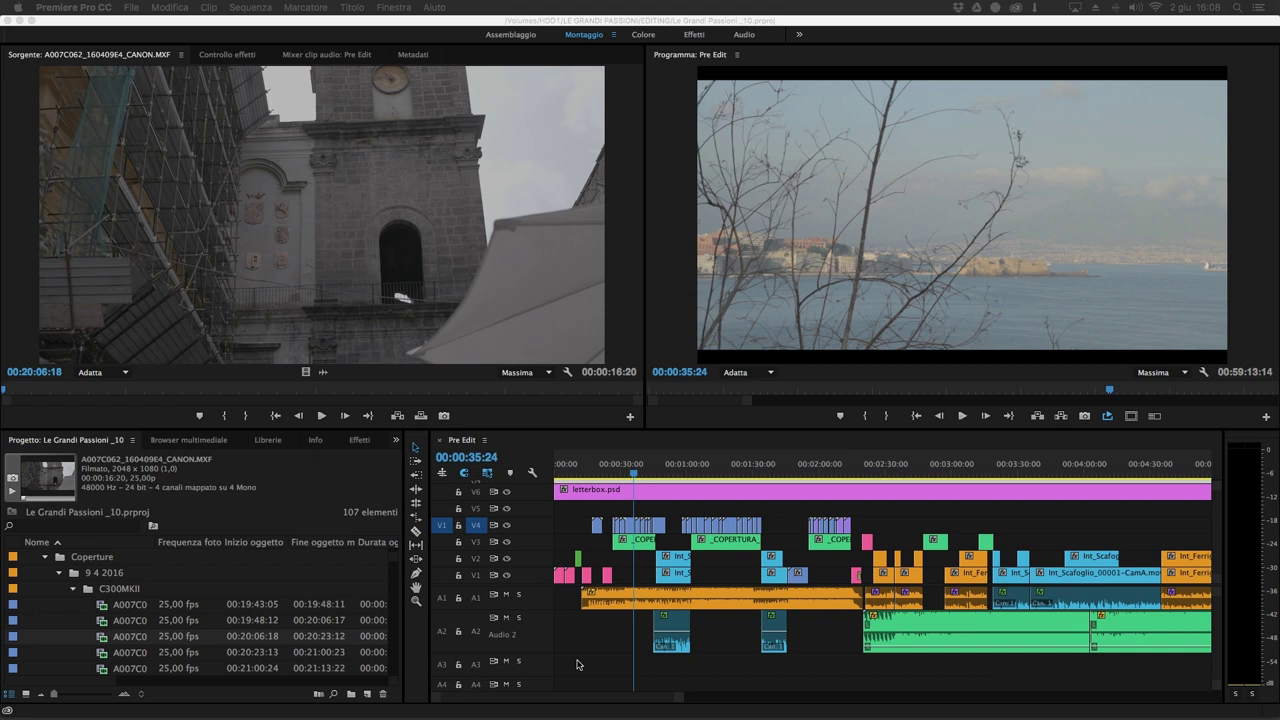
Move the playhead in the Start project's Sequenza 01 to about the one-minute mark.
left_click(693, 466)
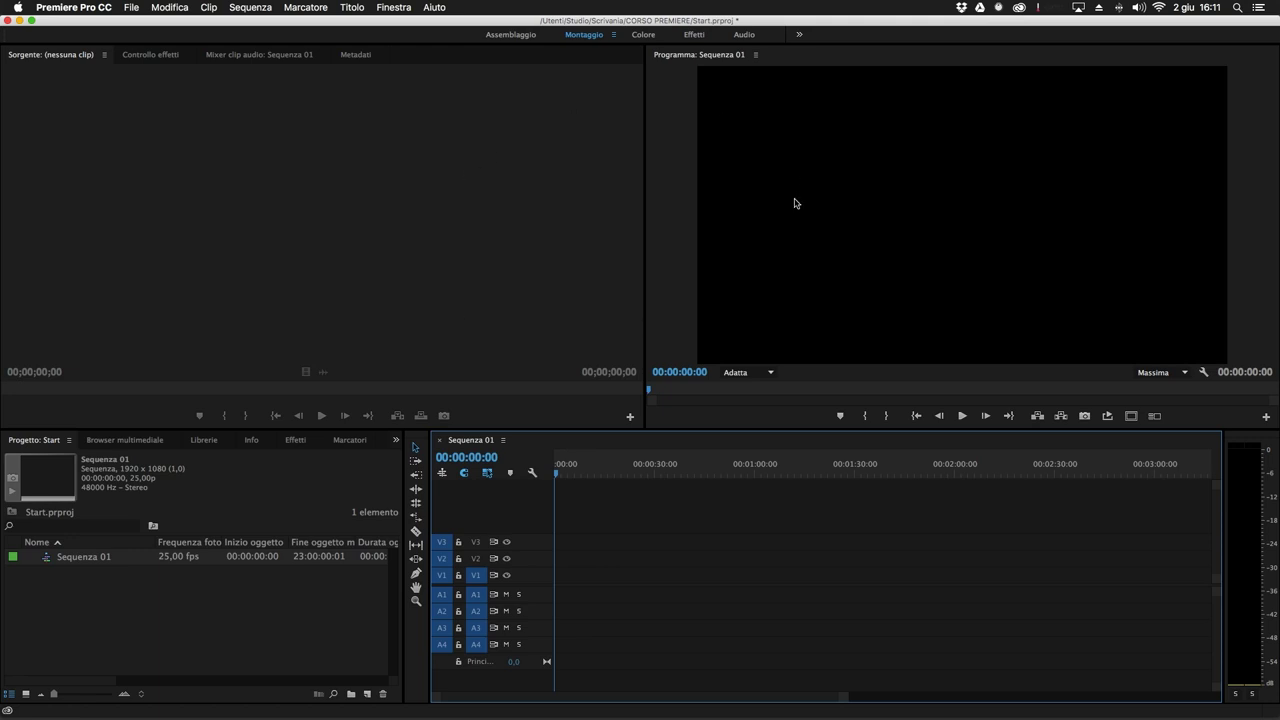
left_click(669, 271)
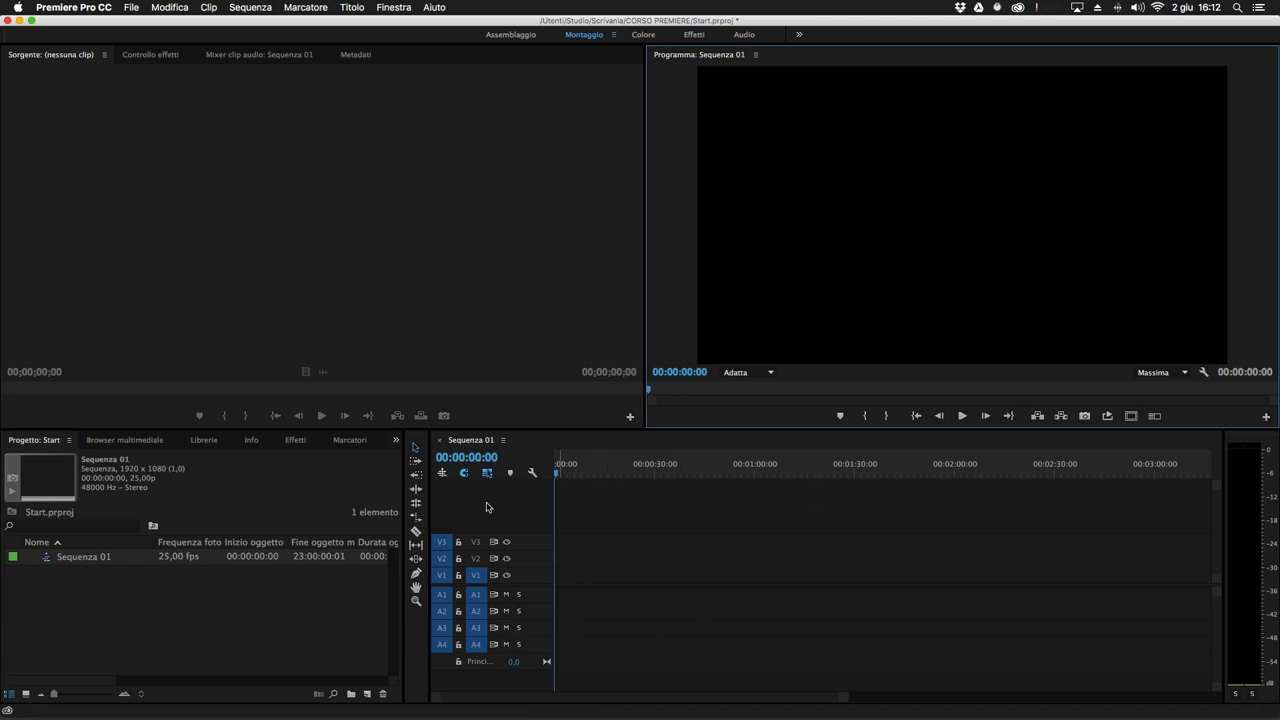
left_click_drag(595, 465, 543, 472)
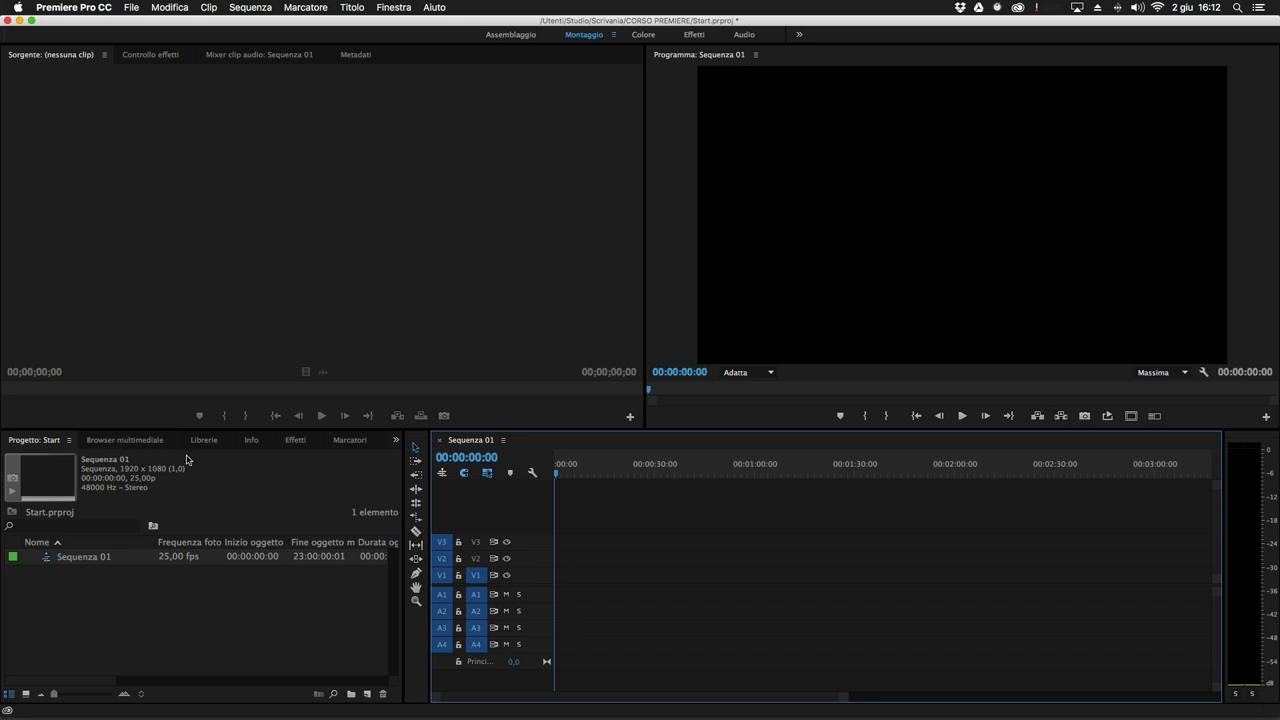
left_click(146, 447)
left_click(212, 443)
left_click(251, 444)
left_click(299, 448)
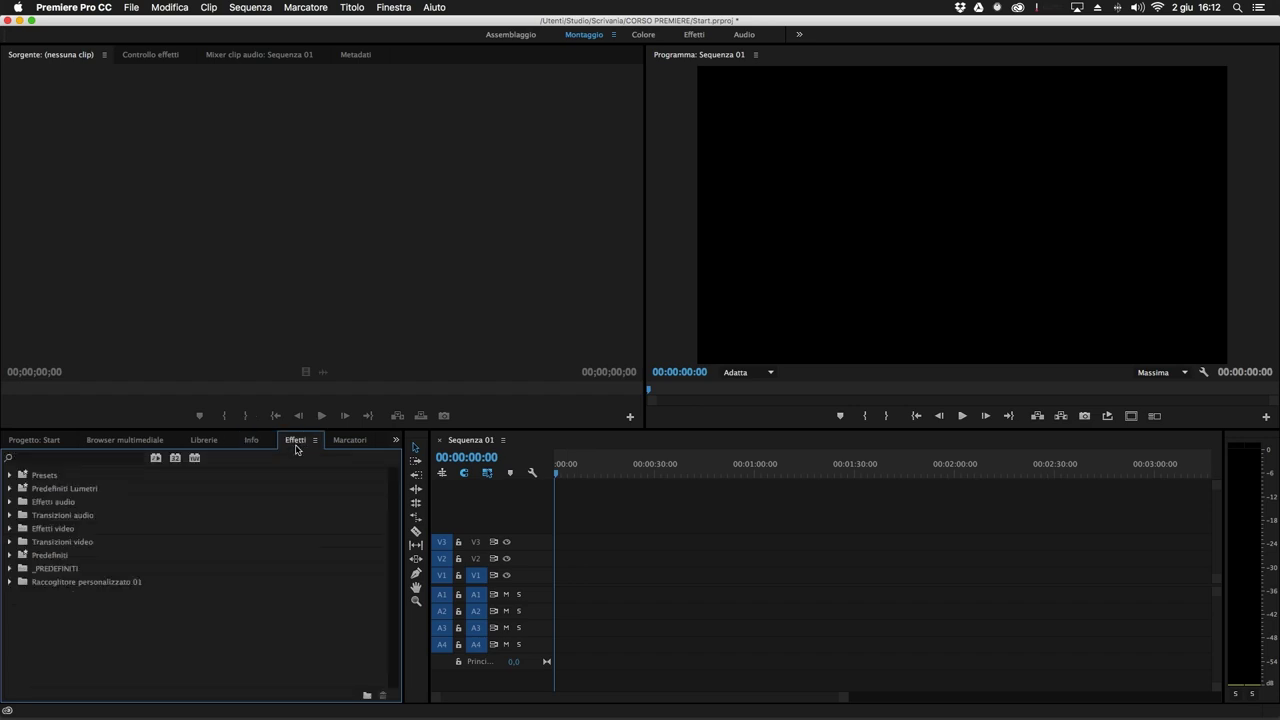
left_click(372, 155)
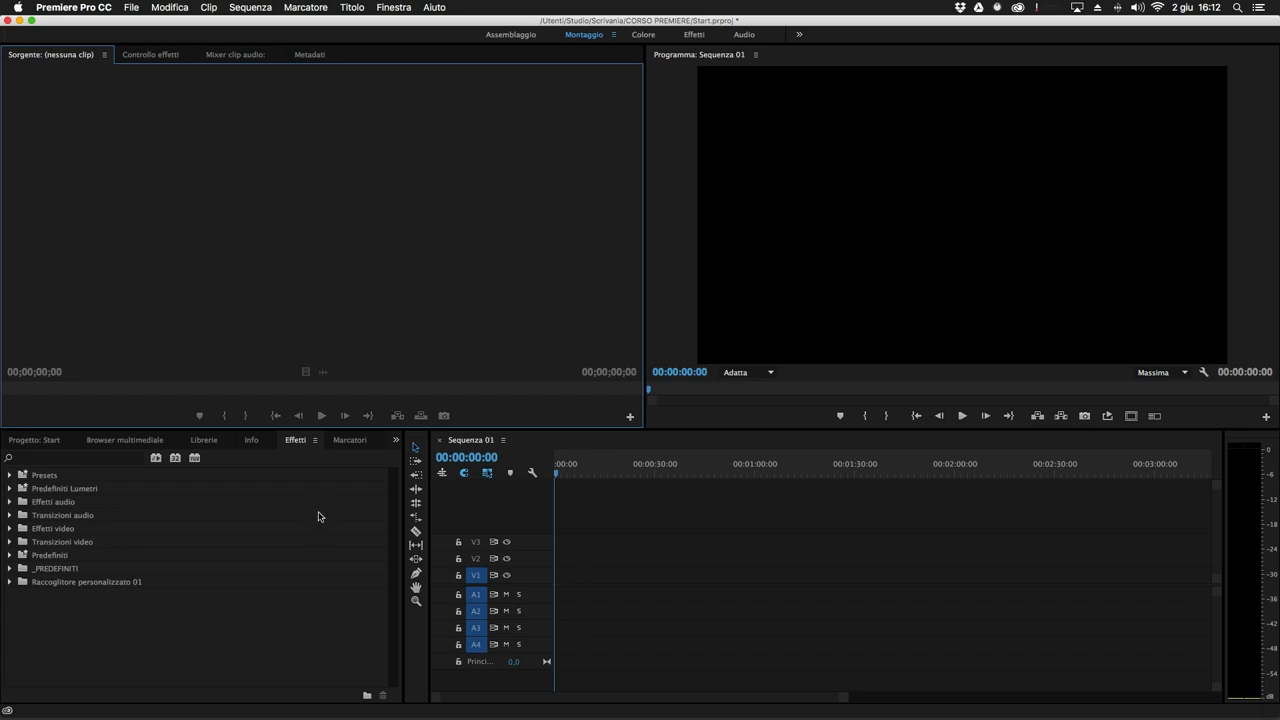
left_click(20, 442)
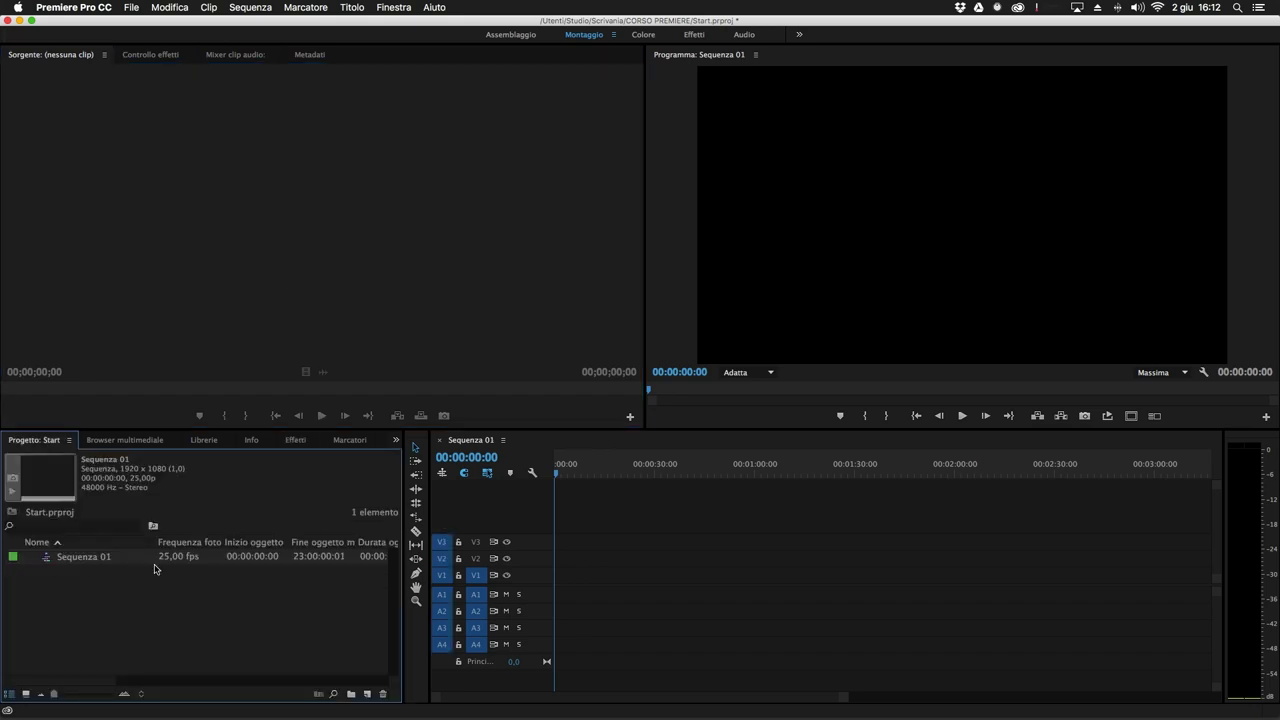
left_click(321, 173)
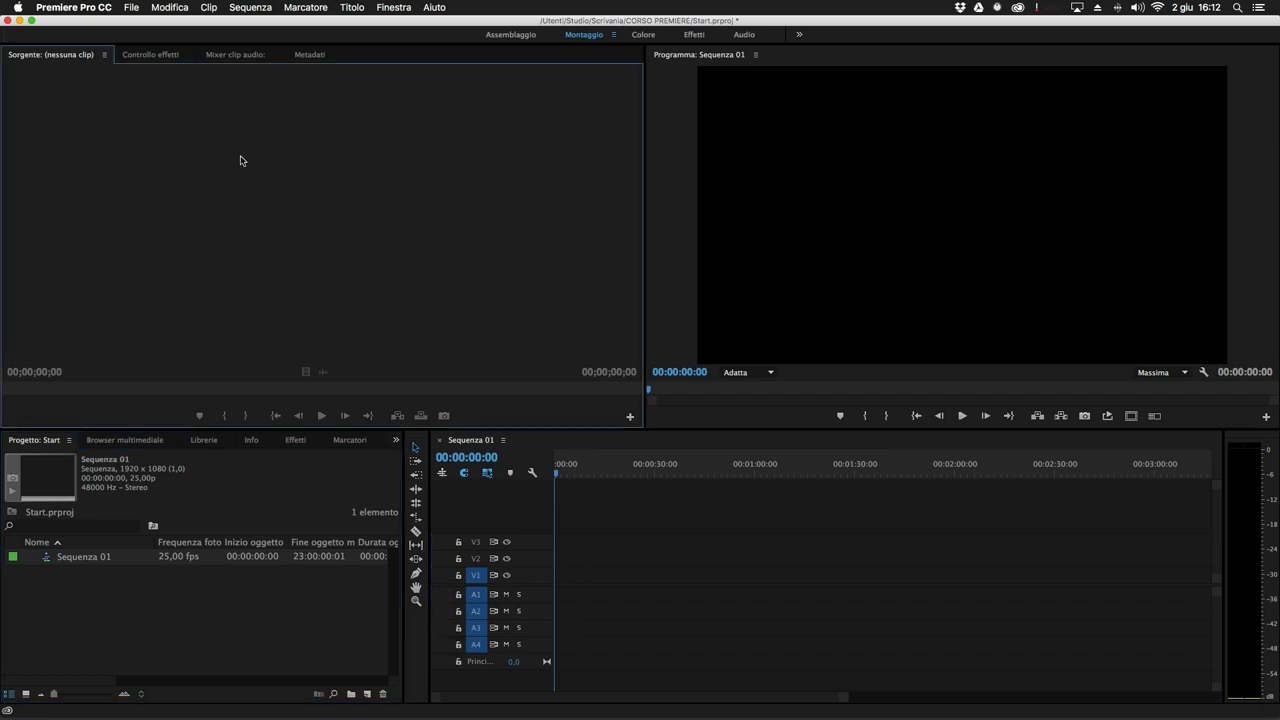
left_click(143, 57)
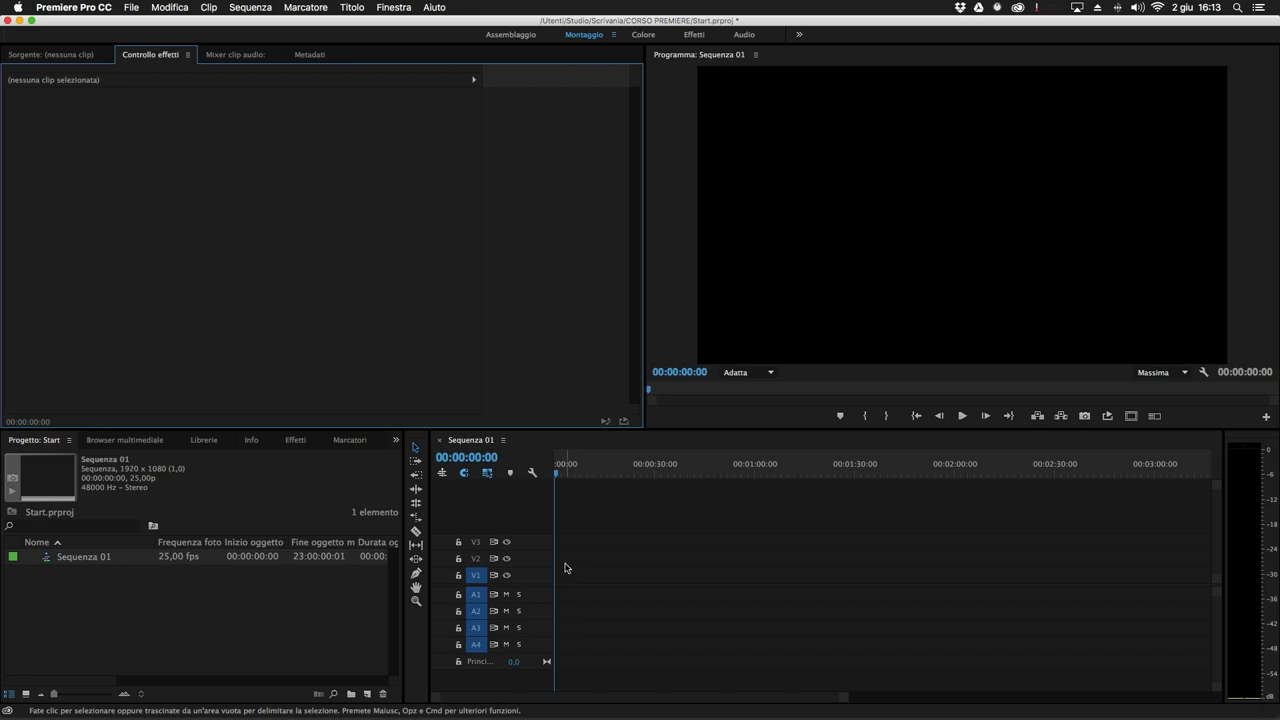
left_click(237, 56)
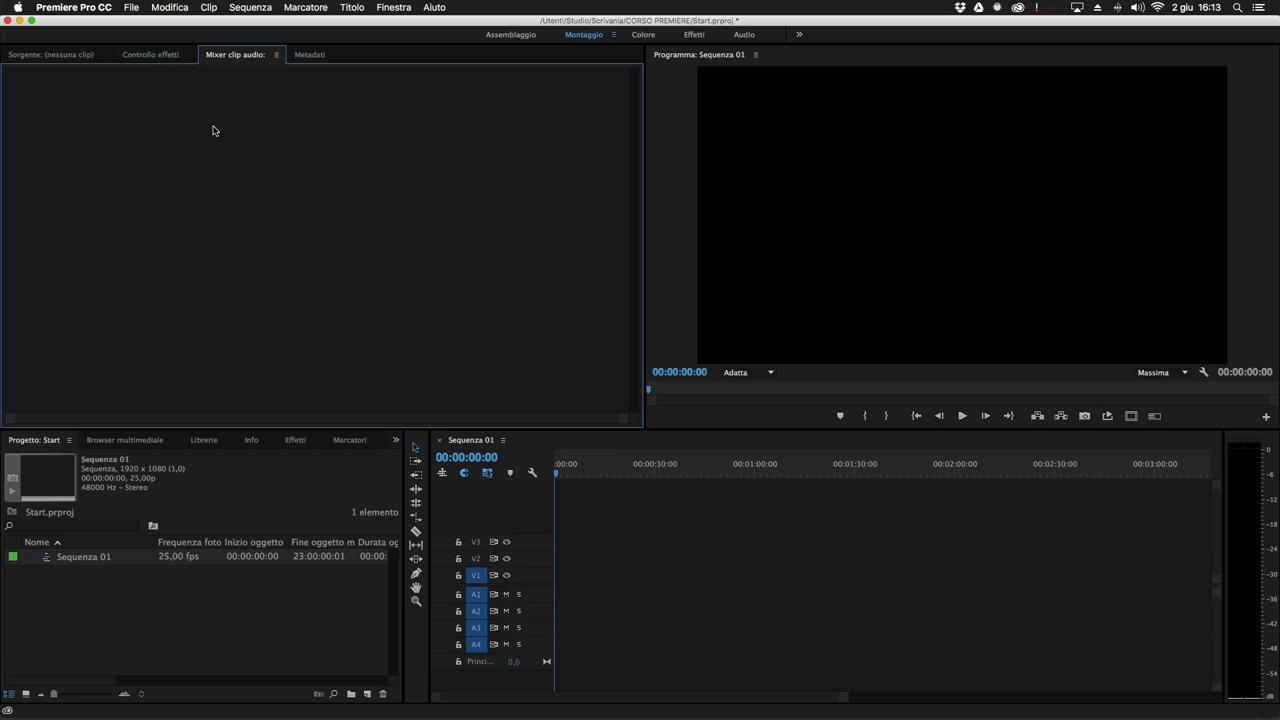
left_click(316, 55)
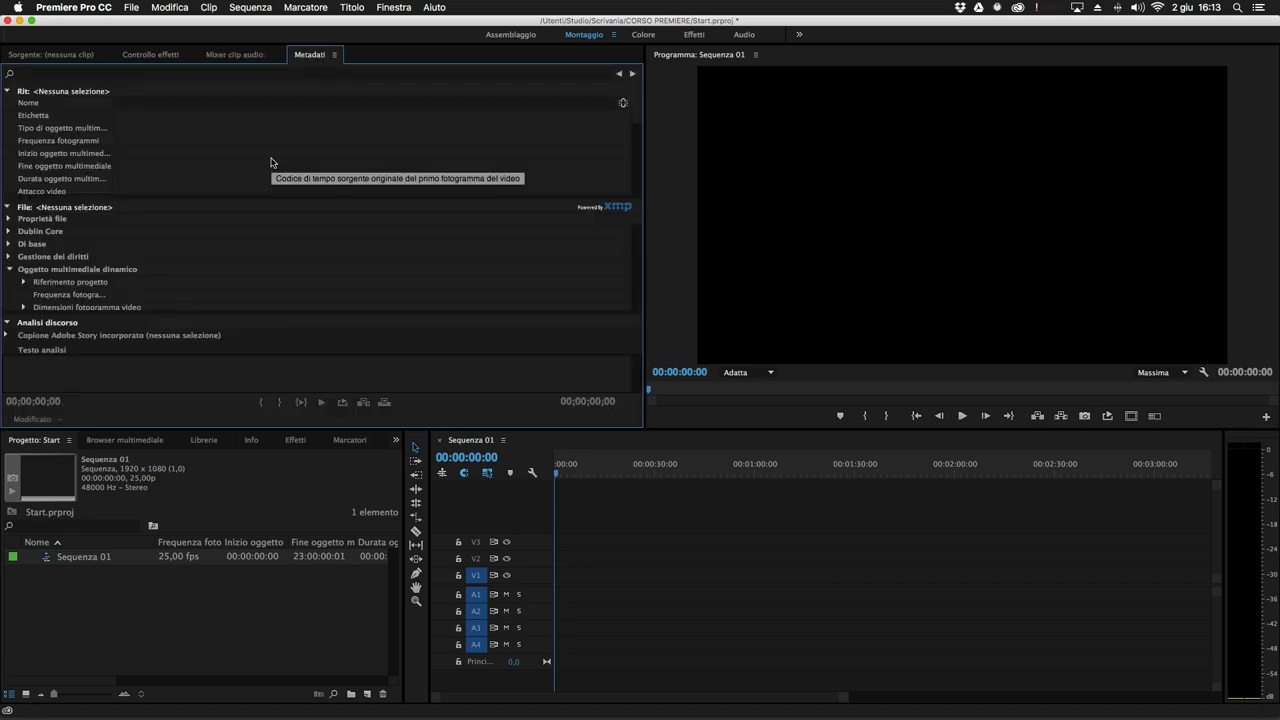
left_click(72, 56)
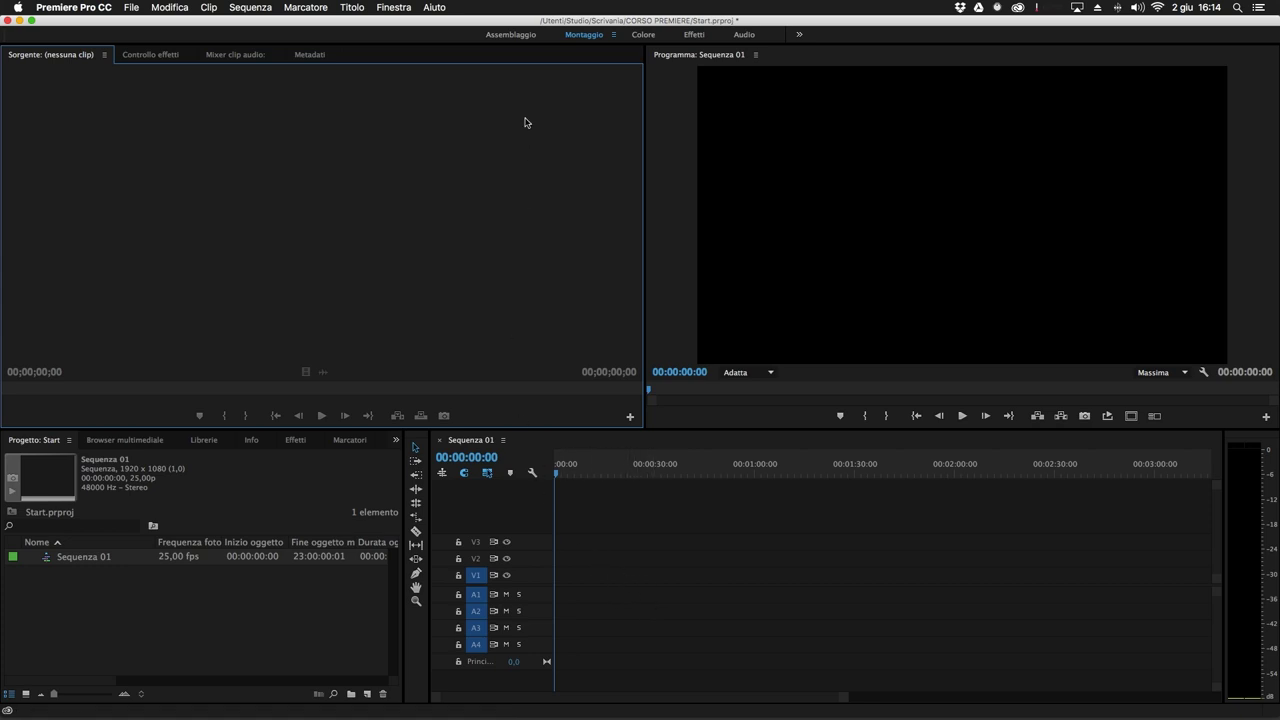
Switch through the Assemblaggio, Montaggio, Colore, Effetti and Audio workspaces, then show the further-workspaces list.
left_click(510, 35)
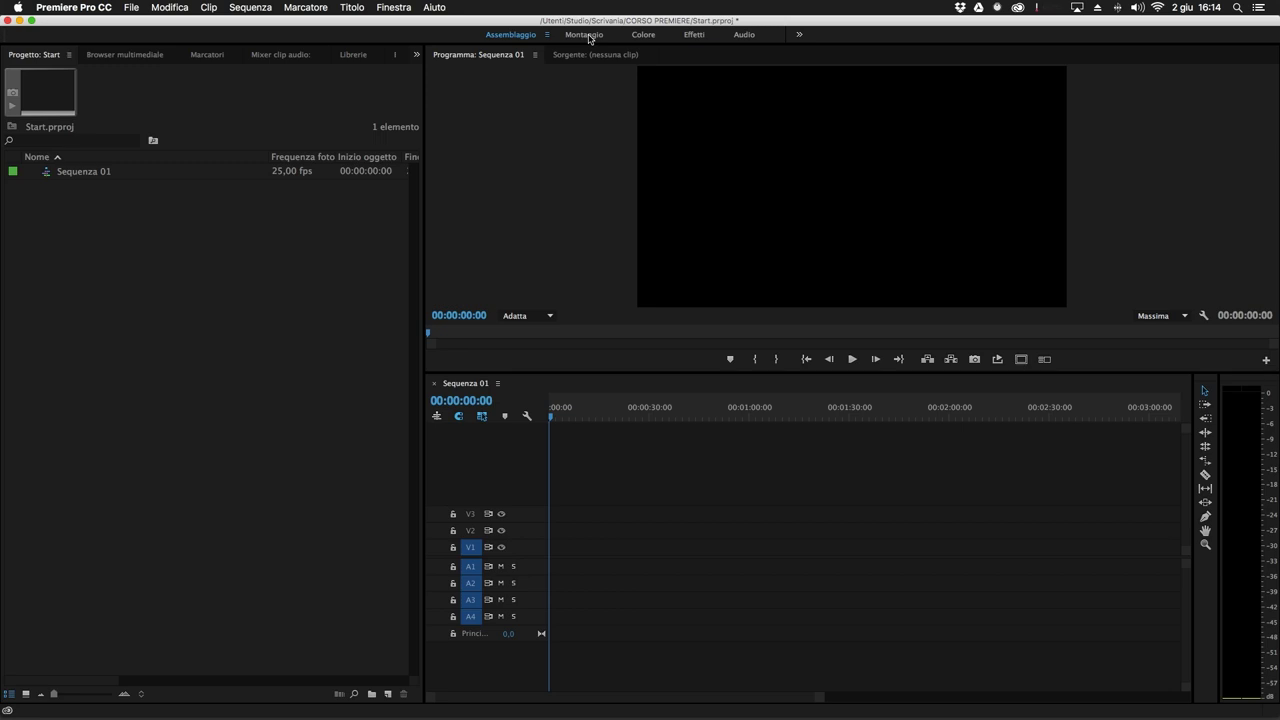
left_click(584, 35)
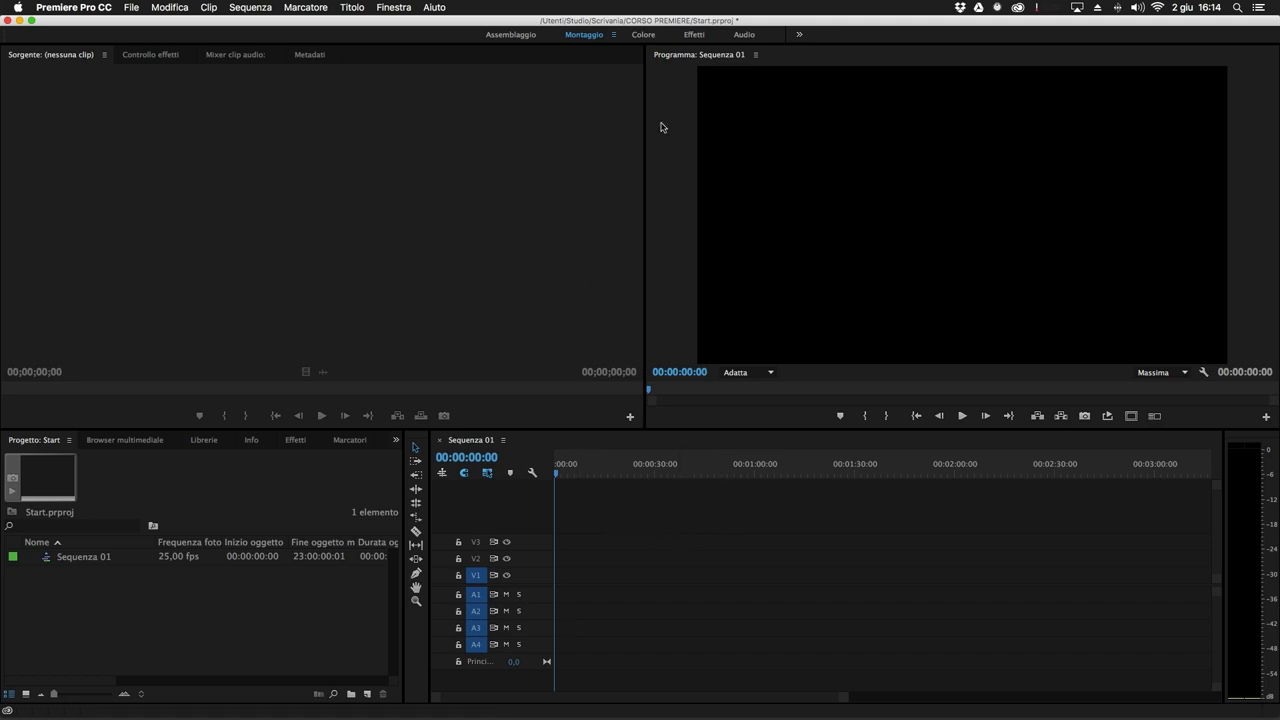
left_click(644, 35)
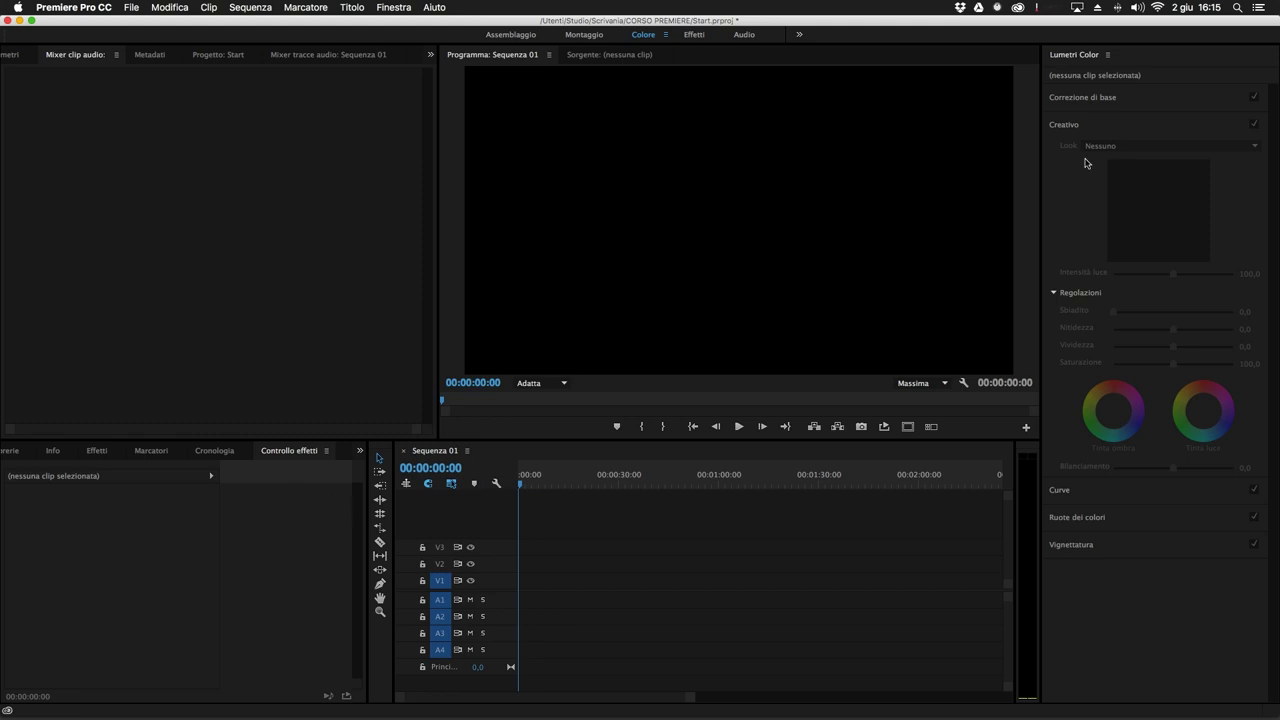
left_click(695, 36)
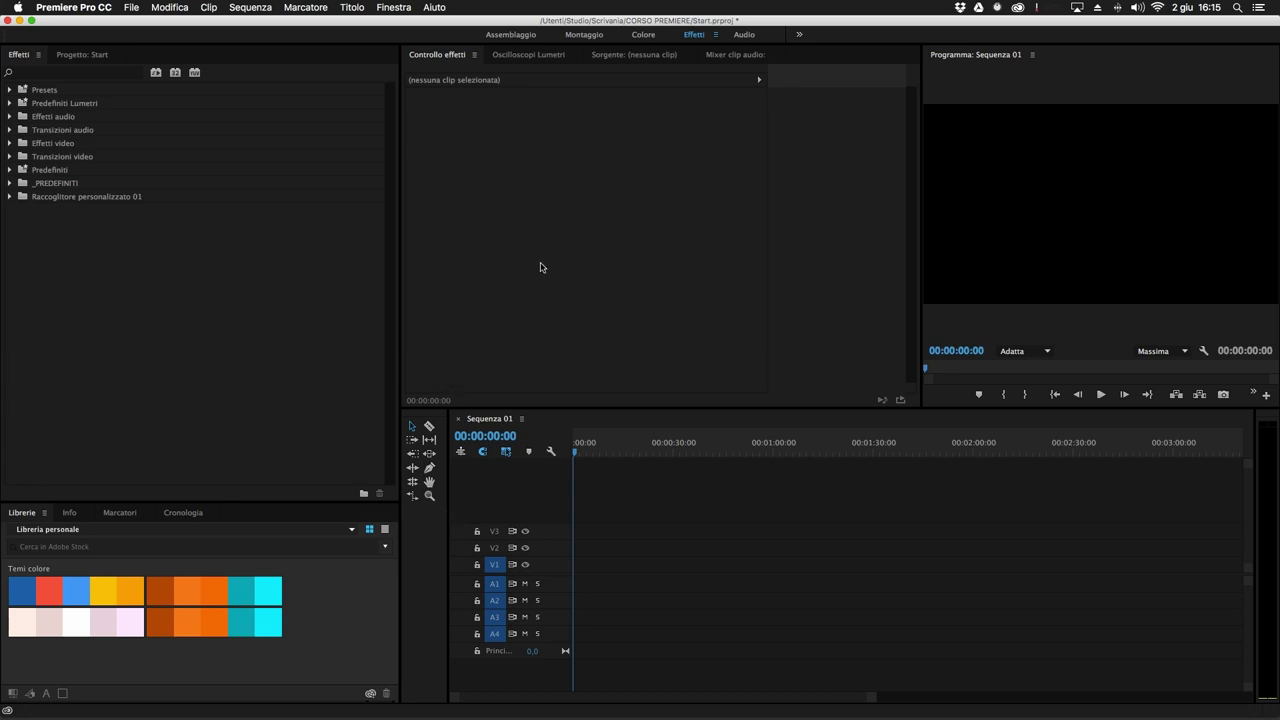
left_click(743, 35)
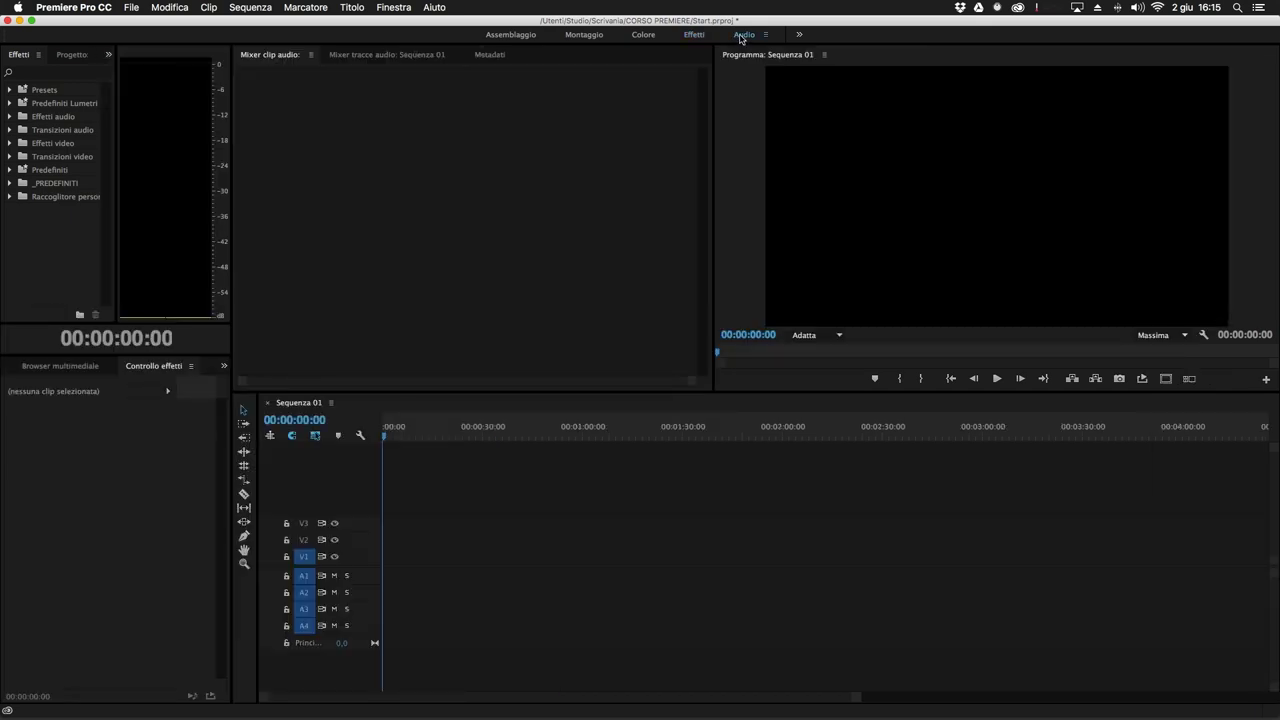
left_click(799, 35)
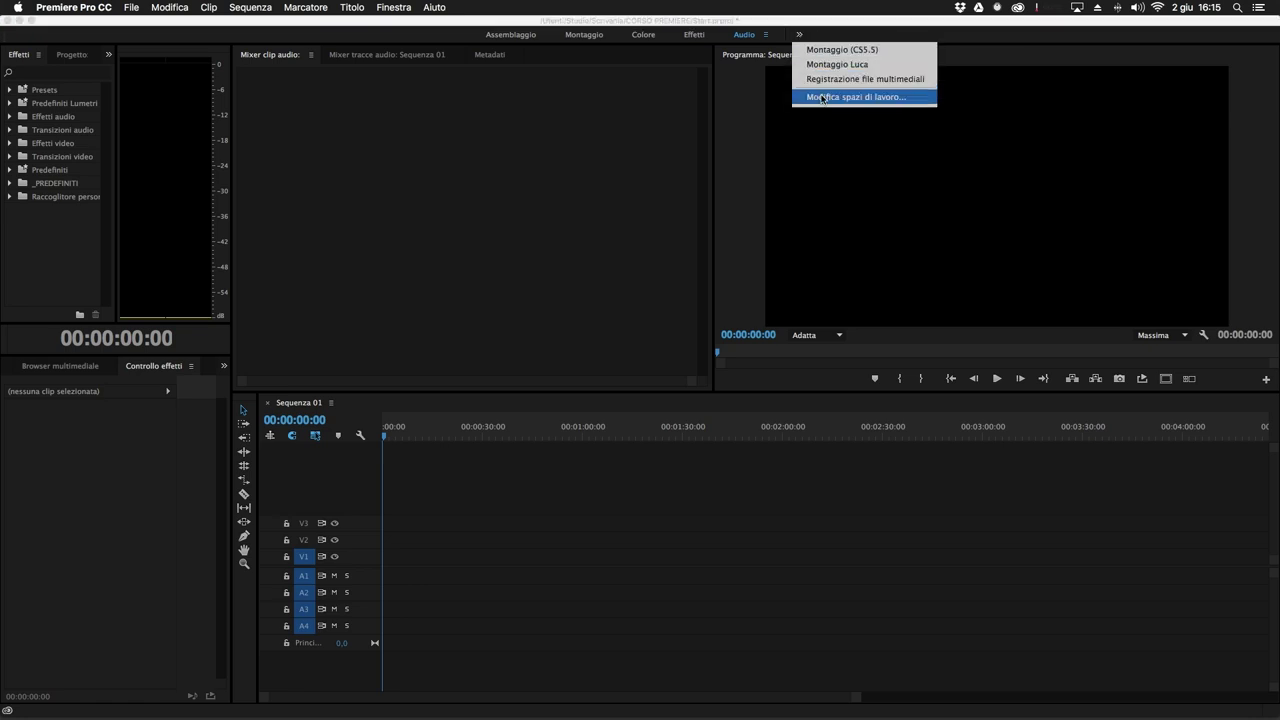
Close the further-workspaces list and make the Program monitor the active panel in Montaggio.
left_click(799, 38)
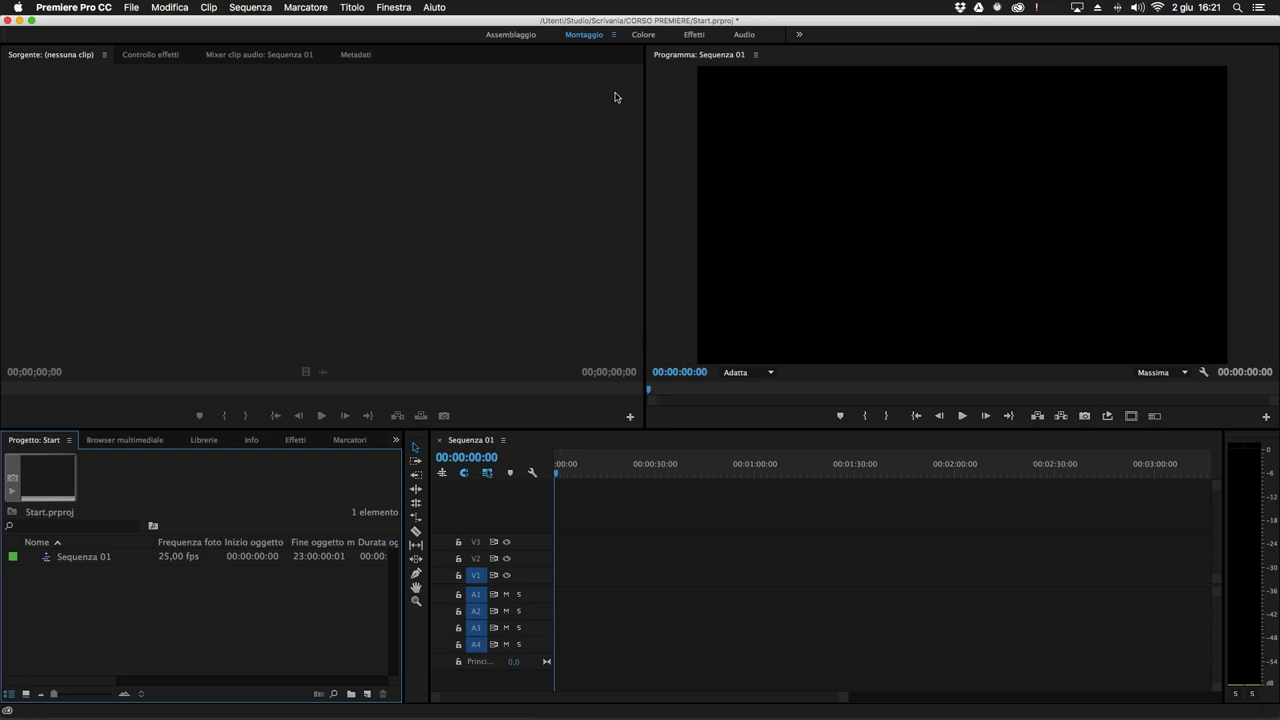
left_click(870, 206)
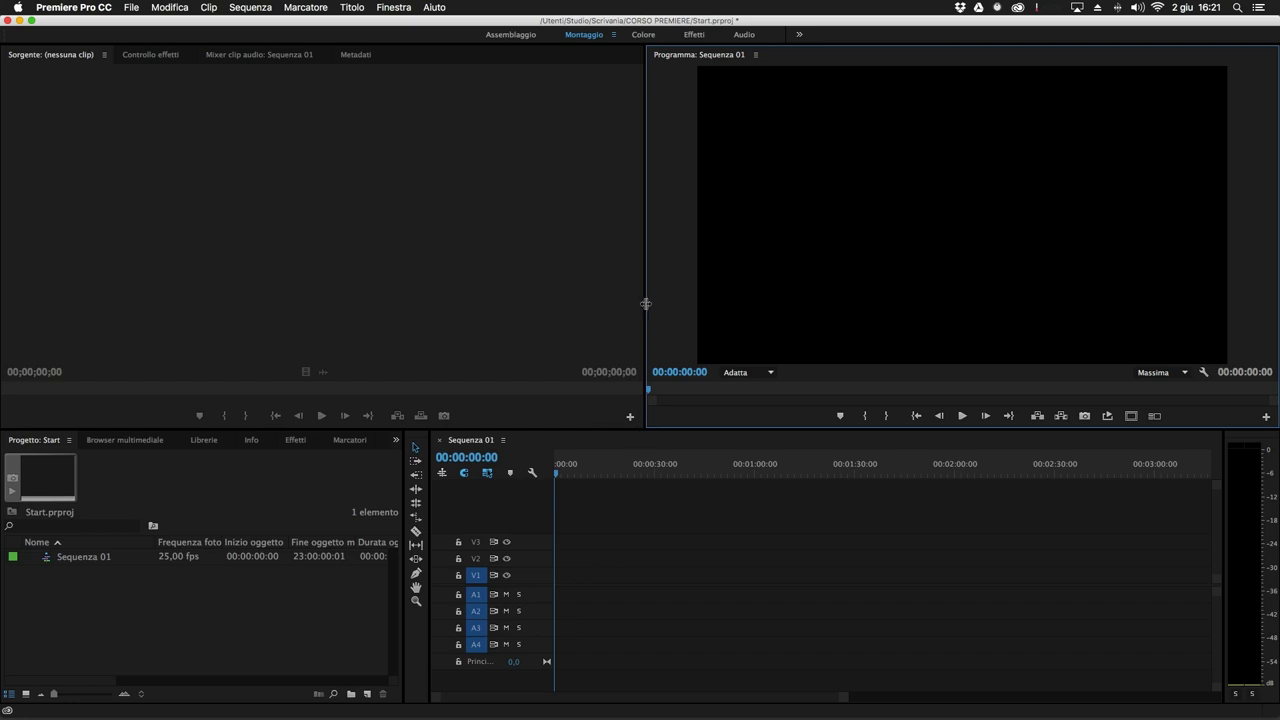
Move the Source/Program divider left so the Program monitor is wider than the Source.
left_click(613, 299)
left_click(671, 289)
left_click(671, 497)
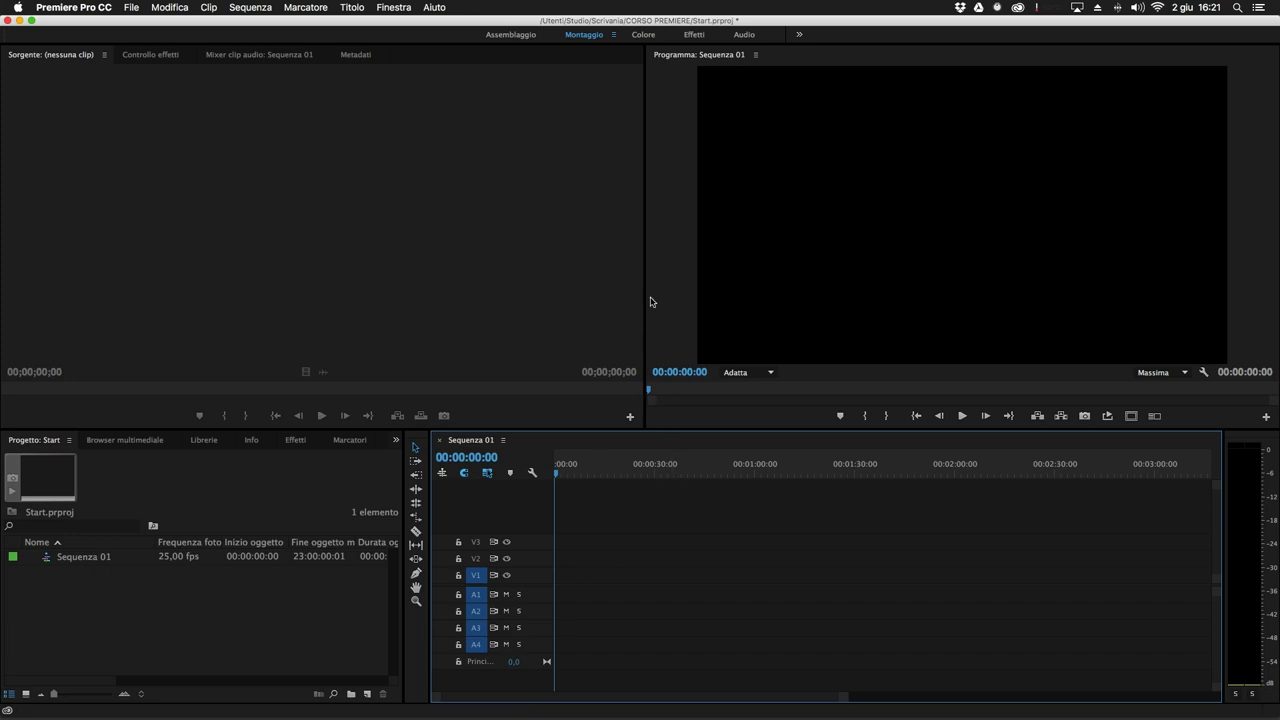
left_click_drag(646, 282, 559, 314)
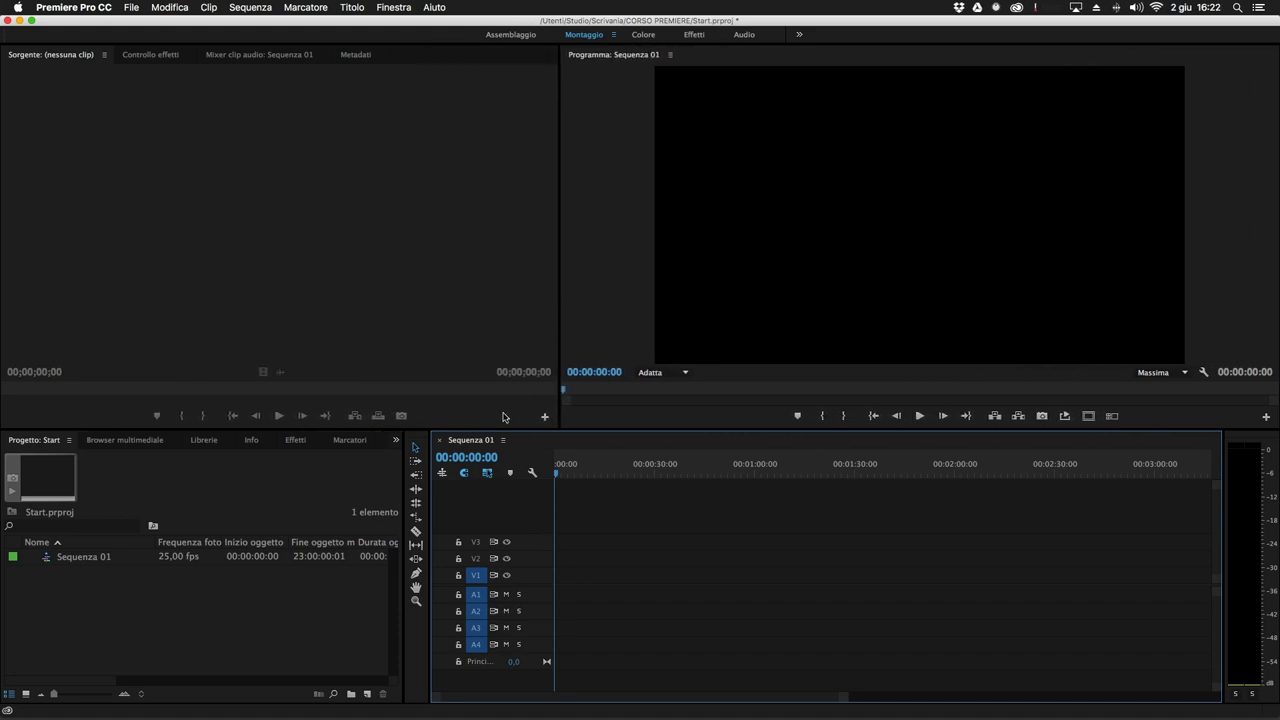
Dock the editing tools panel right of the Timeline as a single narrow column.
left_click(418, 439)
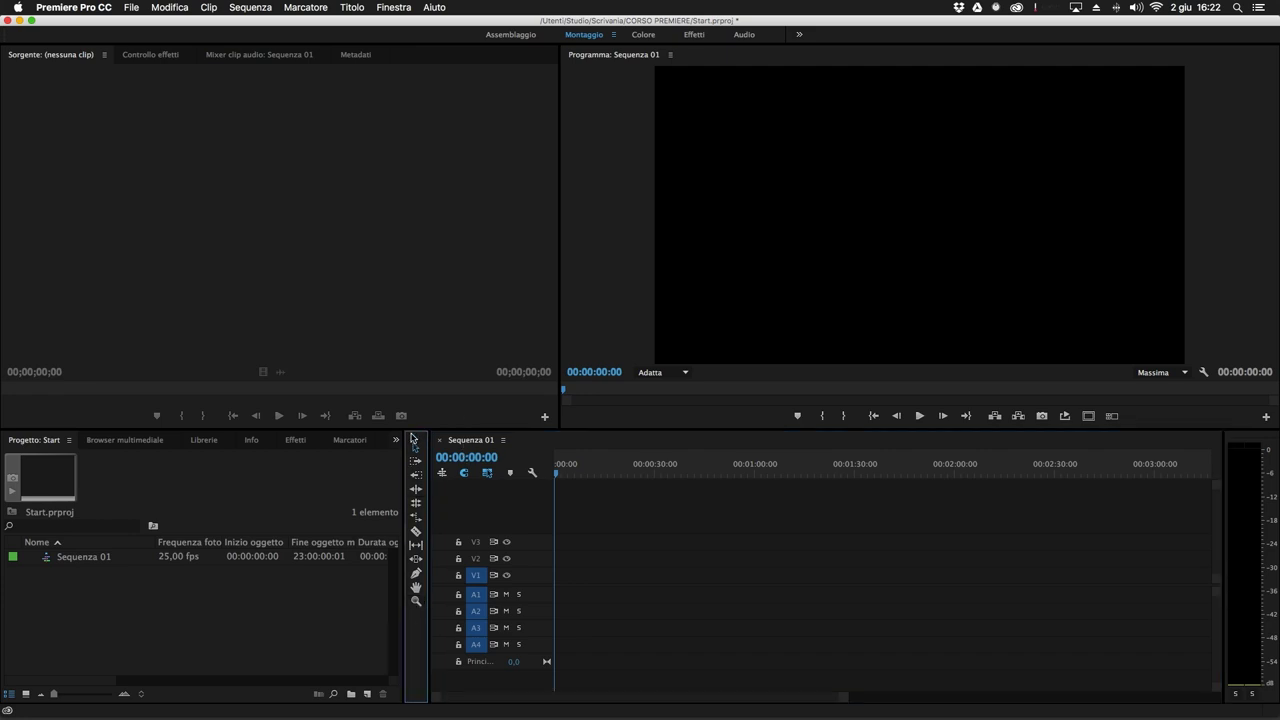
left_click_drag(412, 438, 1215, 497)
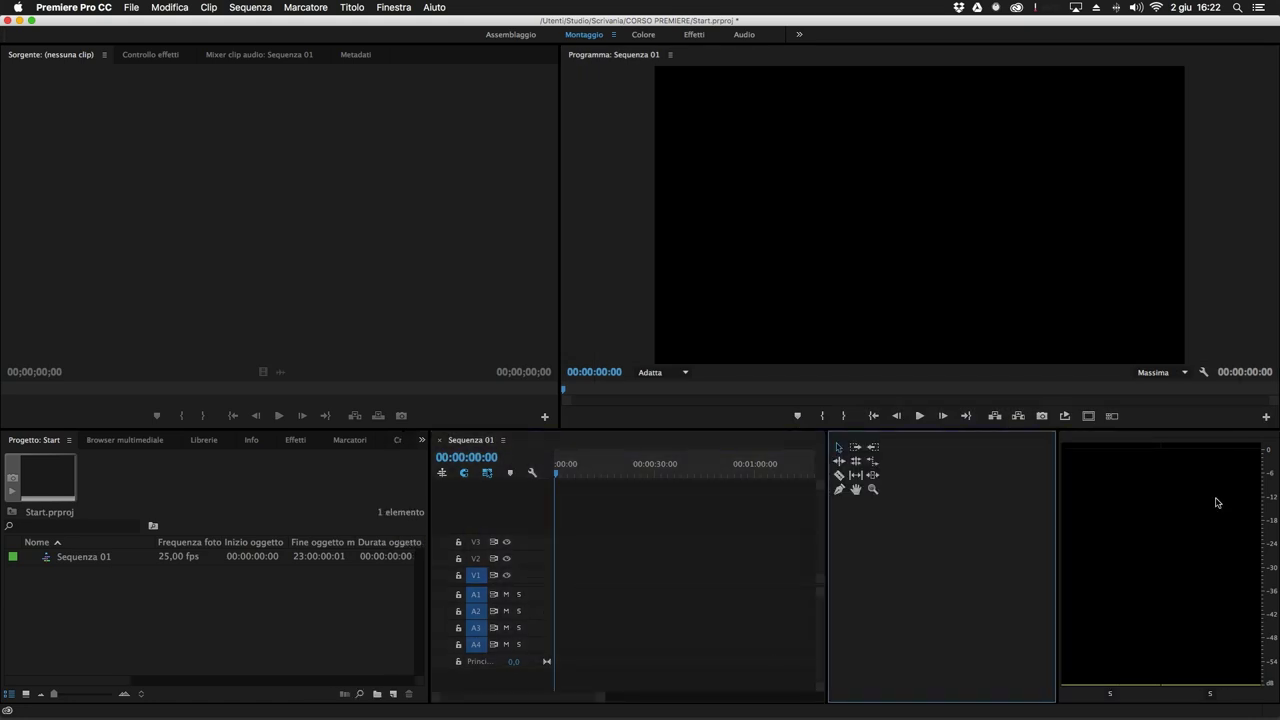
left_click_drag(828, 528, 1246, 514)
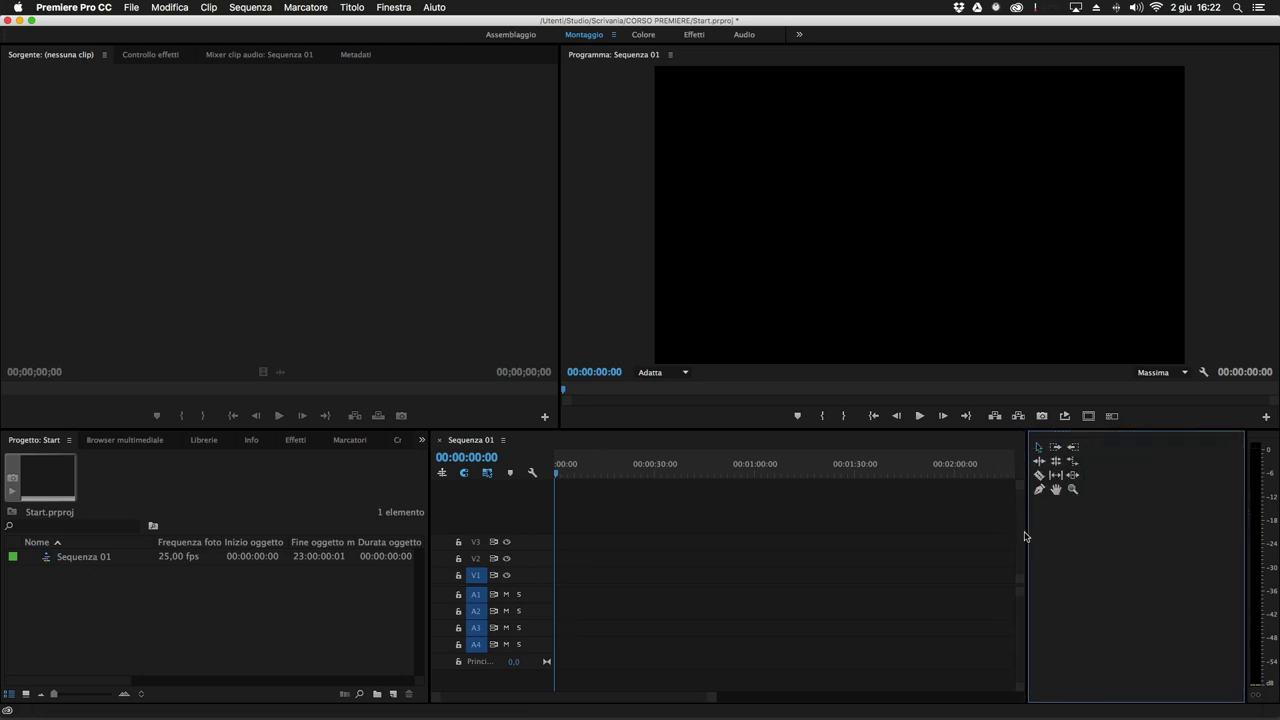
left_click_drag(1028, 528, 1226, 535)
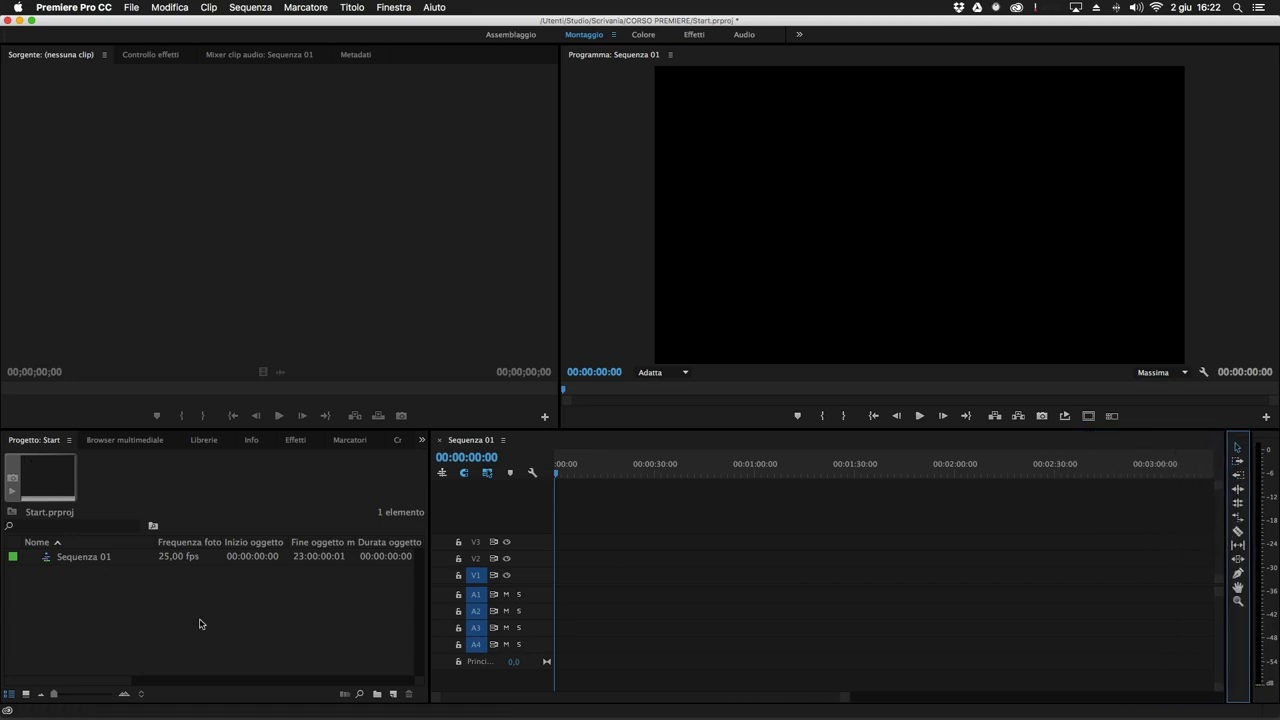
Drop Sequenza 01 into the Source monitor and dock the Project panel beside it top left.
left_click(259, 493)
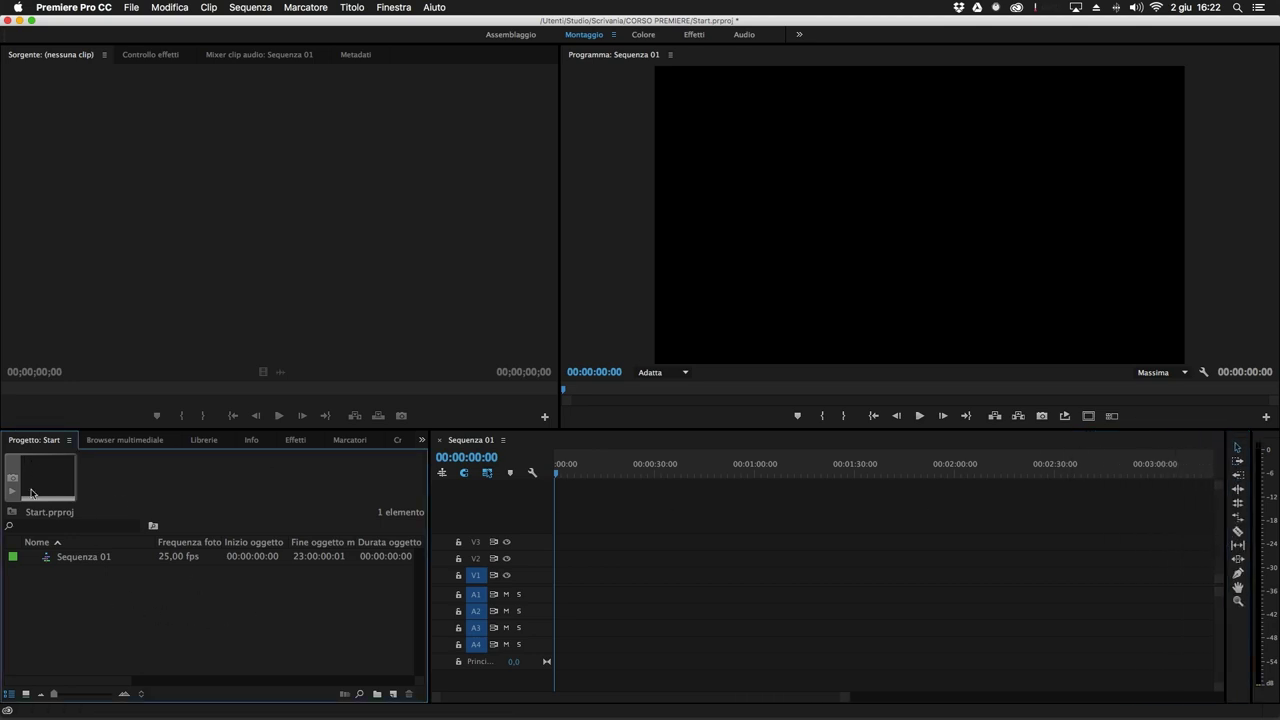
left_click_drag(87, 561, 141, 303)
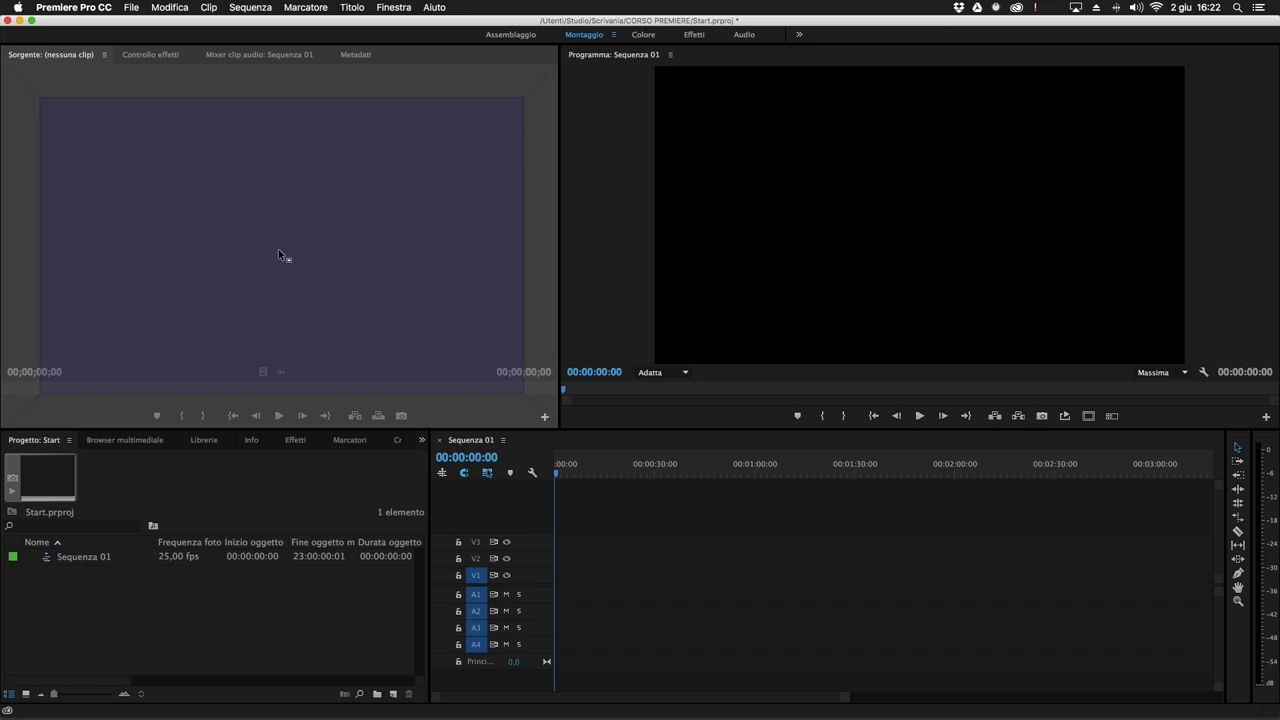
left_click_drag(121, 193, 142, 95)
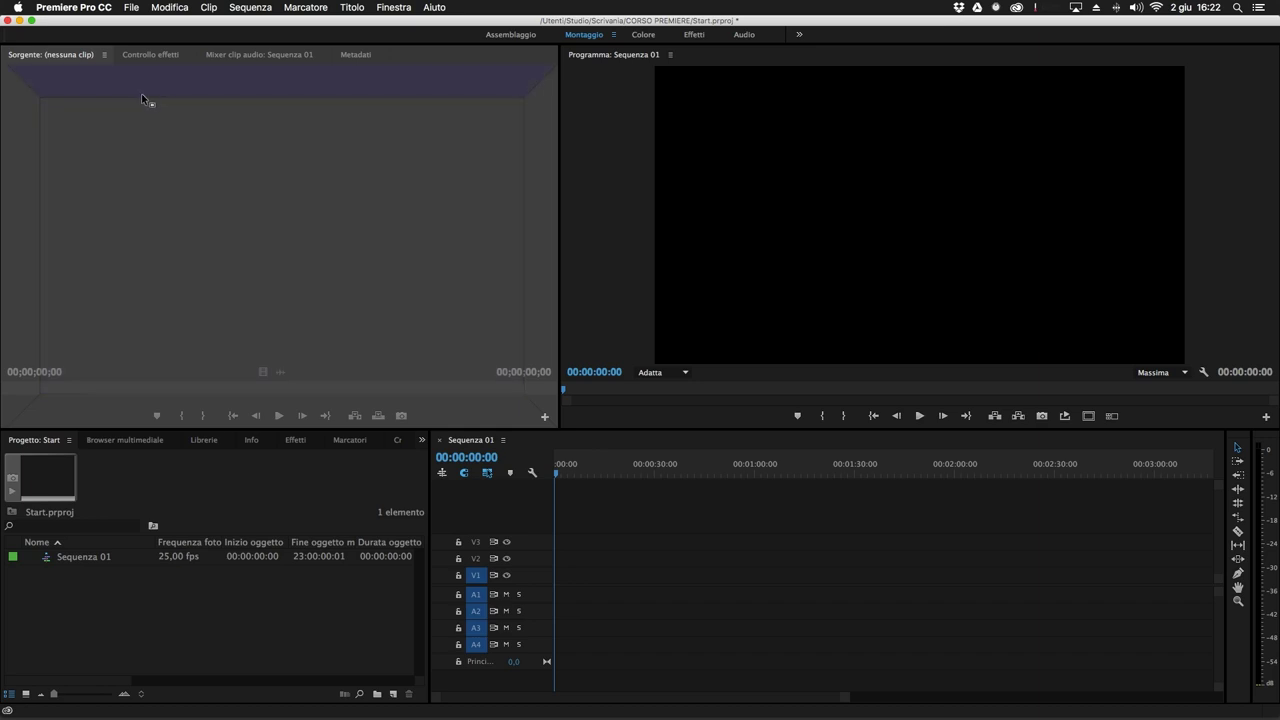
left_click_drag(382, 77, 410, 319)
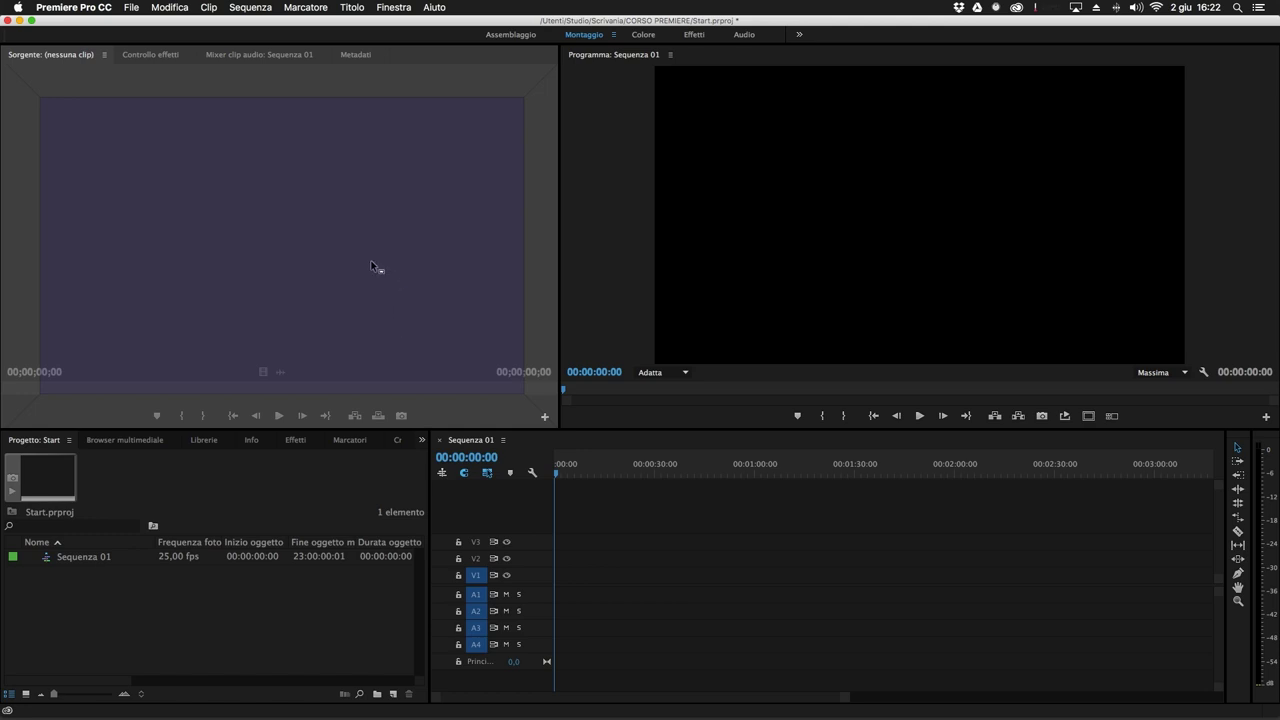
left_click_drag(370, 261, 276, 234)
left_click_drag(151, 237, 274, 284)
left_click_drag(268, 130, 270, 134)
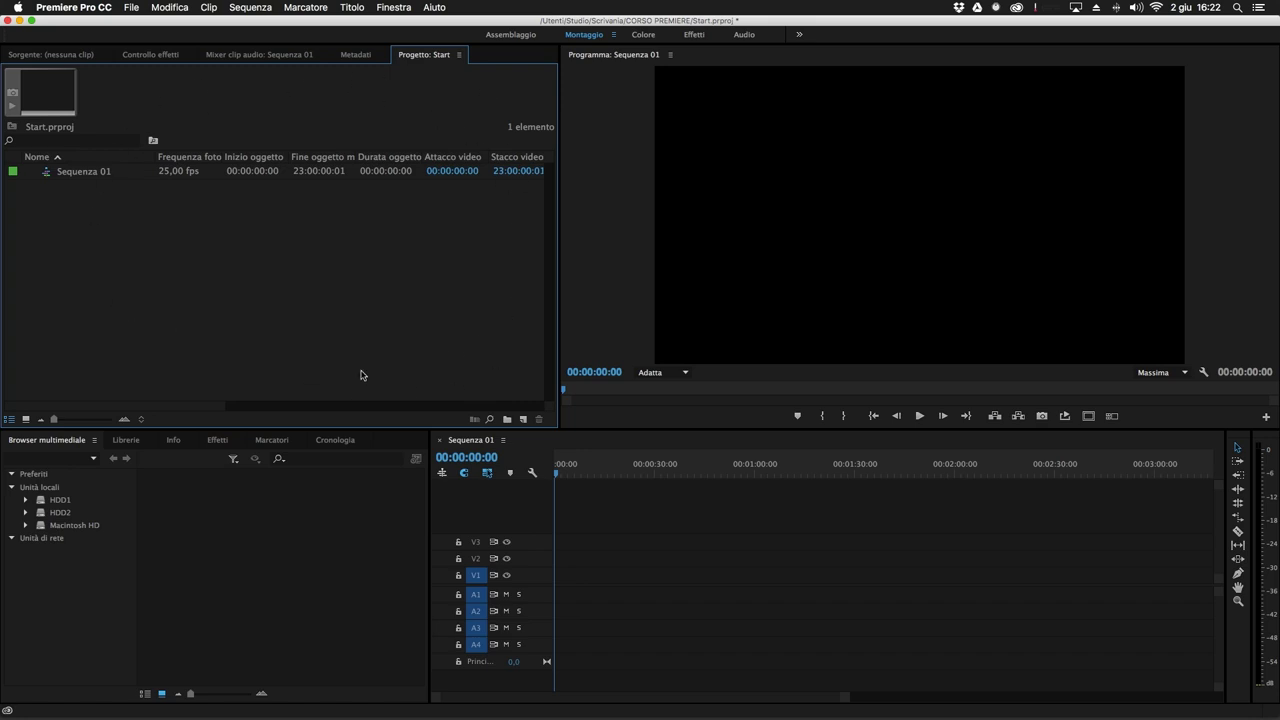
Dock the Media Browser below the Project panel and the Info panel to its right.
left_click_drag(48, 440, 273, 406)
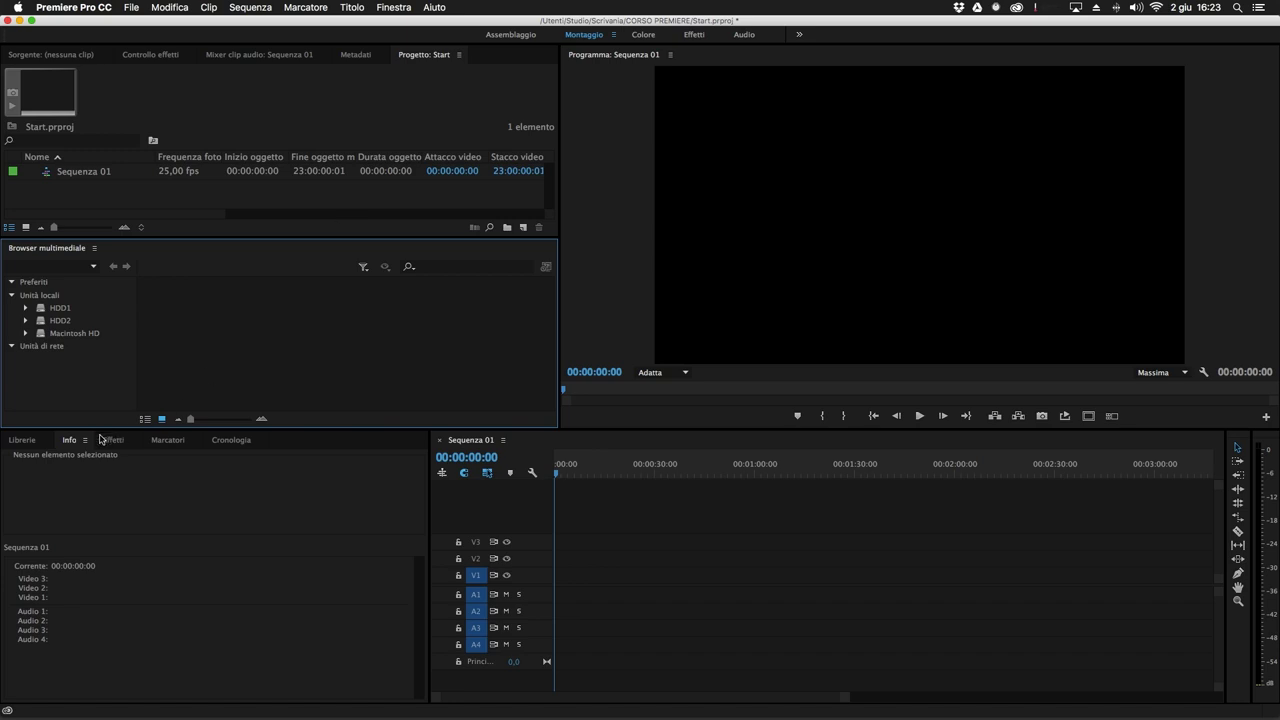
left_click_drag(76, 443, 342, 387)
left_click_drag(505, 351, 541, 338)
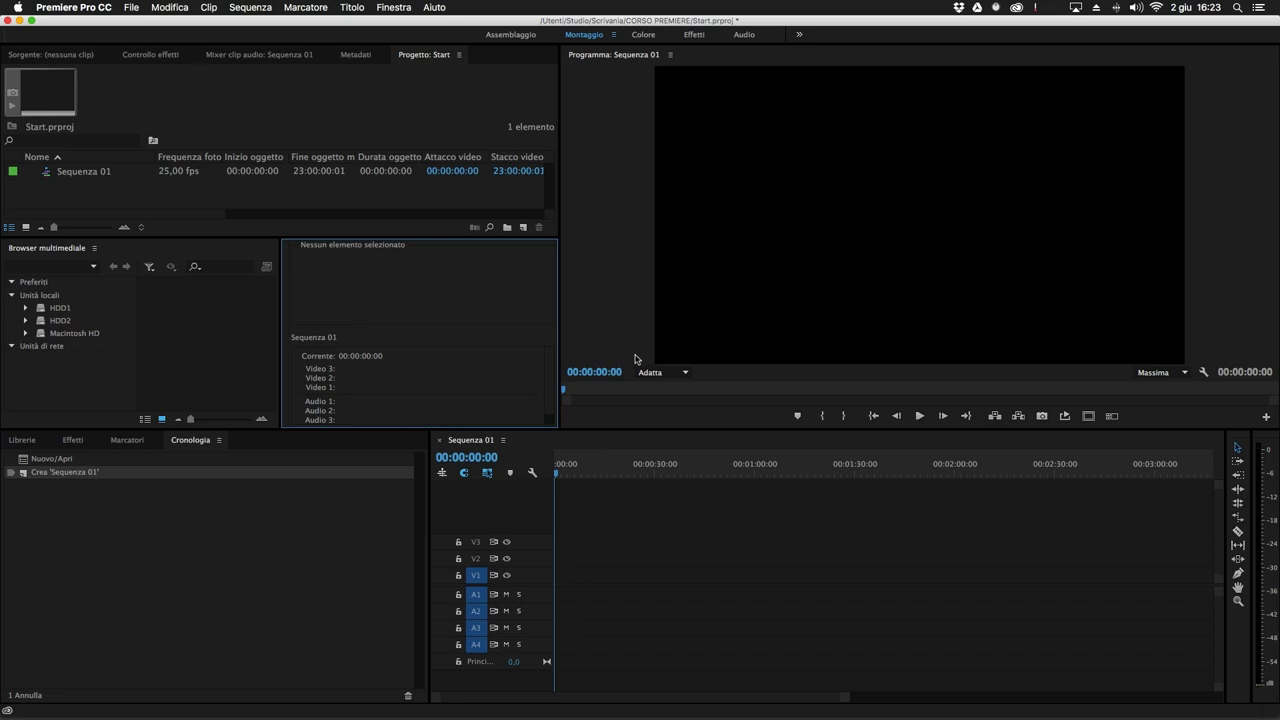
Save the current panel layout as a new workspace named Prova.
left_click(405, 9)
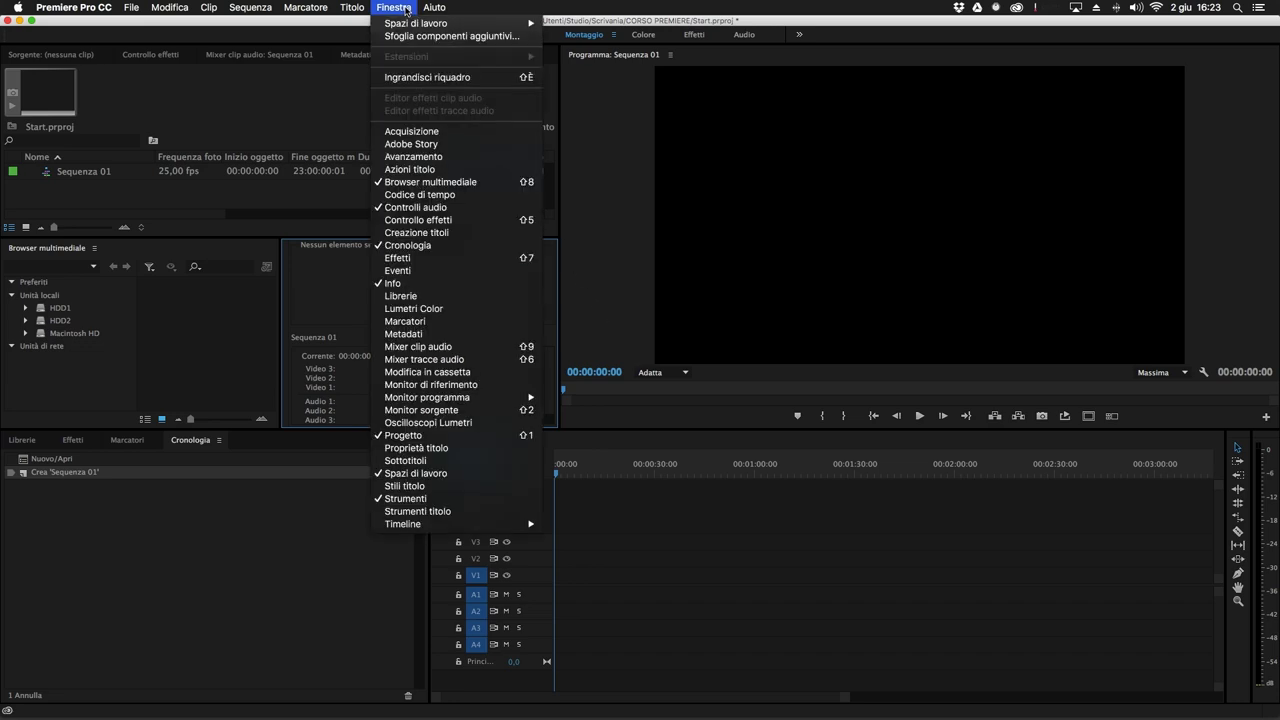
mouse_move(412, 26)
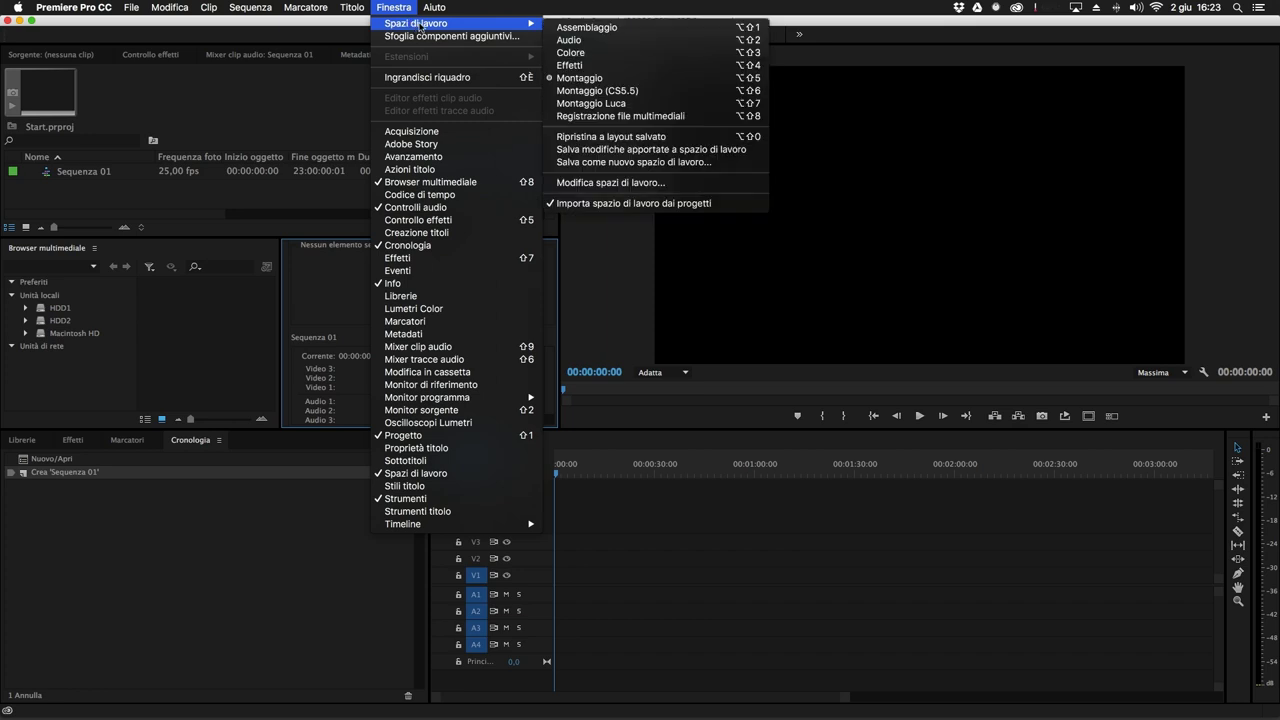
left_click(631, 162)
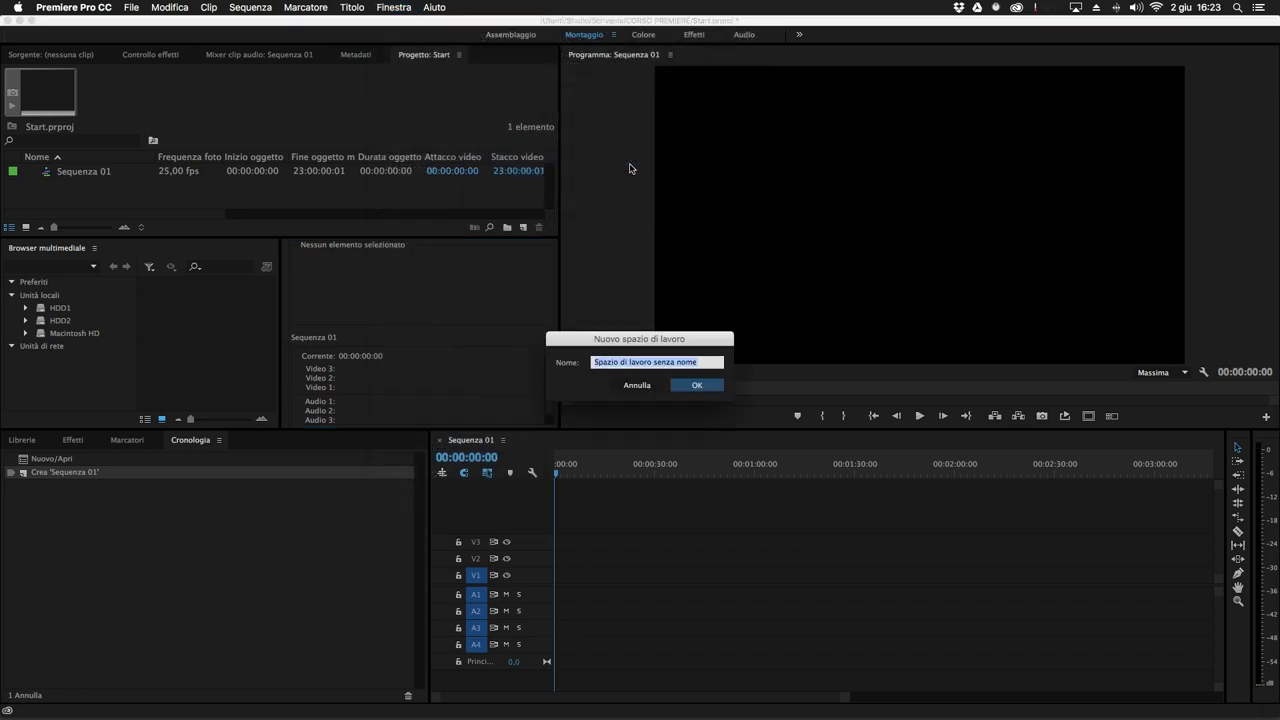
type("Prova")
key("Return")
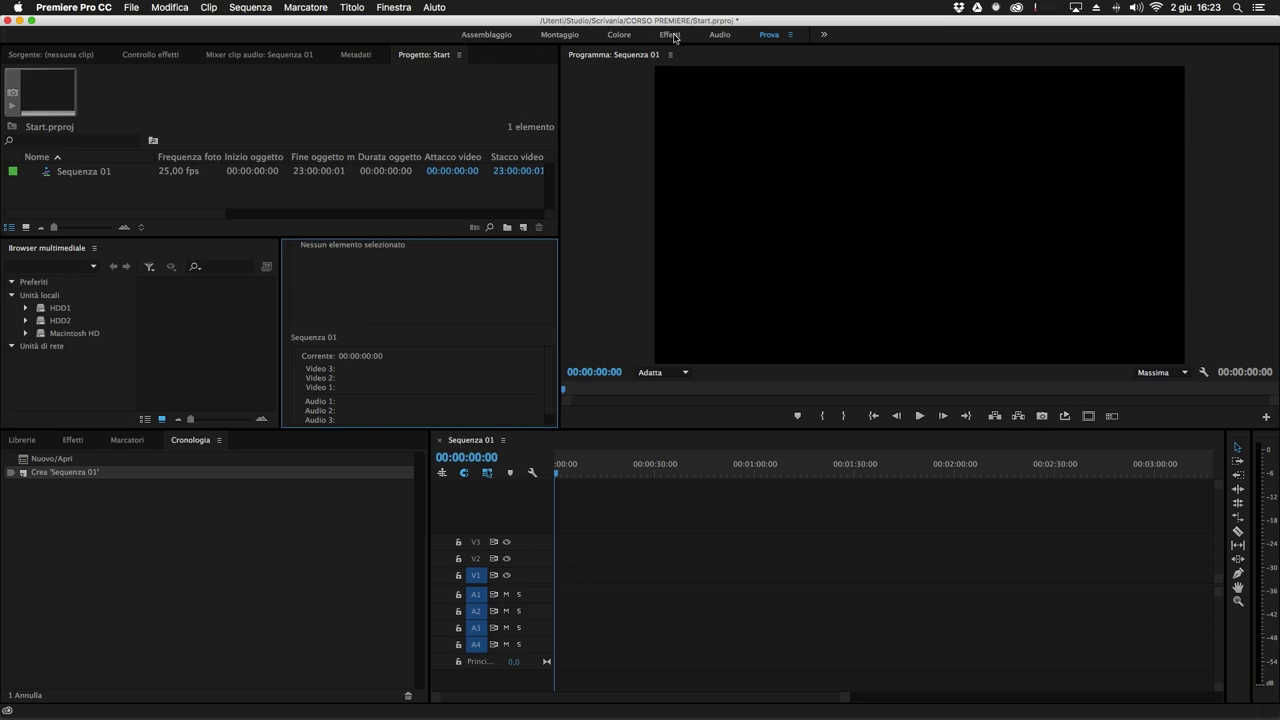
Switch to the Montaggio workspace, then to the newly saved Prova workspace.
left_click(556, 35)
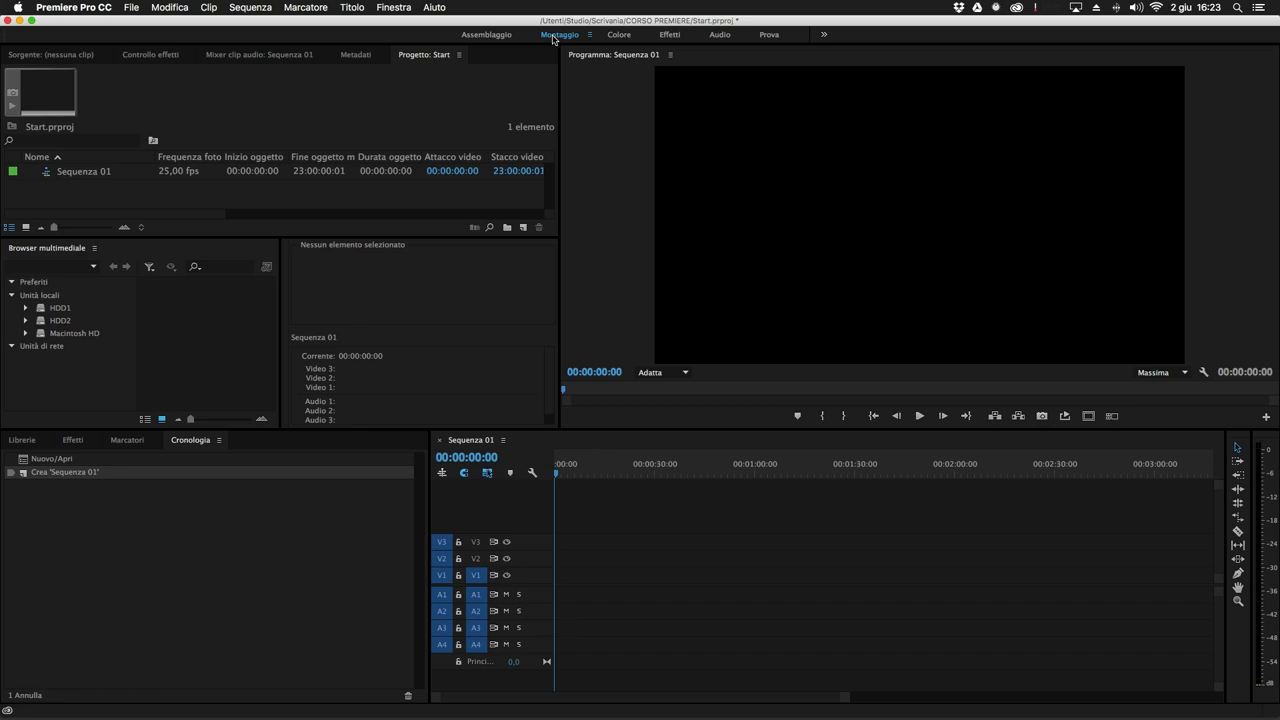
left_click(771, 35)
Reset the Montaggio workspace to its saved layout from Finestra > Spazi di lavoro.
left_click(400, 8)
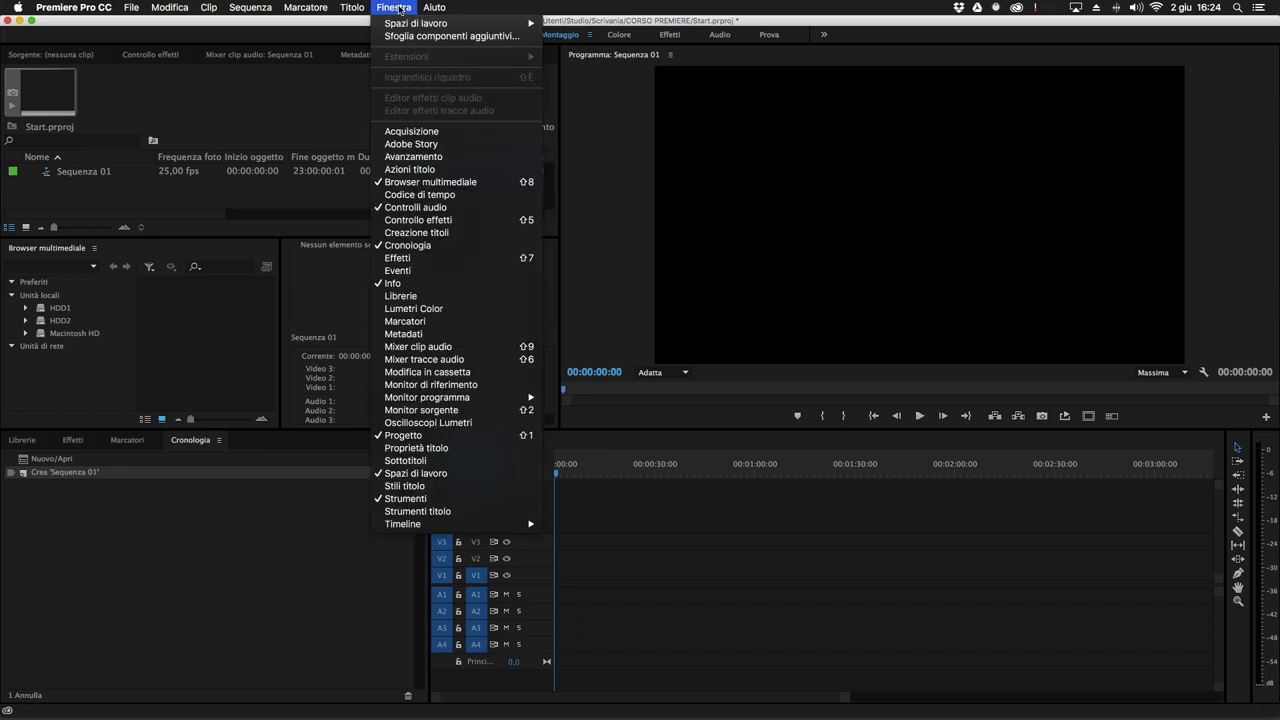
mouse_move(420, 28)
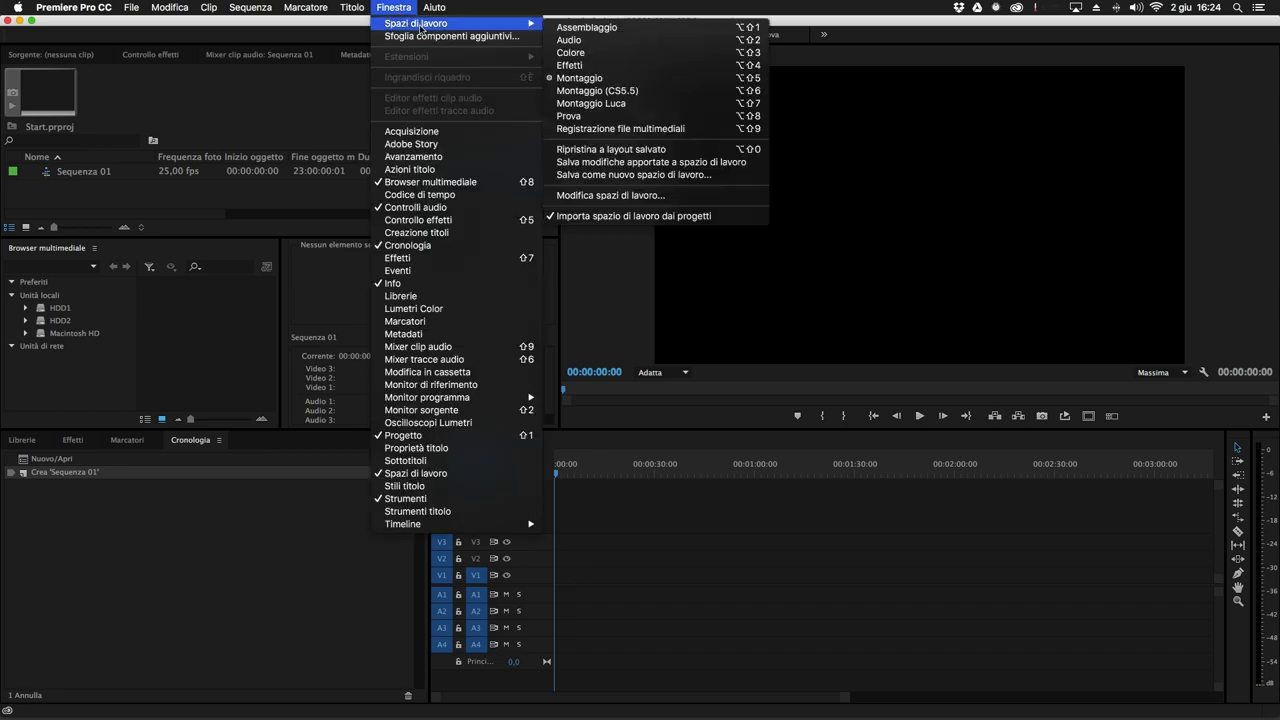
left_click(630, 151)
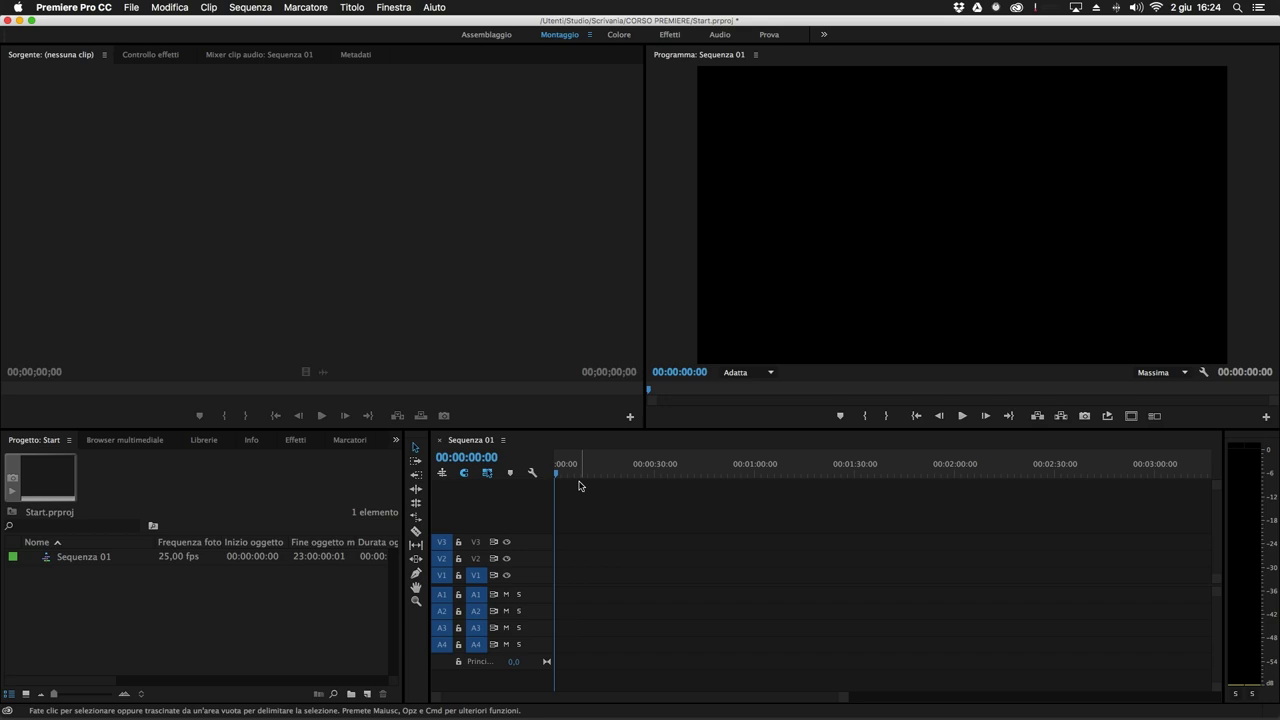
Switch to Prova and back to the restored Montaggio layout, then show the workspace options.
left_click(769, 35)
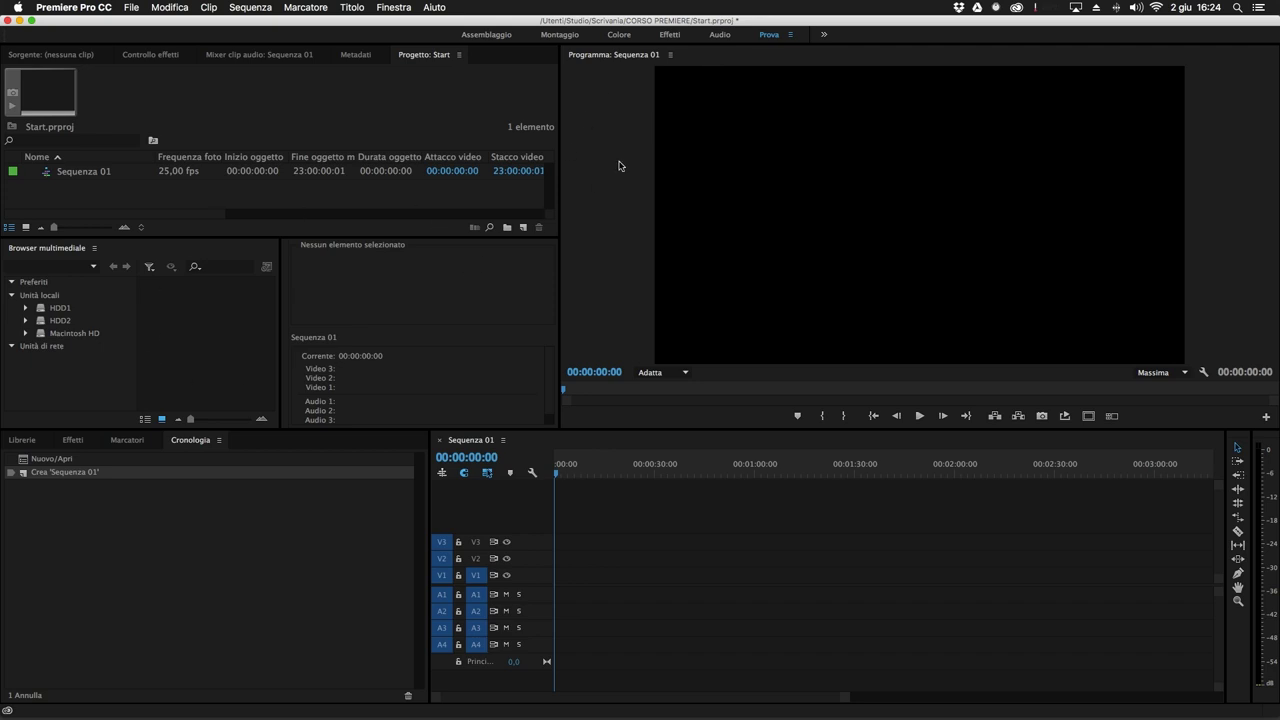
left_click(560, 35)
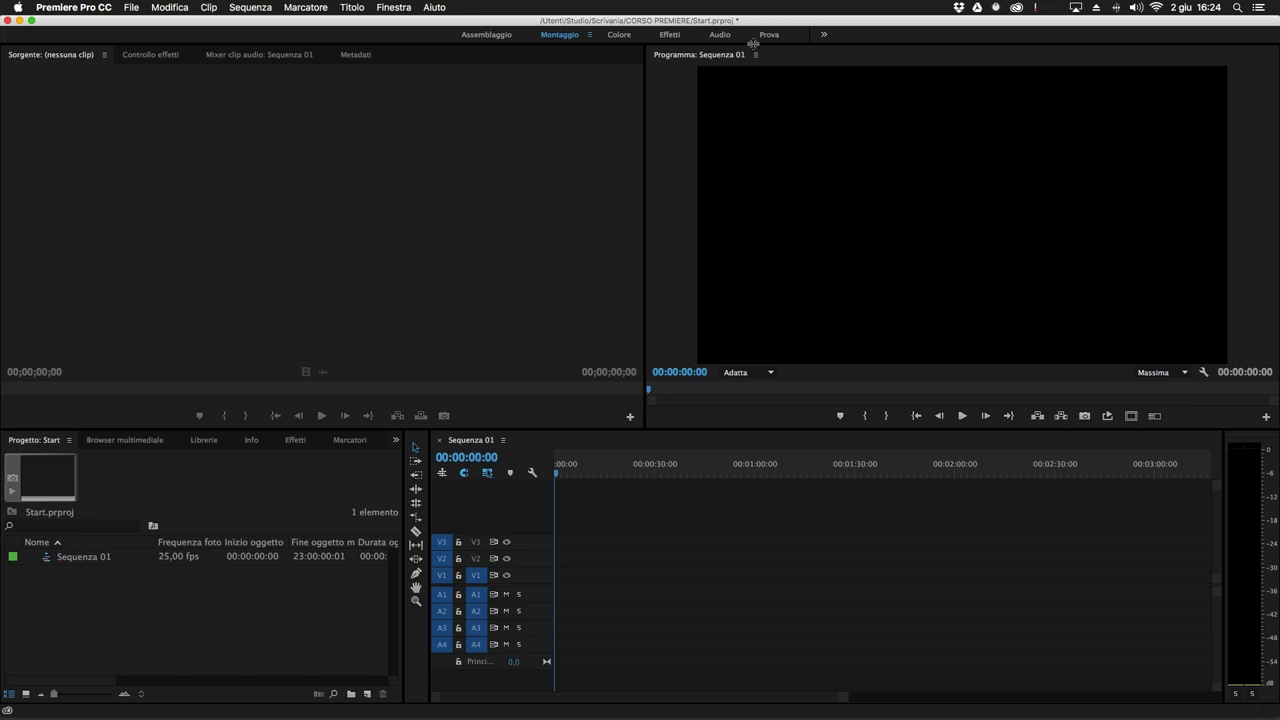
left_click(396, 8)
mouse_move(406, 23)
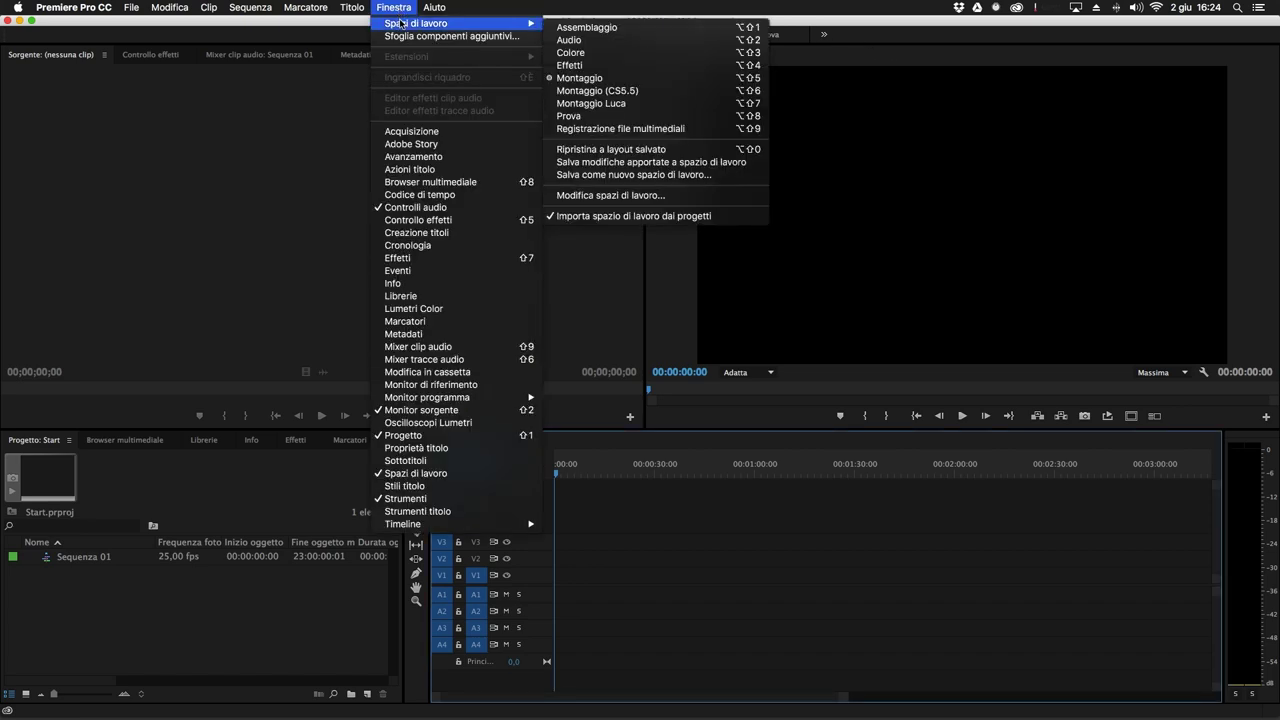
Move Prova to the top of the workspace order in Modifica spazi di lavoro.
left_click(609, 196)
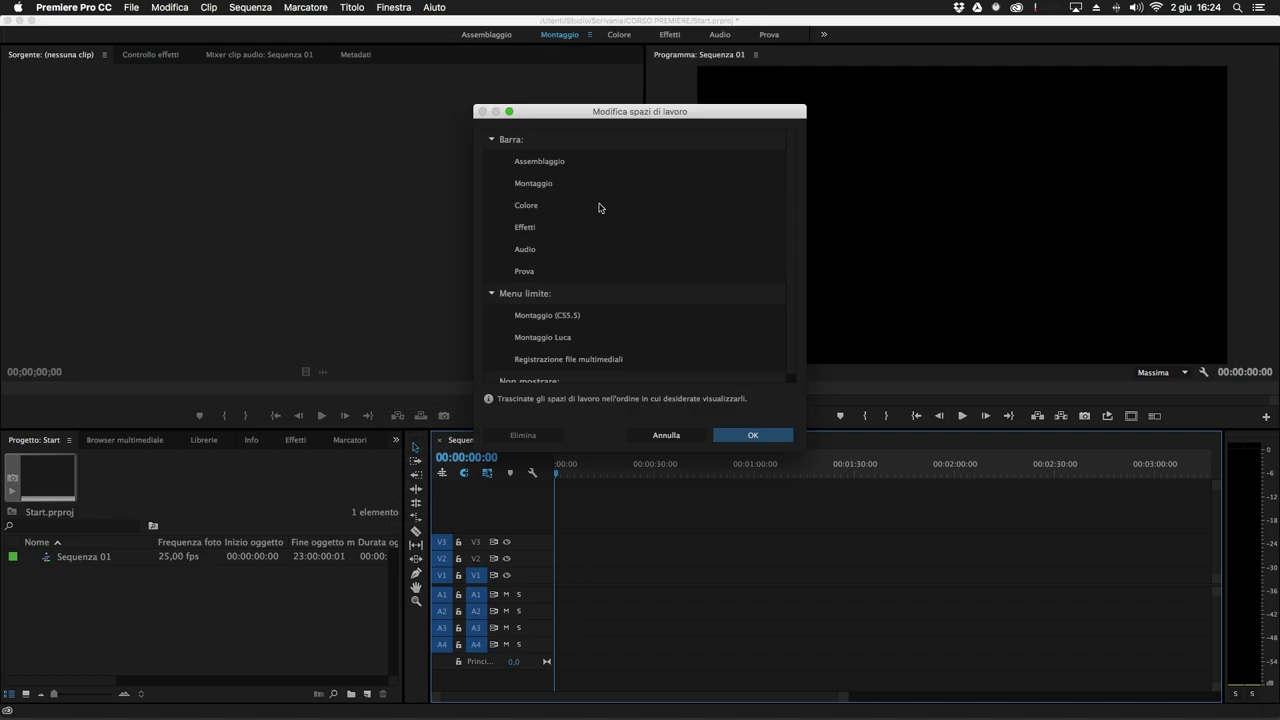
left_click(529, 276)
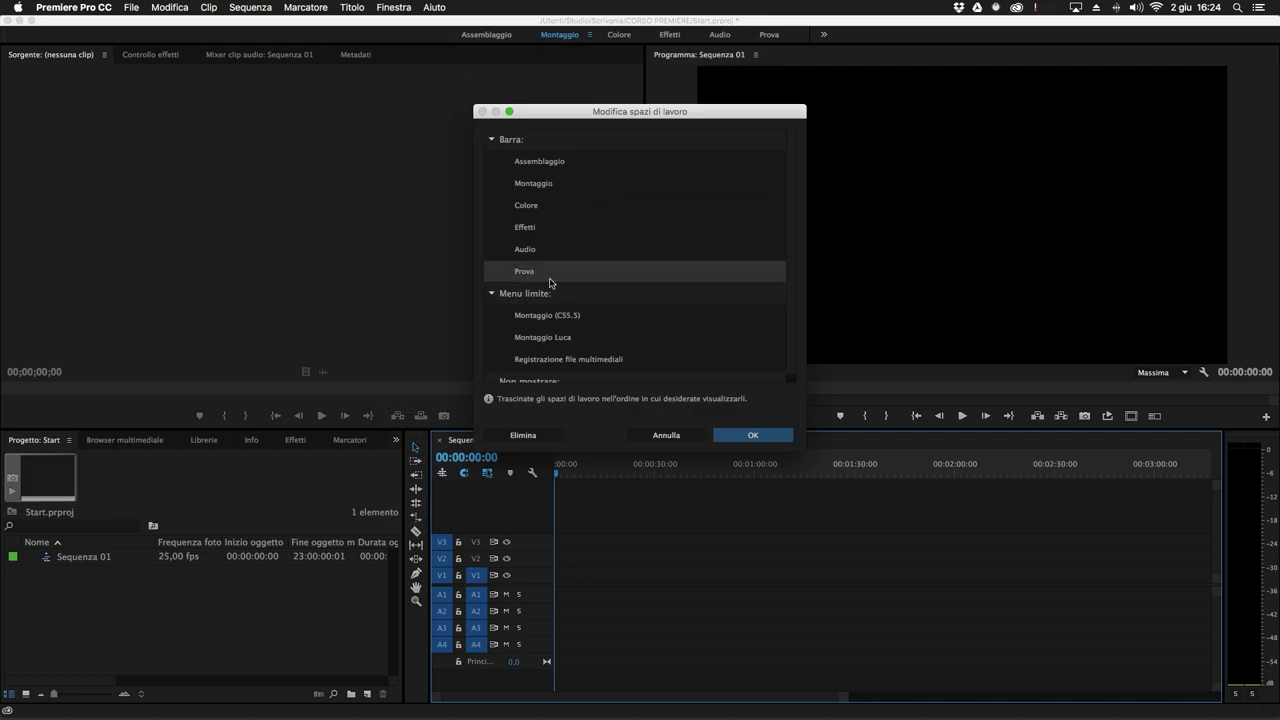
left_click_drag(553, 276, 567, 154)
left_click(752, 436)
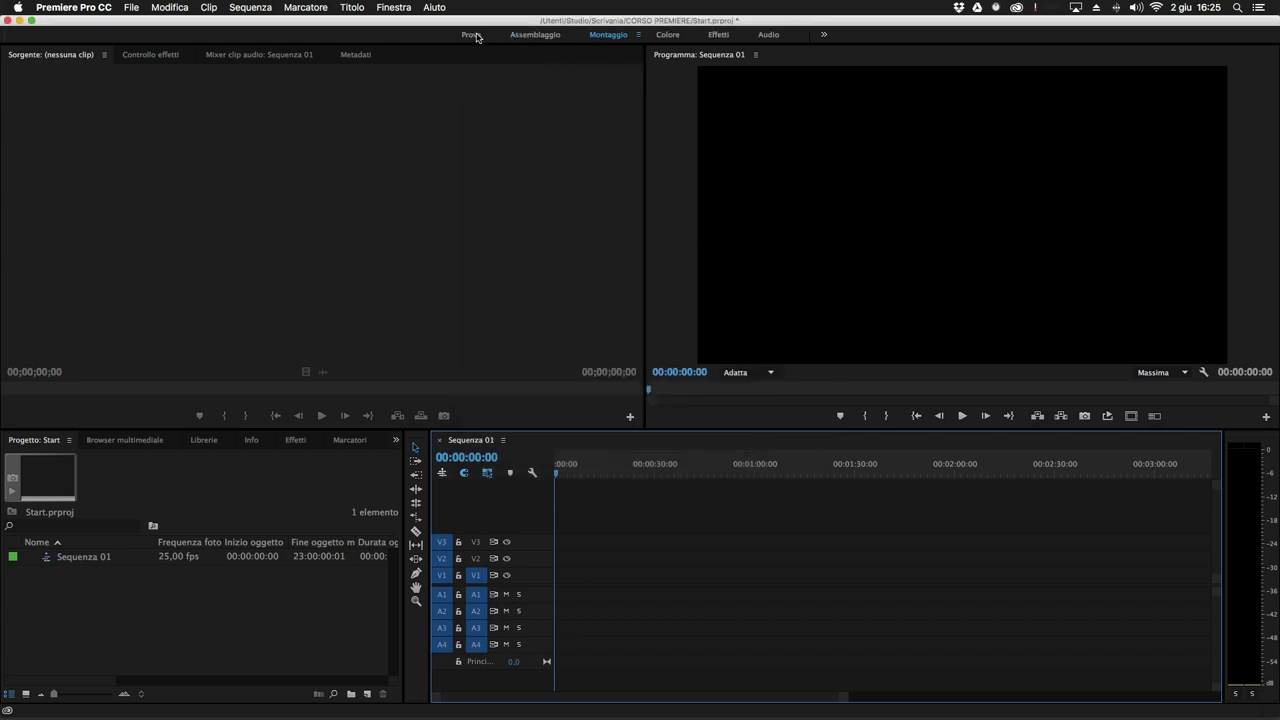
In the Prova workspace, drag the panel divider down to make the monitors taller and the timeline shorter.
left_click(494, 36)
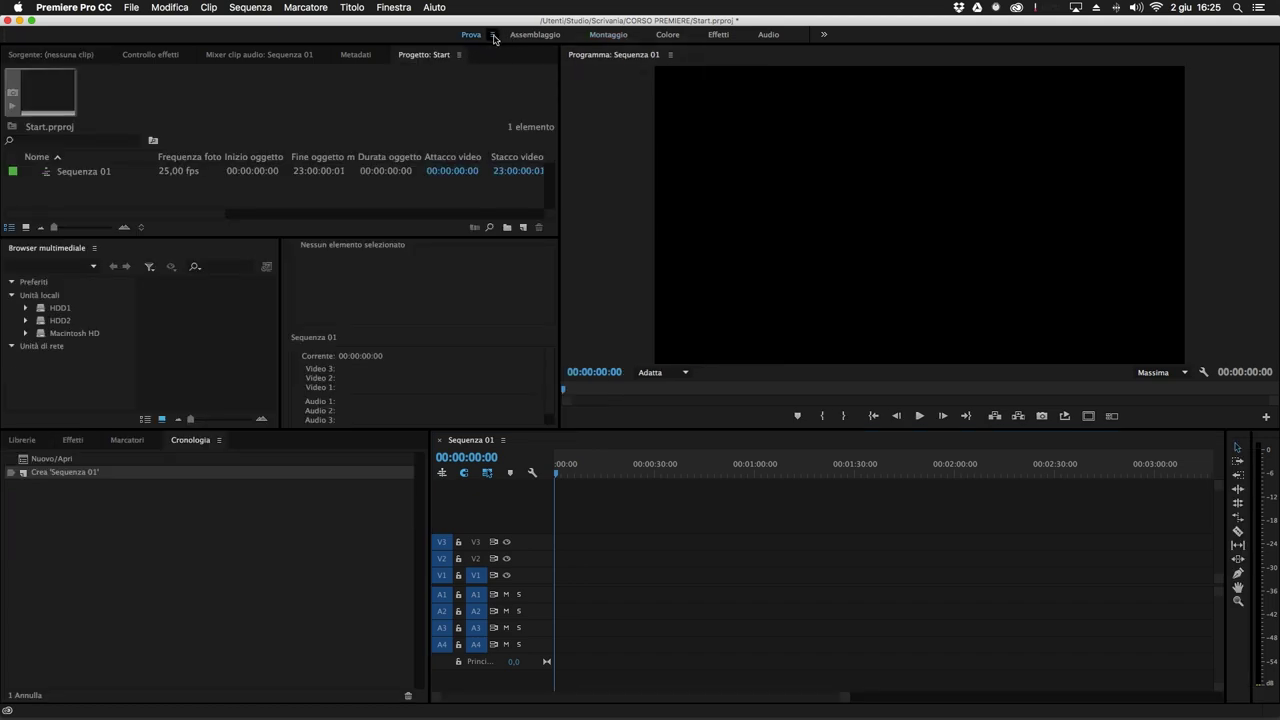
left_click(493, 36)
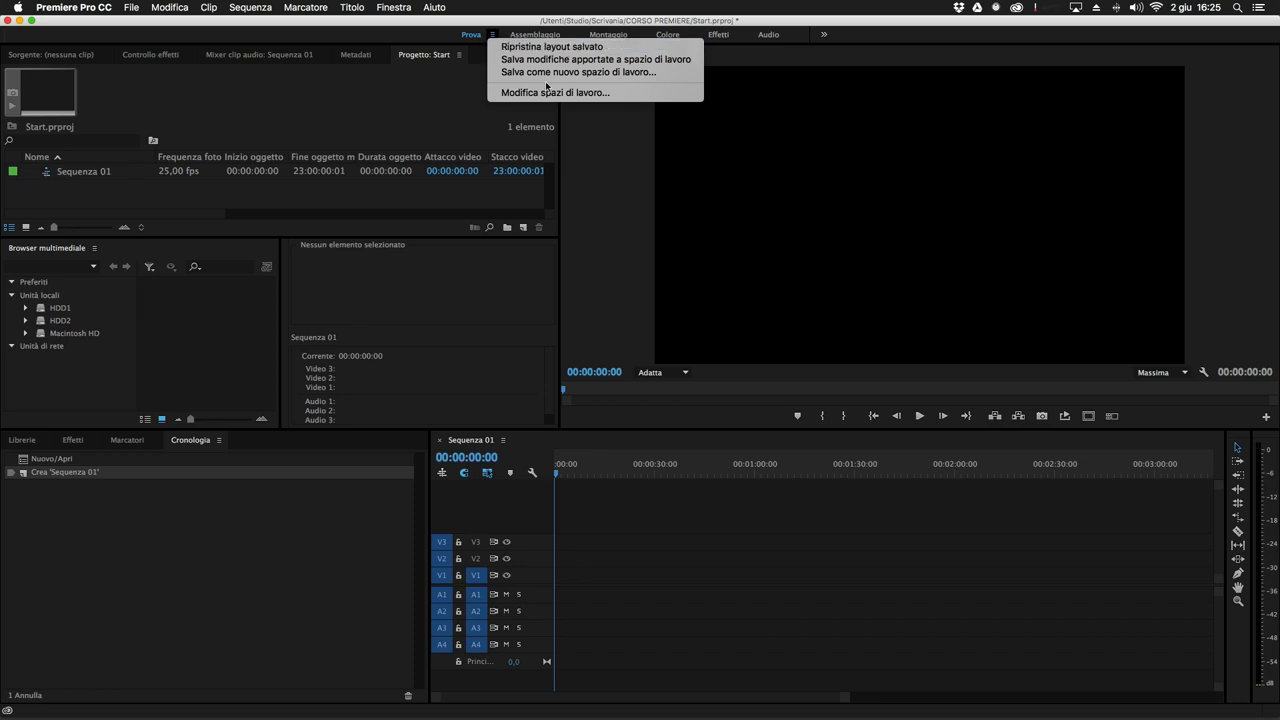
left_click(565, 48)
left_click_drag(285, 429, 285, 514)
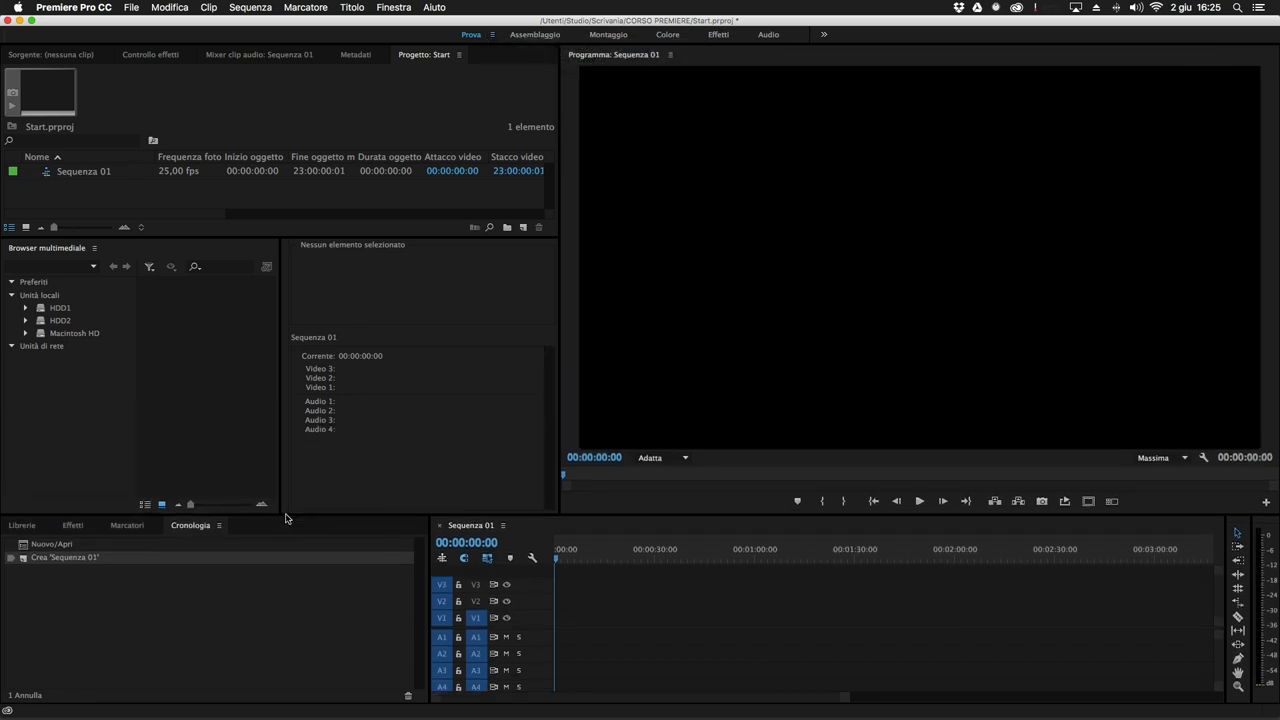
left_click(492, 35)
left_click(524, 48)
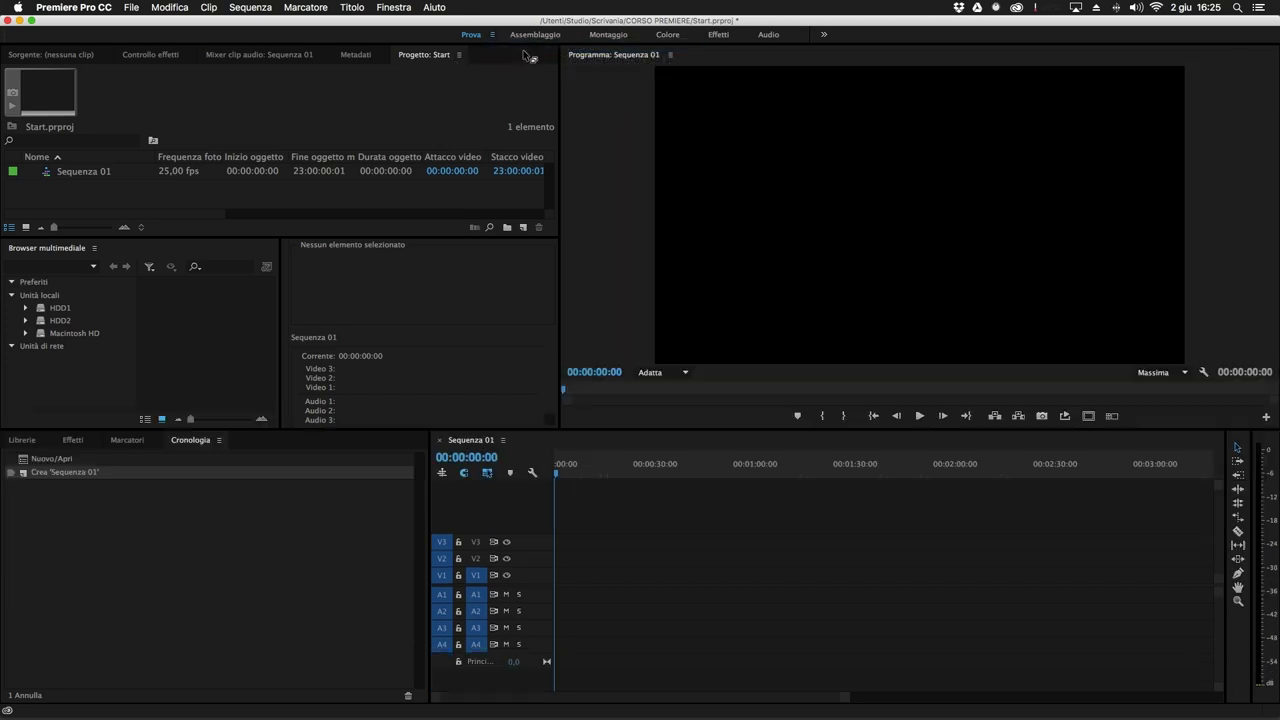
left_click(492, 36)
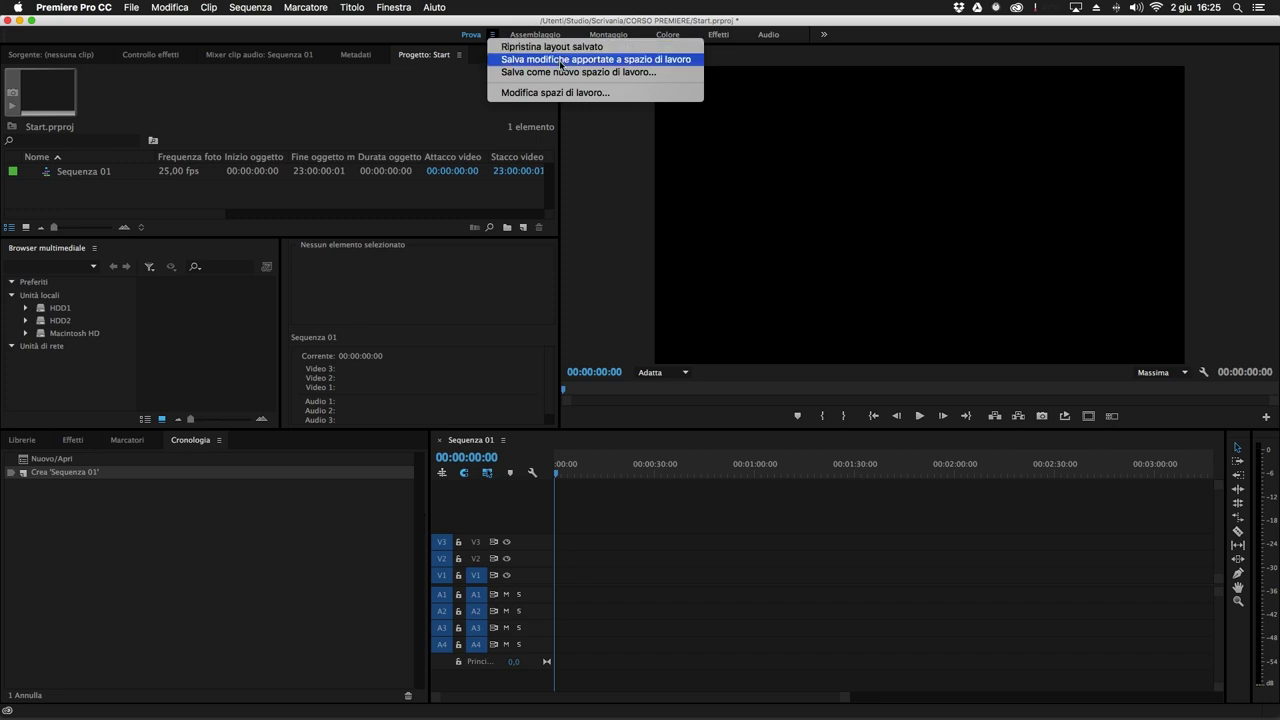
left_click(606, 339)
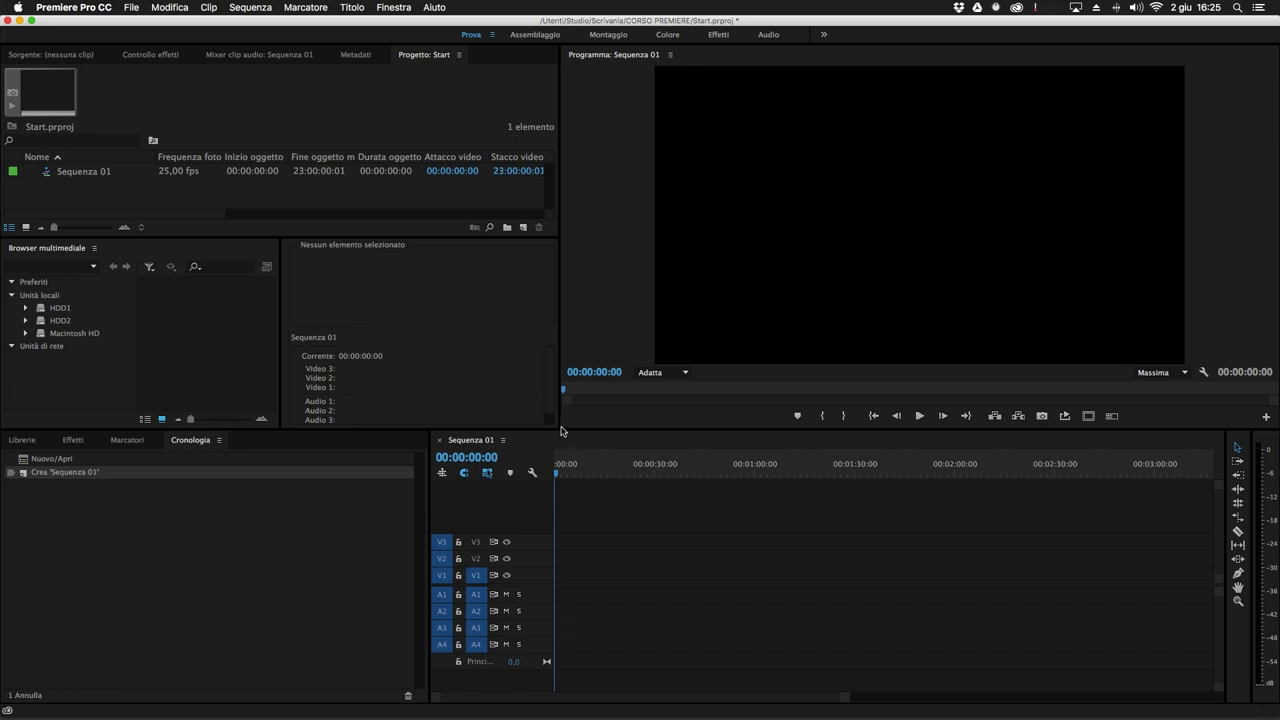
left_click_drag(560, 431, 564, 537)
left_click(493, 34)
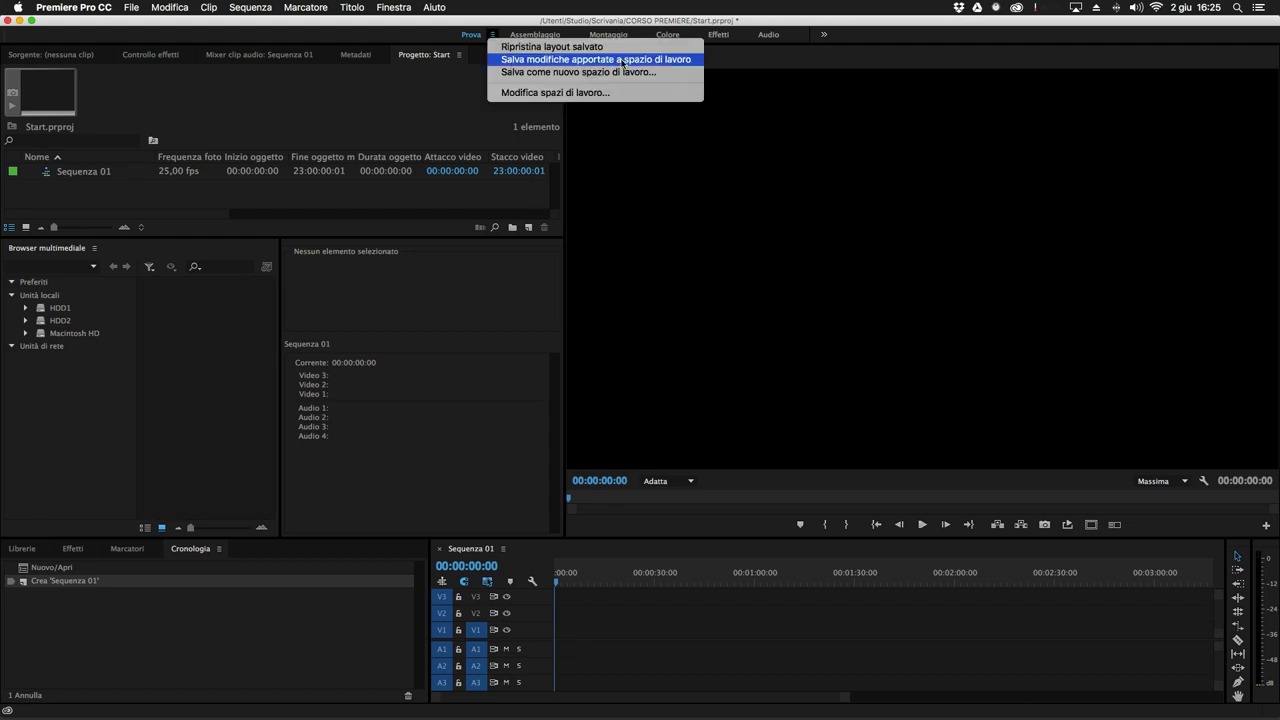
Save the current layout into Prova, then switch to Montaggio and back to Prova to check it.
left_click(666, 60)
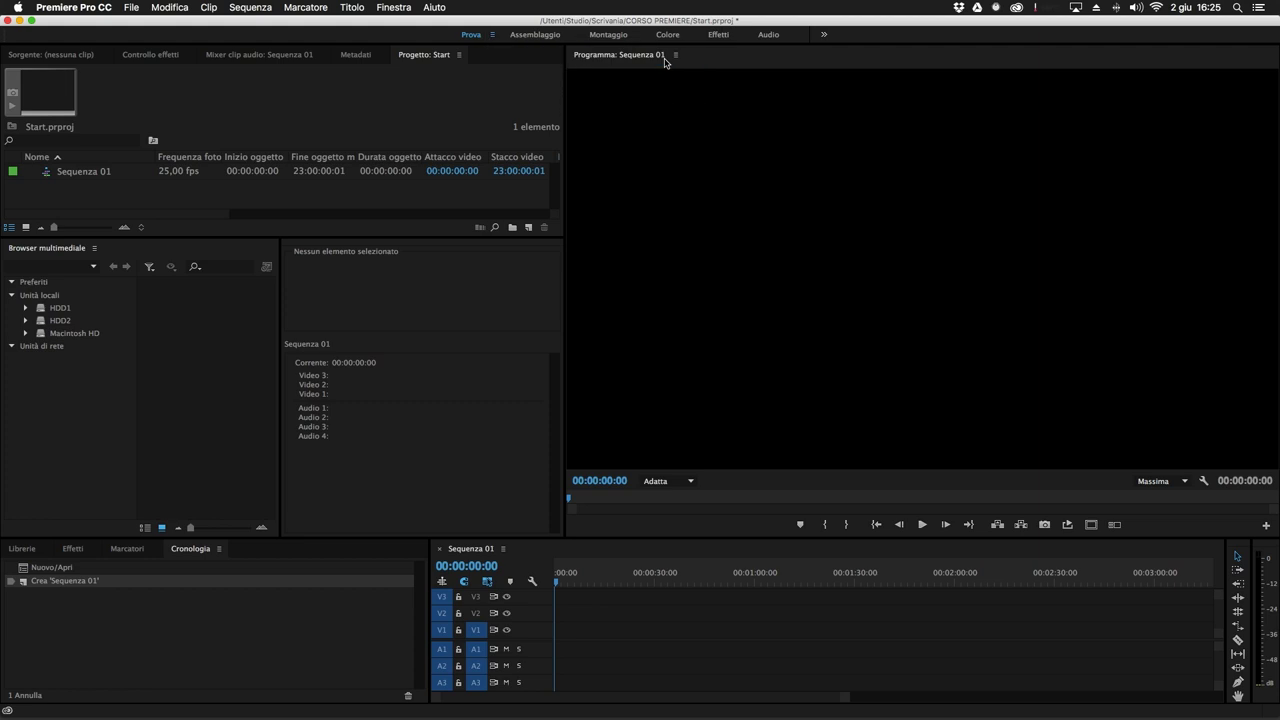
left_click(612, 35)
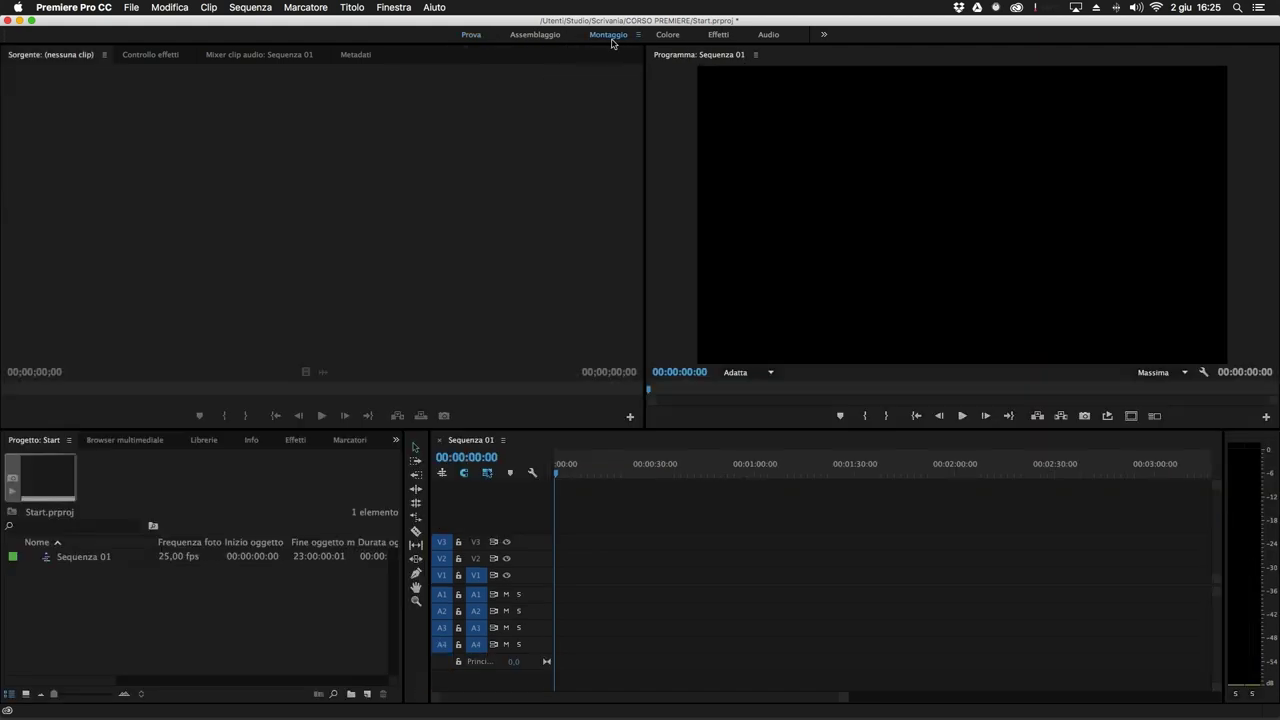
left_click(468, 35)
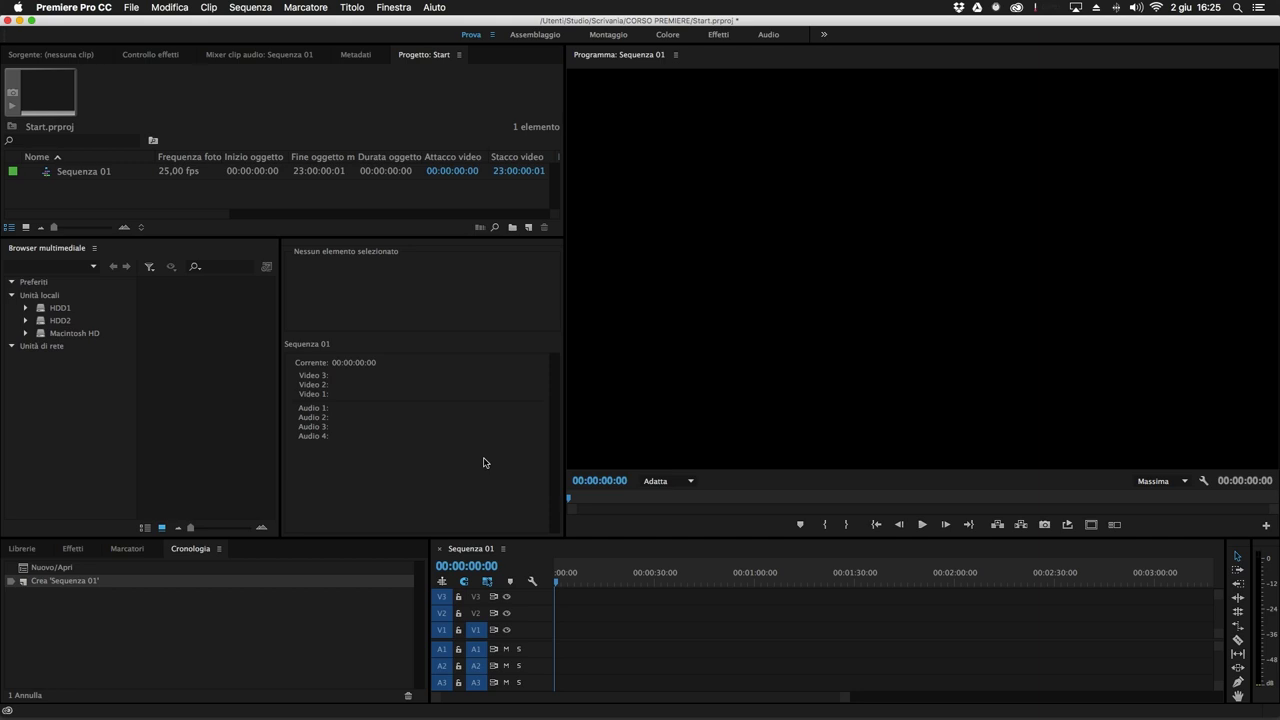
In Edit Workspaces, move Prova from the bar into the Overflow Menu group and confirm.
left_click(492, 38)
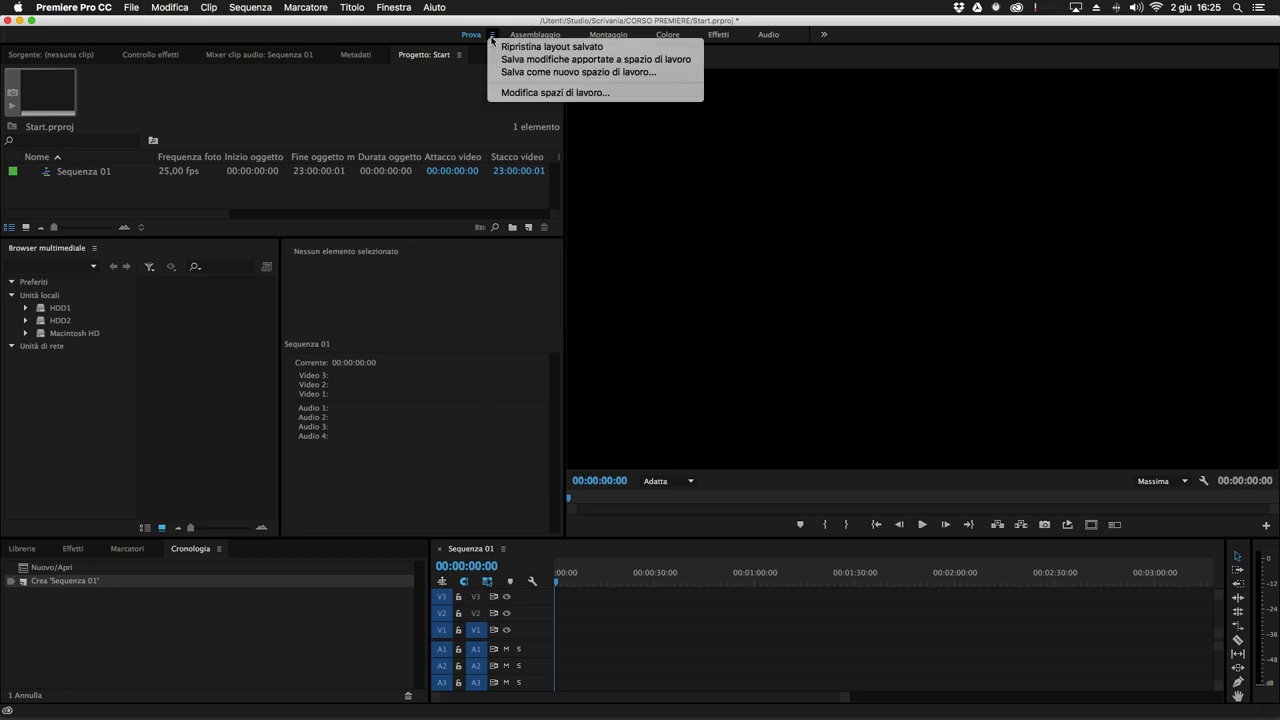
left_click(519, 93)
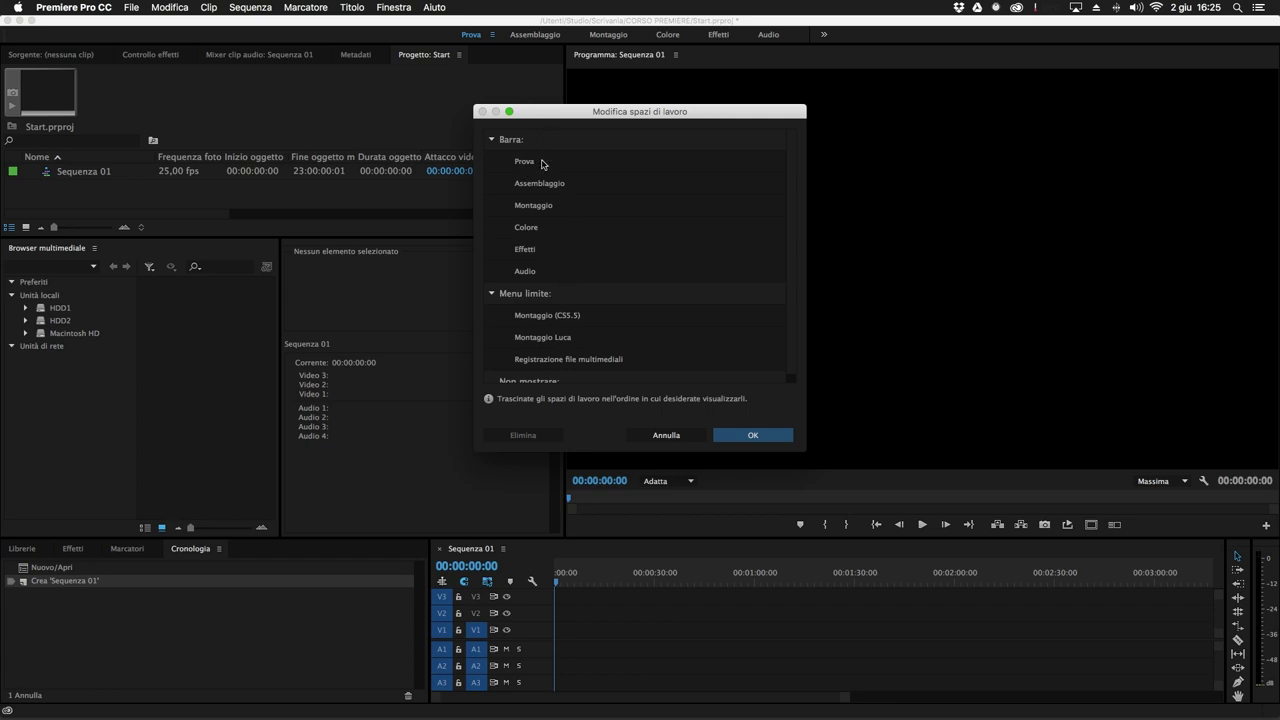
left_click_drag(512, 162, 529, 304)
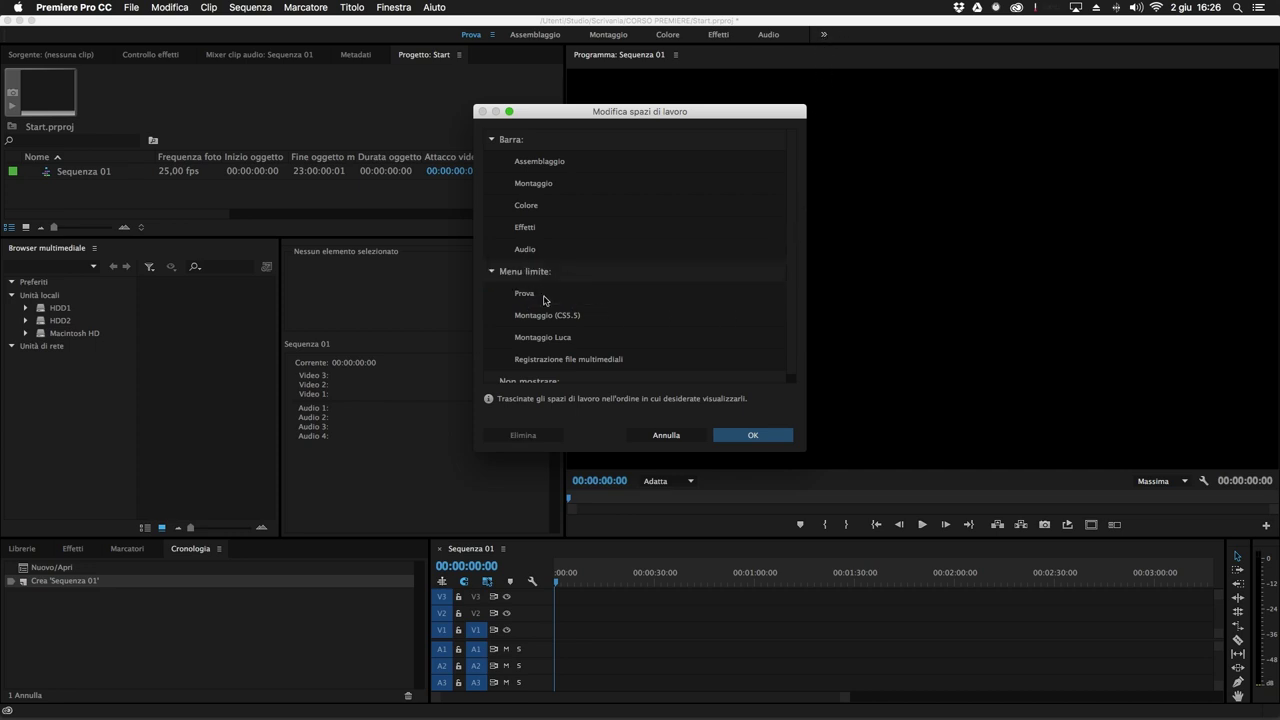
left_click(748, 445)
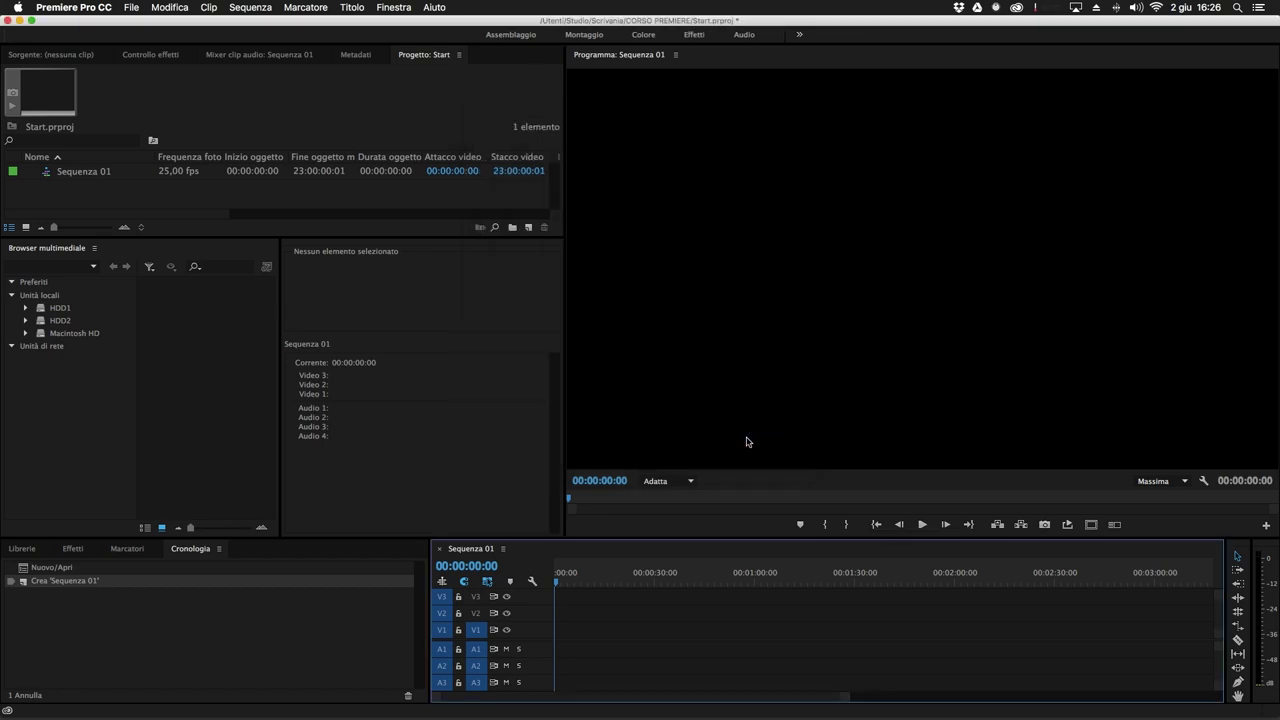
left_click(799, 35)
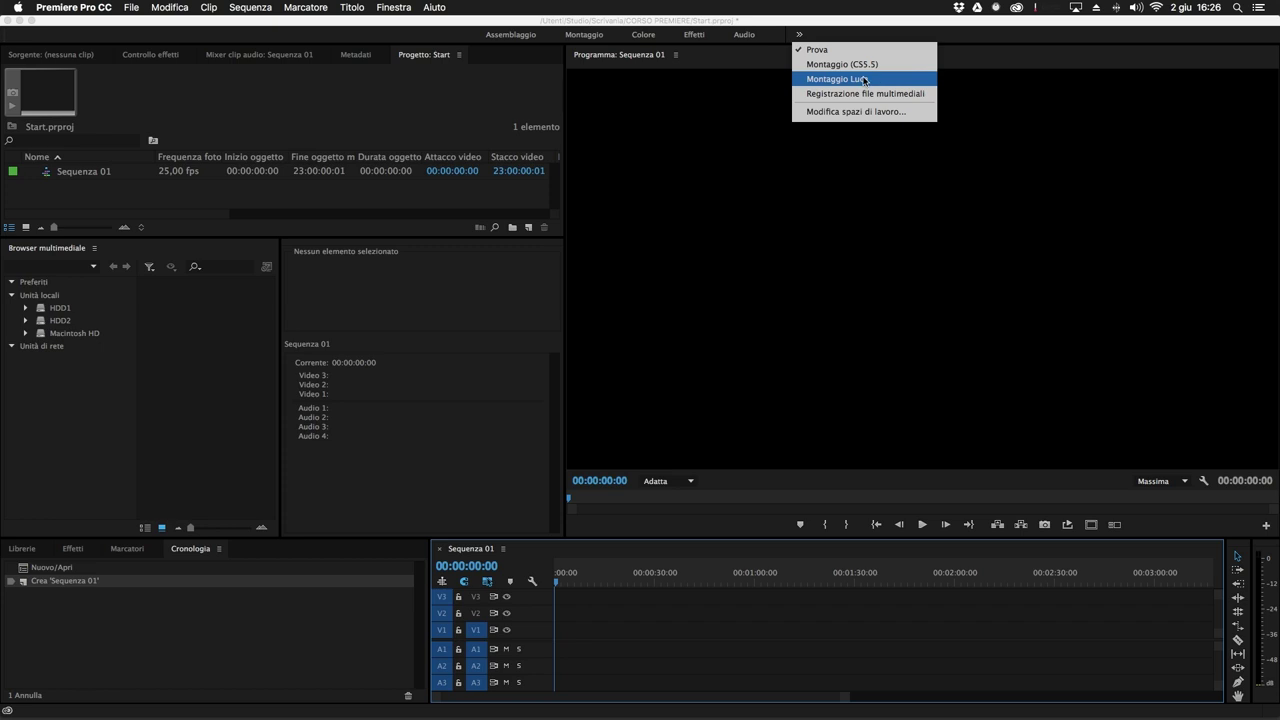
left_click(799, 37)
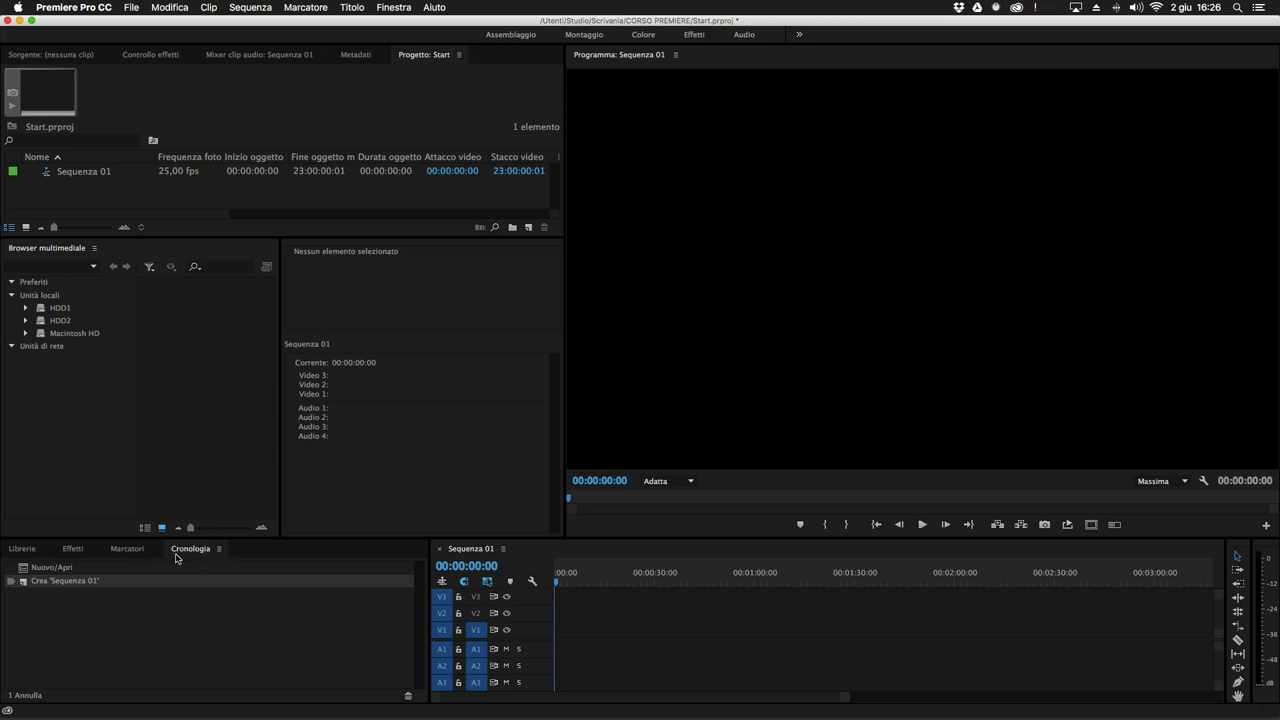
left_click(375, 262)
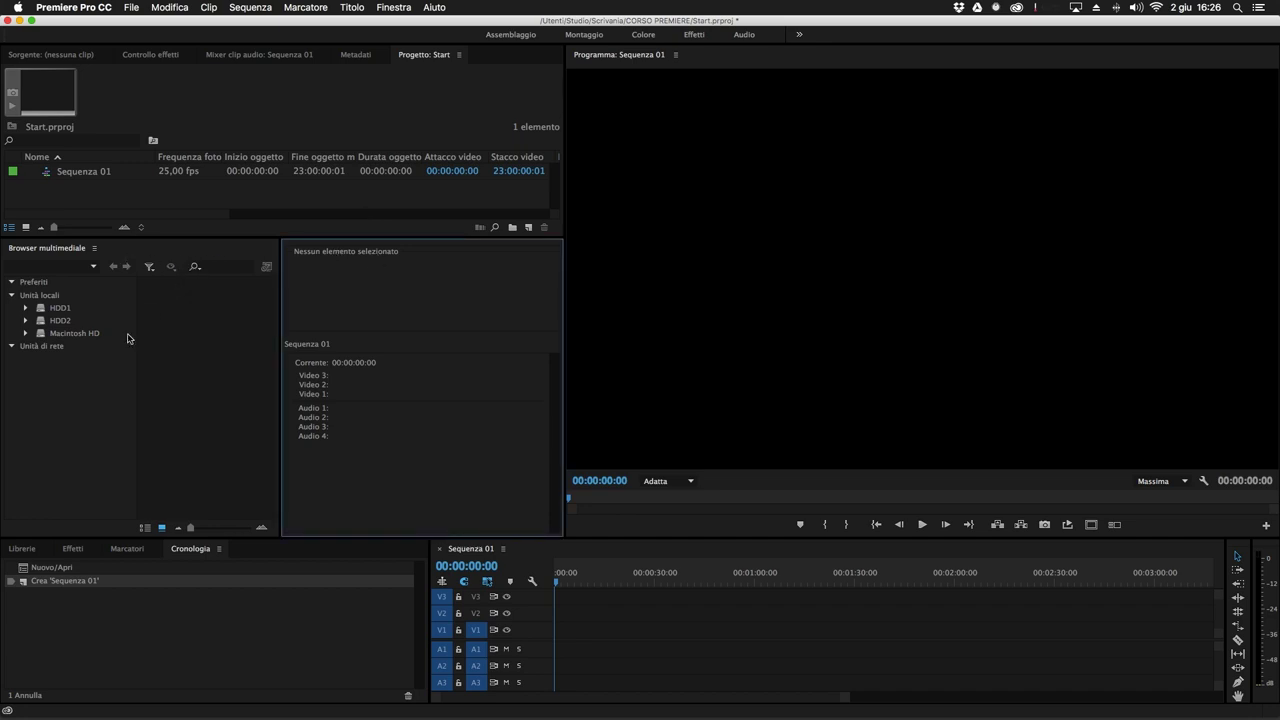
Close the Media Browser panel and undock Cronologia into a floating window positioned at the upper left.
left_click(96, 248)
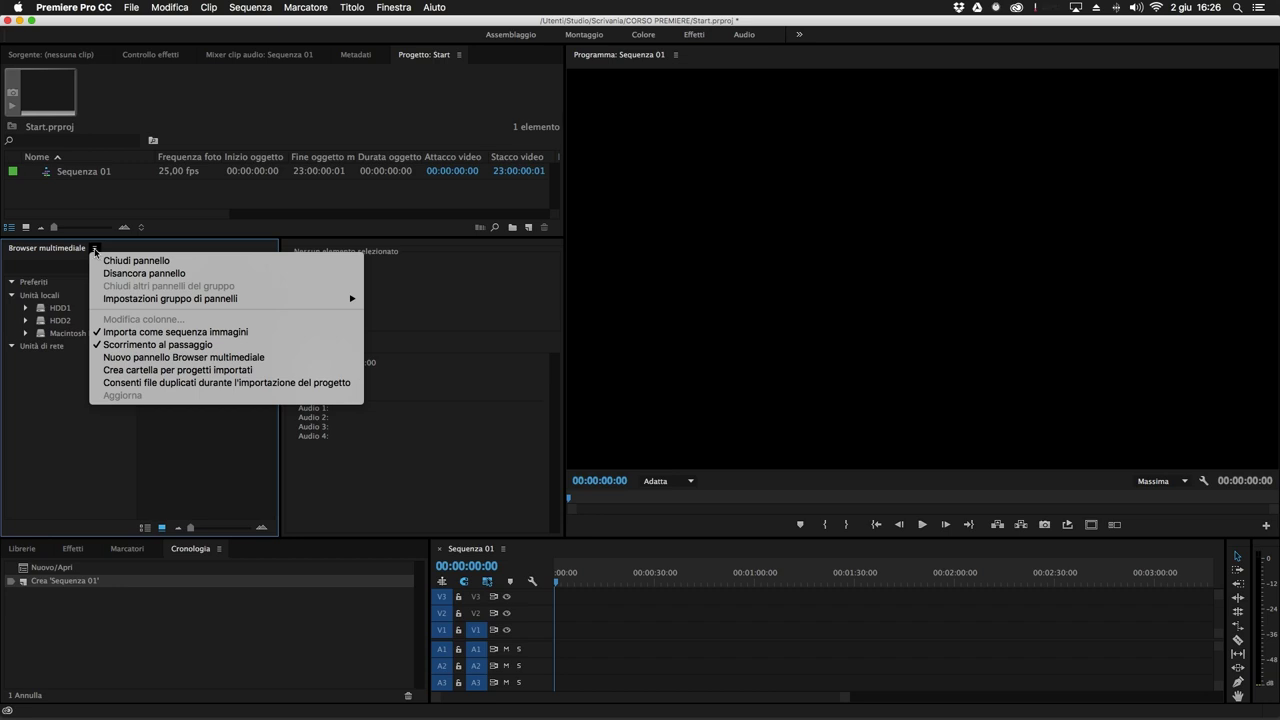
left_click(164, 261)
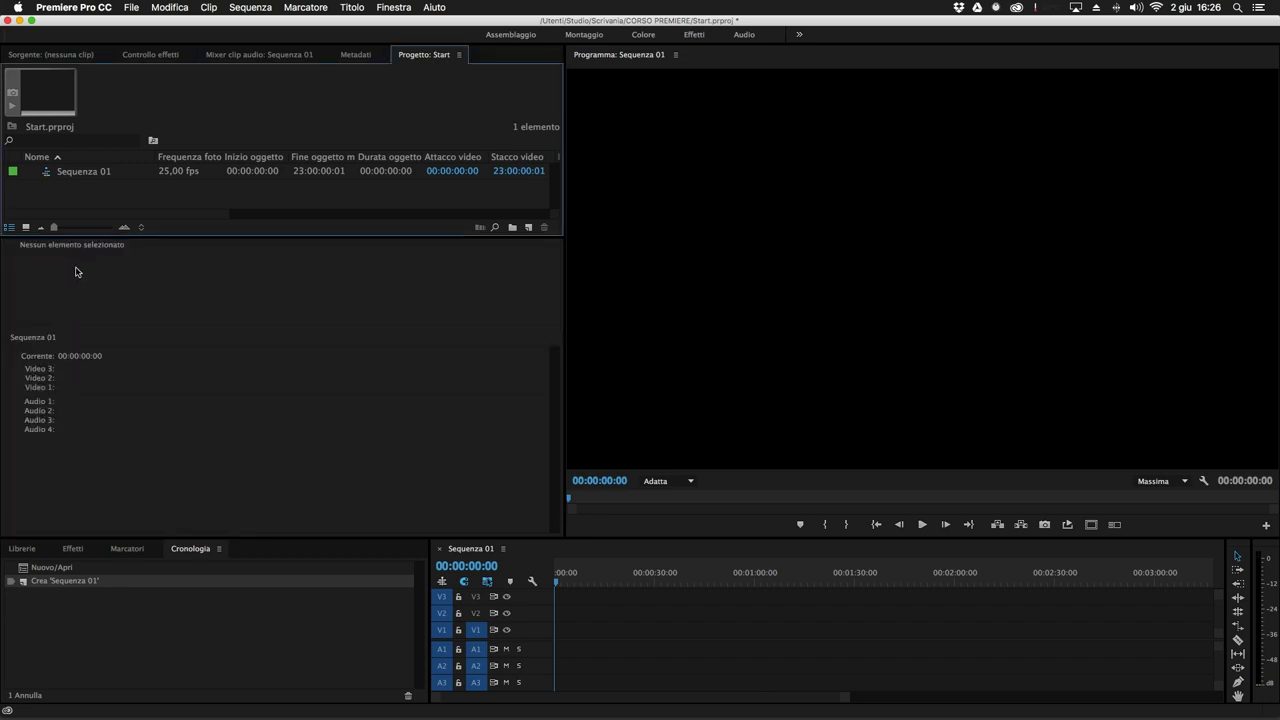
left_click(219, 549)
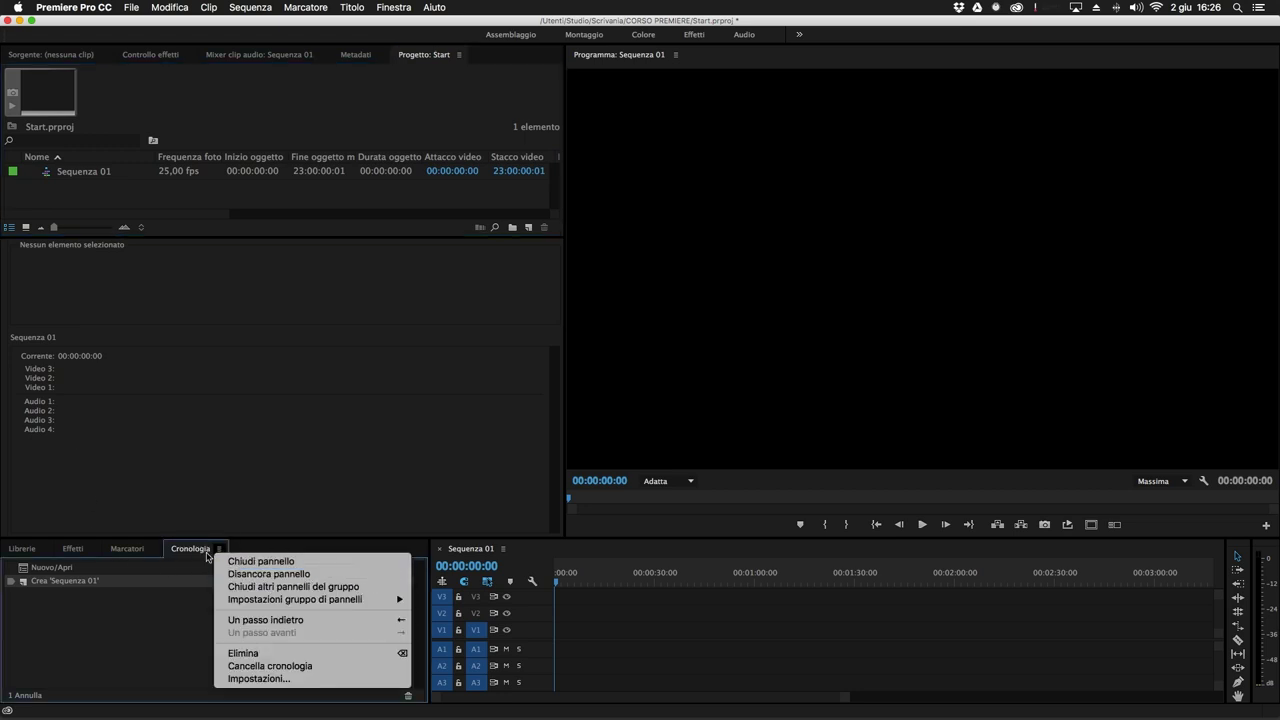
left_click(259, 577)
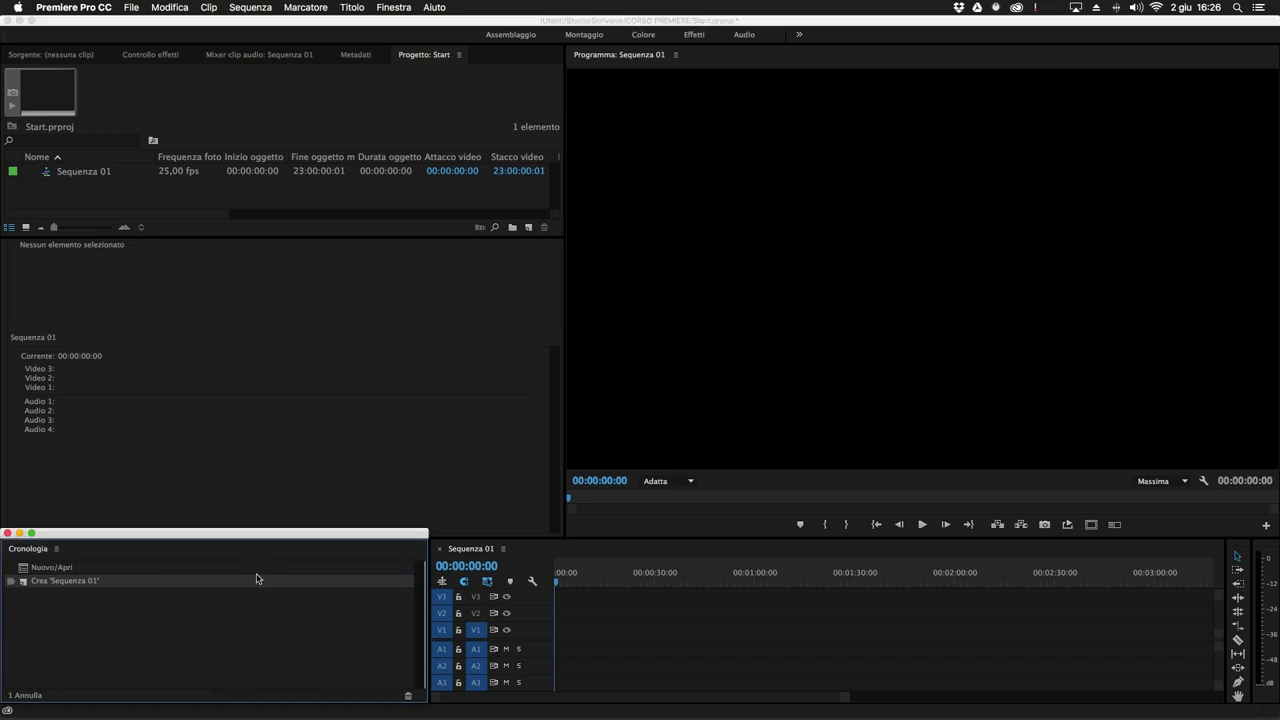
left_click_drag(165, 536, 366, 252)
left_click_drag(634, 422, 536, 536)
left_click_drag(490, 253, 381, 224)
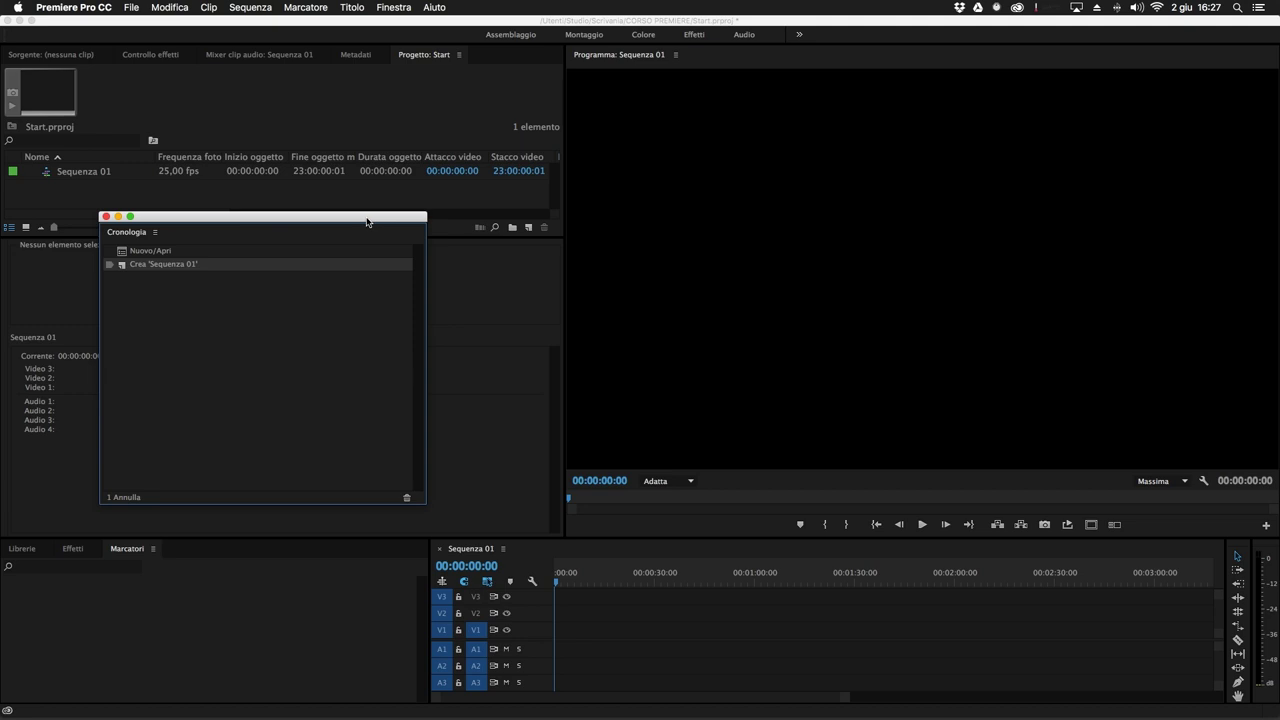
Move the floating Cronologia window to the top-left corner of the screen.
left_click_drag(381, 218, 290, 43)
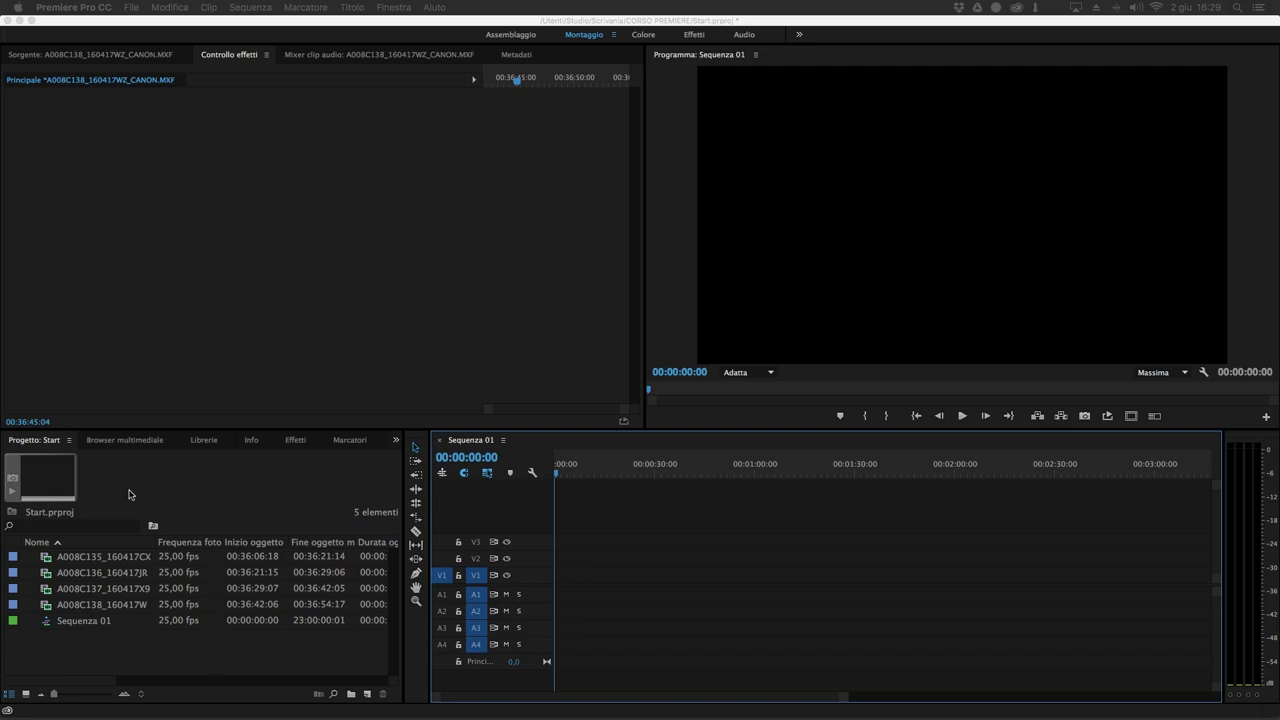
Dock the Project panel into the upper-left panel group and inspect Sequenza 01 and clip A008C135.
left_click(68, 418)
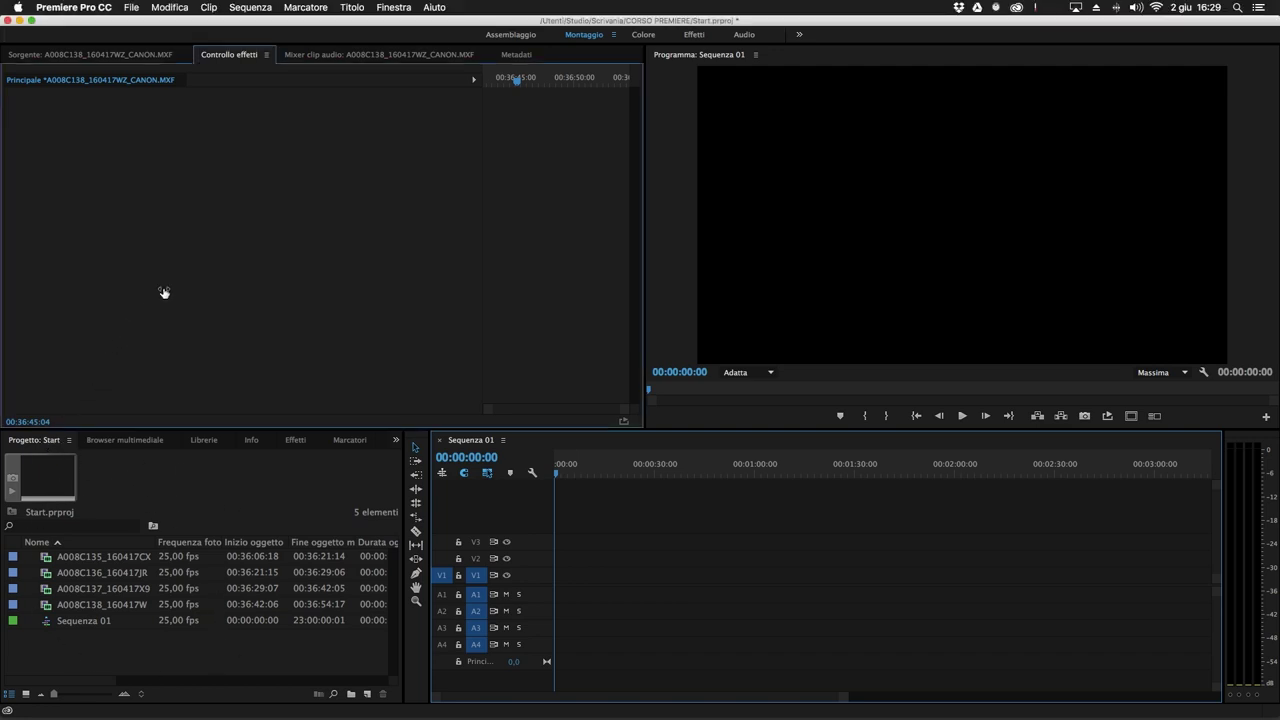
left_click_drag(46, 445, 164, 343)
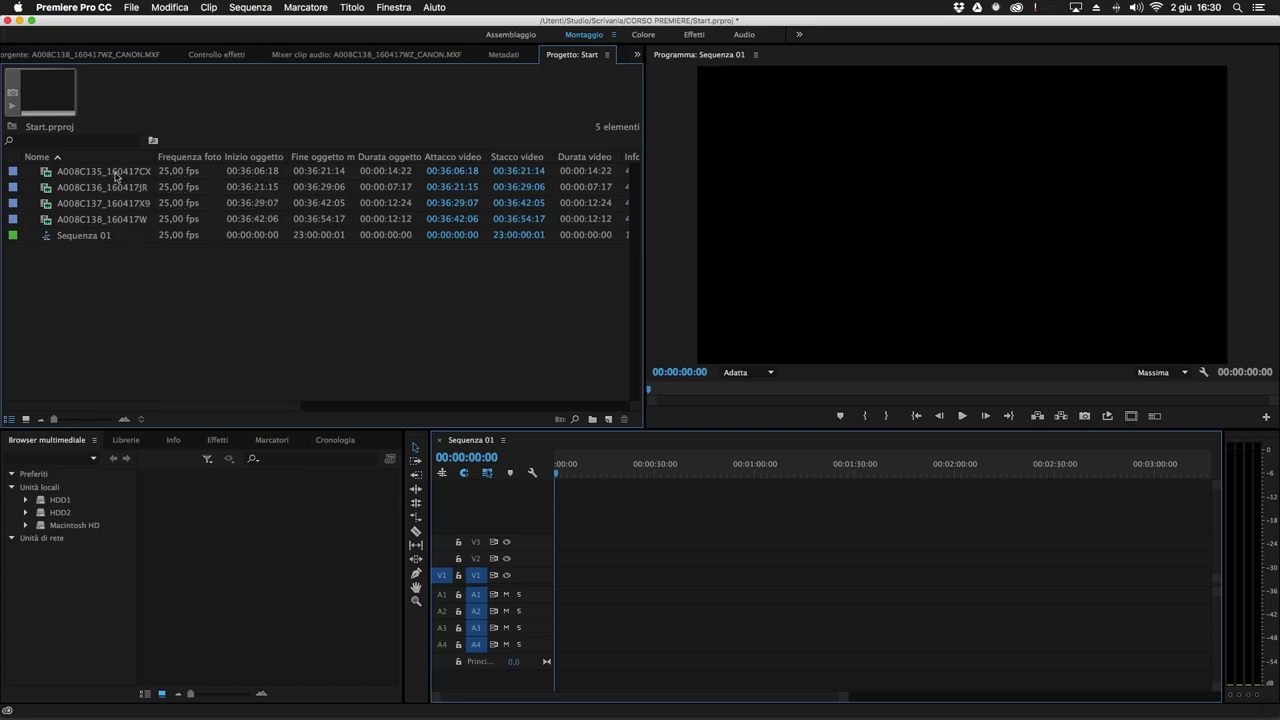
left_click(101, 236)
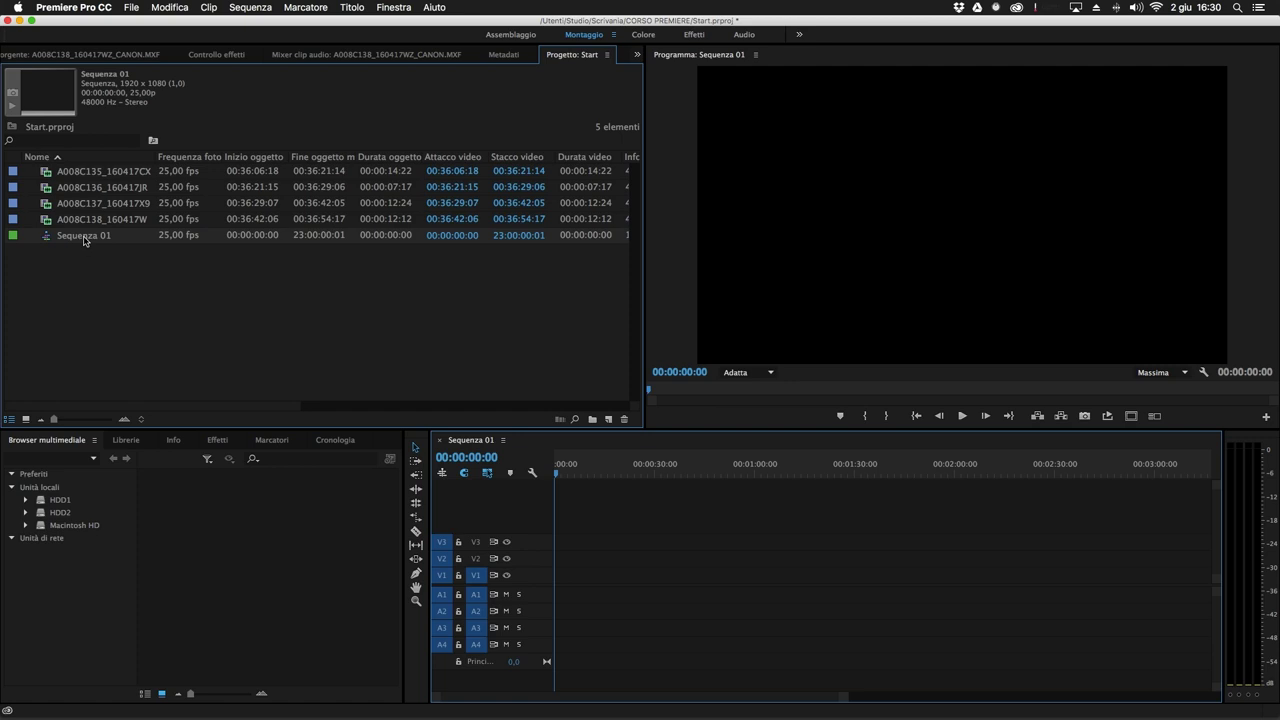
key("Home")
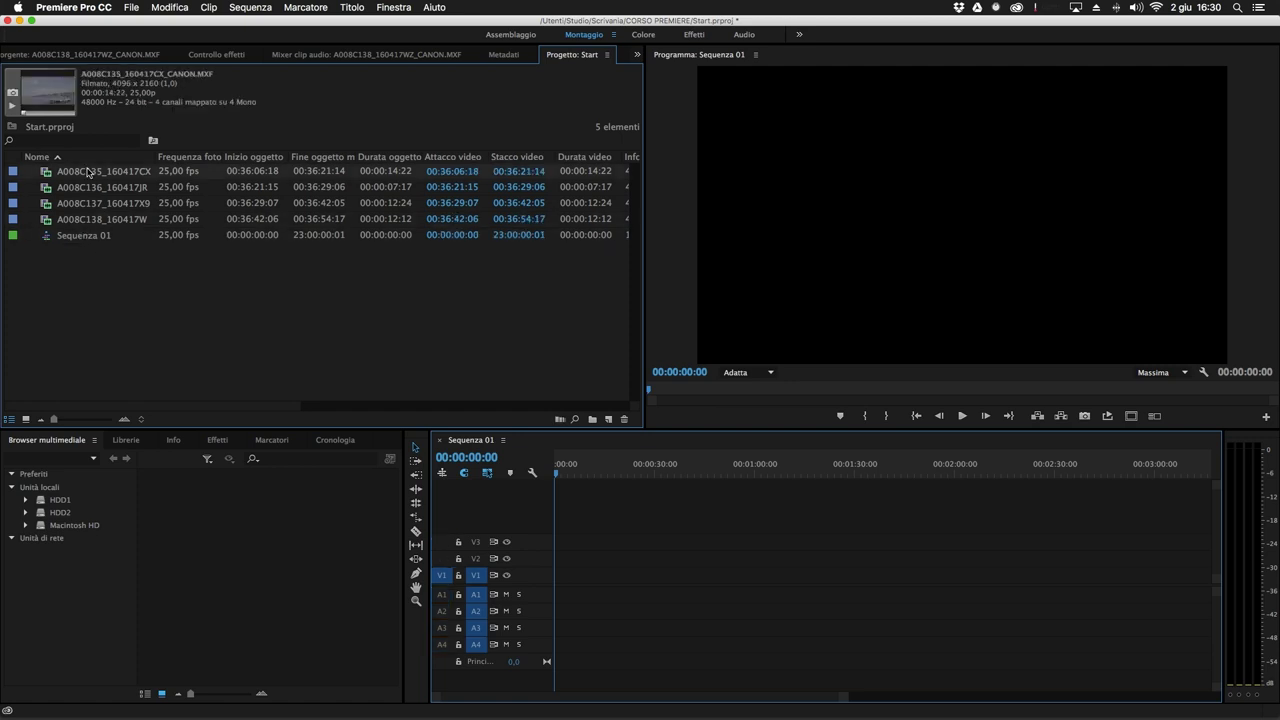
left_click(152, 302)
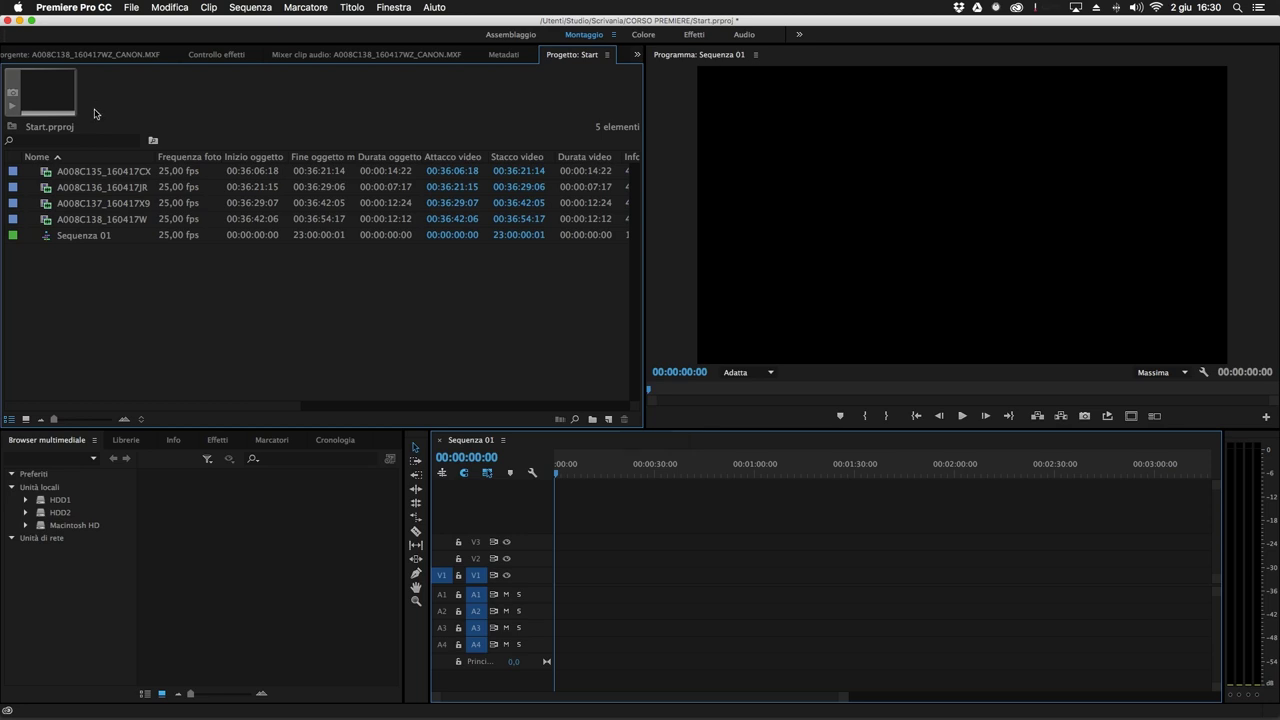
Select clip A008C135, then scrub and play its preview thumbnail in the Project panel.
left_click(120, 175)
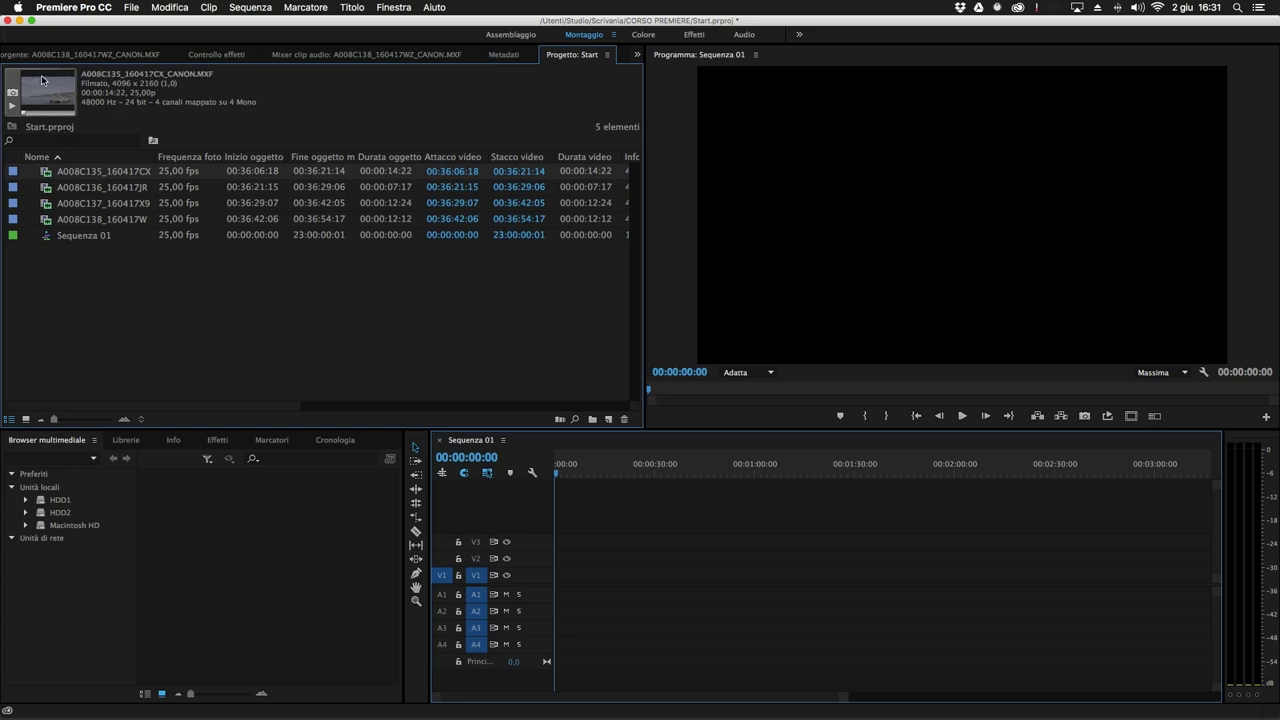
mouse_move(25, 113)
left_mouse_down()
mouse_move(61, 114)
mouse_move(13, 108)
left_mouse_up()
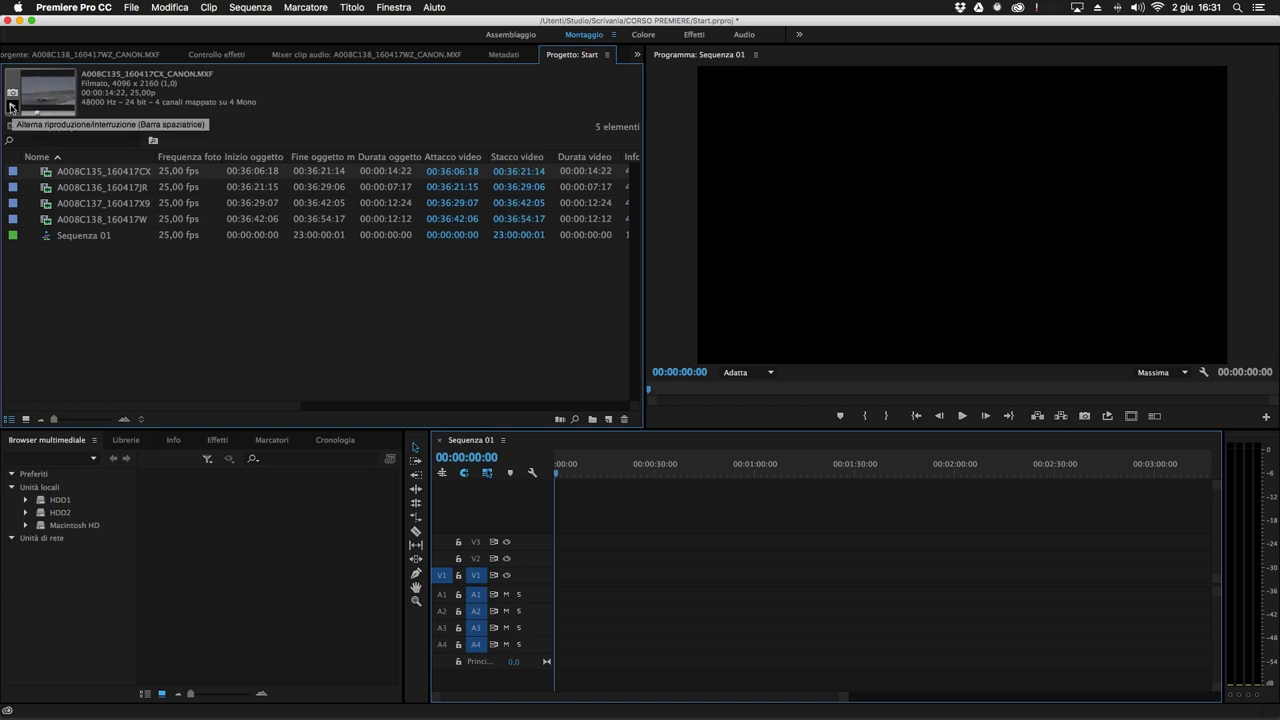
left_click(13, 106)
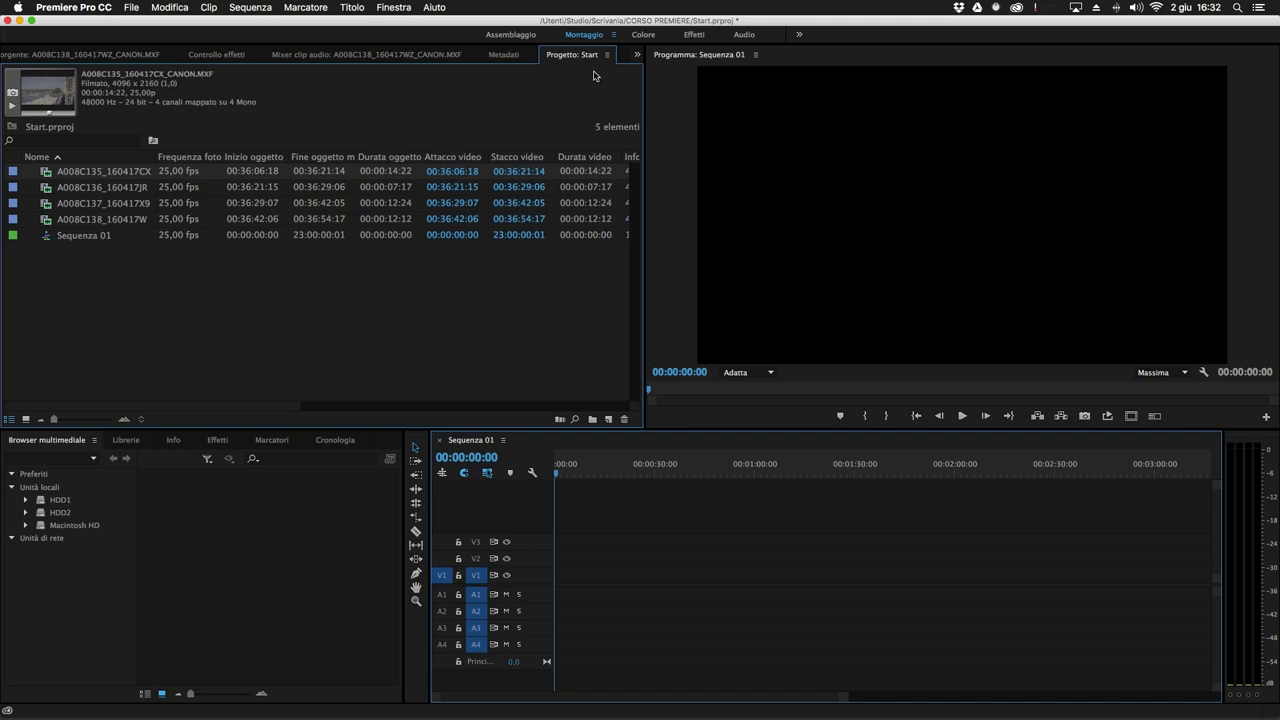
left_click(607, 56)
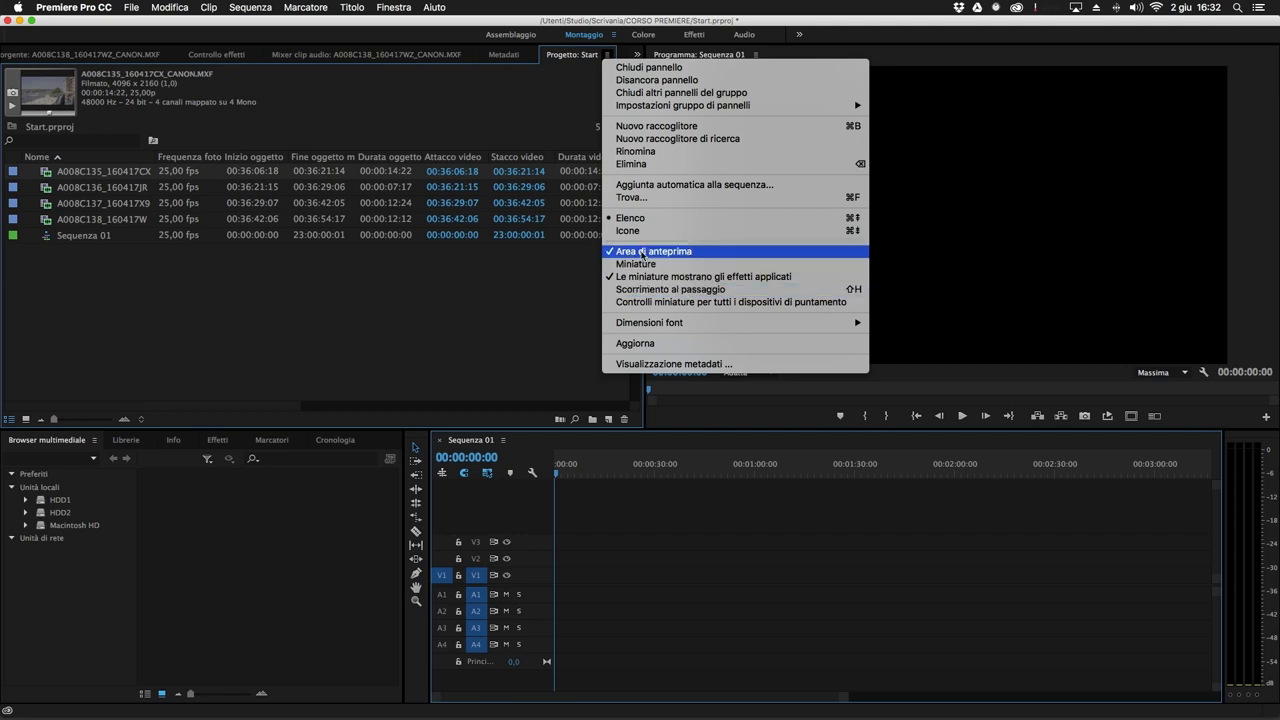
Uncheck Area di anteprima in the Project panel menu to hide the preview area.
left_click(643, 253)
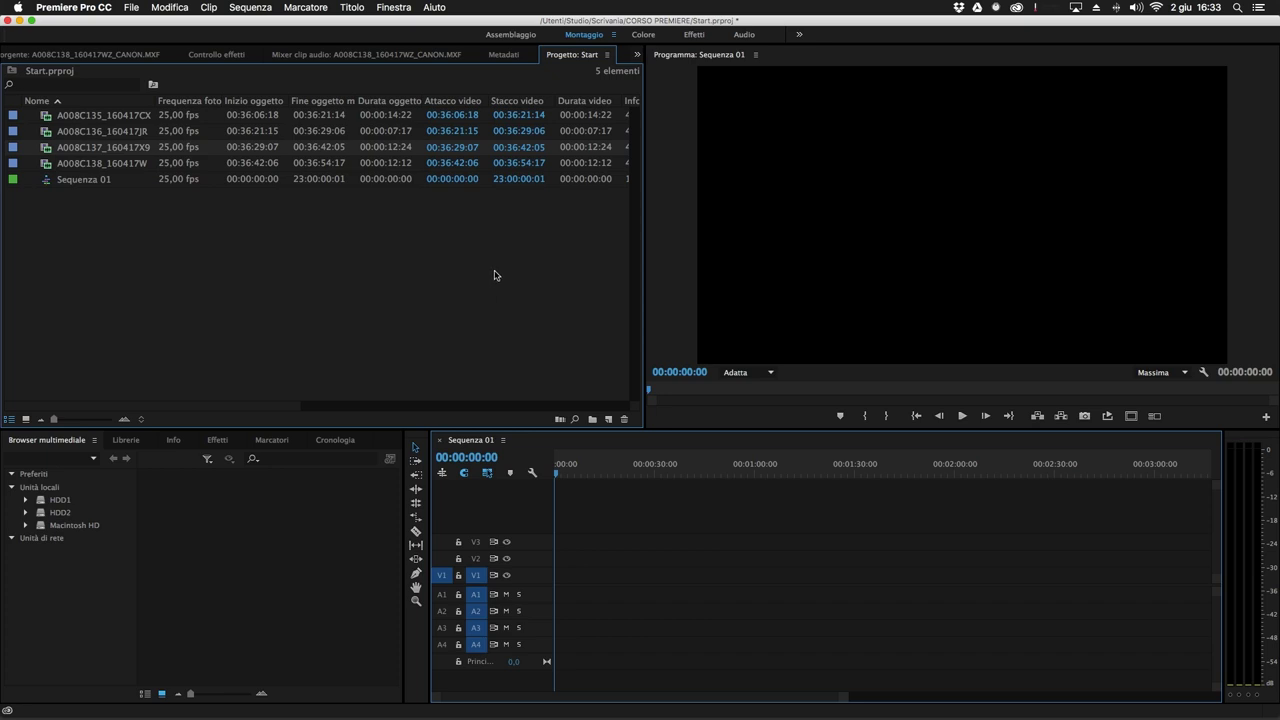
Create a new bin named Media in the Project panel.
right_click(286, 239)
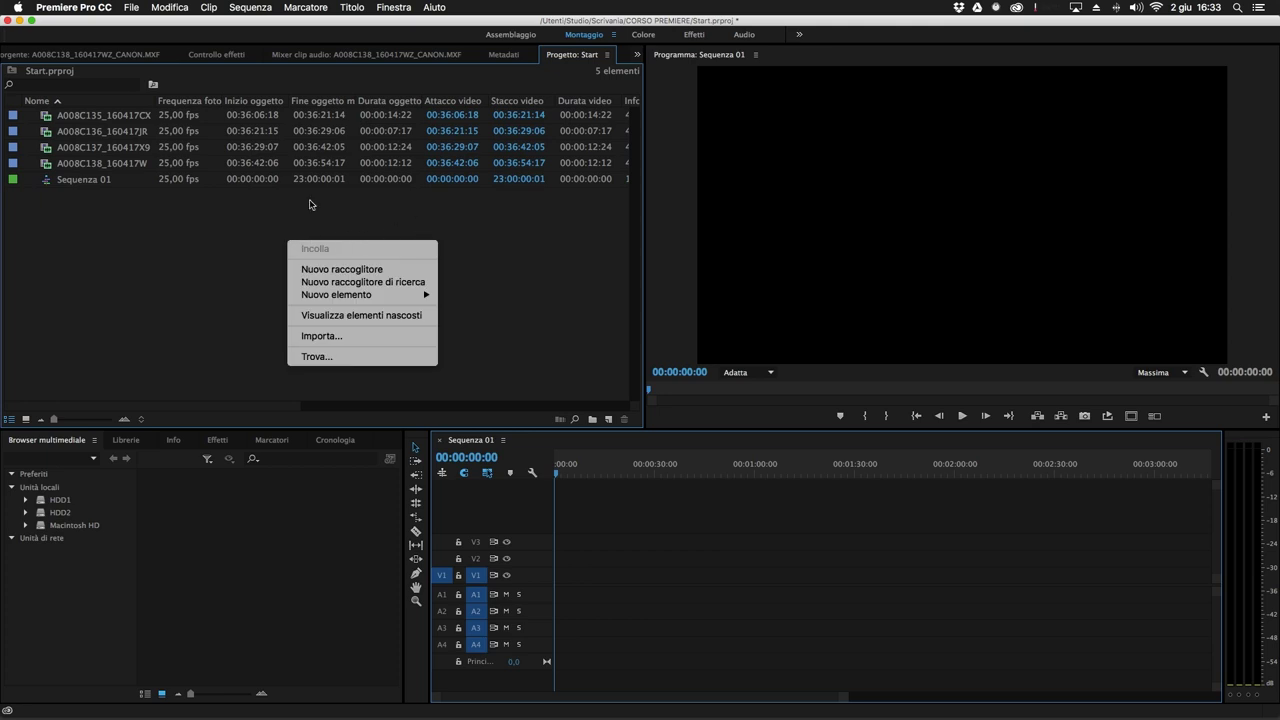
left_click(394, 271)
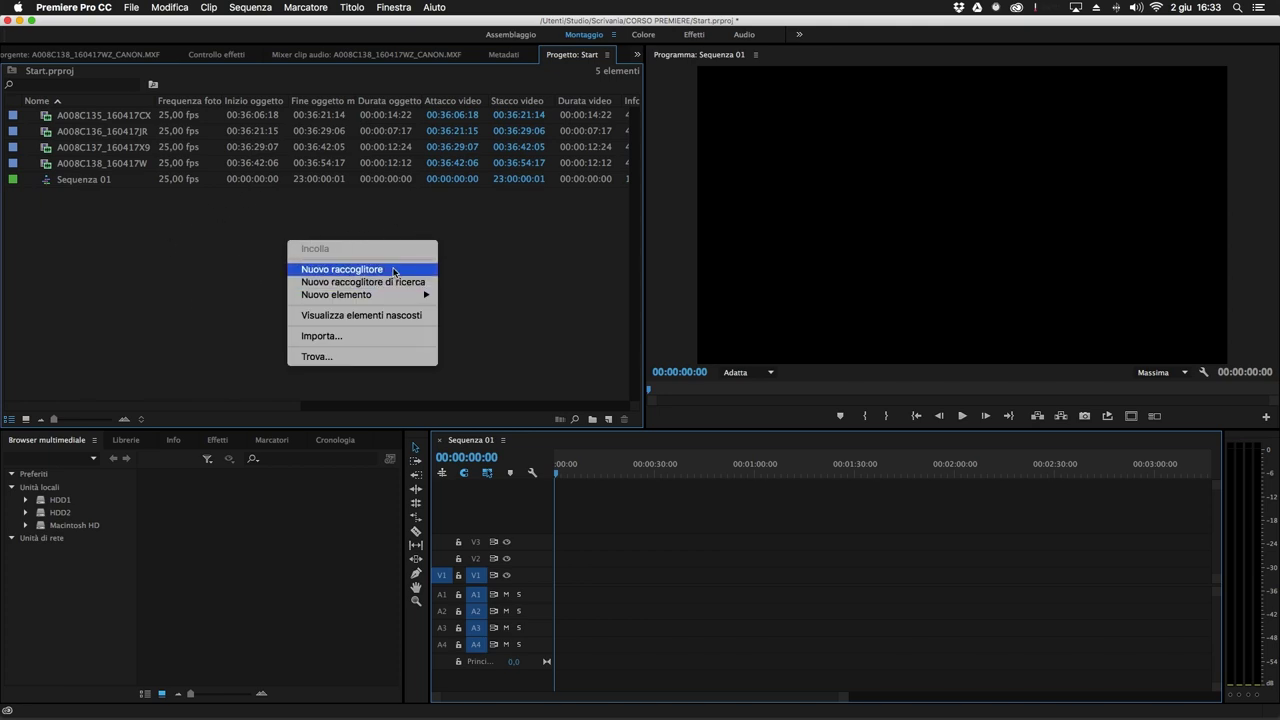
left_click(393, 270)
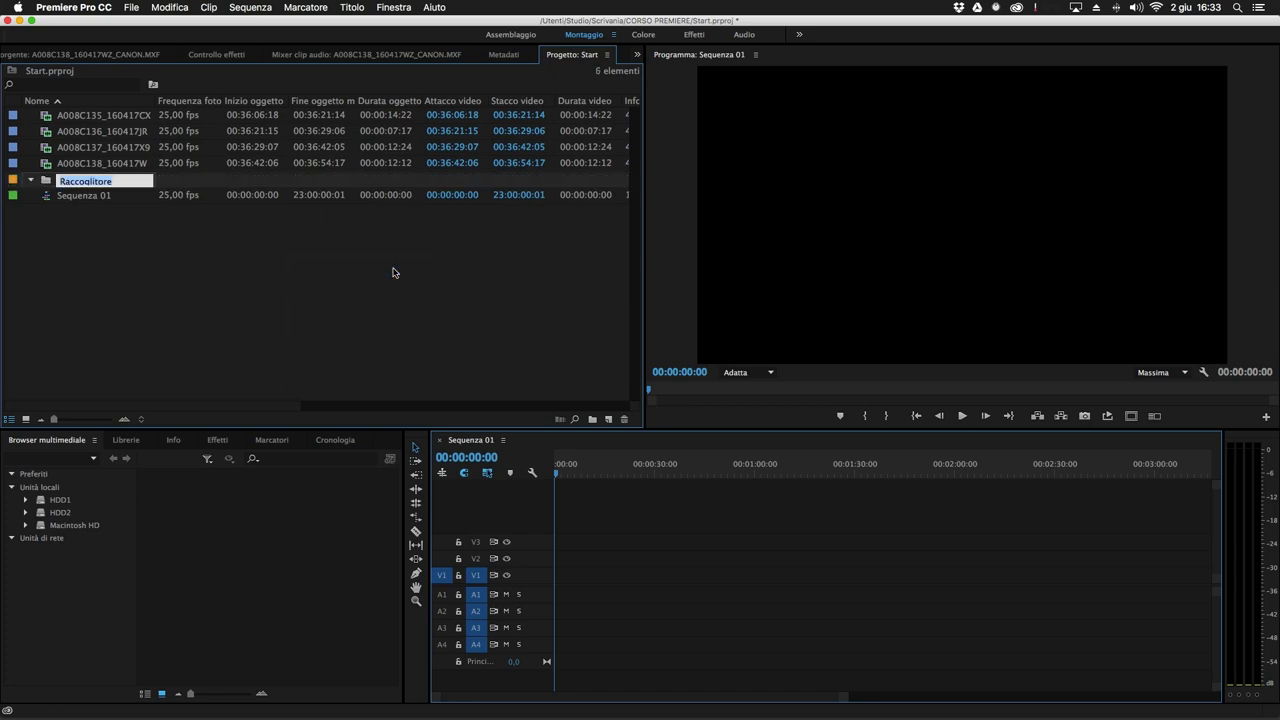
type("Media")
key("Tab")
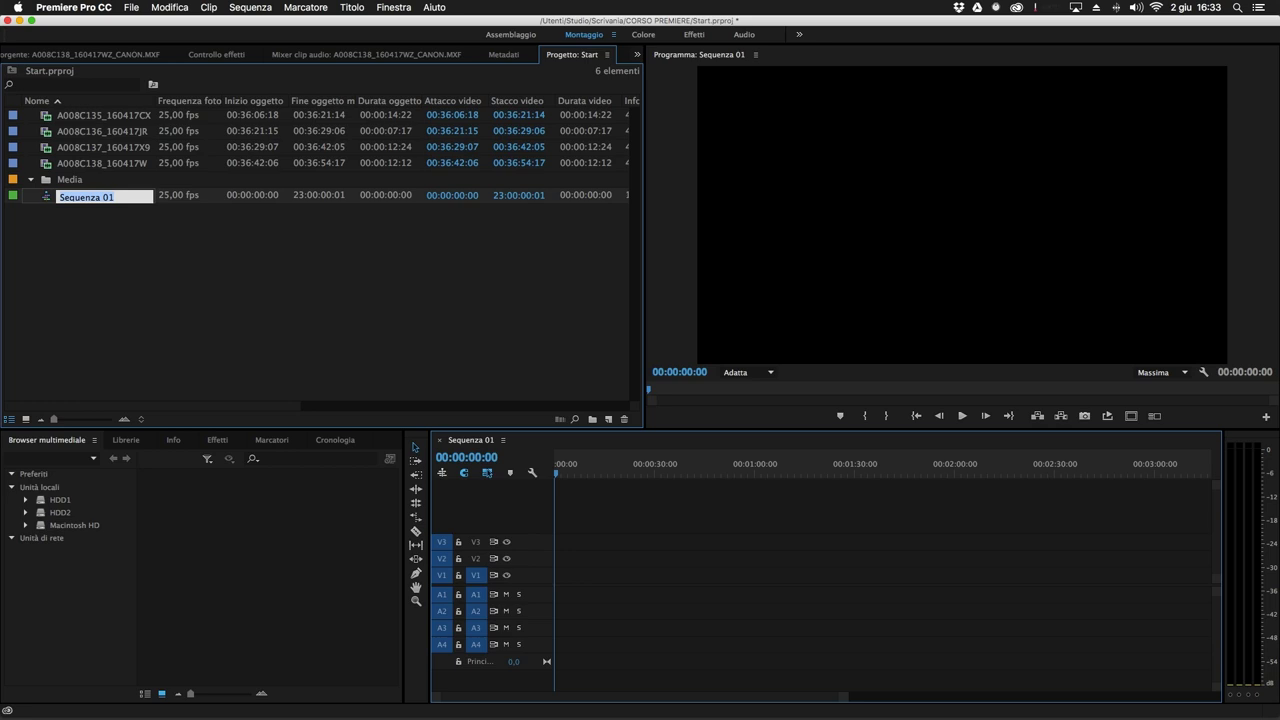
left_click(13, 182)
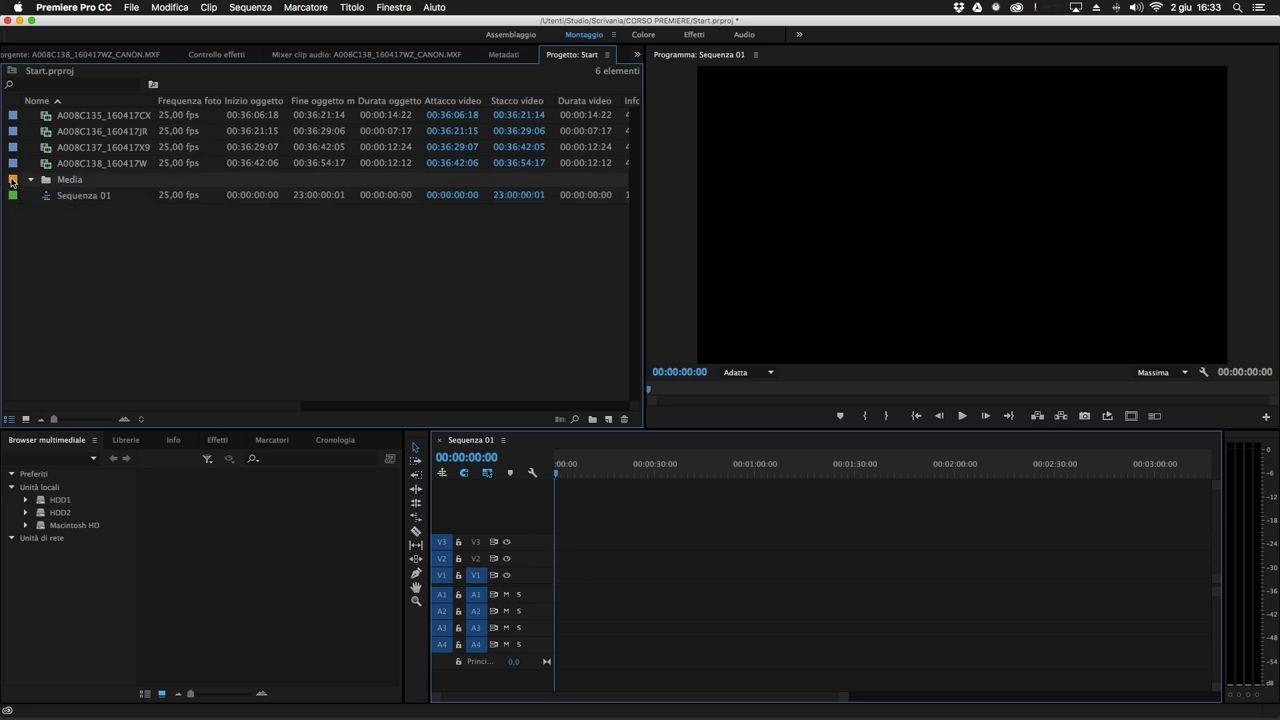
Open the Media bin, return to the project root, dismiss the Etichetta menu and deselect the bin.
double_click(13, 182)
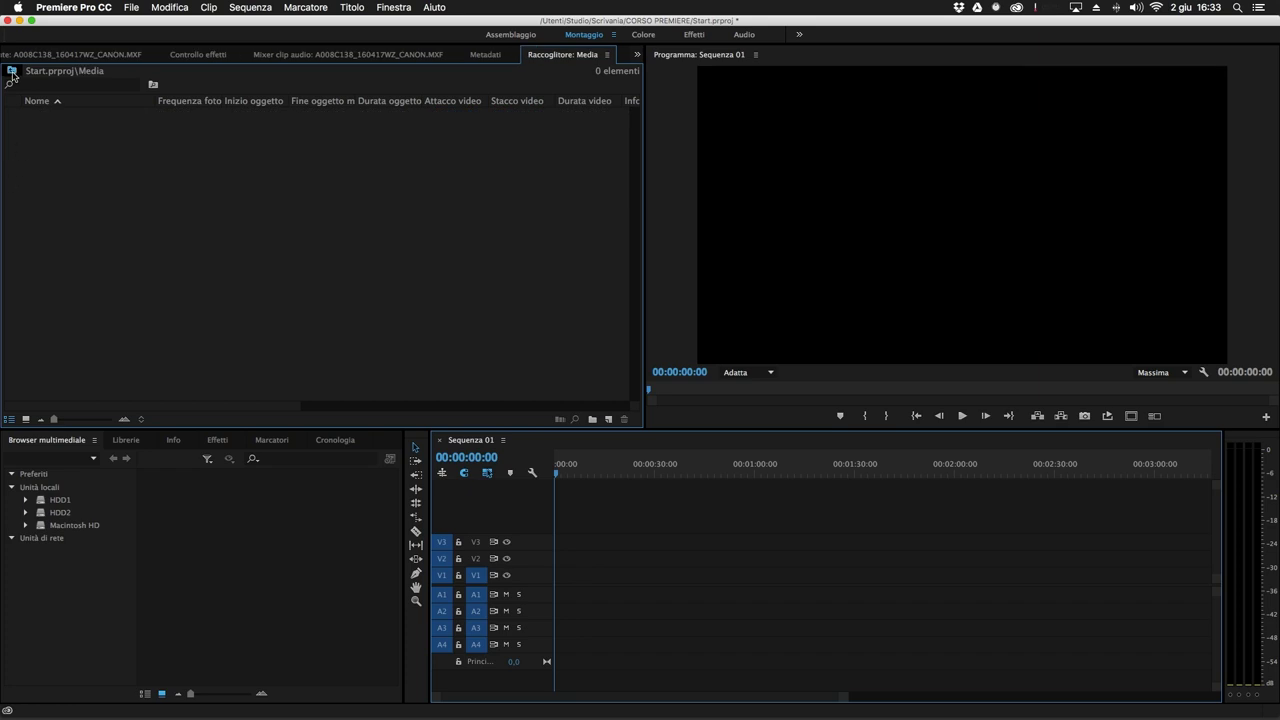
left_click(12, 74)
right_click(12, 181)
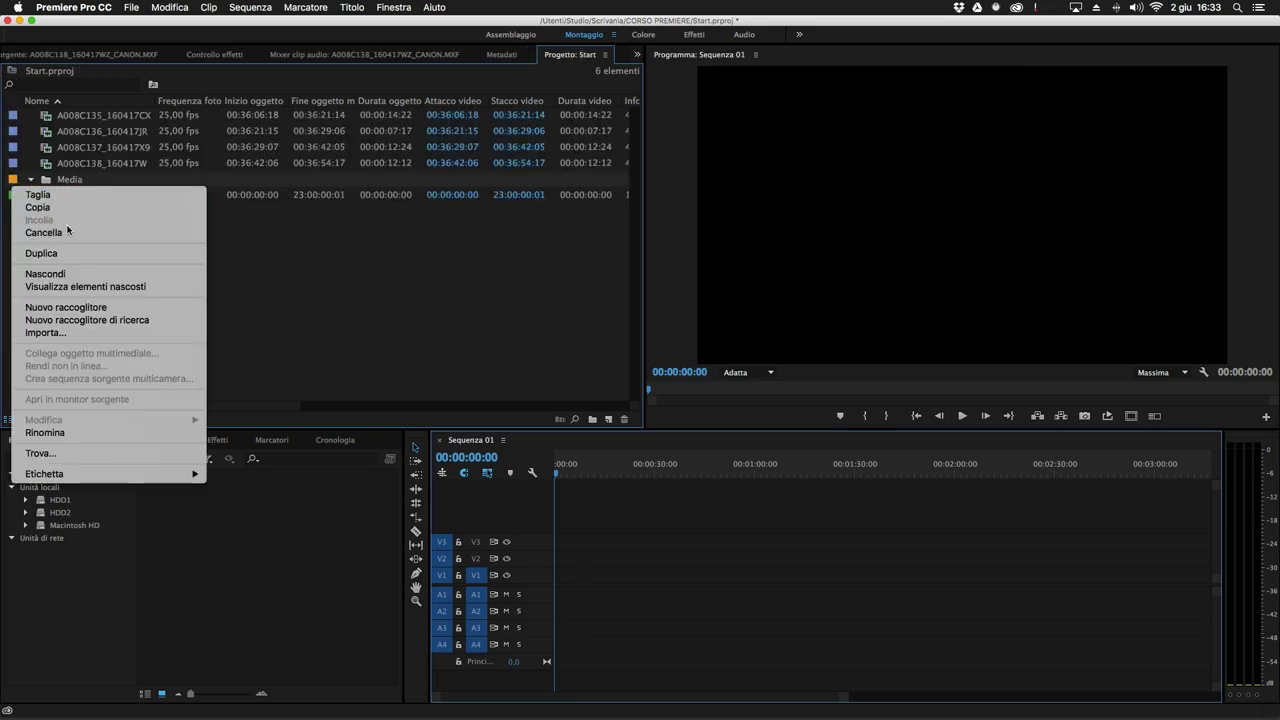
mouse_move(101, 474)
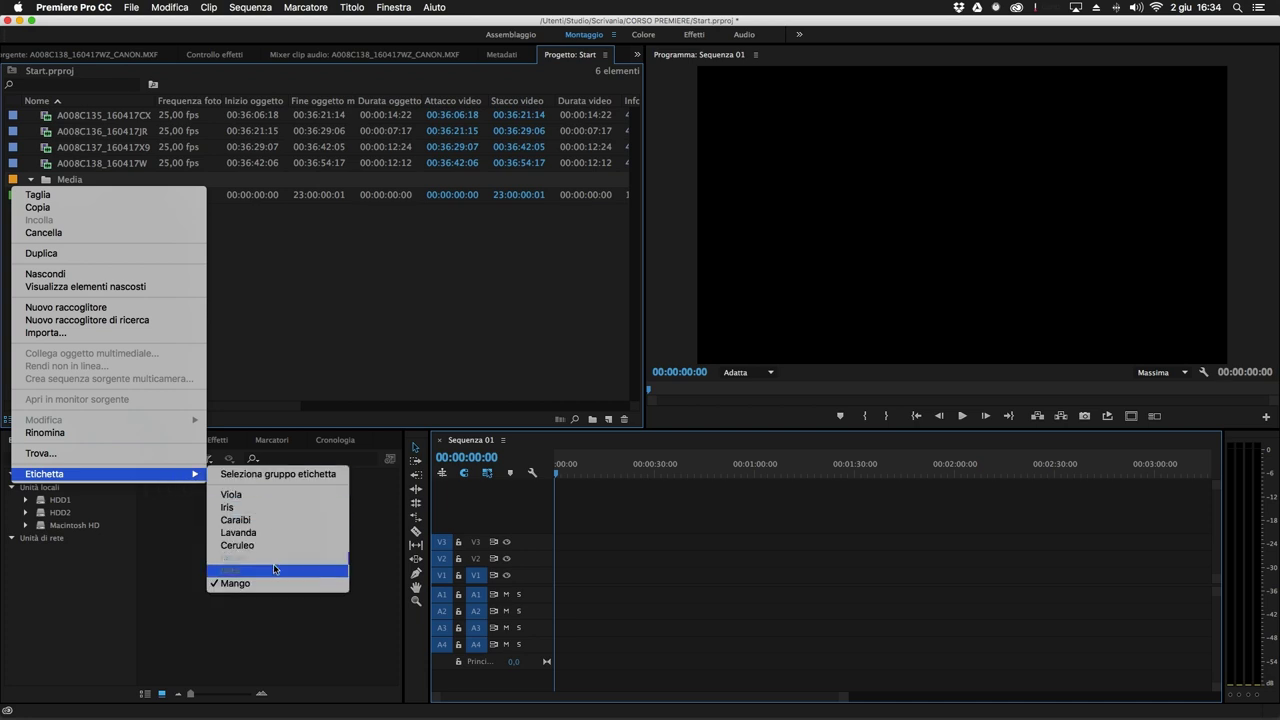
left_click(296, 476)
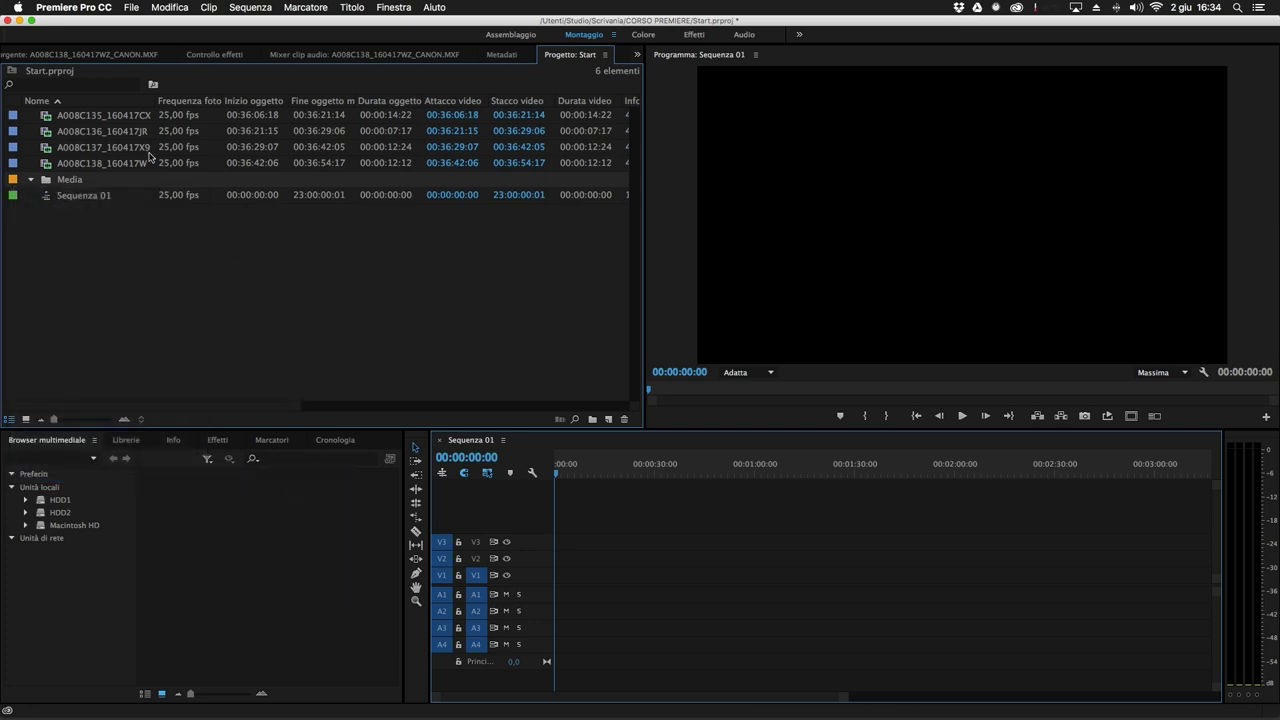
left_click(348, 304)
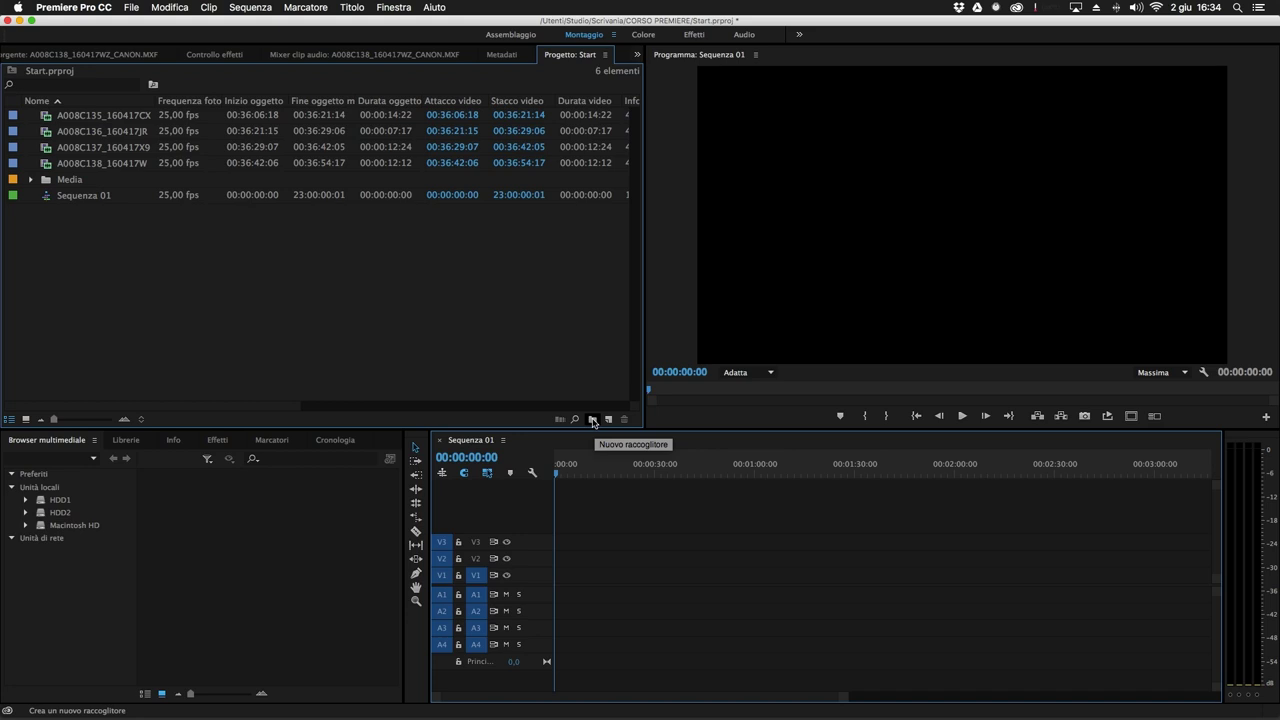
Create a bin named Sequenze with the New Bin button.
left_click(593, 419)
type("Seq")
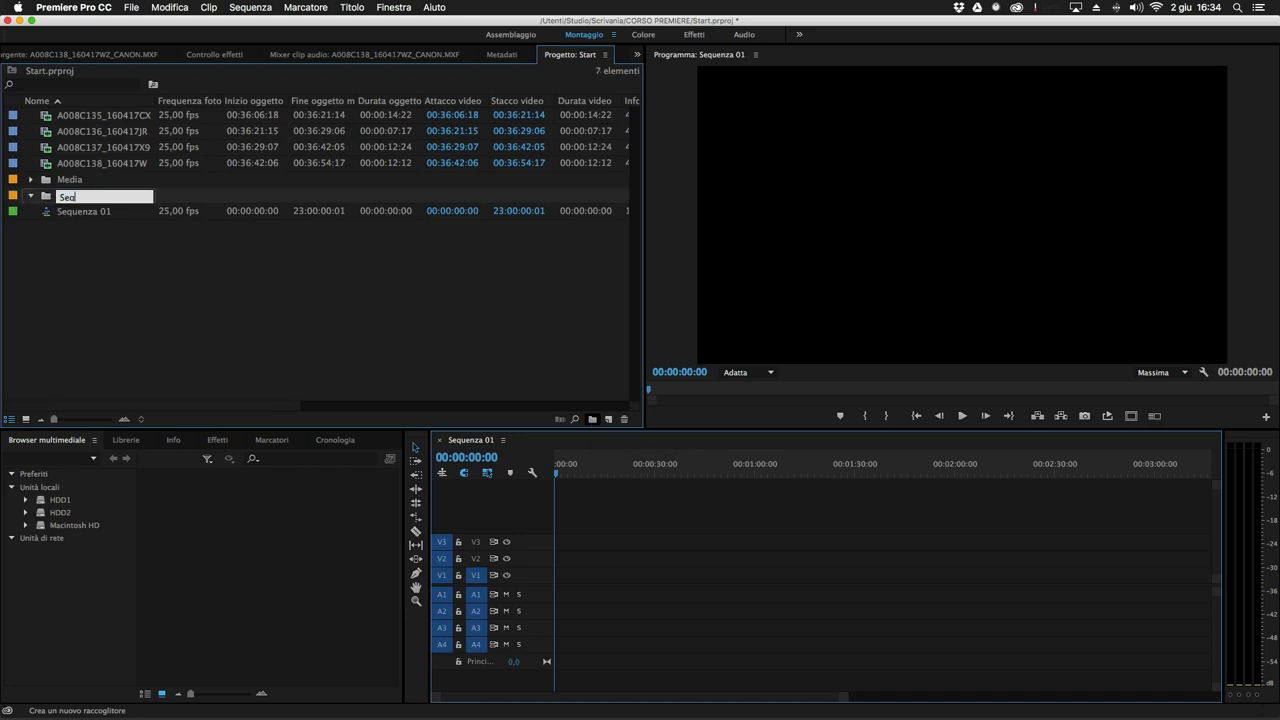
type("uenze")
key("Tab")
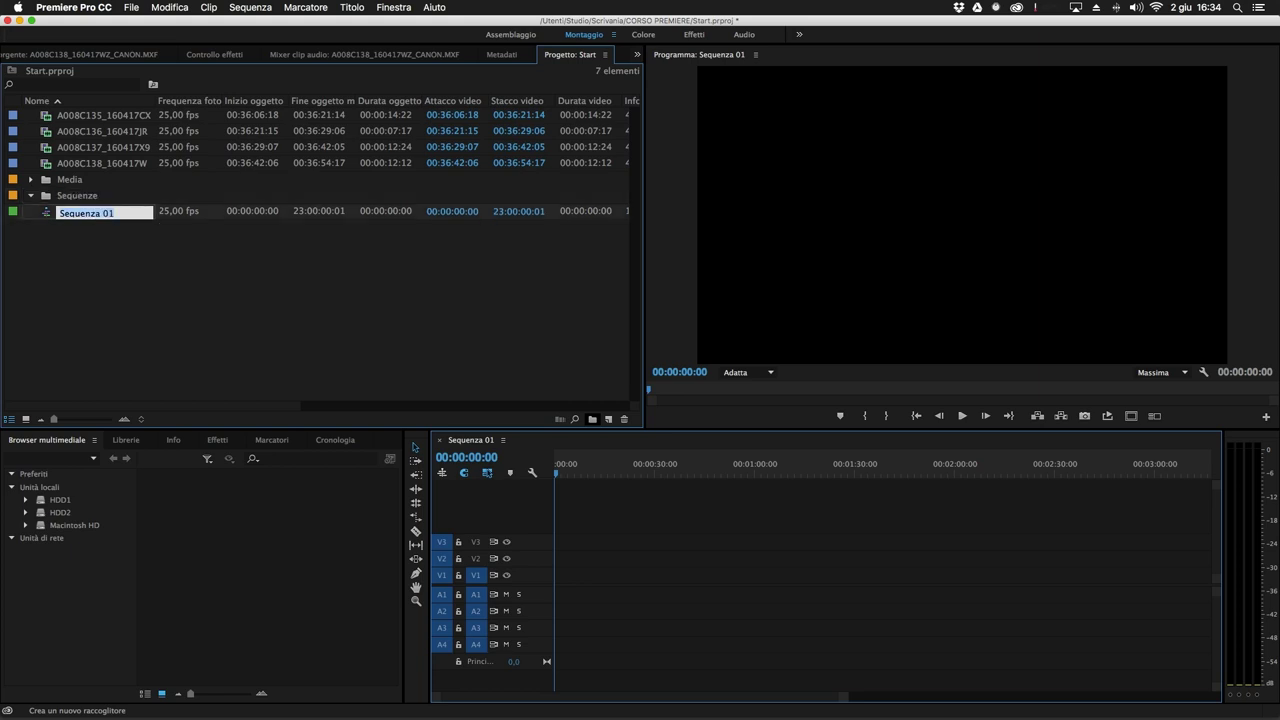
left_click(438, 323)
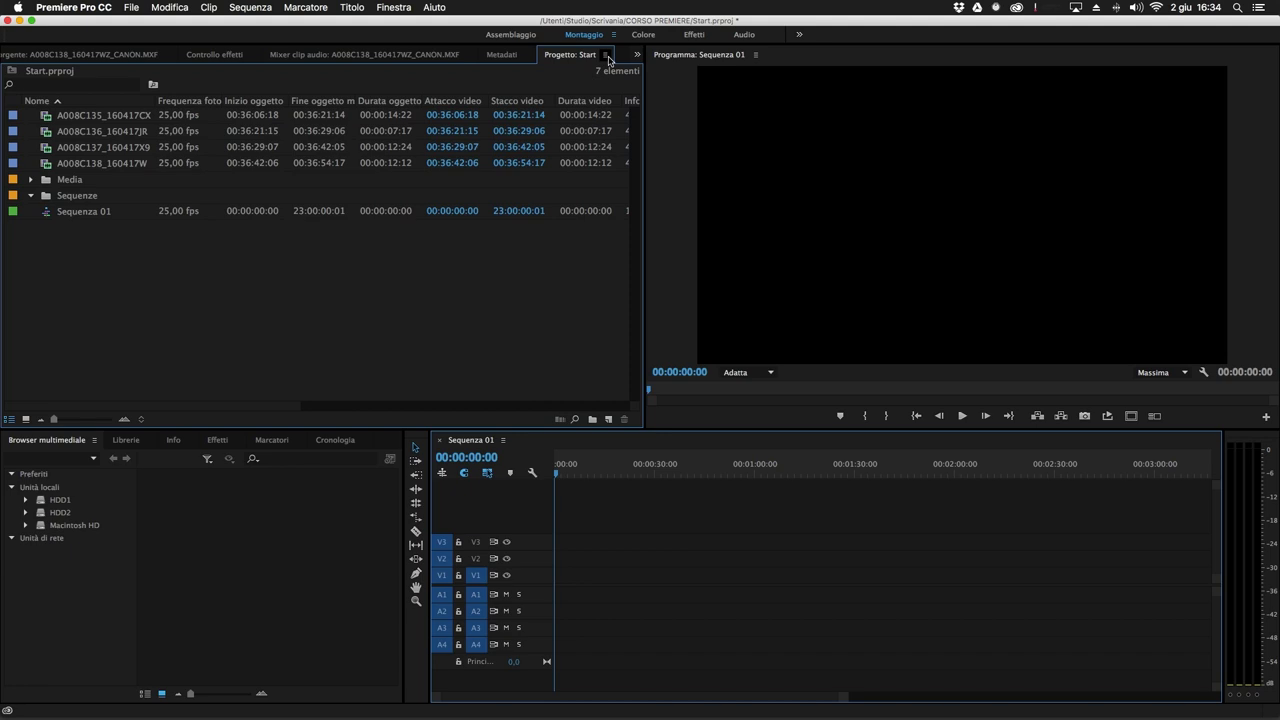
Add a second bin named Extra via Nuovo raccoglitore in the Project menu, and collapse Sequenze.
left_click(605, 56)
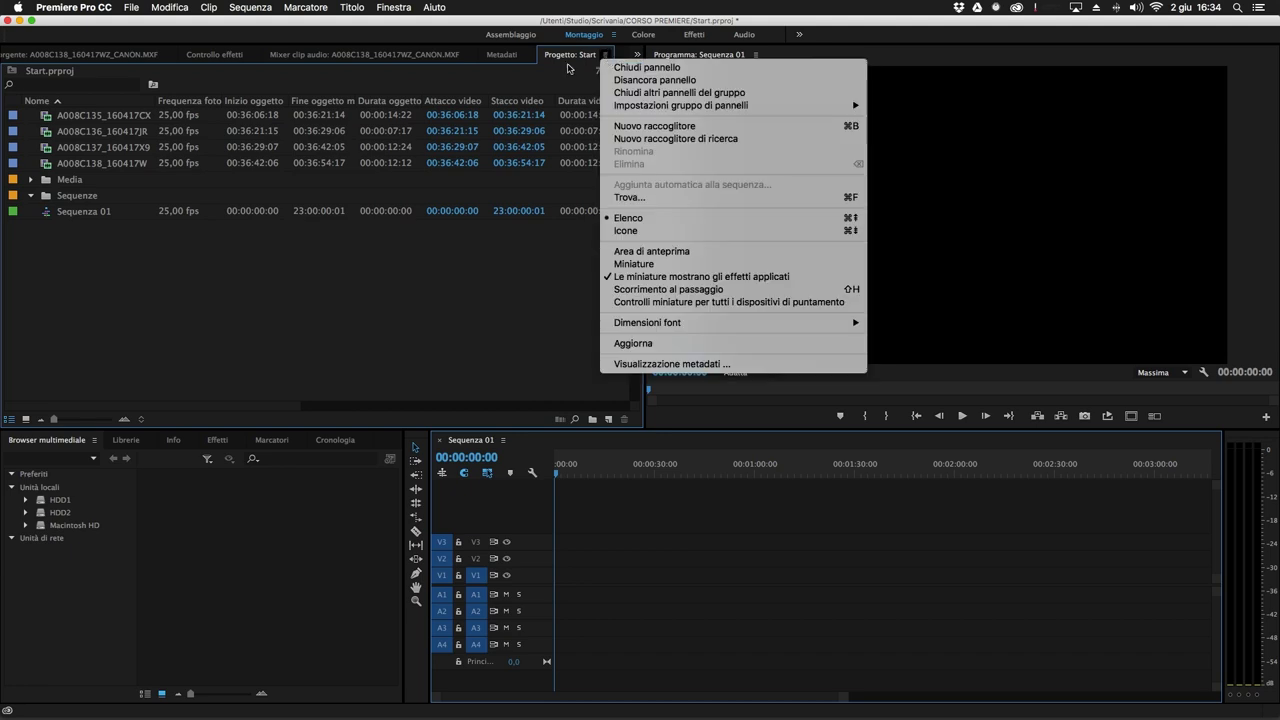
left_click(663, 128)
type("Extr")
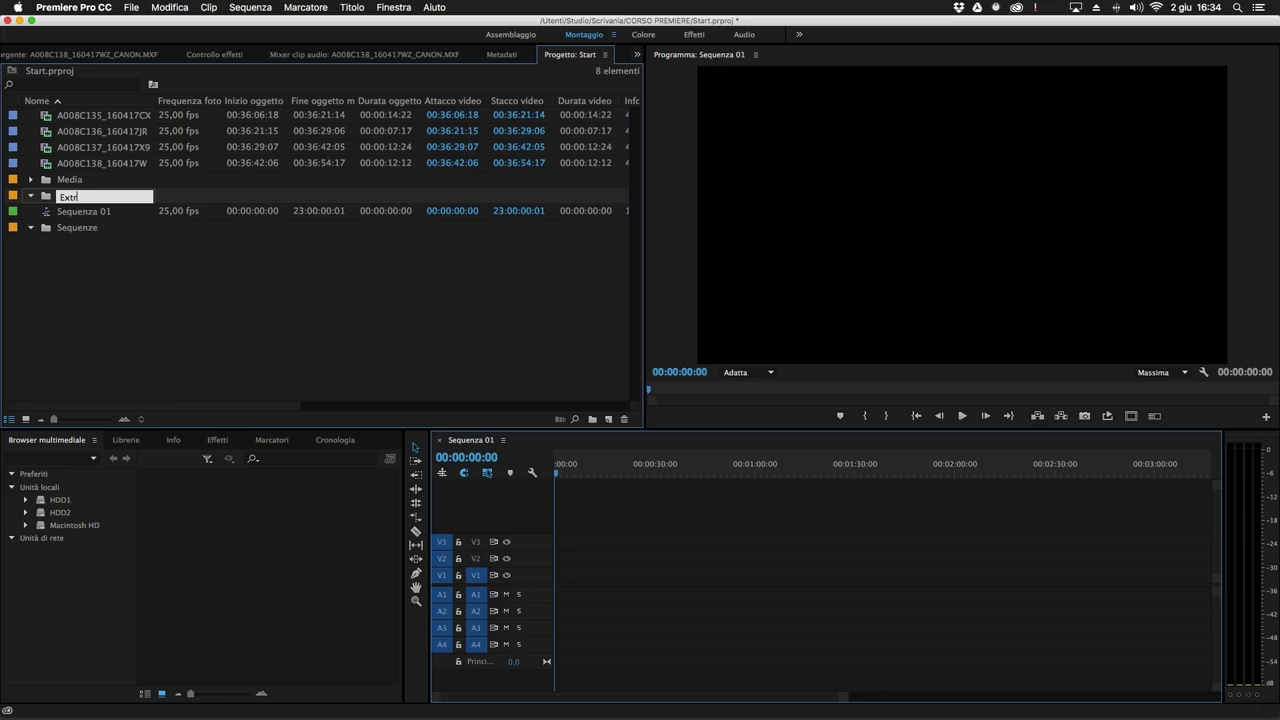
type("a")
key("Tab")
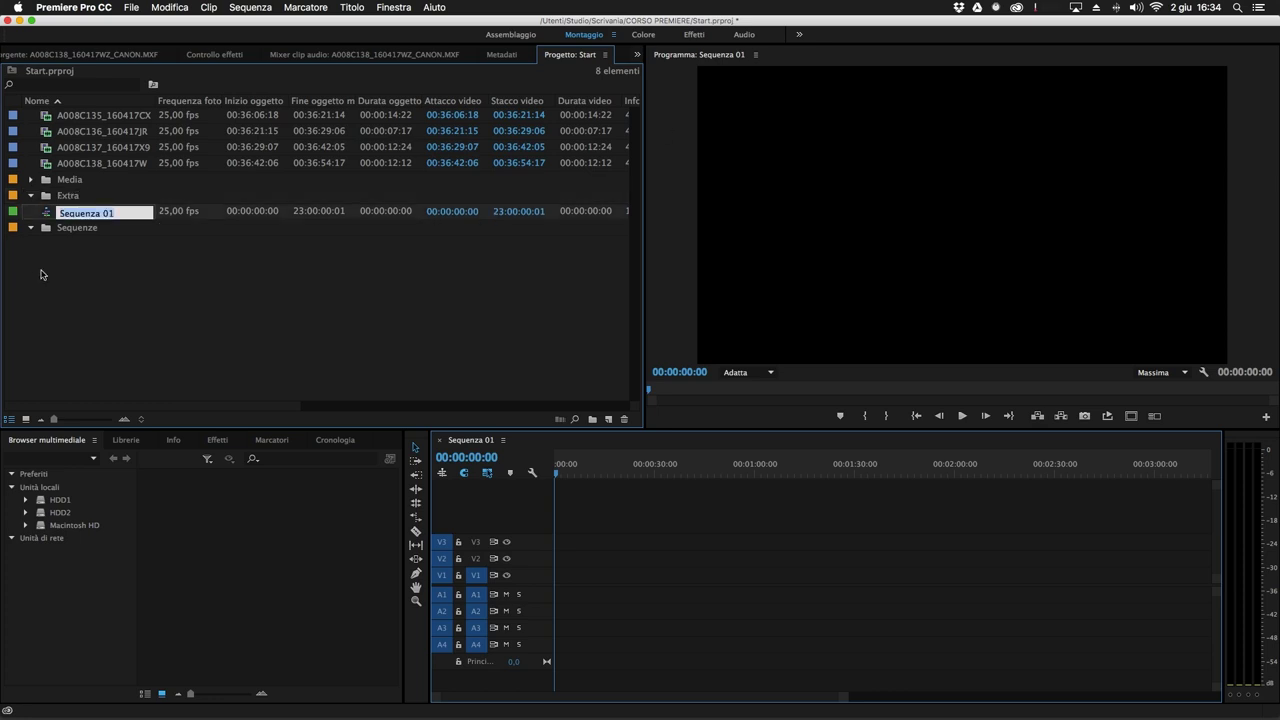
left_click(100, 274)
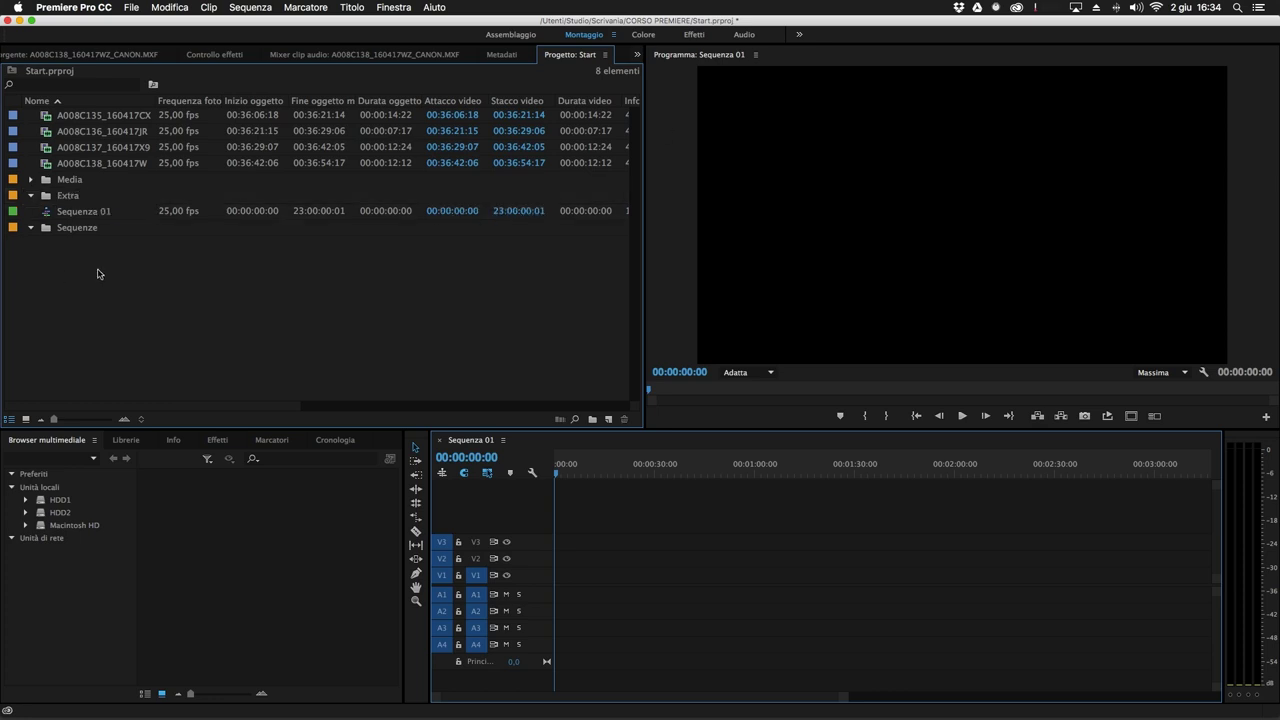
left_click(31, 228)
left_click(133, 167)
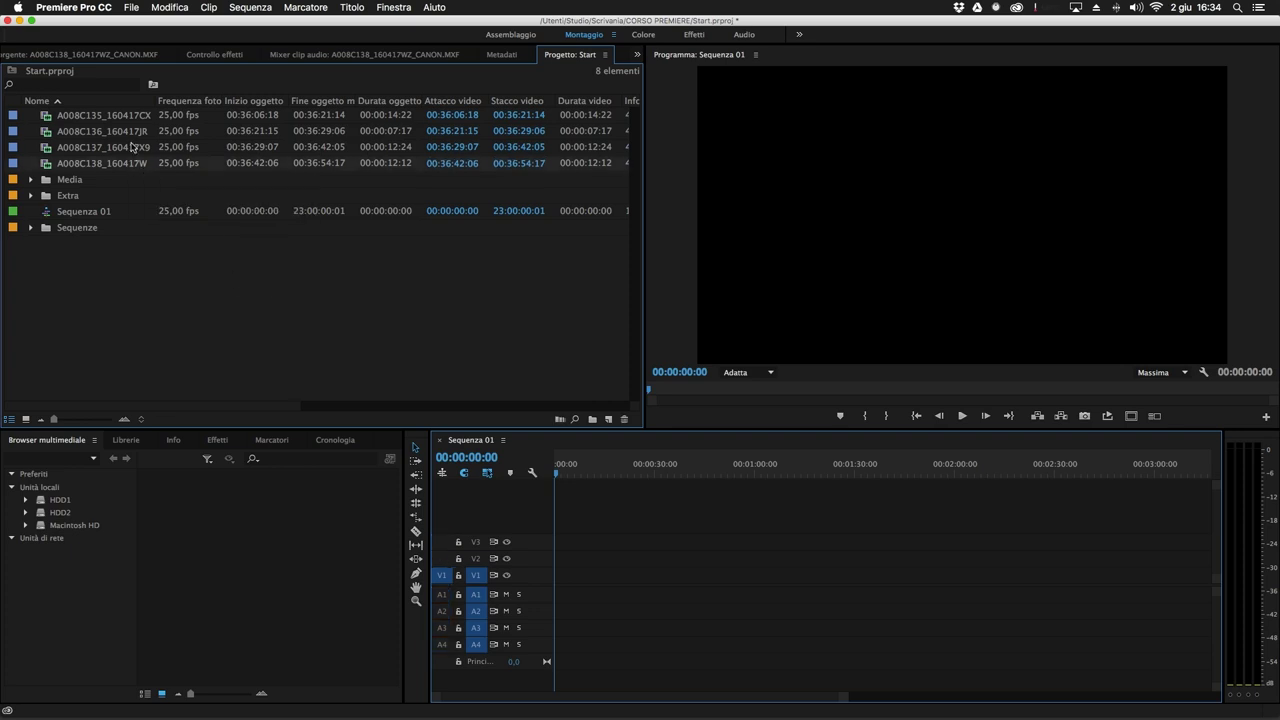
Move clip A008C138 into the Media bin, nest Media inside Extra, and widen the Nome column.
key("Delete")
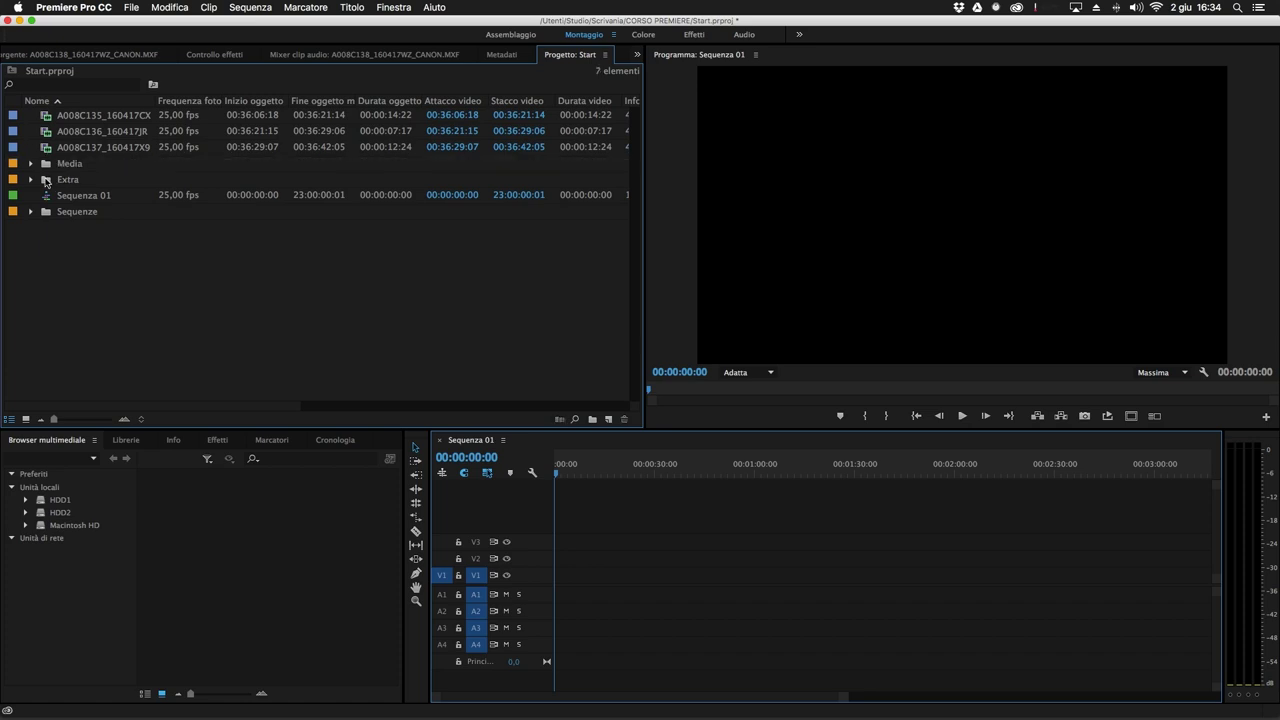
left_click(31, 164)
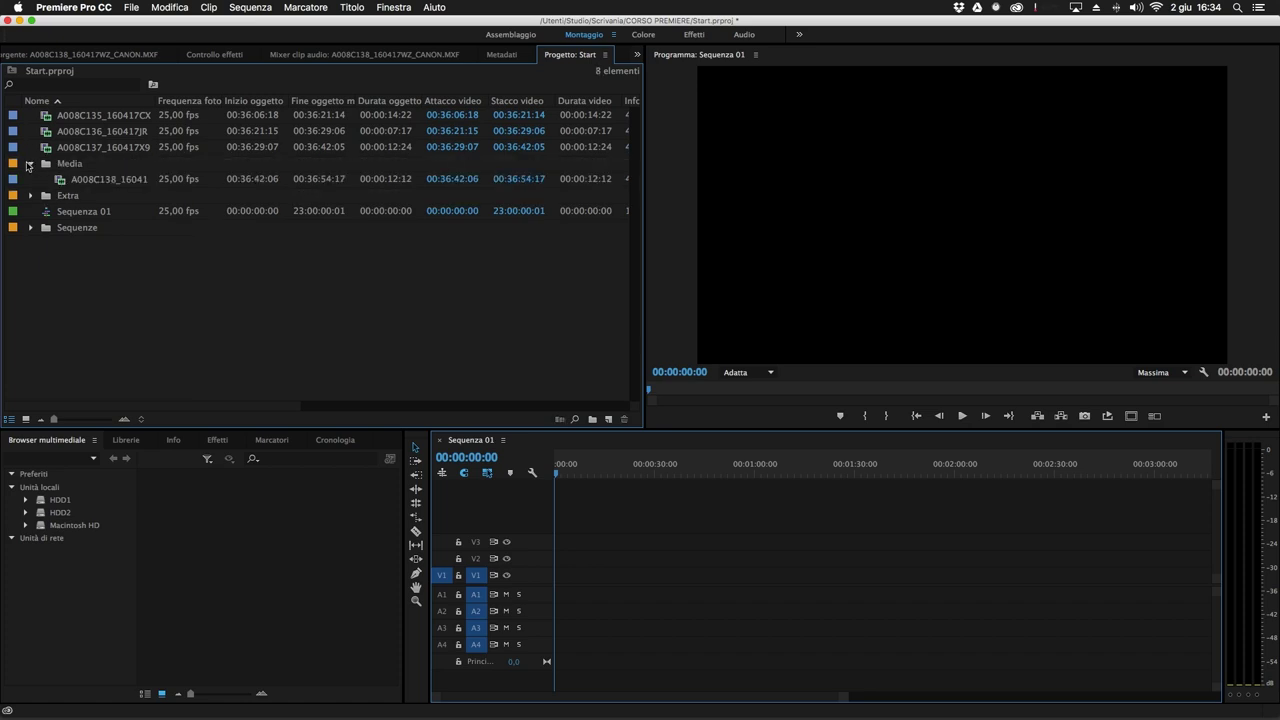
left_click(31, 164)
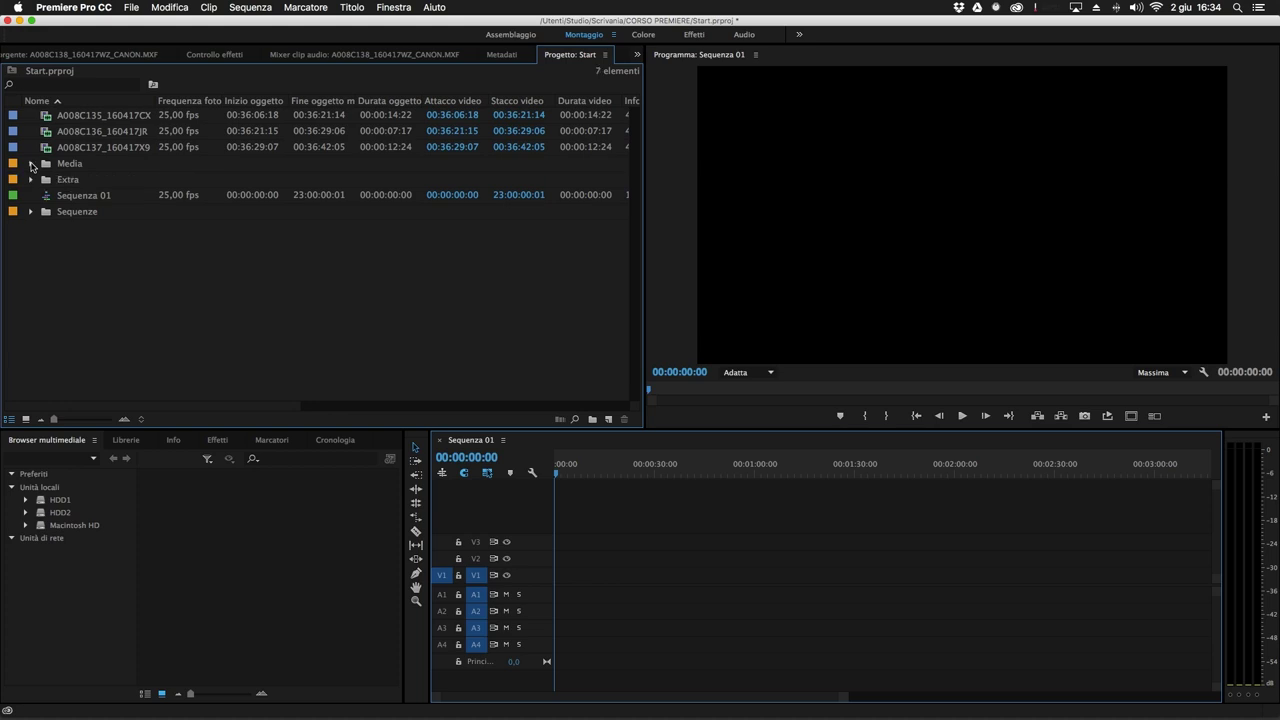
left_click(72, 167)
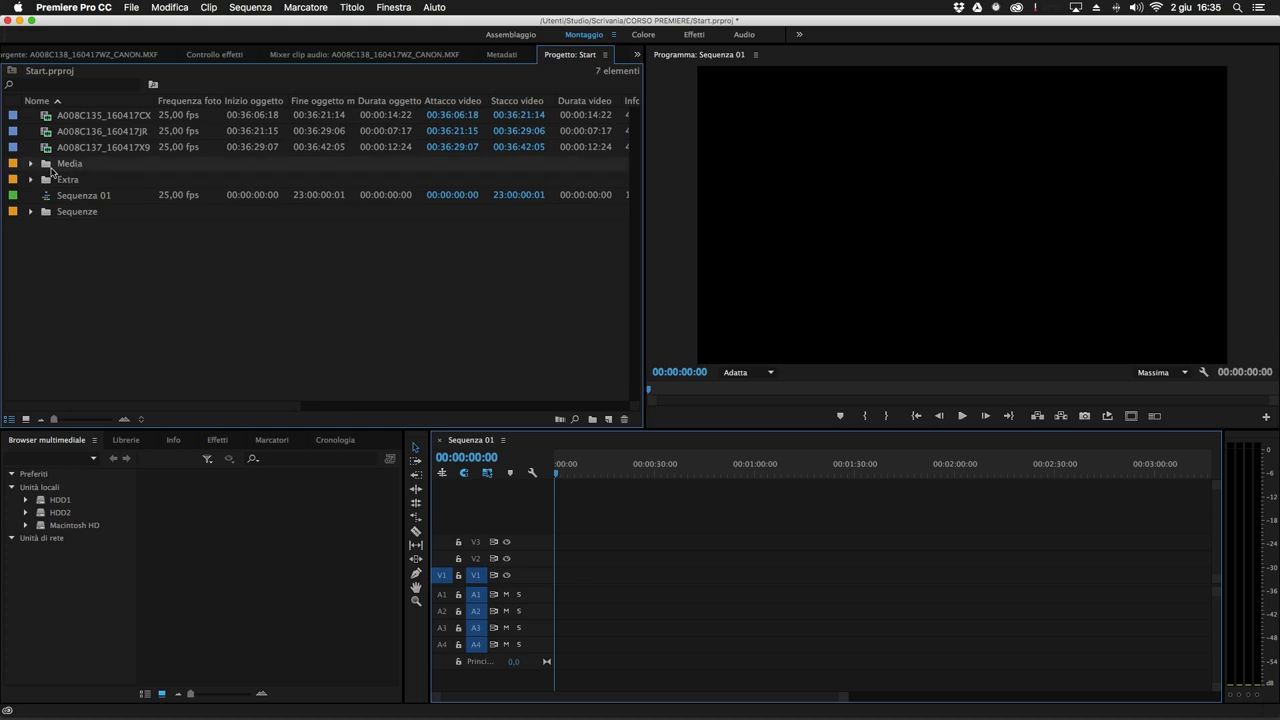
key("Delete")
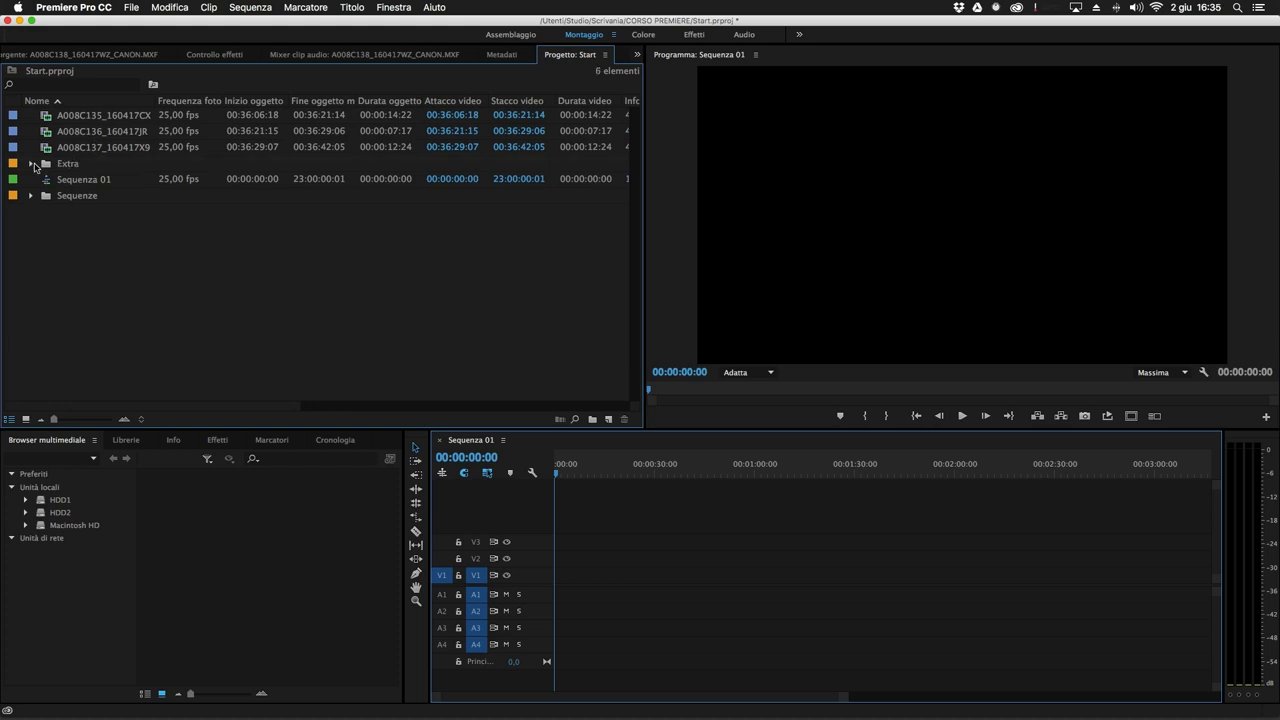
key("super+z")
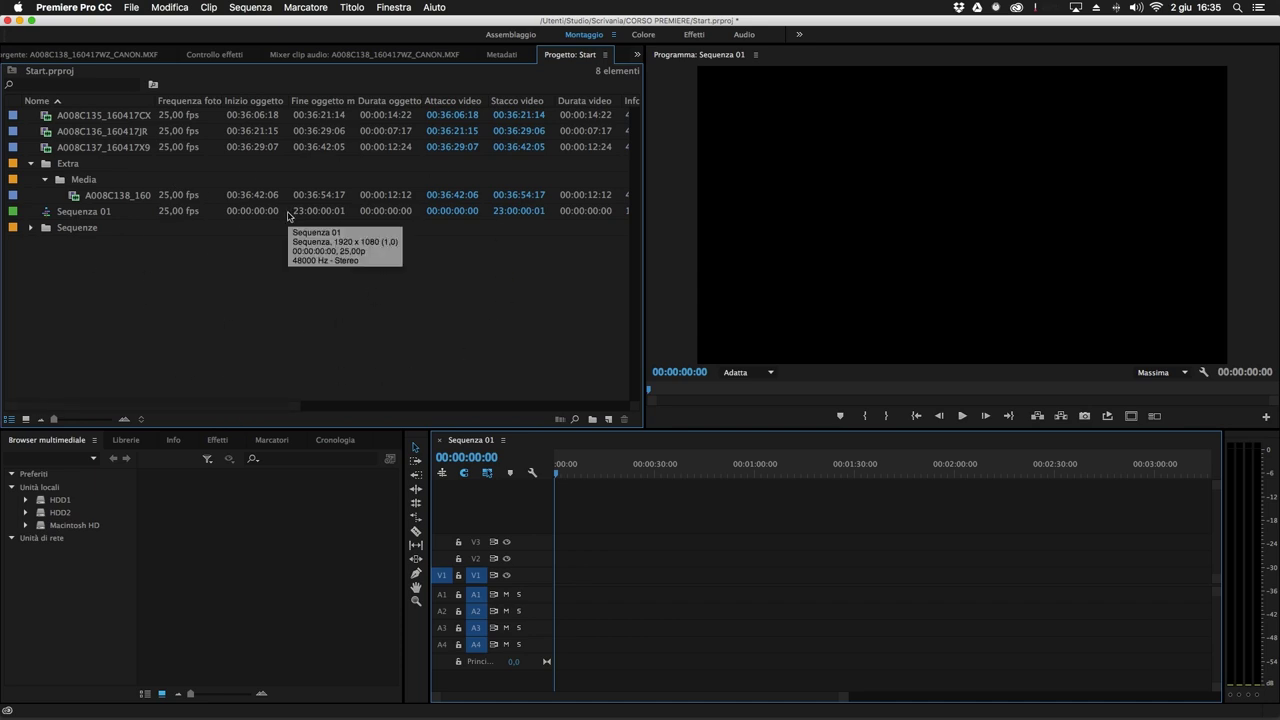
left_click_drag(155, 103, 270, 103)
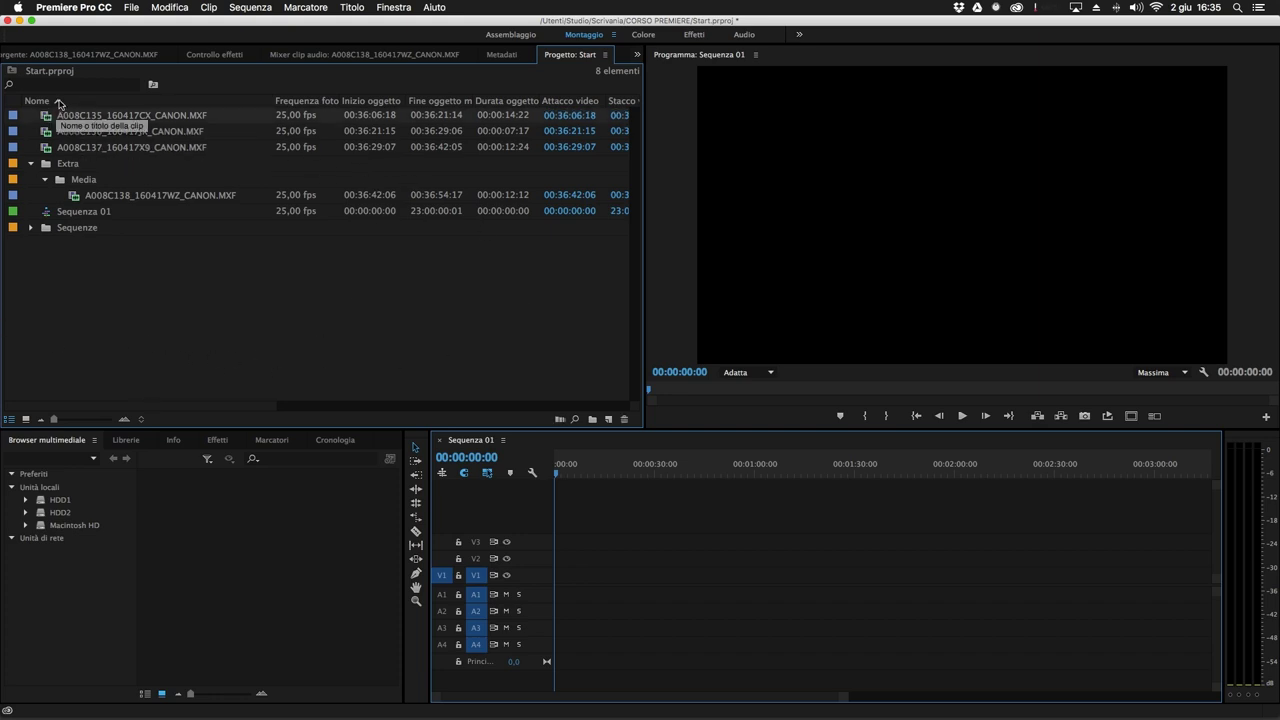
Sort the project list by Nome descending, then back to ascending.
left_click(58, 104)
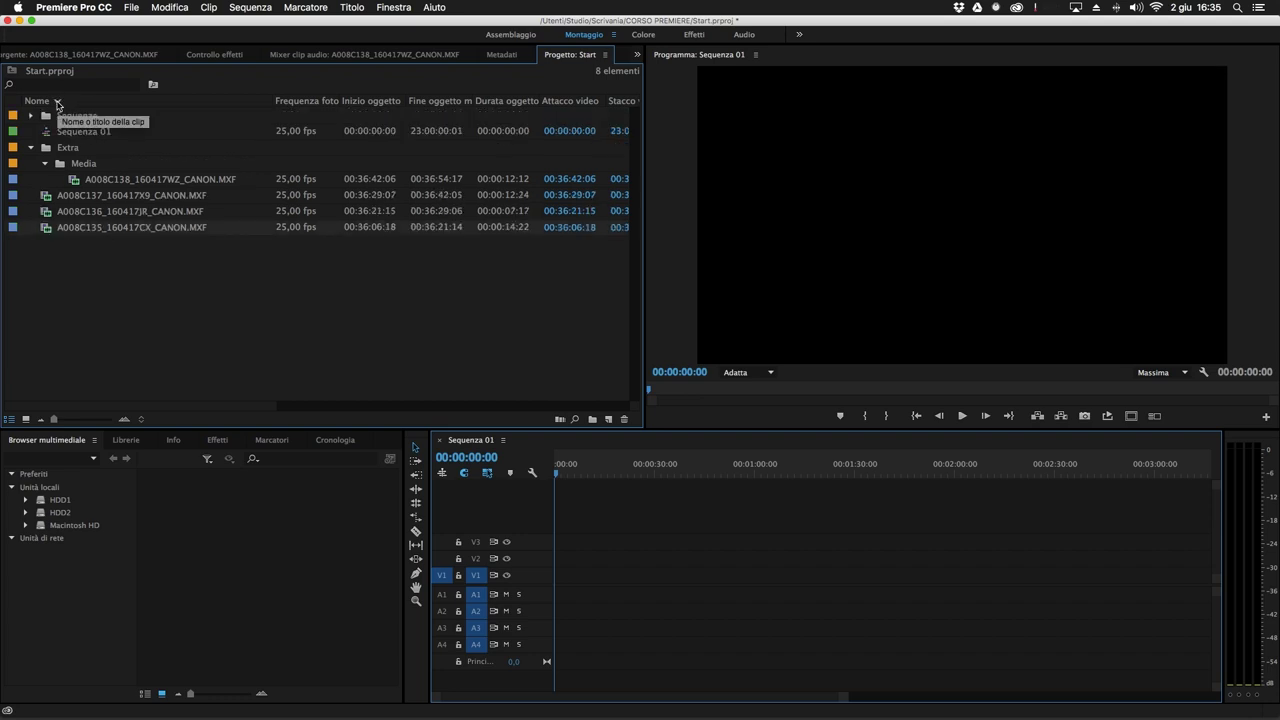
left_click(58, 104)
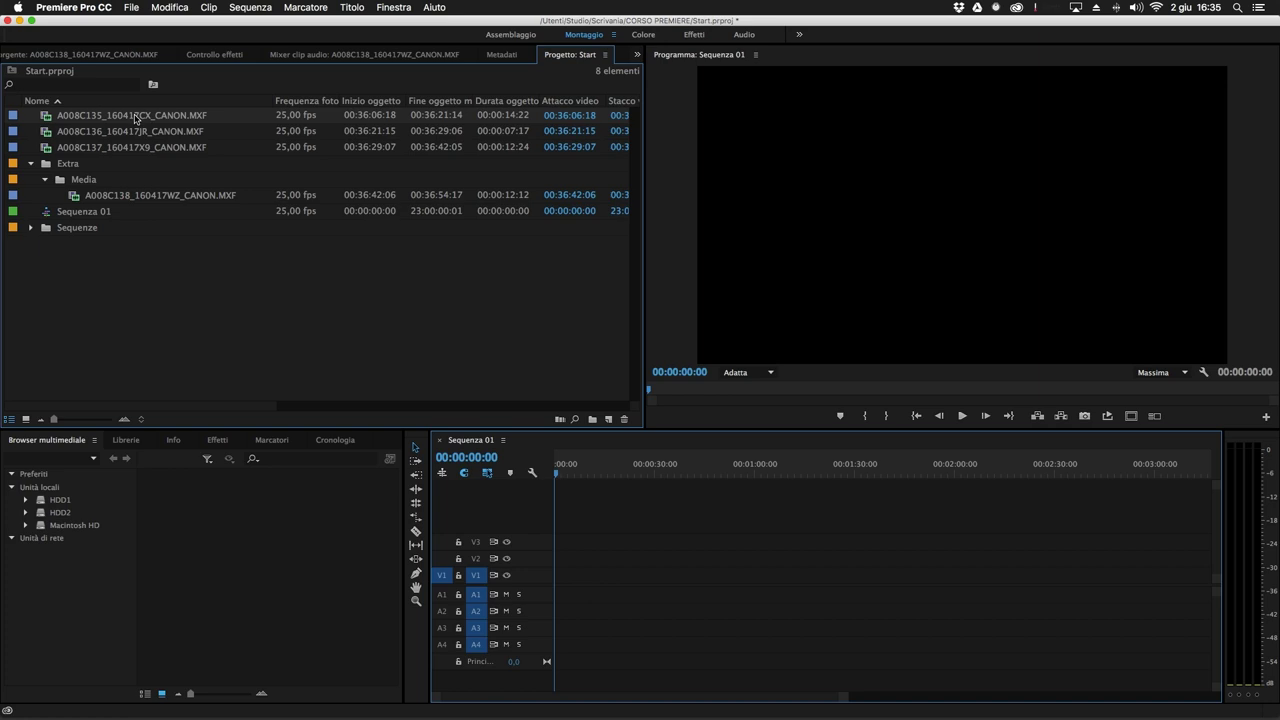
left_click(136, 118)
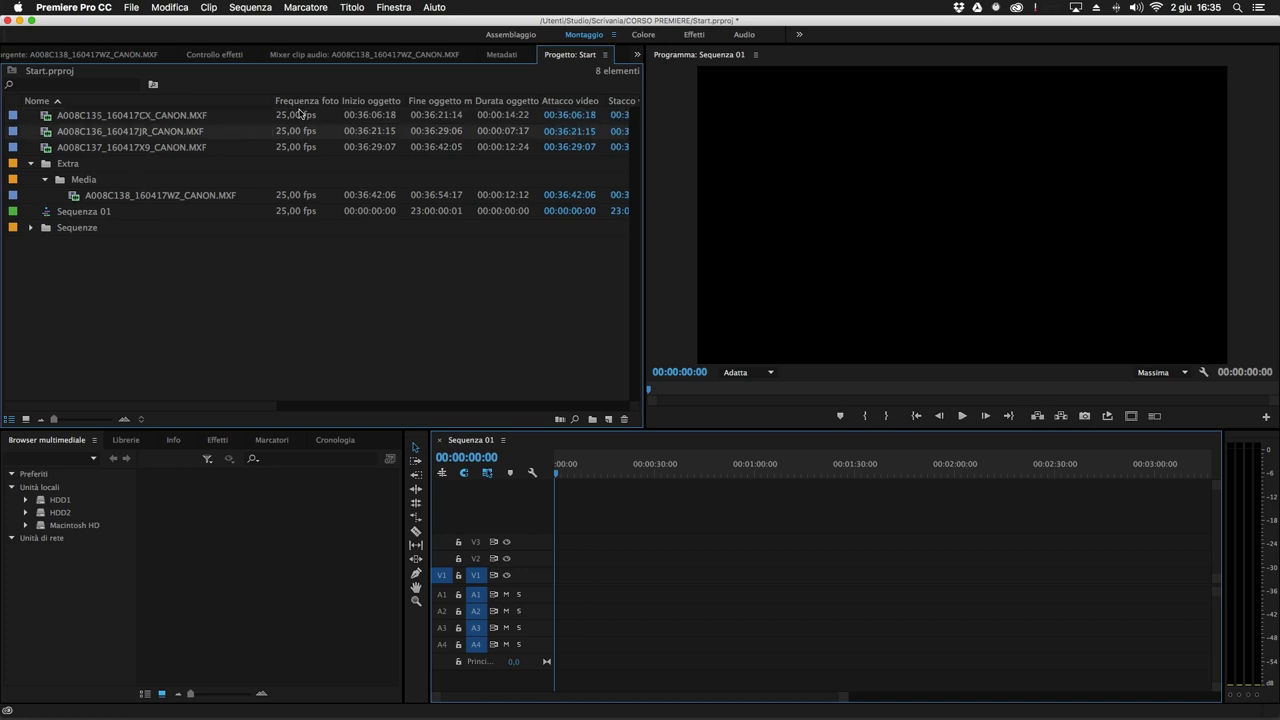
Rearrange the Informazioni video and Durata video columns so Durata video follows Attacco video.
left_click_drag(250, 409, 403, 409)
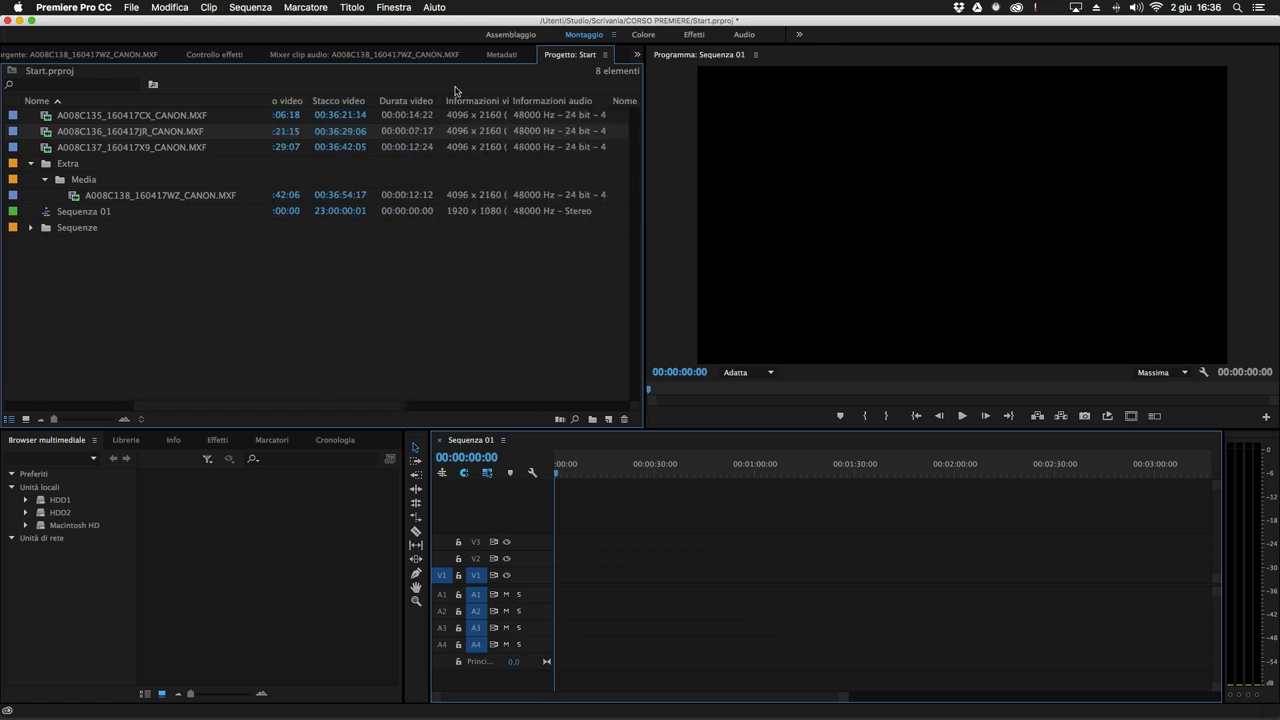
left_click_drag(473, 103, 390, 137)
left_click_drag(467, 101, 343, 104)
left_click_drag(350, 408, 110, 405)
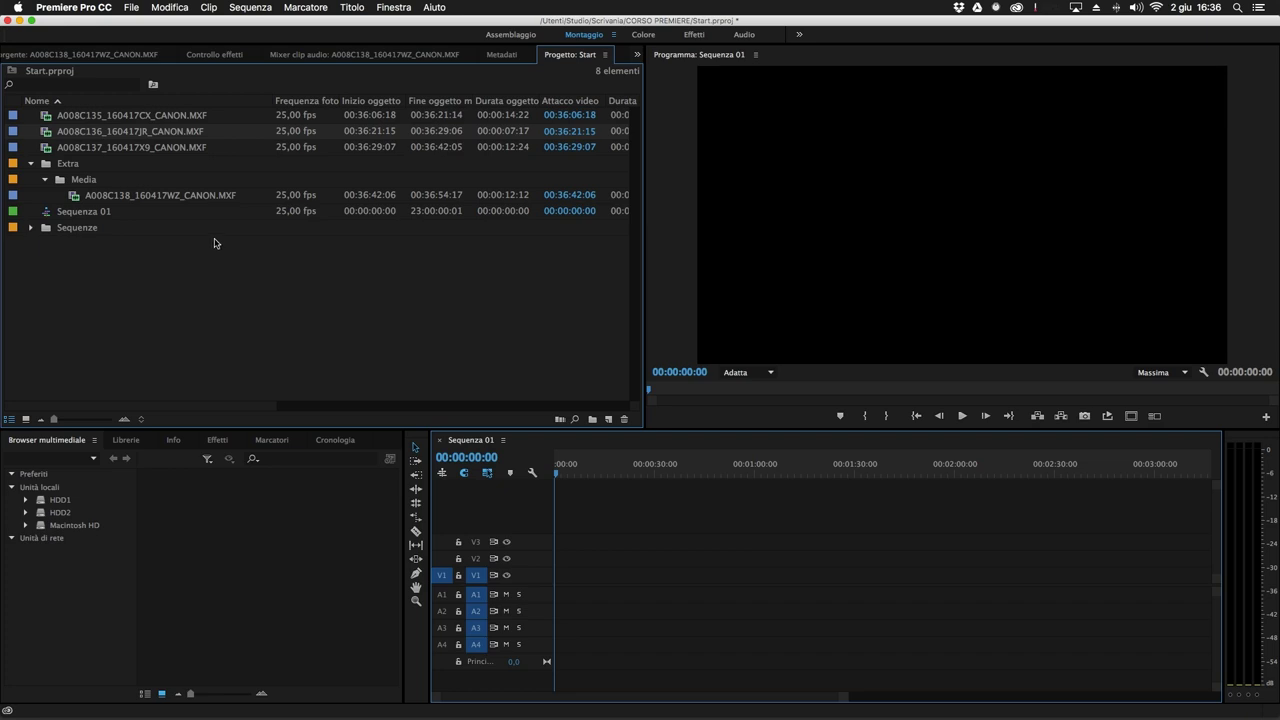
Show project items as thumbnails, then open the Sequenze bin and return to Start.prproj.
left_click(25, 419)
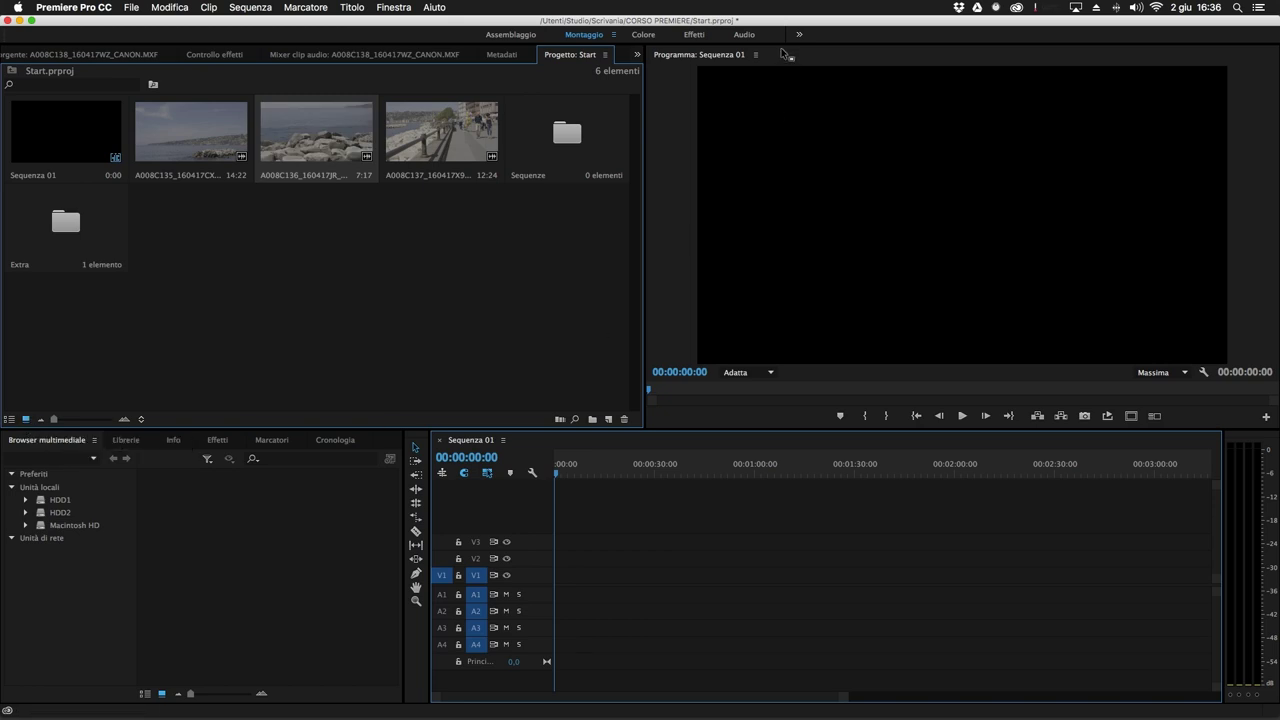
left_click(604, 55)
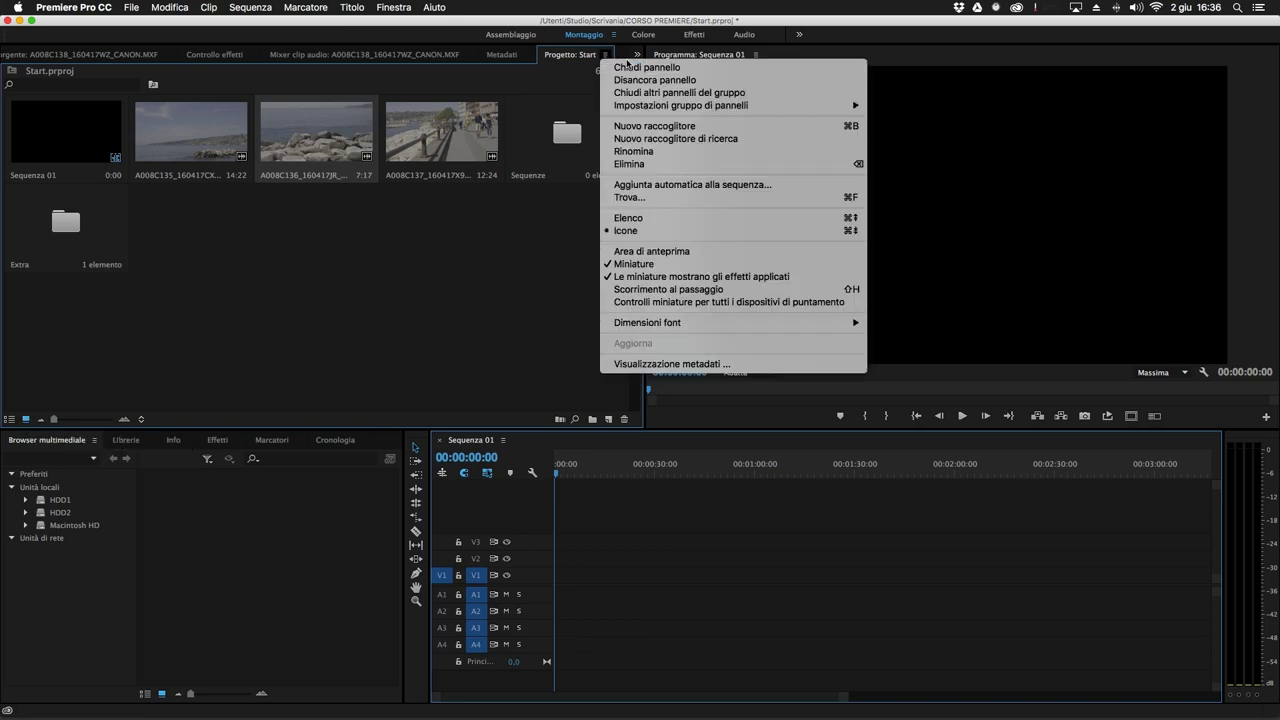
left_click(644, 221)
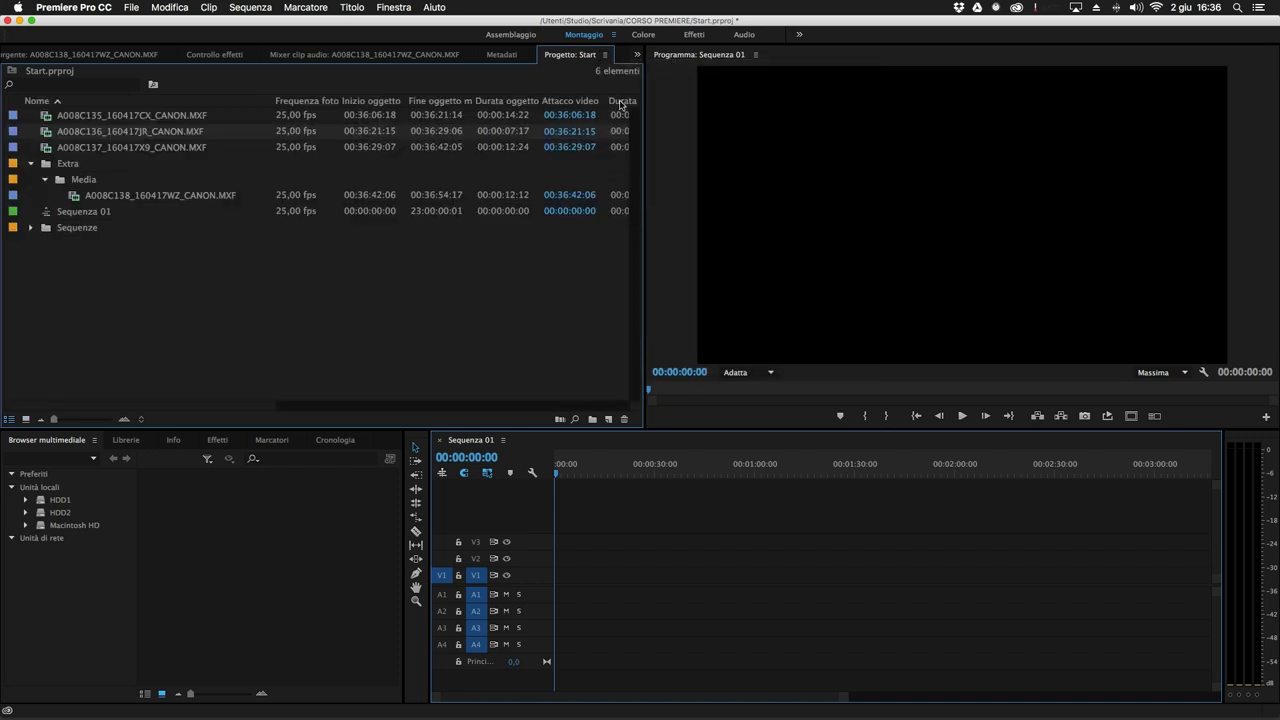
left_click(605, 54)
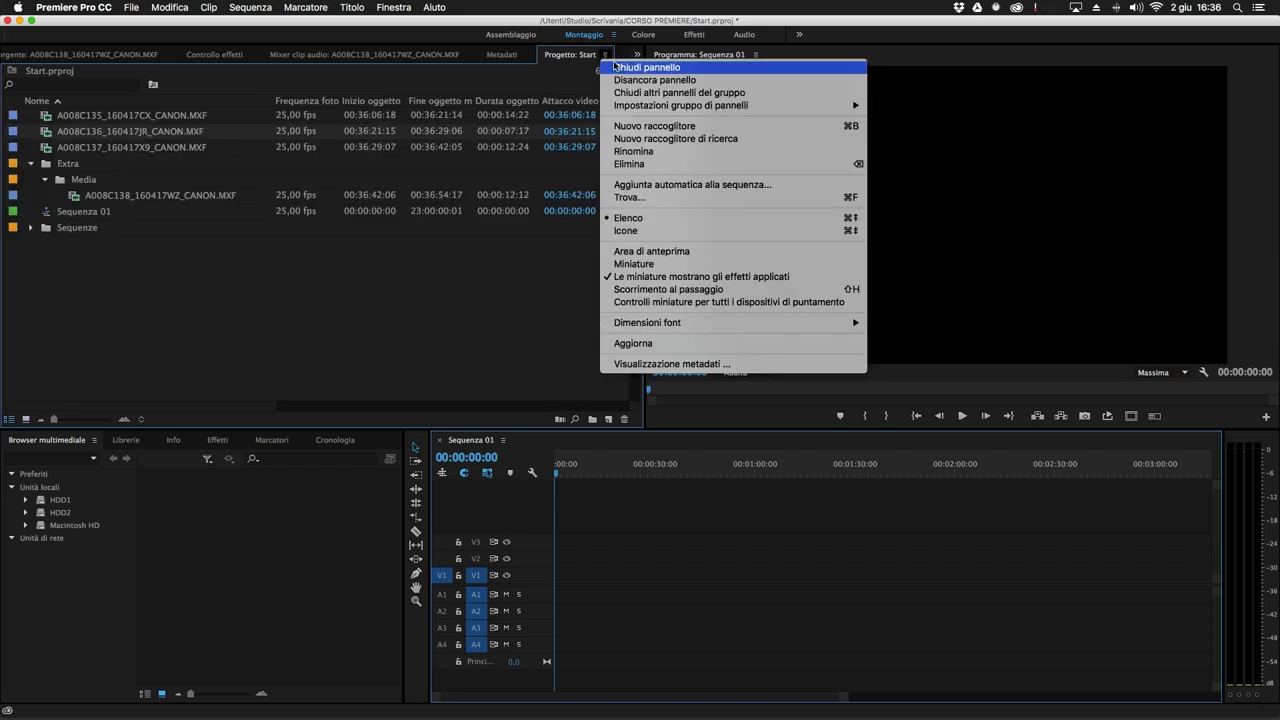
left_click(640, 233)
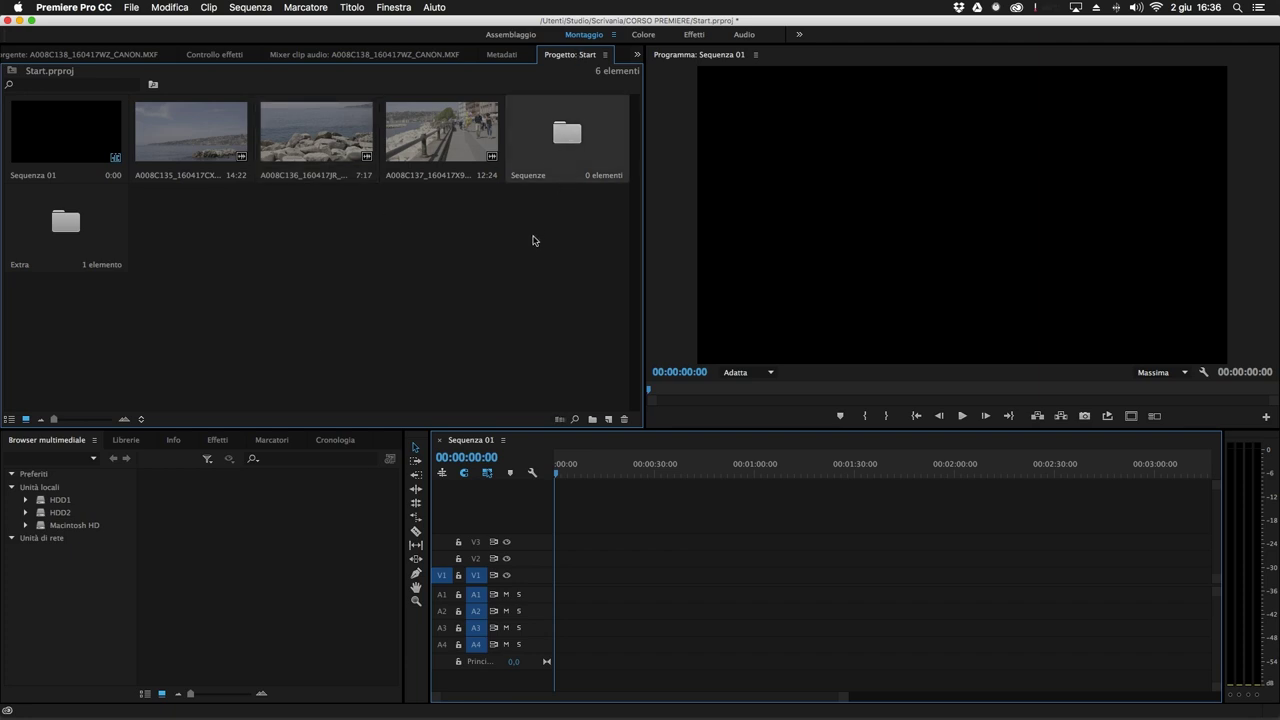
double_click(566, 136)
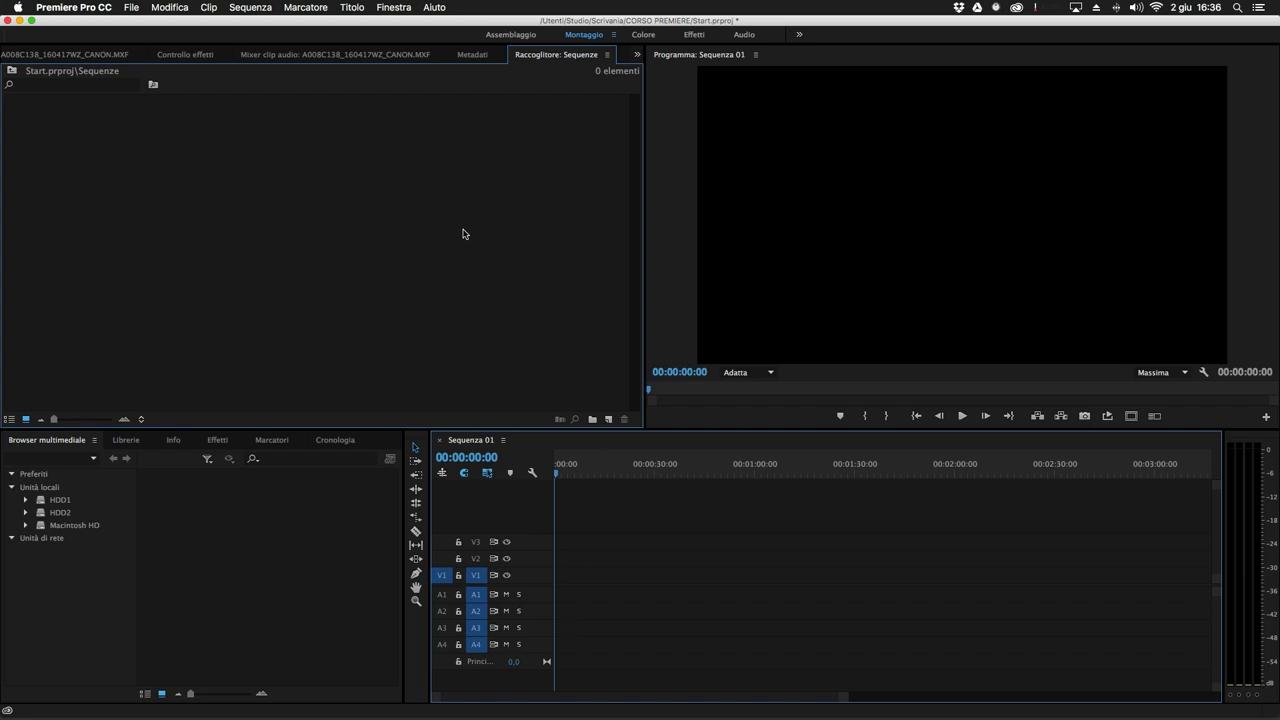
left_click(12, 72)
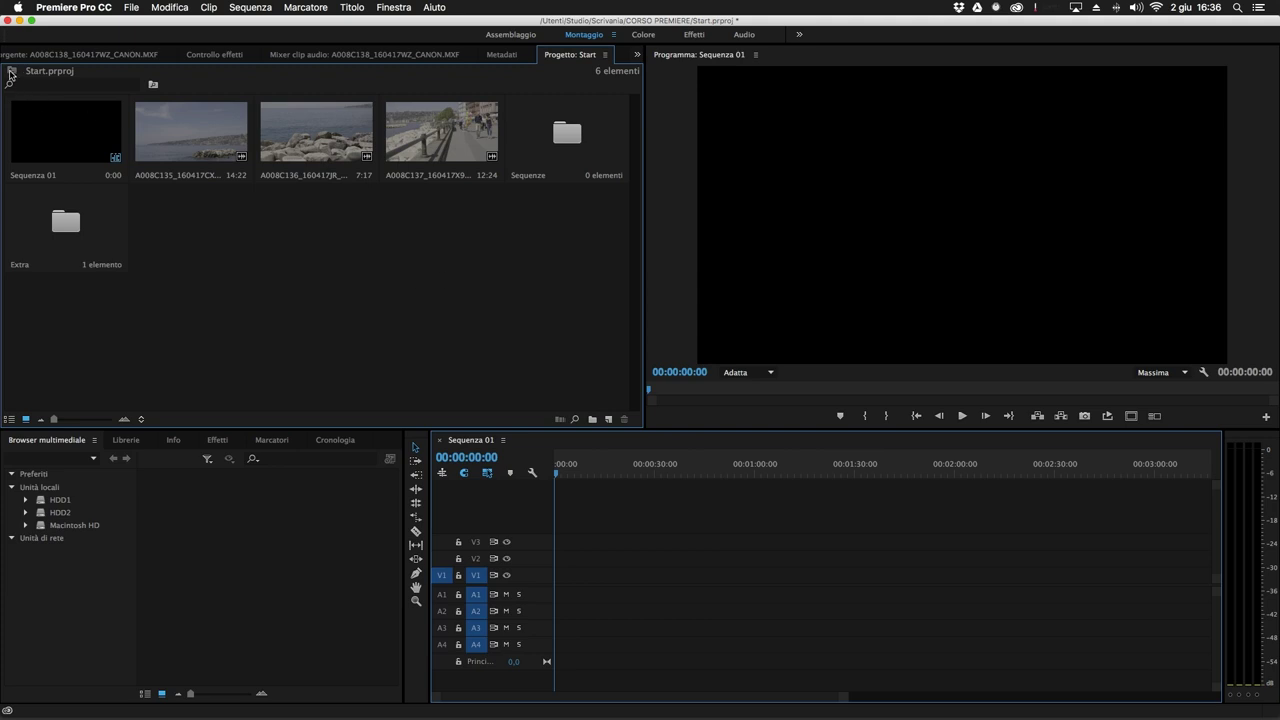
left_click(81, 86)
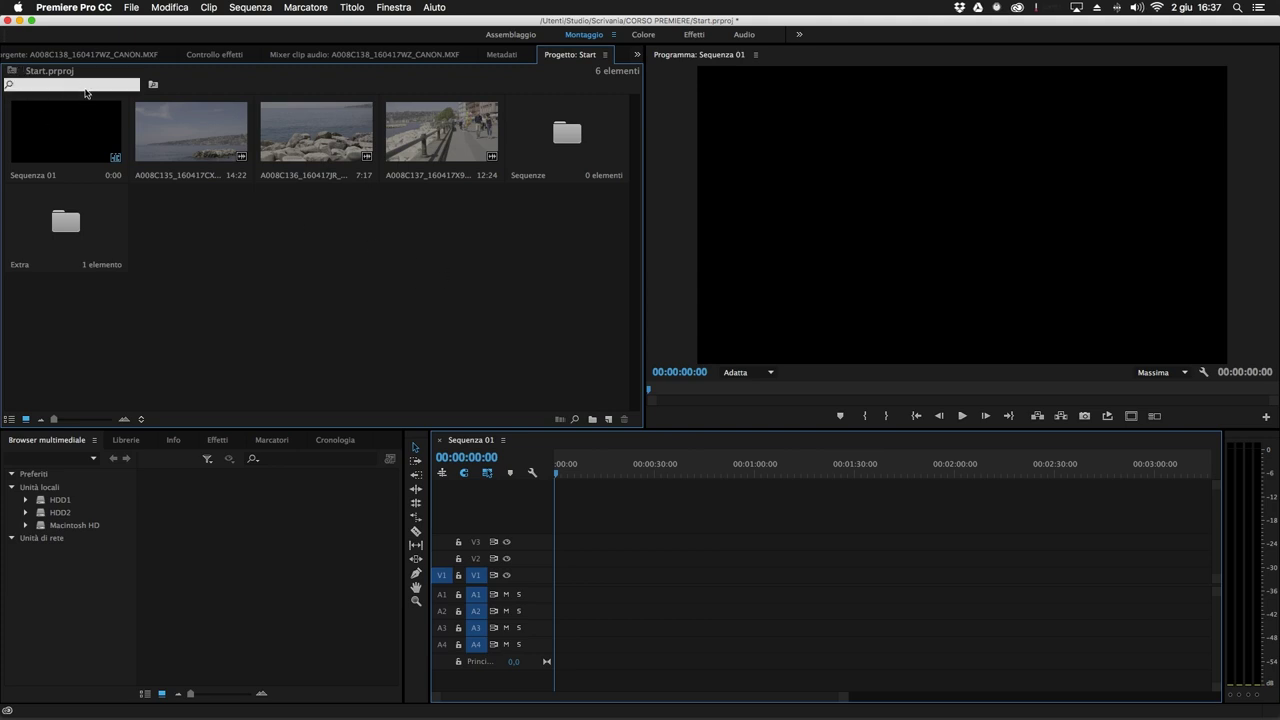
type("Media")
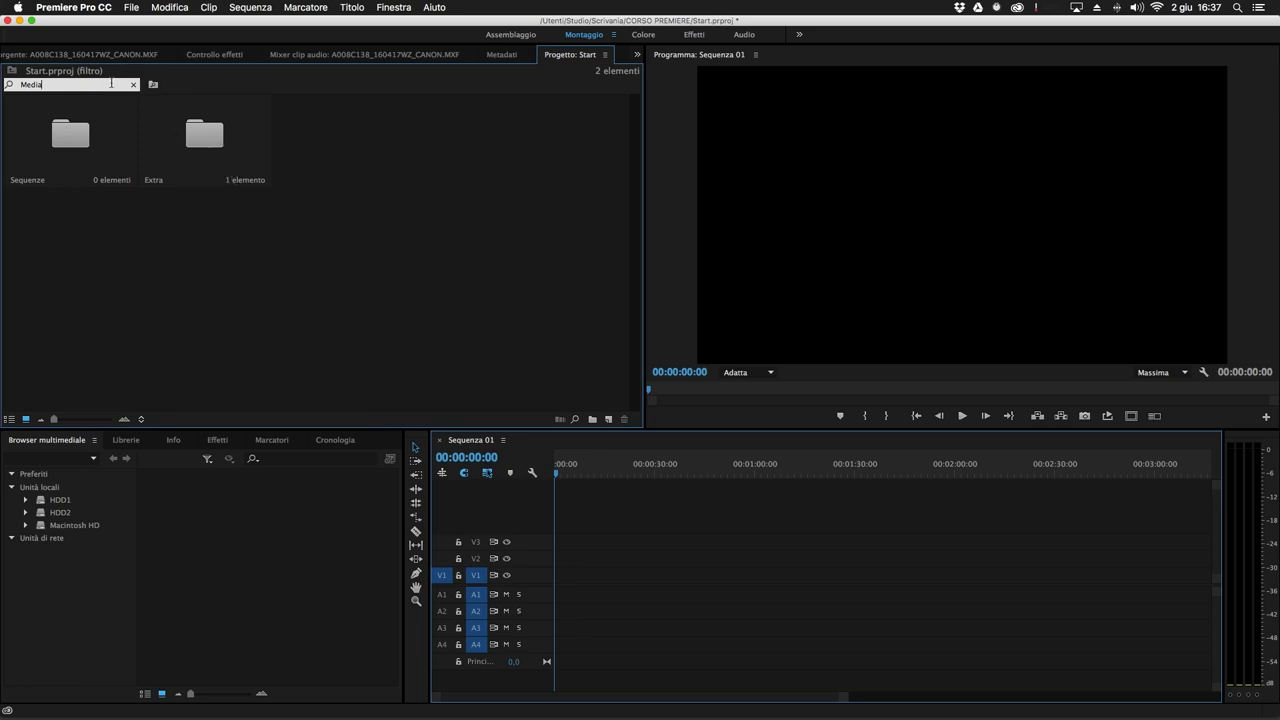
double_click(207, 151)
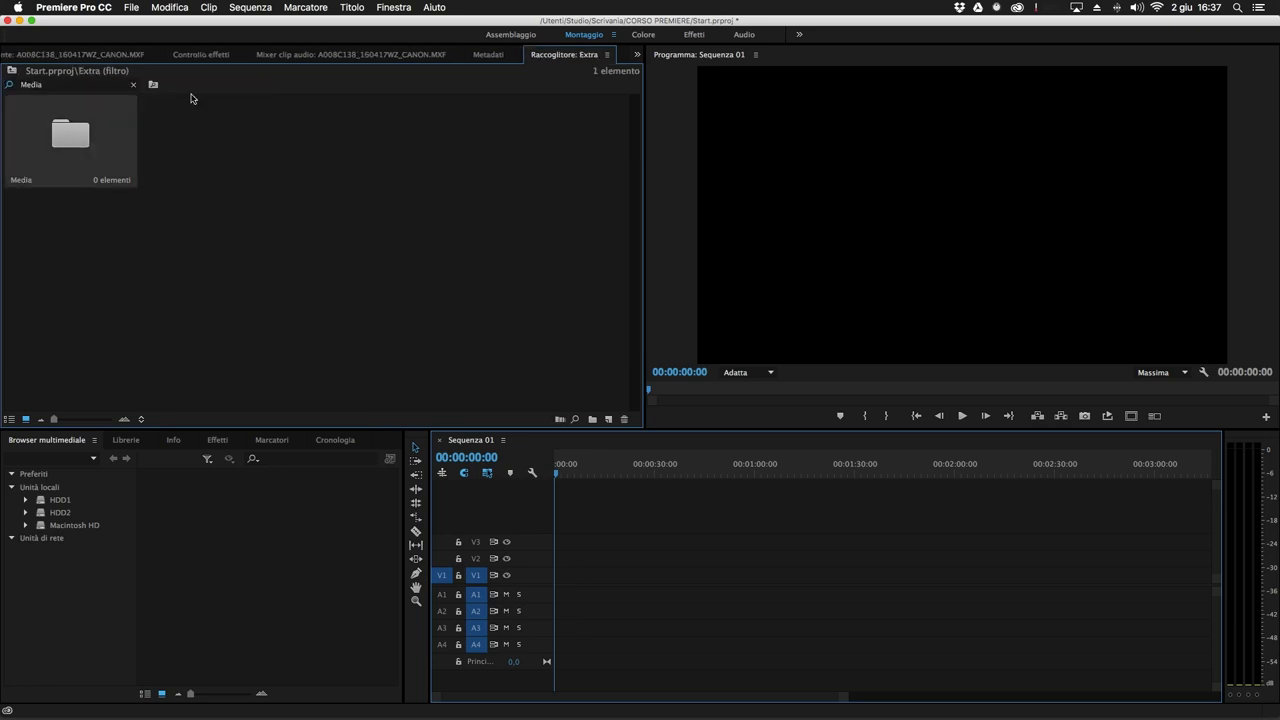
left_click(133, 89)
left_click(12, 71)
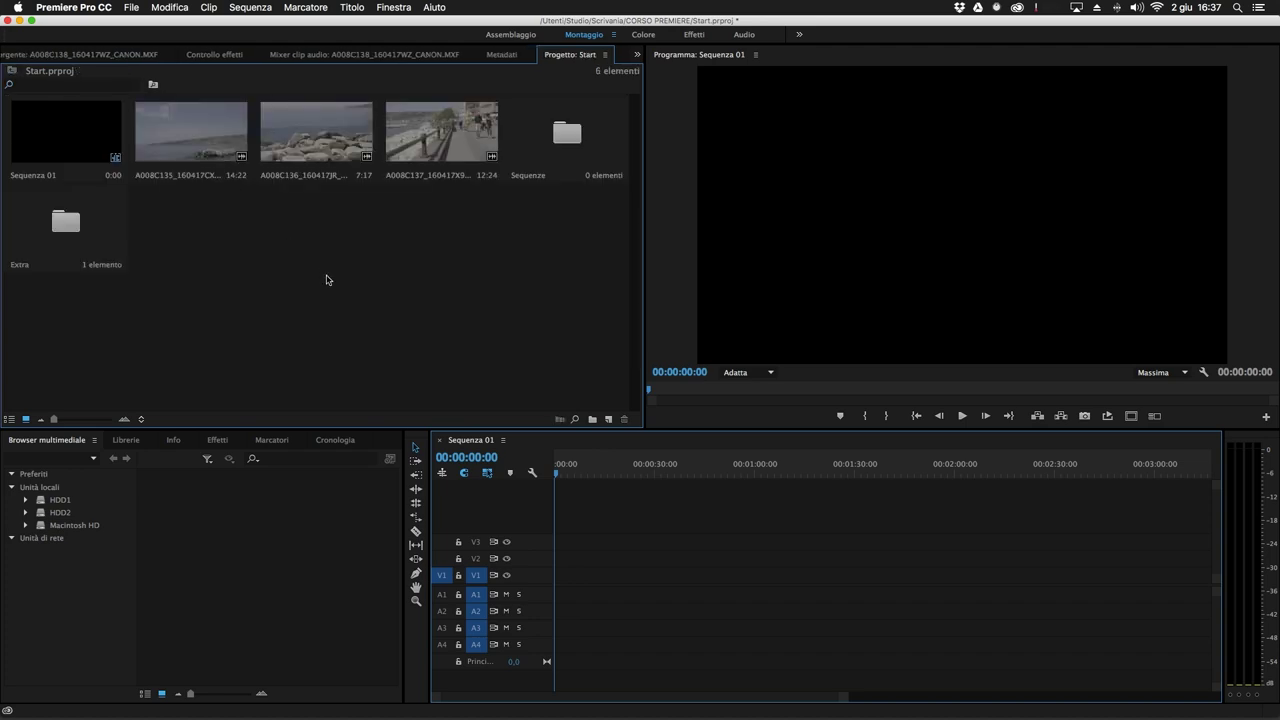
Turn off Miniature picture thumbnails and select clips A008C136 and A008C135.
left_click(457, 150)
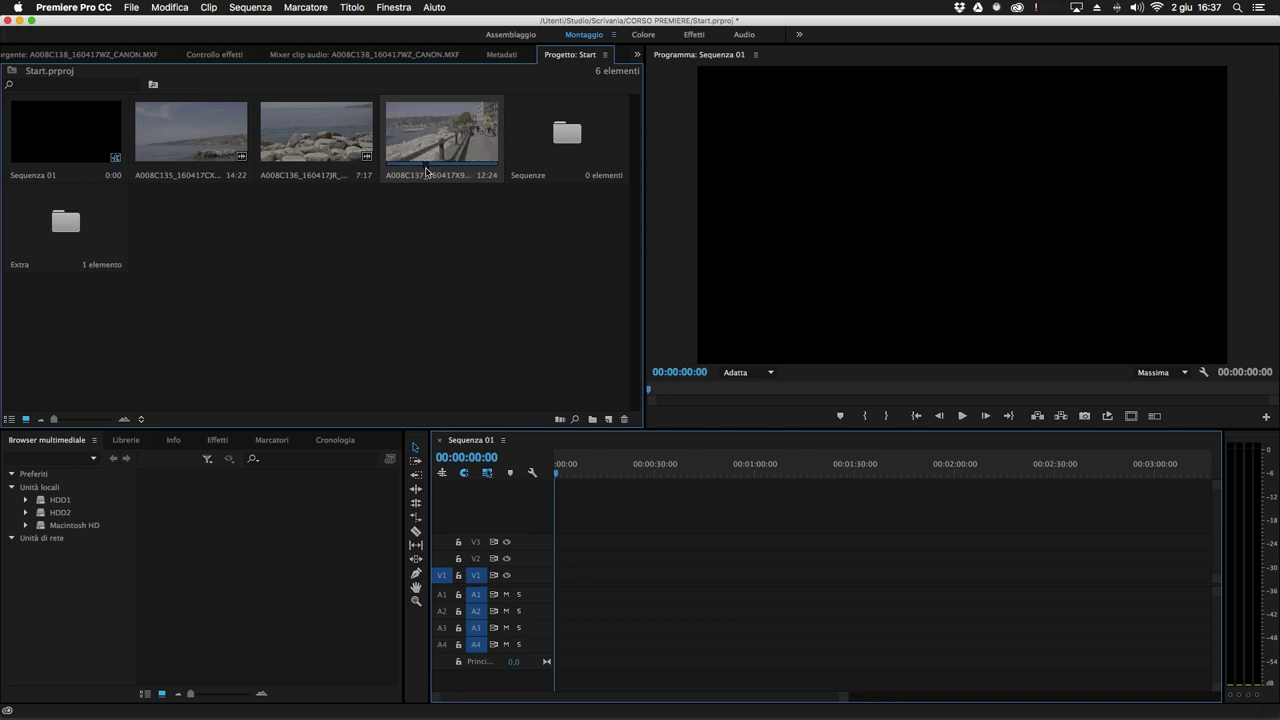
left_click(604, 55)
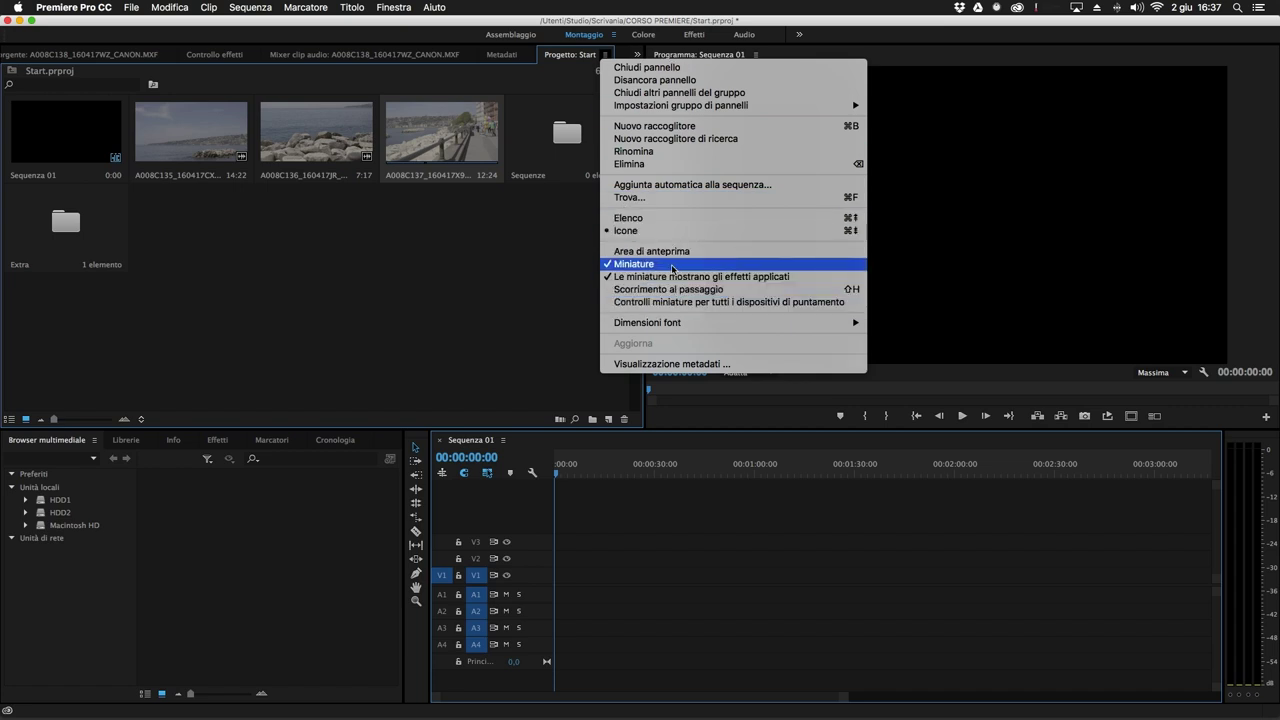
left_click(624, 264)
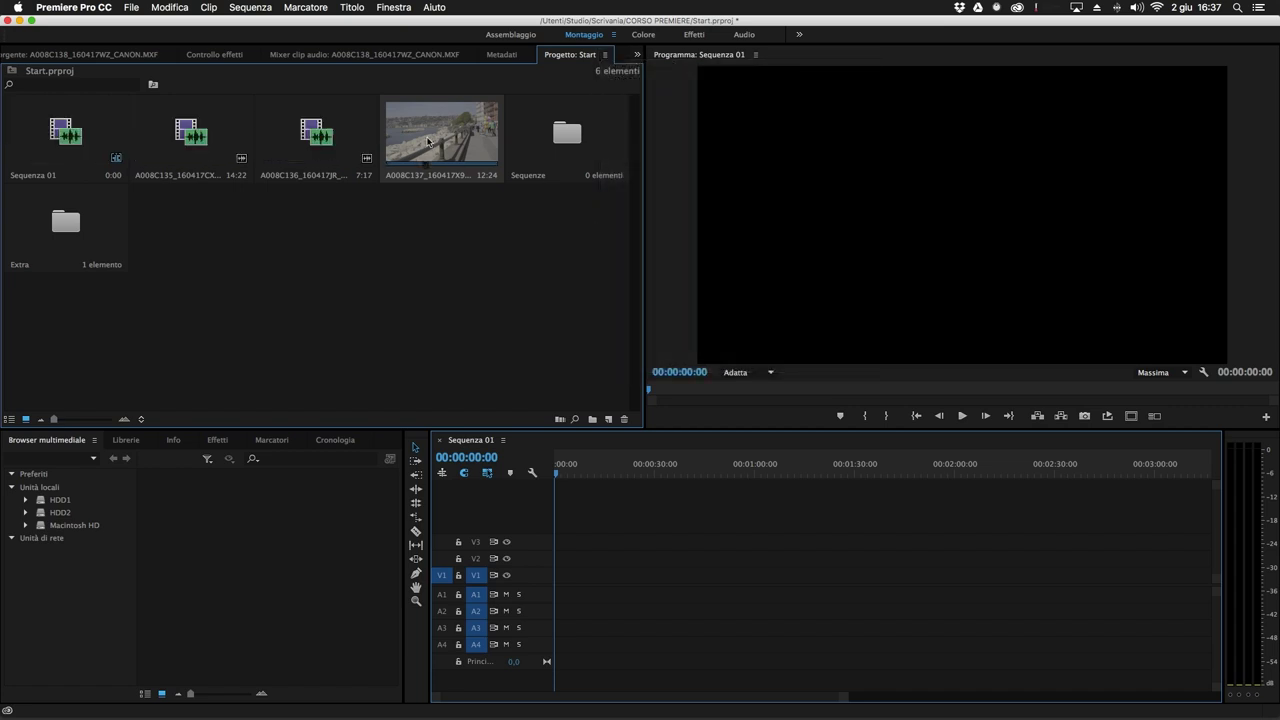
left_click(290, 130)
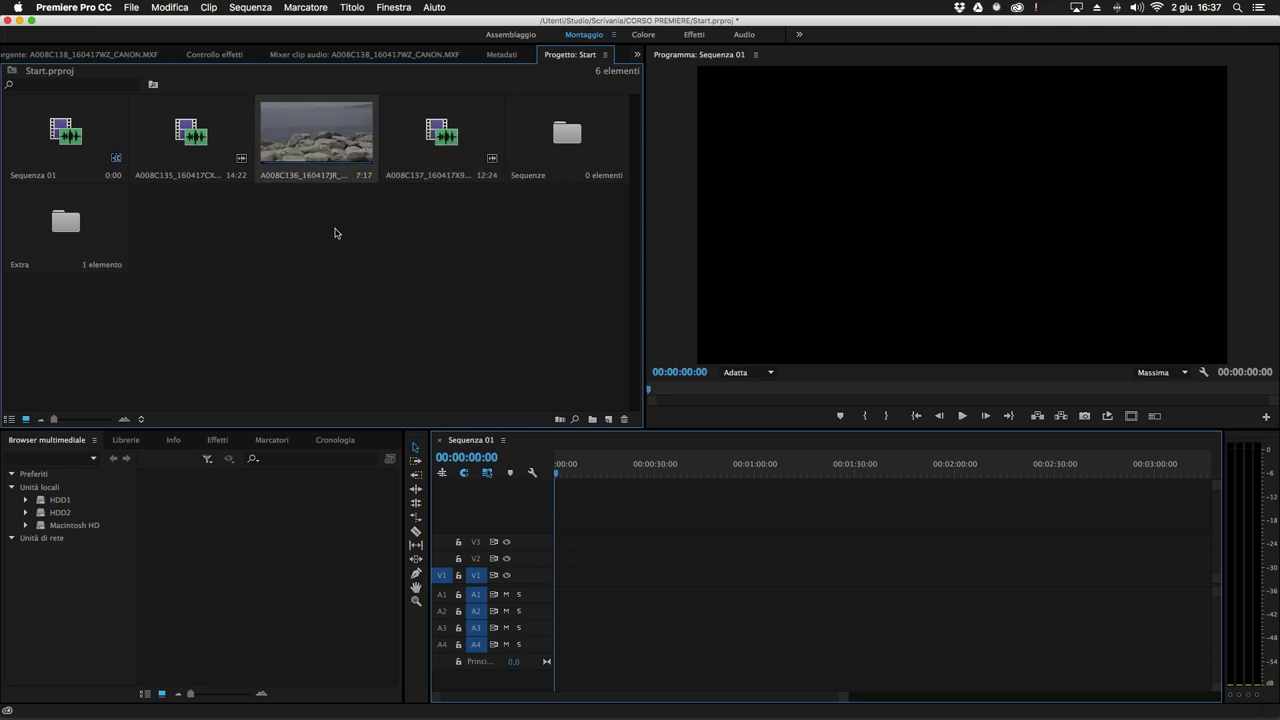
left_click(195, 125)
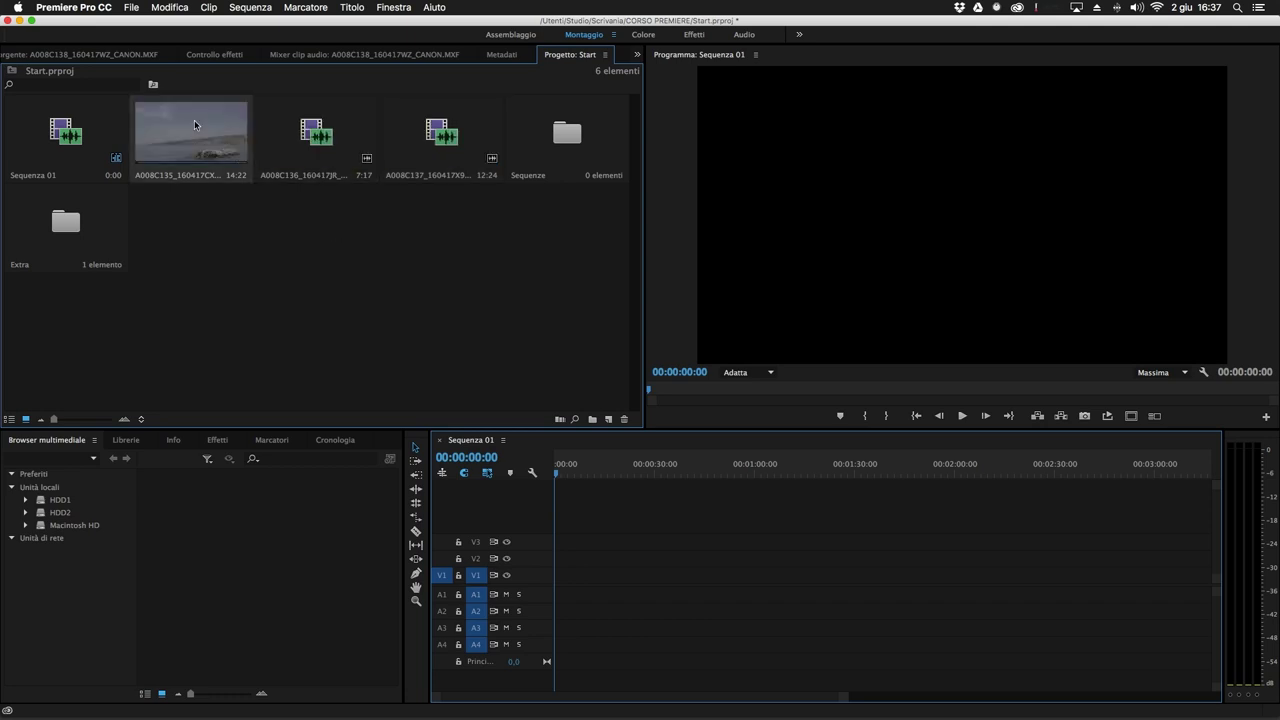
left_click(318, 142)
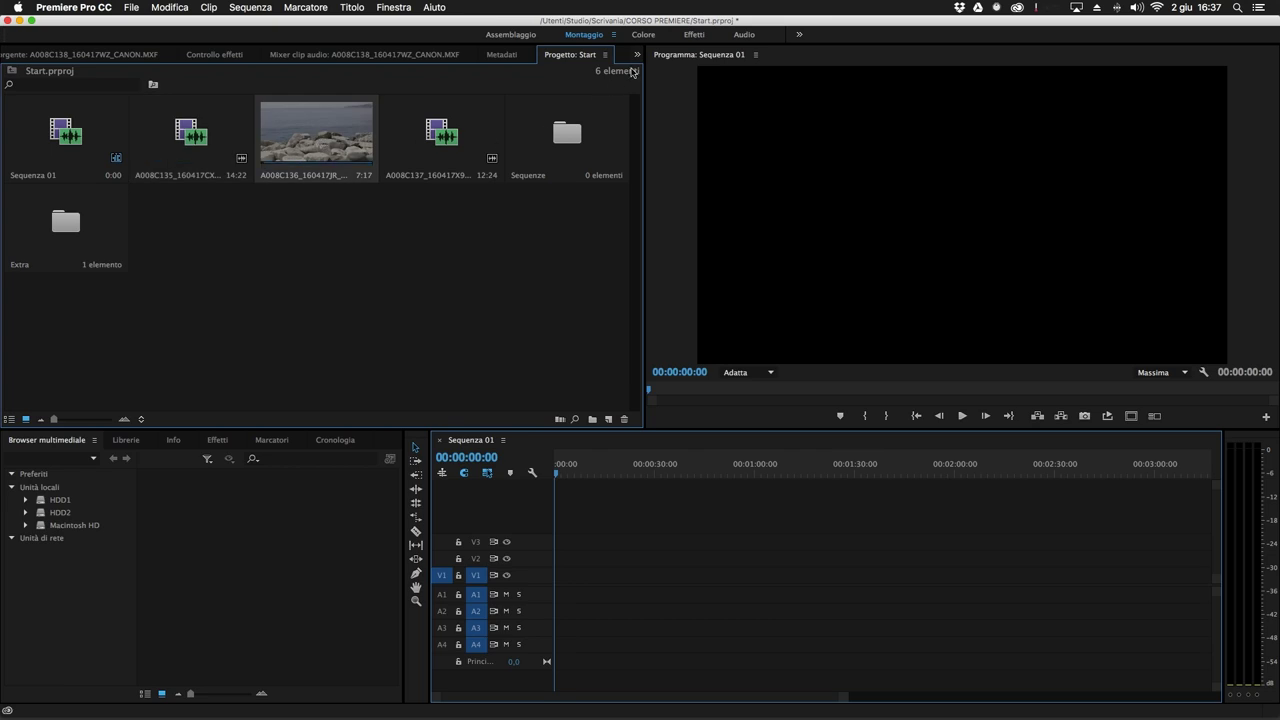
Turn Miniature thumbnails back on and enable Scorrimento al passaggio hover scrubbing.
left_click(605, 54)
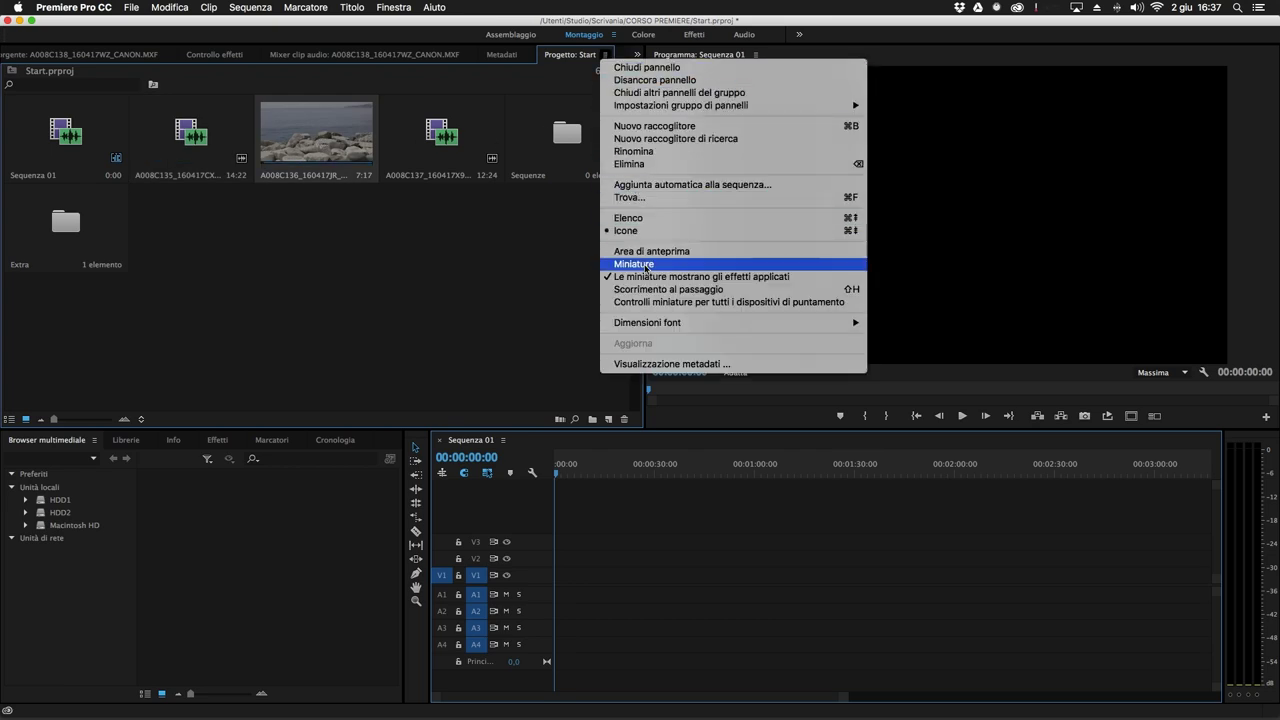
left_click(645, 265)
left_click(605, 54)
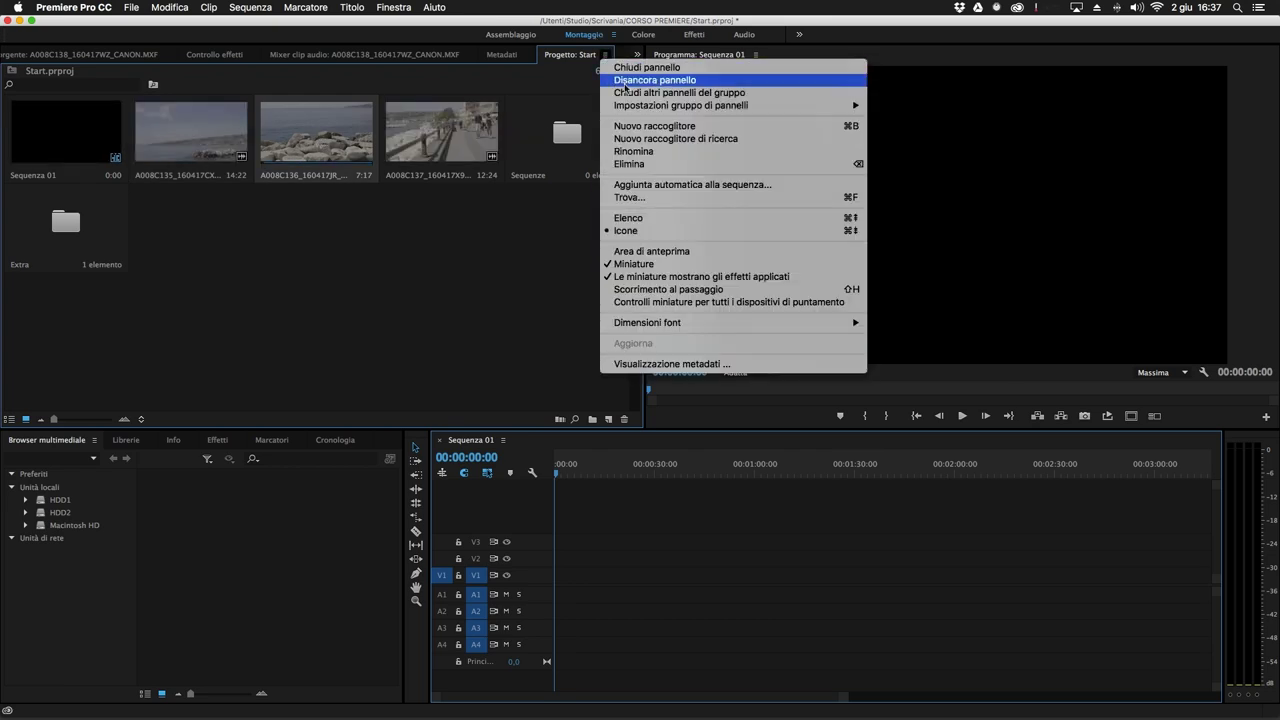
left_click(655, 289)
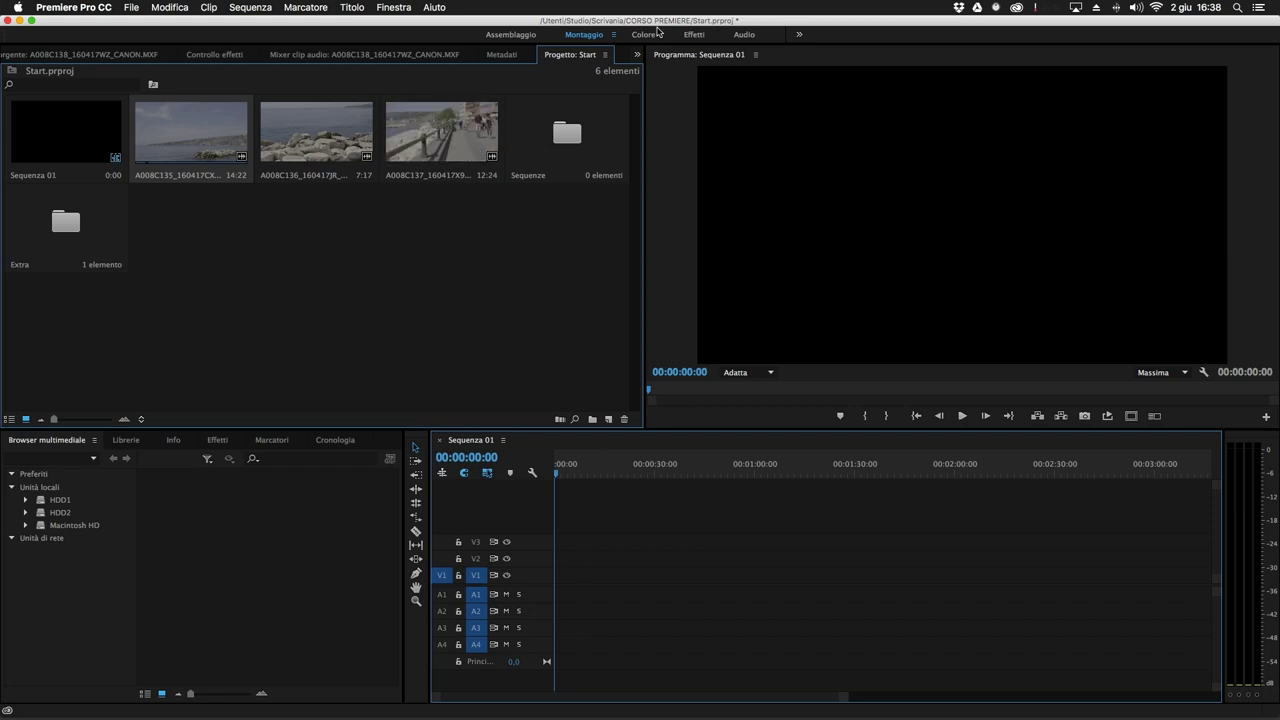
Set the Project panel's Dimensioni font to Molto grande.
left_click(605, 55)
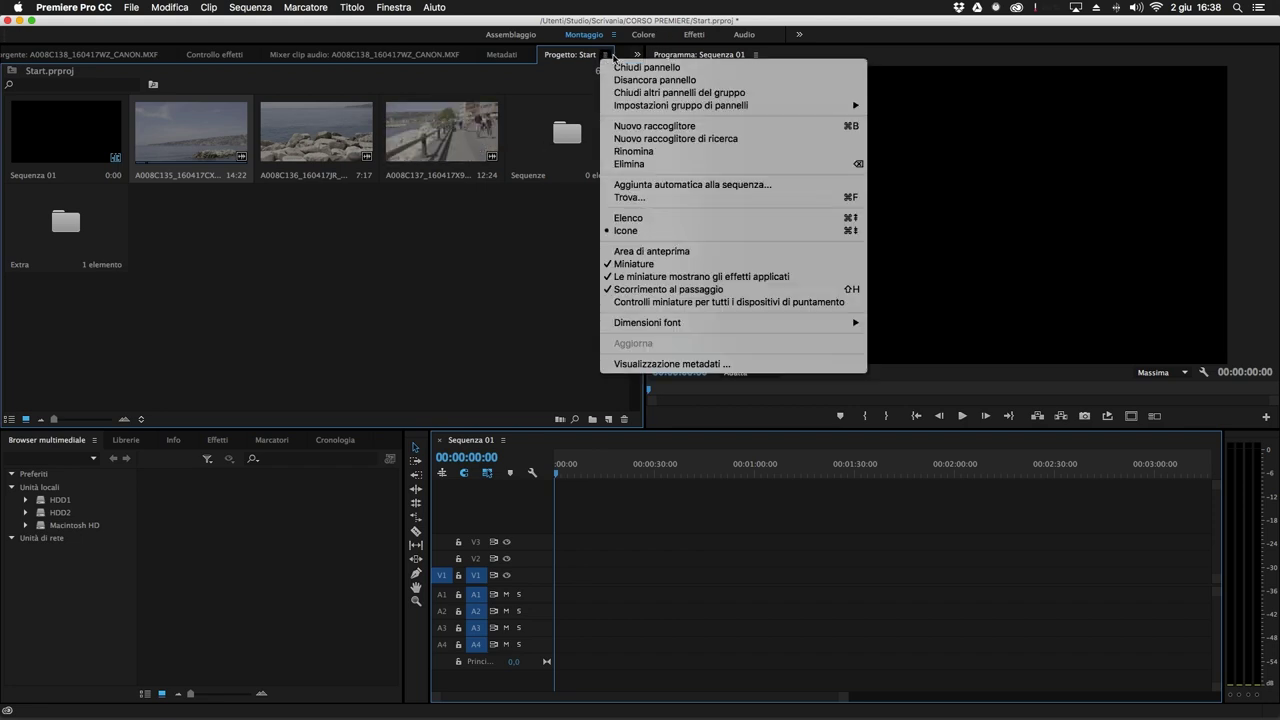
mouse_move(668, 324)
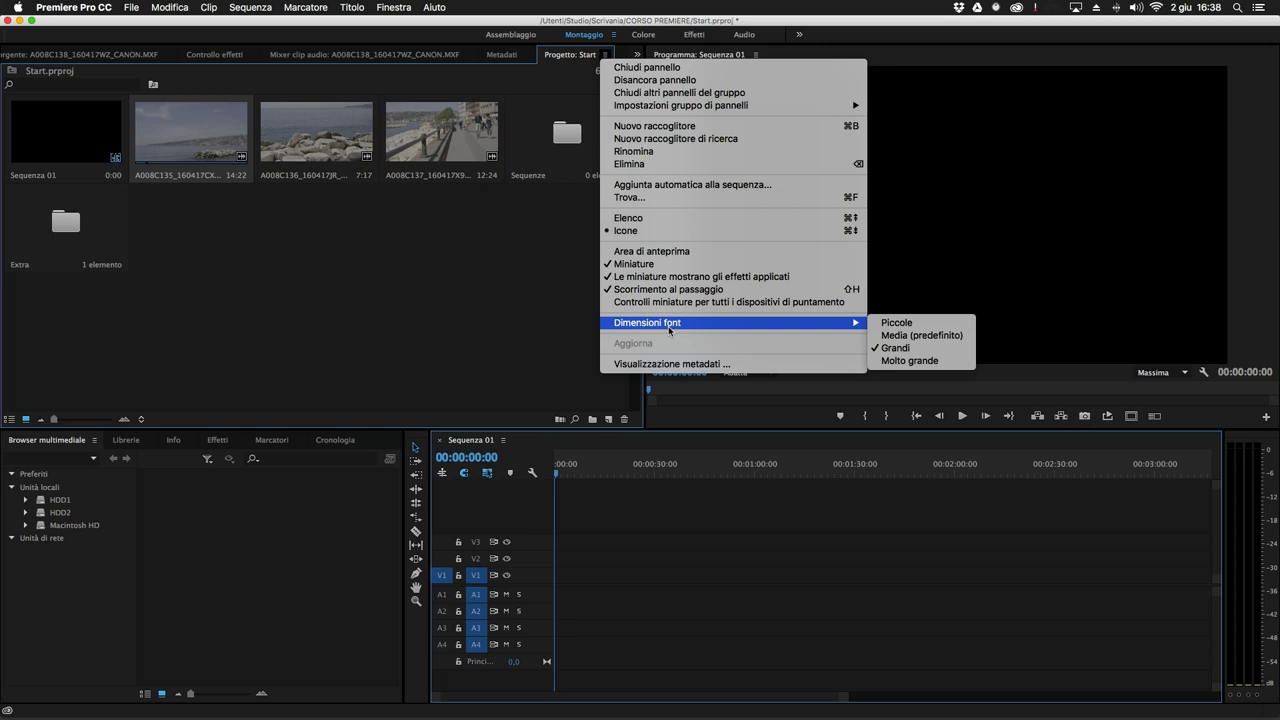
left_click(914, 361)
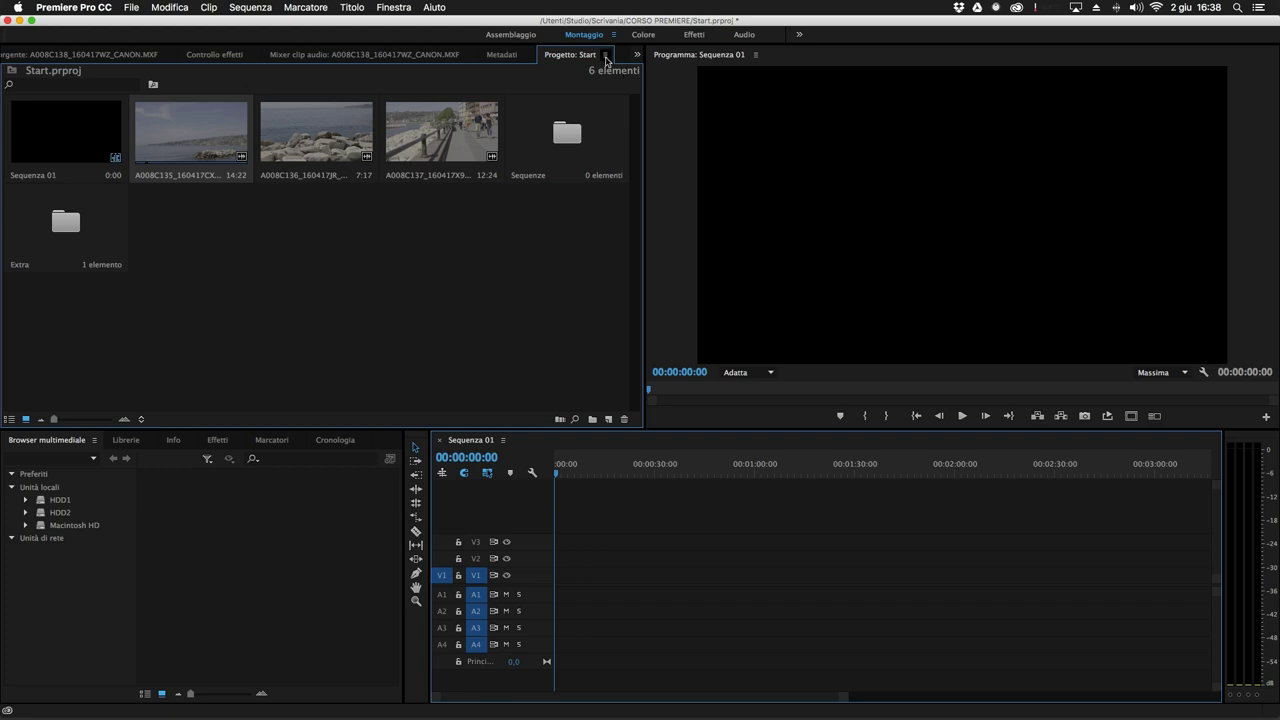
left_click(606, 61)
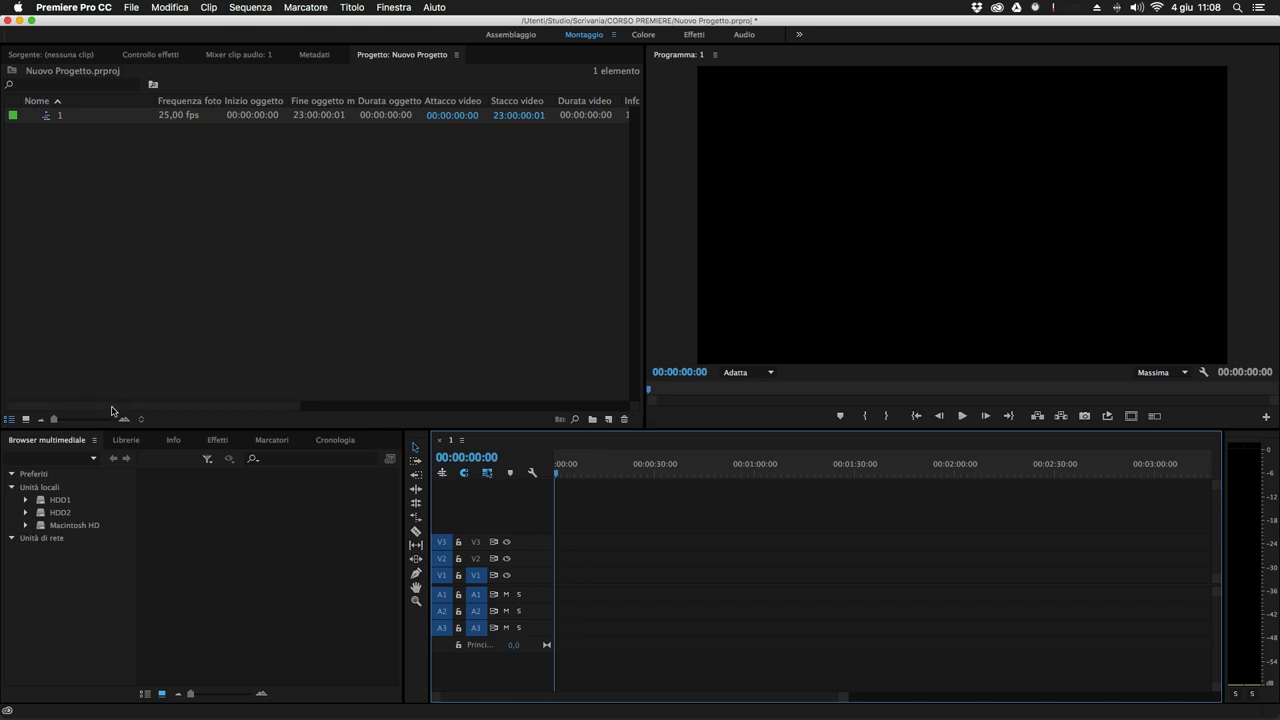
Switch the Nuovo Progetto panel to icon view and enlarge the sequence 1 thumbnail.
left_click(9, 421)
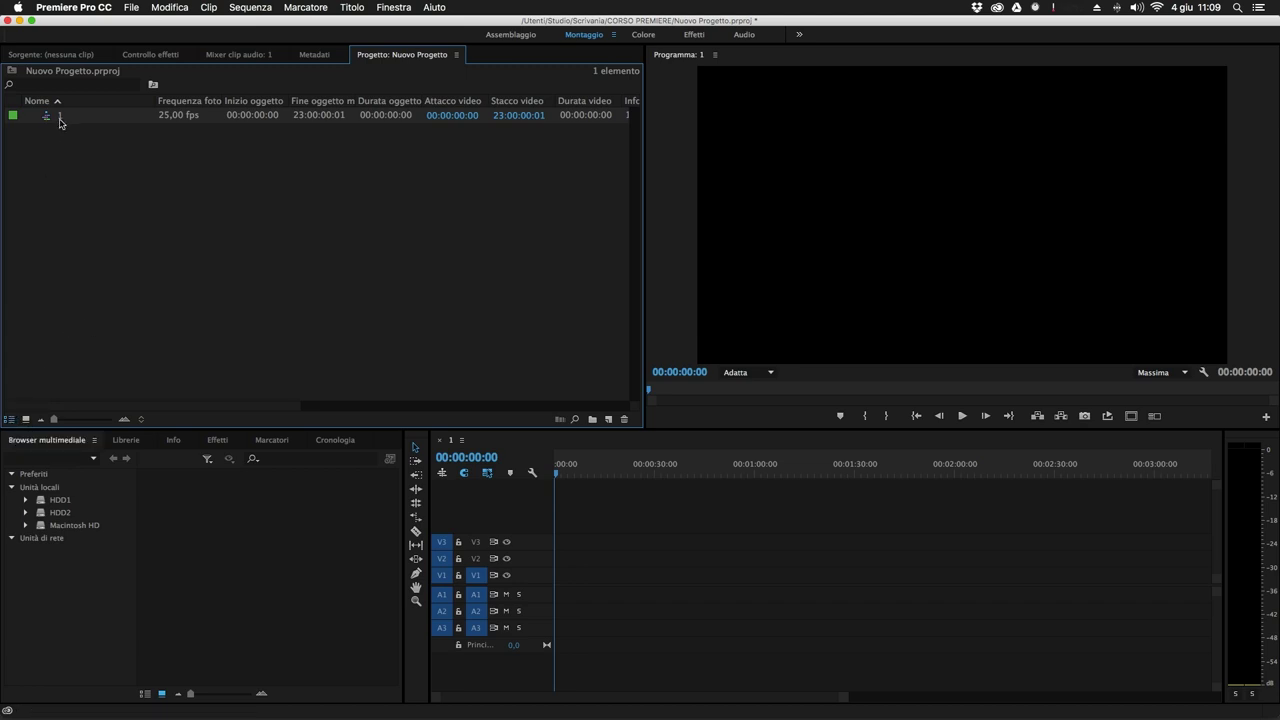
left_click(25, 419)
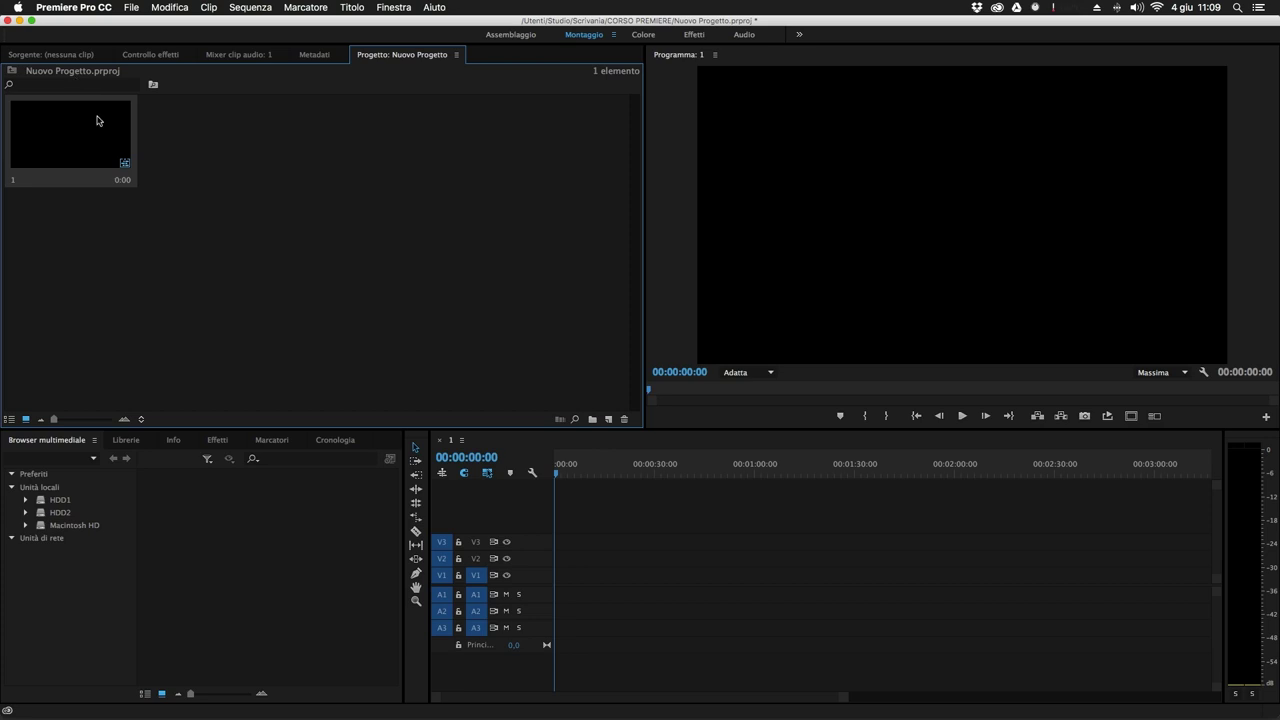
left_click(457, 57)
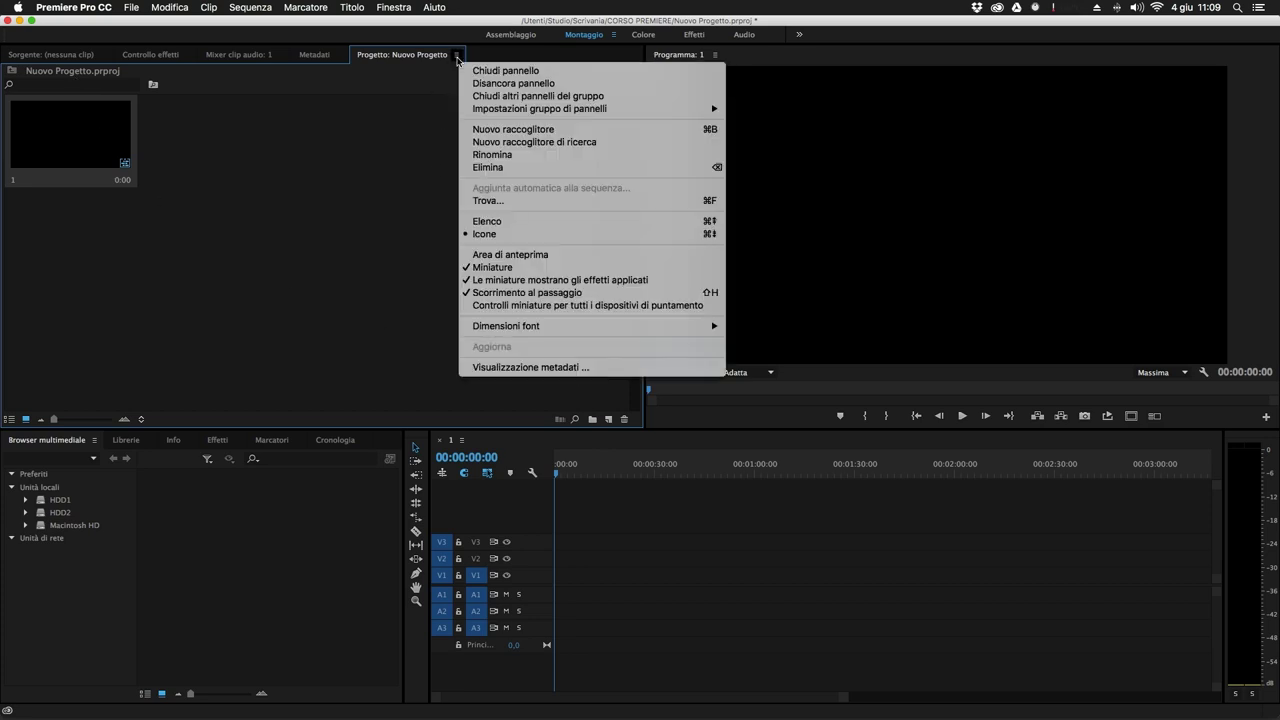
left_click(360, 294)
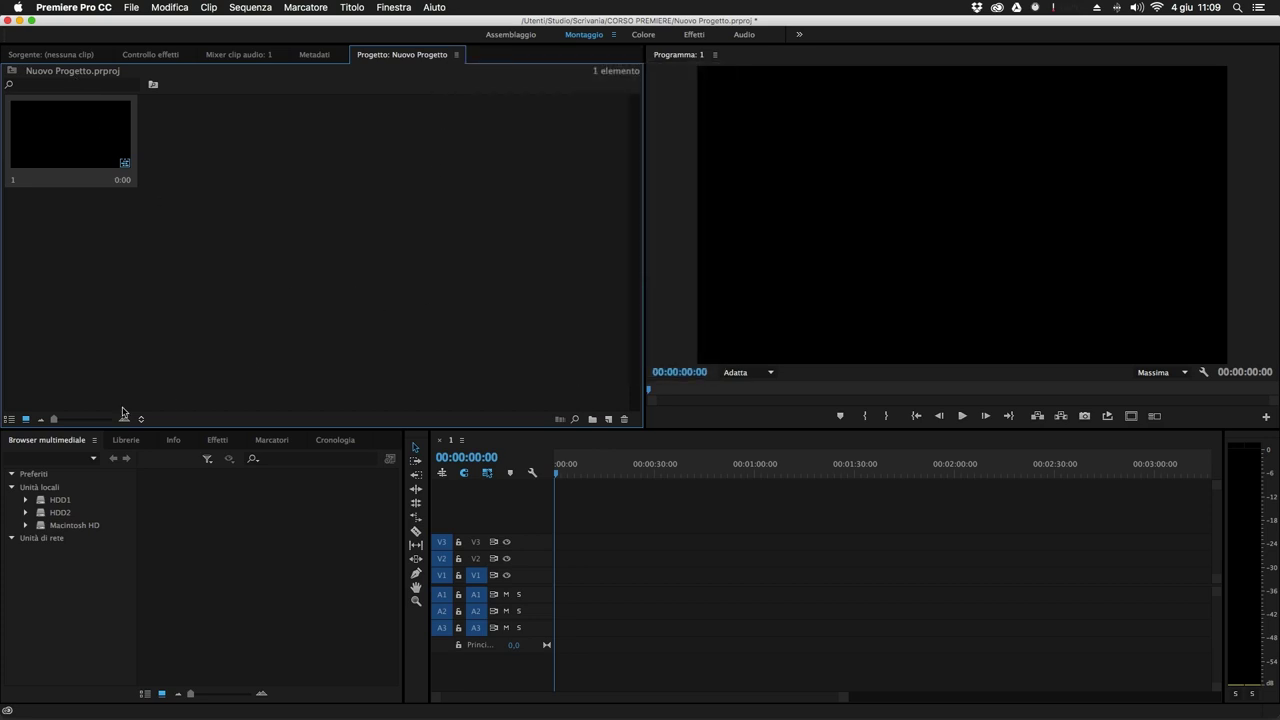
left_click(8, 419)
left_click(27, 420)
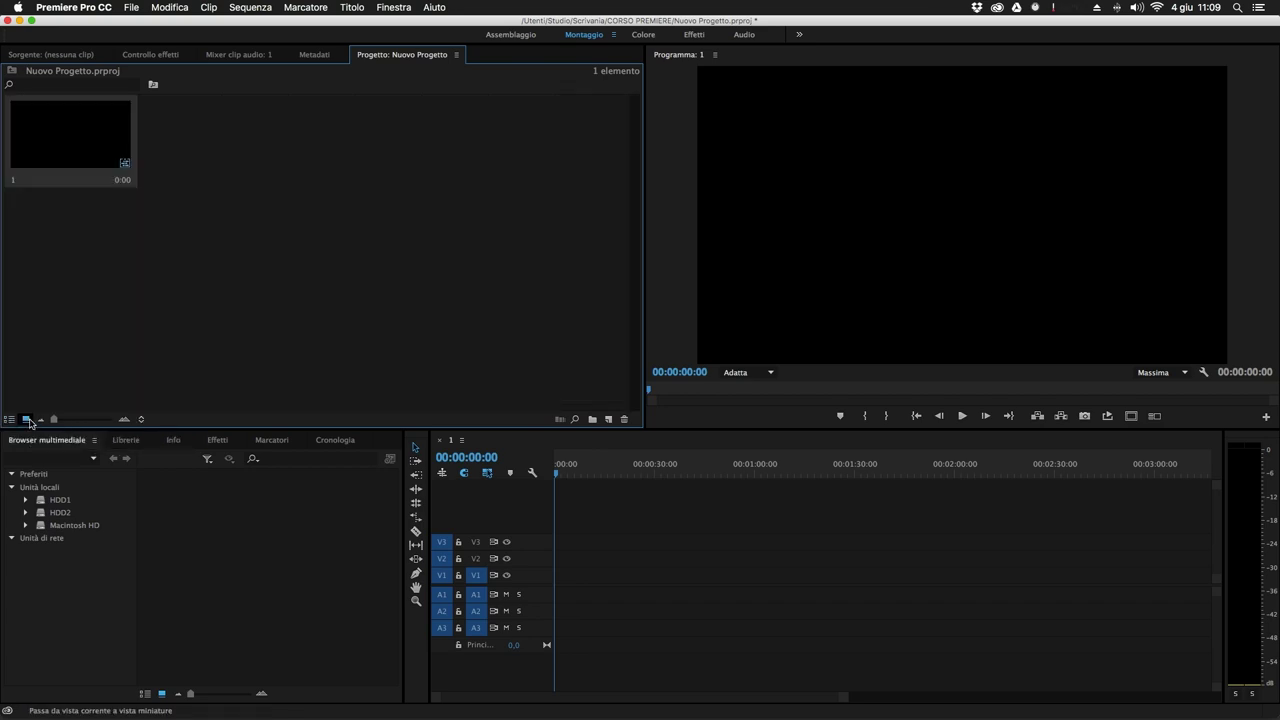
mouse_move(53, 420)
left_mouse_down()
mouse_move(101, 423)
mouse_move(53, 420)
left_mouse_up()
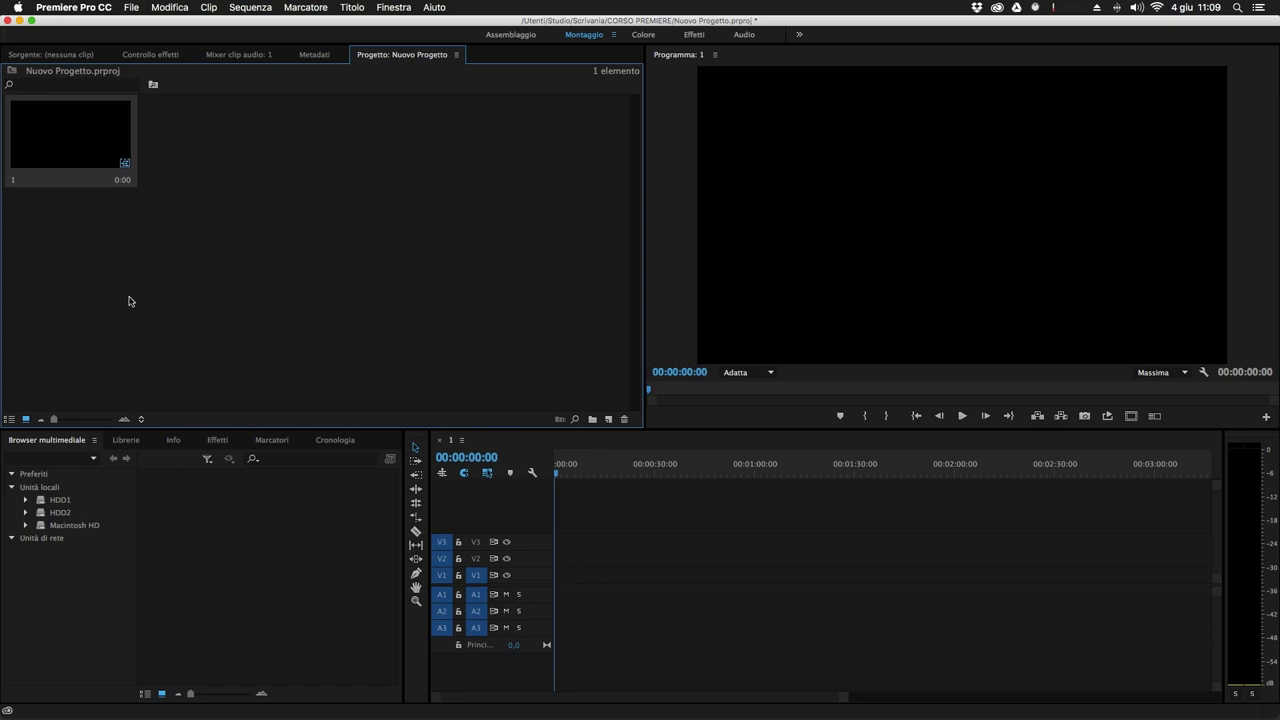
left_click(142, 421)
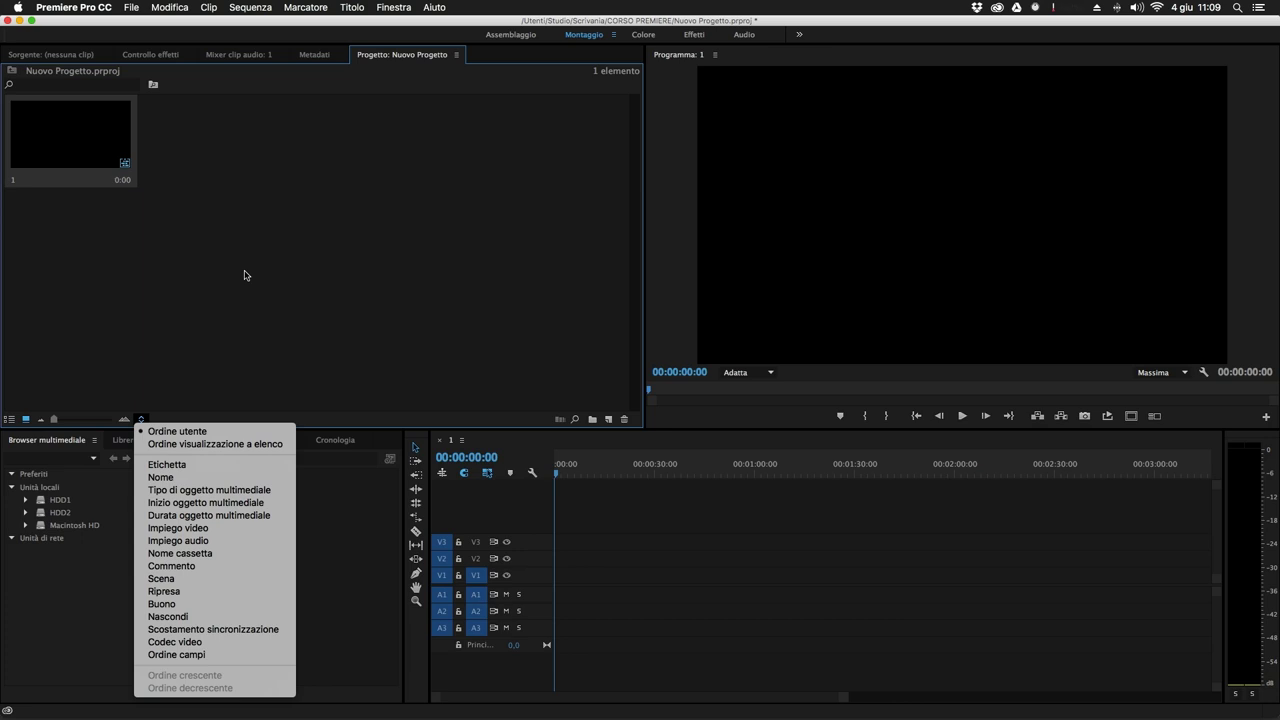
left_click(128, 212)
right_click(86, 166)
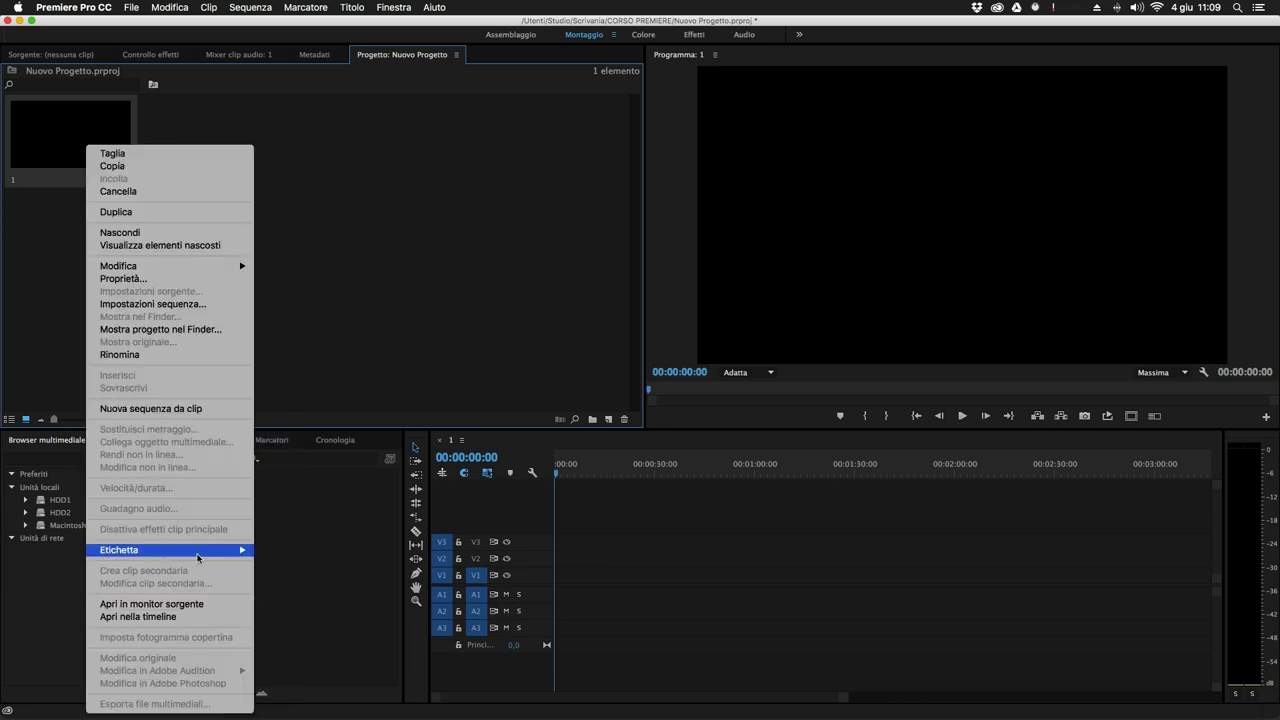
mouse_move(249, 560)
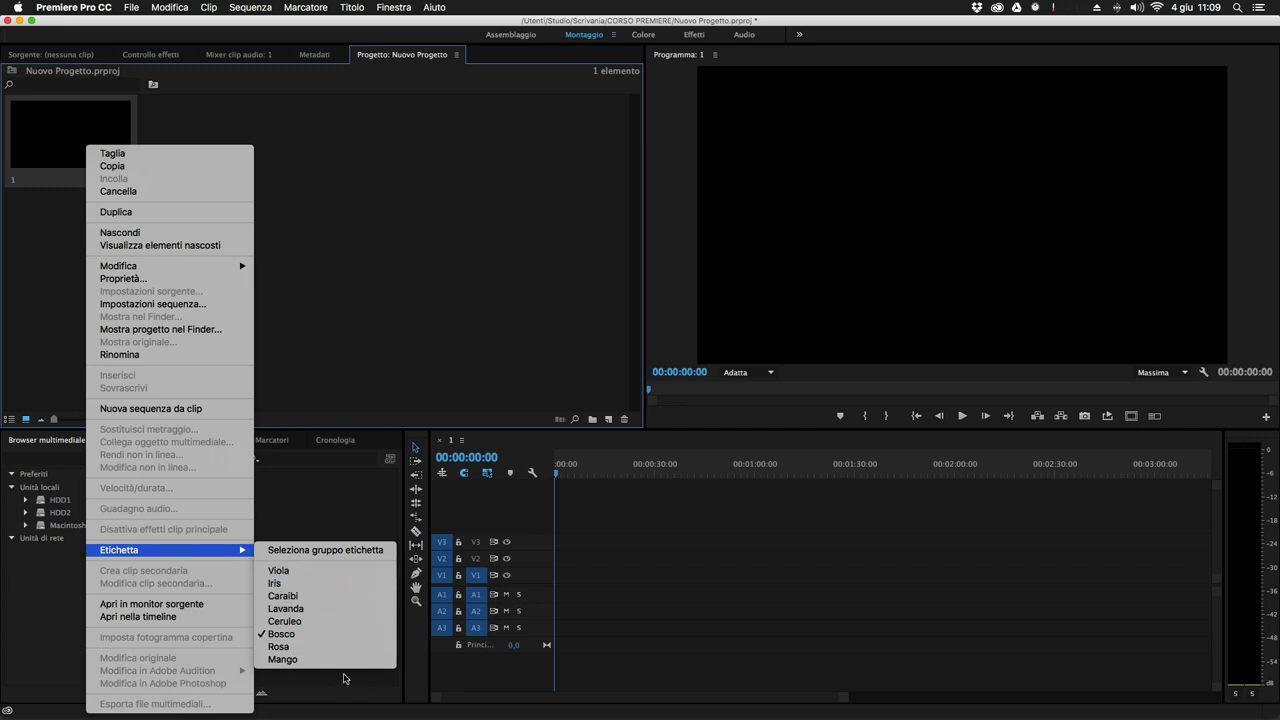
left_click(196, 397)
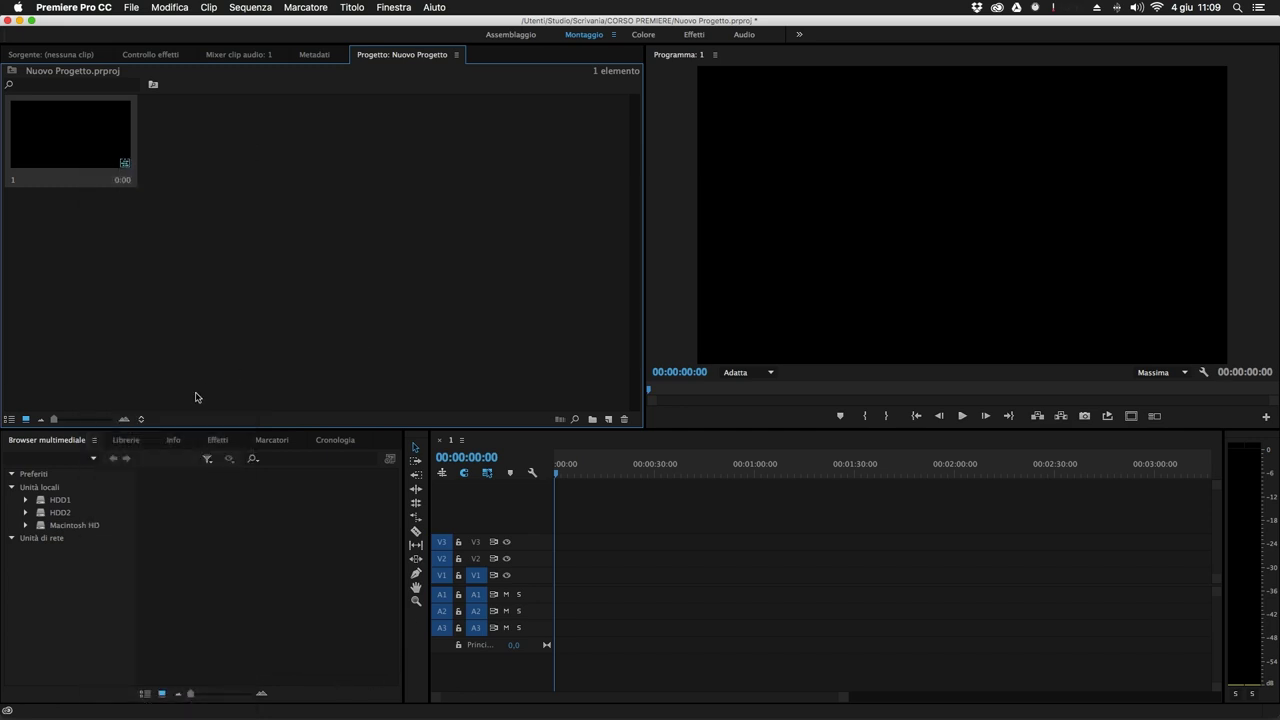
left_click(141, 419)
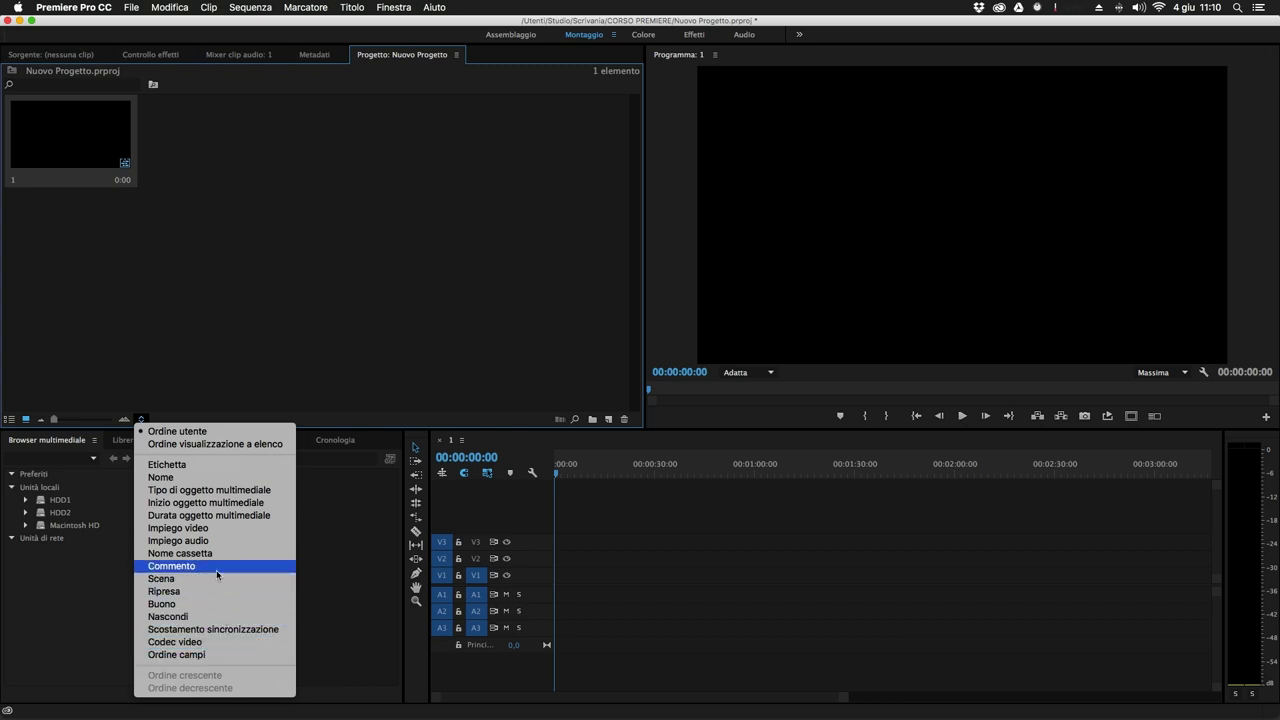
left_click(297, 271)
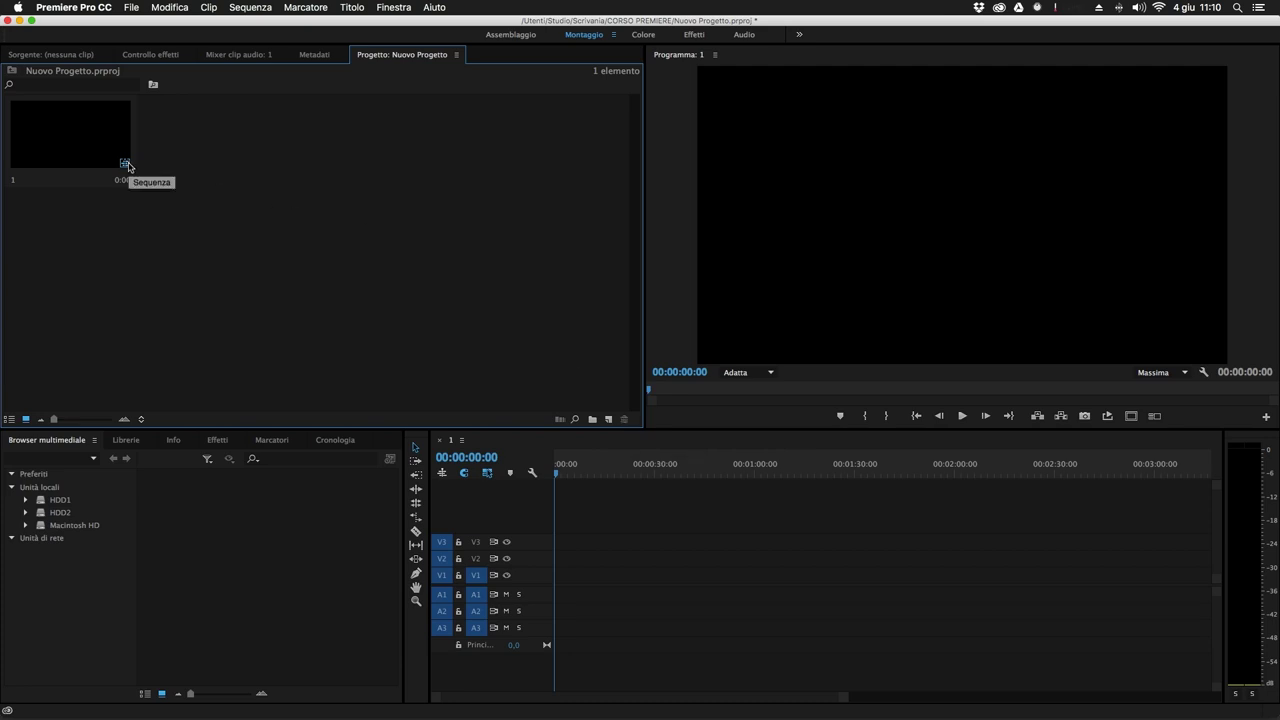
Select the sequence and browse the New Item list and File menu for creating a new sequence.
left_click(77, 141)
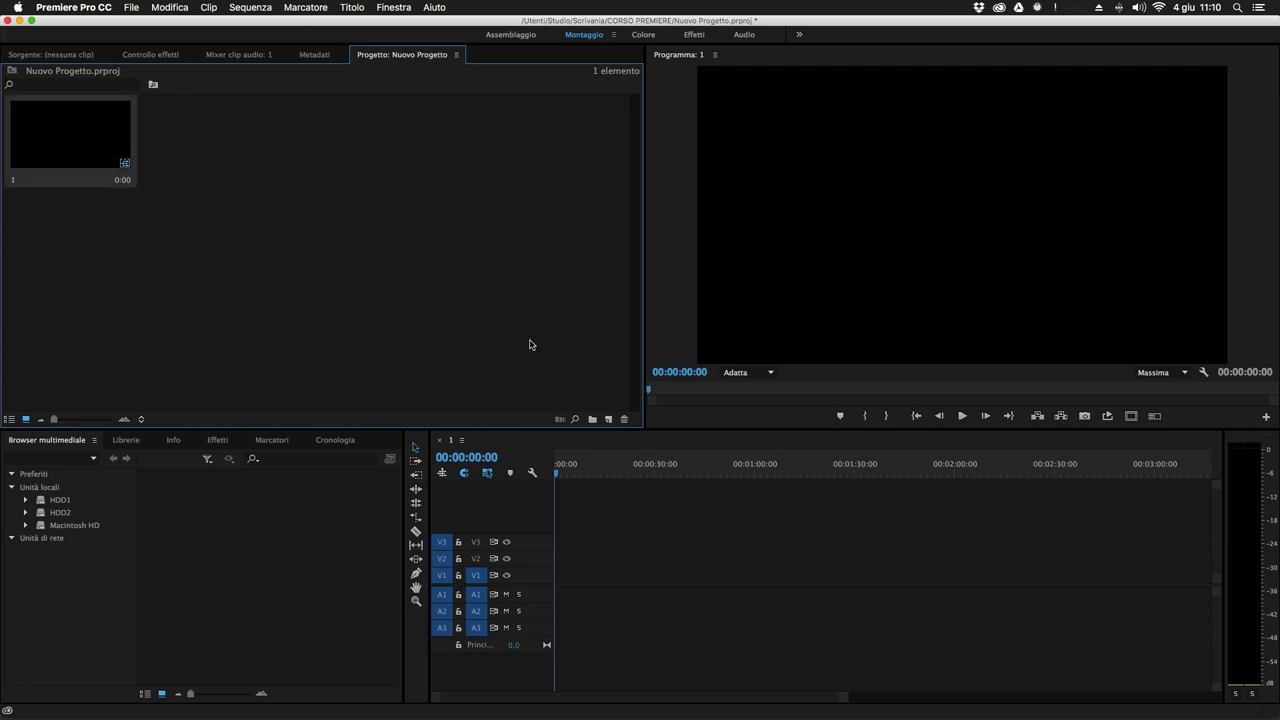
left_click(609, 421)
left_click(609, 421)
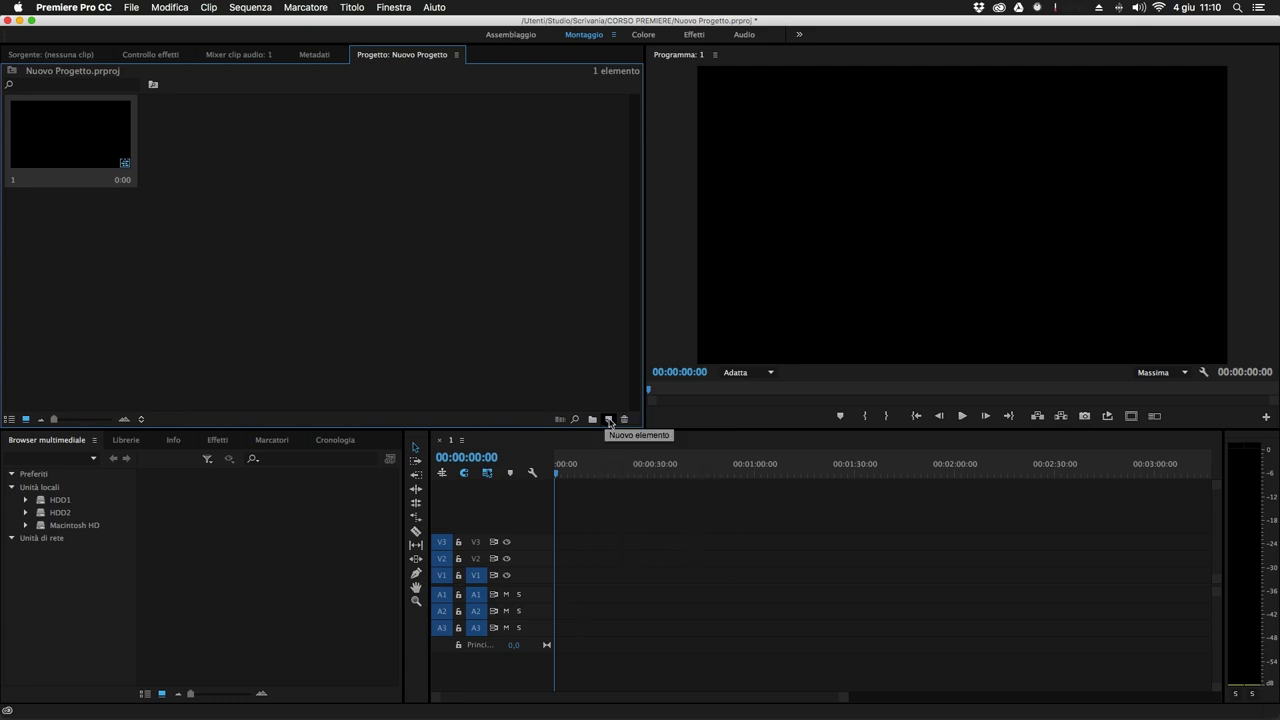
left_click(124, 9)
mouse_move(155, 24)
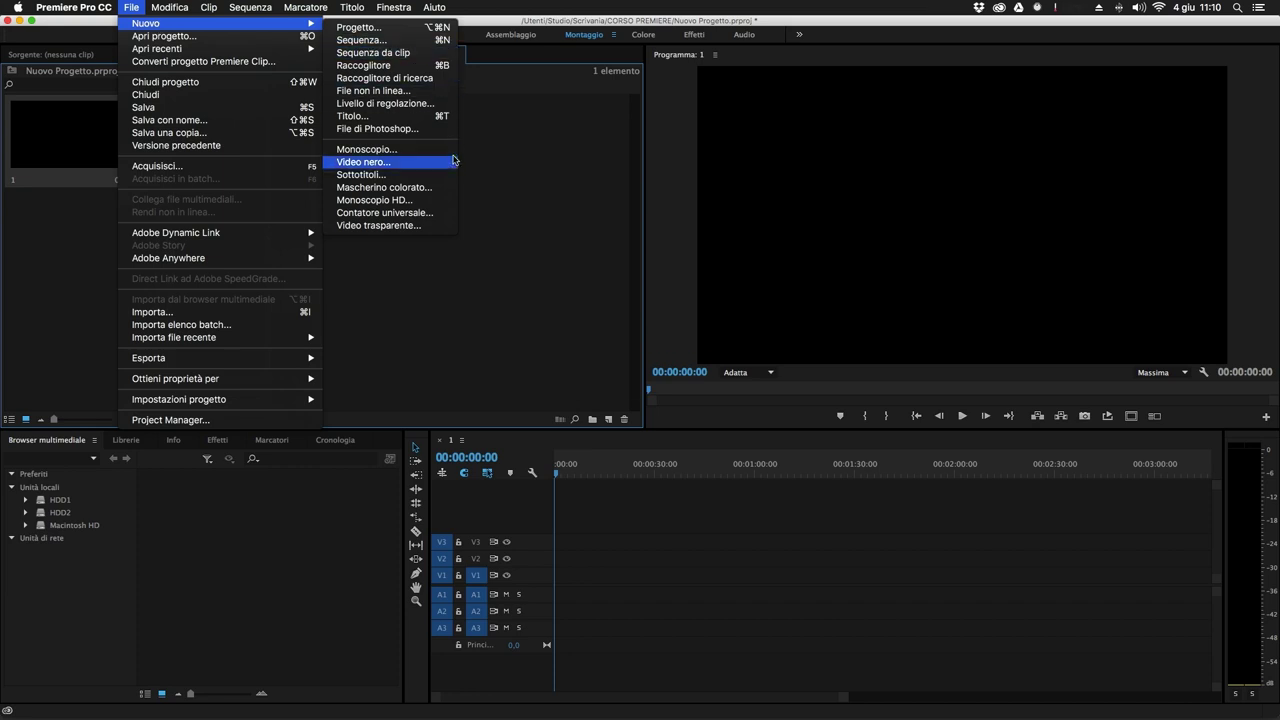
left_click(609, 420)
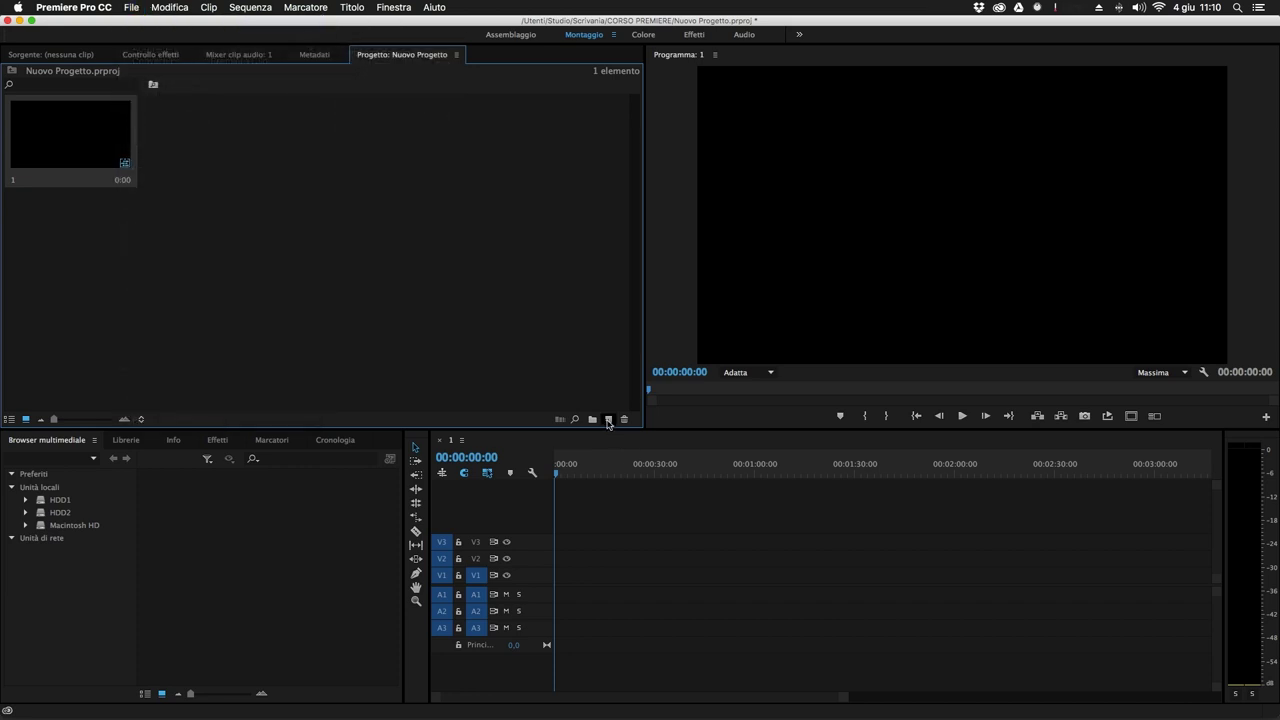
left_click(609, 420)
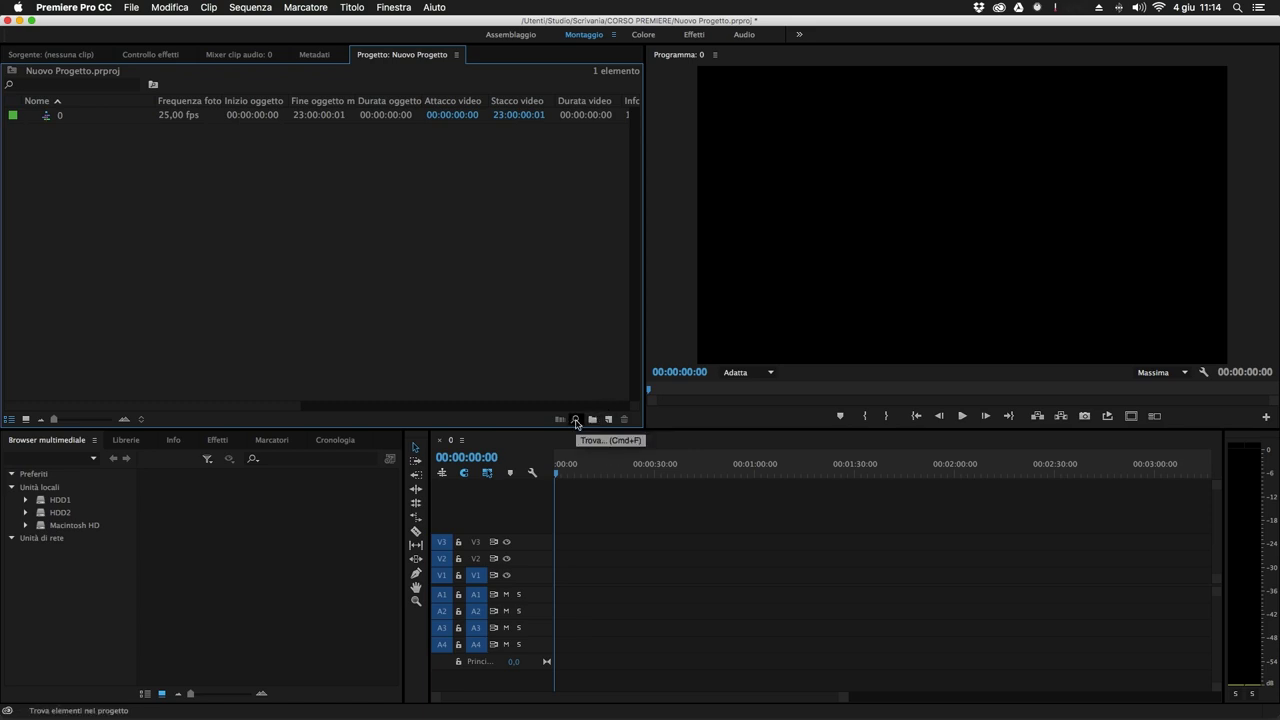
left_click(576, 421)
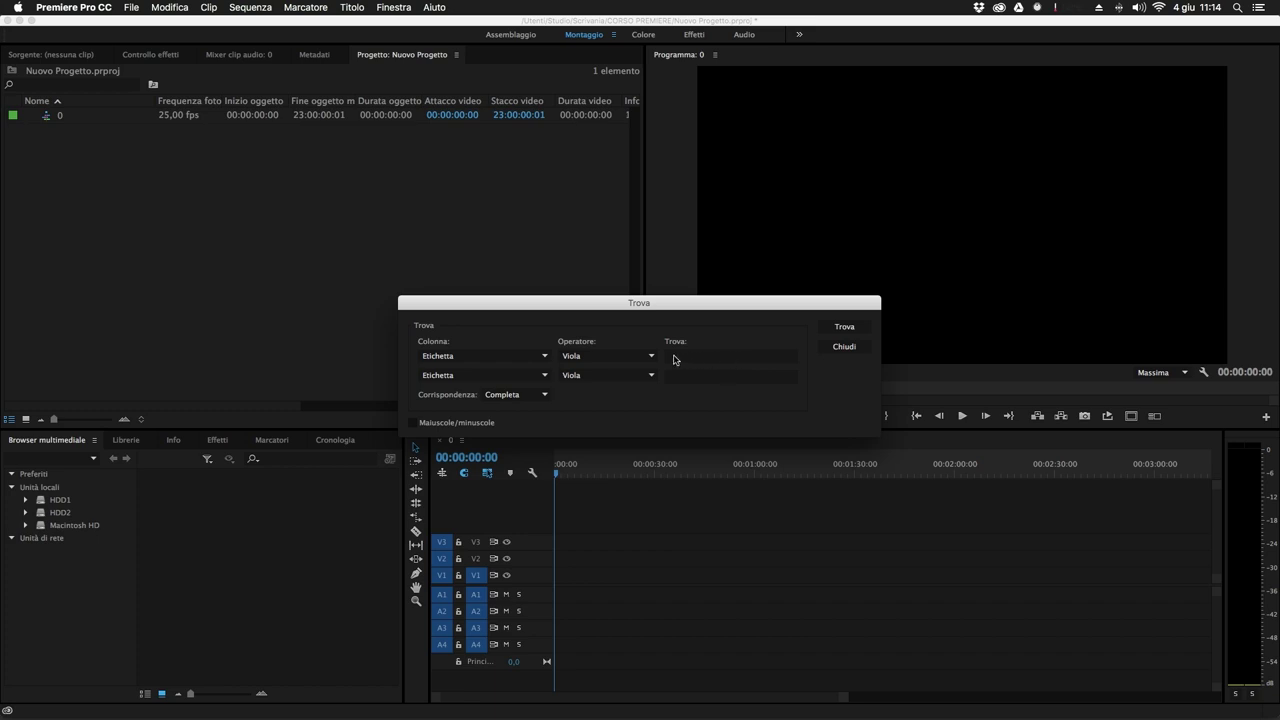
left_click(538, 358)
left_click(535, 219)
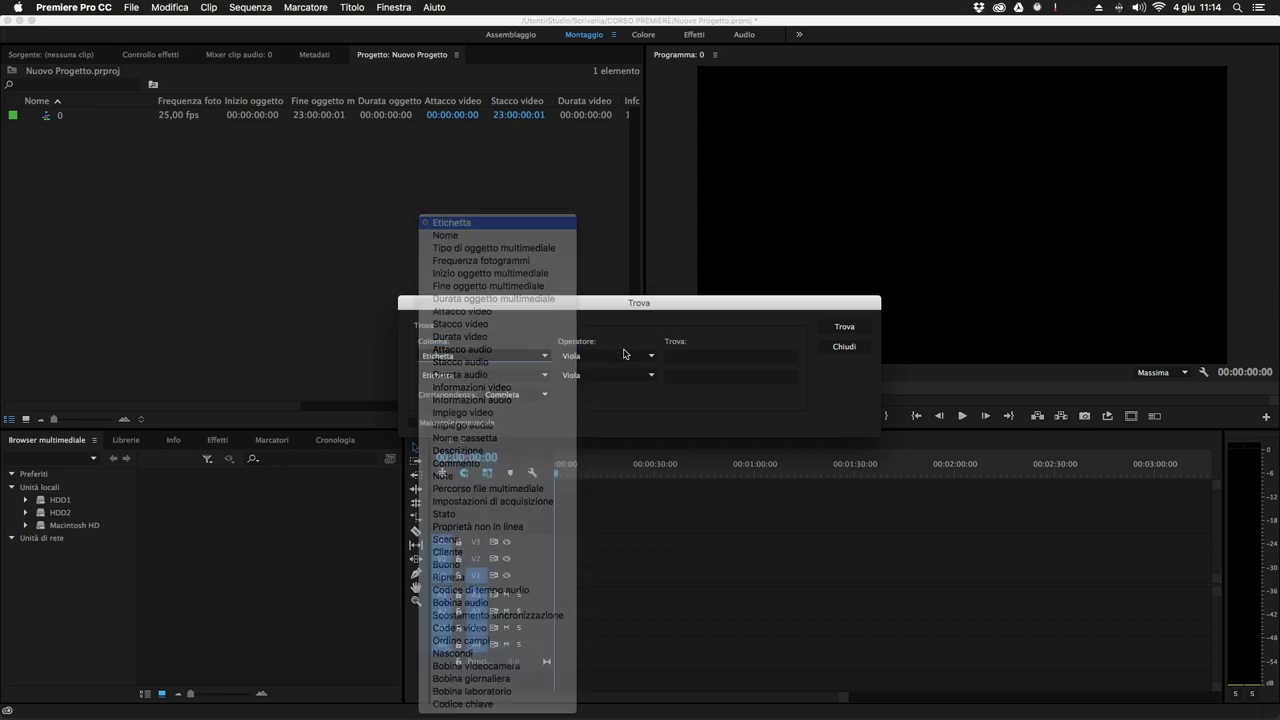
left_click(630, 358)
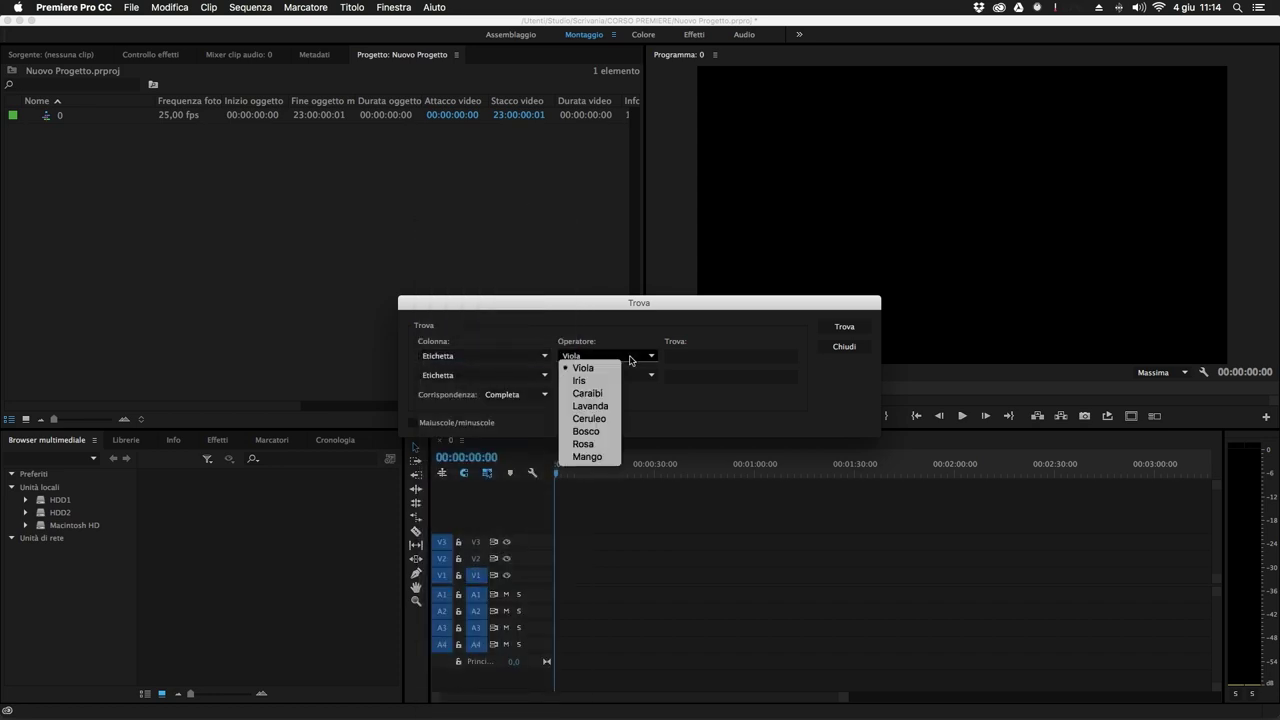
left_click(592, 418)
left_click(648, 357)
left_click(503, 368)
left_click(501, 357)
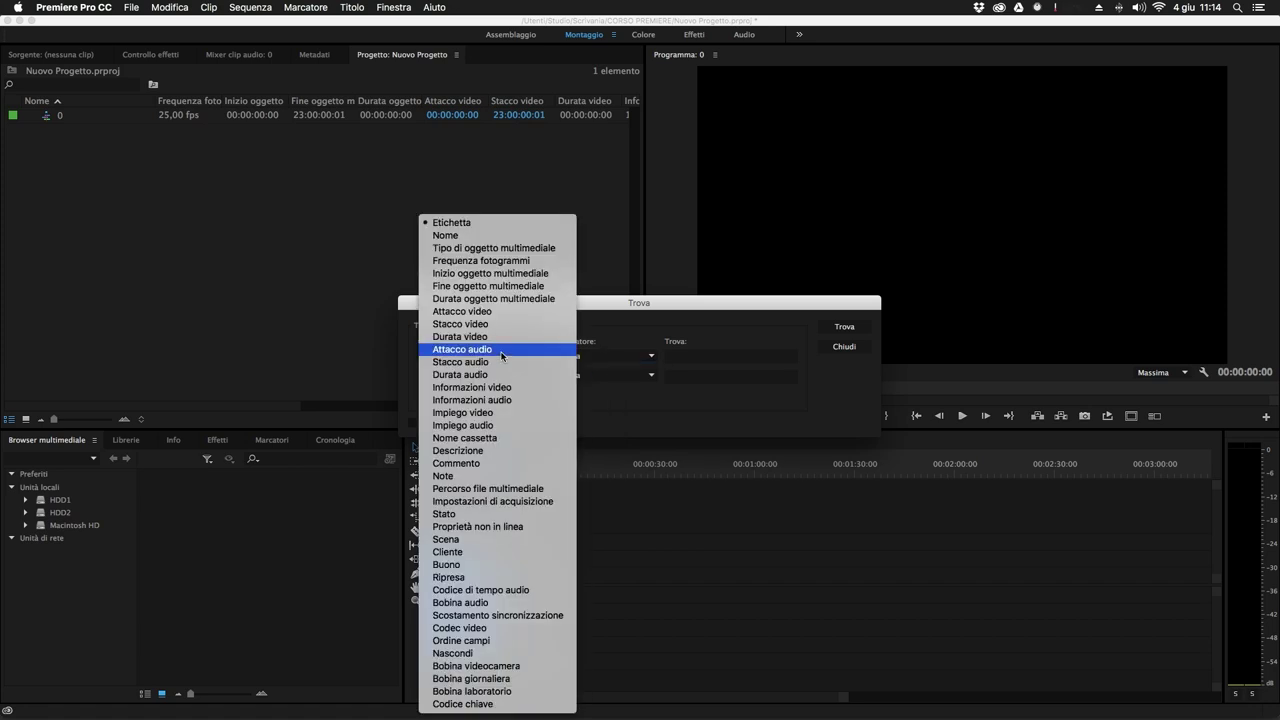
left_click(507, 238)
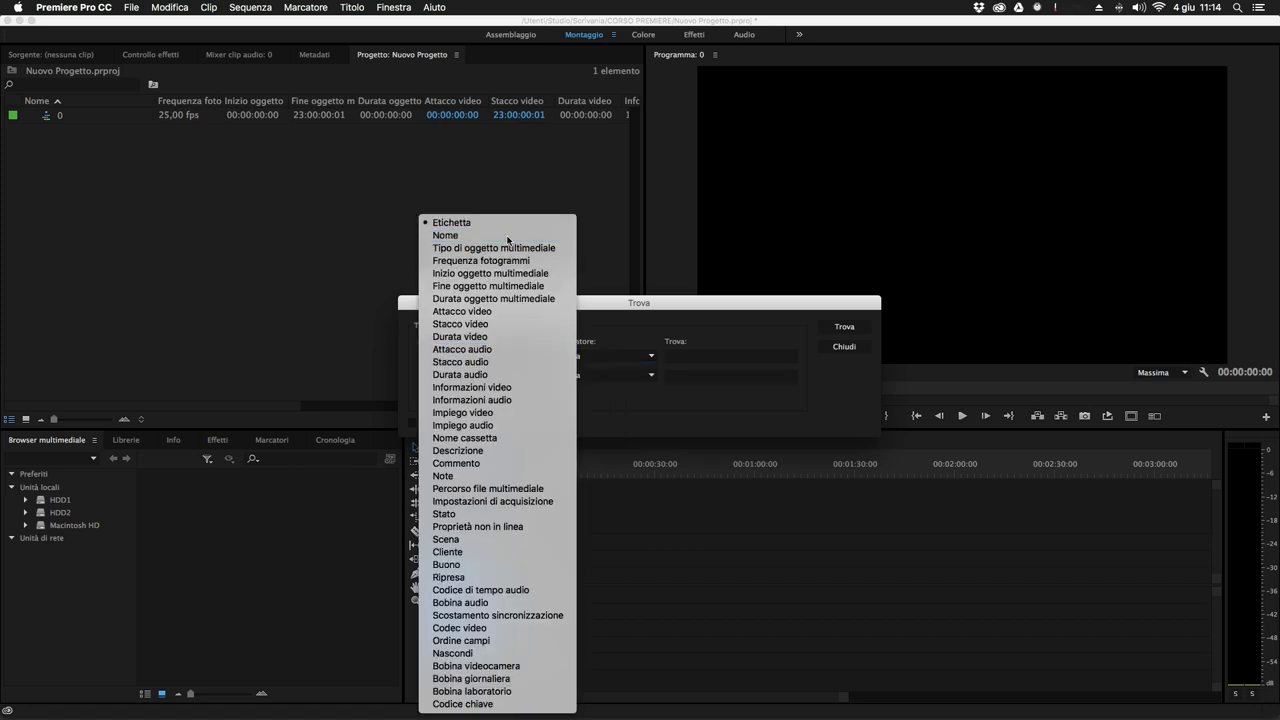
left_click(632, 357)
left_click(750, 357)
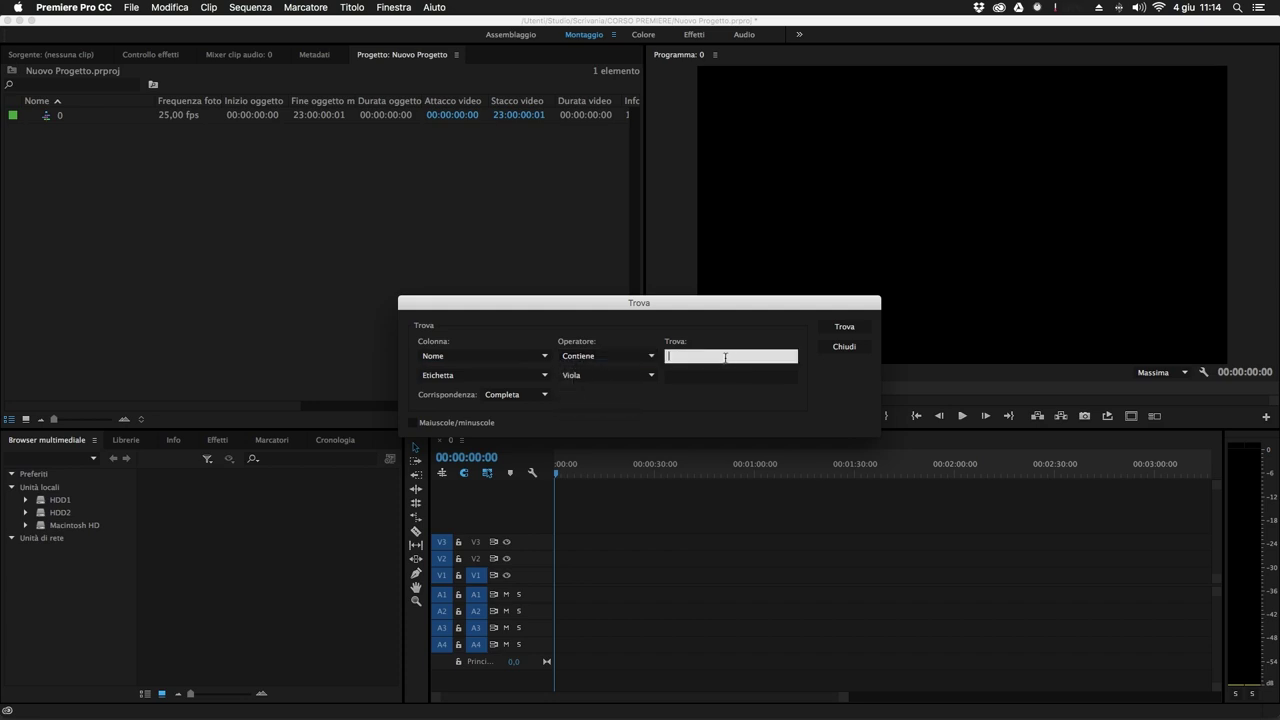
type("0")
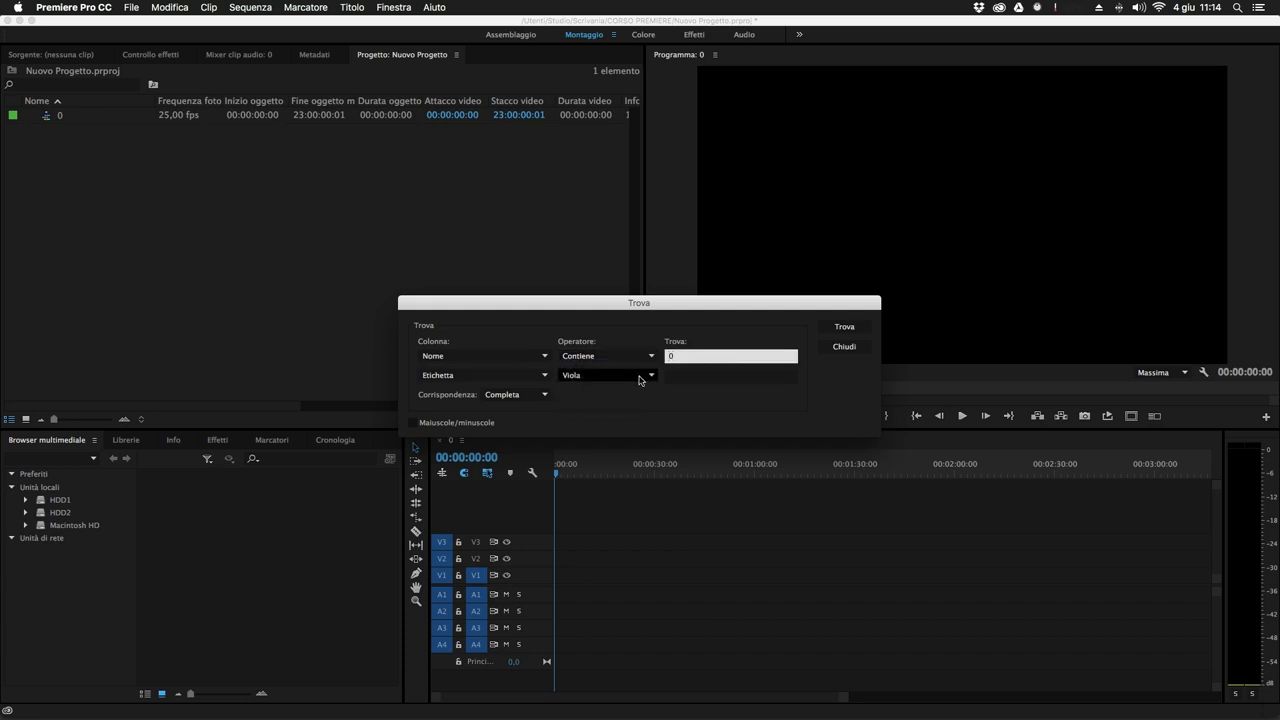
left_click(637, 355)
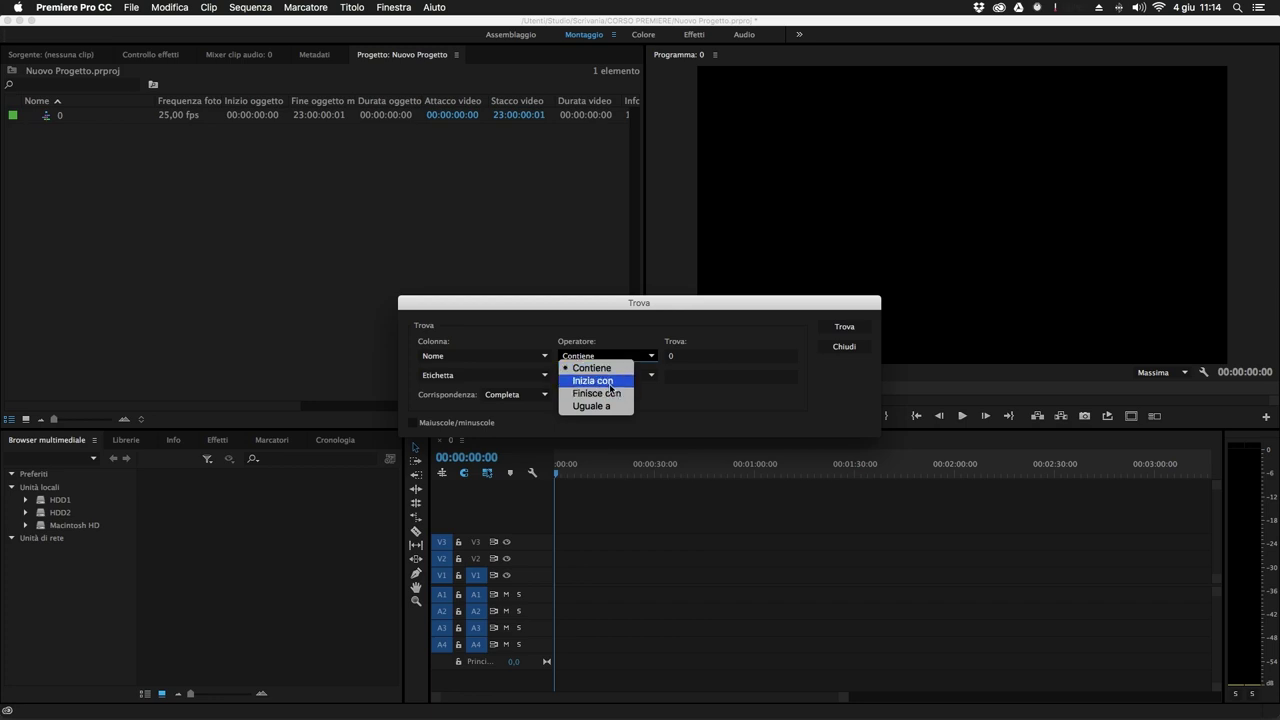
left_click(716, 412)
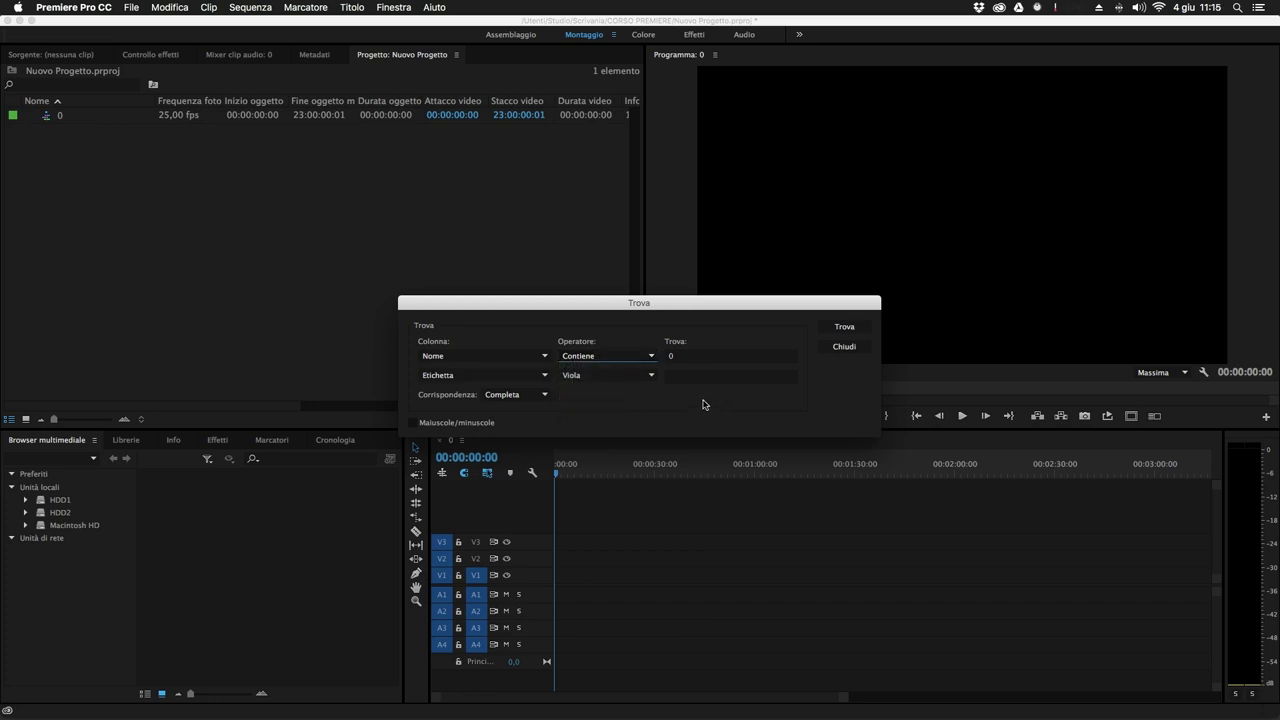
left_click(843, 347)
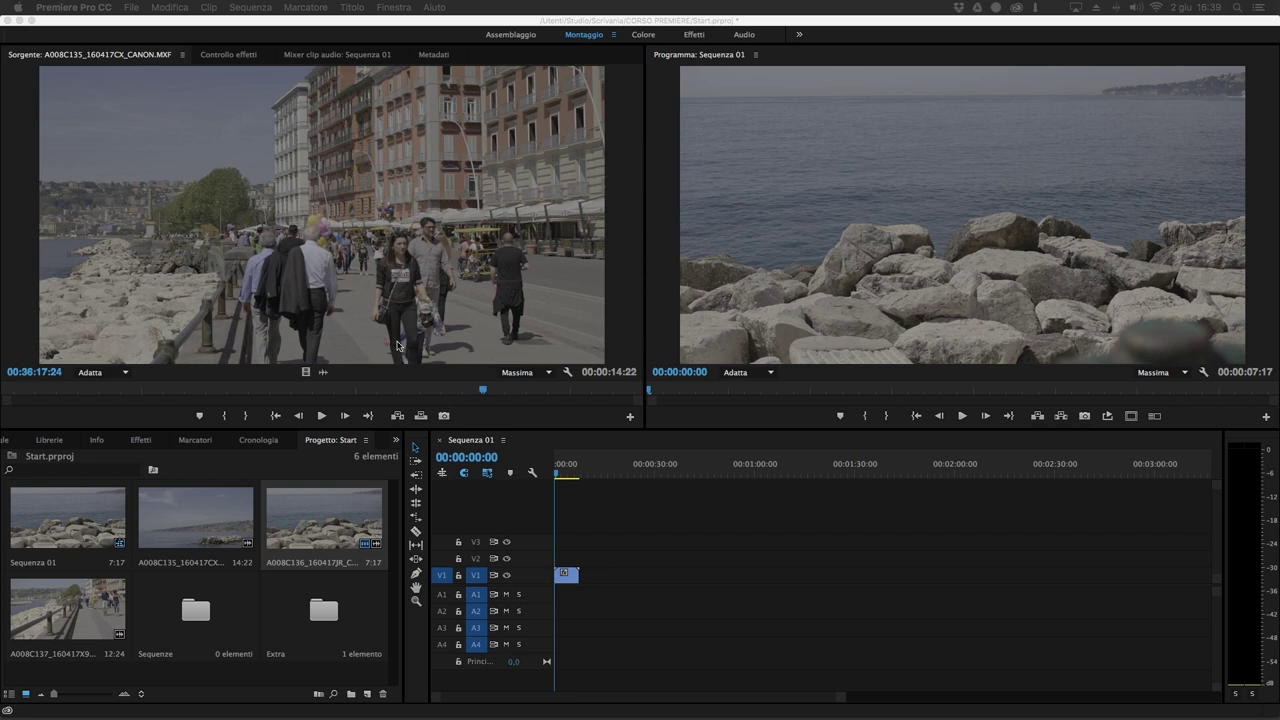
Add clip A008C135 to V1 after the first clip, then play and scrub Sequenza 01.
left_click(555, 476)
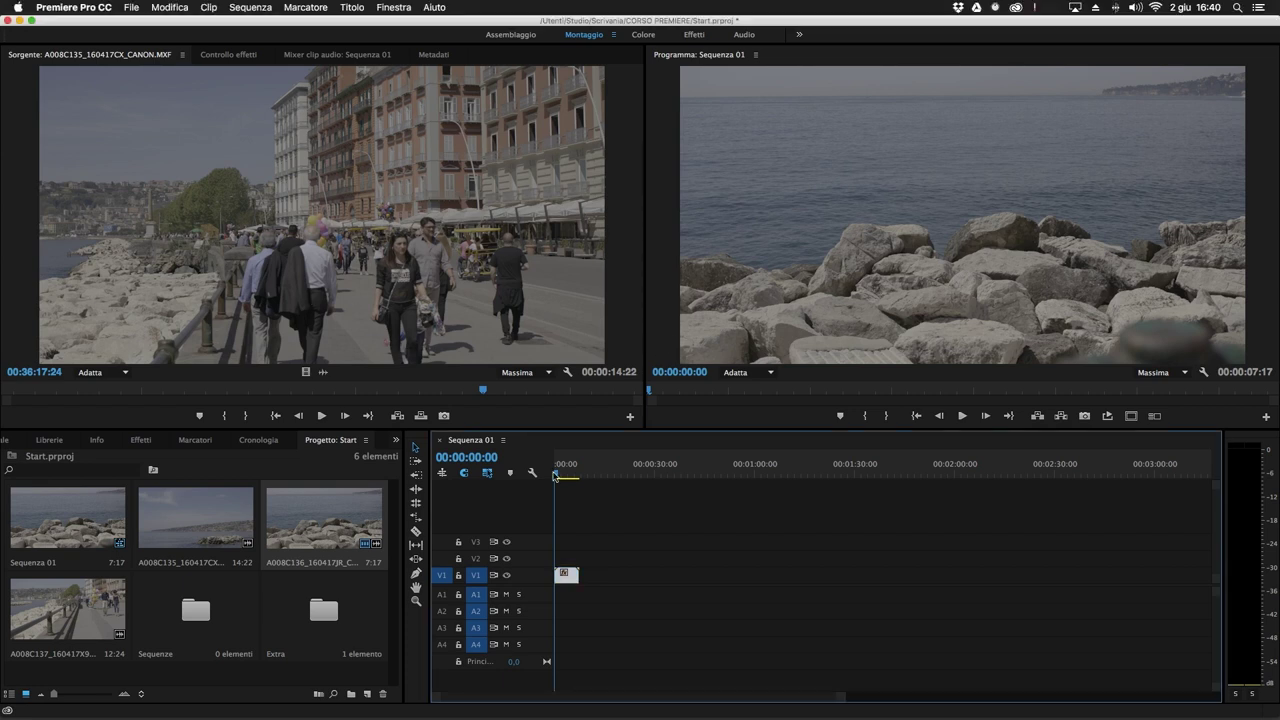
key("space")
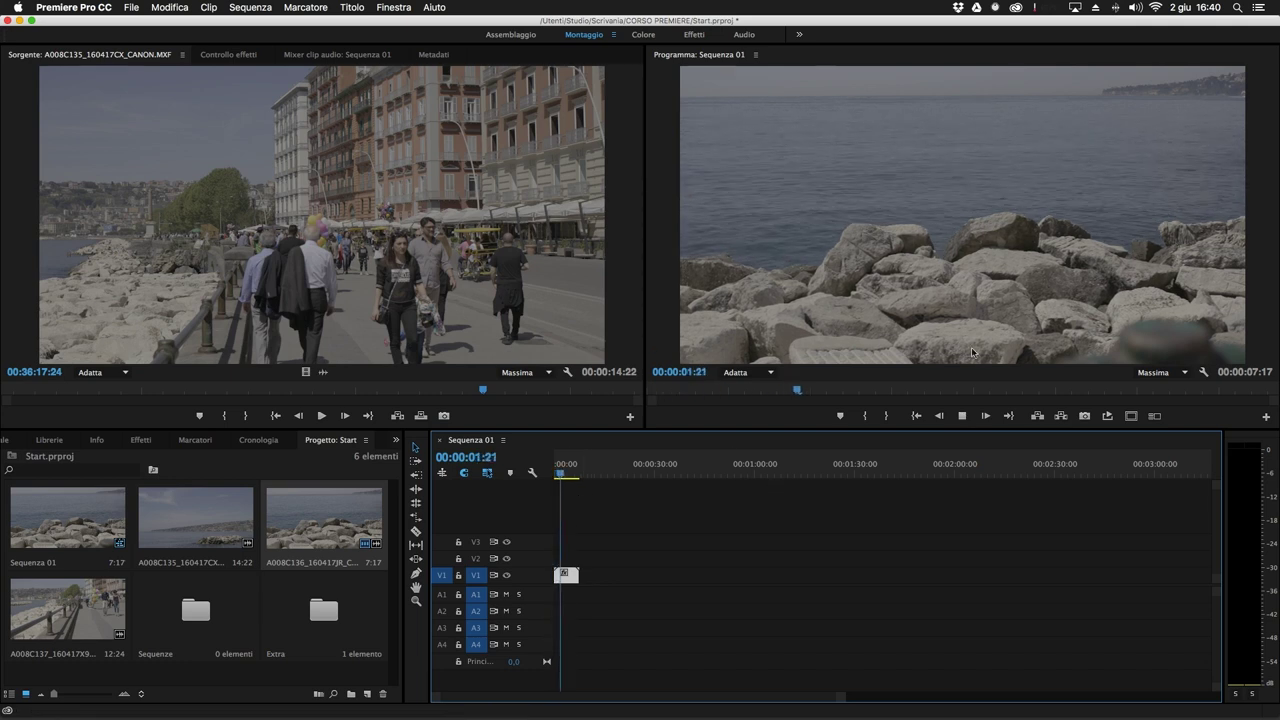
left_click_drag(180, 530, 588, 585)
key("space")
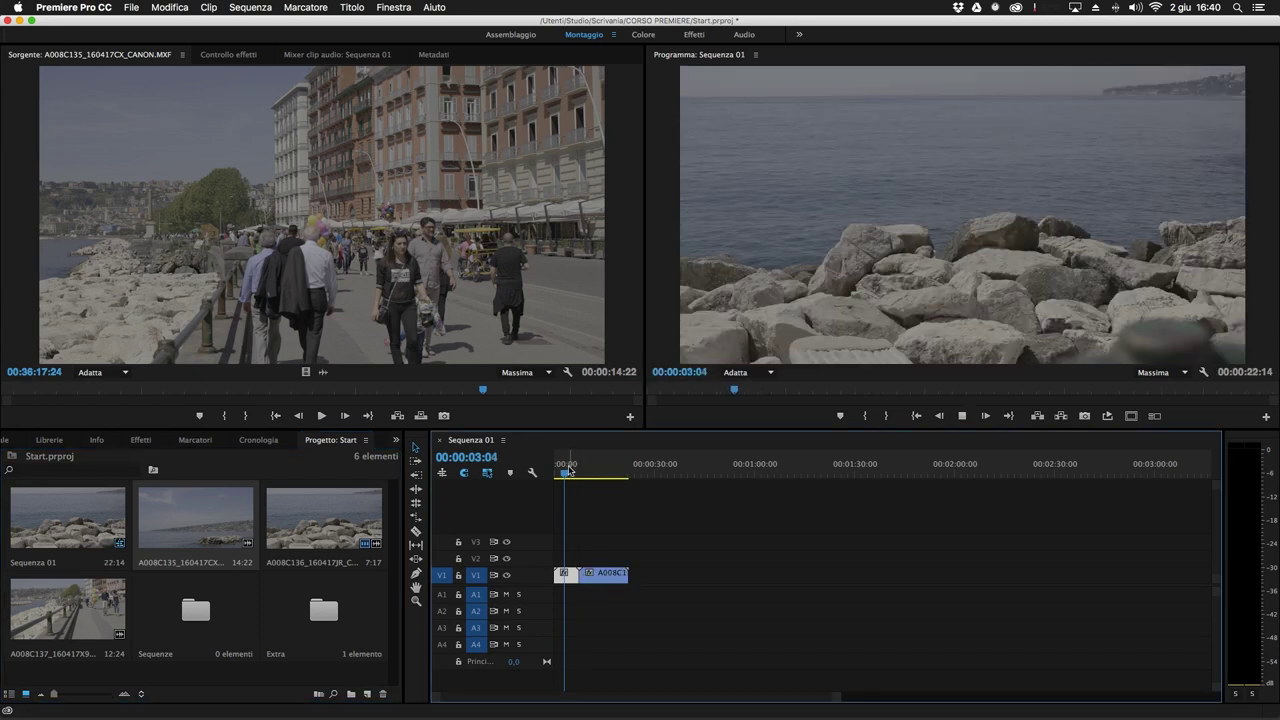
mouse_move(573, 476)
left_mouse_down()
mouse_move(597, 476)
mouse_move(570, 476)
mouse_move(584, 483)
left_mouse_up()
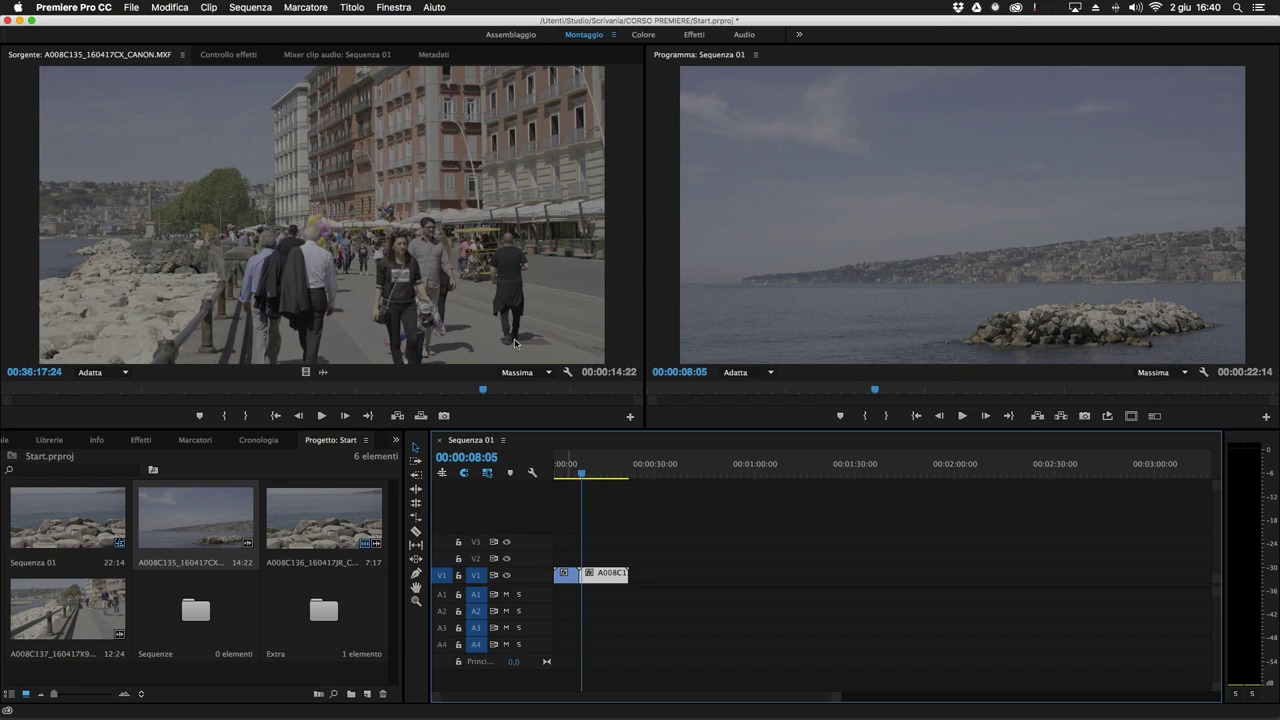
left_click_drag(482, 392, 184, 388)
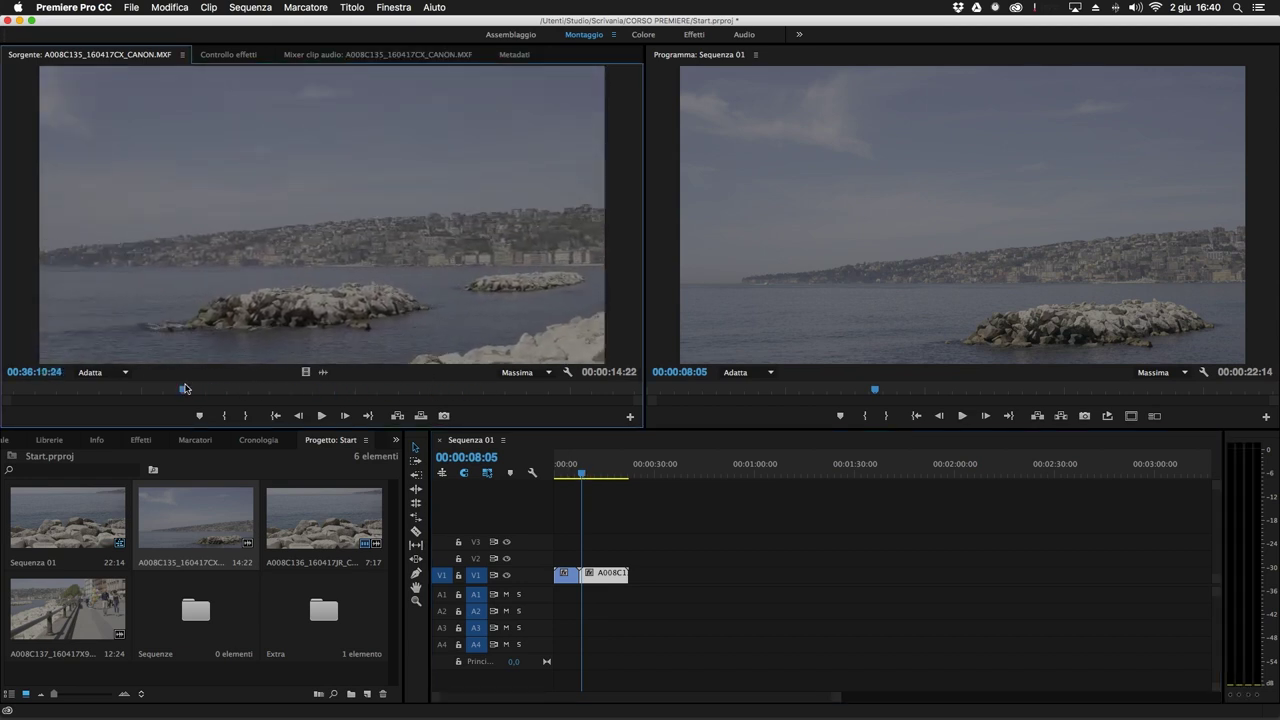
Load clip A008C137 in the Source monitor and mark In and Out points.
left_click(78, 612)
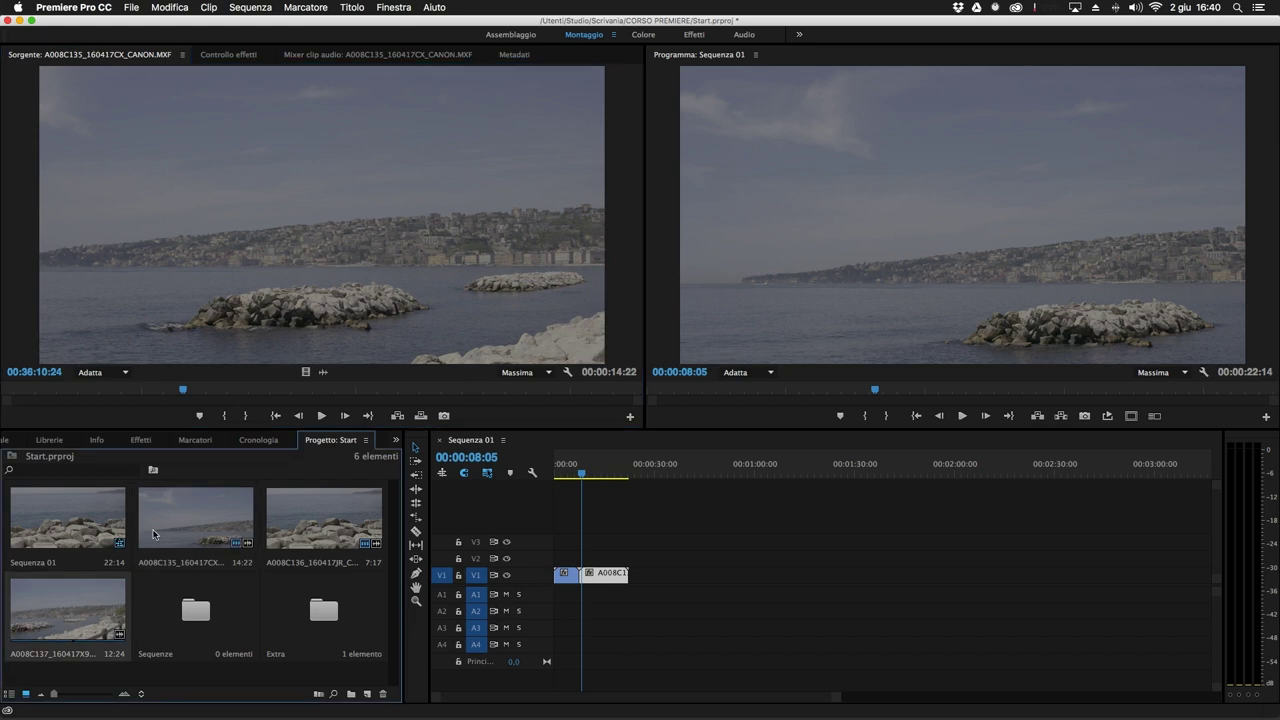
double_click(54, 612)
mouse_move(350, 389)
left_mouse_down()
mouse_move(80, 397)
mouse_move(349, 390)
mouse_move(202, 402)
mouse_move(341, 405)
left_mouse_up()
key("i")
key("o")
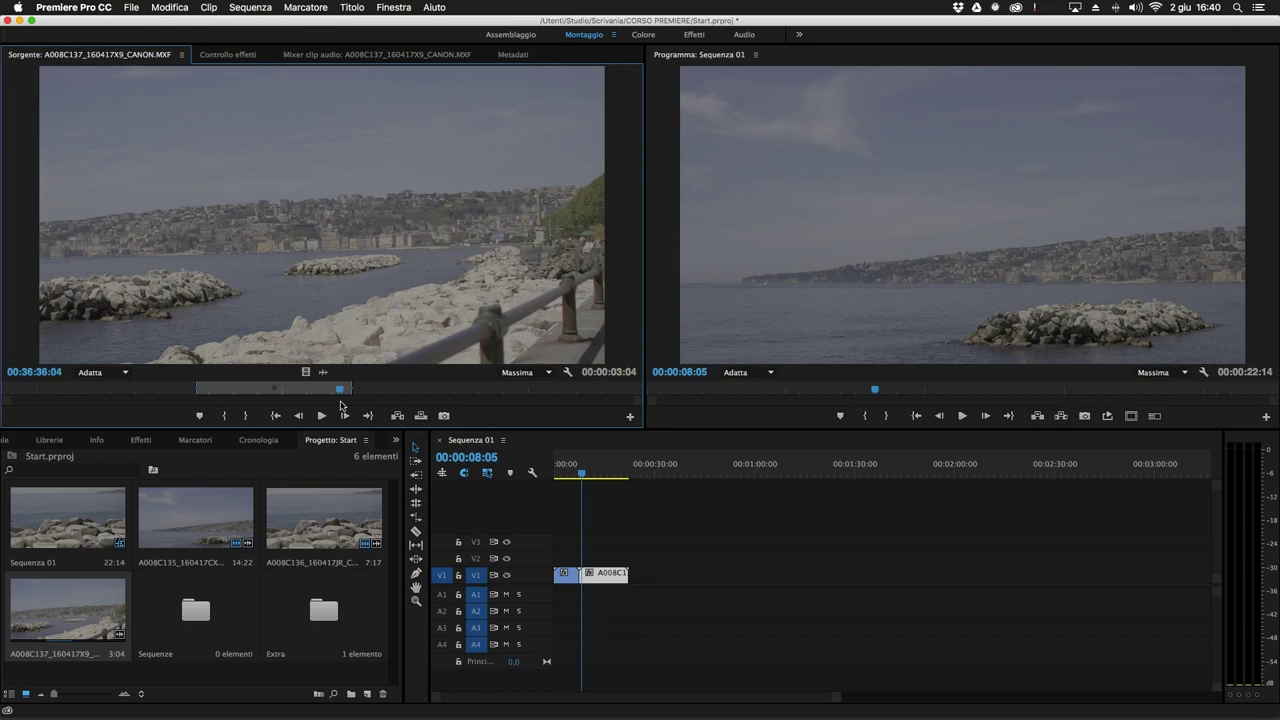
Add the 3:04 marked section to the end of Sequenza 01.
key("End")
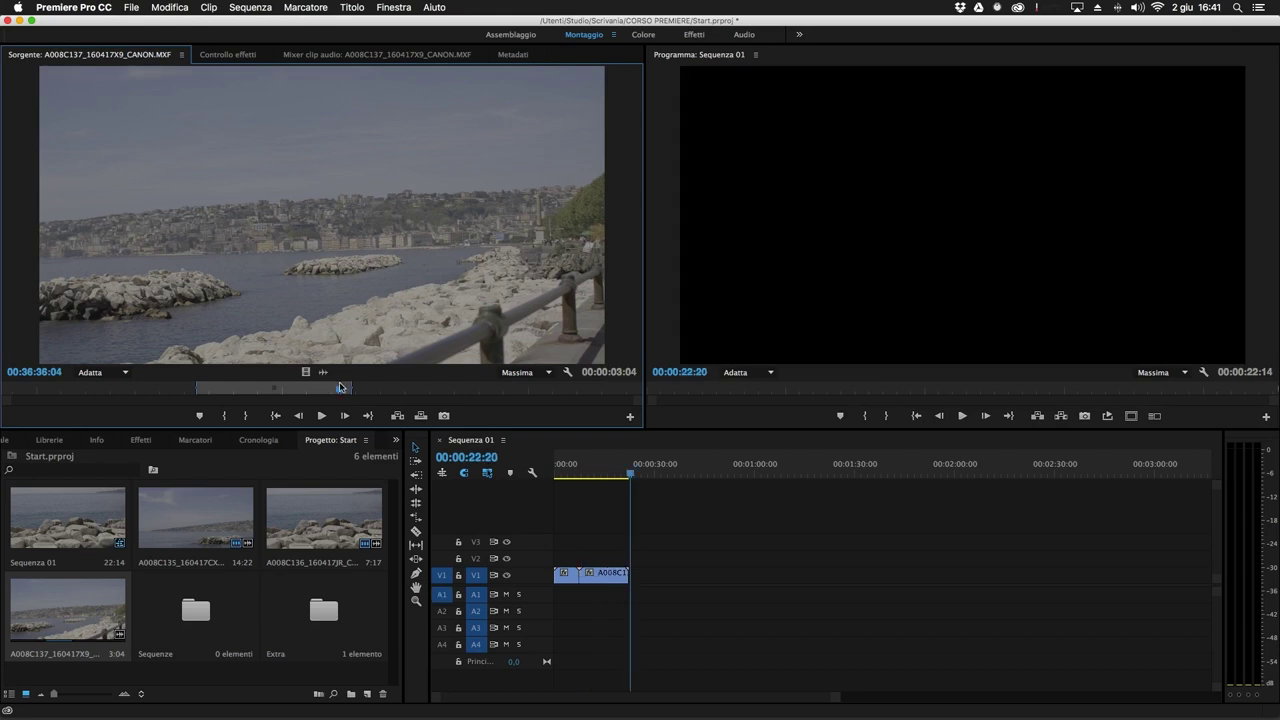
mouse_move(341, 391)
left_mouse_down()
mouse_move(240, 393)
mouse_move(324, 400)
left_mouse_up()
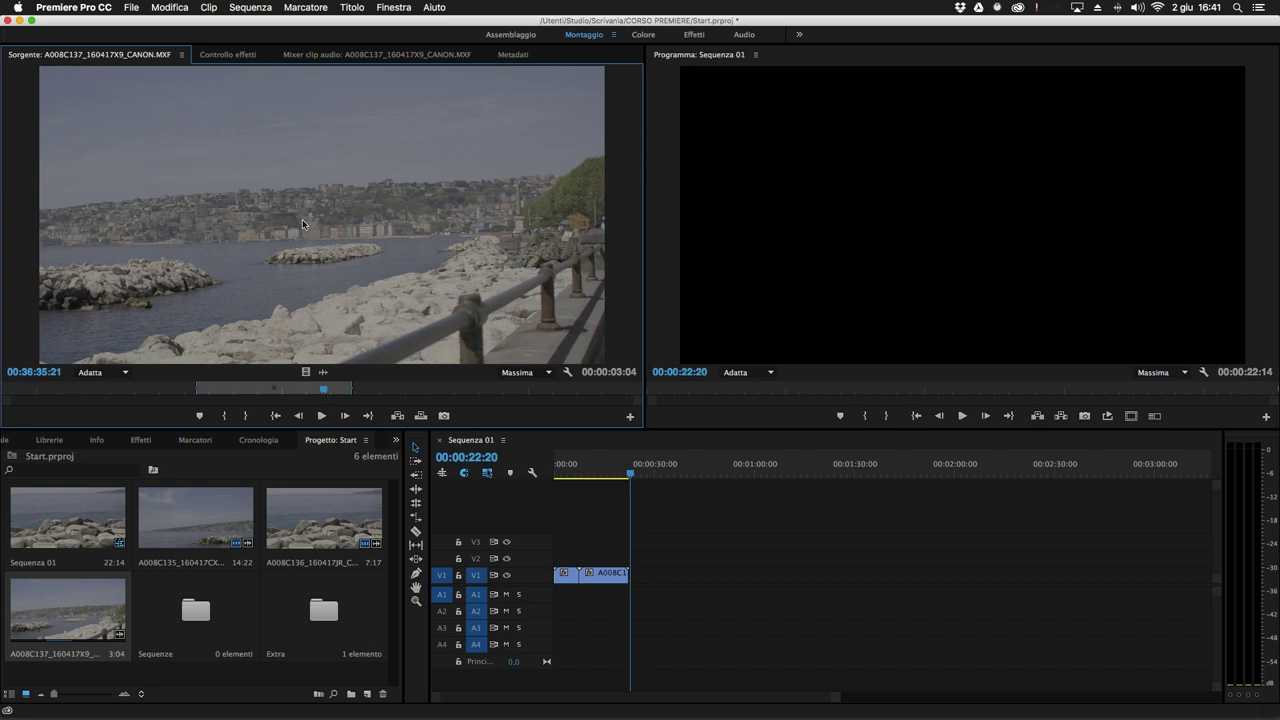
left_click_drag(592, 428, 646, 575)
left_click(645, 465)
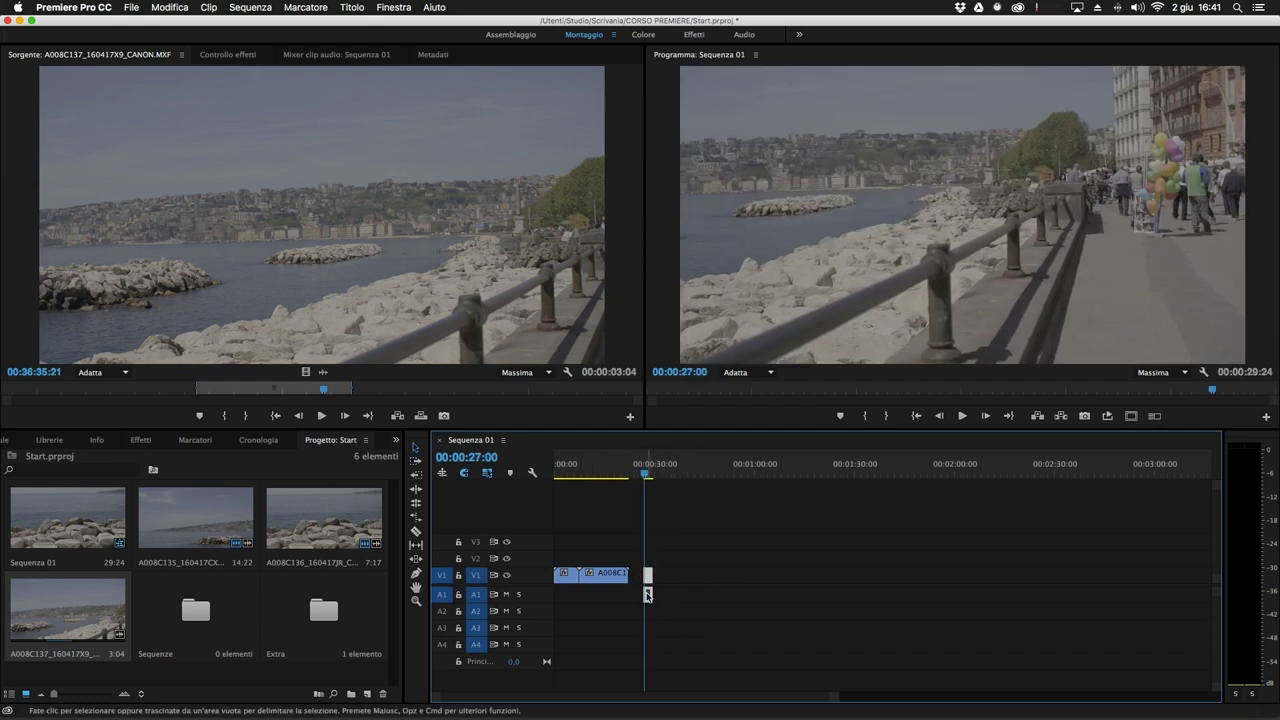
Place only the source clip's video on V1 at the playhead.
key("space")
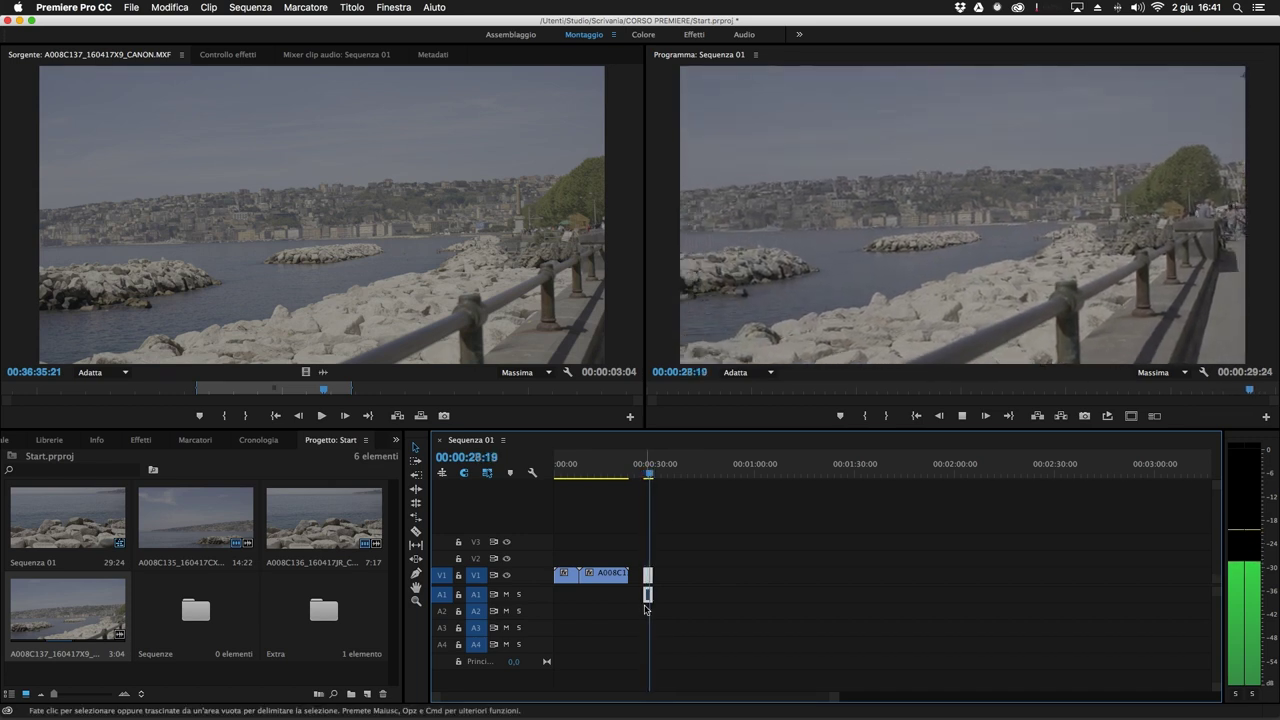
key("space")
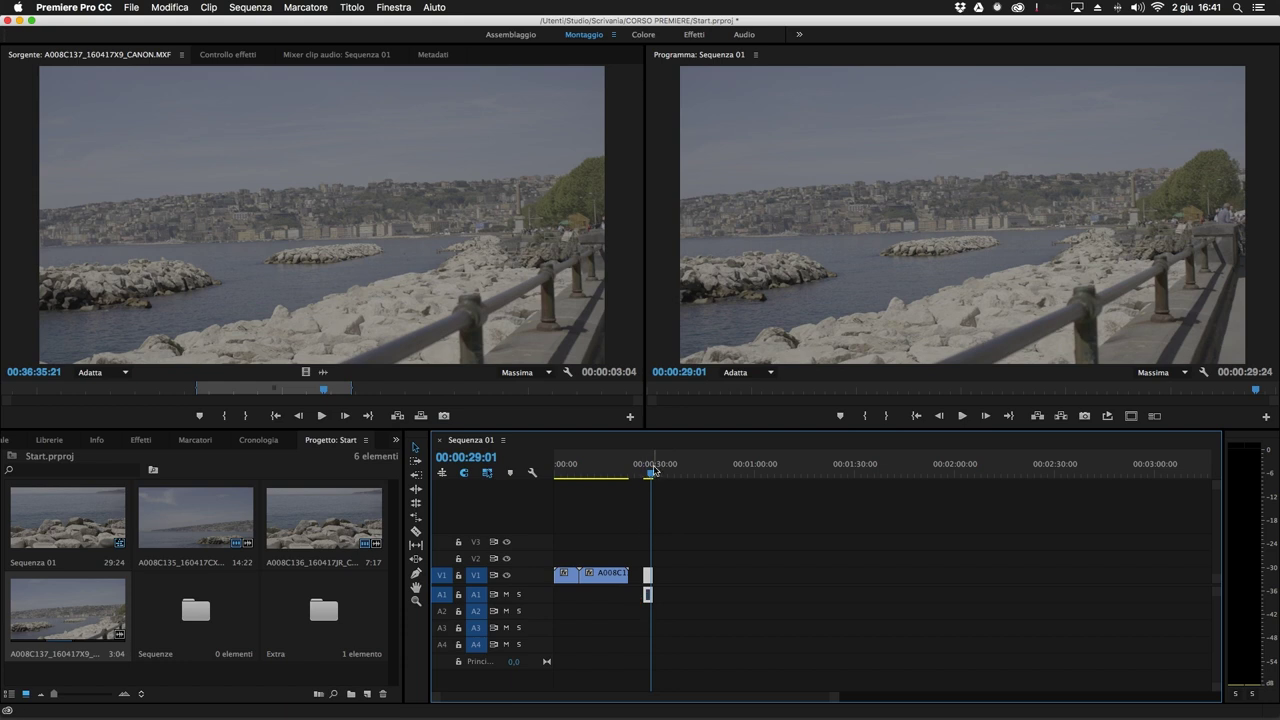
left_click_drag(652, 470, 662, 472)
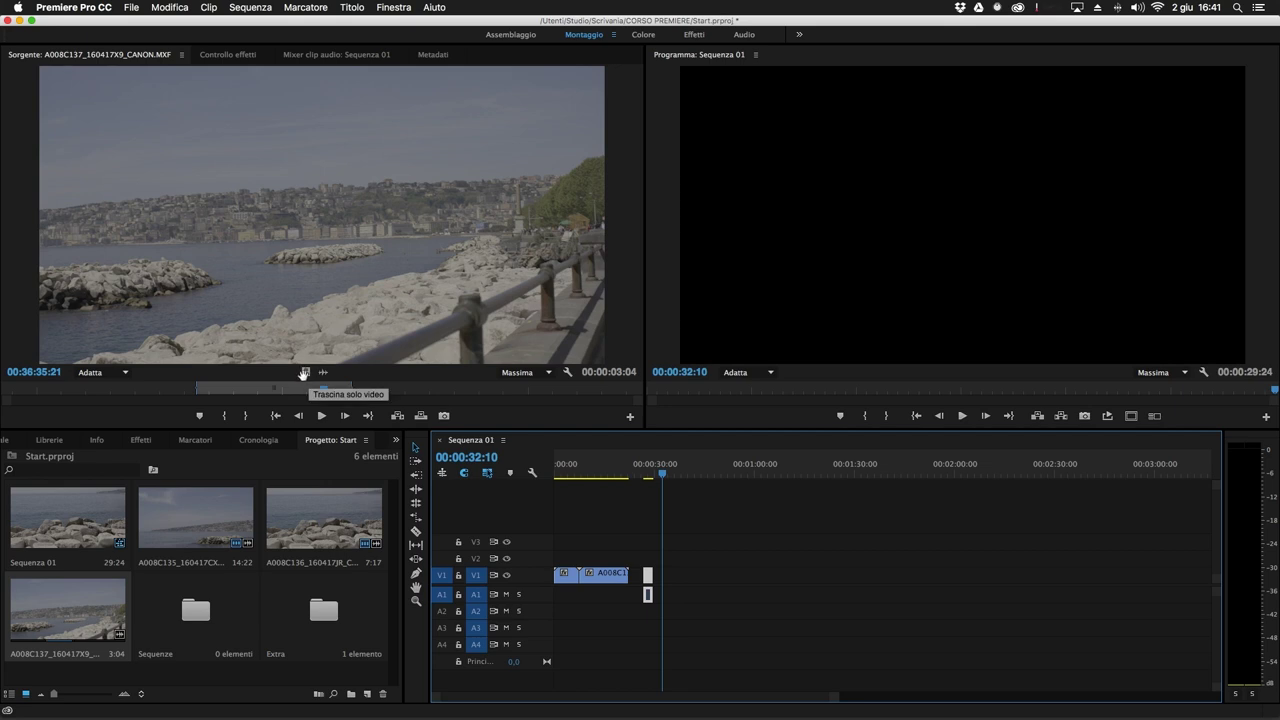
left_click_drag(306, 372, 665, 481)
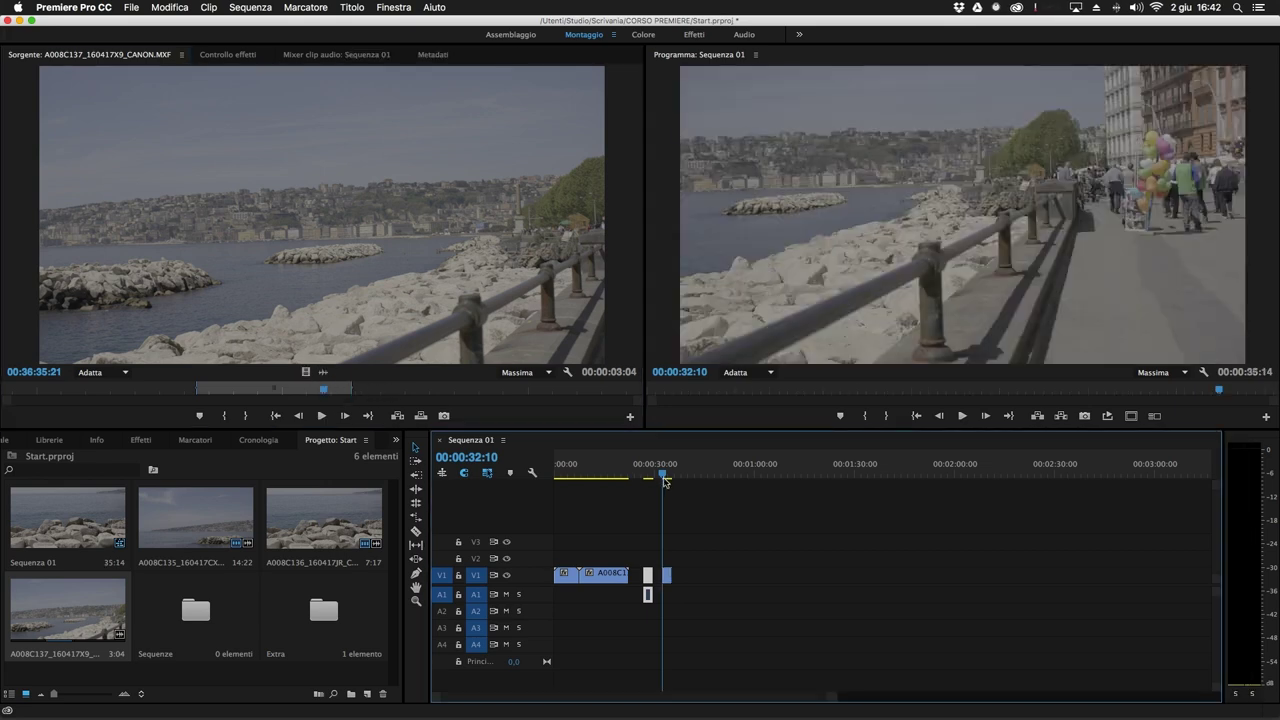
key("super+z")
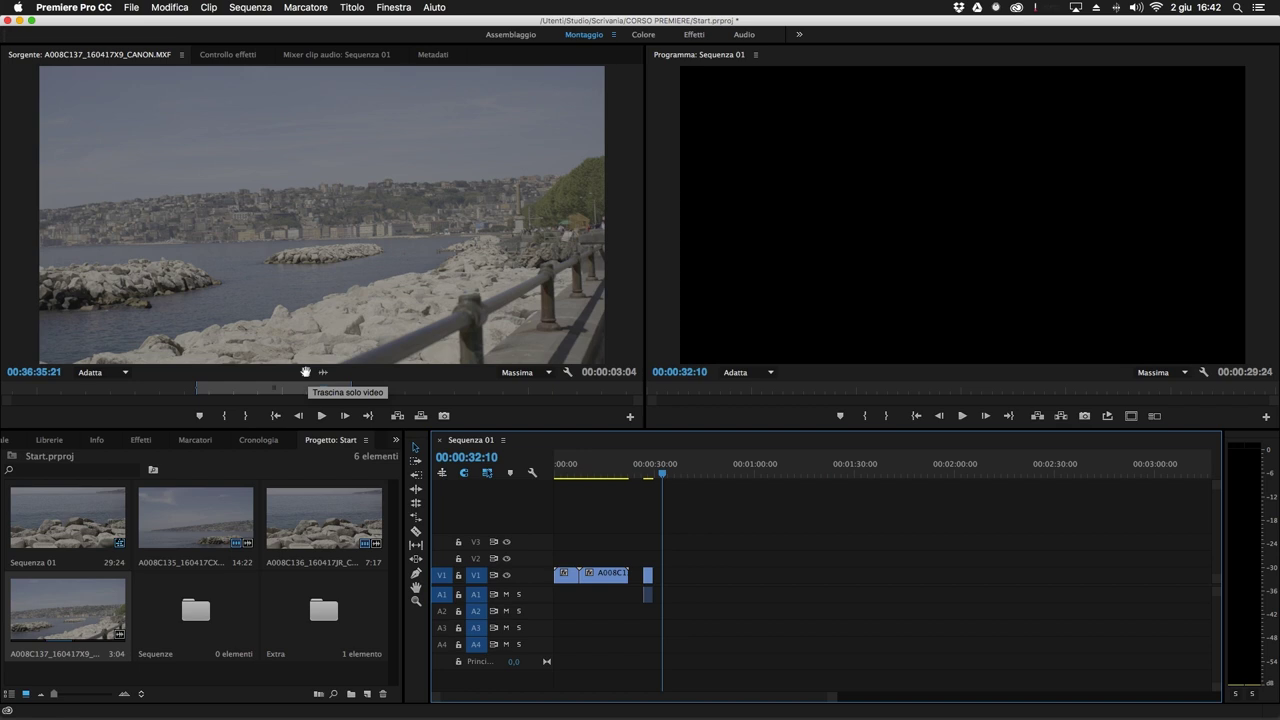
left_click(306, 372)
left_click_drag(378, 383, 670, 576)
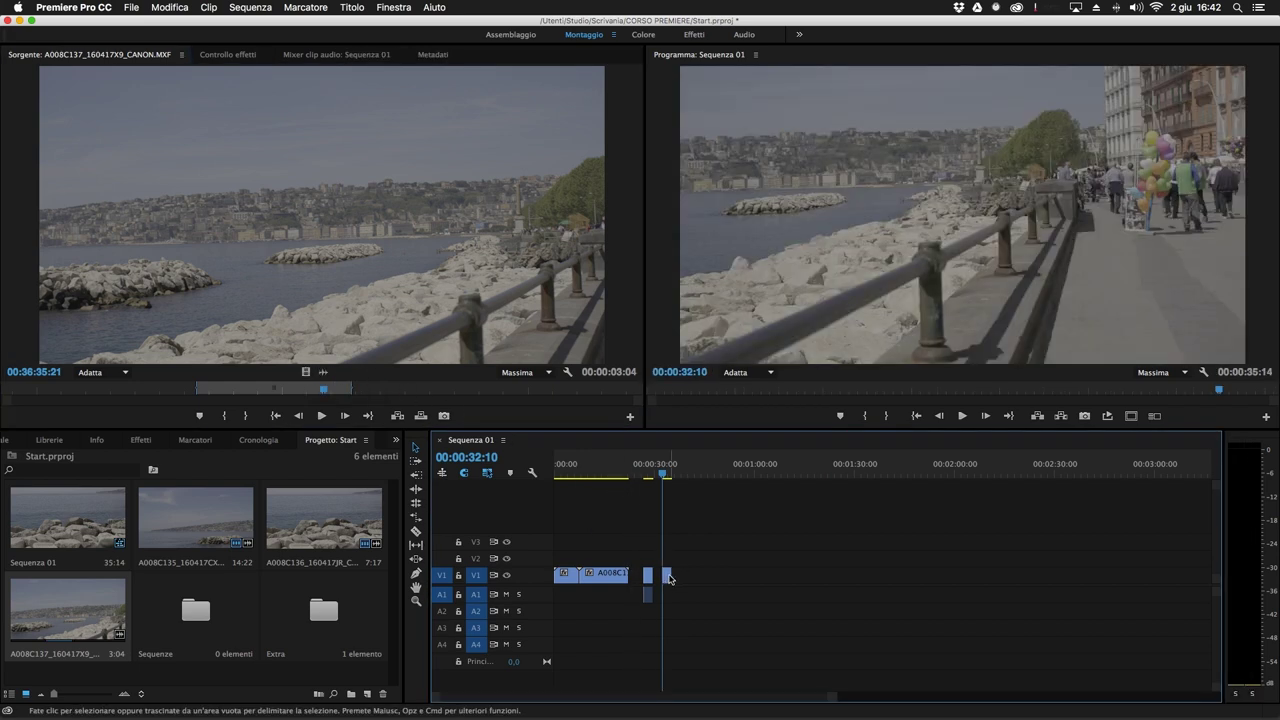
Add only the source clip's audio onto track A1, extending the sequence to 38:18.
left_click_drag(657, 469, 660, 473)
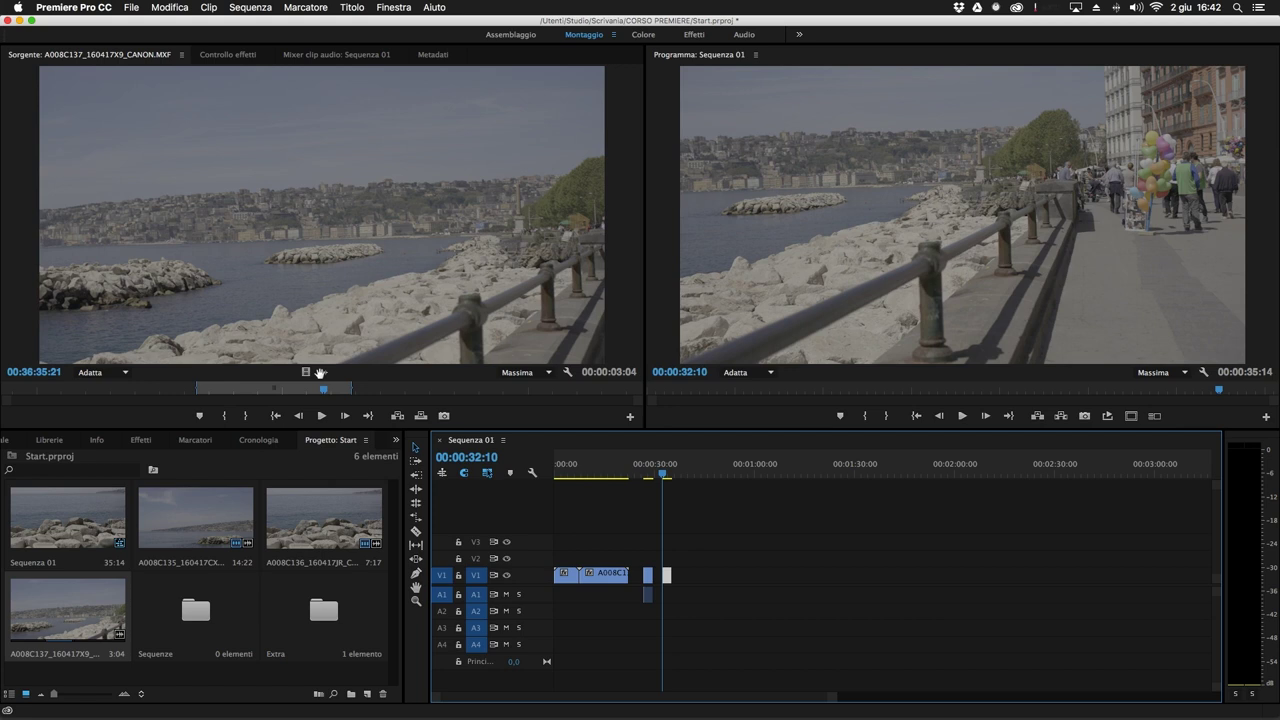
left_click_drag(323, 372, 402, 391)
left_click_drag(597, 480, 682, 598)
left_click(126, 374)
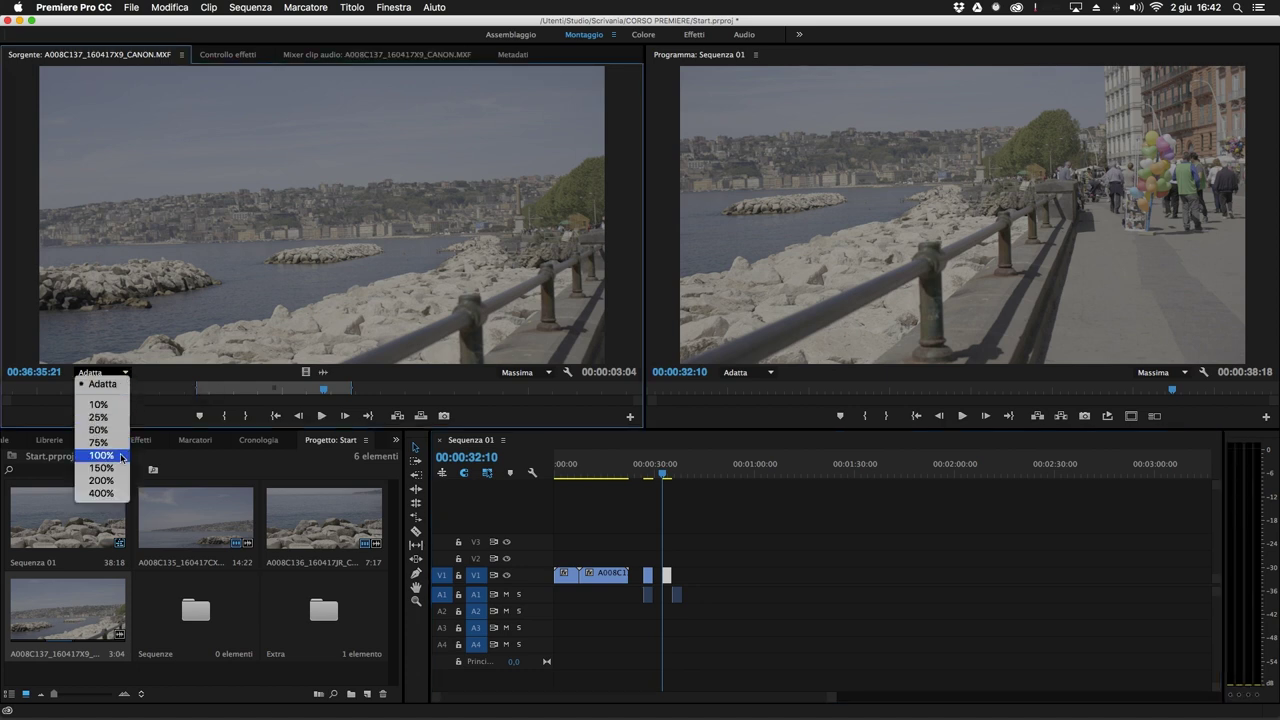
left_click(121, 407)
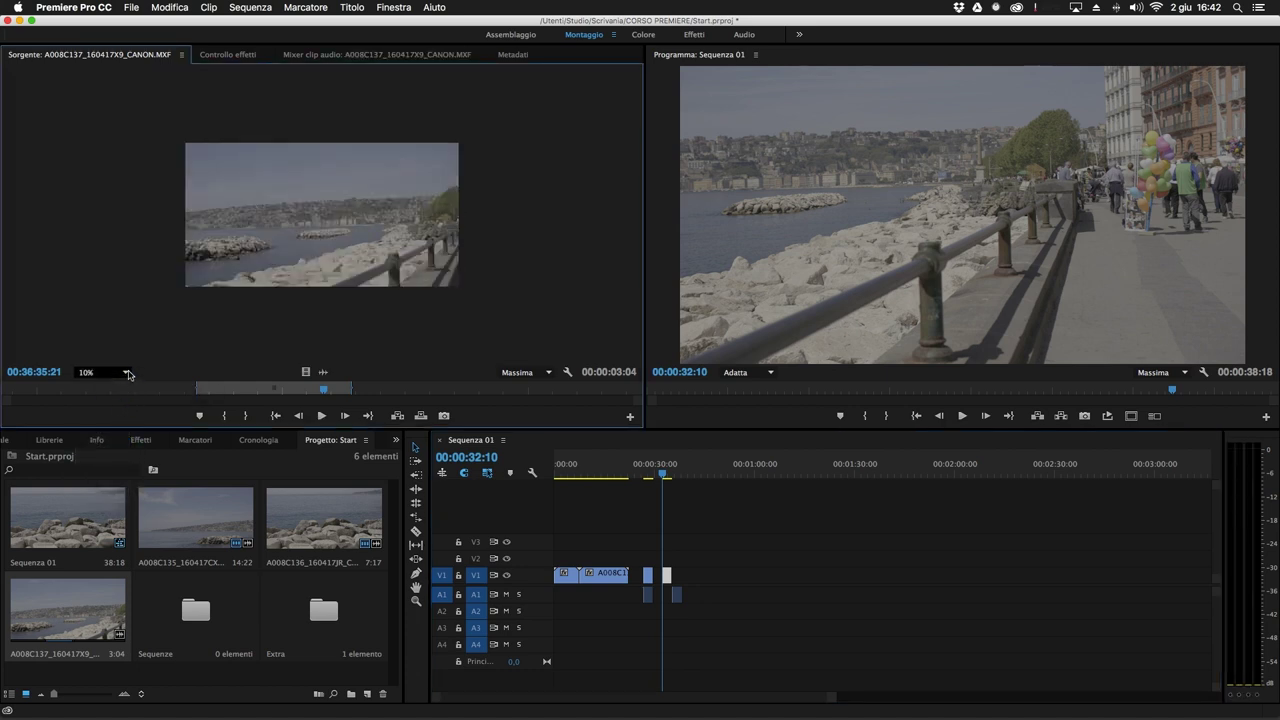
left_click(126, 374)
left_click(114, 418)
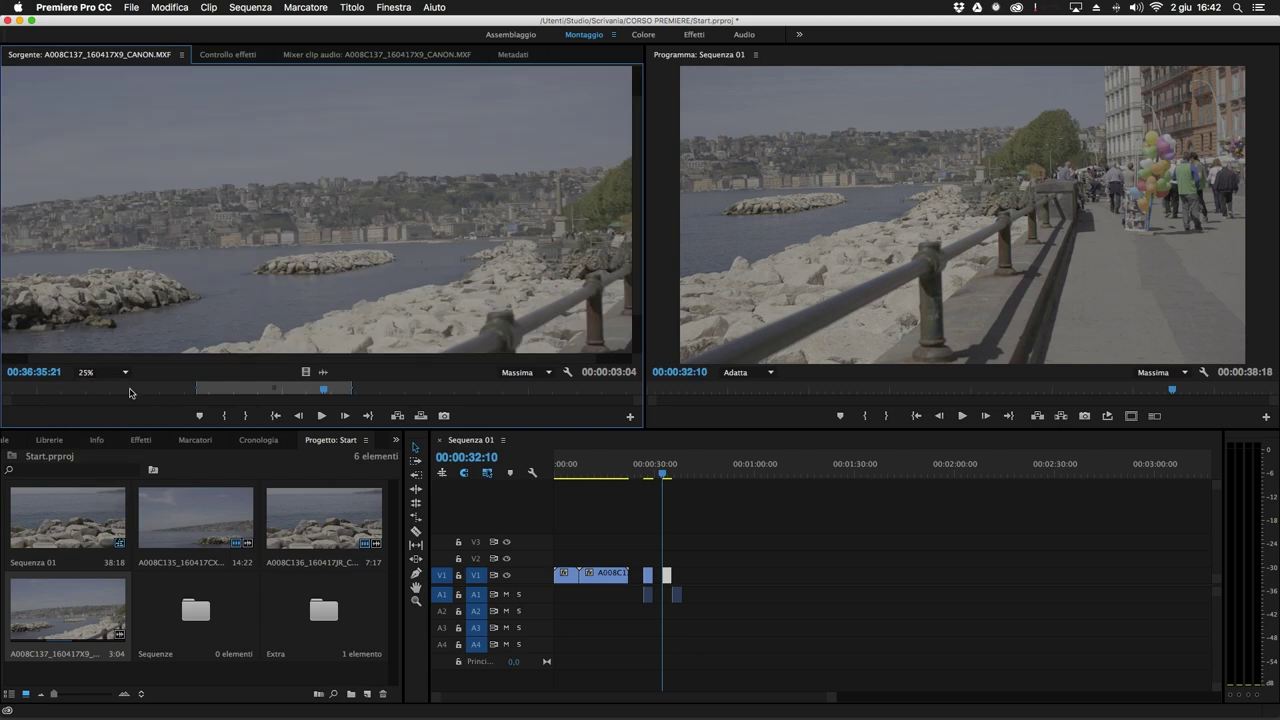
left_click(125, 372)
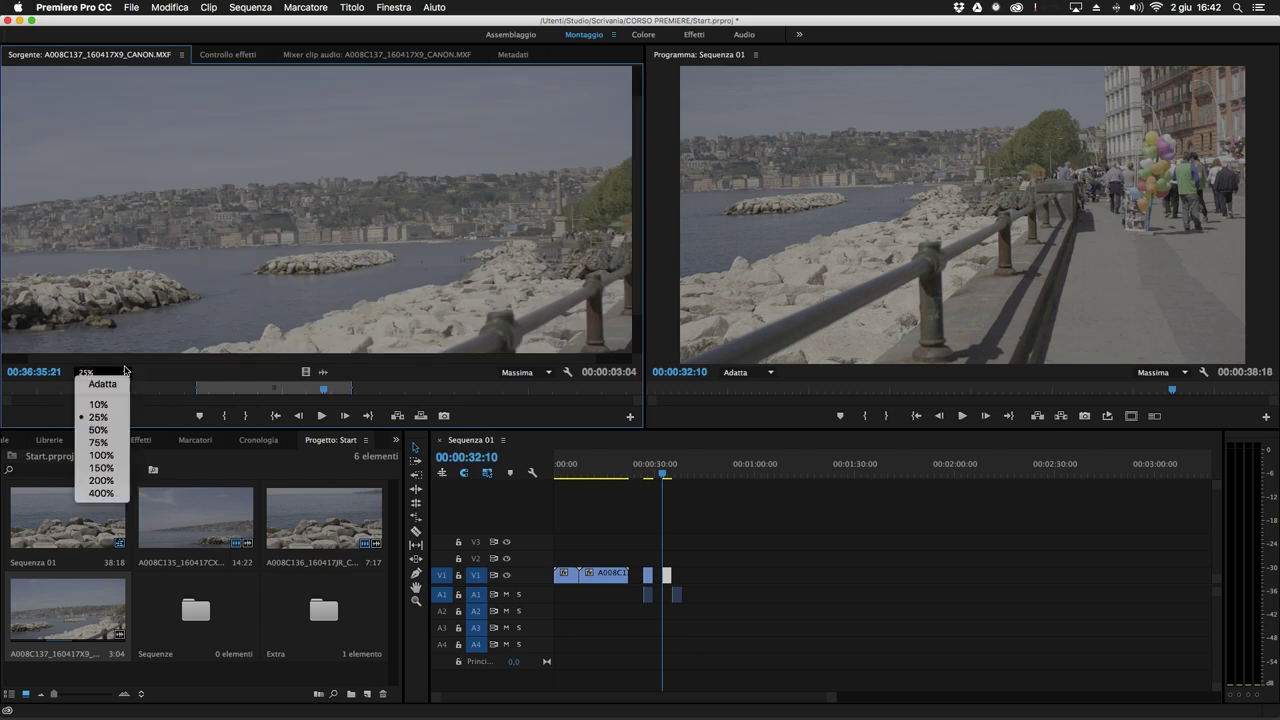
left_click(101, 455)
left_click_drag(638, 196, 632, 246)
left_click_drag(329, 360, 479, 381)
left_click_drag(636, 300, 632, 250)
left_click(105, 372)
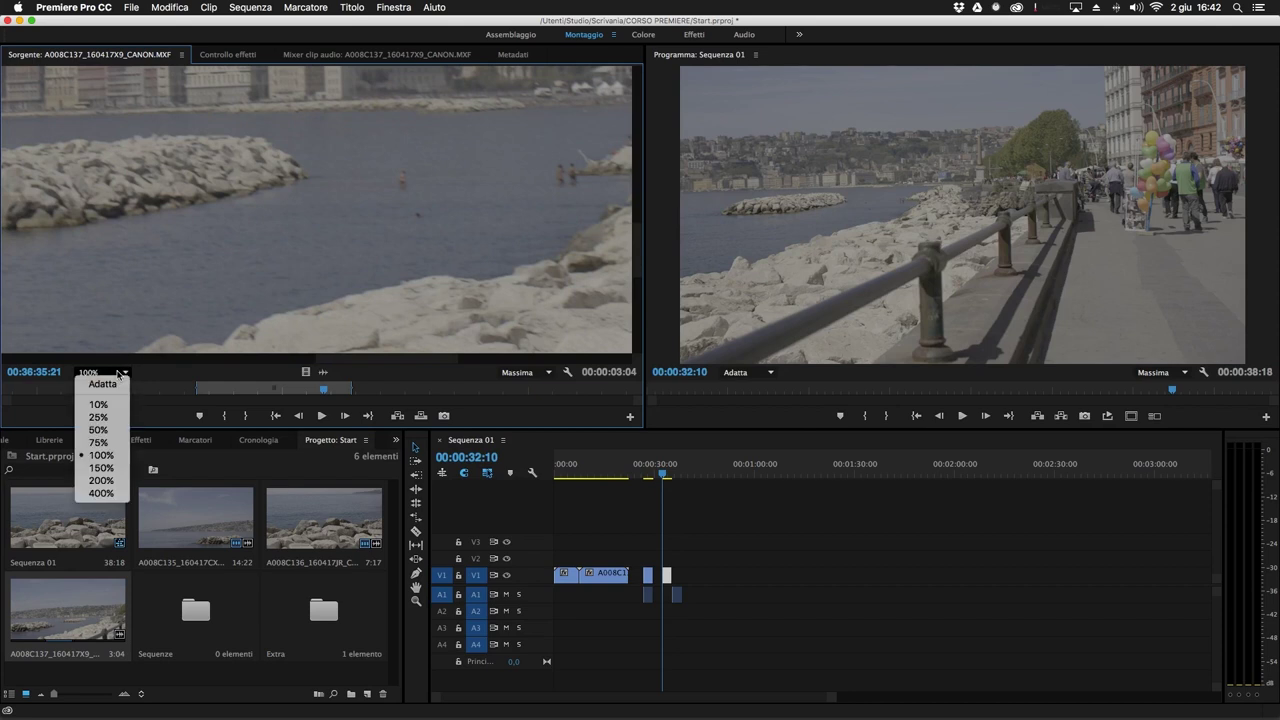
left_click(115, 385)
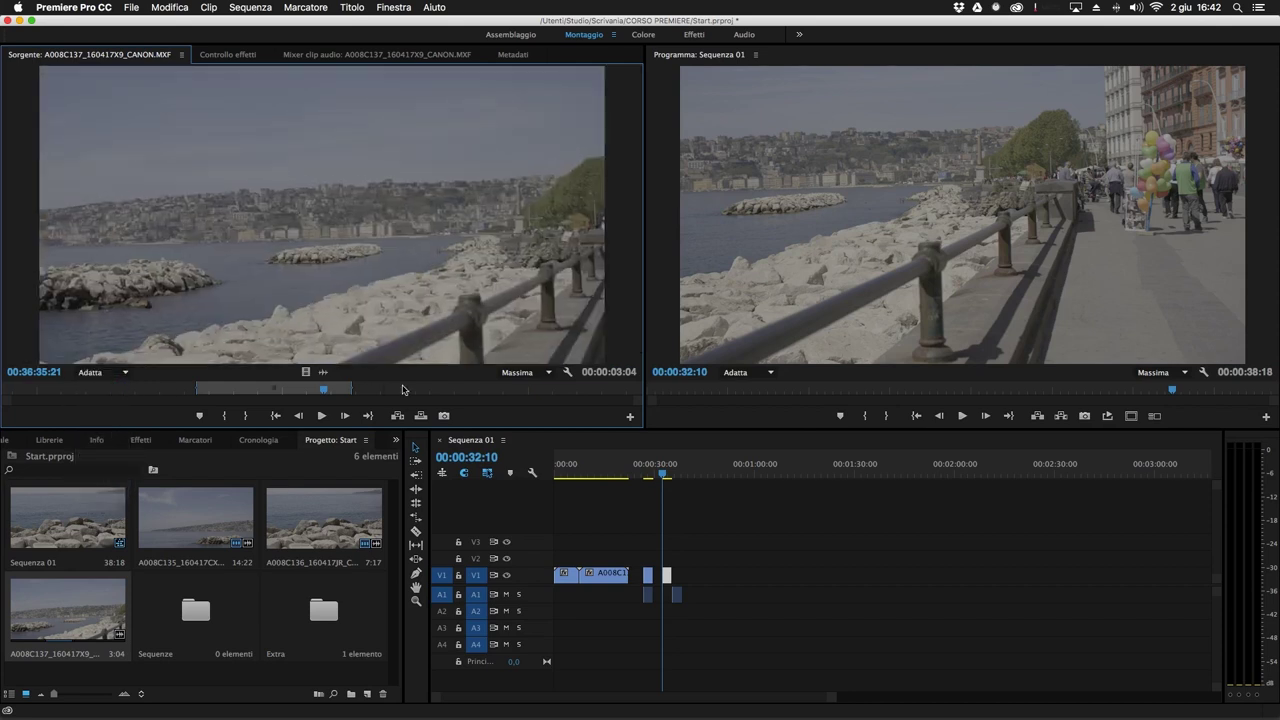
mouse_move(41, 379)
left_mouse_down()
mouse_move(4, 379)
mouse_move(53, 379)
left_mouse_up()
key("l")
key("l")
key("l")
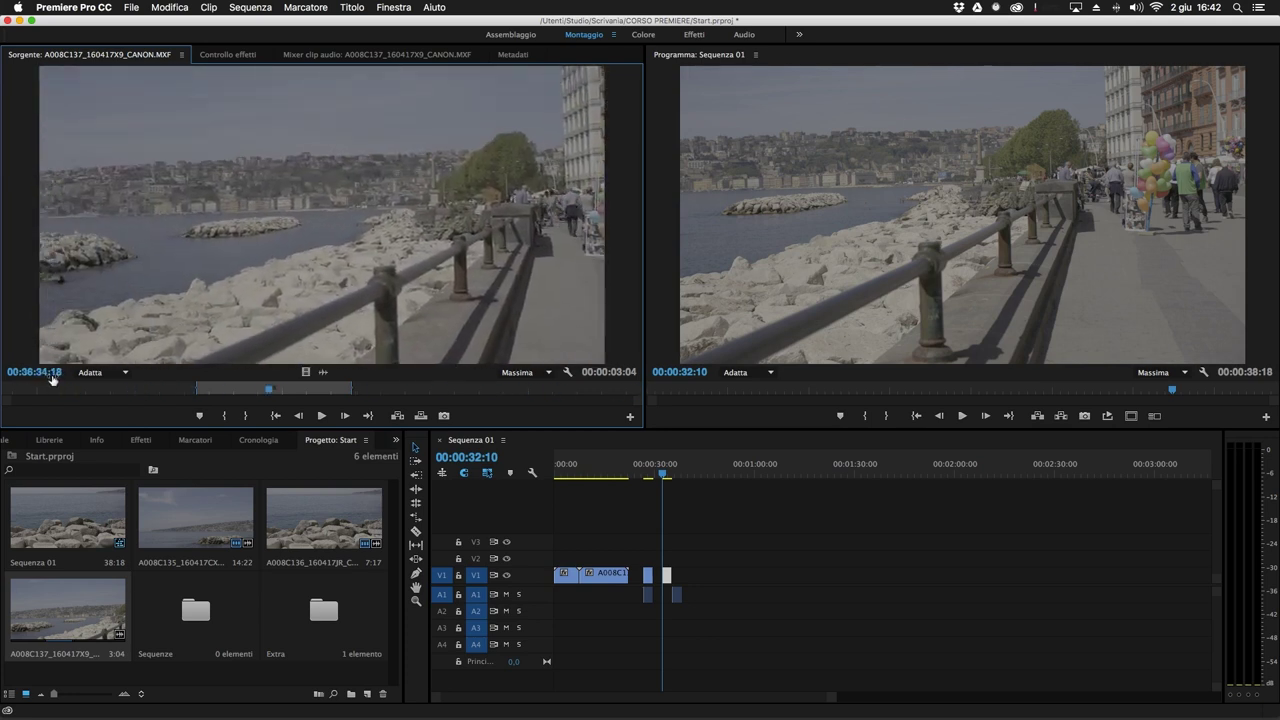
Keep full Source playback resolution and test-play the clip.
left_click(532, 374)
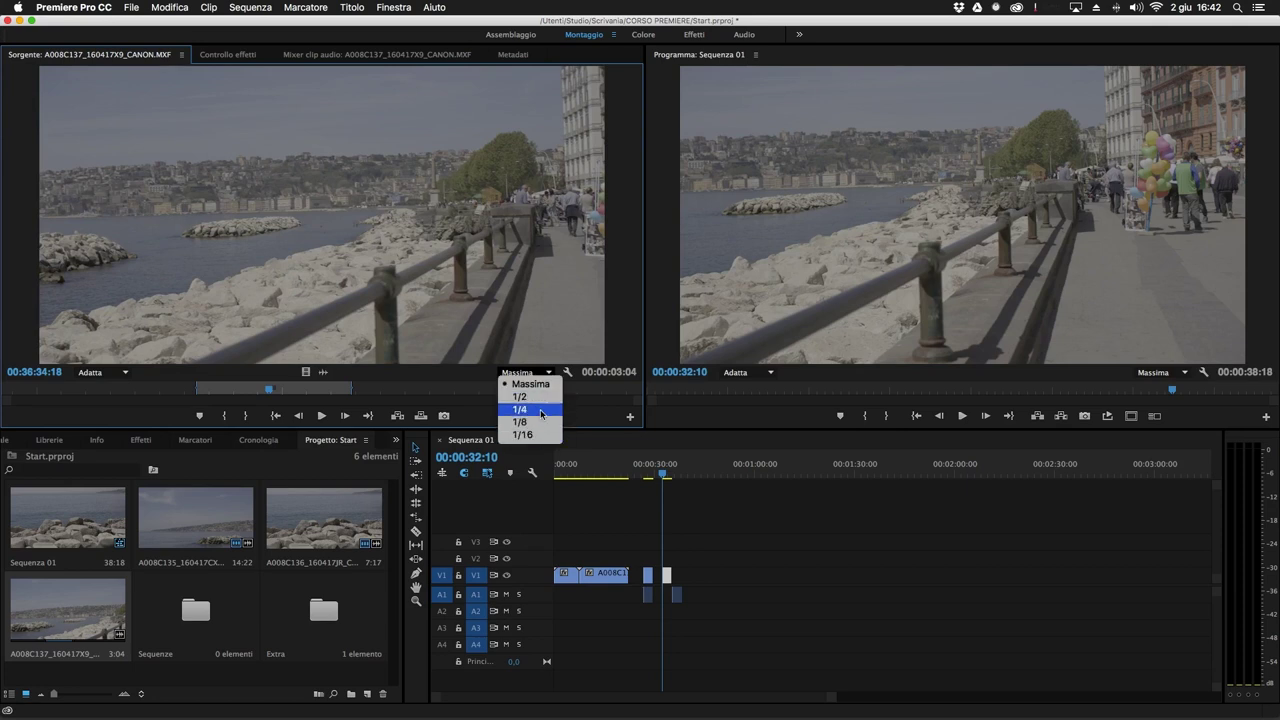
left_click(544, 384)
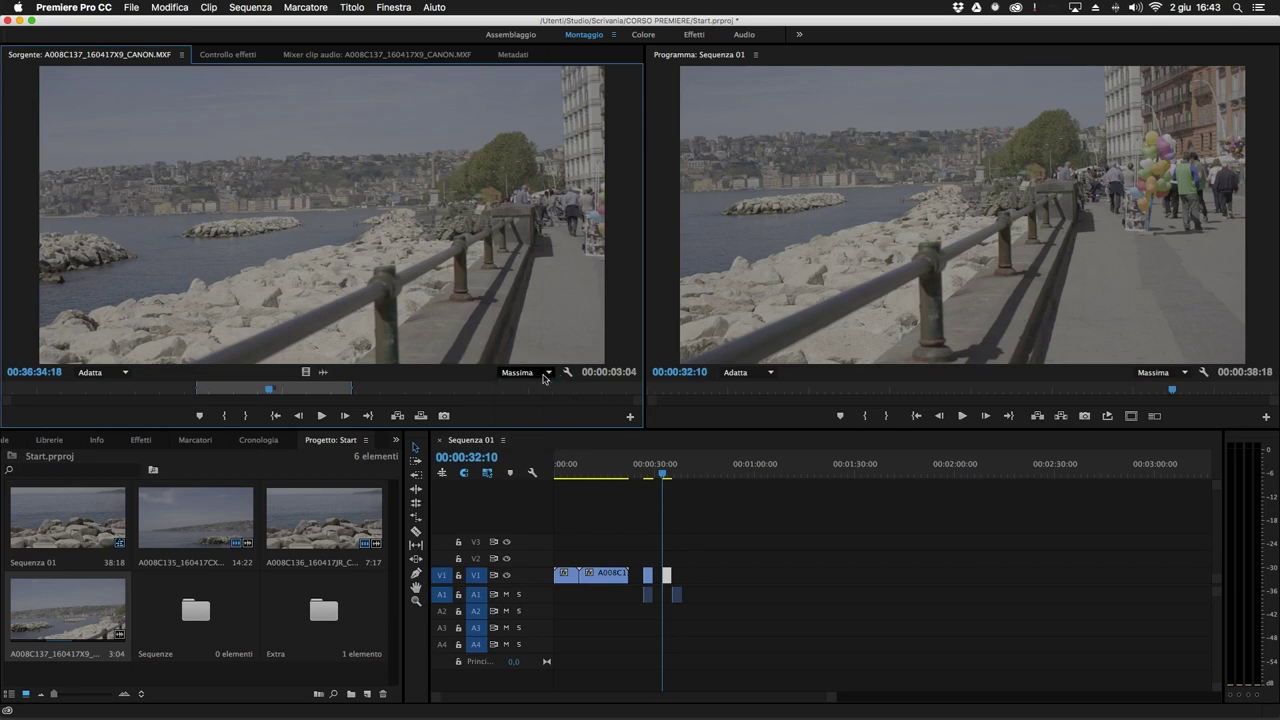
left_click(321, 415)
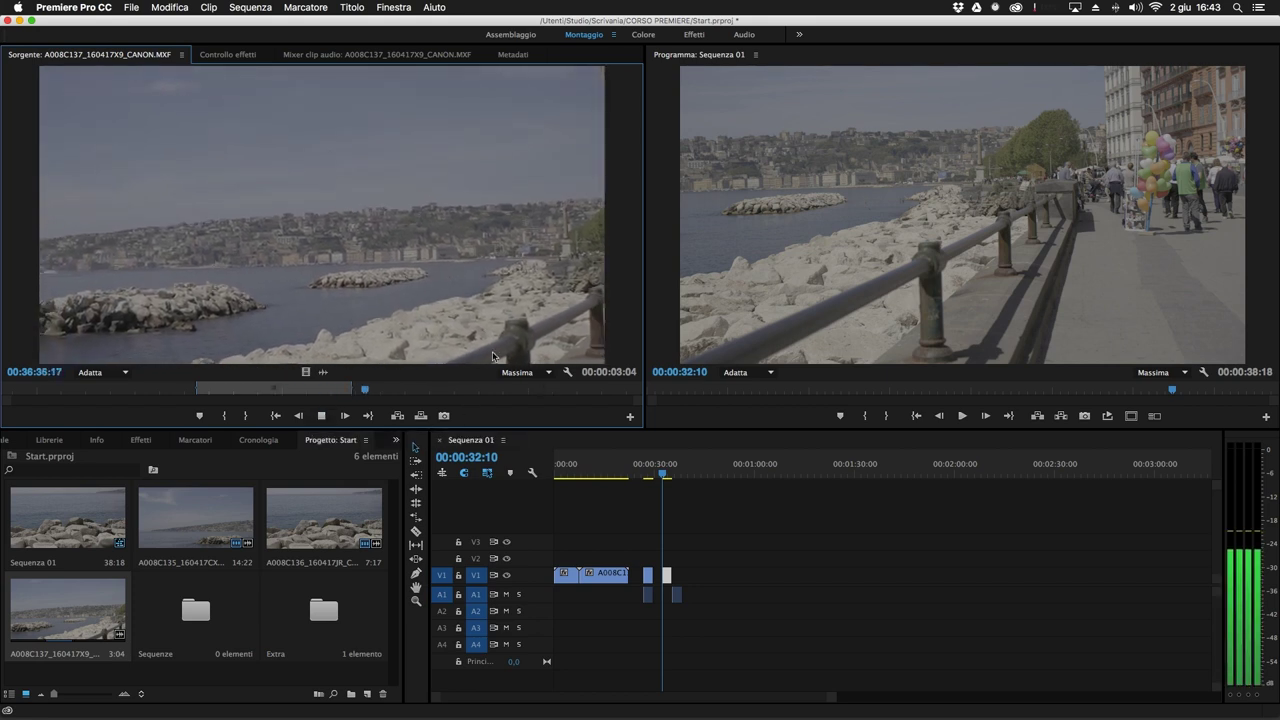
left_click(320, 417)
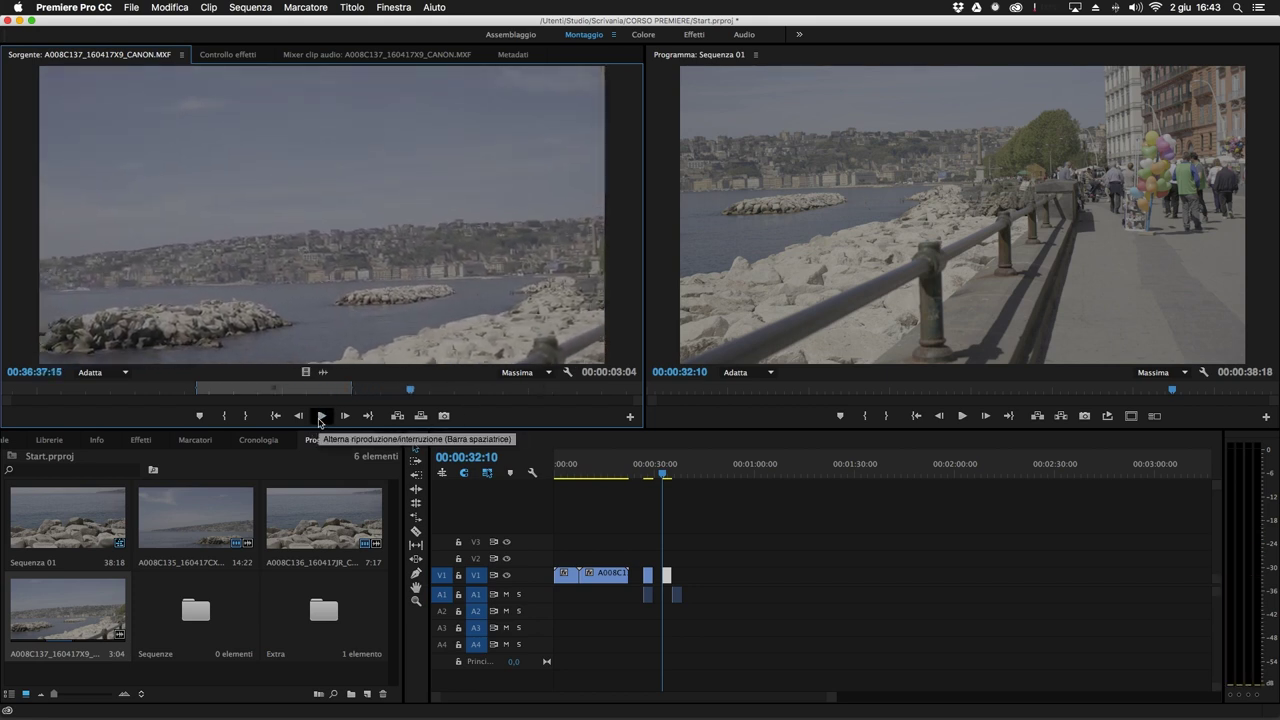
Lower Source playback resolution to 1/16 and test-play clip A008C137.
left_click(548, 372)
left_click(547, 436)
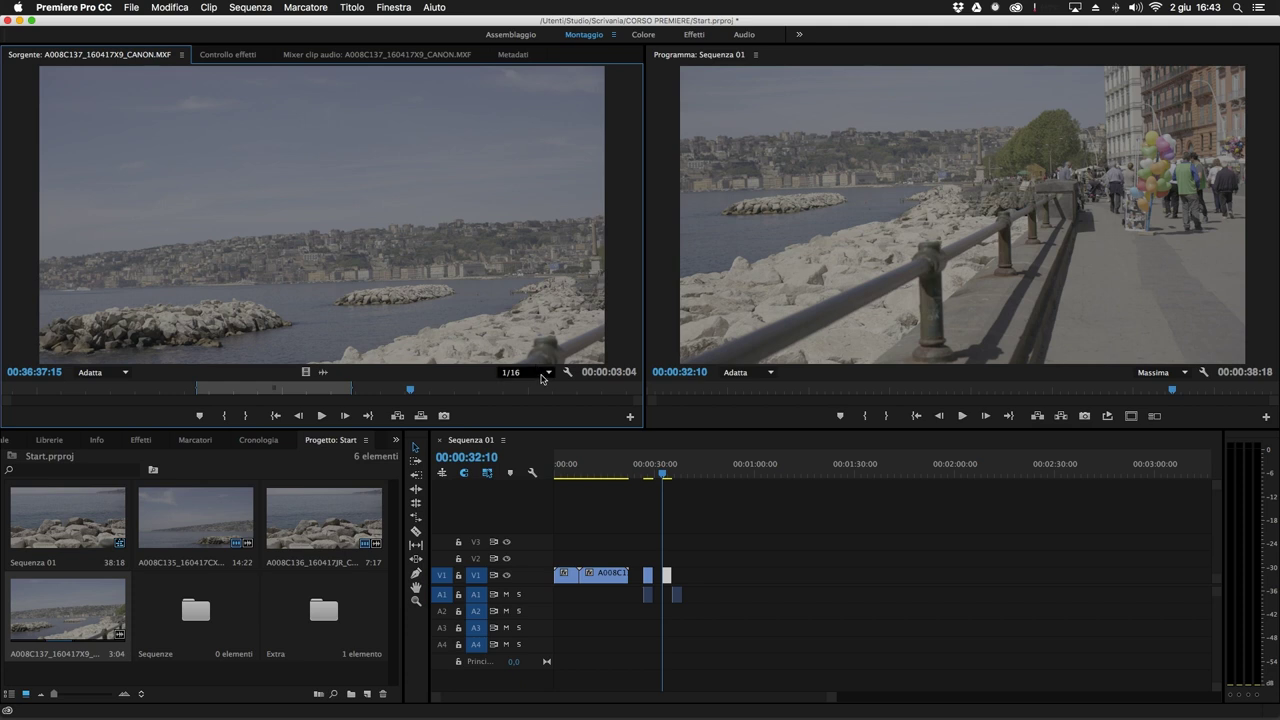
left_click(321, 415)
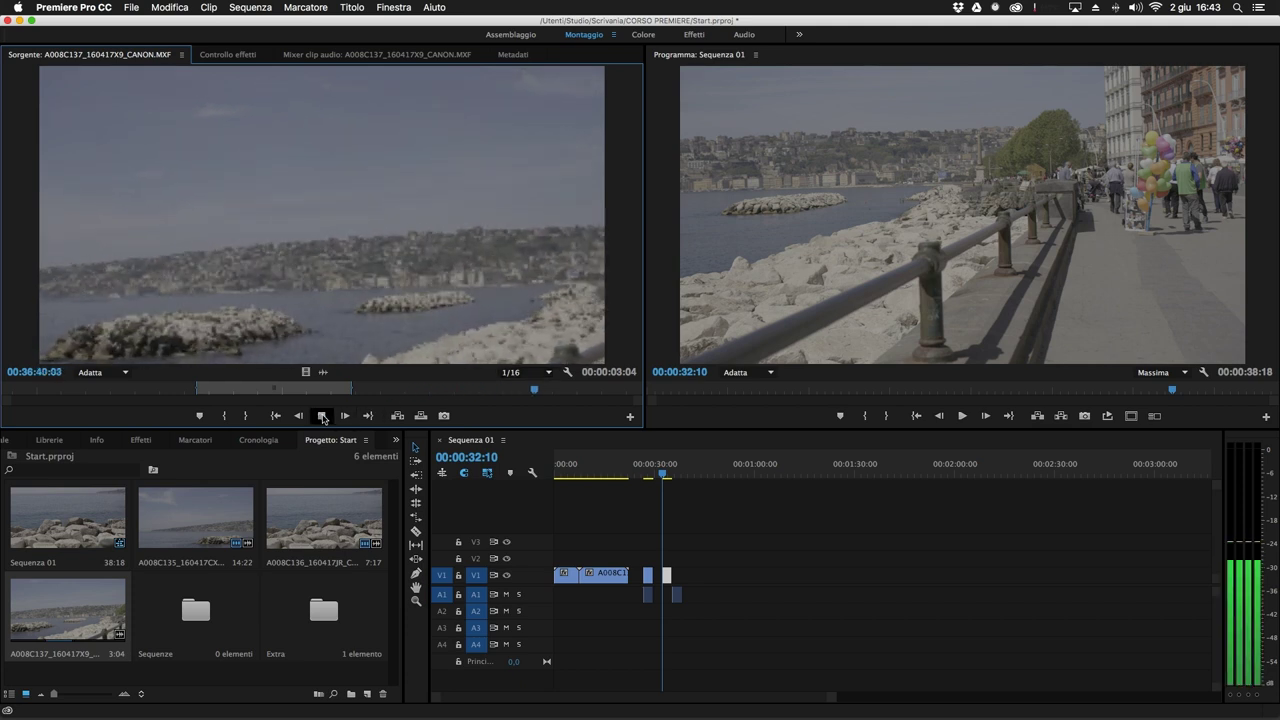
left_click(321, 415)
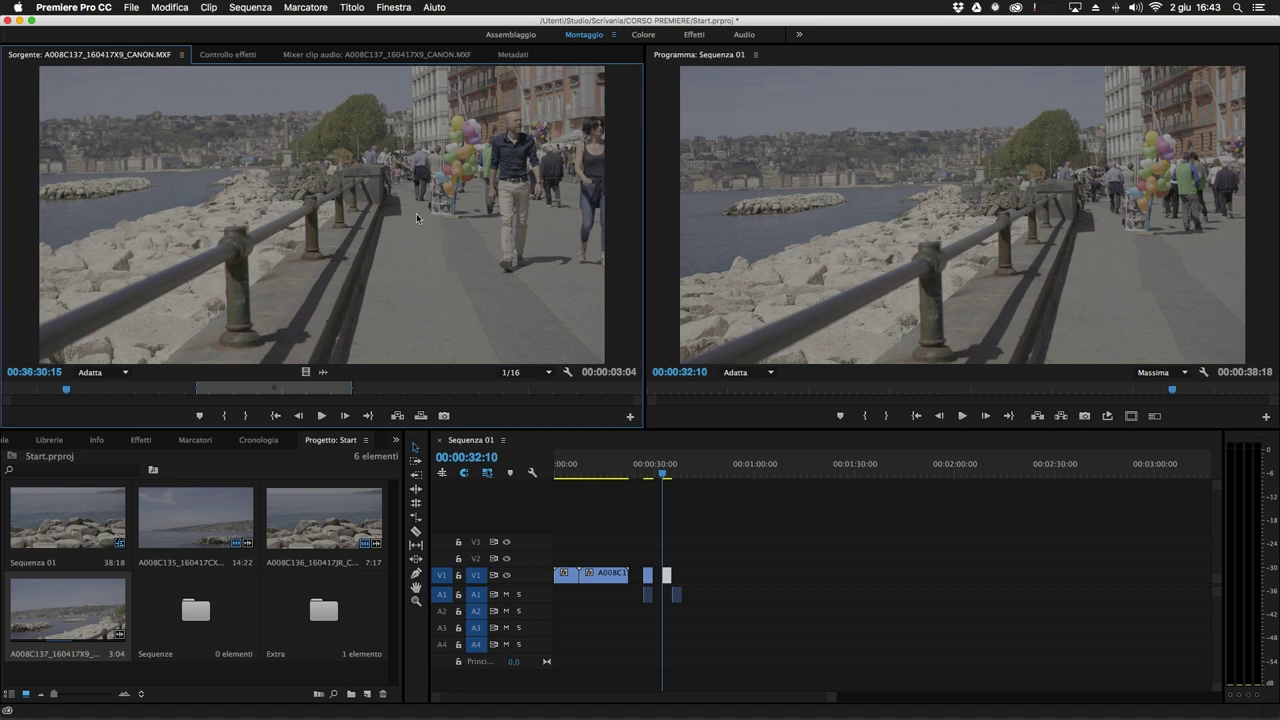
left_click(323, 420)
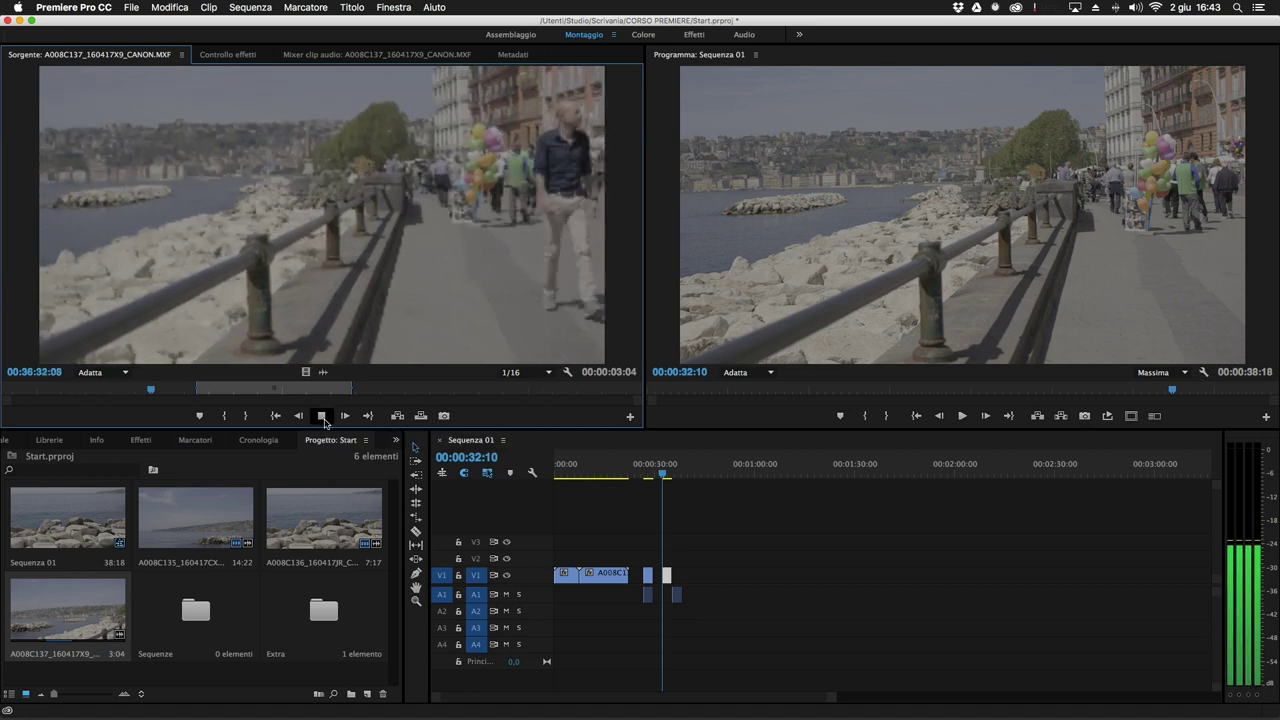
left_click(322, 416)
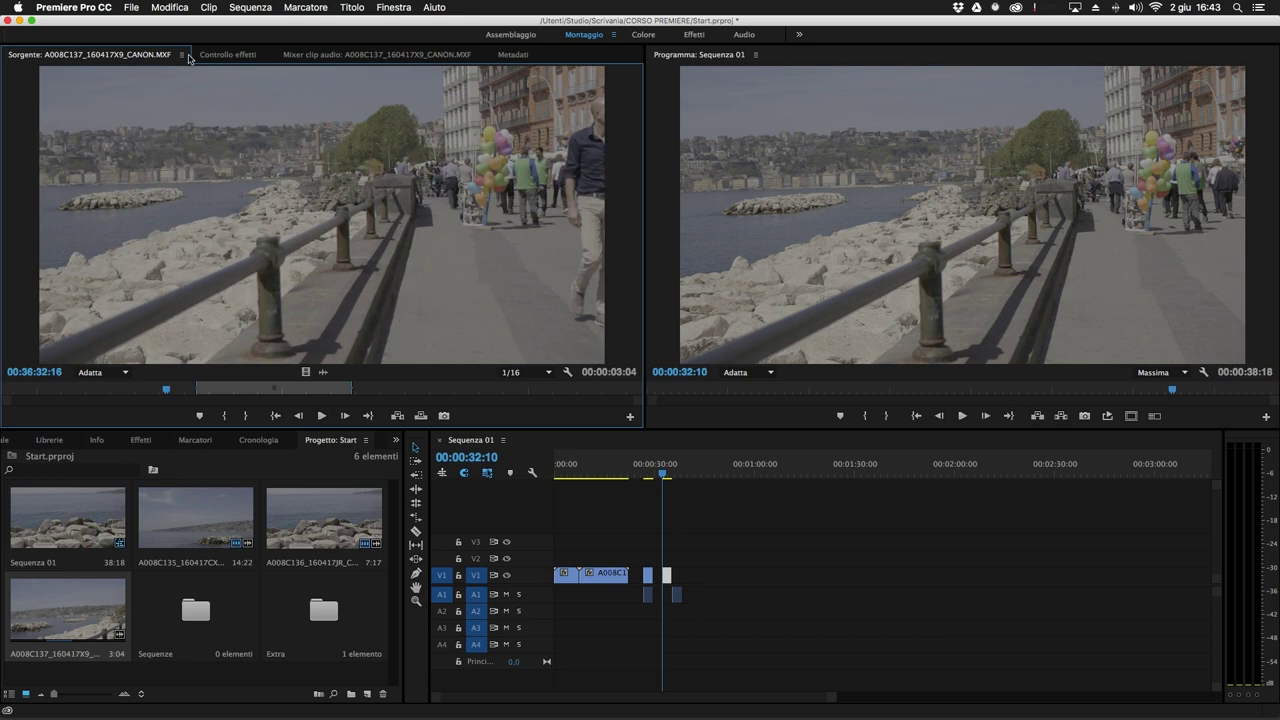
Set the Source monitor's paused resolution to 1/8 and its playback resolution back to Massima.
left_click(568, 373)
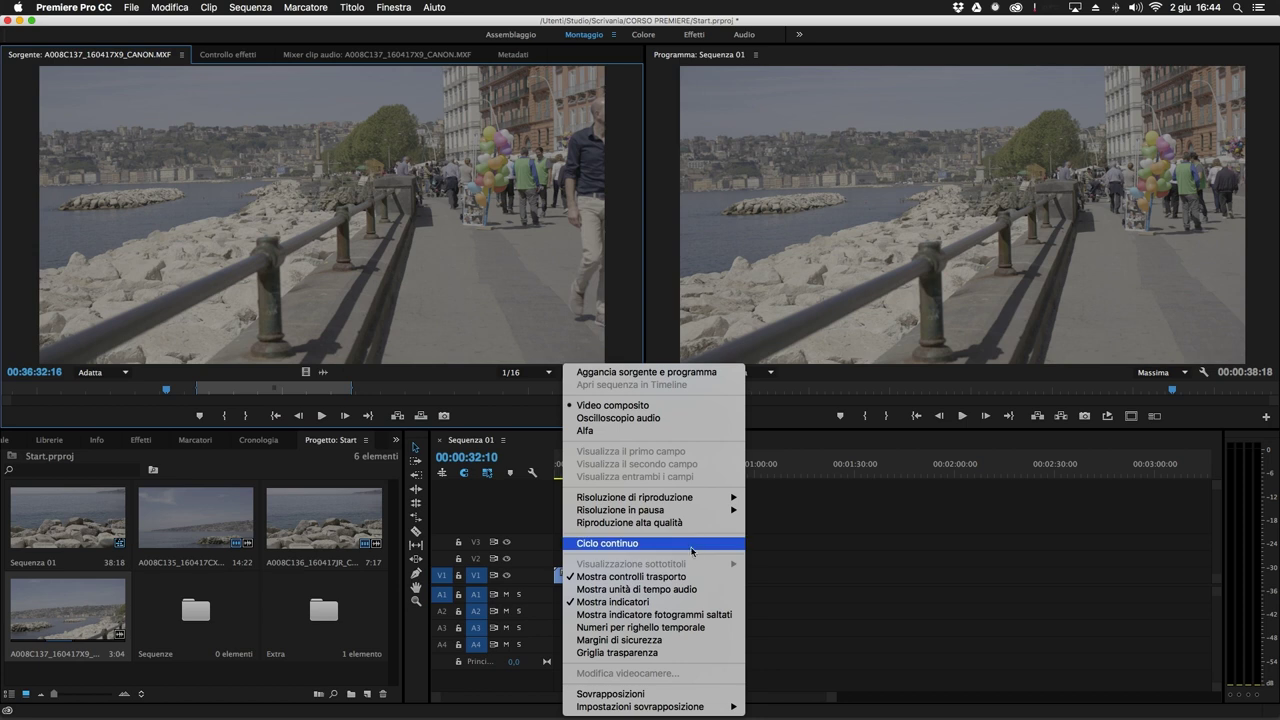
mouse_move(691, 513)
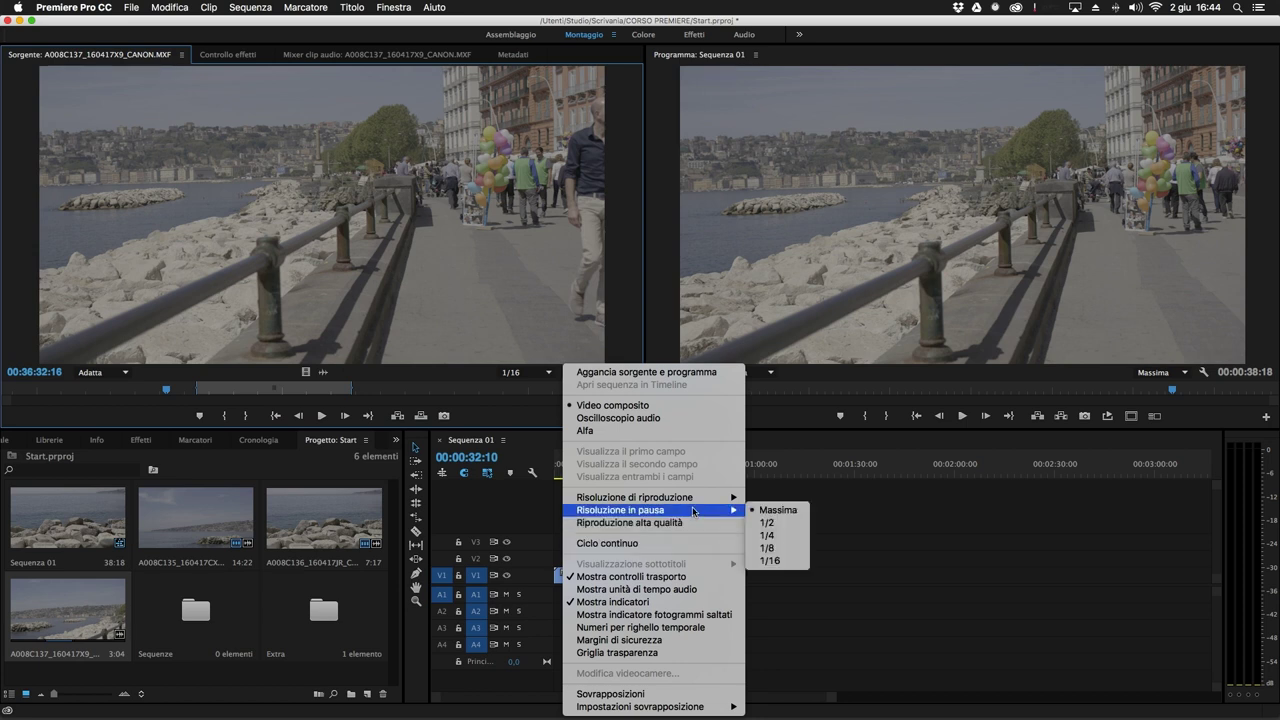
left_click(787, 552)
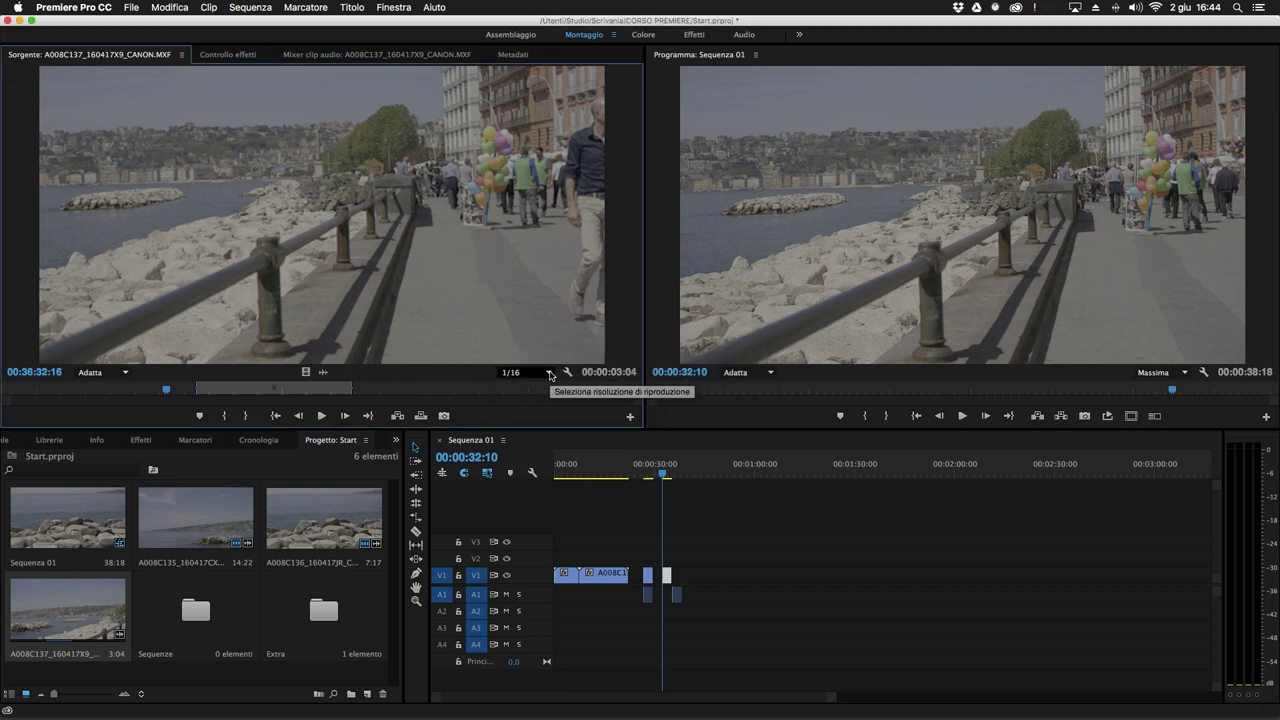
left_click(549, 374)
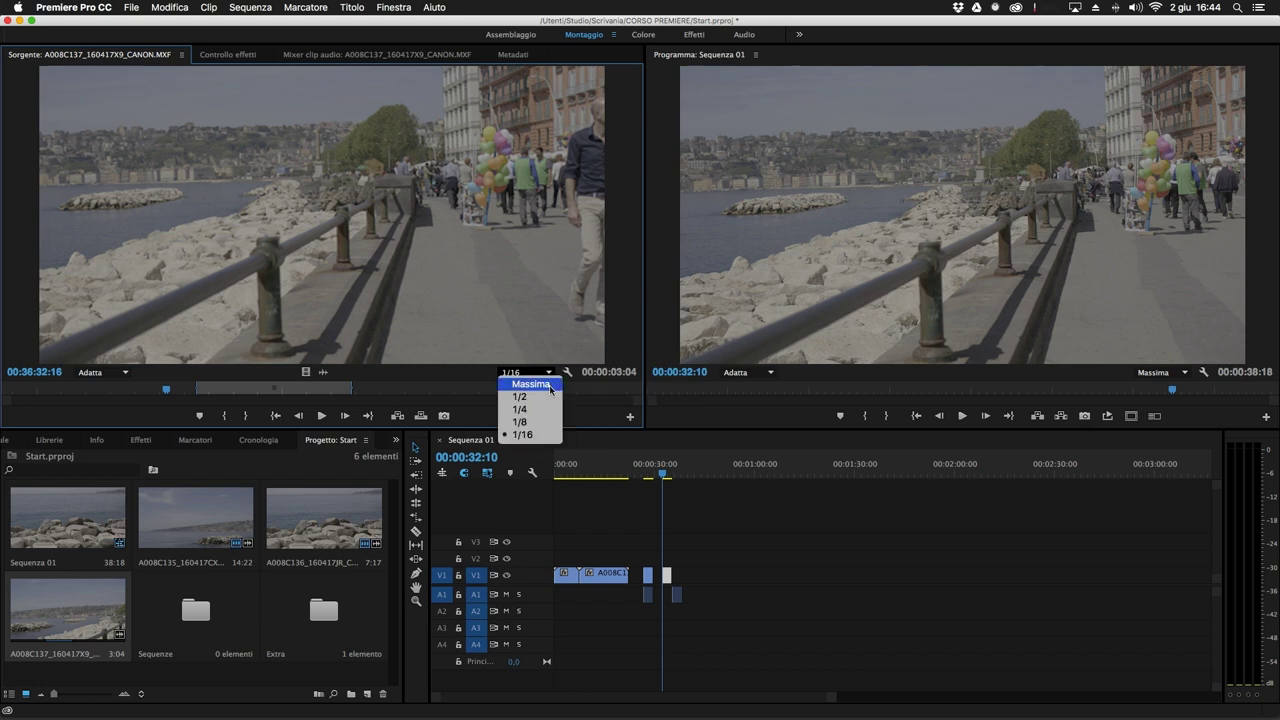
left_click(549, 386)
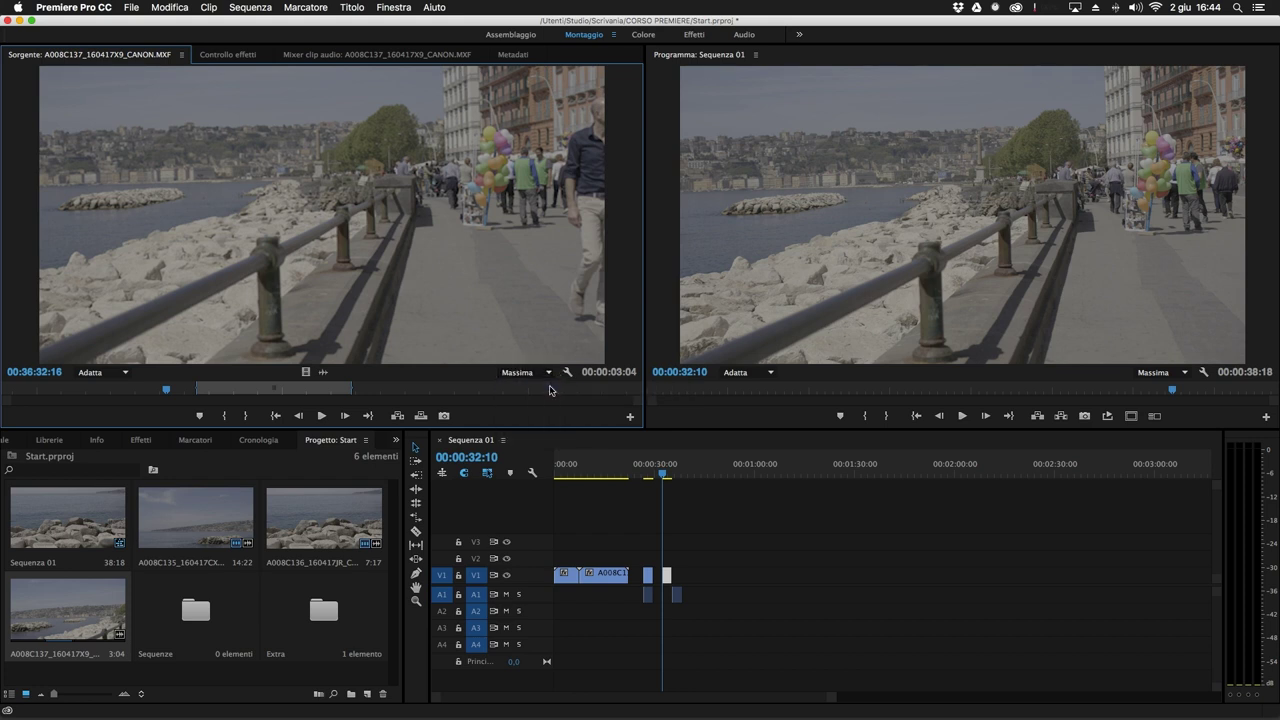
Play the source clip briefly, then switch the Source viewer to the audio waveform display.
left_click(322, 416)
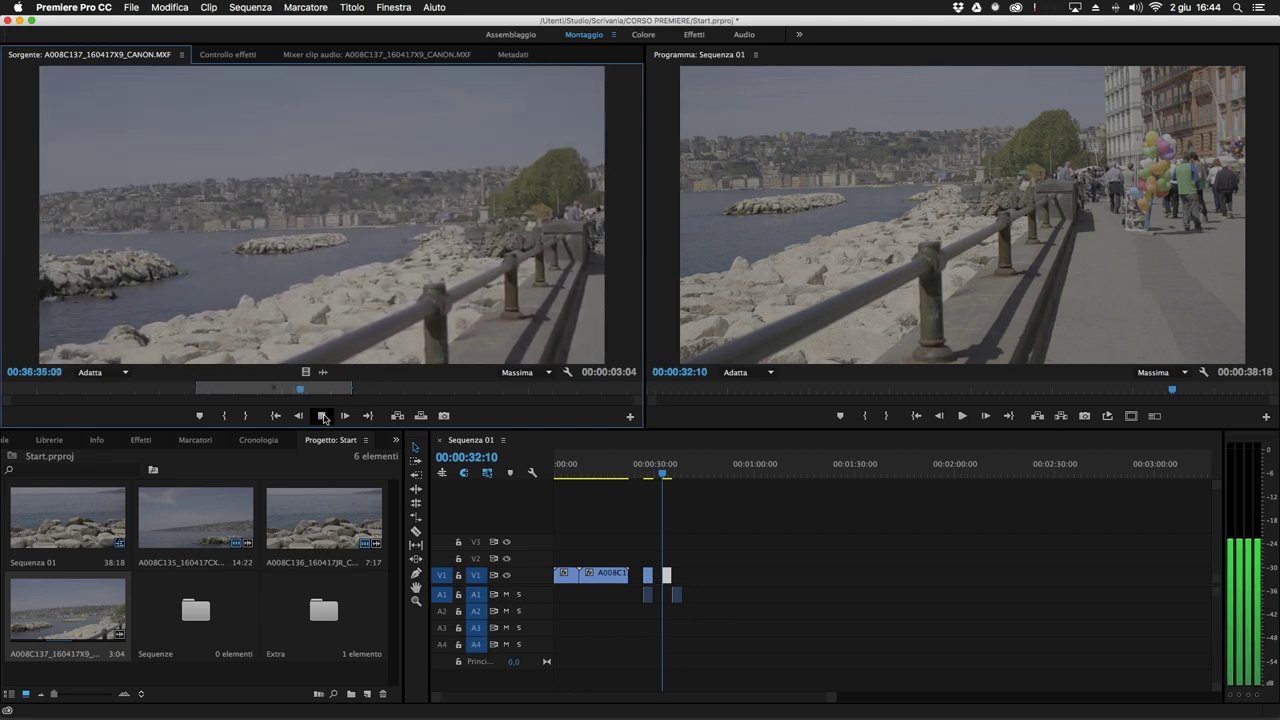
right_click(564, 365)
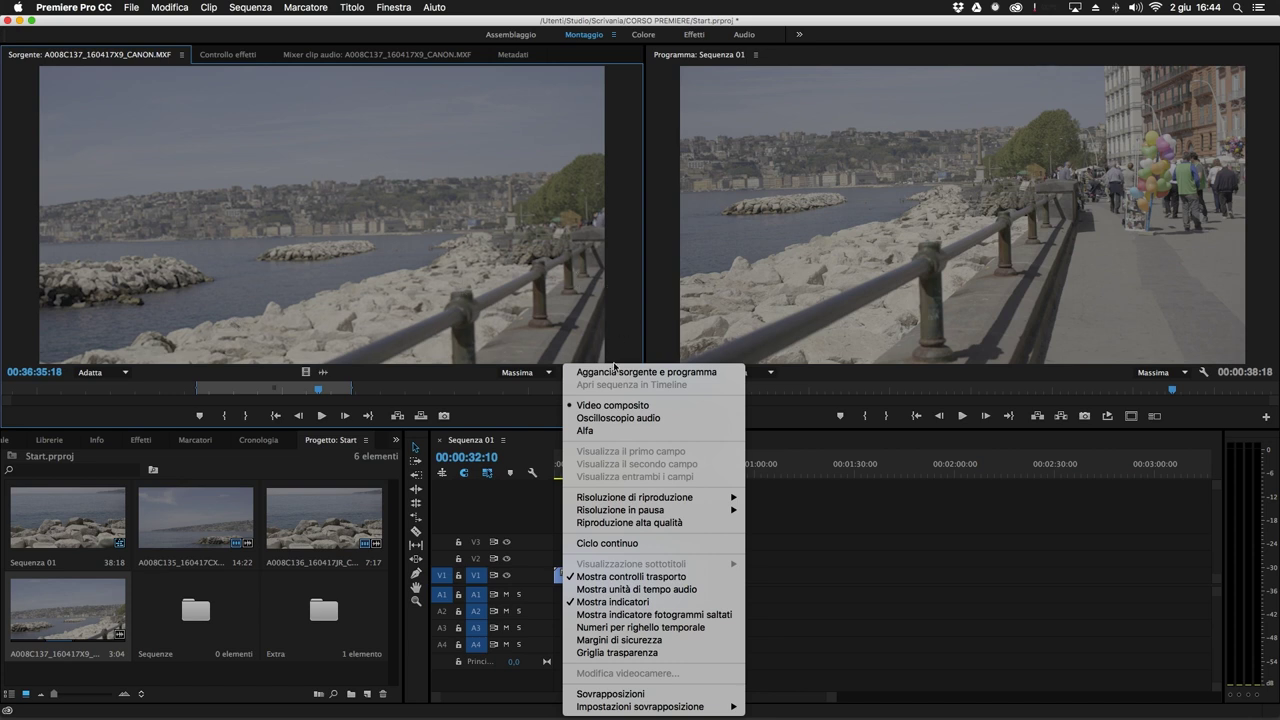
left_click(632, 421)
Scrub the waveform, then set the Source viewer to Alfa to show the alpha channel.
left_click_drag(316, 391, 268, 392)
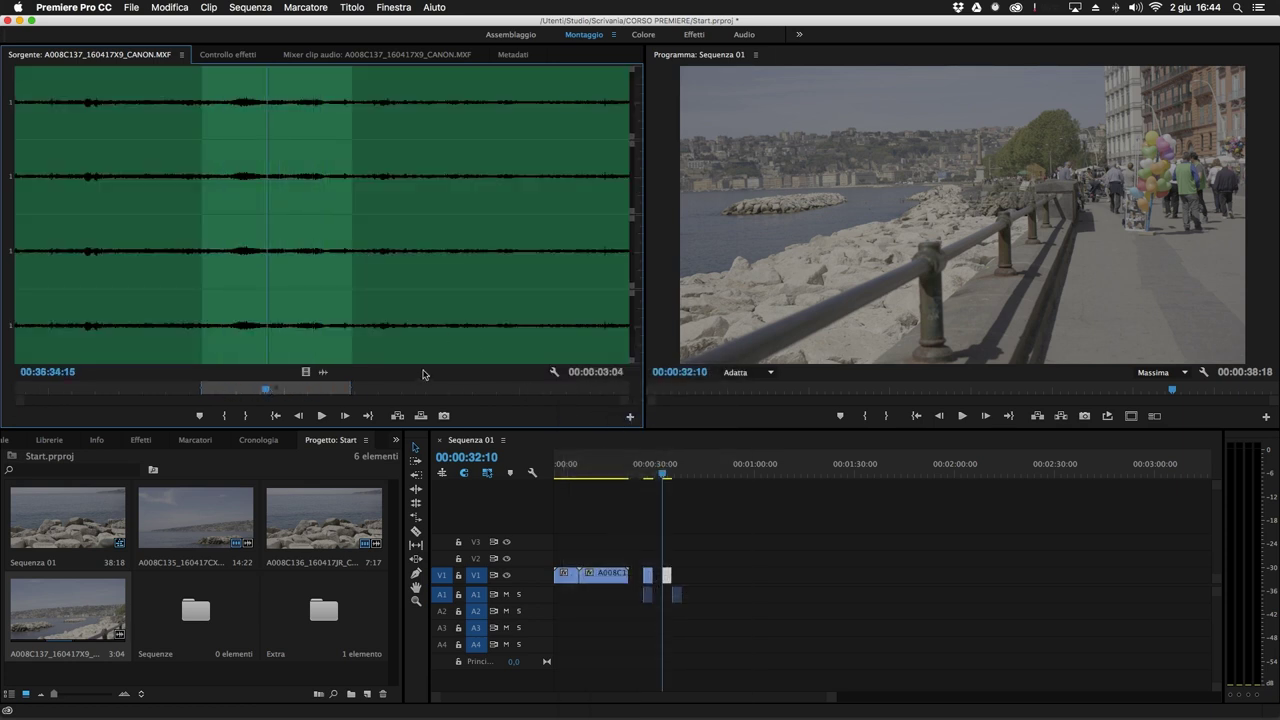
left_click(554, 371)
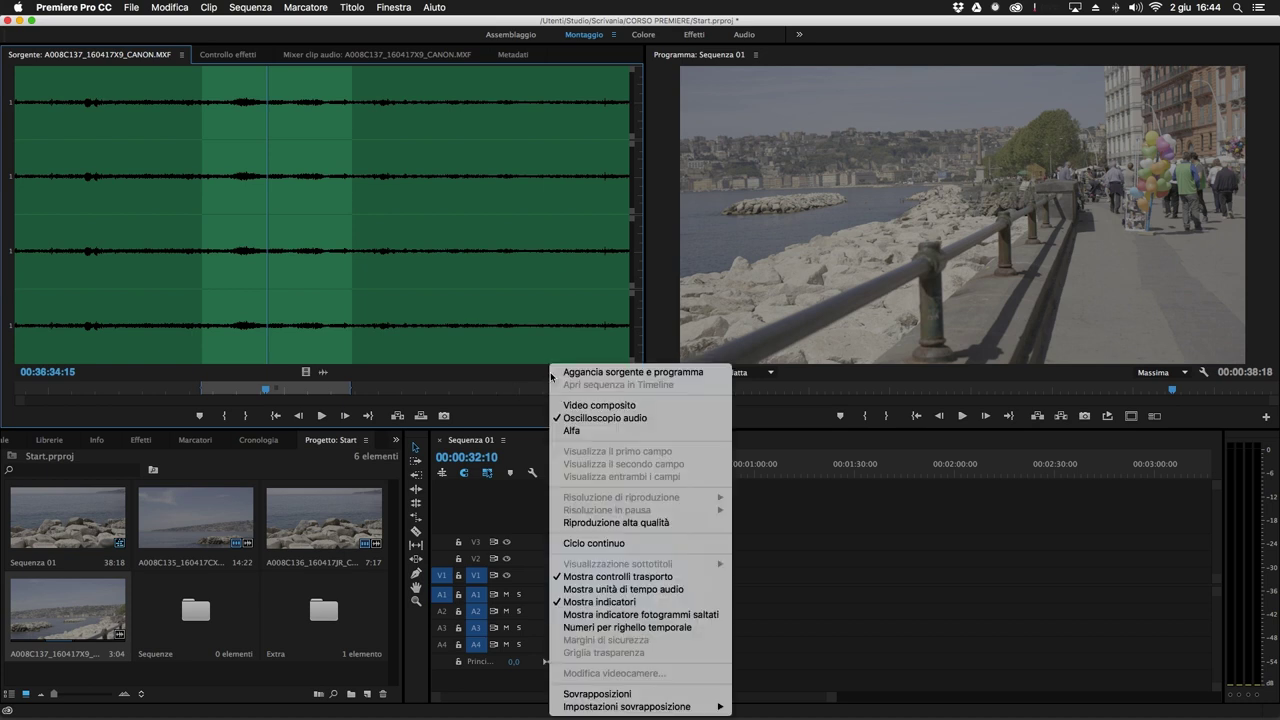
left_click(597, 431)
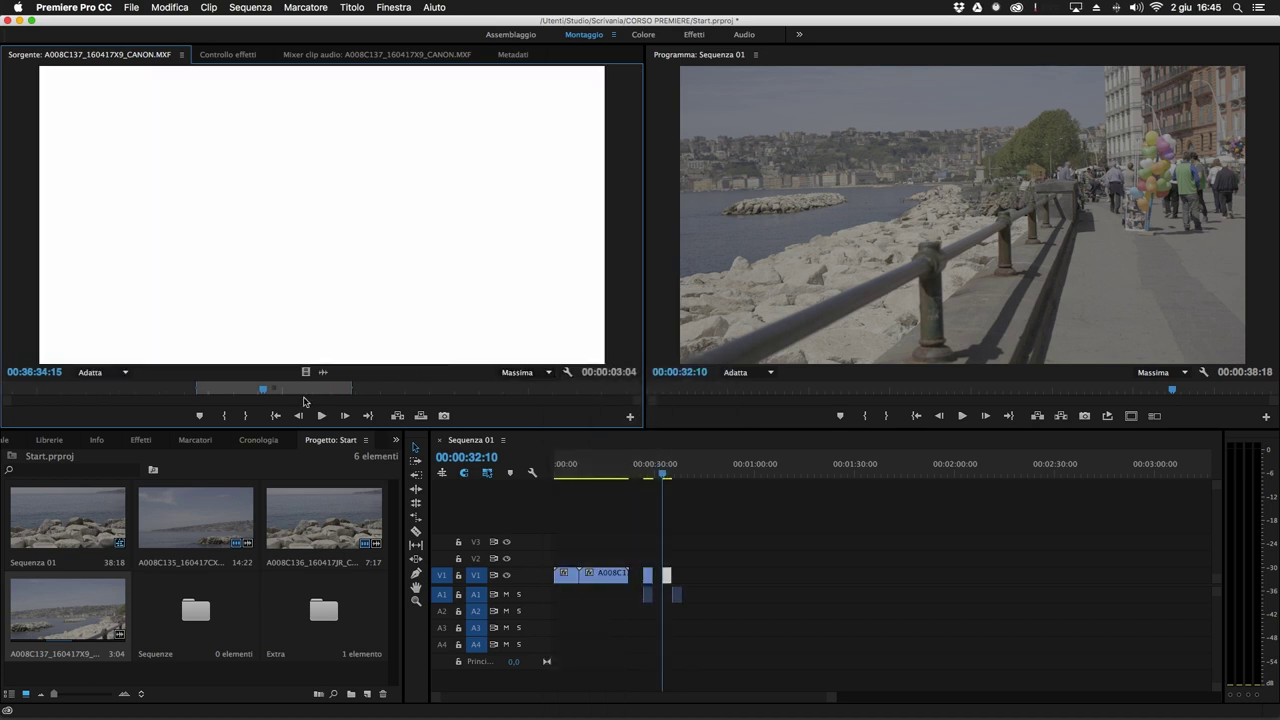
Move the source playhead around the clip and turn on Riproduzione alta qualità.
left_click(240, 391)
left_click(200, 392)
left_click_drag(266, 390, 501, 391)
left_click(568, 372)
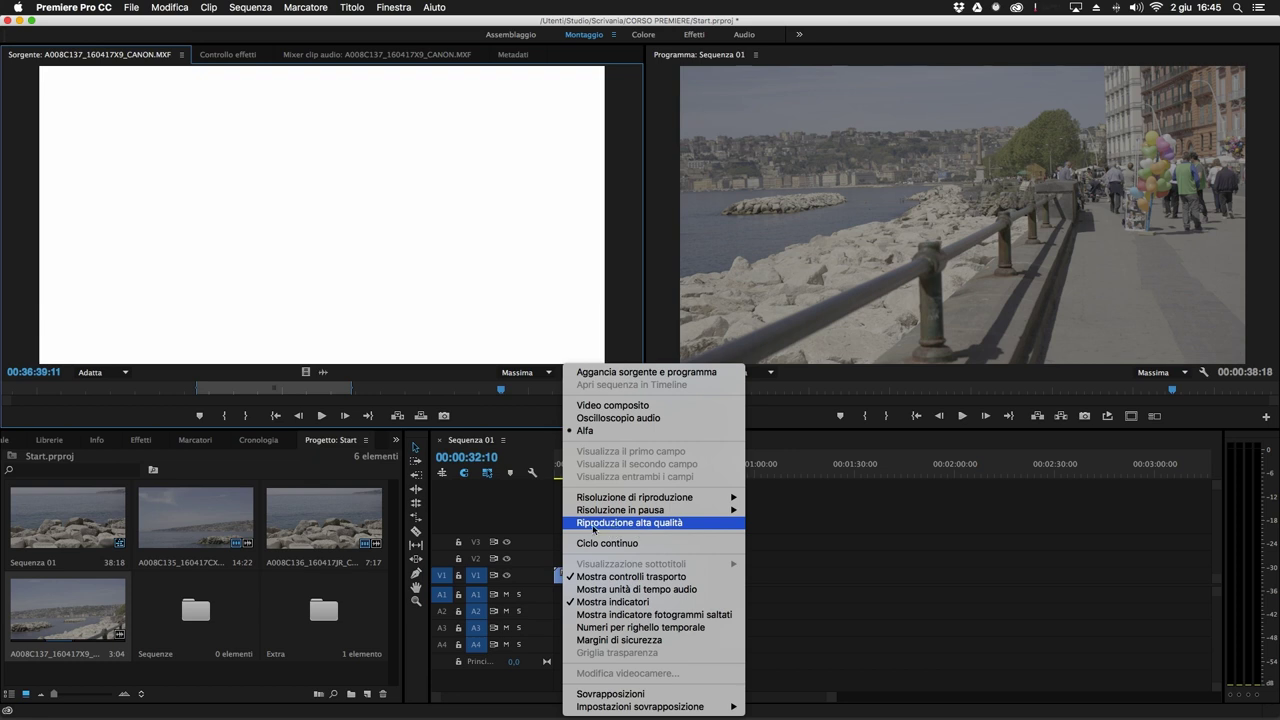
left_click(660, 523)
Set the Source paused resolution to Massima and enable continuous loop playback.
left_click(567, 372)
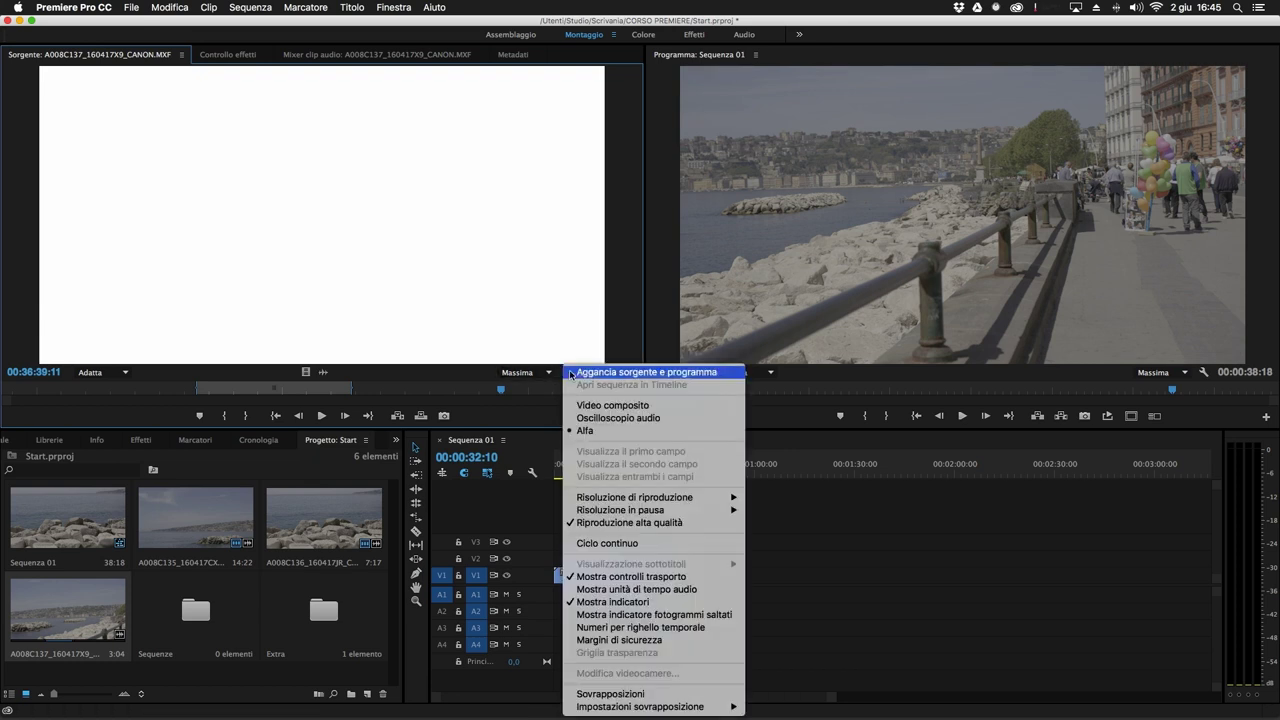
mouse_move(678, 498)
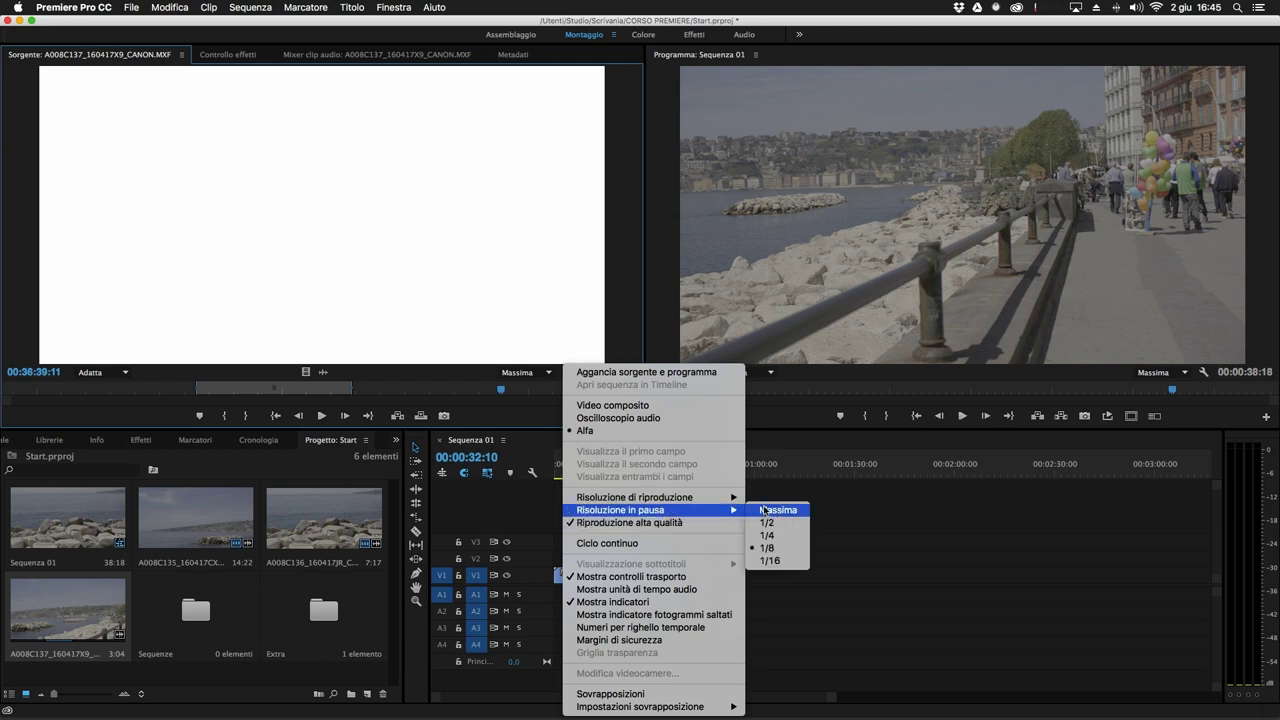
left_click(762, 511)
left_click(567, 372)
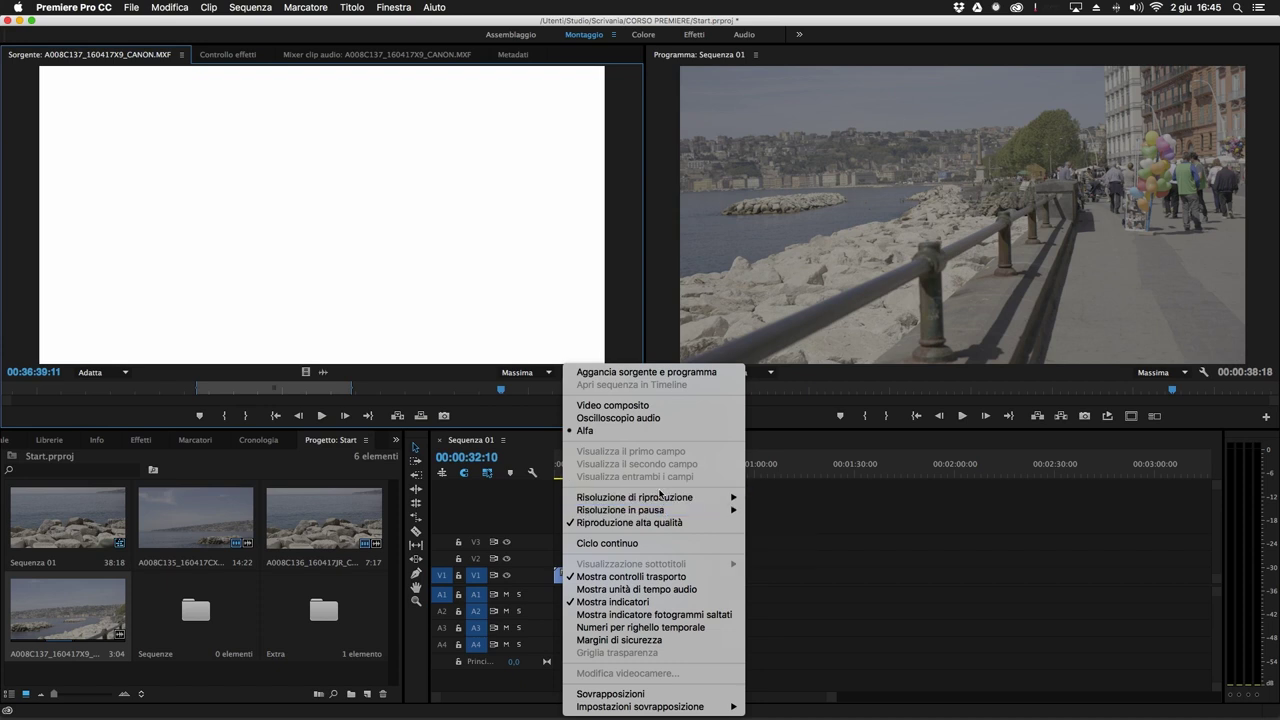
mouse_move(660, 500)
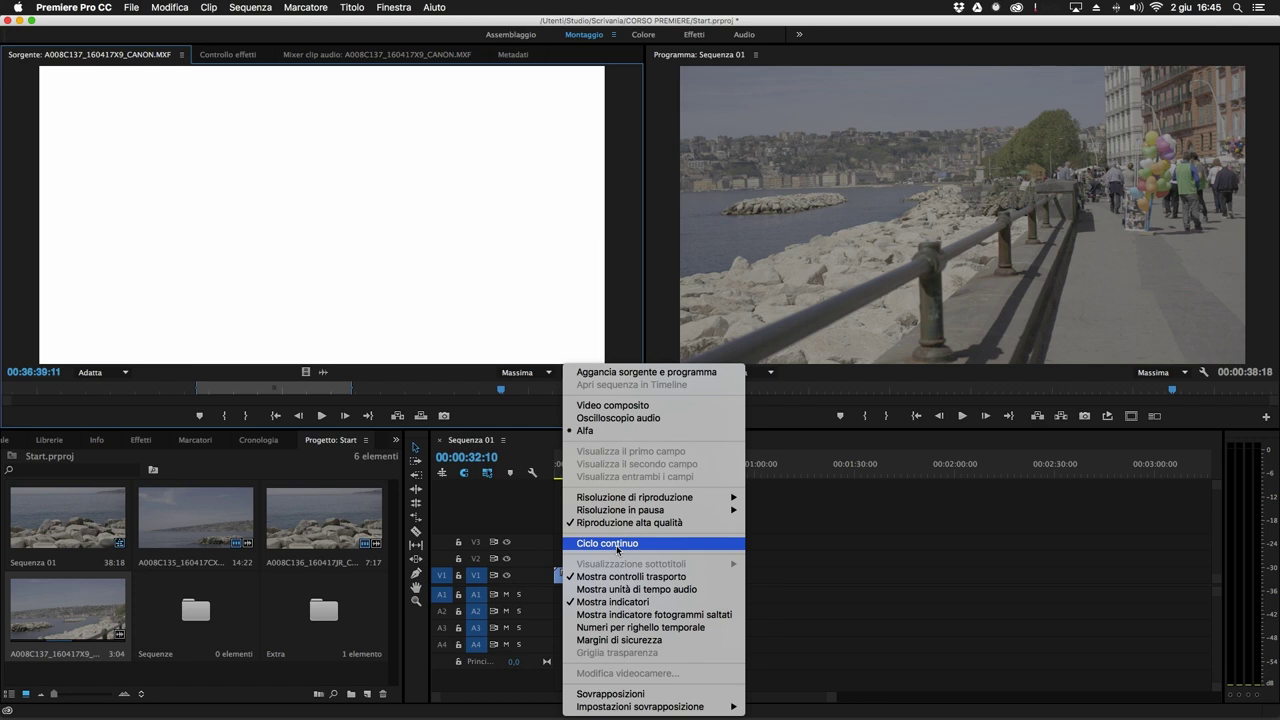
left_click(616, 545)
Switch the Source viewer back to Video composito, play the clip, and toggle loop playback.
left_click(529, 374)
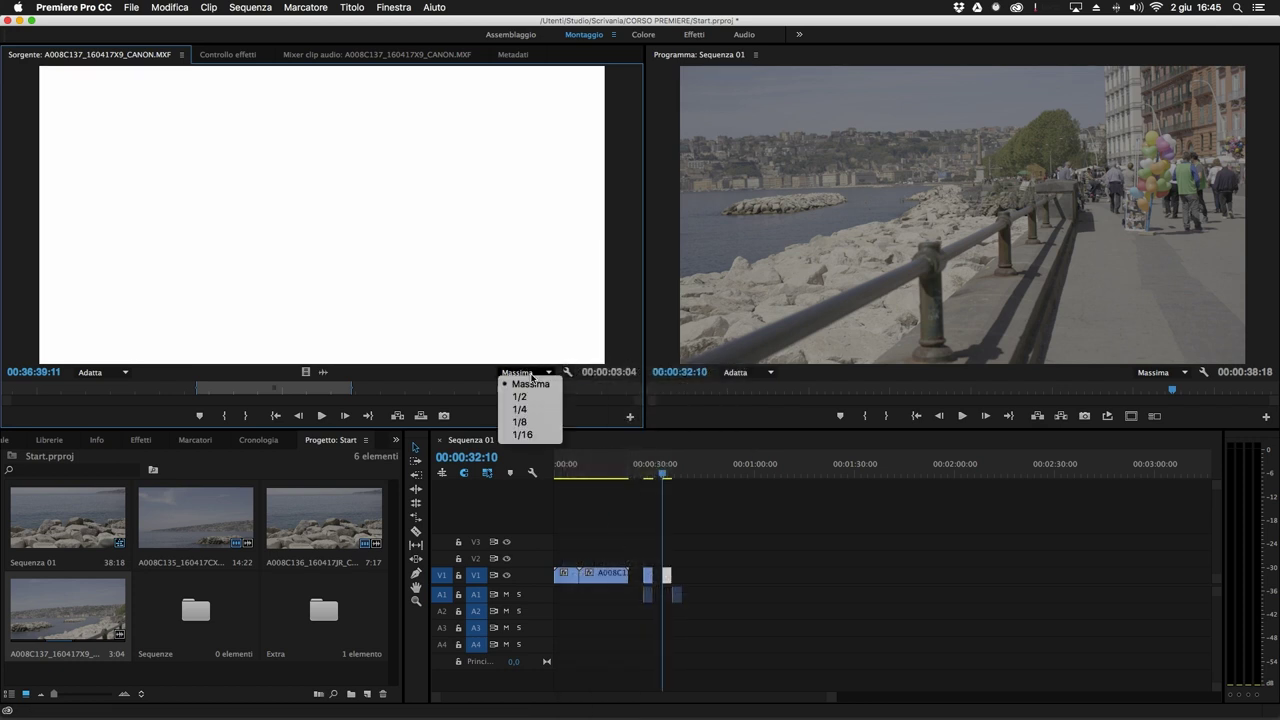
left_click(566, 372)
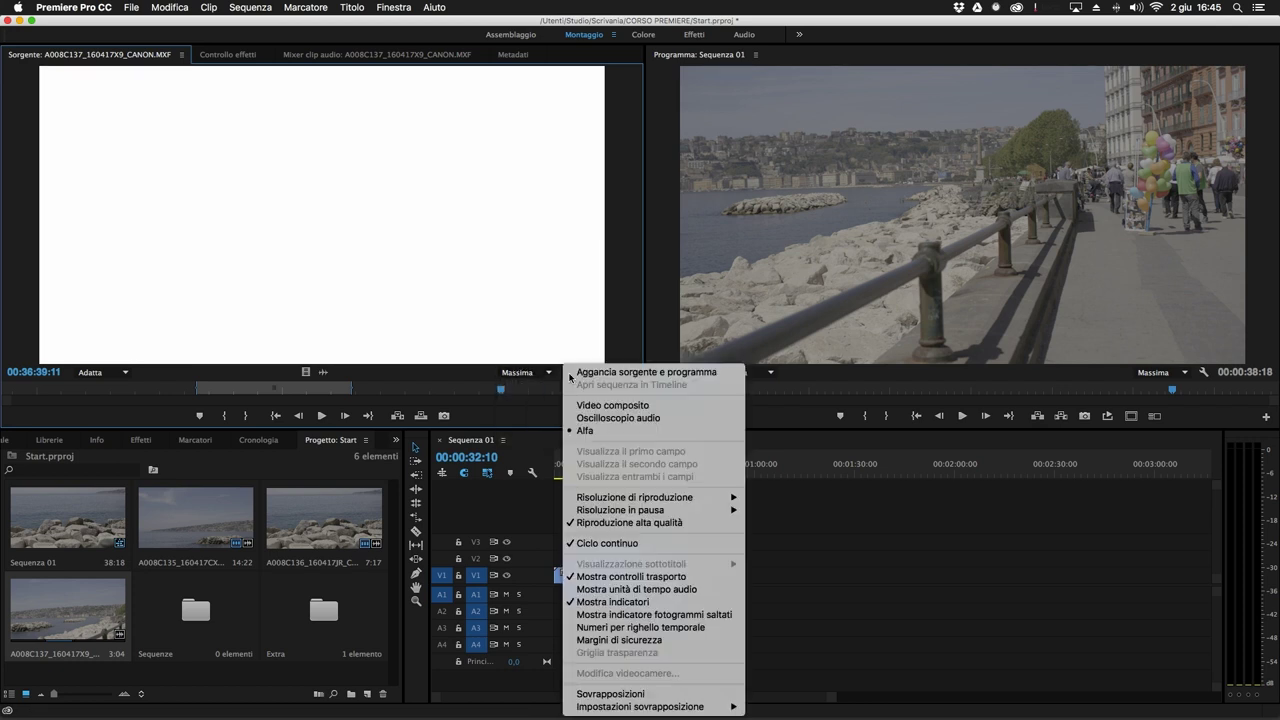
left_click(614, 408)
left_click(321, 415)
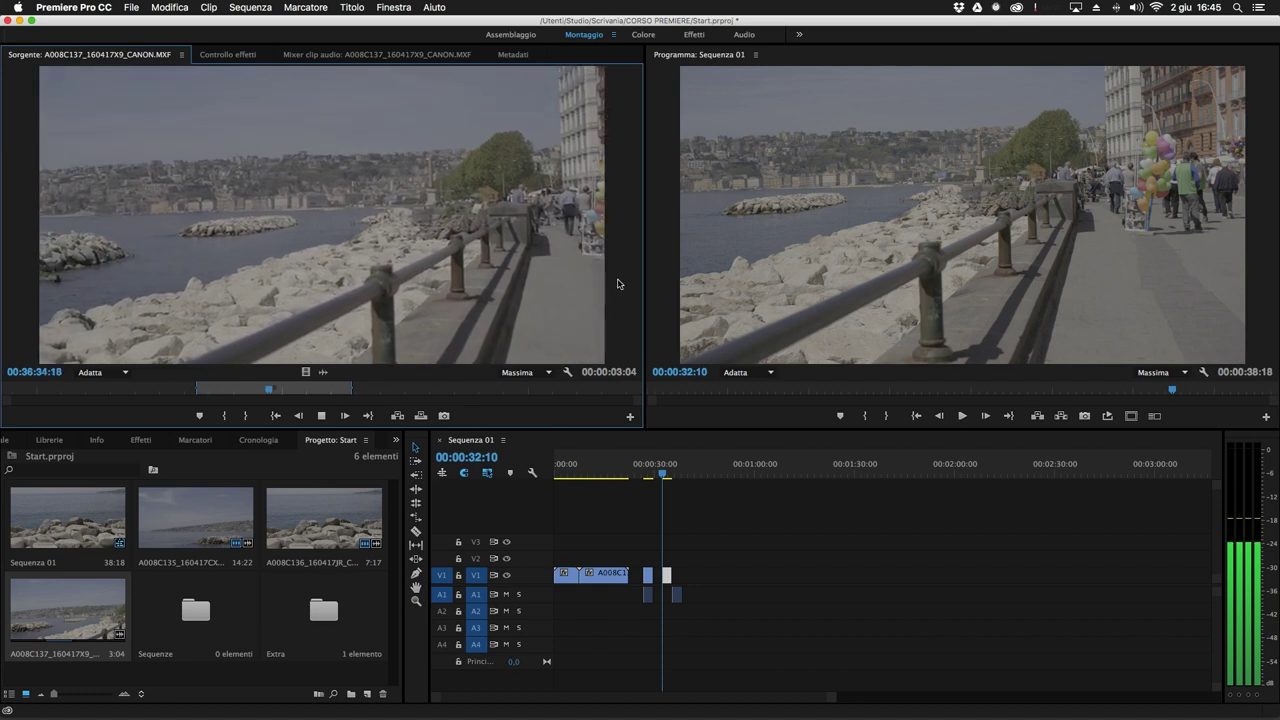
left_click(567, 371)
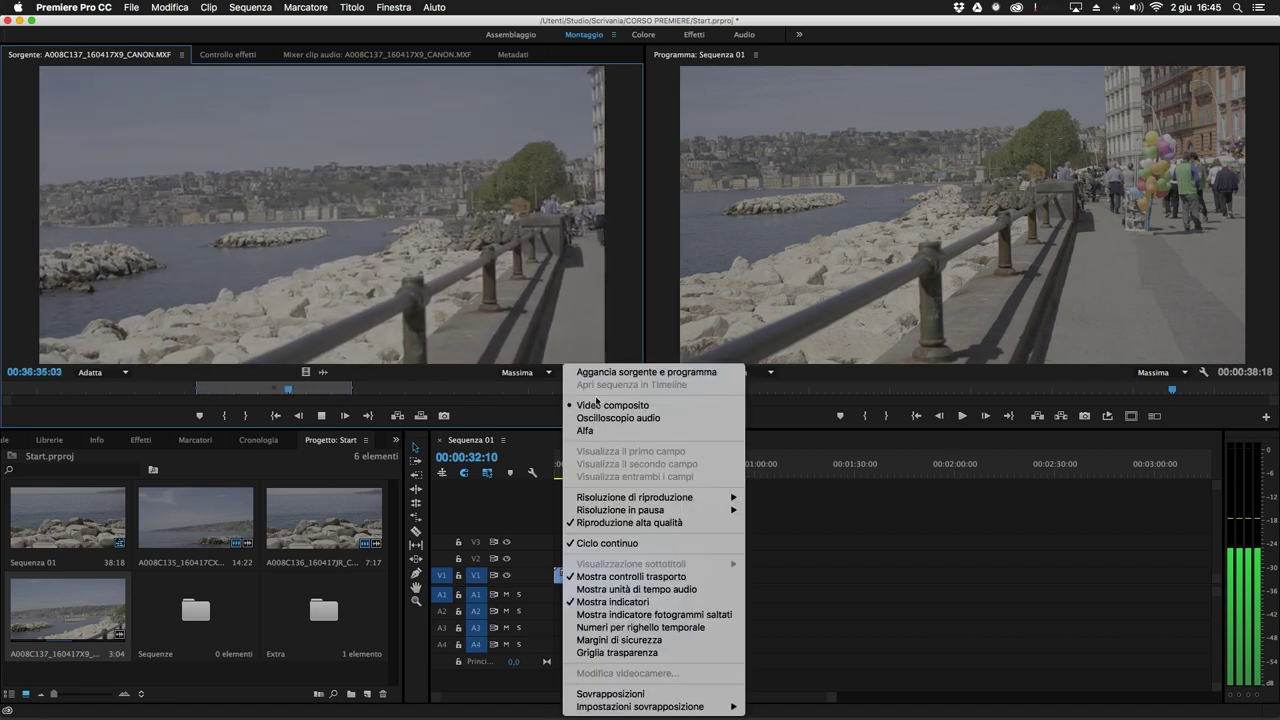
left_click(626, 543)
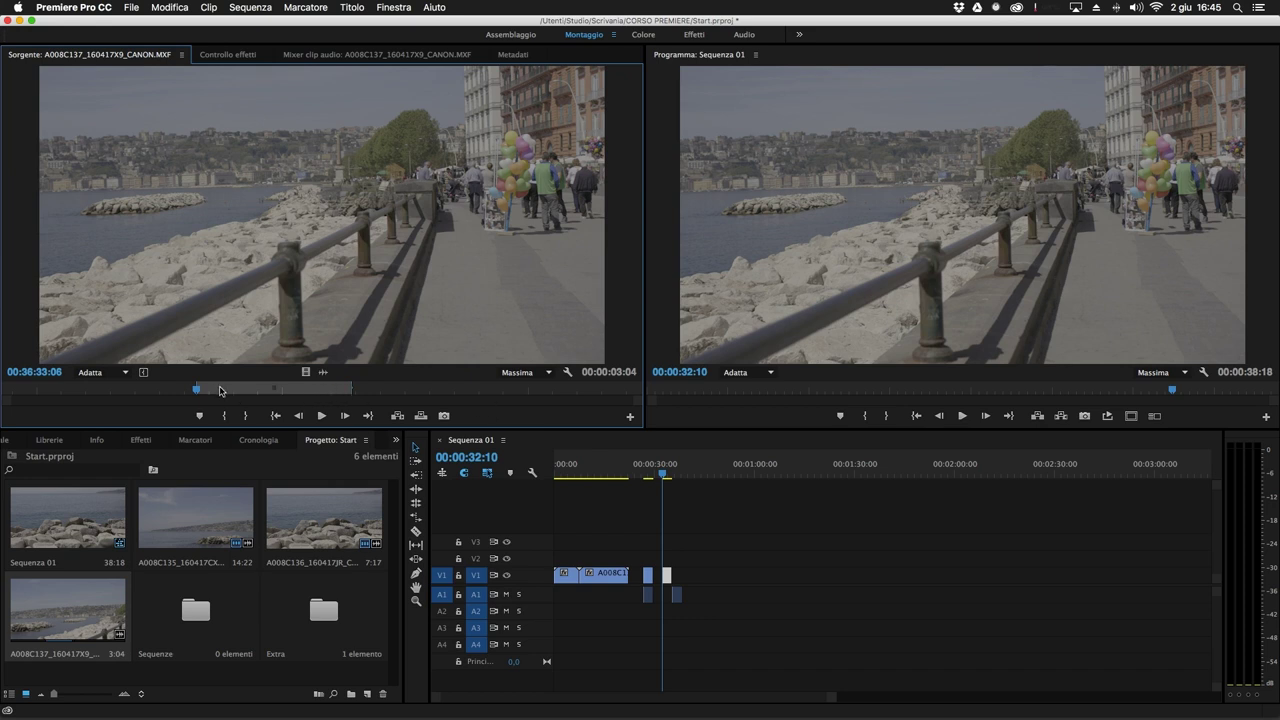
Clear the clip's In and Out points (Cancella attacco e stacco) to restore the full duration.
left_click_drag(171, 386, 175, 387)
right_click(262, 389)
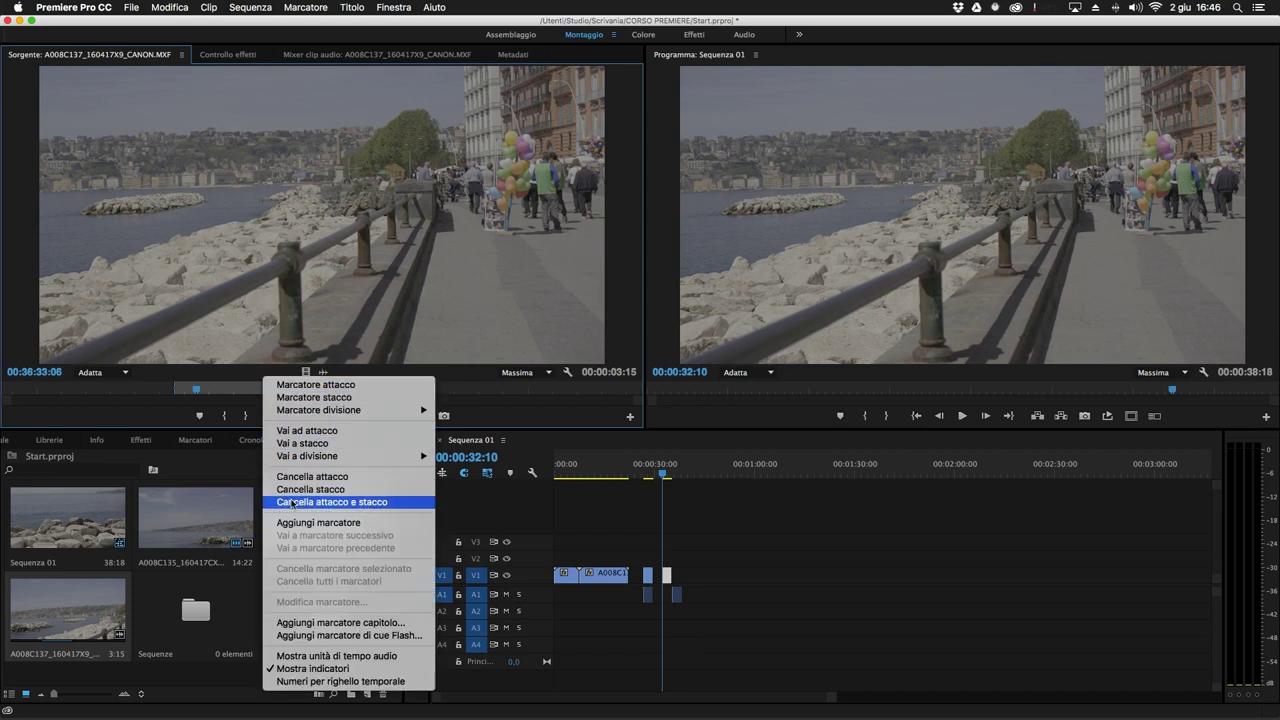
left_click(344, 502)
left_click(321, 416)
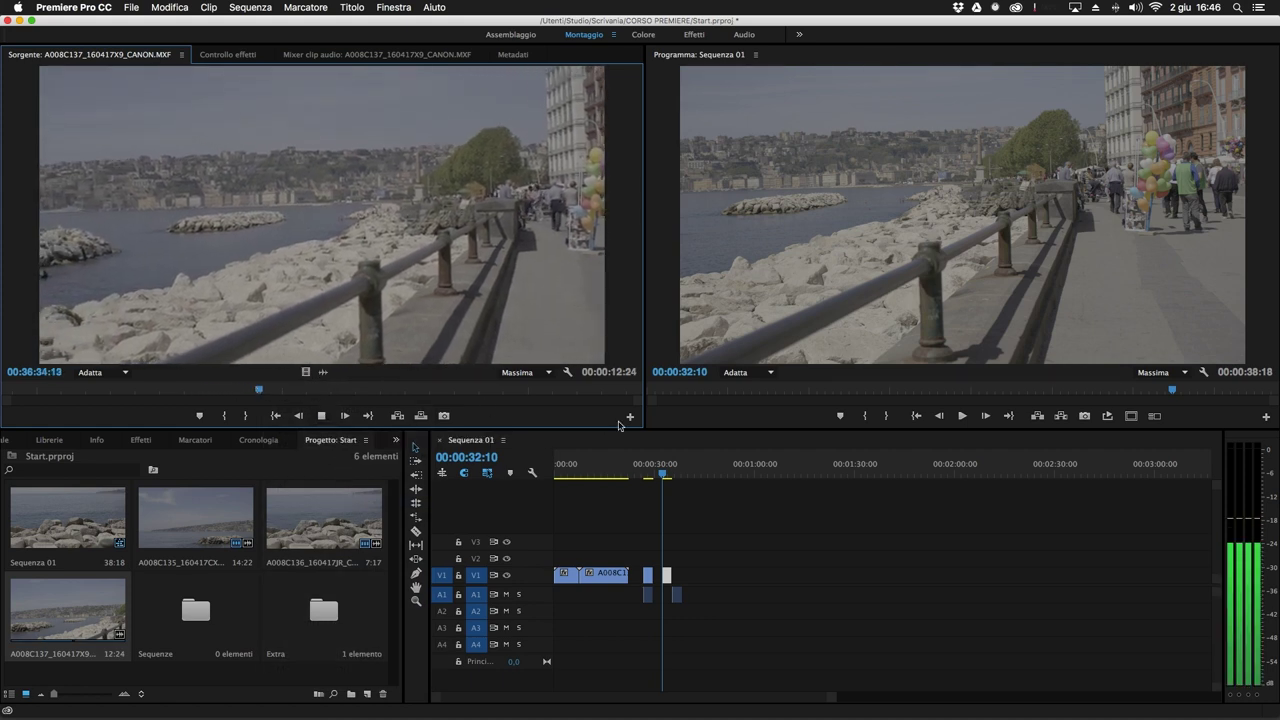
left_click(323, 416)
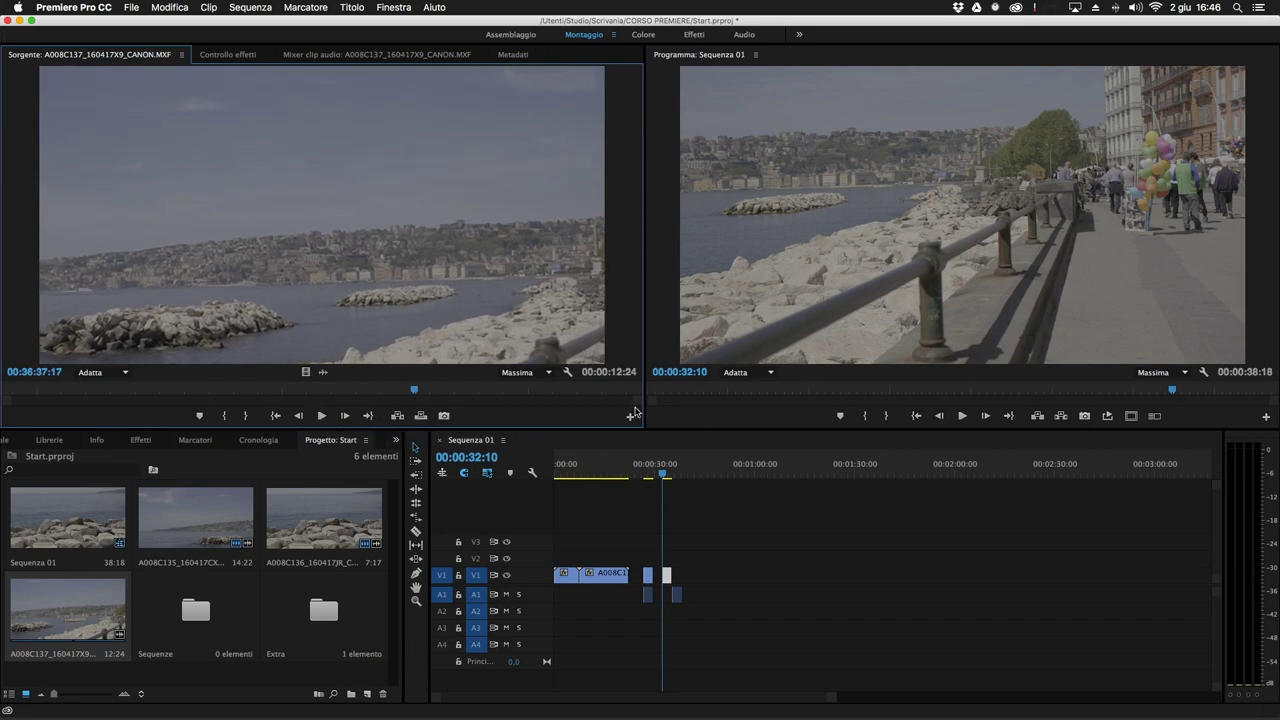
Turn Ciclo continuo back on and play the source clip to check looping.
left_click(567, 372)
left_click(614, 543)
left_click(323, 416)
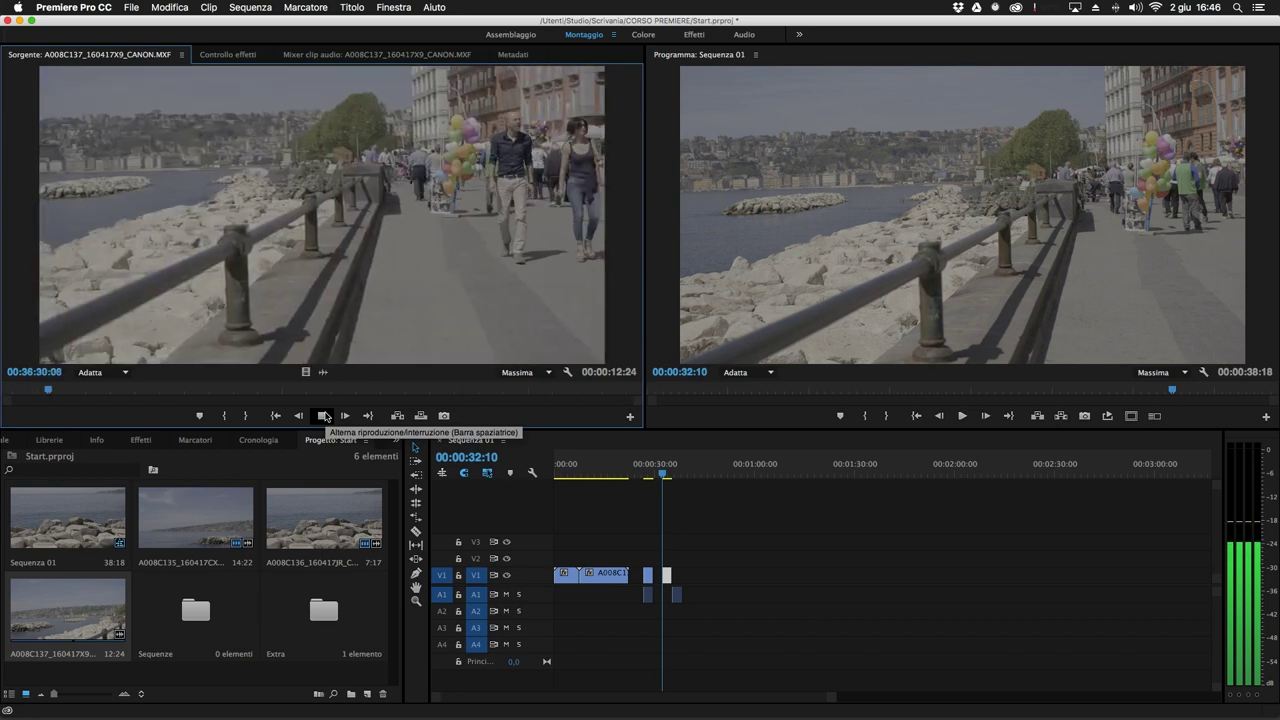
Show Source timecodes in audio time units, with the duration reading 00:00:12:46080.
left_click(567, 372)
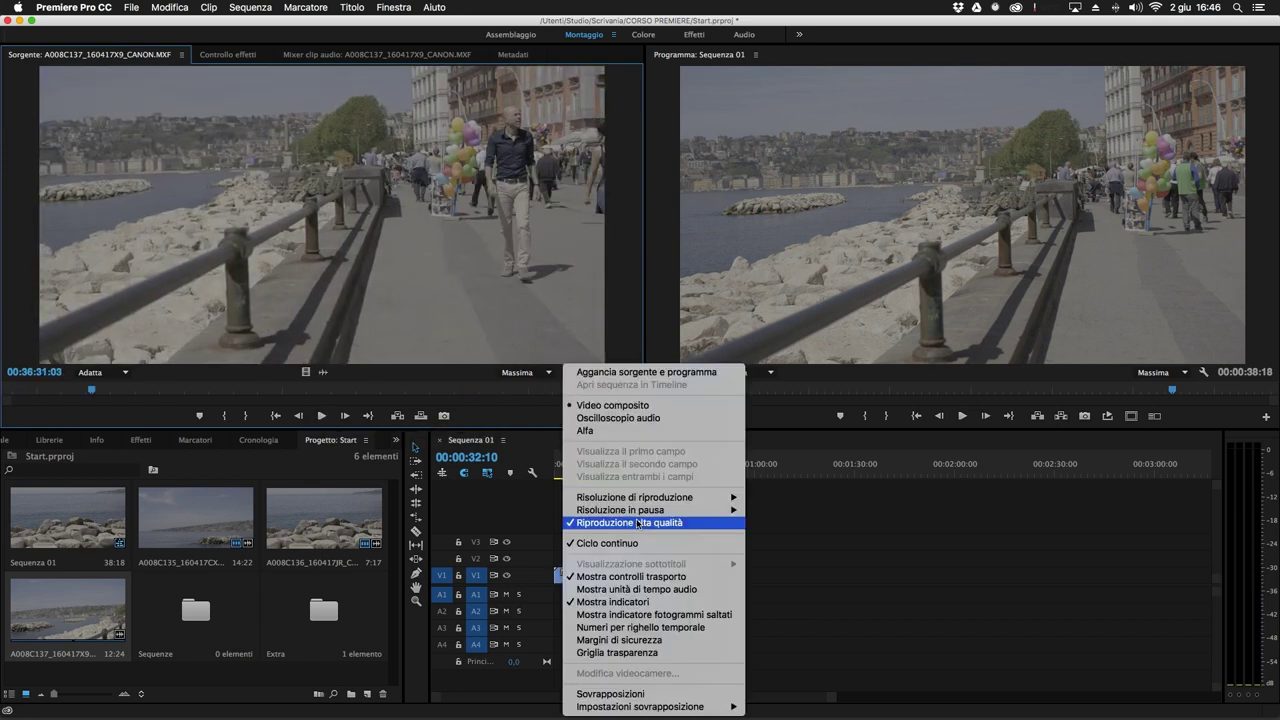
left_click(606, 590)
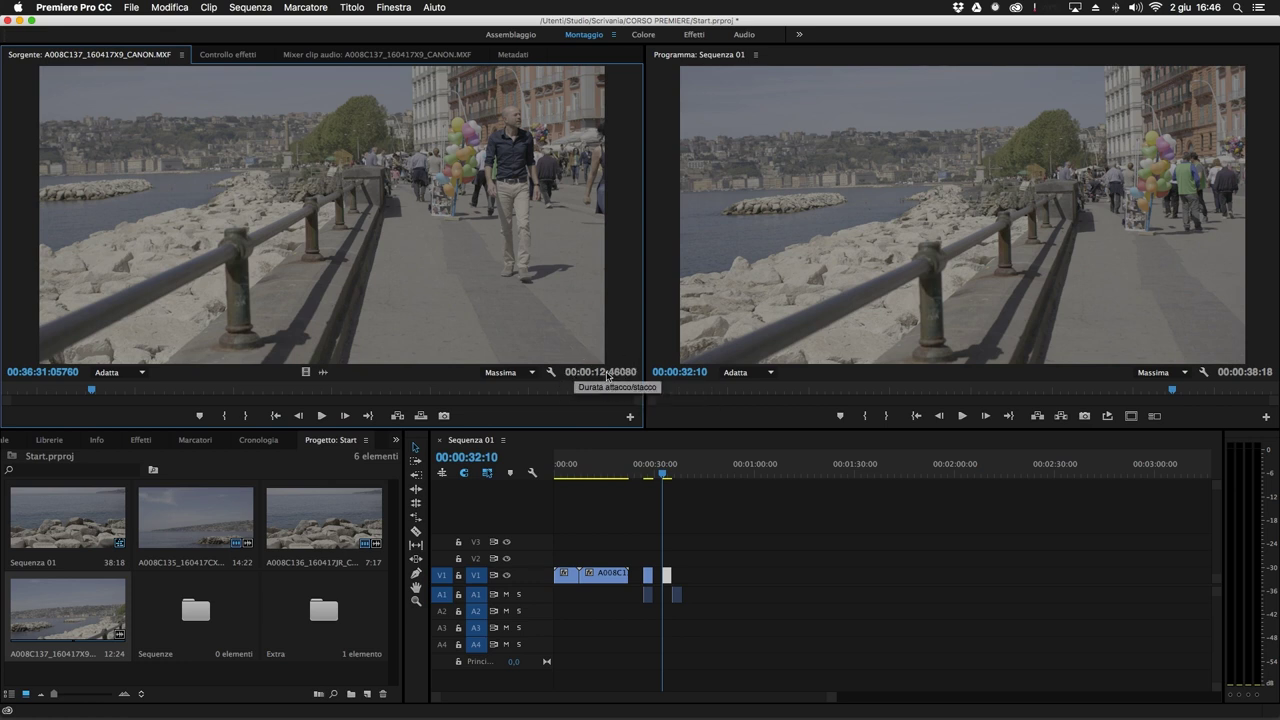
mouse_move(91, 390)
left_mouse_down()
mouse_move(140, 387)
mouse_move(116, 385)
left_mouse_up()
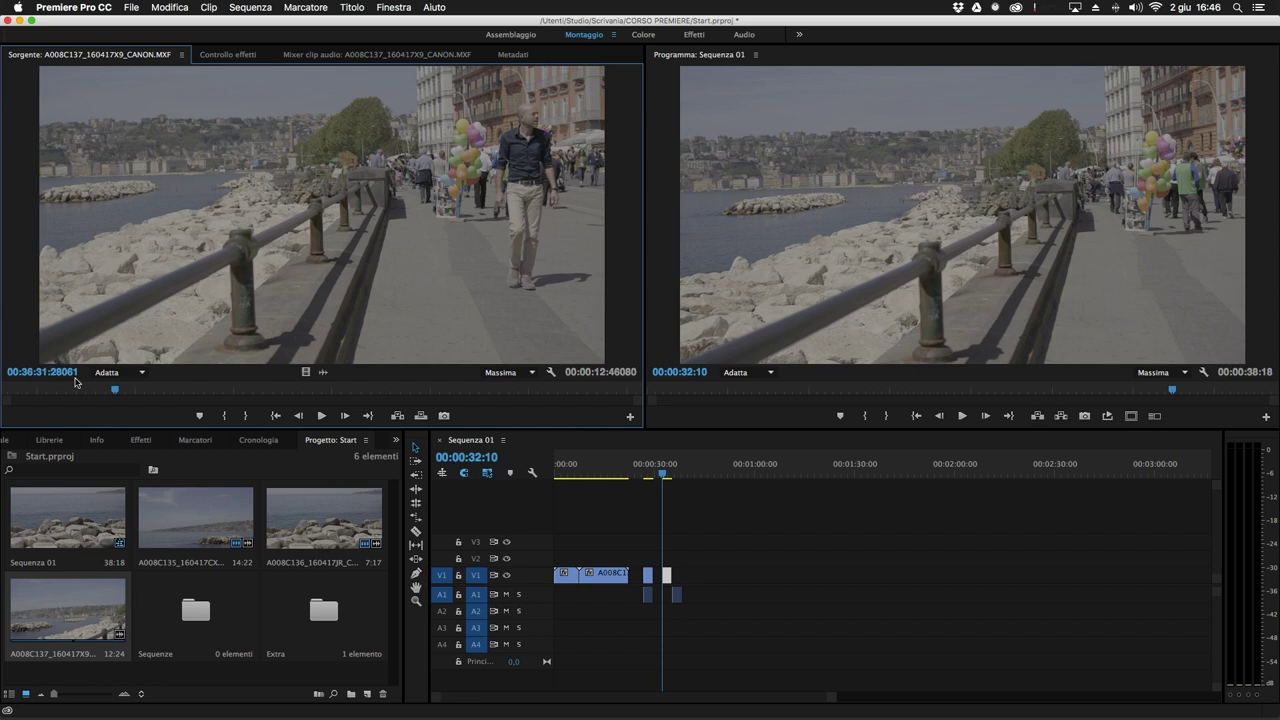
Return Source timecodes to video frames and enable Mostra indicatore fotogrammi saltati.
left_click(550, 372)
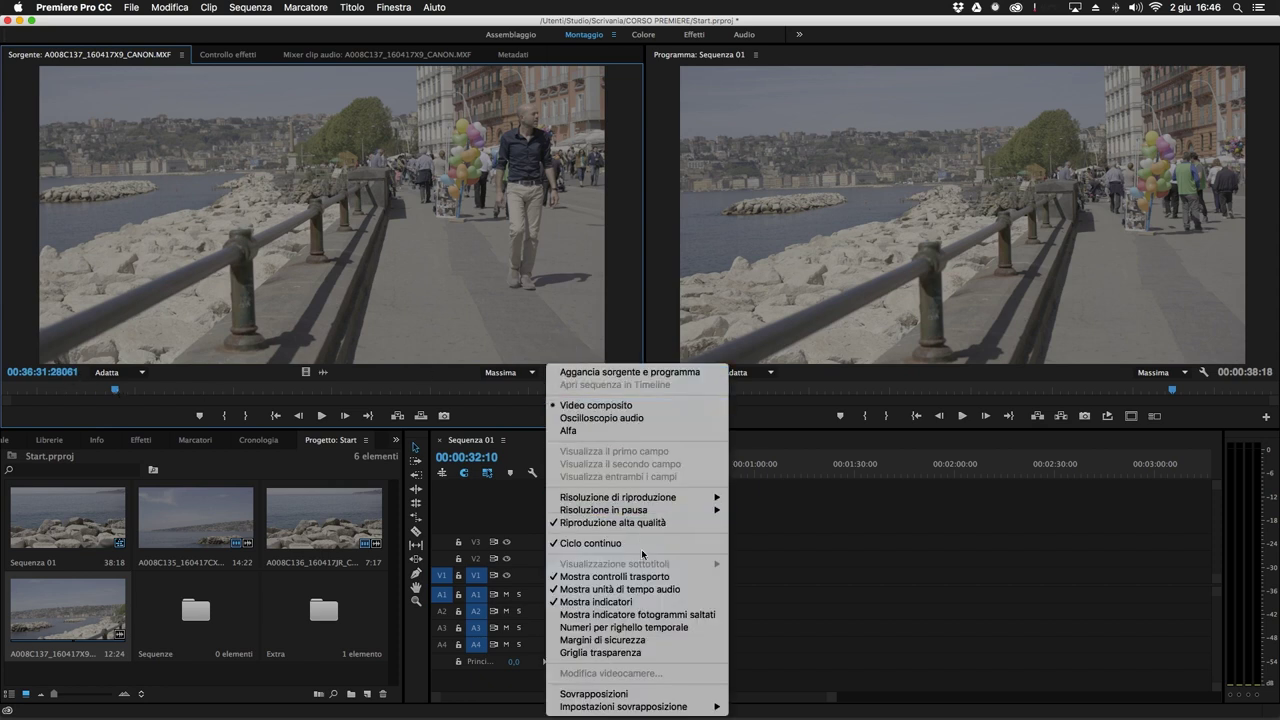
left_click(620, 589)
left_click(566, 372)
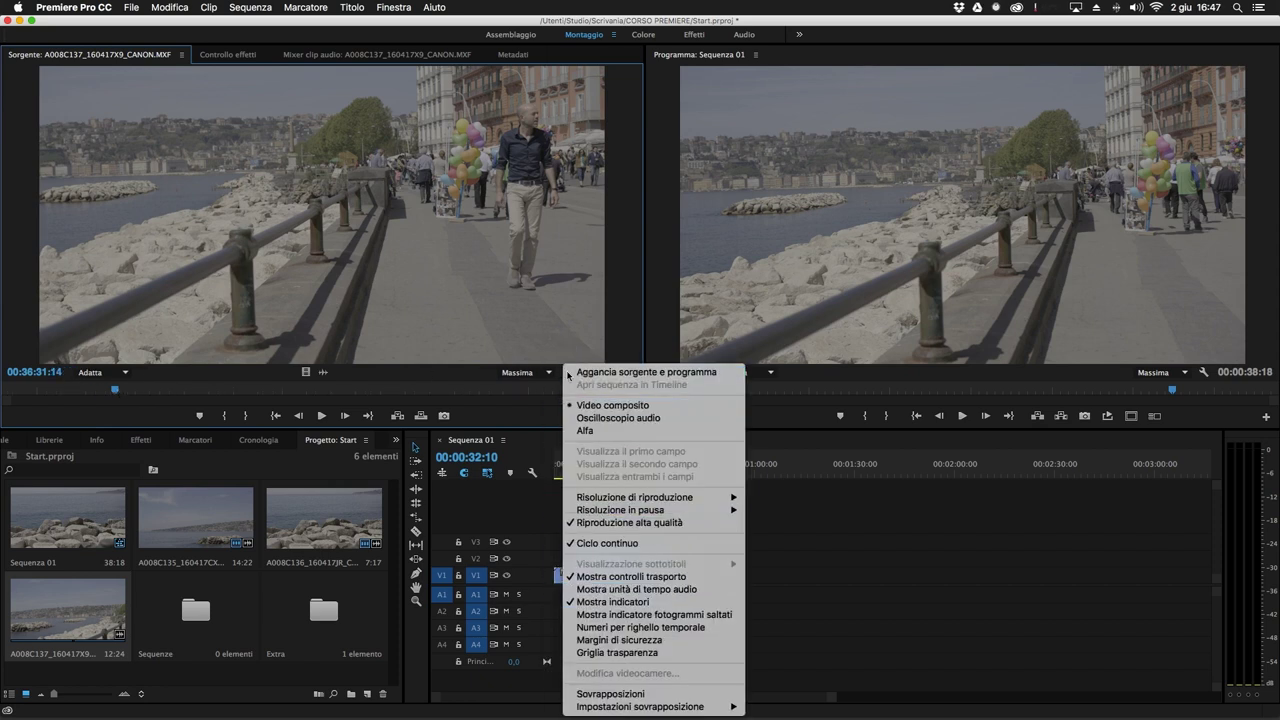
left_click(611, 616)
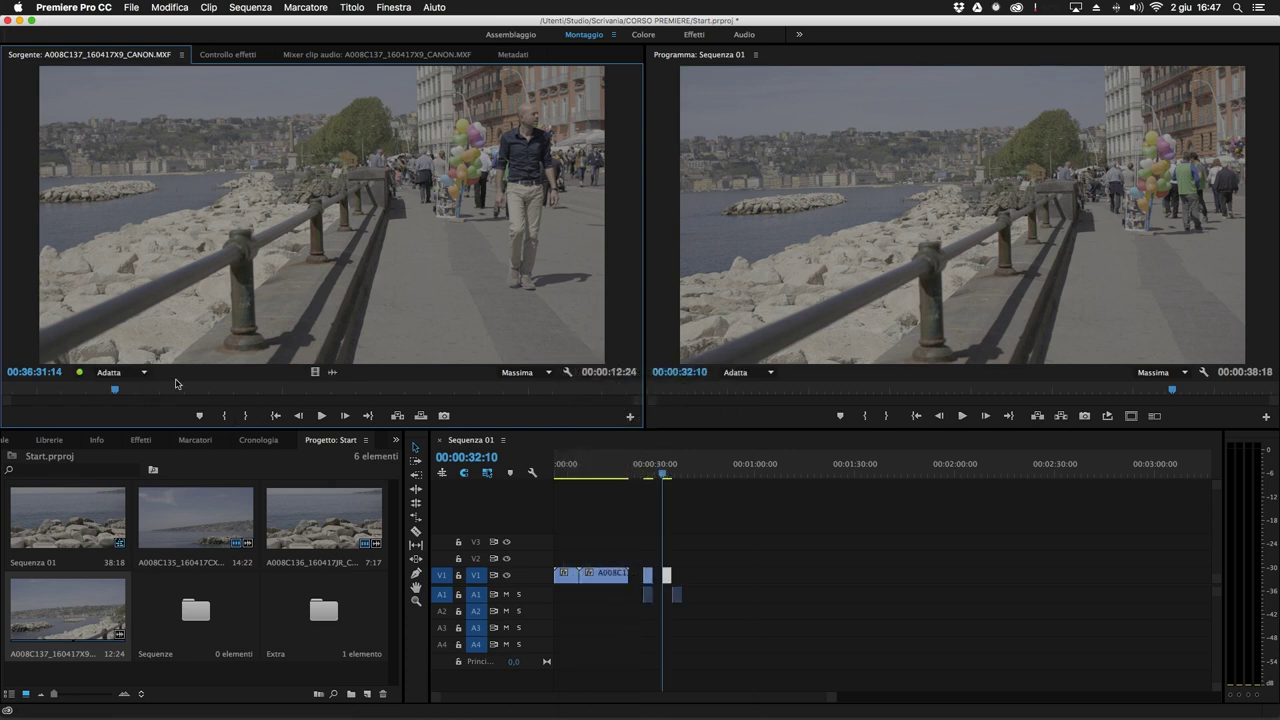
Play and stop the clip to confirm 0 dropped frames, then enable Margini di sicurezza.
left_click(321, 416)
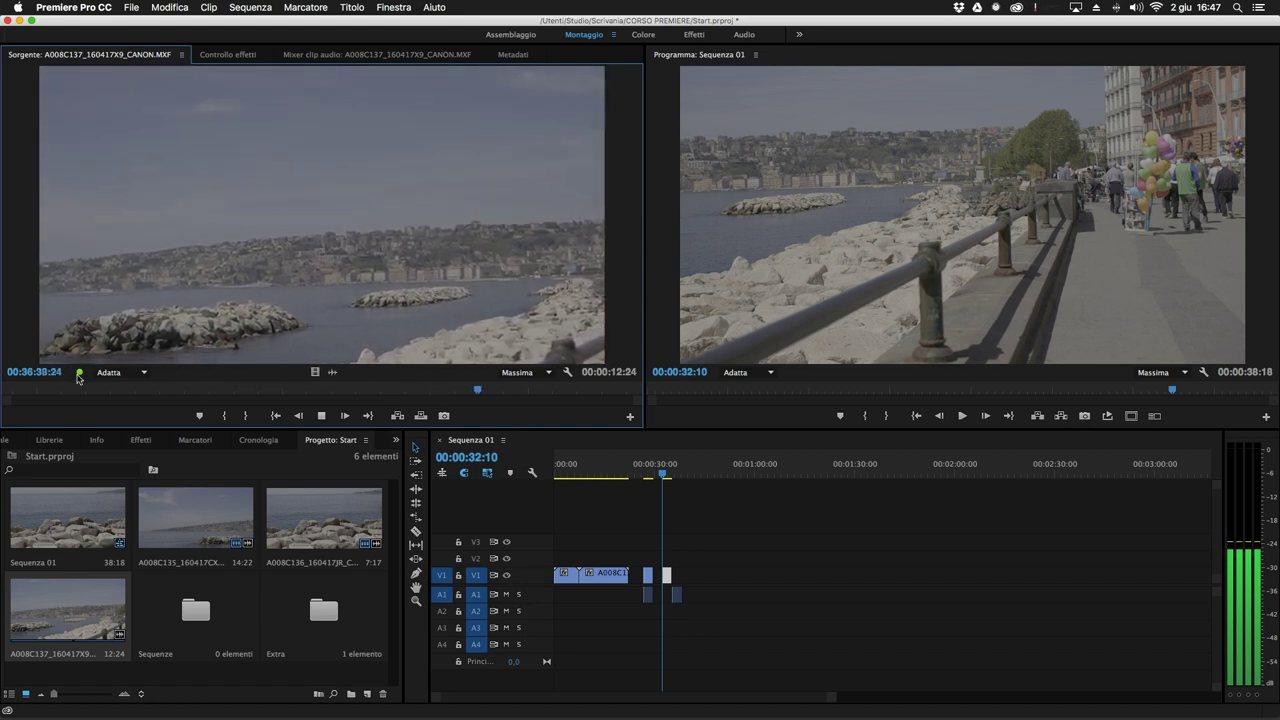
mouse_move(79, 375)
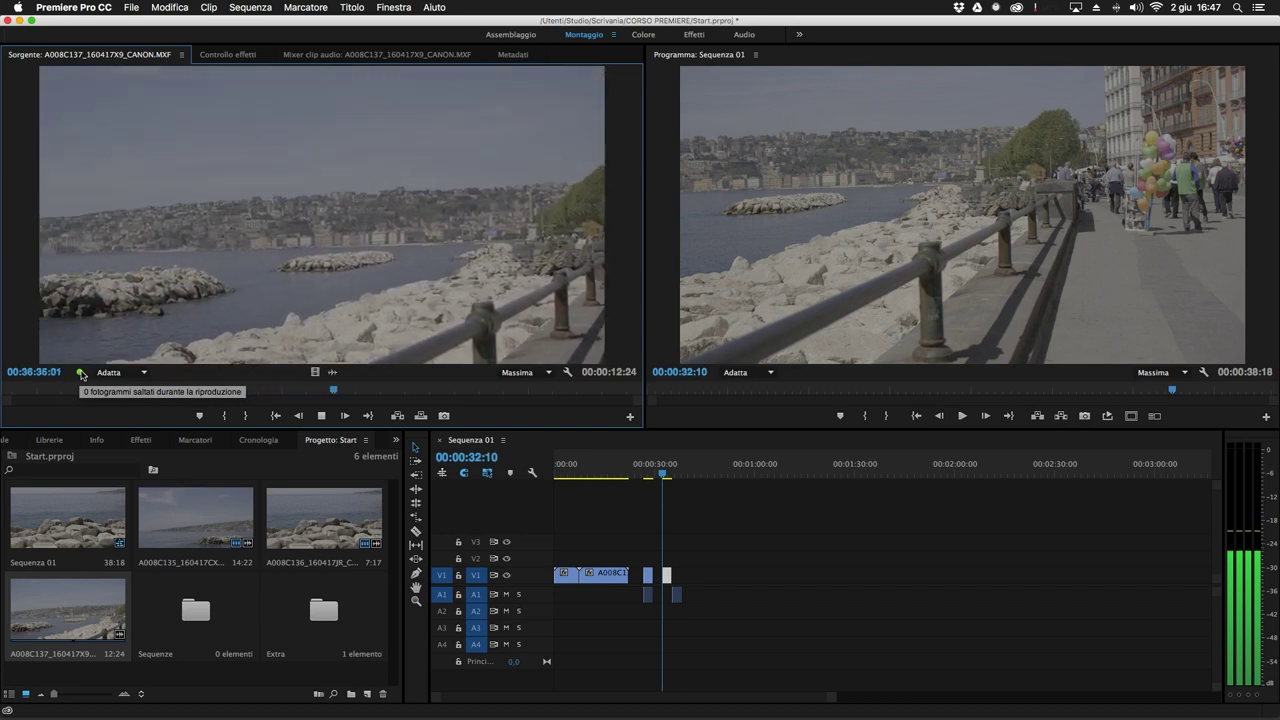
left_click(322, 416)
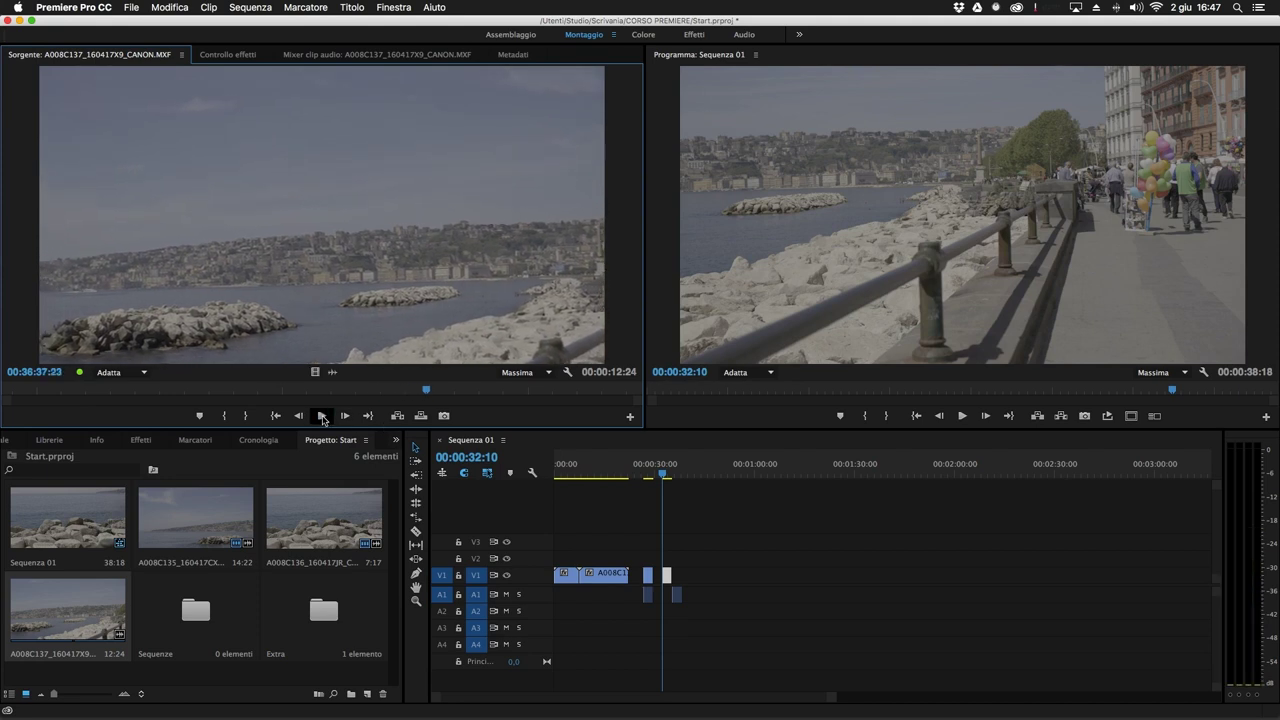
left_click(567, 372)
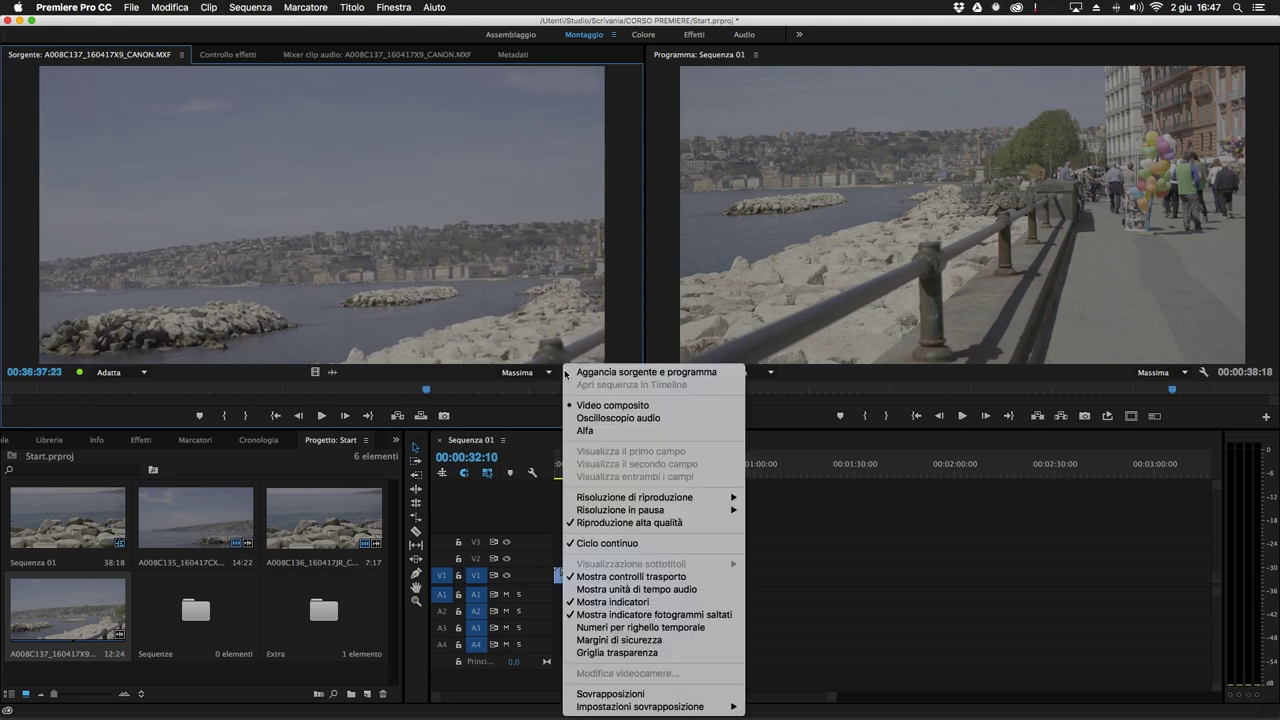
left_click(672, 641)
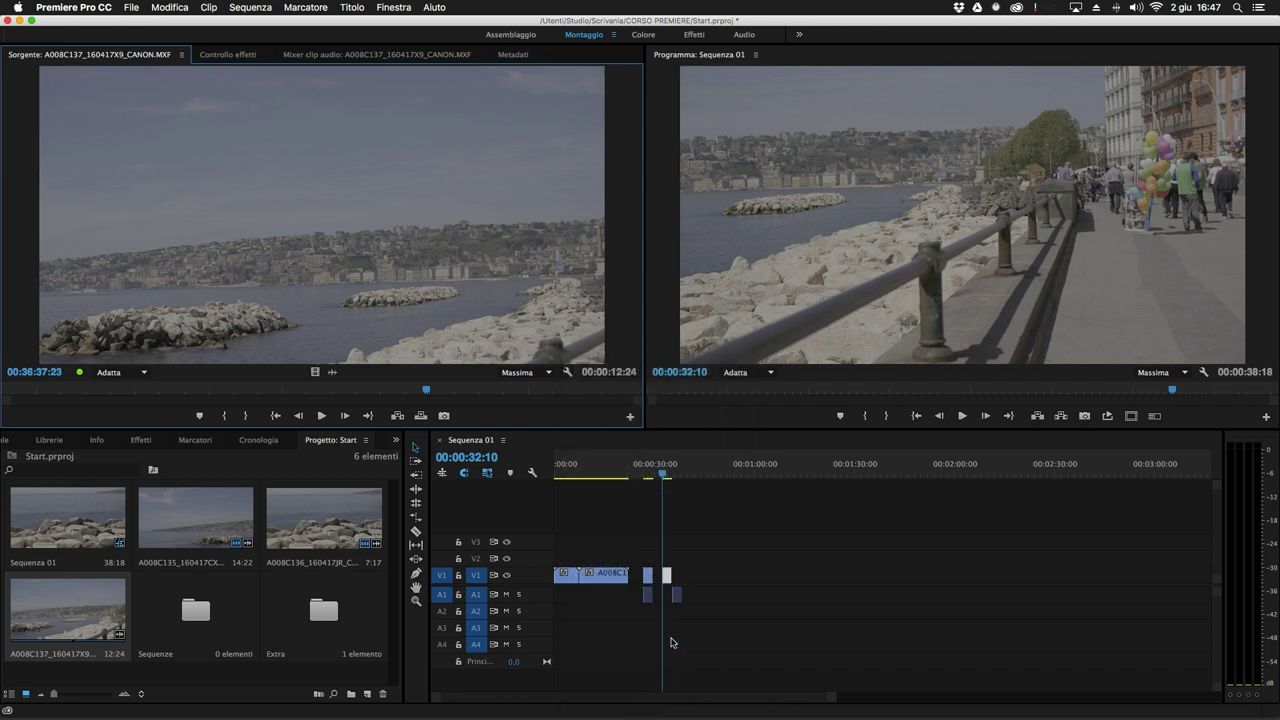
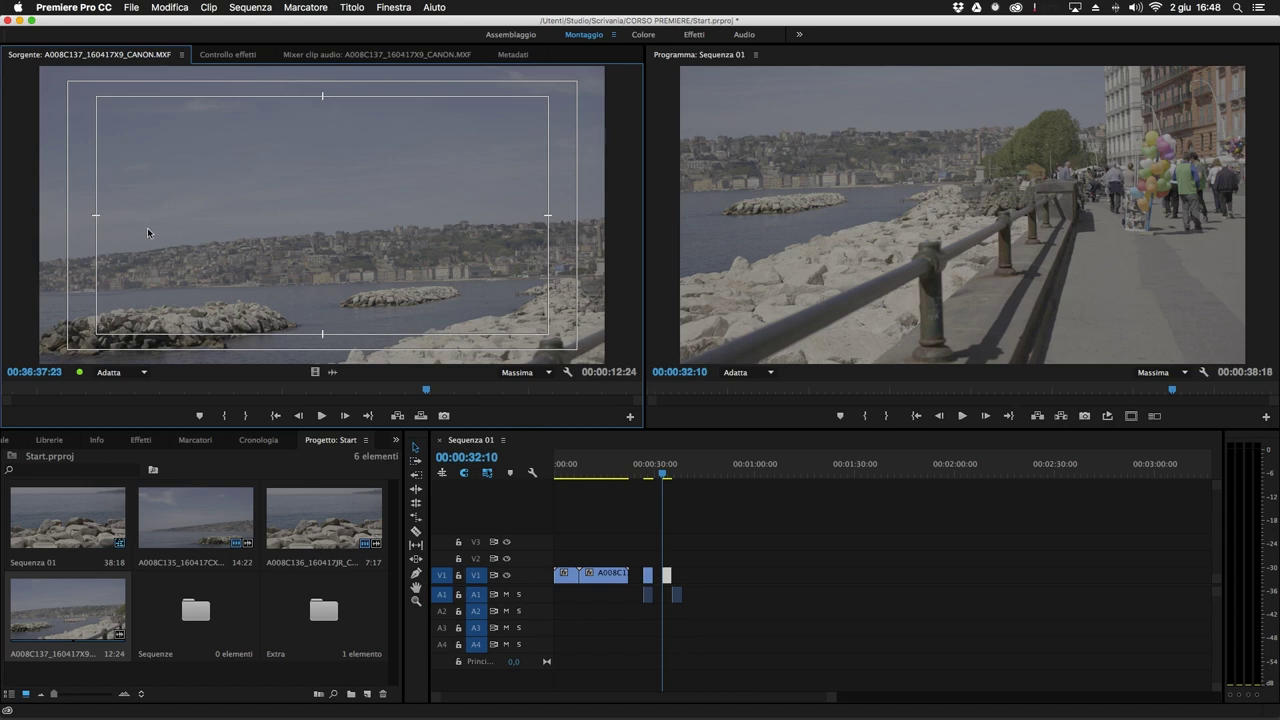
Turn off Margini di sicurezza in the Source monitor and toggle Griglia trasparenza.
left_click(567, 371)
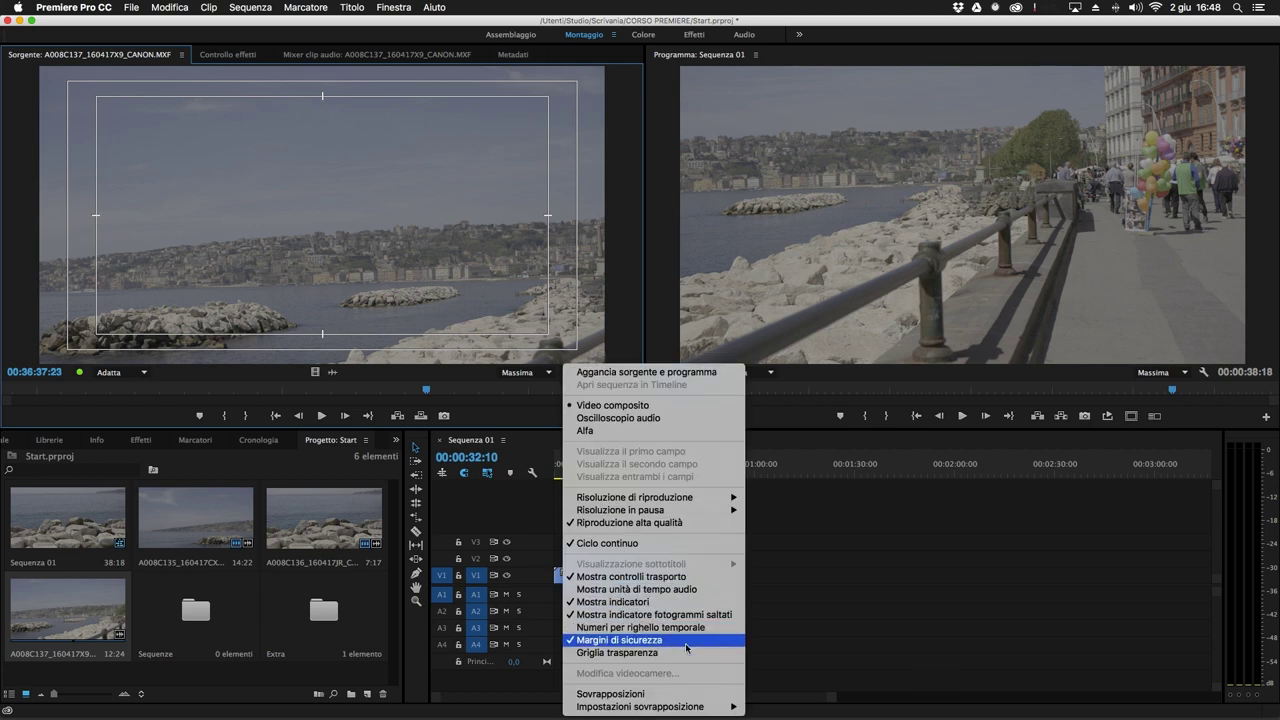
left_click(640, 640)
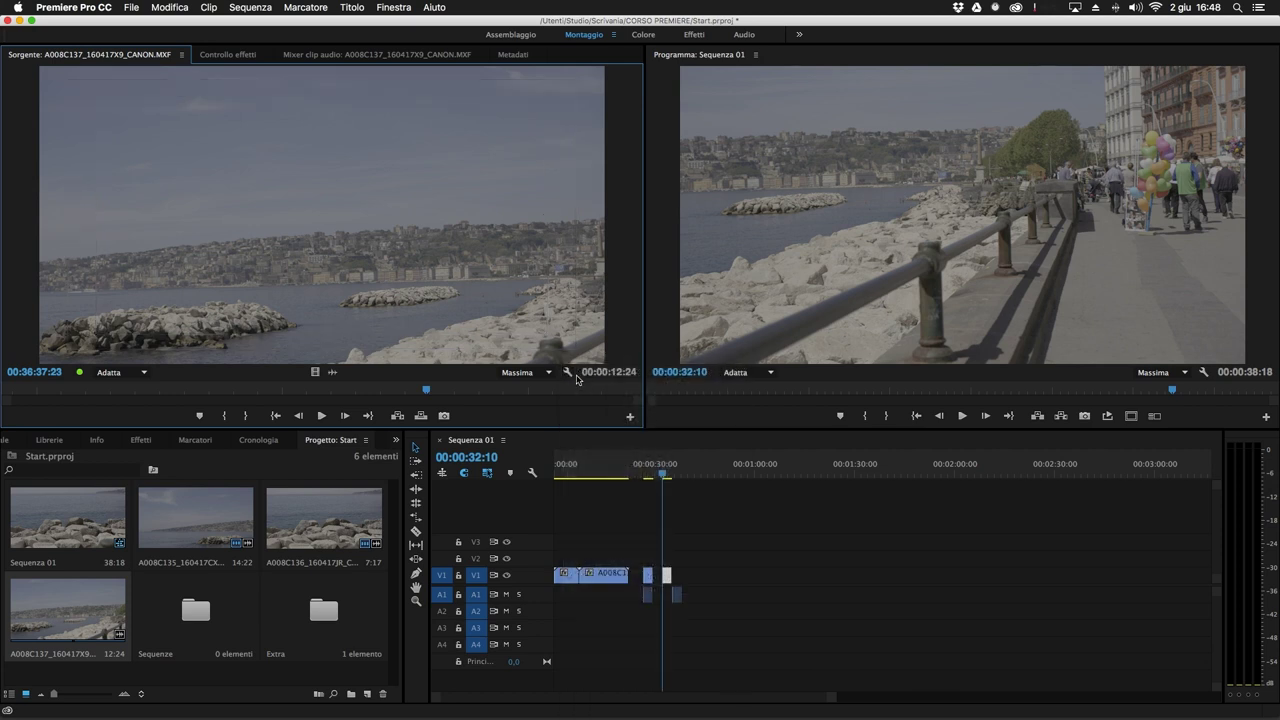
left_click(568, 372)
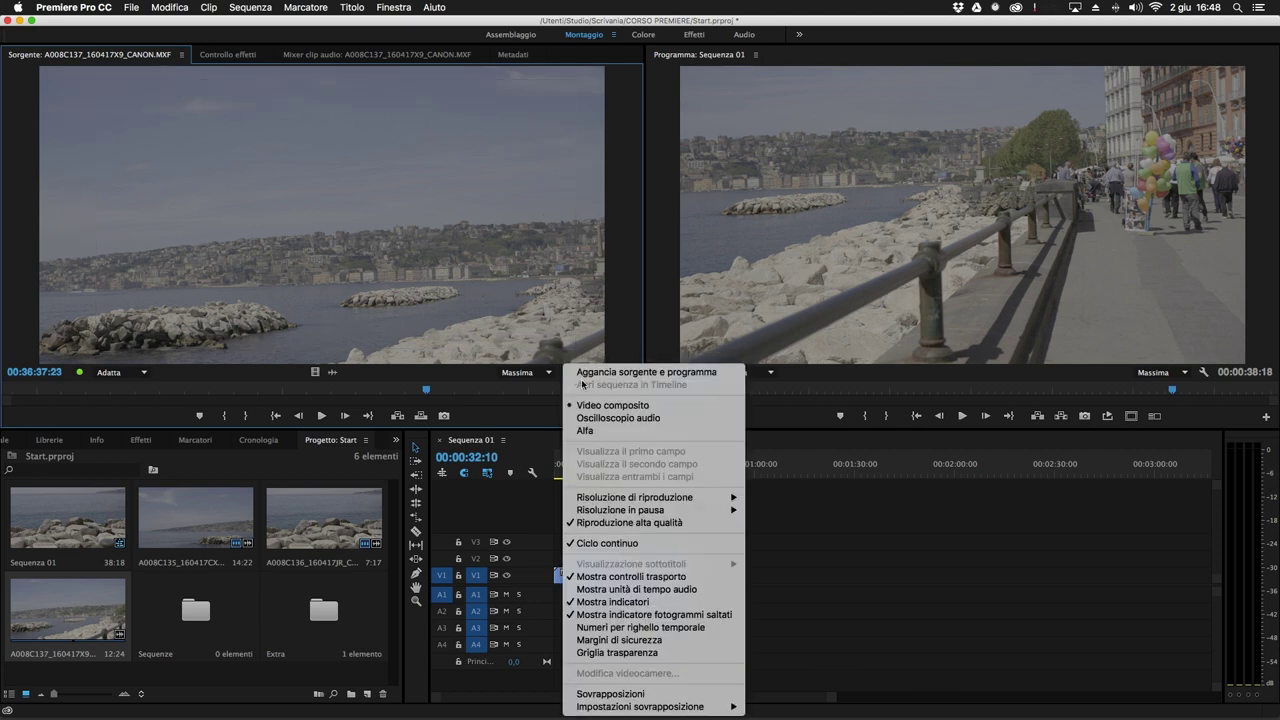
left_click(670, 654)
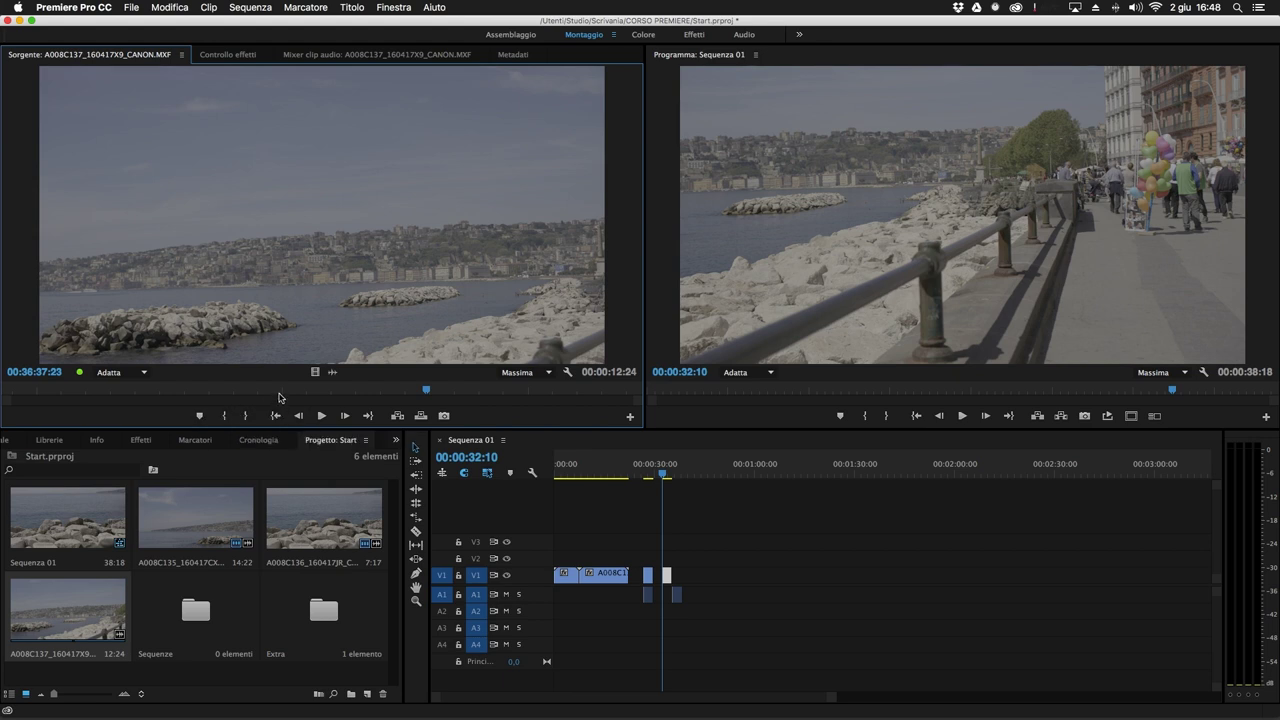
Mark In and Out points on the source clip and add a marker inside the range.
key("j")
key("j")
key("k")
left_click(225, 415)
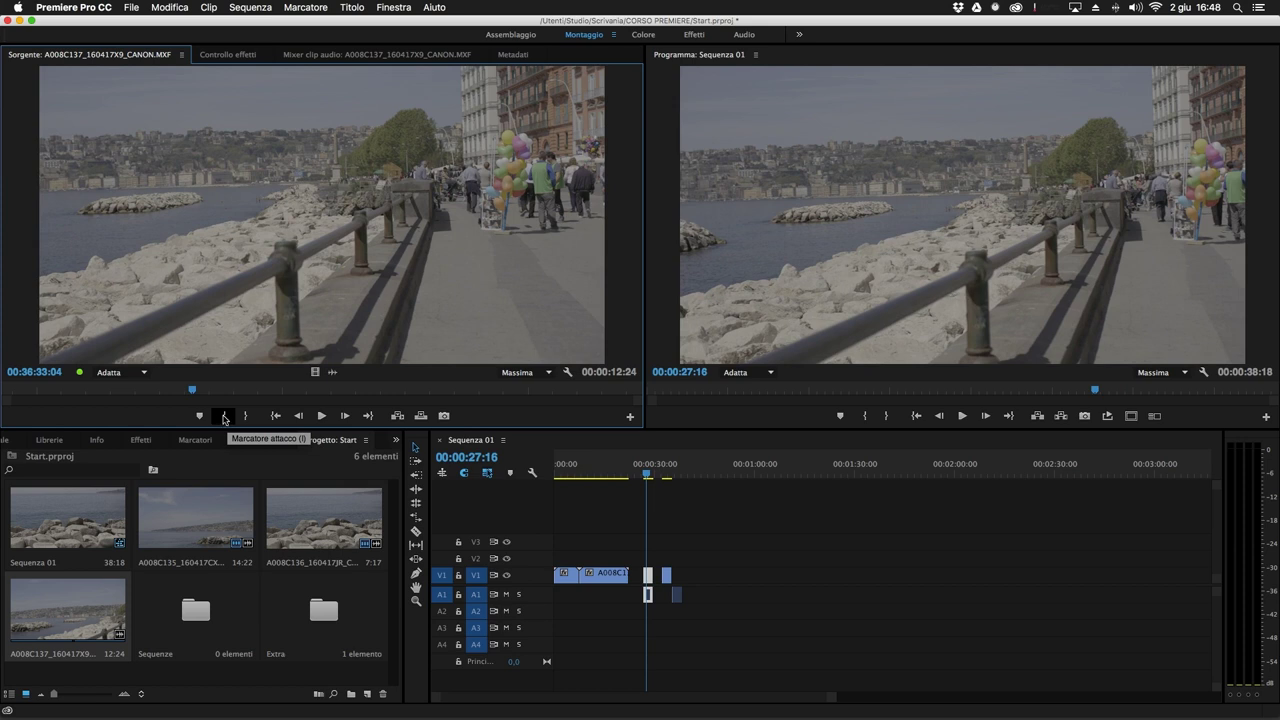
left_click(225, 415)
mouse_move(223, 392)
left_mouse_down()
mouse_move(327, 397)
mouse_move(245, 394)
left_mouse_up()
left_click(246, 415)
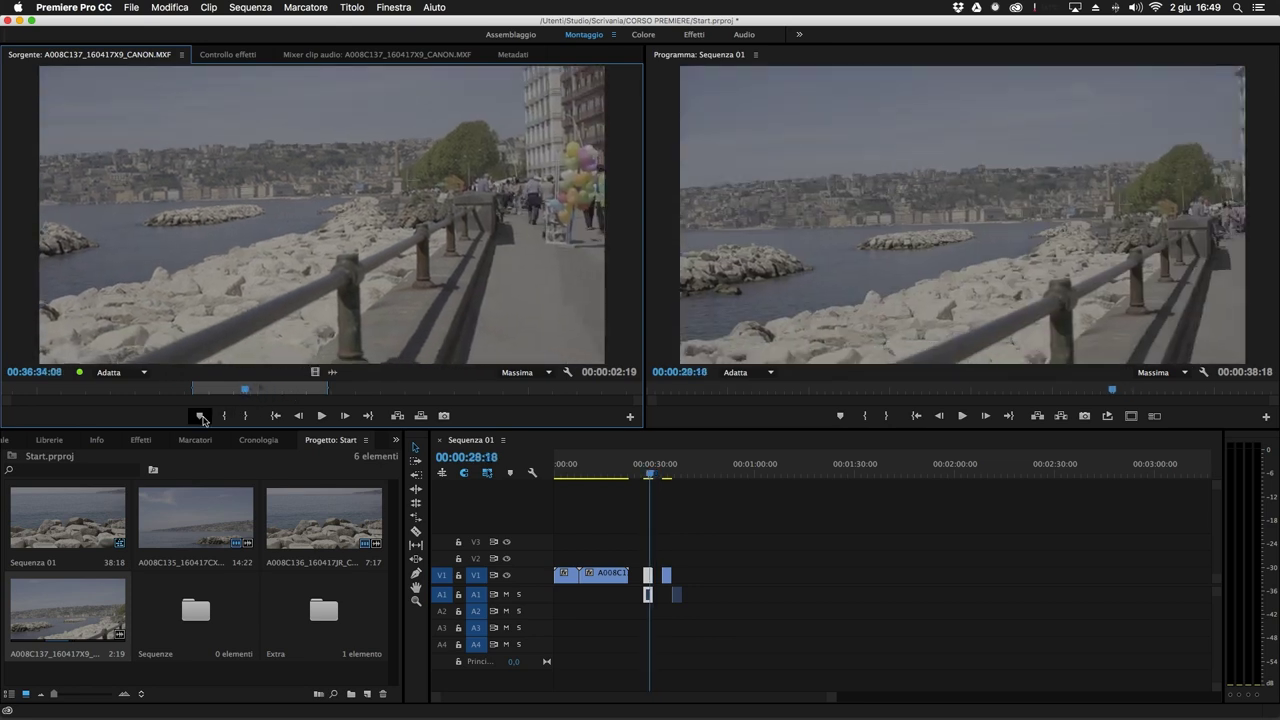
left_click(199, 415)
mouse_move(247, 397)
left_mouse_down()
mouse_move(262, 381)
mouse_move(243, 380)
left_mouse_up()
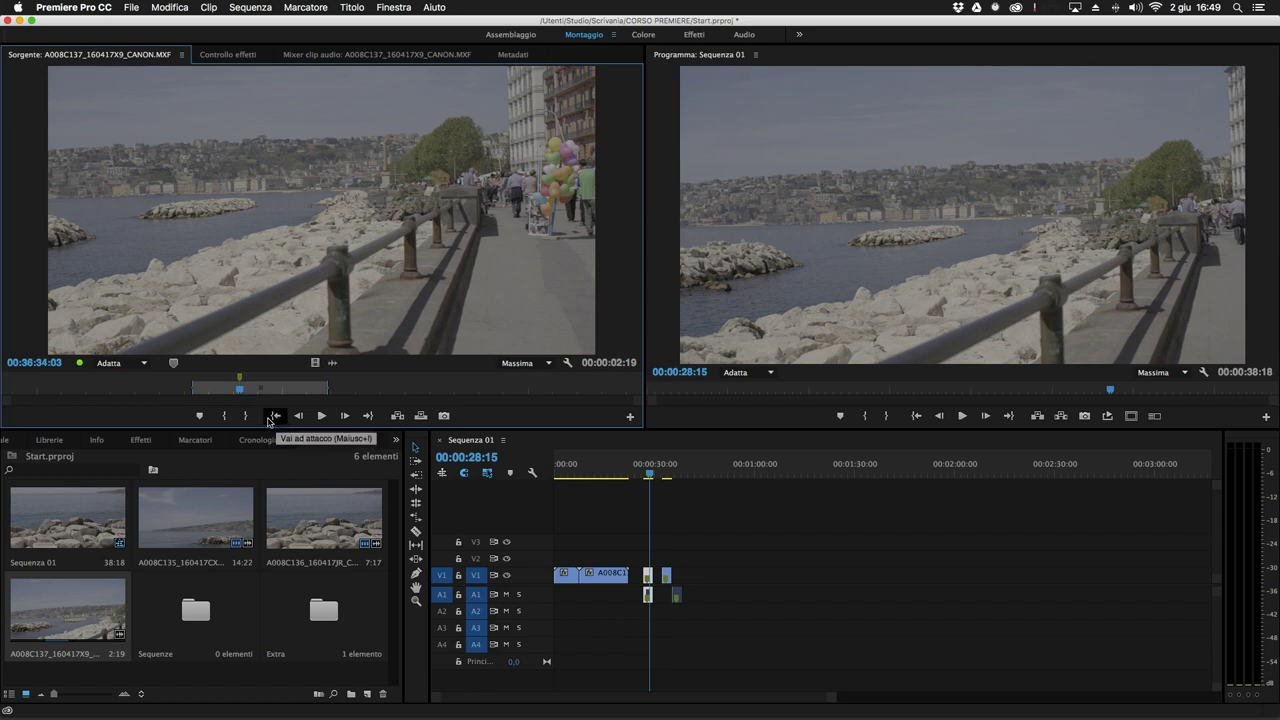
Play the marked source range, then jump to its In and Out points.
left_click(346, 416)
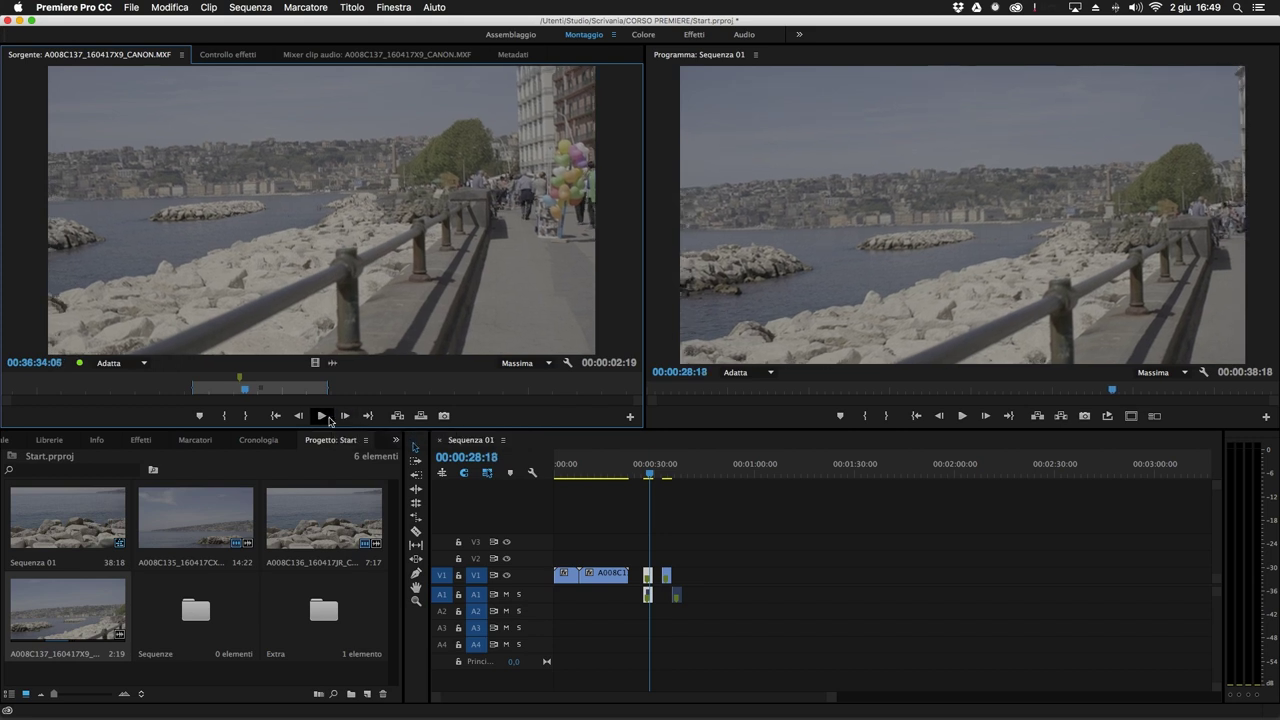
left_click(297, 416)
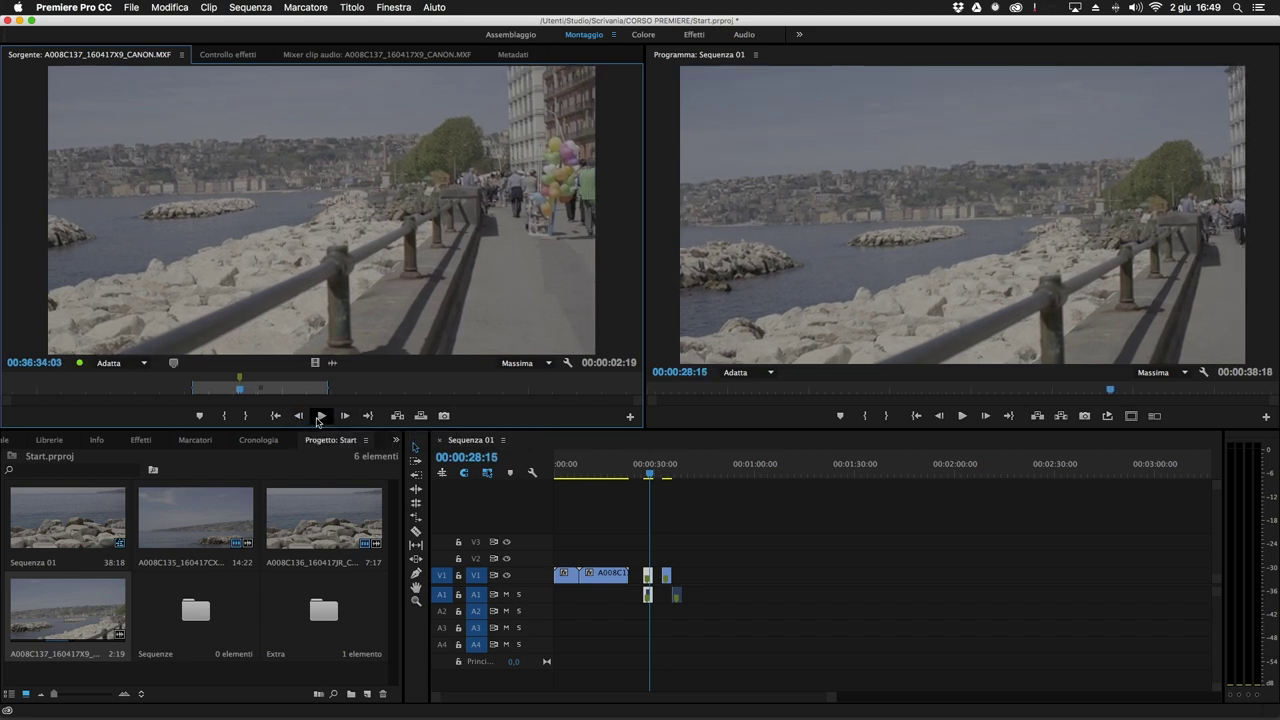
left_click(321, 416)
left_click(321, 416)
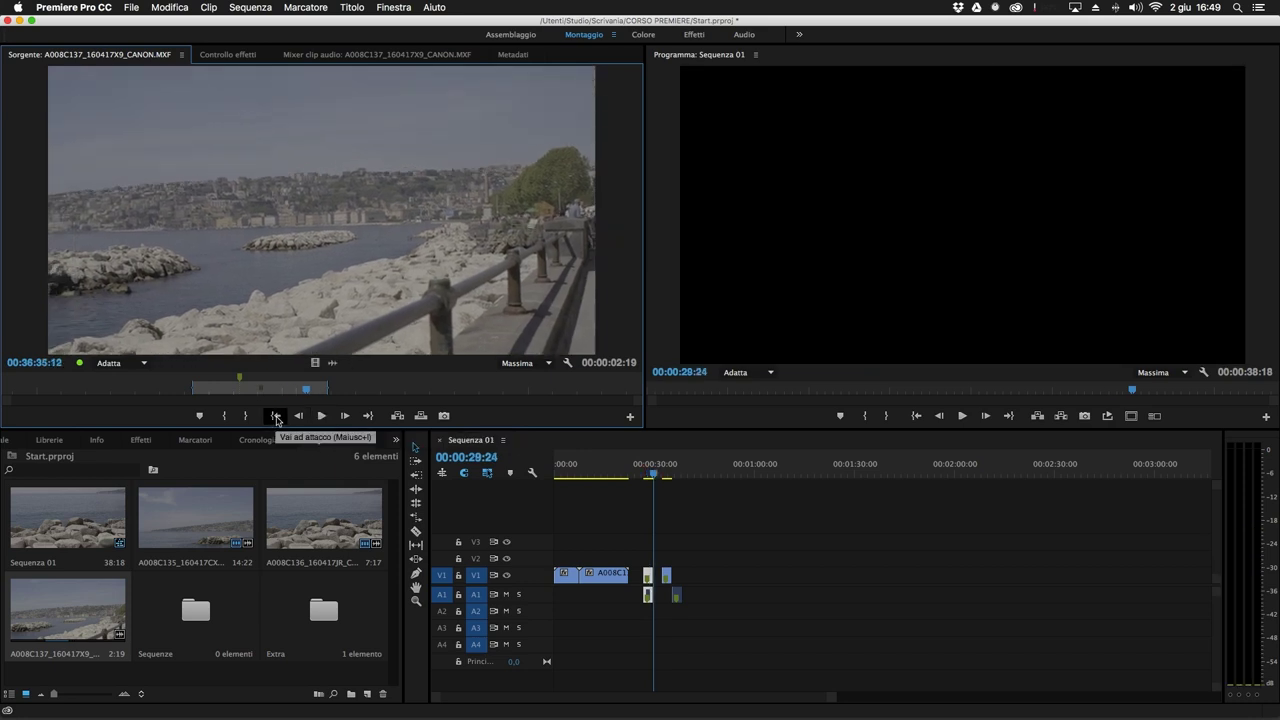
left_click(276, 416)
left_click(368, 416)
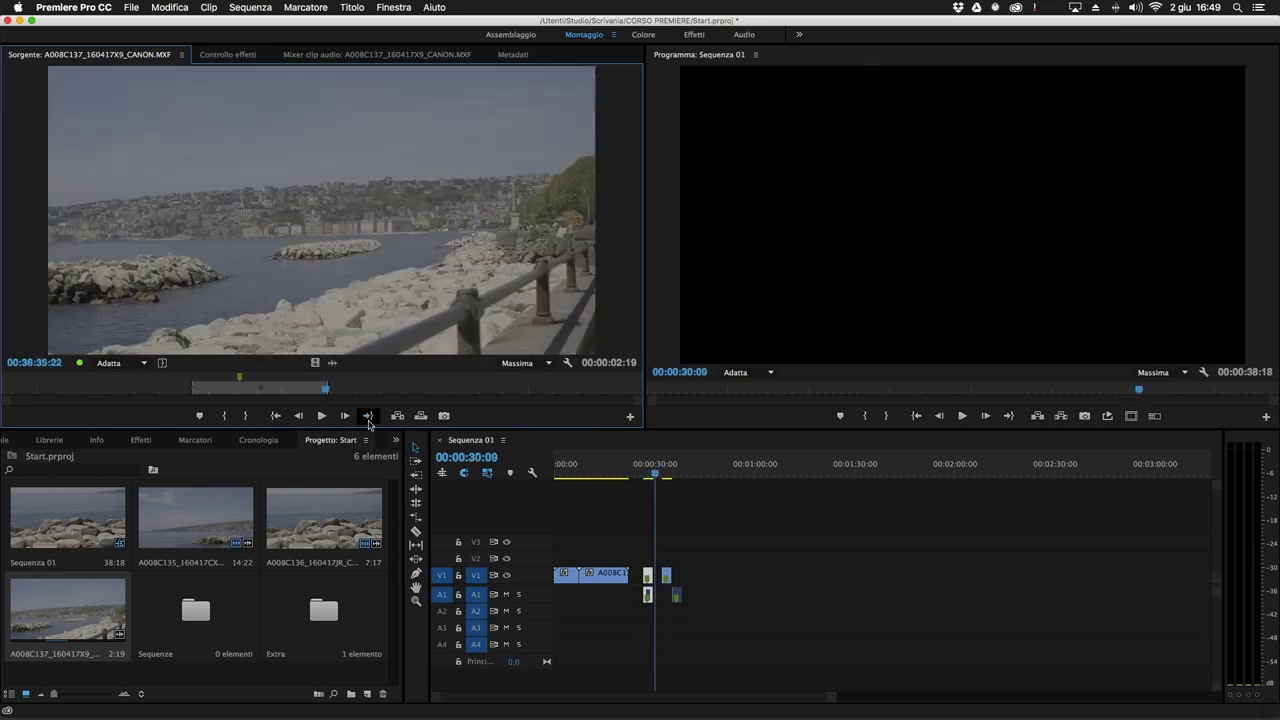
Export the source frame at 00:36:35:22 as a JPEG to /Utenti/Studio/Scrivania.
left_click(445, 416)
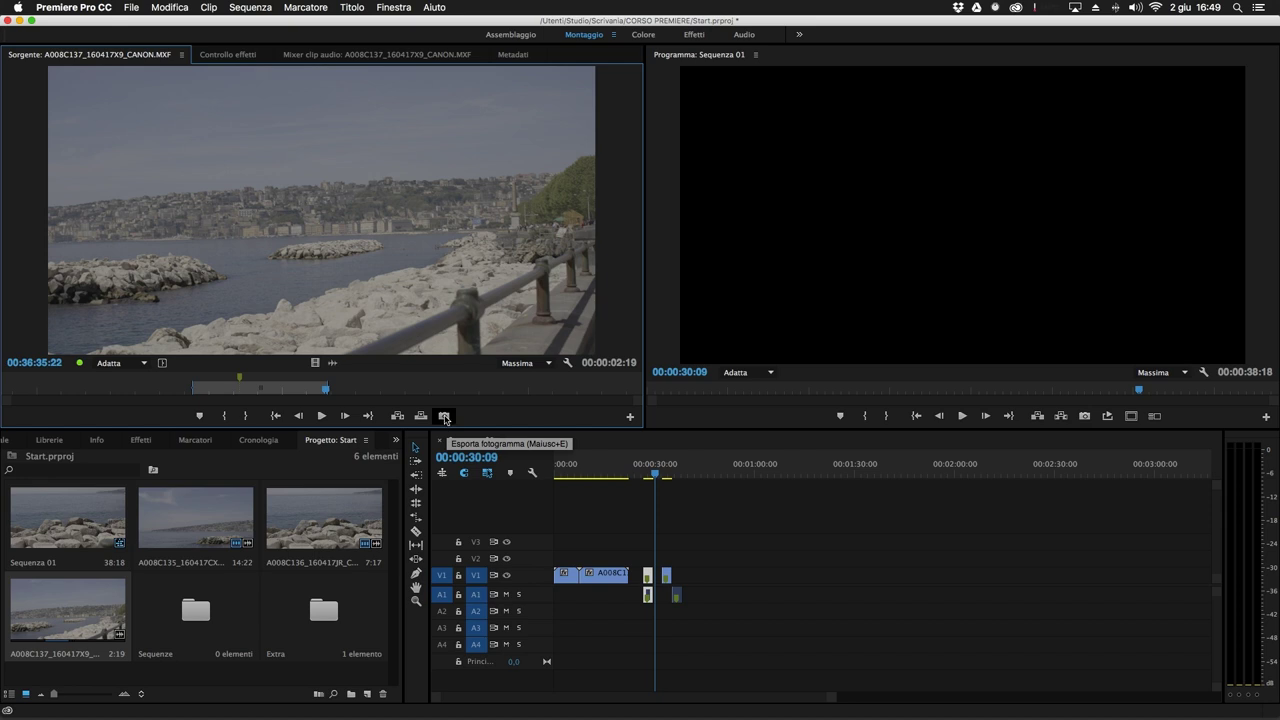
left_click(445, 416)
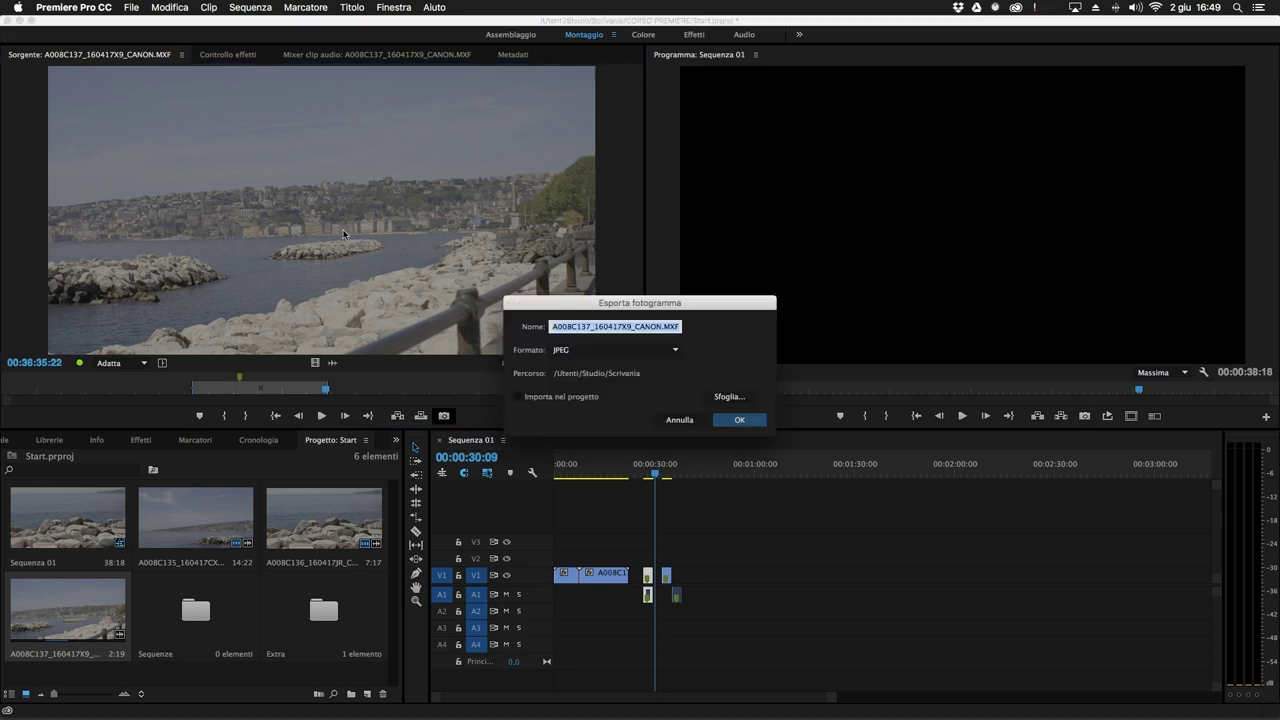
left_click(729, 396)
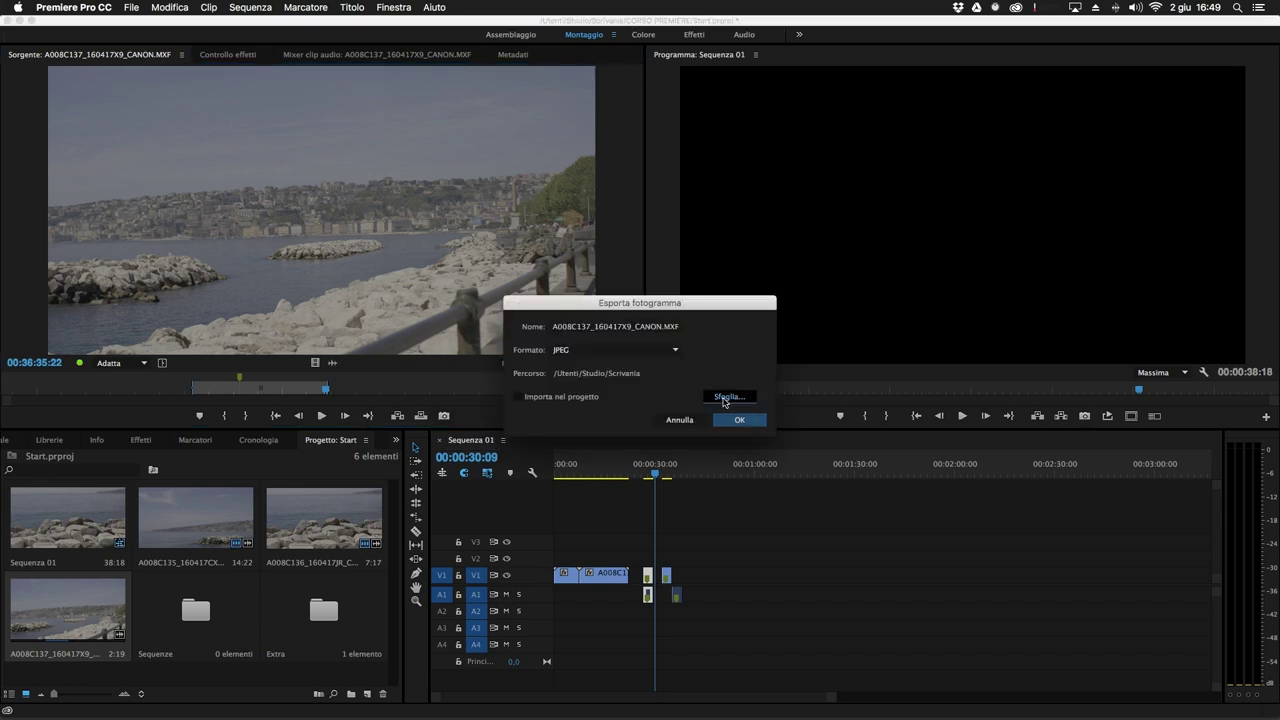
left_click(1190, 706)
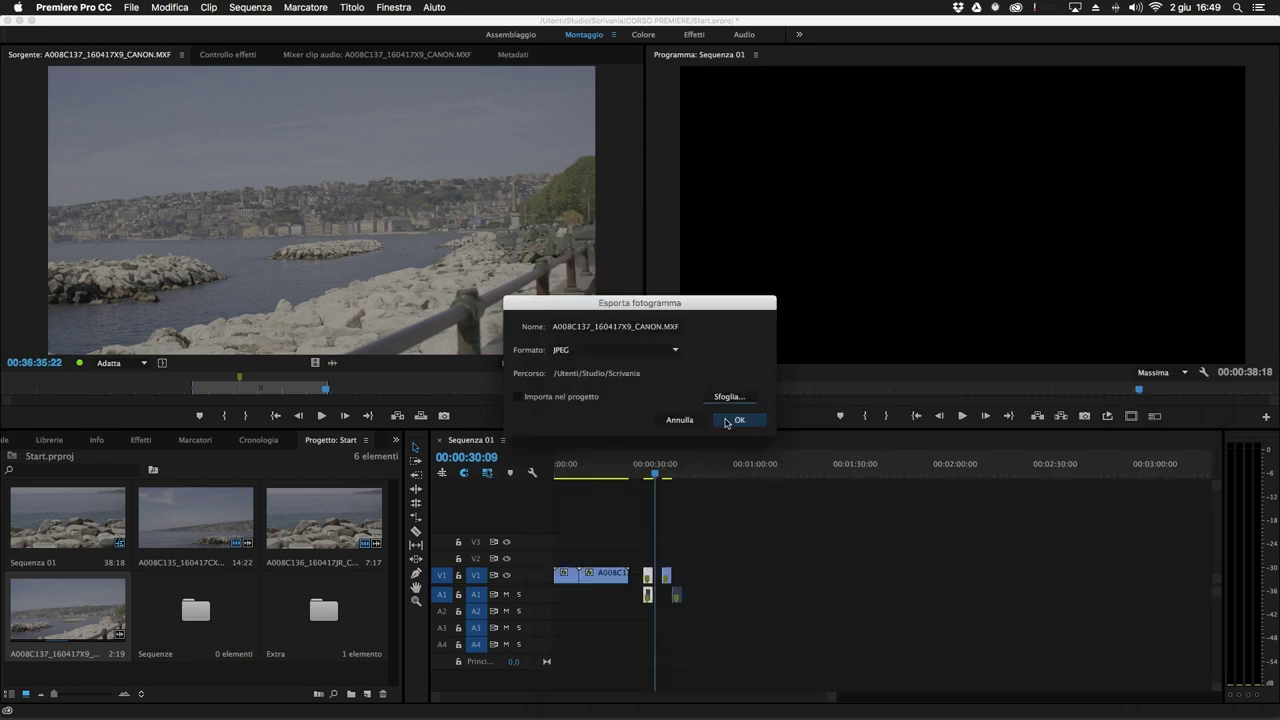
left_click(674, 350)
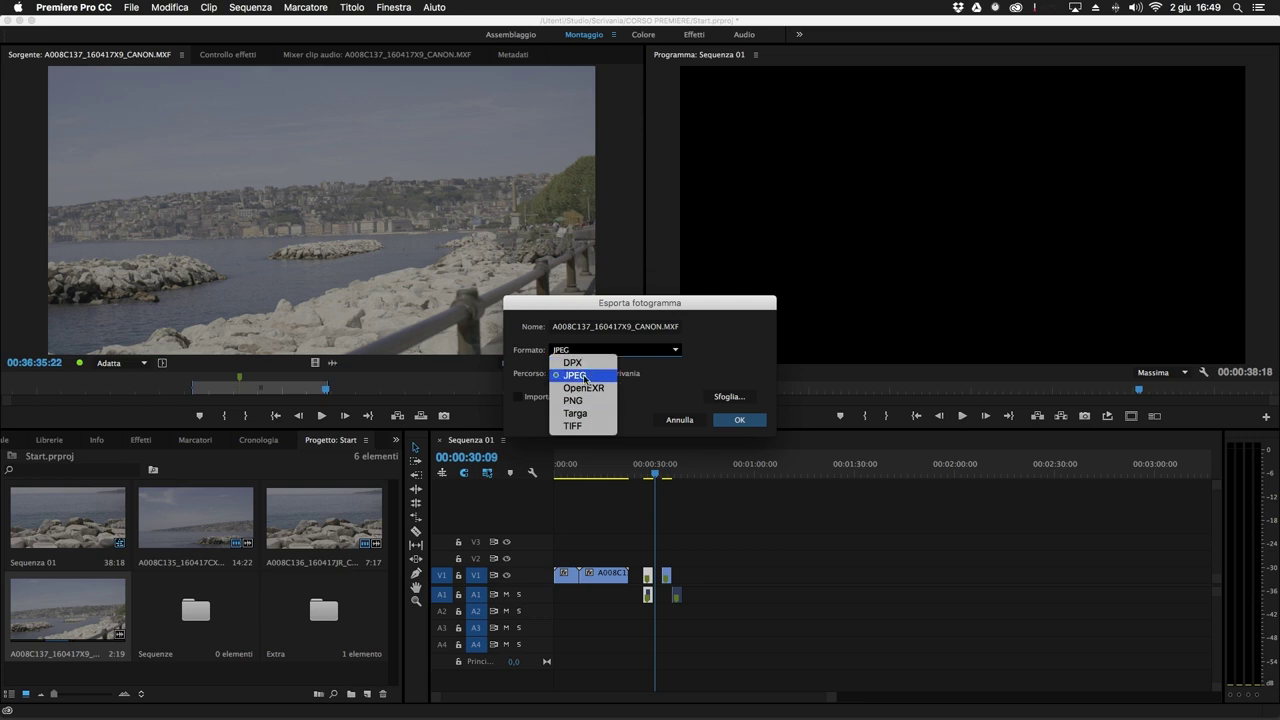
left_click(736, 421)
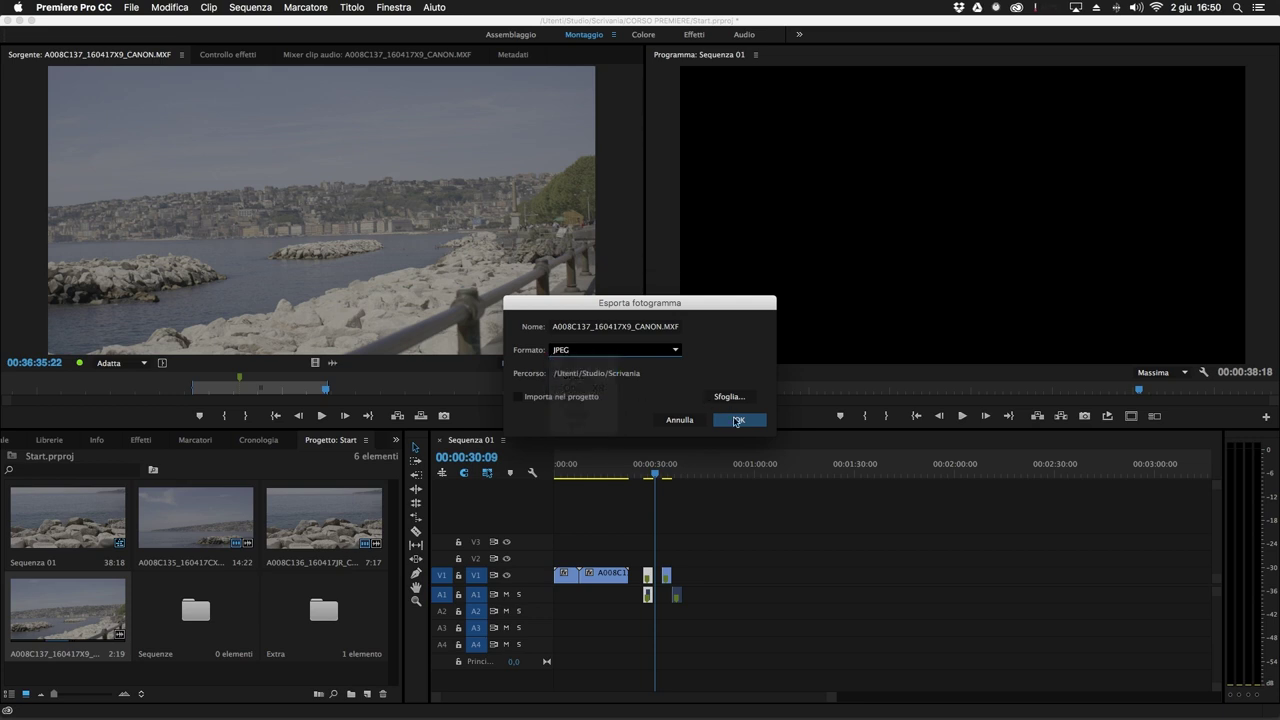
left_click(726, 421)
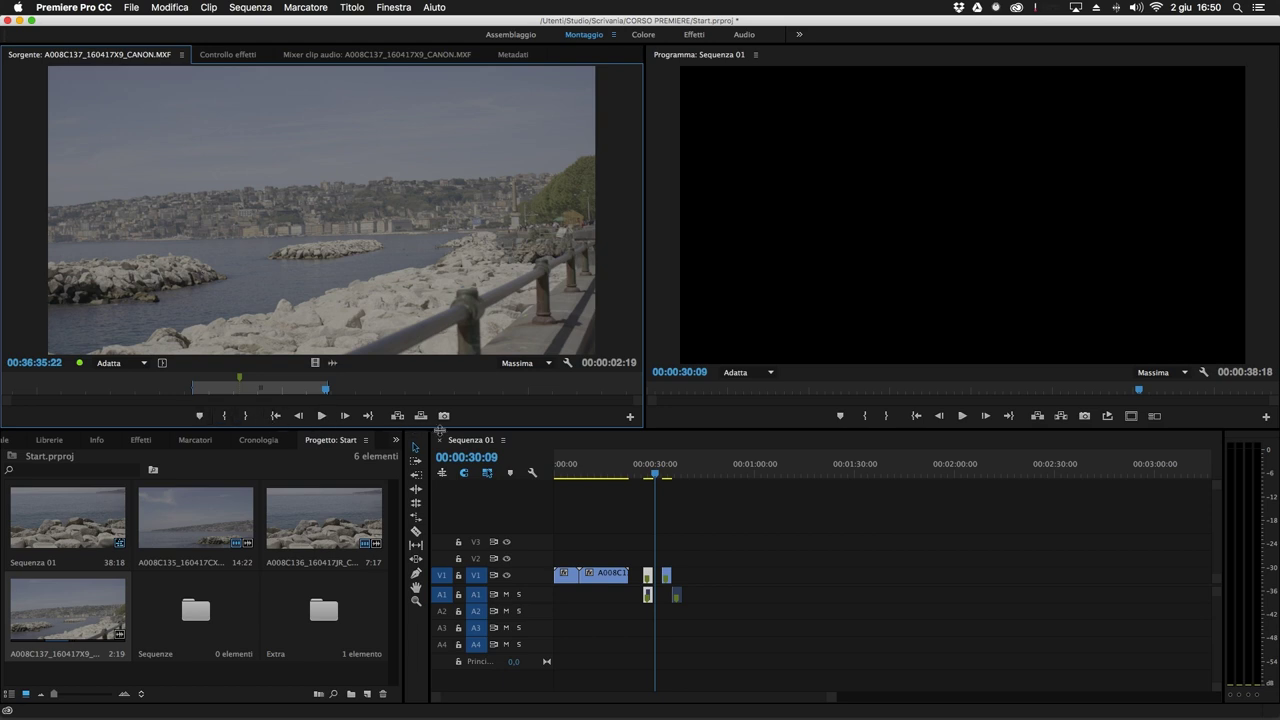
Add the Safe Margins and Loop buttons to the Source monitor's button bar.
left_click(630, 419)
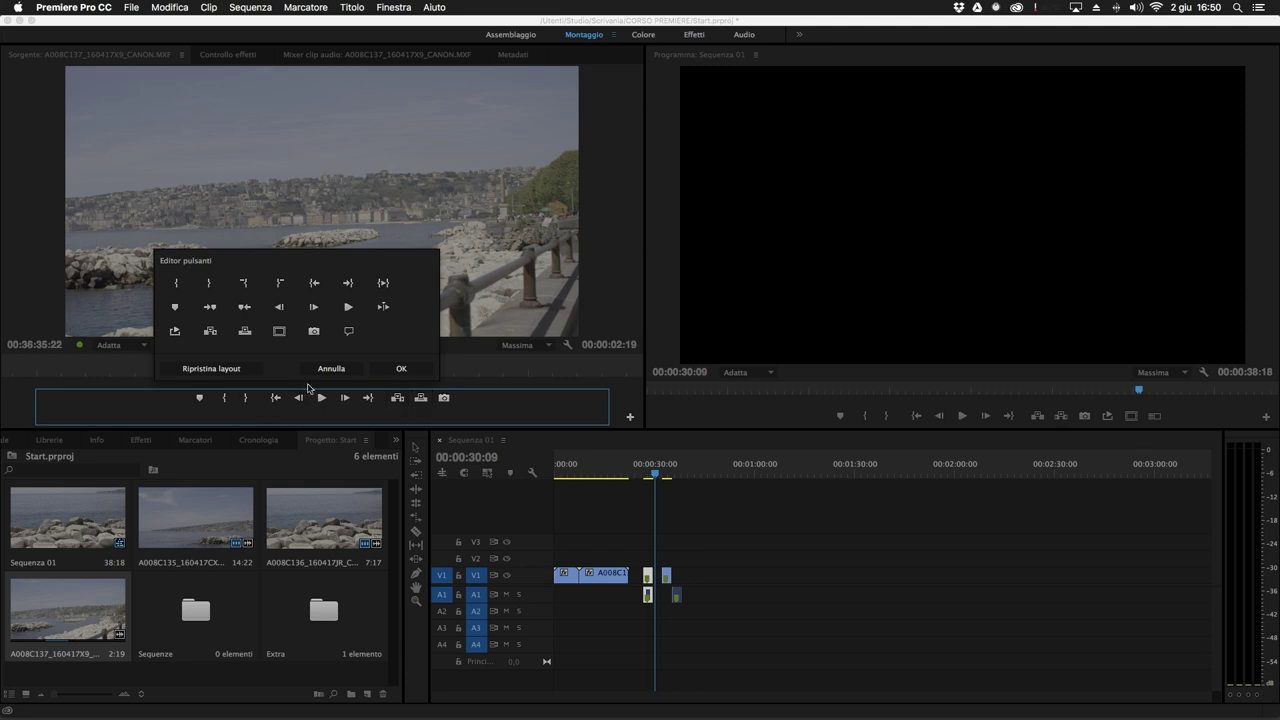
left_click_drag(322, 346, 467, 398)
left_click_drag(174, 332, 494, 400)
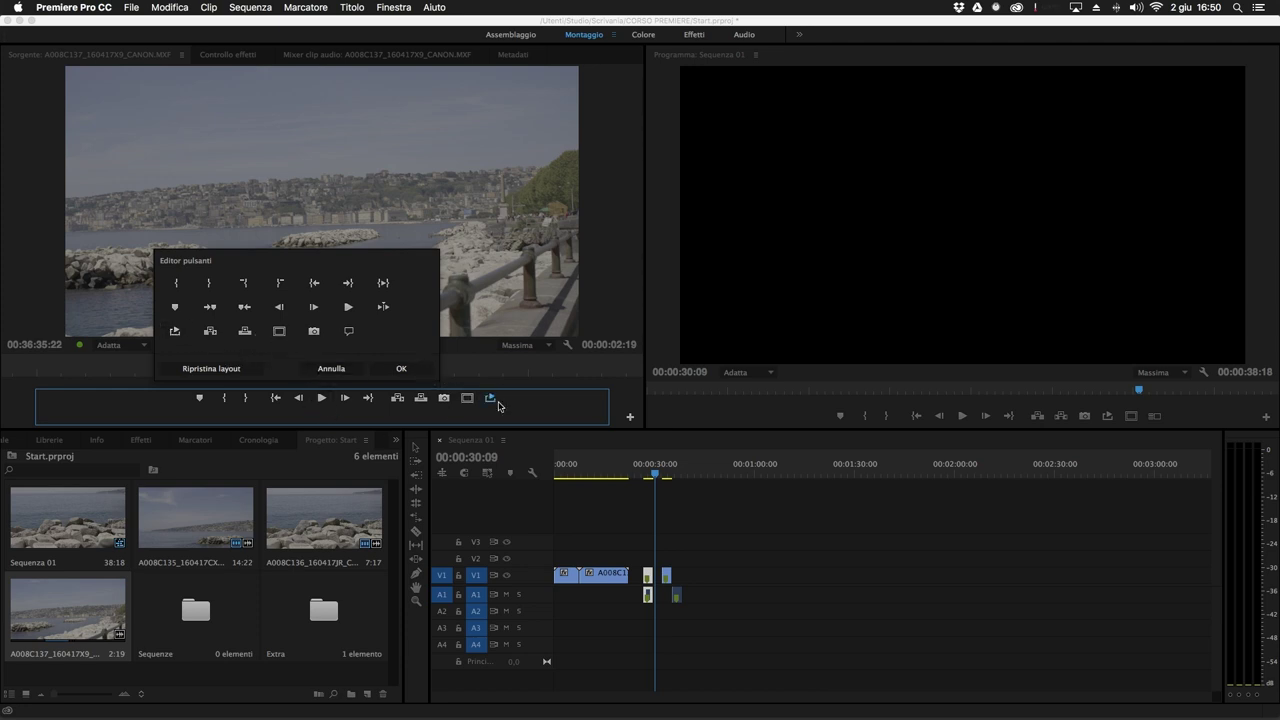
left_click(400, 370)
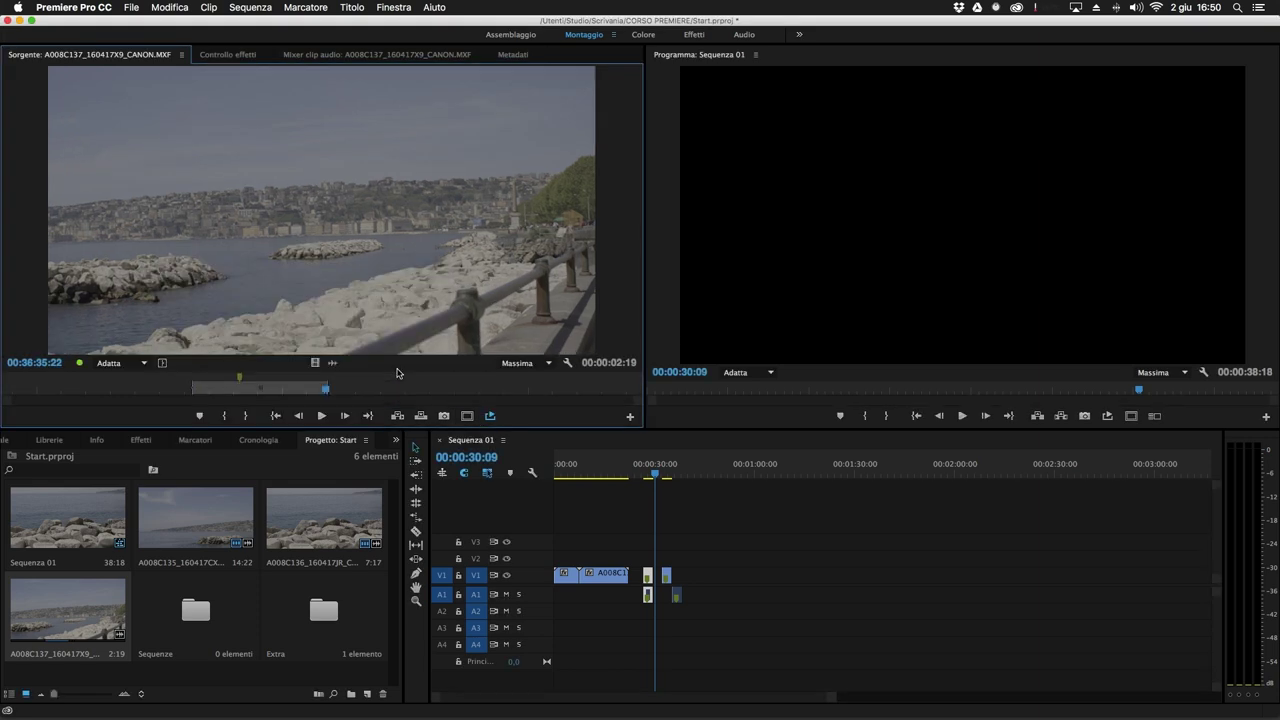
Enable safe-margin guides over the source clip, leaving loop playback on.
left_click(489, 417)
left_click(490, 417)
left_click(467, 416)
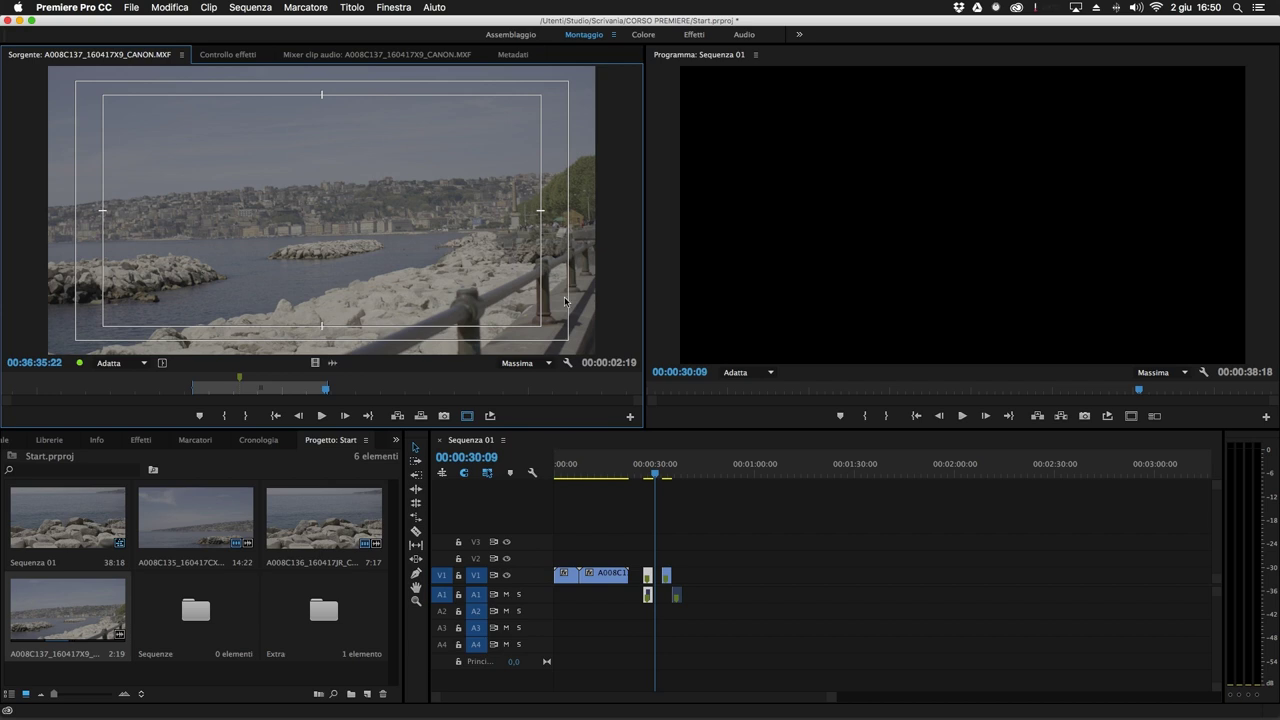
left_click(568, 363)
left_click(419, 348)
left_click(695, 238)
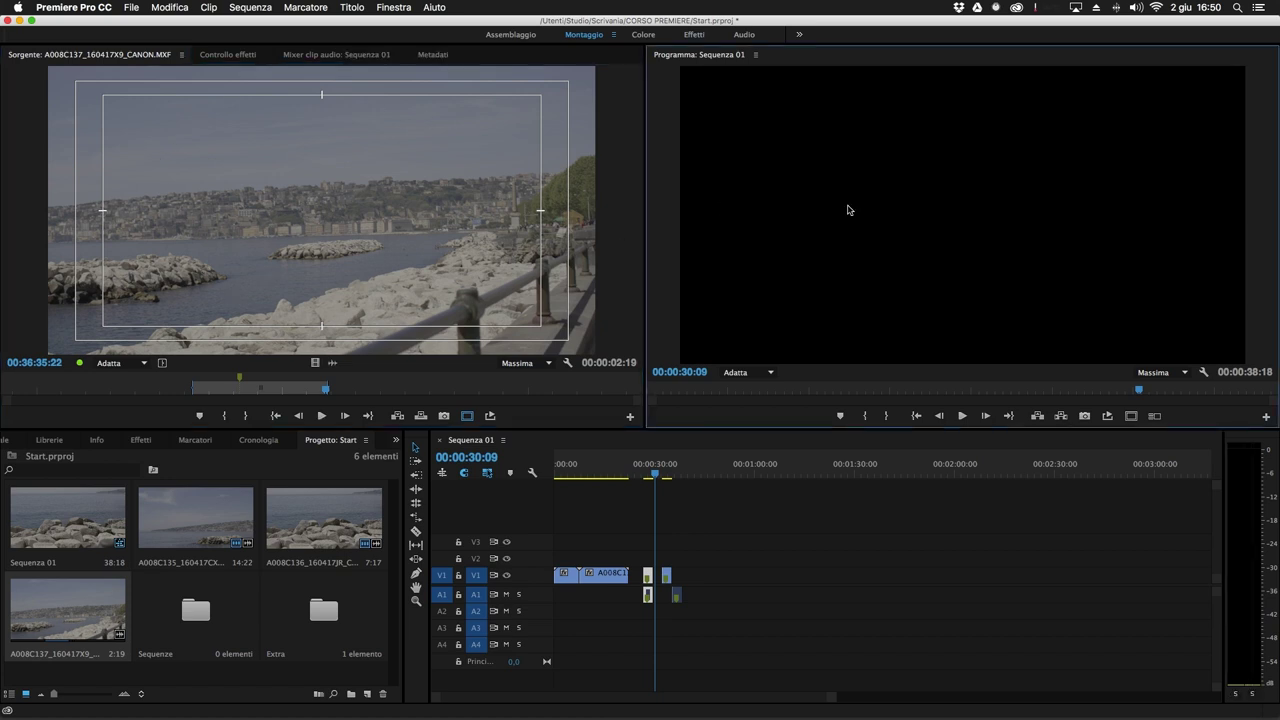
Scrub Sequenza 01 to 00:00:13:05, then browse the Program monitor settings and Button Editor without changes.
left_click_drag(619, 463, 602, 462)
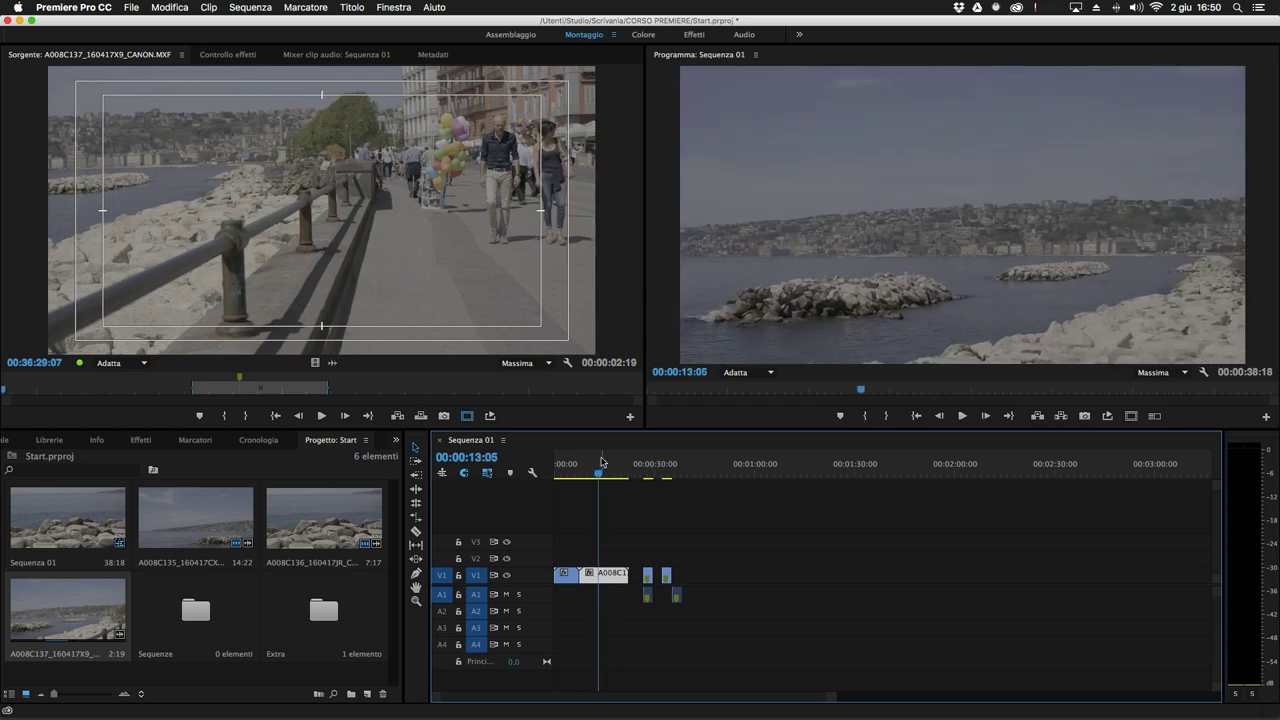
left_click(1204, 373)
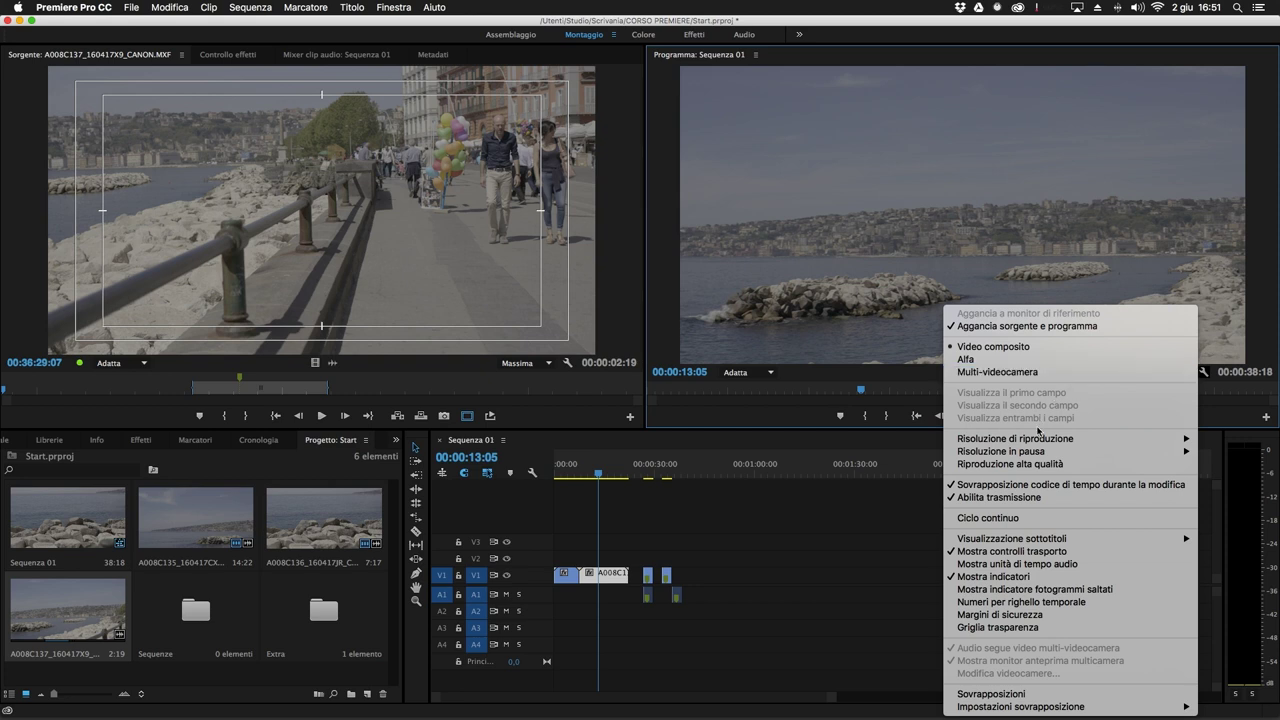
mouse_move(991, 440)
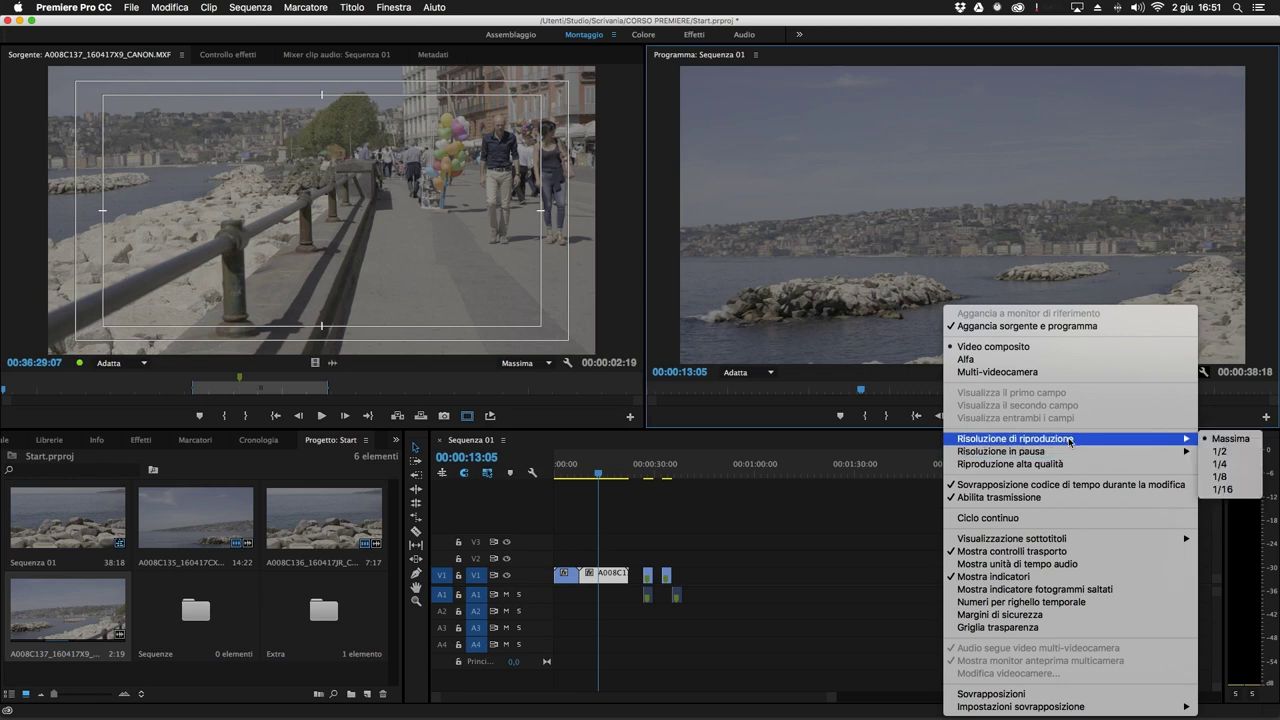
mouse_move(1051, 456)
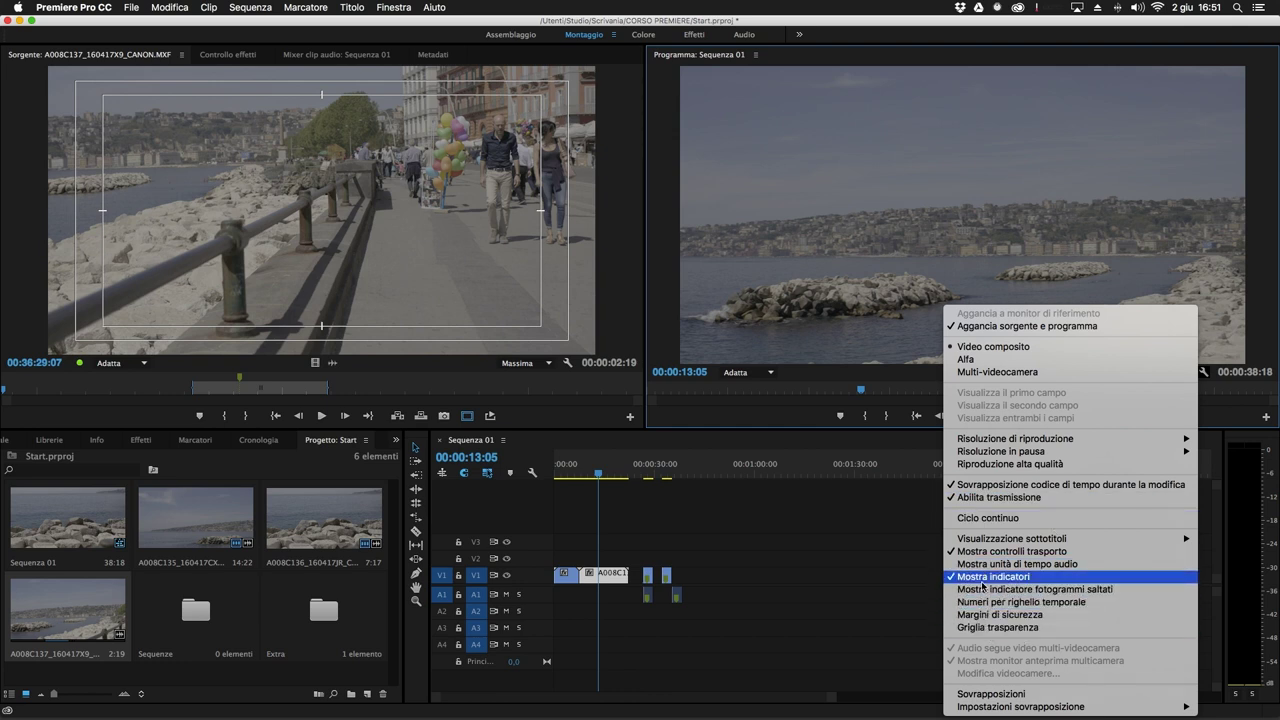
left_click(810, 424)
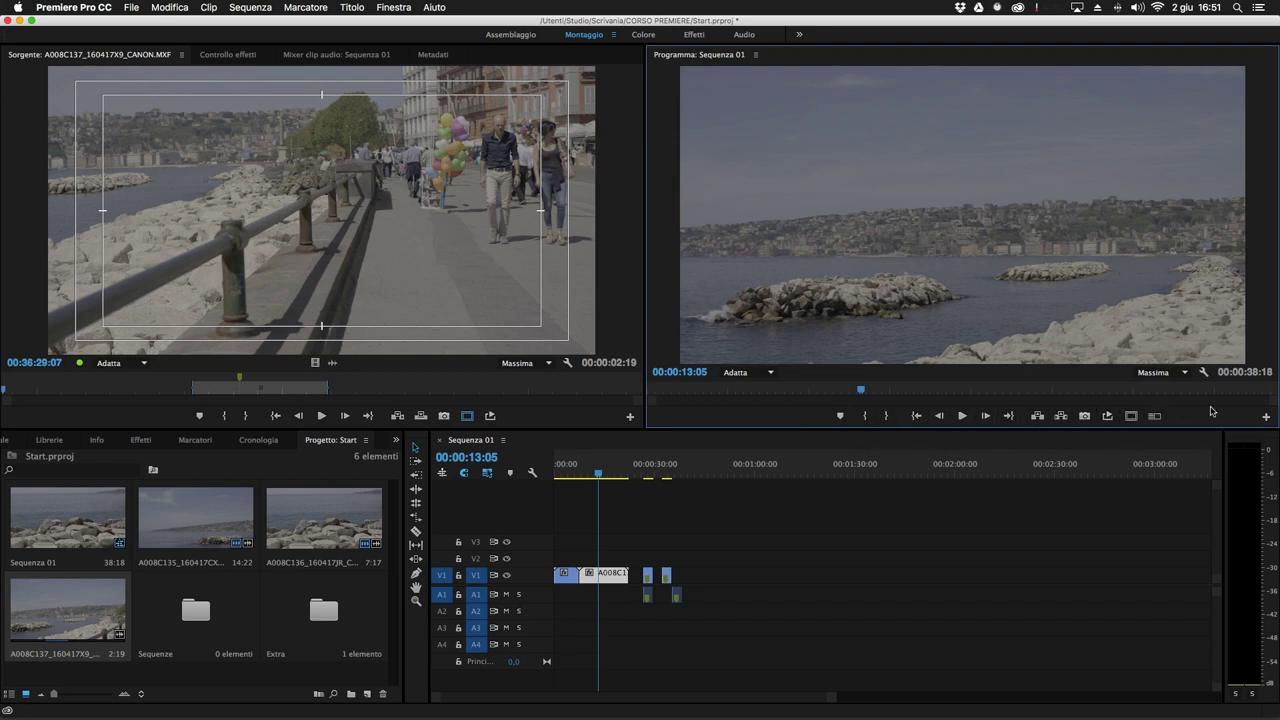
left_click(1266, 417)
key("Escape")
left_click(756, 56)
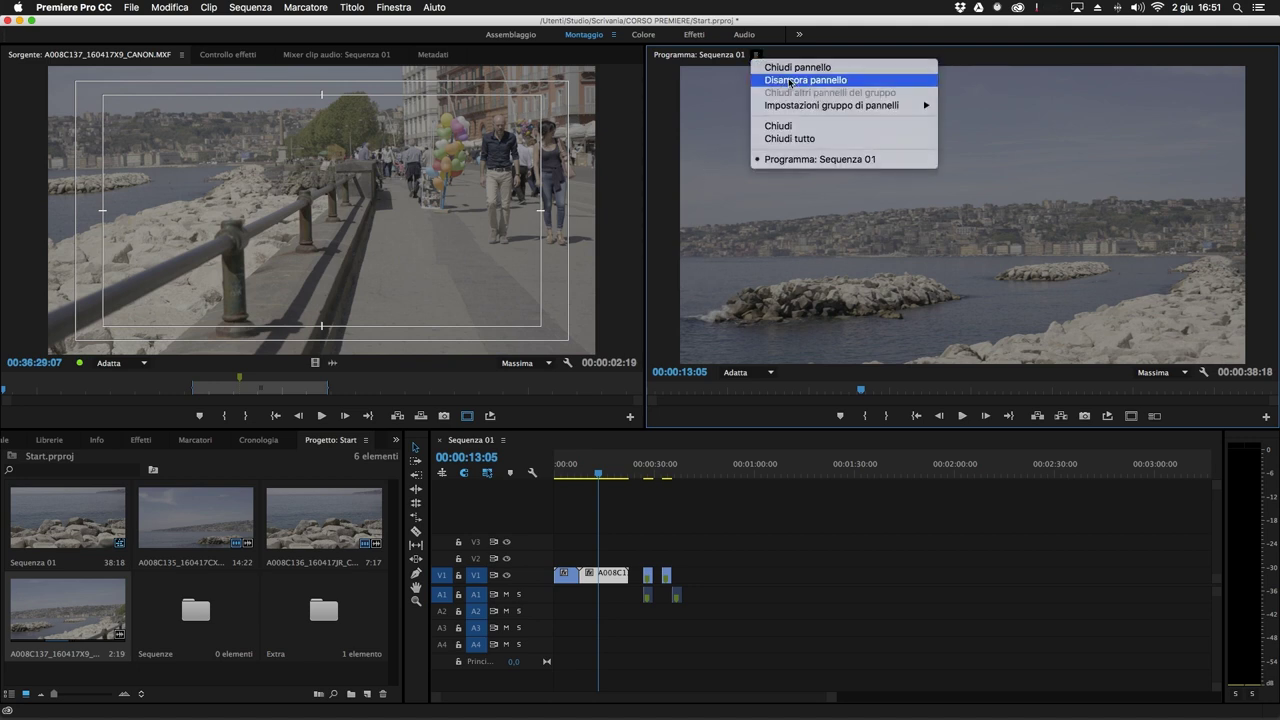
left_click(790, 82)
left_click_drag(705, 77, 357, 249)
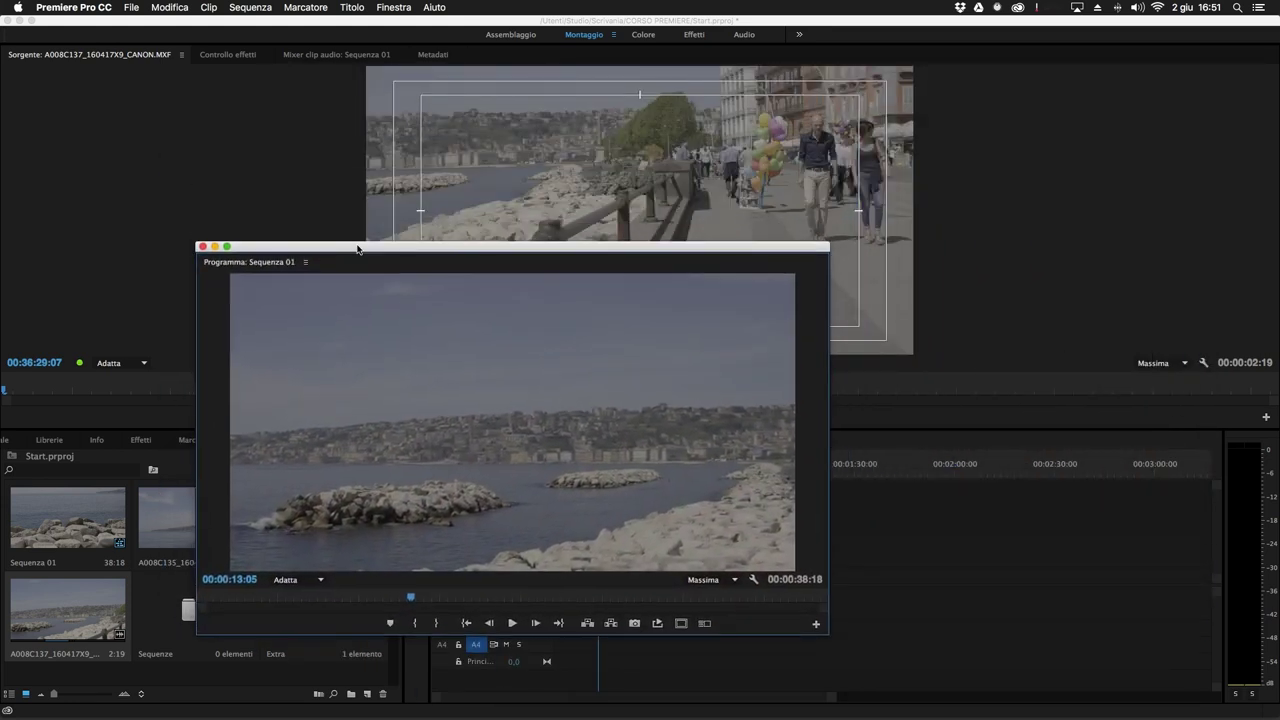
left_click_drag(256, 266, 1268, 180)
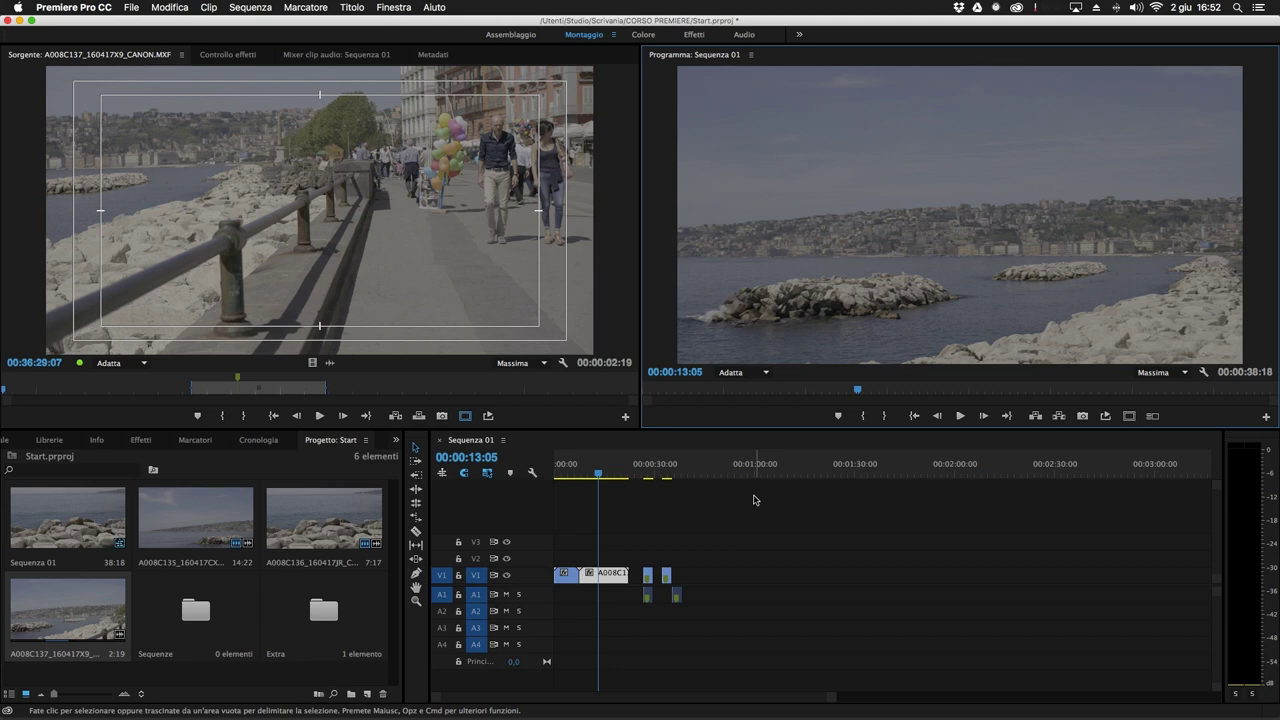
left_click(753, 56)
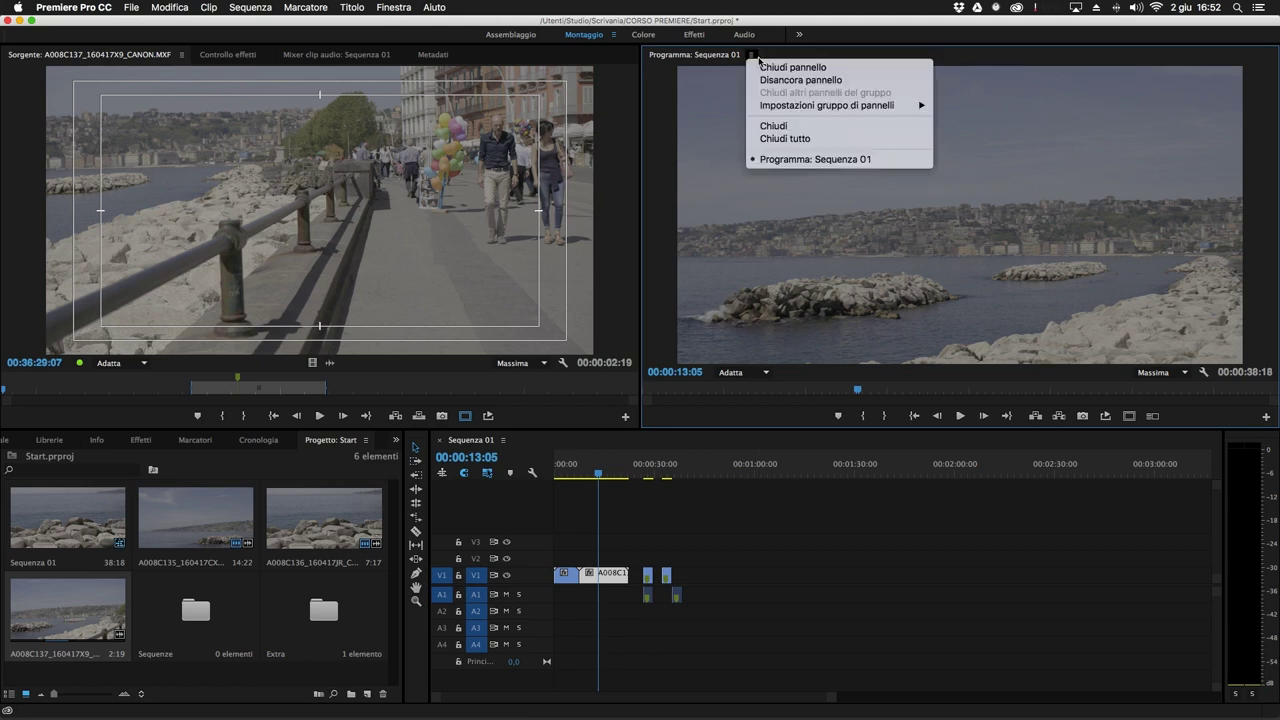
left_click(790, 63)
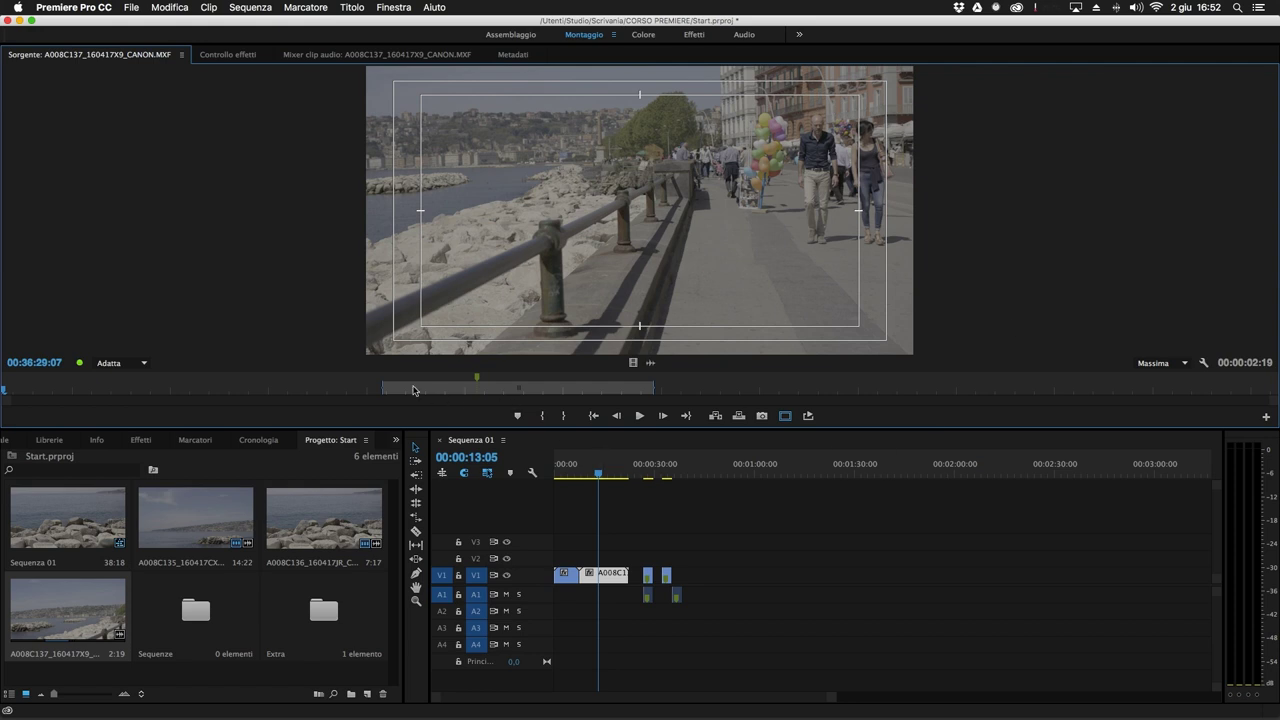
left_click(392, 8)
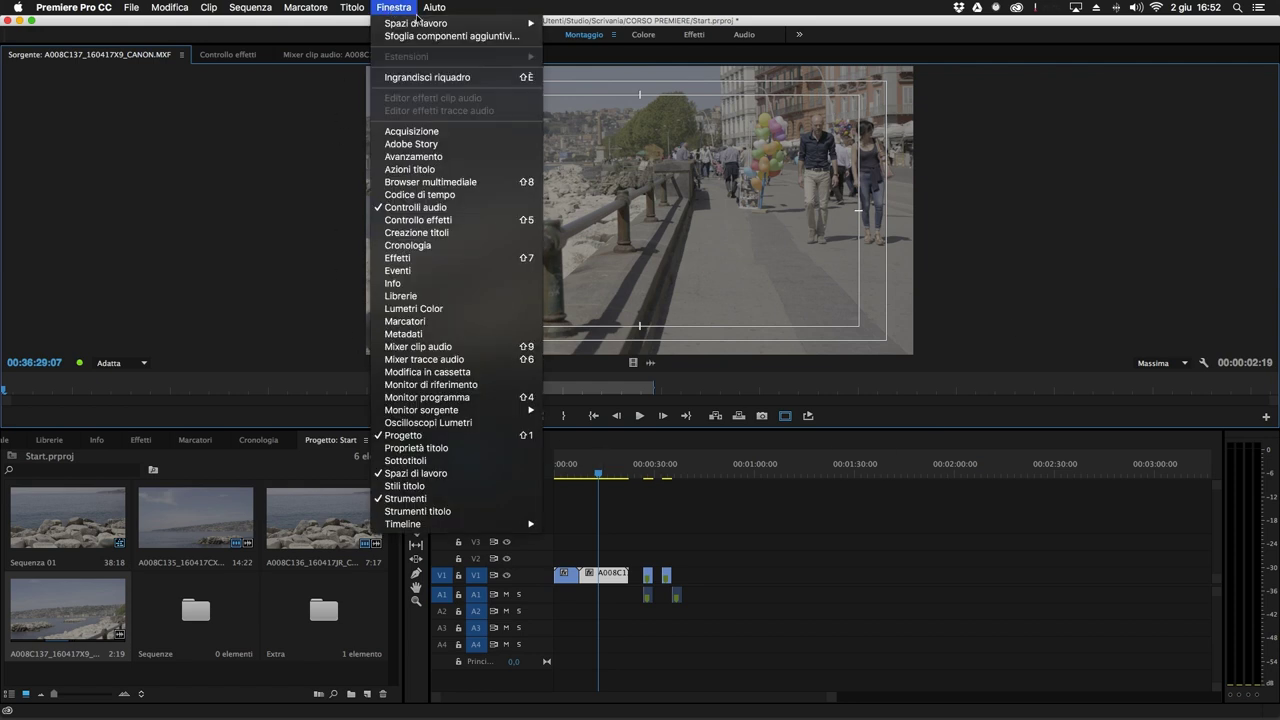
left_click(483, 398)
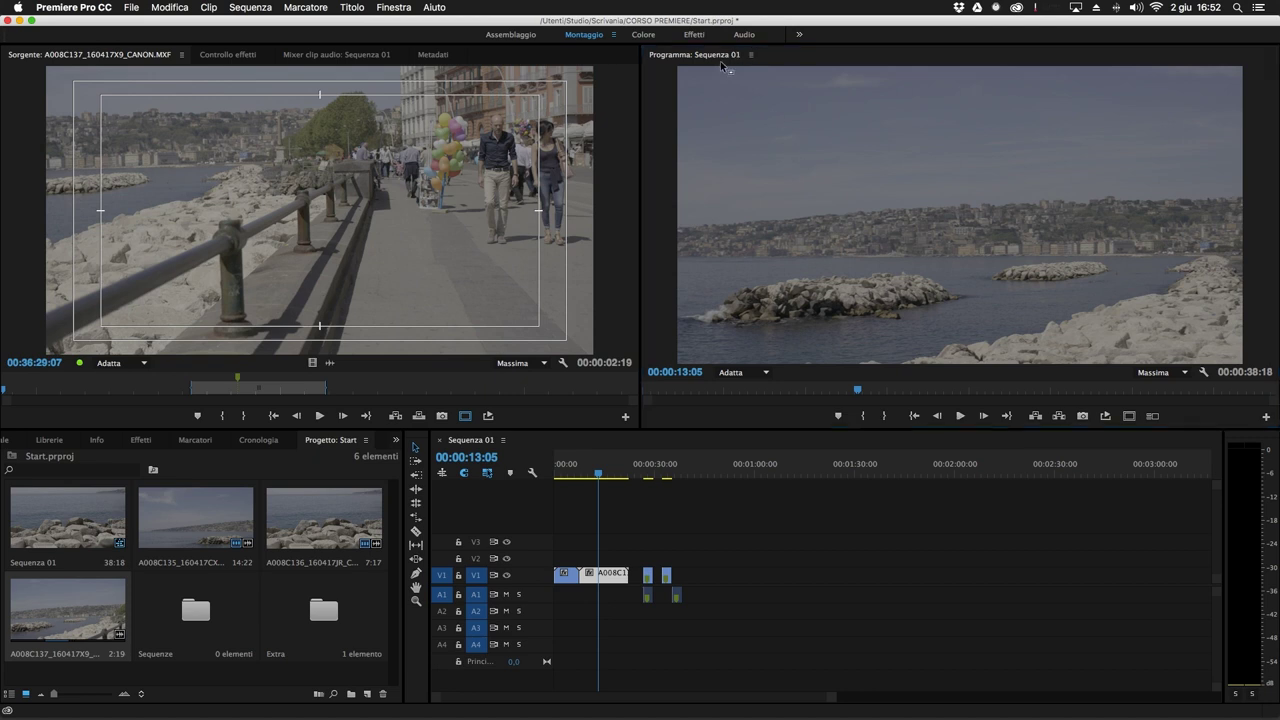
left_click_drag(731, 60, 474, 133)
left_click(411, 7)
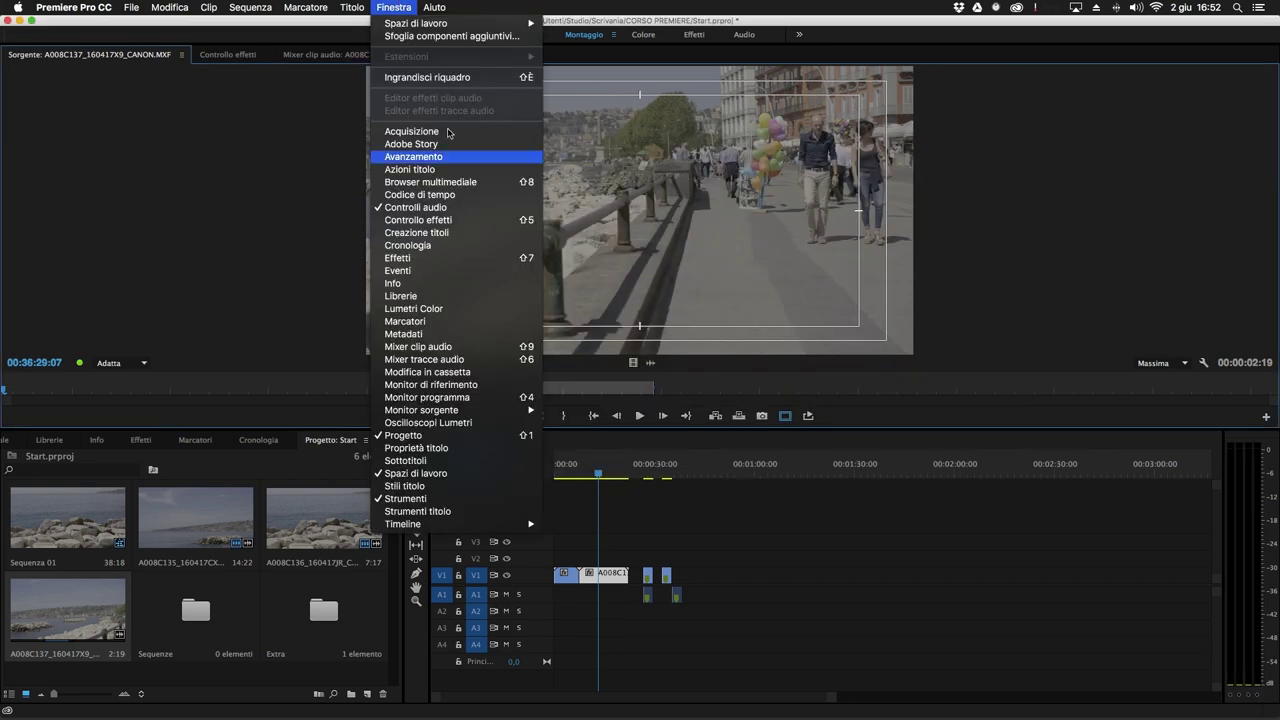
left_click(474, 399)
left_click_drag(659, 125, 639, 162)
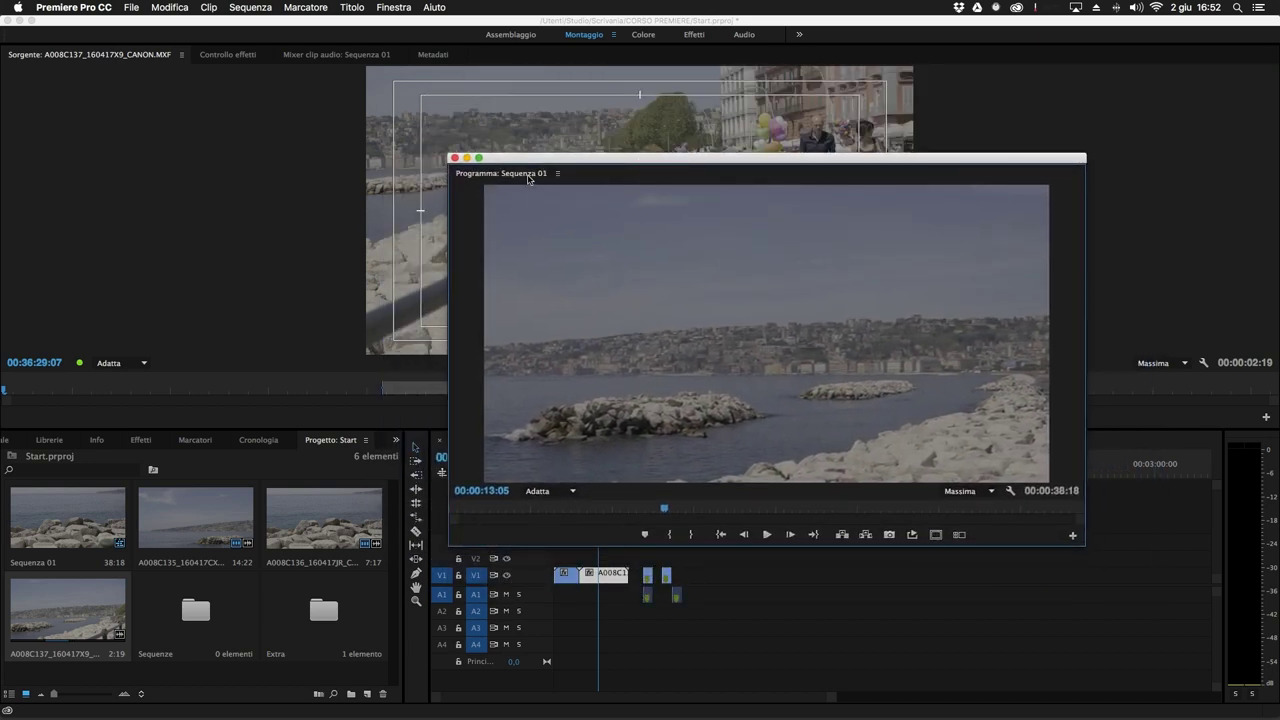
left_click_drag(528, 180, 1241, 151)
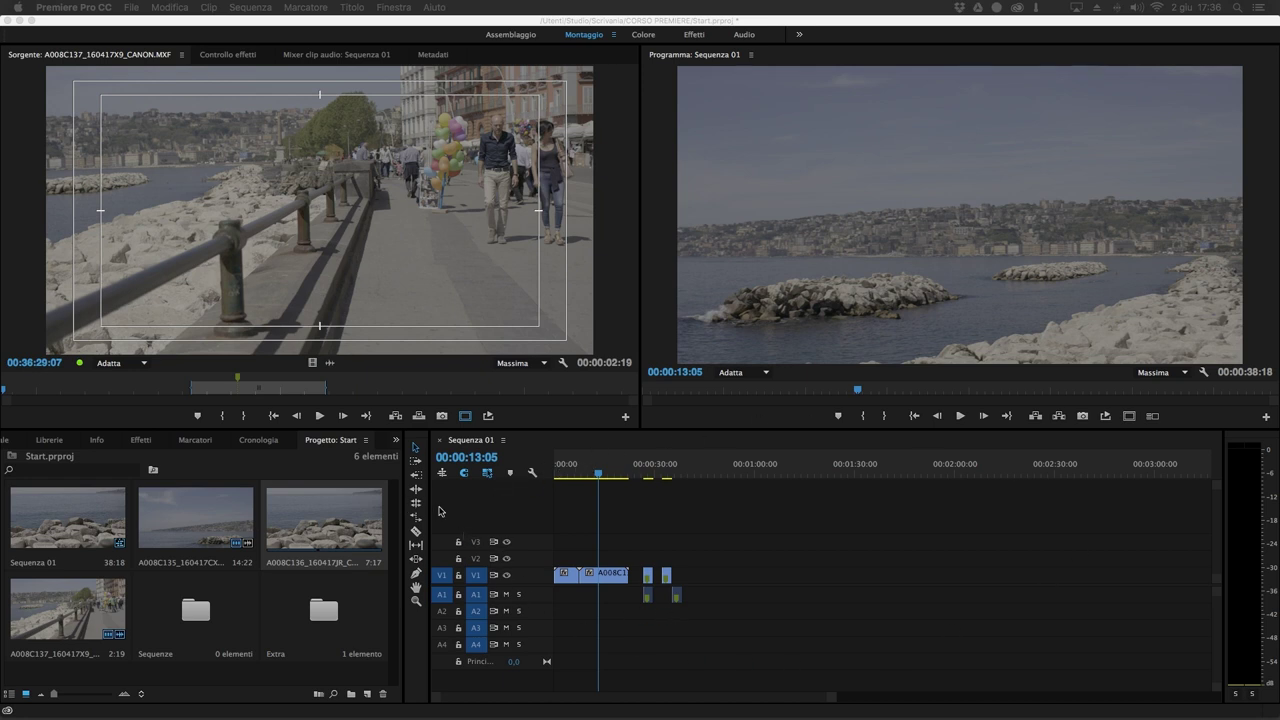
Widen the timeline panel and shift the two short V1/A1 clips further right.
left_click_drag(427, 511, 231, 512)
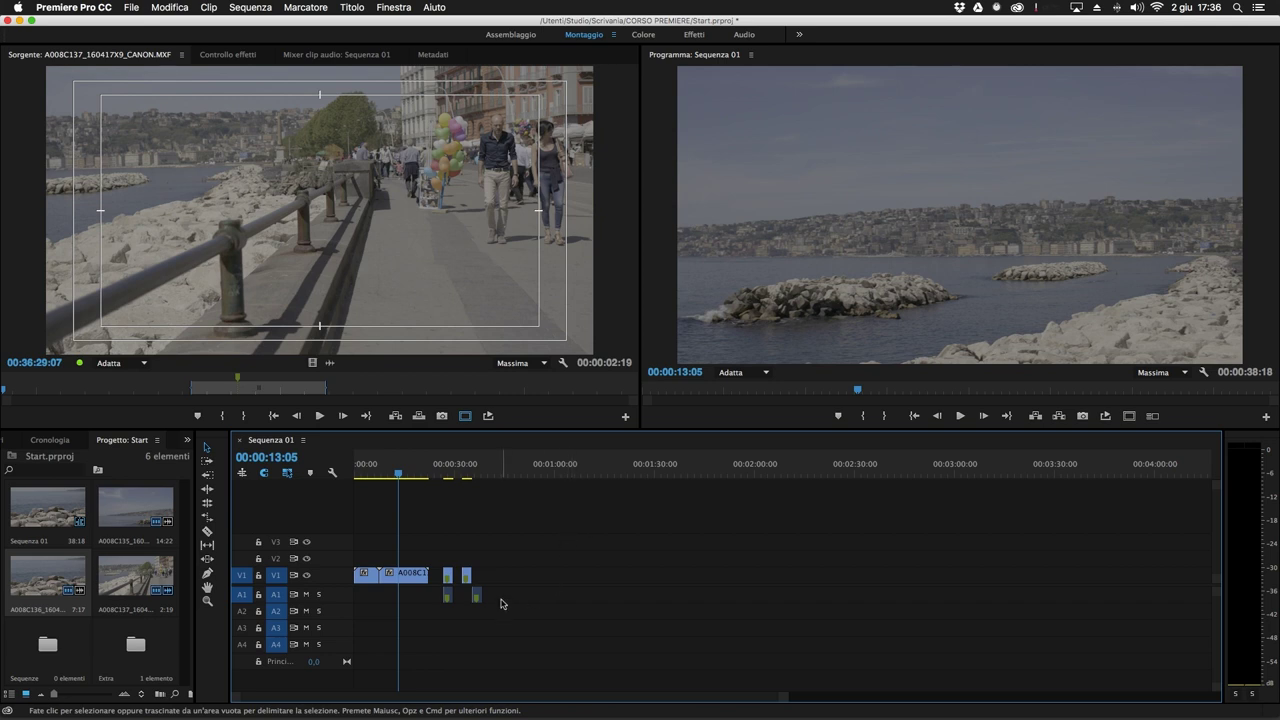
left_click_drag(447, 576, 477, 576)
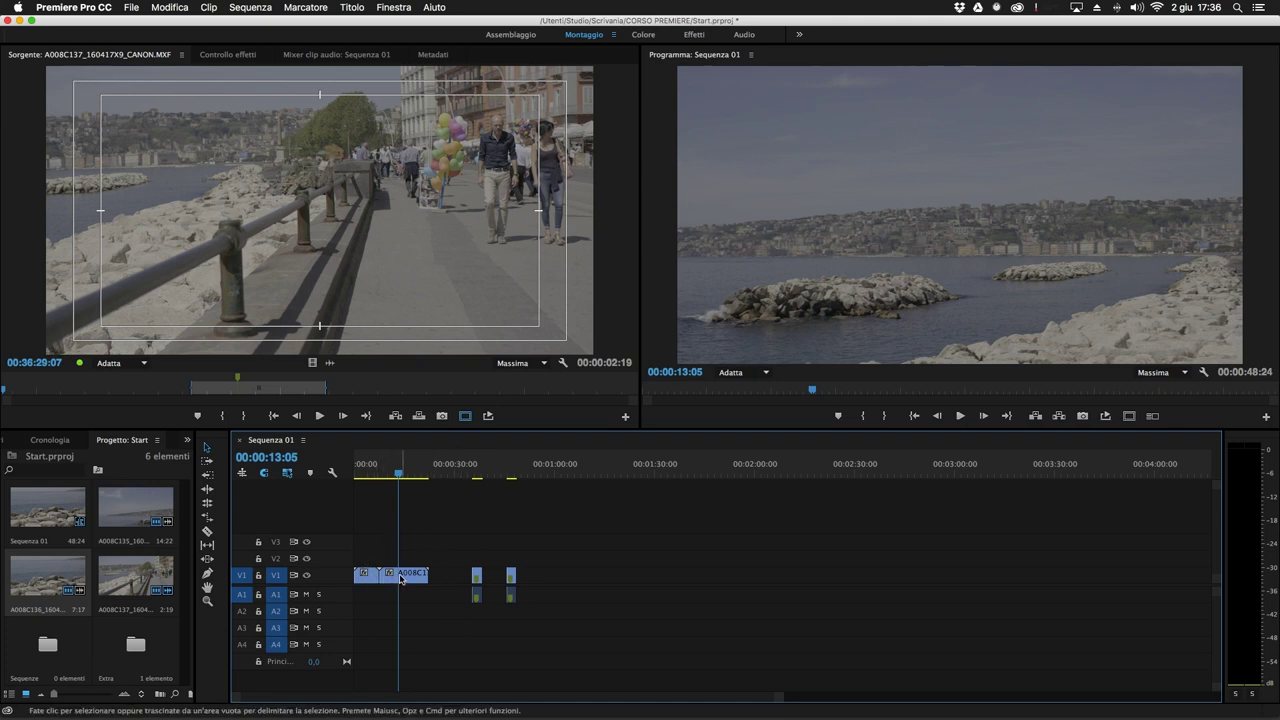
mouse_move(406, 578)
left_mouse_down()
mouse_move(424, 578)
mouse_move(374, 578)
mouse_move(430, 578)
mouse_move(418, 578)
left_mouse_up()
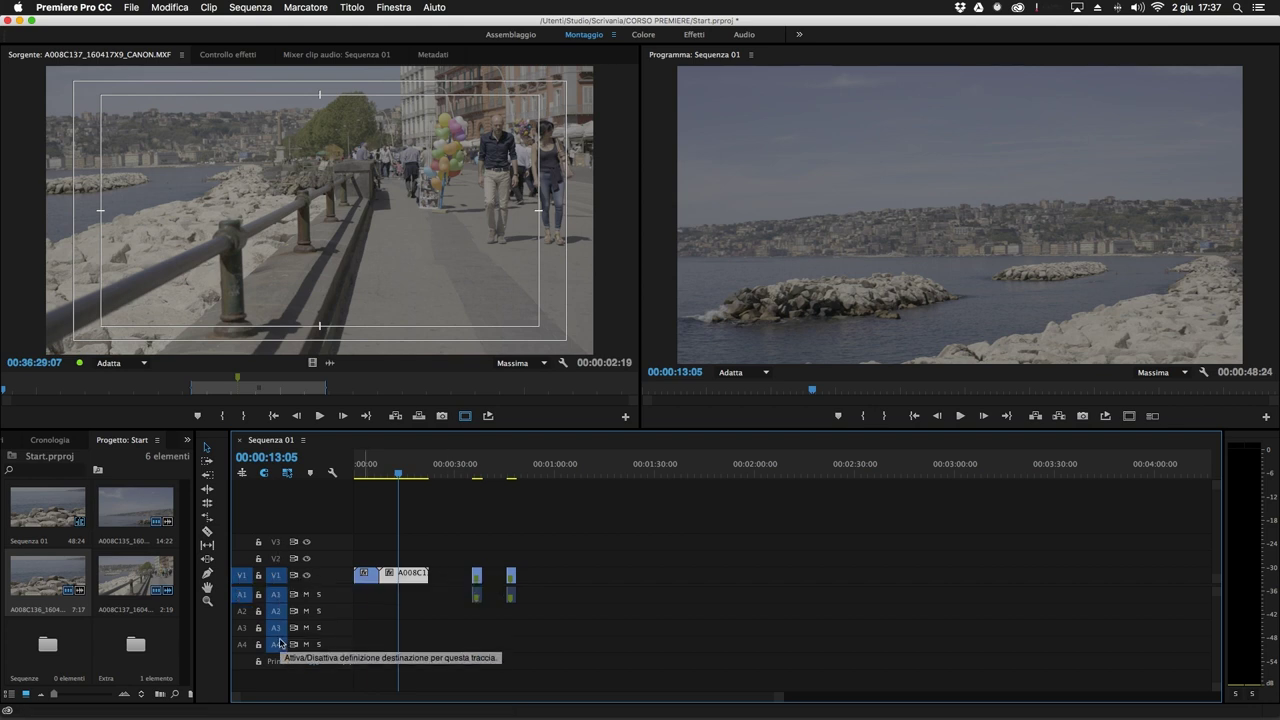
Leave only V1 and A1 source-patched and targeted, switching A2–A4 off.
left_click(274, 577)
left_click(276, 594)
left_click(276, 611)
left_click(276, 627)
left_click(277, 644)
left_click(276, 627)
left_click(276, 611)
left_click(276, 576)
left_click(276, 611)
left_click(276, 594)
left_click(276, 627)
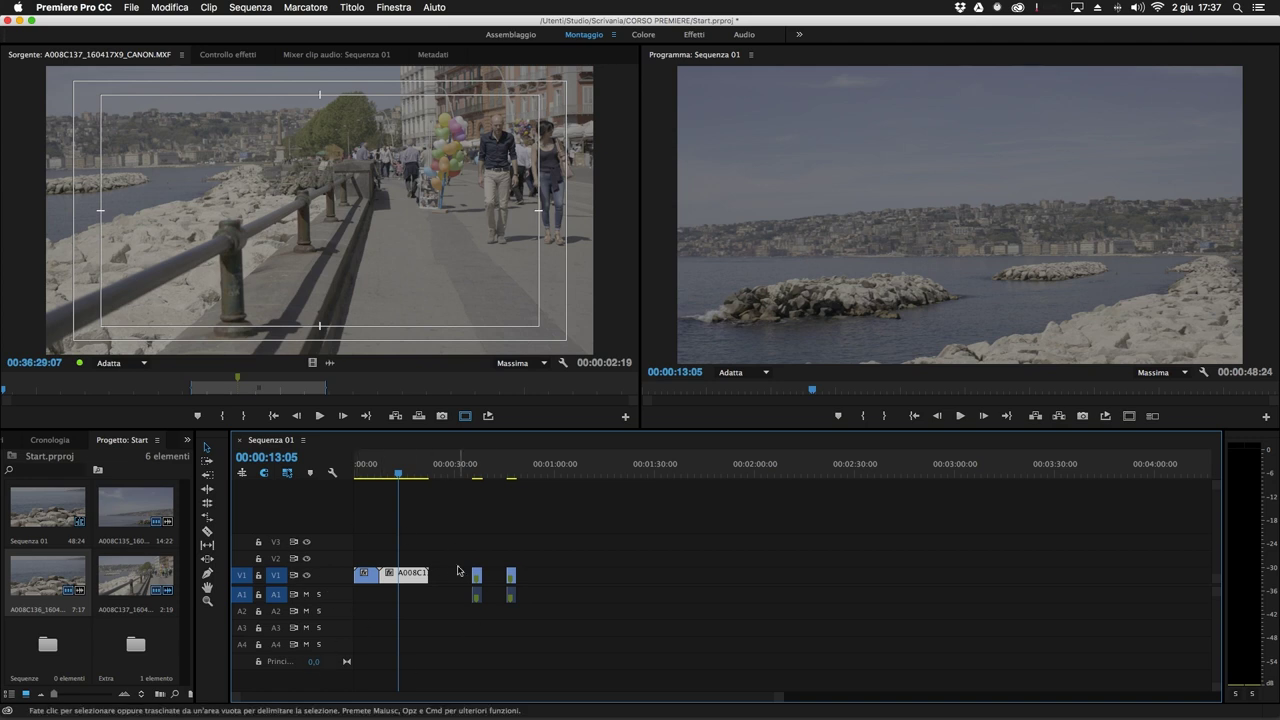
Deselect the clip, scrub through the sequence, zoom the timeline in, and park the playhead at 00:00:28:12.
left_click(592, 571)
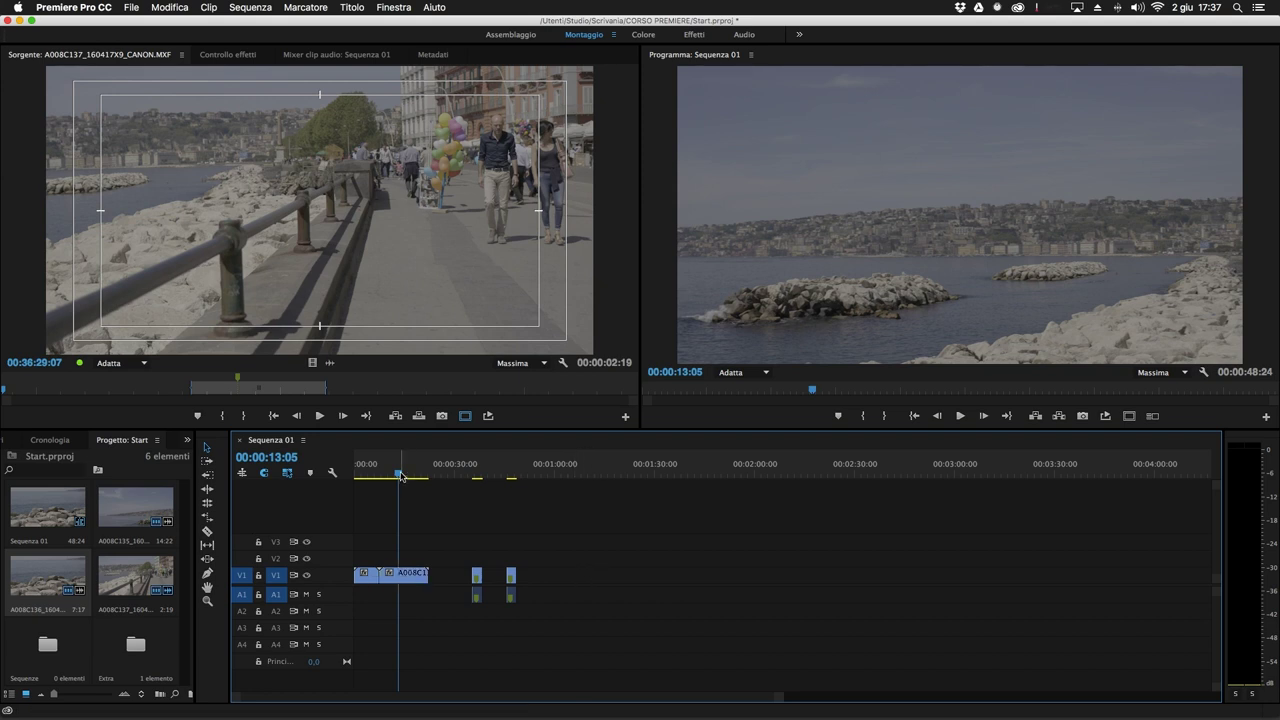
left_click_drag(398, 477, 397, 540)
left_click_drag(399, 470, 551, 472)
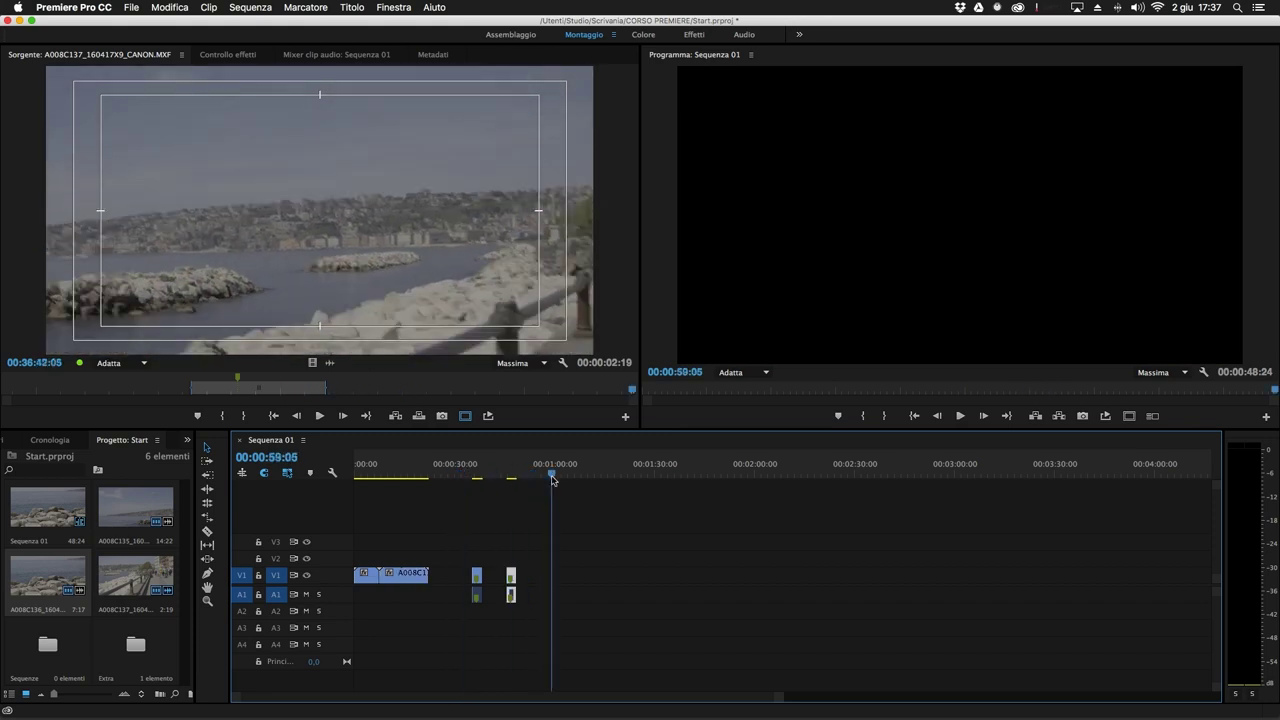
left_click_drag(780, 701, 951, 707)
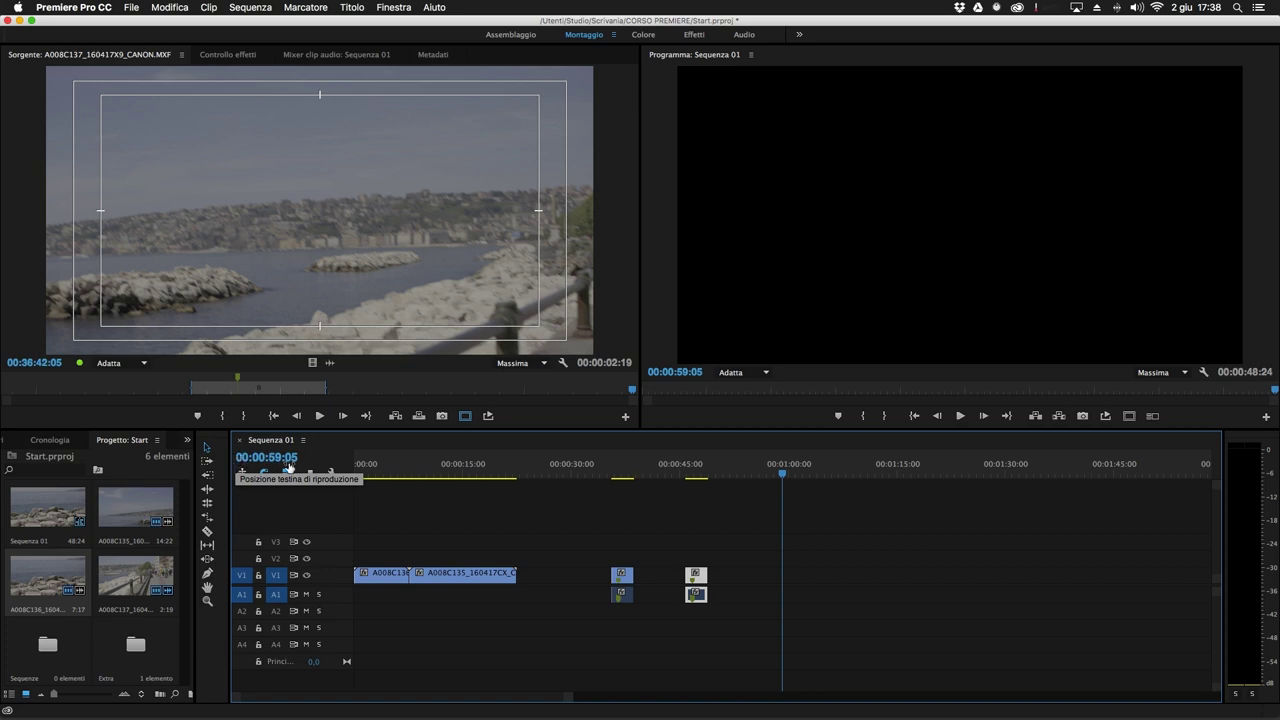
left_click_drag(783, 475, 560, 477)
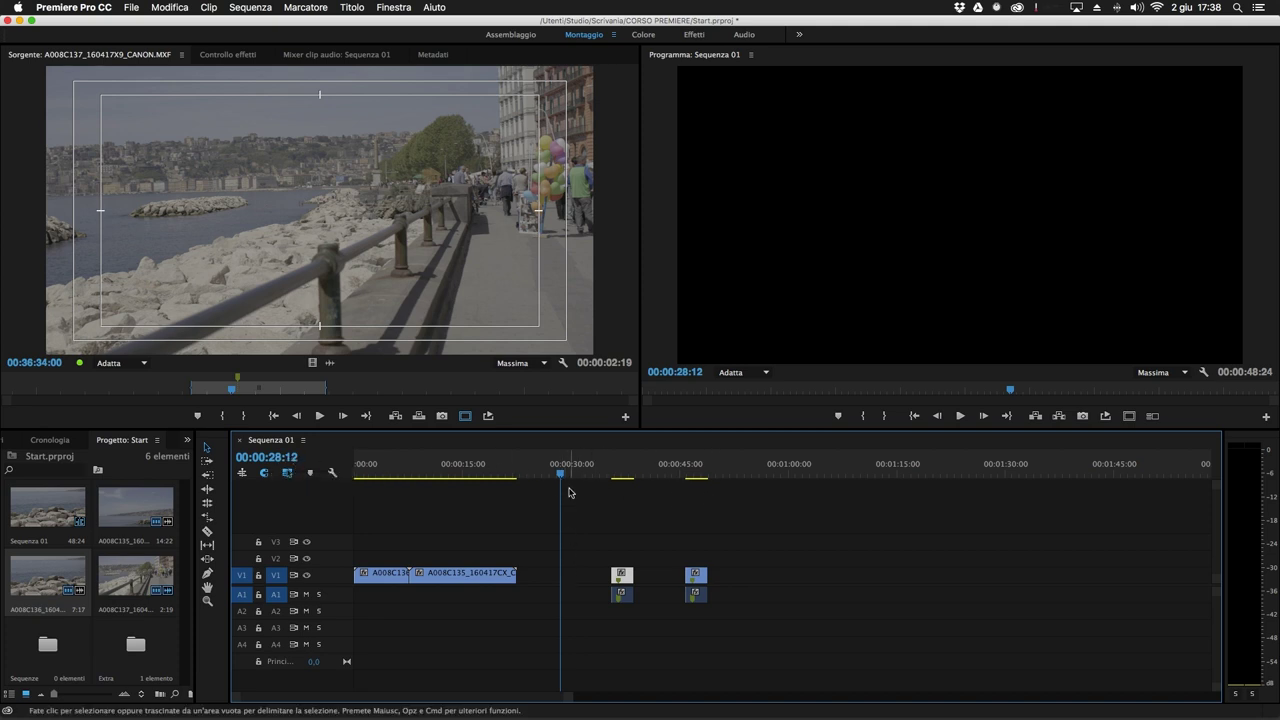
Enter a new playhead timecode to jump Sequenza 01 to 00:00:20:00.
left_click(266, 457)
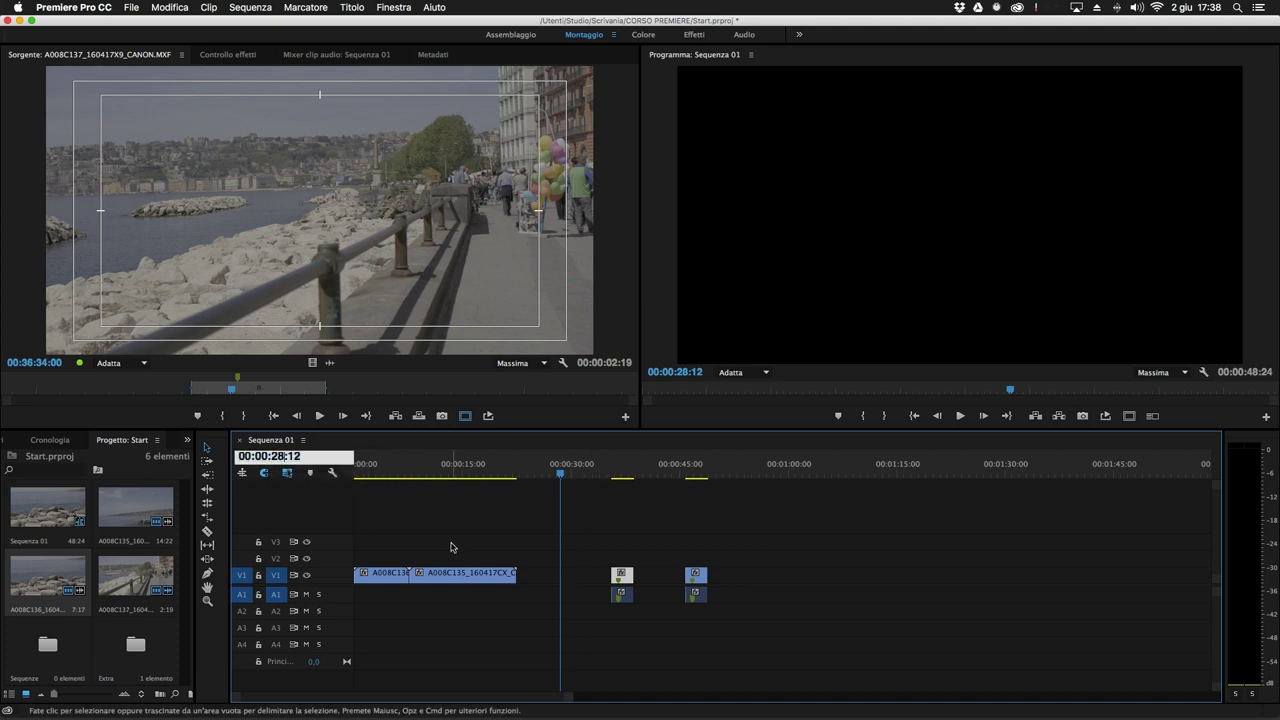
key("BackSpace")
key("BackSpace")
key("BackSpace")
key("BackSpace")
type("0:12")
key("Return")
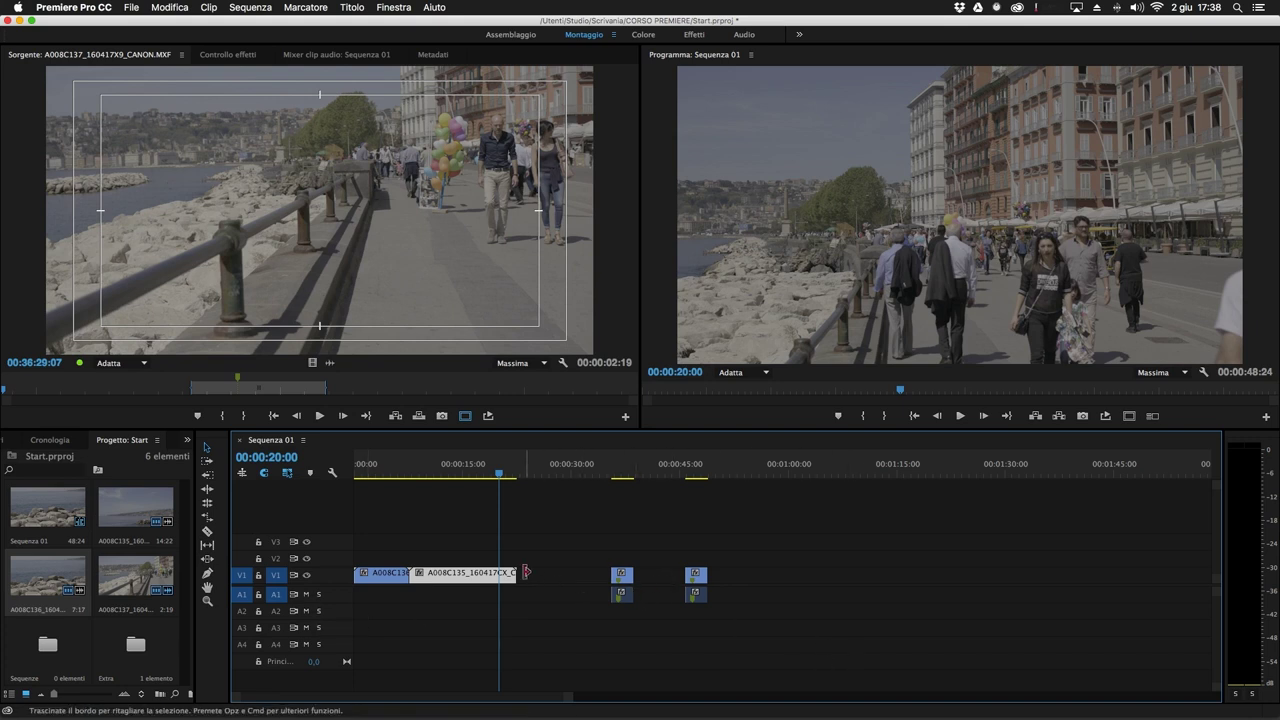
Toggle snapping and place clip A008C135 right after the first clip on V1.
left_click(263, 474)
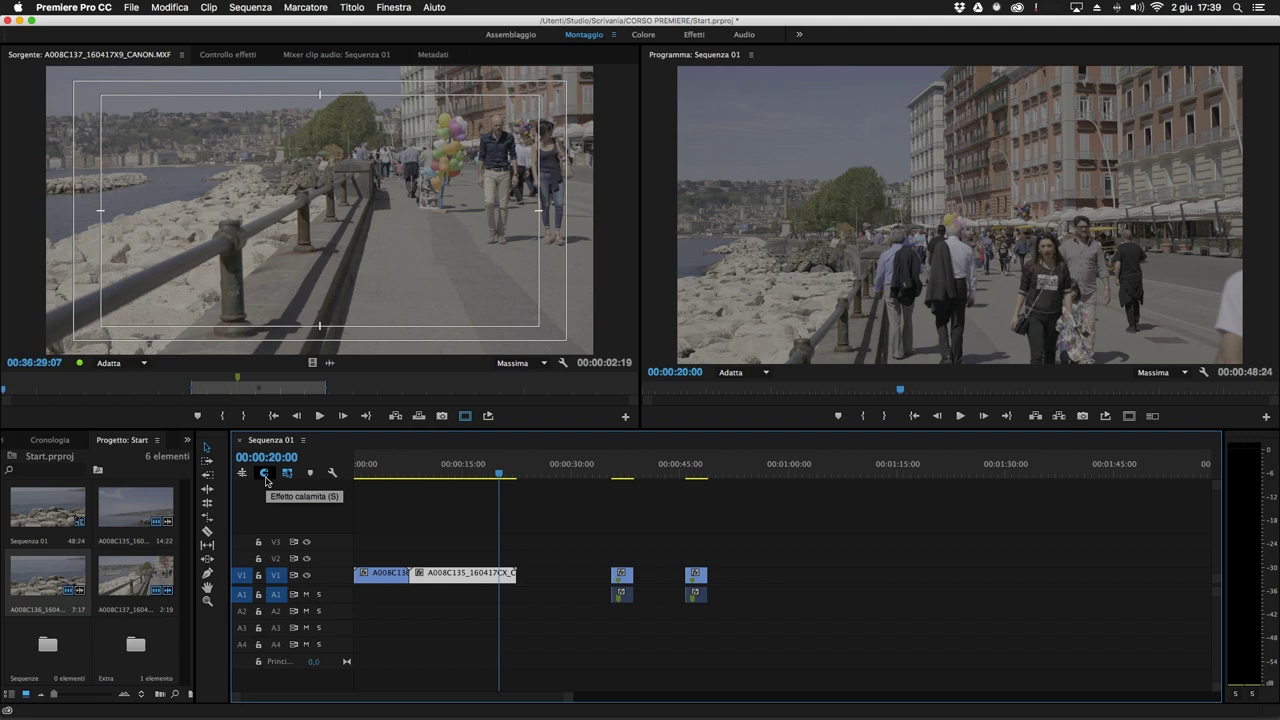
left_click(267, 480)
left_click(265, 478)
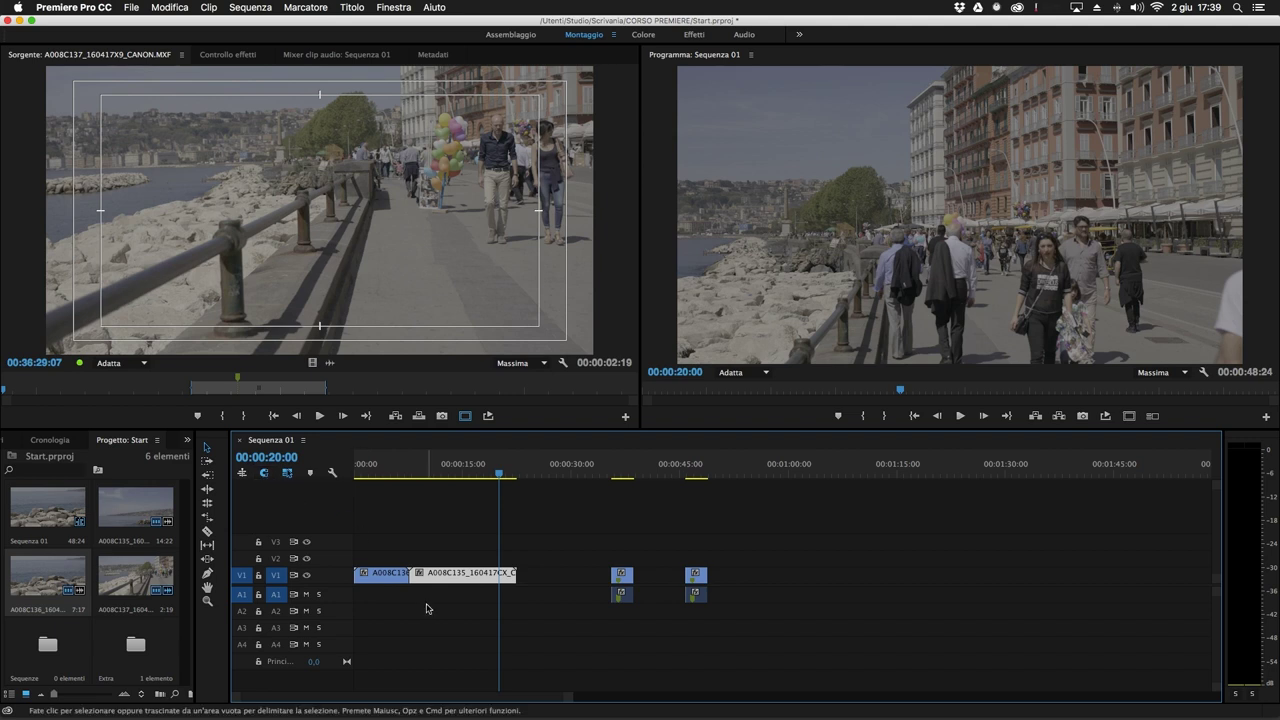
left_click_drag(434, 580, 525, 585)
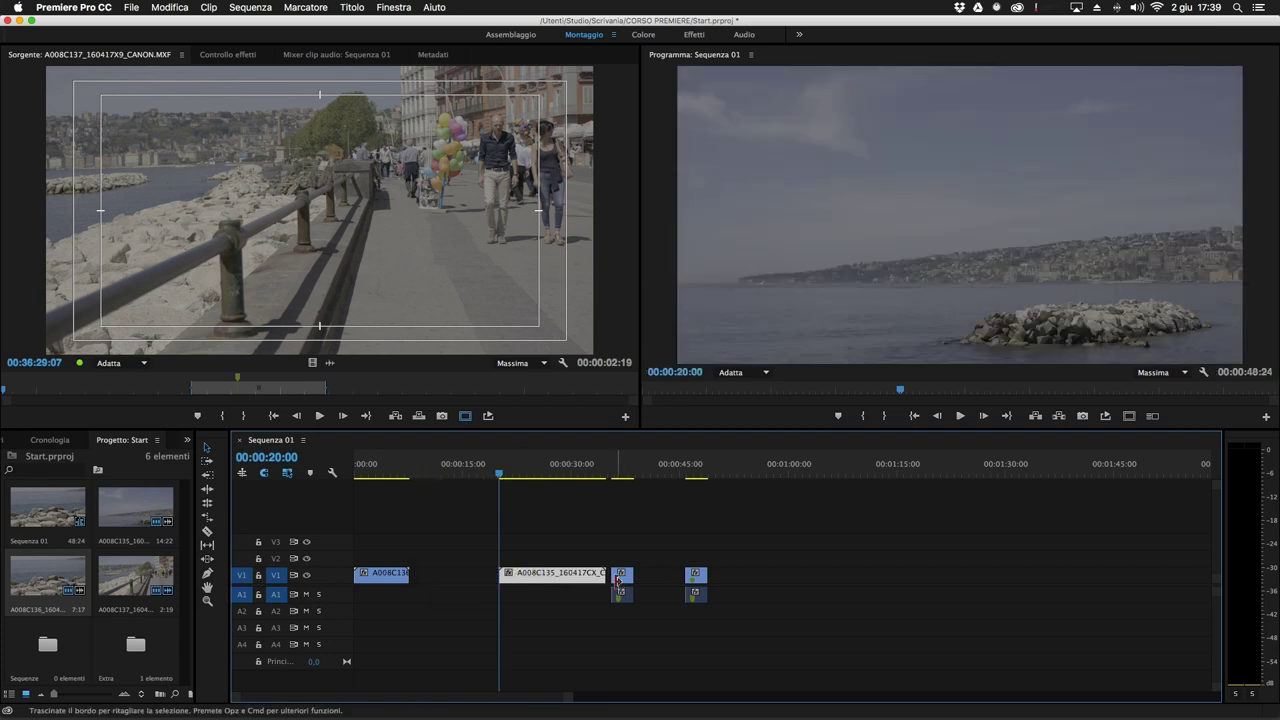
left_click(620, 577)
left_click_drag(620, 577, 622, 582)
left_click_drag(535, 586, 455, 592)
left_click_drag(499, 474, 522, 474)
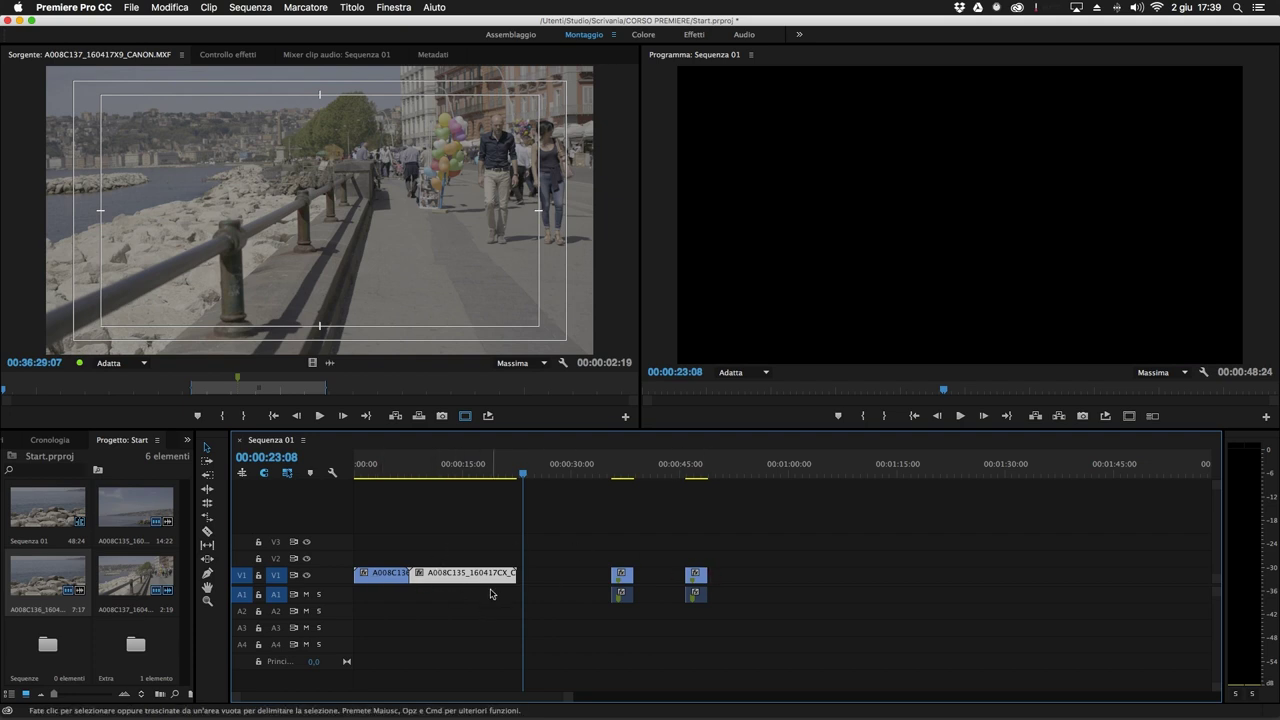
Move the two short clips left behind the long clips, undoing the overlapping drop.
left_click_drag(759, 530, 616, 624)
left_click_drag(697, 577, 850, 596)
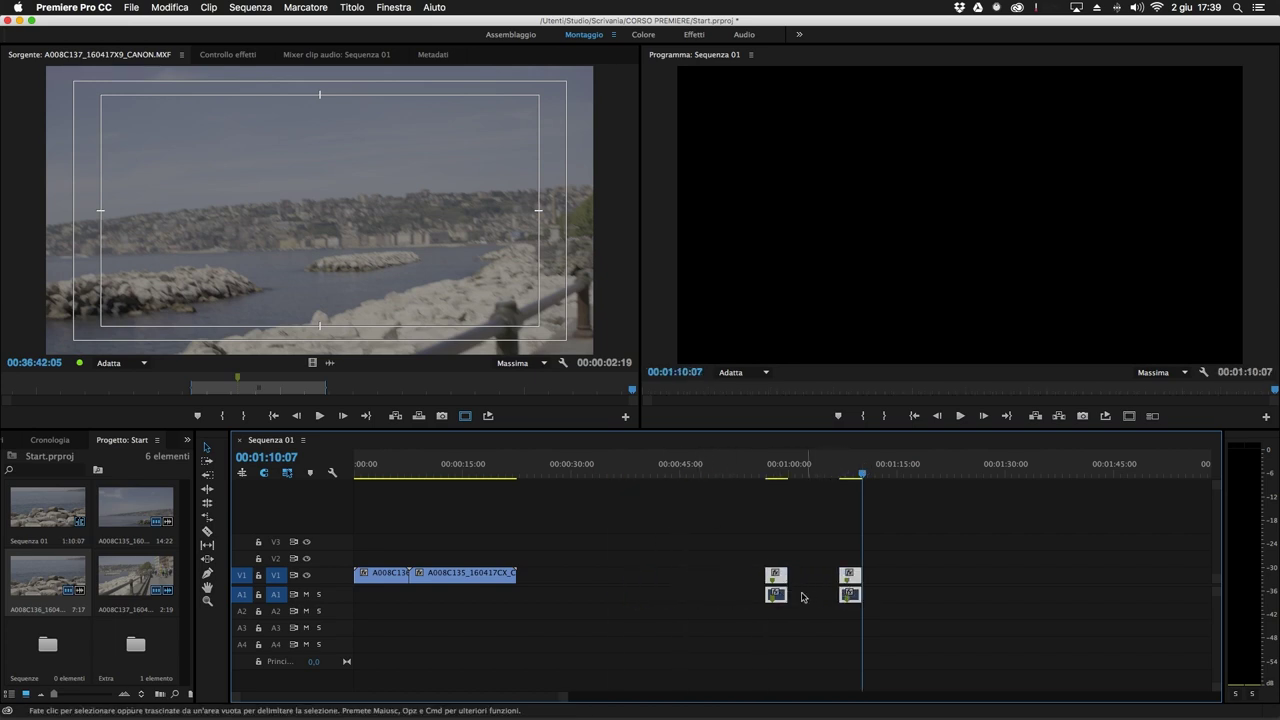
left_click_drag(773, 577, 537, 581)
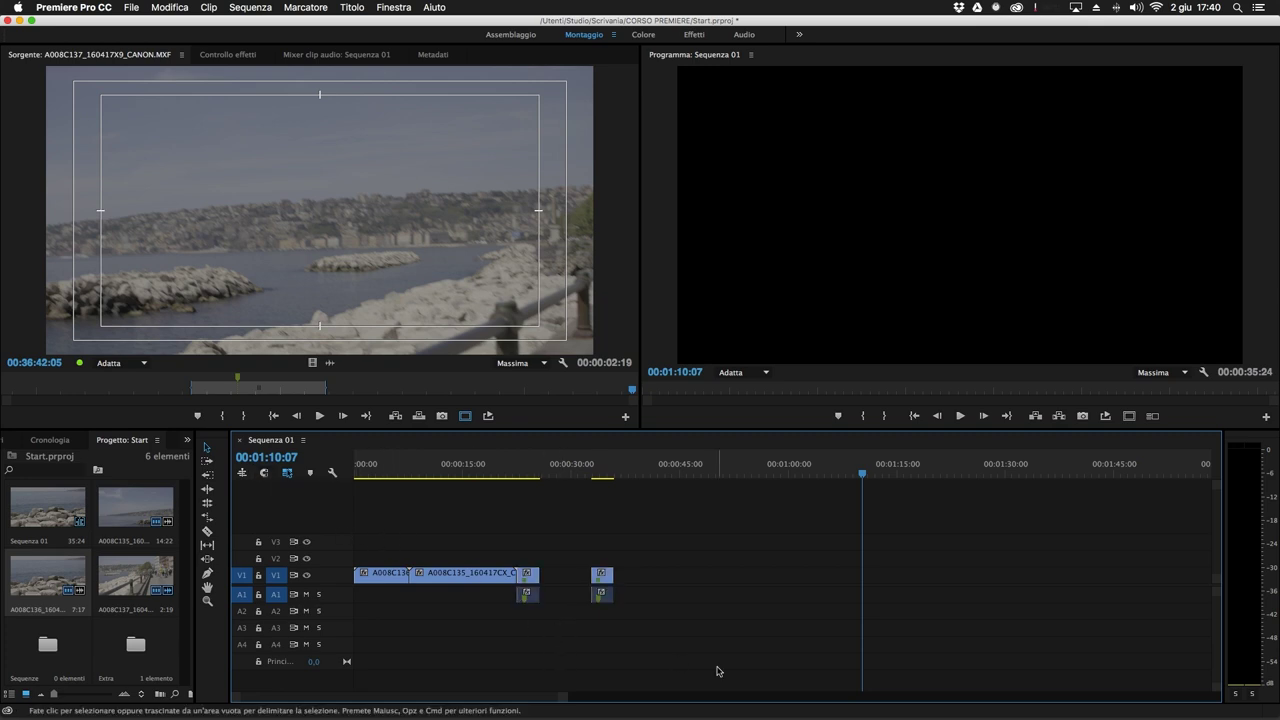
left_click(605, 578)
left_click_drag(605, 588, 546, 584)
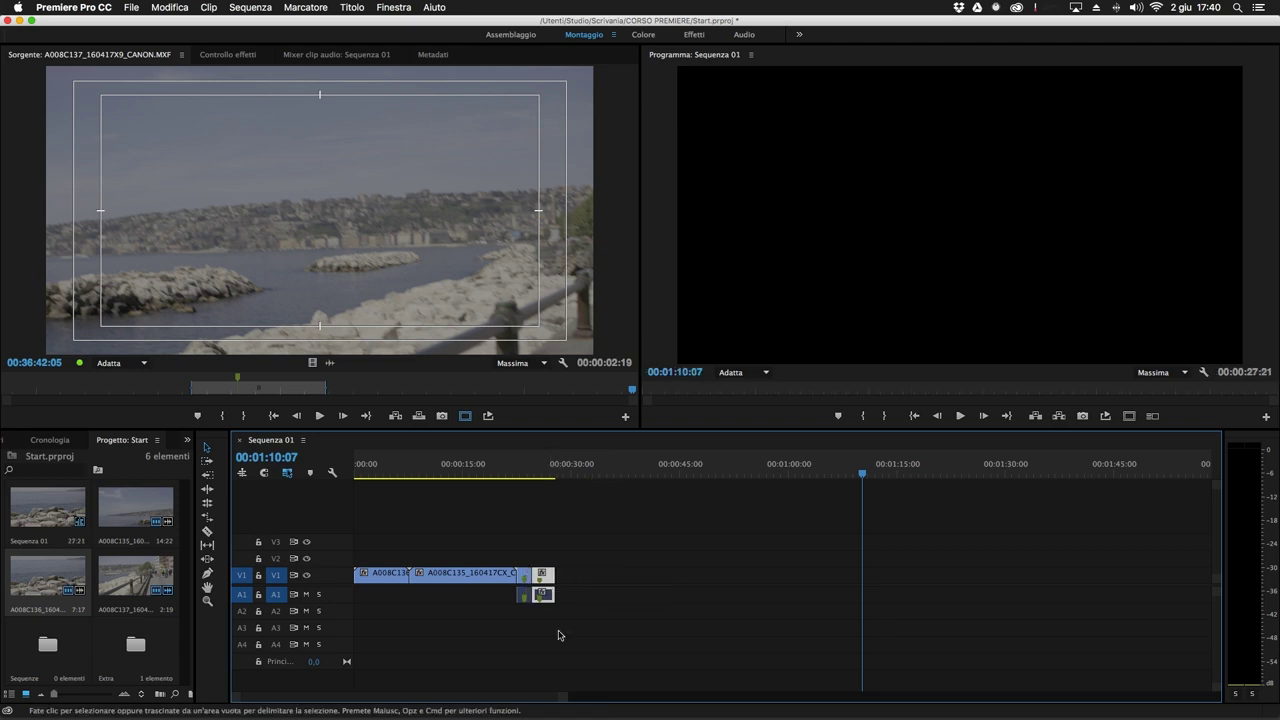
key("super+z")
left_click(606, 584)
left_click(450, 540)
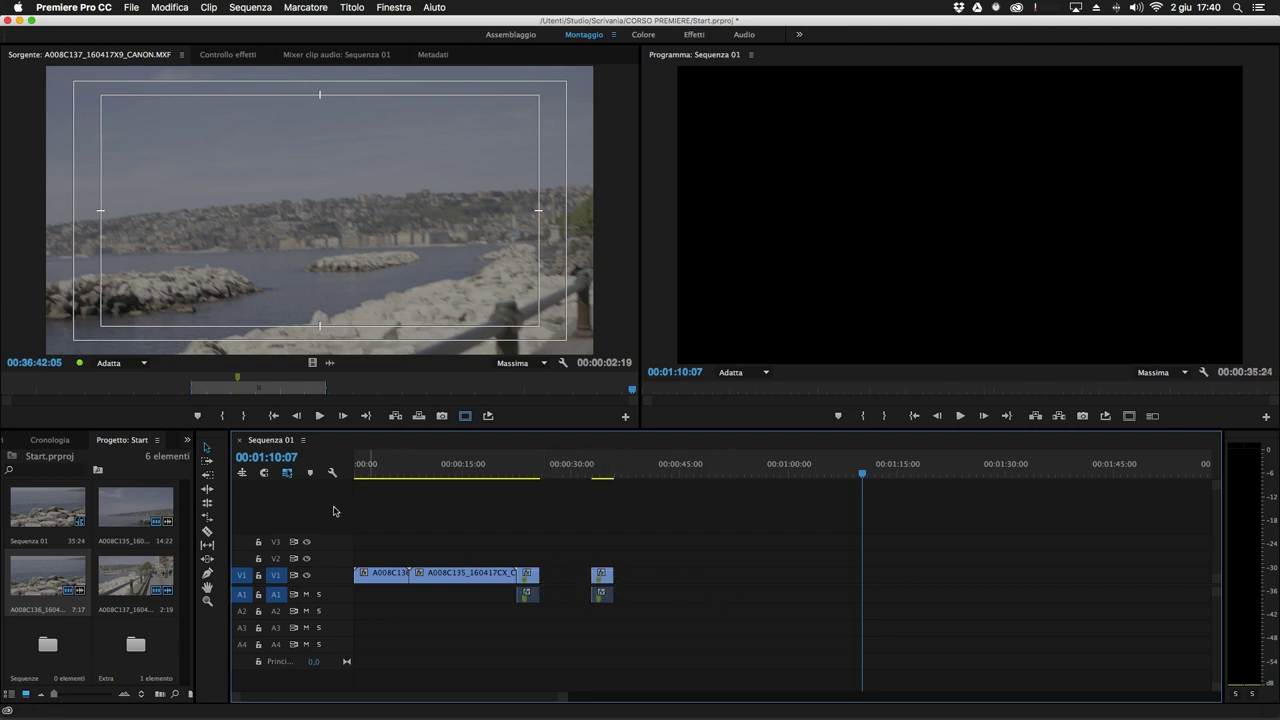
Turn timeline snapping on and enable linked selection.
left_click(264, 473)
left_click(264, 473)
left_click(265, 474)
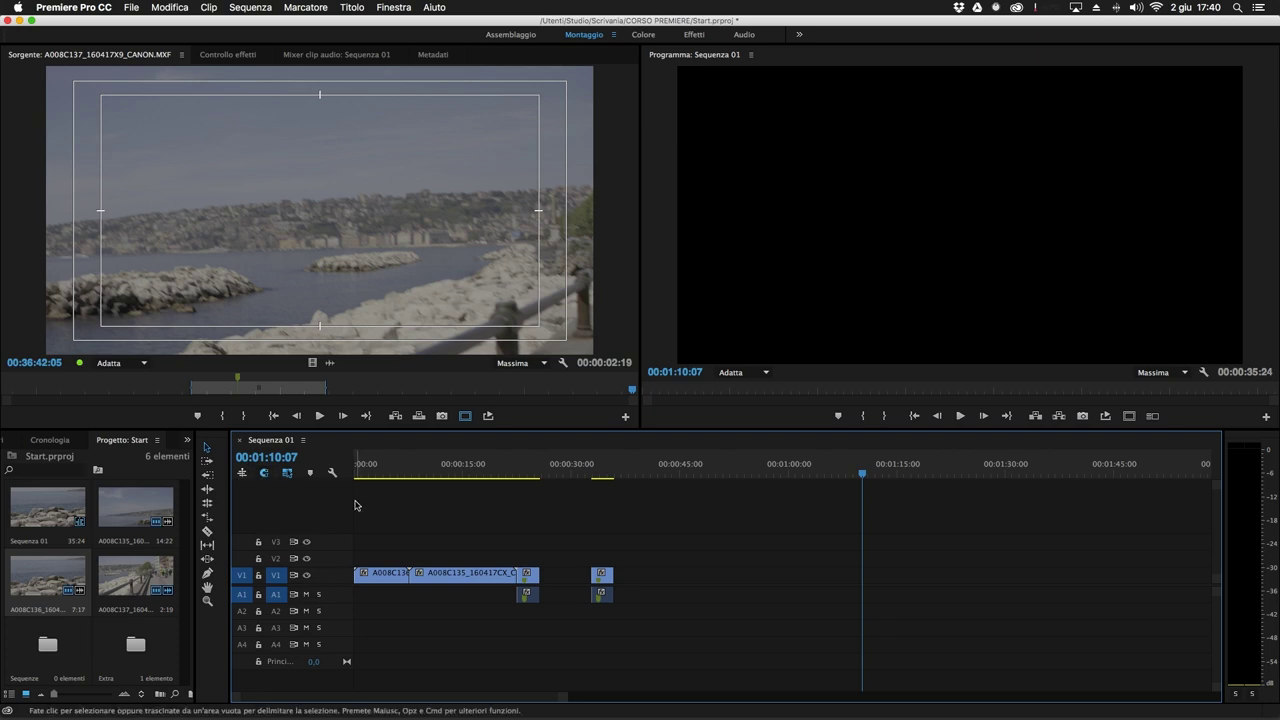
left_click(289, 474)
Try moving the short clip and the first clip's audio to different timeline positions.
left_click_drag(605, 579, 655, 579)
left_click_drag(530, 594, 568, 606)
left_click_drag(652, 582, 615, 581)
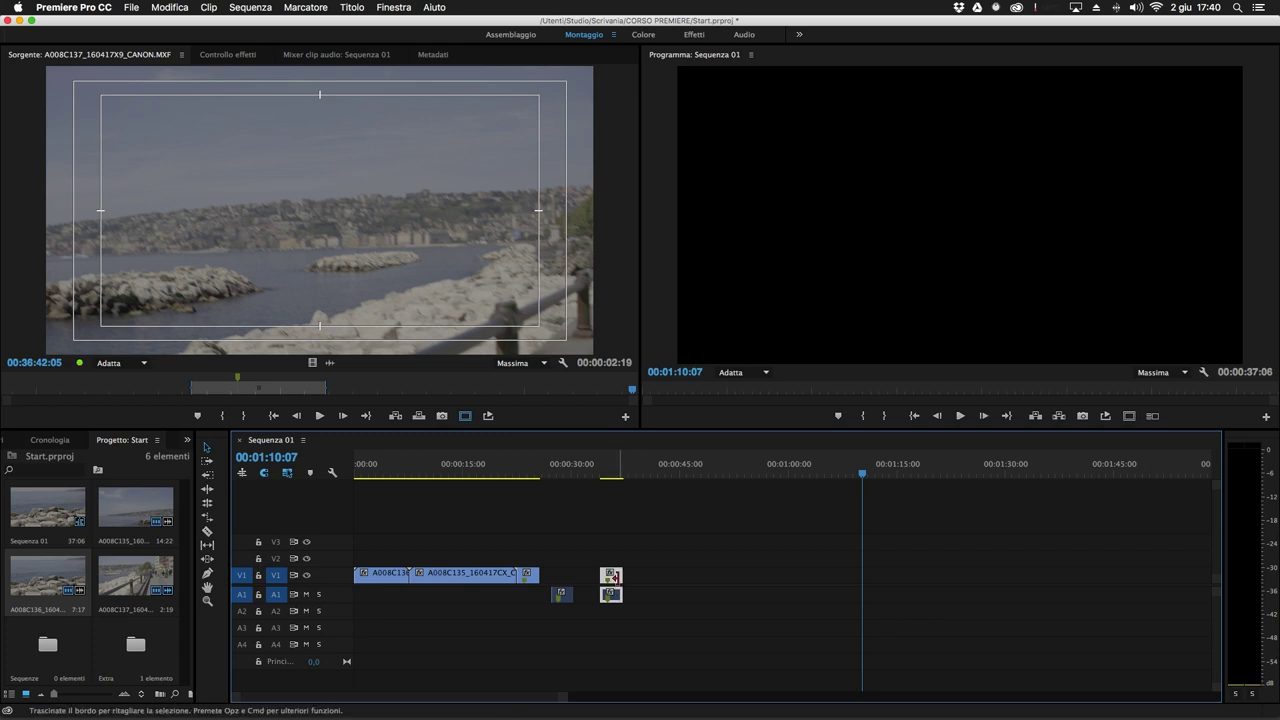
left_click_drag(617, 580, 831, 600)
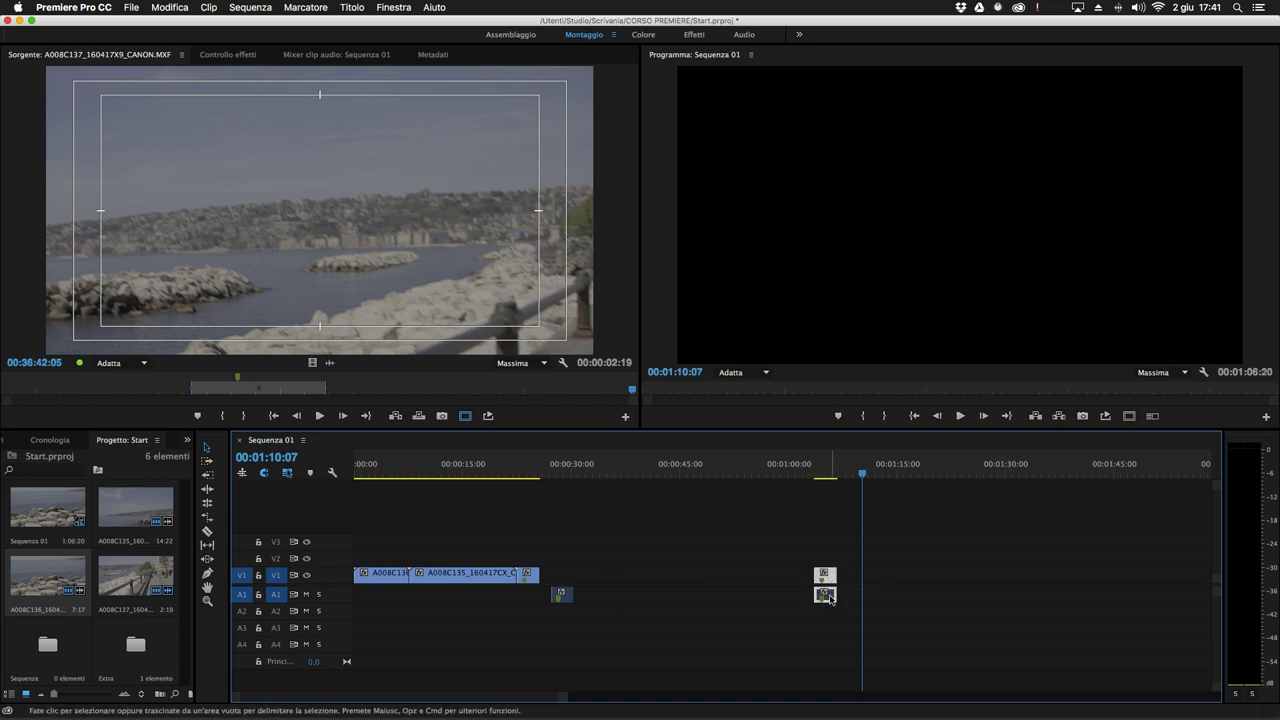
left_click_drag(826, 596, 656, 598)
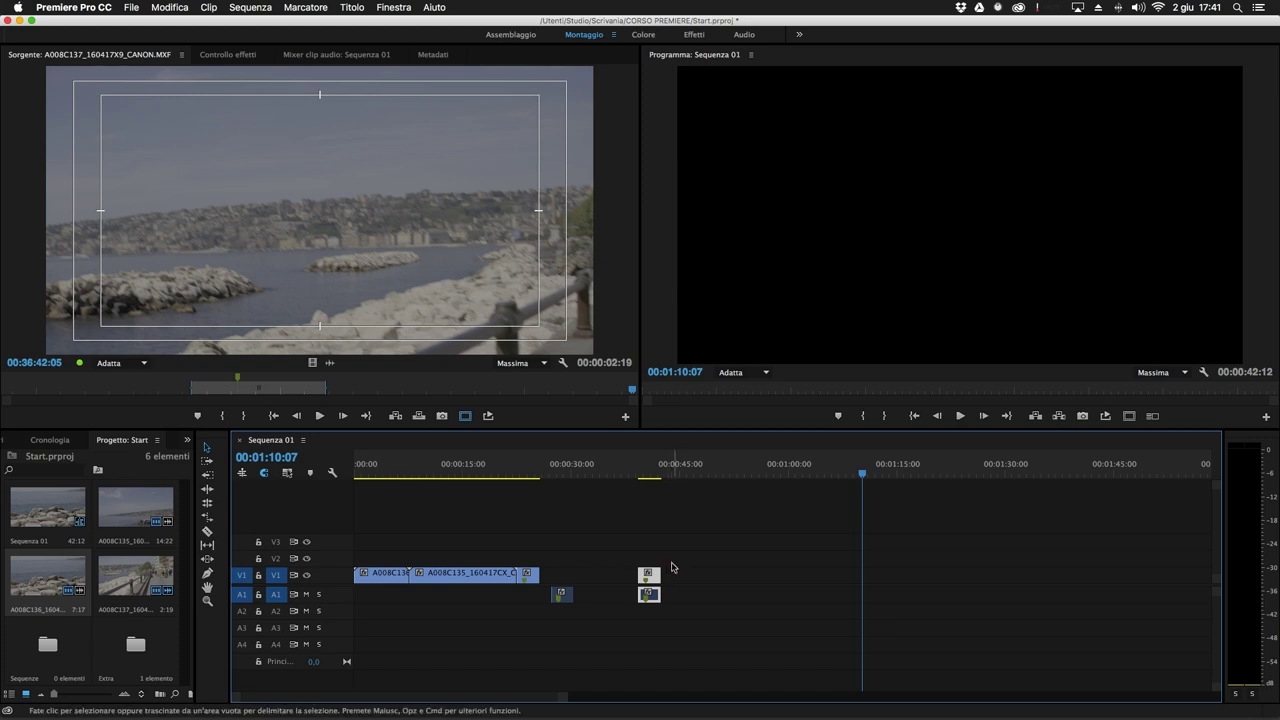
mouse_move(652, 578)
left_mouse_down()
mouse_move(700, 578)
mouse_move(625, 580)
mouse_move(664, 597)
left_mouse_up()
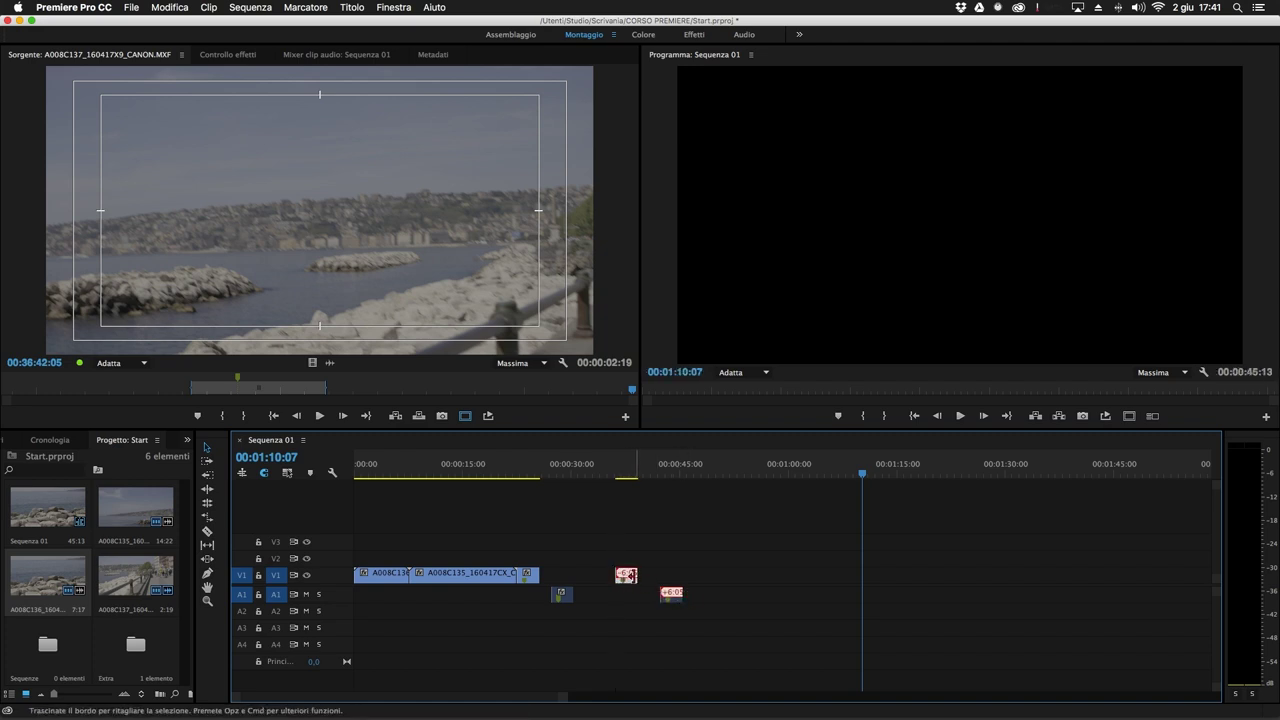
Settle the short linked clip near 00:00:40 and park the playhead near 00:00:29.
left_click_drag(631, 577, 633, 646)
mouse_move(674, 576)
left_mouse_down()
mouse_move(650, 584)
mouse_move(670, 590)
left_mouse_up()
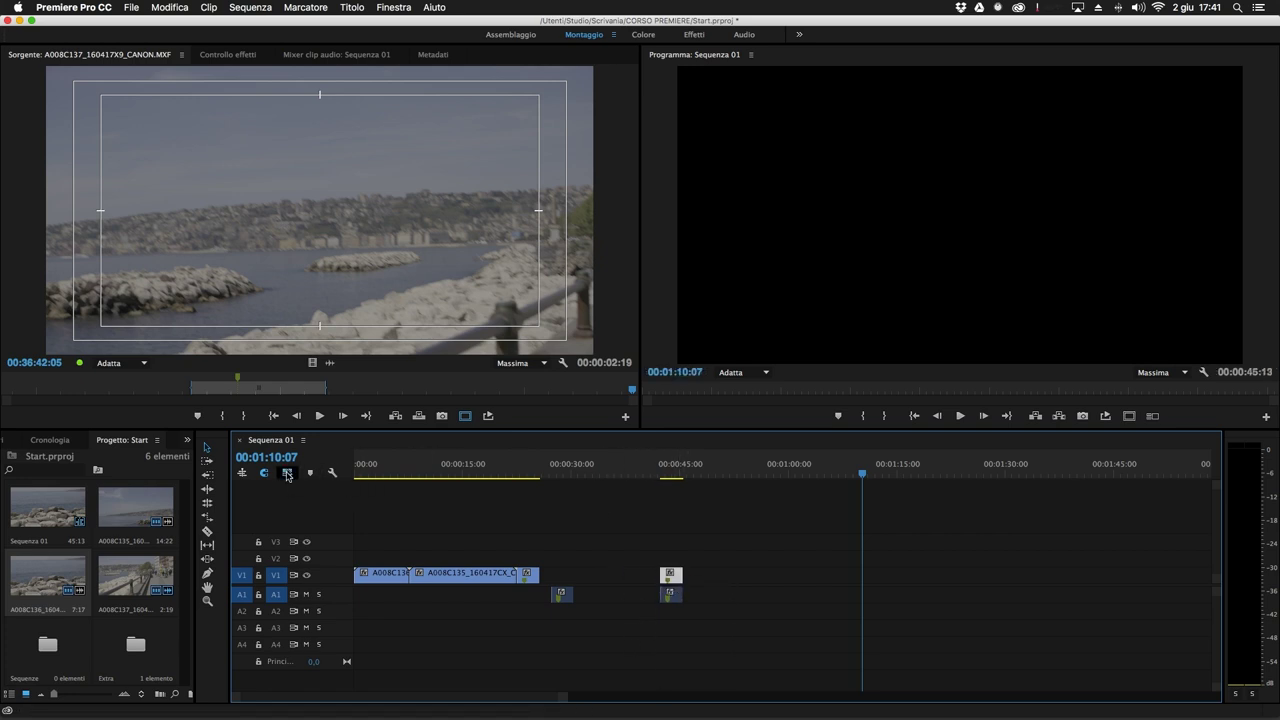
left_click(688, 596)
left_click_drag(678, 596, 650, 583)
left_click(565, 470)
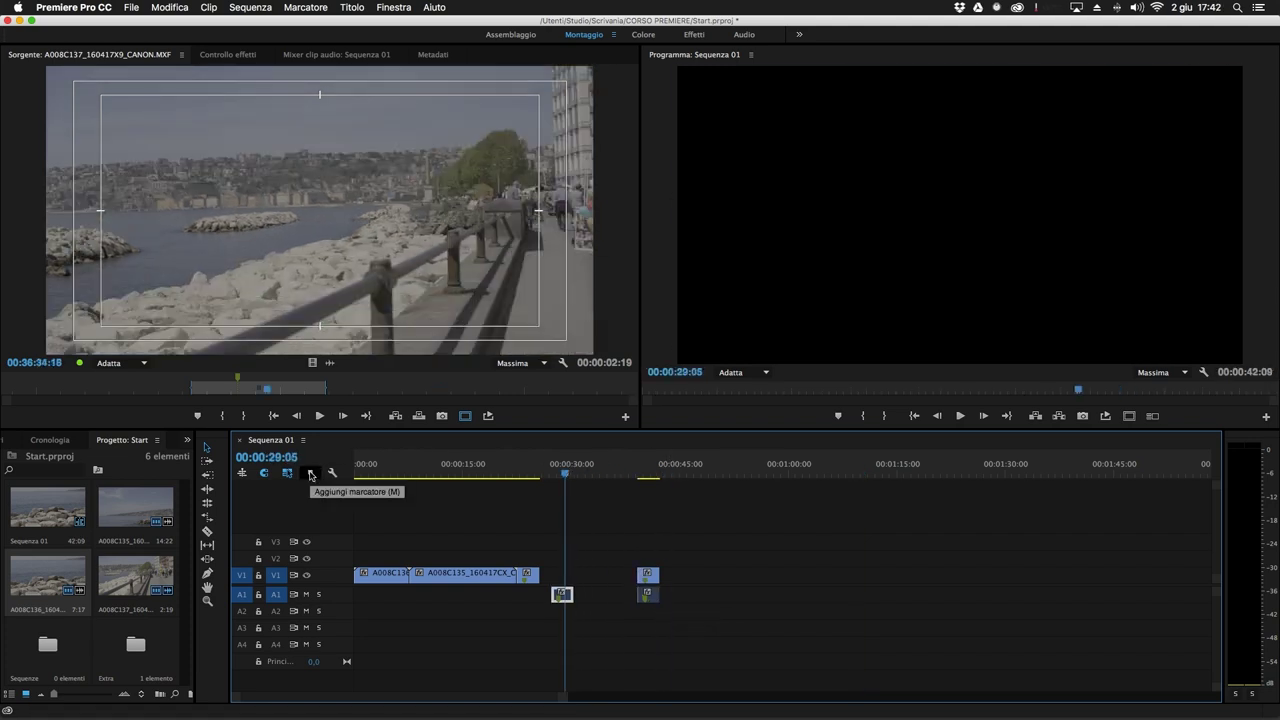
Scrub the playhead along the ruler to about 00:00:46, then back to about 00:00:21.
scroll(422, 306, "down", 10)
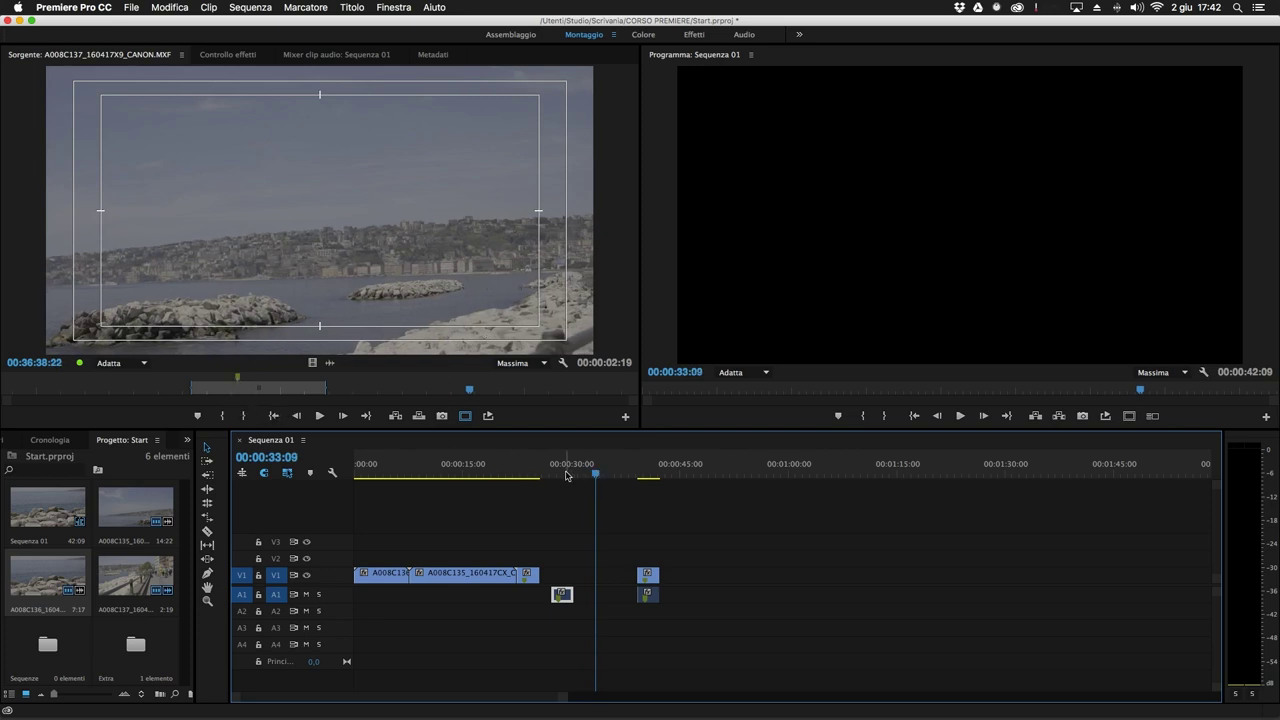
left_click_drag(566, 475, 551, 475)
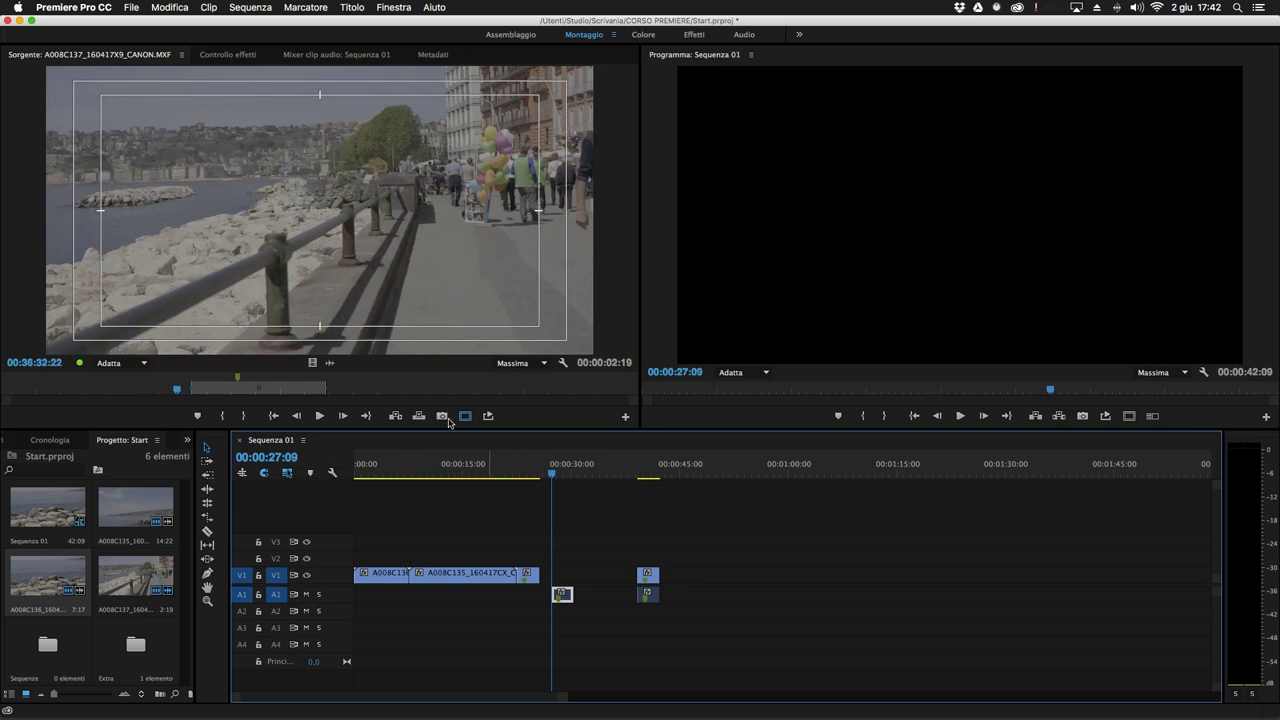
left_click_drag(574, 472, 602, 471)
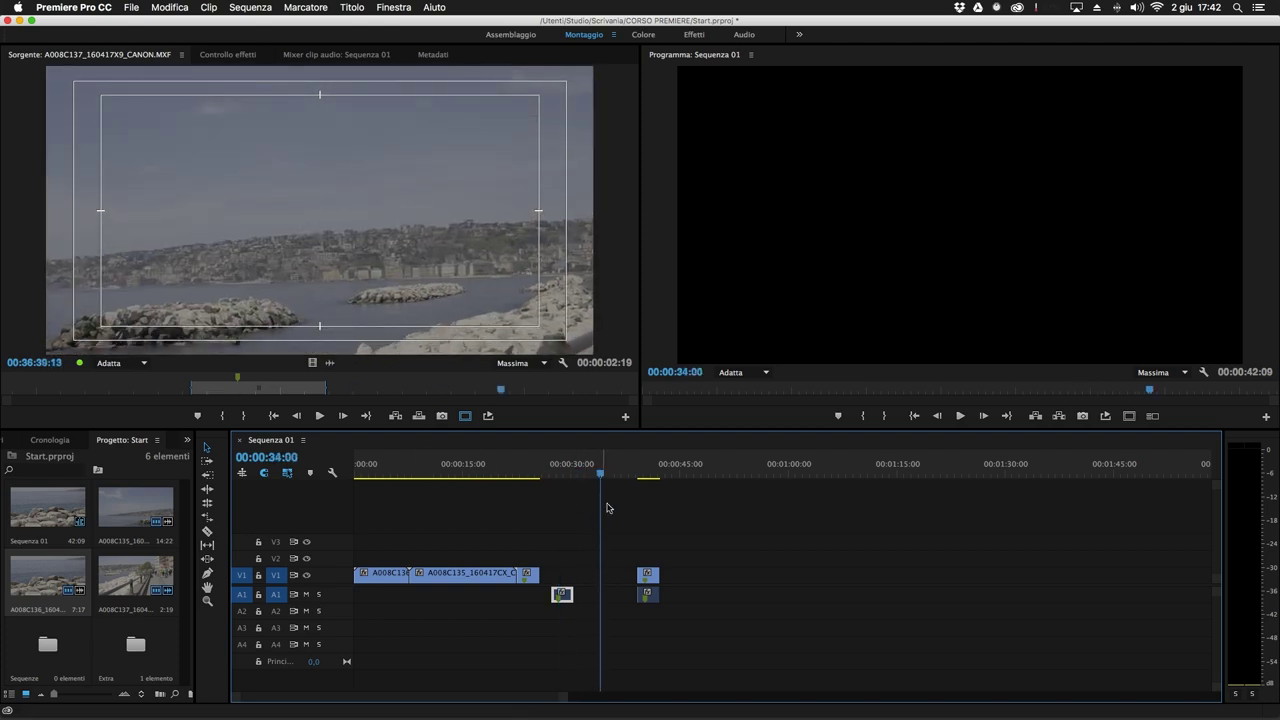
left_click_drag(601, 477, 693, 472)
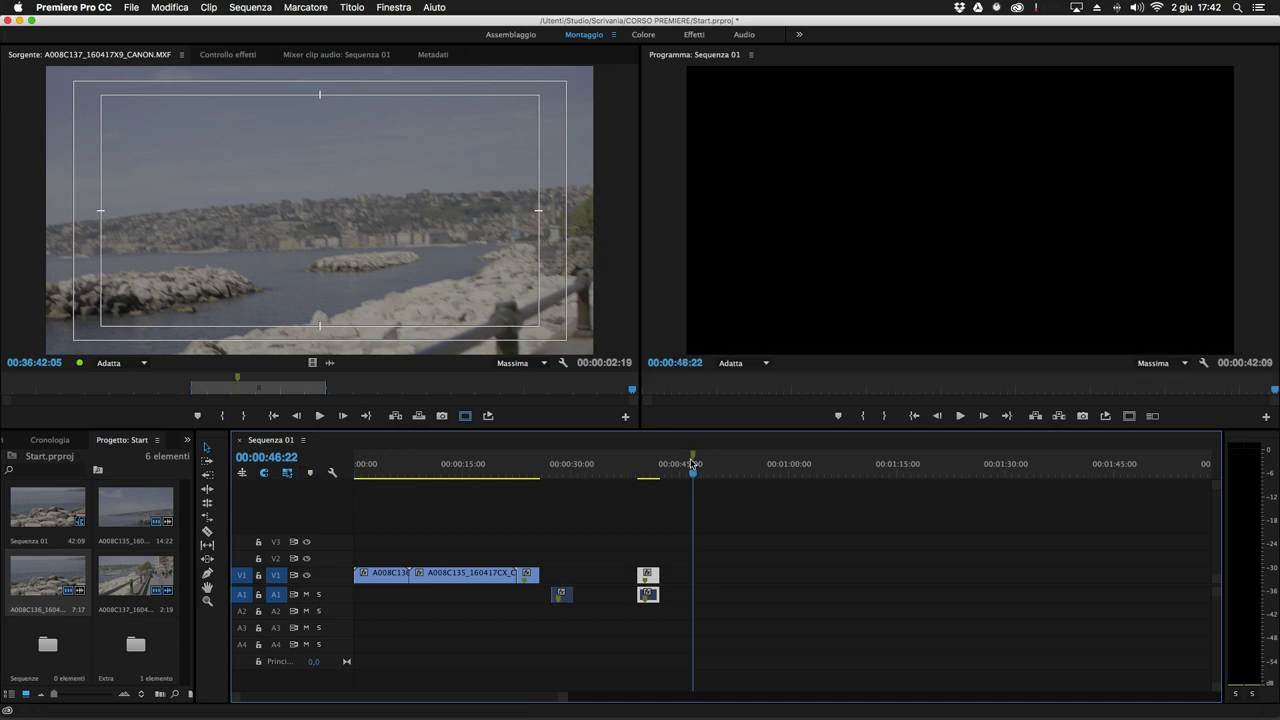
left_click_drag(695, 470, 459, 479)
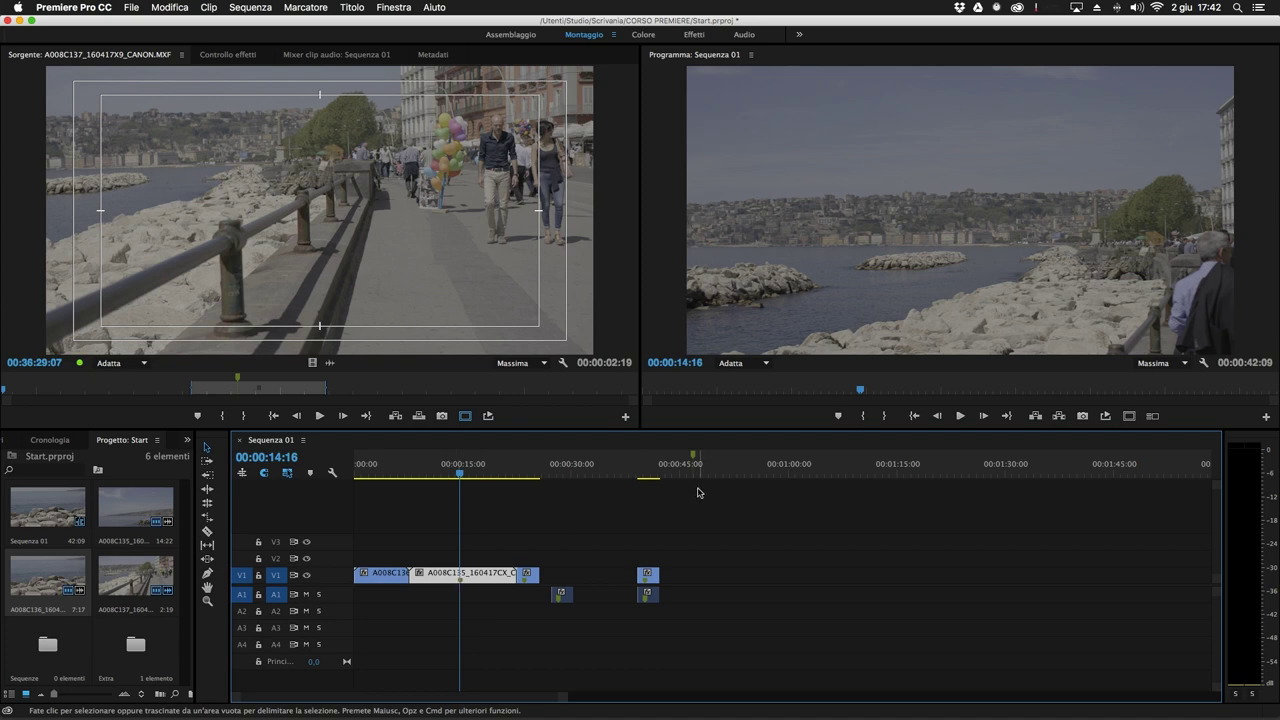
Load clip A008C135 into the Source monitor and scrub it and the sequence around 00:00:12–00:00:18.
double_click(490, 575)
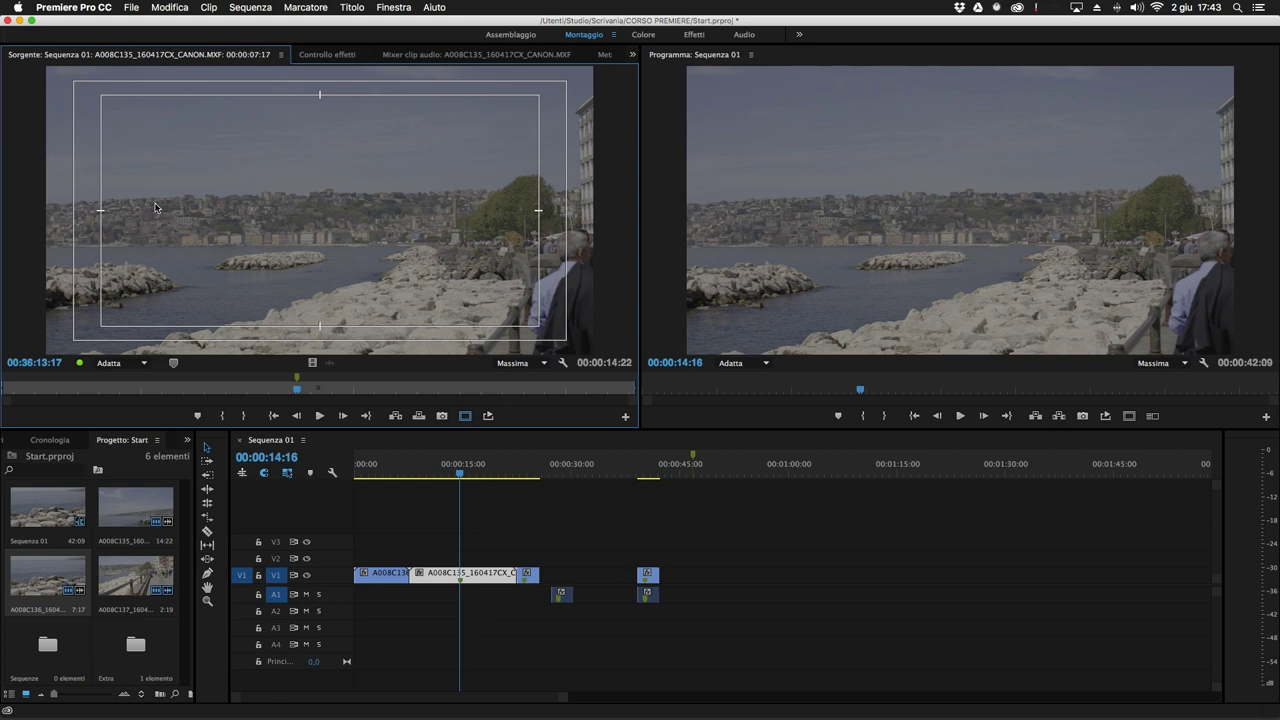
left_click_drag(296, 392, 299, 394)
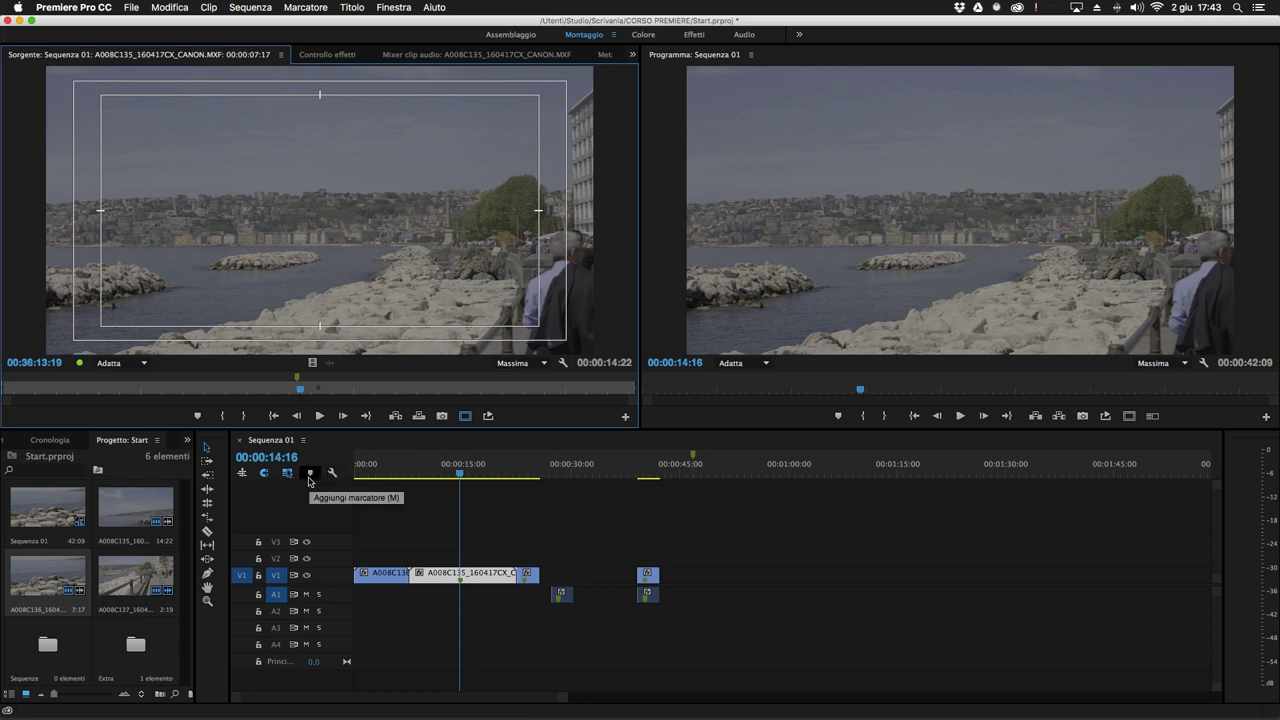
mouse_move(460, 466)
left_mouse_down()
mouse_move(537, 470)
mouse_move(443, 470)
left_mouse_up()
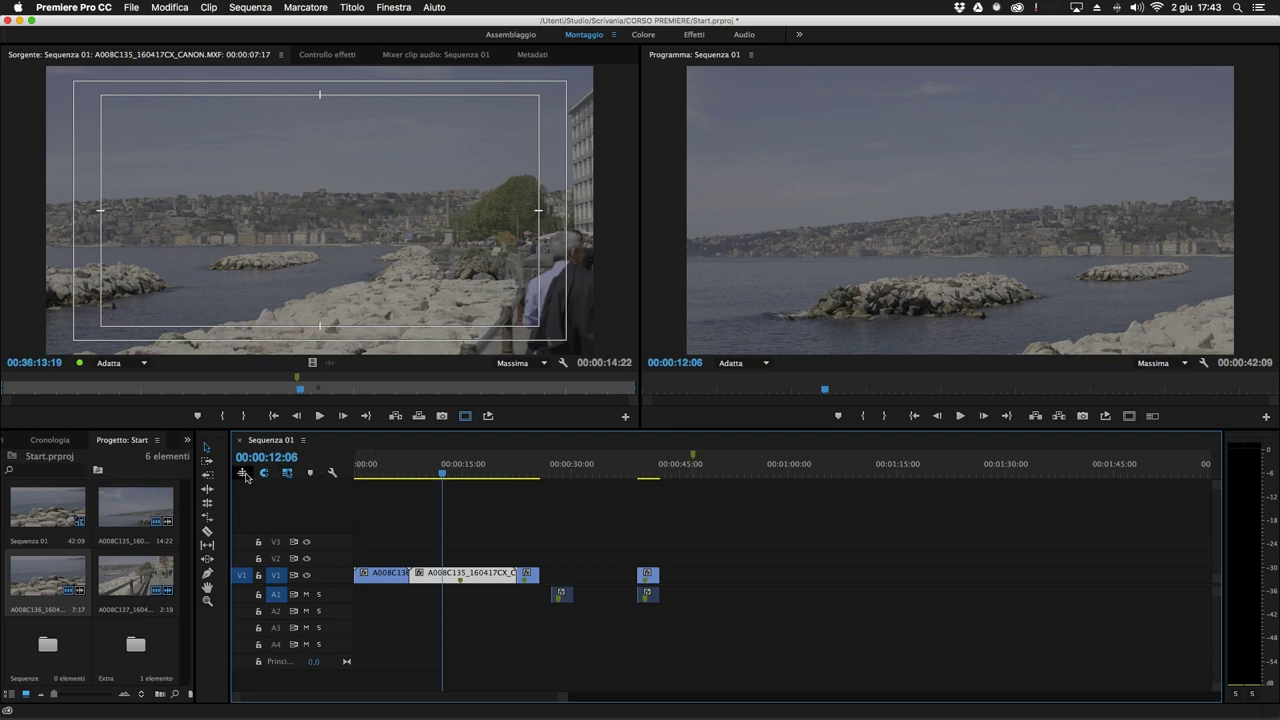
mouse_move(470, 466)
left_mouse_down()
mouse_move(528, 466)
mouse_move(447, 470)
left_mouse_up()
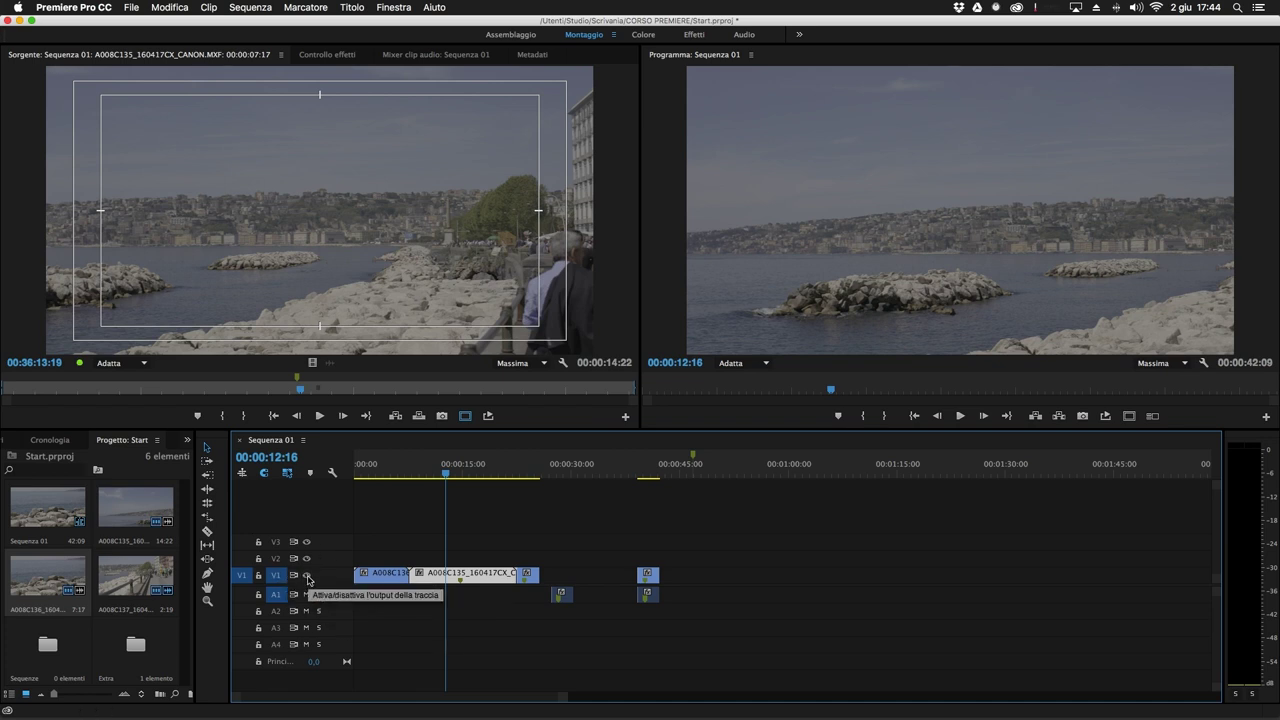
Hide and reshow V1 output, toggle V1 sync lock, then lock track V1.
left_click(307, 576)
mouse_move(446, 473)
left_mouse_down()
mouse_move(521, 477)
mouse_move(448, 475)
left_mouse_up()
left_click(306, 576)
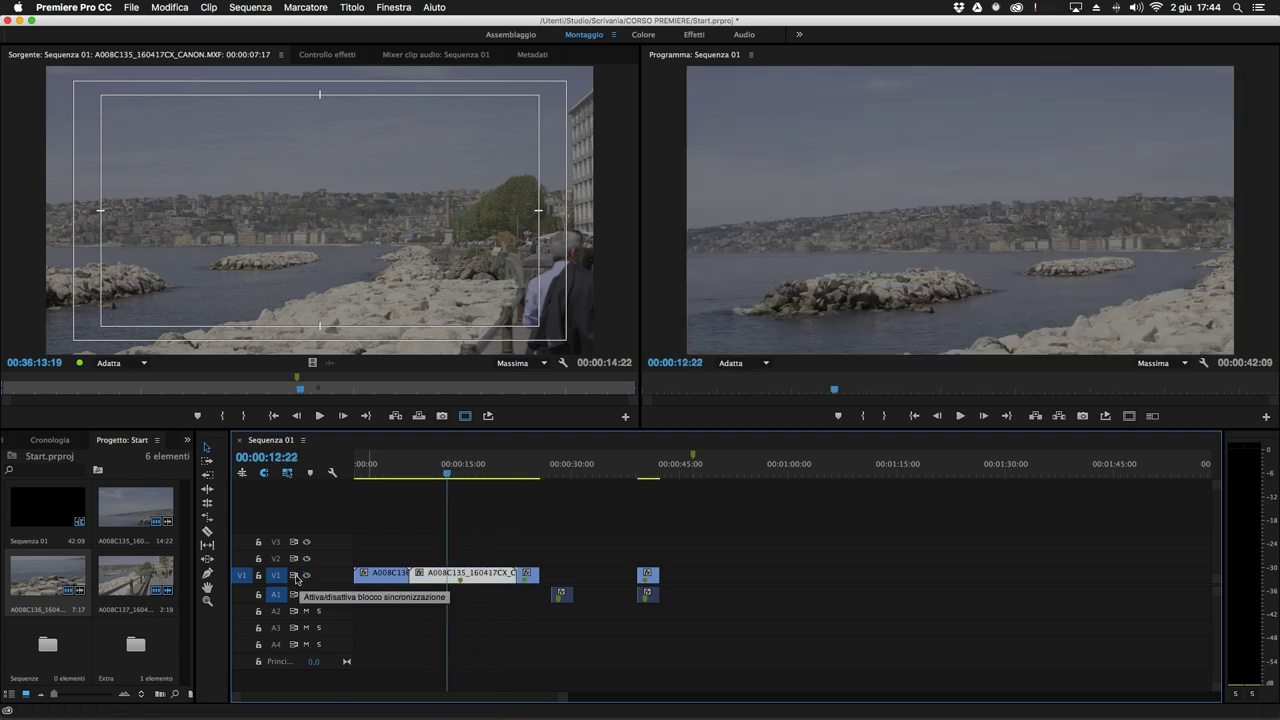
left_click(294, 576)
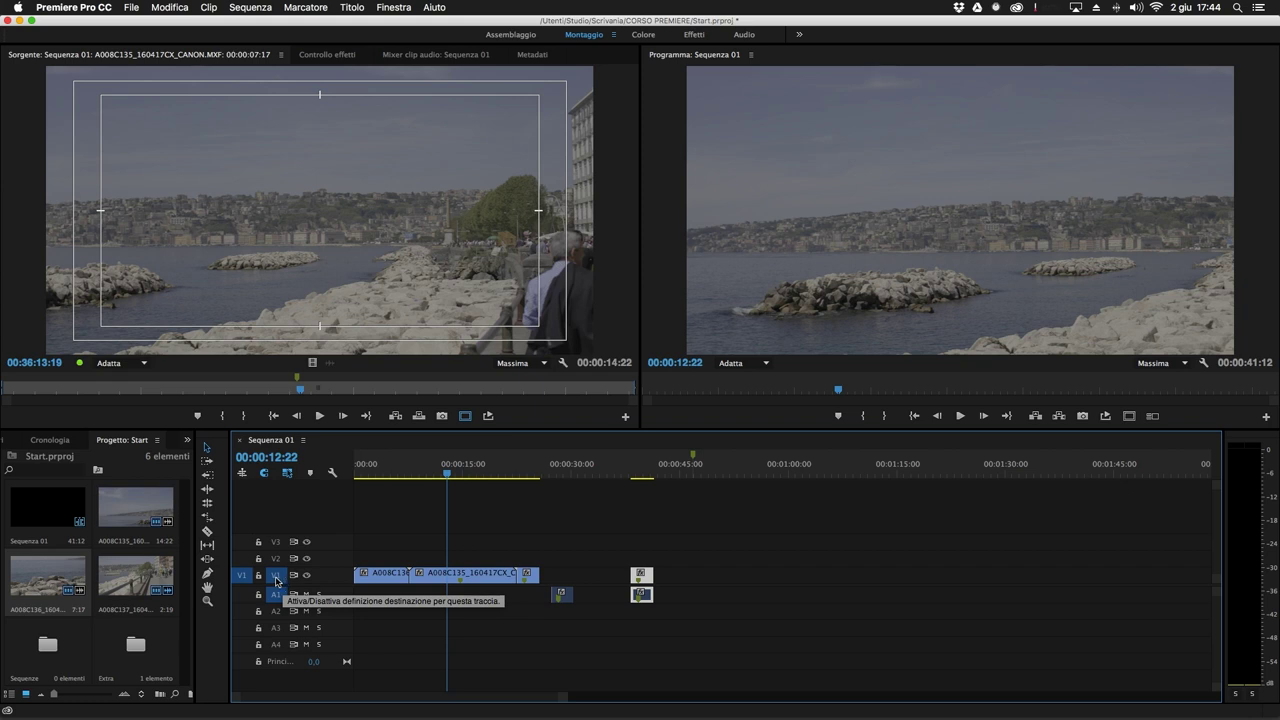
left_click(258, 576)
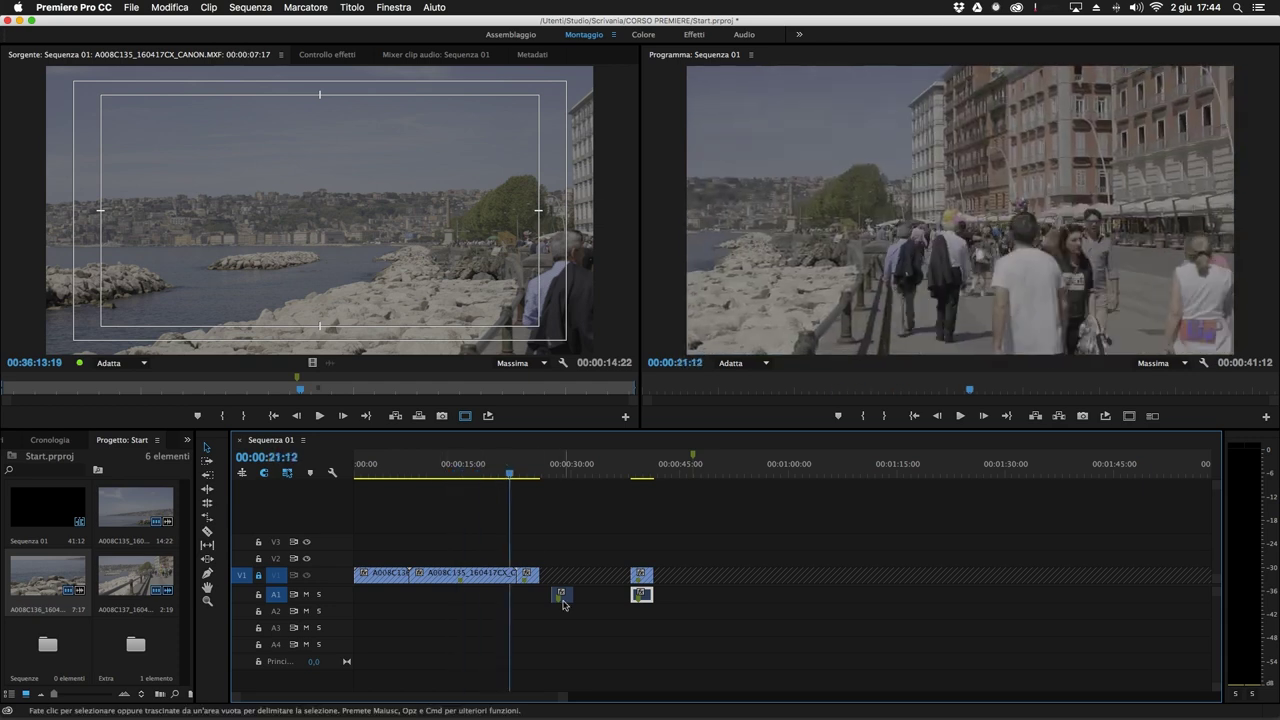
With V1 locked, shift the short clip's A1 audio out of sync, undoing and retrying to a +3:04 offset.
left_click_drag(497, 578, 643, 578)
left_click(642, 595)
left_click_drag(642, 595, 672, 598)
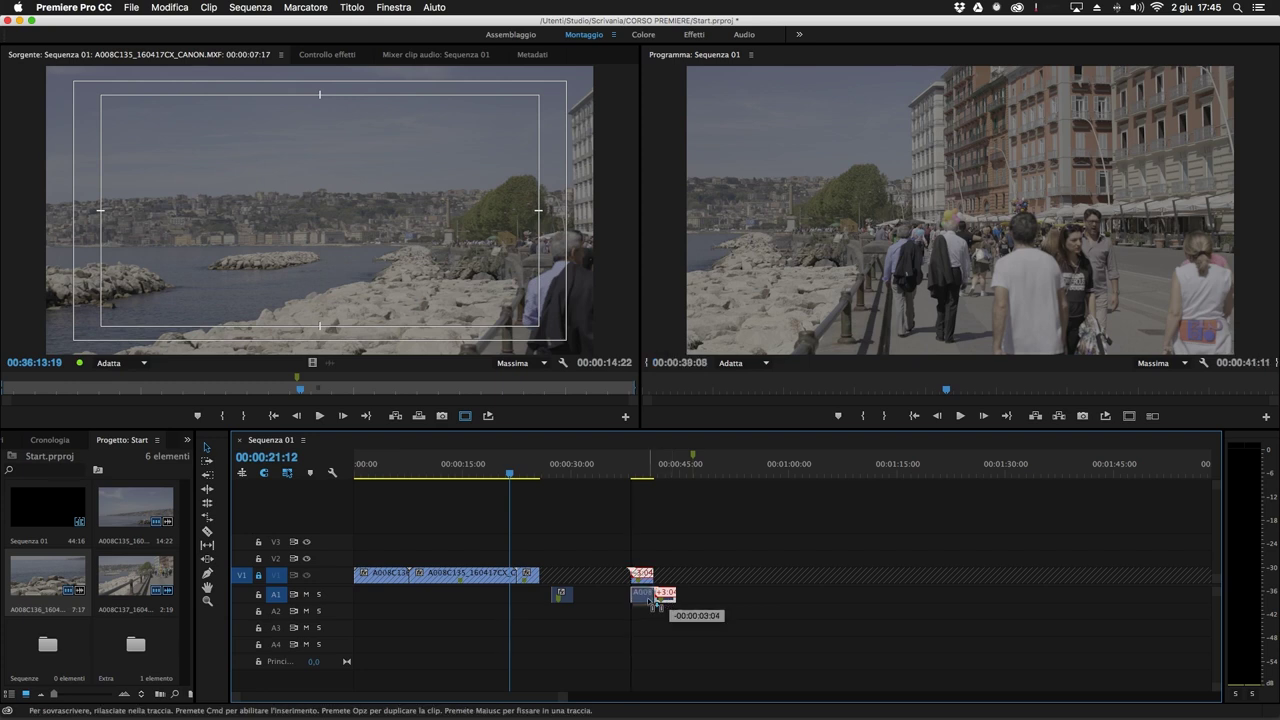
key("super+z")
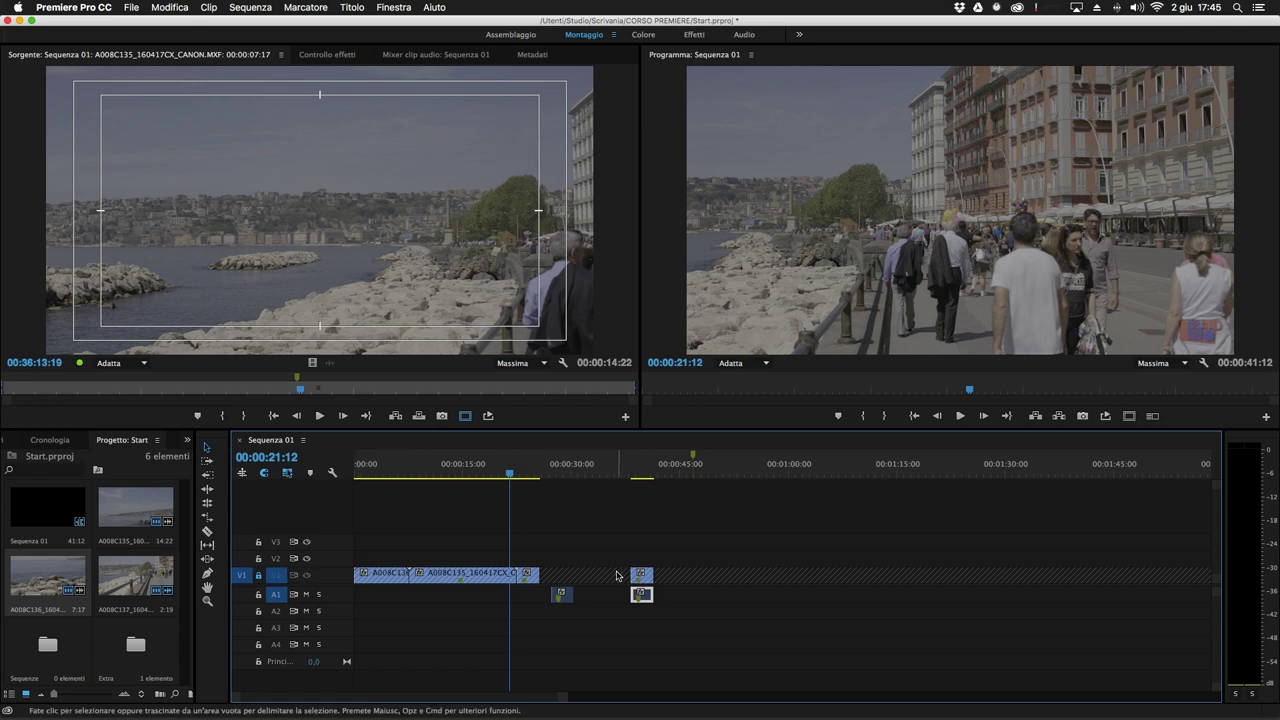
left_click_drag(646, 597, 626, 598)
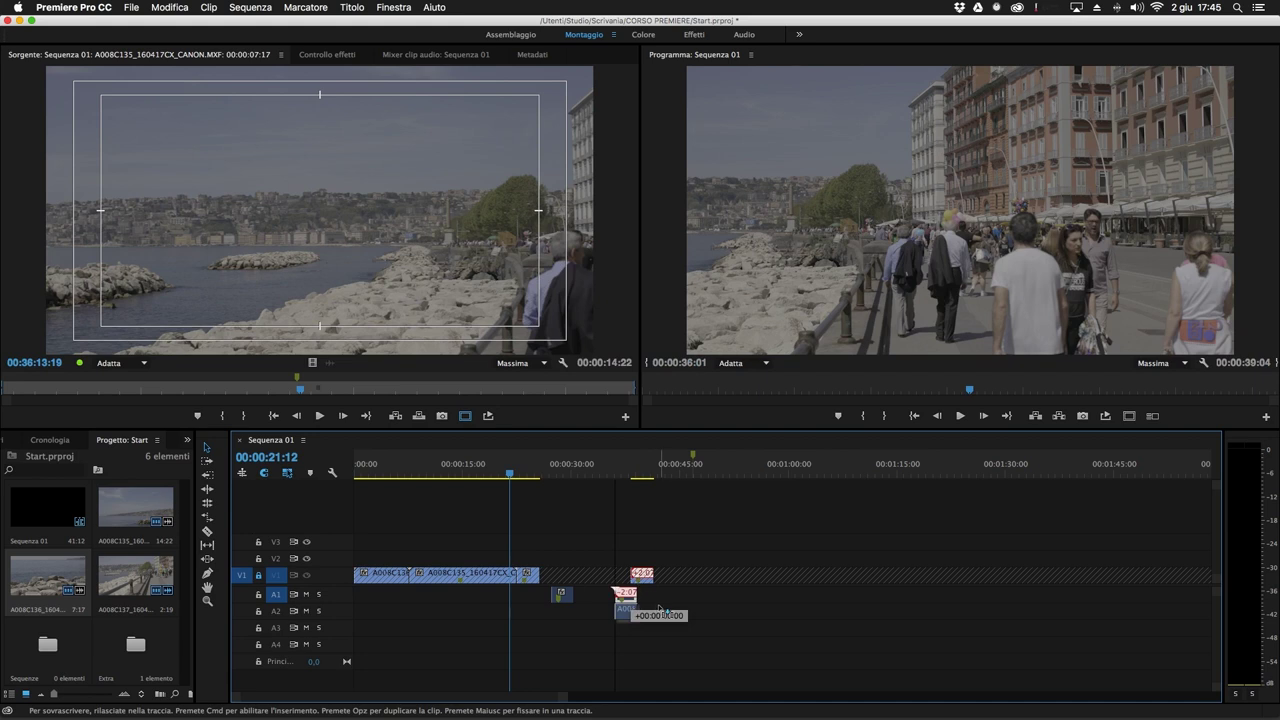
key("super+z")
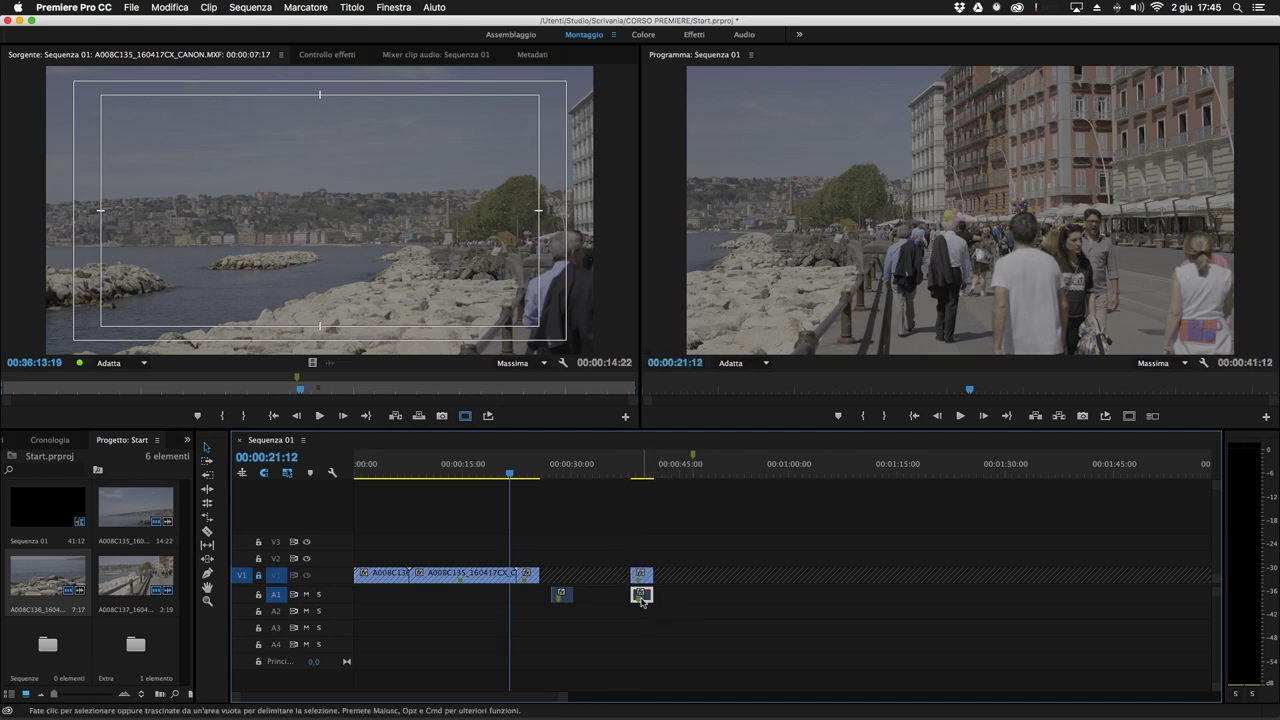
left_click_drag(647, 574, 665, 595)
Realign the audio under its video, unlock V1, and target audio tracks A2 and A3.
left_click_drag(668, 600, 644, 600)
left_click(258, 576)
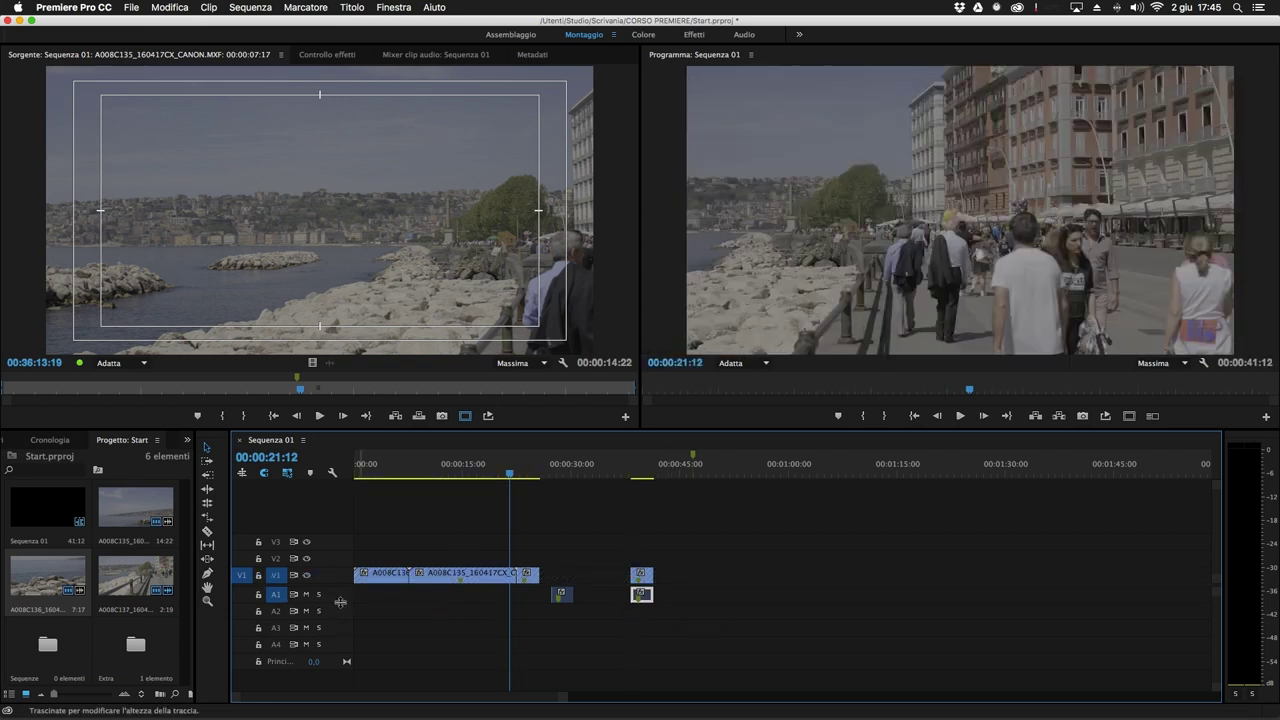
left_click(276, 610)
left_click(275, 628)
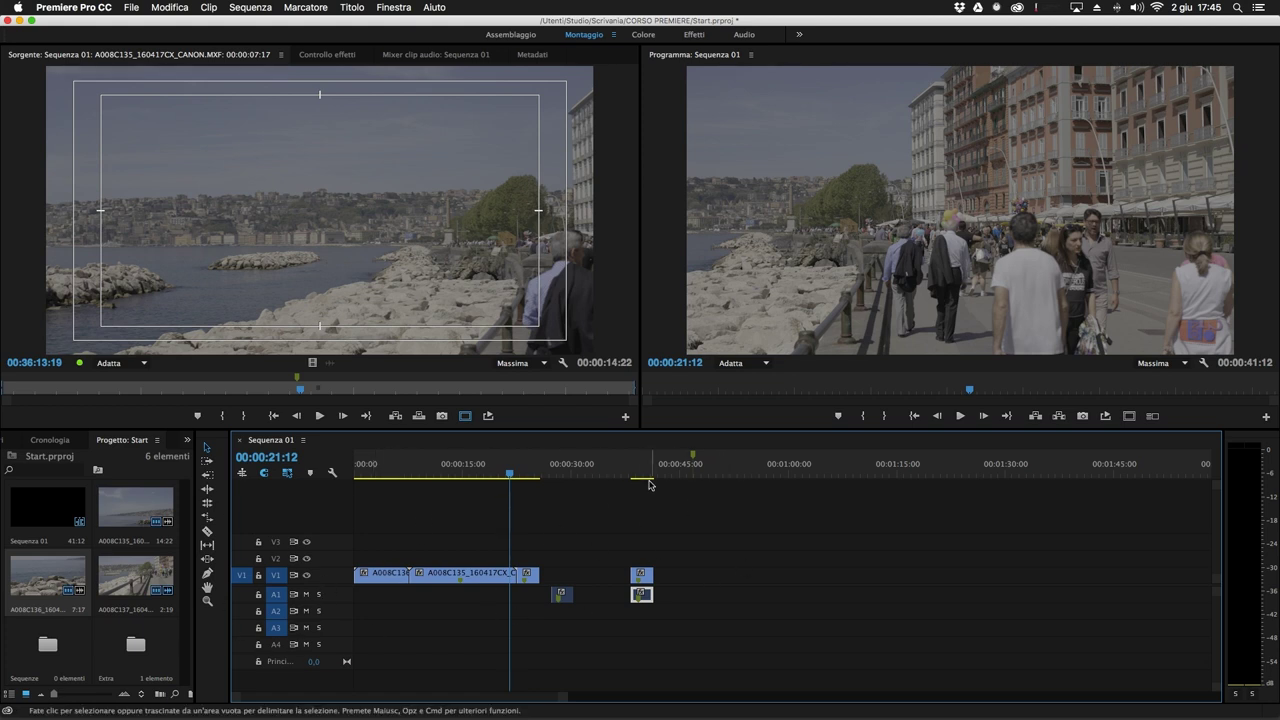
Move the playhead to about 00:00:08 and adjust the timeline zoom.
left_click_drag(459, 470, 432, 471)
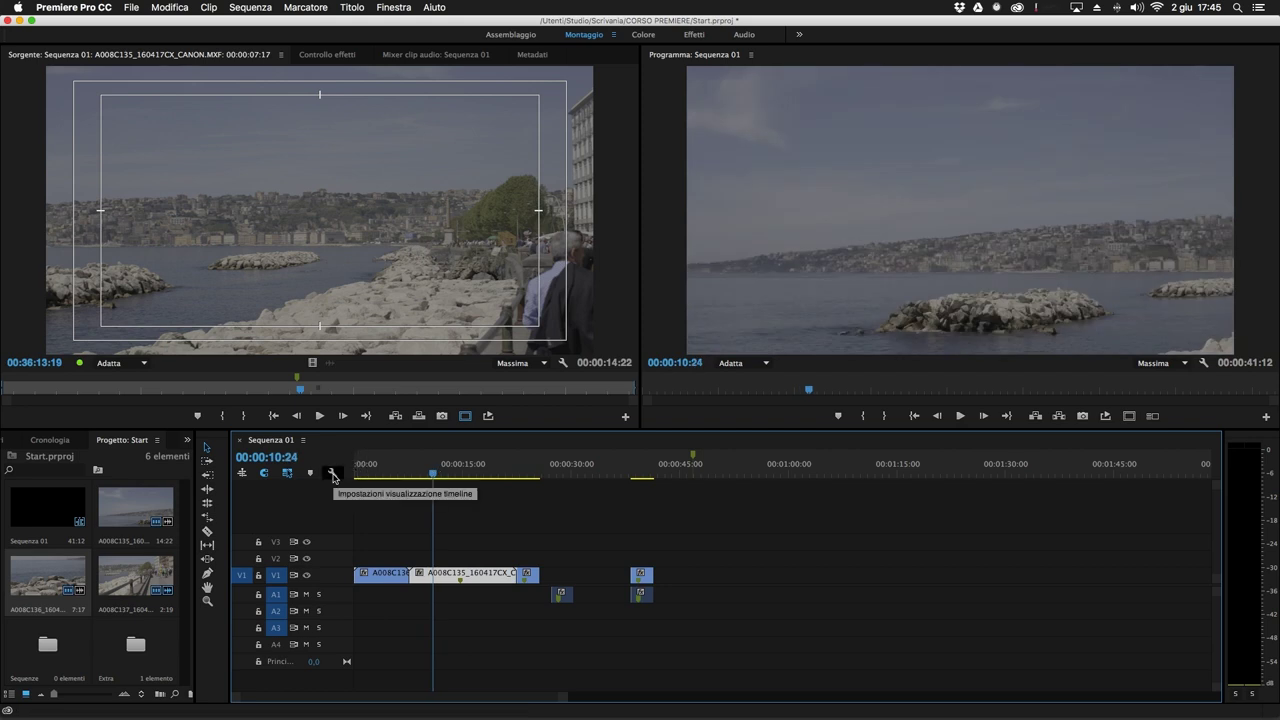
left_click(333, 474)
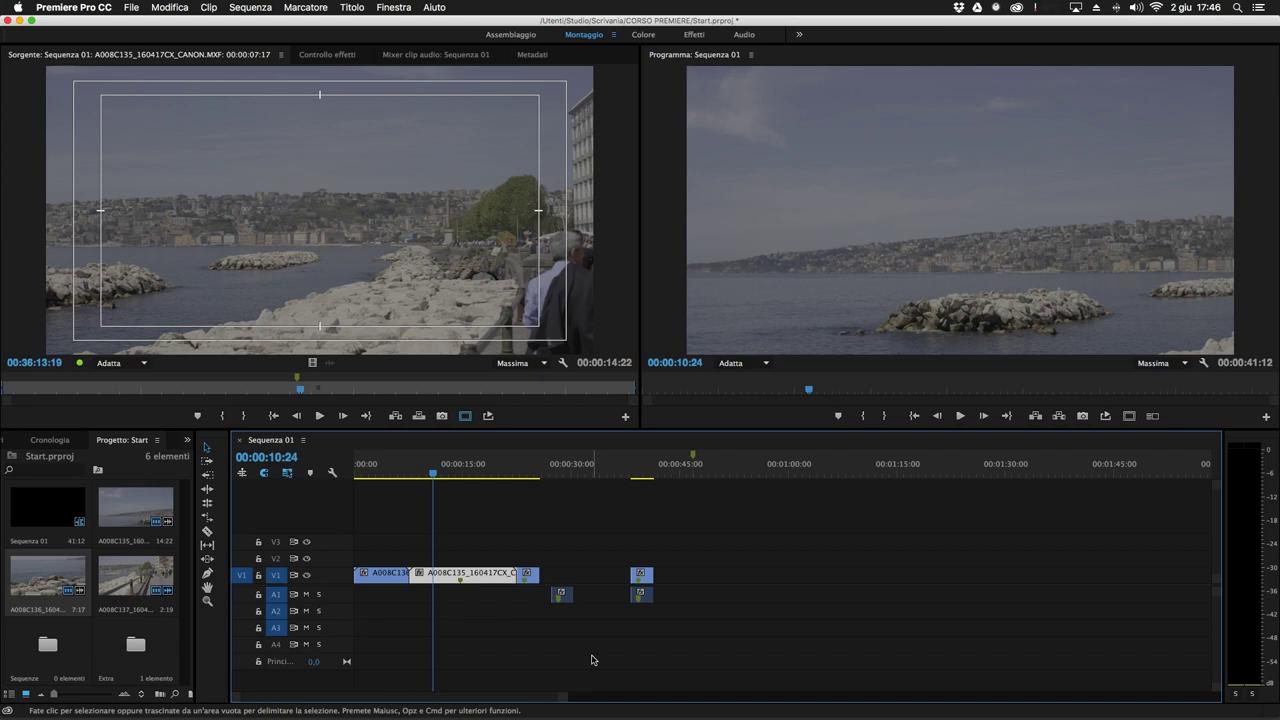
left_click_drag(273, 701, 415, 714)
left_click_drag(561, 701, 374, 708)
left_click_drag(265, 701, 268, 697)
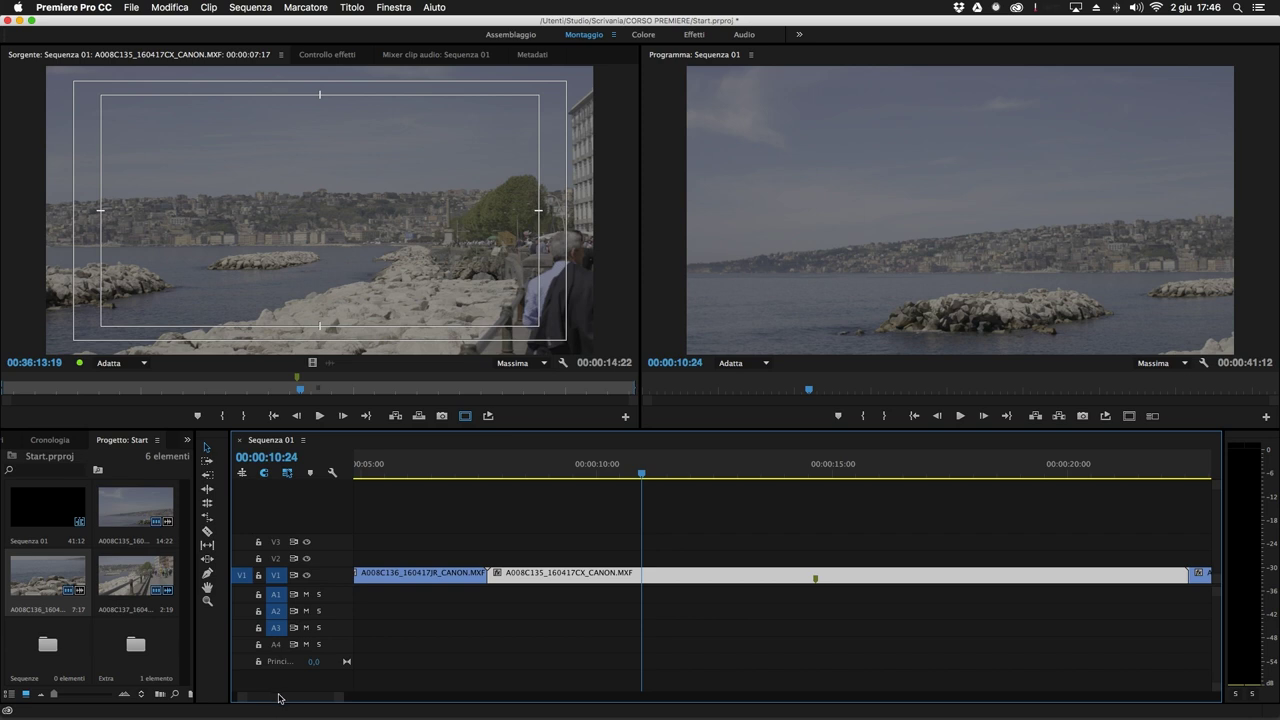
Select clip A008C135 and make track V1 taller to show its thumbnail.
scroll(279, 698, "down", 10)
scroll(279, 698, "up", 10)
key("=")
left_click(394, 577)
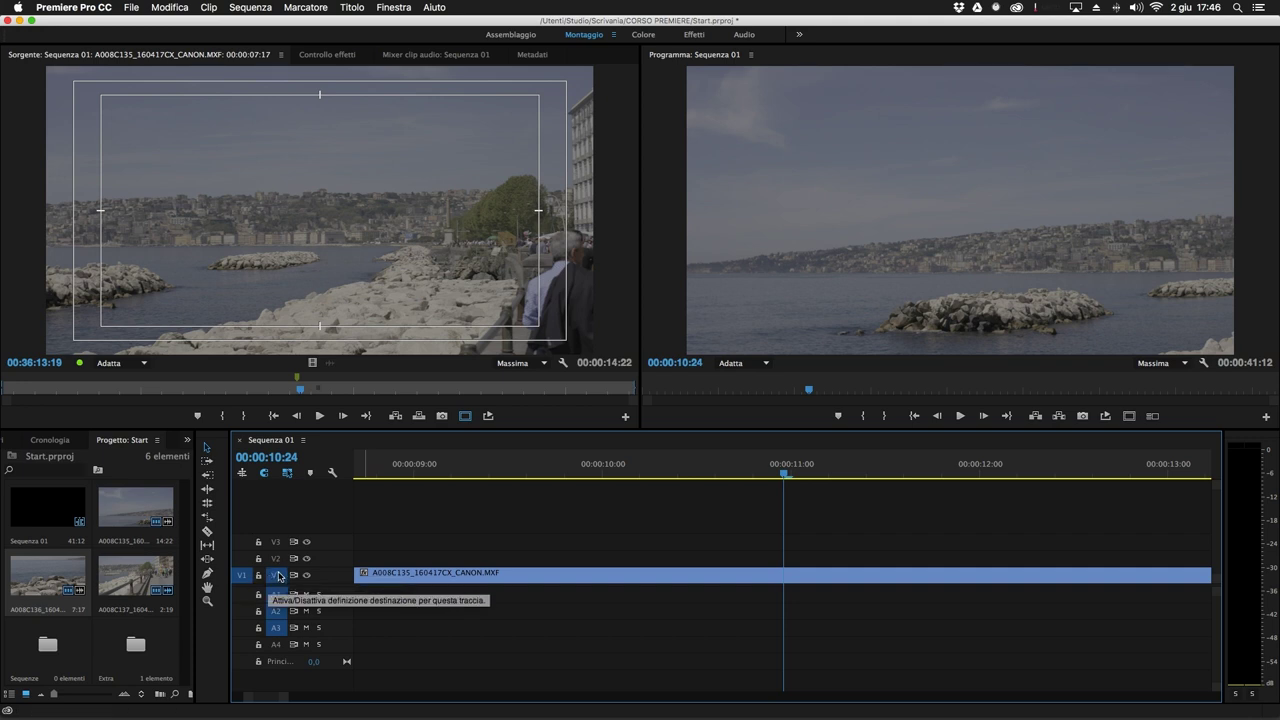
left_click_drag(279, 568, 280, 535)
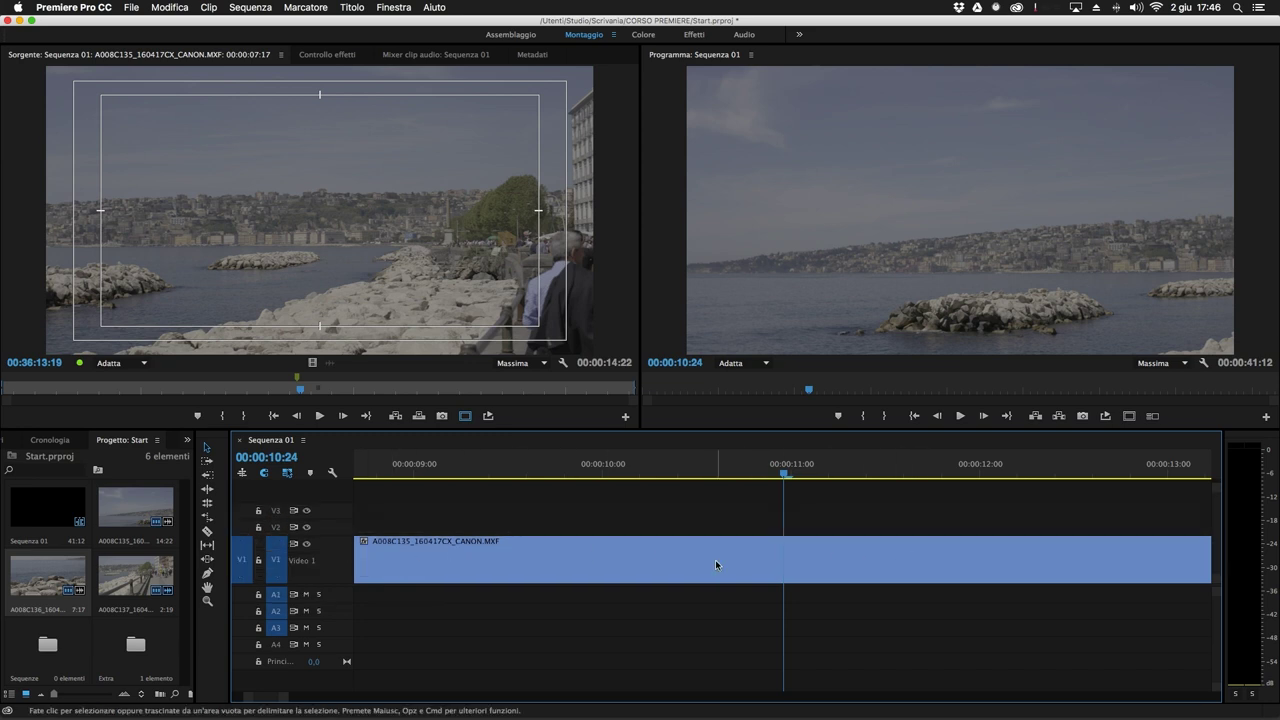
key("minus")
key("minus")
key("minus")
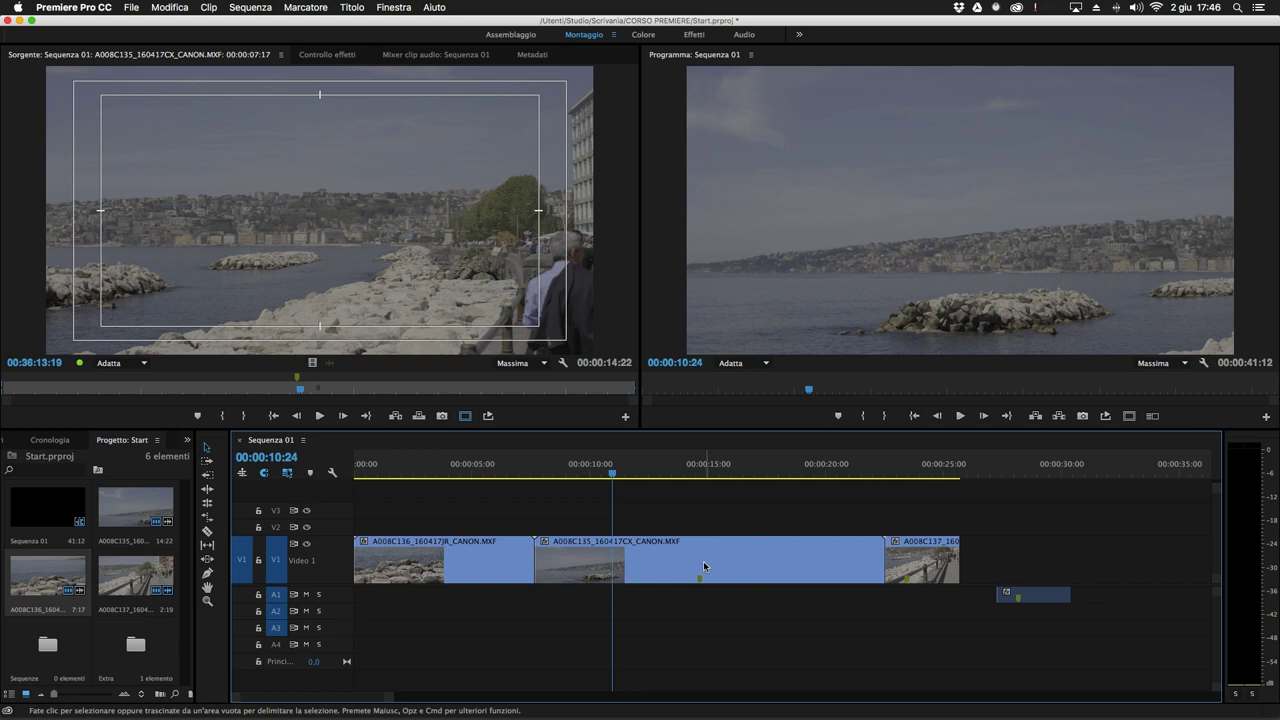
left_click_drag(627, 492, 585, 490)
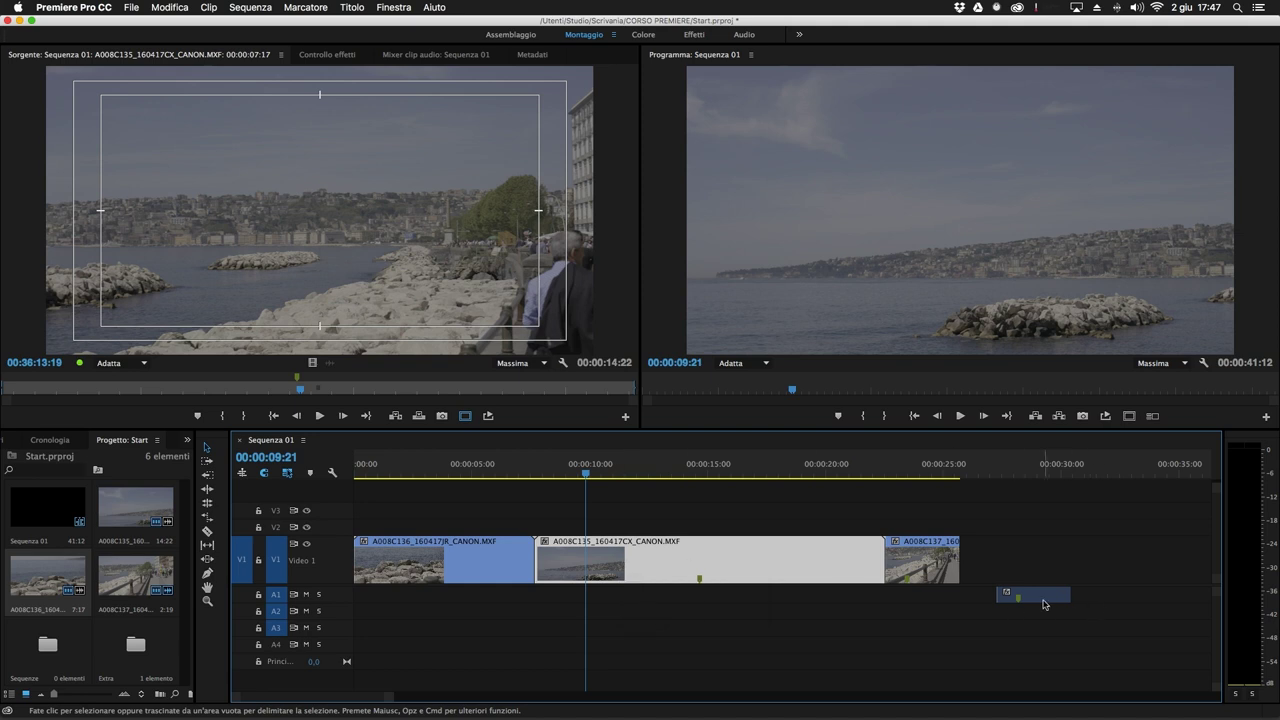
Slide the A1 audio clip under A008C135 and make track A1 taller.
left_click_drag(1039, 604, 707, 604)
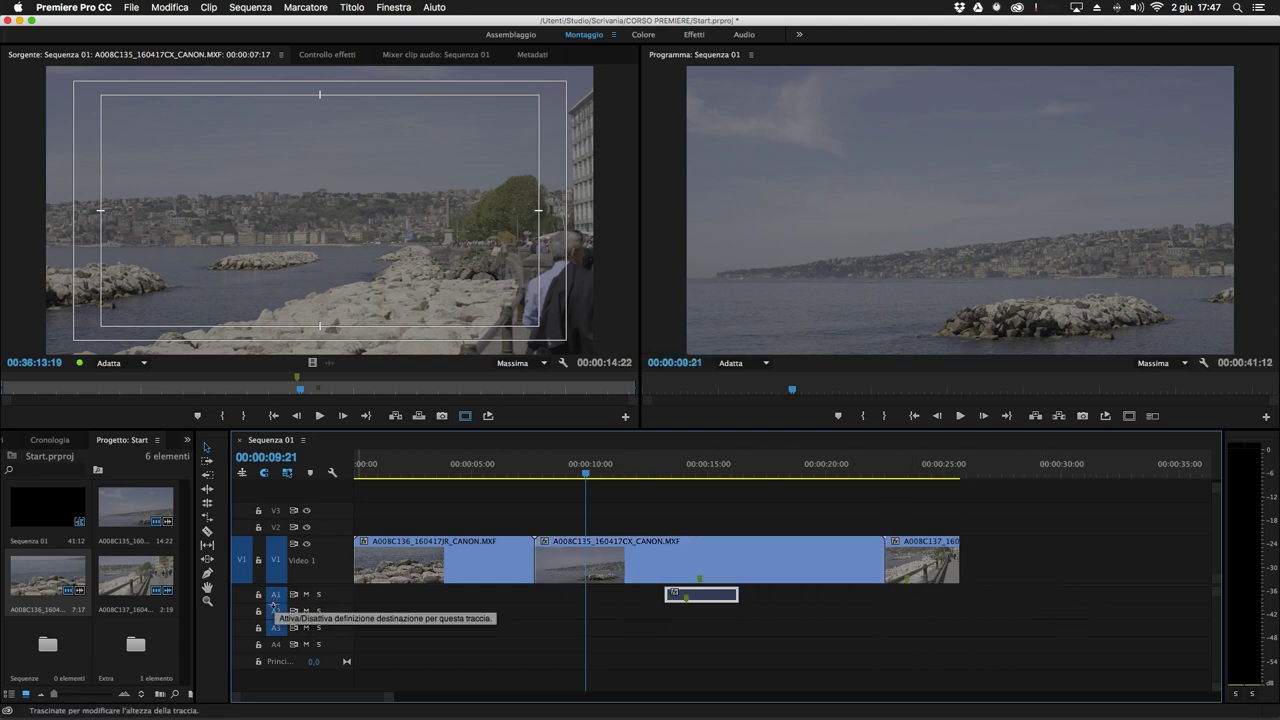
left_click_drag(275, 602, 276, 626)
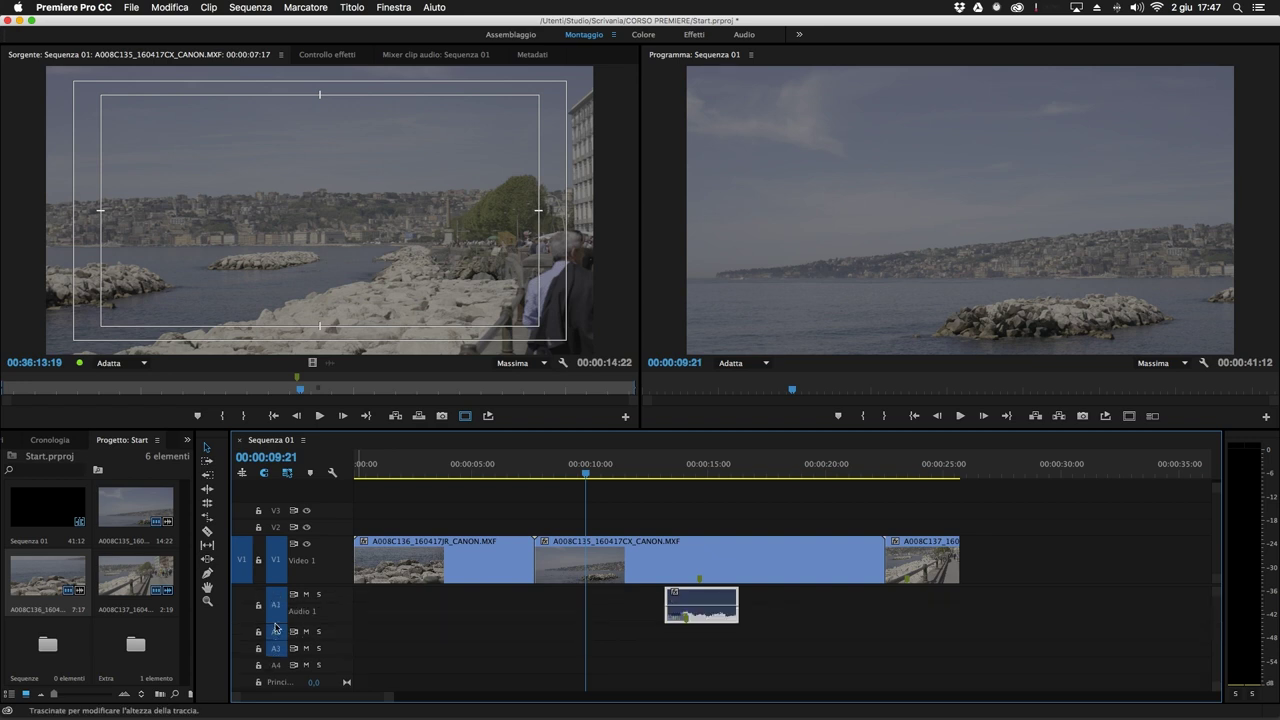
left_click_drag(691, 467, 709, 467)
key("equal")
key("equal")
key("equal")
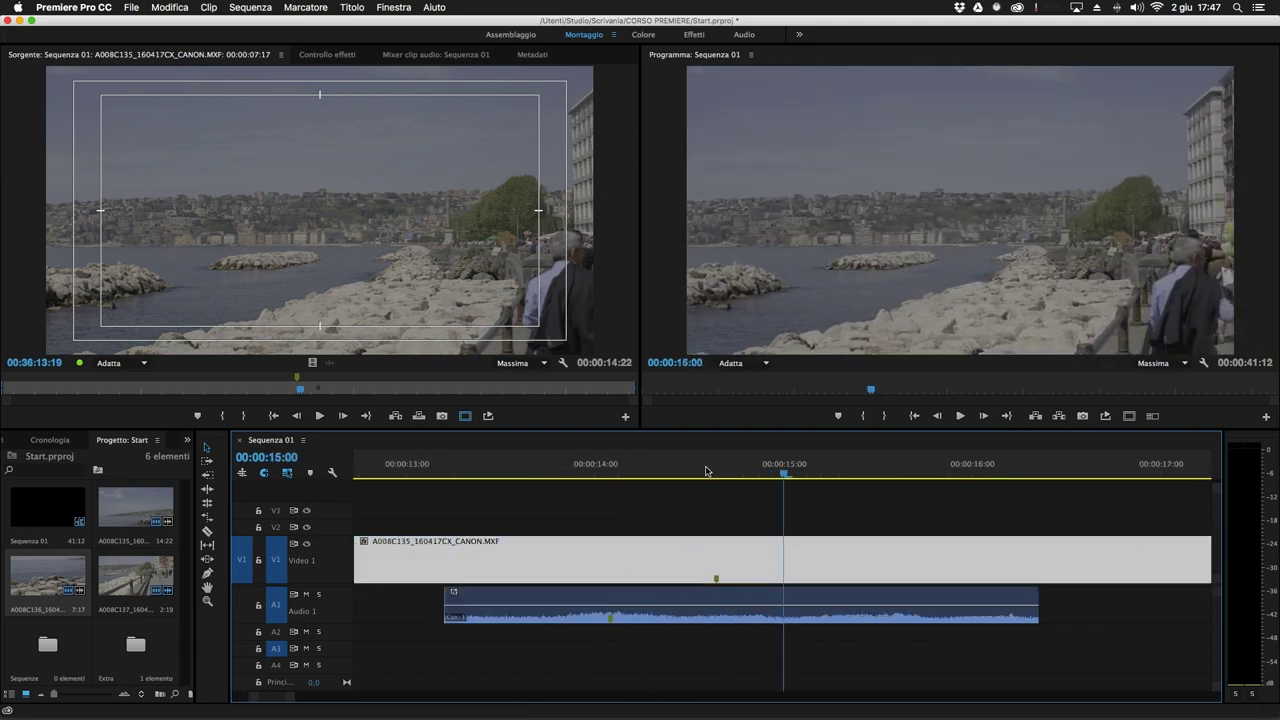
left_click_drag(767, 483, 666, 485)
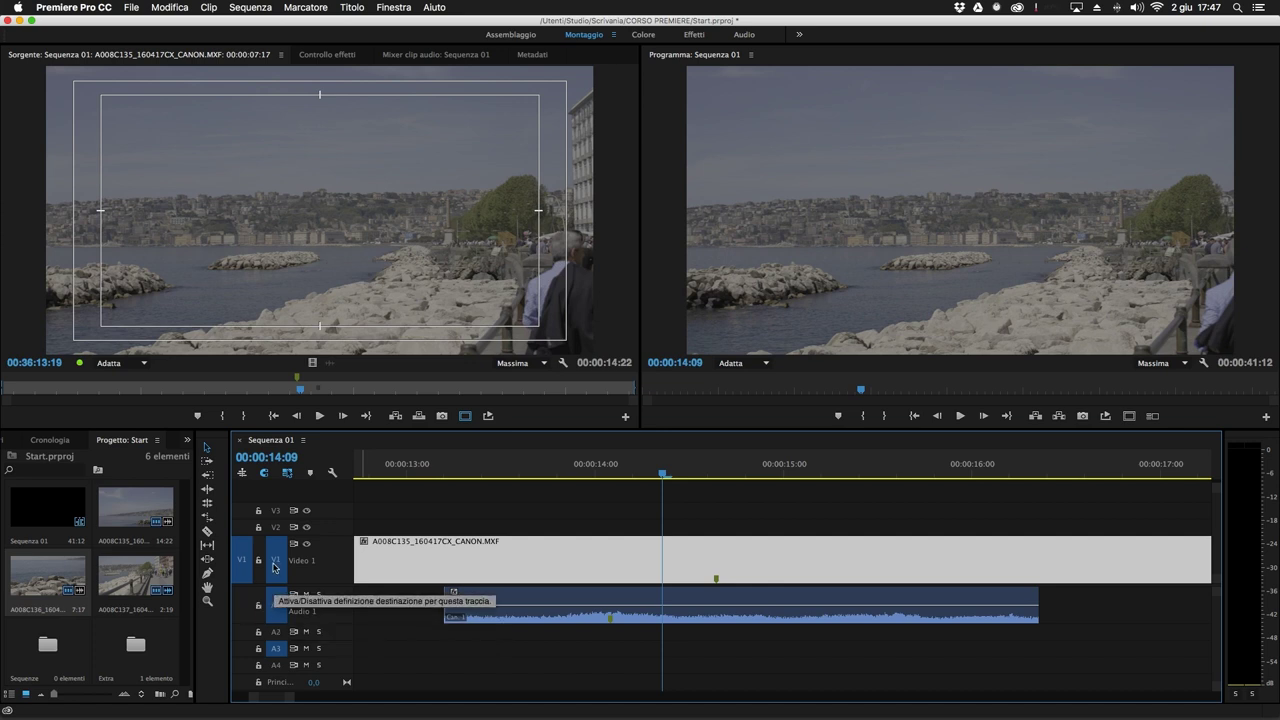
Collapse and re-expand the Audio 1 track to show its waveform.
double_click(277, 612)
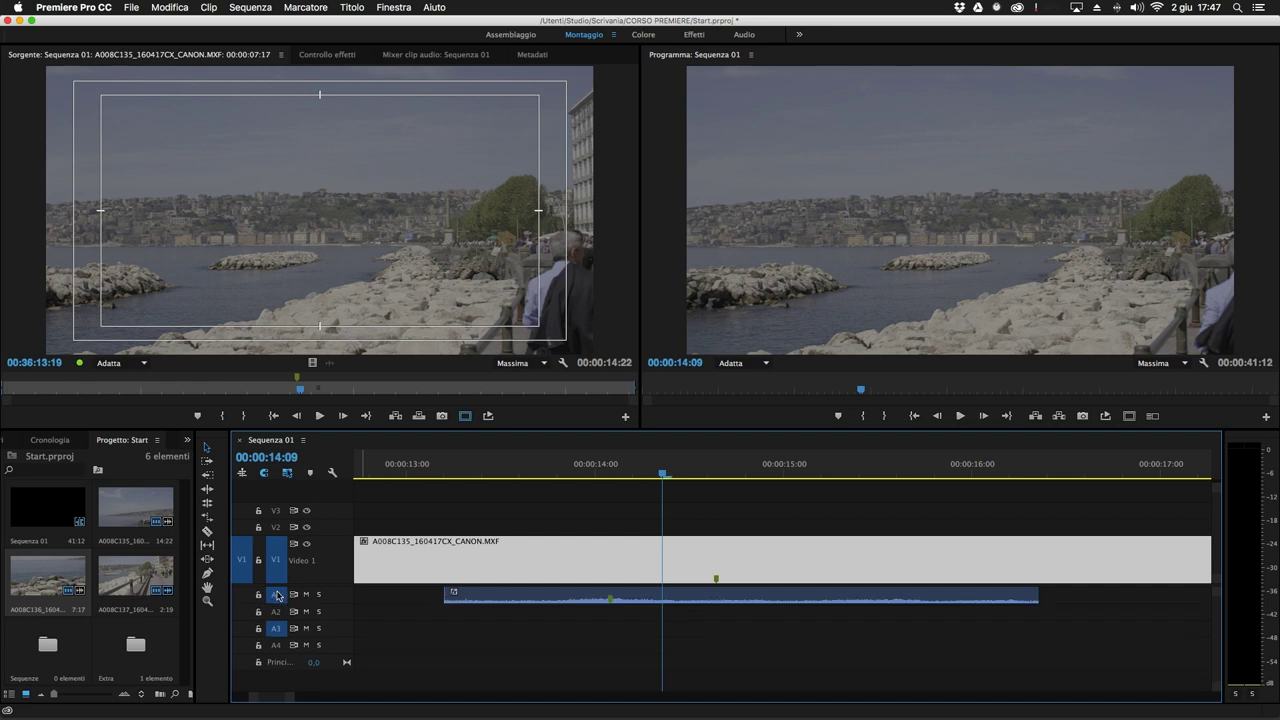
double_click(278, 596)
scroll(277, 601, "up", 5)
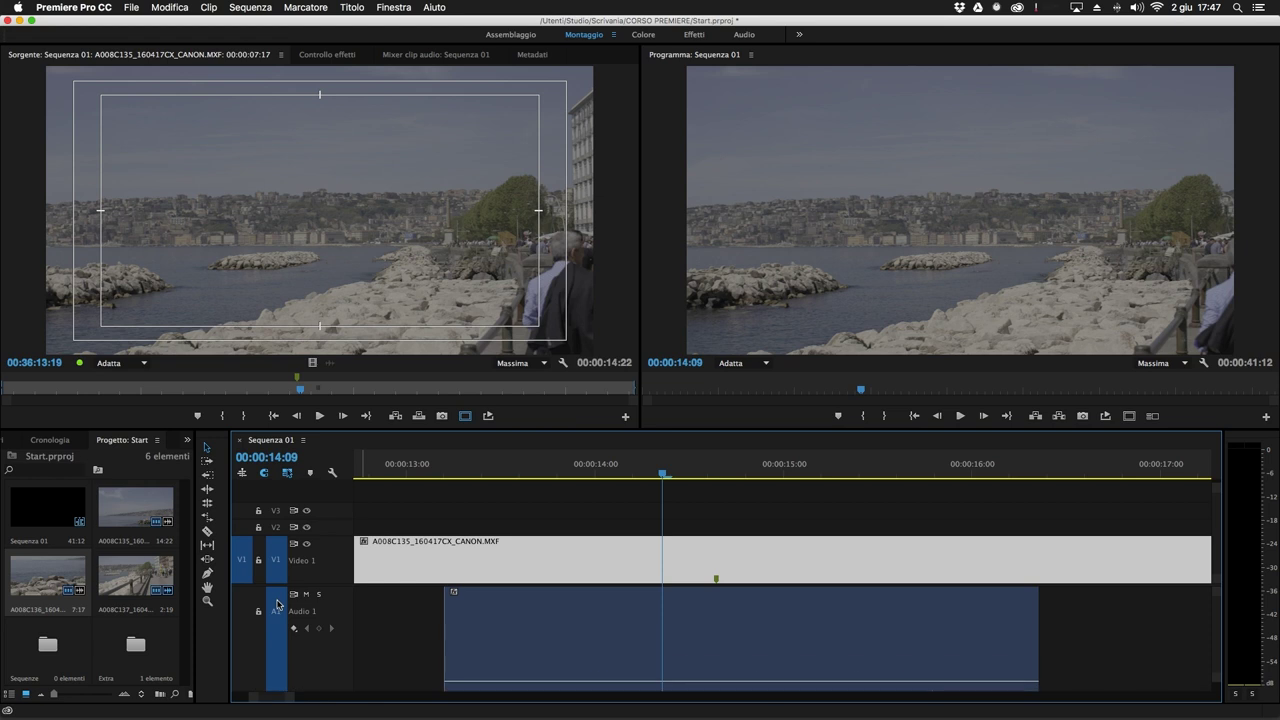
scroll(277, 604, "down", 5)
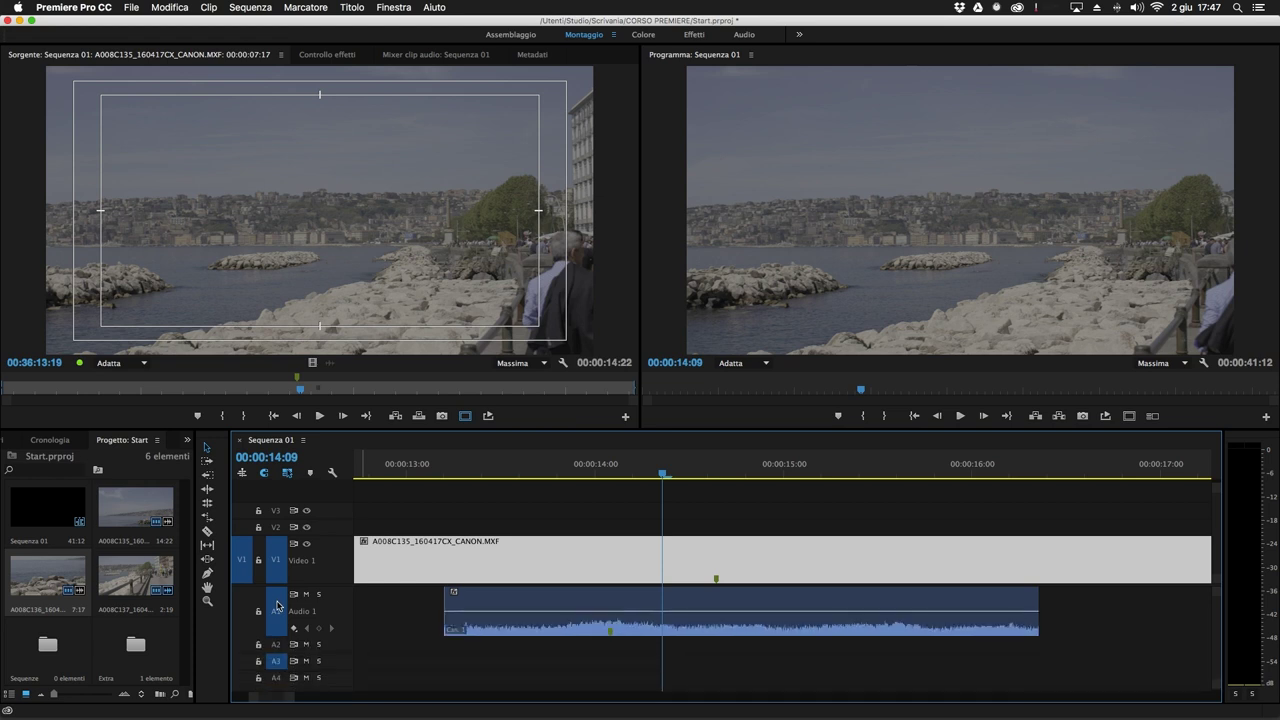
scroll(279, 577, "up", 3)
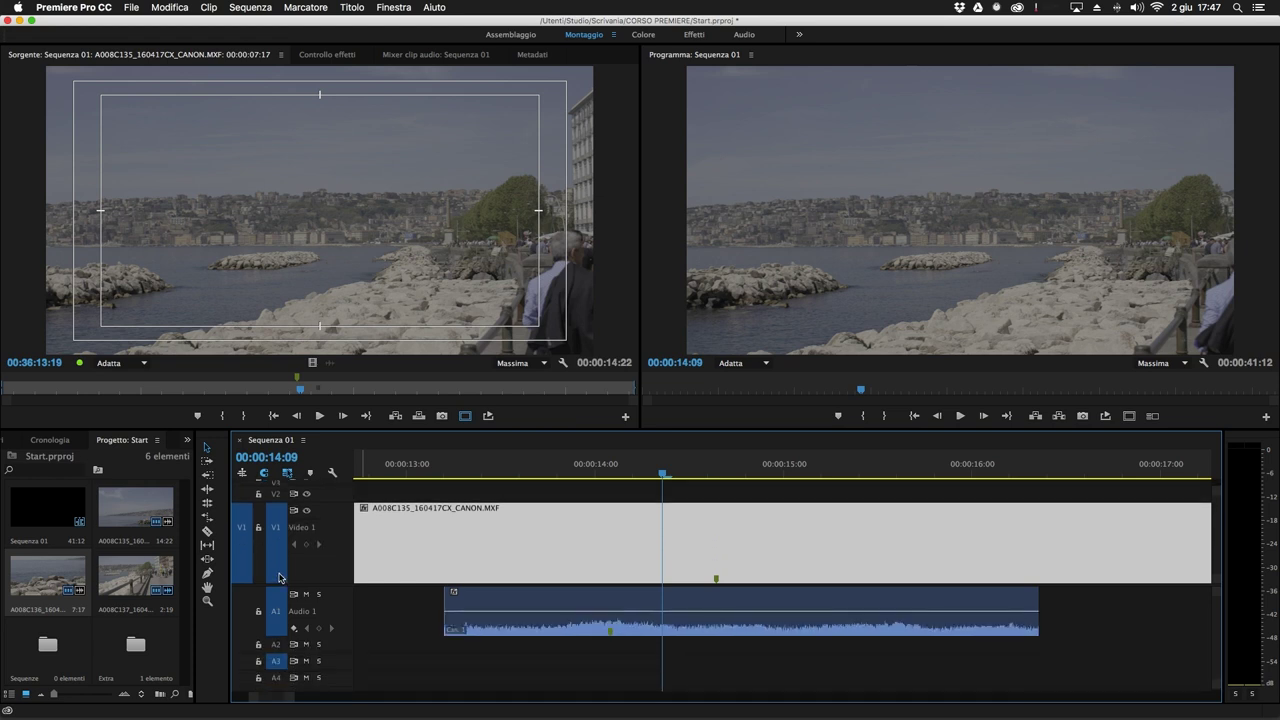
scroll(412, 650, "down", 4)
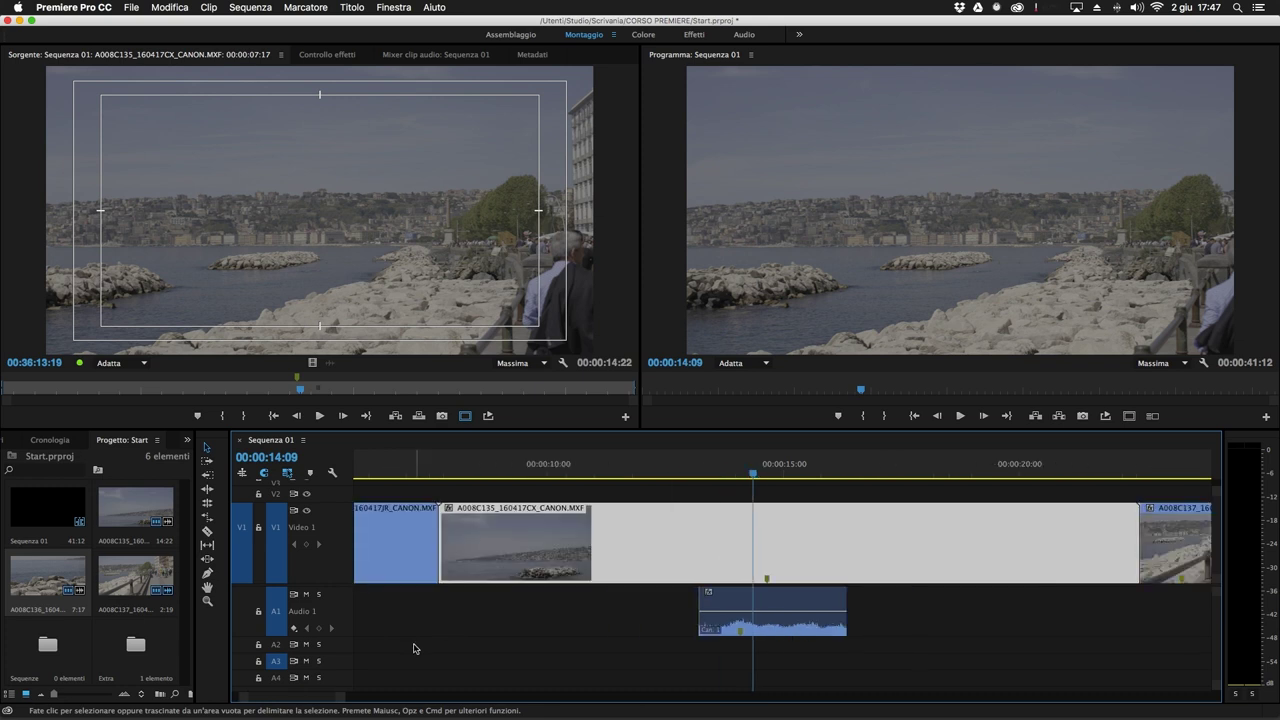
Turn video thumbnails off and back on in the timeline display settings.
left_click(512, 562)
left_click(303, 441)
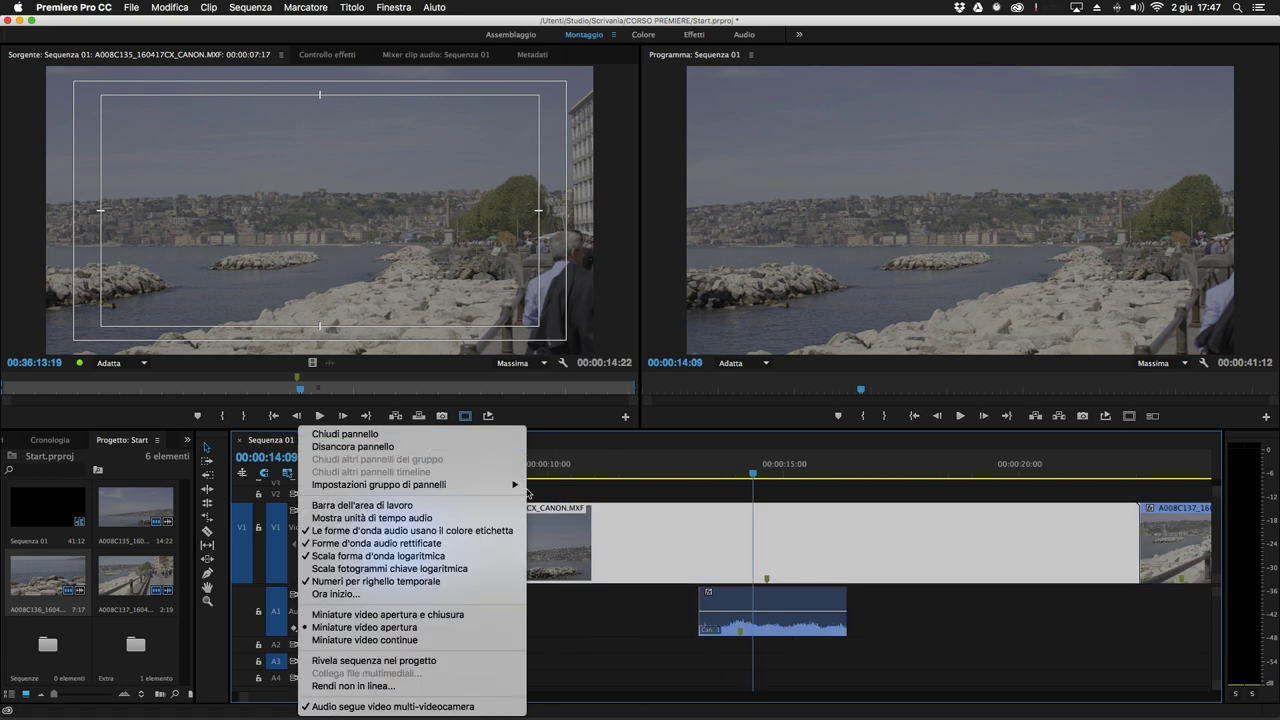
key("Escape")
left_click(310, 472)
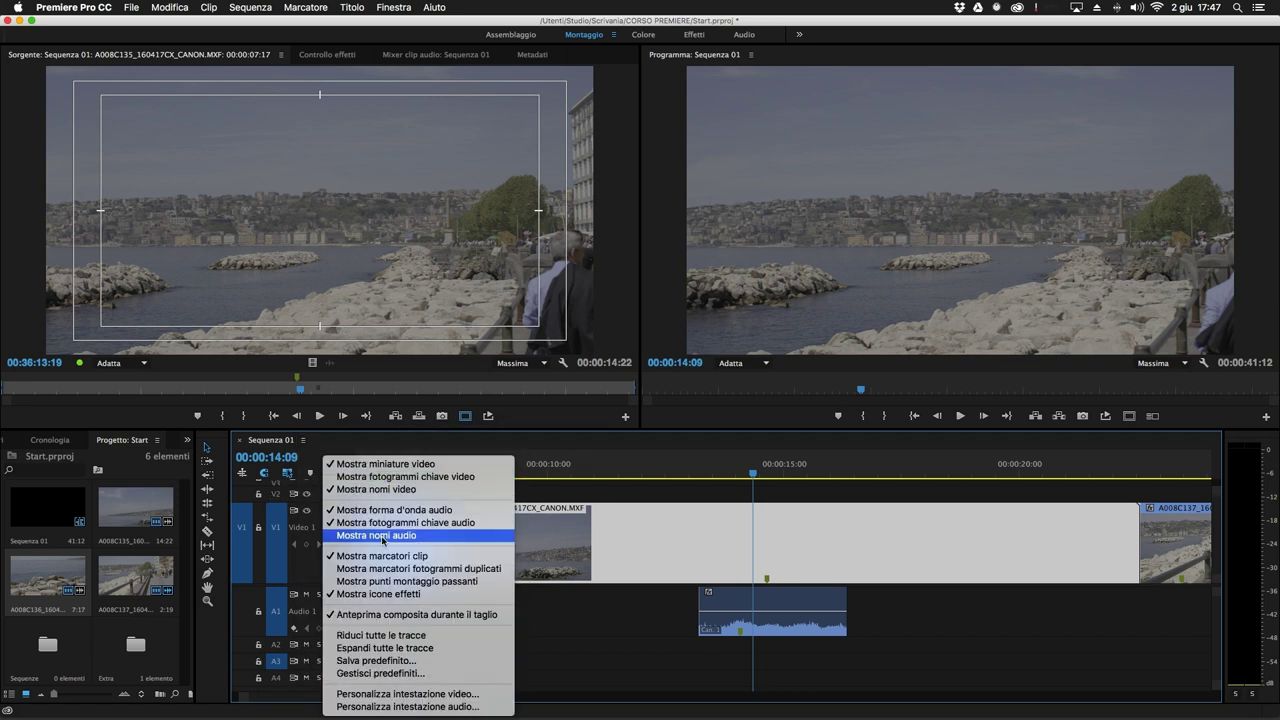
left_click(397, 465)
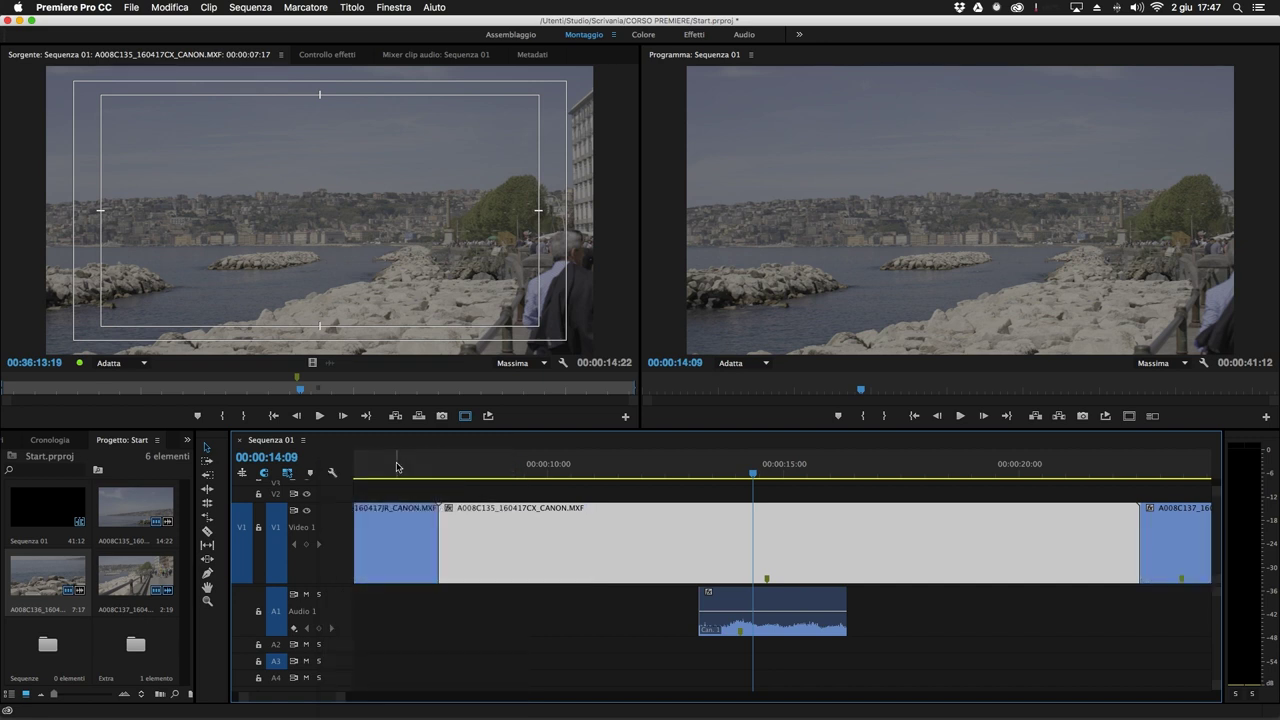
left_click(517, 626)
left_click(518, 534)
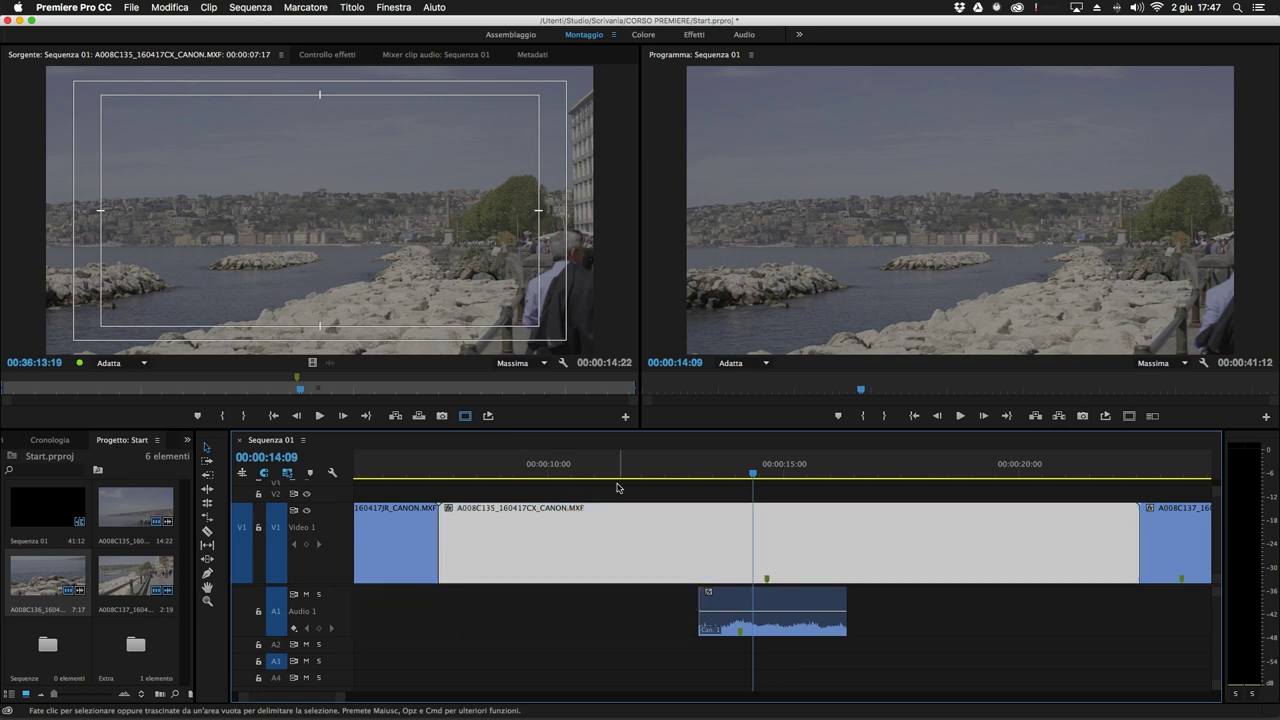
left_click(332, 472)
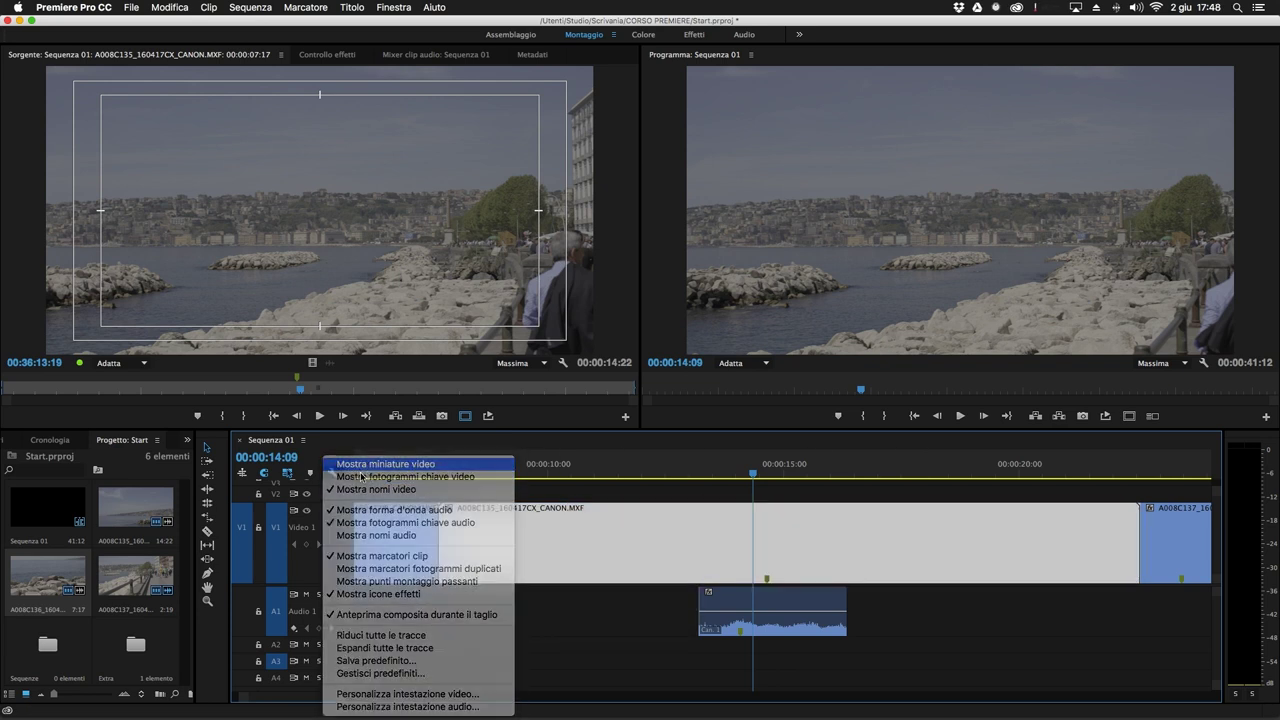
left_click(360, 466)
Toggle video keyframe display, lower the audio clip's volume slightly, and save Start.prproj.
left_click(334, 473)
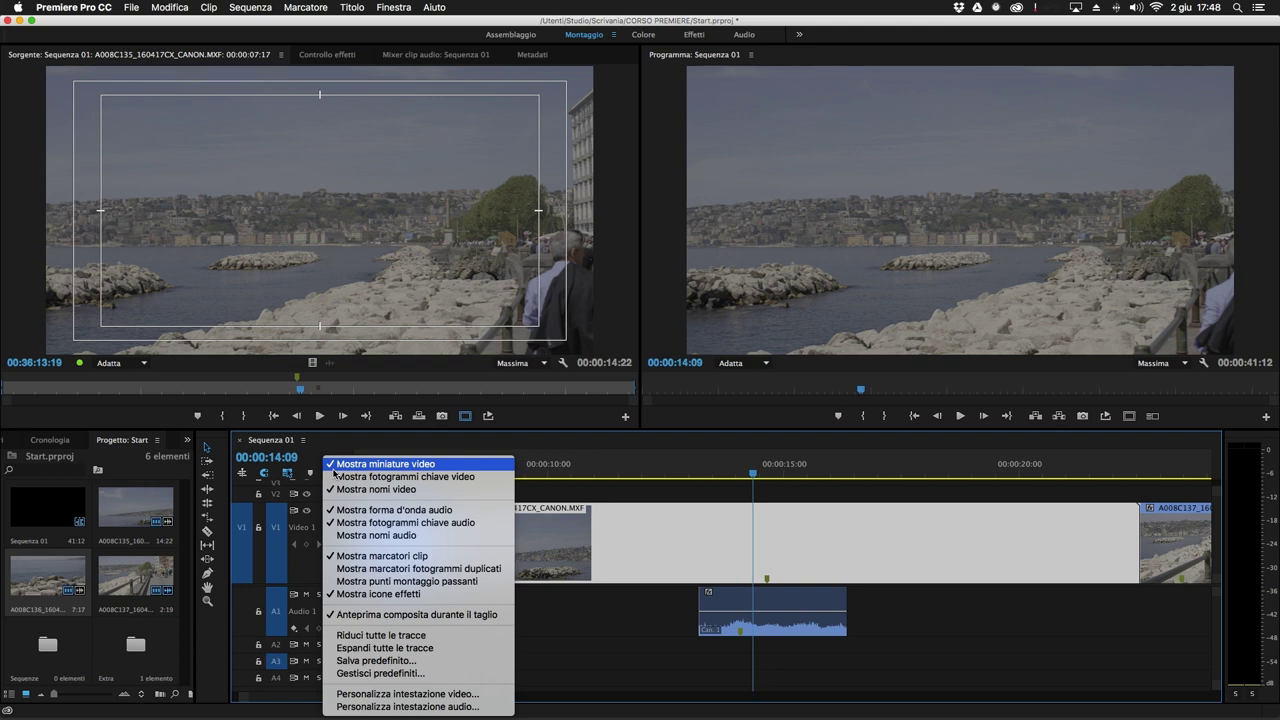
left_click(393, 478)
left_click(516, 470)
left_click_drag(516, 472, 570, 496)
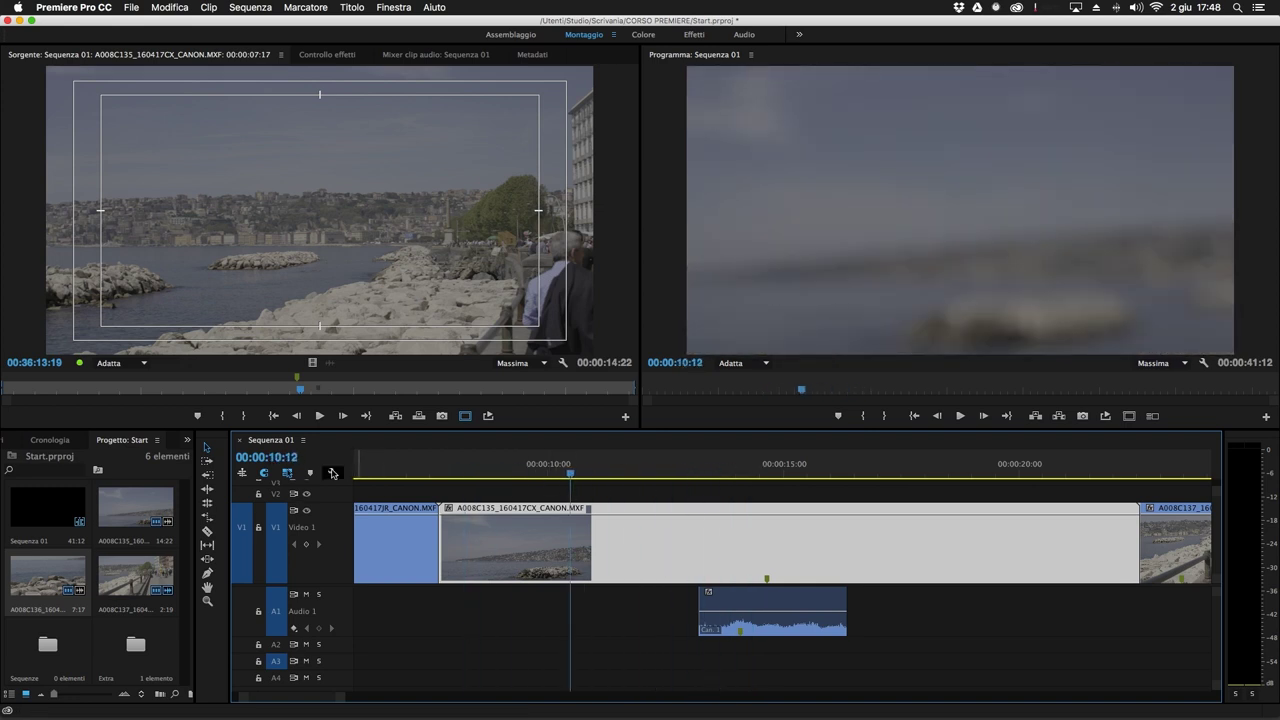
left_click(332, 472)
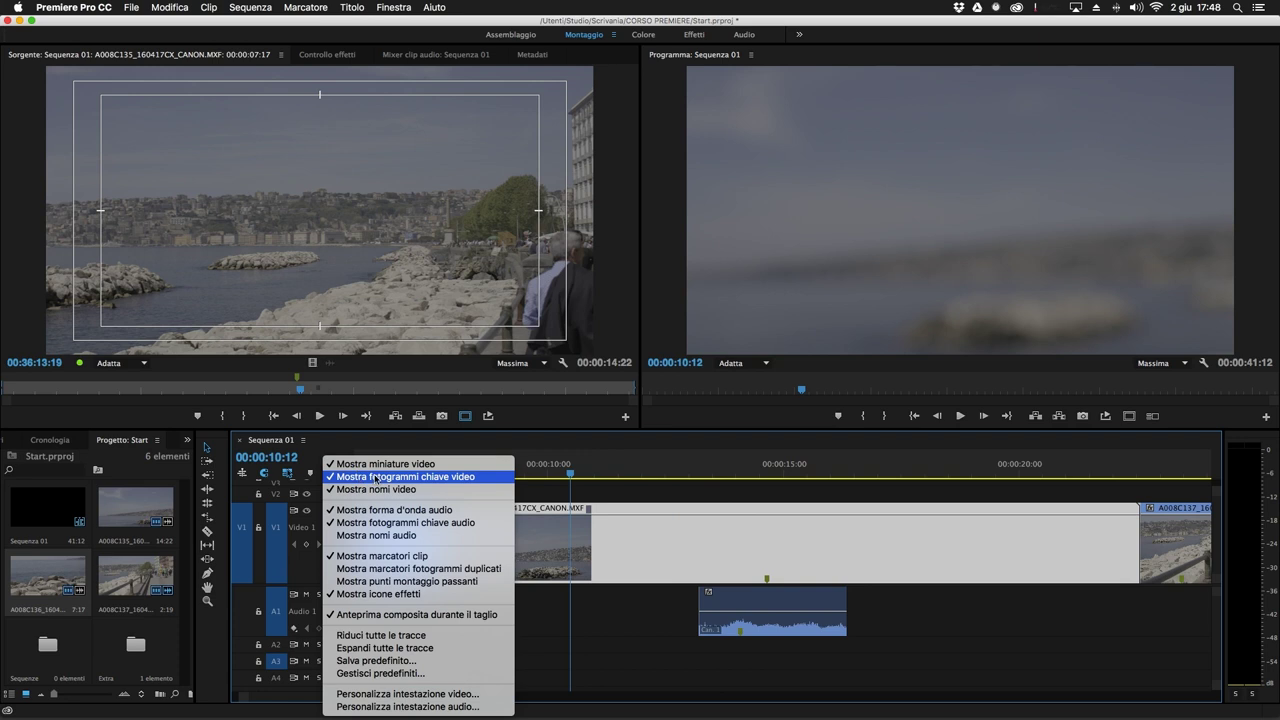
left_click(459, 477)
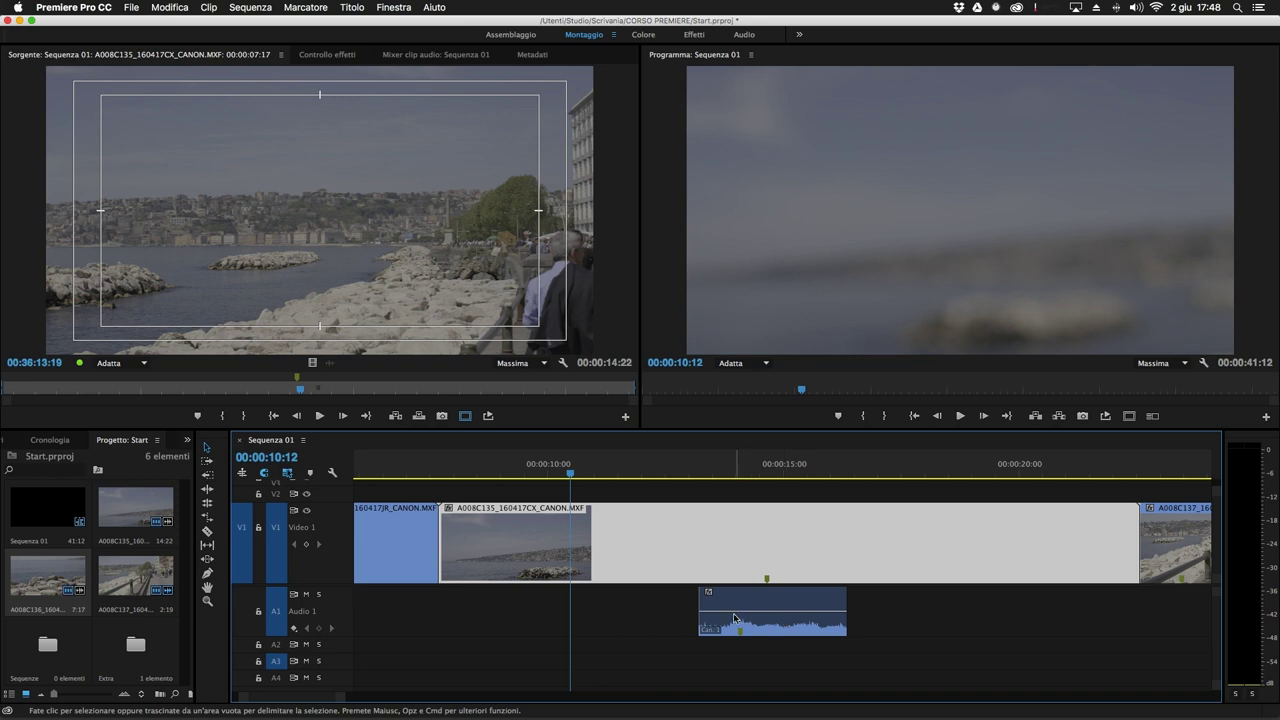
left_click_drag(716, 612, 714, 614)
key("super+s")
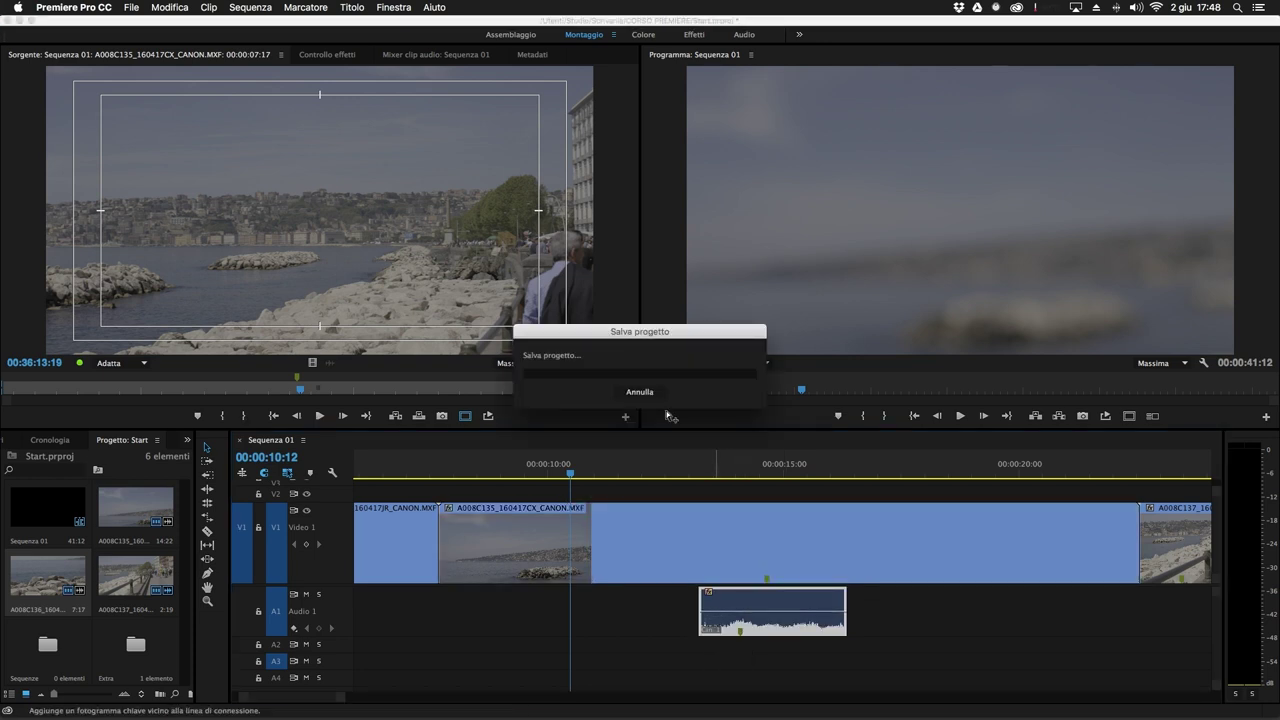
Toggle video keyframe display again and turn on video clip names.
left_click(332, 472)
left_click(336, 477)
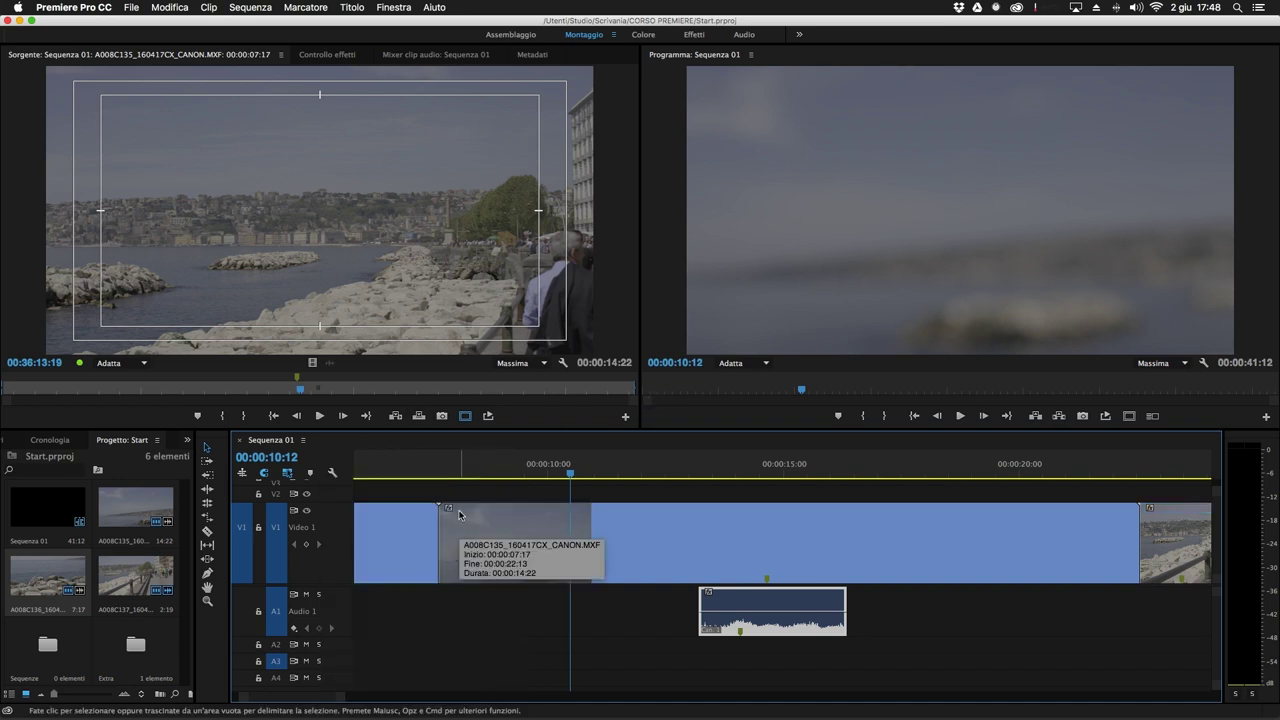
left_click(332, 472)
left_click(355, 491)
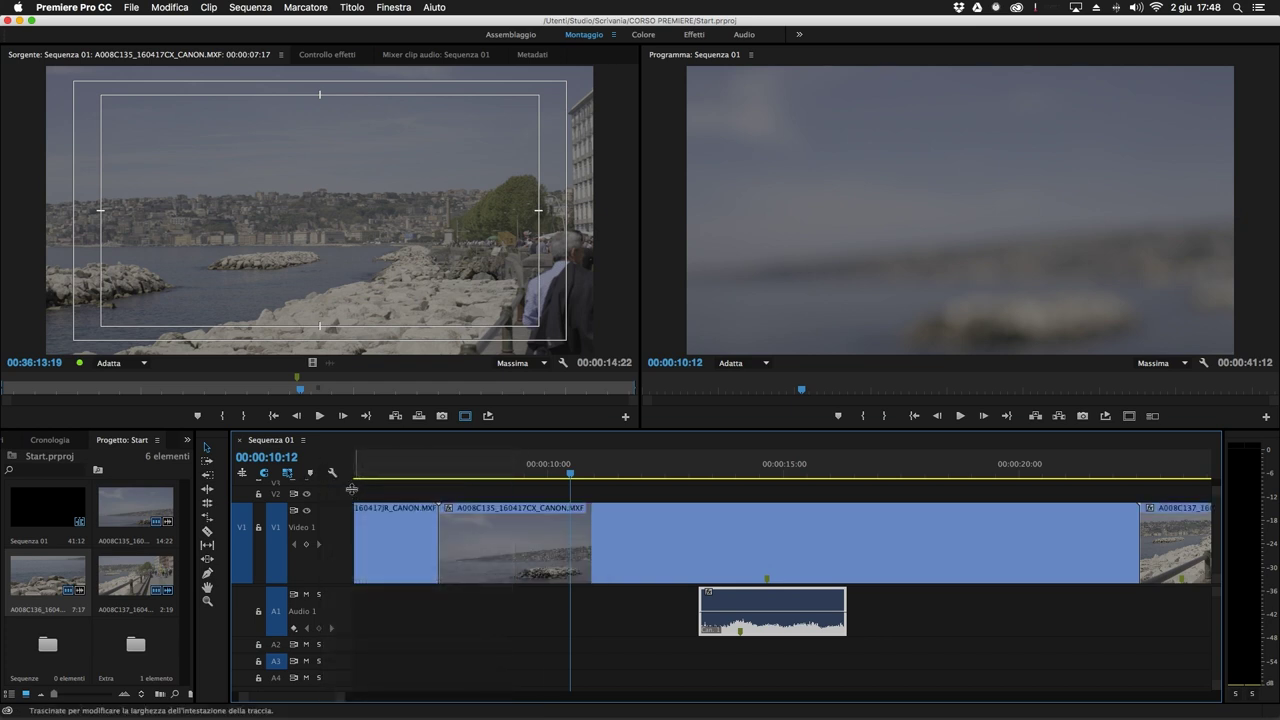
left_click(336, 472)
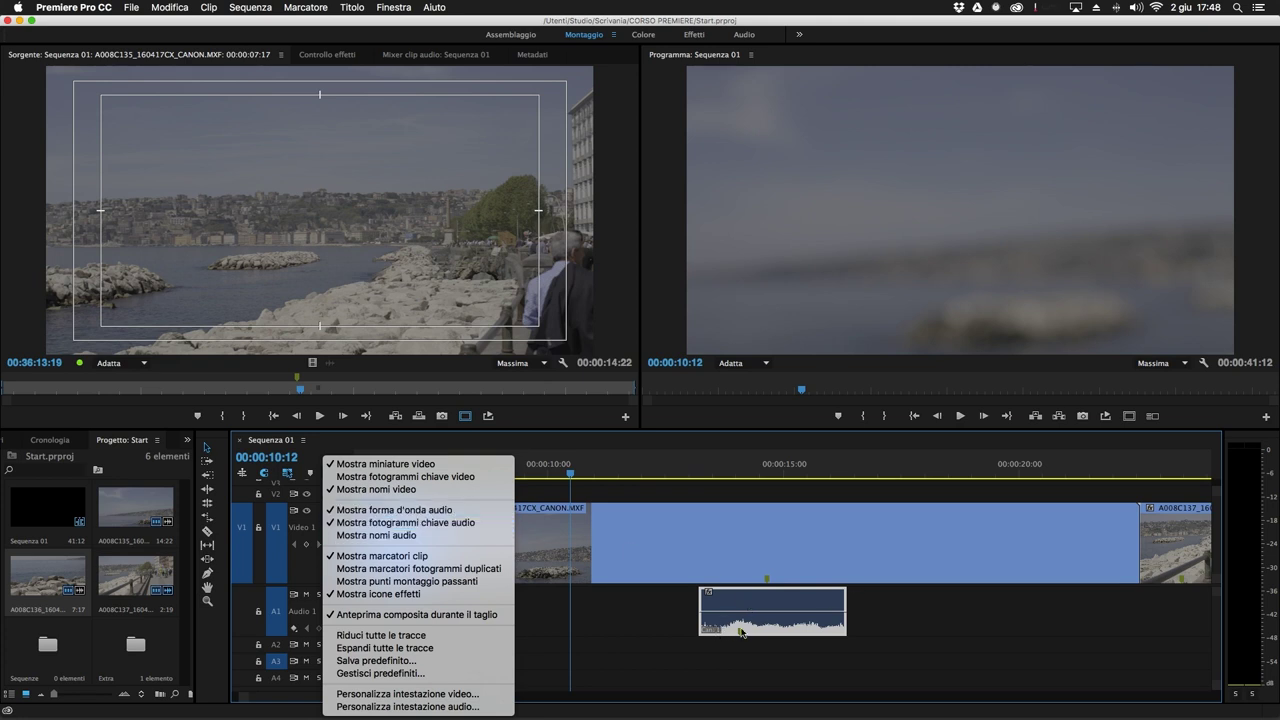
Hide and restore the audio waveform, then show the A008C137_160417X9_CANON.MXF audio clip name.
left_click(410, 511)
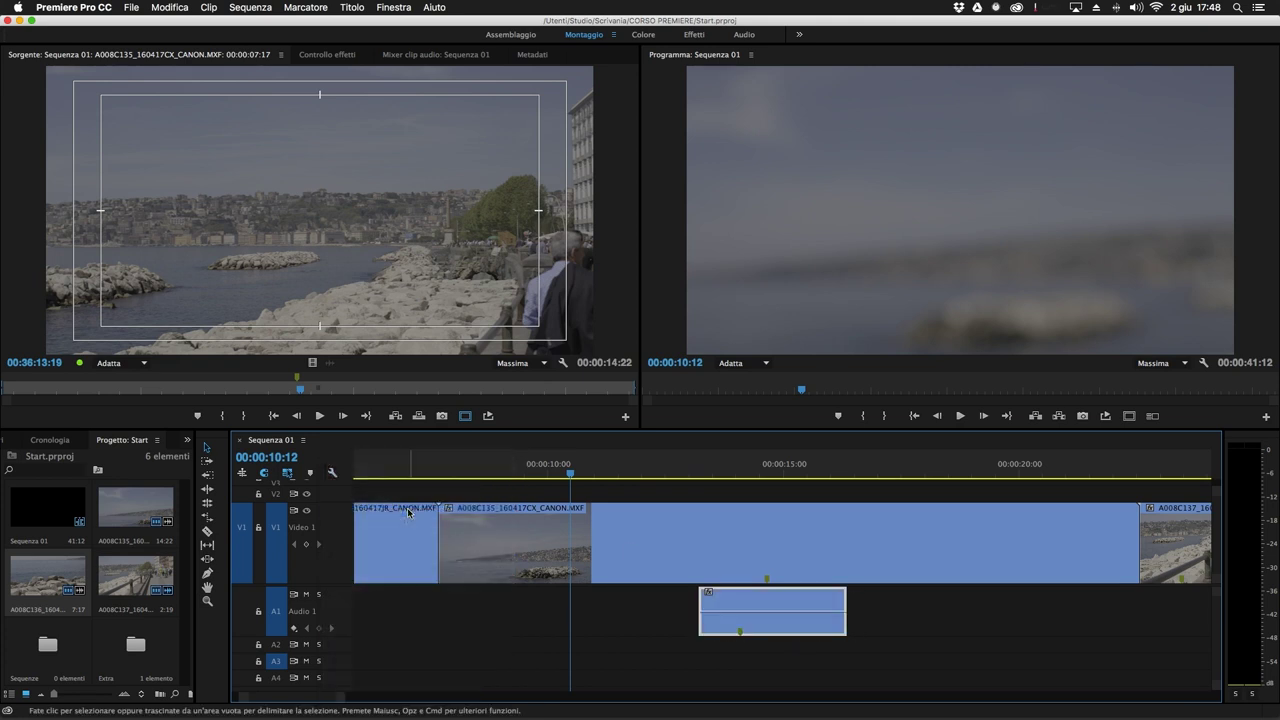
left_click(311, 472)
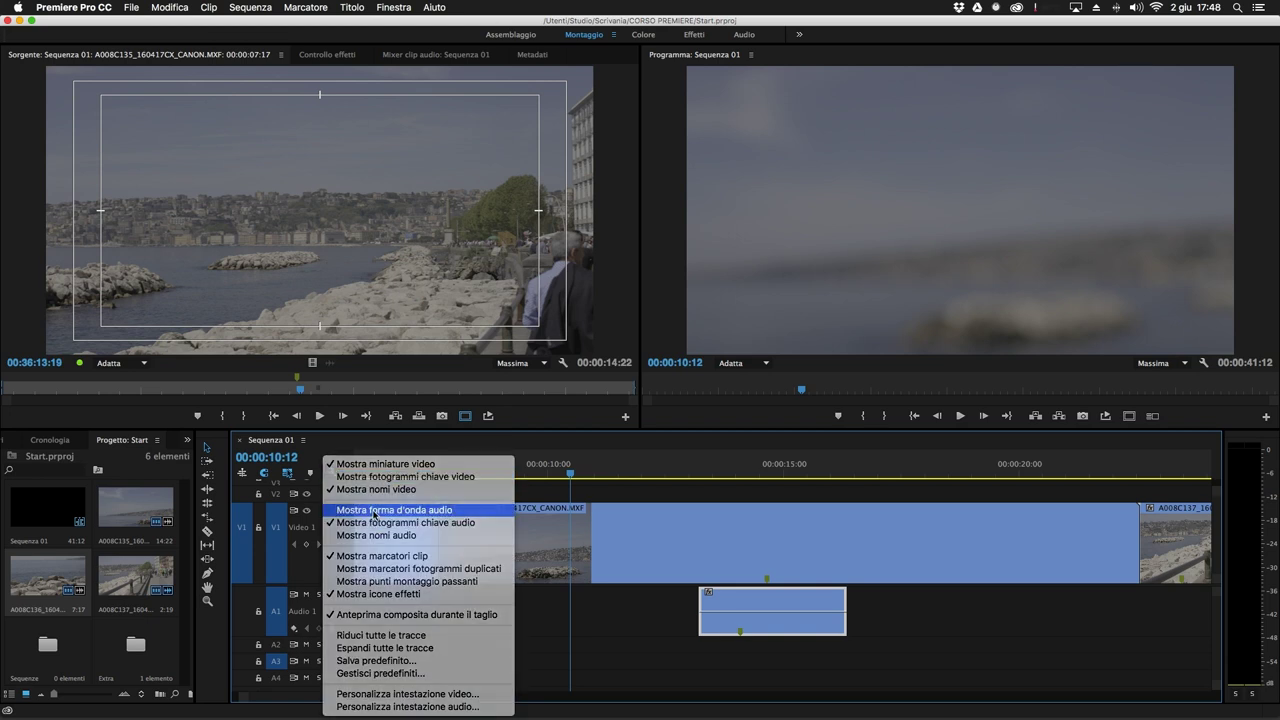
left_click(400, 510)
left_click(310, 472)
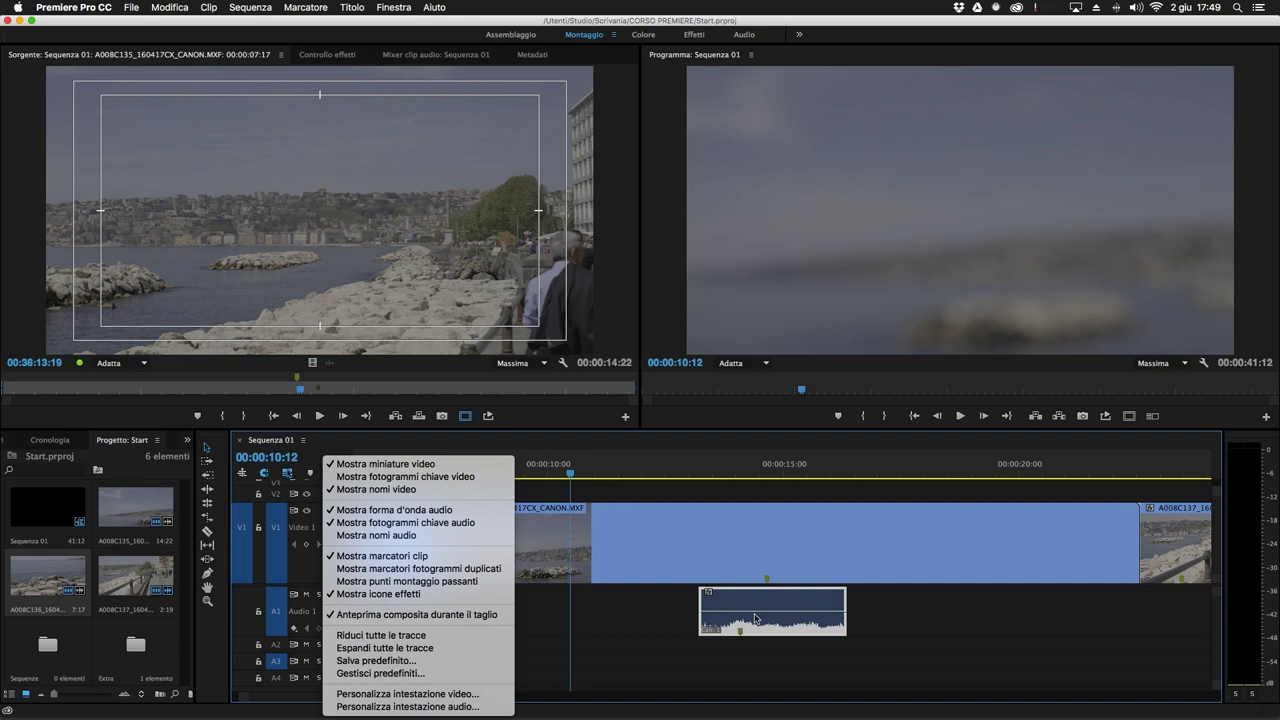
mouse_move(755, 619)
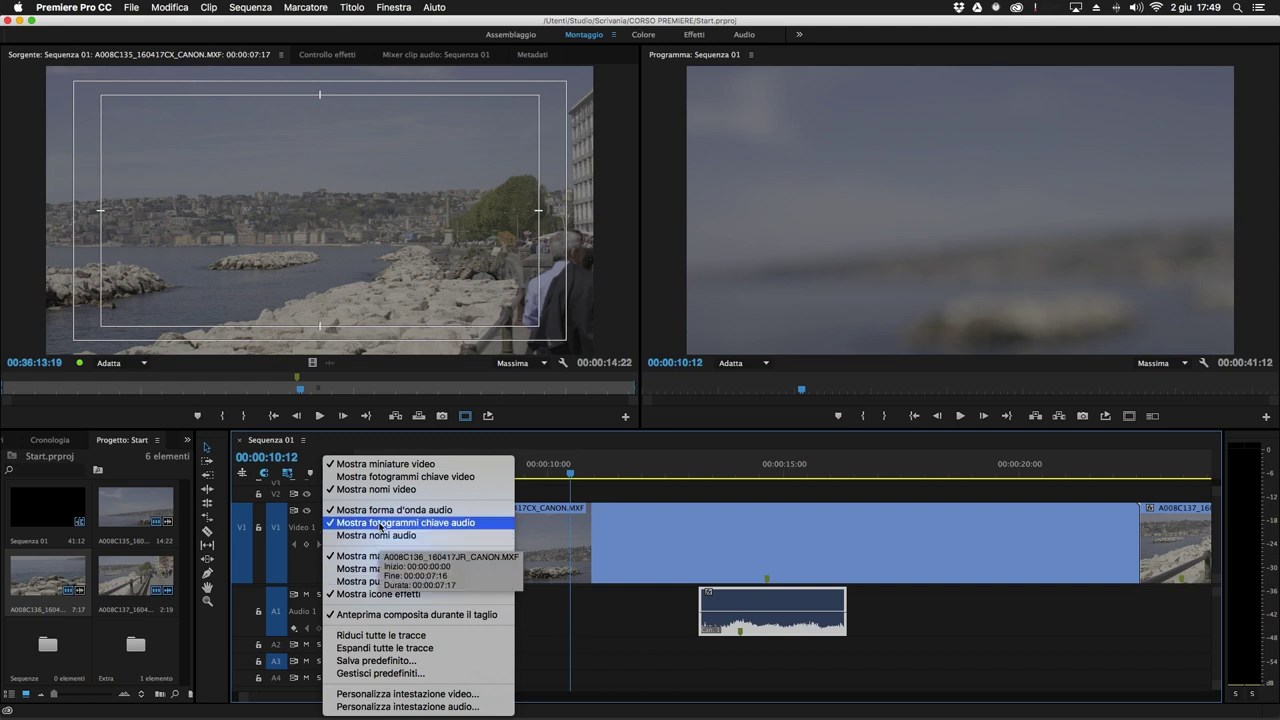
left_click(381, 537)
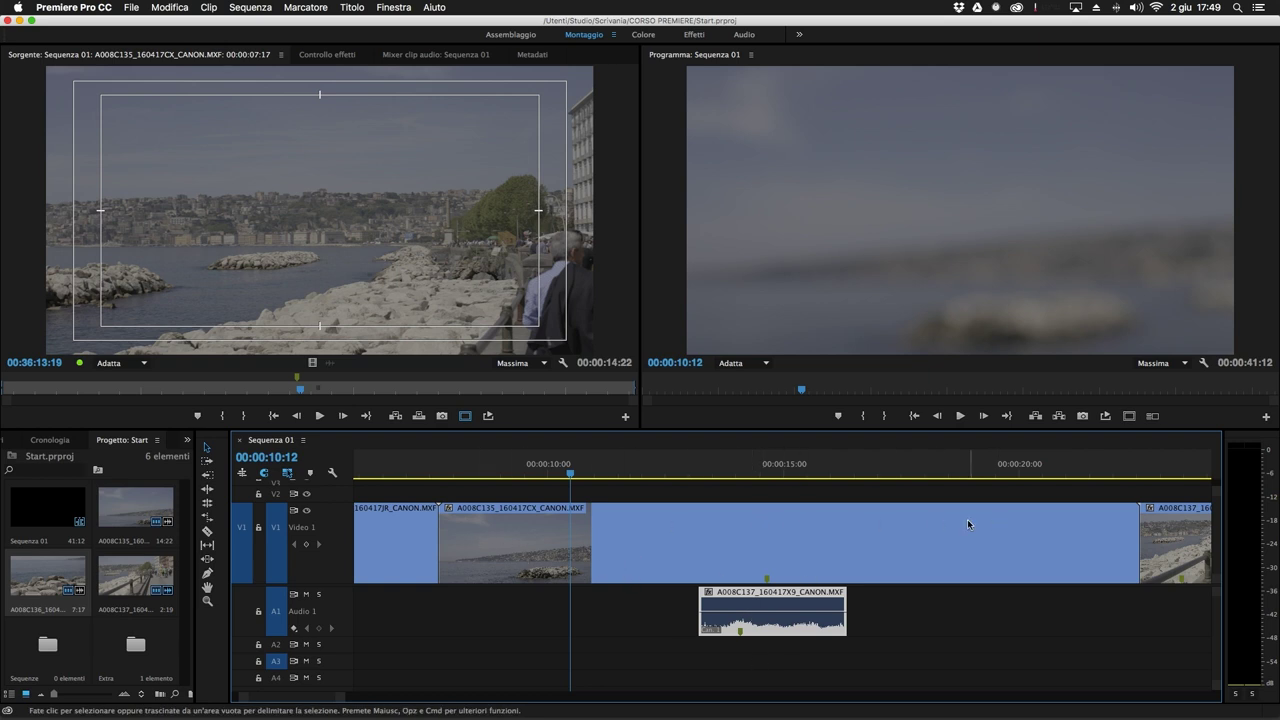
mouse_move(981, 524)
left_click(332, 472)
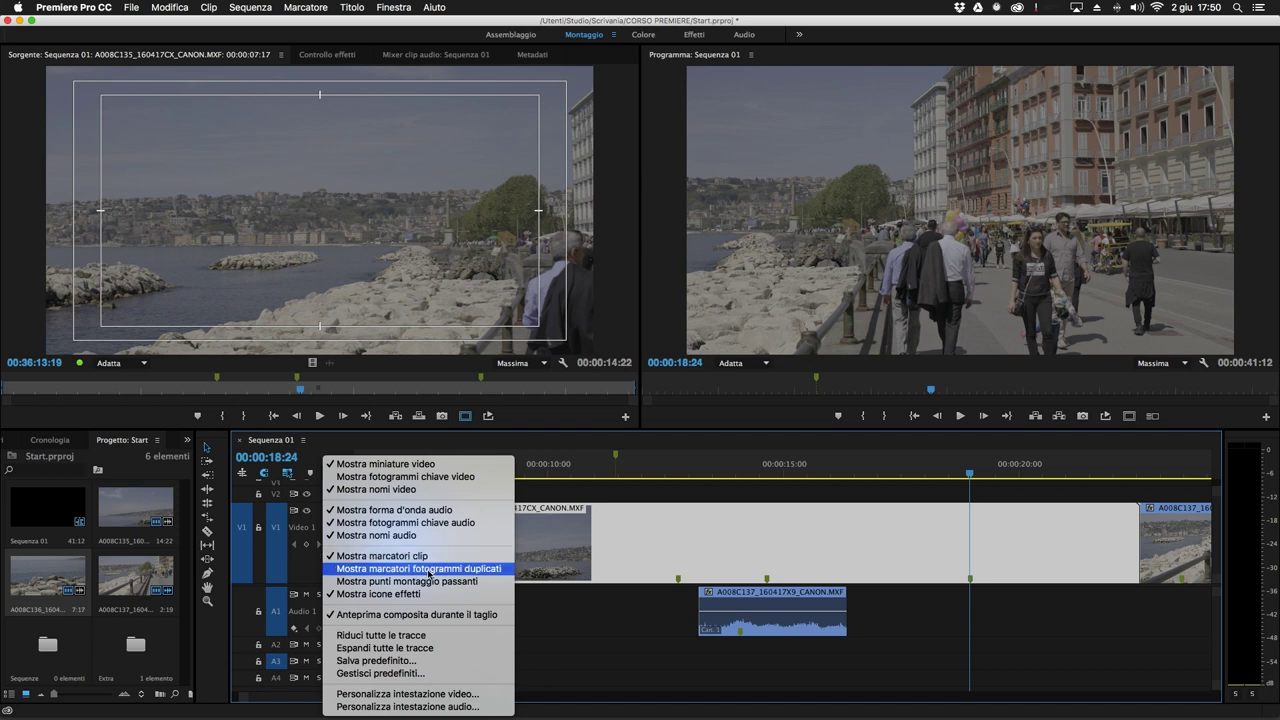
Turn clip markers off and back on, toggle effect icons, then zoom in at 00:00:08:18.
left_click(485, 555)
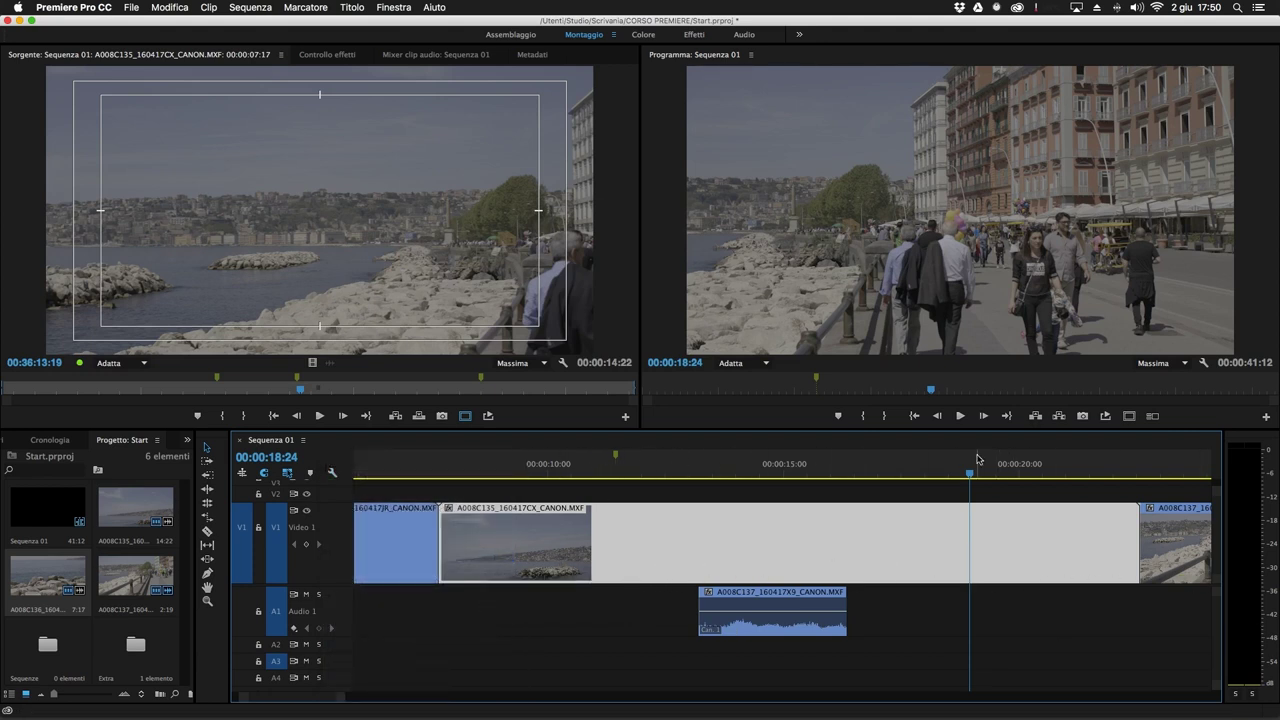
left_click(332, 472)
key("backslash")
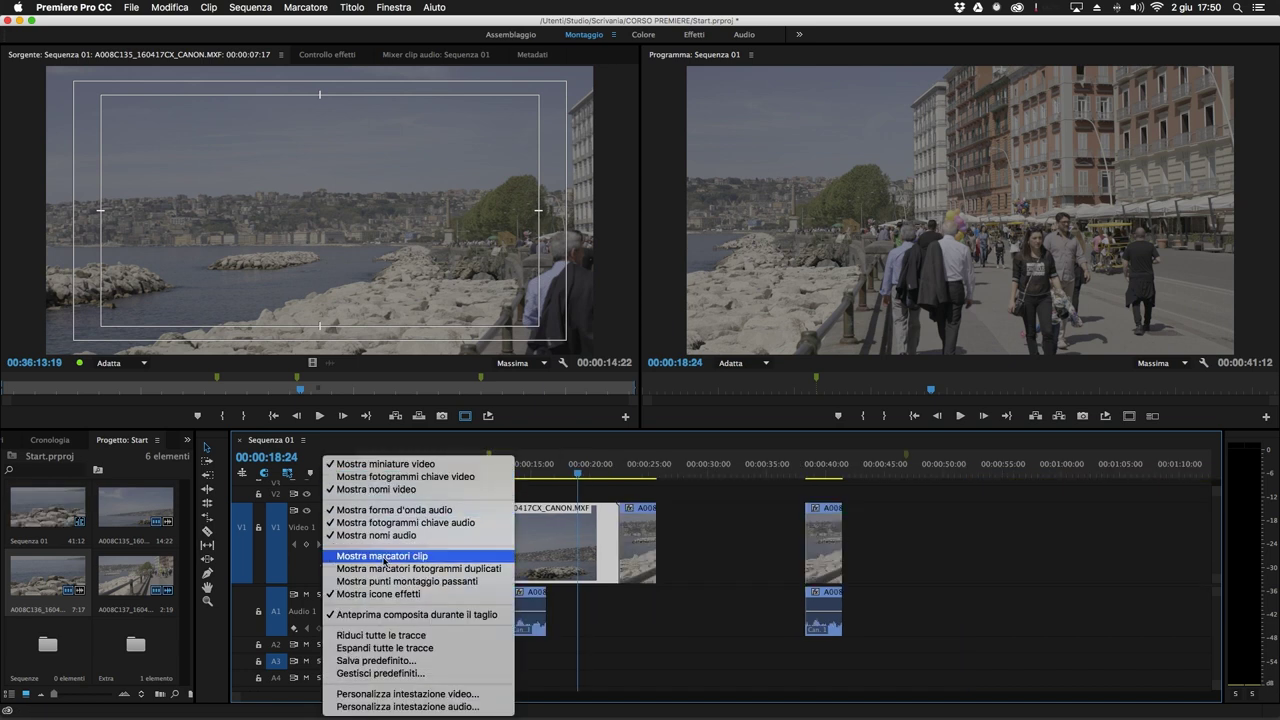
left_click(485, 555)
left_click(332, 472)
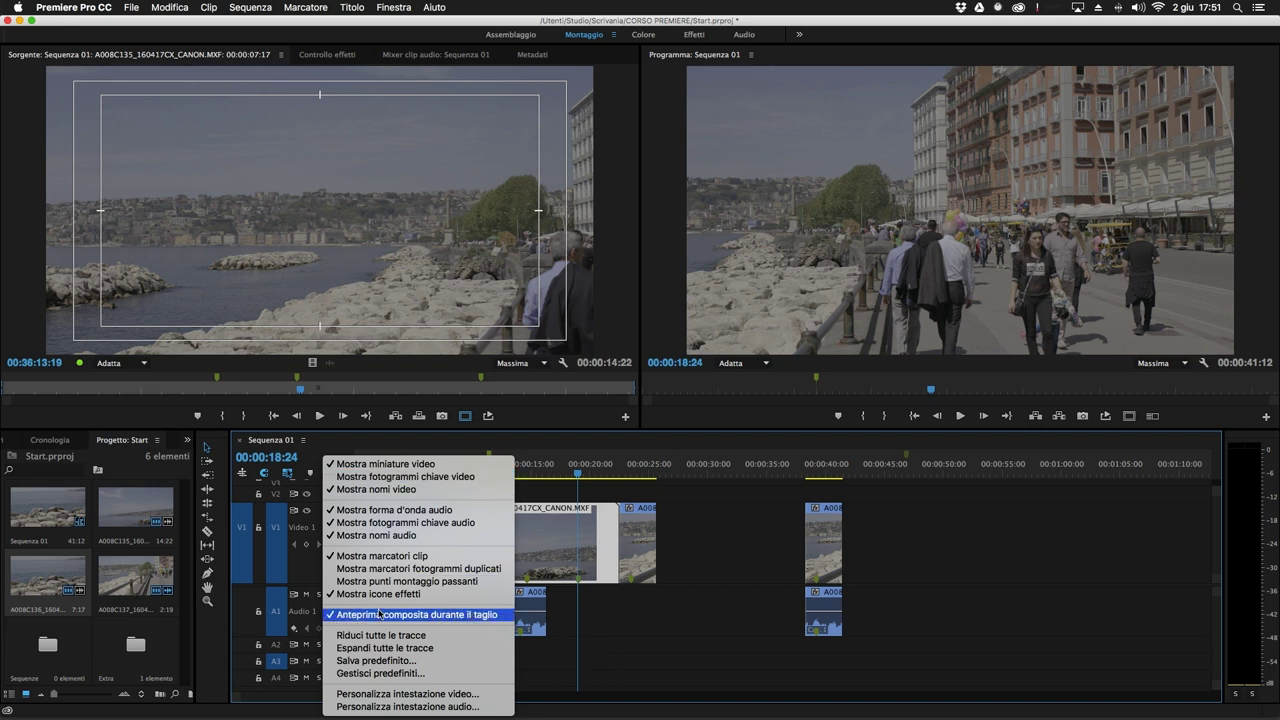
left_click(403, 594)
left_click(457, 472)
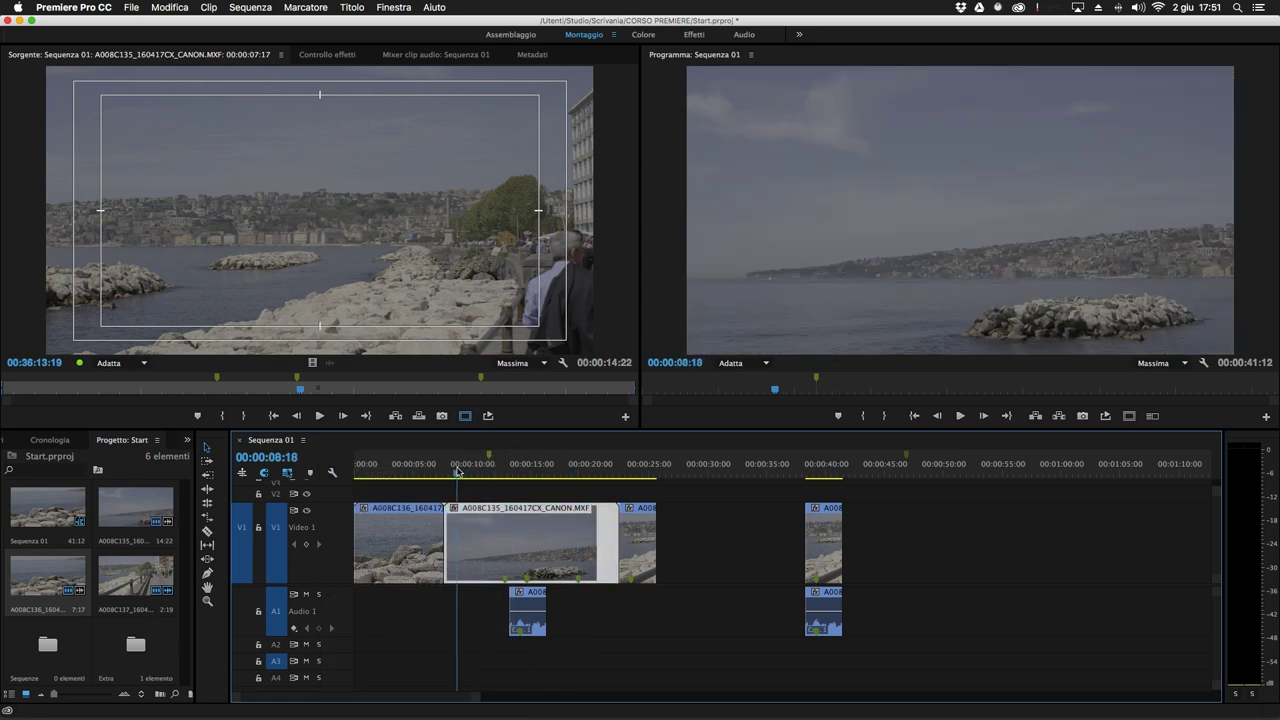
key("equal")
key("equal")
key("equal")
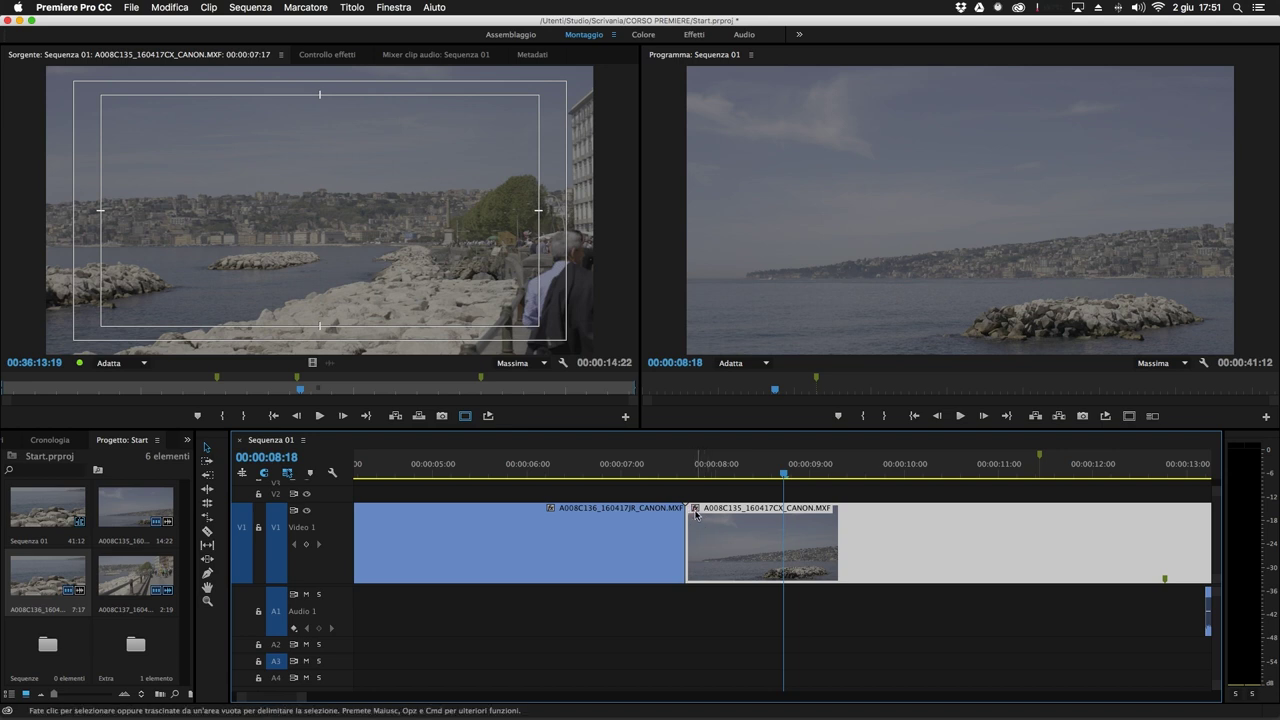
Drag the Aritmetico effect from Effetti video > Canale onto clip A008C135 in the timeline.
left_click_drag(194, 456, 300, 456)
left_click(31, 444)
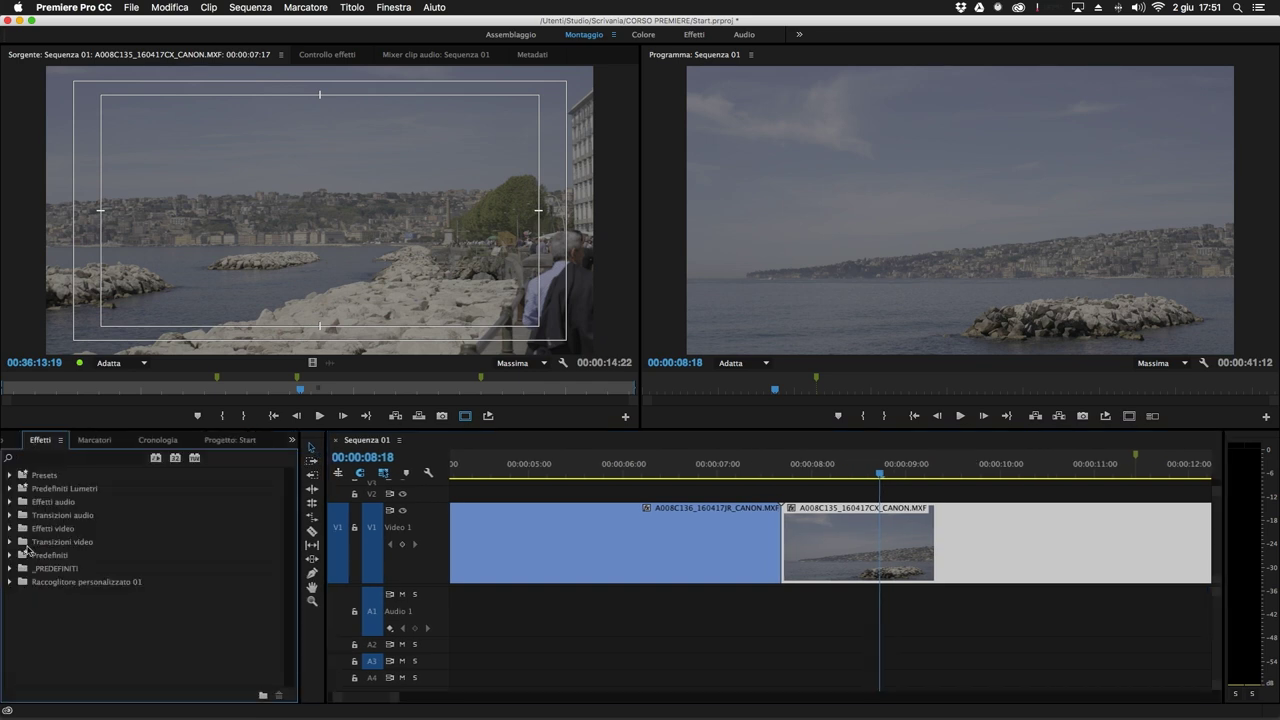
left_click(10, 528)
left_click(16, 544)
left_click_drag(80, 568, 890, 555)
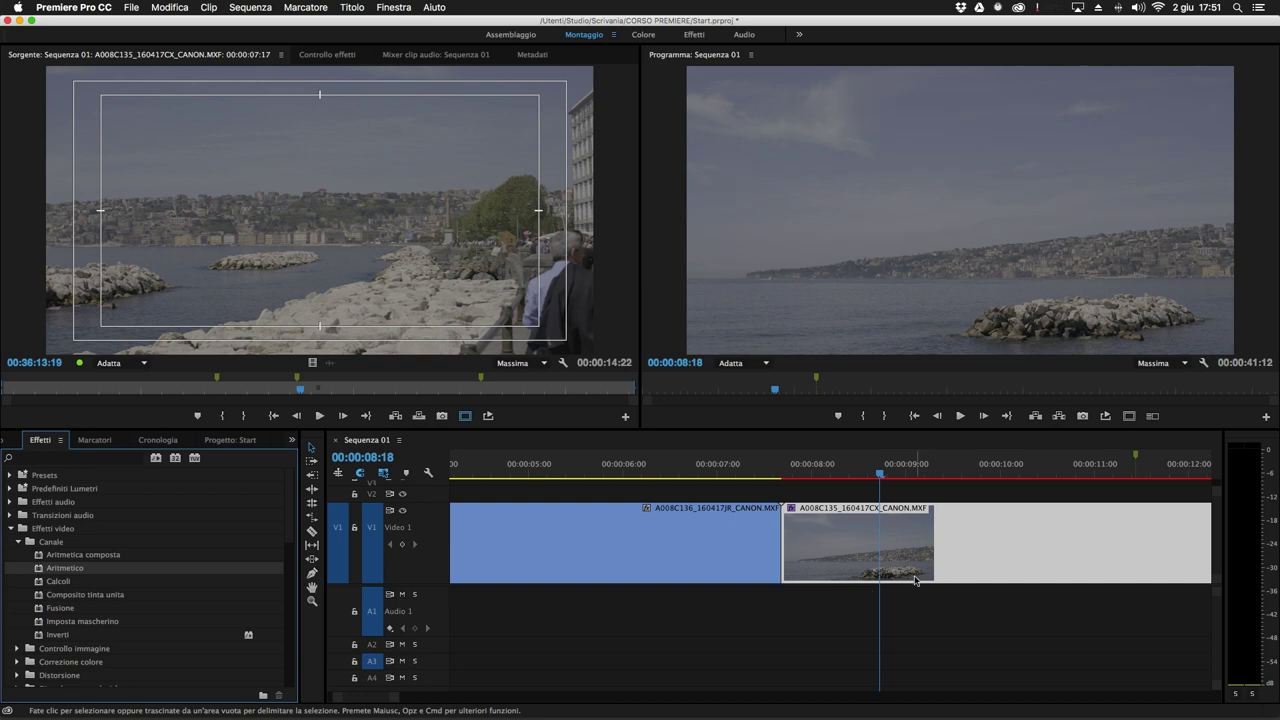
left_click(794, 516)
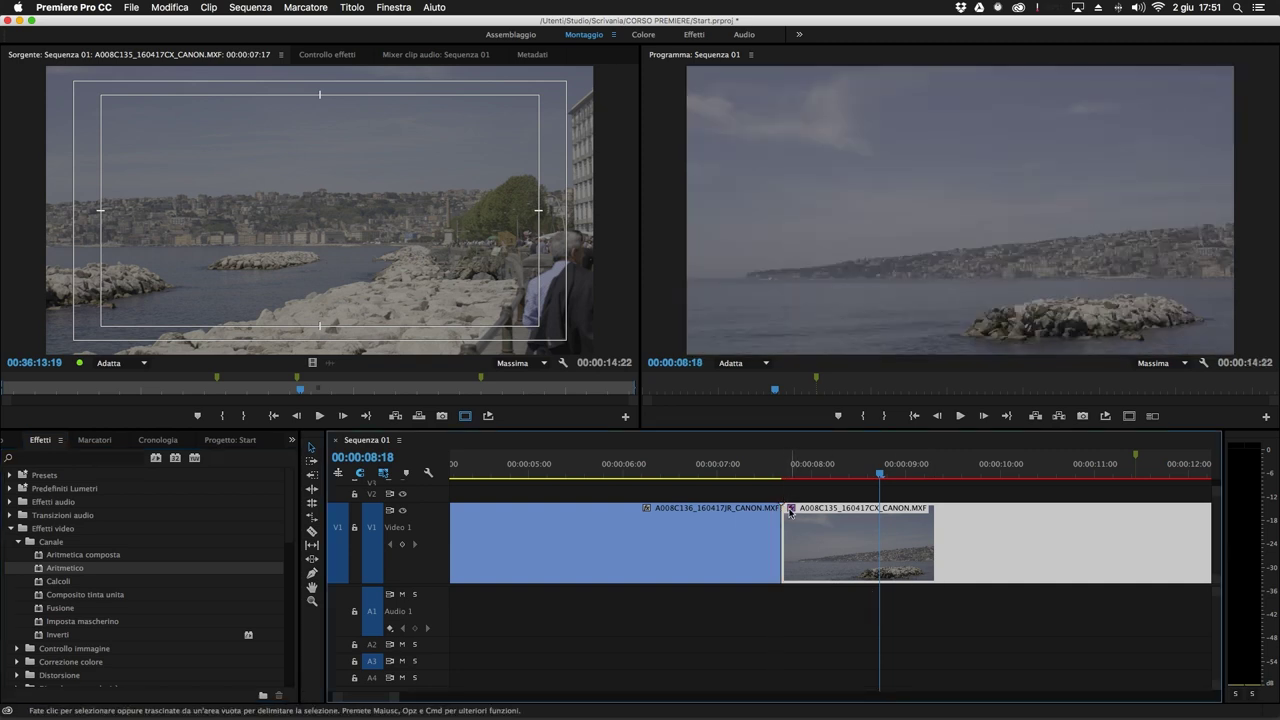
Toggle composite trim preview and clip effect icons off and back on.
left_click(428, 472)
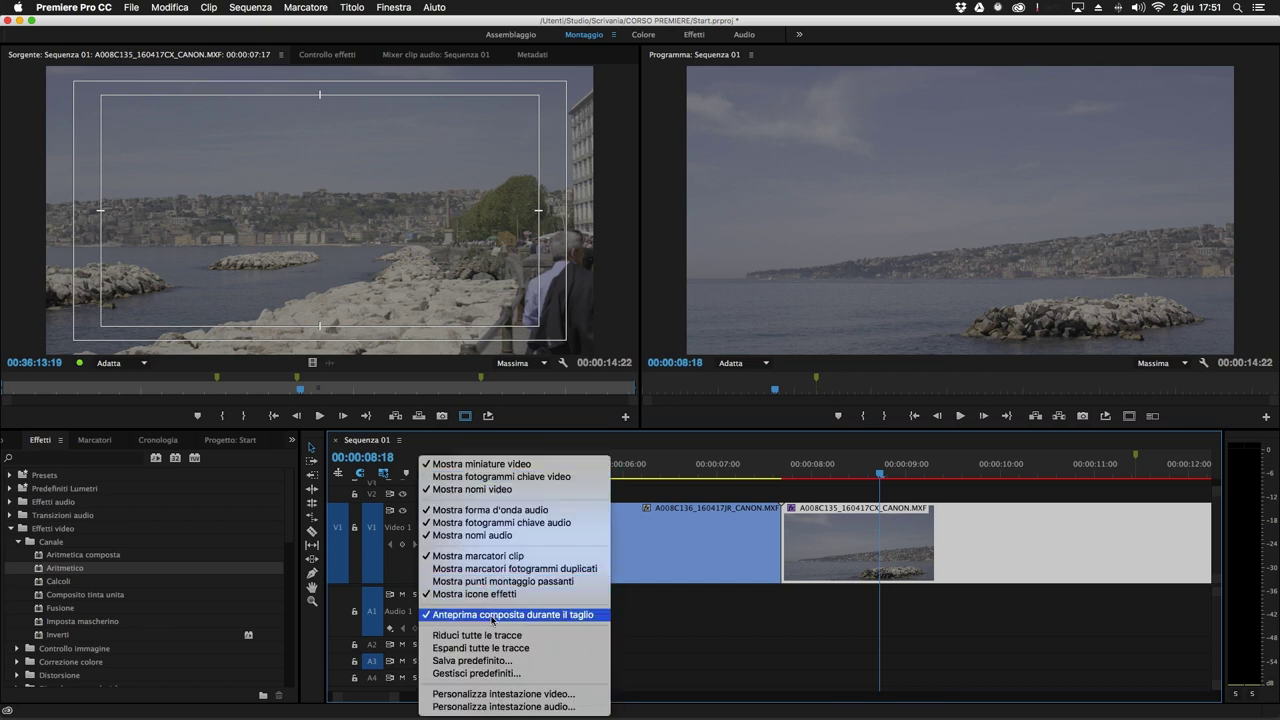
left_click(492, 616)
left_click(428, 472)
left_click(456, 616)
left_click(428, 472)
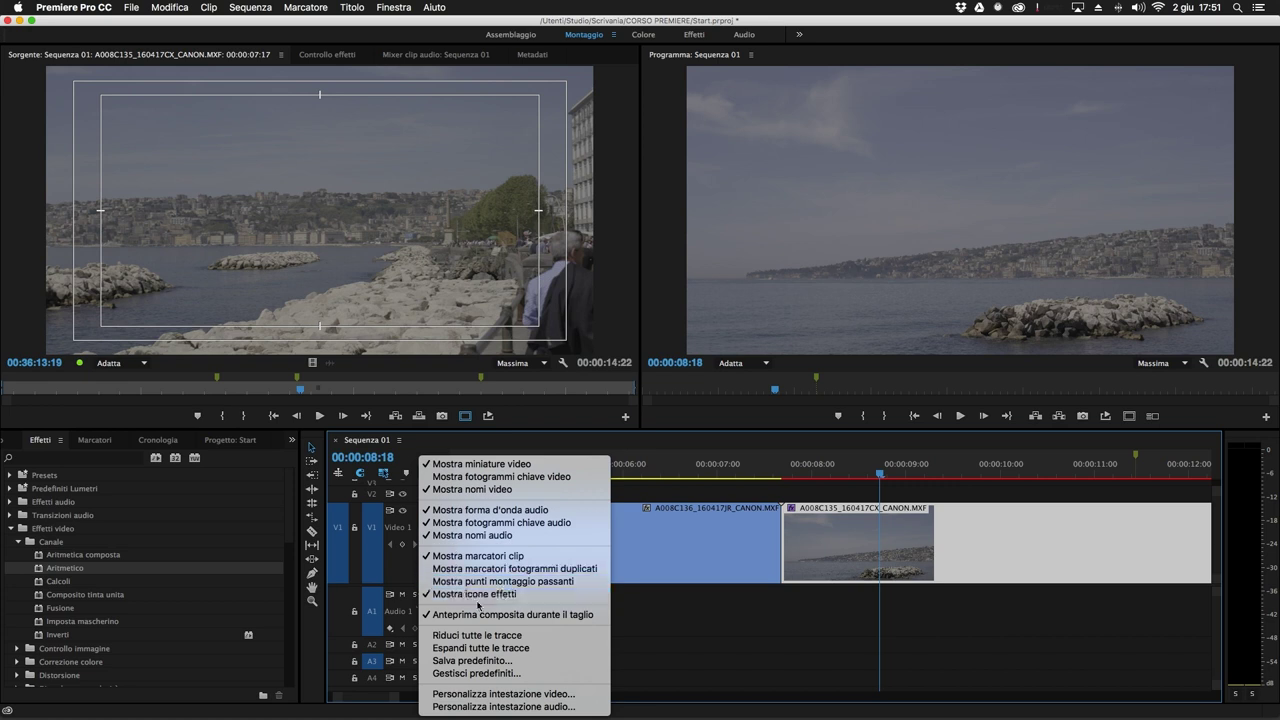
left_click(477, 595)
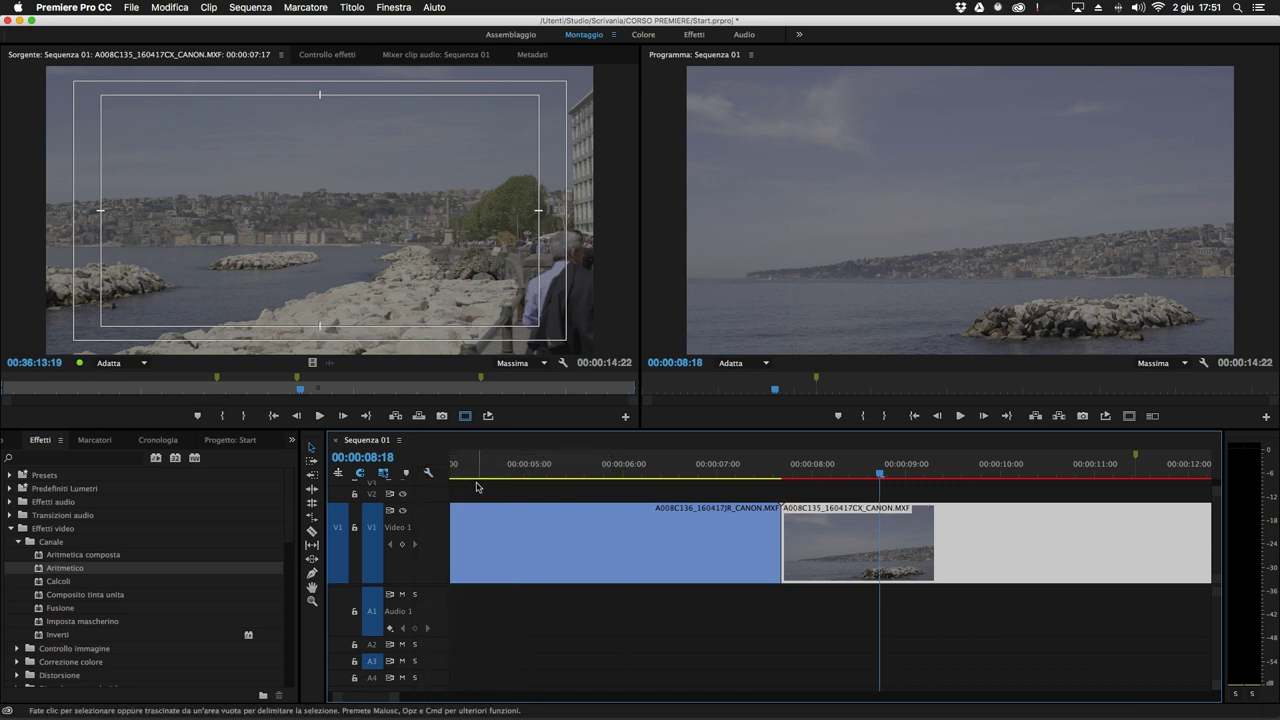
left_click(428, 472)
left_click(450, 570)
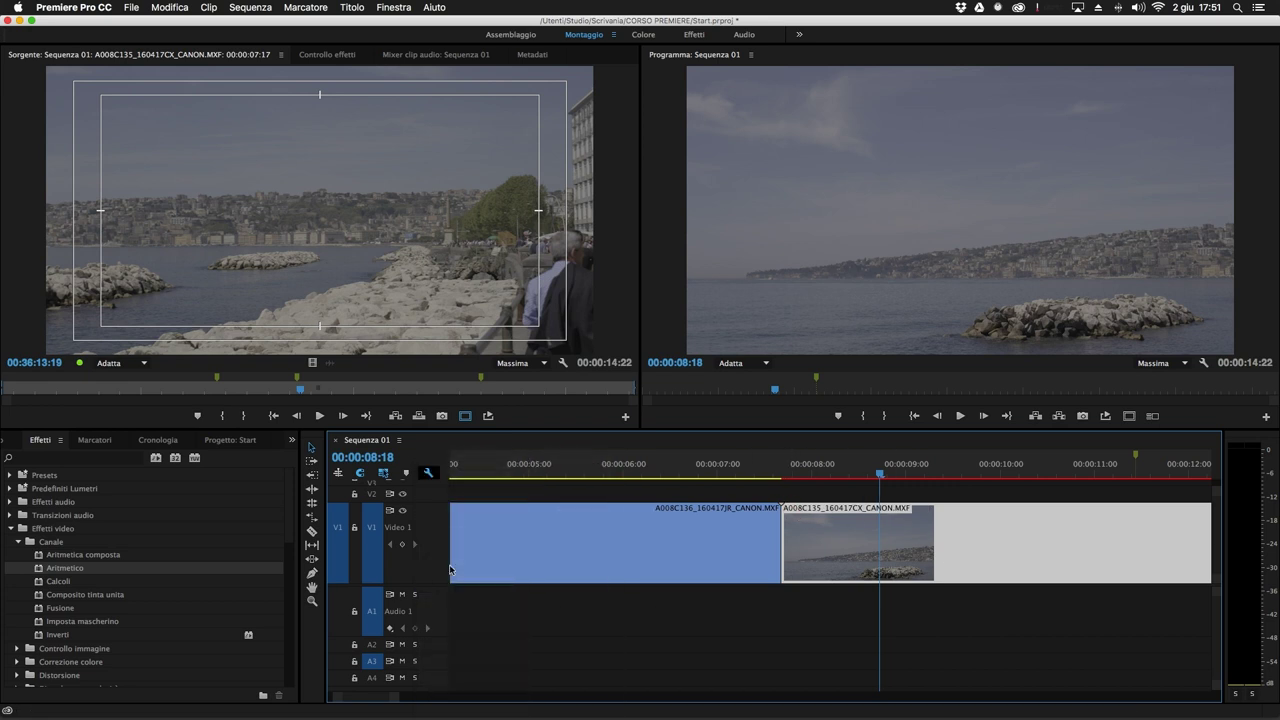
Collapse all timeline tracks, then expand them all to full height.
left_click(428, 472)
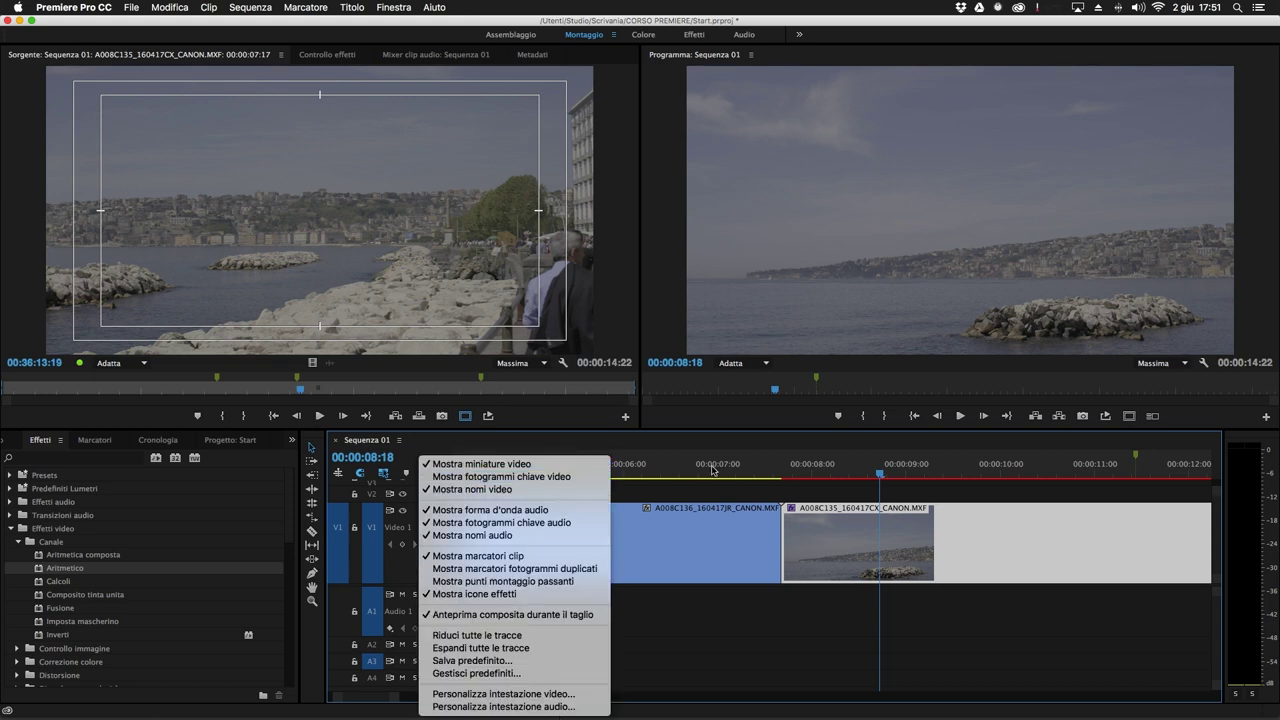
left_click(562, 635)
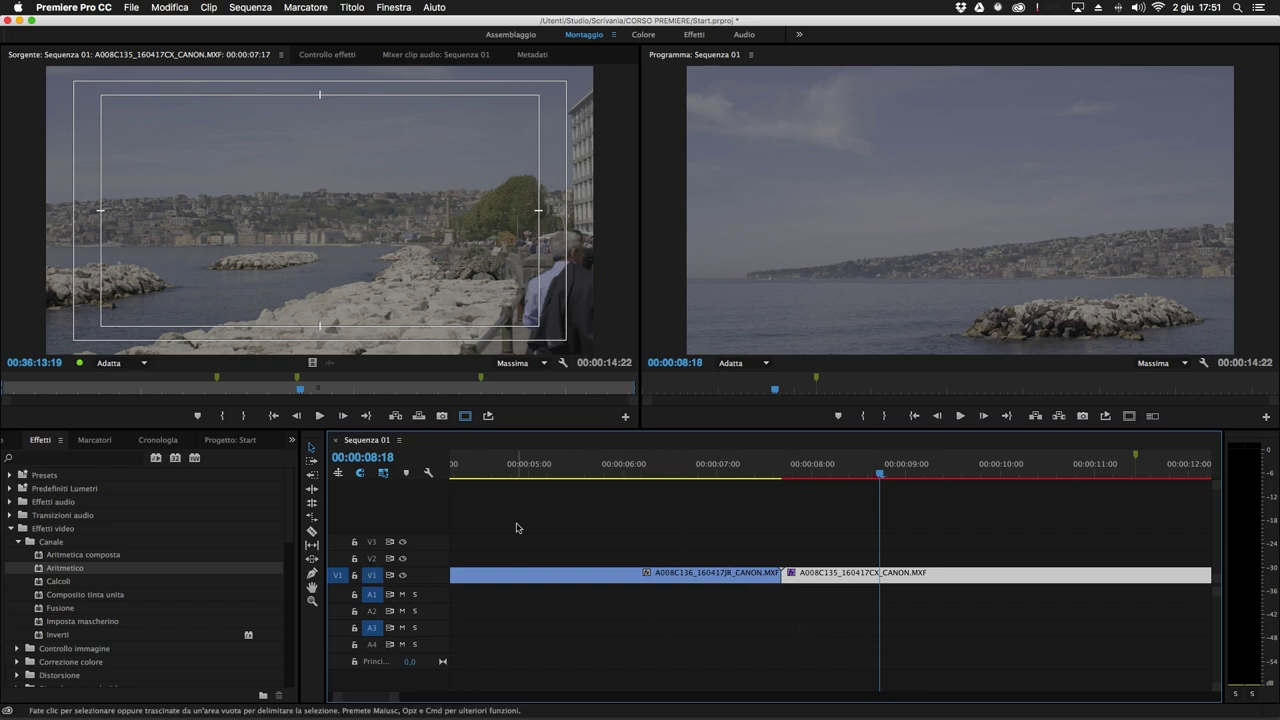
left_click(428, 472)
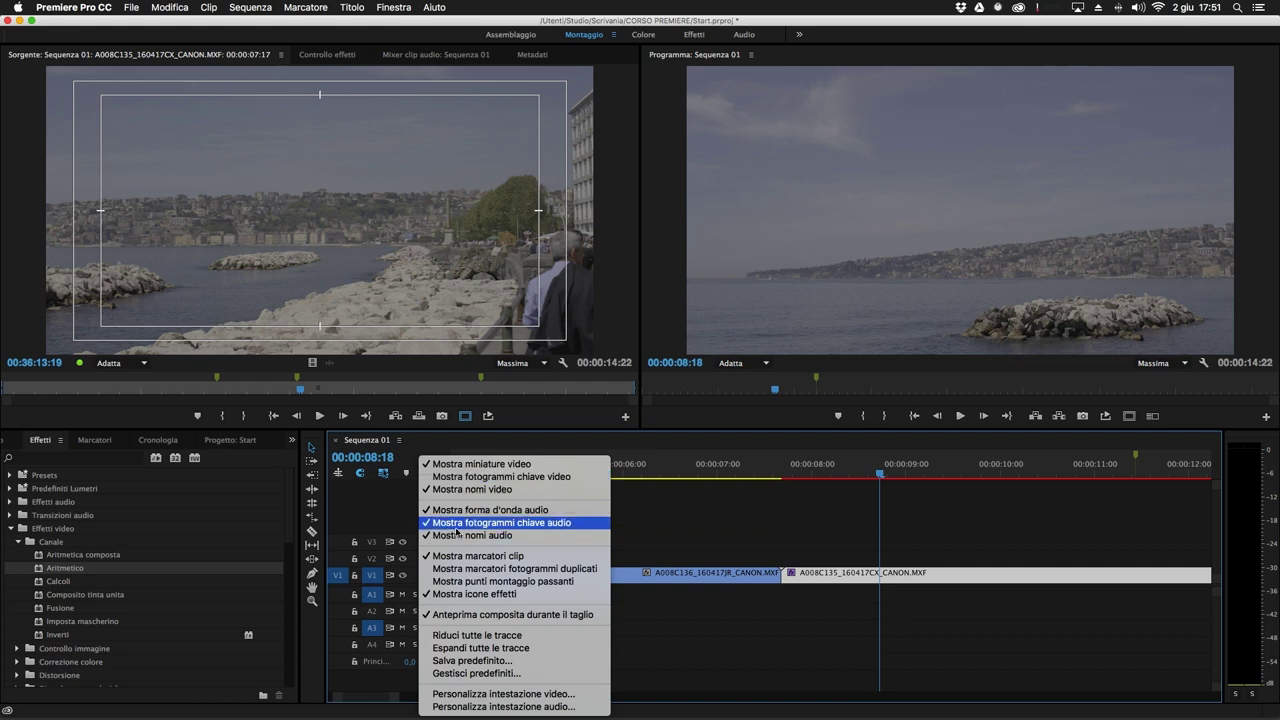
left_click(525, 649)
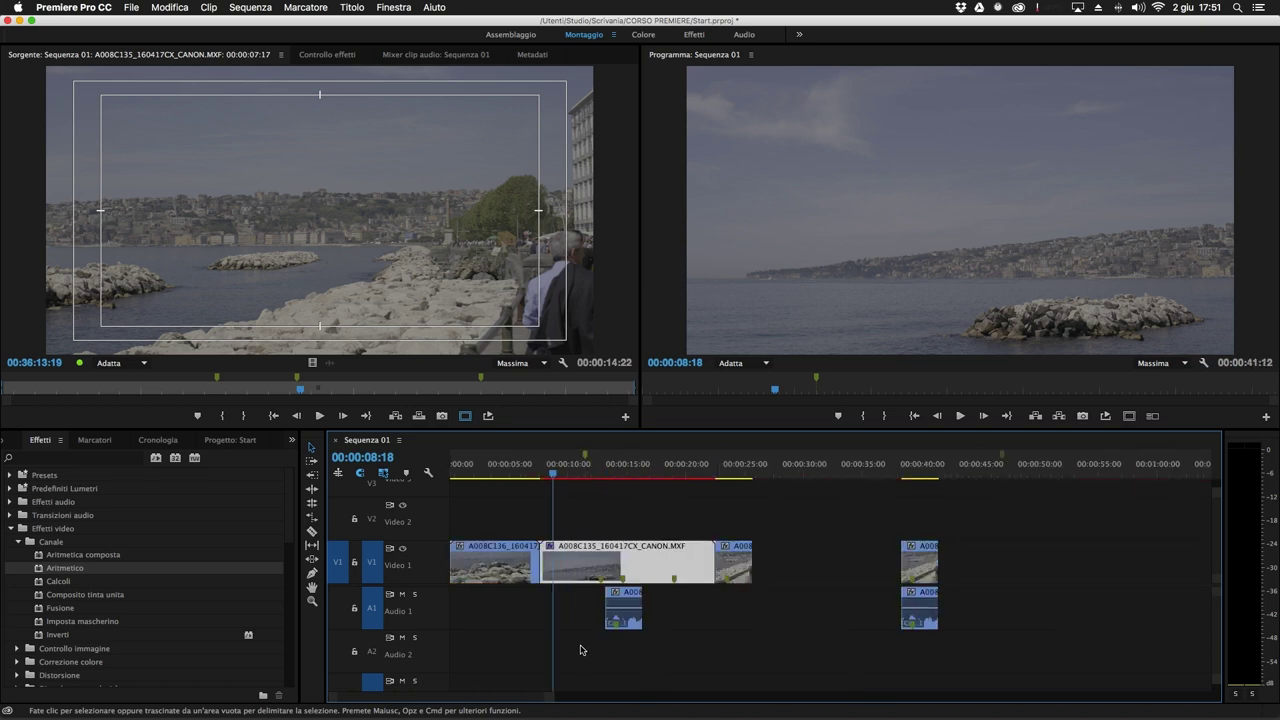
left_click(428, 472)
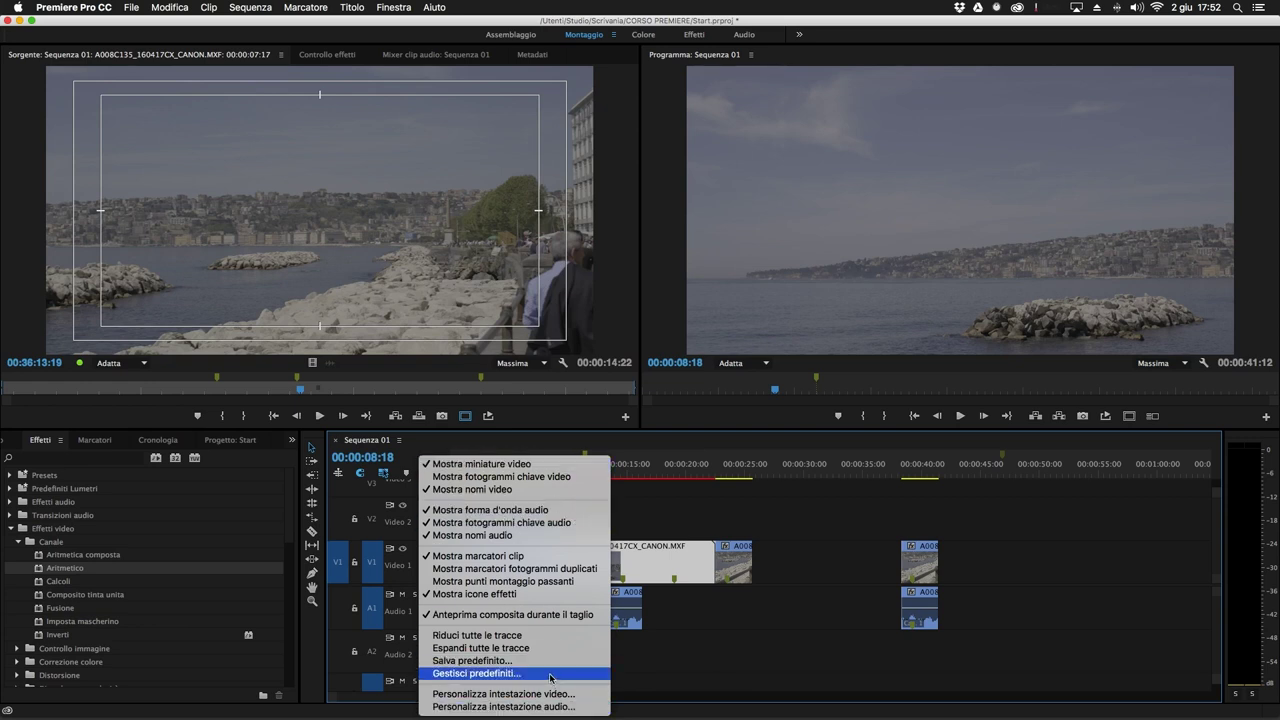
left_click(757, 657)
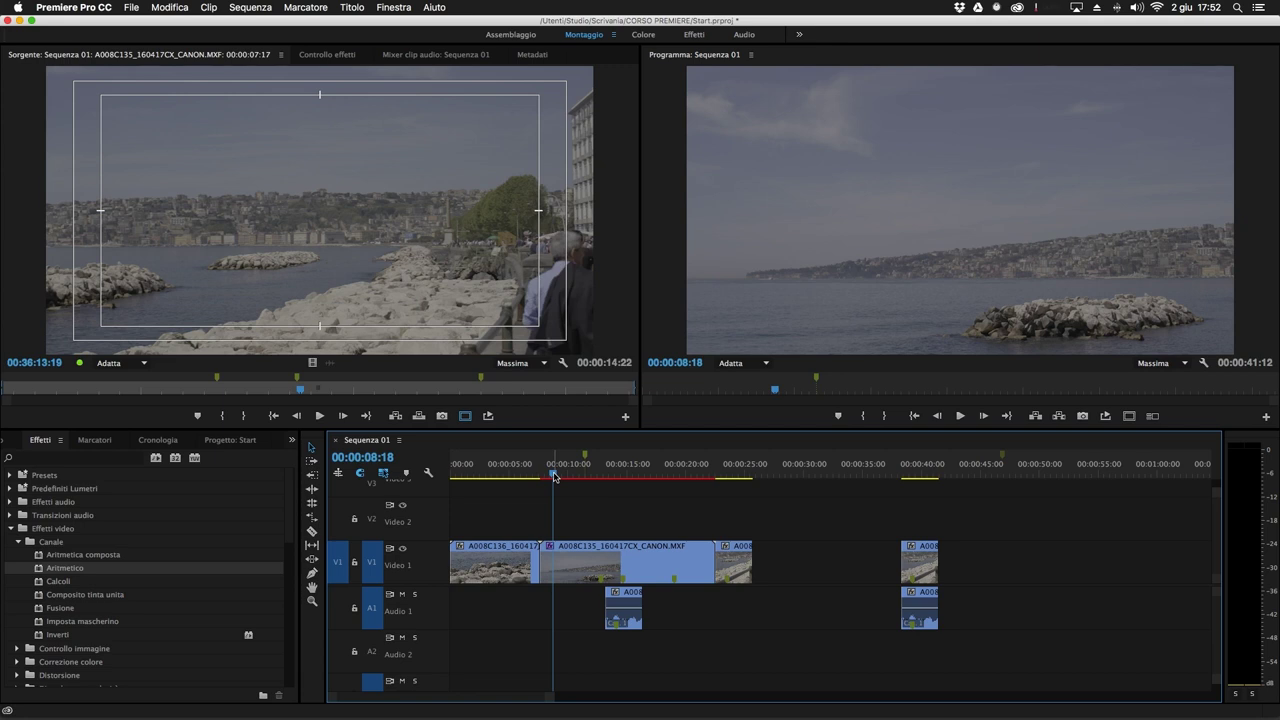
Place the playhead at 00:00:09:15 and select the empty gap on audio track A1.
left_click_drag(555, 476, 563, 476)
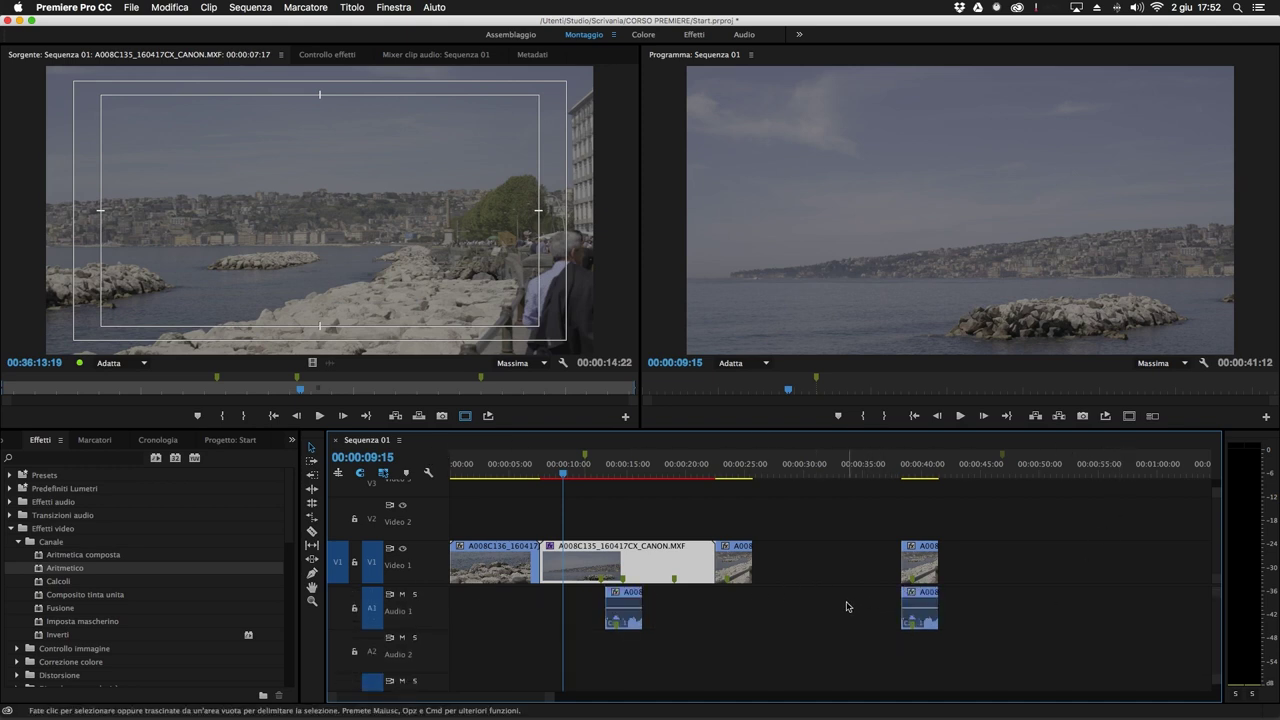
left_click(800, 607)
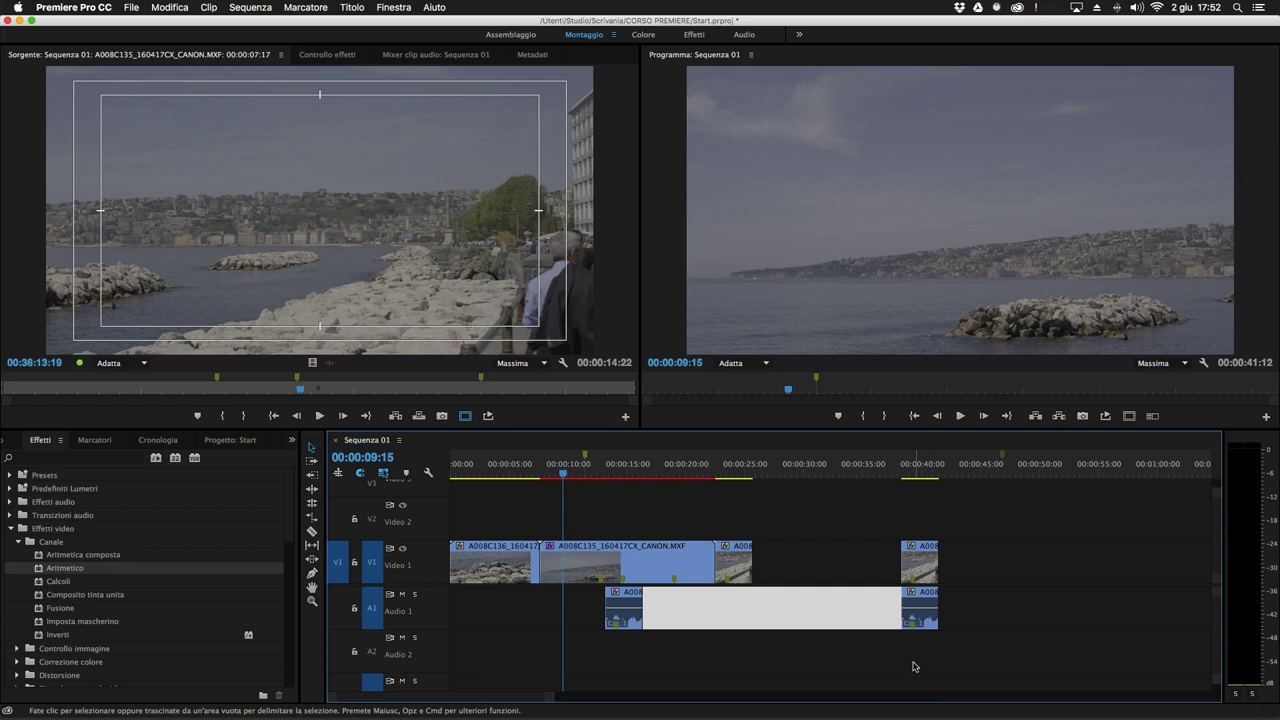
left_click_drag(470, 703, 417, 694)
Scroll through the track areas, then deselect the A1 gap.
scroll(531, 617, "down", 1)
scroll(661, 649, "down", 3)
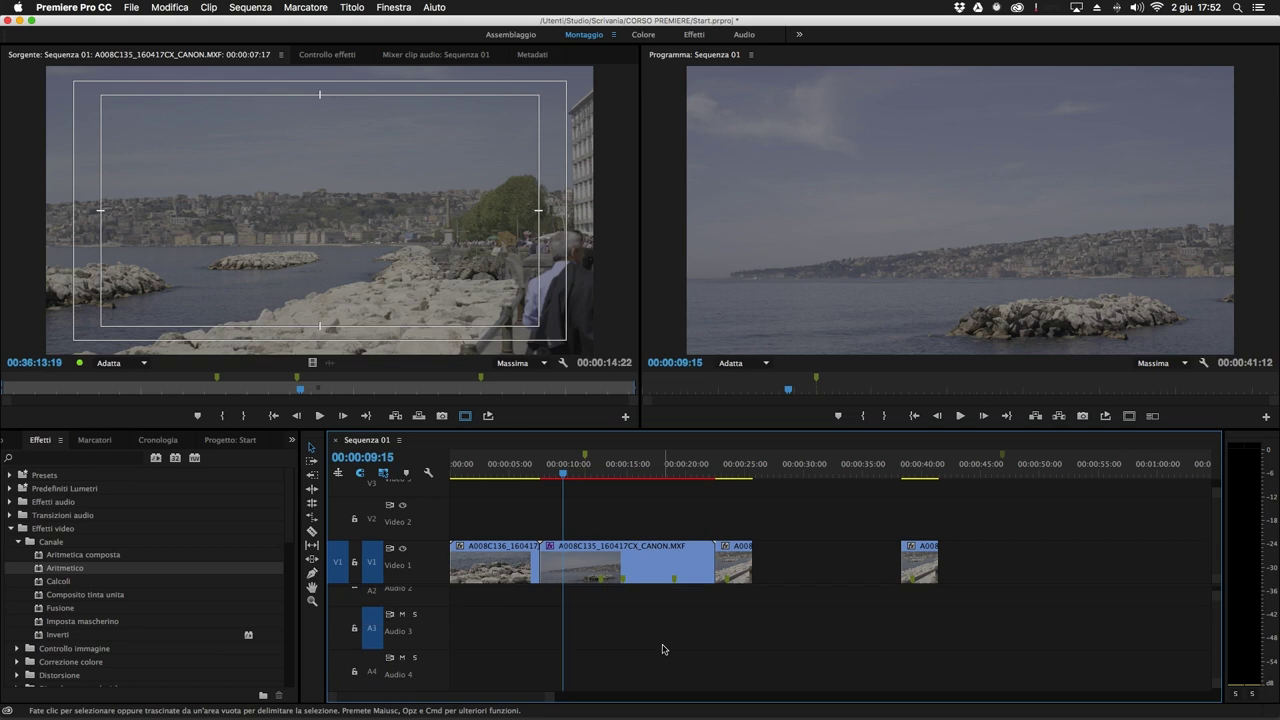
scroll(662, 647, "up", 4)
scroll(680, 640, "down", 2)
scroll(710, 630, "up", 2)
scroll(810, 516, "up", 3)
scroll(802, 535, "down", 1)
scroll(802, 535, "down", 1)
scroll(803, 534, "up", 2)
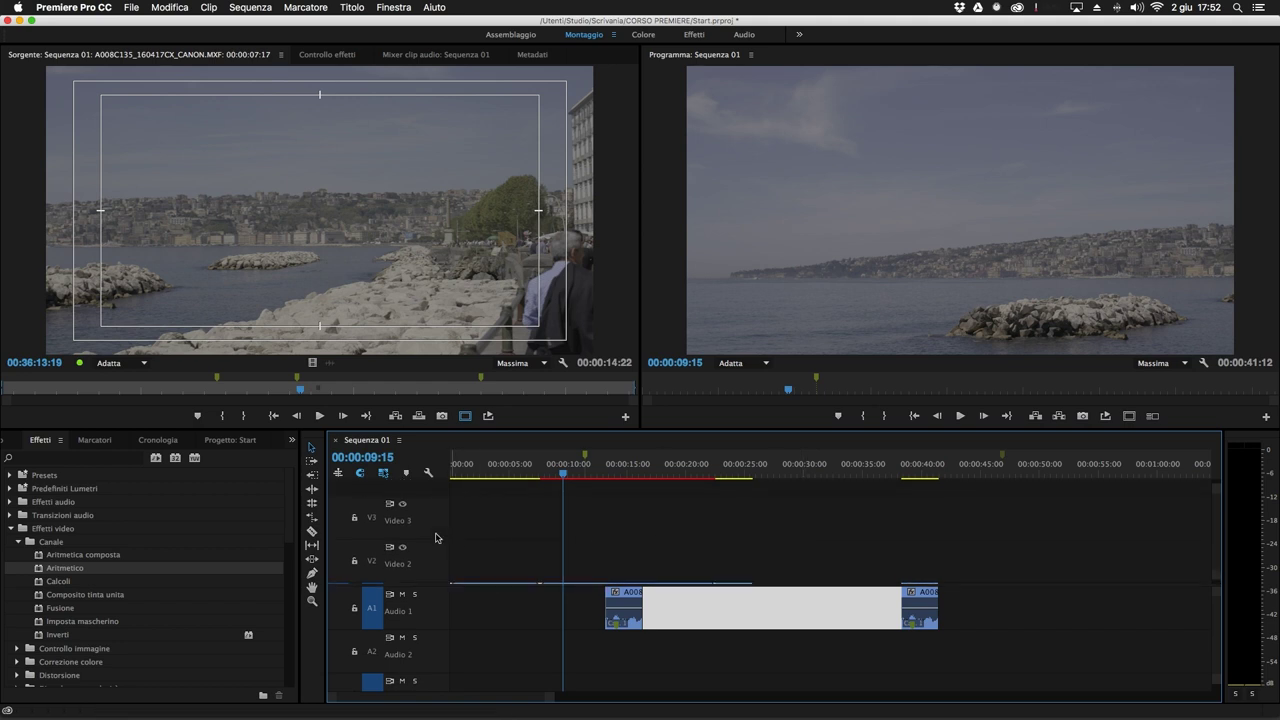
scroll(877, 543, "down", 1)
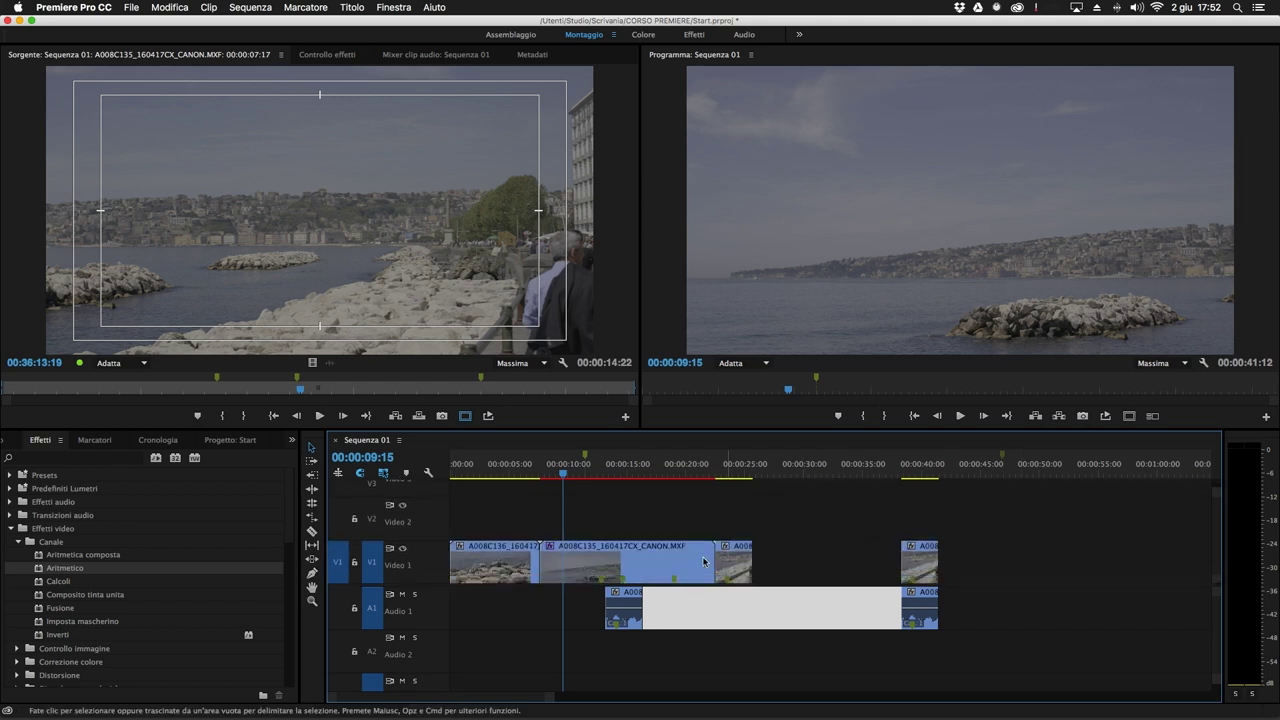
left_click(833, 670)
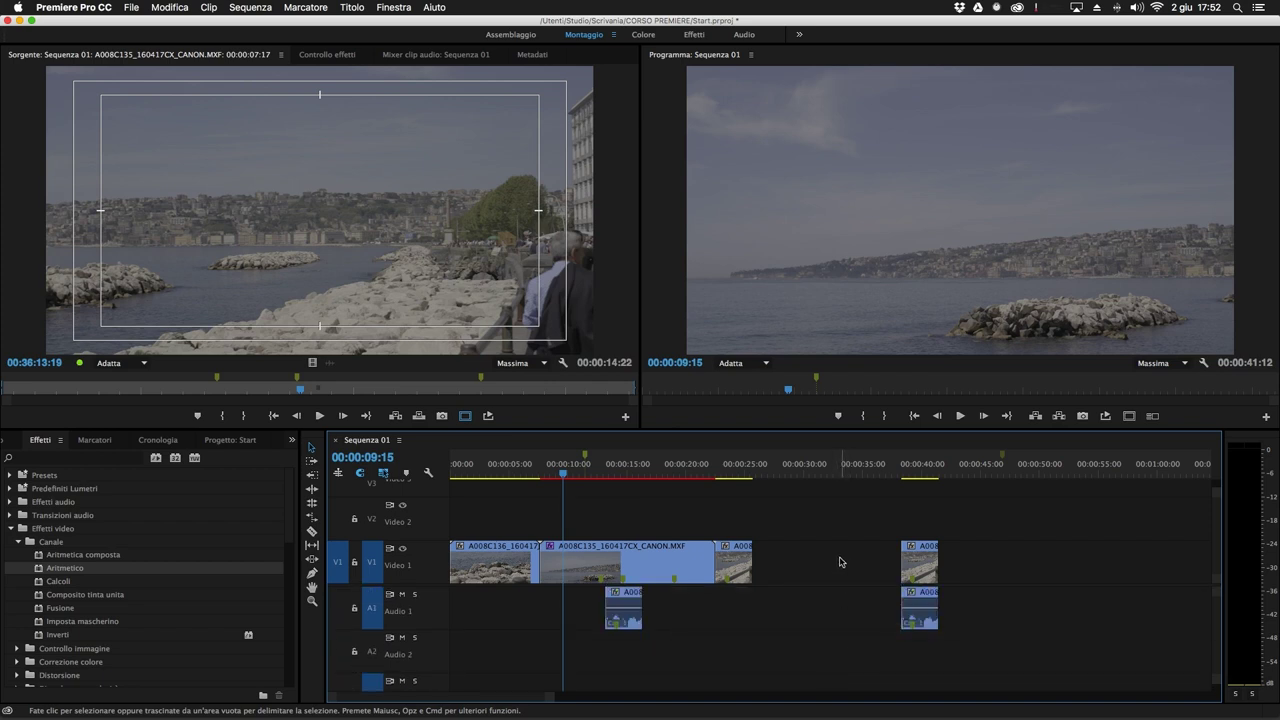
left_click(428, 472)
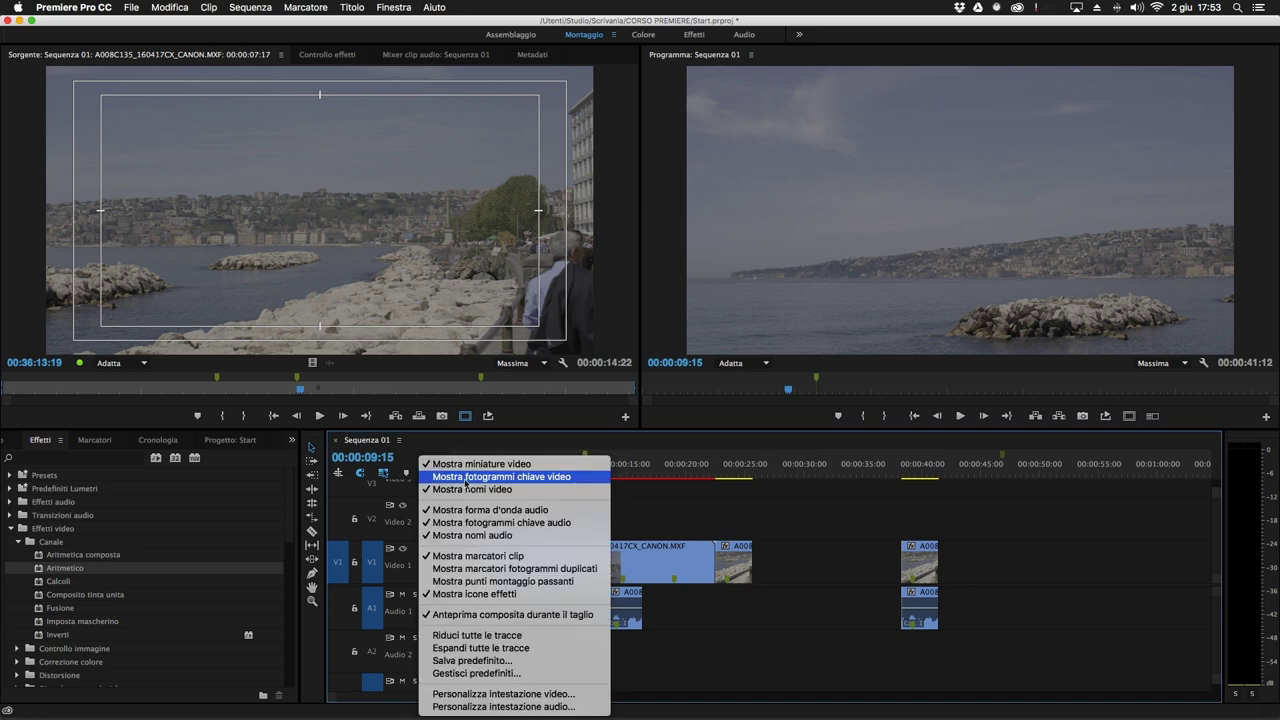
left_click(686, 444)
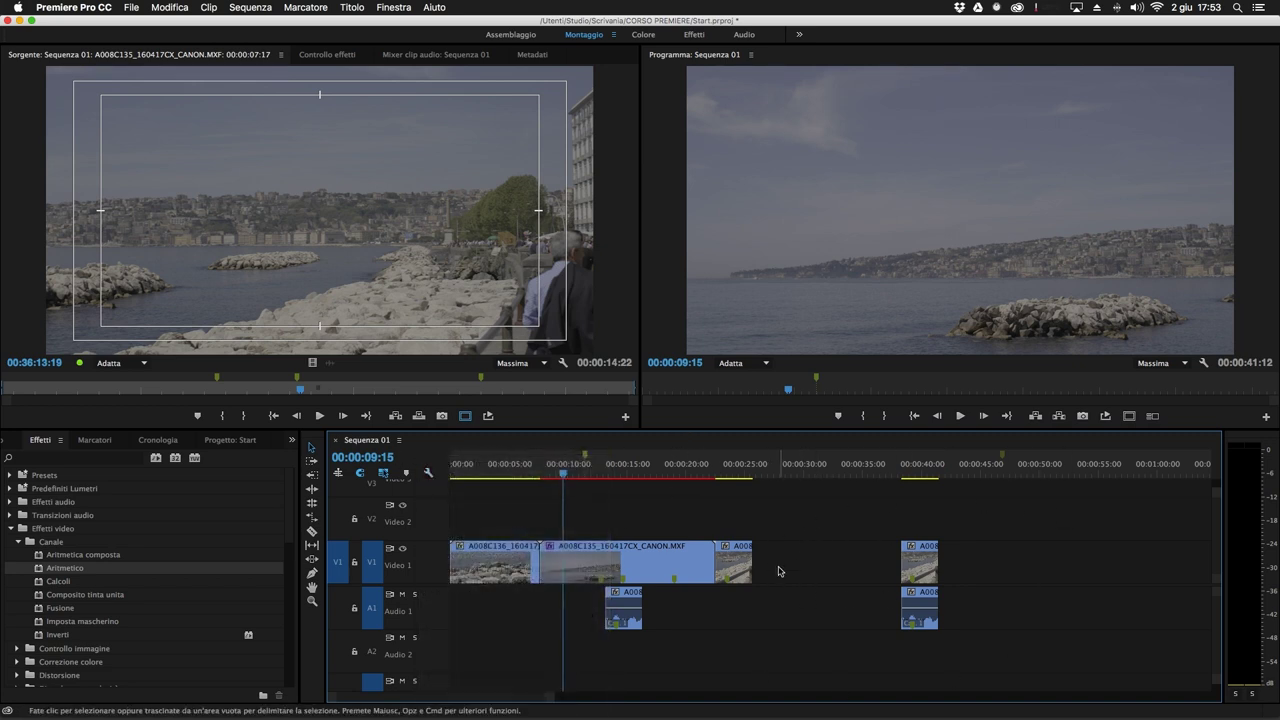
right_click(815, 567)
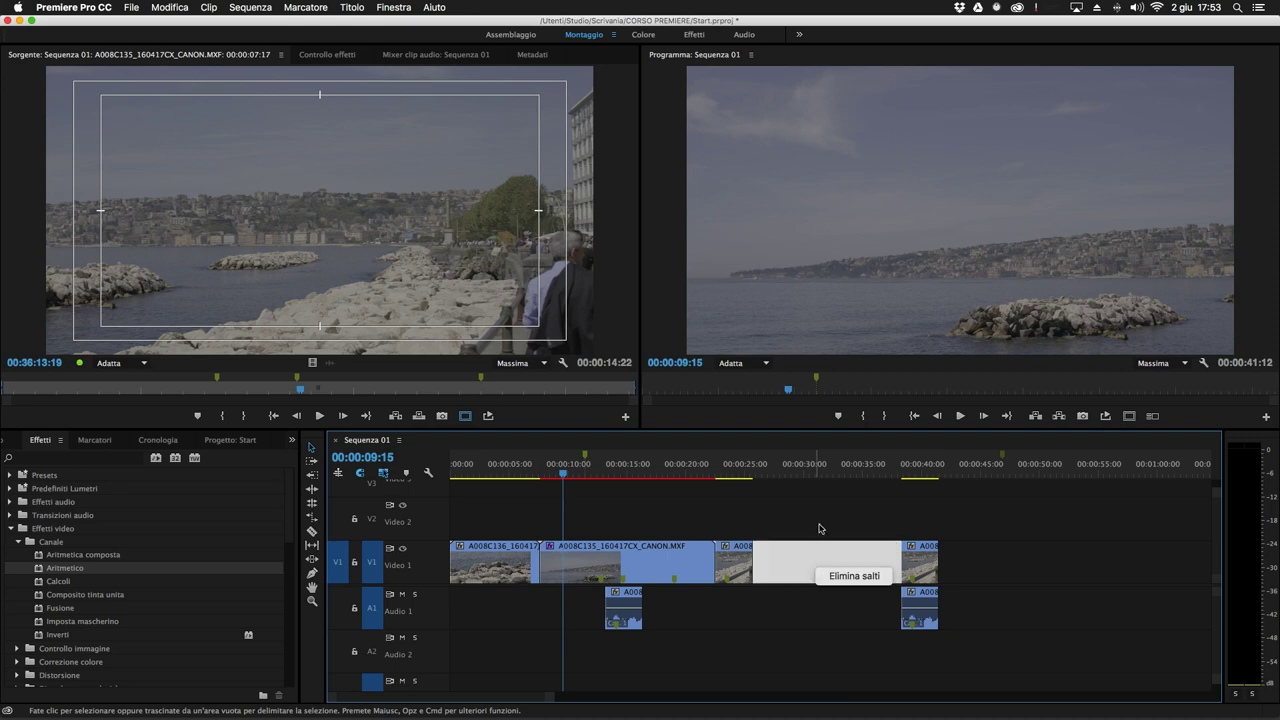
left_click(821, 527)
right_click(671, 562)
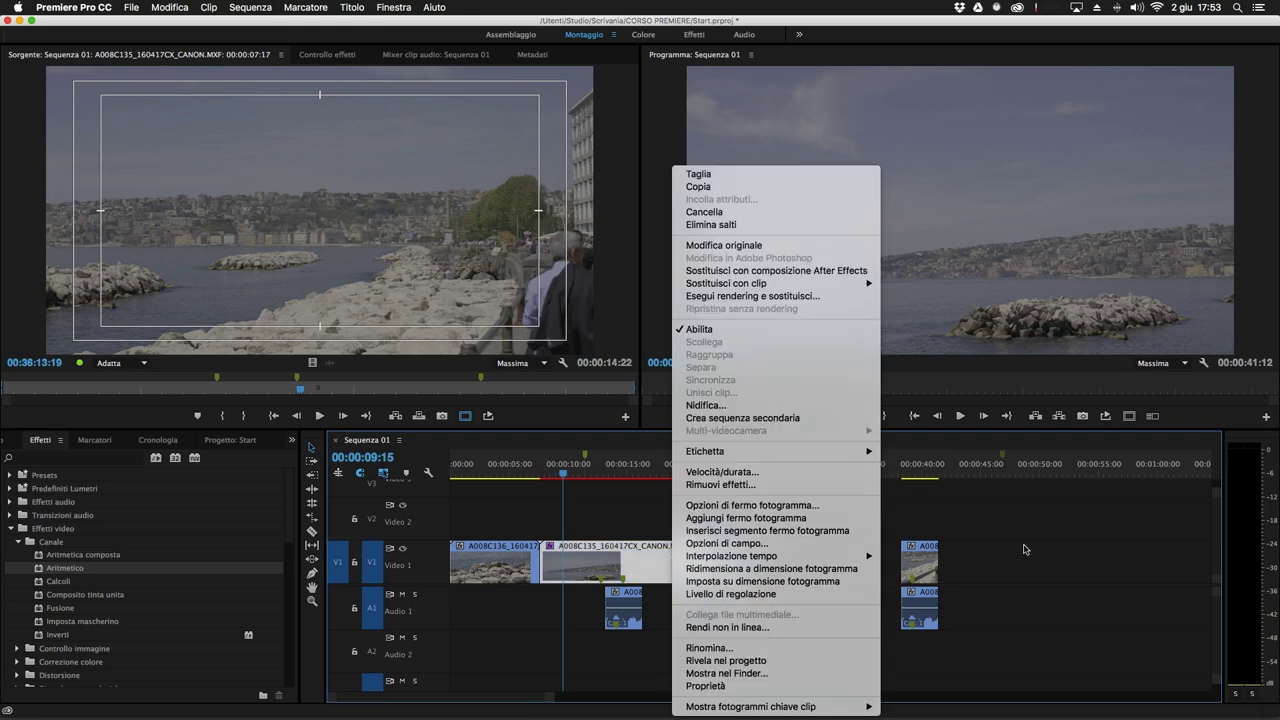
left_click(1053, 542)
right_click(913, 576)
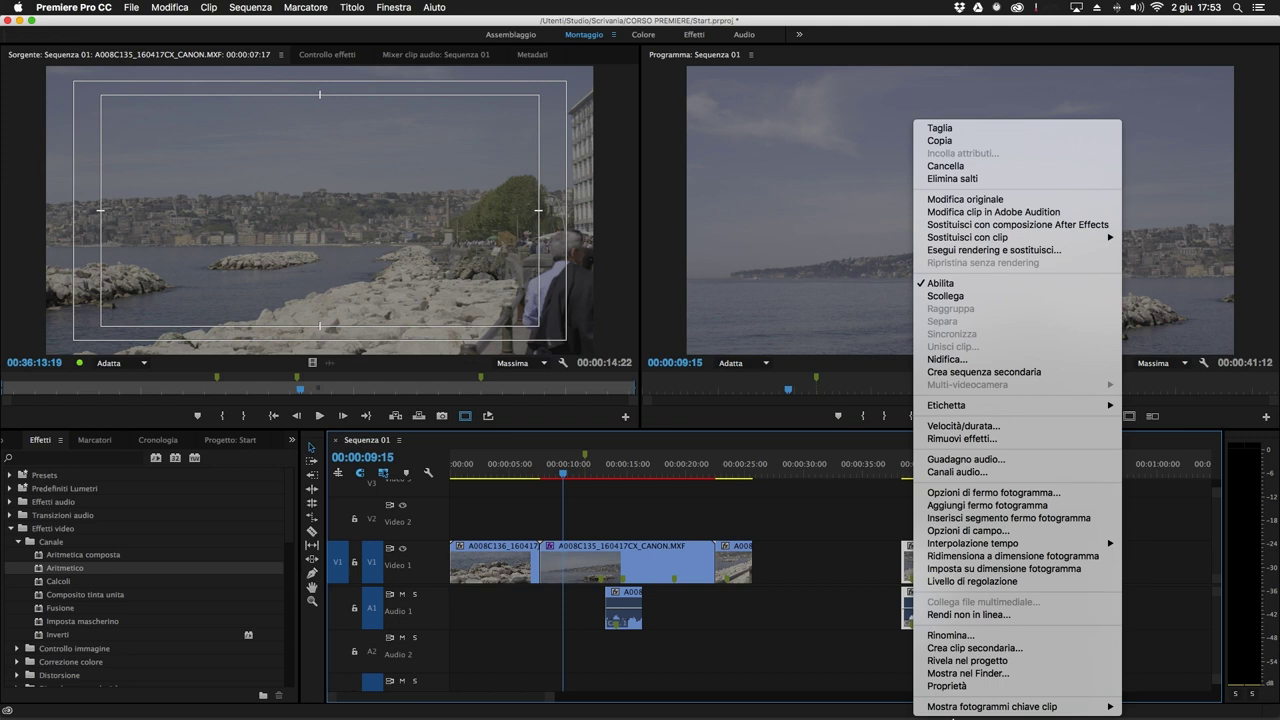
left_click(827, 637)
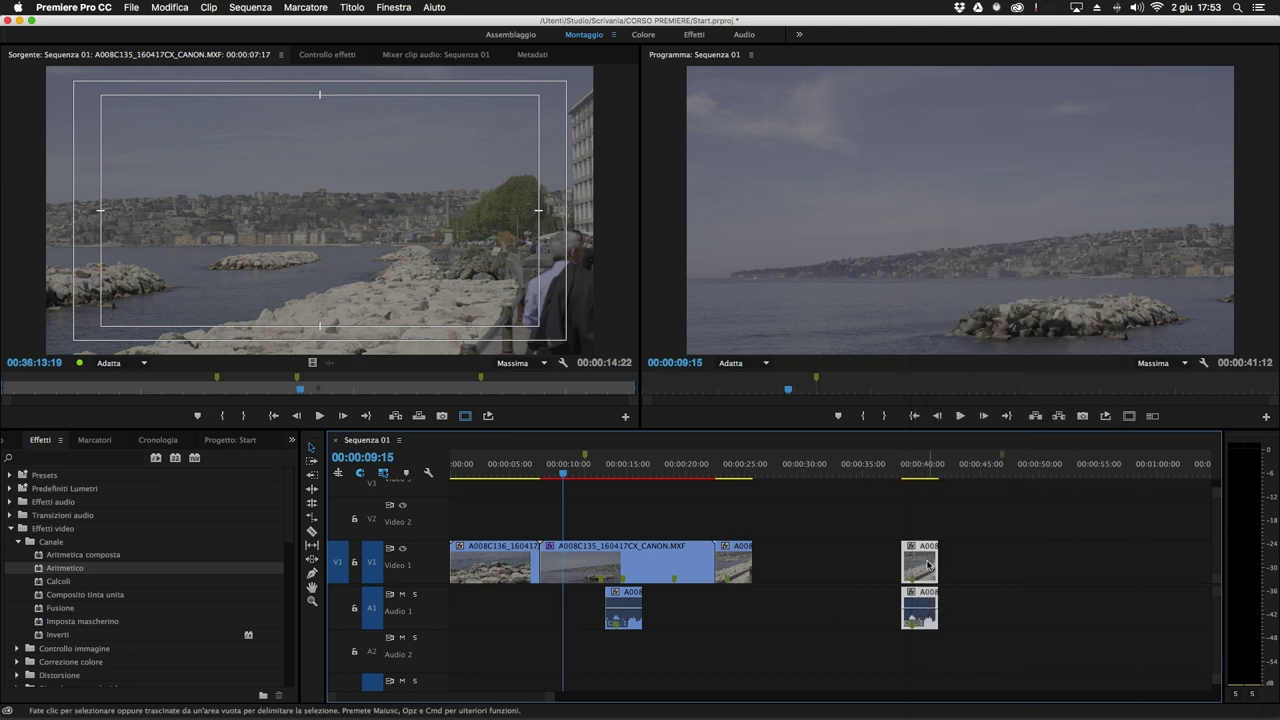
right_click(928, 566)
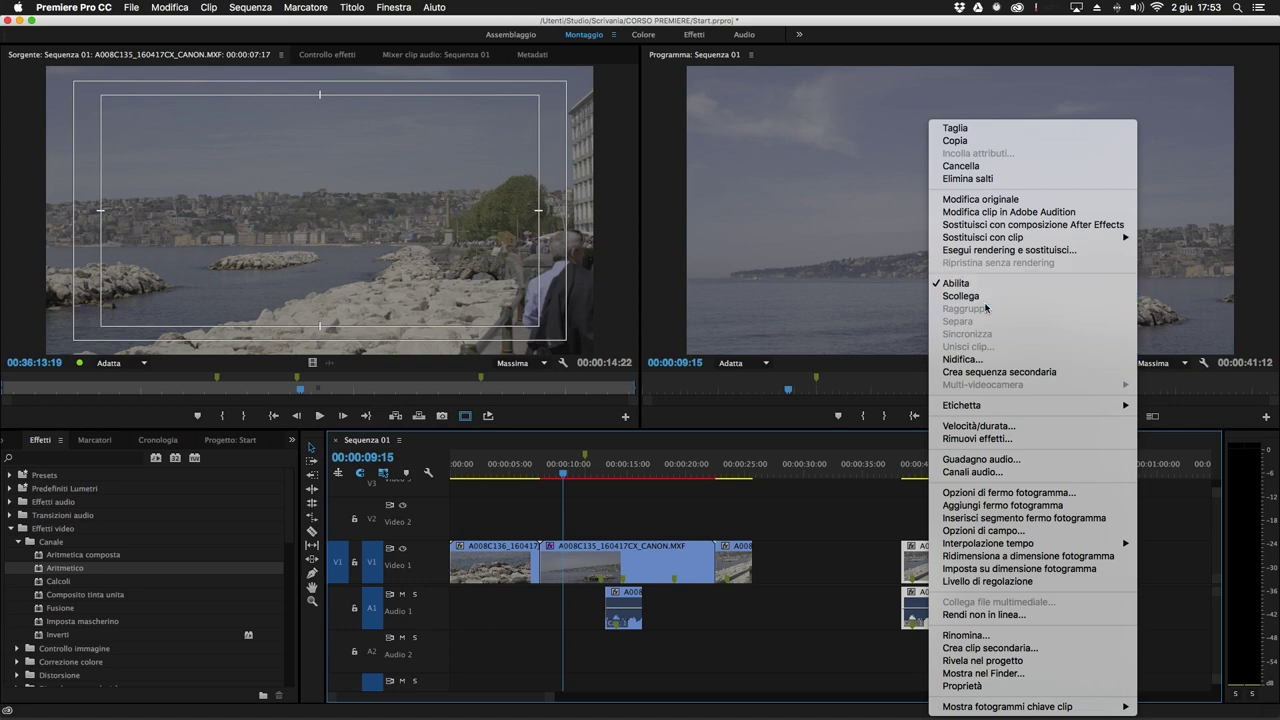
left_click(864, 575)
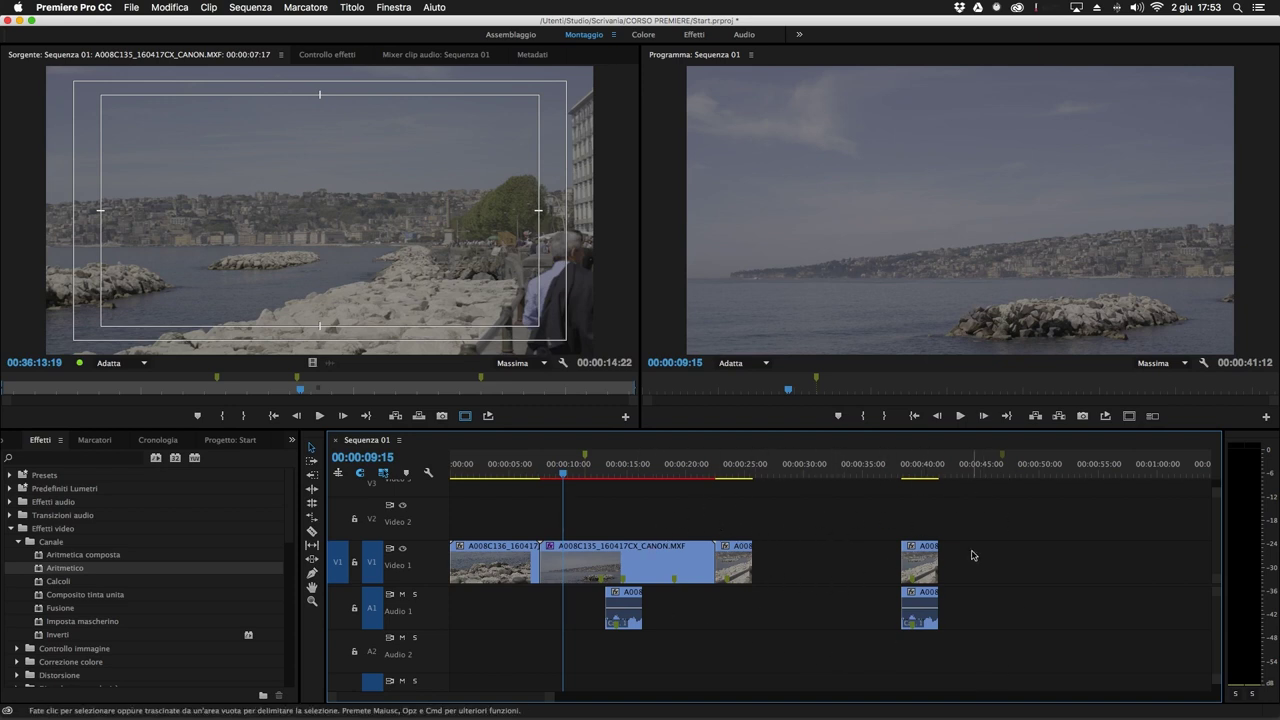
Push the last clip later, then close the resulting Video 1 gap with Elimina salti.
left_click_drag(920, 562, 1000, 562)
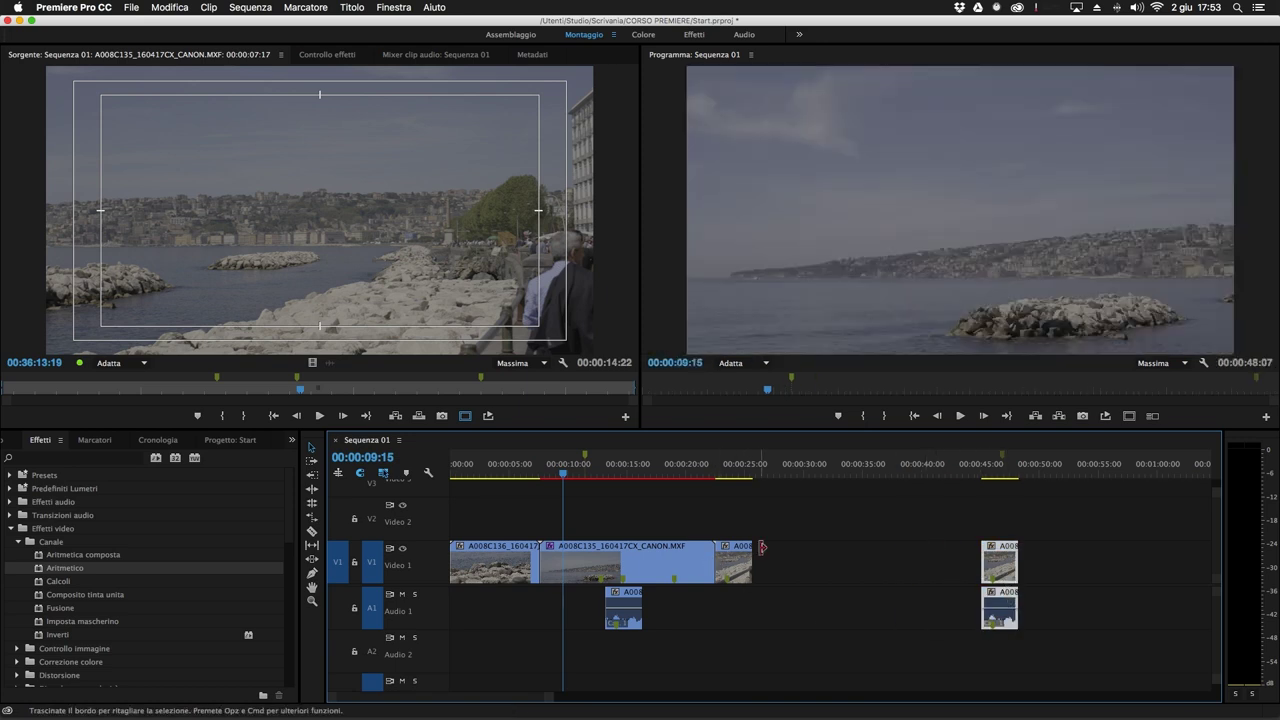
mouse_move(1015, 553)
left_mouse_down()
mouse_move(1057, 553)
mouse_move(1016, 553)
left_mouse_up()
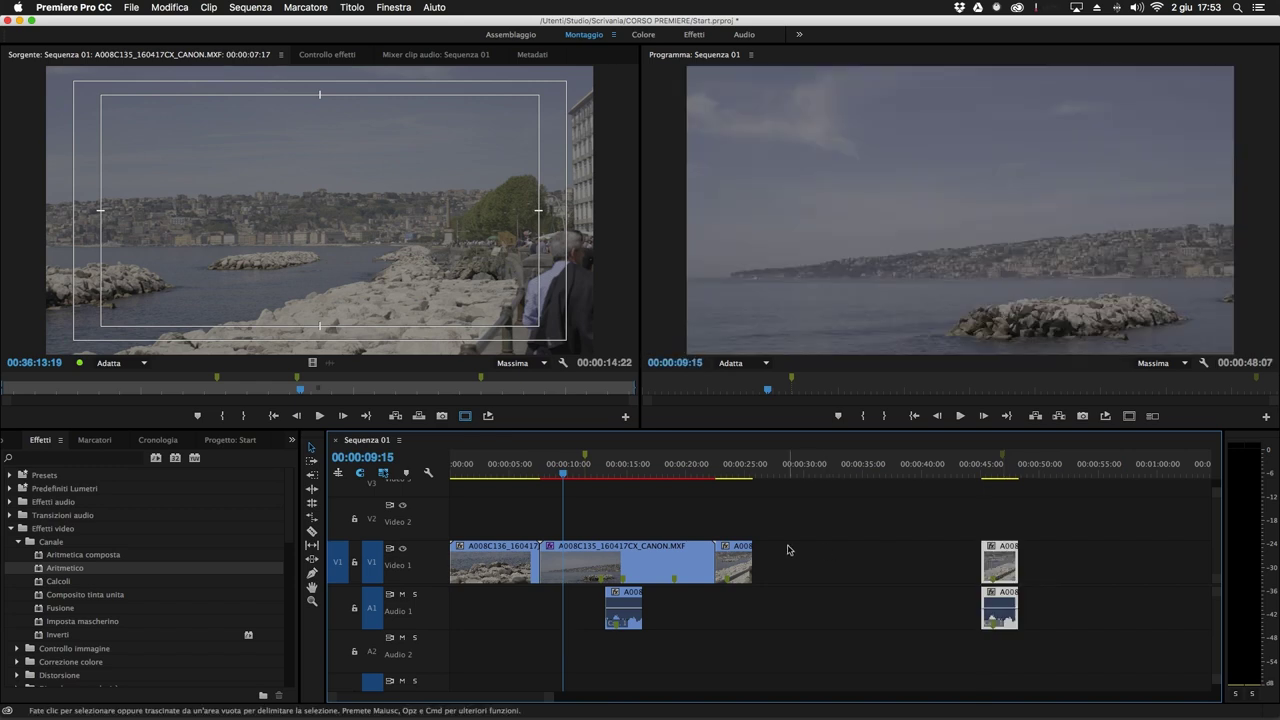
left_click(862, 575)
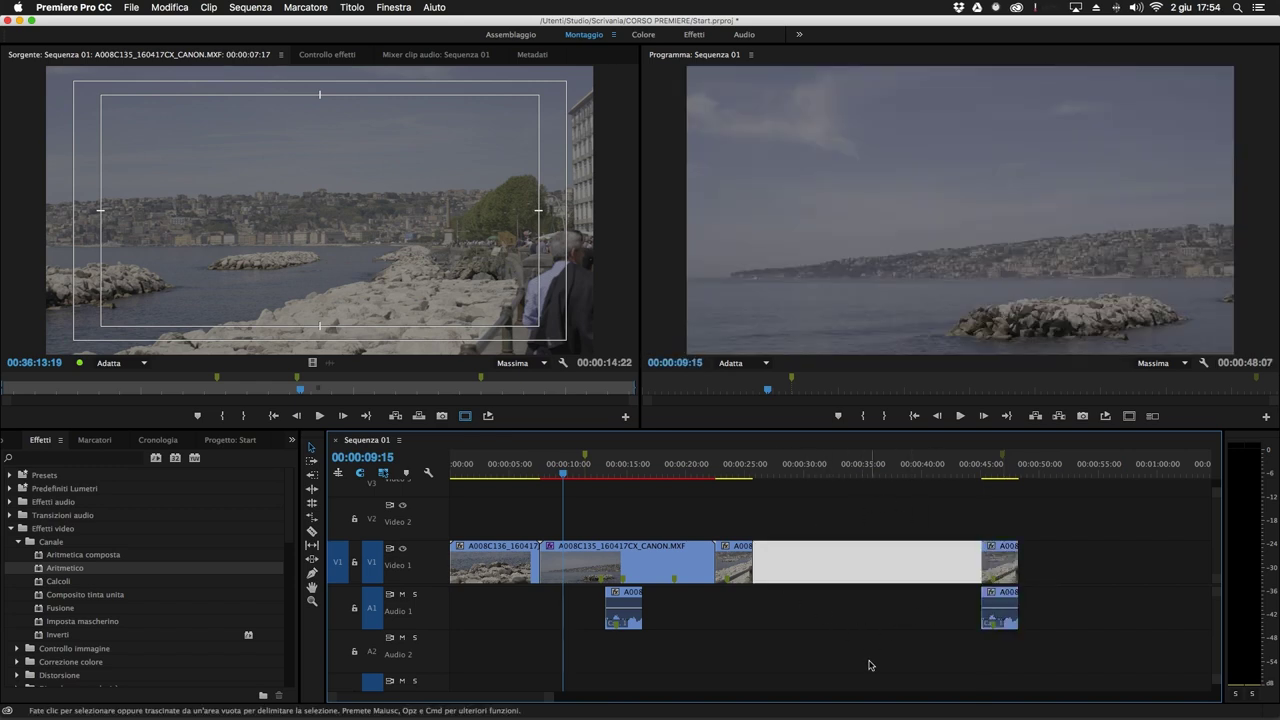
right_click(845, 568)
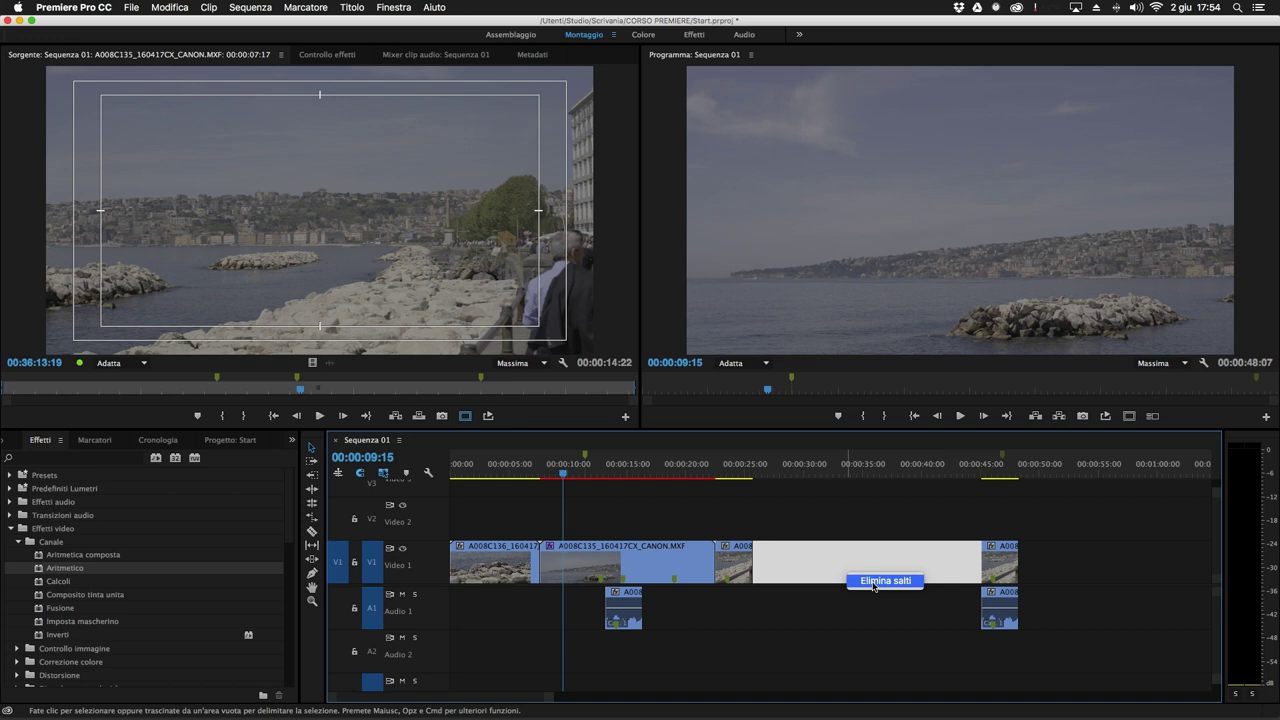
left_click(873, 583)
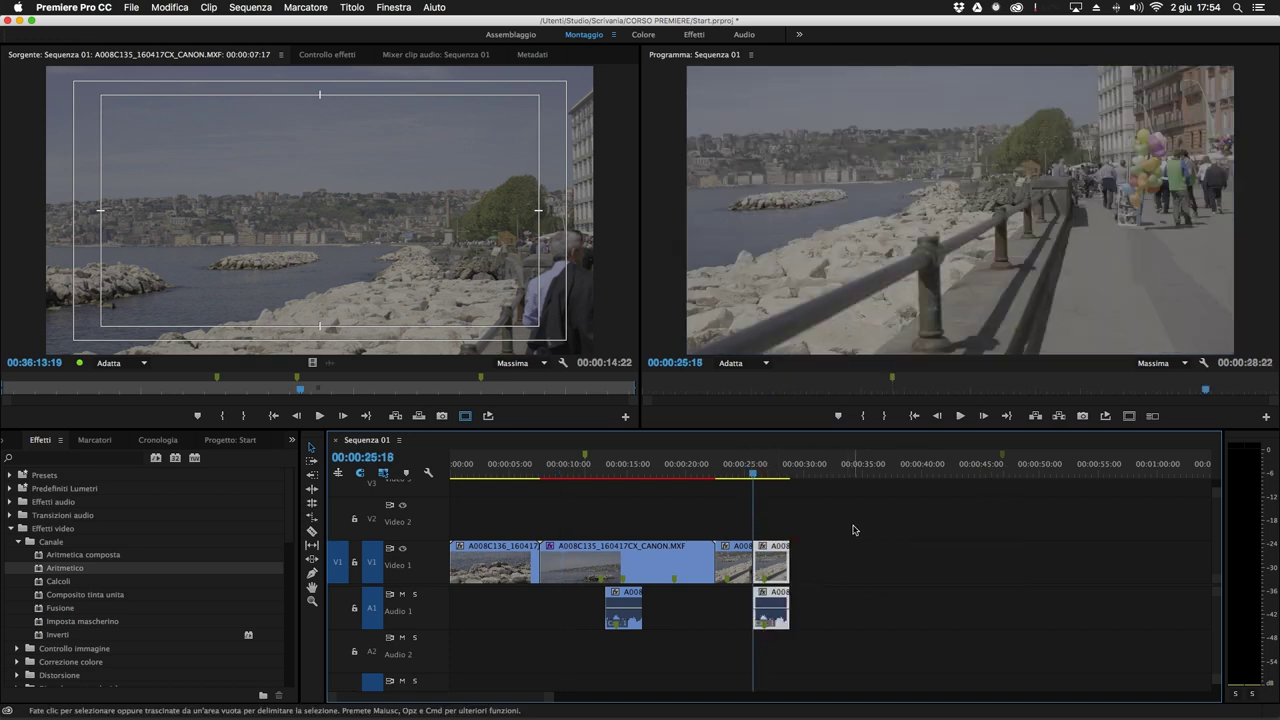
Move the last clips later again and remove the new gap with Elimina salti.
left_click_drag(764, 570, 945, 560)
left_click(850, 558)
right_click(850, 558)
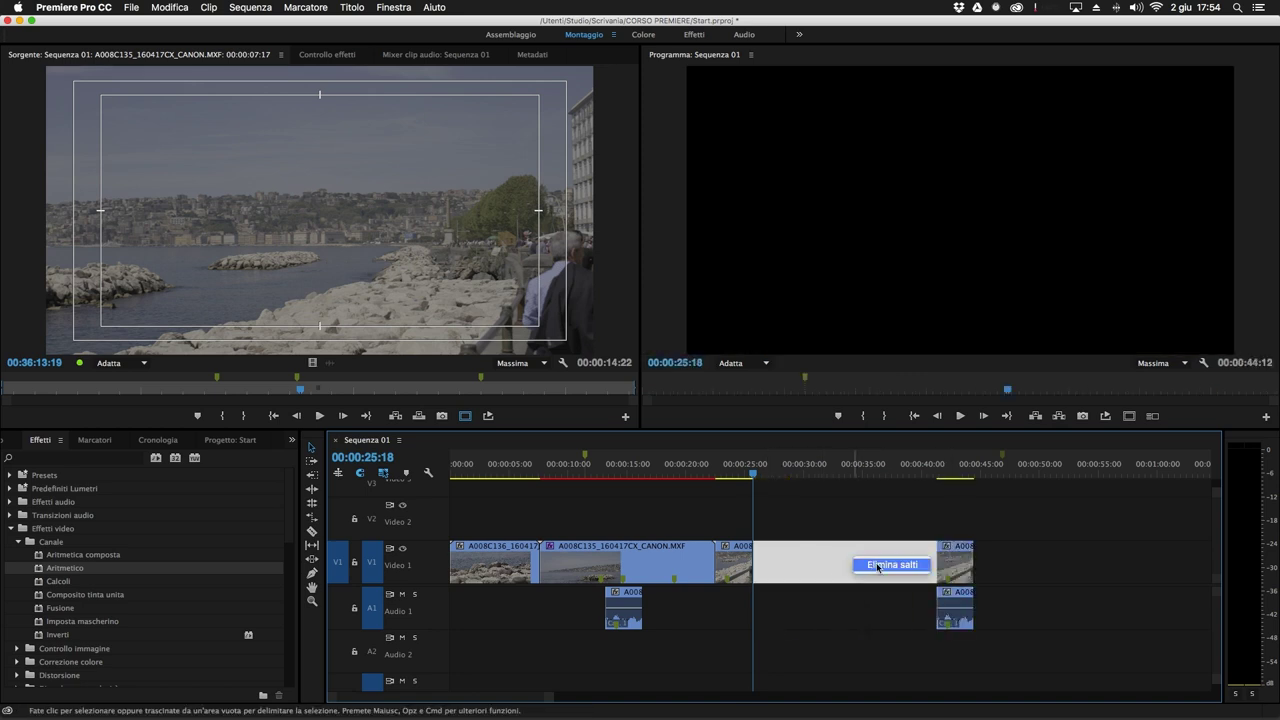
left_click(880, 569)
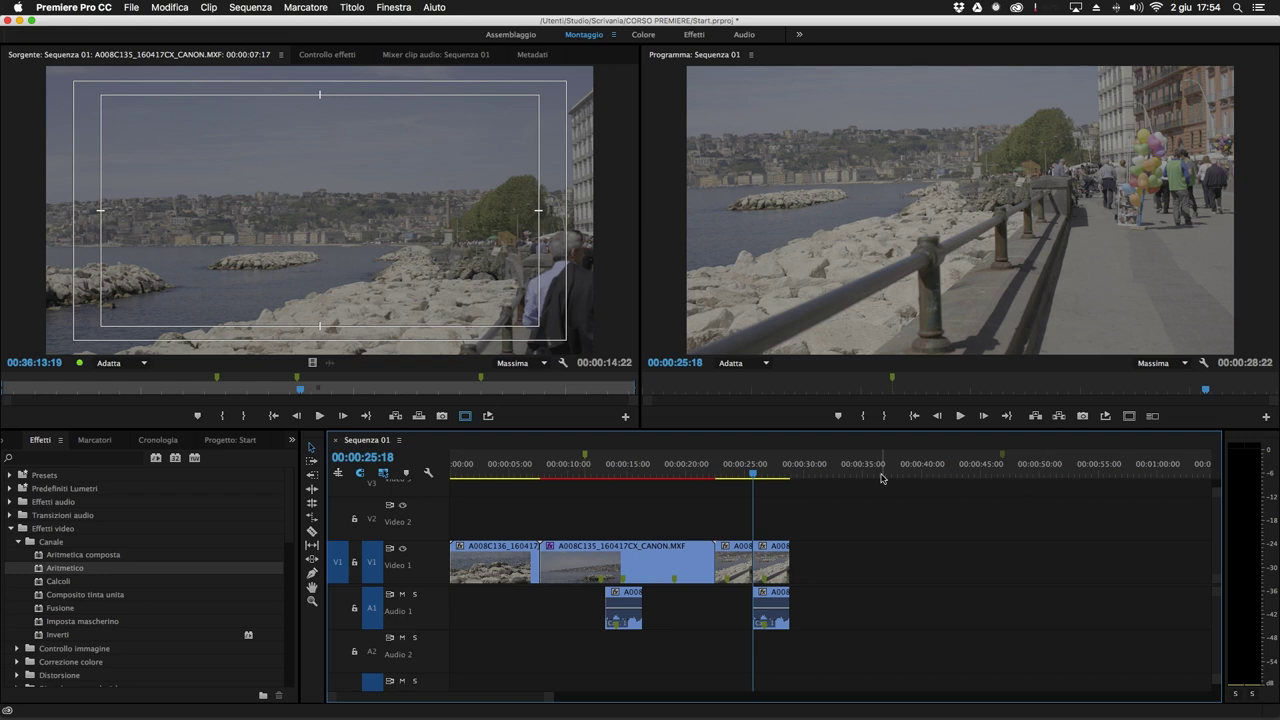
Push the last clips far right, leaving a wide gap on Video 1.
left_click_drag(764, 572, 1038, 570)
left_click(875, 567)
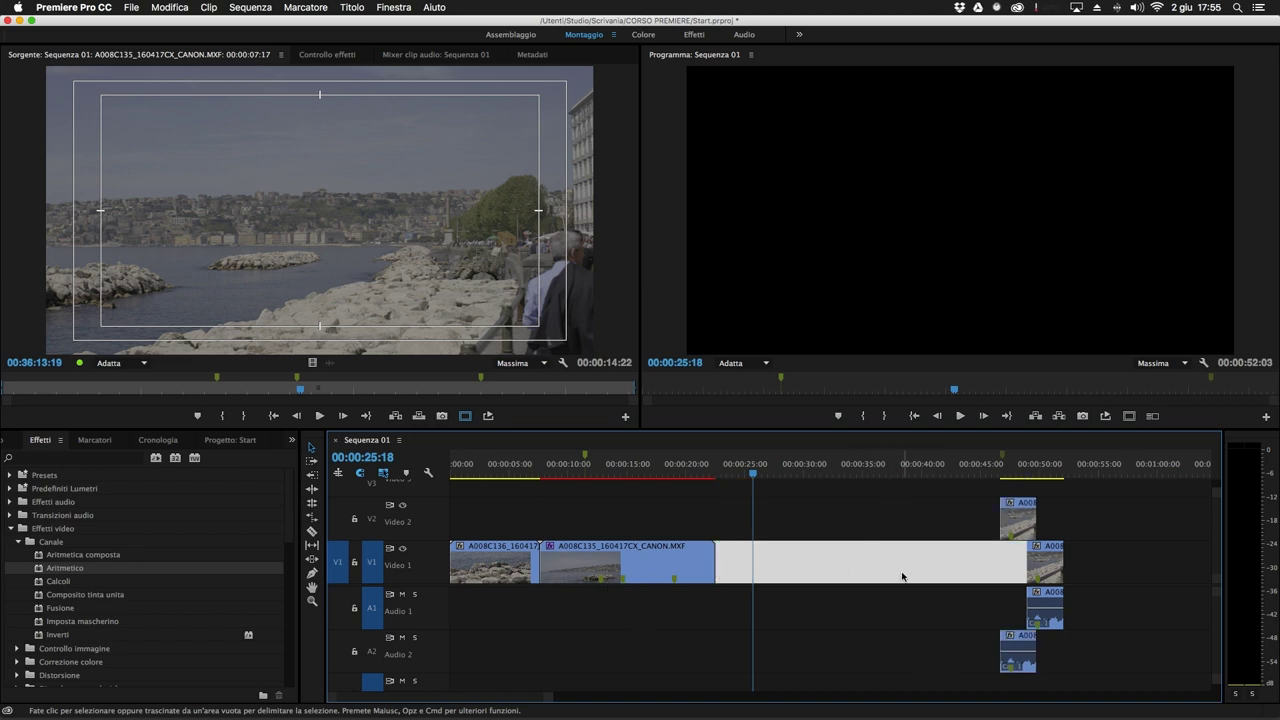
left_click(780, 560)
left_click(834, 571)
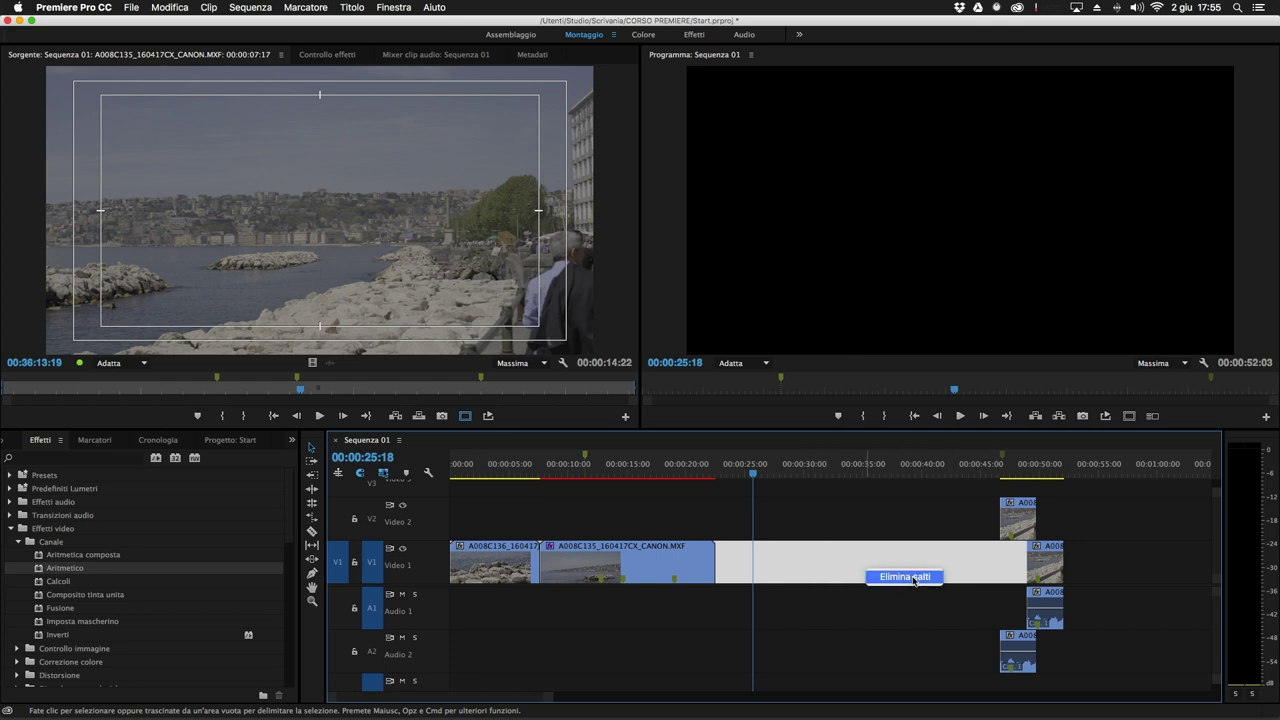
left_click(893, 611)
Inspect gap options on Audio 1, Audio 2 and Video 2, then remove the Video 1 gap.
left_click(930, 612)
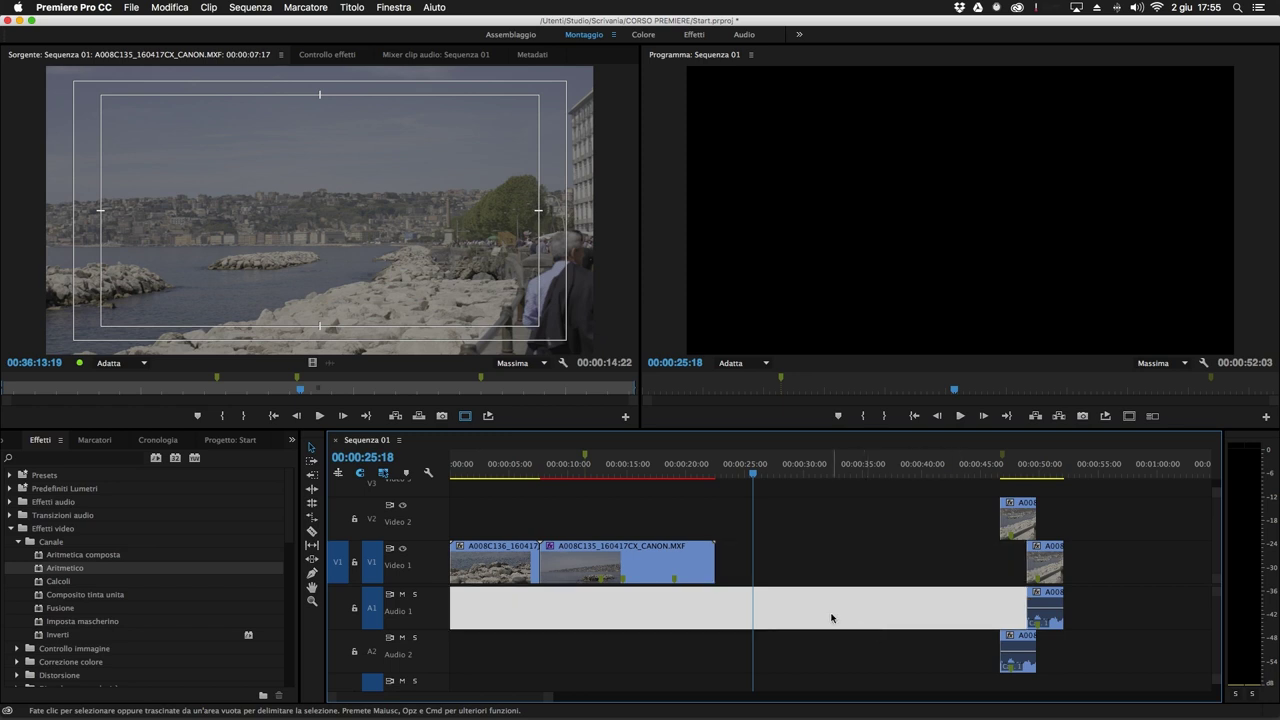
right_click(904, 602)
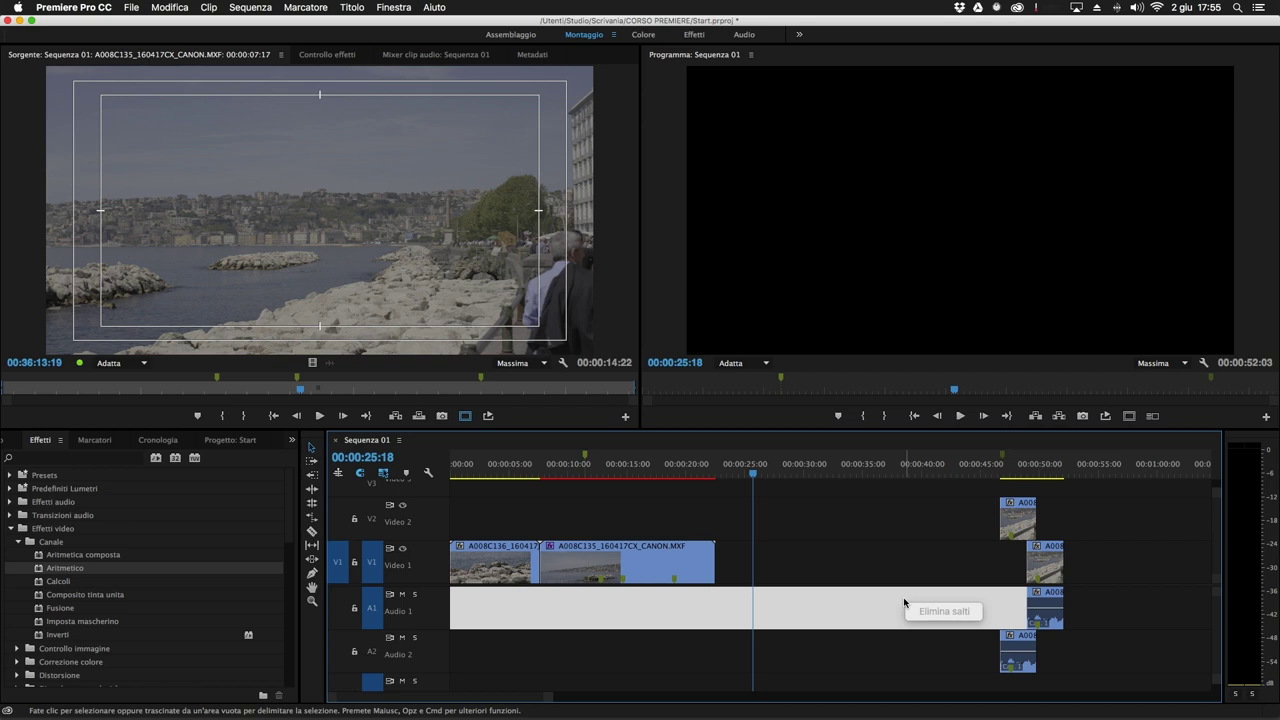
left_click(922, 654)
right_click(899, 662)
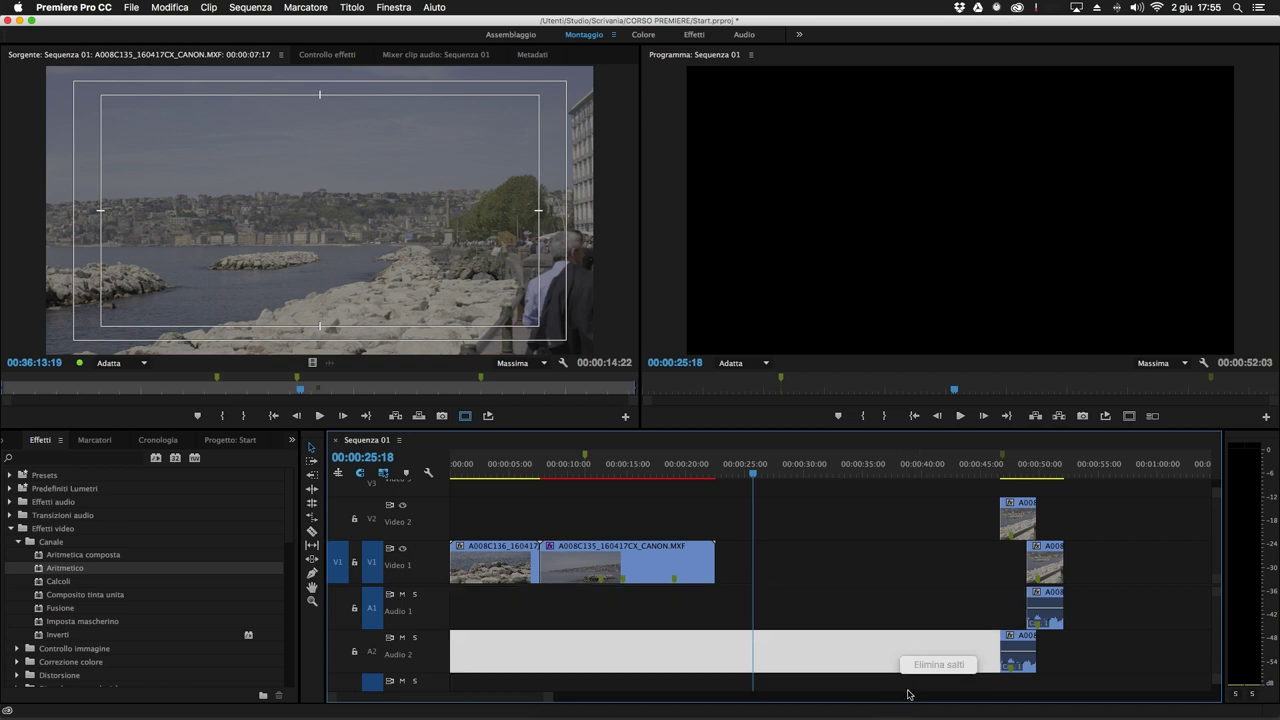
right_click(929, 527)
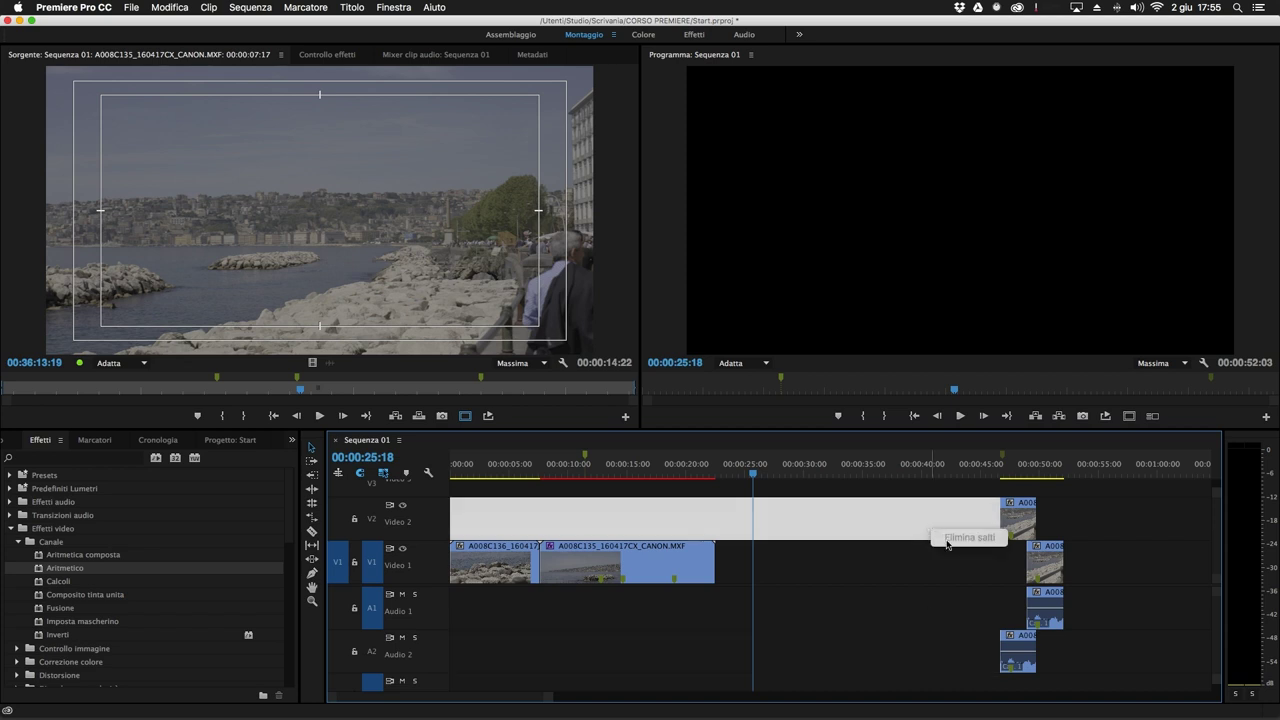
left_click(910, 594)
left_click(918, 568)
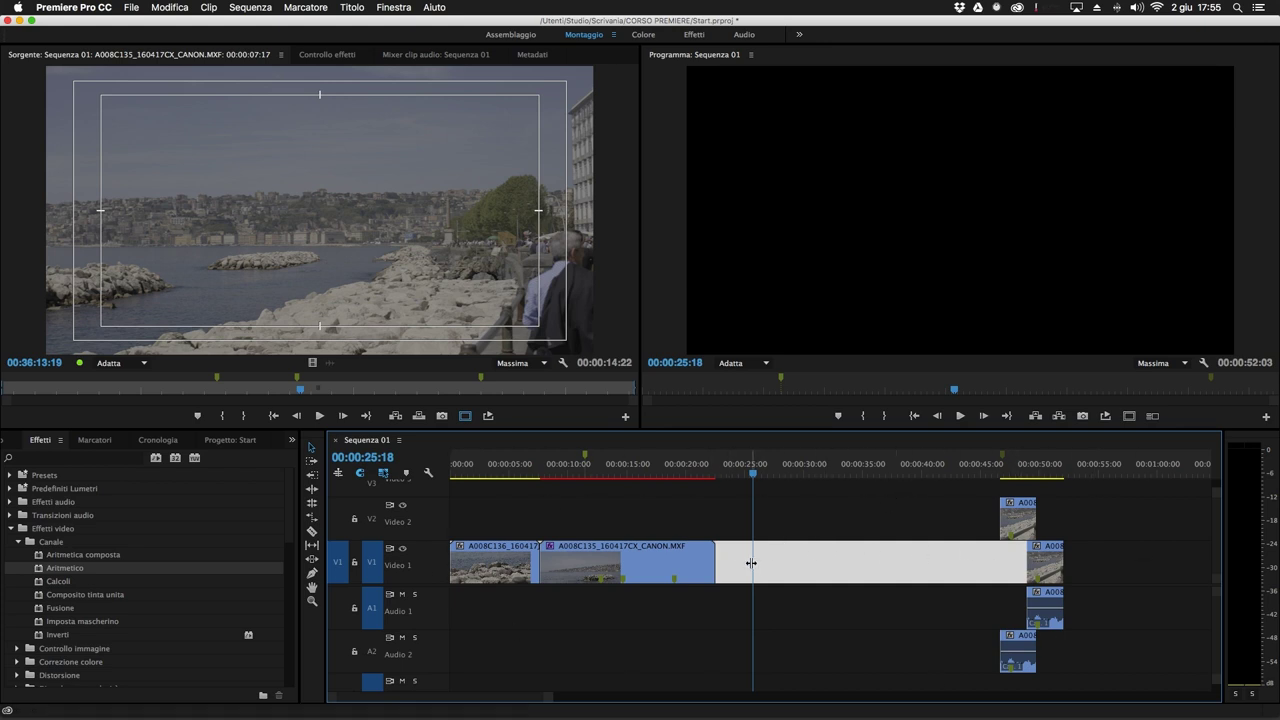
right_click(876, 568)
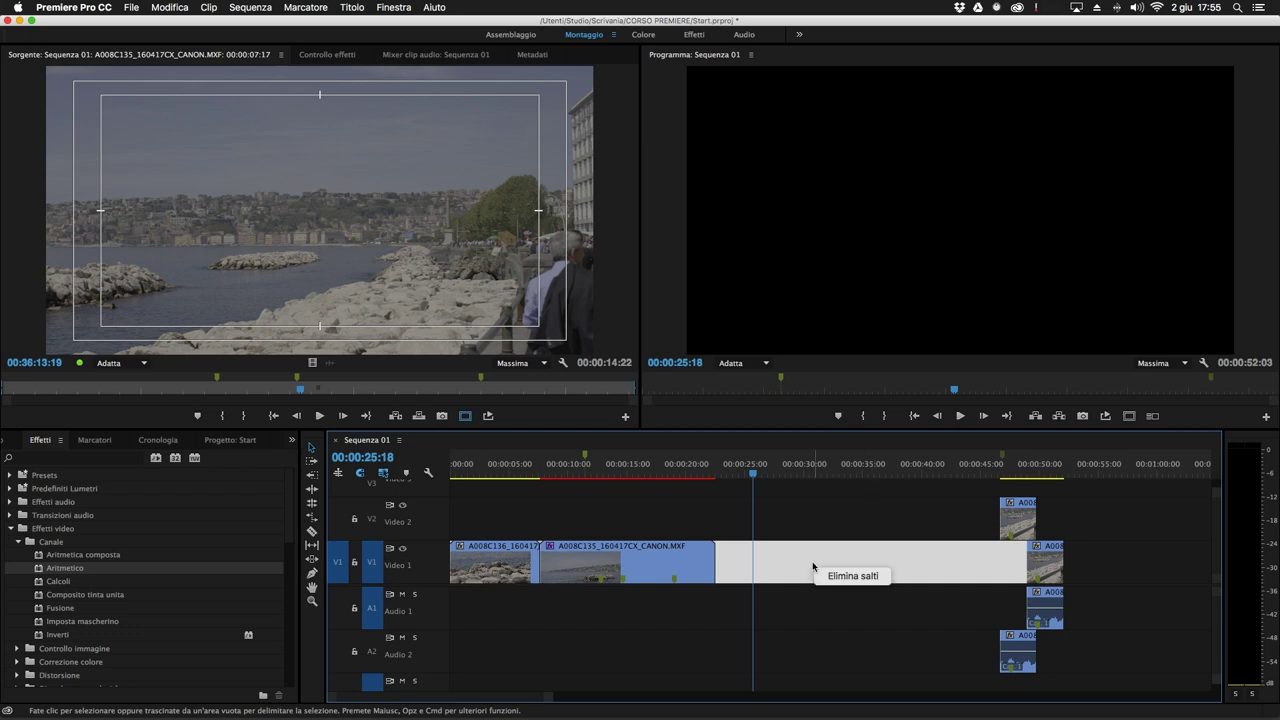
key("Return")
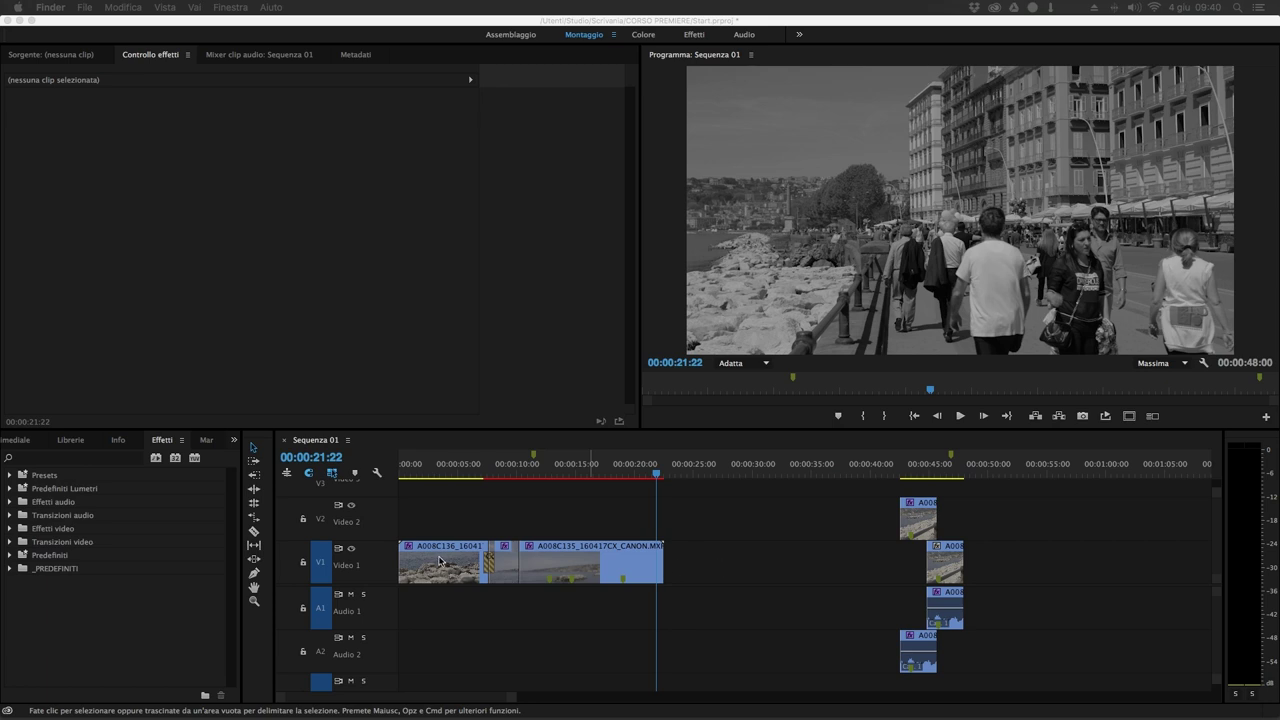
Select the A008C137 clip and nudge it slightly later in the sequence.
left_click(948, 570)
left_click(948, 570)
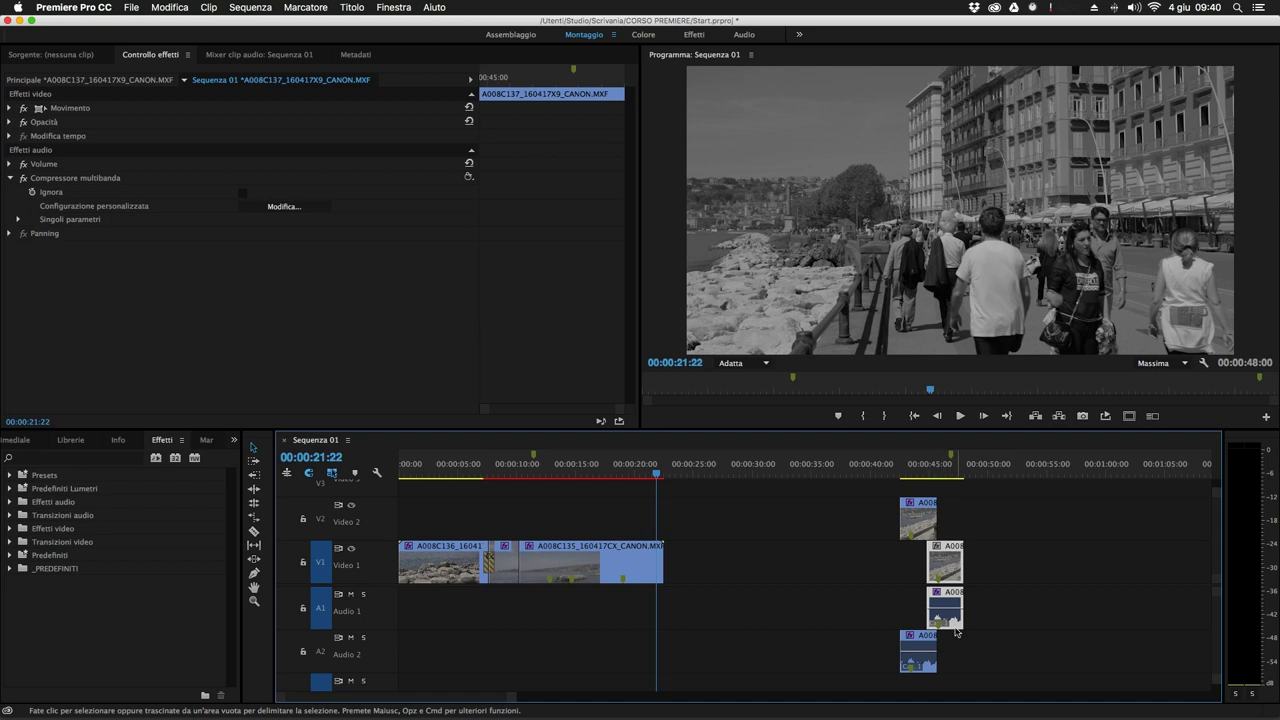
left_click_drag(952, 572, 962, 572)
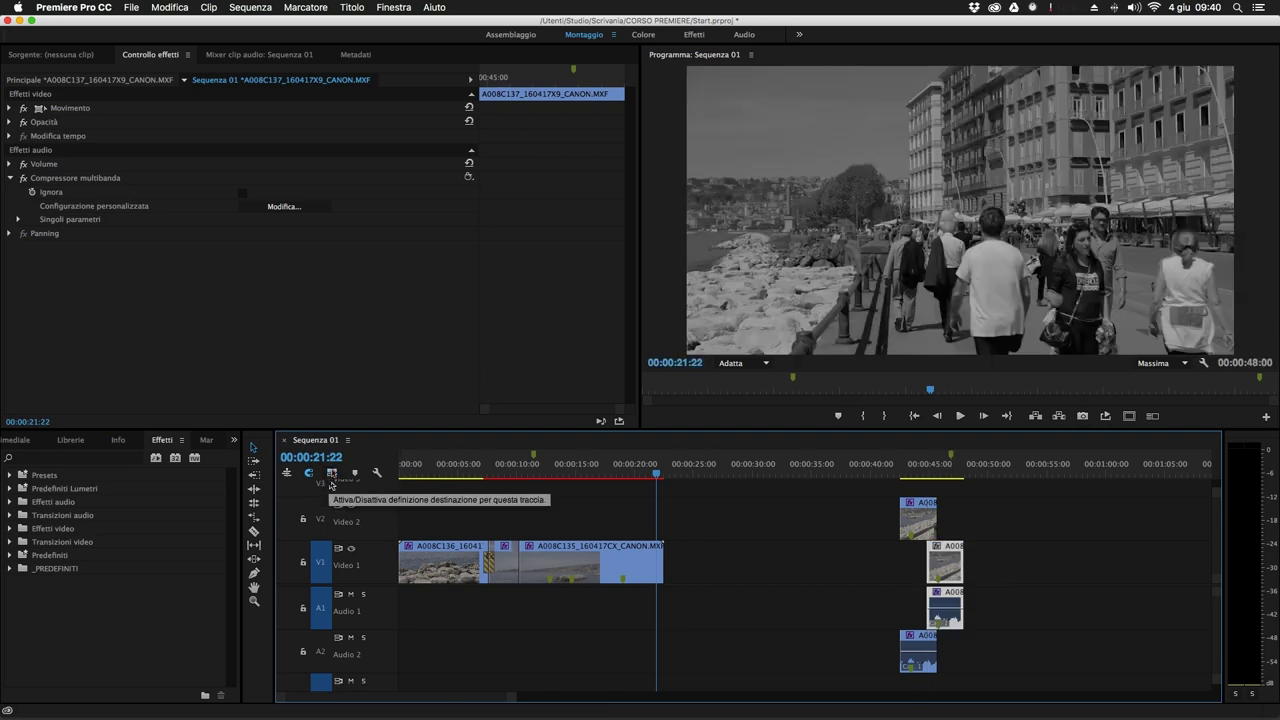
left_click(1017, 603)
Slide A008C137's audio out of sync and undo it, then turn off Audio 1 sync lock.
left_click(957, 604)
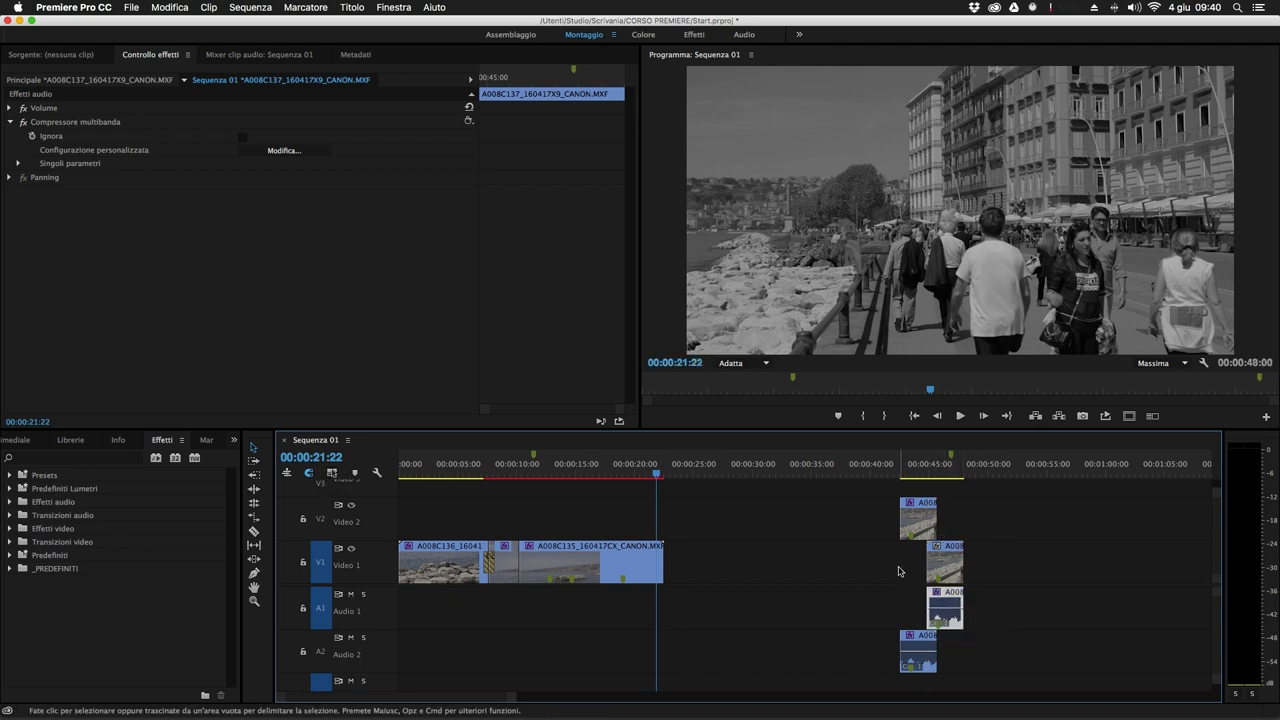
left_click_drag(957, 605, 1012, 604)
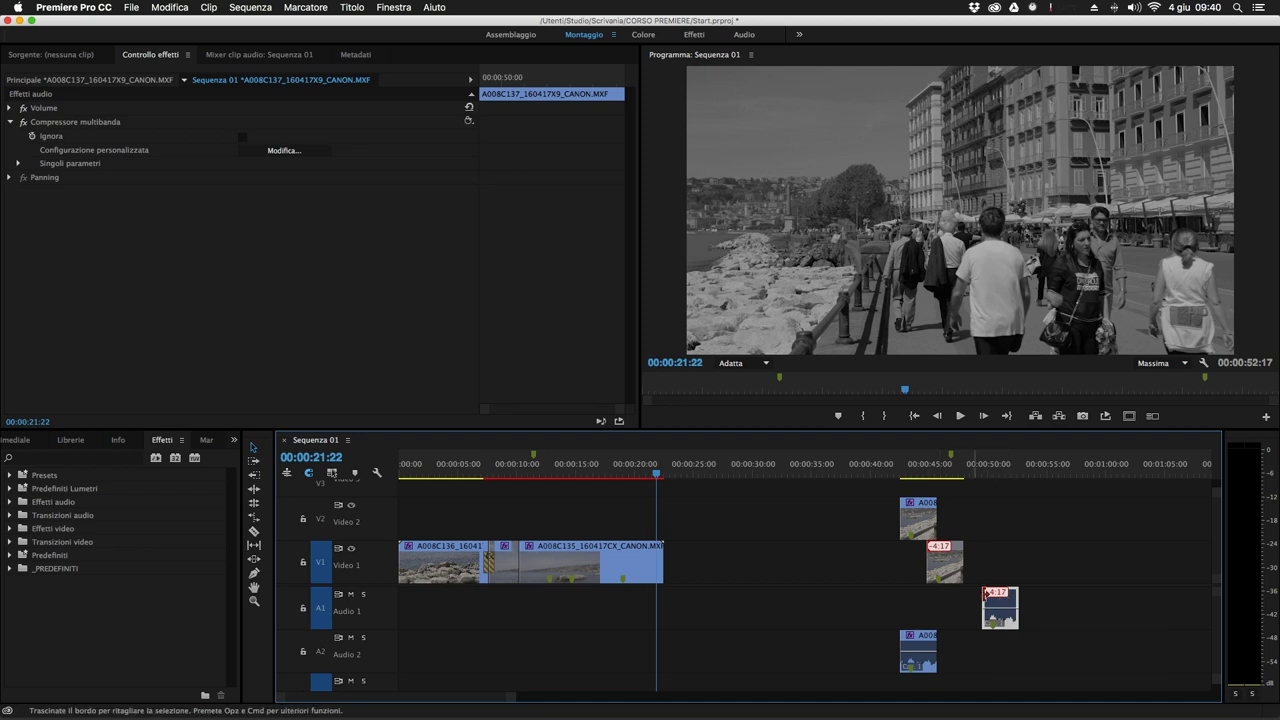
key("super+z")
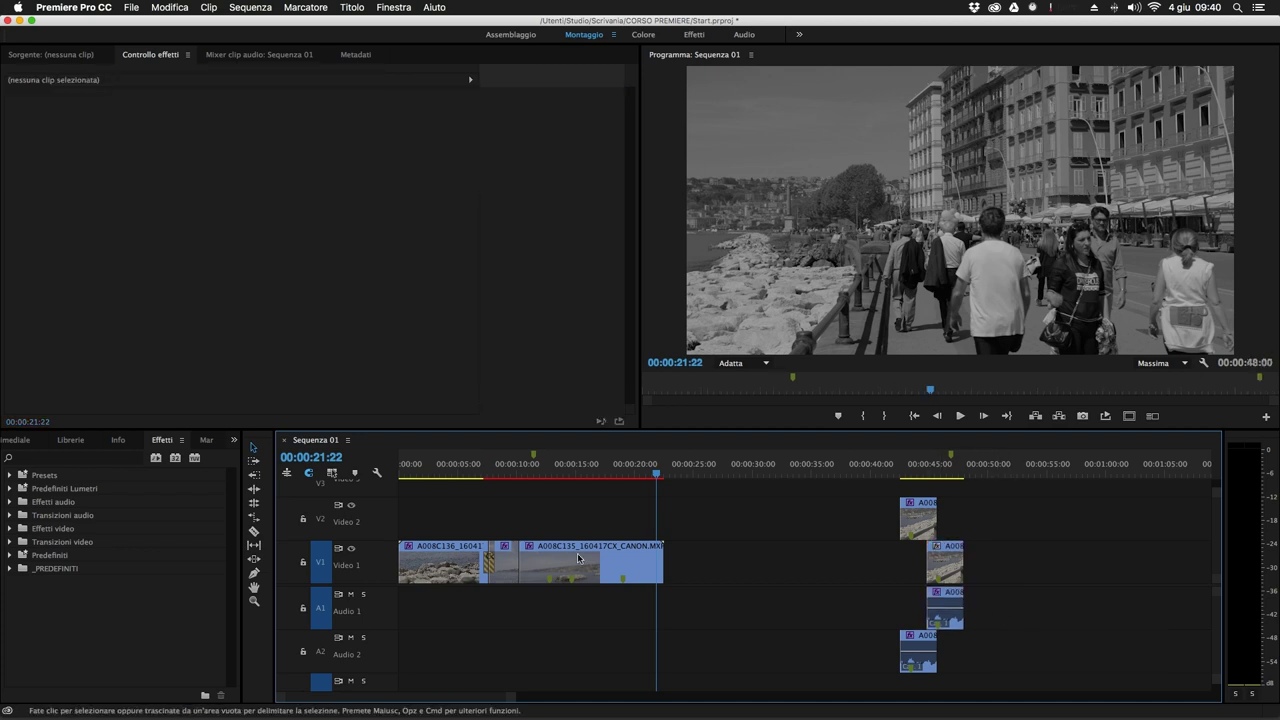
left_click(339, 595)
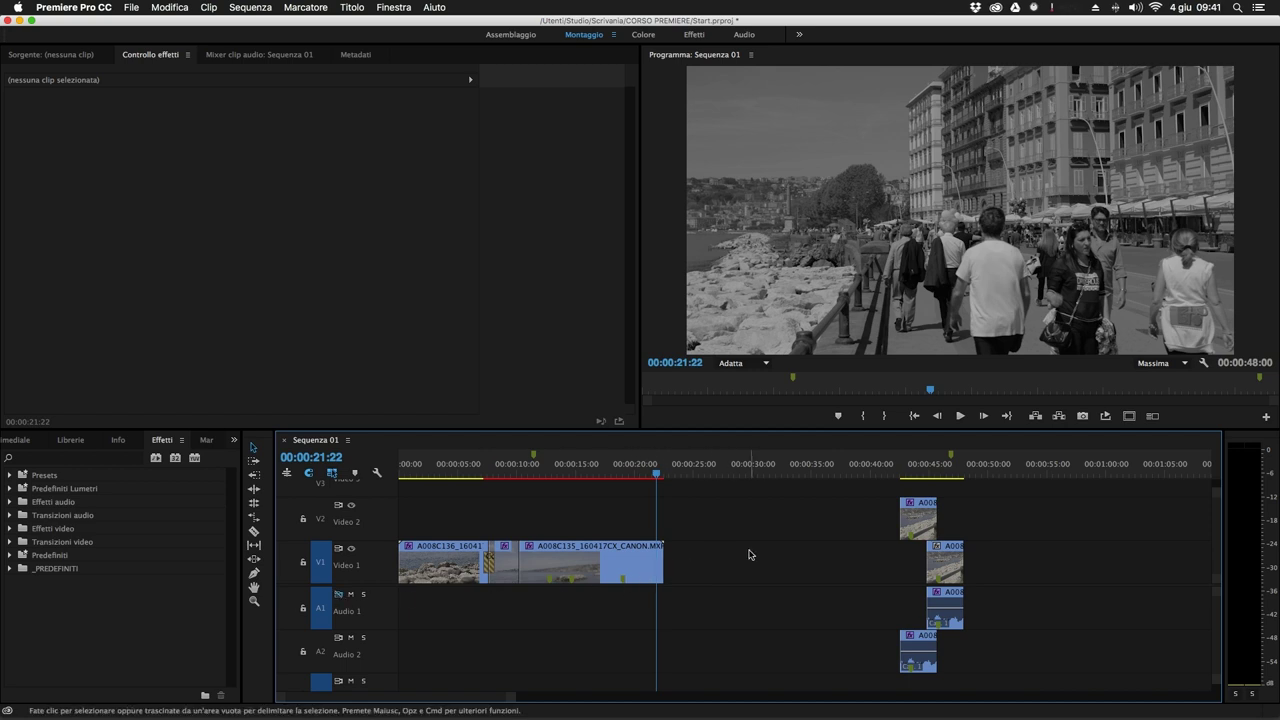
left_click(338, 596)
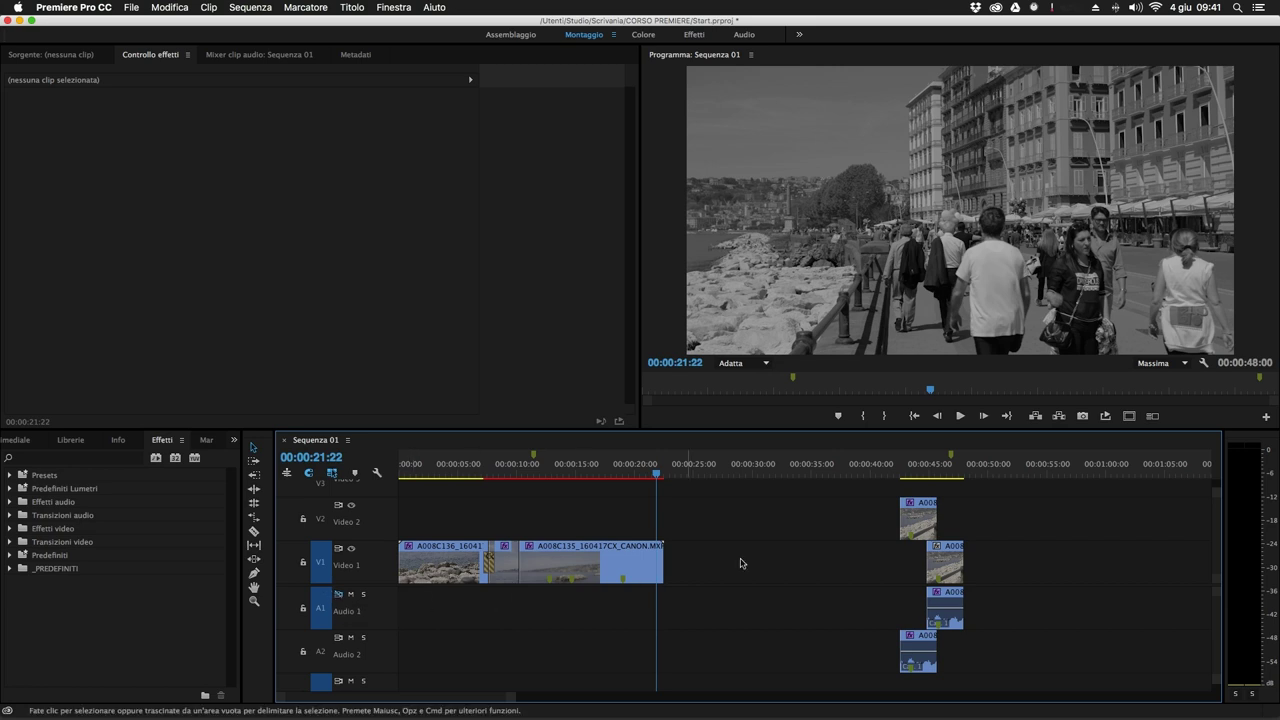
left_click(788, 576)
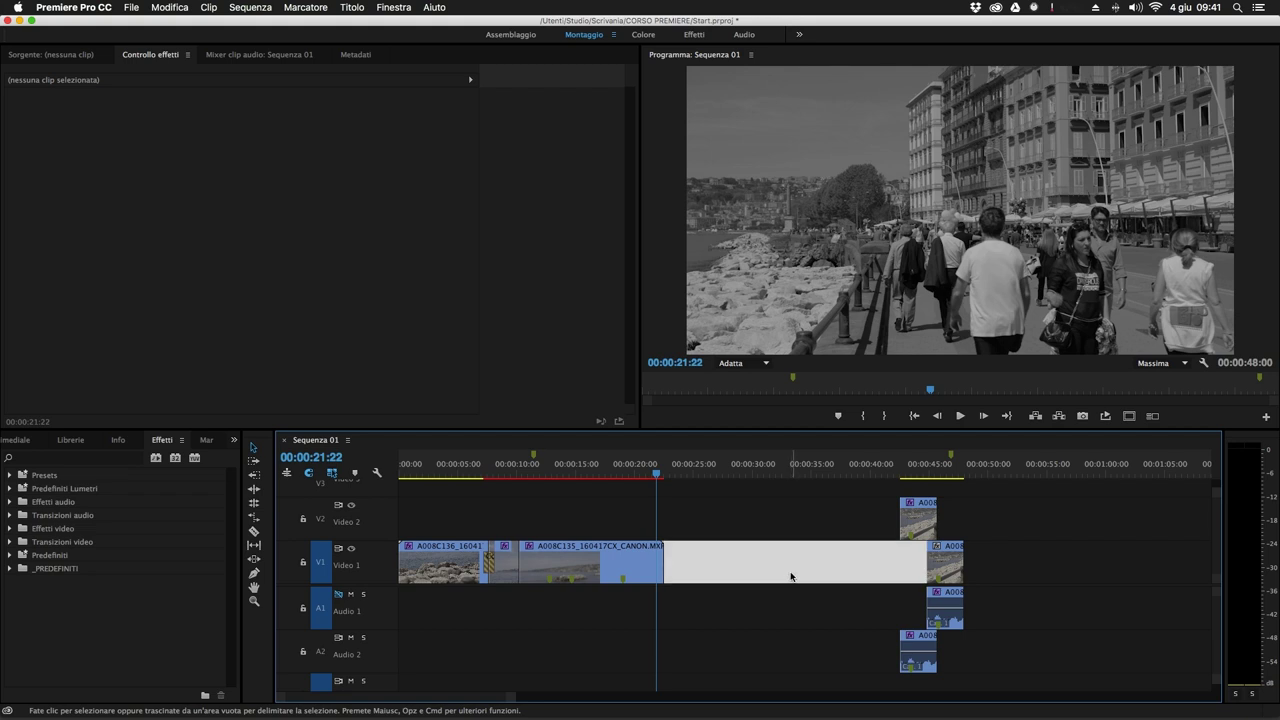
Delete the Video 1 gap, leaving the Audio 1 clip where it was.
key("Delete")
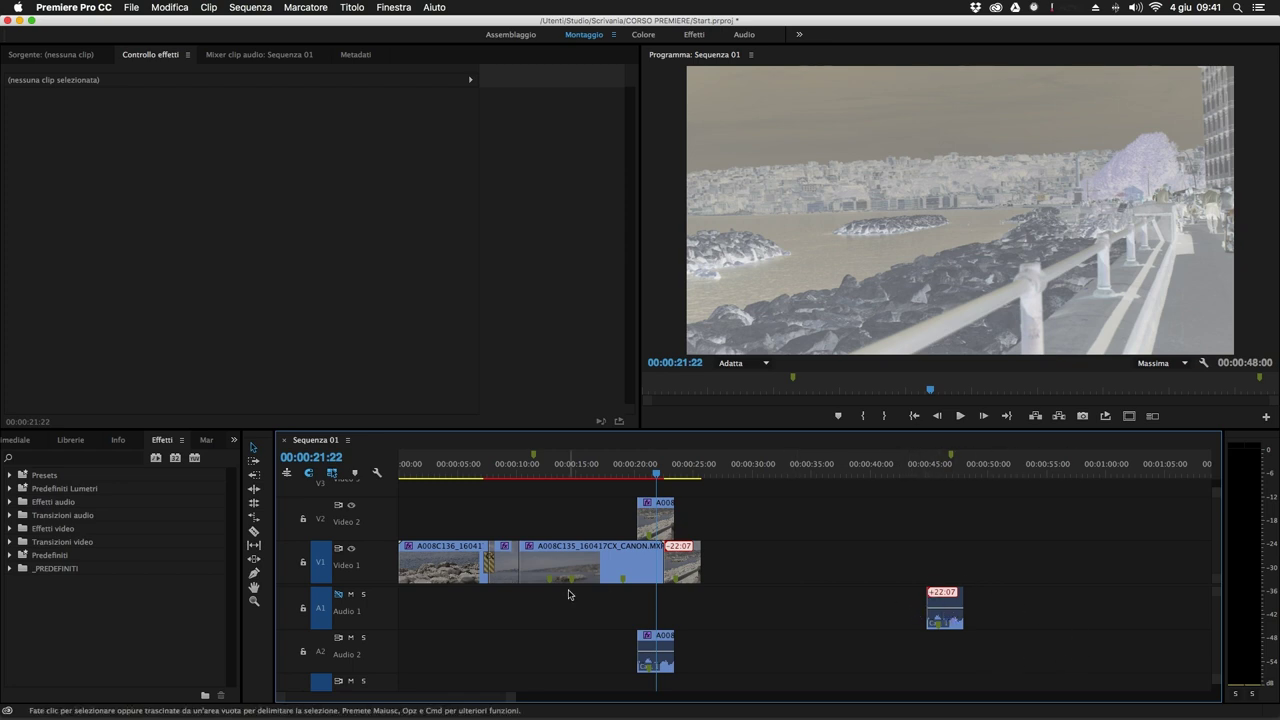
left_click(927, 590)
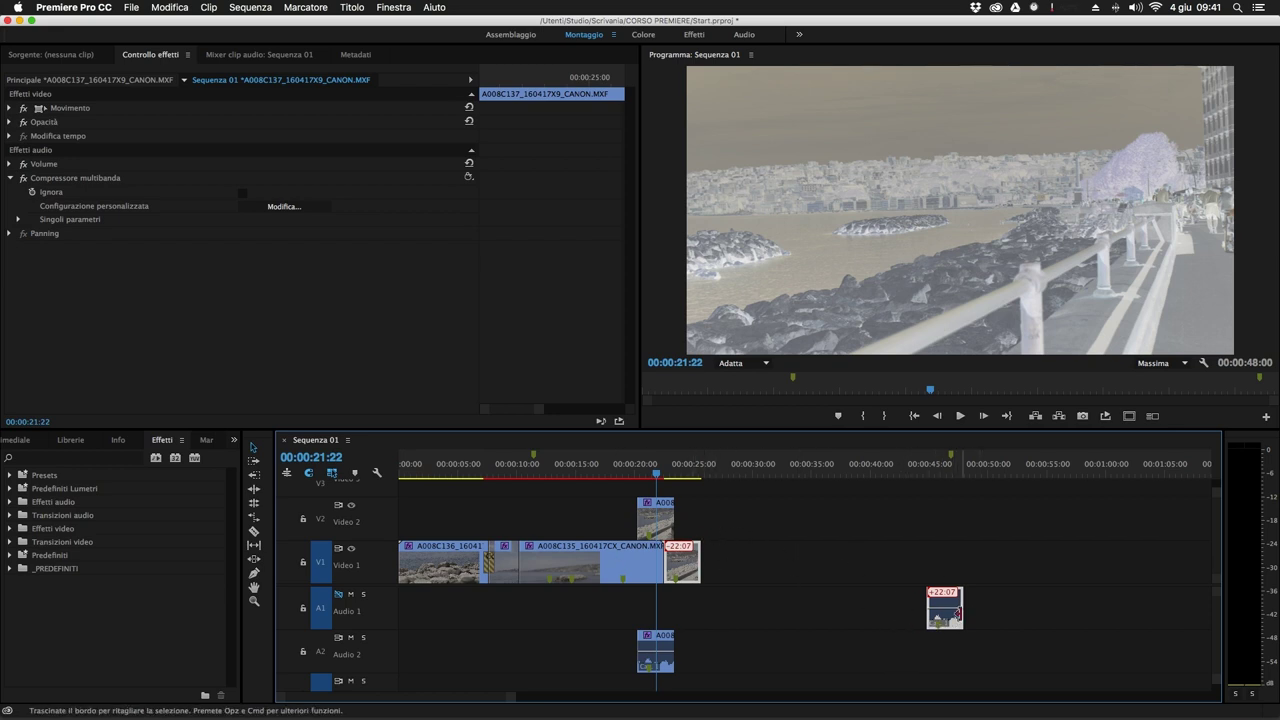
left_click(706, 569)
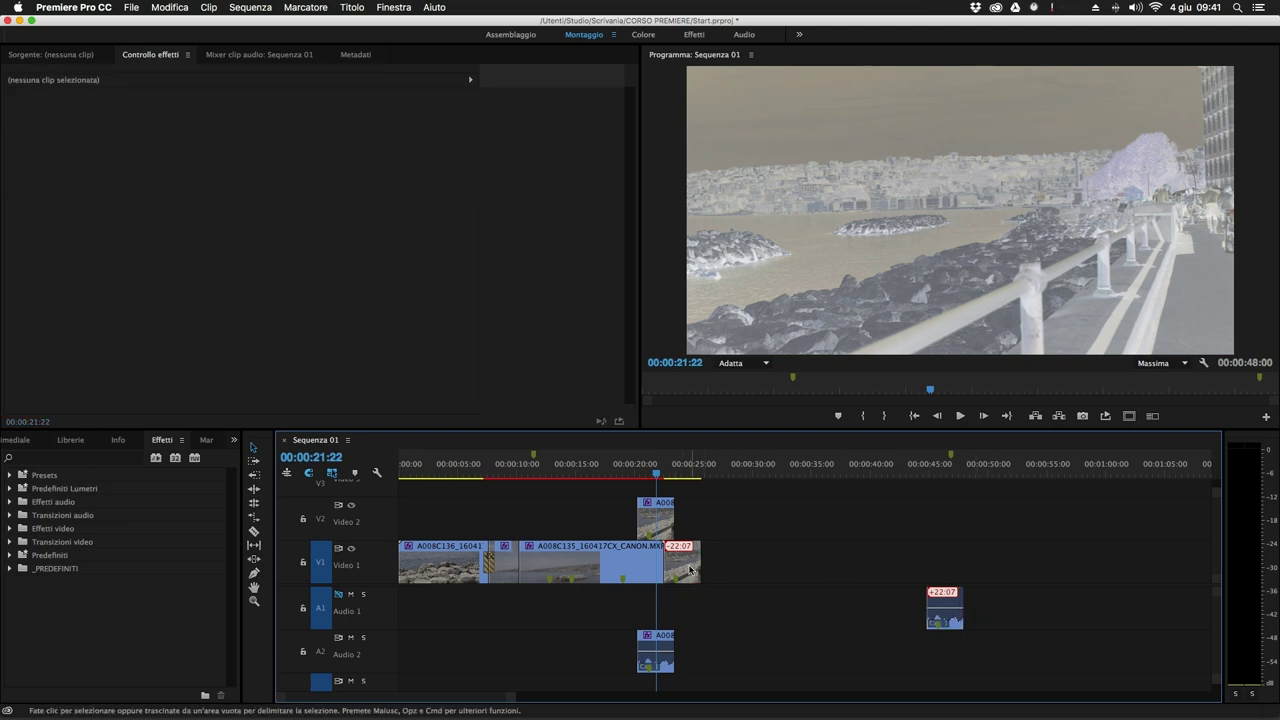
Reposition the A008C137 video clip on Video 1, then delete the remaining gap.
left_click(685, 566)
left_click_drag(685, 566, 800, 572)
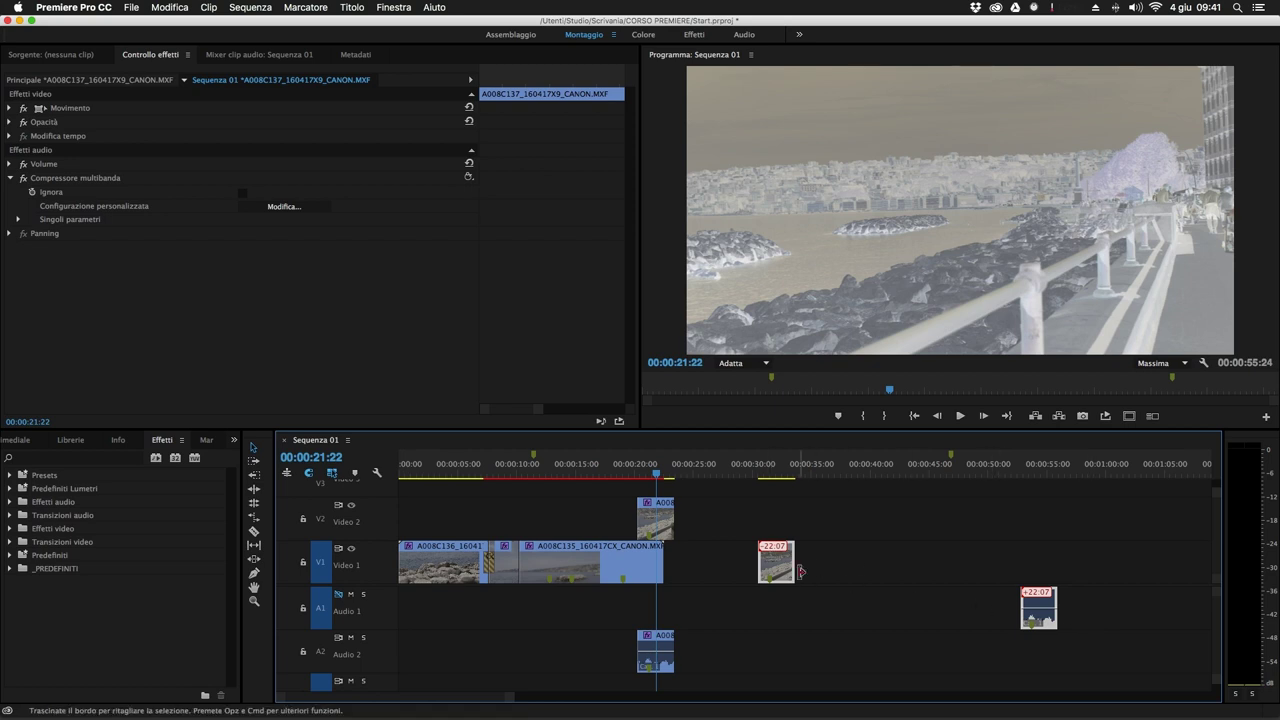
mouse_move(776, 559)
left_mouse_down()
mouse_move(945, 562)
mouse_move(1115, 608)
mouse_move(776, 560)
left_mouse_up()
left_click(723, 571)
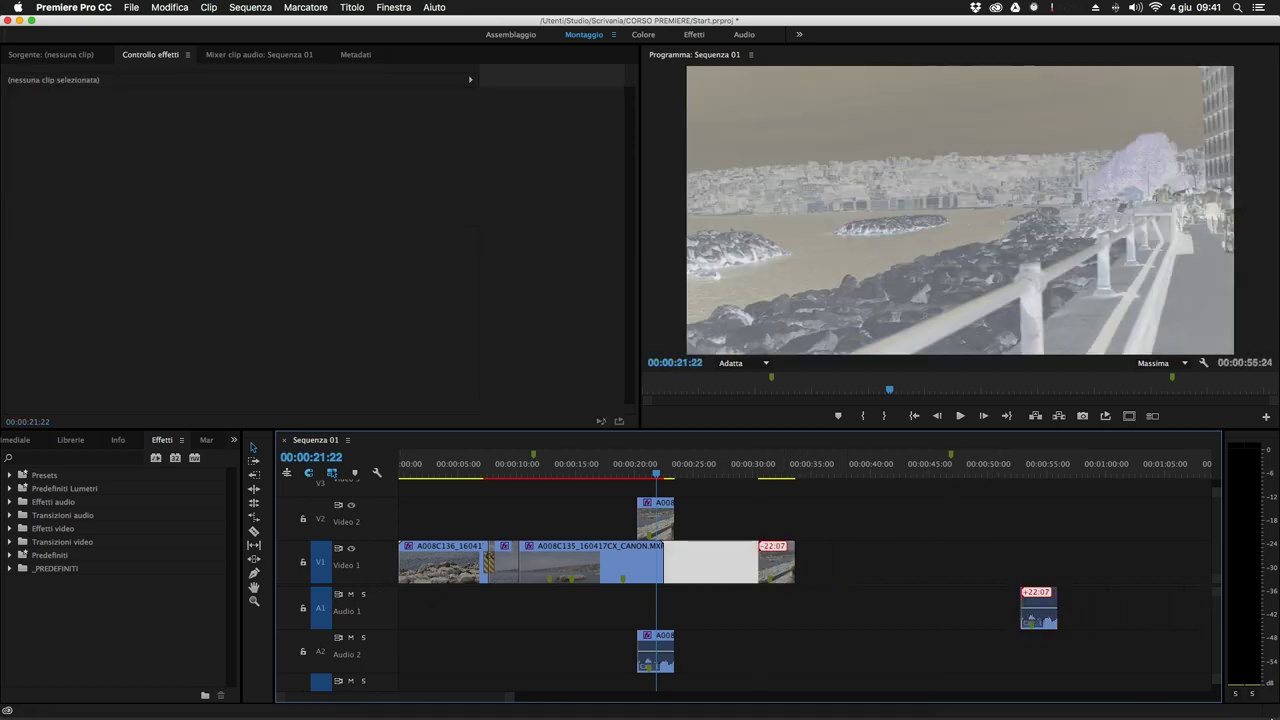
mouse_move(720, 712)
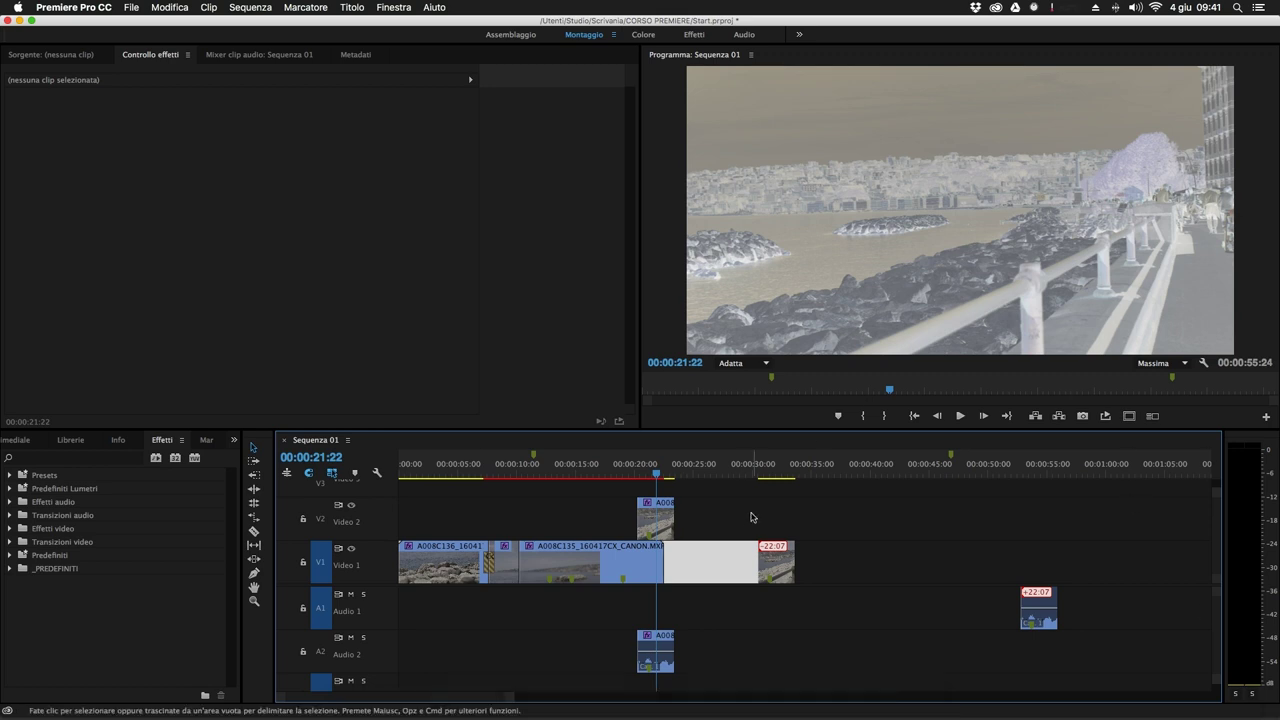
key("Delete")
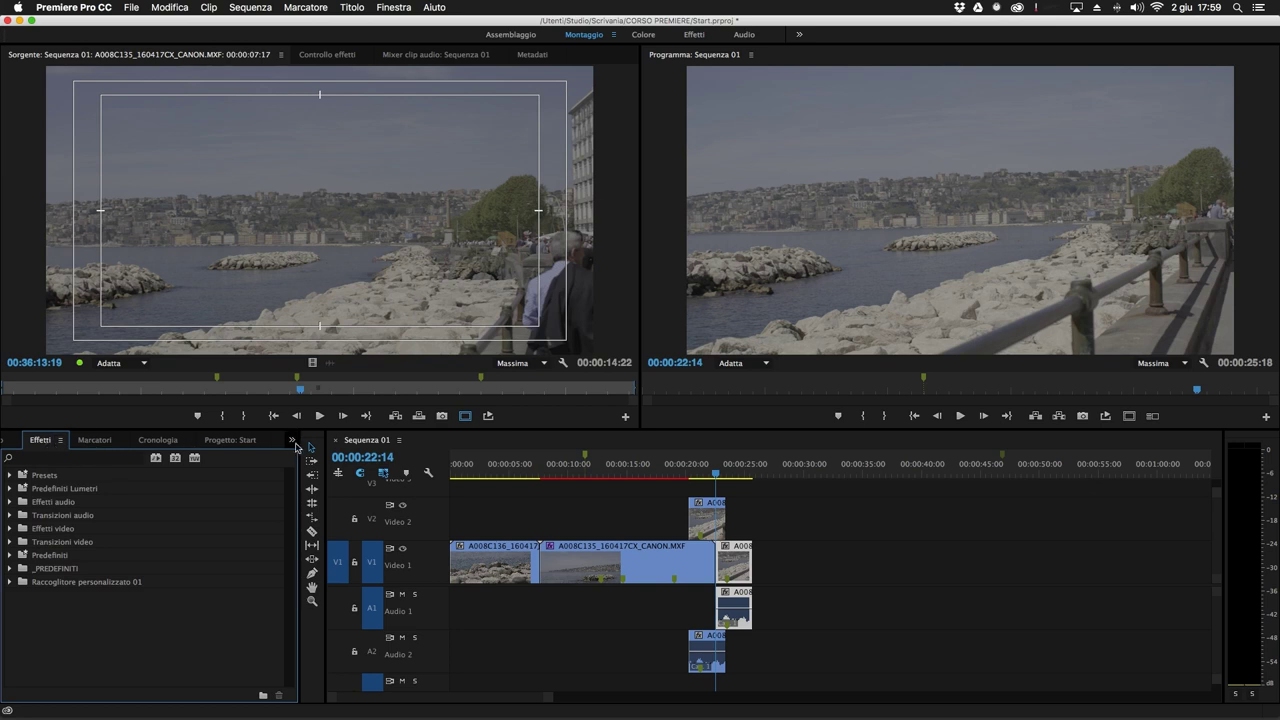
Apply the AUNetSend effect from Effetti audio to the short clip on Audio 2.
left_click(5, 444)
left_click(82, 440)
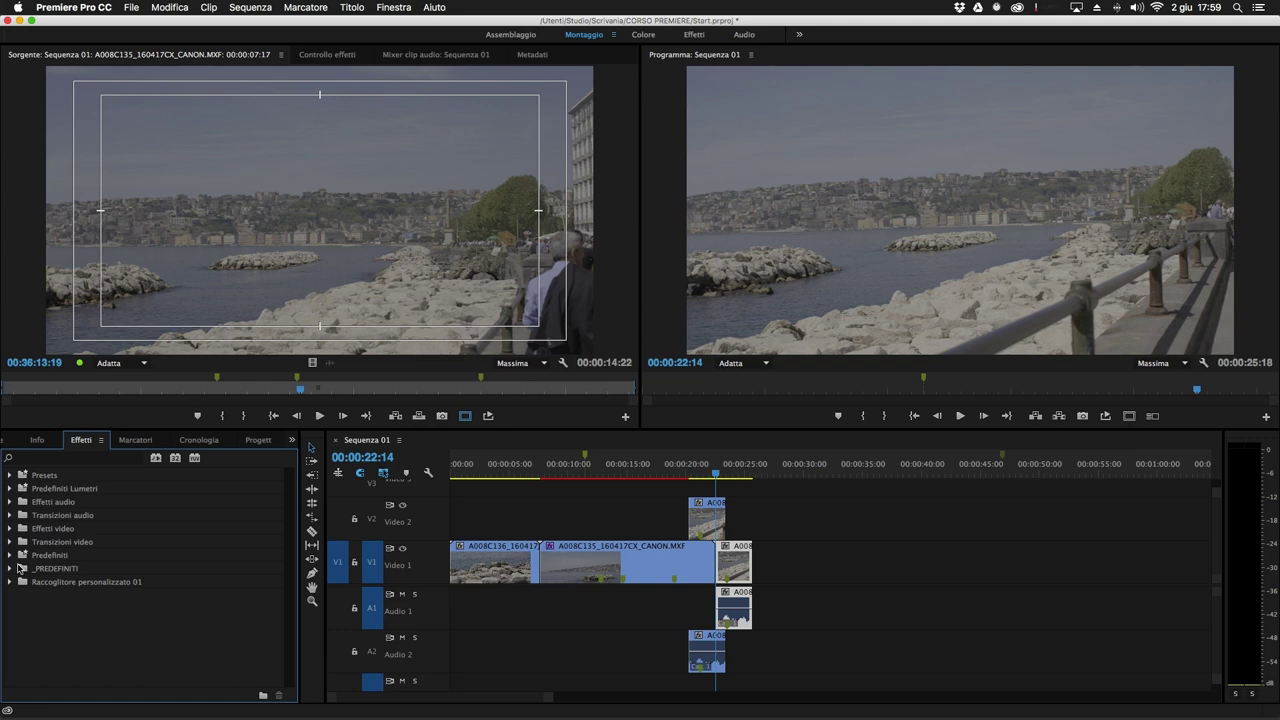
left_click(9, 502)
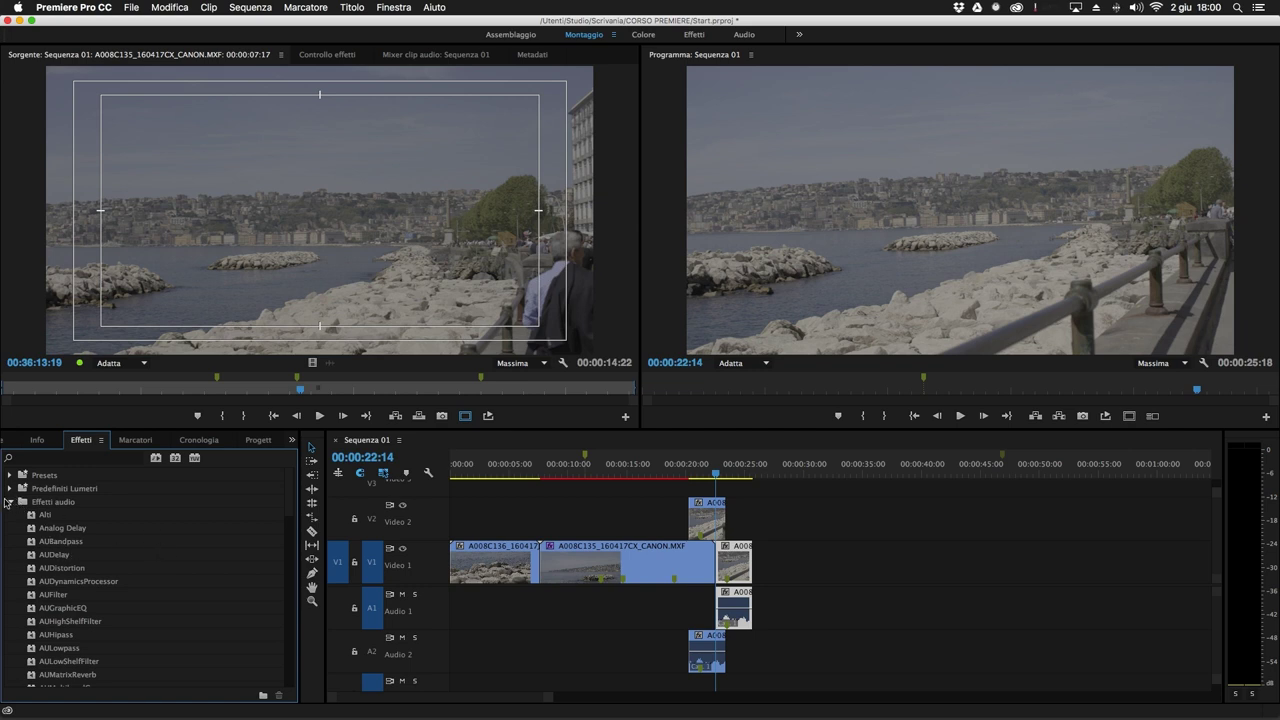
scroll(80, 530, "down", 2)
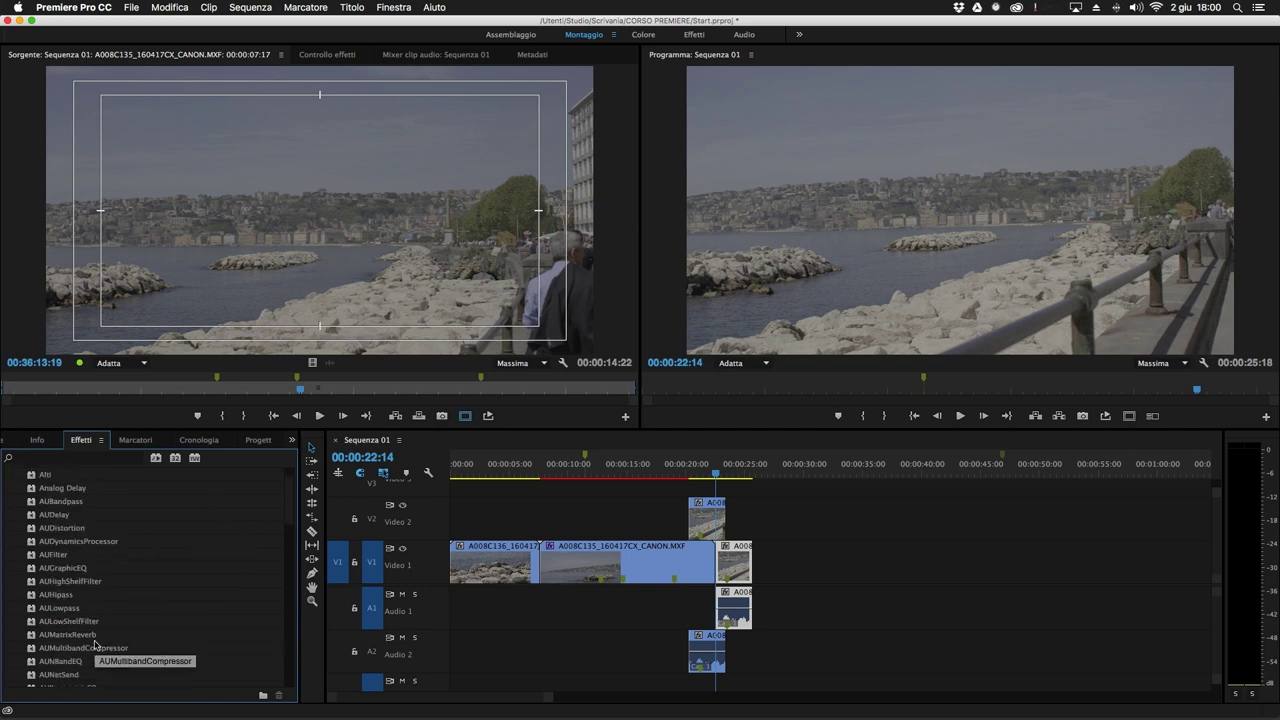
scroll(76, 541, "down", 4)
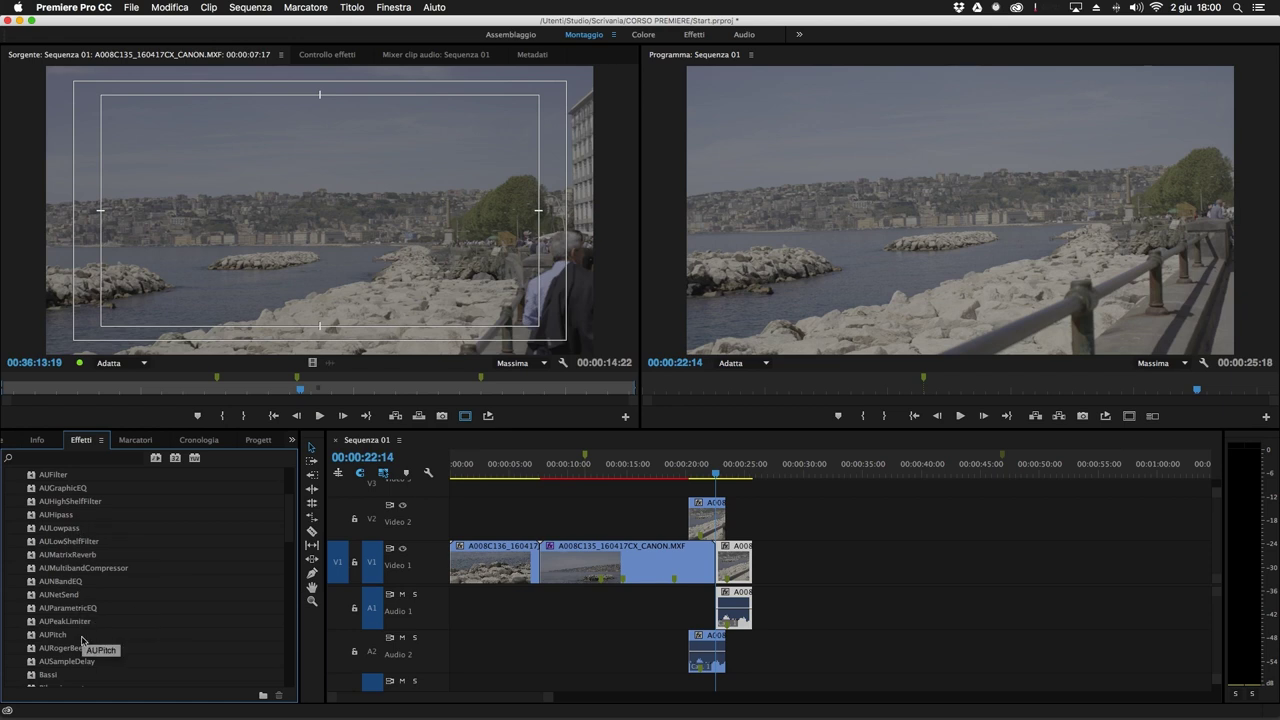
left_click_drag(57, 600, 704, 642)
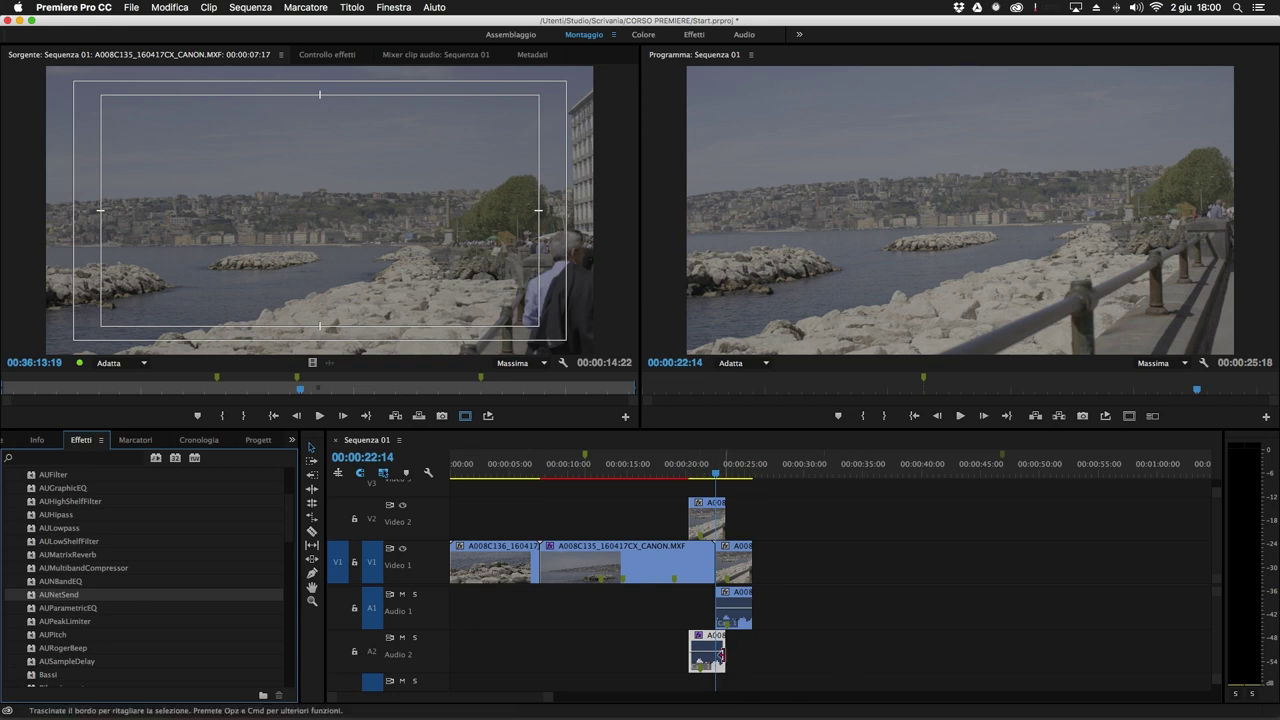
Apply the Inverti channel effect to the A008C137 clip on V2, turning its preview negative.
left_click(305, 56)
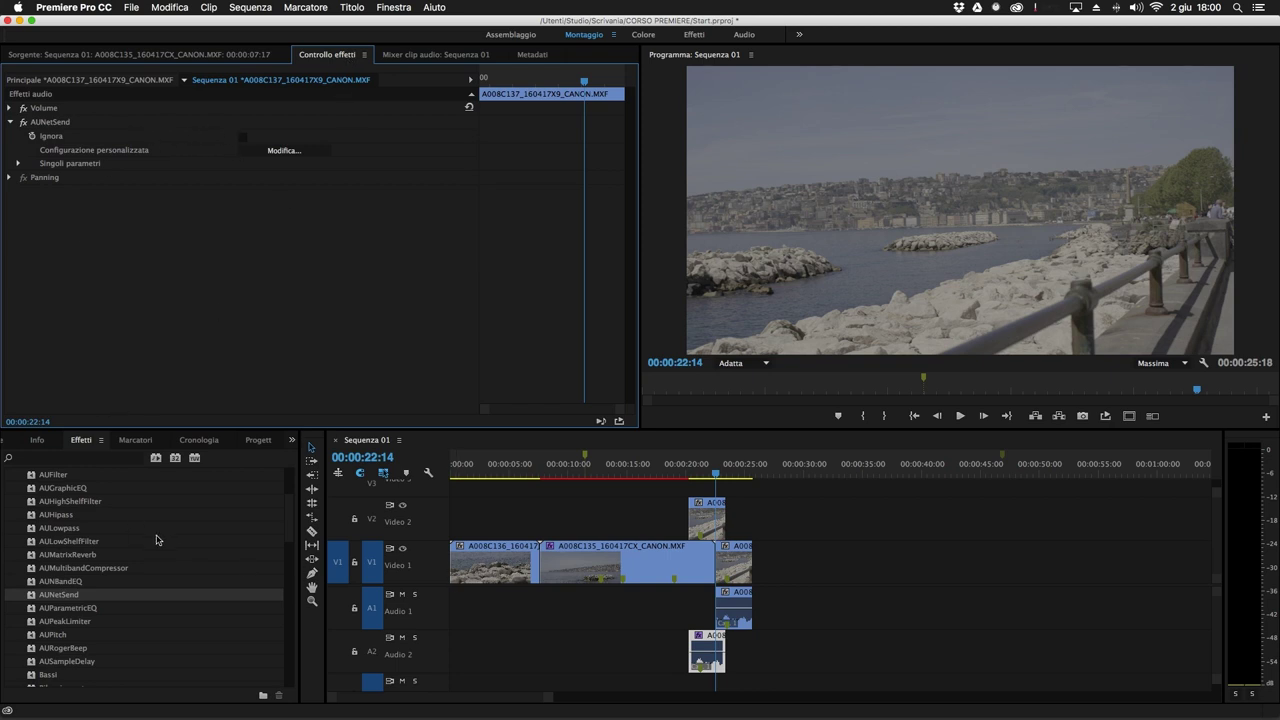
scroll(172, 563, "up", 5)
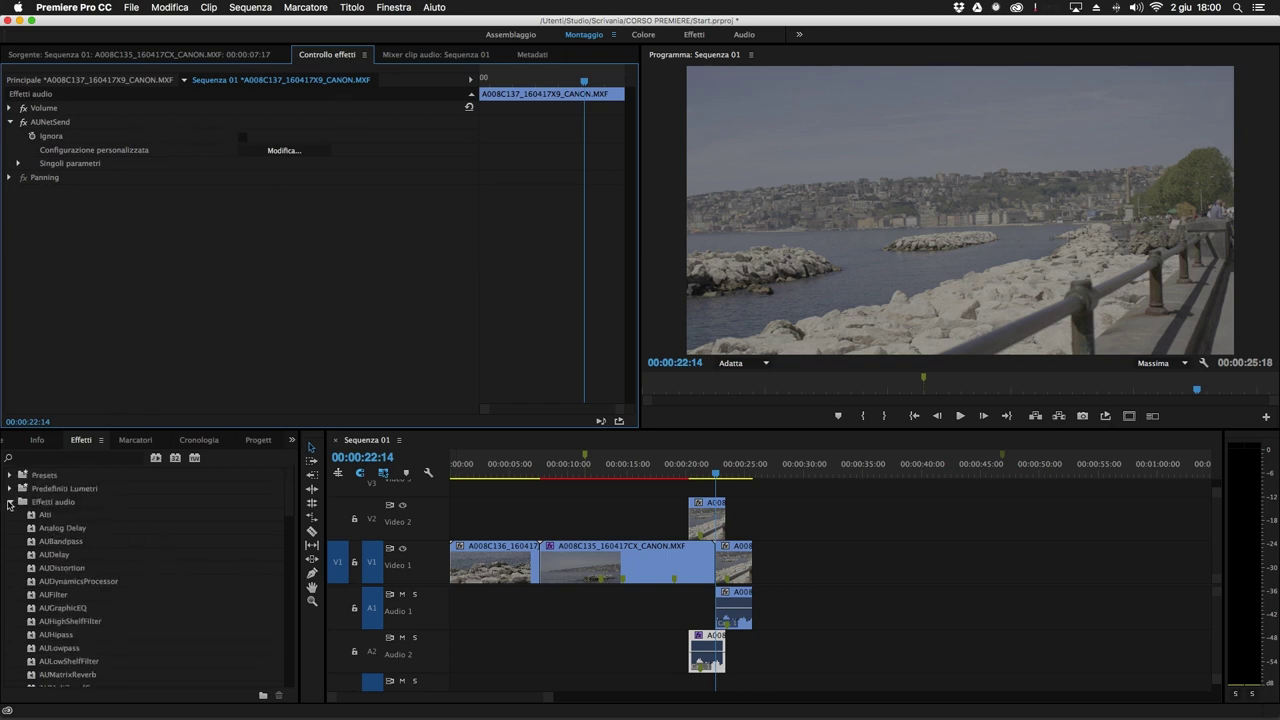
left_click(9, 502)
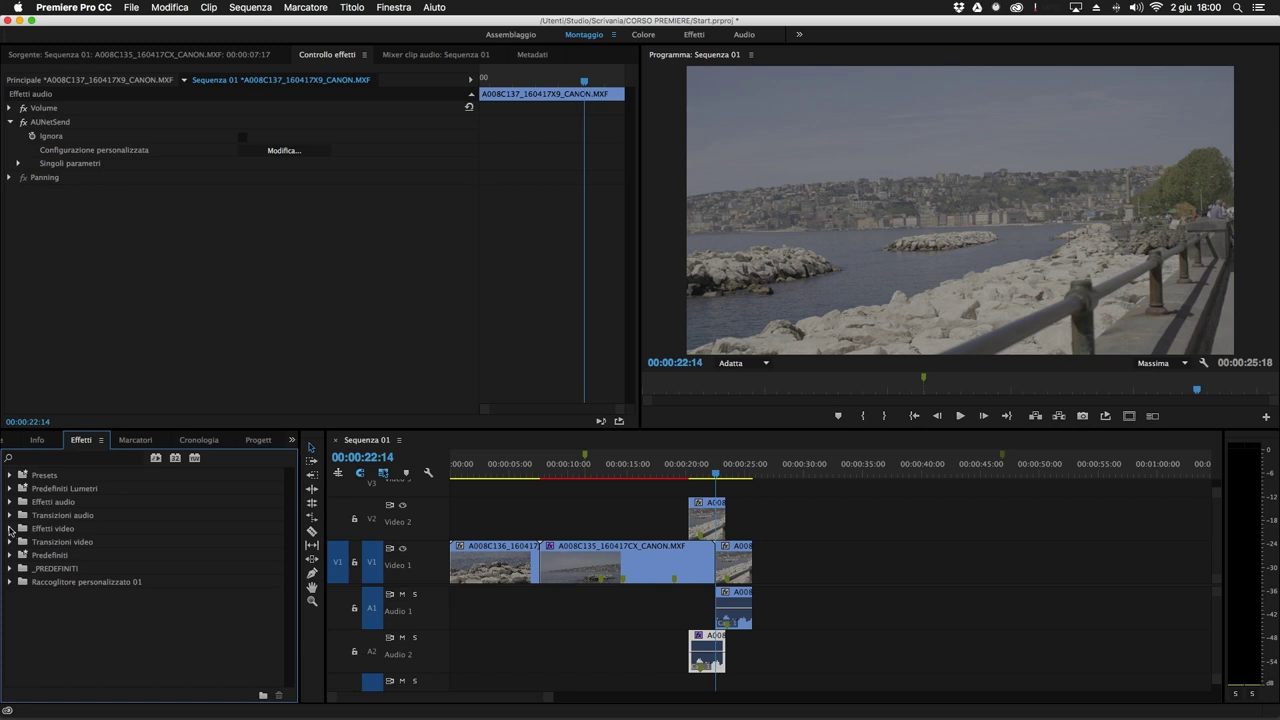
left_click(9, 529)
left_click(60, 636)
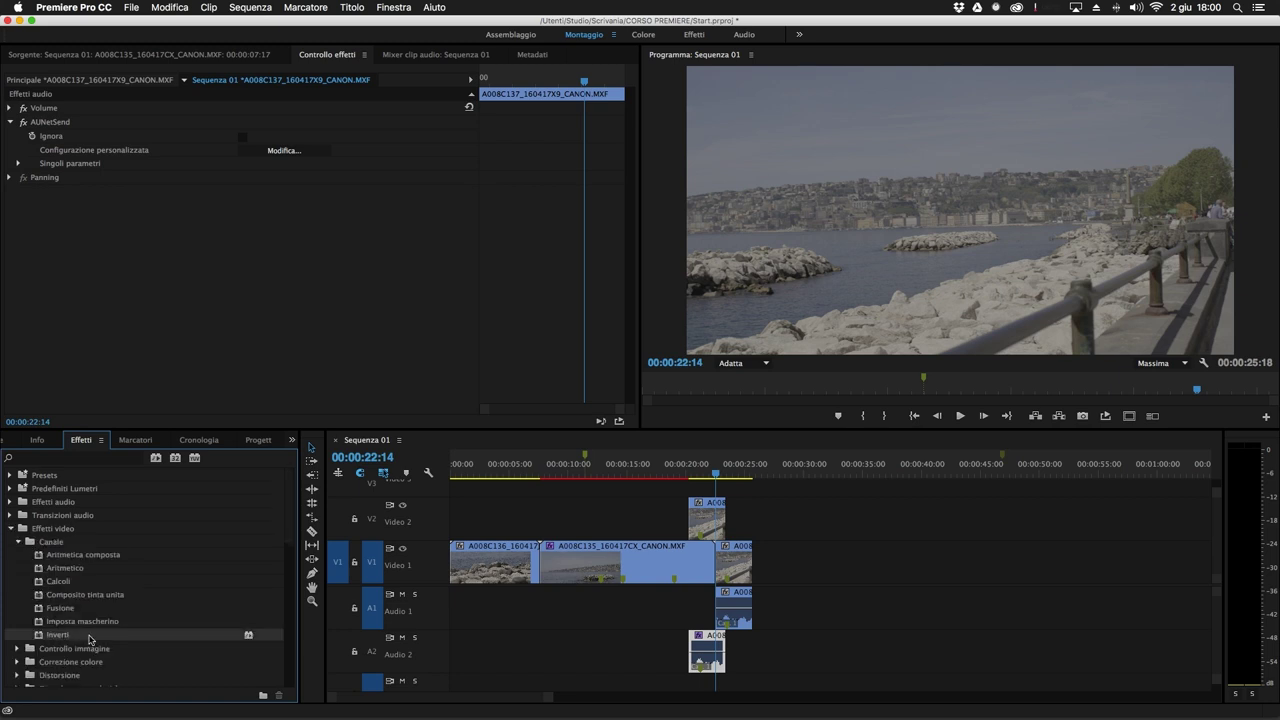
left_click(698, 487)
left_click(706, 520)
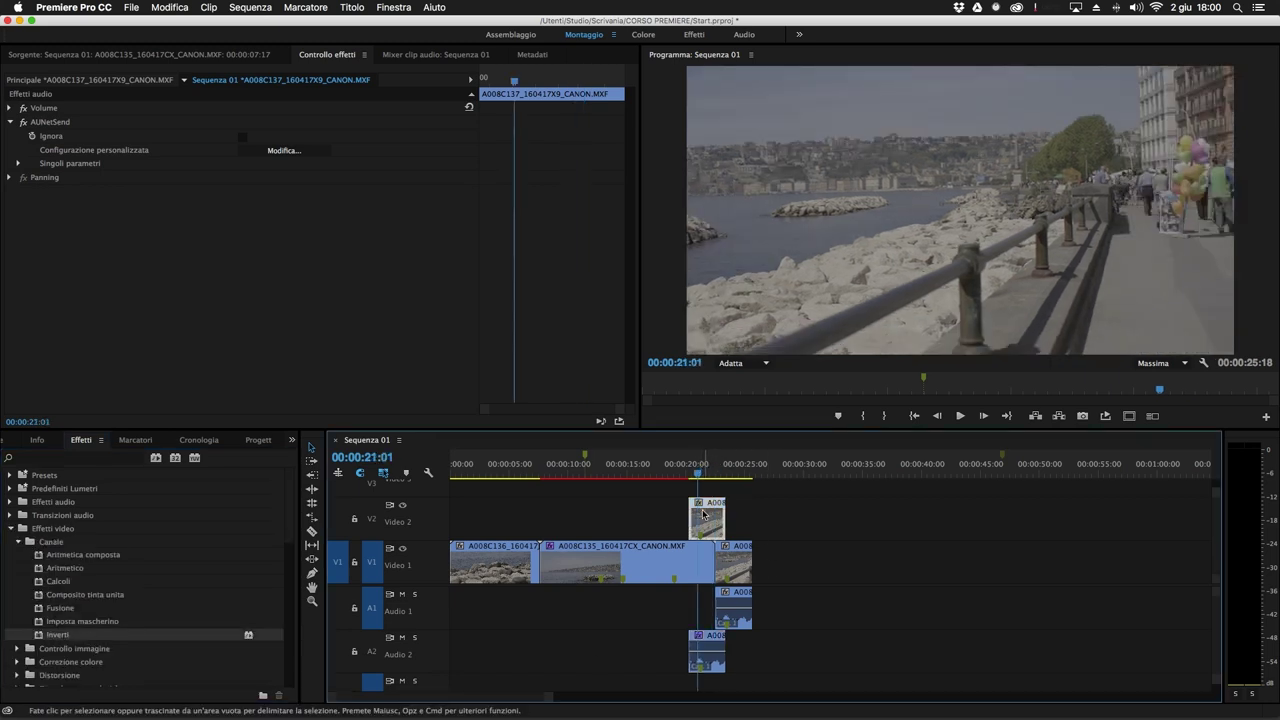
double_click(62, 636)
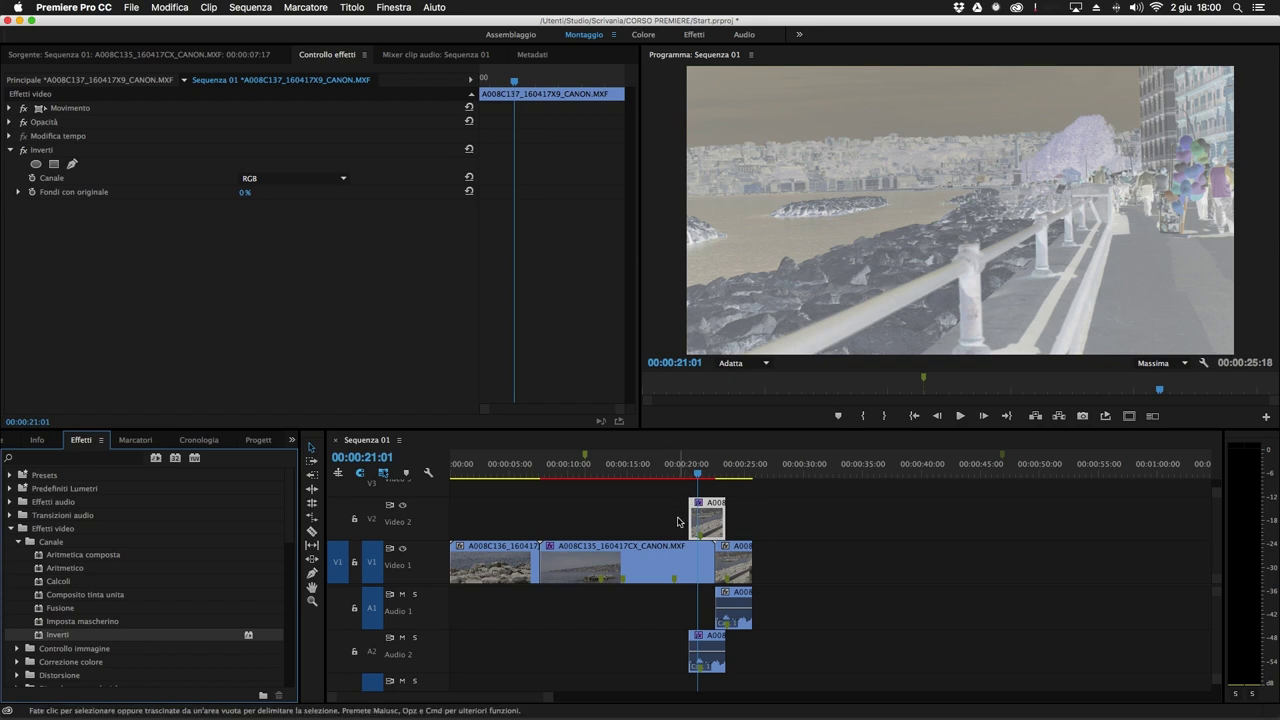
left_click(16, 541)
left_click(10, 529)
left_click(76, 458)
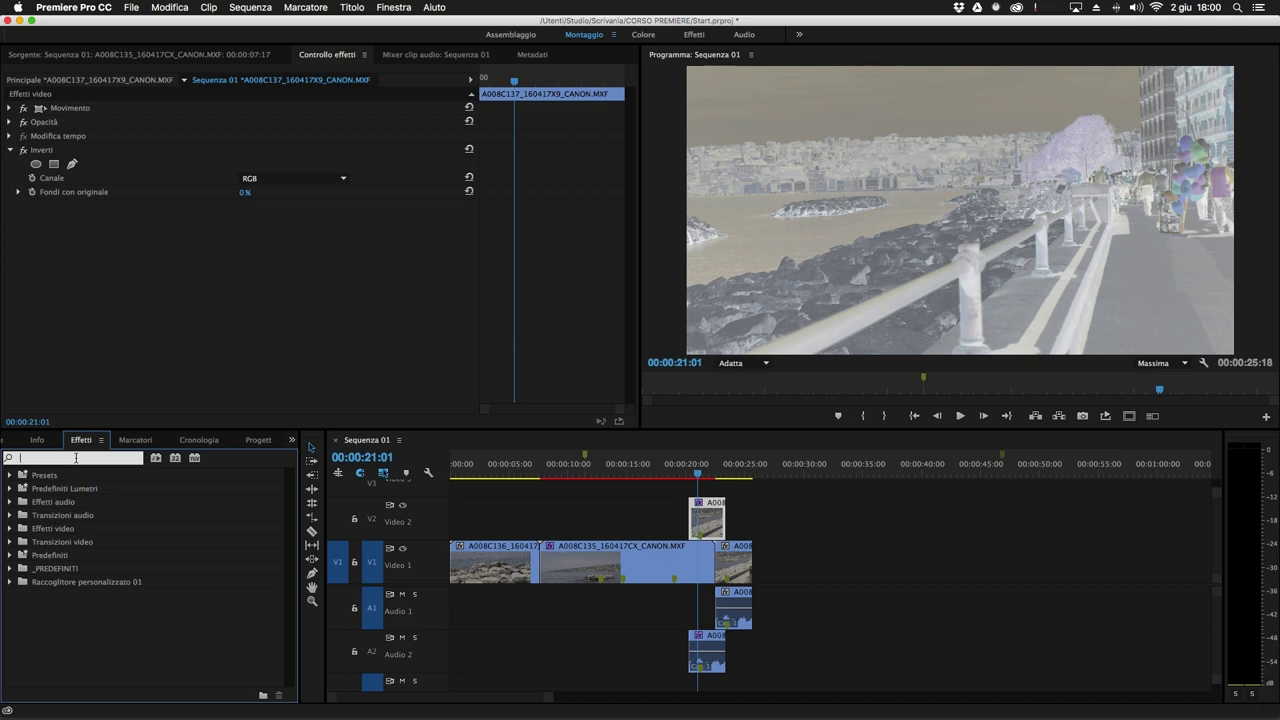
Search 'mul', drop Compressore multibanda onto the A1 audio clip, then clear the search.
type("mul")
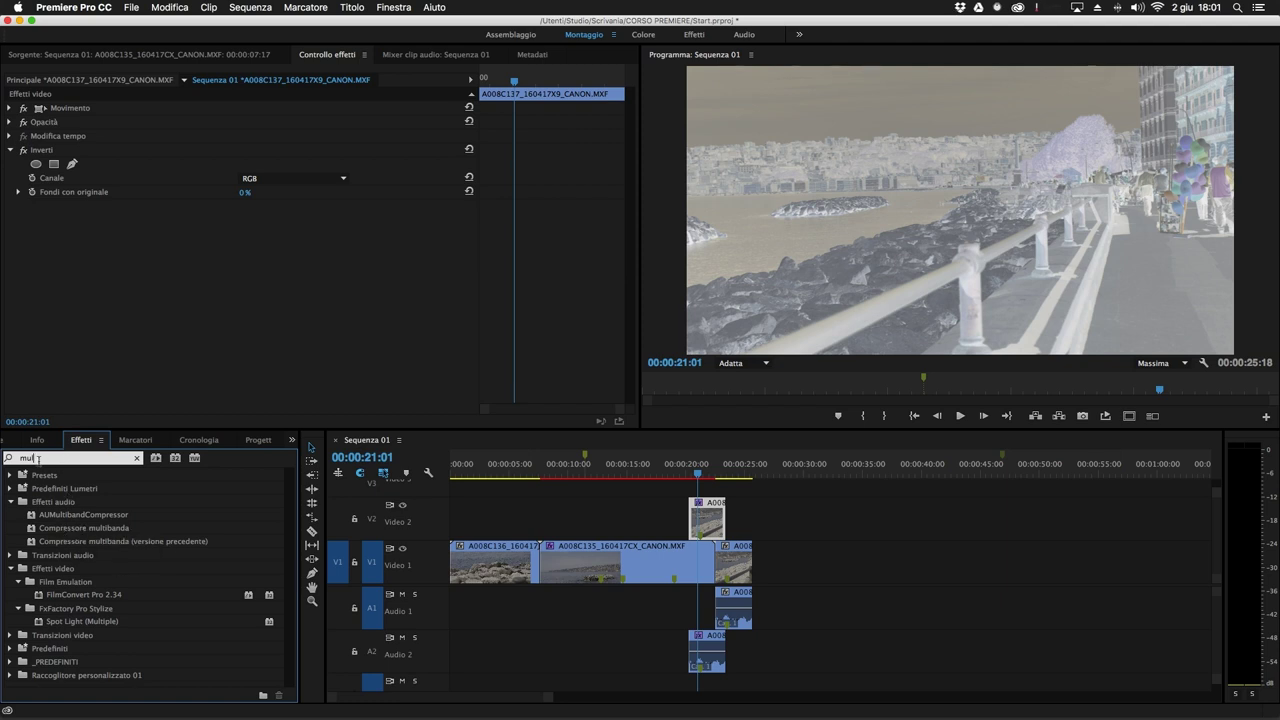
left_click_drag(66, 529, 740, 620)
left_click_drag(728, 476, 740, 476)
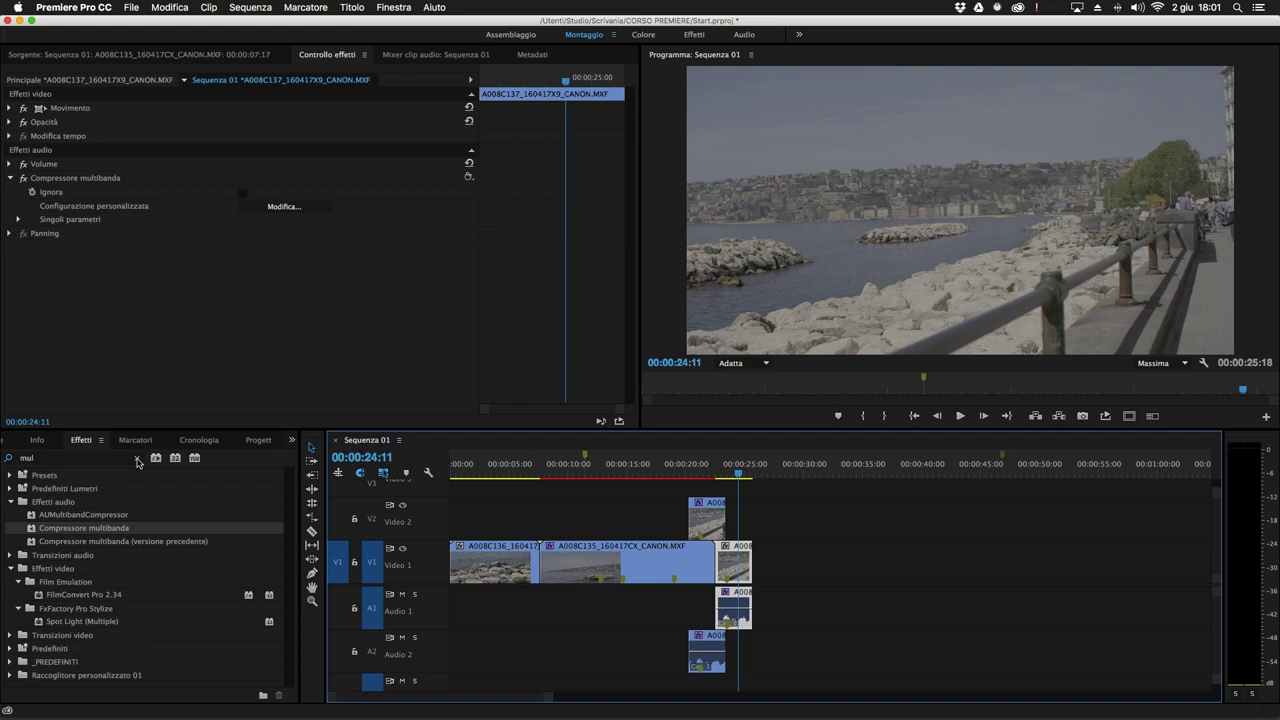
left_click(137, 460)
left_click(56, 569)
left_click(9, 569)
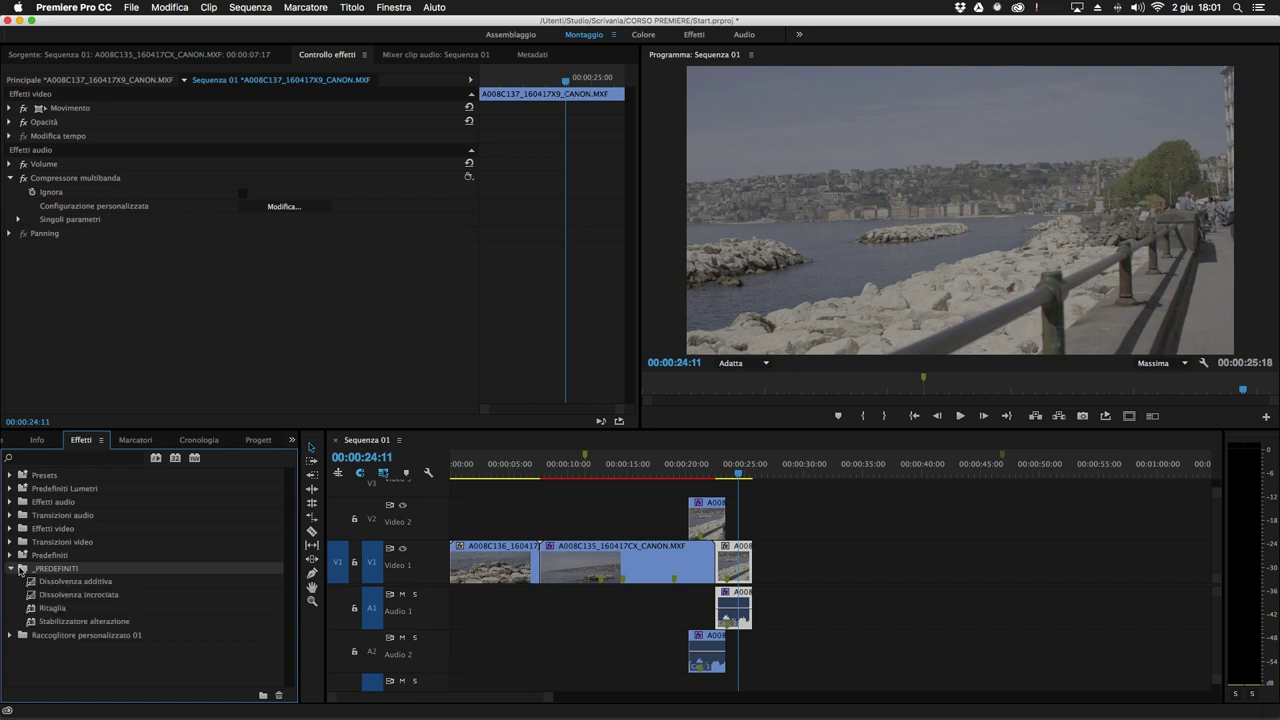
Step through the presets stored in the _PREDEFINITI folder.
left_click(88, 582)
left_click(89, 595)
left_click(89, 608)
left_click(88, 621)
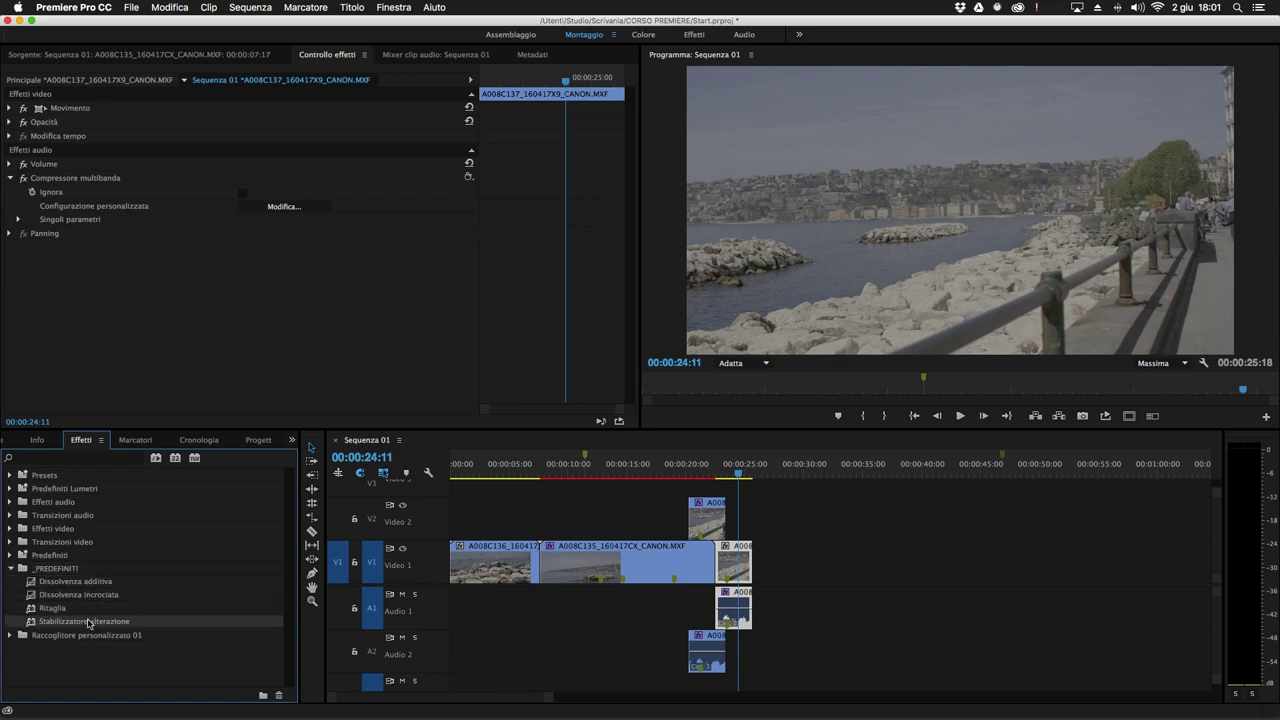
Save the Comparsa video transition into the _PREDEFINITI folder.
left_click(10, 542)
left_click(18, 555)
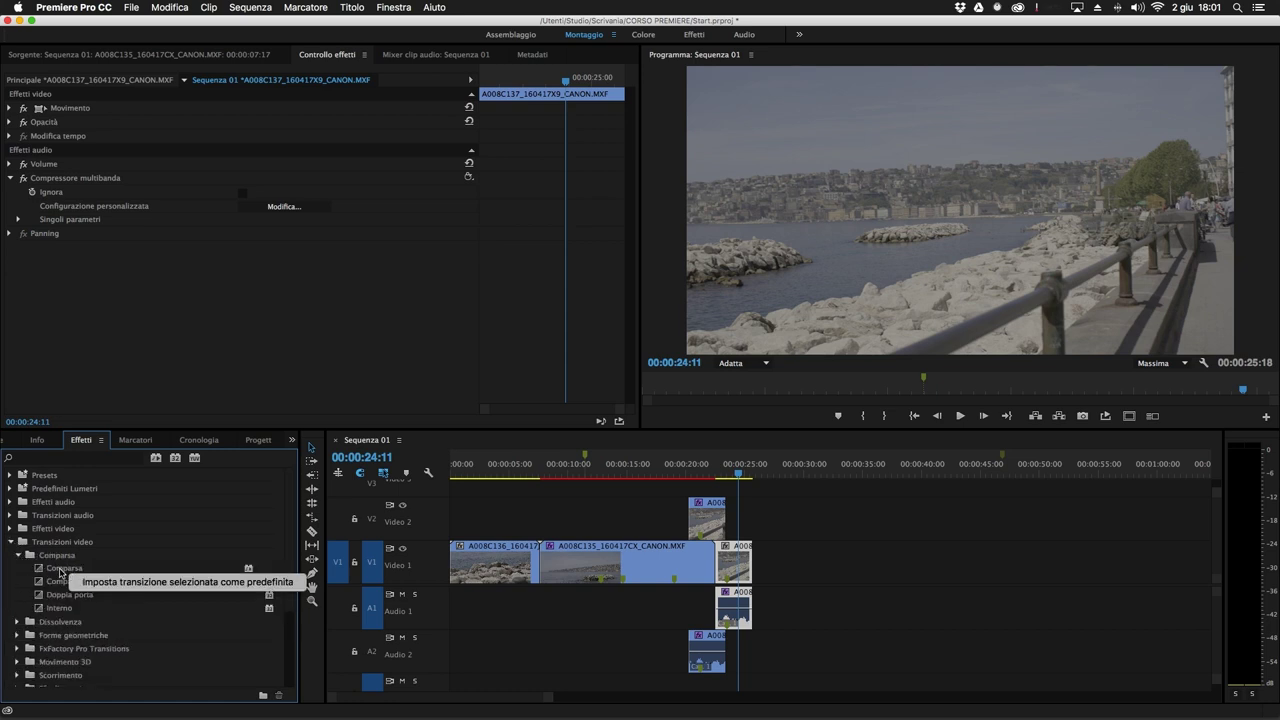
scroll(112, 645, "down", 3)
left_click_drag(104, 664, 51, 614)
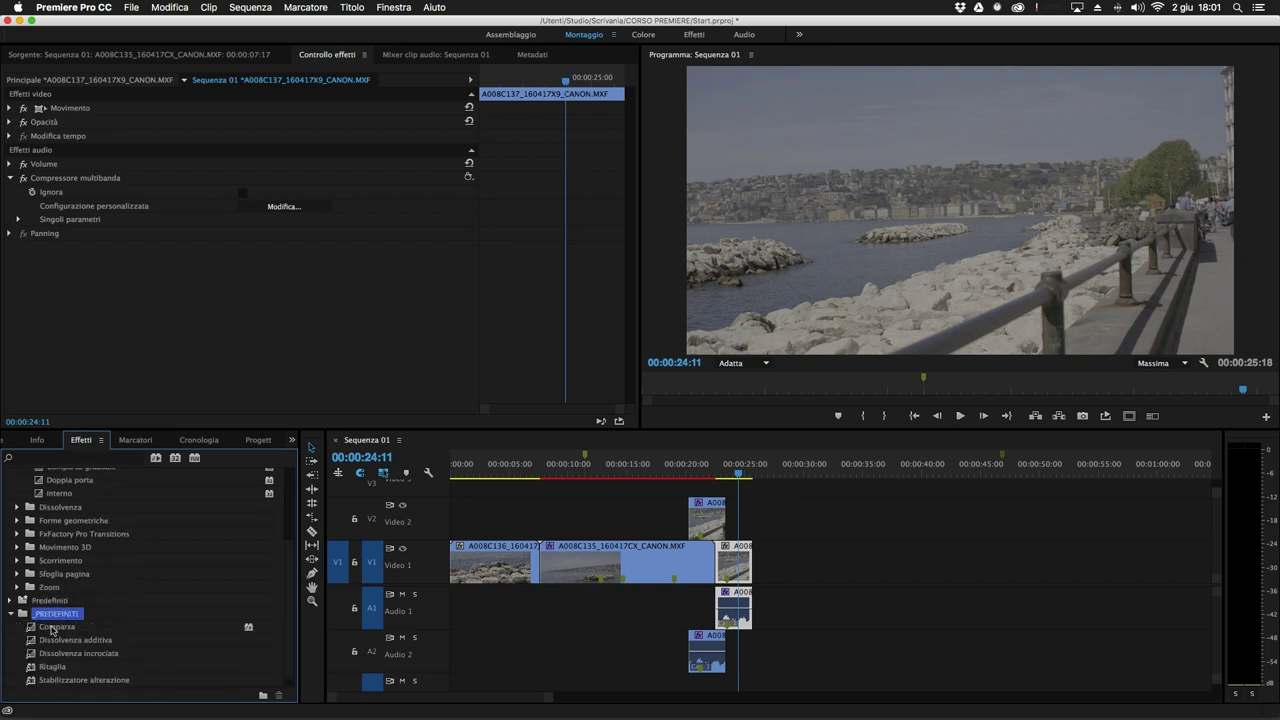
left_click(51, 627)
Apply Comparsa at the first V1 cut, accepting the insufficient media warning.
scroll(112, 617, "down", 1)
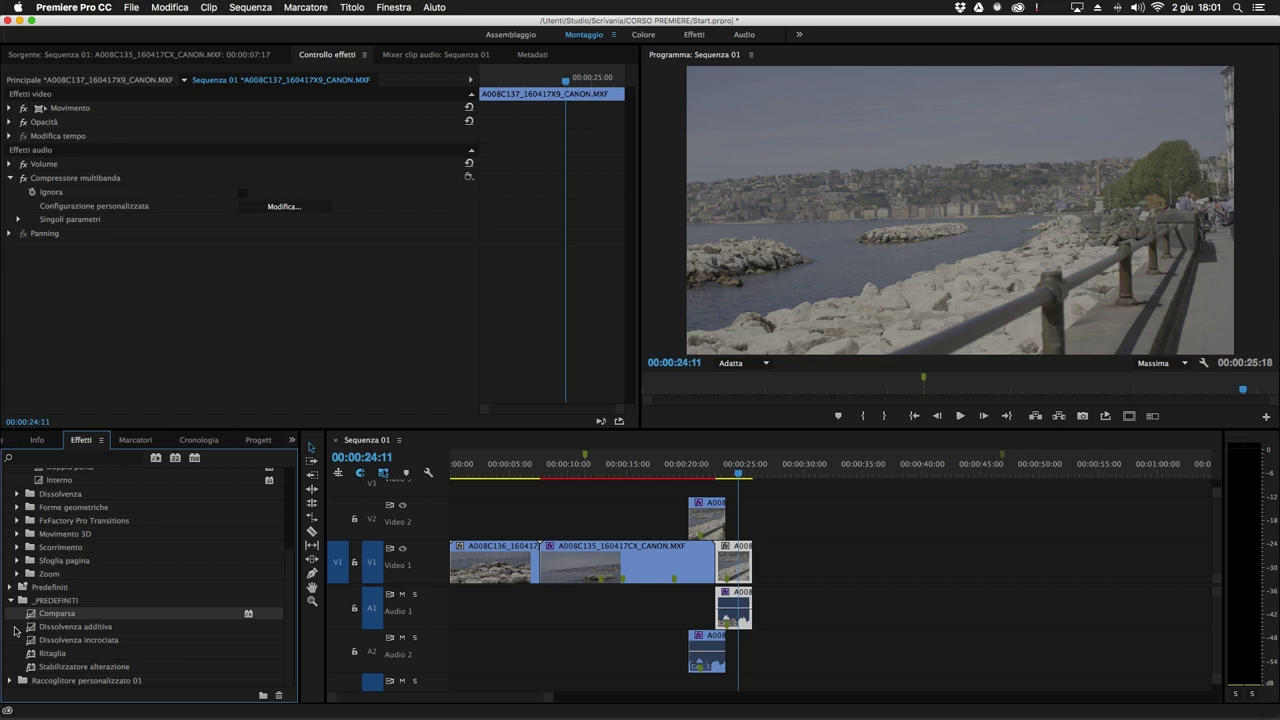
left_click_drag(33, 614, 545, 555)
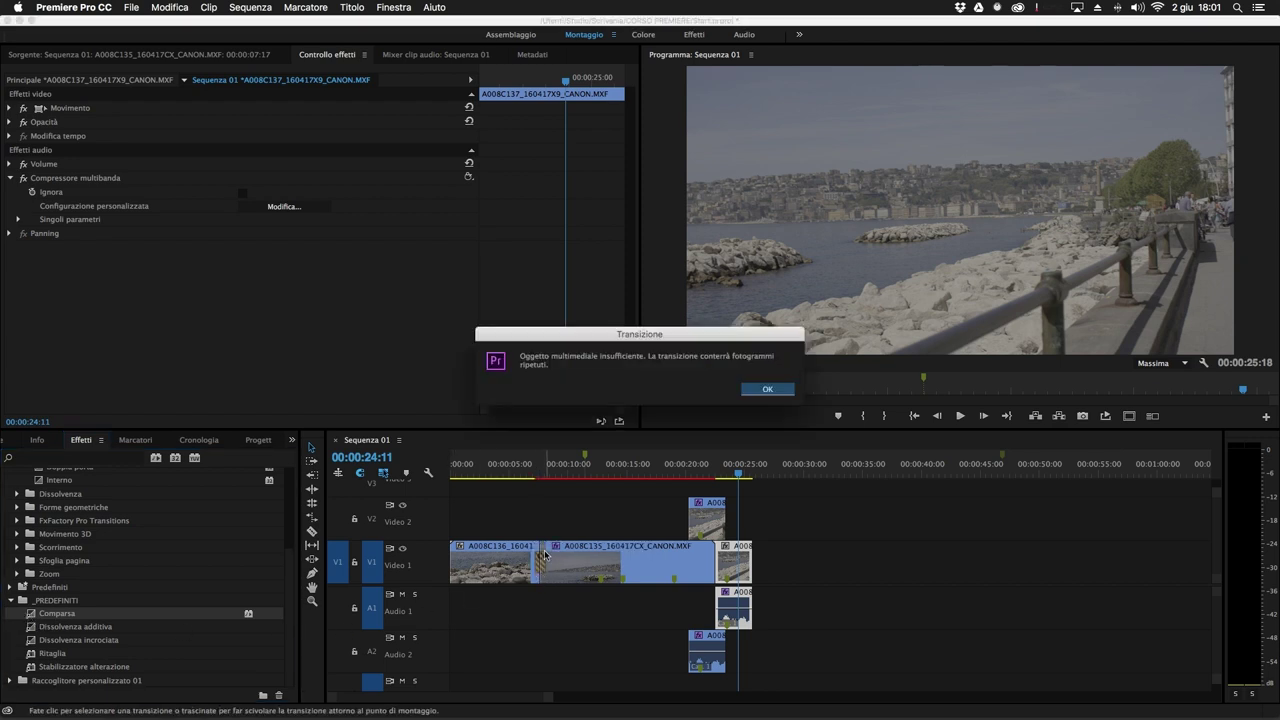
left_click(766, 392)
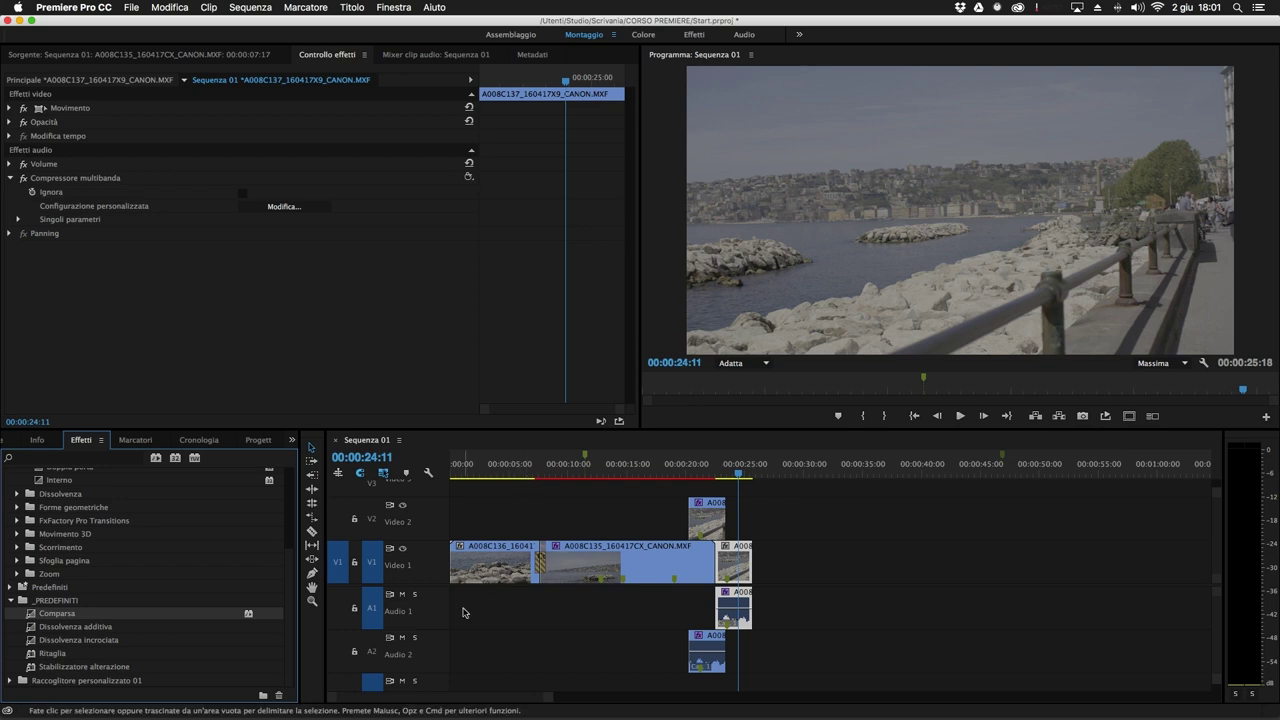
scroll(128, 622, "up", 3)
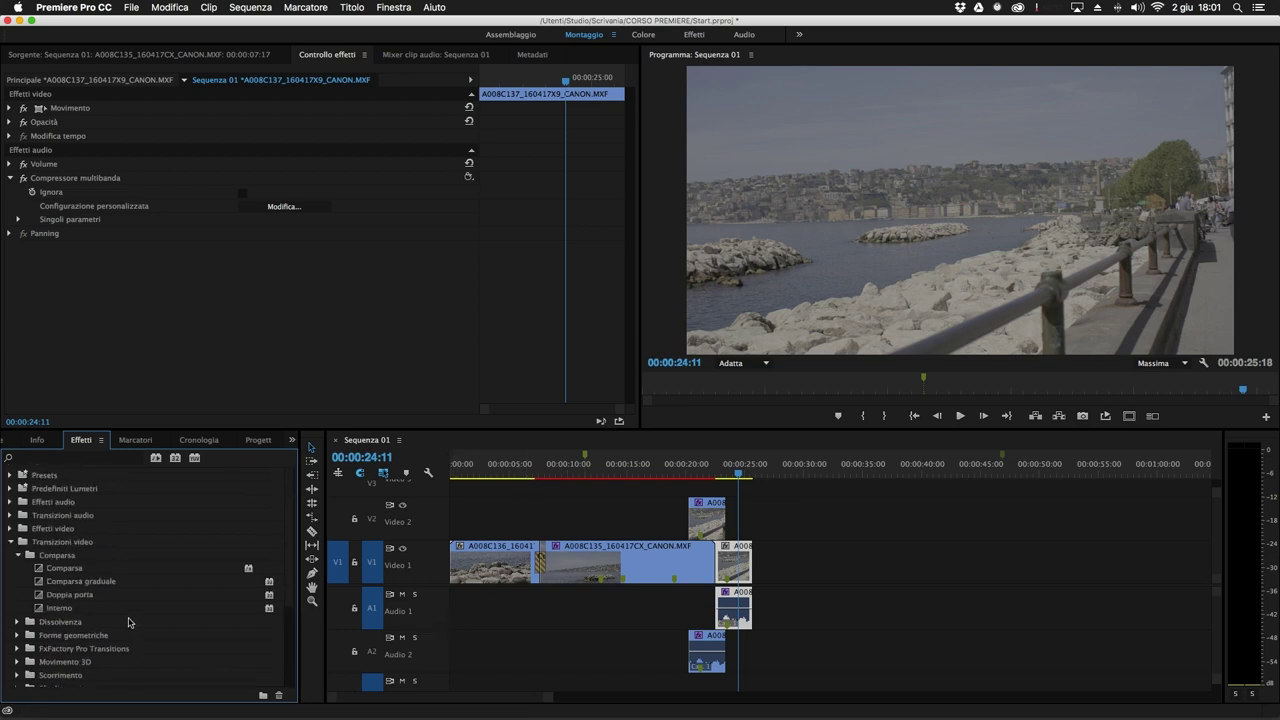
left_click(11, 541)
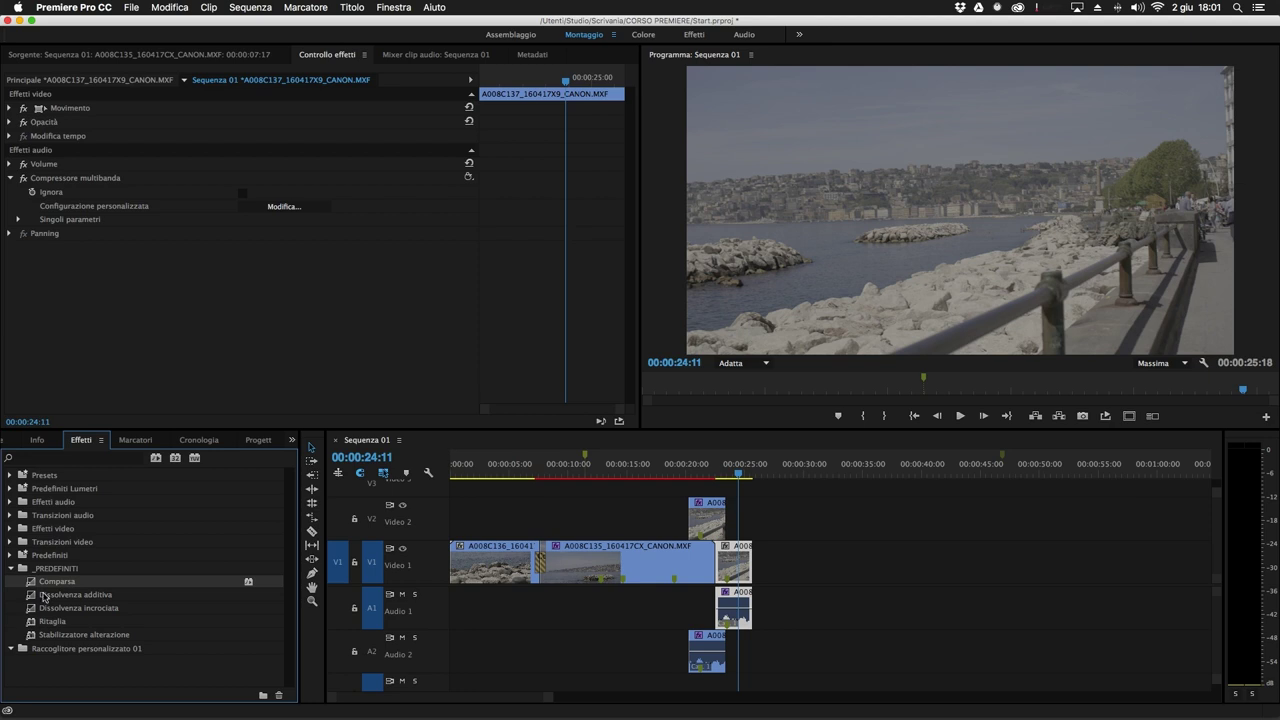
left_click(52, 568)
Create a new custom bin named Prova in the Effects panel.
left_click(190, 678)
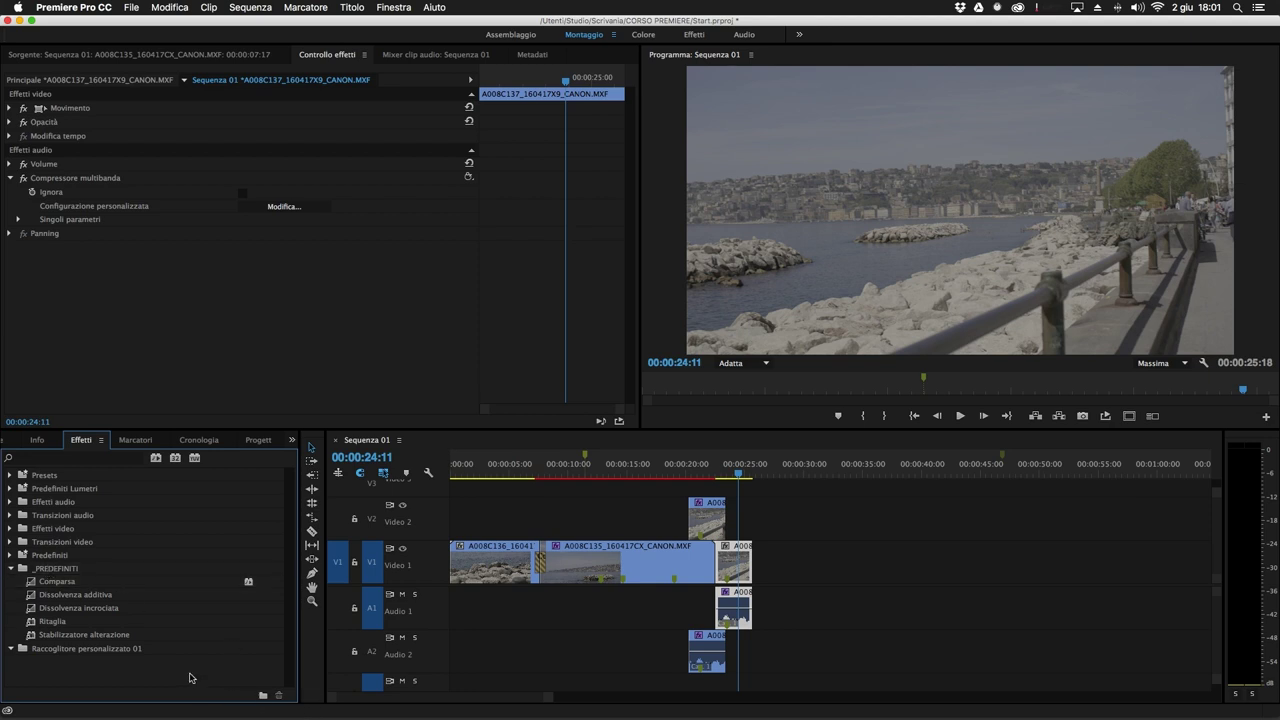
left_click(264, 697)
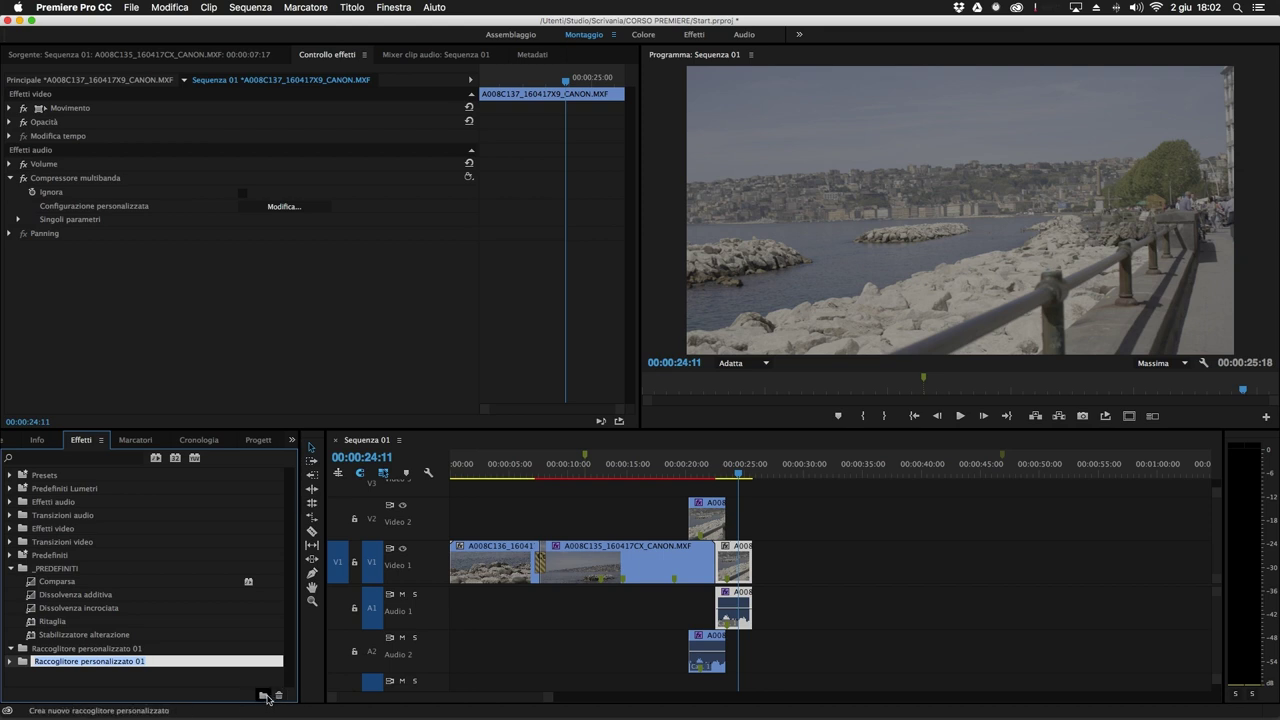
type("Prova")
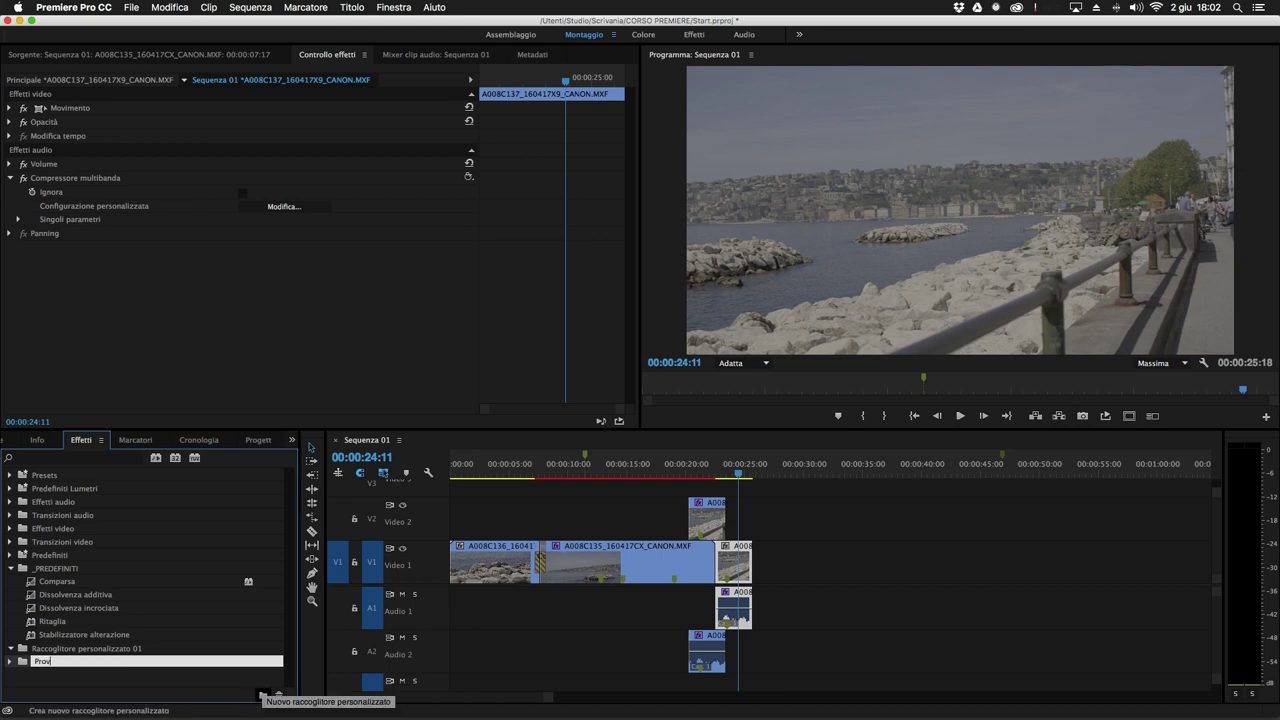
key("Return")
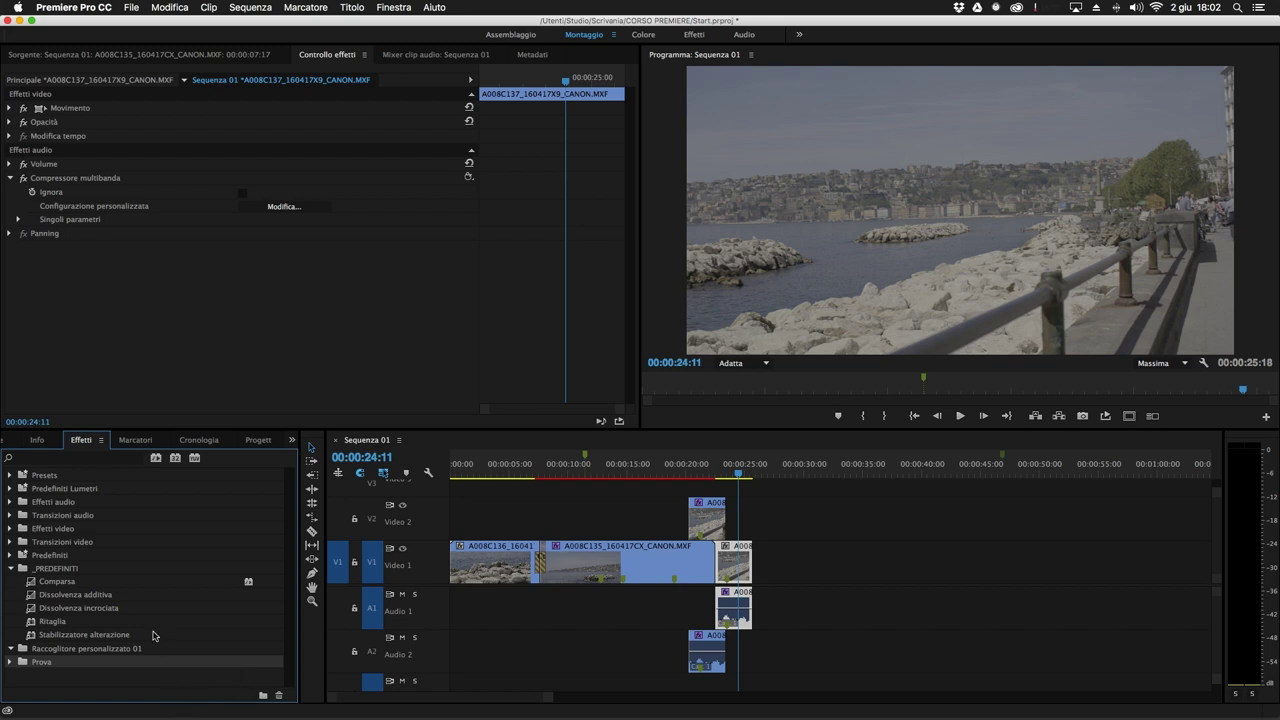
Delete the Prova and Raccoglitore personalizzato 01 custom bins, confirming each deletion.
left_click(278, 695)
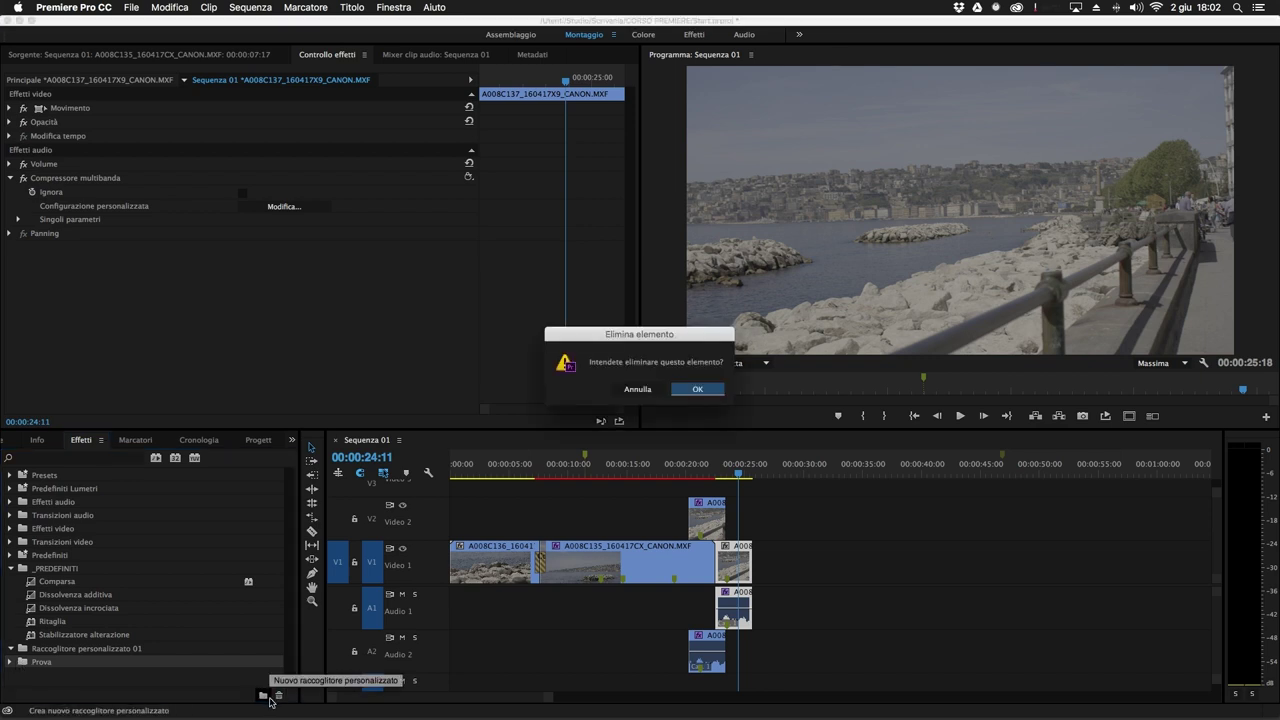
left_click(706, 390)
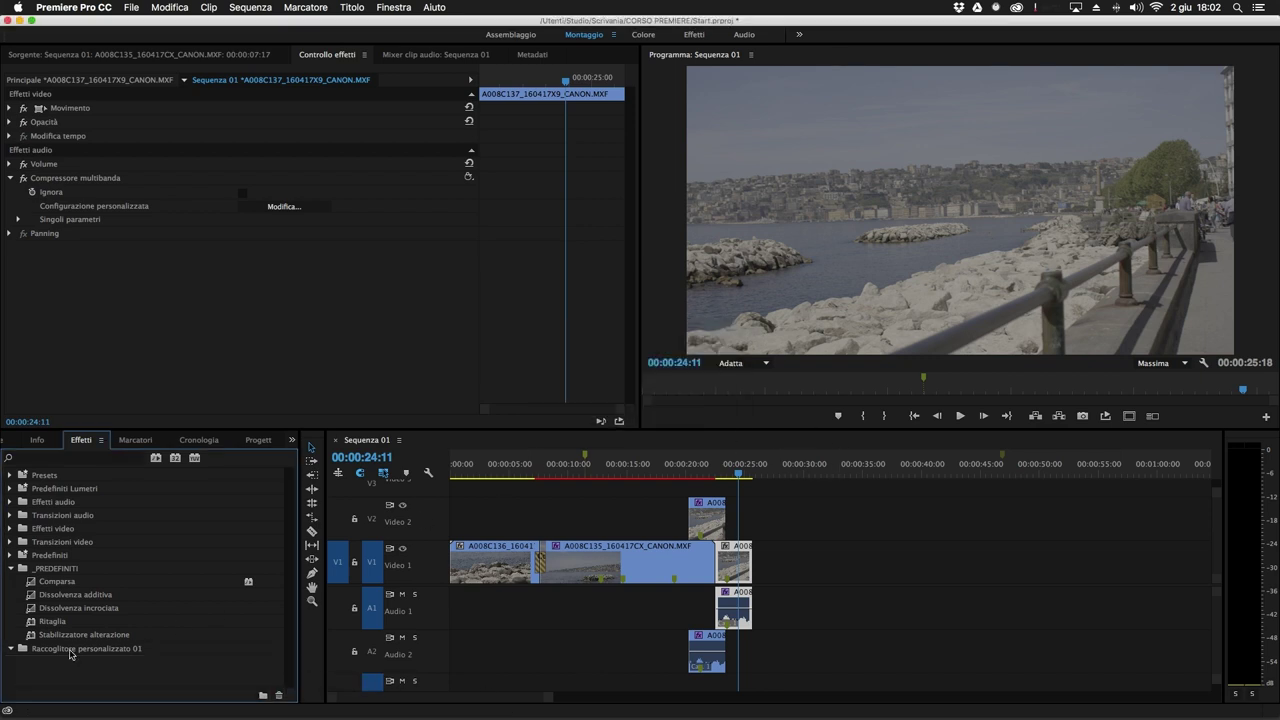
left_click(279, 696)
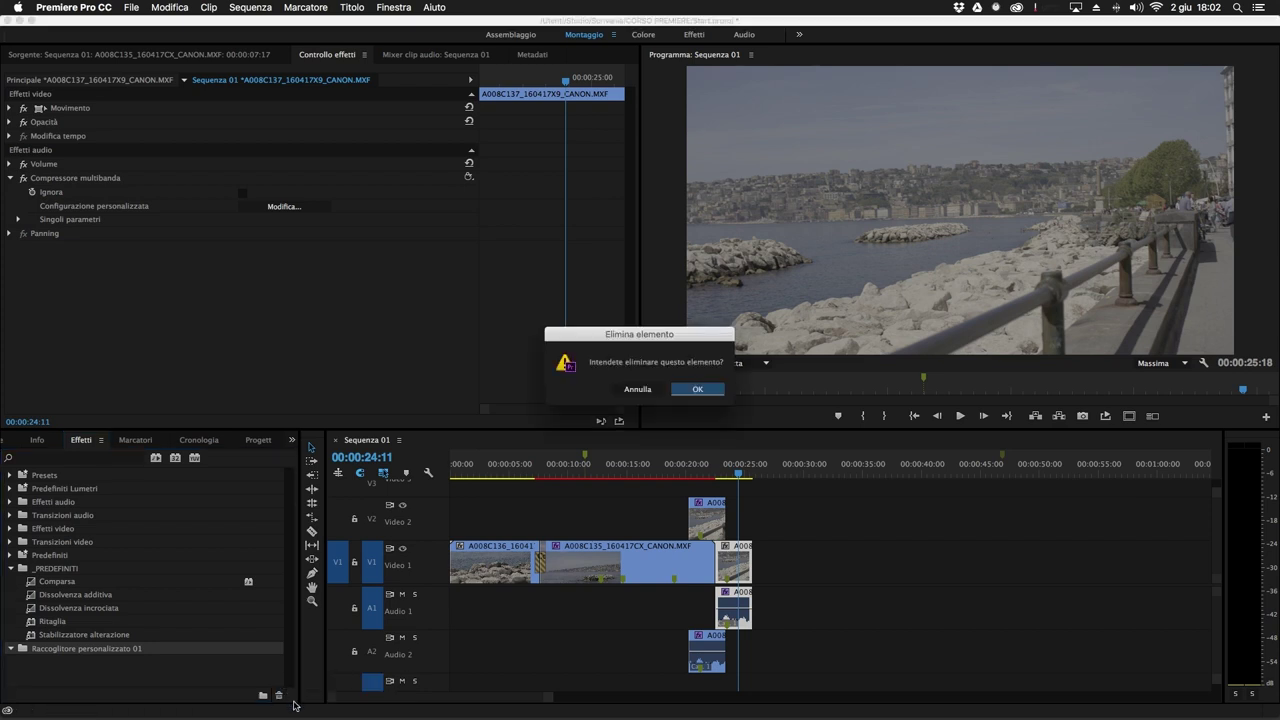
left_click(696, 390)
left_click(115, 457)
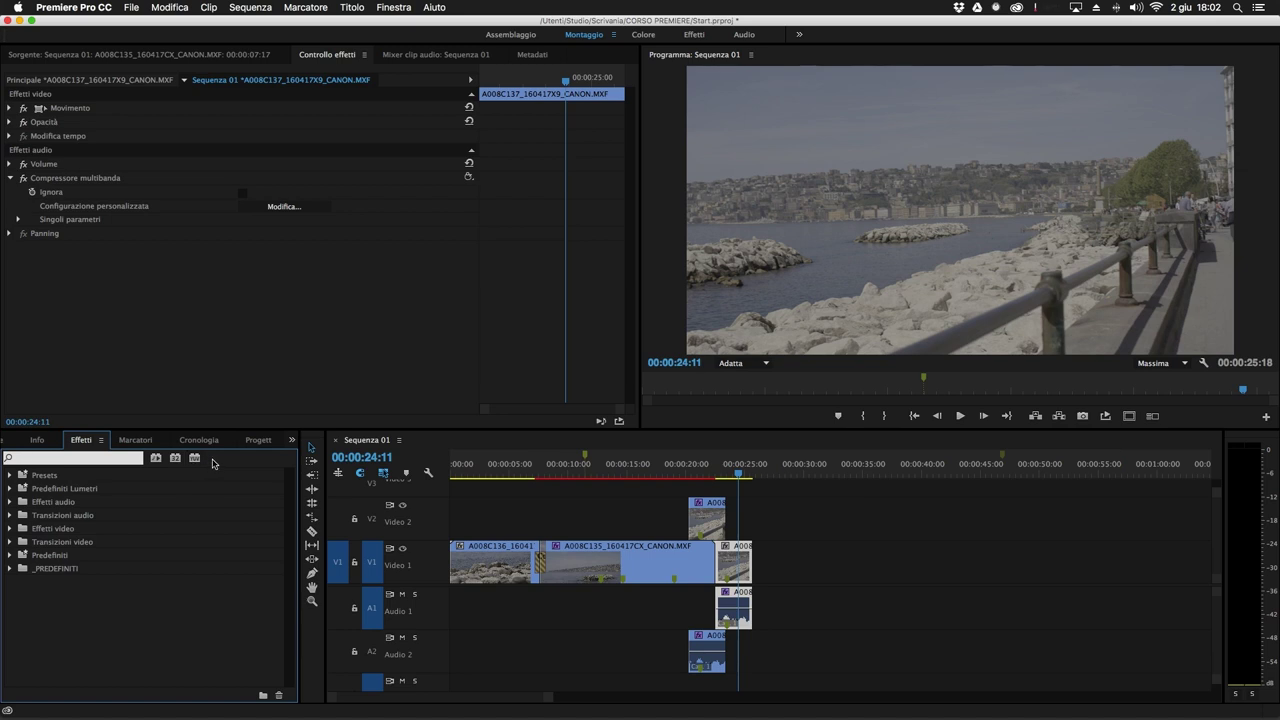
Filter the Effects list to show only accelerated effects.
left_click(157, 525)
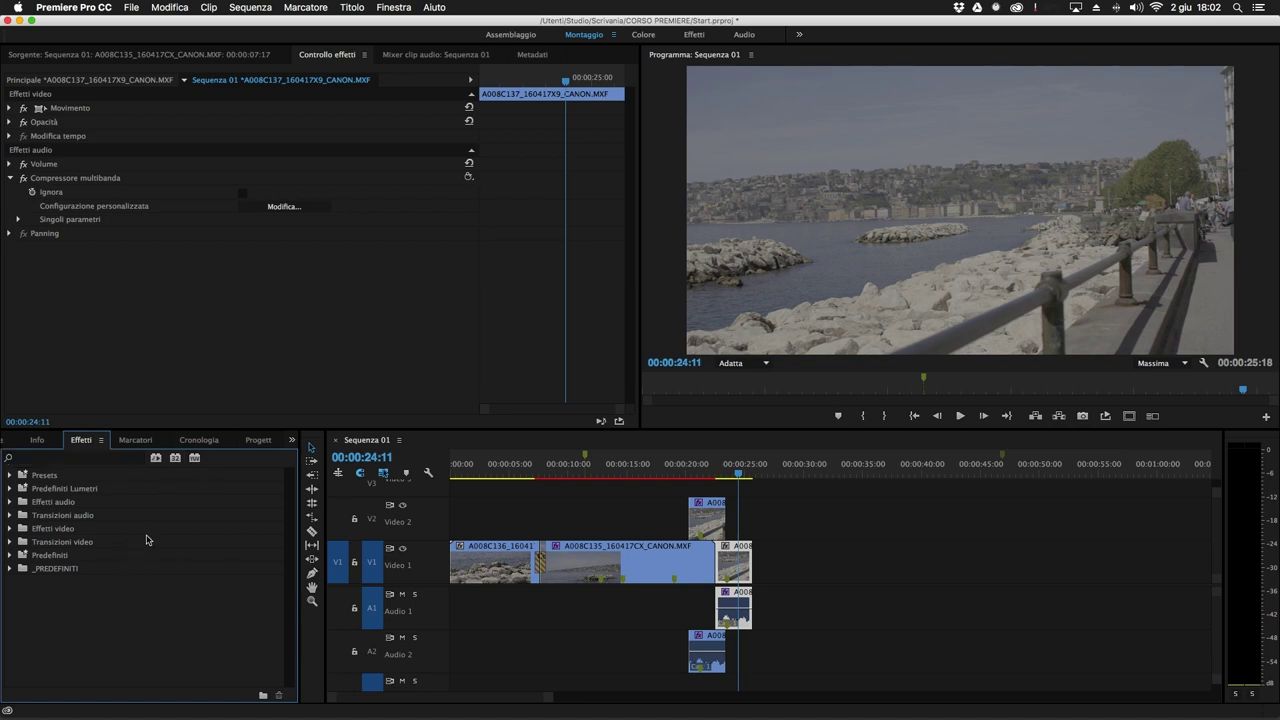
left_click(157, 459)
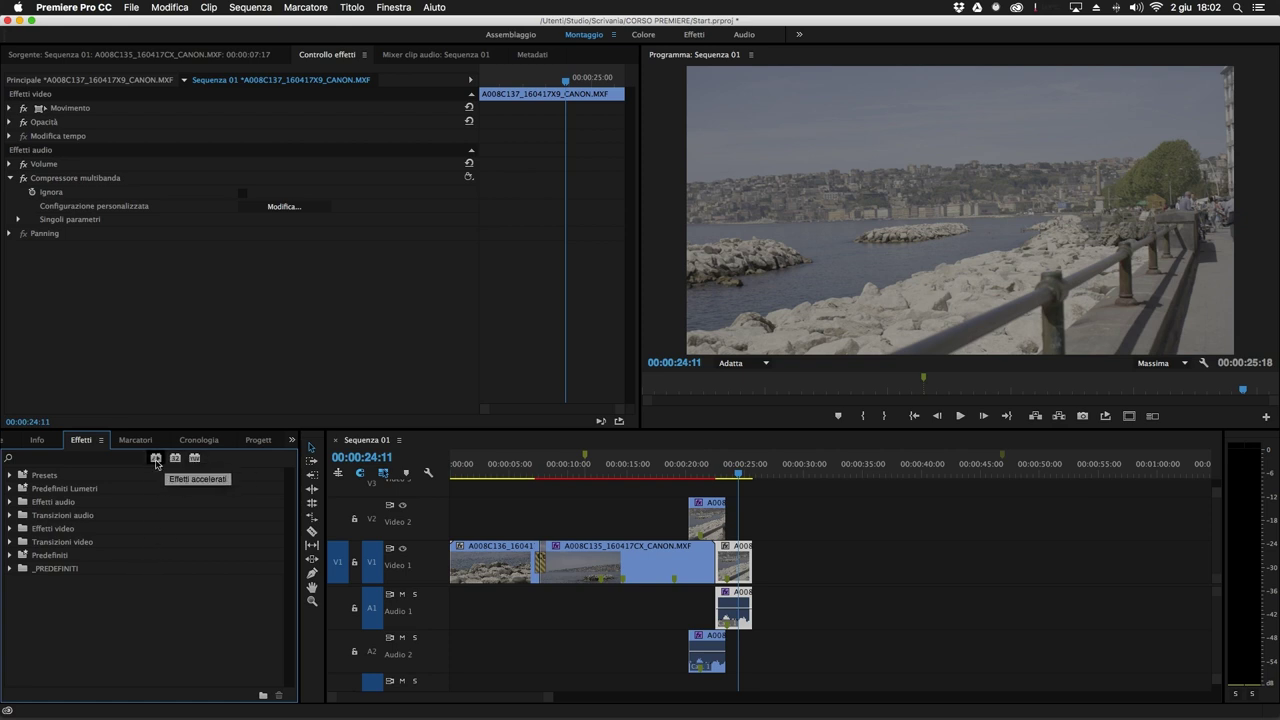
left_click(156, 459)
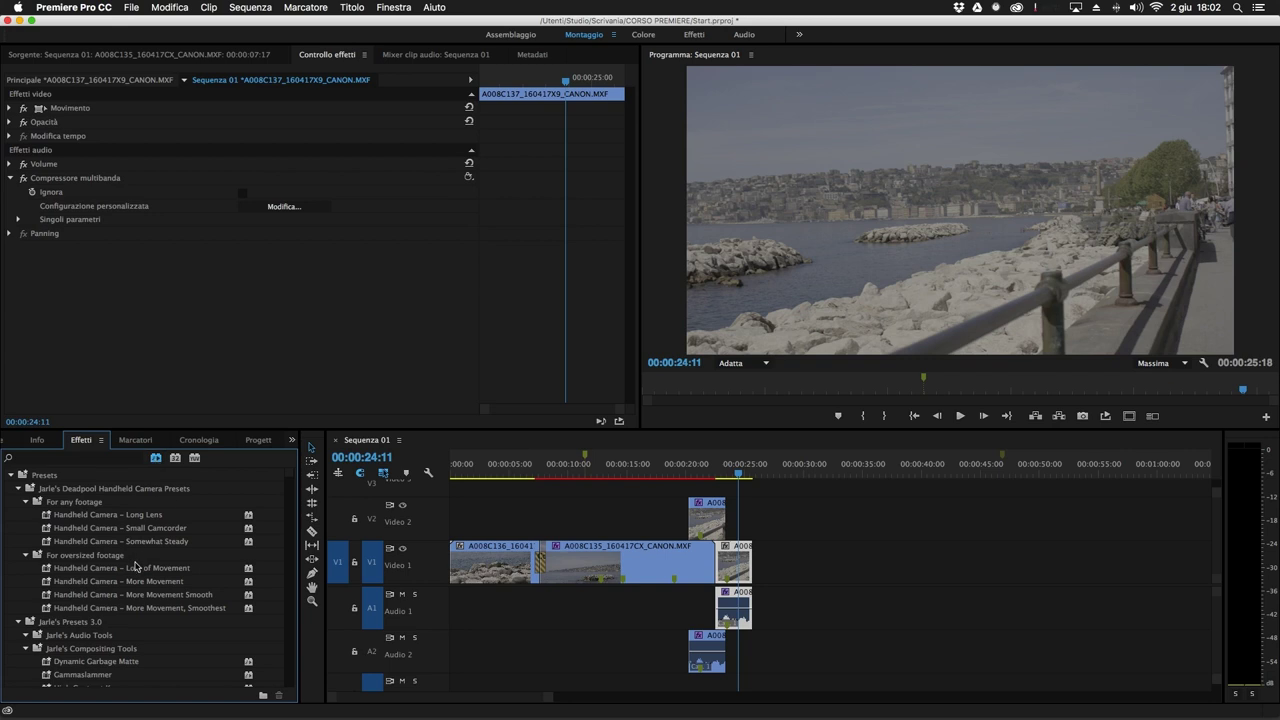
Apply SL Noir 1965 (universale) to clip A008C135 and view a frame of it.
scroll(135, 571, "down", 10)
scroll(135, 571, "down", 10)
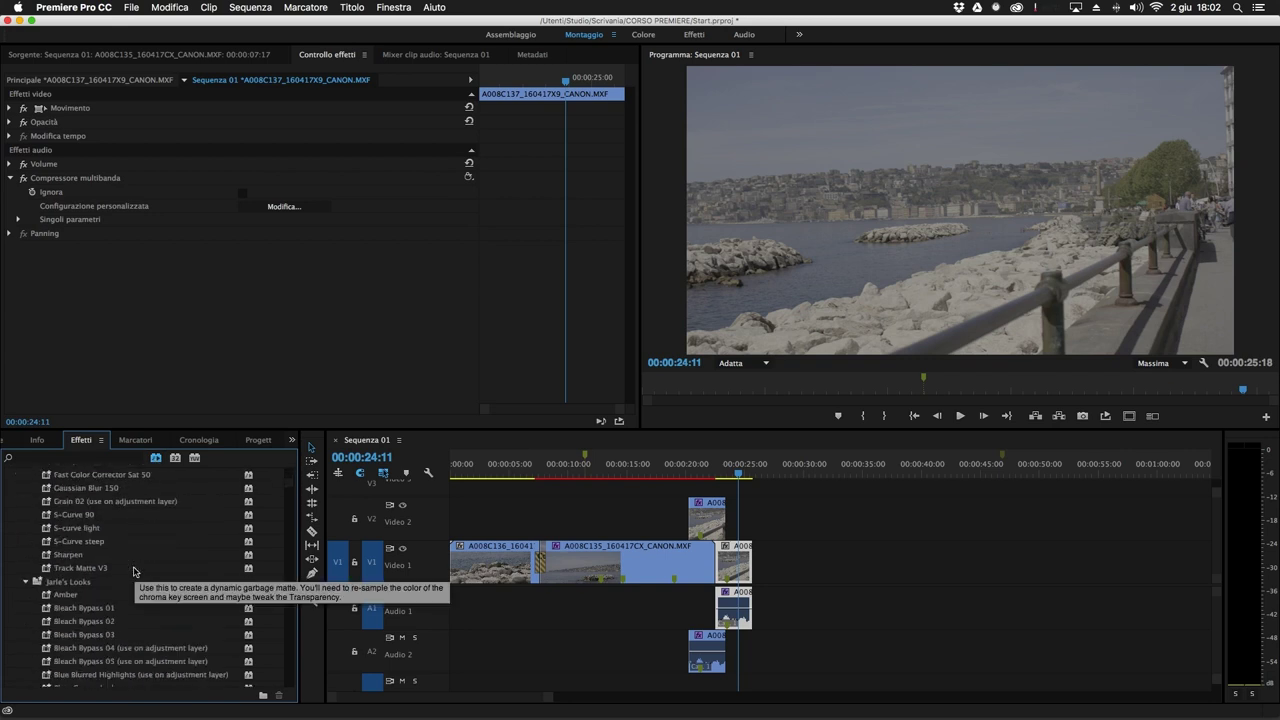
scroll(135, 571, "down", 10)
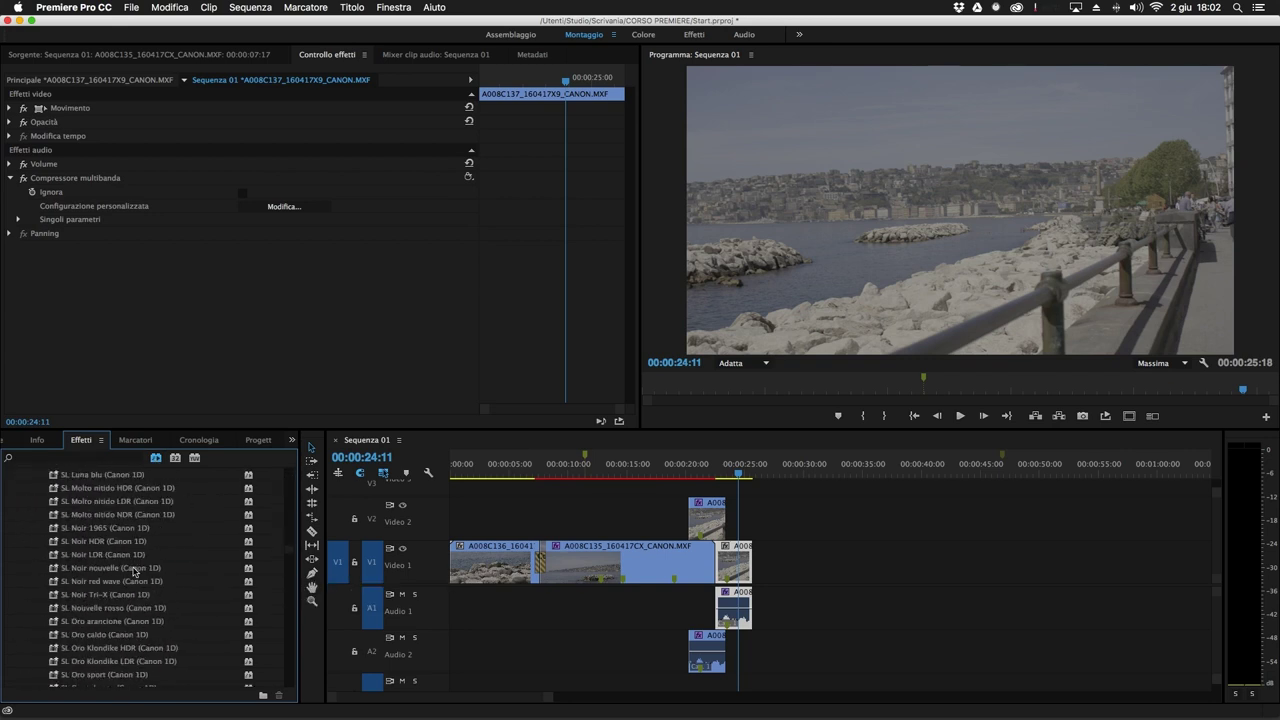
scroll(135, 571, "down", 5)
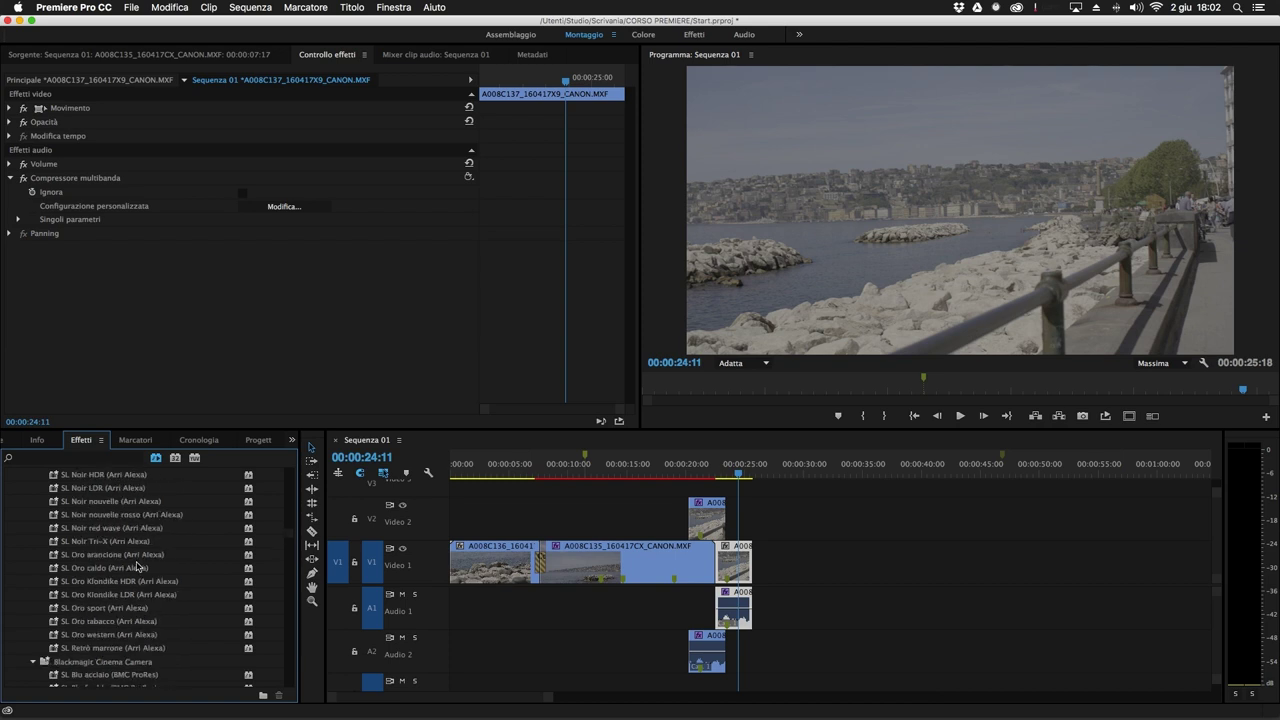
left_click_drag(105, 582, 633, 551)
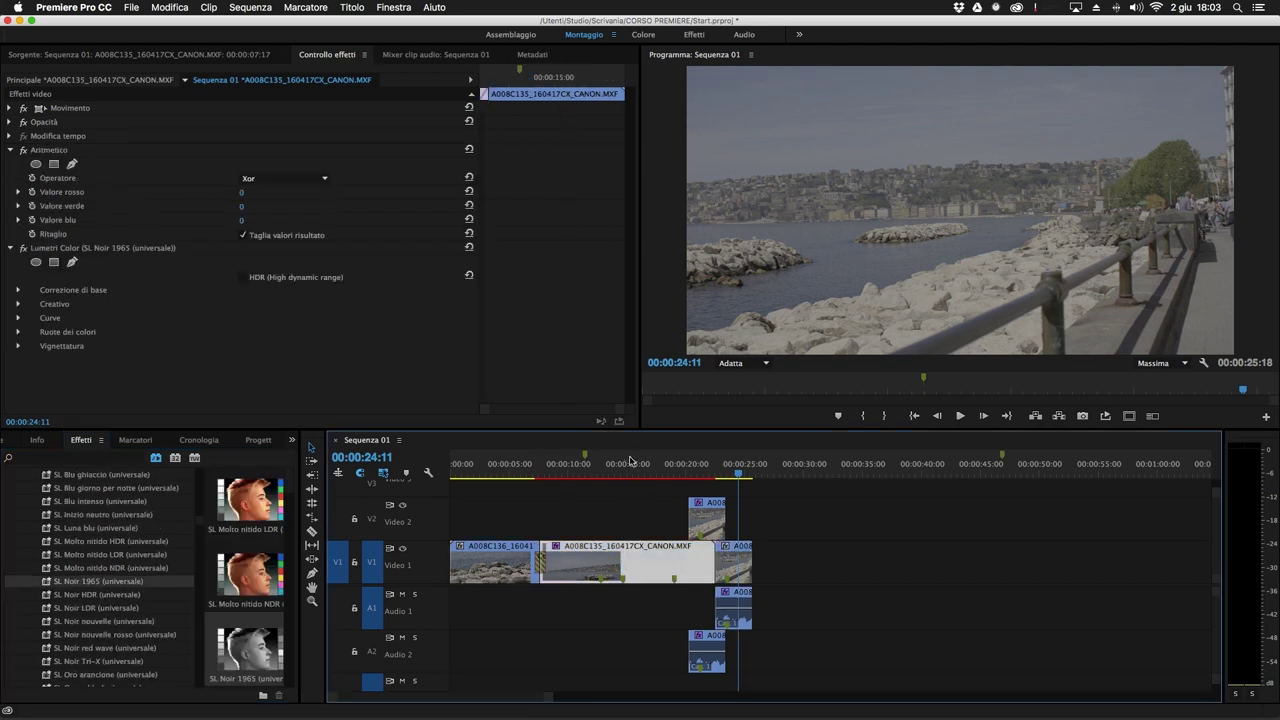
left_click(612, 468)
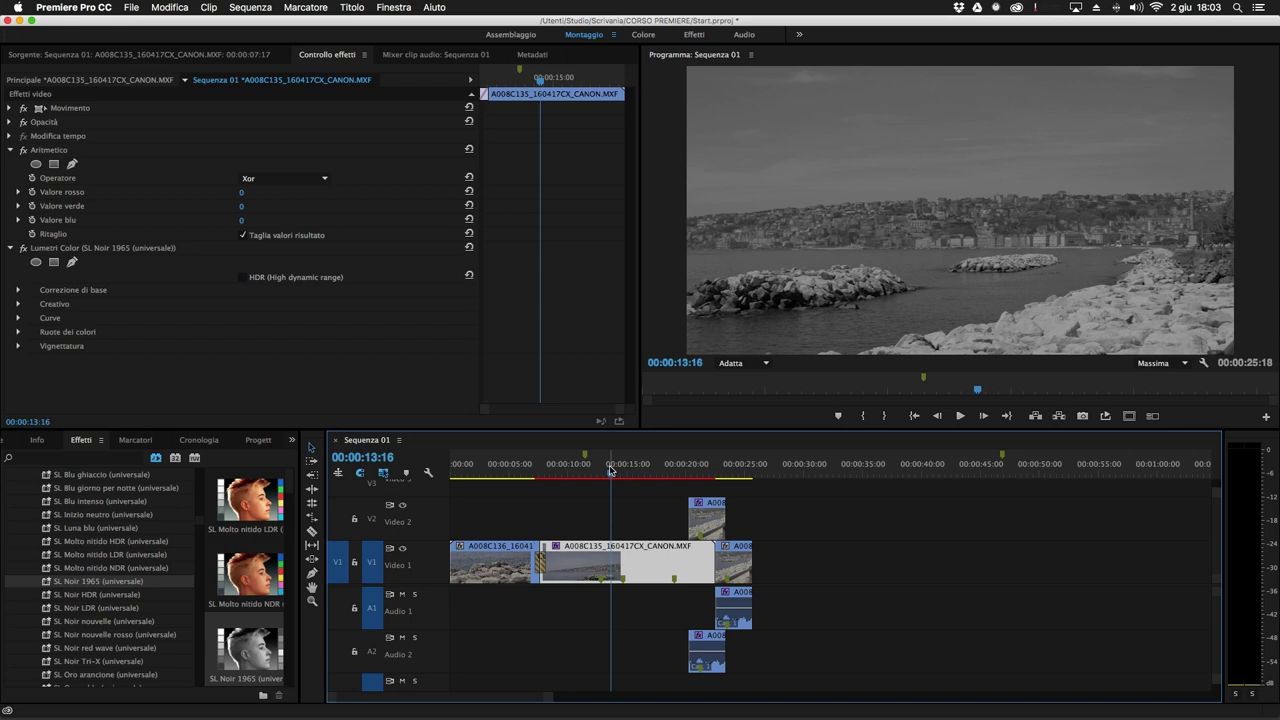
scroll(138, 598, "down", 10)
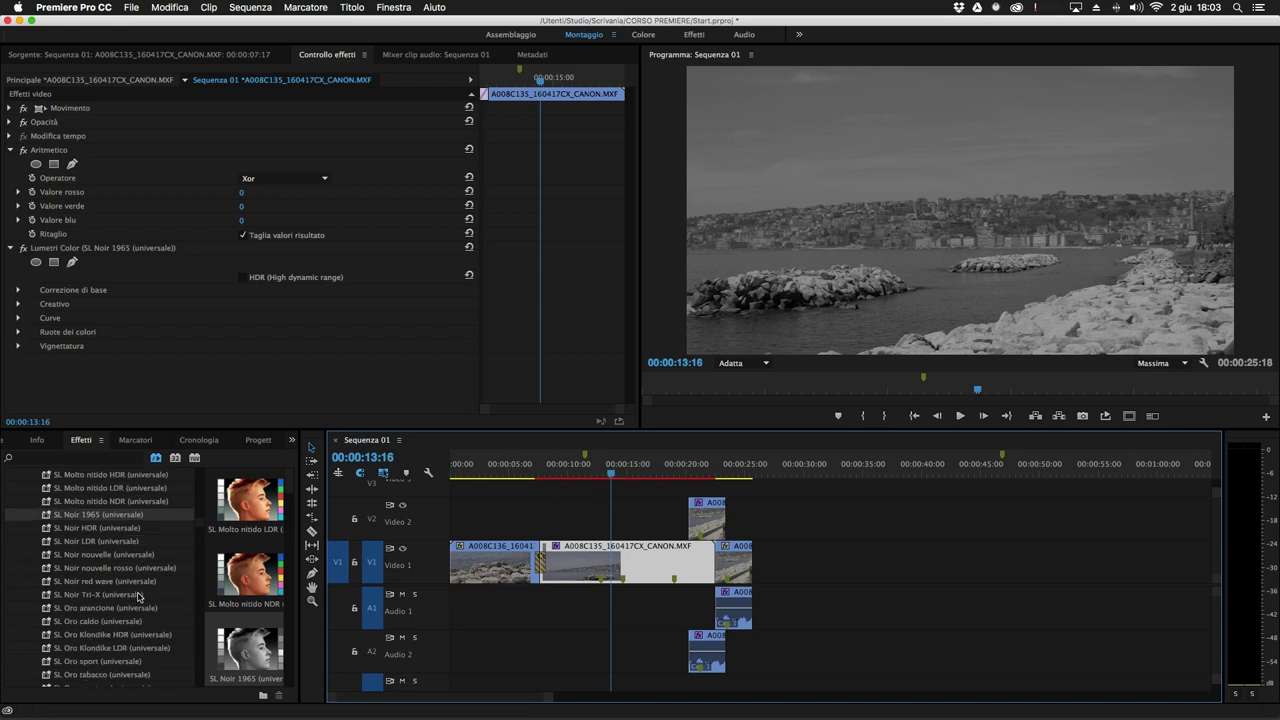
Browse effects with the Accelerated, 32-bit and YUV filters toggled, then clear the filters.
left_click(175, 457)
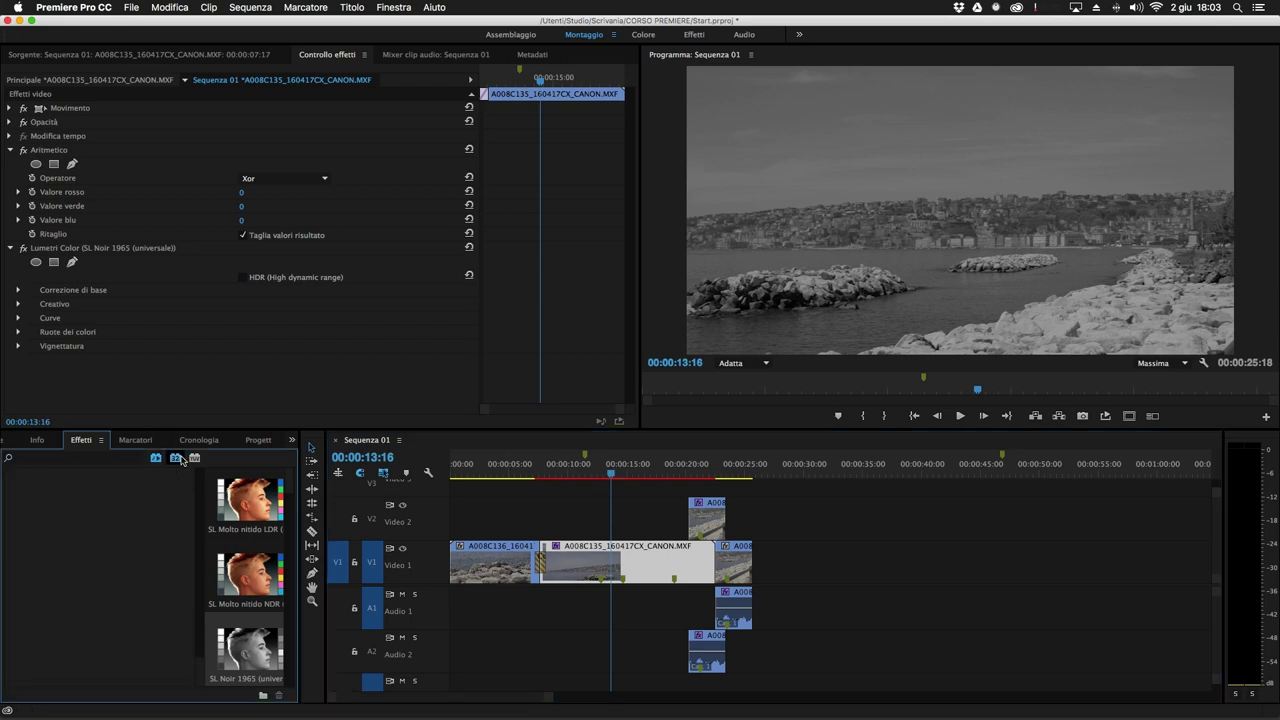
scroll(122, 569, "up", 5)
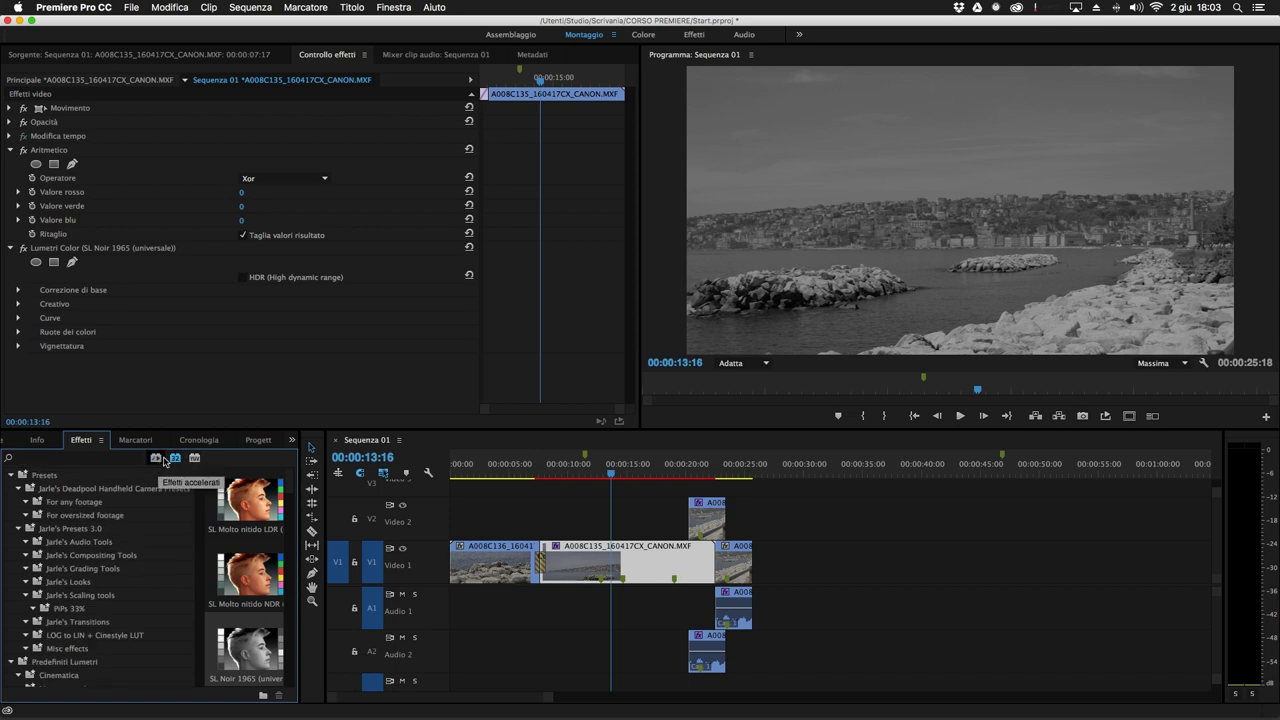
scroll(150, 572, "down", 10)
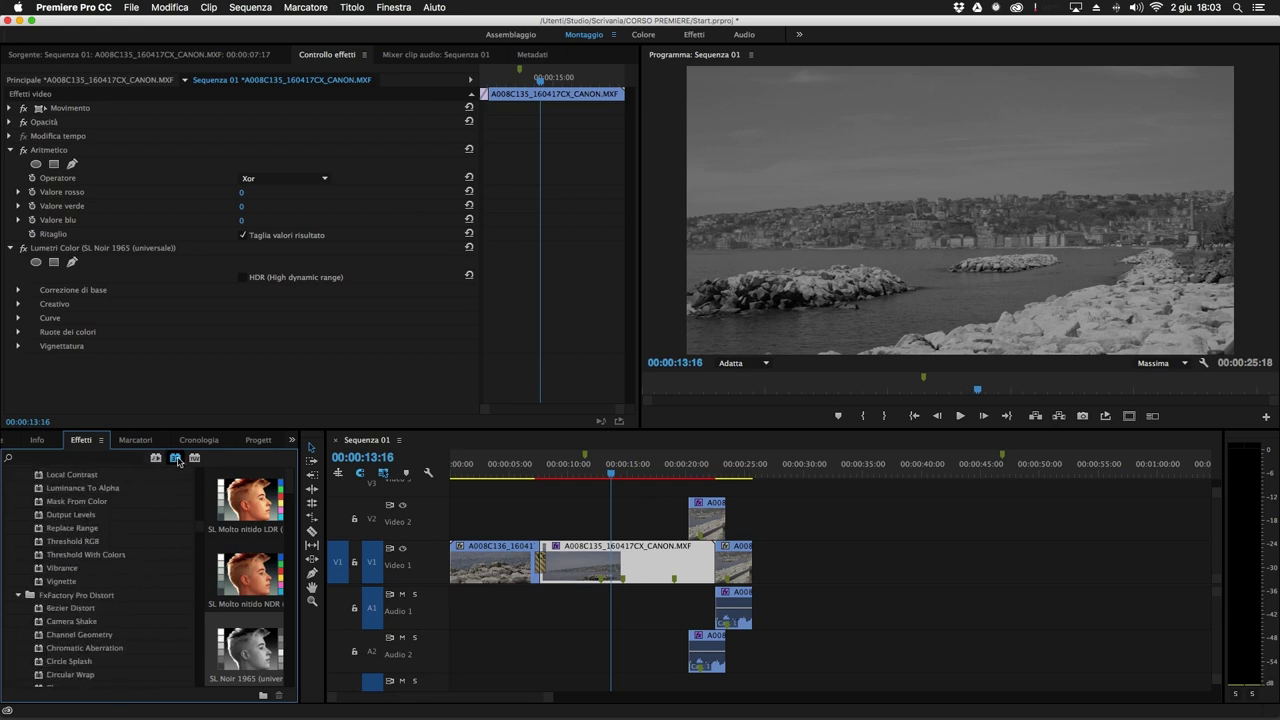
scroll(92, 552, "down", 5)
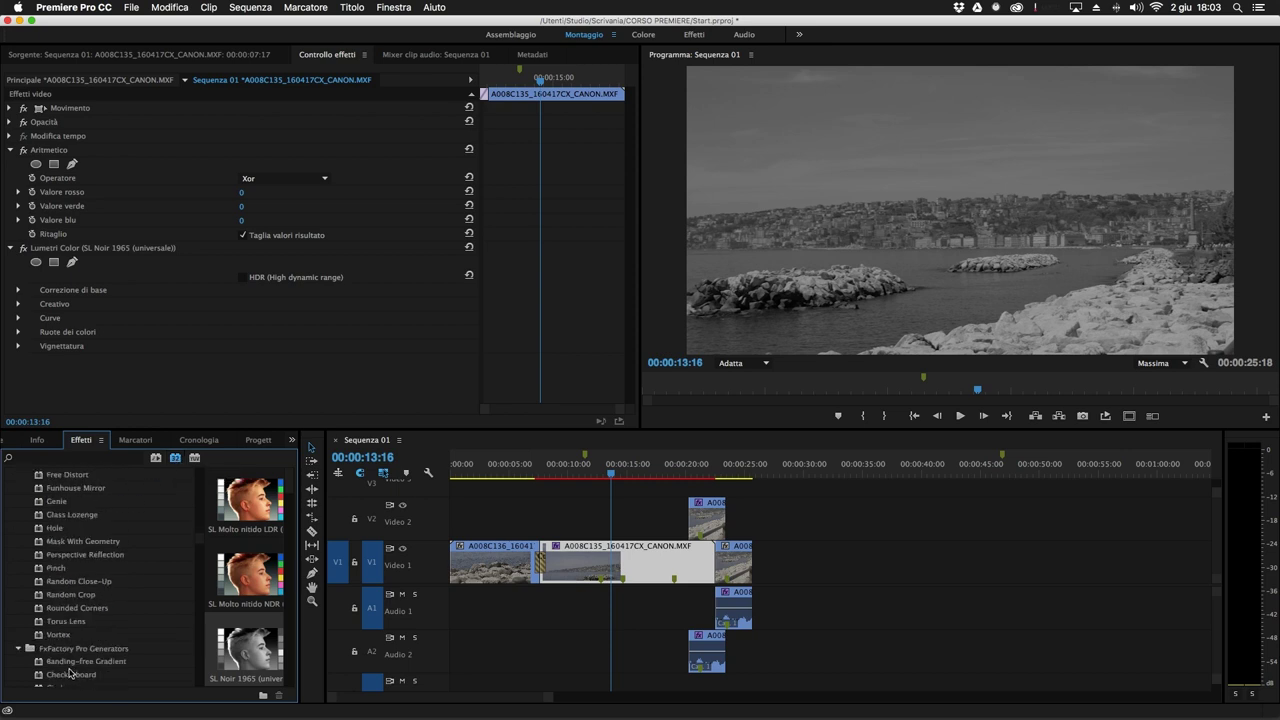
left_click(175, 457)
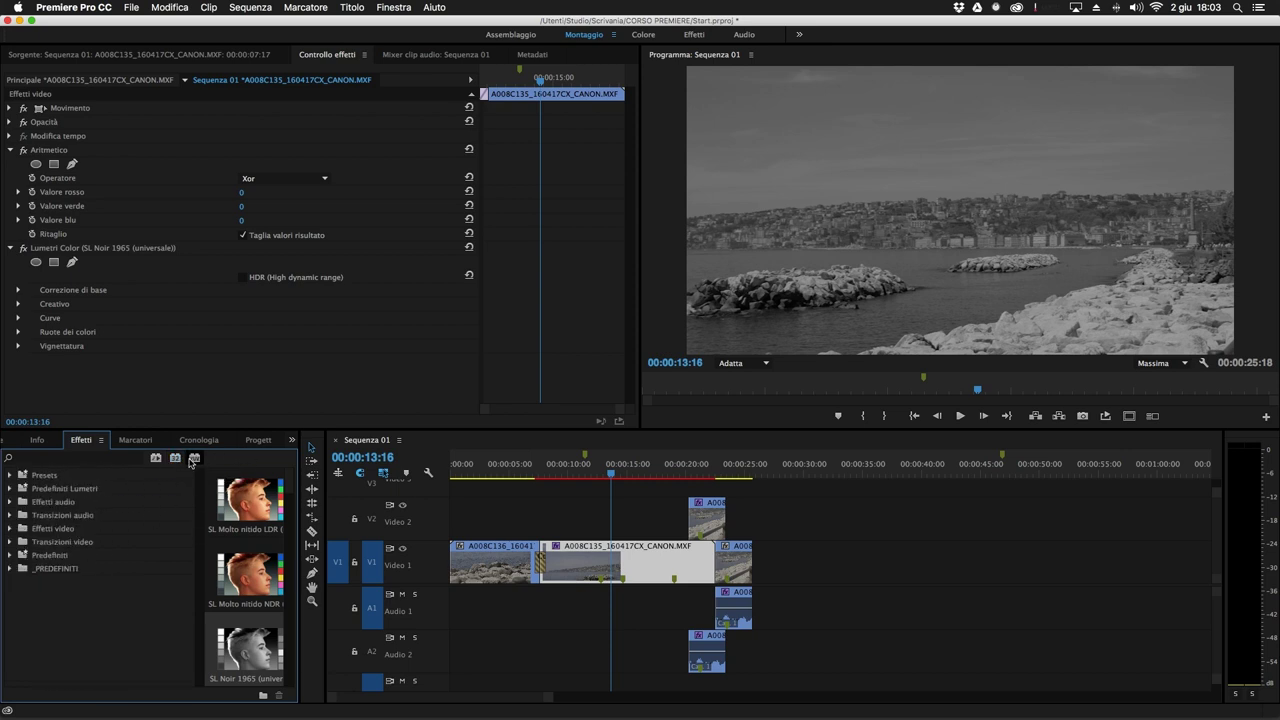
left_click(195, 458)
scroll(66, 566, "down", 5)
scroll(66, 566, "down", 3)
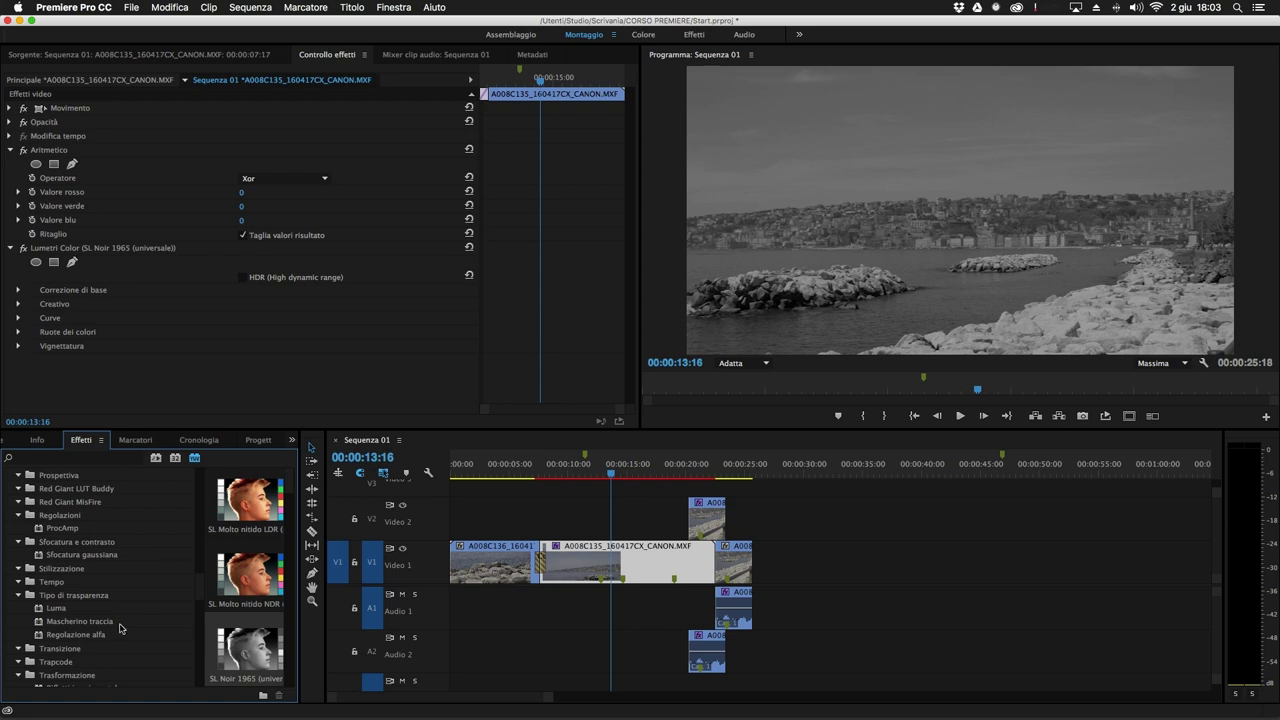
scroll(120, 528, "down", 2)
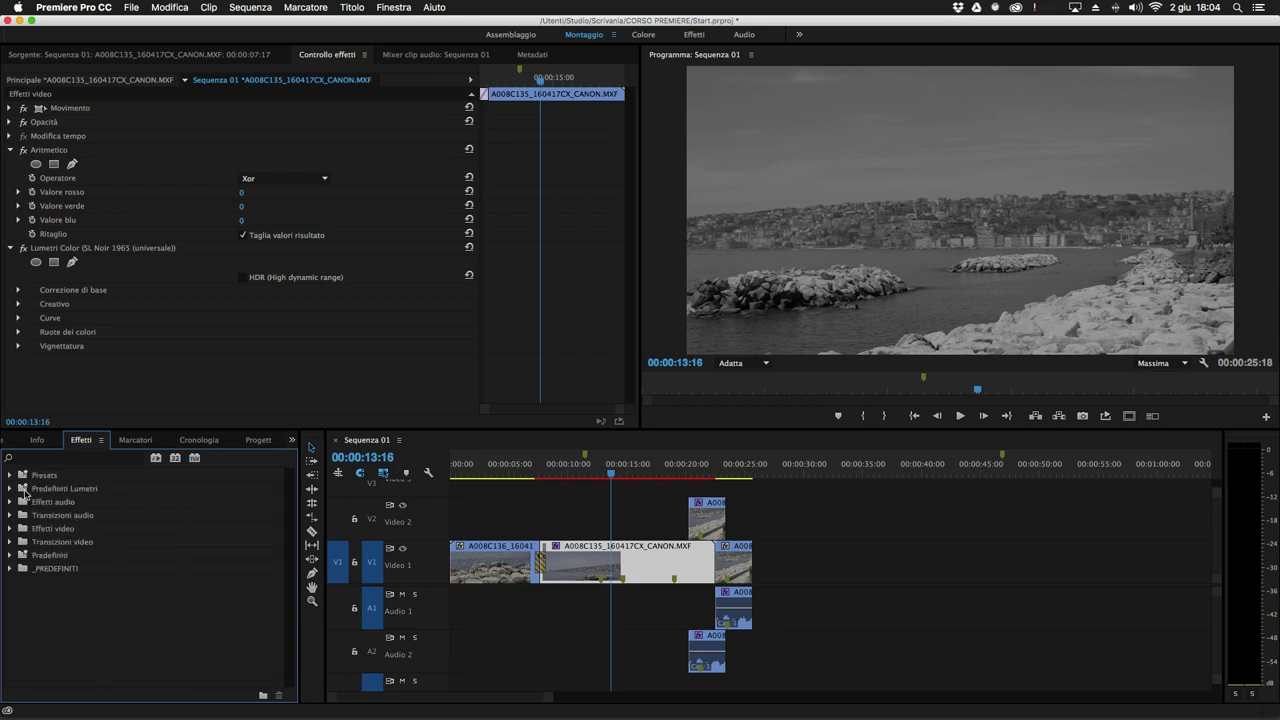
Expand the Predefiniti Lumetri folder and widen the effects browser.
left_click(10, 476)
left_click(10, 476)
left_click(11, 489)
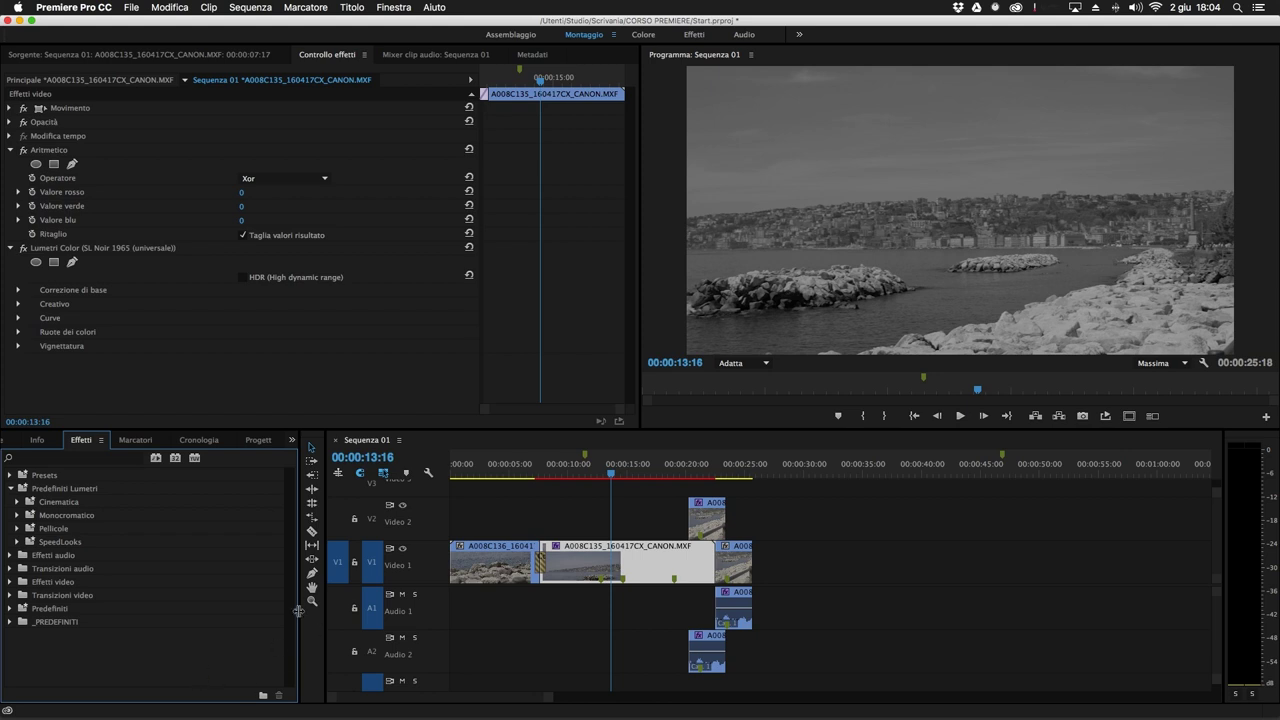
left_click_drag(299, 610, 519, 610)
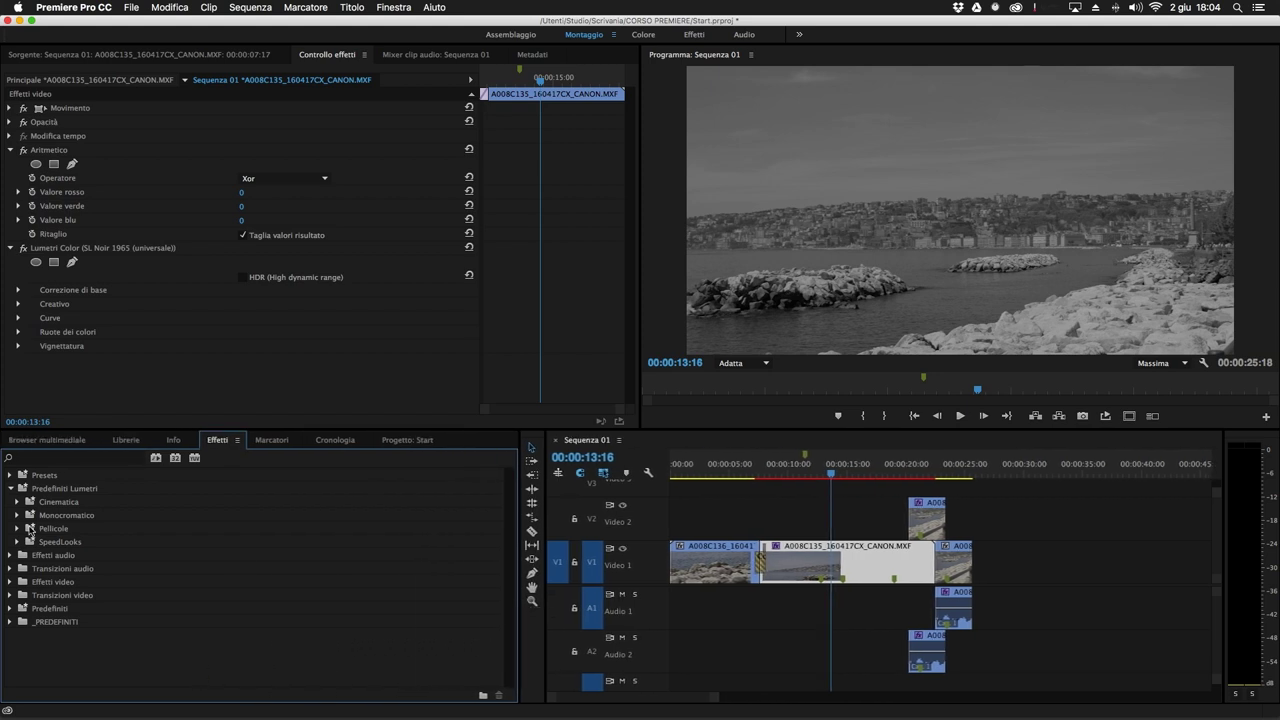
Preview the Pellicole film looks, including Fuji Eterna 250d and Fuji F125 Kodak variants.
left_click(16, 529)
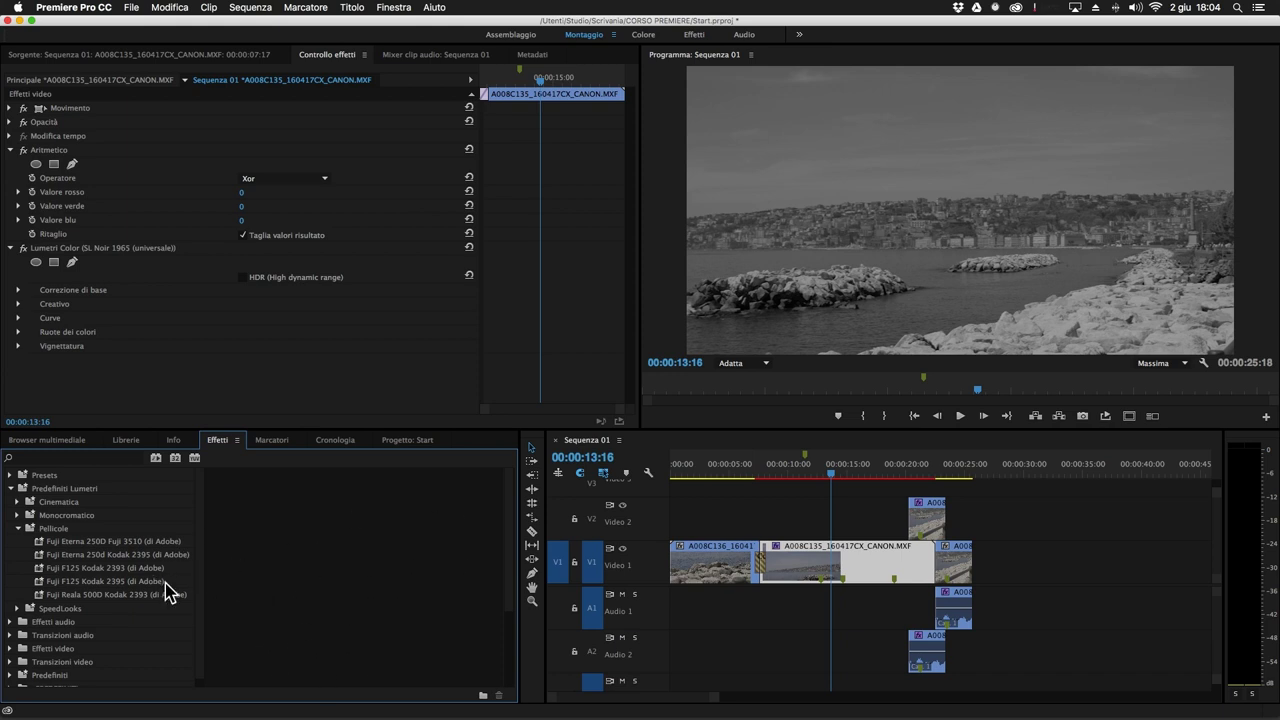
left_click(102, 555)
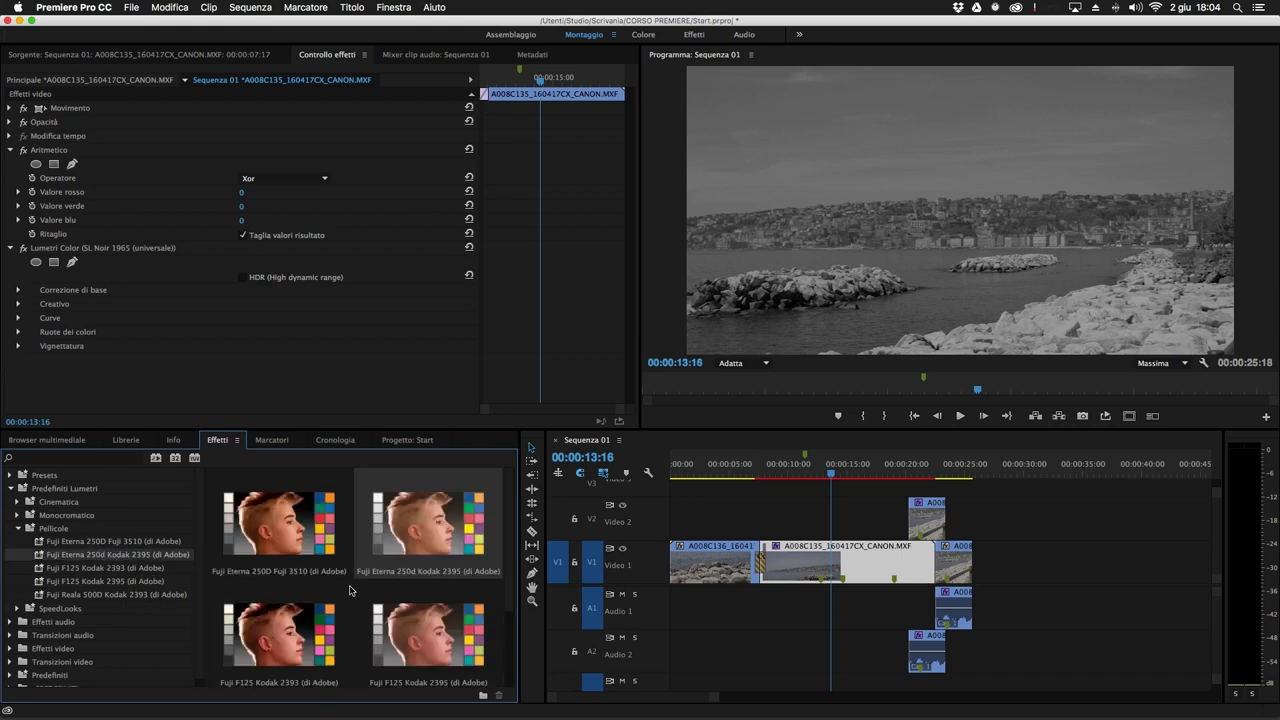
scroll(383, 565, "down", 2)
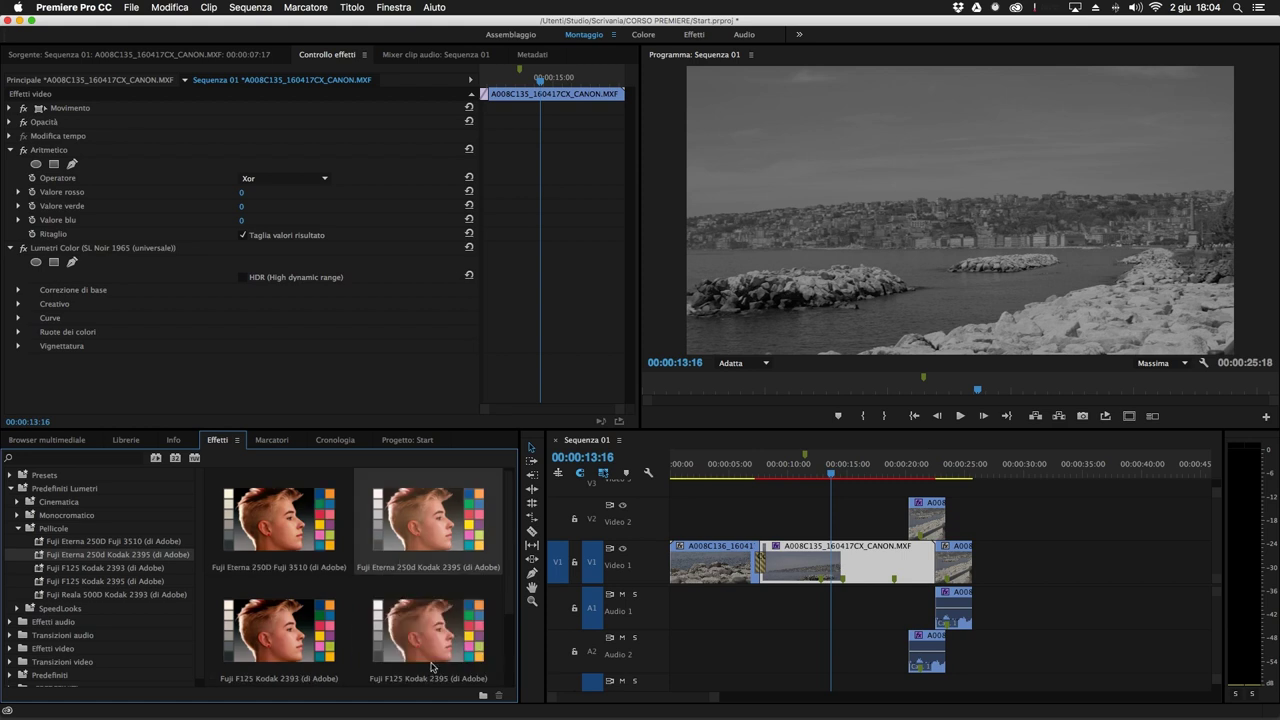
scroll(300, 648, "up", 2)
left_click(300, 648)
left_click(490, 640)
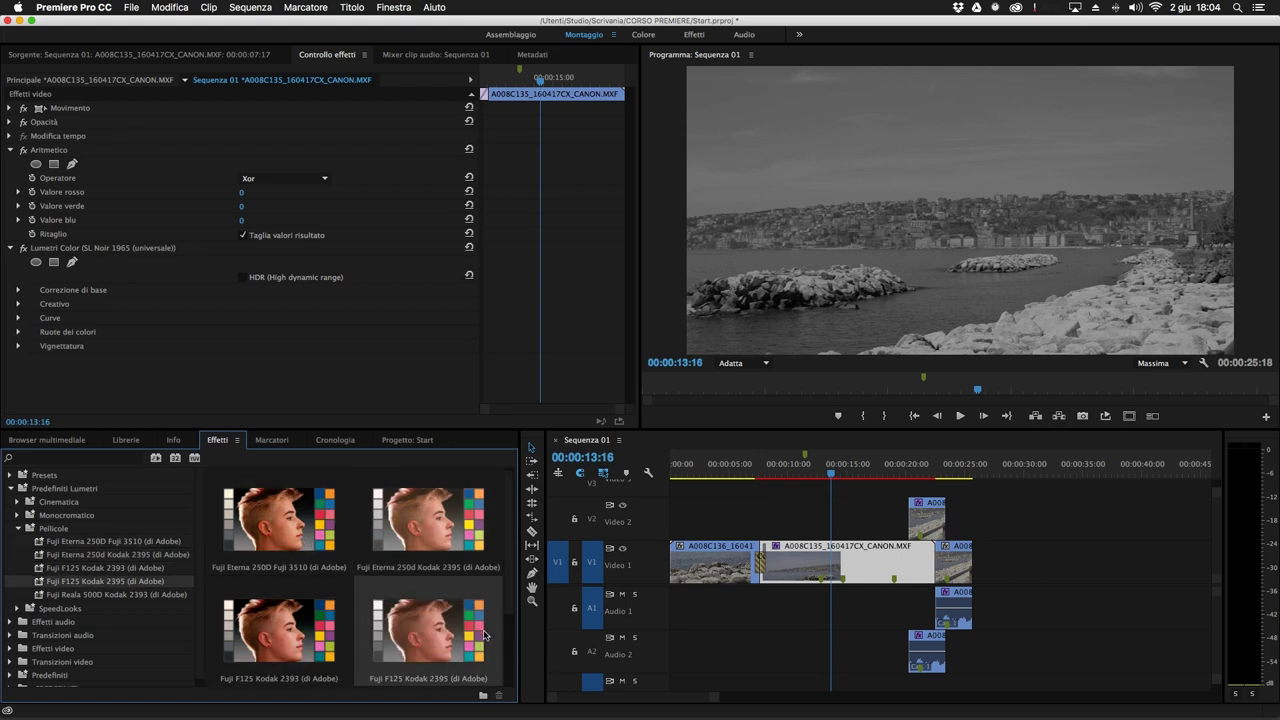
scroll(470, 610, "down", 1)
scroll(305, 619, "up", 1)
left_click(310, 558)
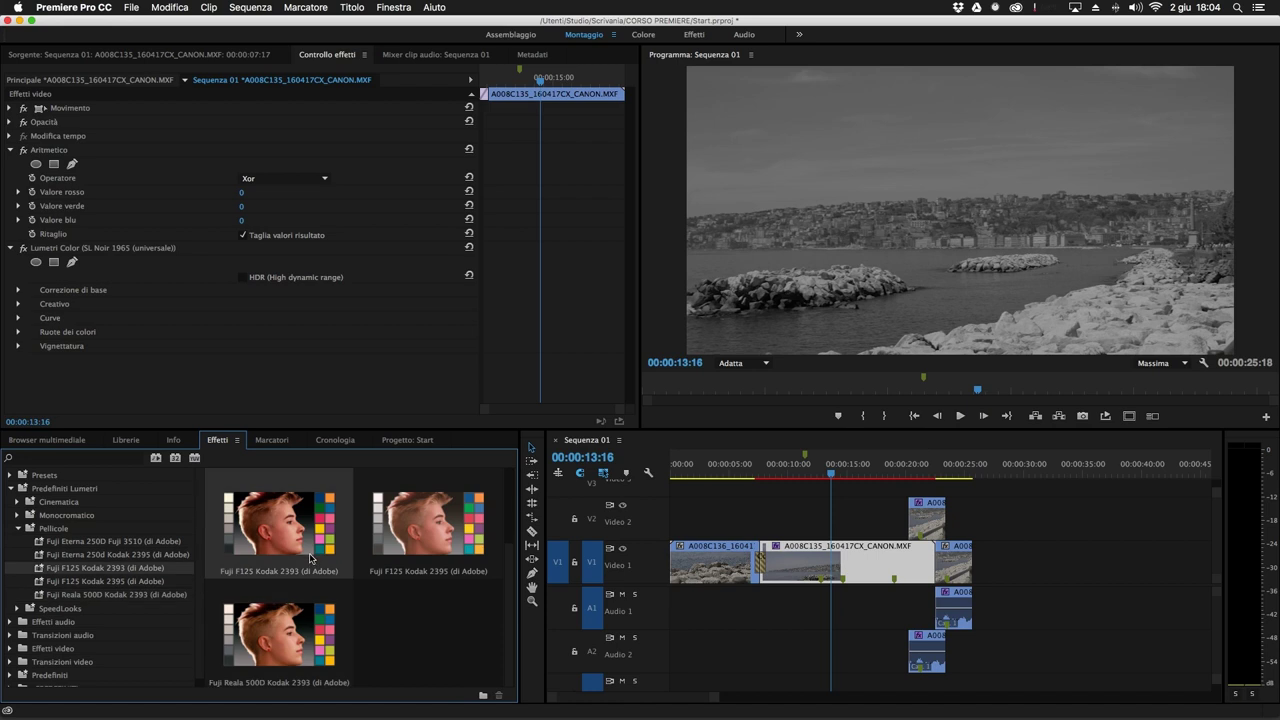
left_click(18, 529)
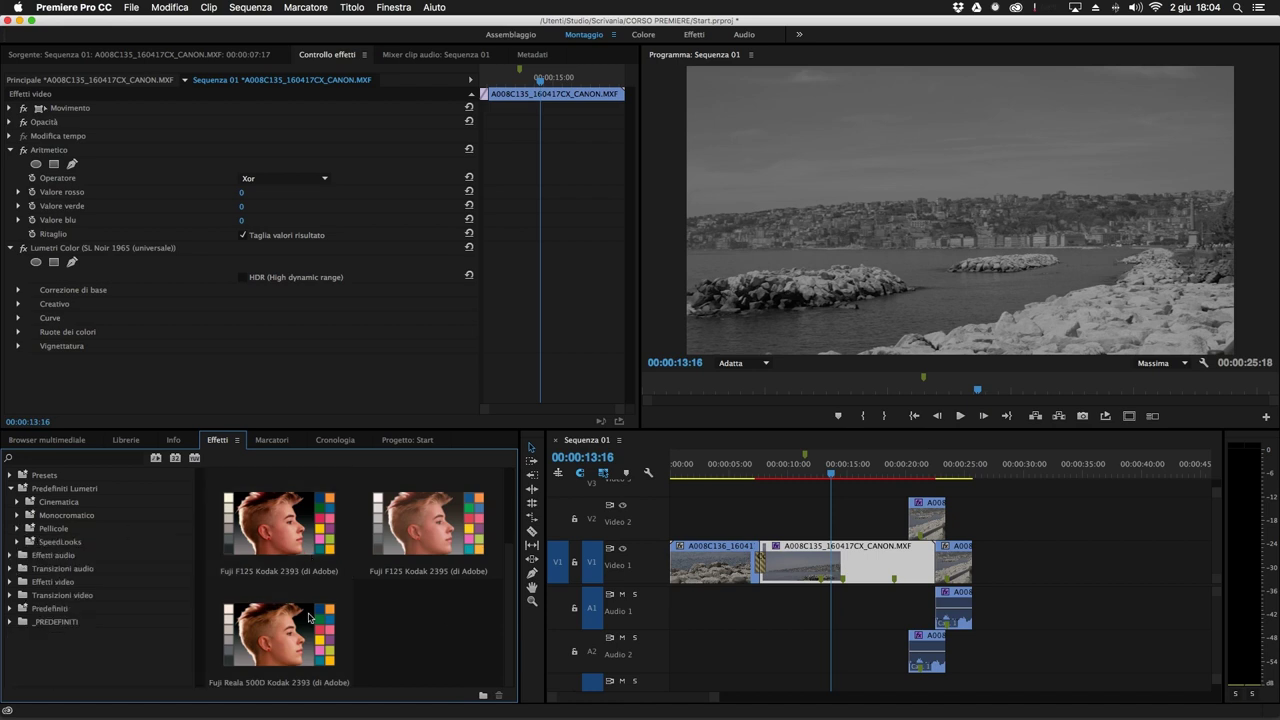
left_click(122, 651)
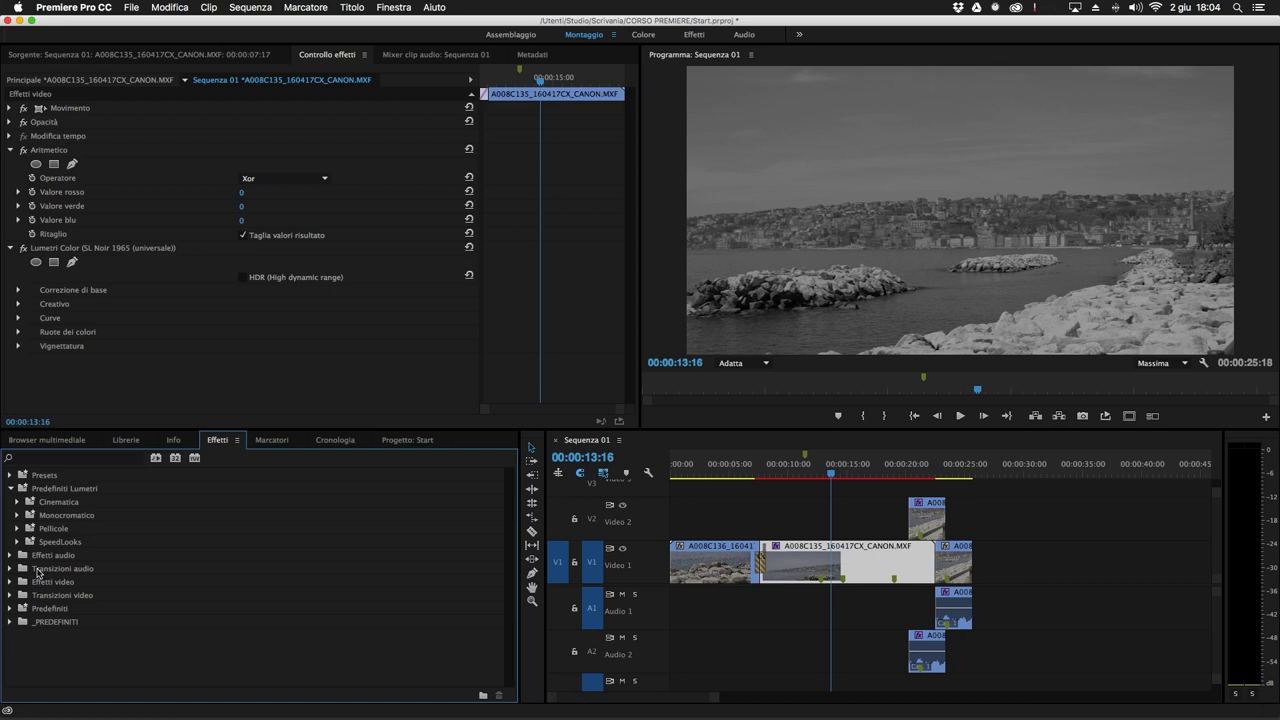
Apply SpeedLooks SL Blu ghiaccio (universale) to clip A008C136 and view it.
left_click(17, 541)
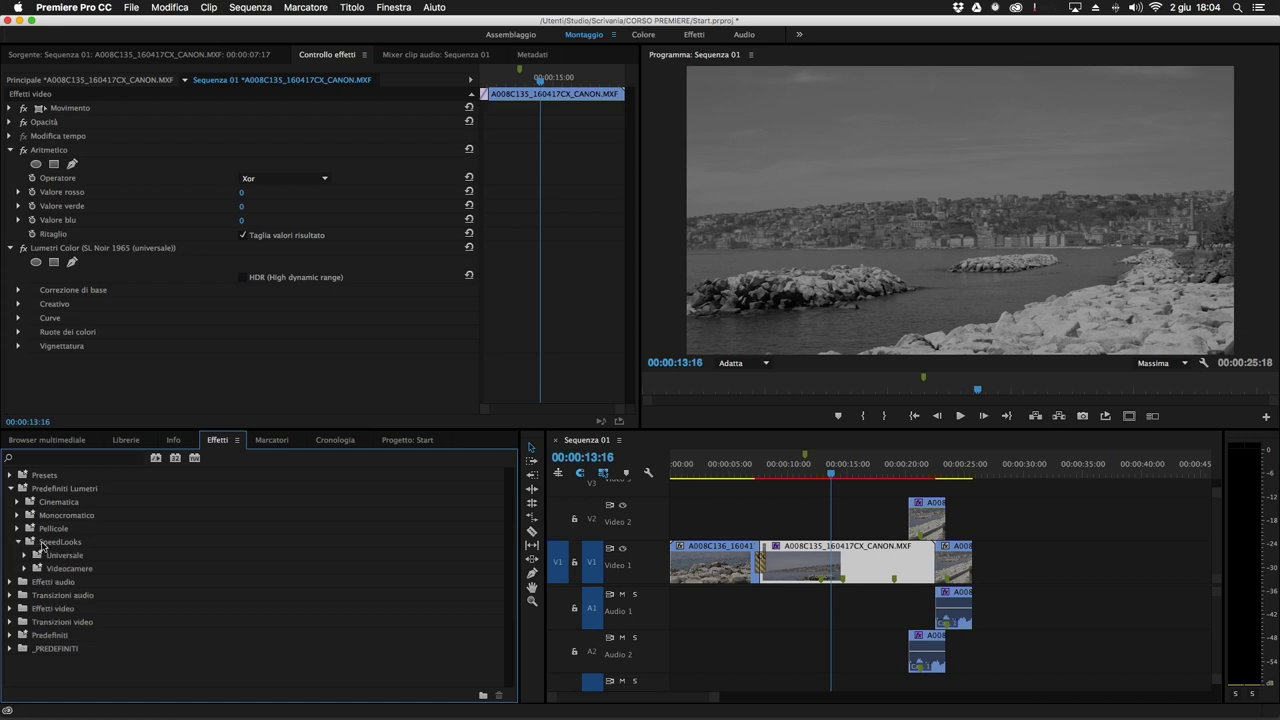
left_click(64, 556)
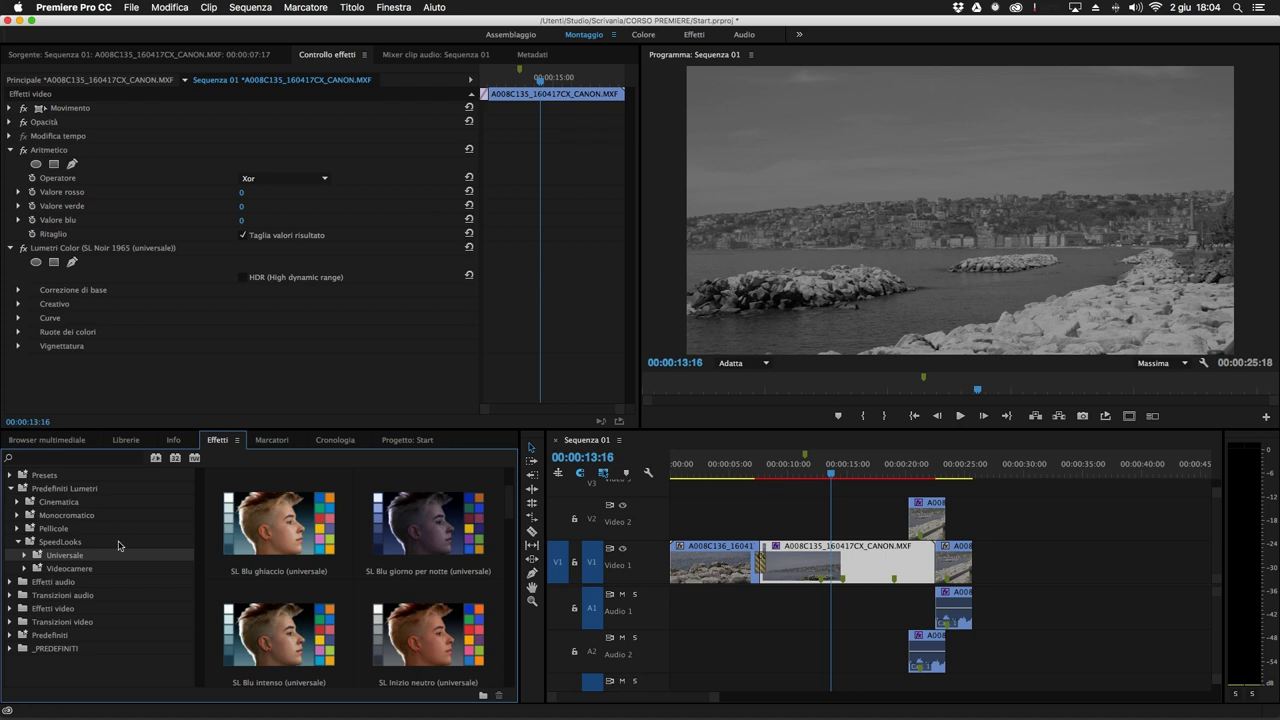
left_click_drag(266, 530, 718, 560)
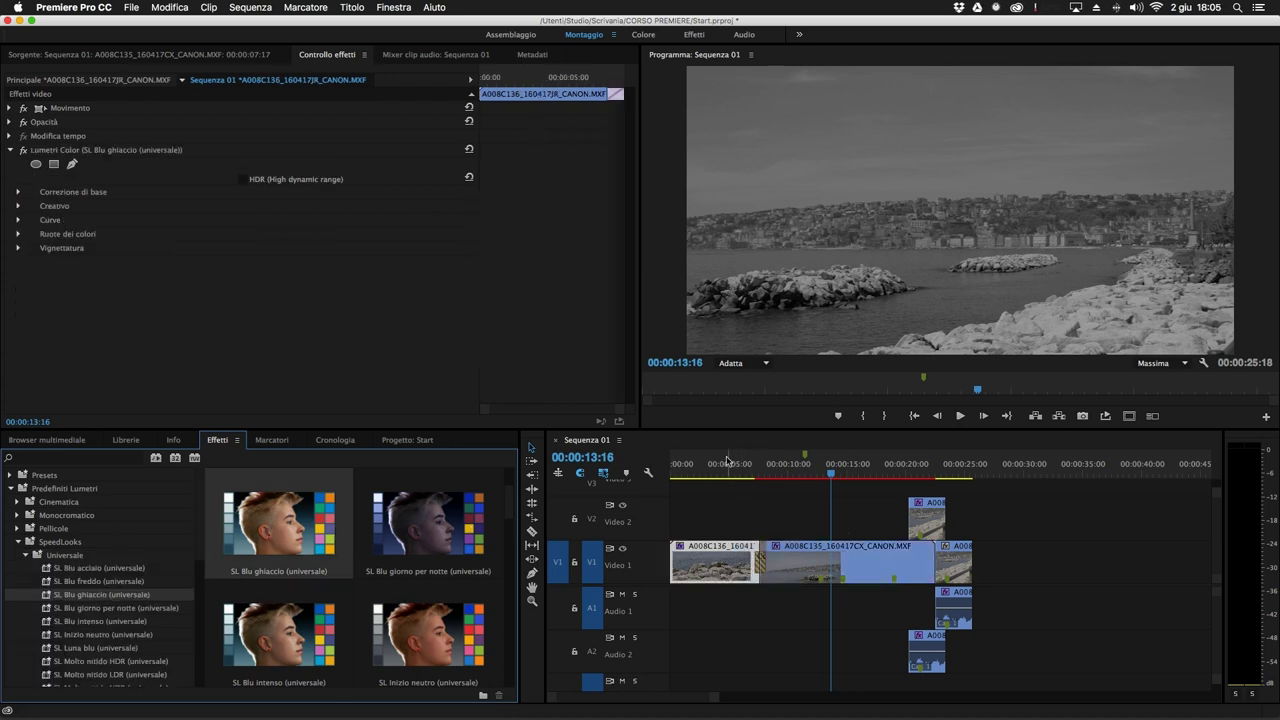
left_click(703, 464)
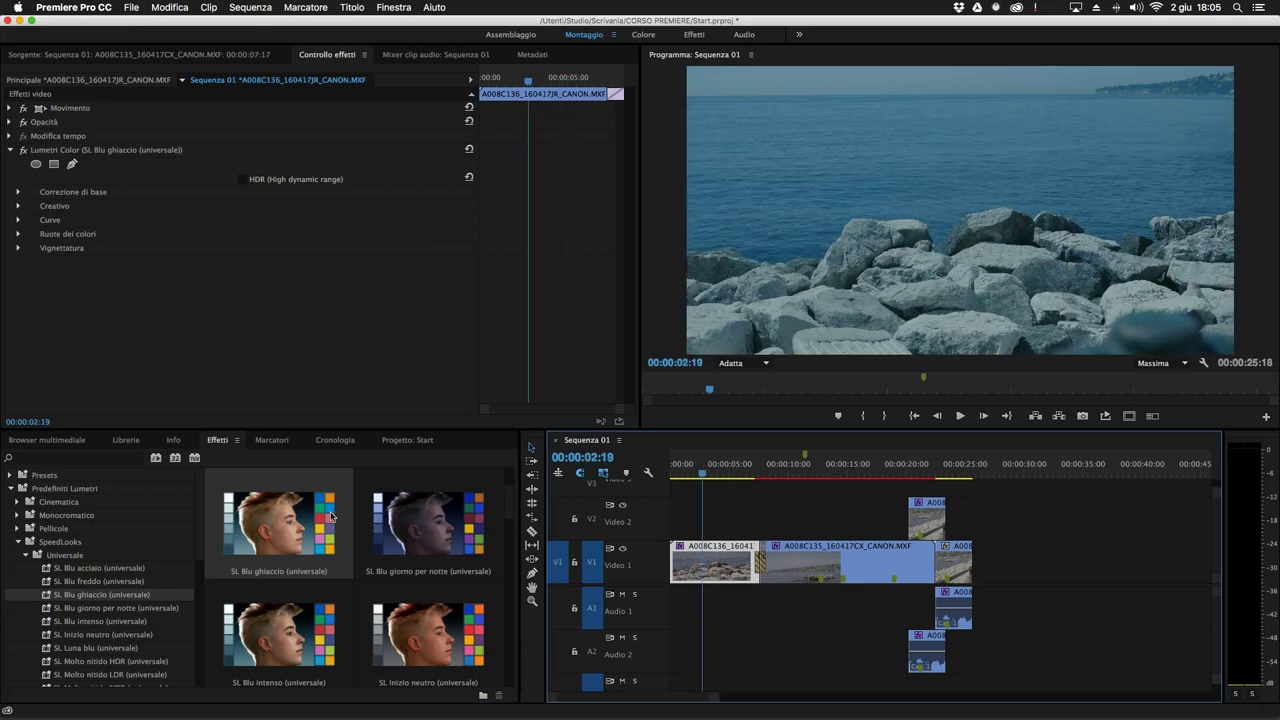
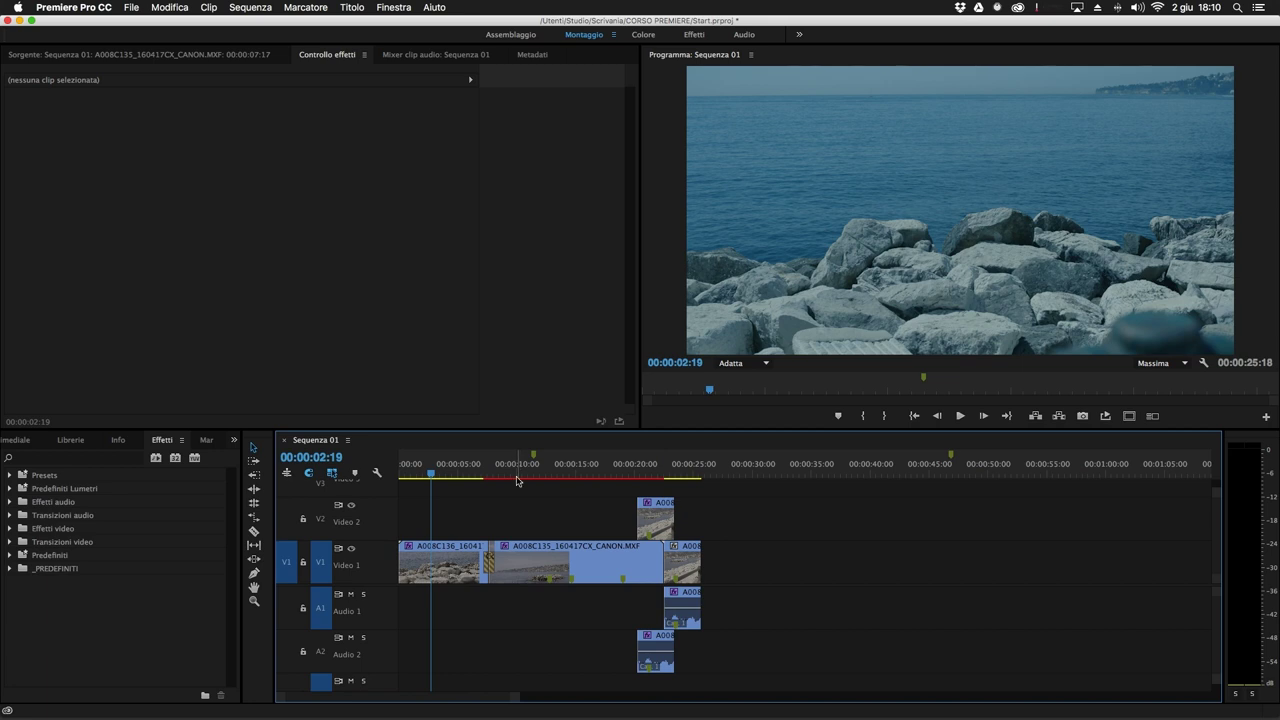
Cut the A008C135 clip on V1 in two with the Razor tool, then return to Selection.
left_click(517, 548)
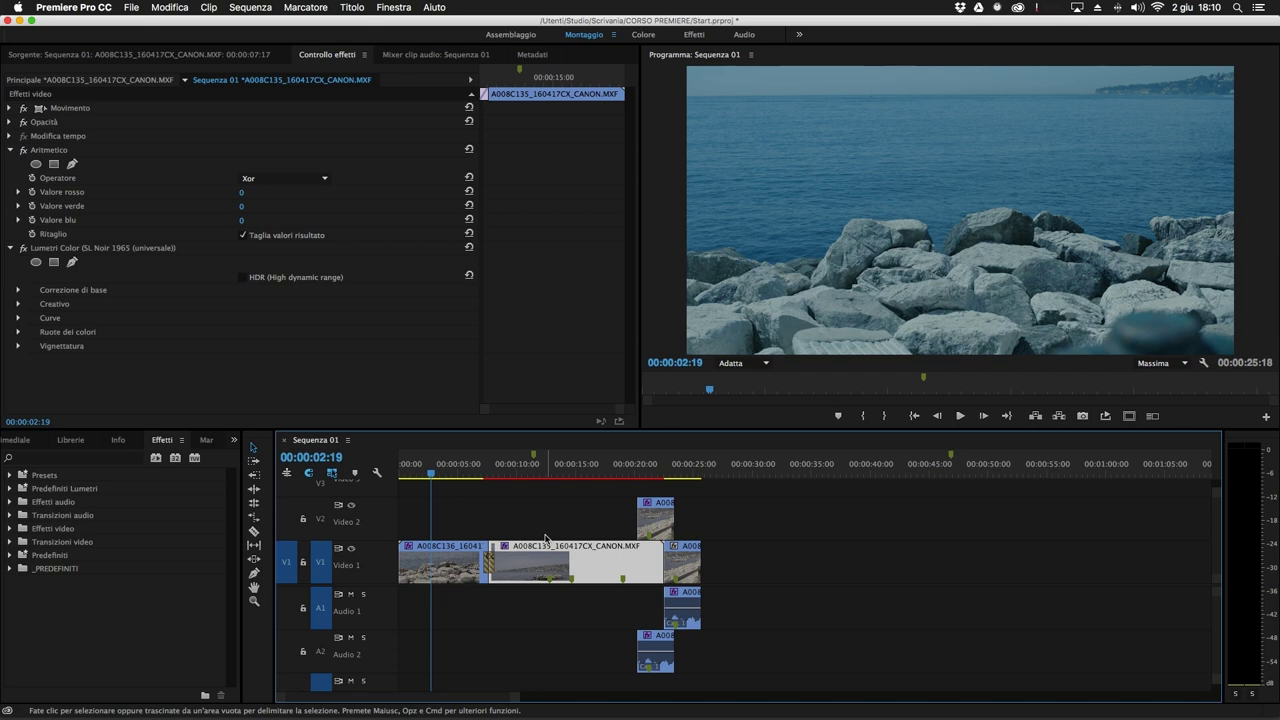
left_click(254, 532)
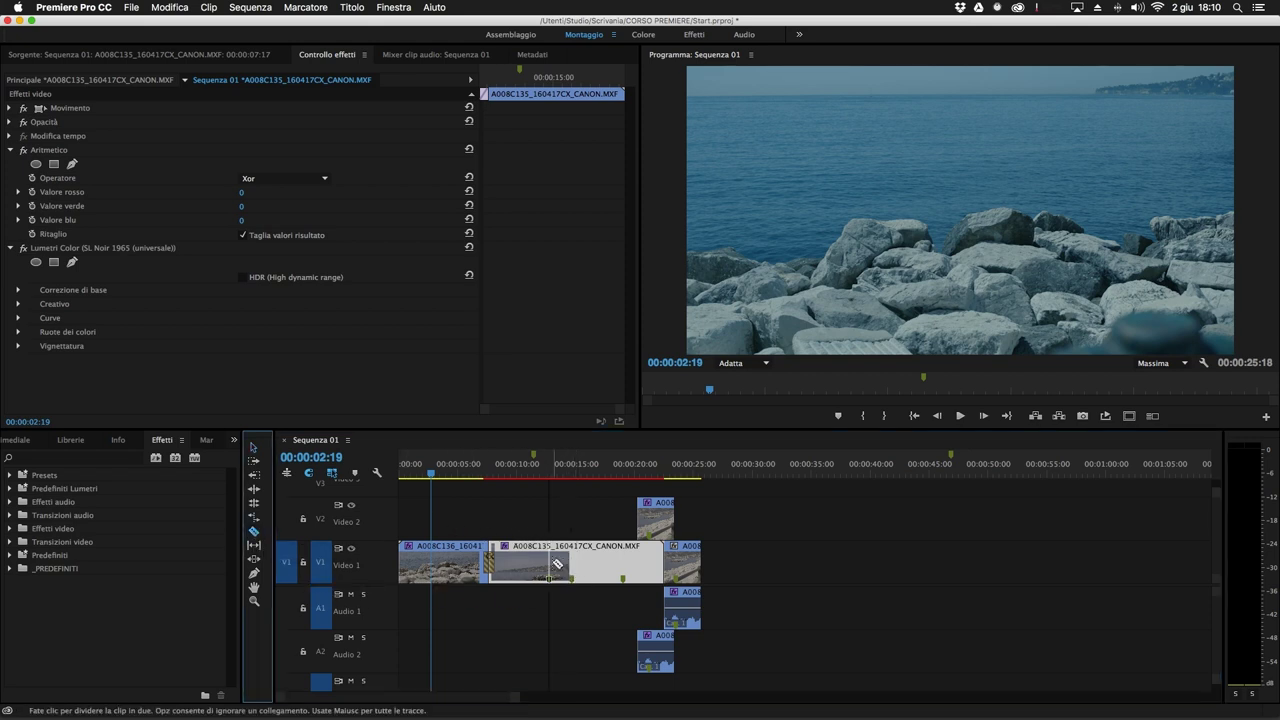
left_click(519, 560)
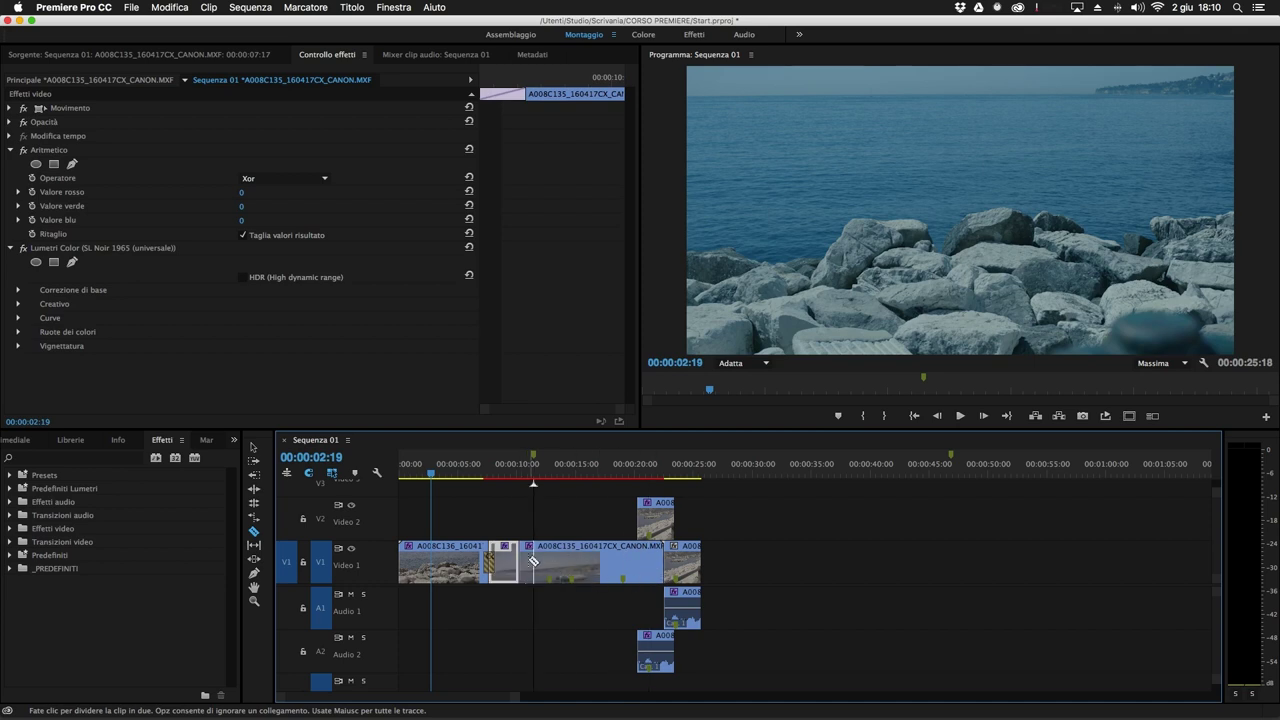
left_click(253, 447)
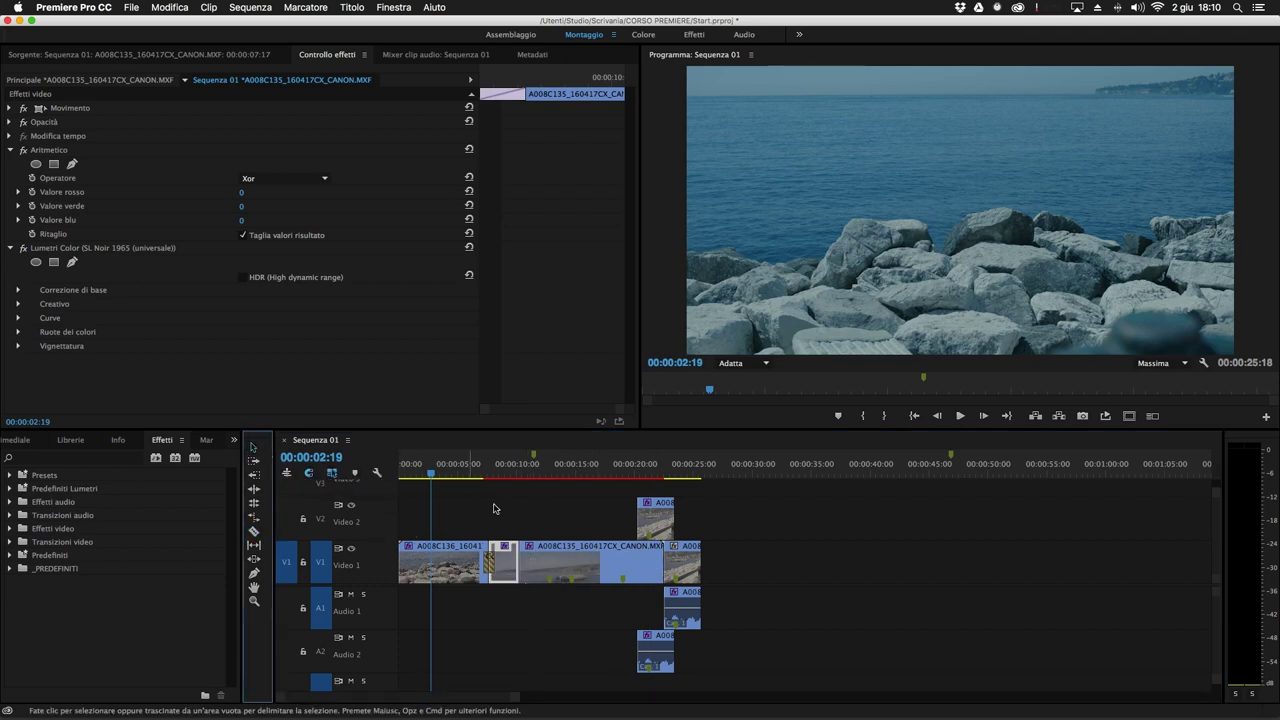
left_click(562, 552)
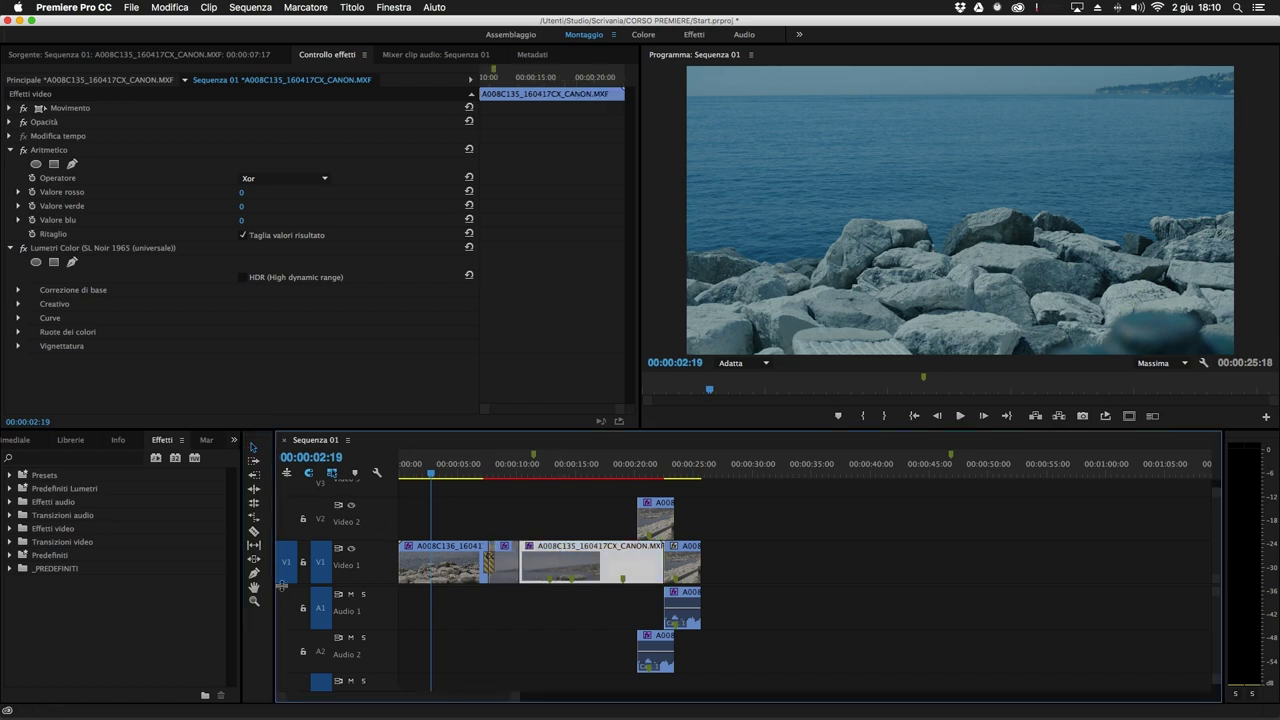
left_click(559, 621)
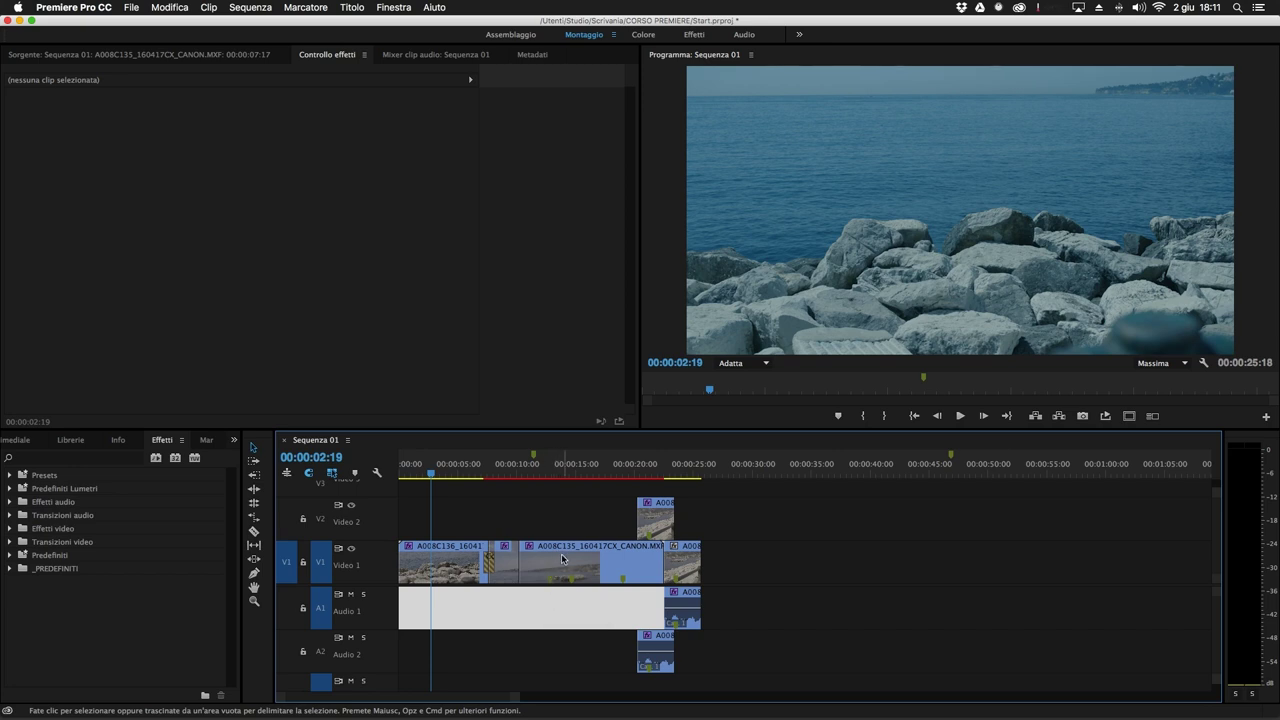
key("c")
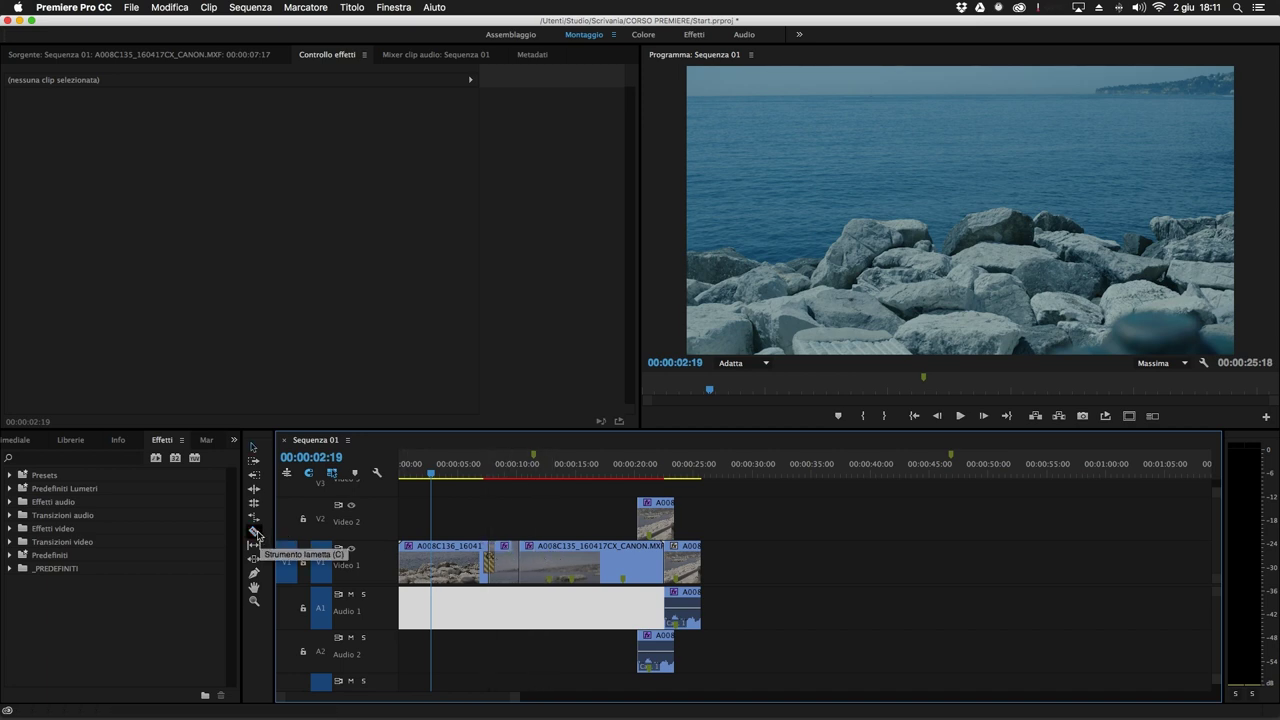
key("v")
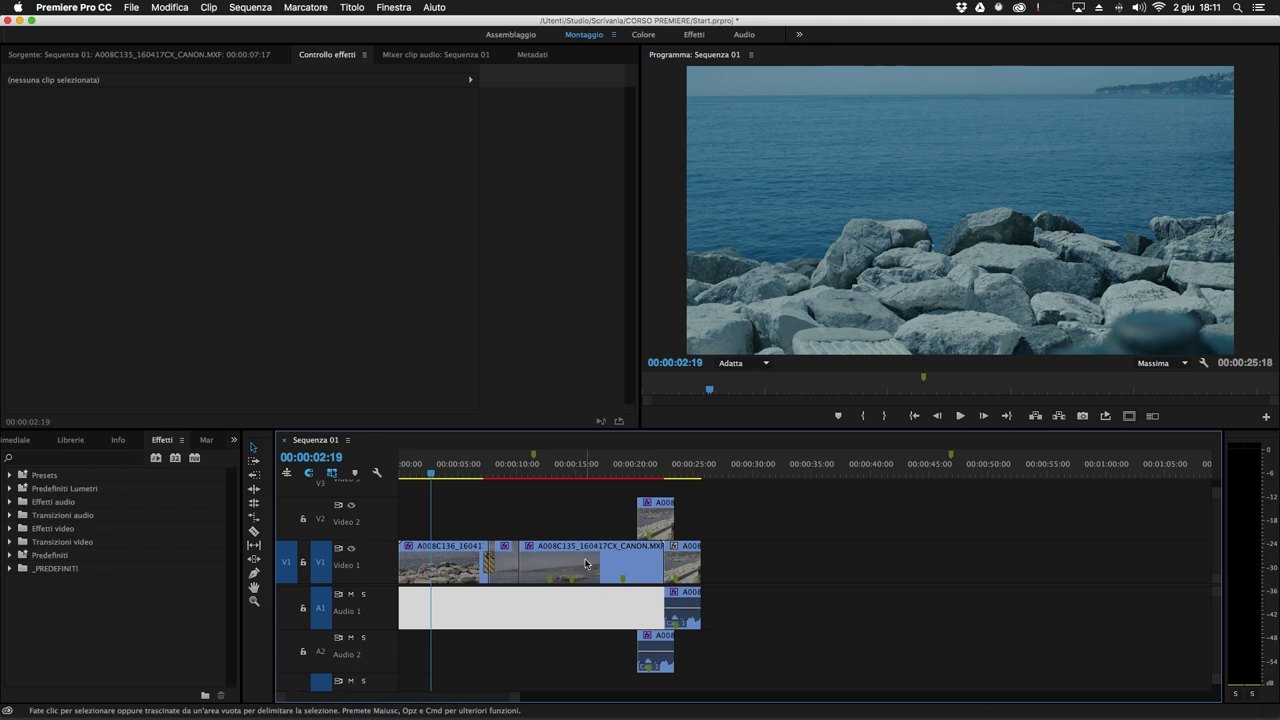
key("c")
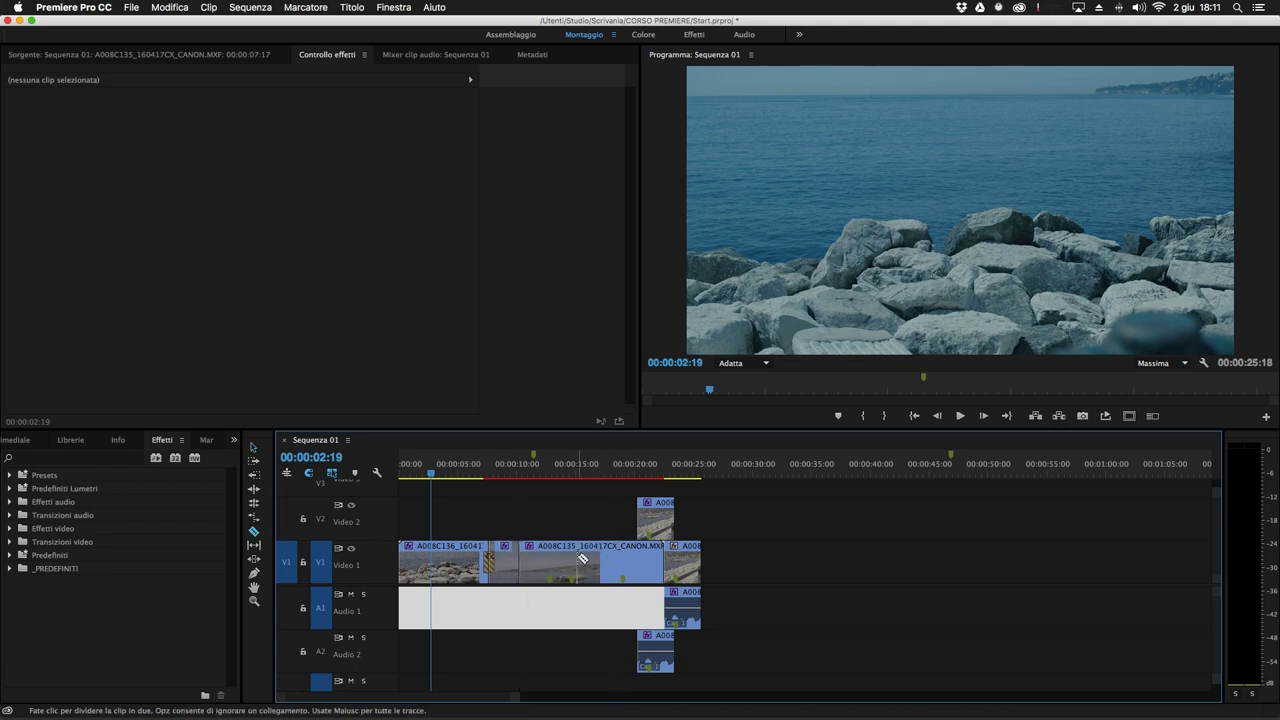
key("v")
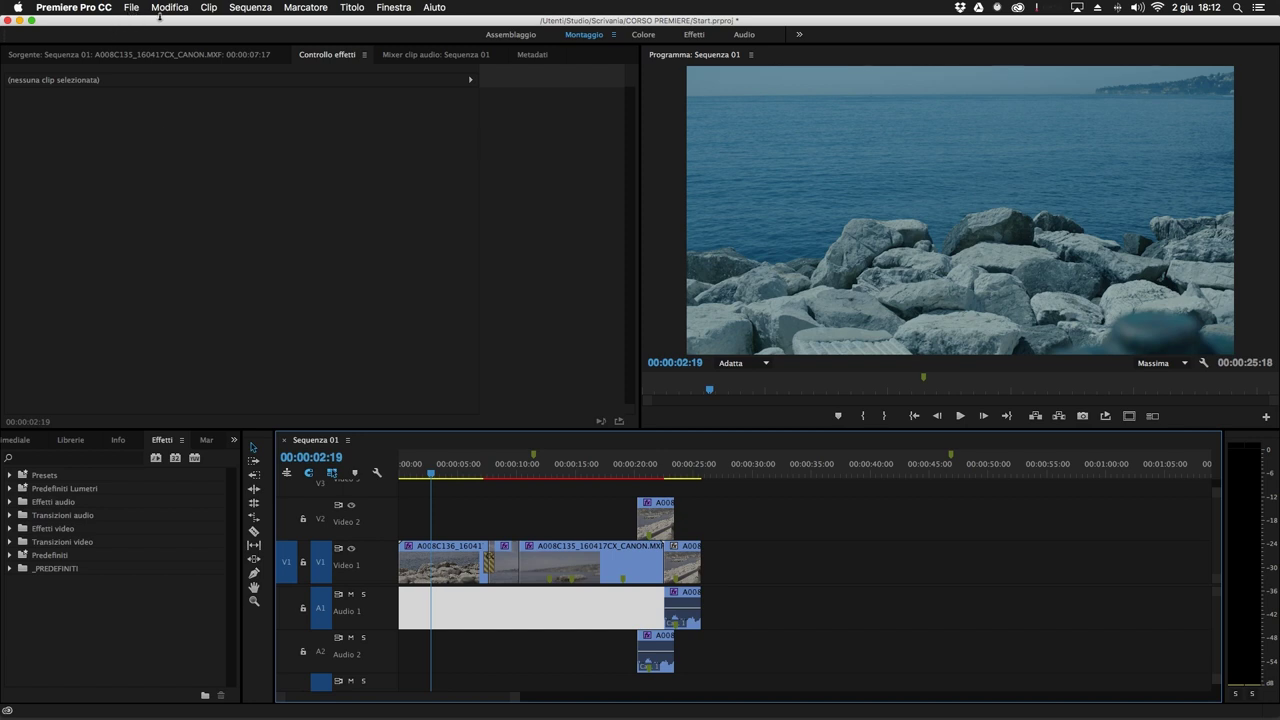
Open the Scelte rapide da tastiera window, move it up-left and enlarge it.
left_click(166, 10)
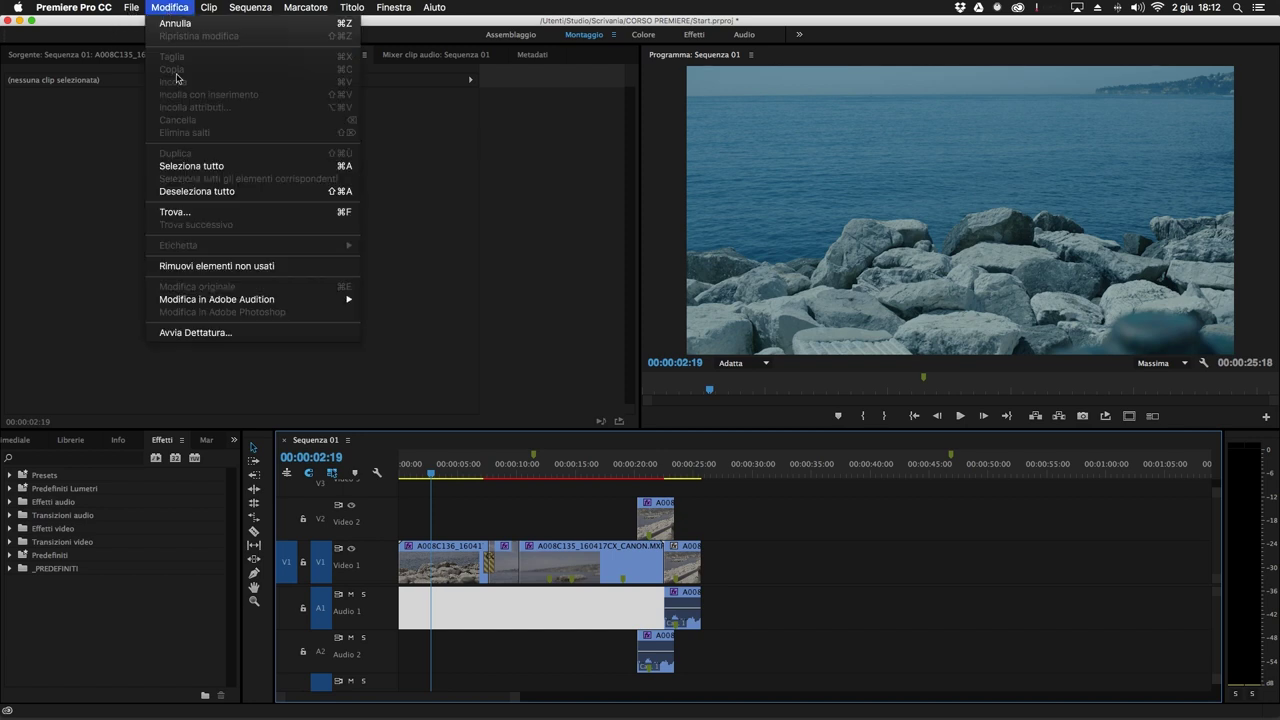
mouse_move(98, 10)
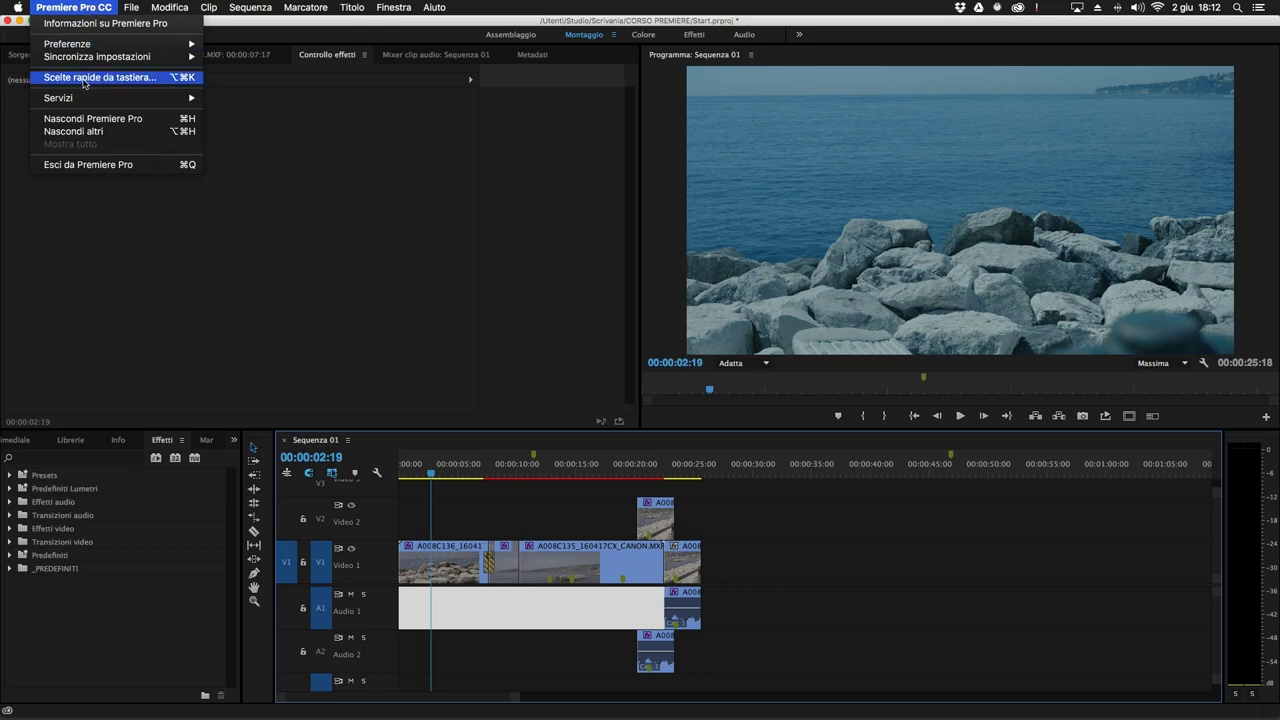
left_click(129, 80)
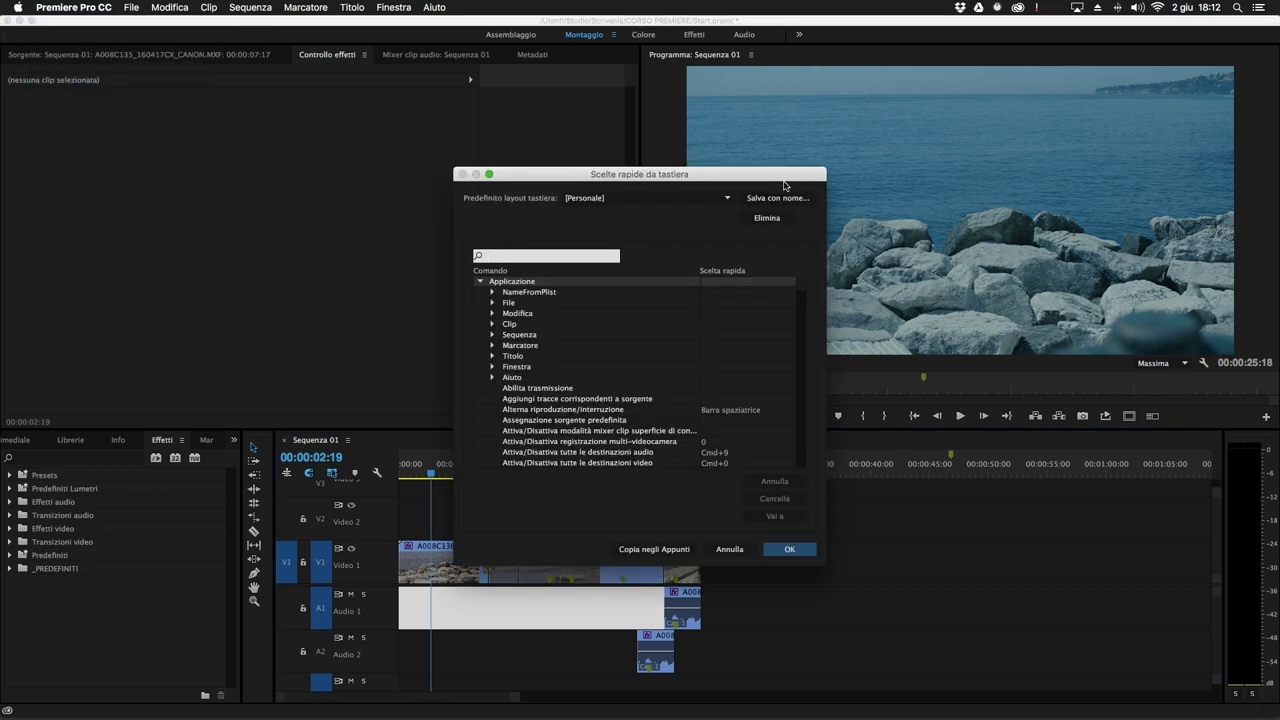
left_click_drag(720, 165, 484, 128)
left_click_drag(588, 531, 792, 697)
Scroll the command list and select Impostazioni sovrapposizione.
scroll(560, 345, "down", 3)
scroll(503, 360, "down", 3)
scroll(442, 364, "down", 12)
scroll(442, 364, "down", 5)
scroll(442, 364, "down", 9)
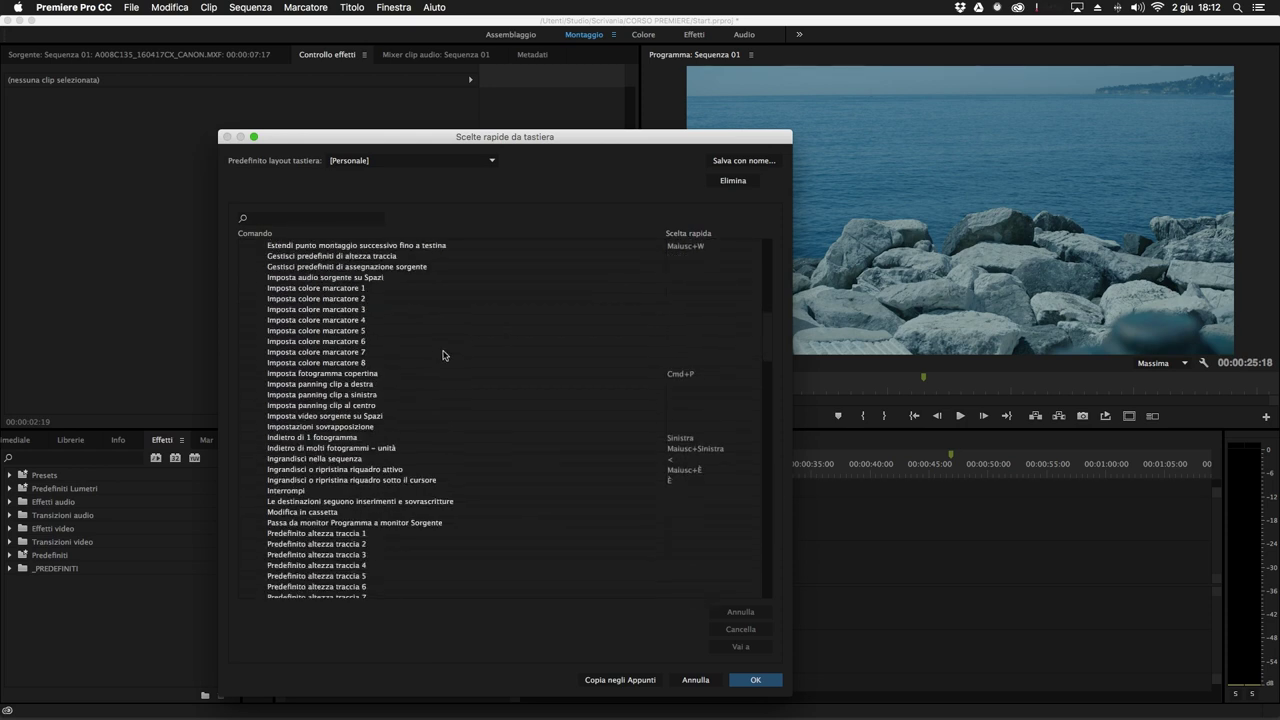
scroll(445, 358, "up", 7)
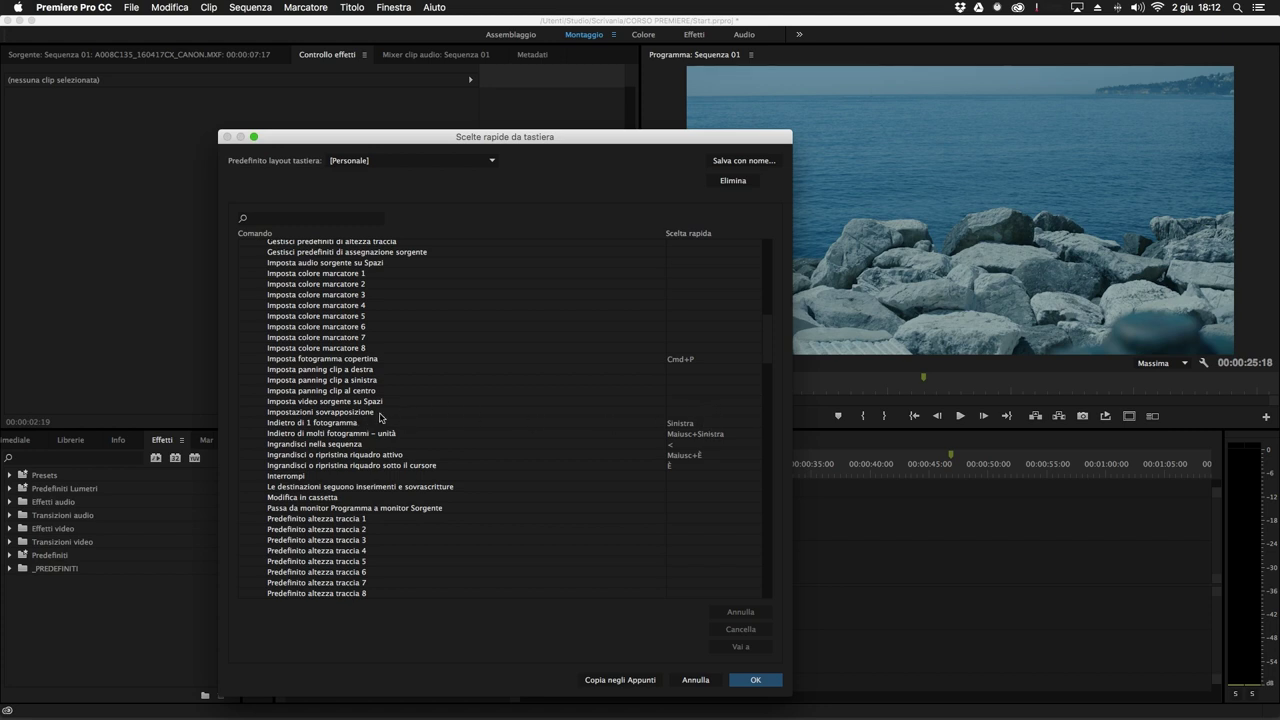
left_click(676, 413)
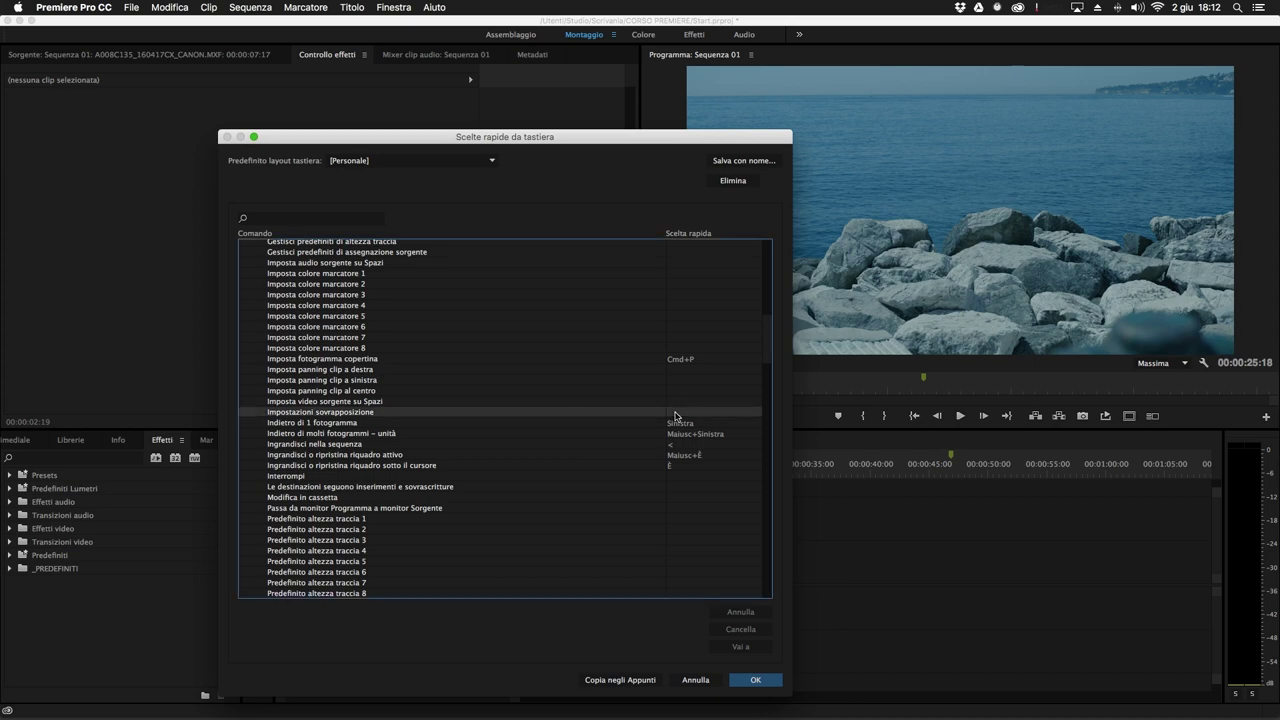
Assign Ctrl+Cmd+E to Impostazioni sovrapposizione, then remove that shortcut again.
left_click(675, 414)
key("ctrl+super+e")
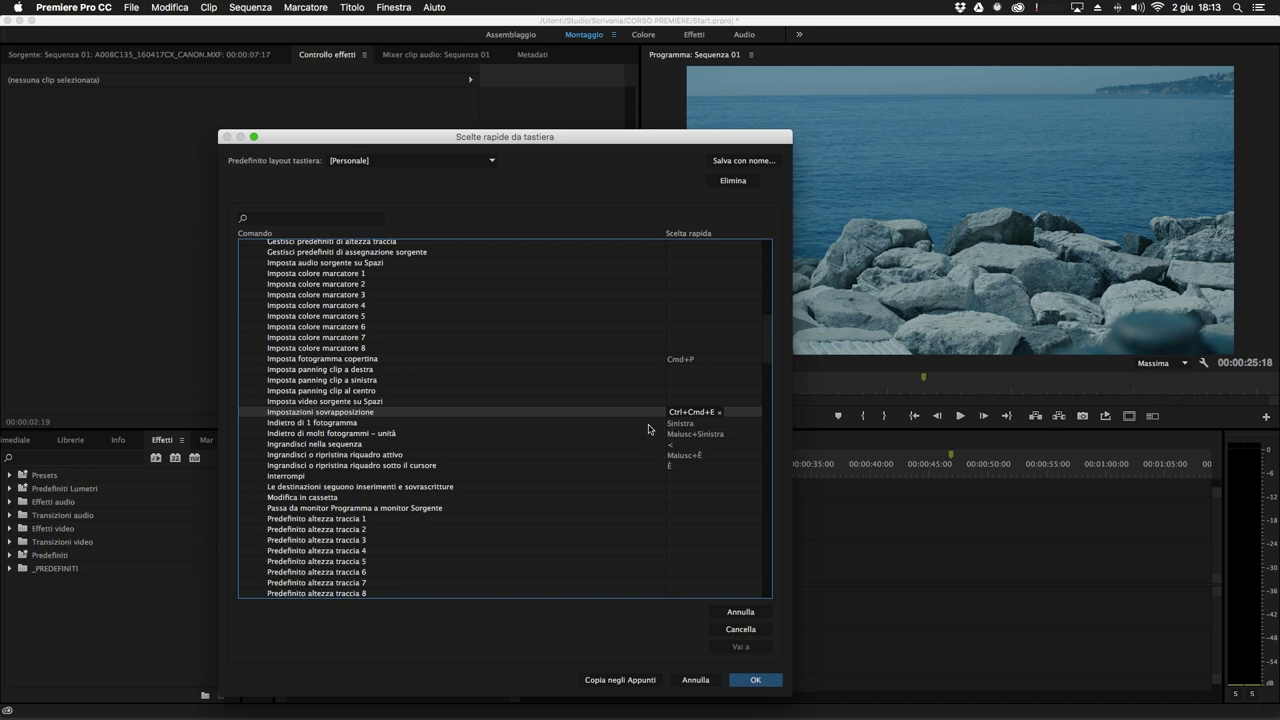
left_click(720, 416)
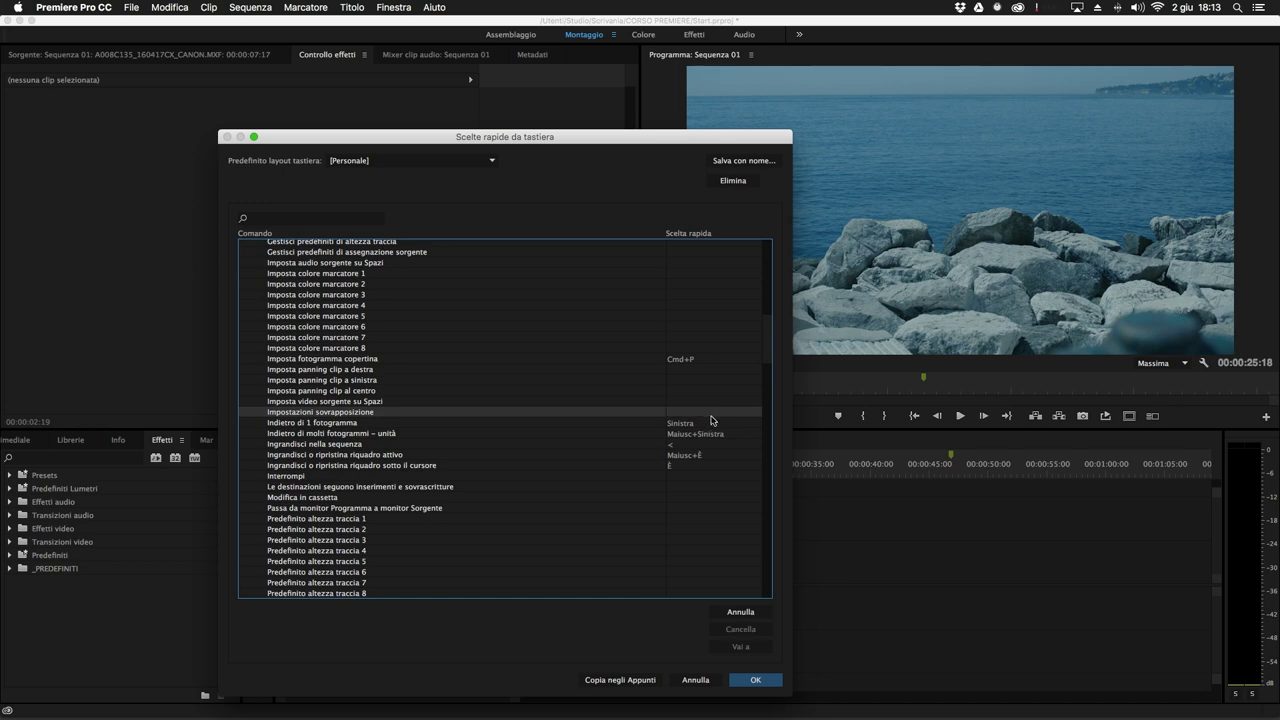
Scroll the shortcut list and close the window with Annulla, discarding changes.
scroll(527, 361, "down", 5)
scroll(527, 361, "down", 20)
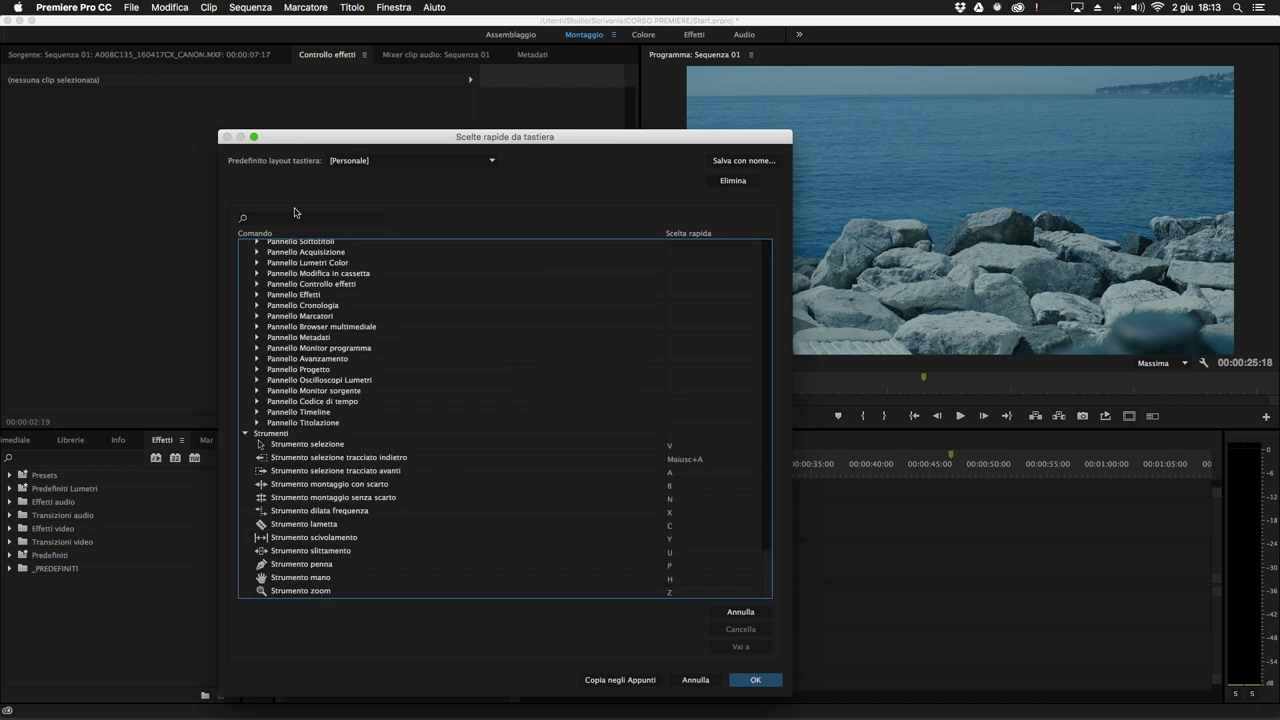
scroll(380, 346, "up", 20)
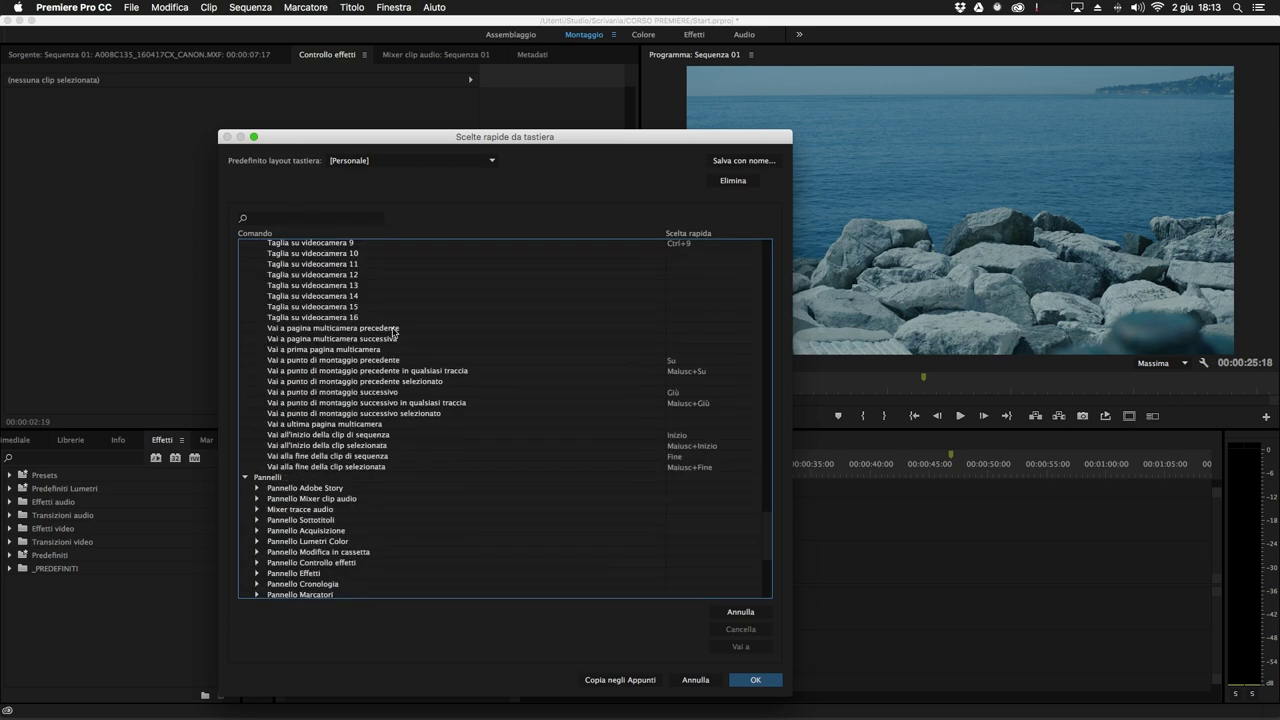
left_click(340, 219)
left_click(692, 680)
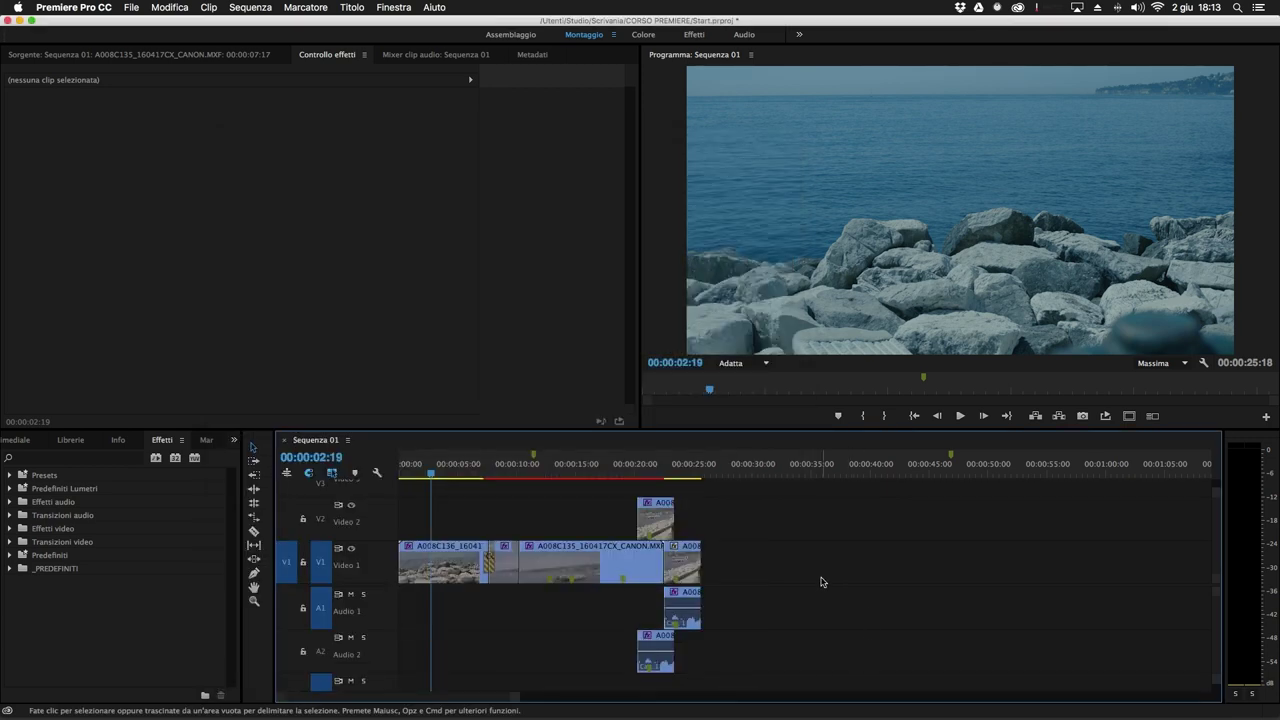
Set the playhead to 00:00:21:22 and twice open, then cancel, Guadagno audio for the Audio 2 clip.
left_click(676, 466)
left_click_drag(676, 466, 657, 466)
right_click(651, 648)
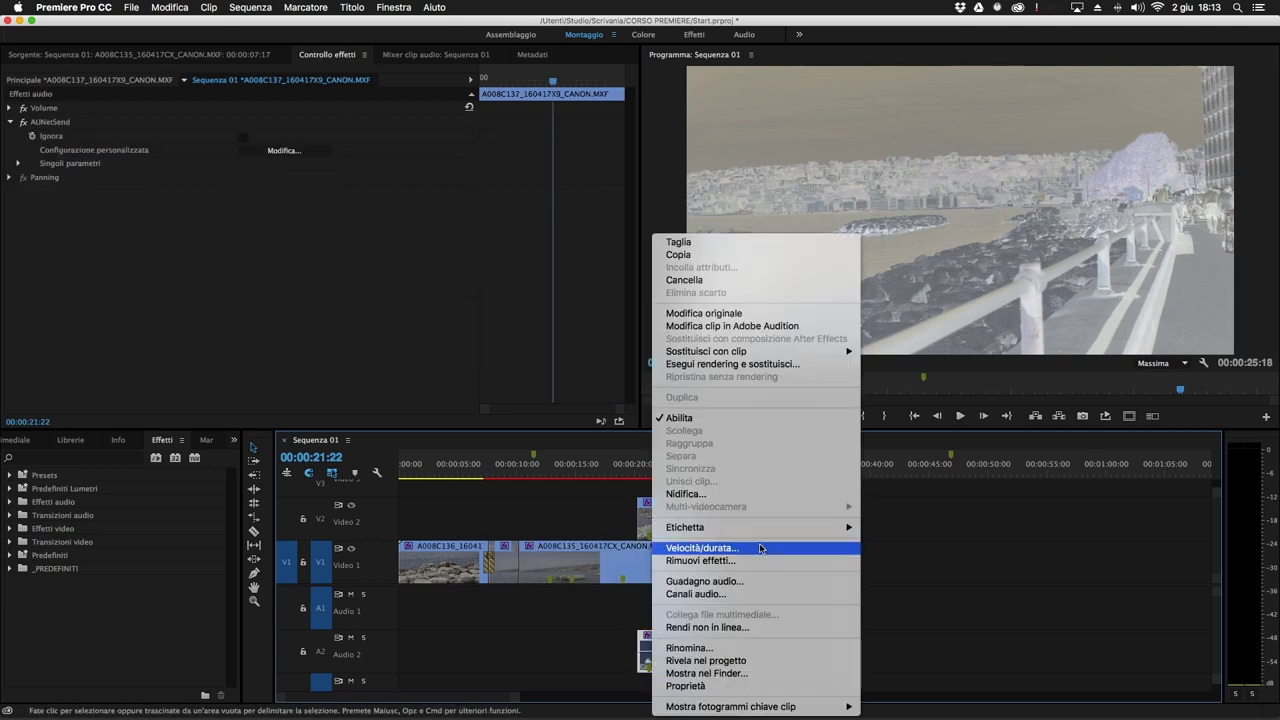
left_click(760, 583)
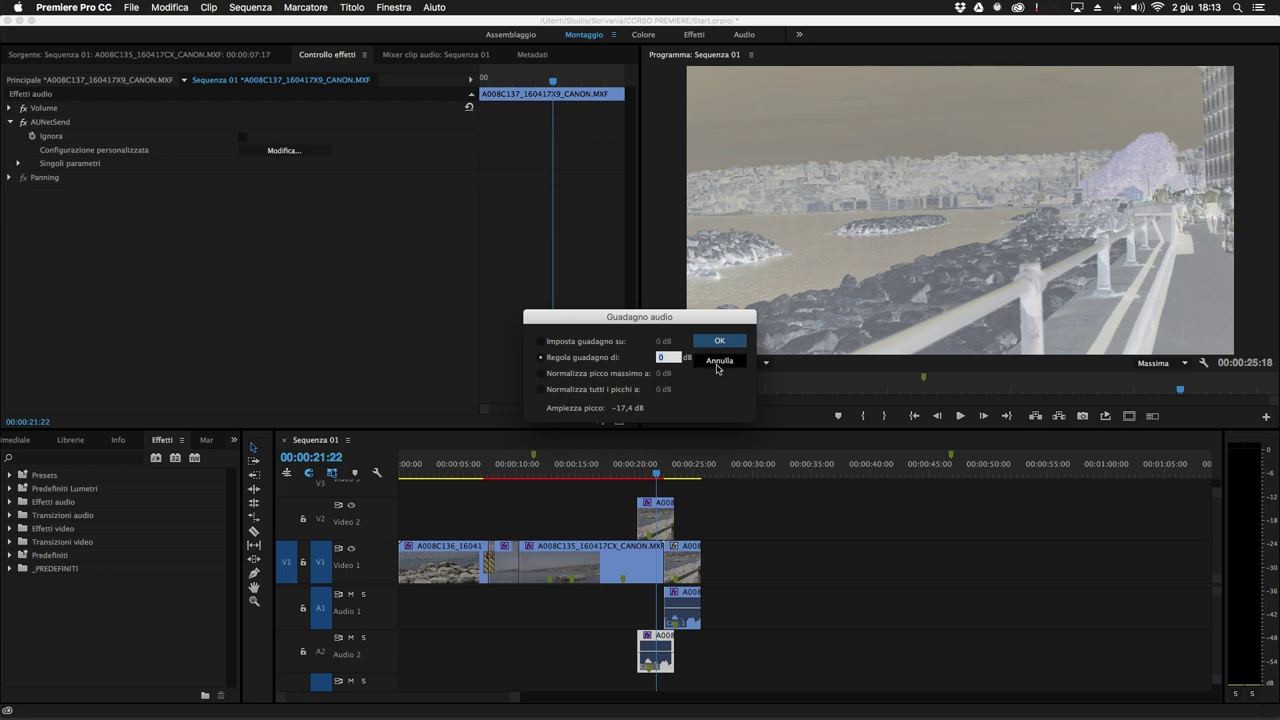
left_click(733, 362)
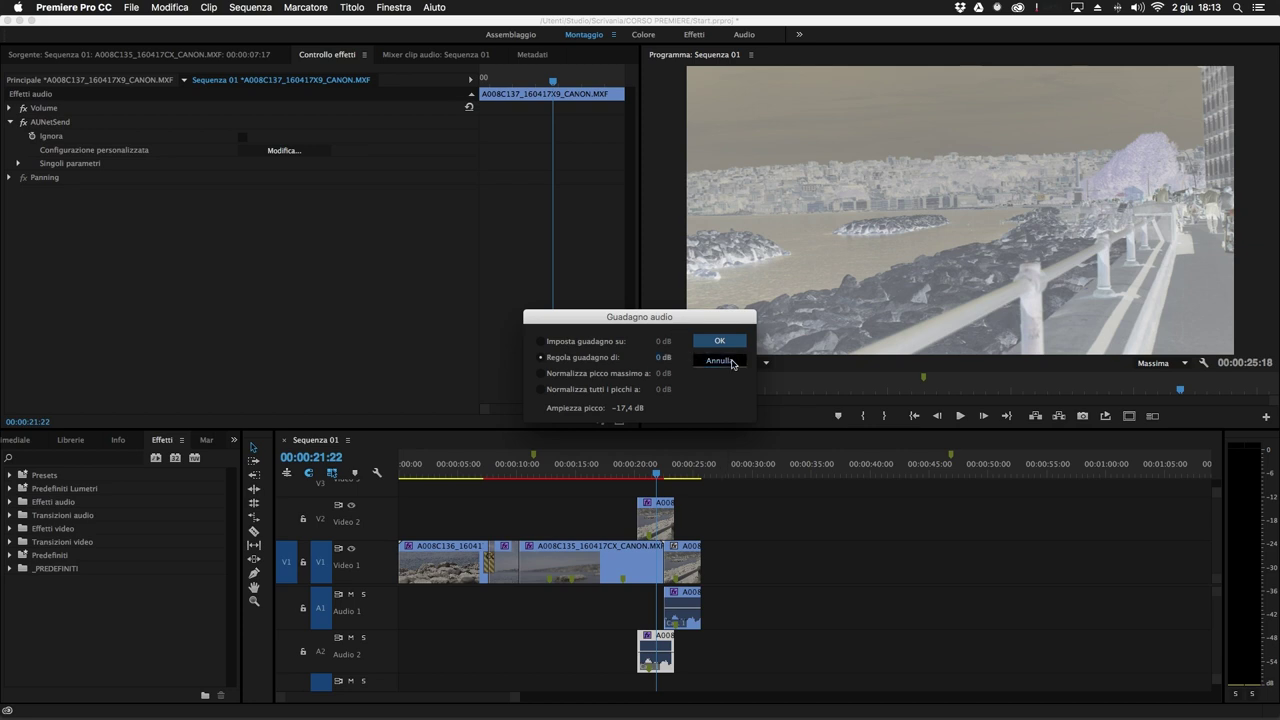
right_click(661, 649)
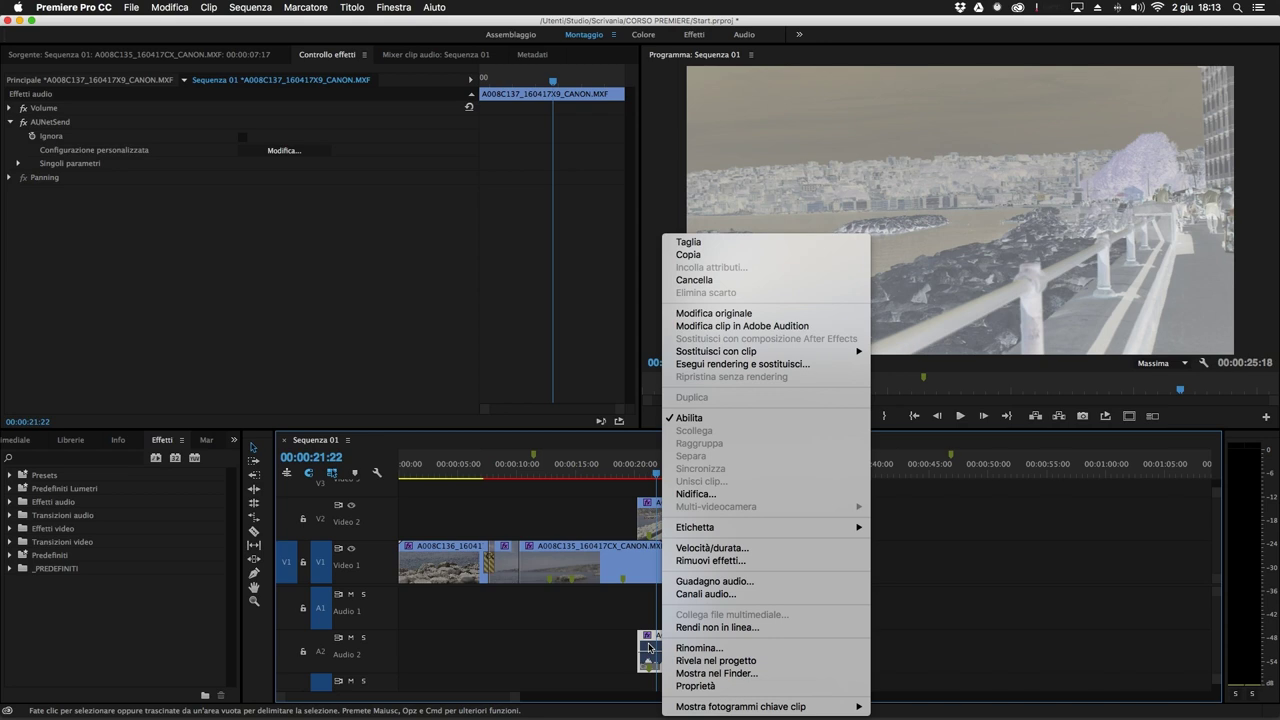
left_click(714, 581)
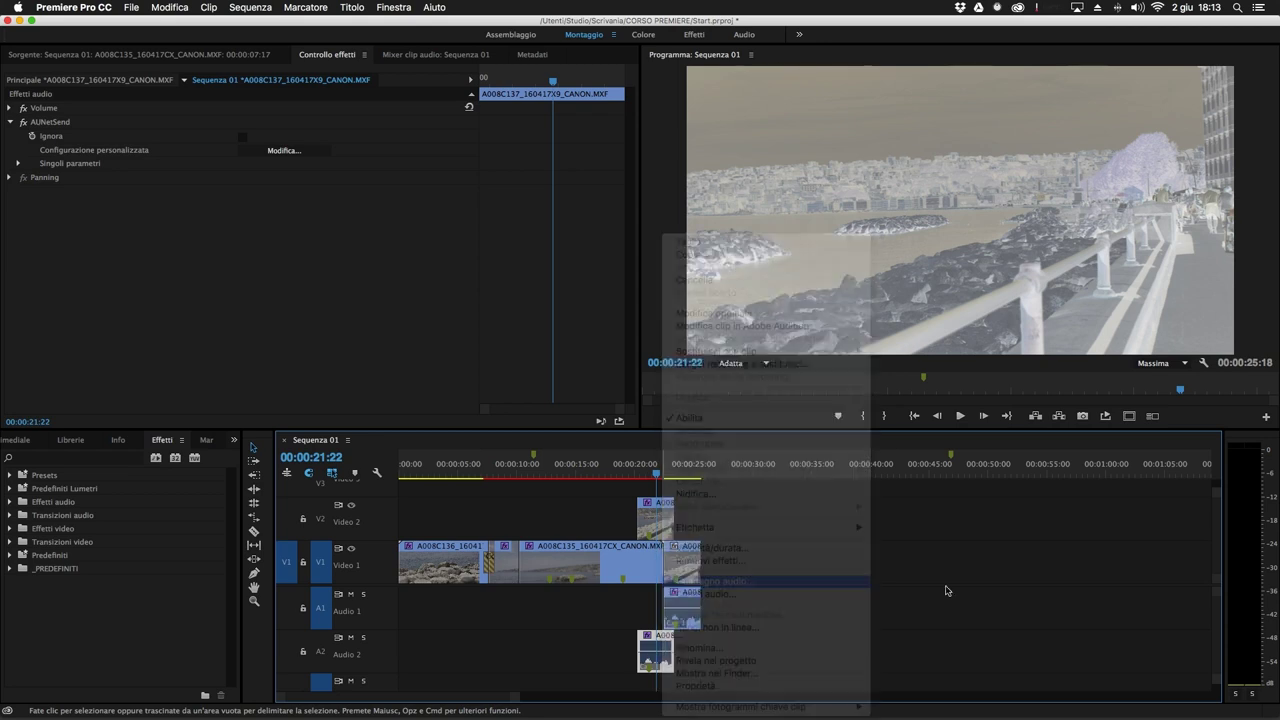
left_click(712, 362)
Search 'guada' in the shortcuts to confirm Guadagno audio uses G, then test G and cancel.
left_click(96, 10)
left_click(105, 70)
left_click(481, 173)
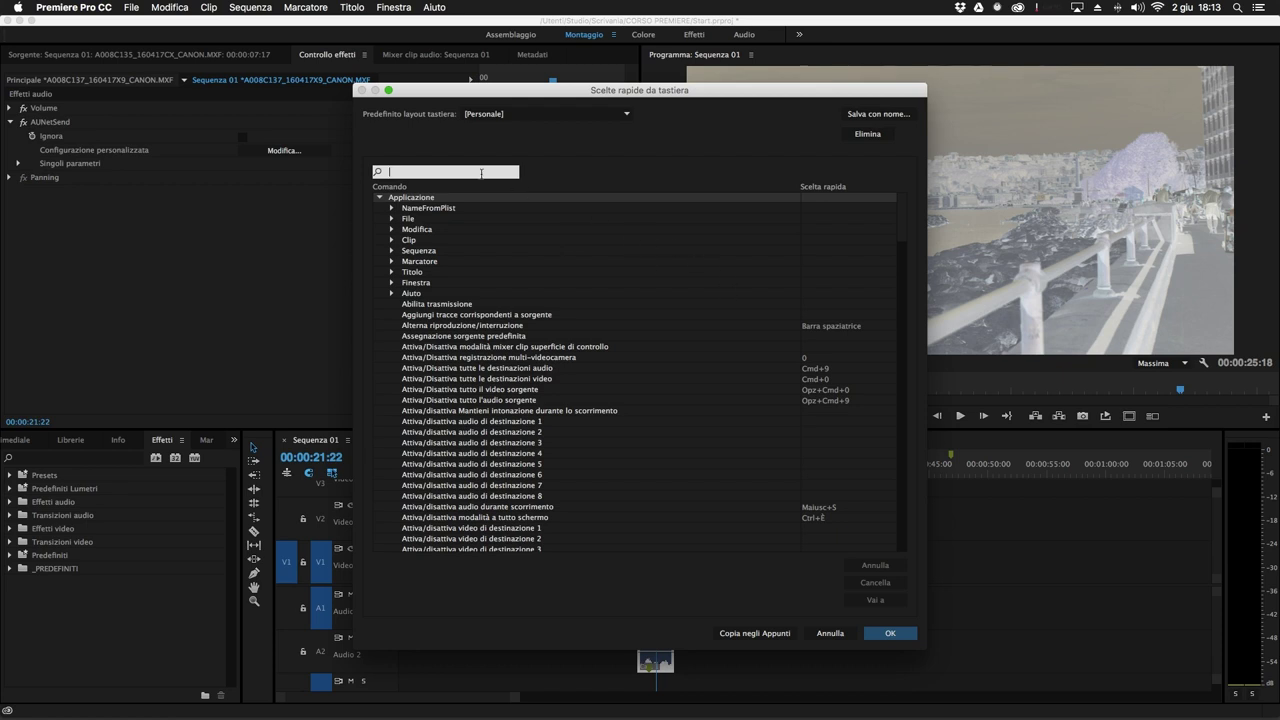
type("gu")
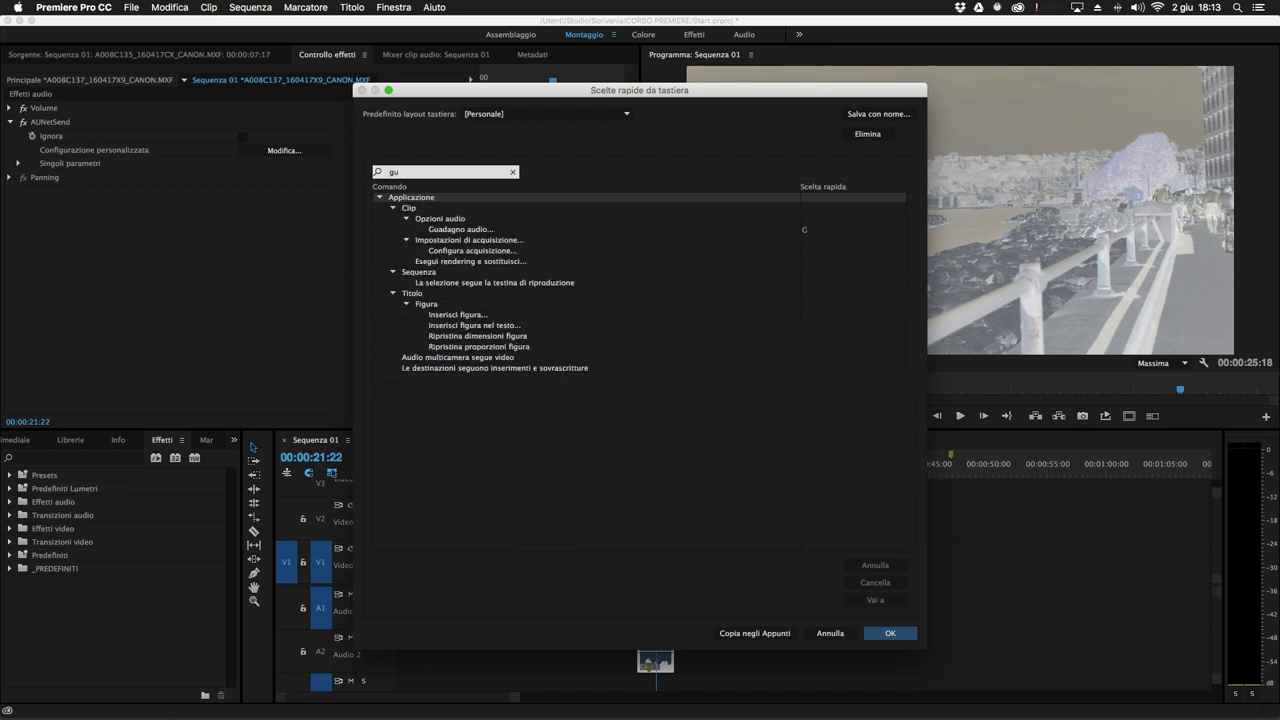
type("adagno")
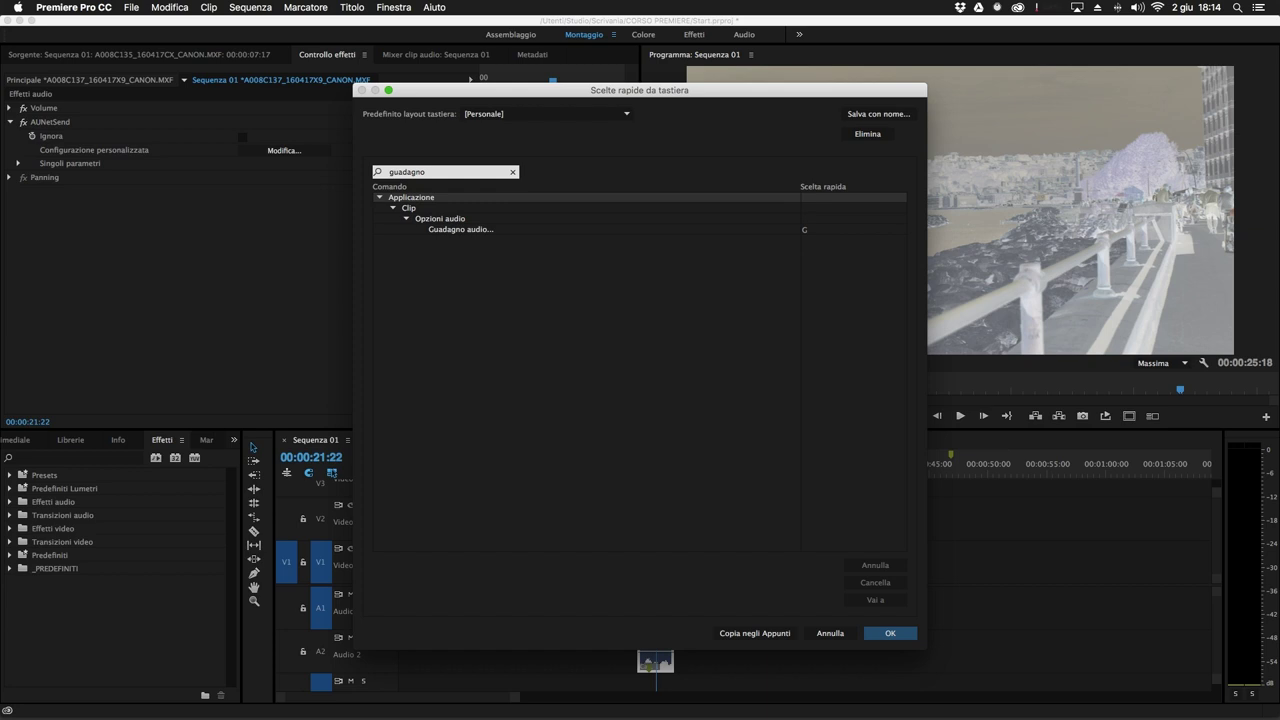
left_click(470, 229)
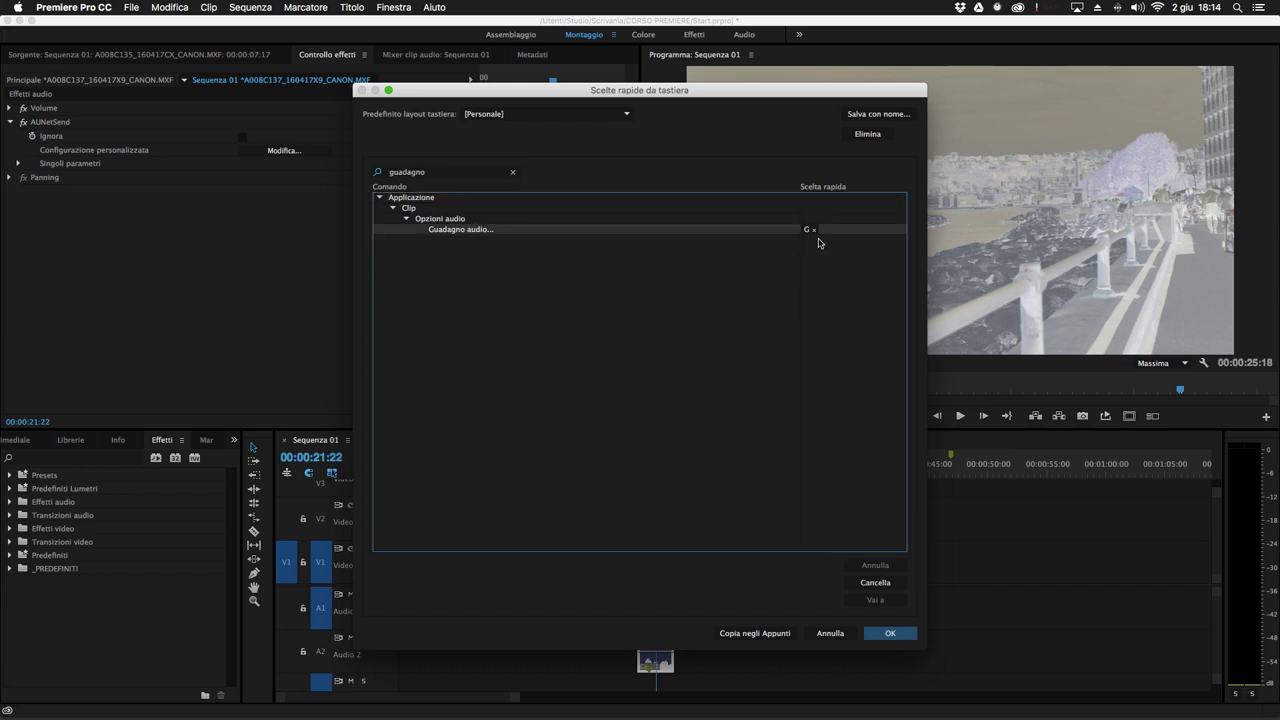
left_click(830, 635)
key("g")
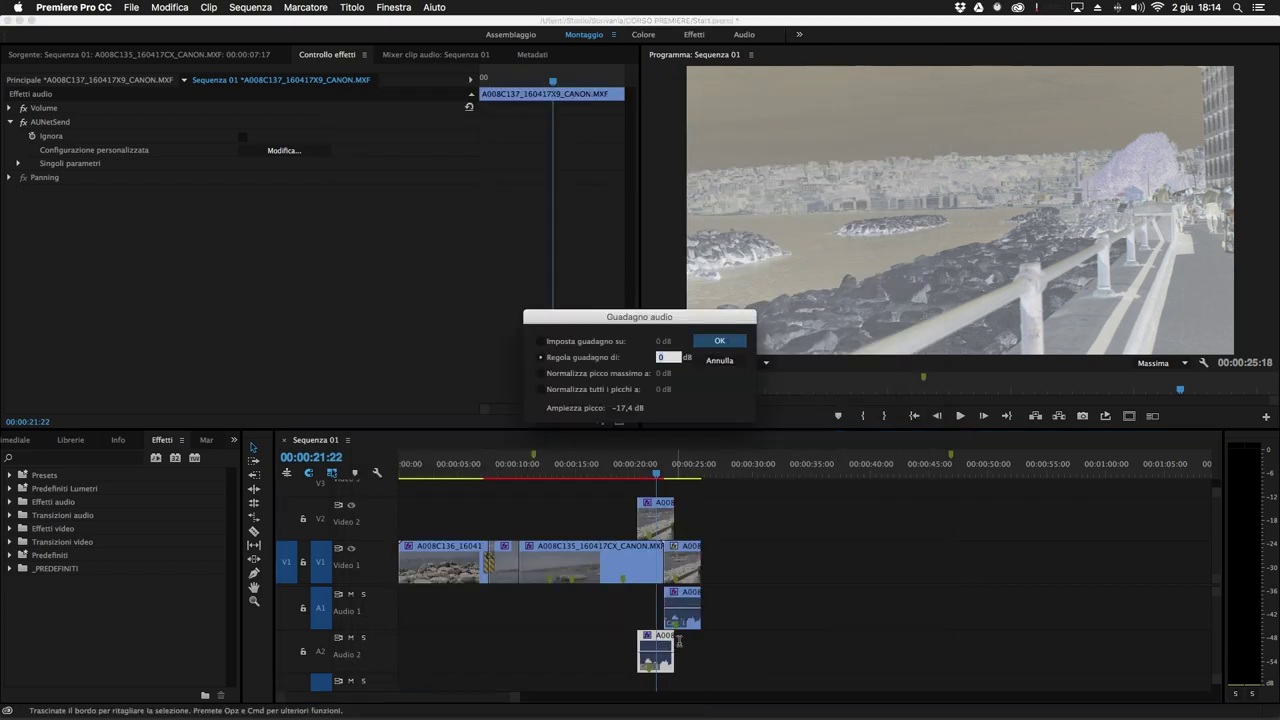
left_click(709, 359)
left_click(84, 7)
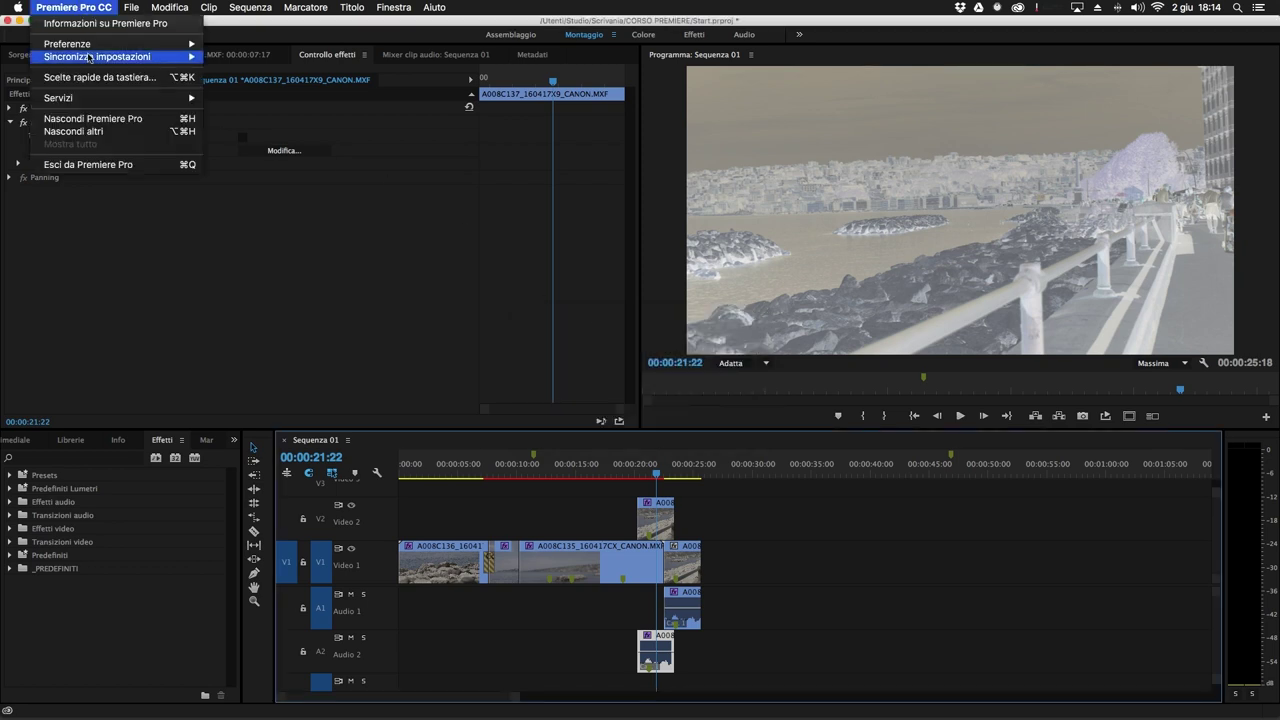
left_click(100, 77)
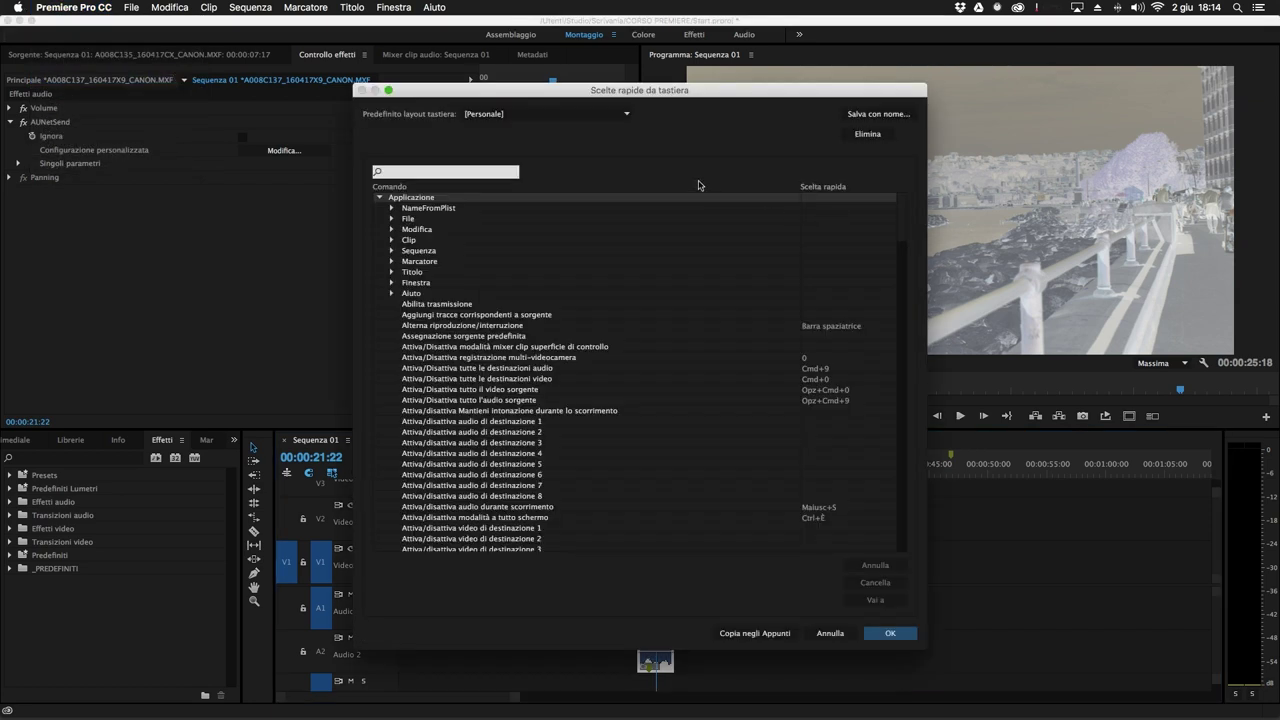
left_click(626, 116)
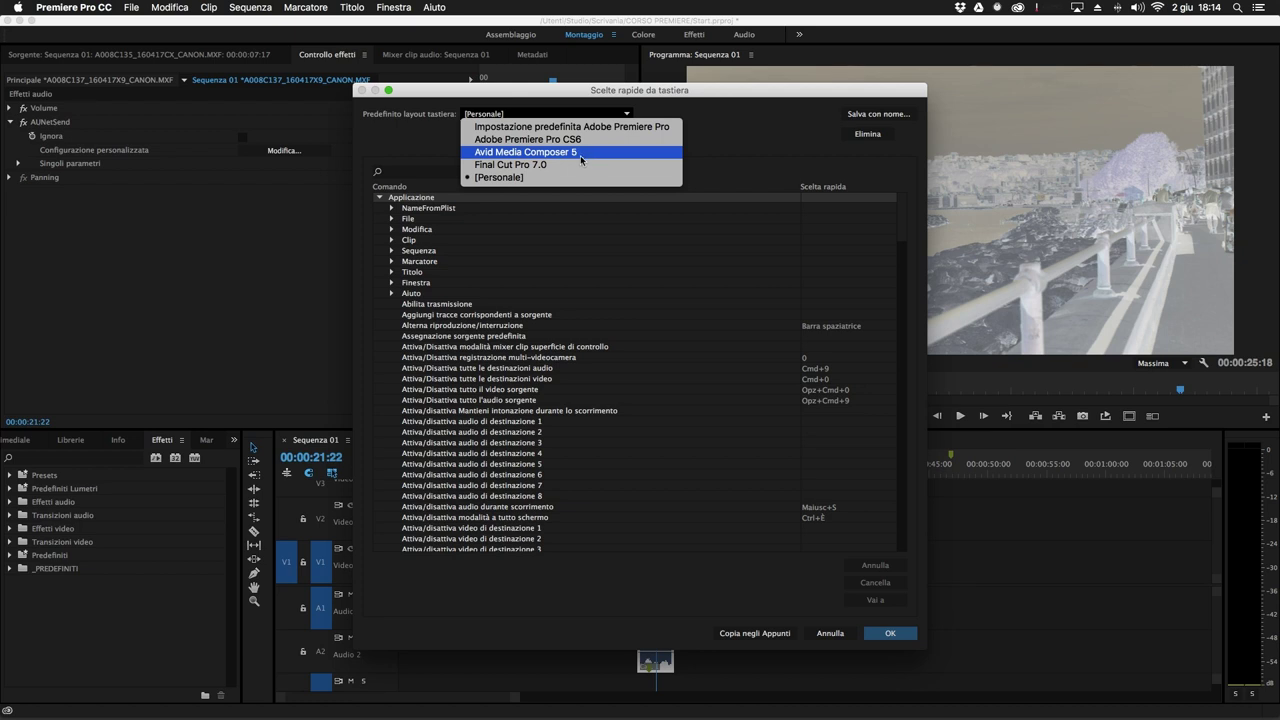
left_click(760, 160)
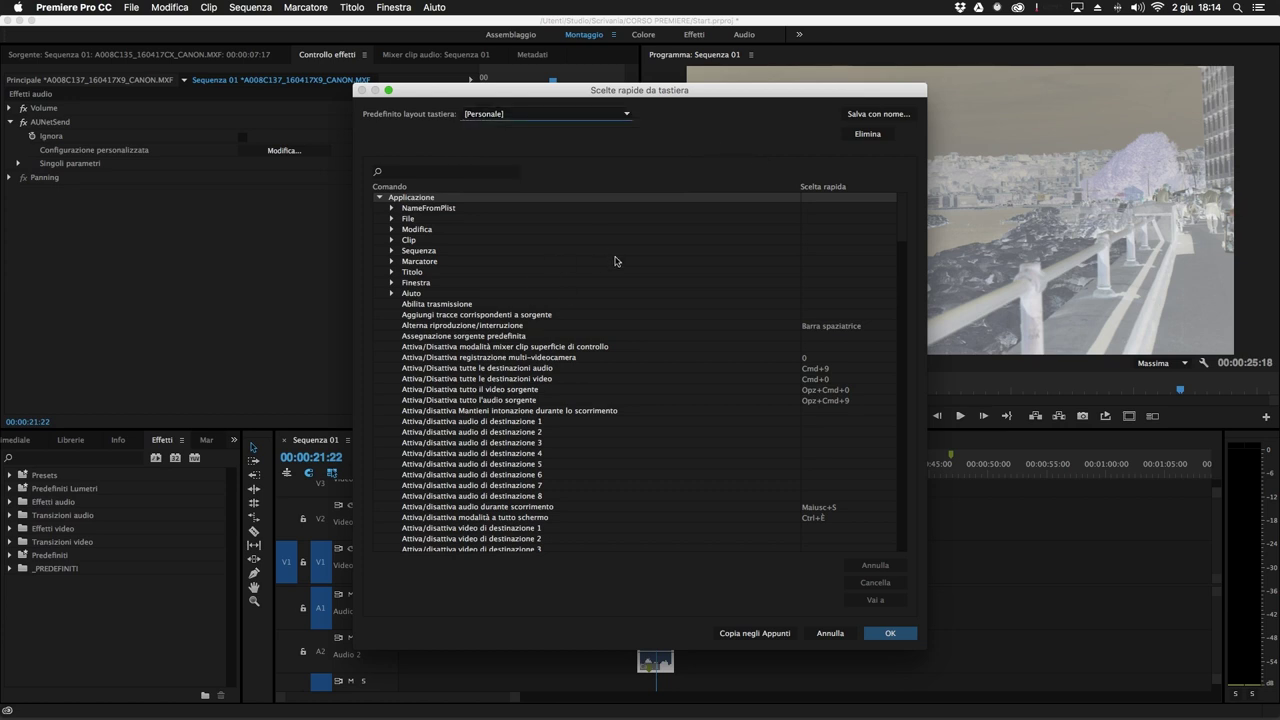
scroll(570, 280, "down", 15)
scroll(600, 300, "down", 10)
scroll(650, 350, "down", 5)
scroll(650, 346, "down", 3)
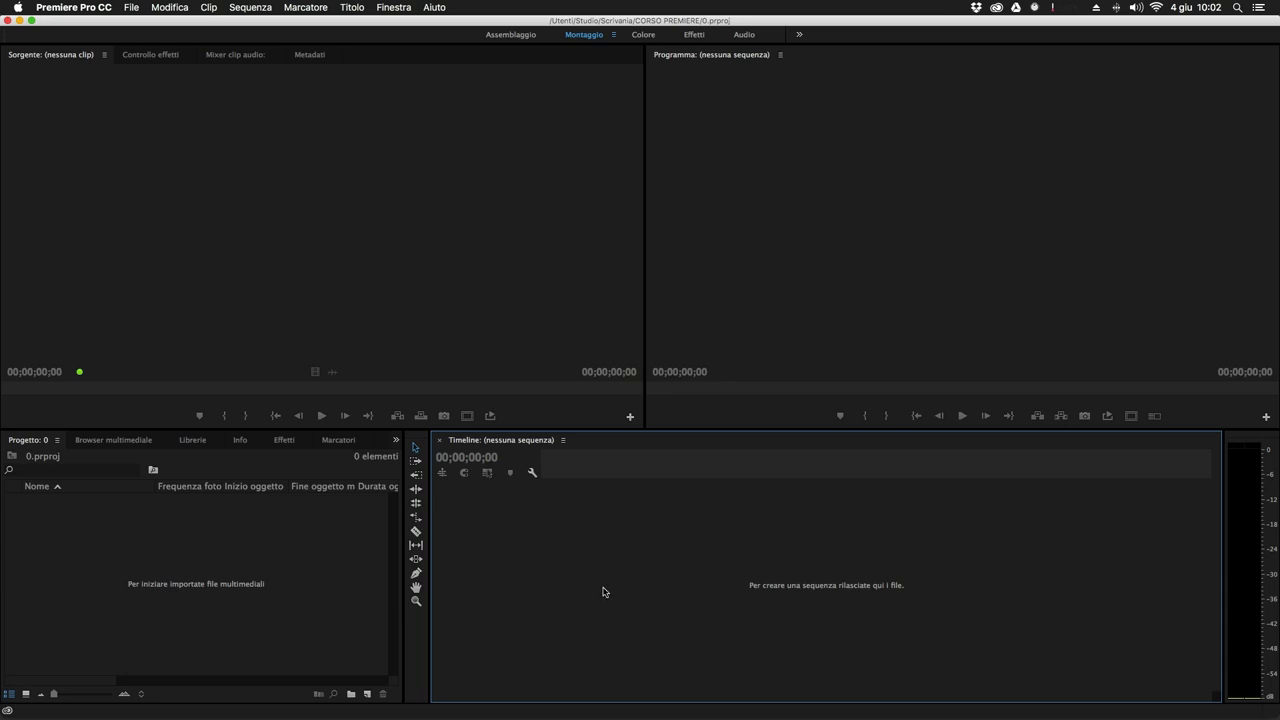
Open File > Nuovo > Progetto, reposition the Nuovo progetto dialog, and cancel it.
left_click(132, 8)
mouse_move(145, 24)
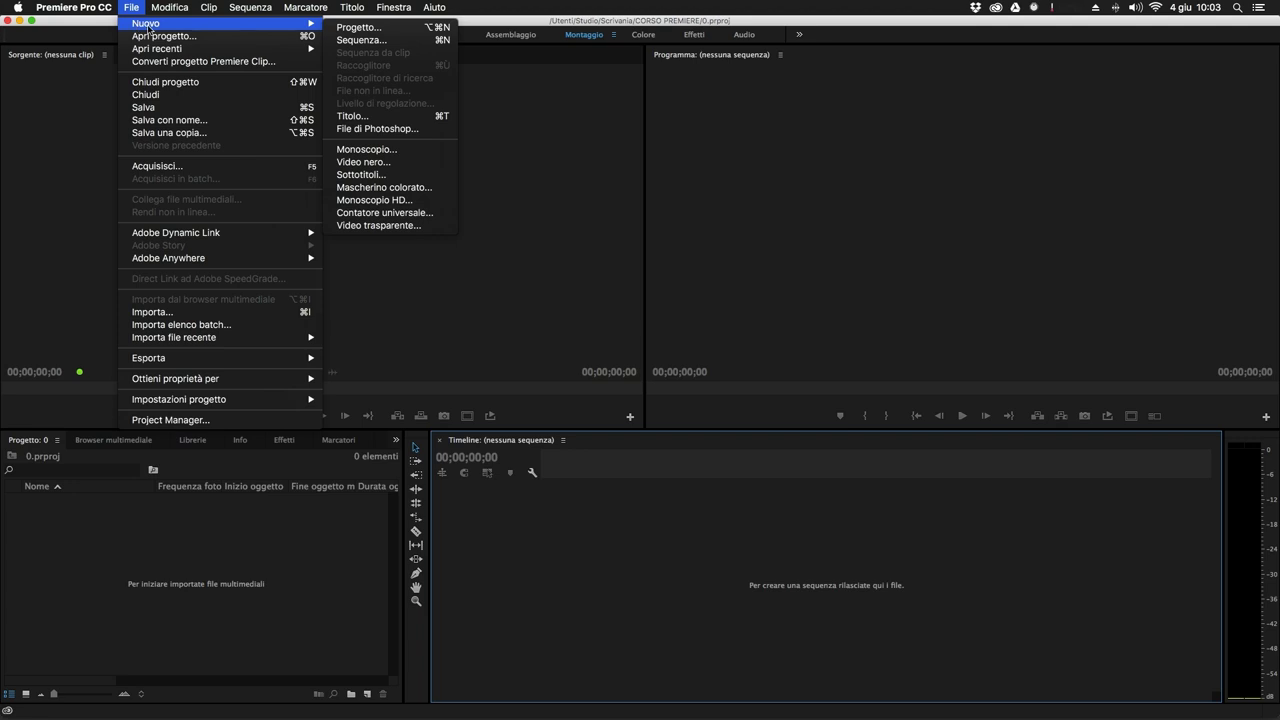
left_click(366, 28)
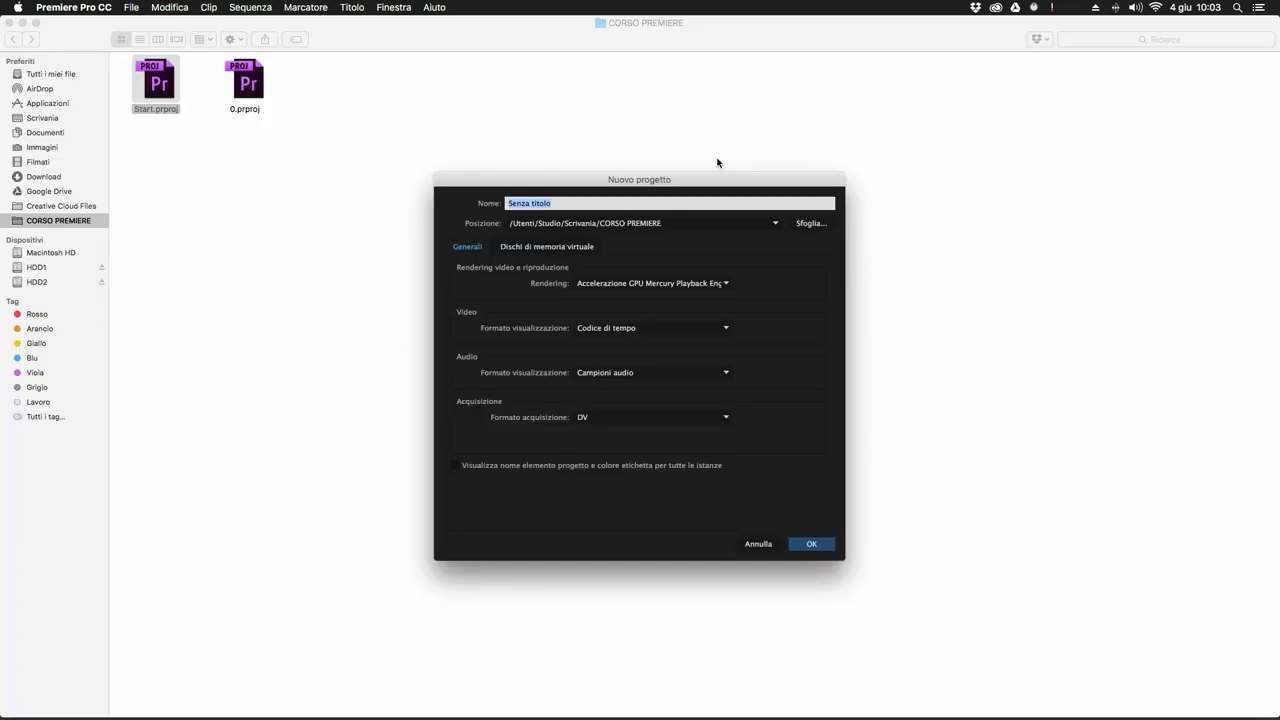
left_click_drag(697, 186, 662, 179)
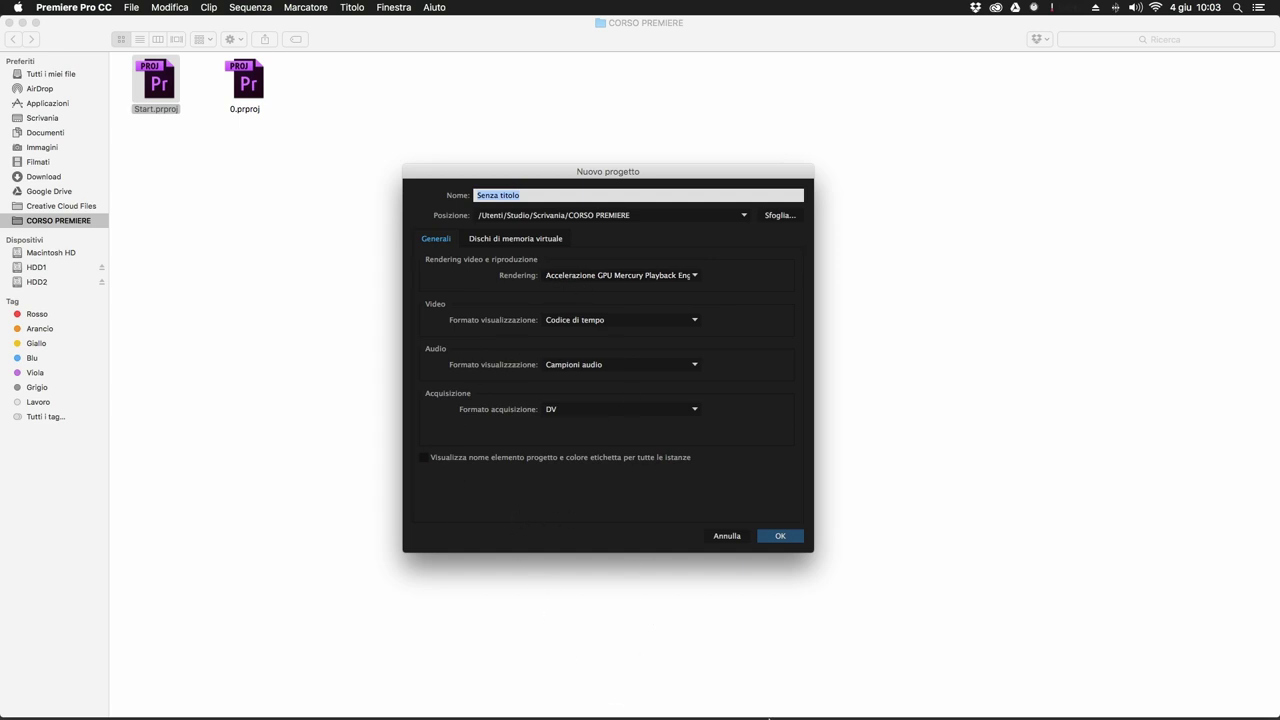
left_click(737, 537)
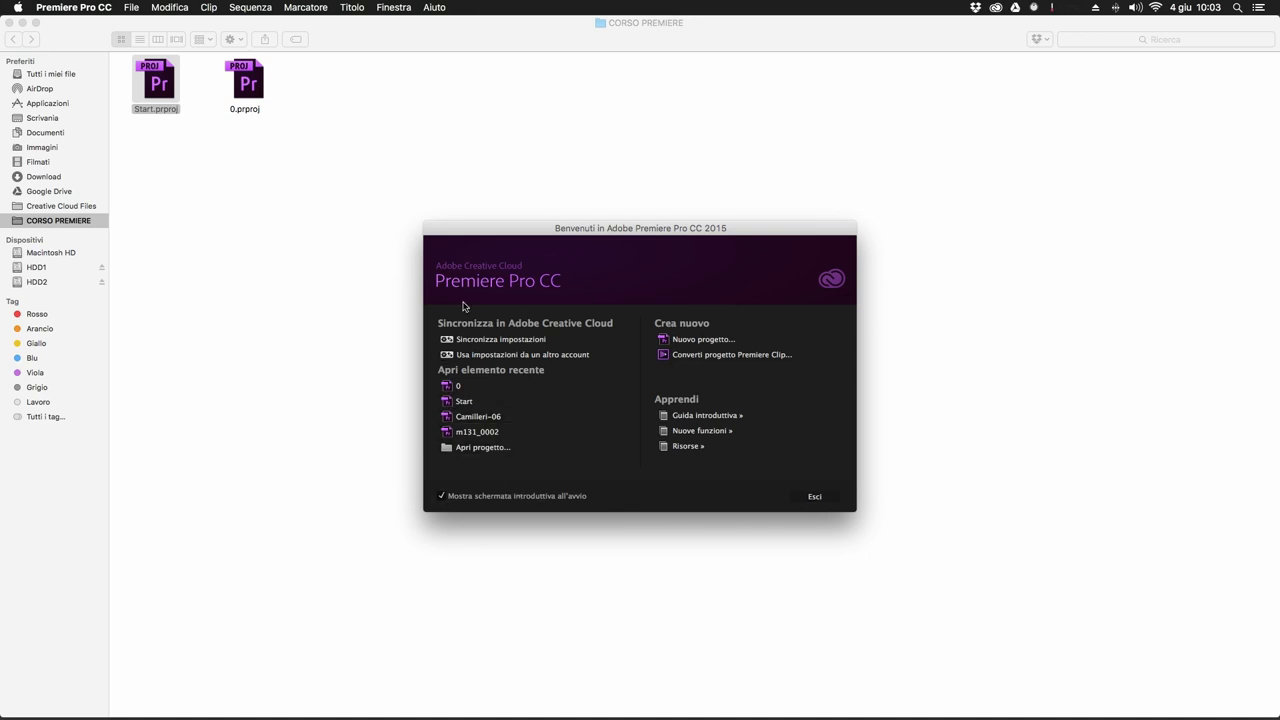
Start a new project from the welcome screen and name it Nuovo Progetto.
left_click(704, 341)
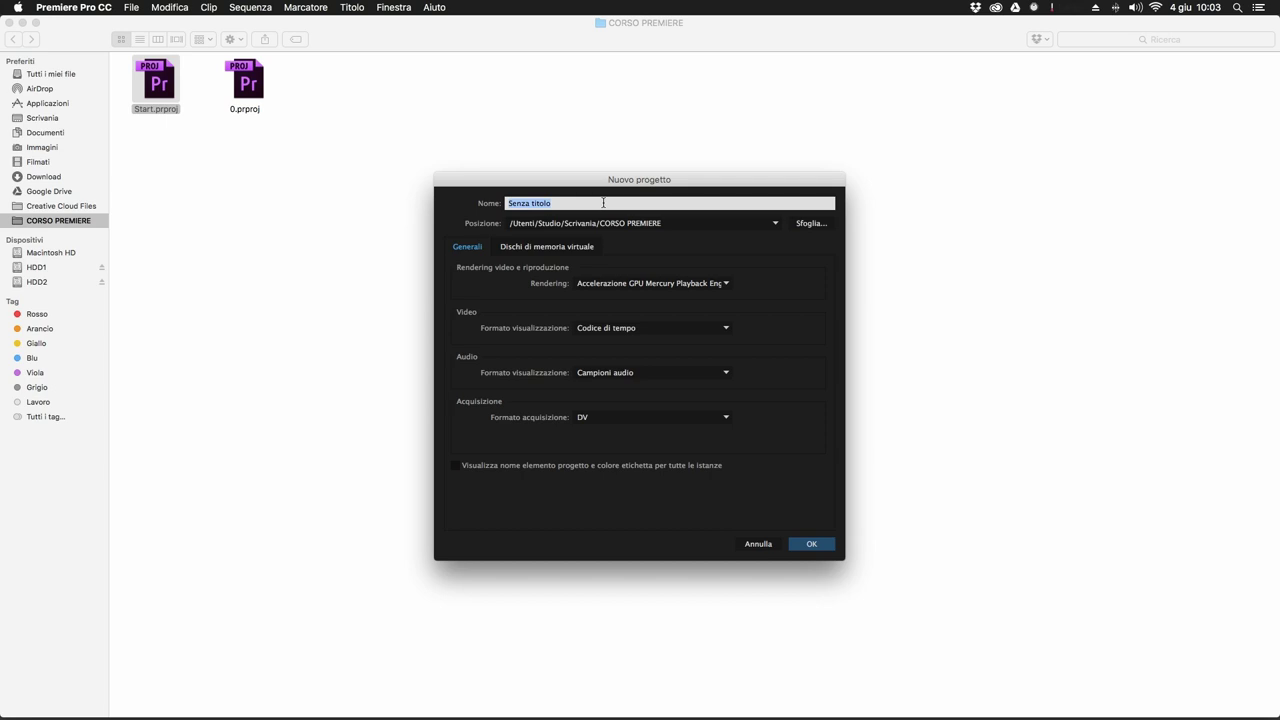
type("Nuop")
left_click(665, 286)
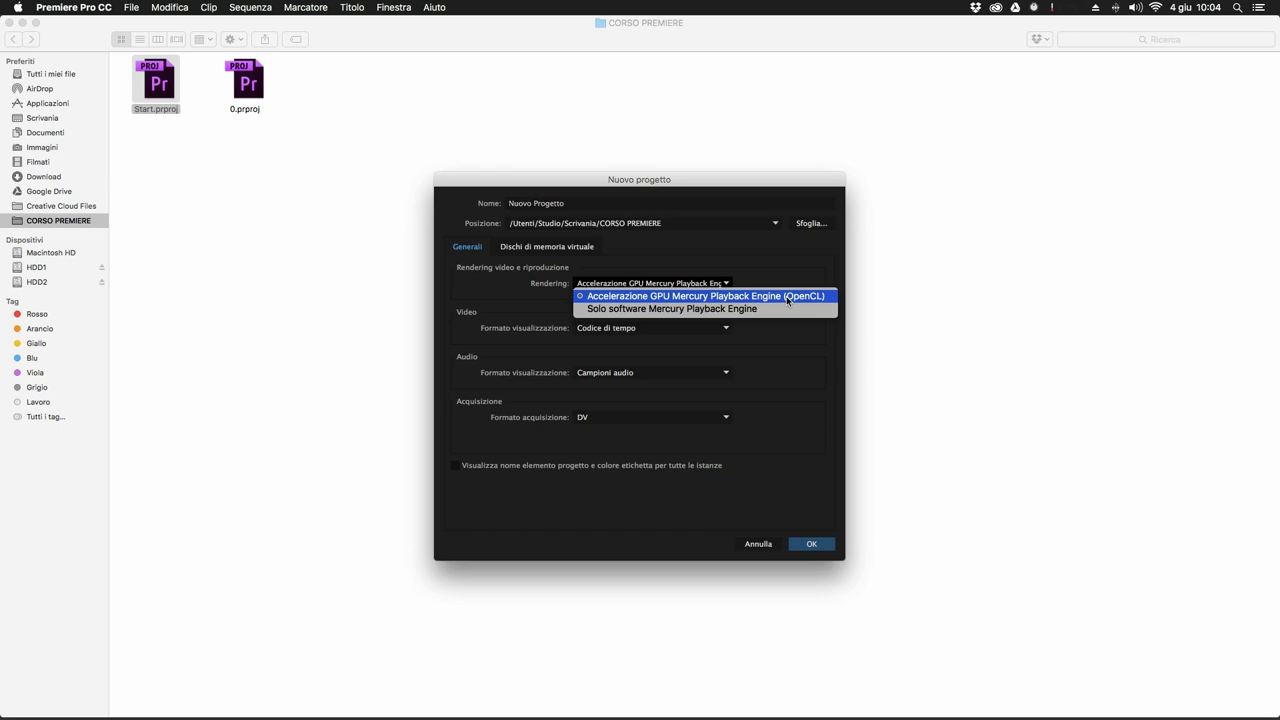
left_click(787, 358)
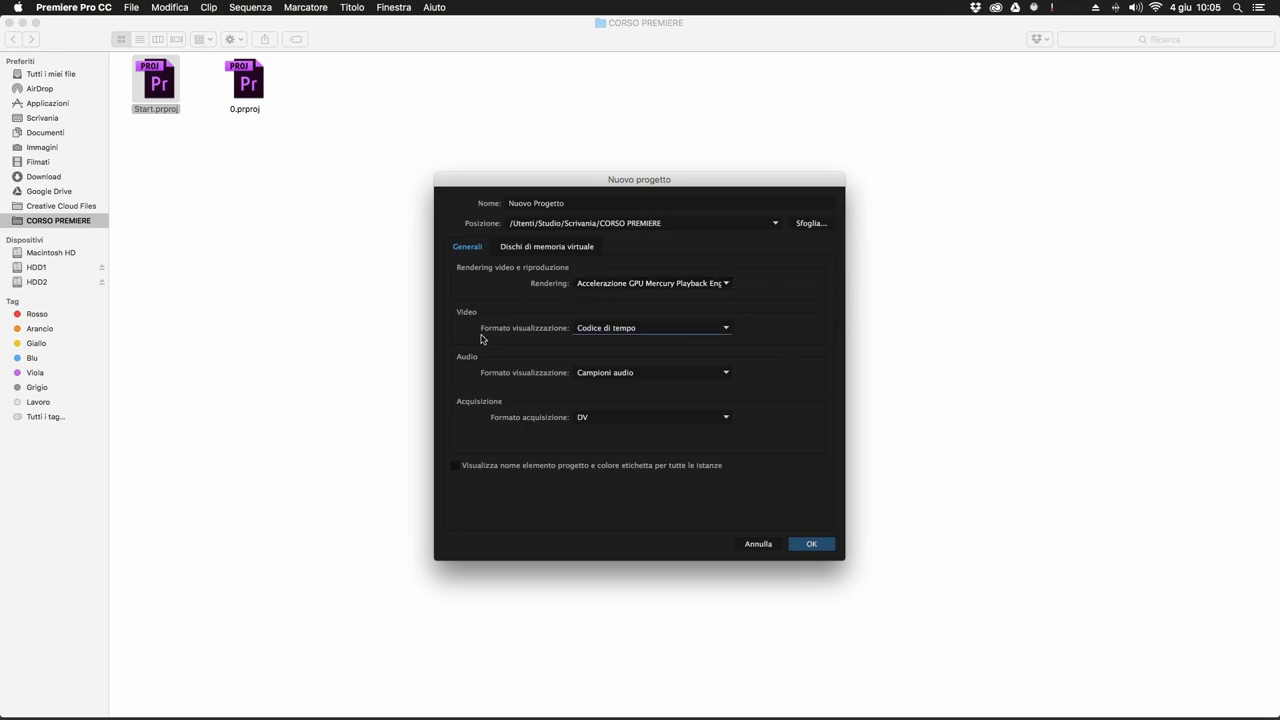
left_click(727, 329)
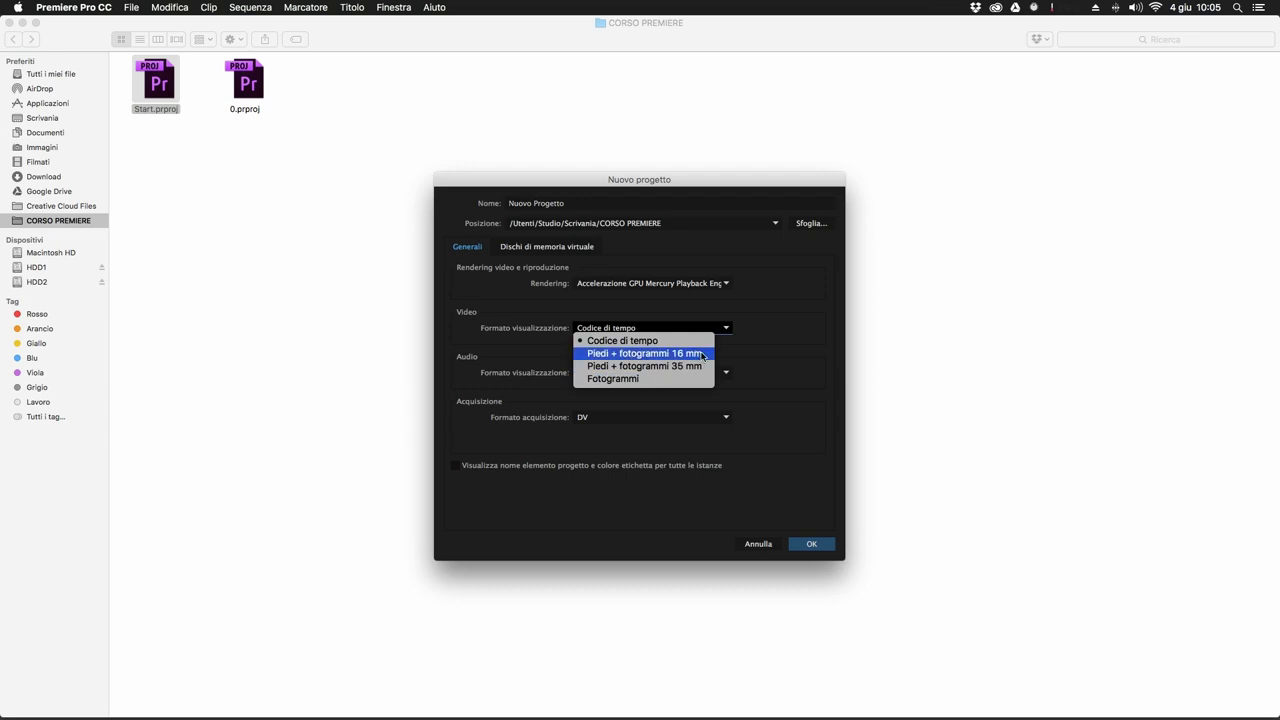
left_click(803, 354)
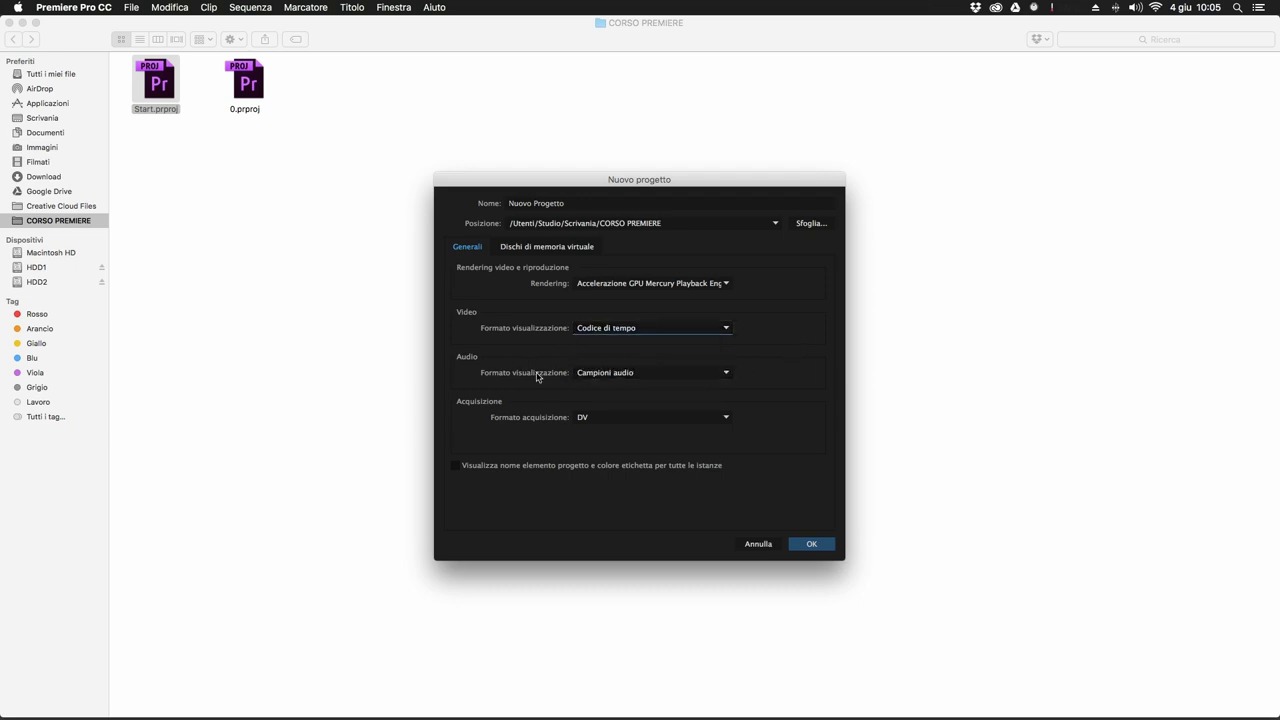
left_click(726, 376)
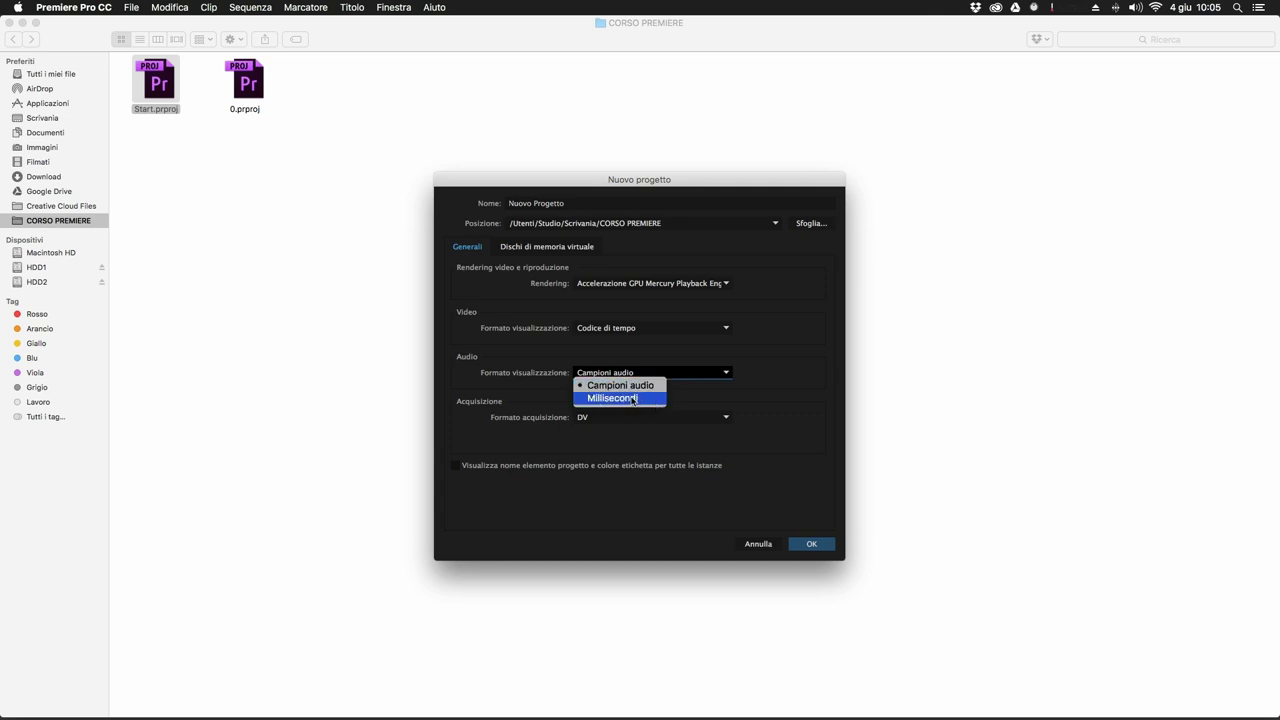
left_click(730, 420)
left_click(727, 418)
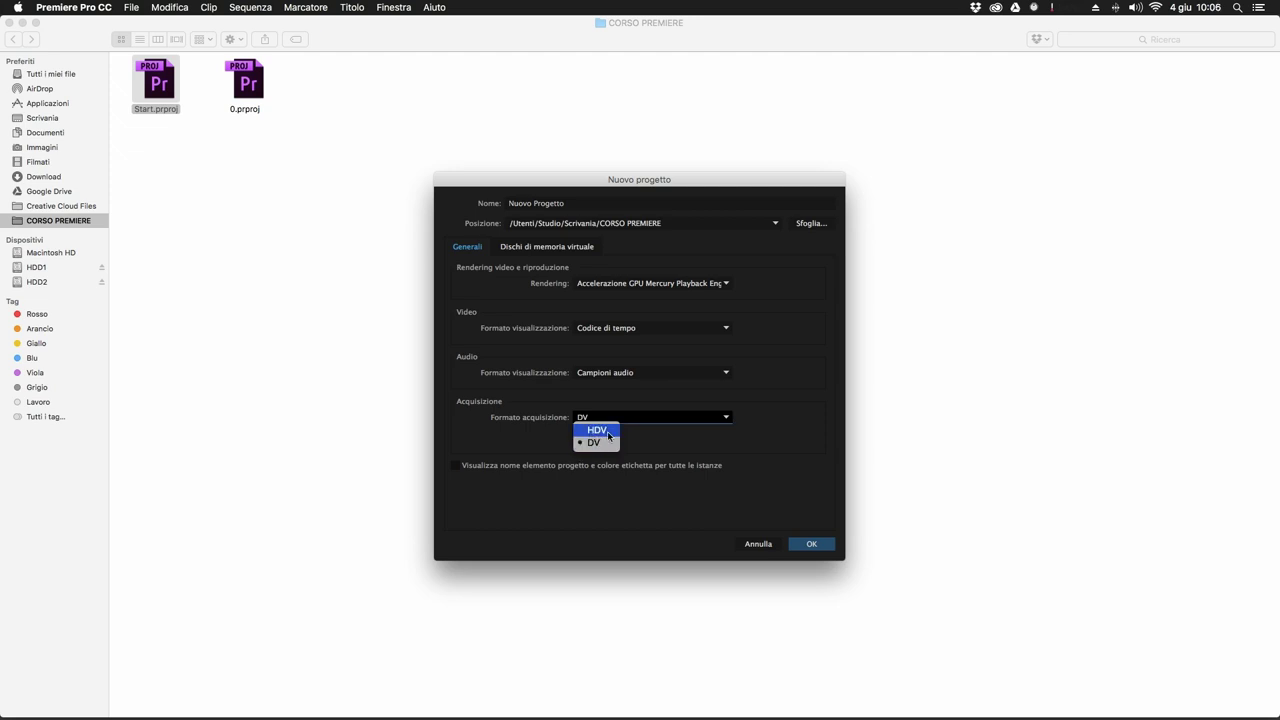
left_click(658, 445)
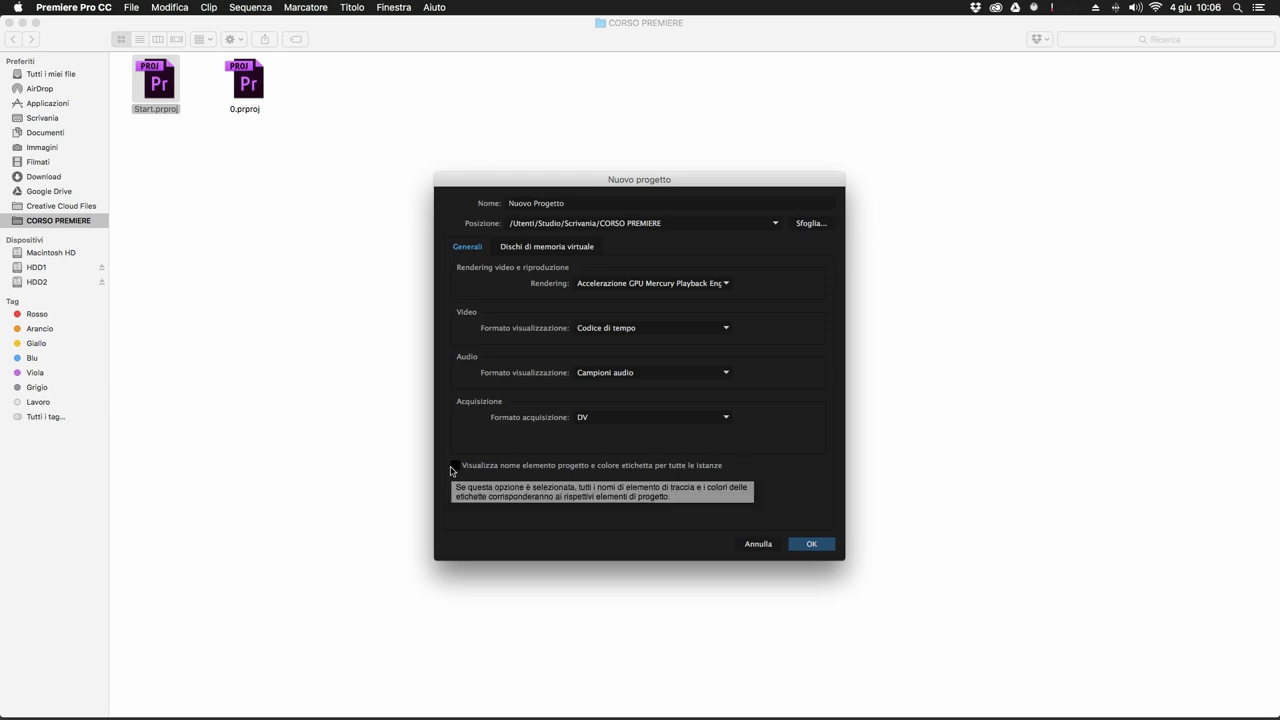
Go to the Dischi di memoria virtuale tab to point scratch disks at /Volumes/HDD2/Caches.
left_click(563, 248)
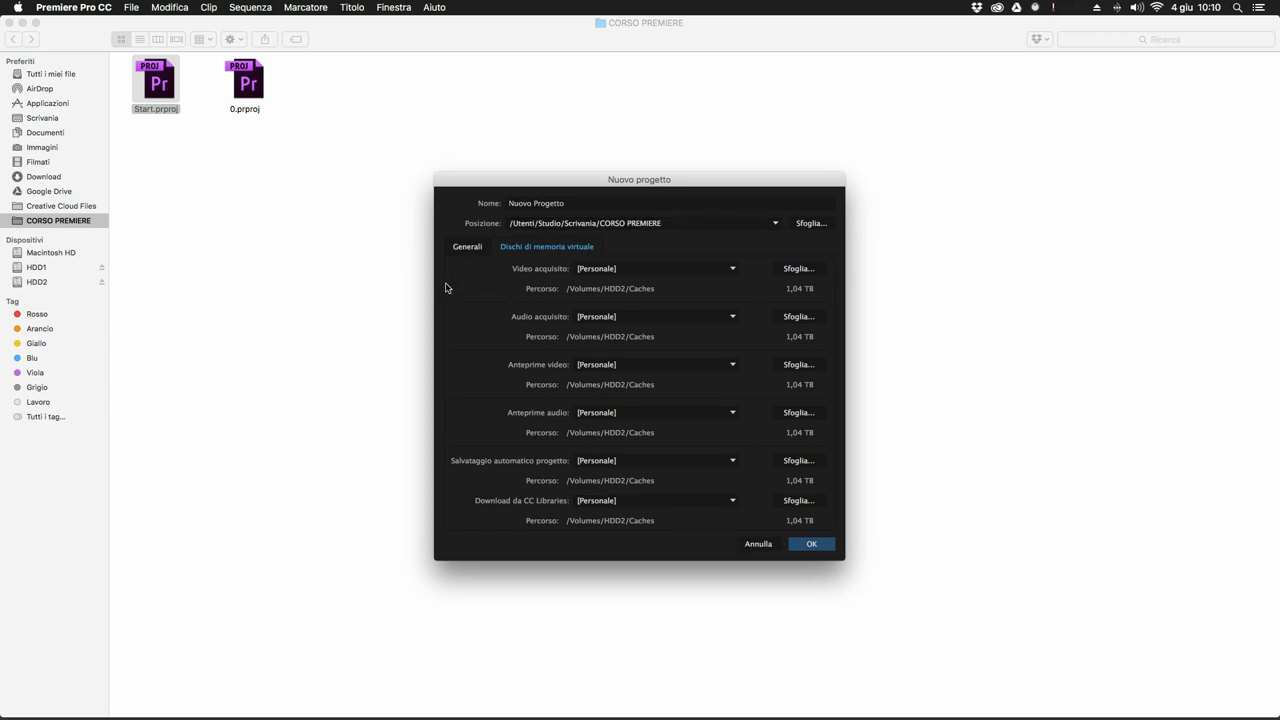
Review the Generali and scratch disk tabs, then confirm with OK to create the project.
left_click(457, 249)
left_click(545, 249)
left_click(475, 248)
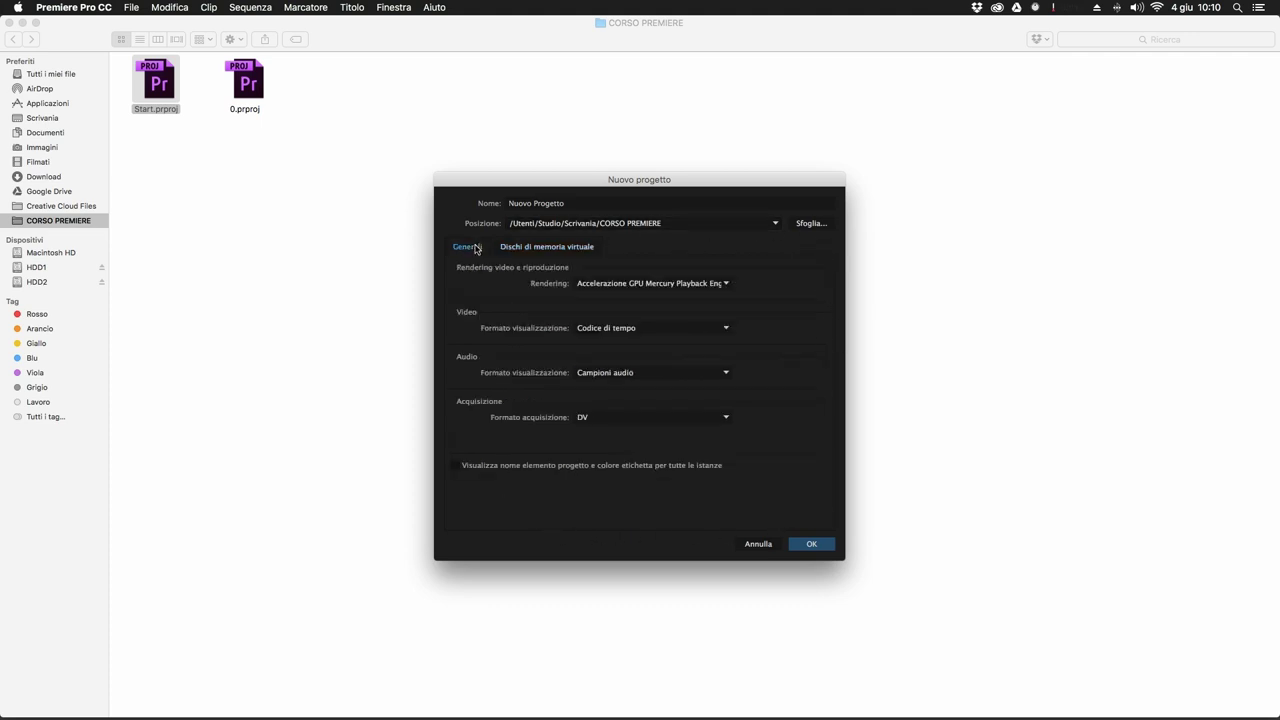
left_click(811, 545)
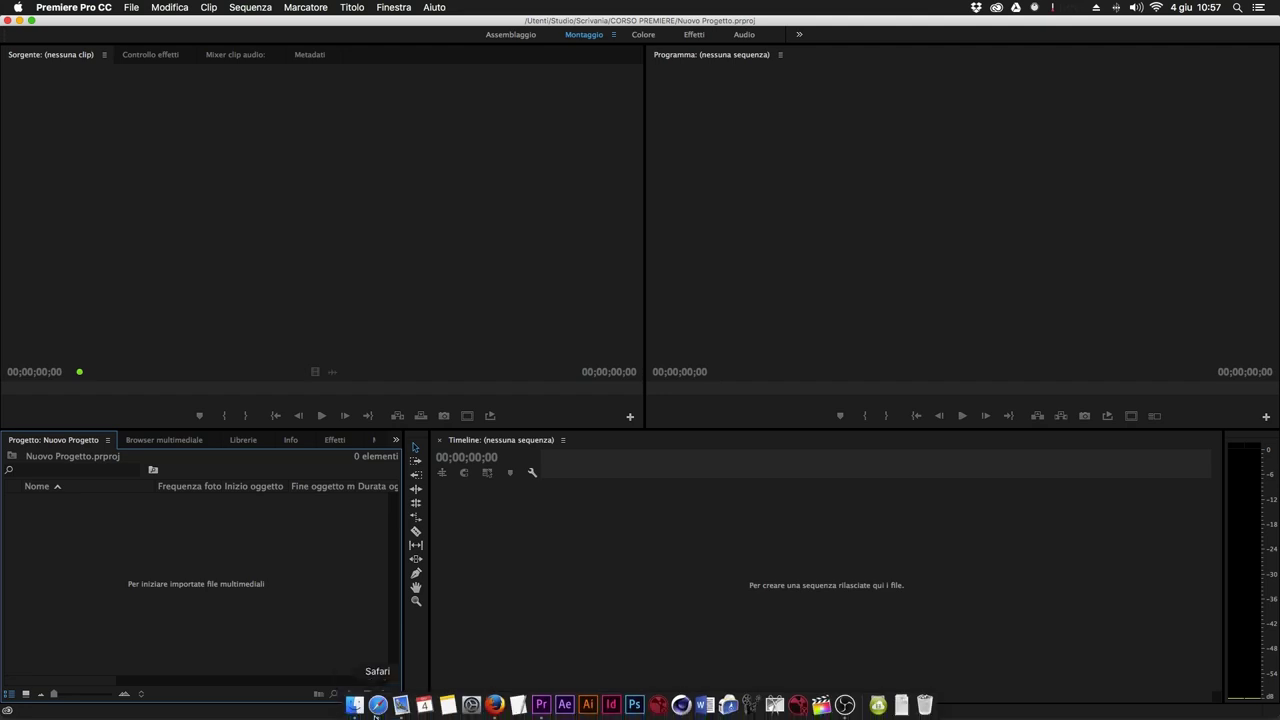
left_click(131, 8)
mouse_move(160, 23)
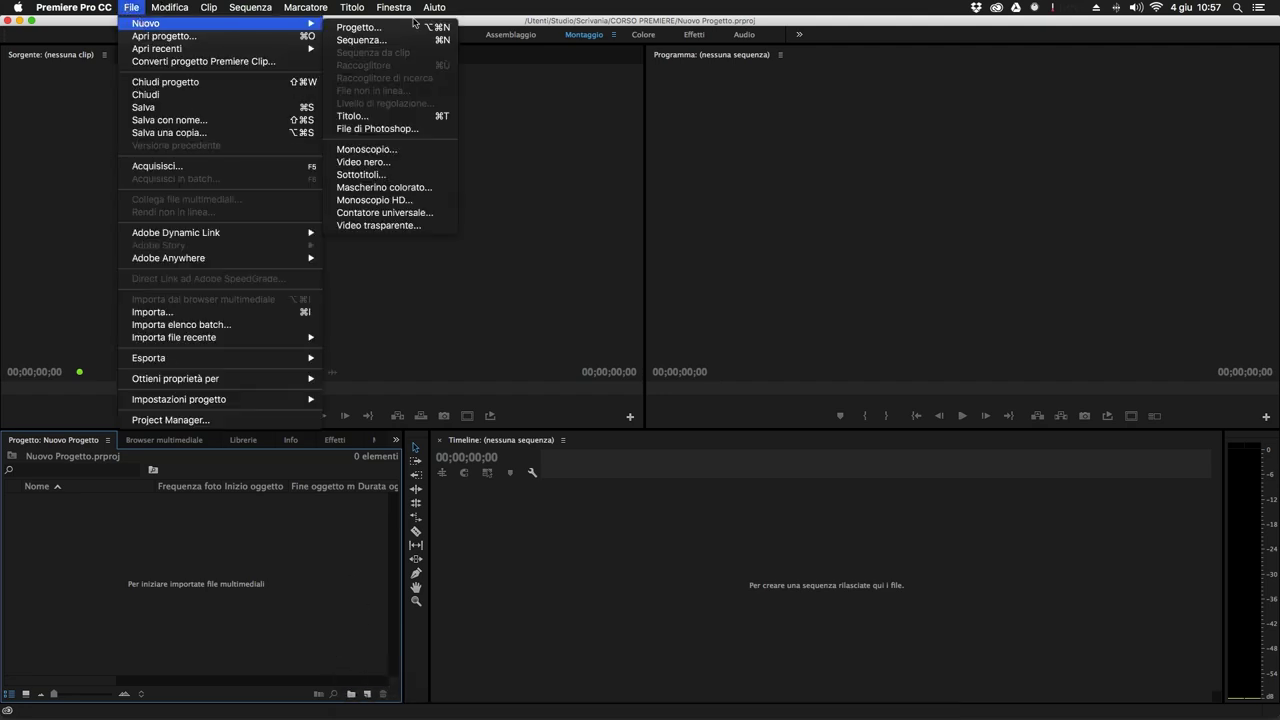
left_click(405, 41)
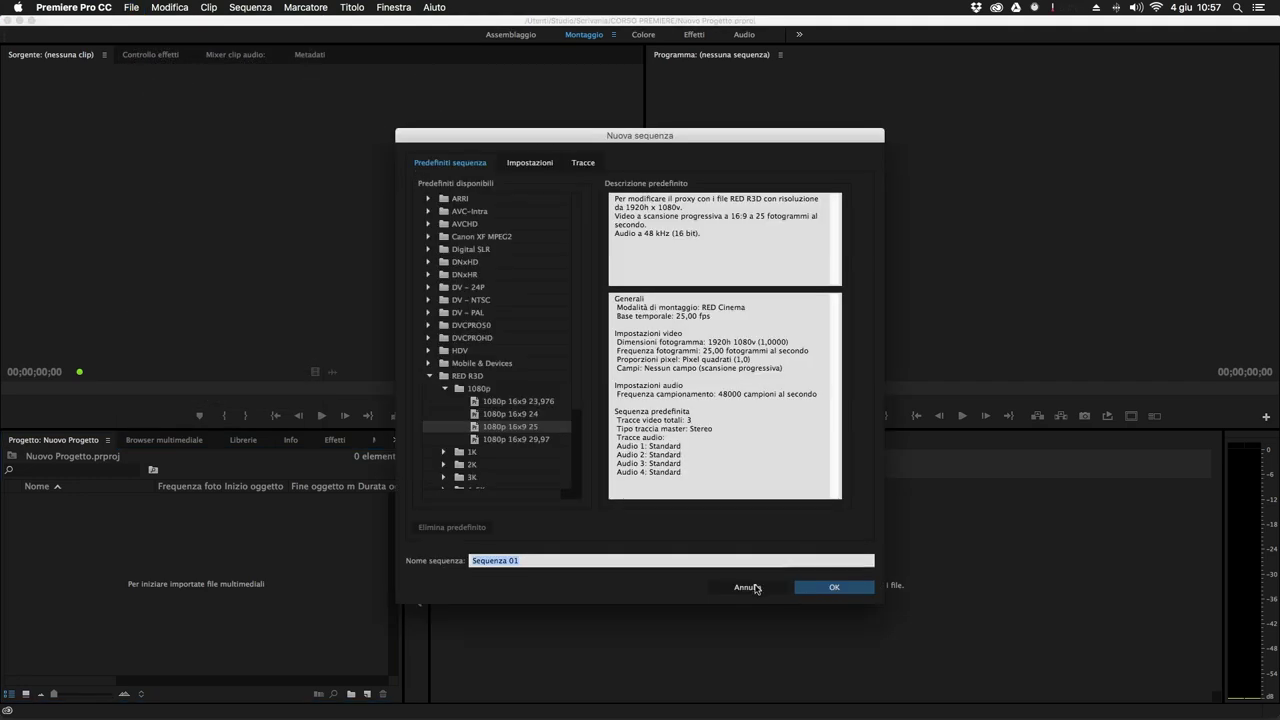
left_click(752, 588)
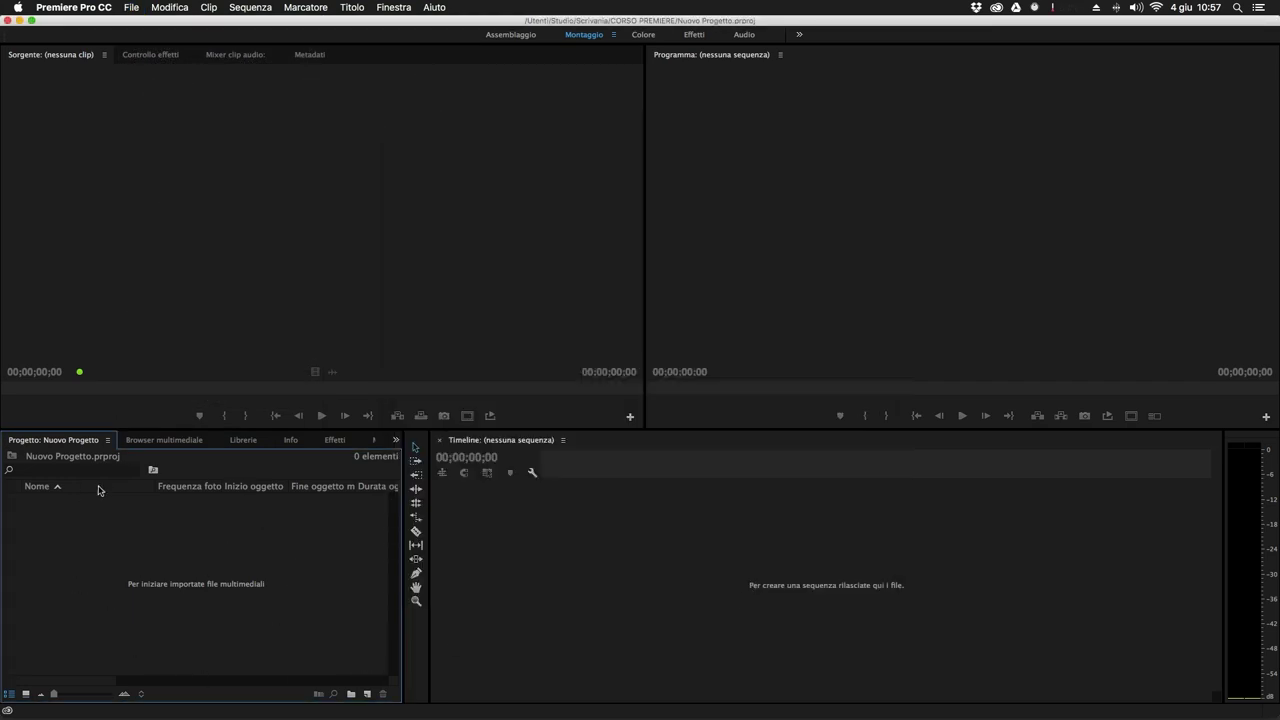
left_click(367, 694)
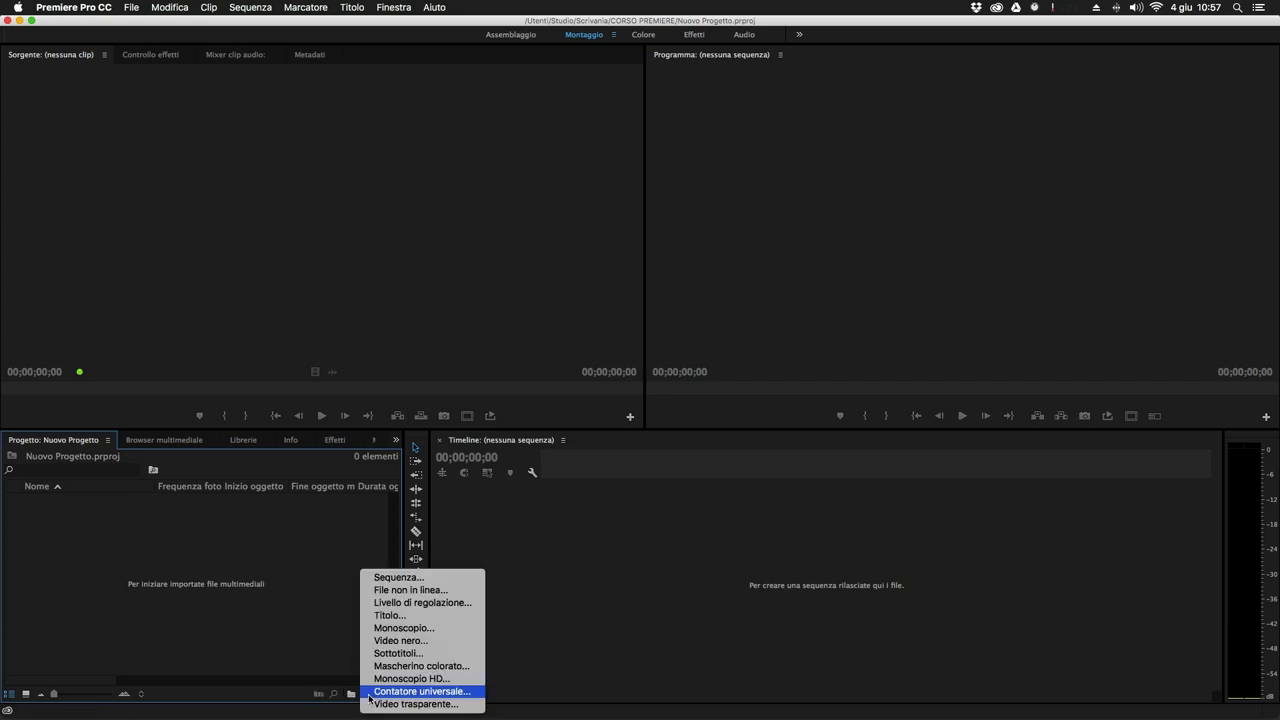
left_click(423, 578)
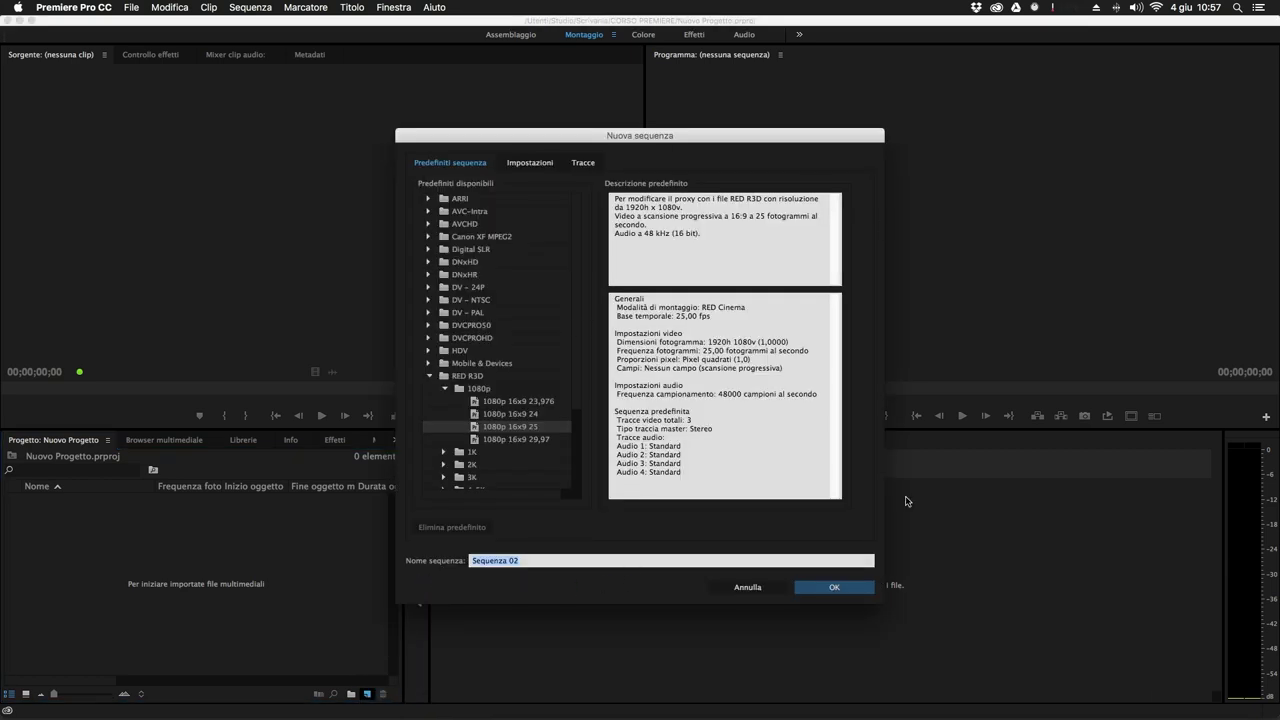
left_click(755, 590)
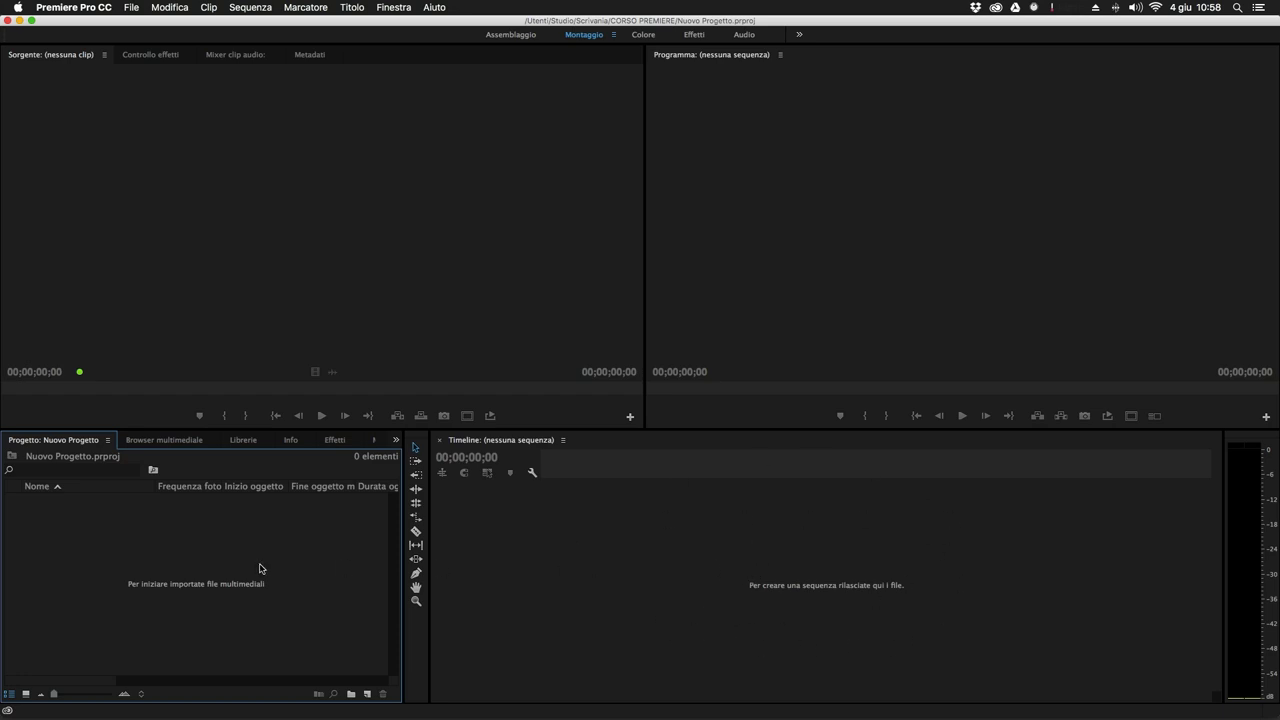
Open File > Nuovo > Sequenza and collapse the RED R3D and 1080p preset folders.
left_click(138, 9)
mouse_move(290, 24)
left_click(399, 41)
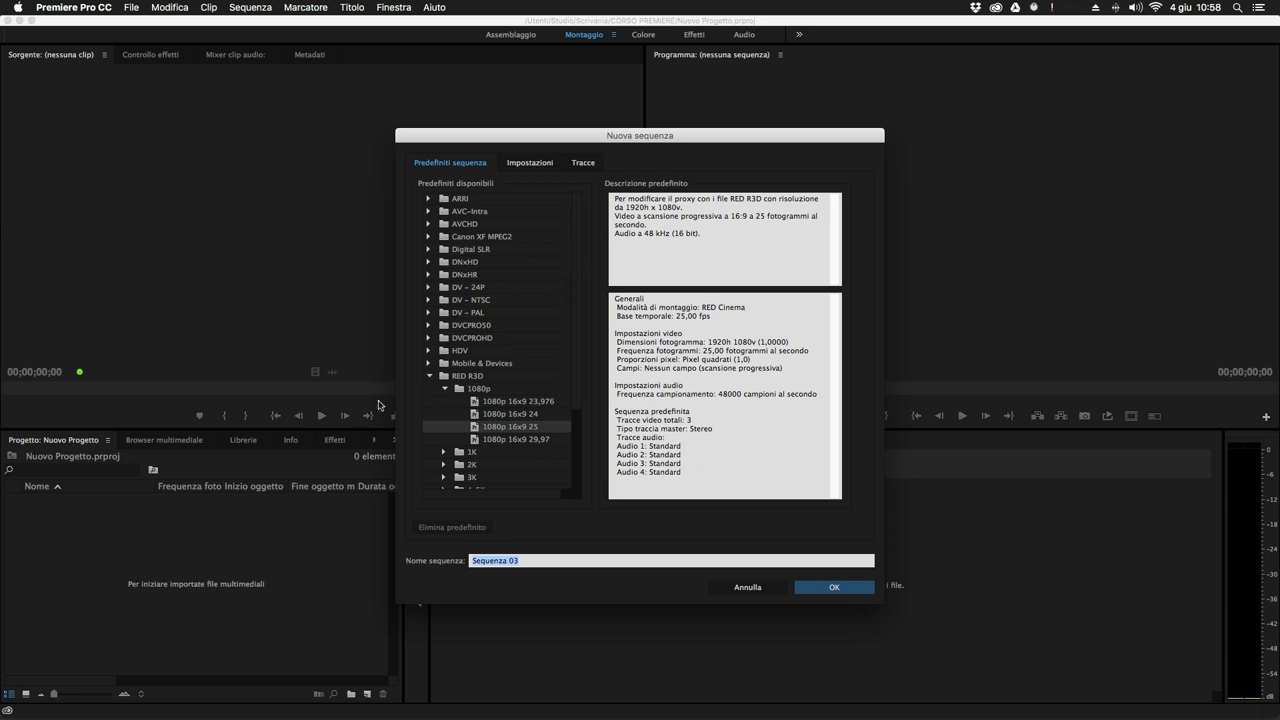
left_click(443, 390)
left_click(443, 389)
left_click(429, 376)
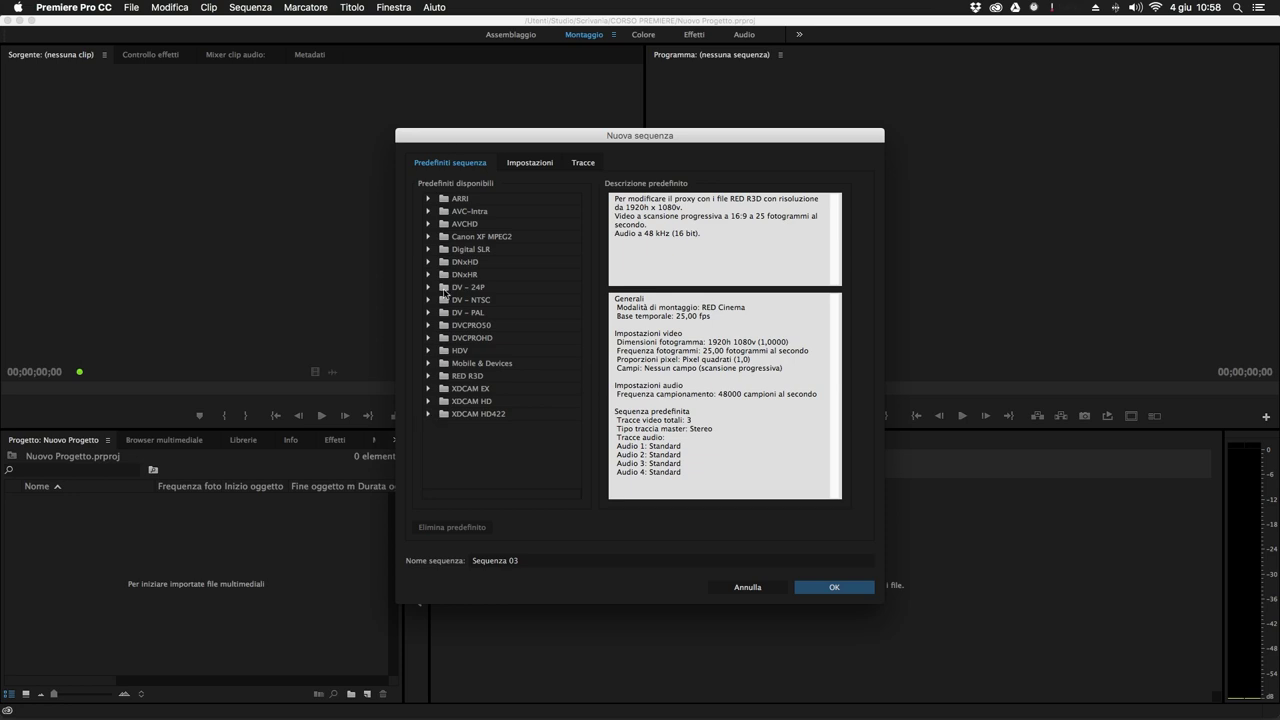
Expand and collapse the ARRI, AVC-Intra and Digital SLR preset folders to browse them.
left_click(429, 199)
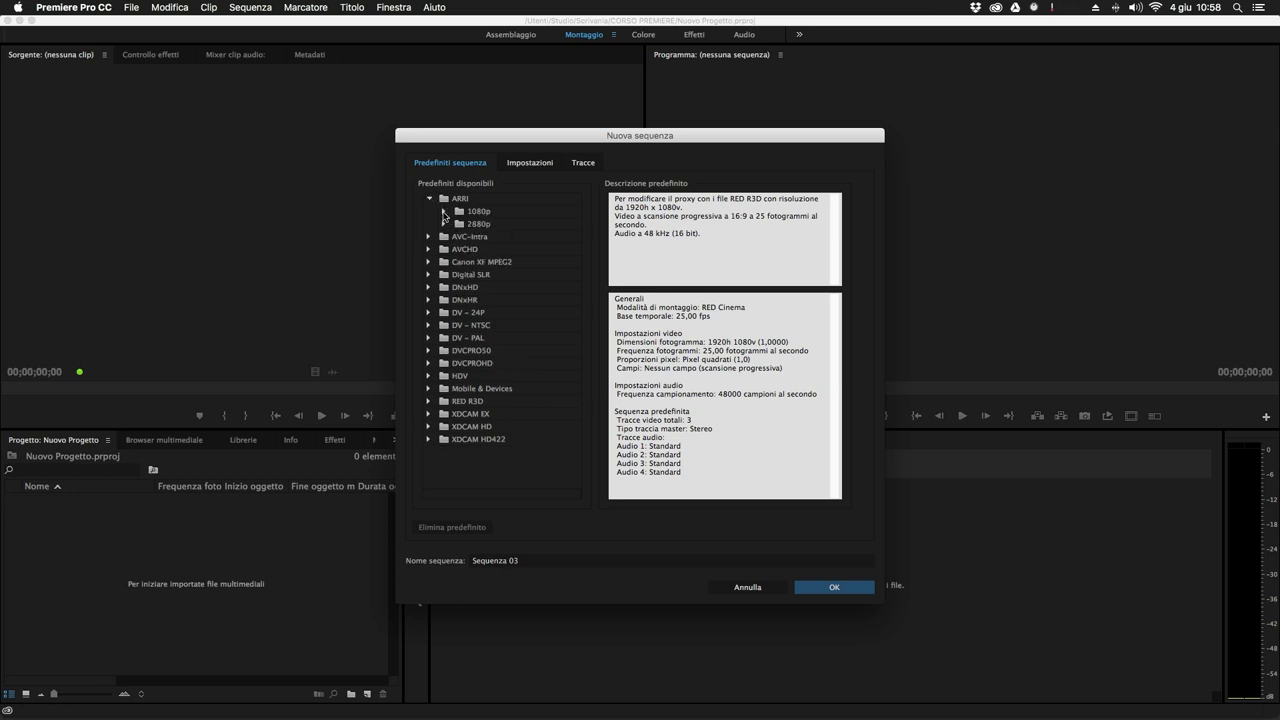
left_click(444, 212)
left_click(444, 212)
left_click(430, 199)
left_click(429, 211)
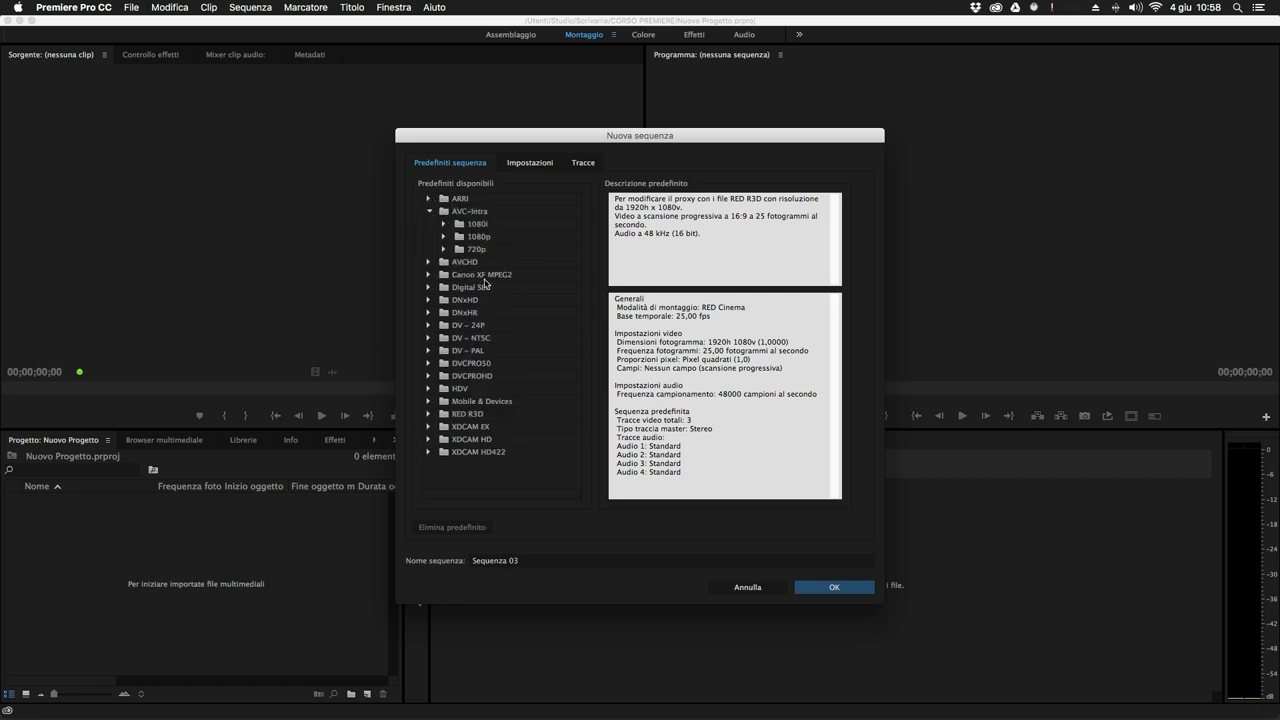
left_click(476, 292)
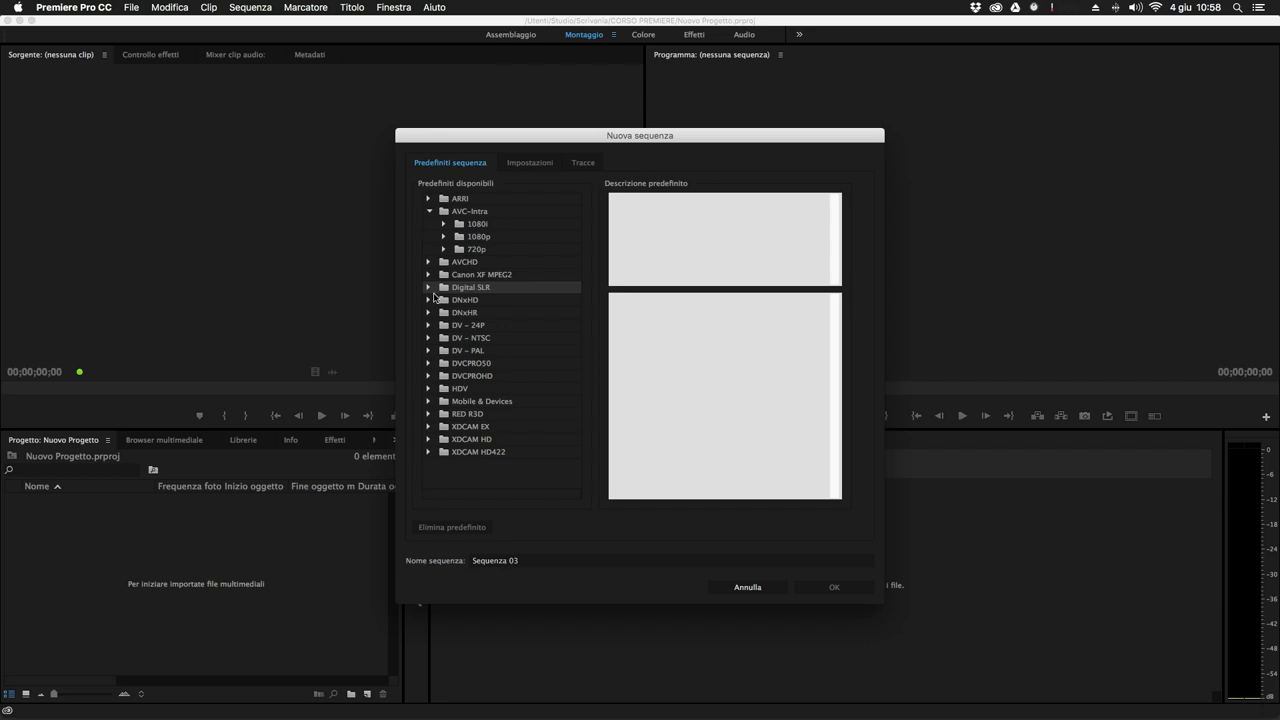
left_click(429, 288)
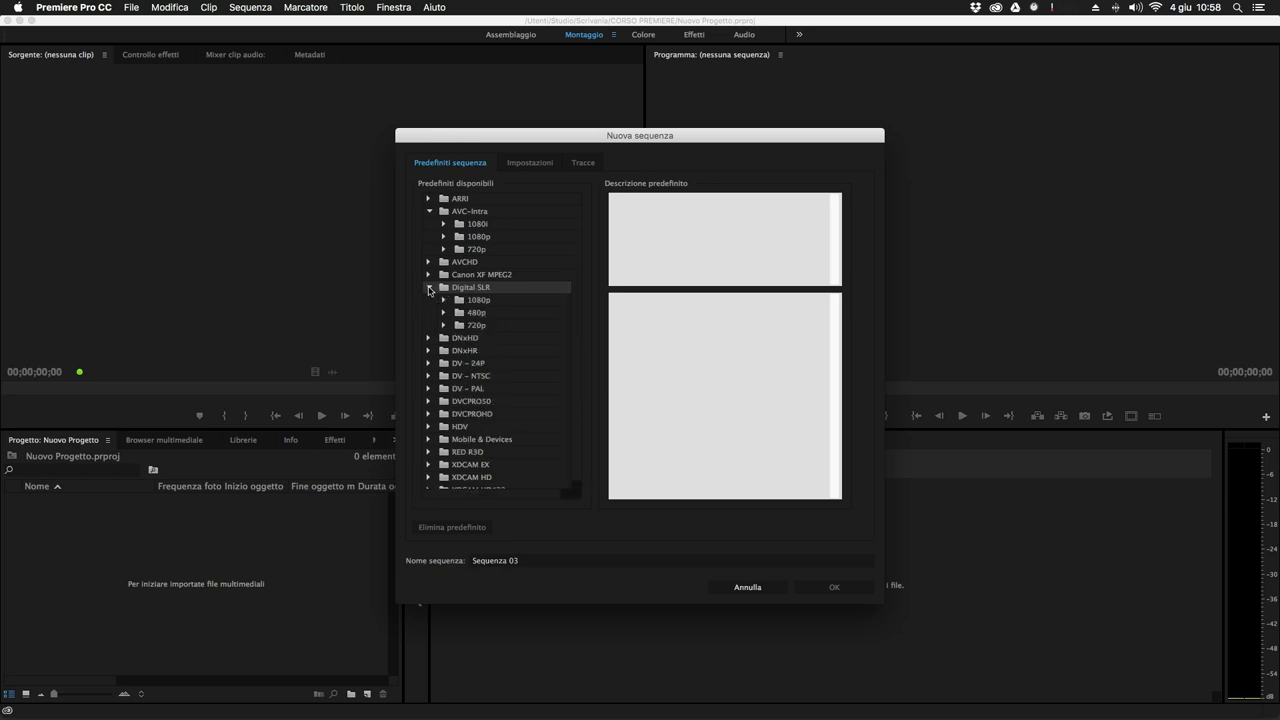
left_click(429, 288)
Step through the DNxHD to XDCAM HD422 preset folders, then collapse AVC-Intra.
left_click(452, 302)
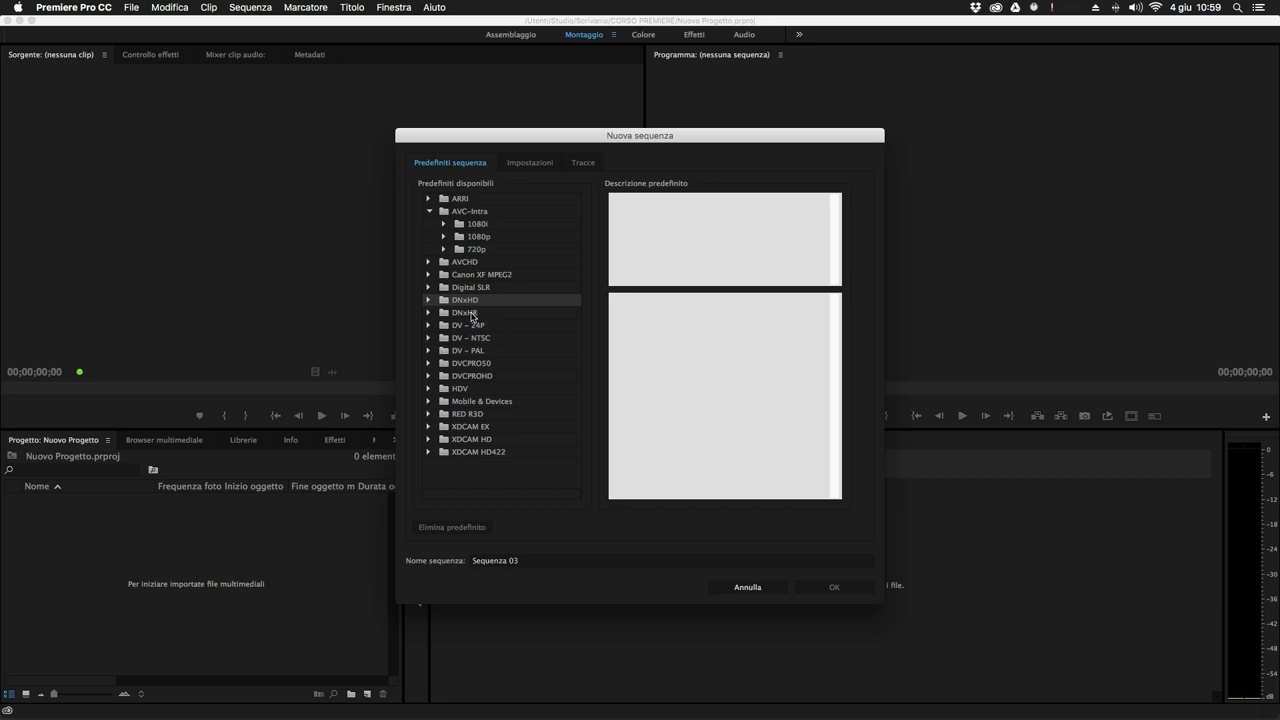
left_click(472, 314)
left_click(474, 326)
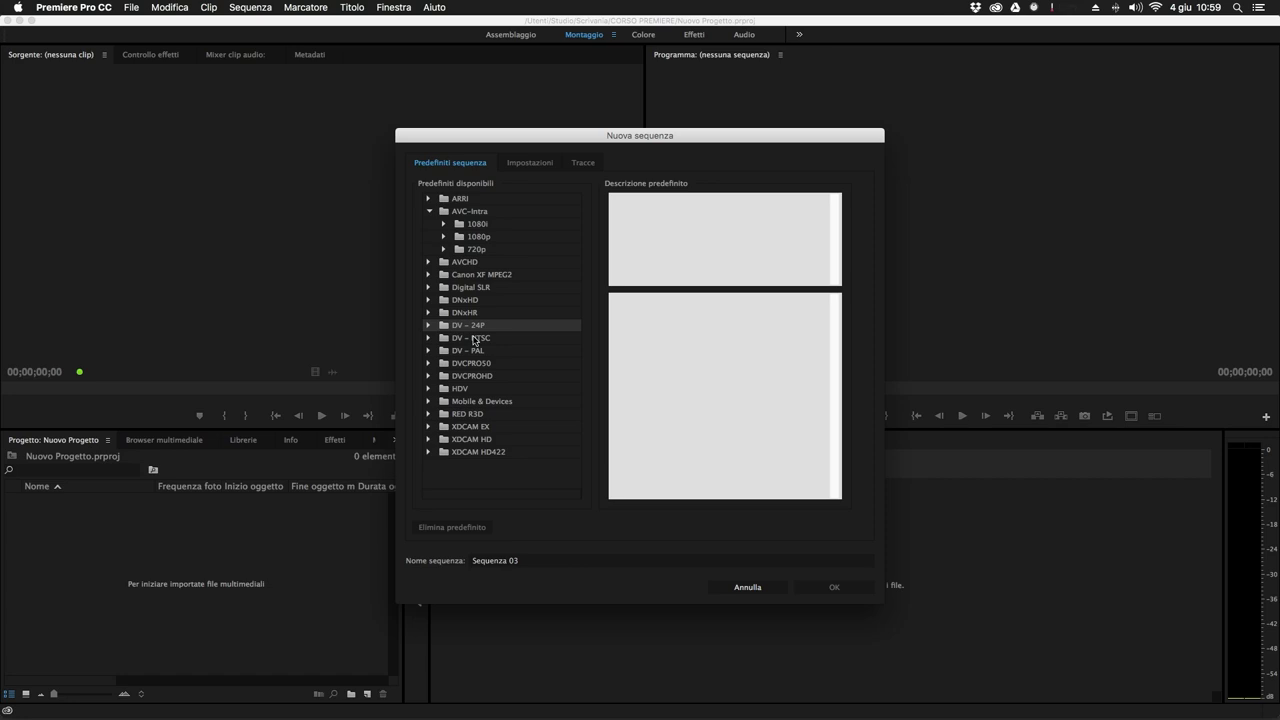
left_click(474, 352)
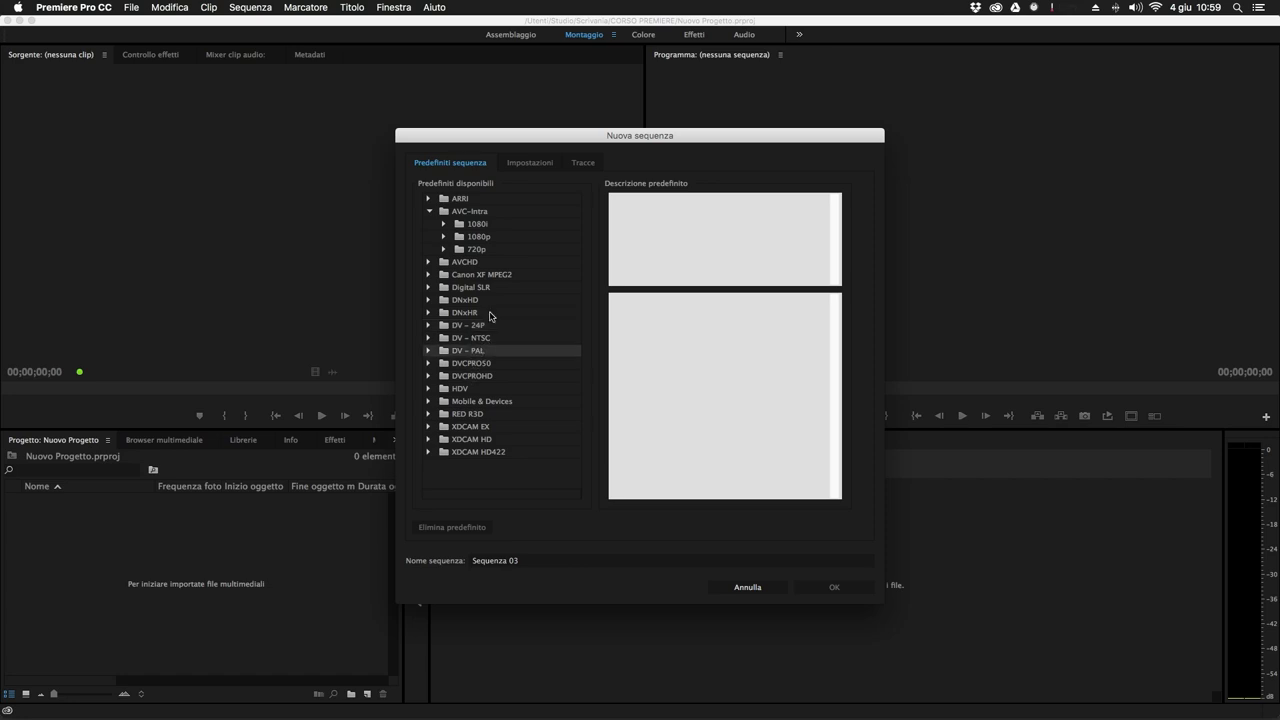
left_click(467, 365)
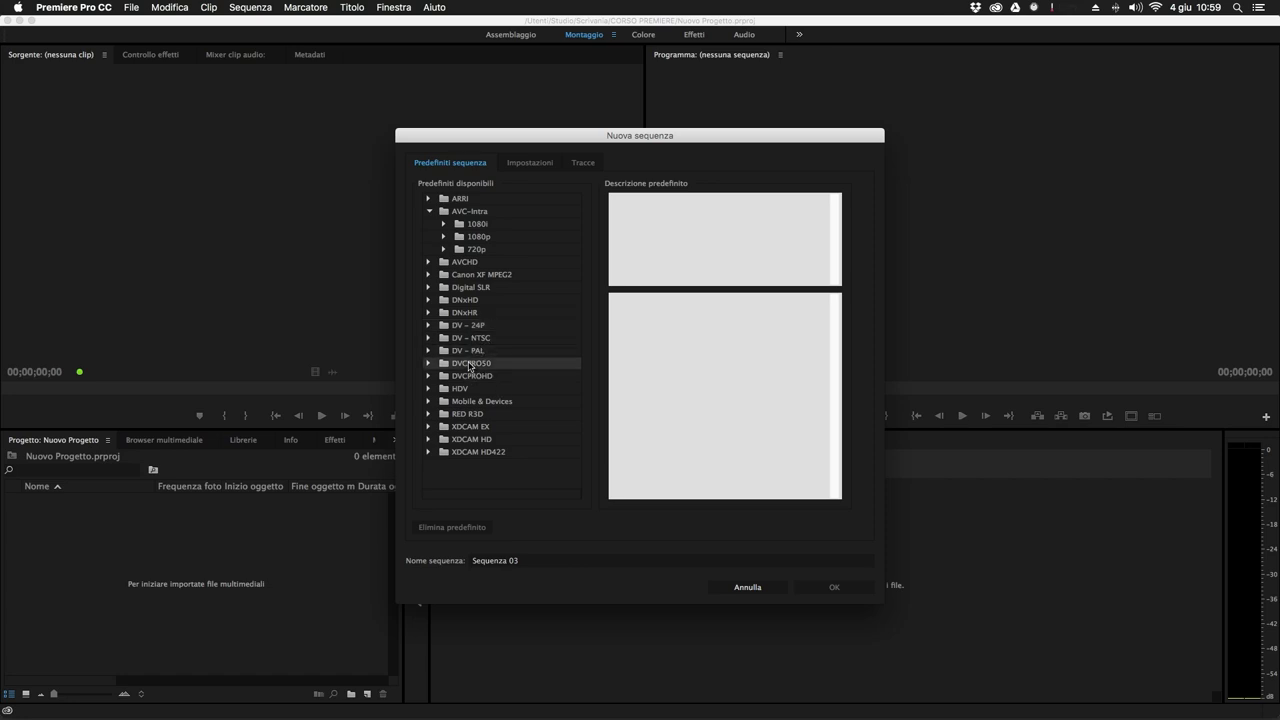
left_click(482, 378)
left_click(482, 390)
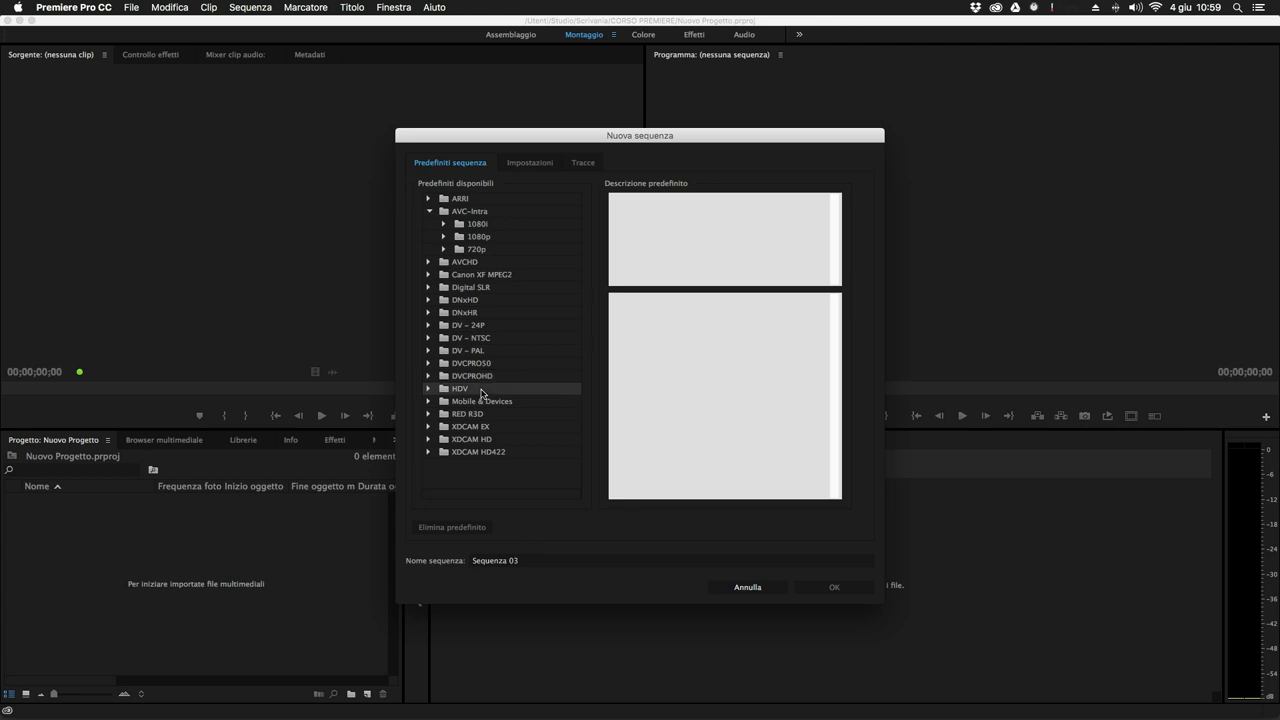
left_click(485, 414)
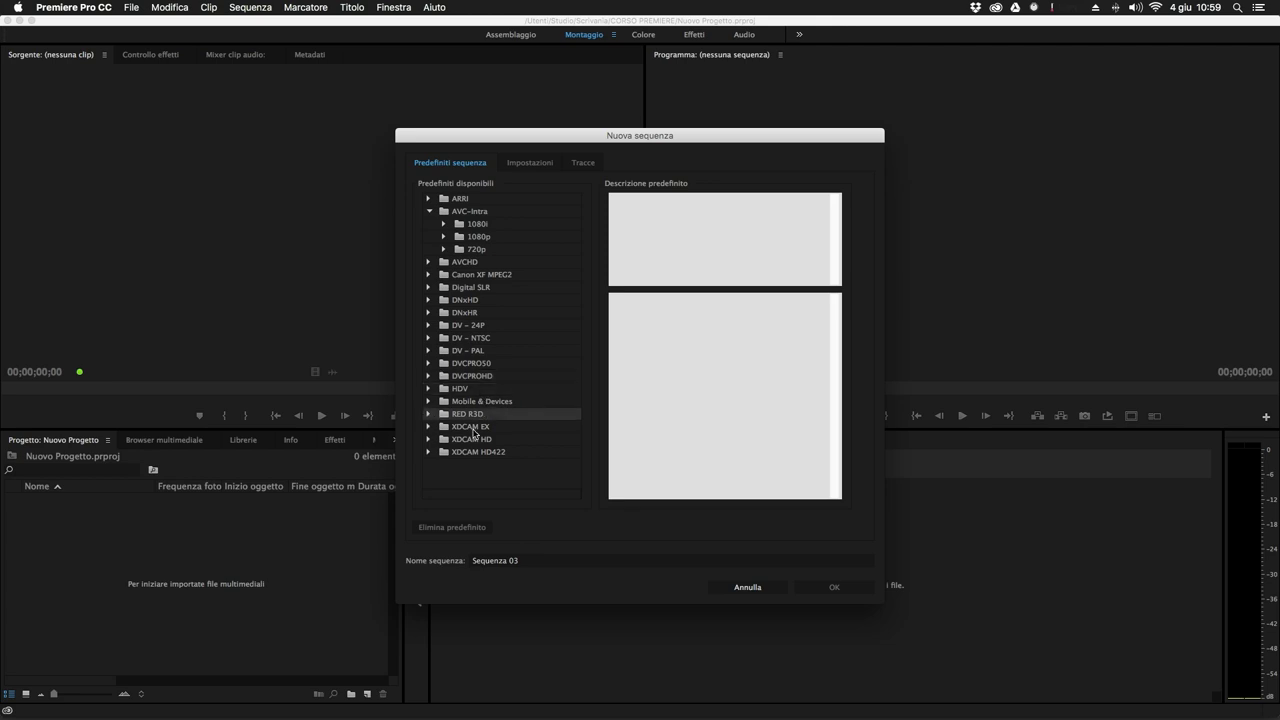
left_click(474, 432)
left_click(475, 454)
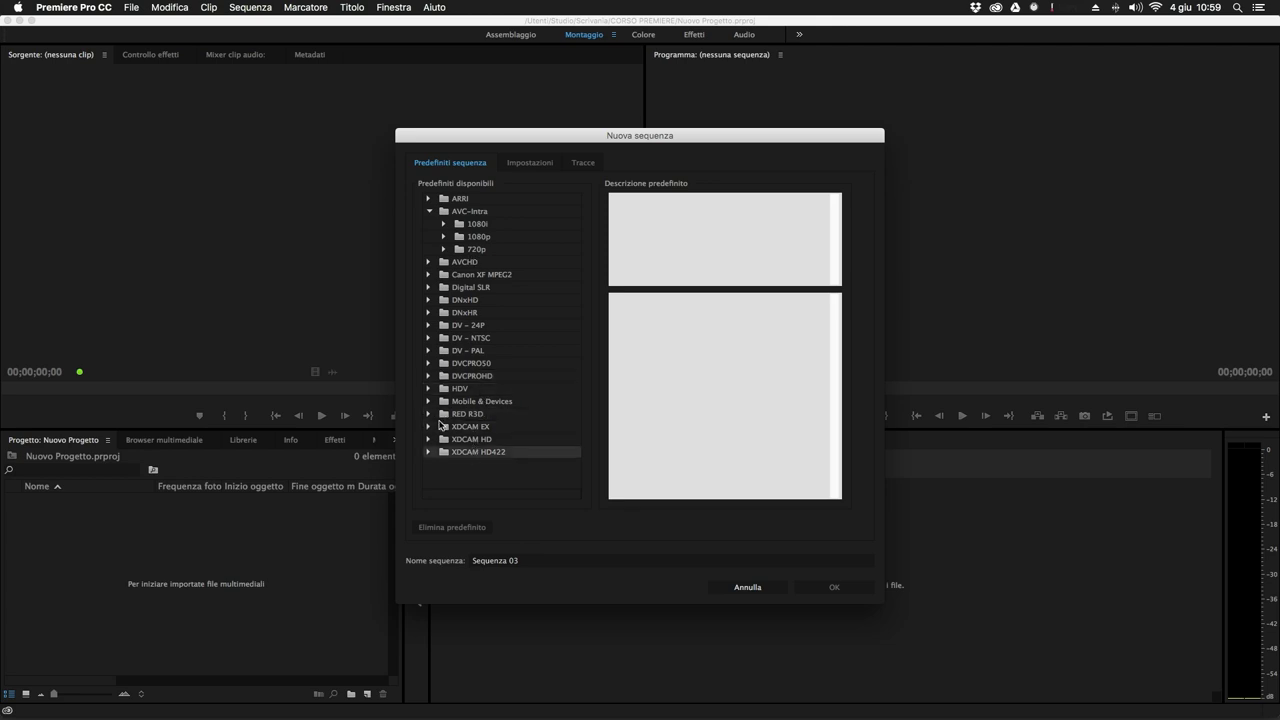
left_click(430, 211)
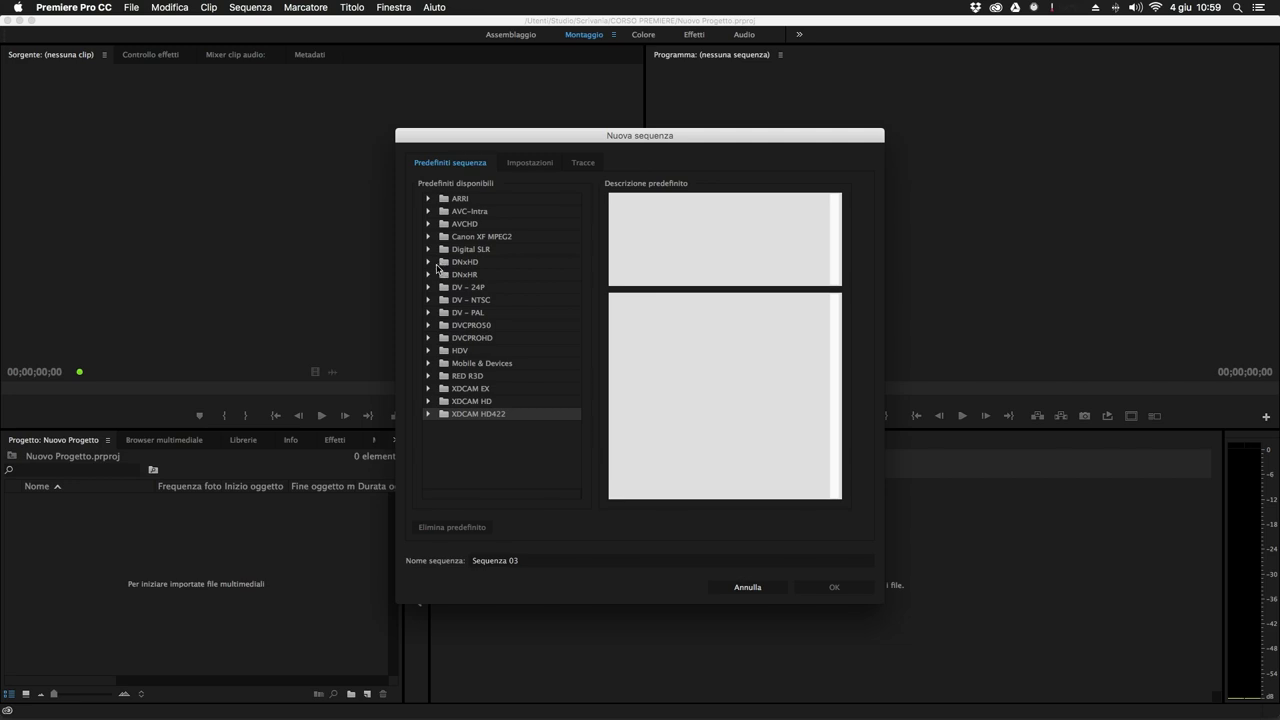
Choose Digital SLR > 1080p > DSLR 1080p25, name the sequence 1, and create it.
left_click(429, 249)
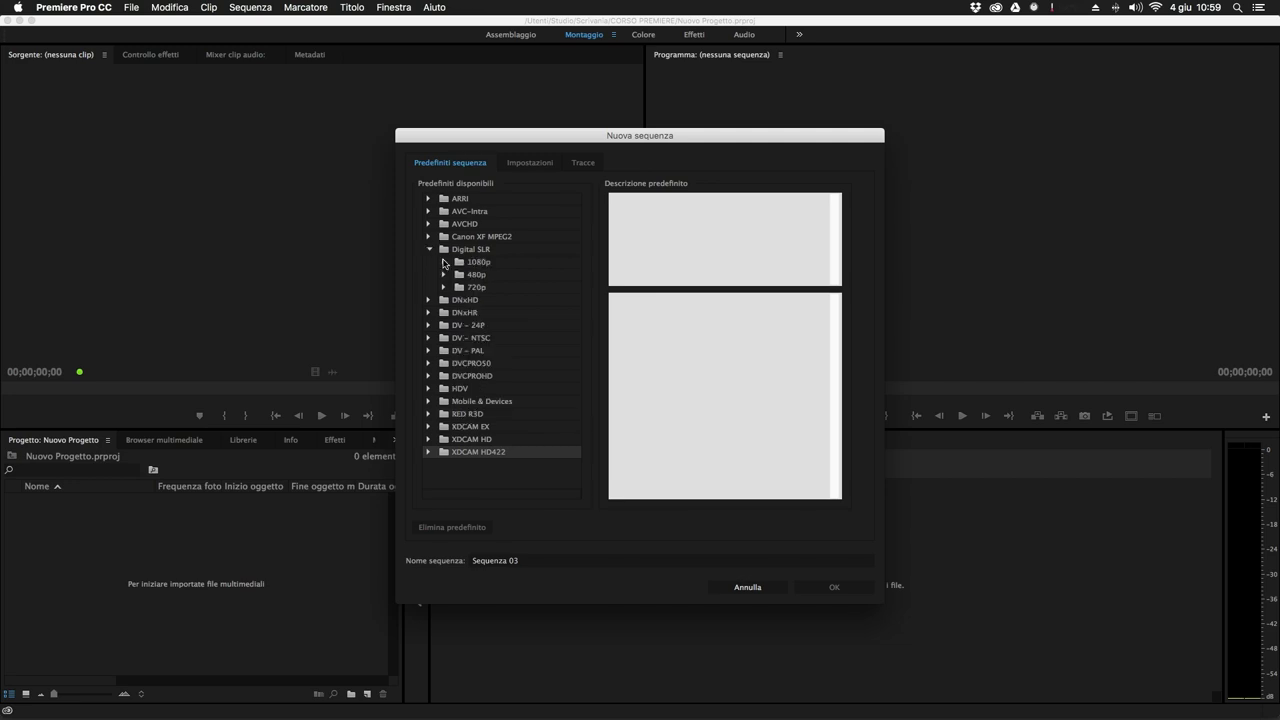
left_click(444, 262)
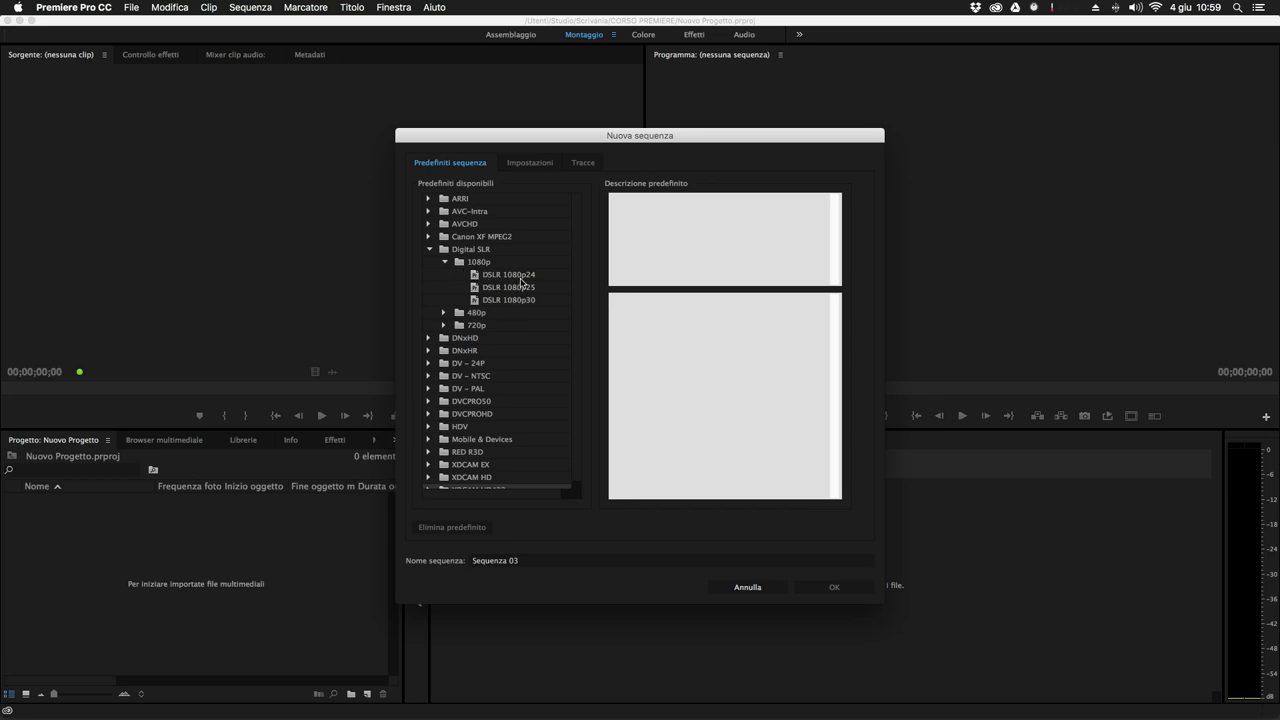
left_click(520, 288)
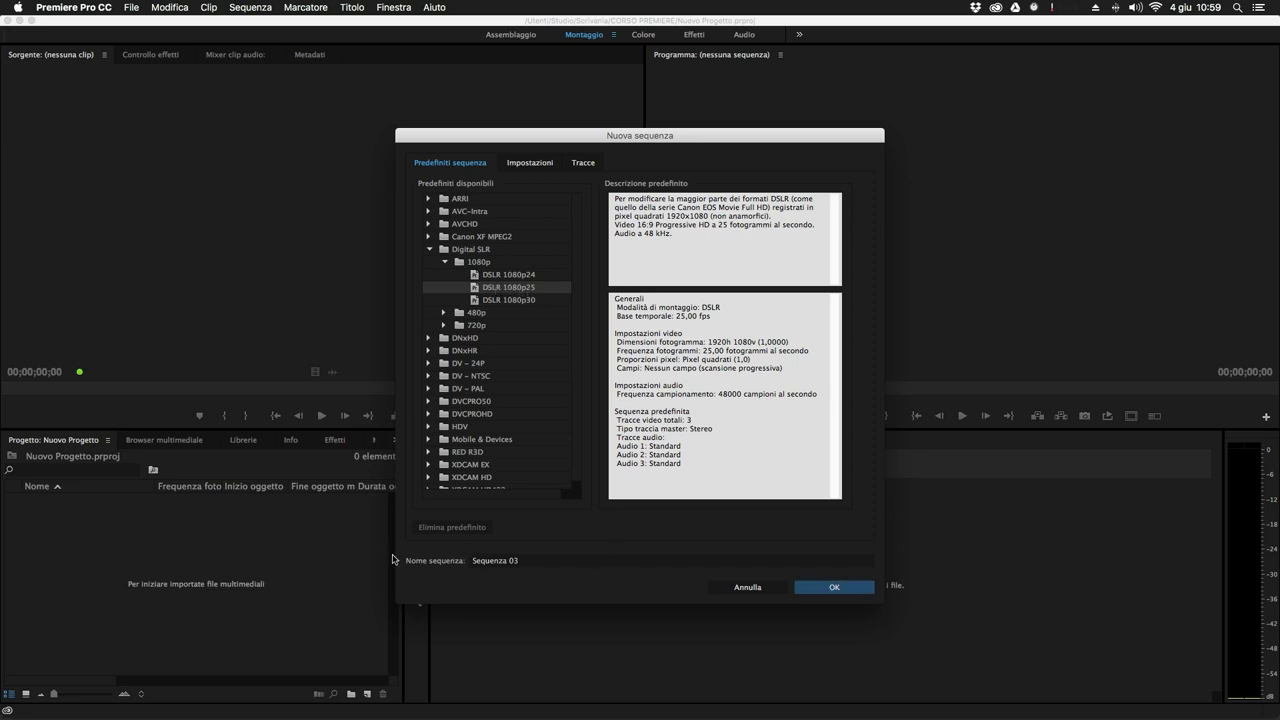
left_click(543, 561)
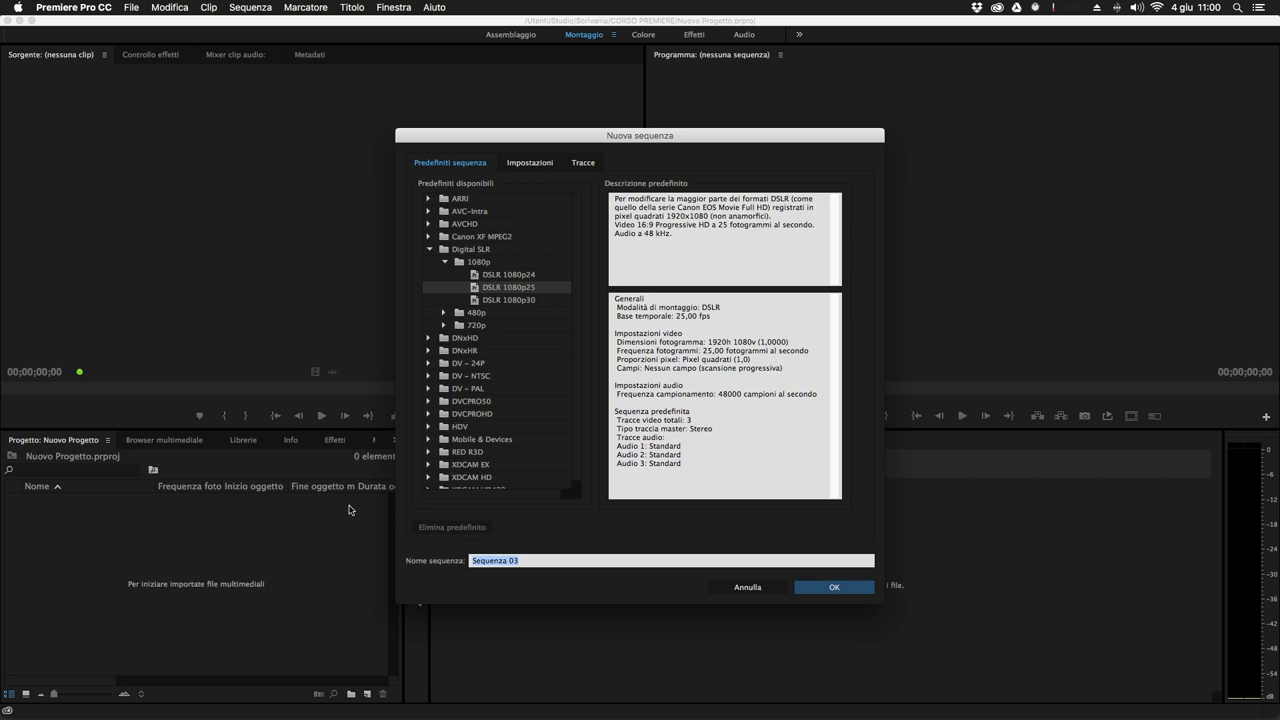
type("S")
key("Return")
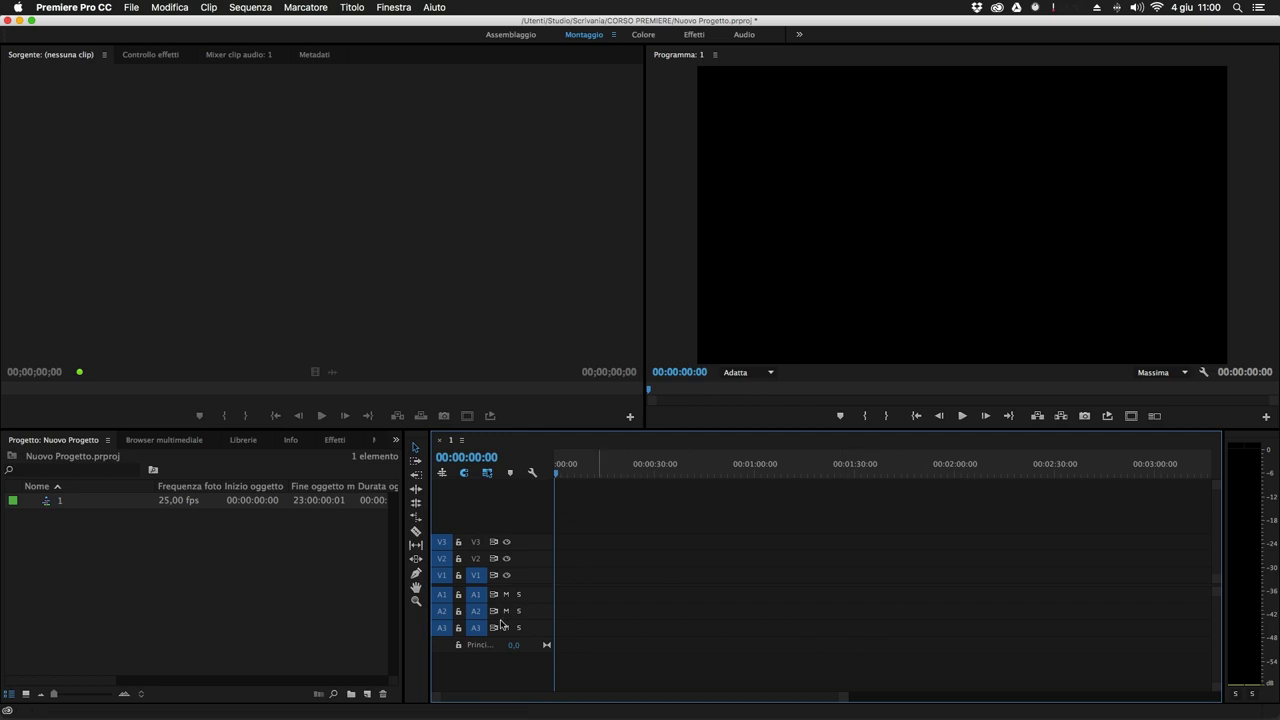
Start another new sequence and view its DSLR 1080p25 settings: 1920×1080 at 25 fps.
left_click(131, 8)
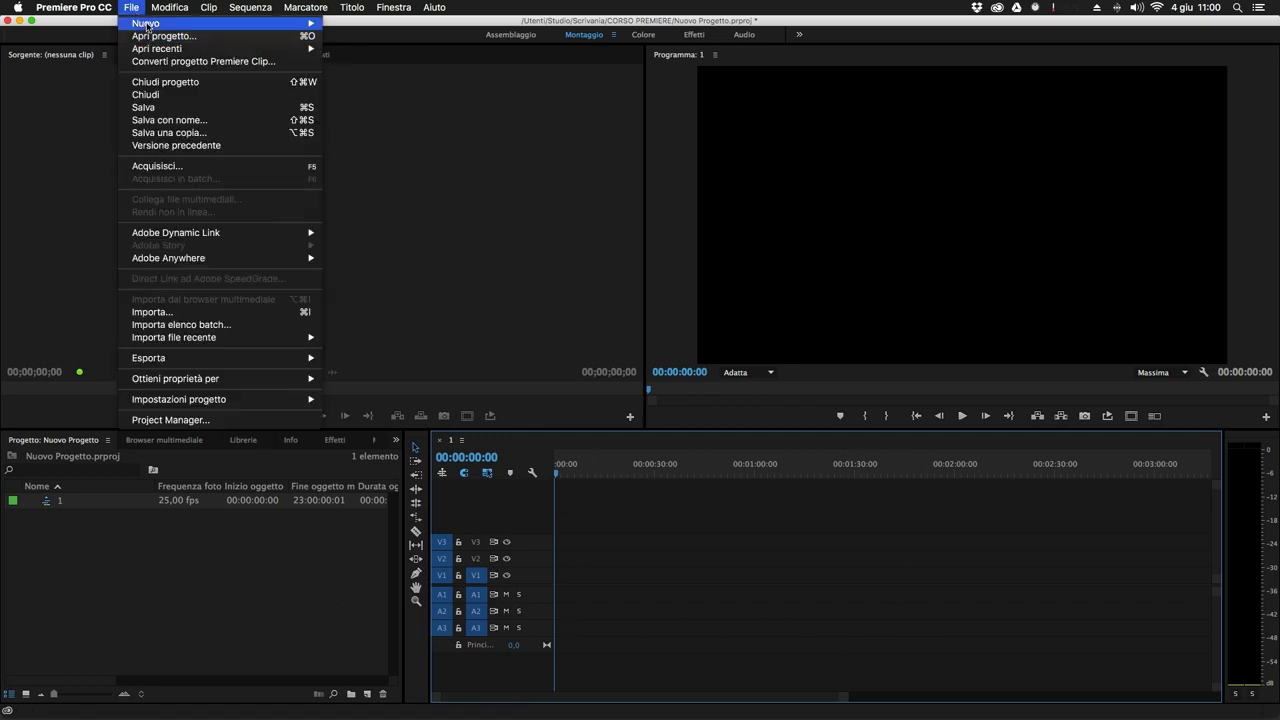
mouse_move(150, 23)
left_click(360, 40)
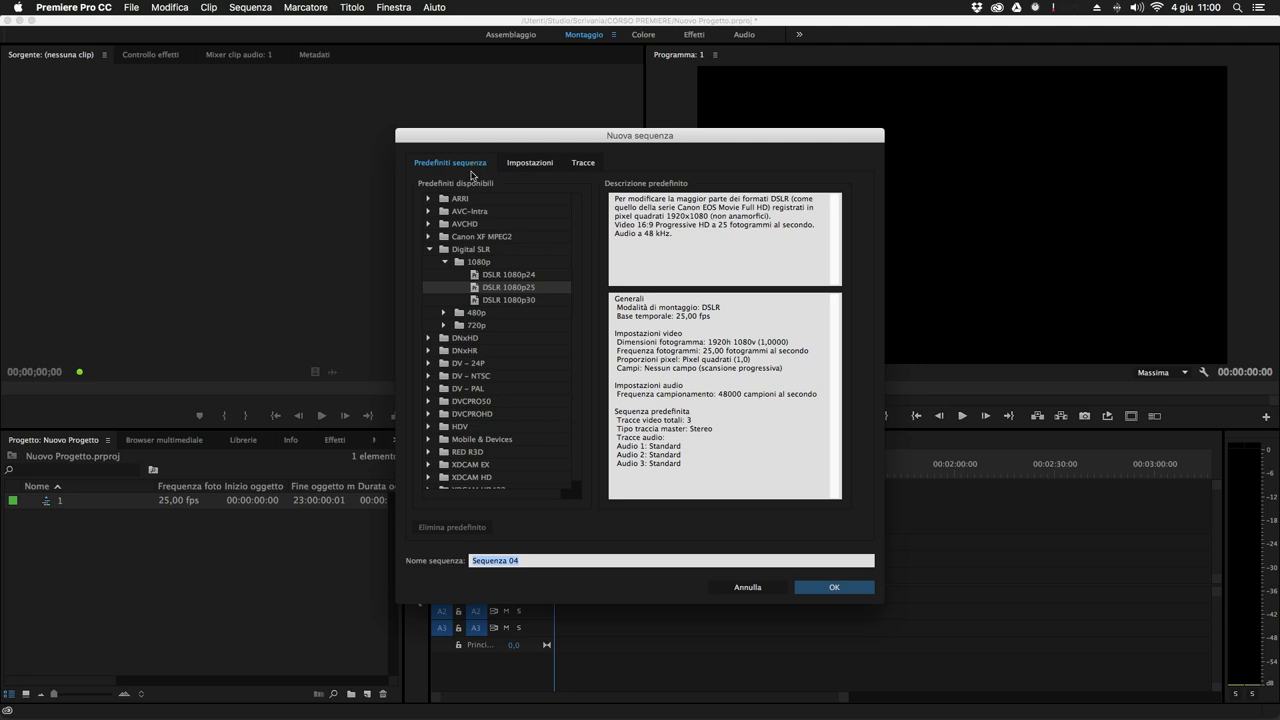
left_click(535, 167)
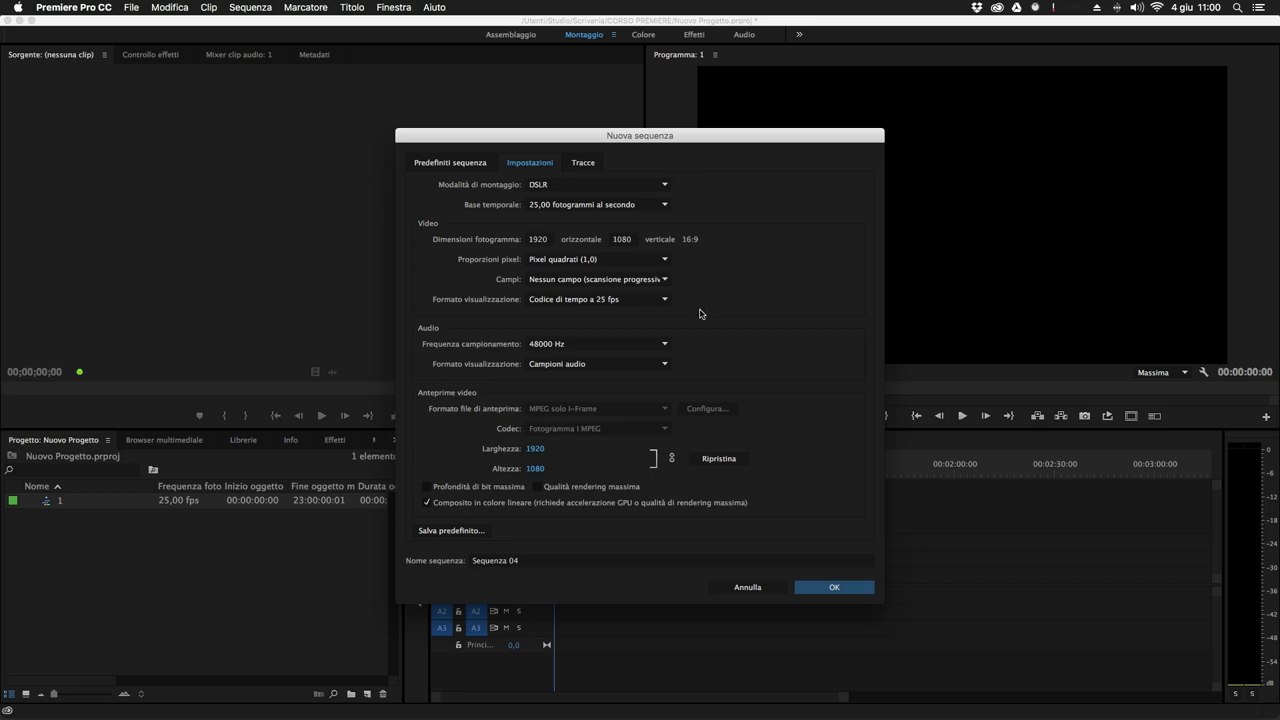
Change Sequenza 04's editing mode from DSLR to Personale in the Impostazioni tab.
left_click(446, 164)
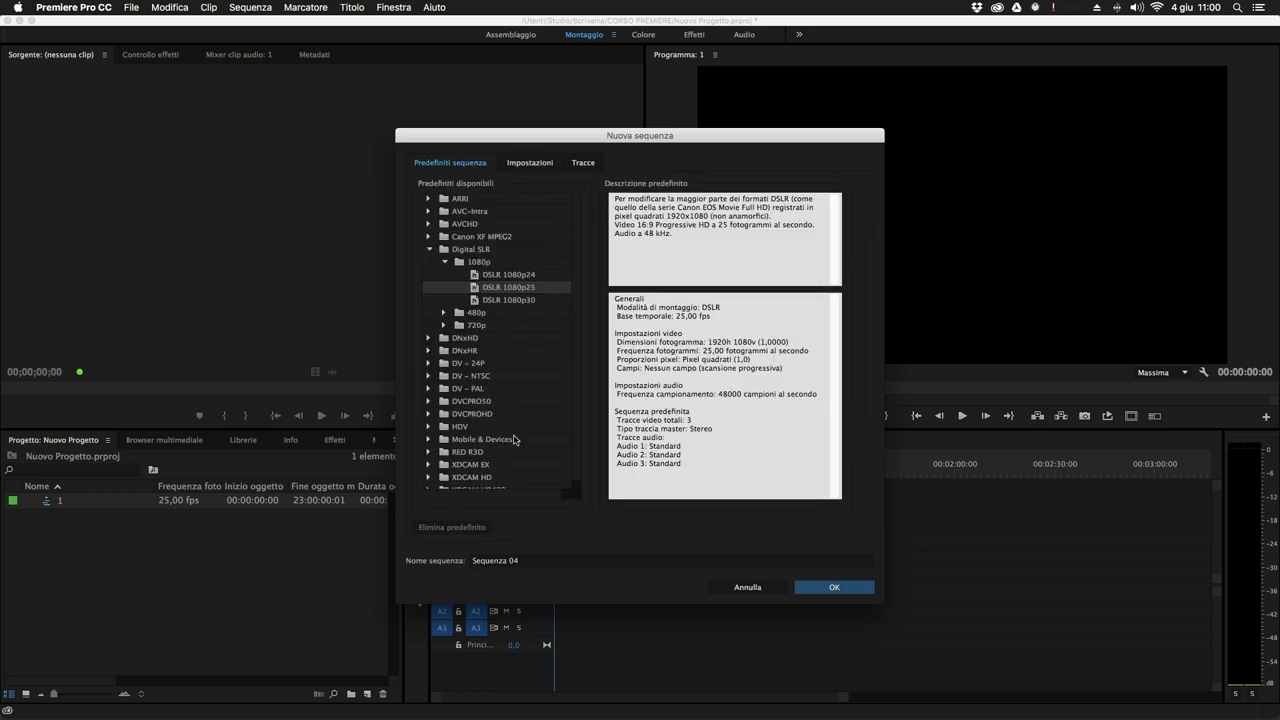
left_click(519, 164)
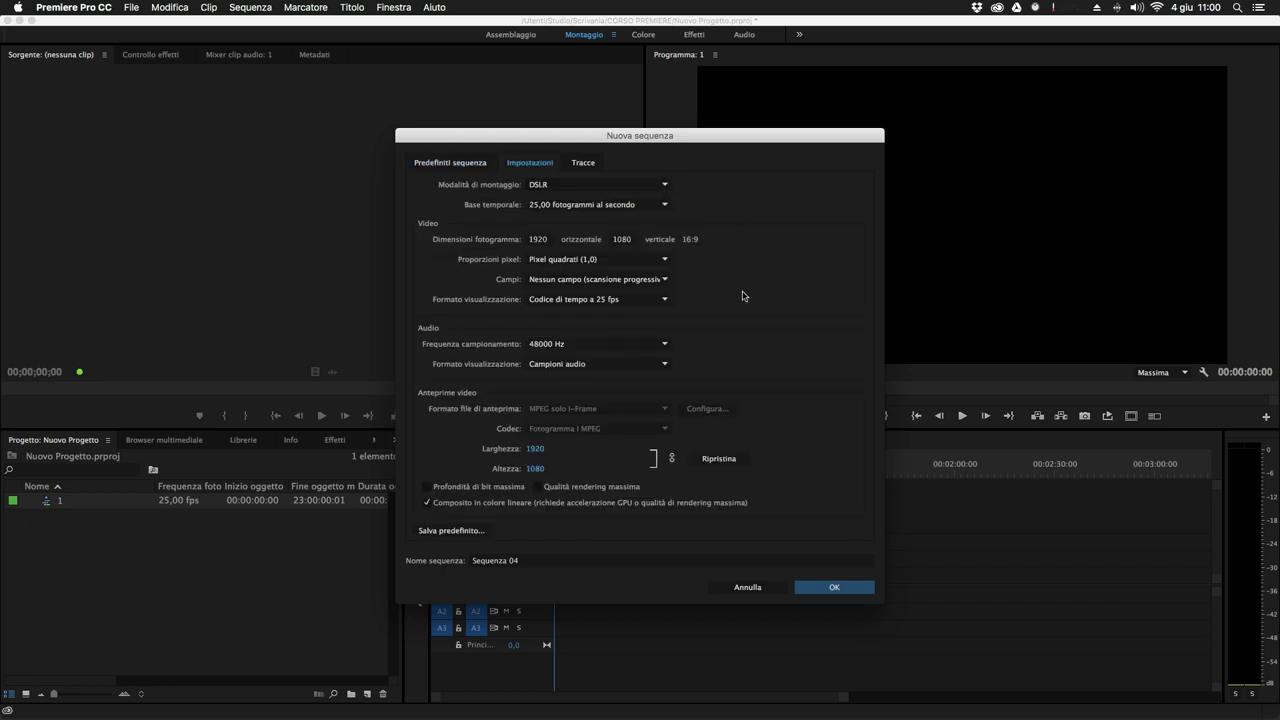
left_click(666, 188)
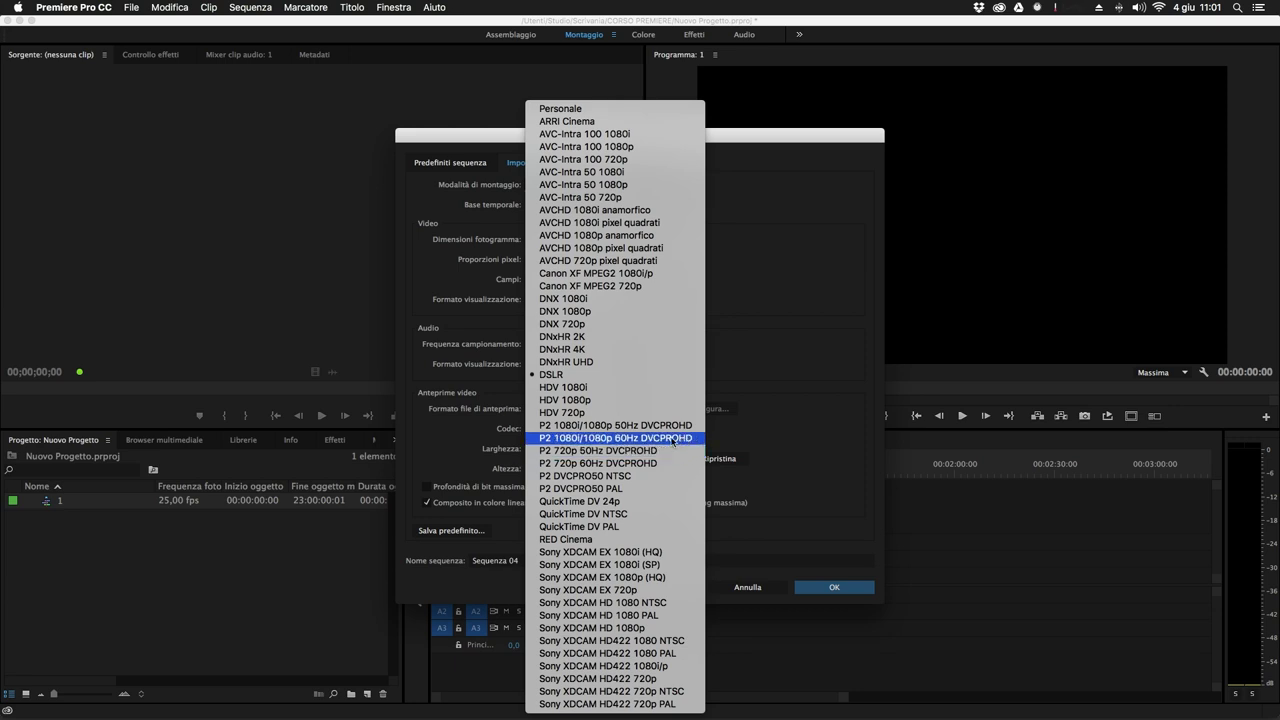
left_click(642, 527)
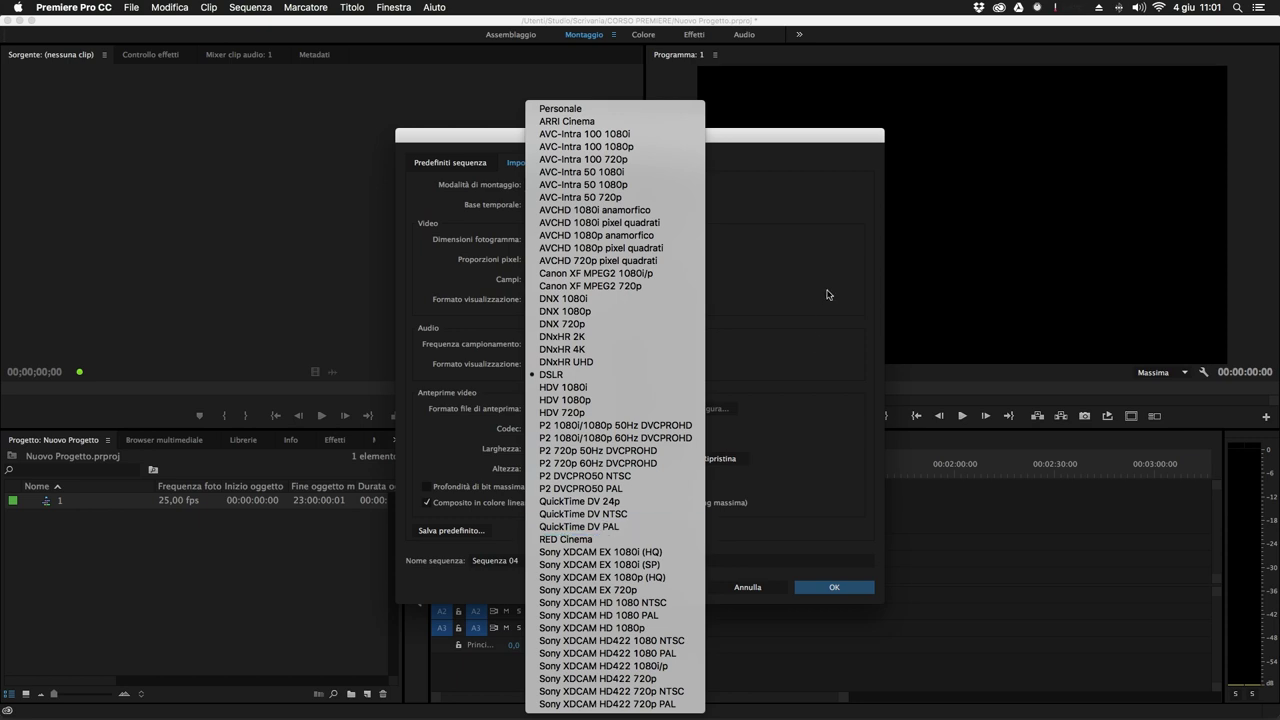
left_click(643, 186)
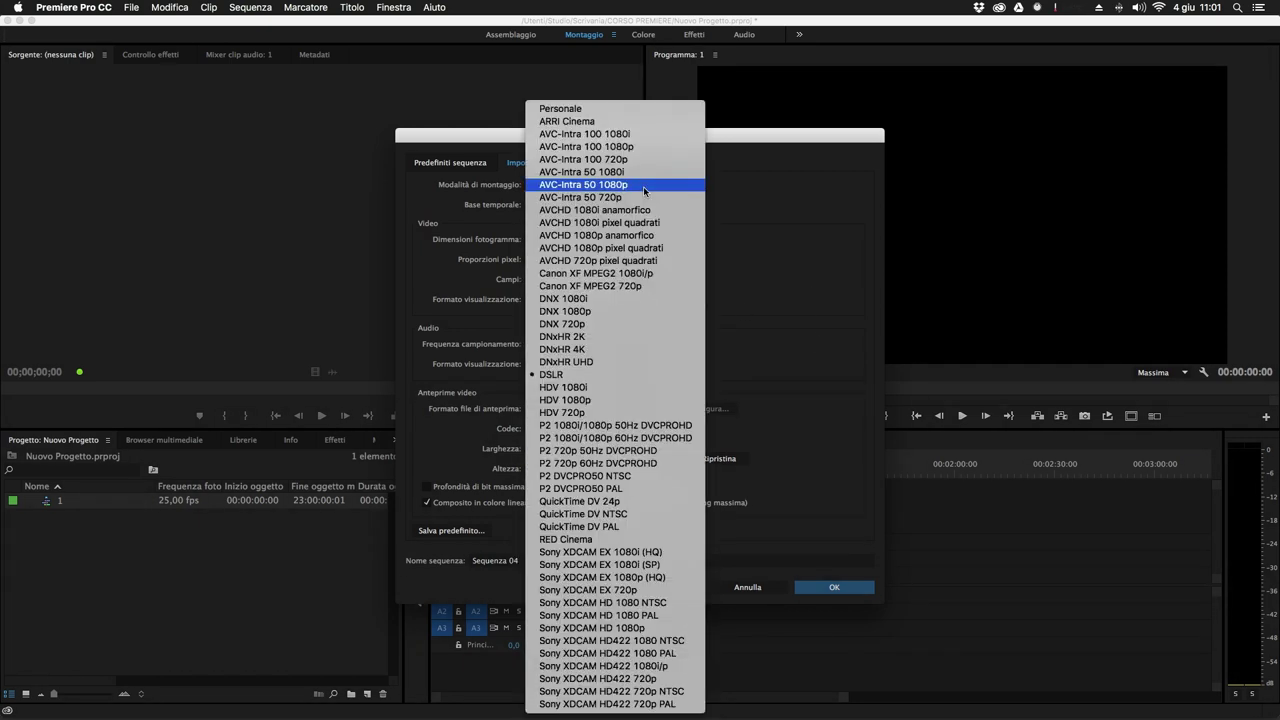
left_click(637, 108)
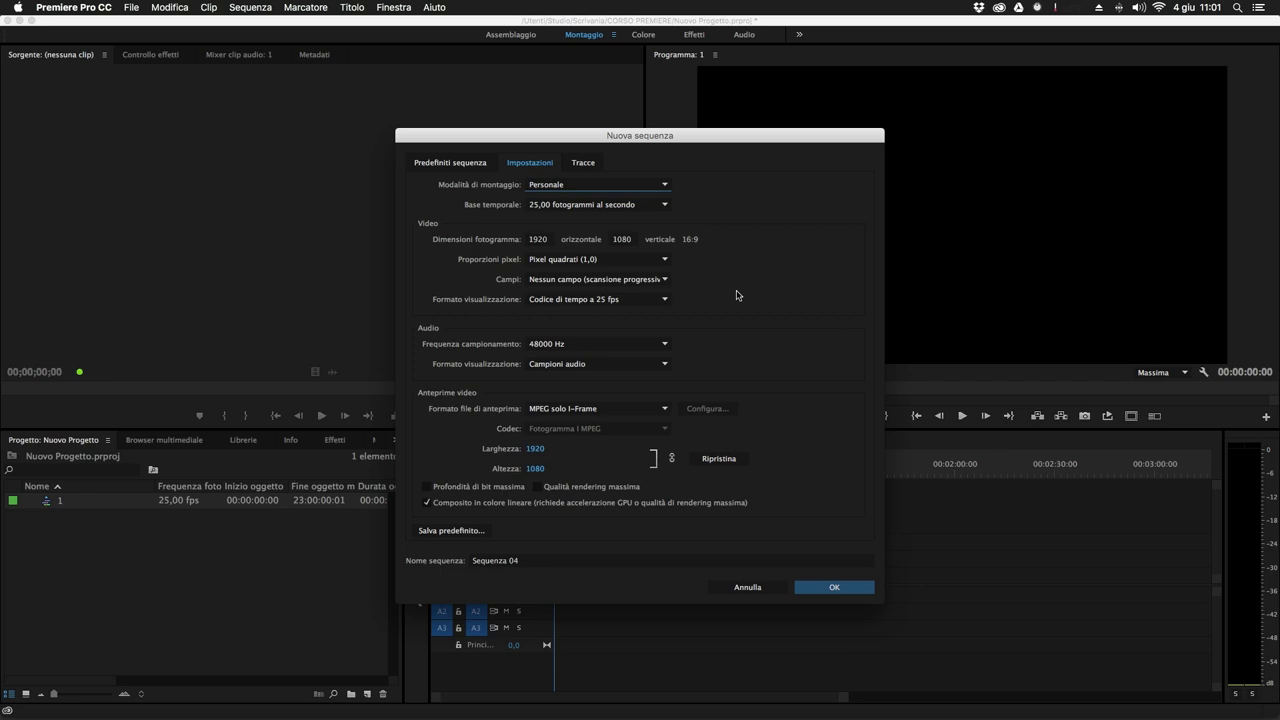
Keep the 25 fps timebase and set the frame size to 1080 wide by 1920 high.
left_click(640, 205)
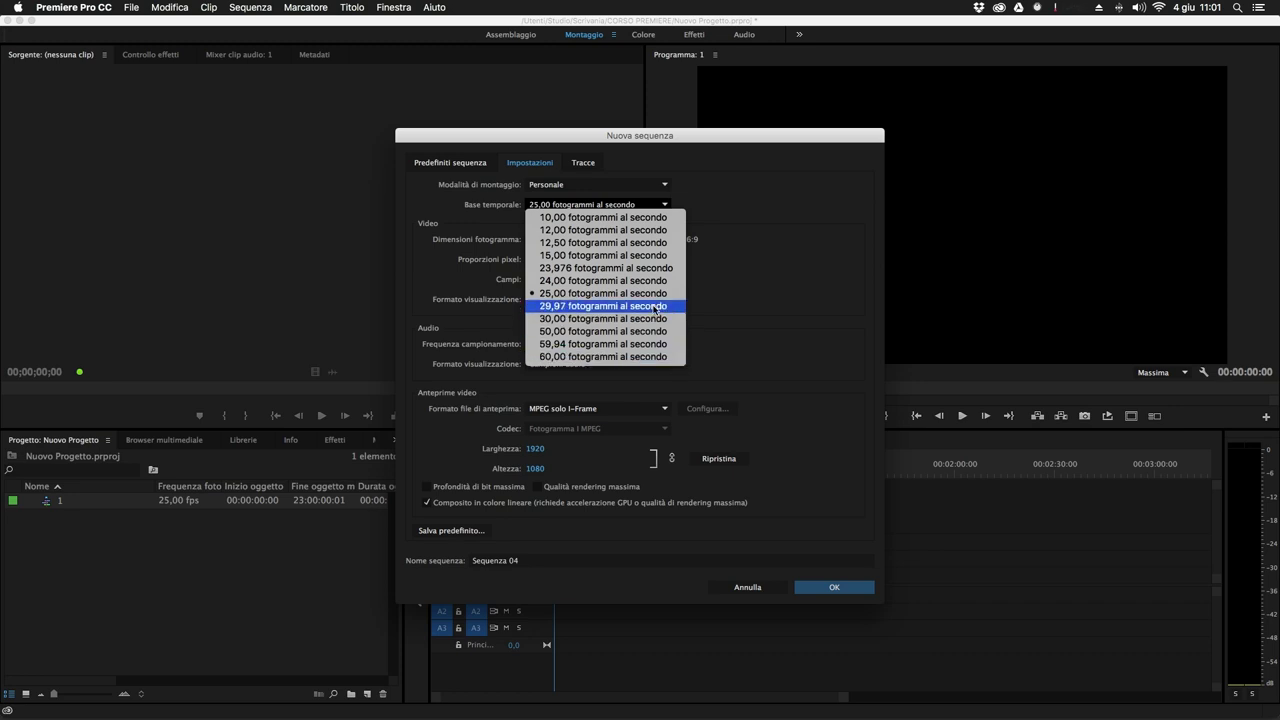
left_click(657, 294)
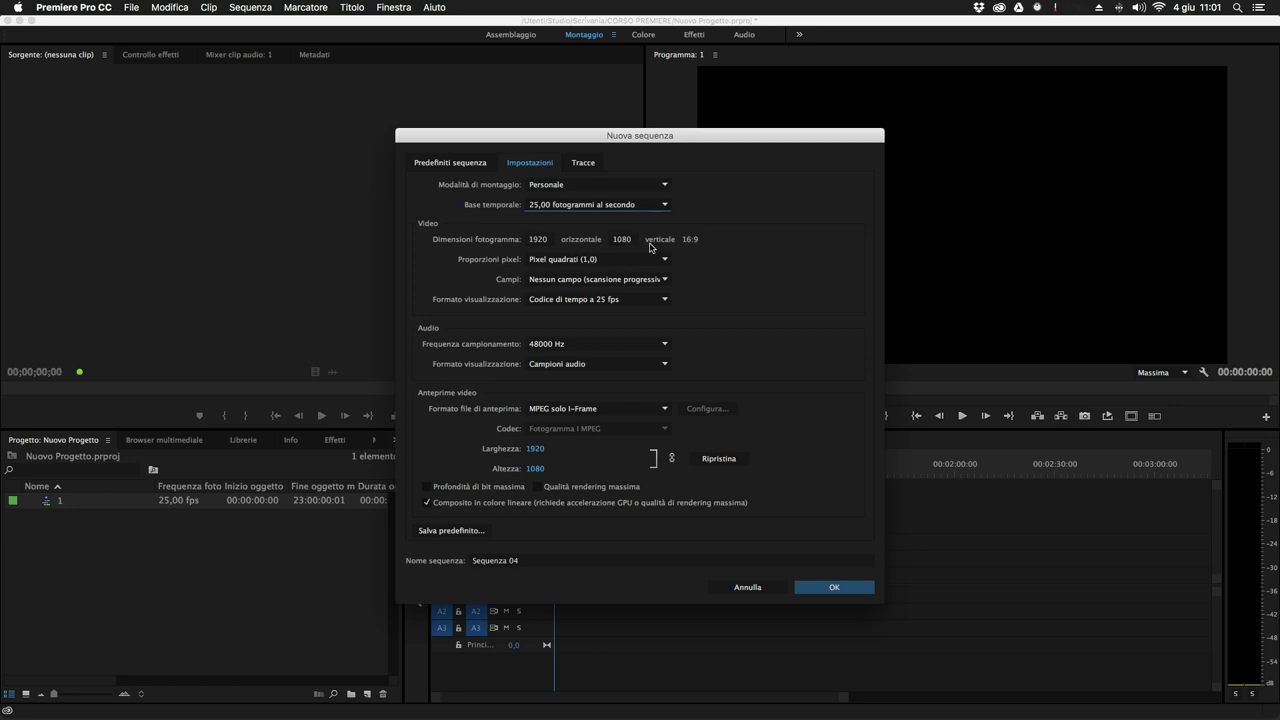
left_click(537, 239)
type("1080")
key("Tab")
type("1920")
key("Tab")
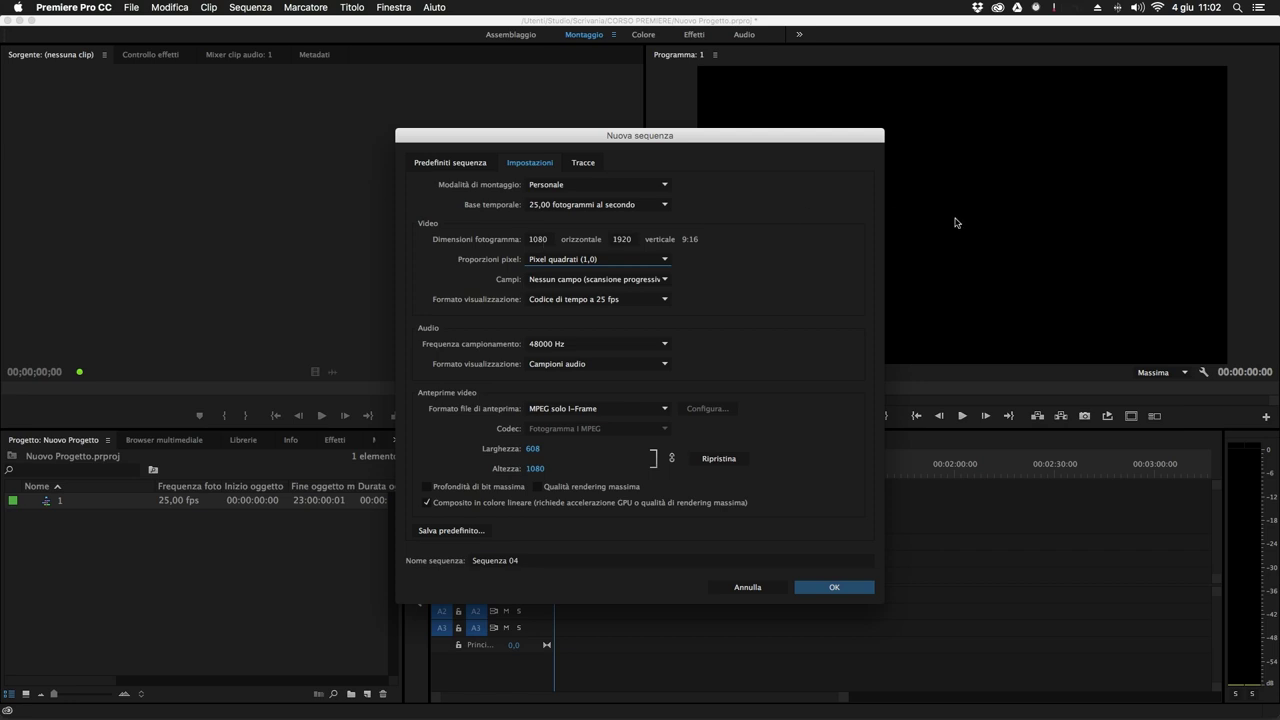
left_click(660, 259)
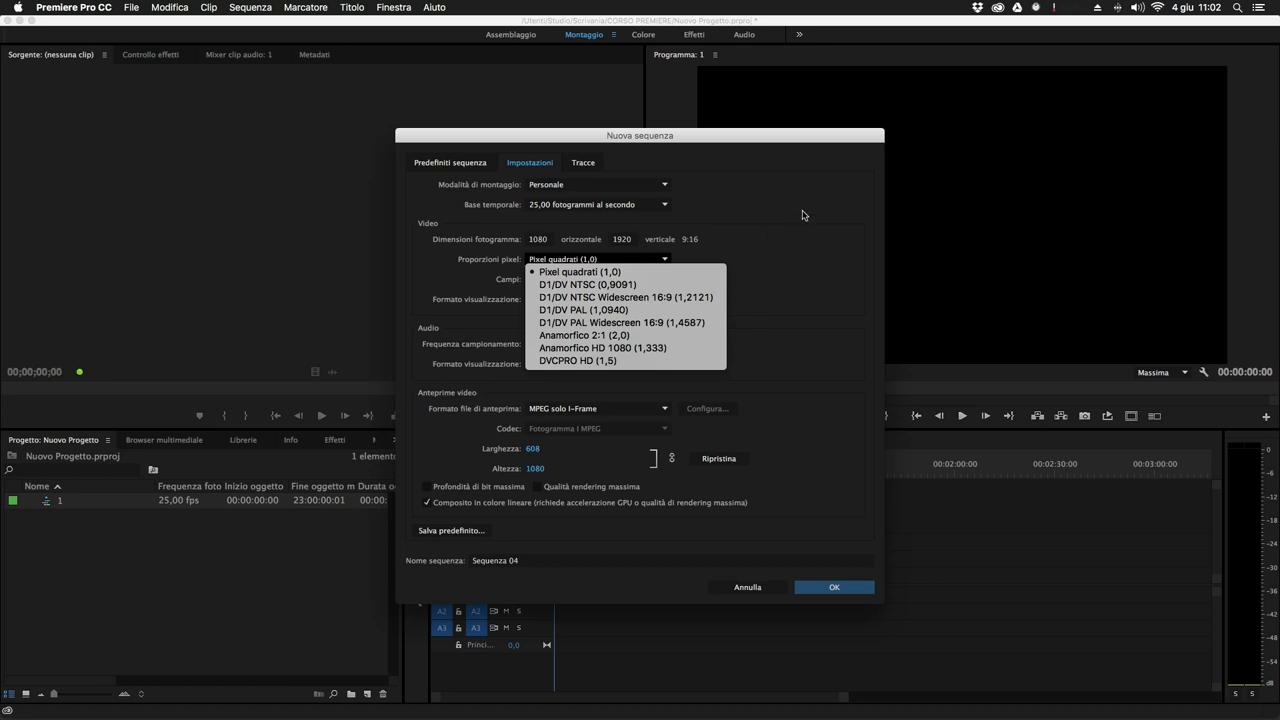
left_click(602, 258)
left_click(602, 258)
left_click(757, 256)
left_click(651, 281)
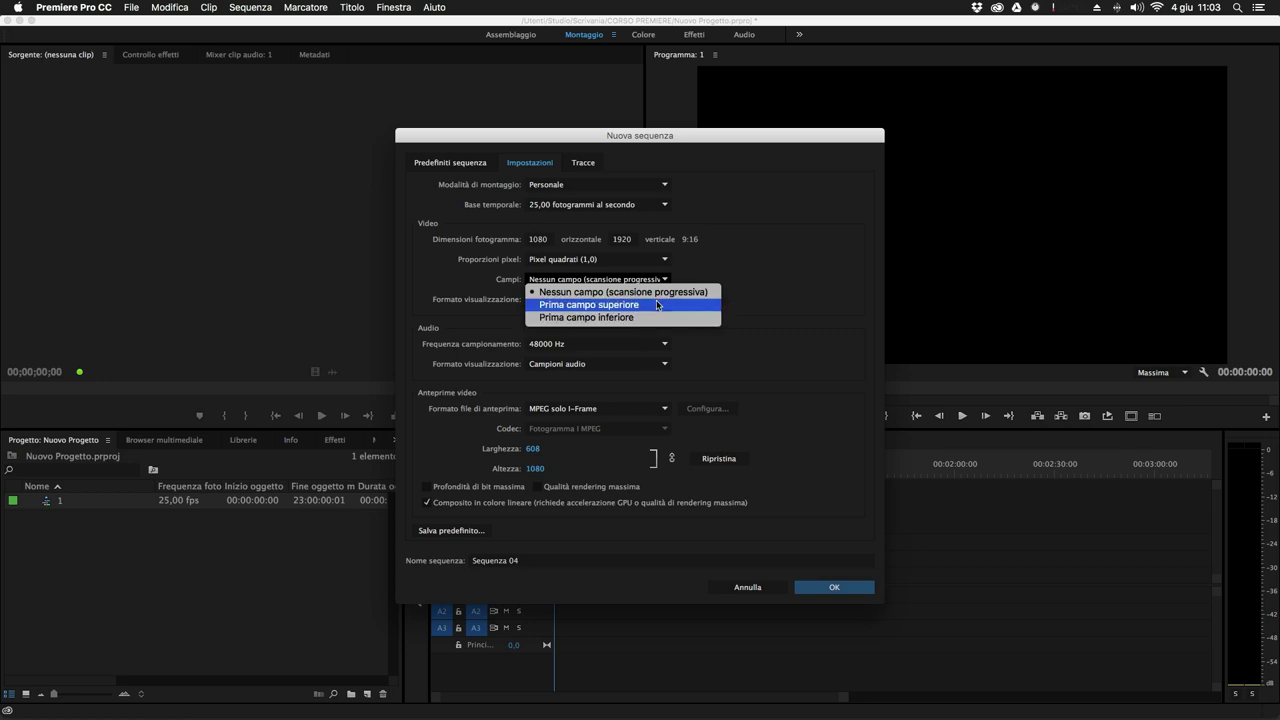
left_click(733, 268)
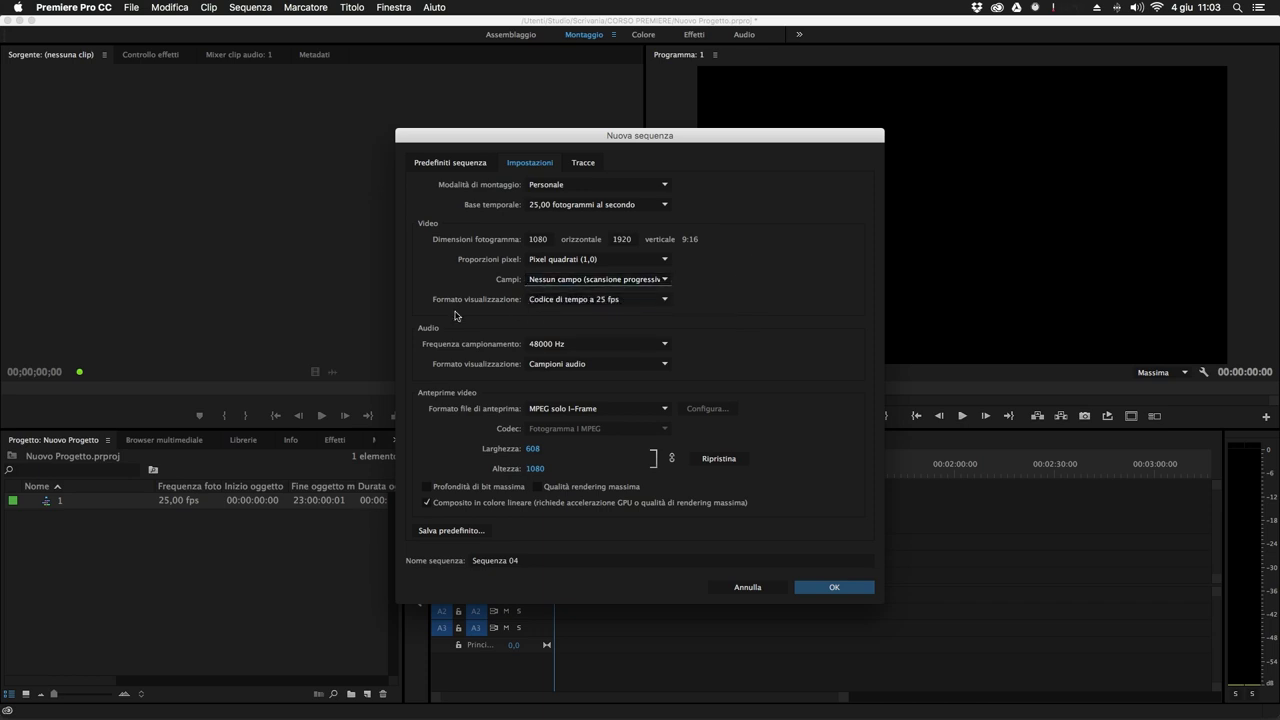
left_click(608, 300)
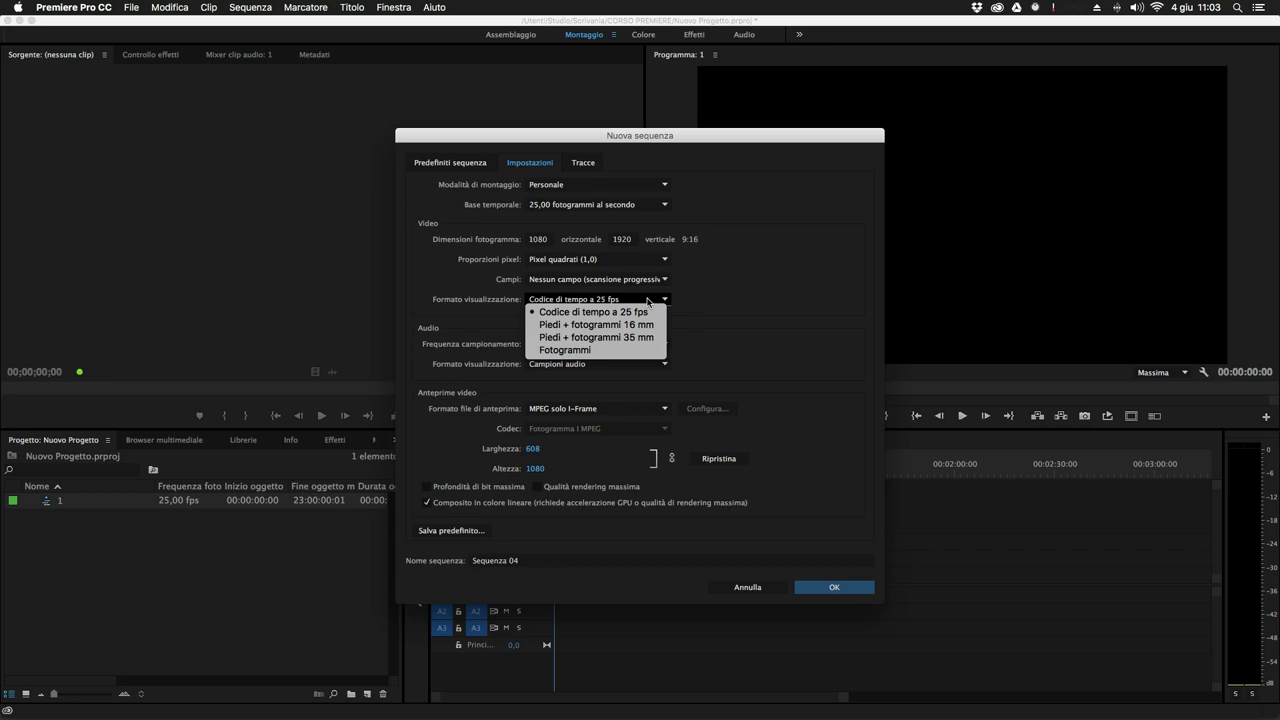
left_click(648, 301)
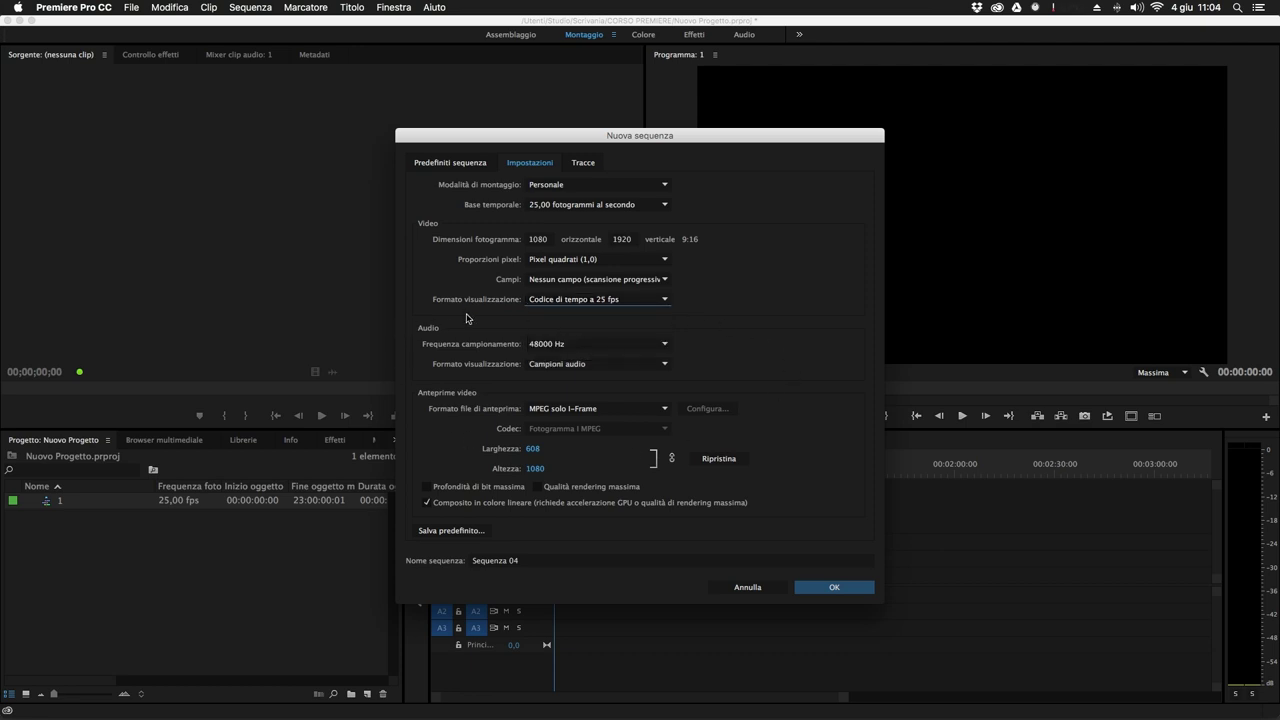
left_click(666, 346)
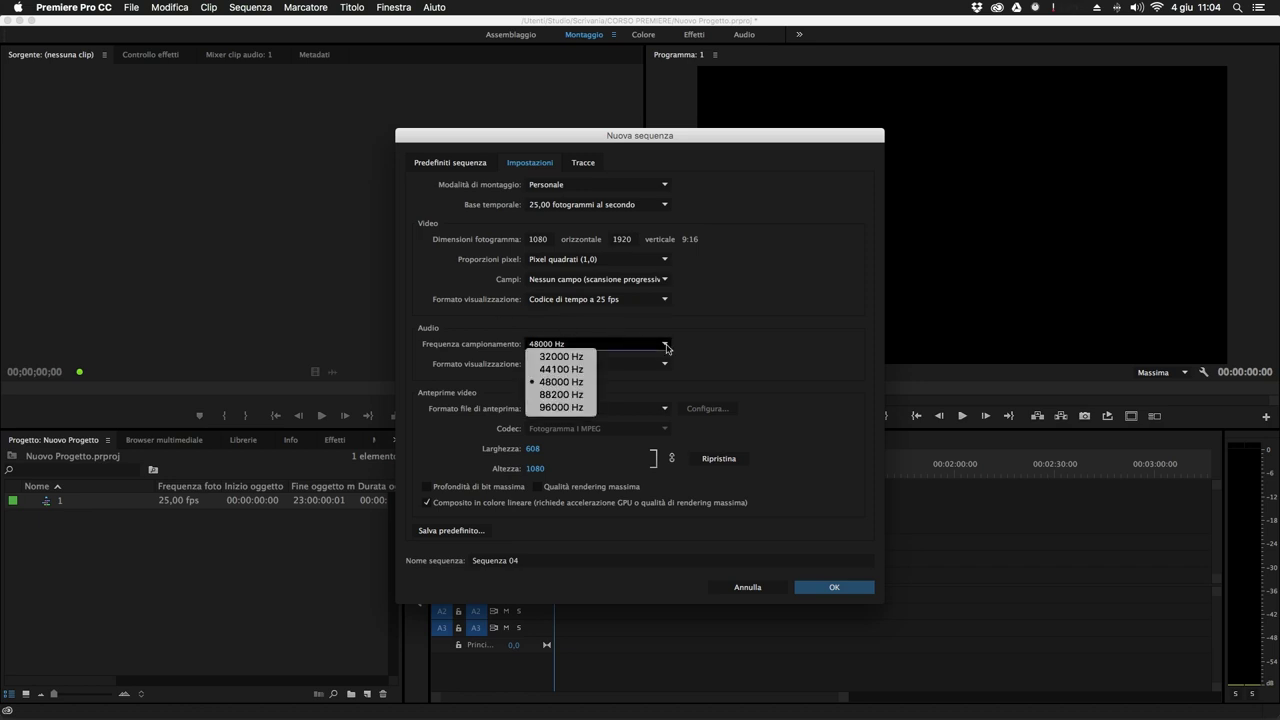
left_click(708, 345)
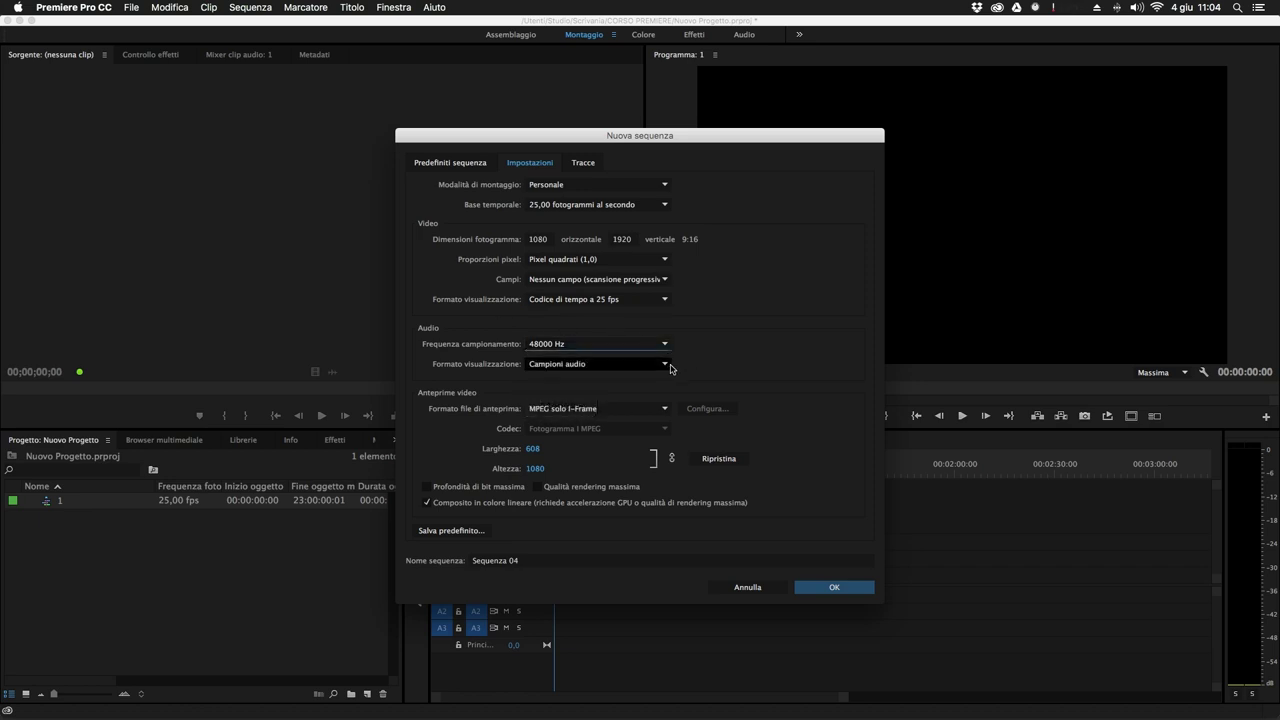
left_click(667, 363)
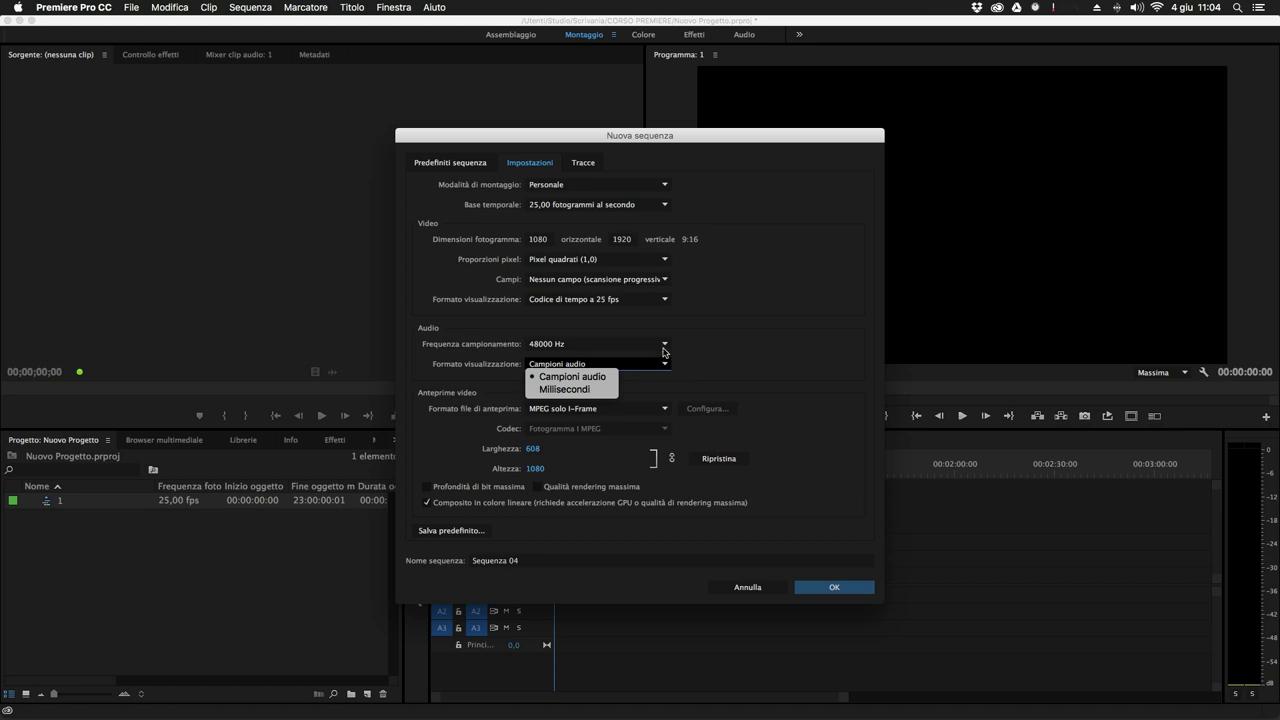
left_click(896, 351)
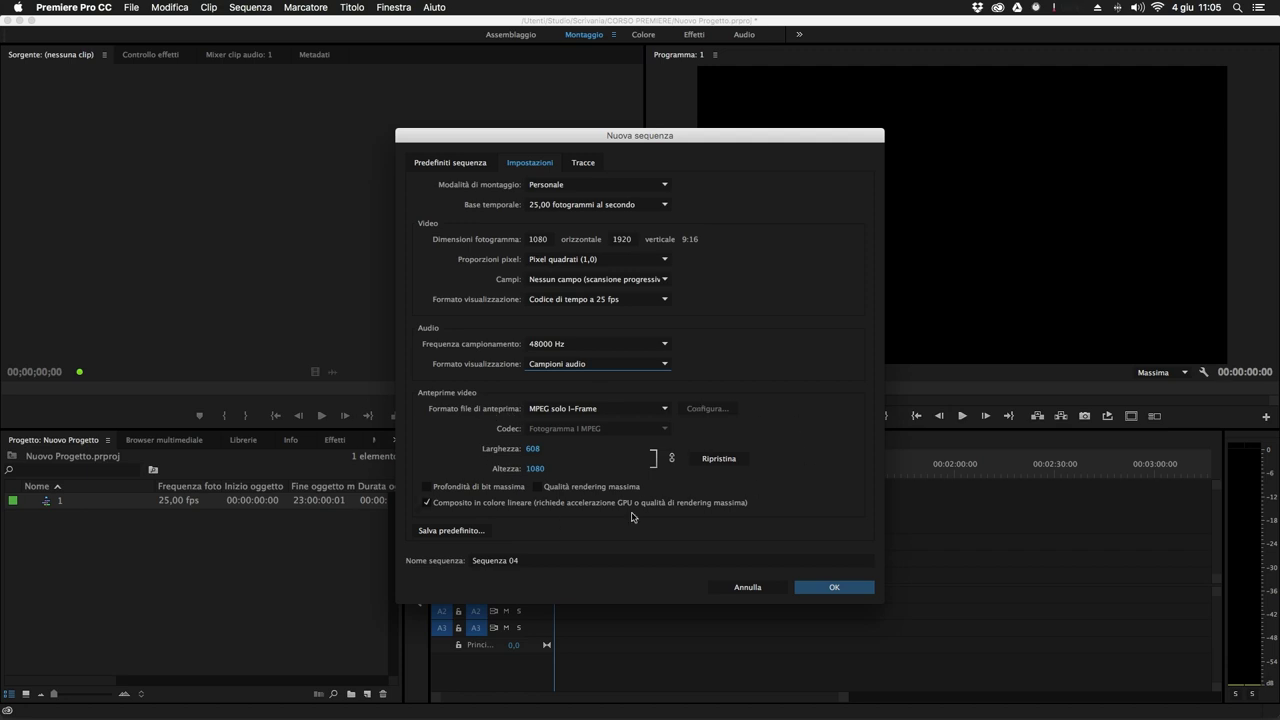
left_click(635, 409)
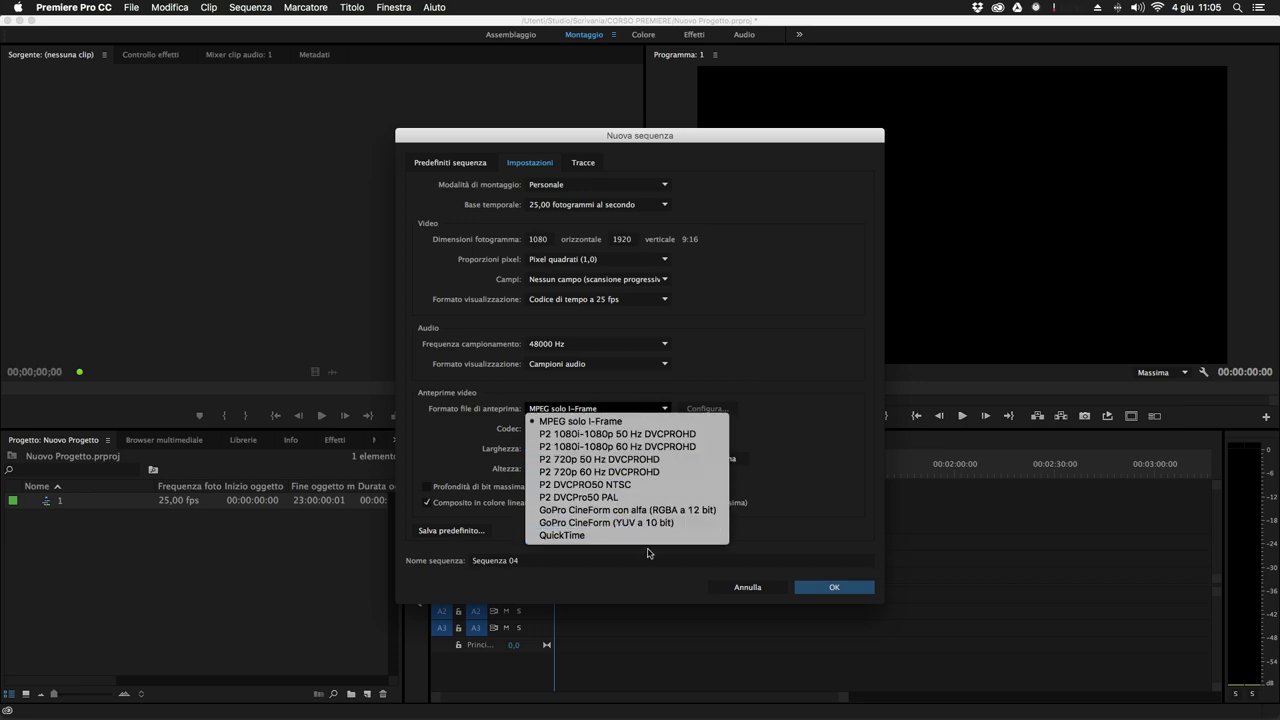
left_click(619, 423)
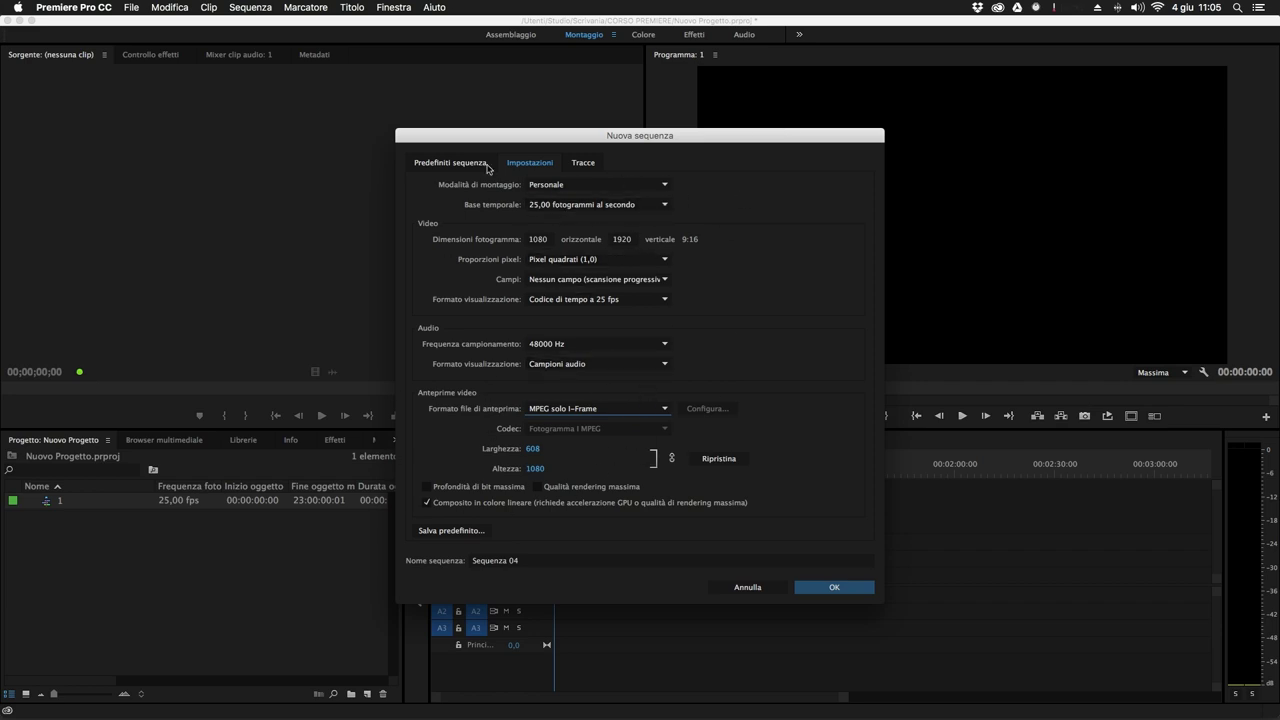
In the Tracce tab, set the master audio to 5.1 and add more audio tracks.
left_click(586, 164)
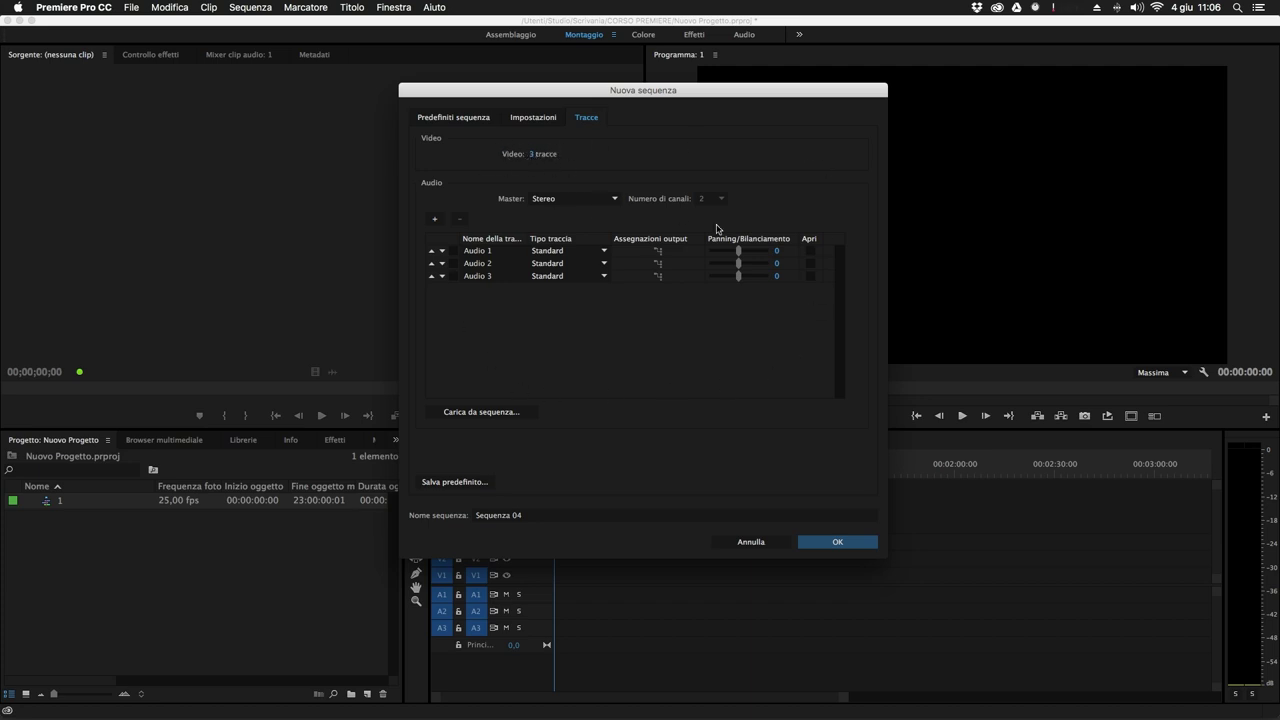
left_click(602, 204)
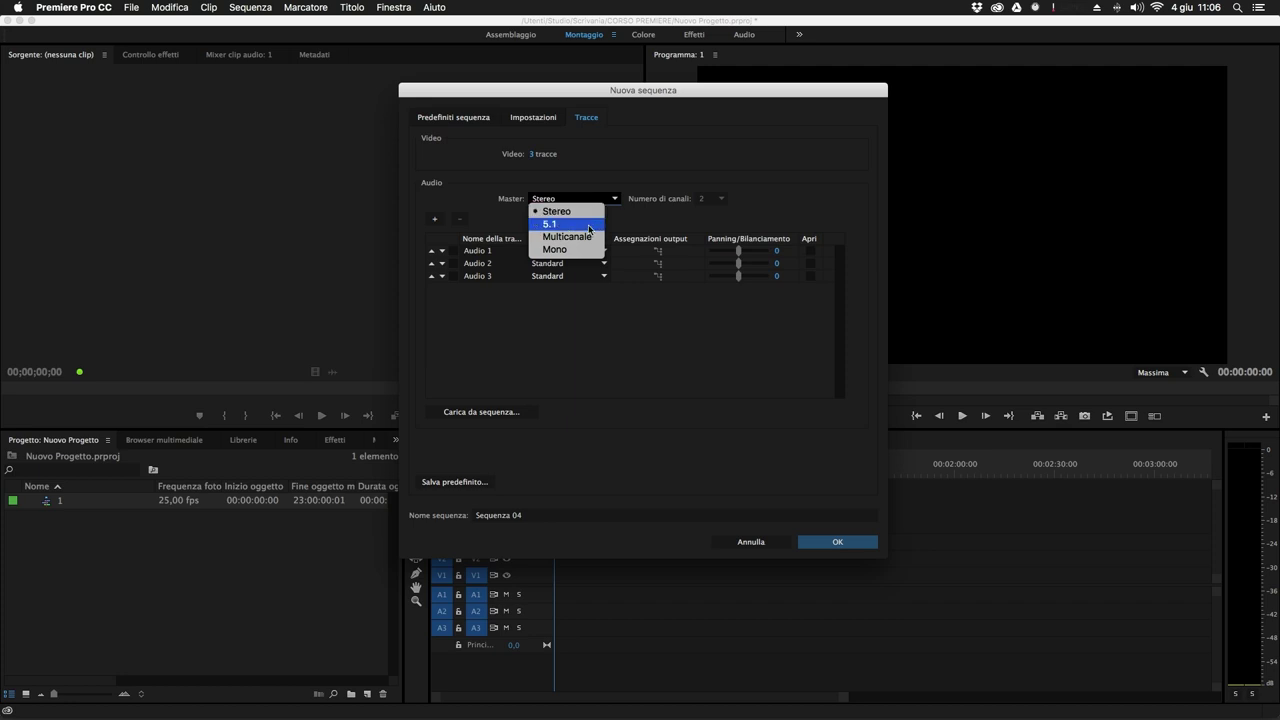
left_click(589, 225)
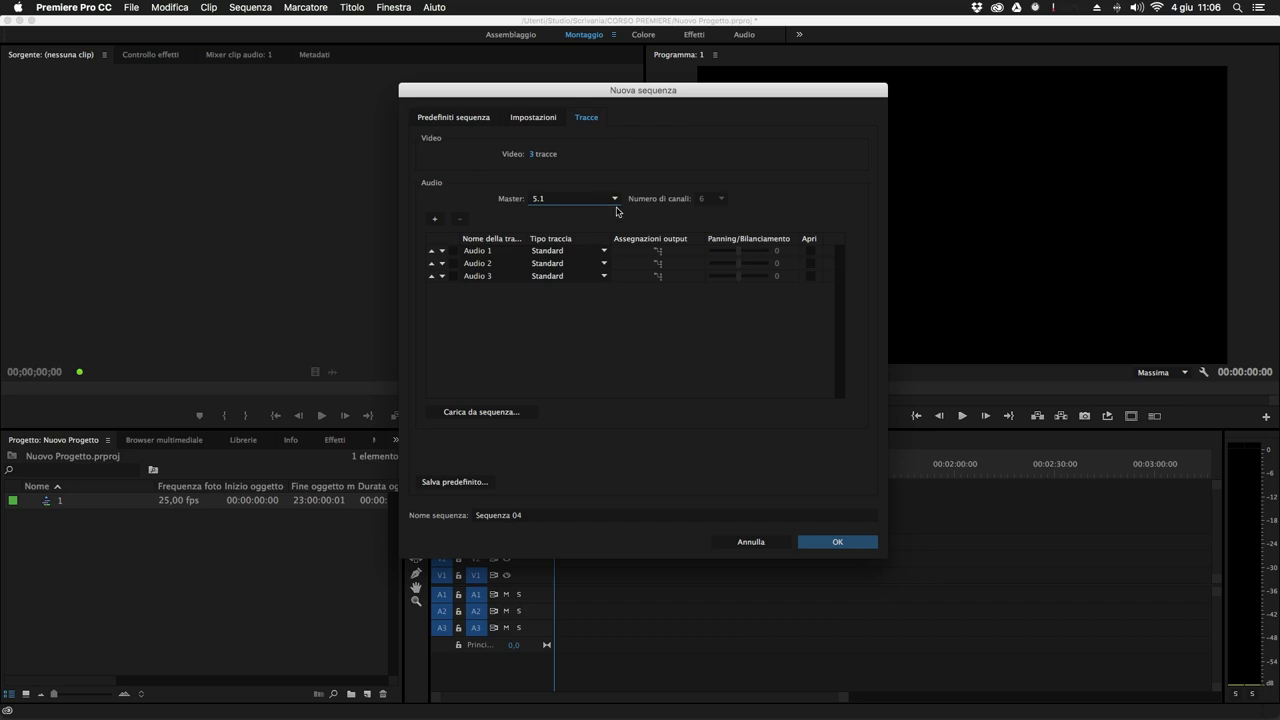
left_click(434, 218)
left_click(434, 218)
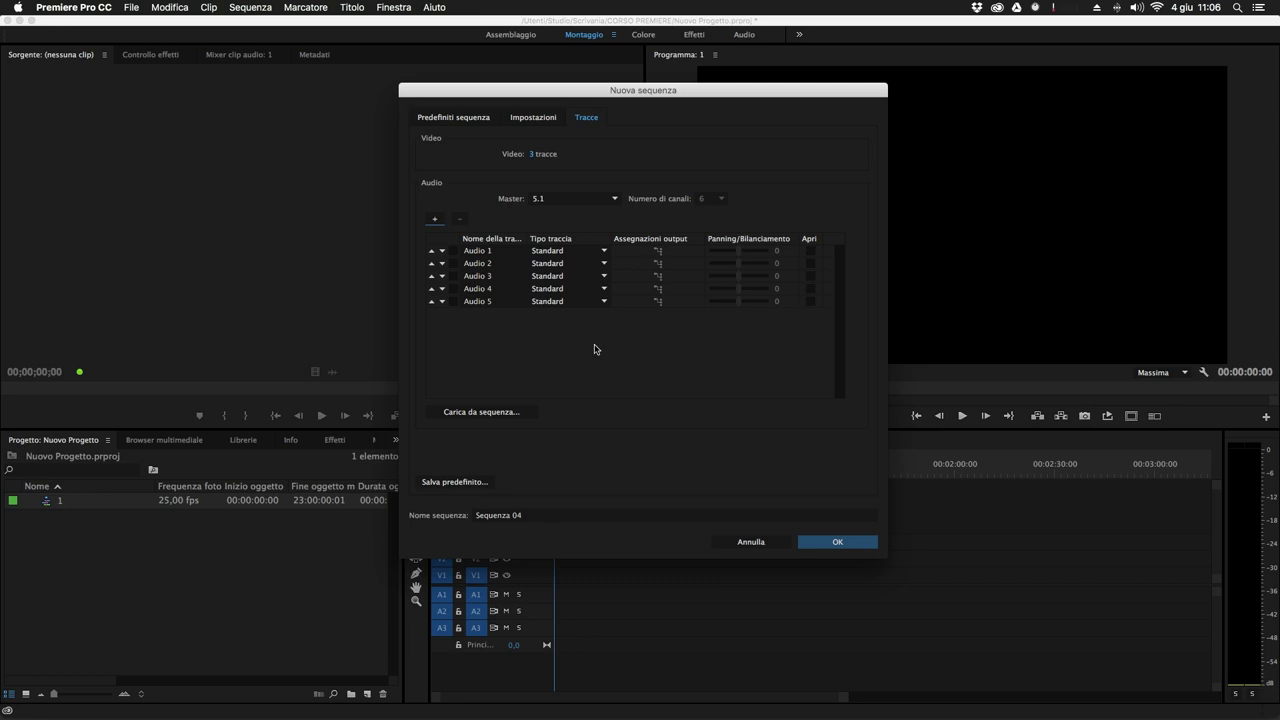
left_click(603, 251)
left_click(585, 198)
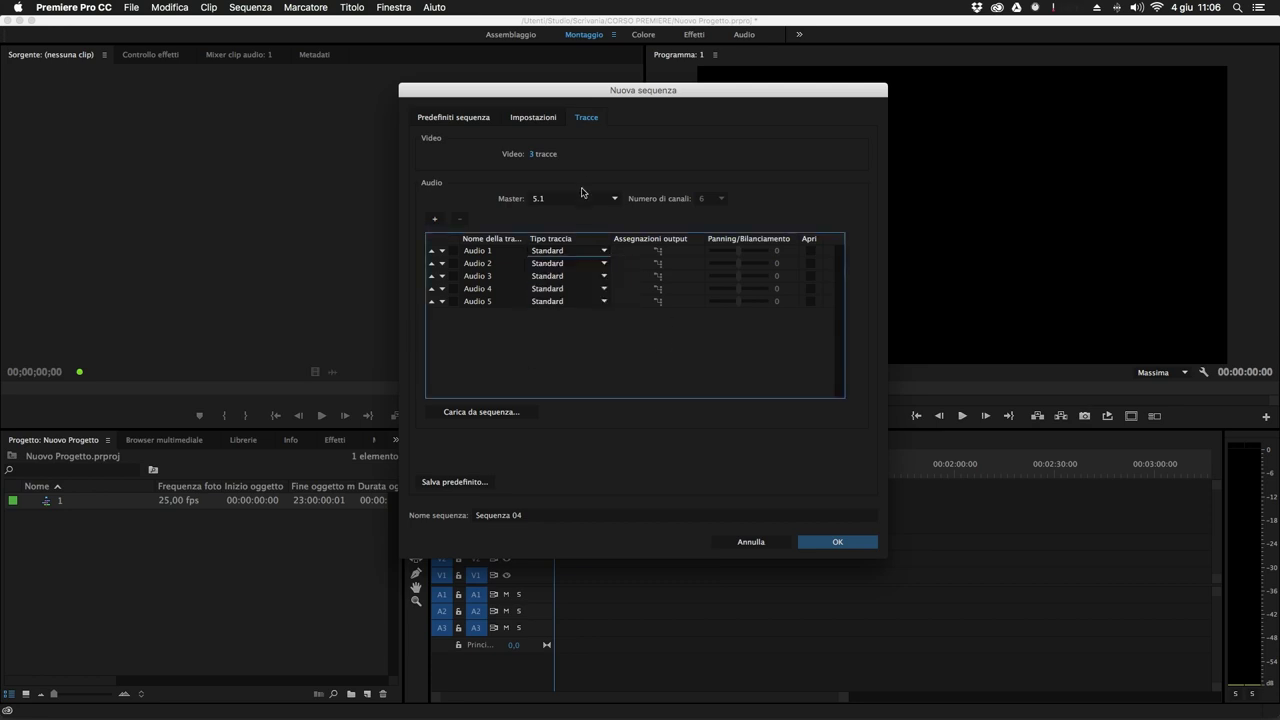
left_click(585, 198)
left_click(595, 224)
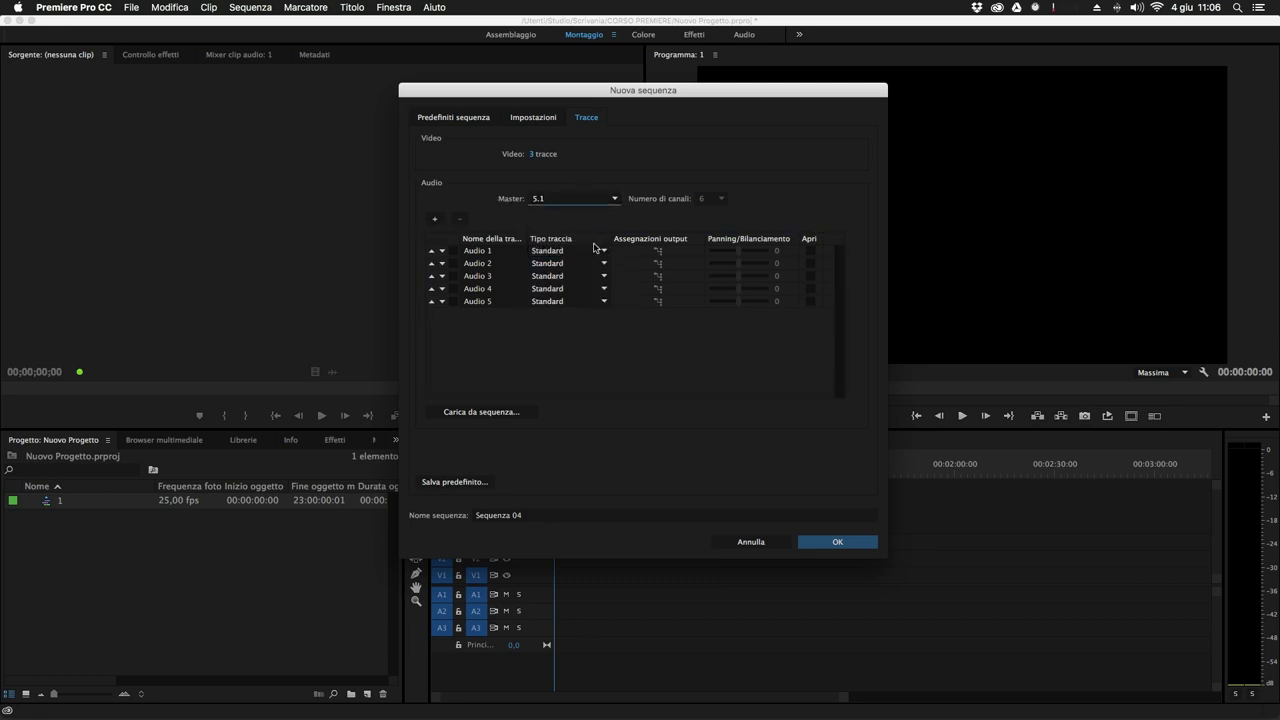
Set the track type of Audio 1 through Audio 5 to 5.1.
left_click(597, 250)
left_click(592, 275)
left_click(570, 263)
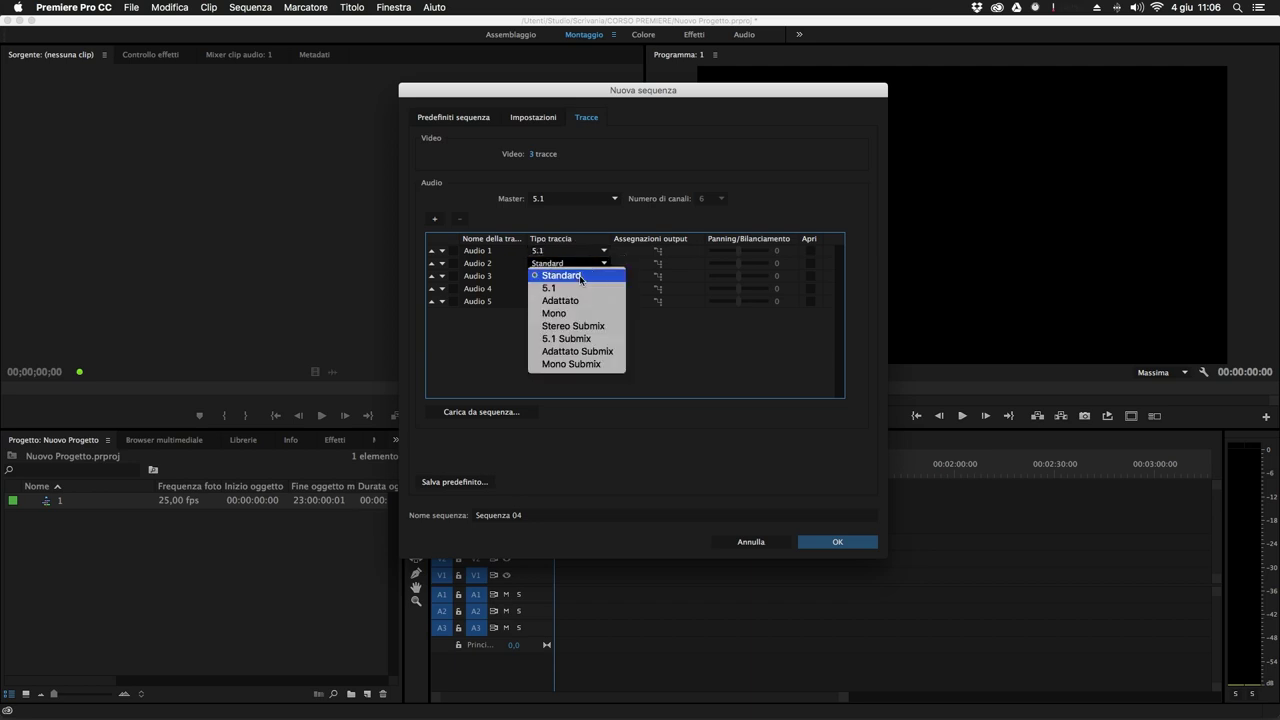
left_click(575, 288)
left_click(563, 276)
left_click(556, 301)
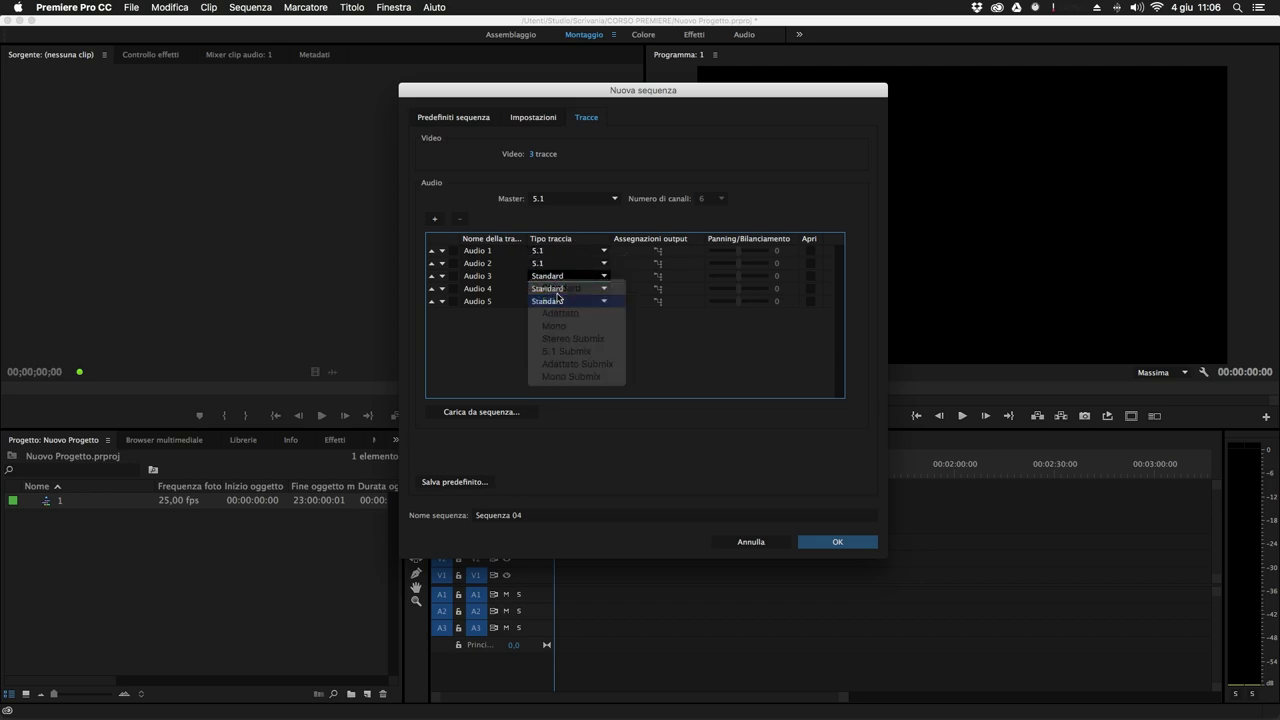
left_click(563, 289)
left_click(563, 314)
left_click(580, 301)
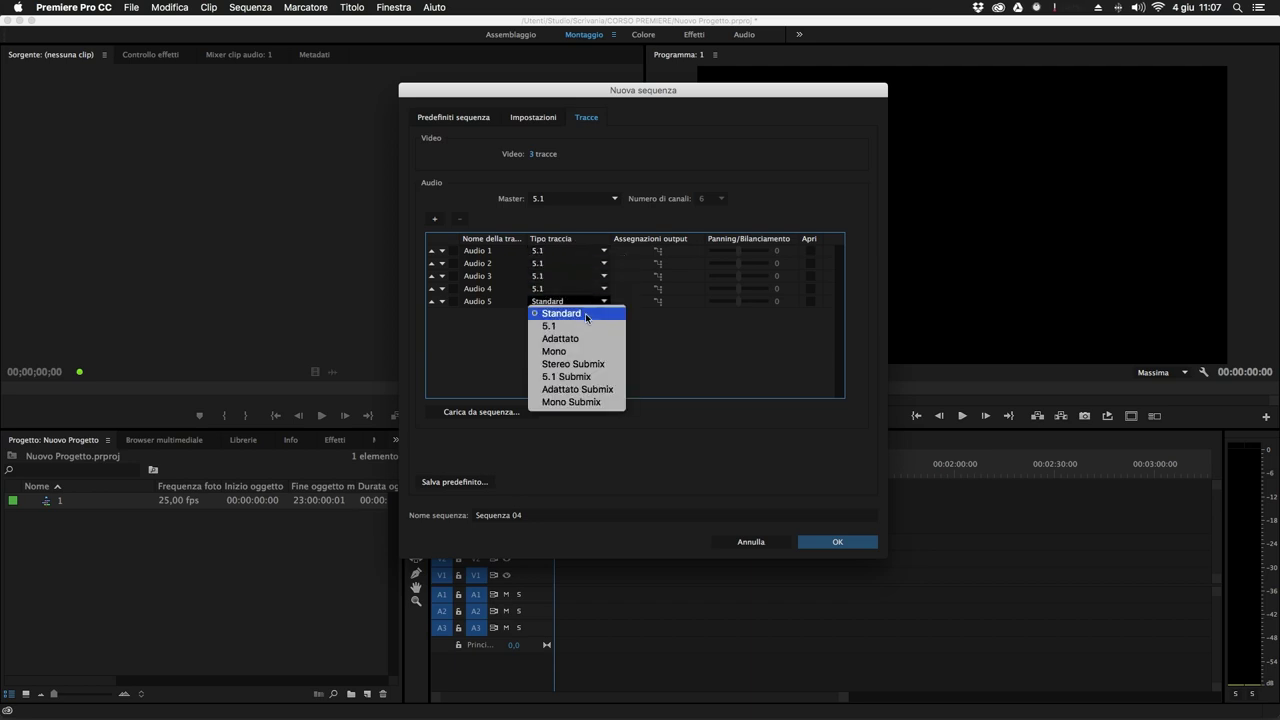
left_click(570, 326)
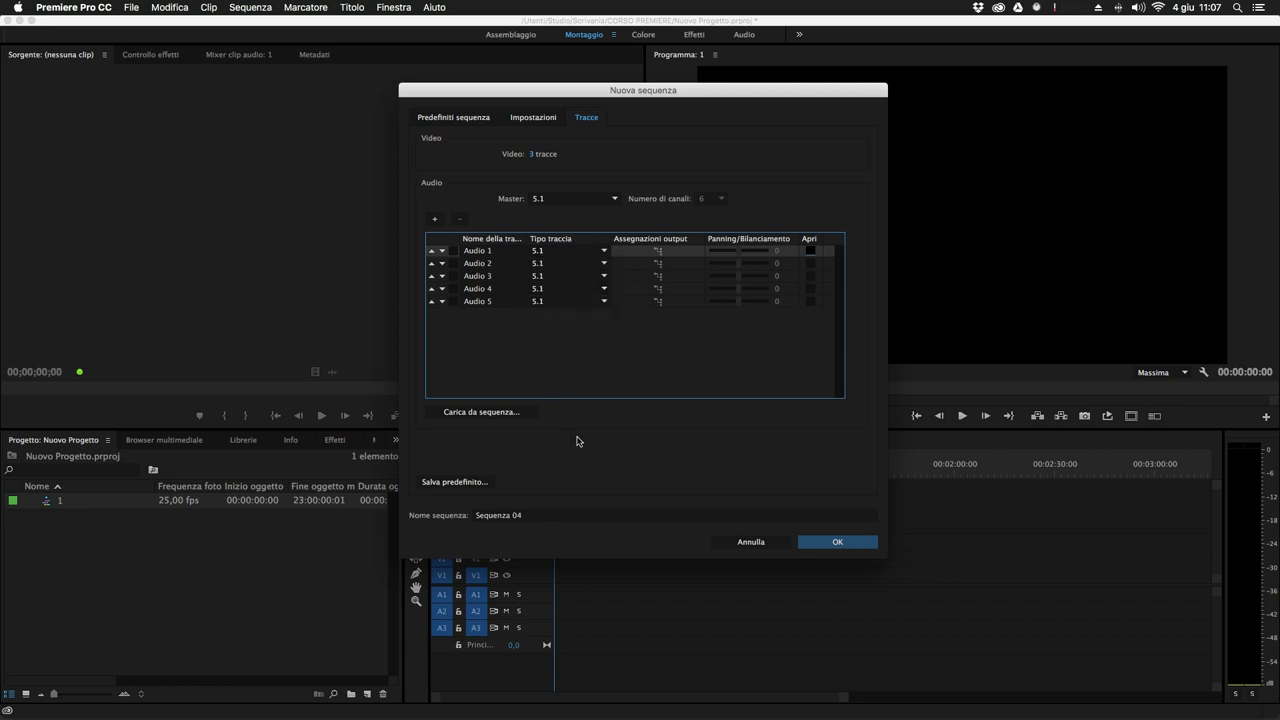
Return Audio 1–3 to Standard, then review the settings and the sequence presets.
left_click(560, 251)
left_click(561, 263)
left_click(561, 263)
left_click(561, 276)
left_click(561, 276)
left_click(567, 290)
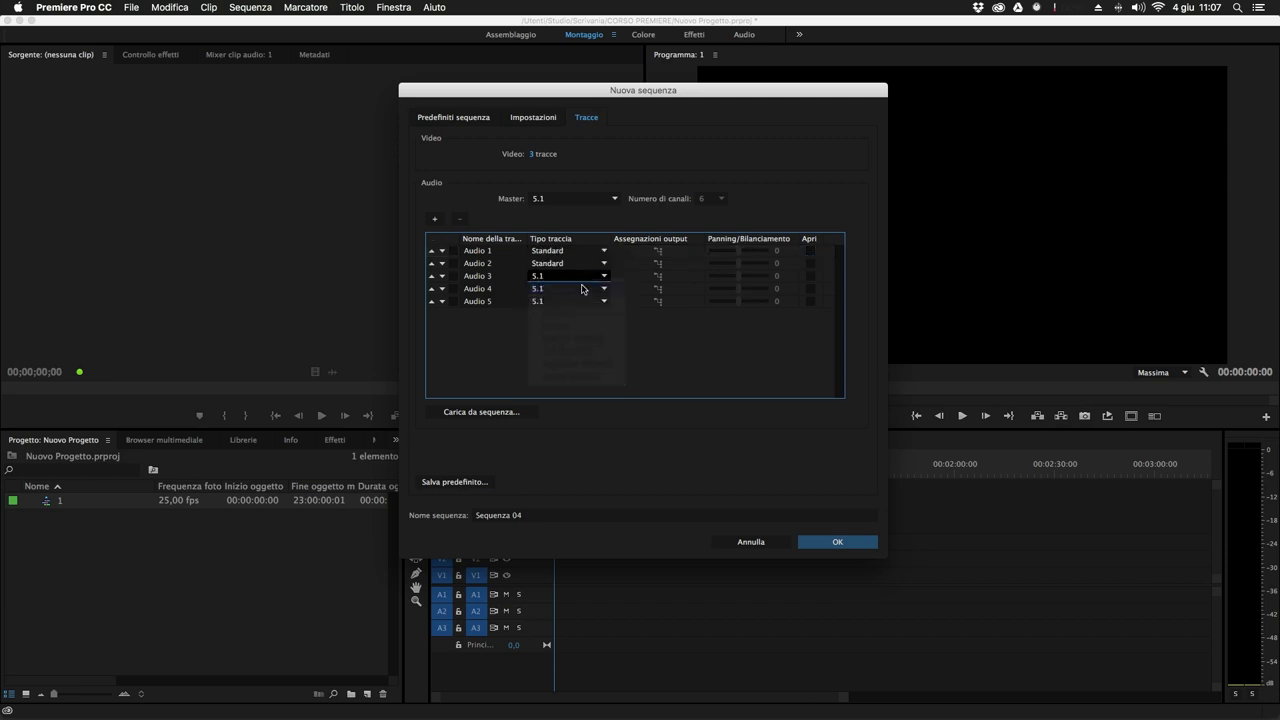
left_click(553, 117)
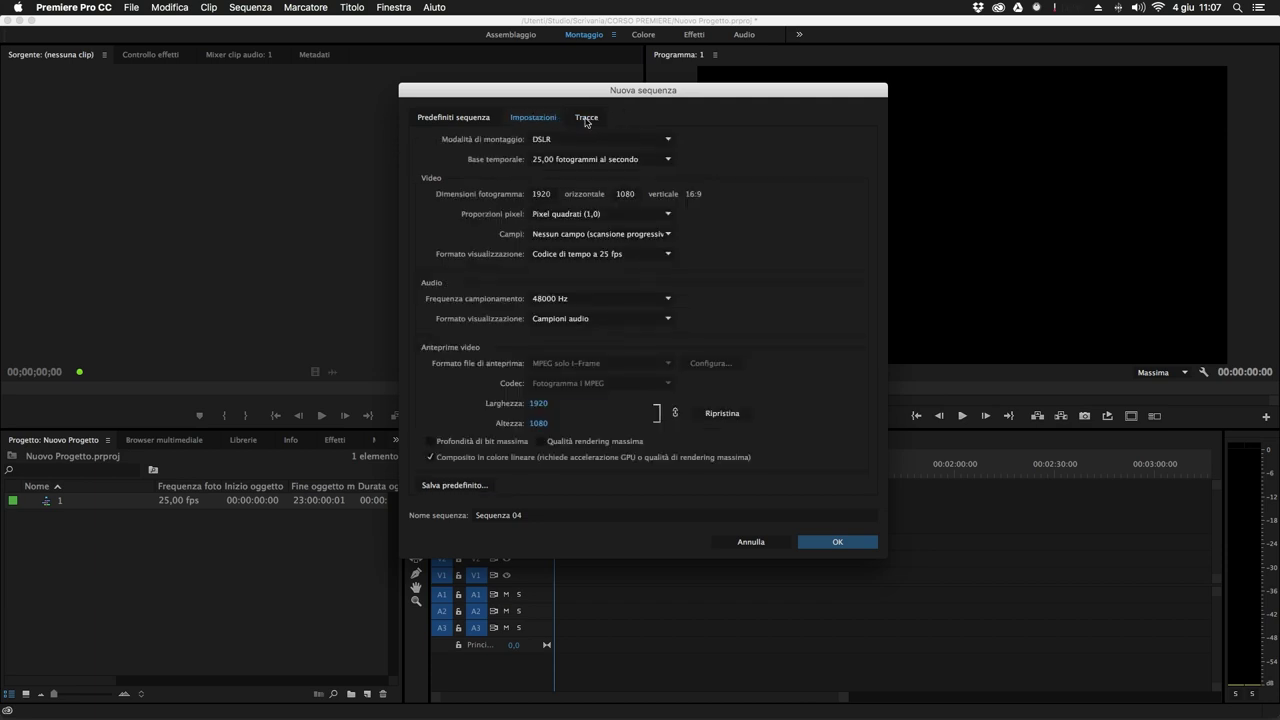
left_click(587, 119)
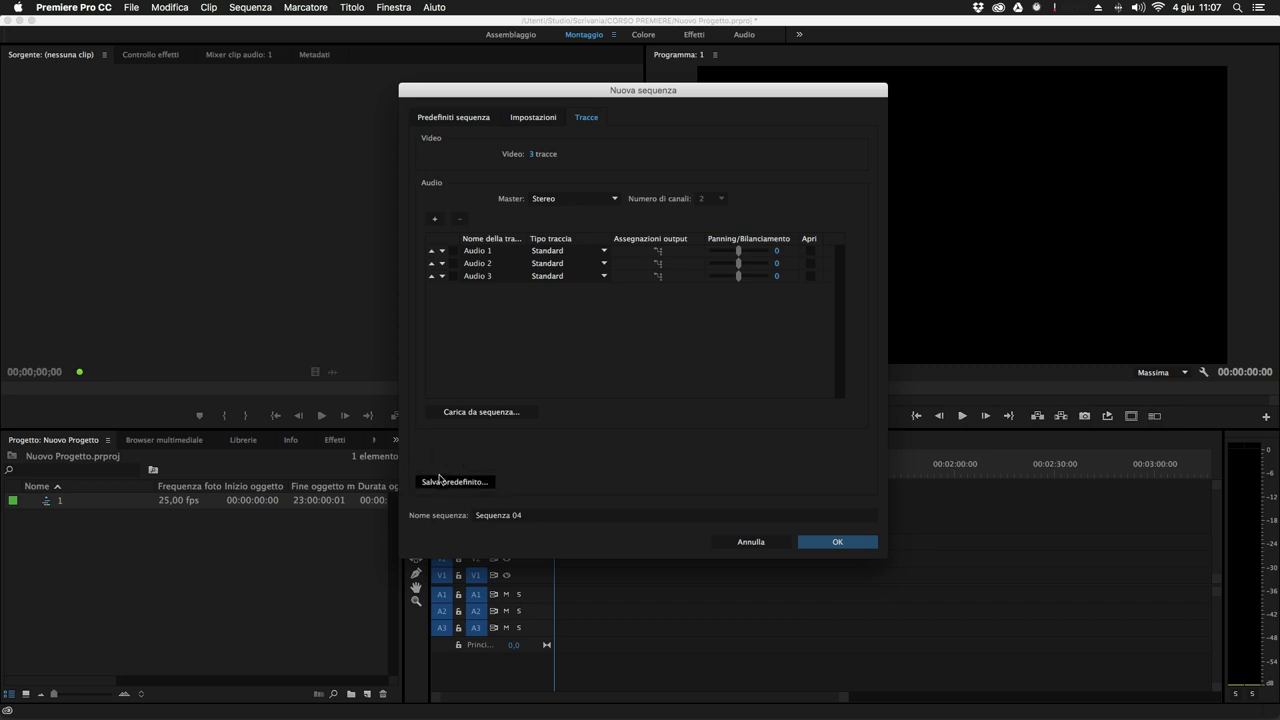
left_click(424, 118)
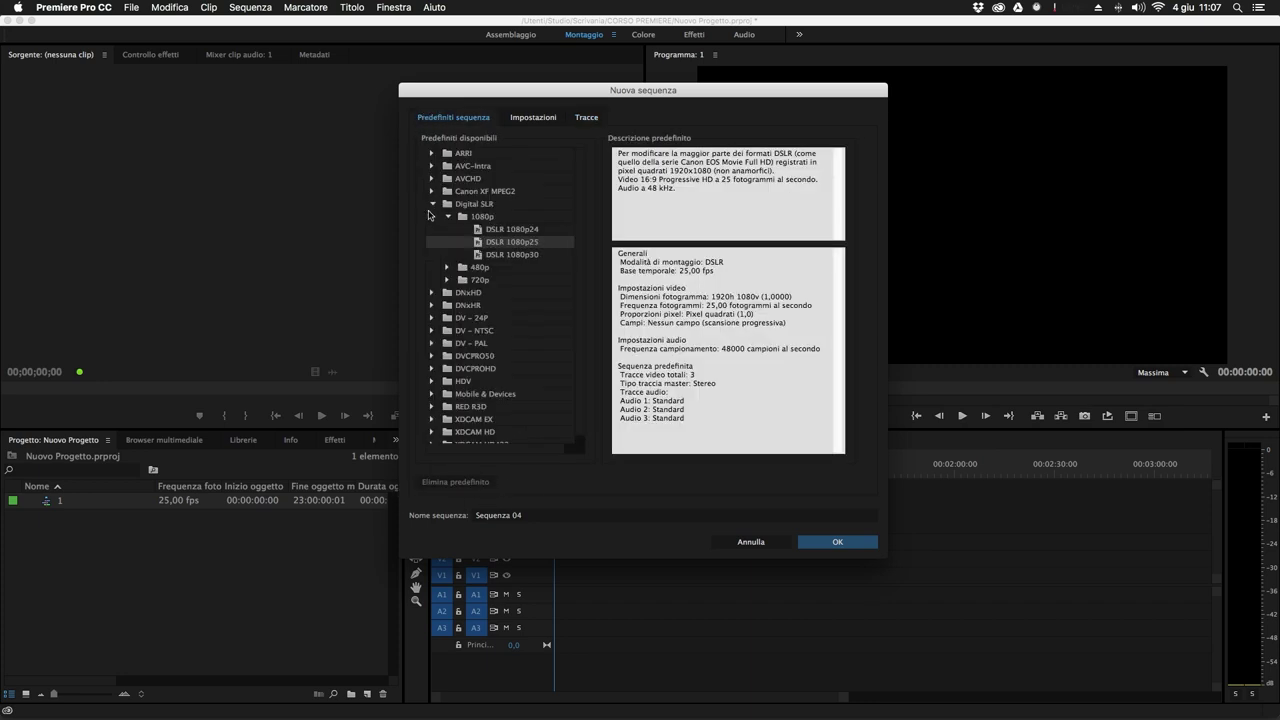
left_click(432, 204)
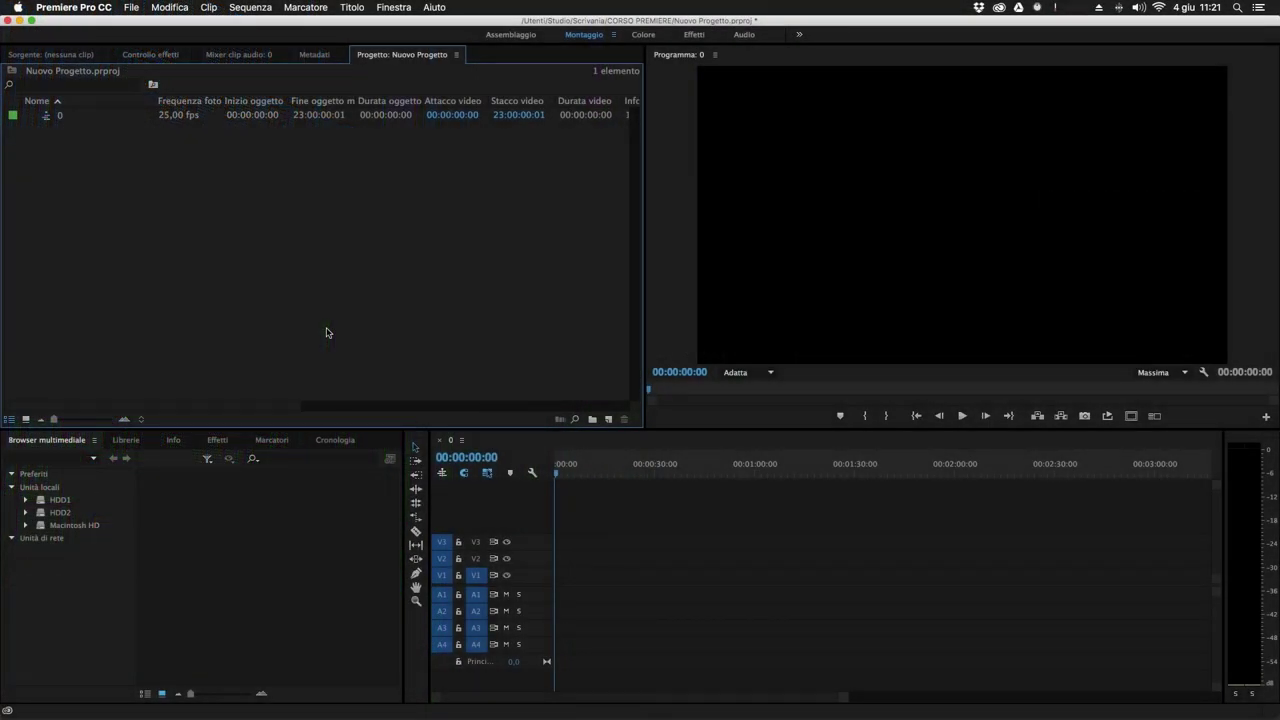
Import all seven clips from the MEDIA folder with File > Importa.
left_click(53, 119)
left_click(133, 8)
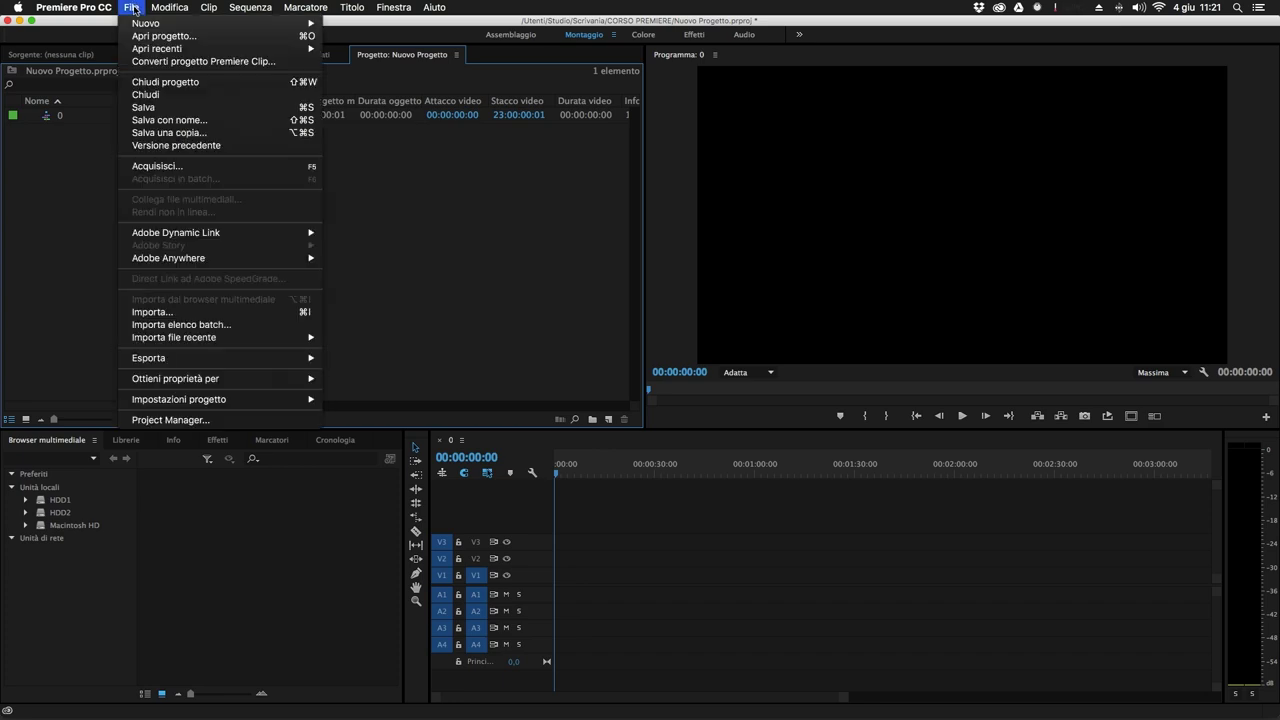
left_click(181, 312)
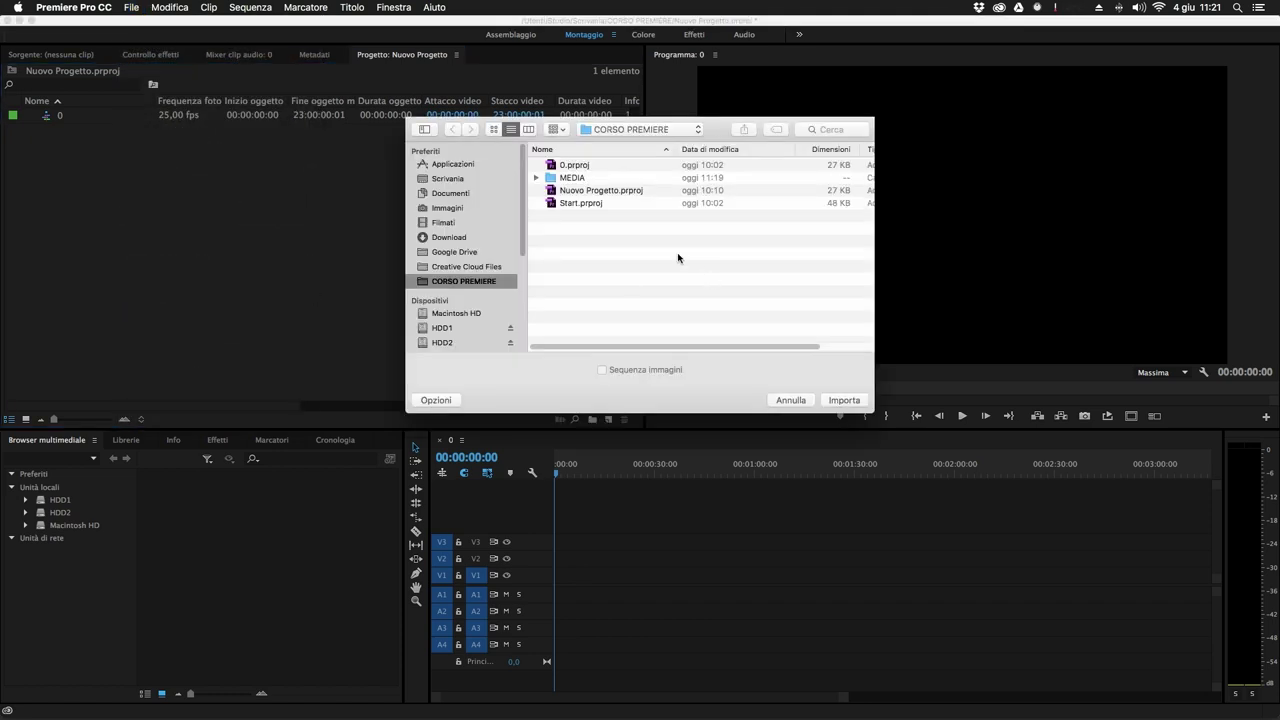
double_click(583, 178)
key("super+a")
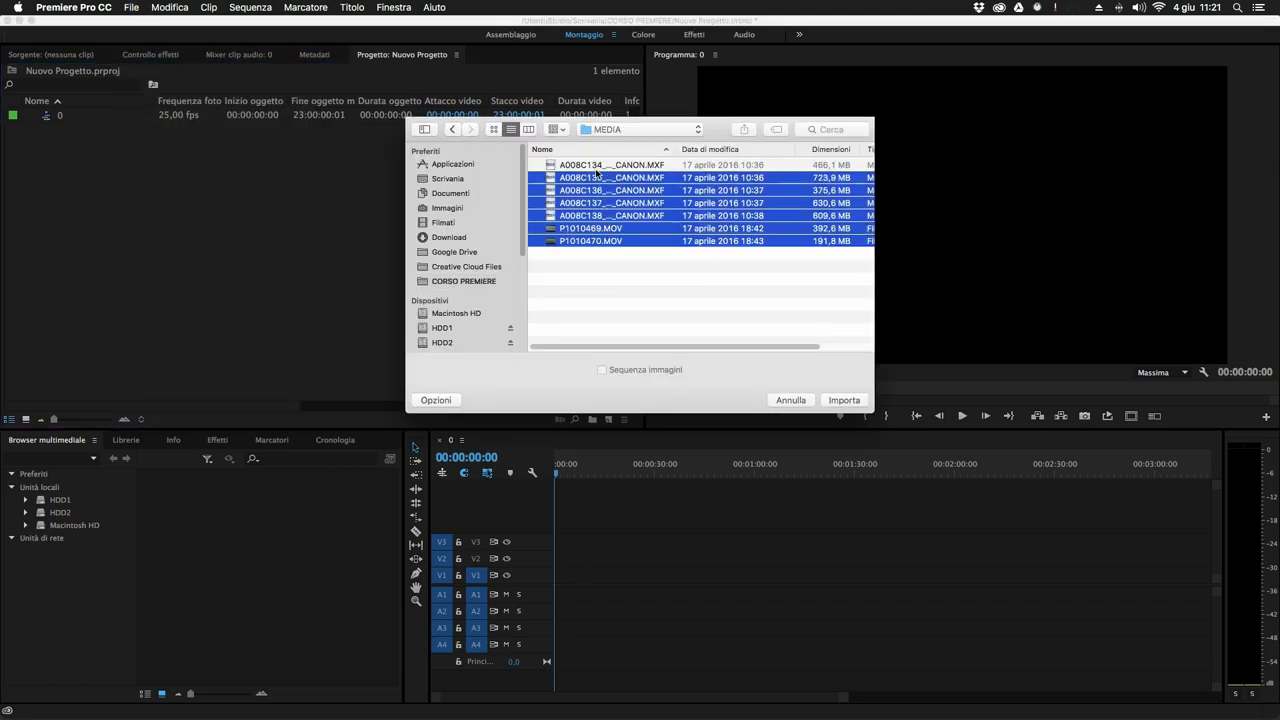
left_click(848, 401)
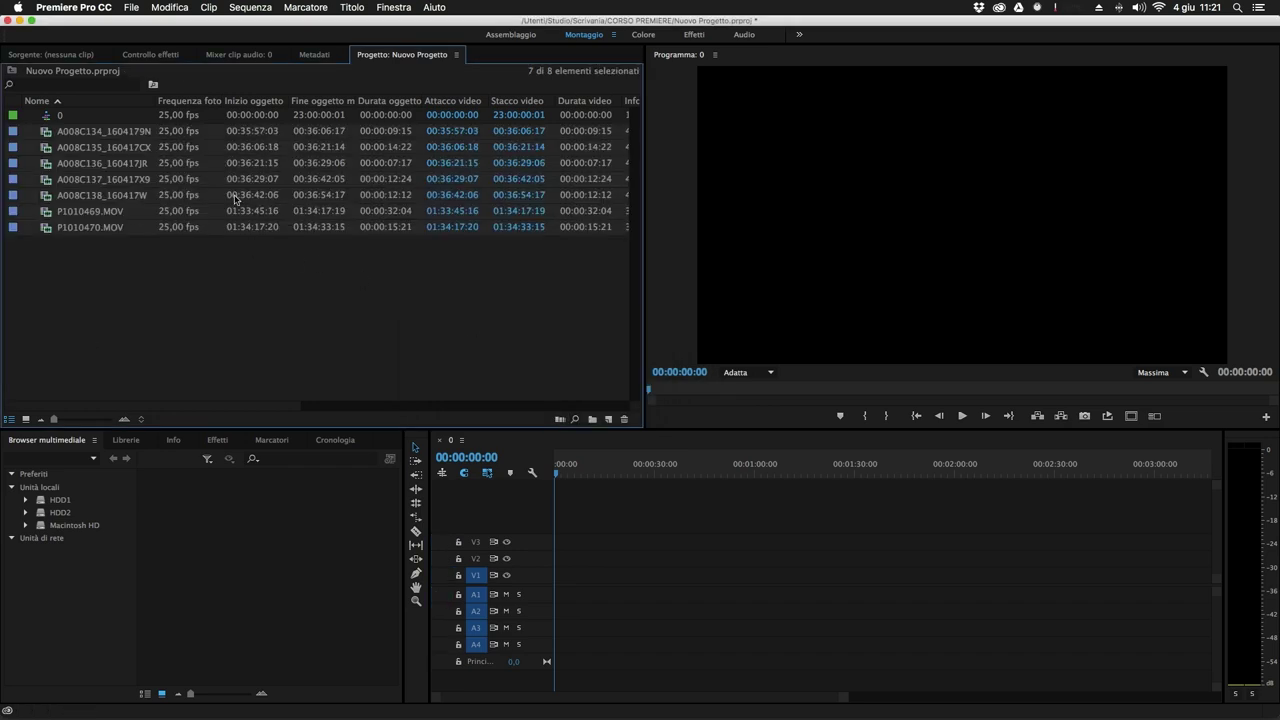
left_click(153, 278)
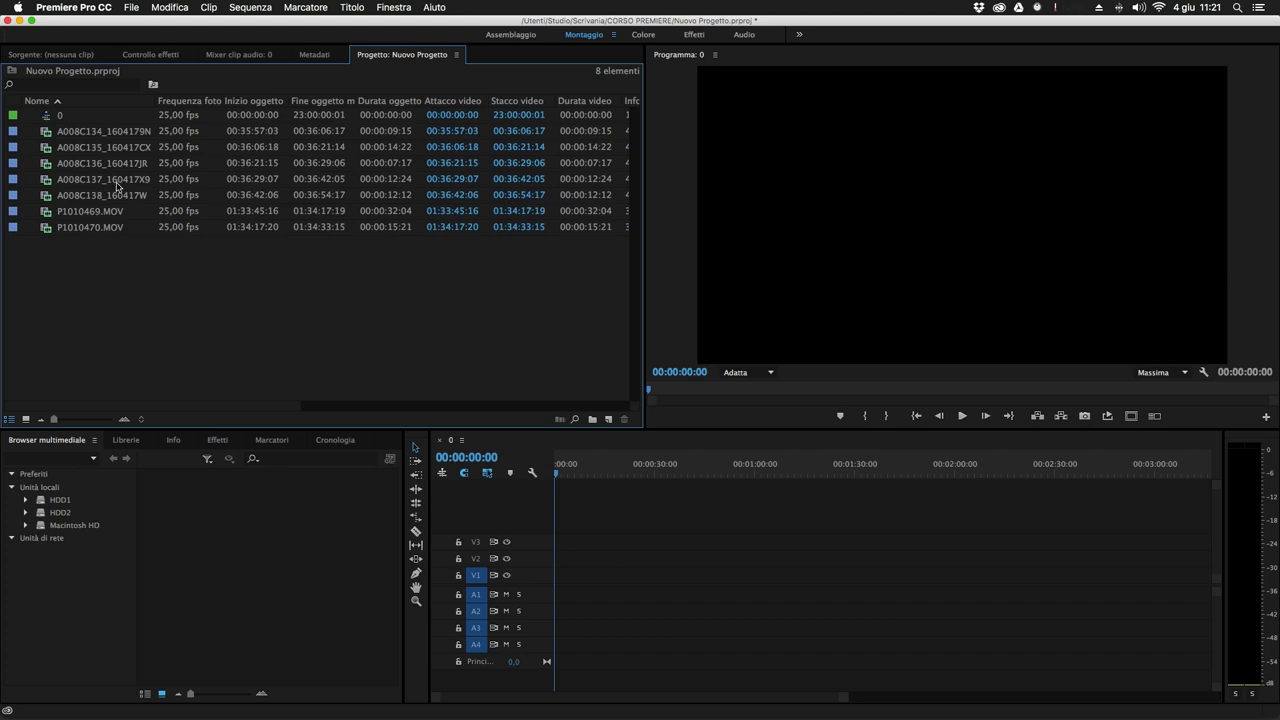
Show Cronologia, switch the Project panel to icon view, and undo the clip import.
left_click(335, 440)
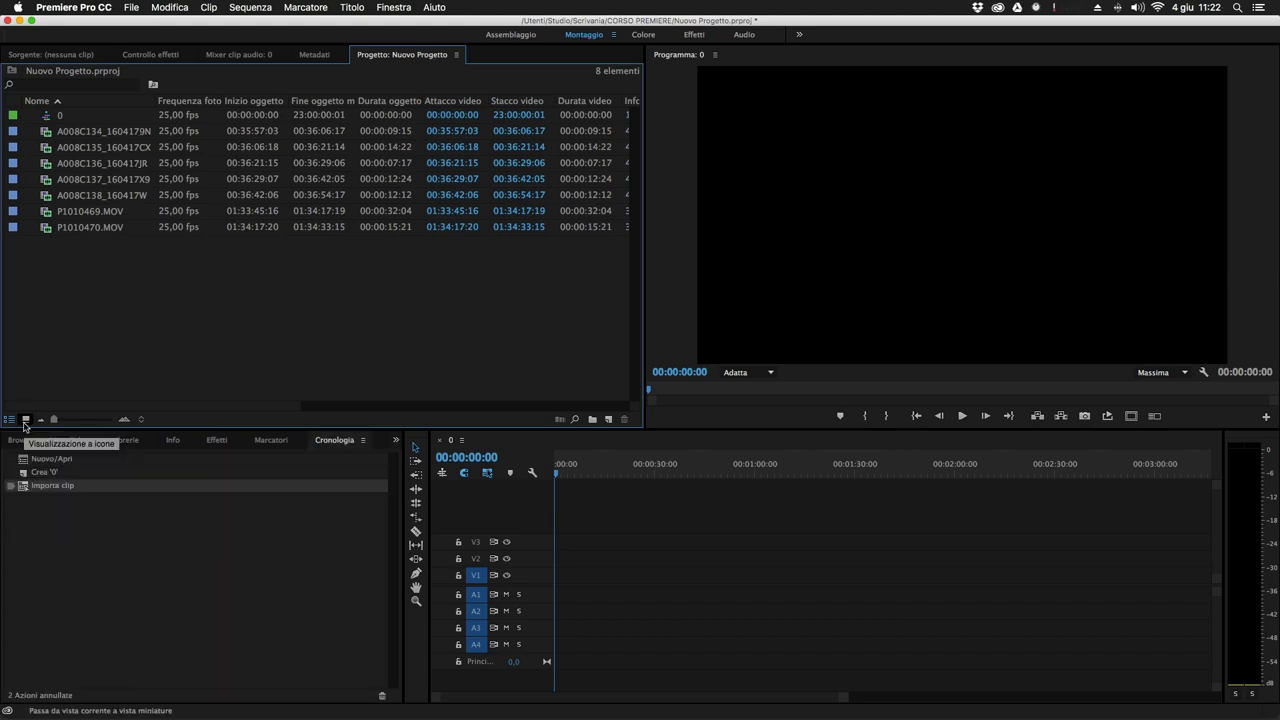
left_click(25, 419)
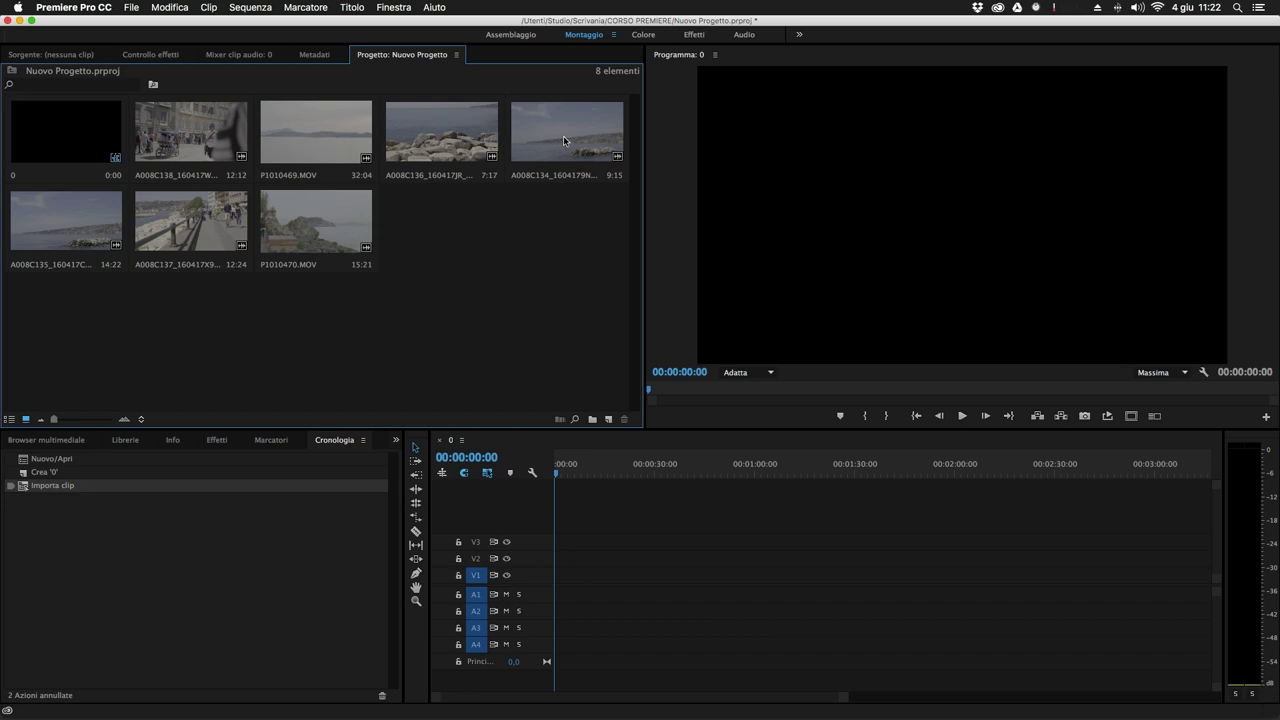
key("super+z")
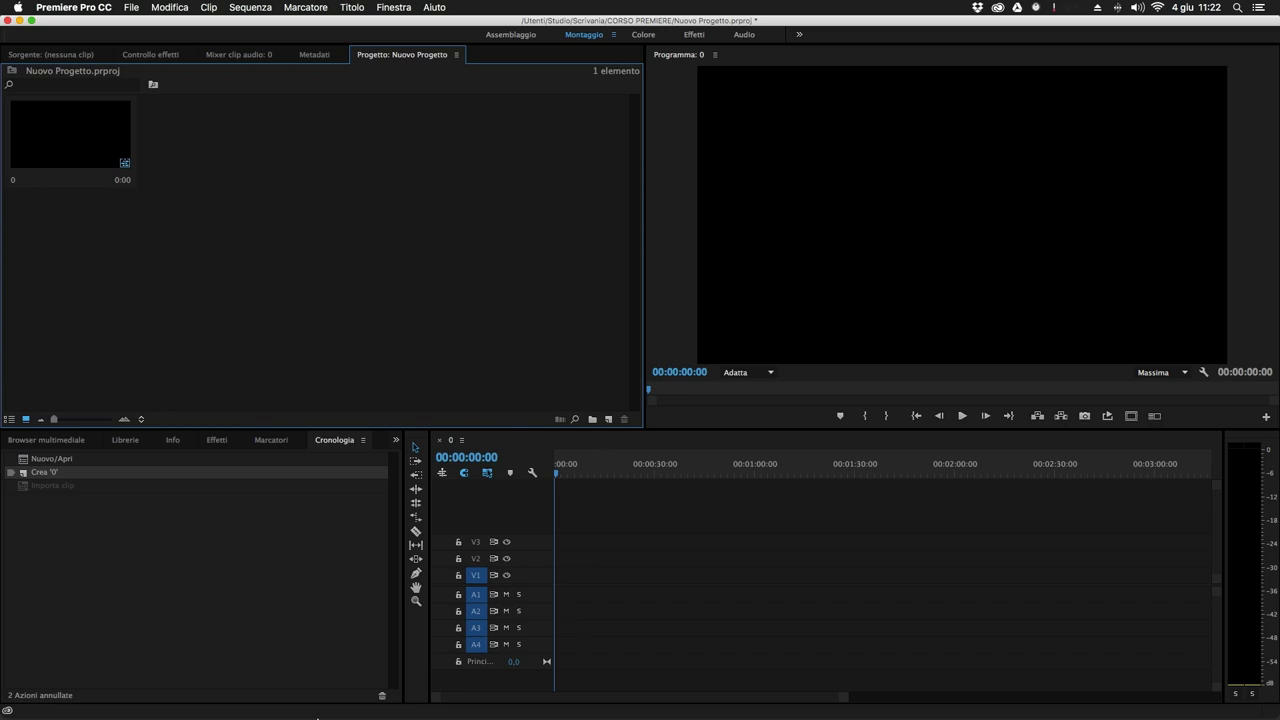
Drag the MEDIA folder from Finder into the Project panel and open the bin.
left_click(380, 704)
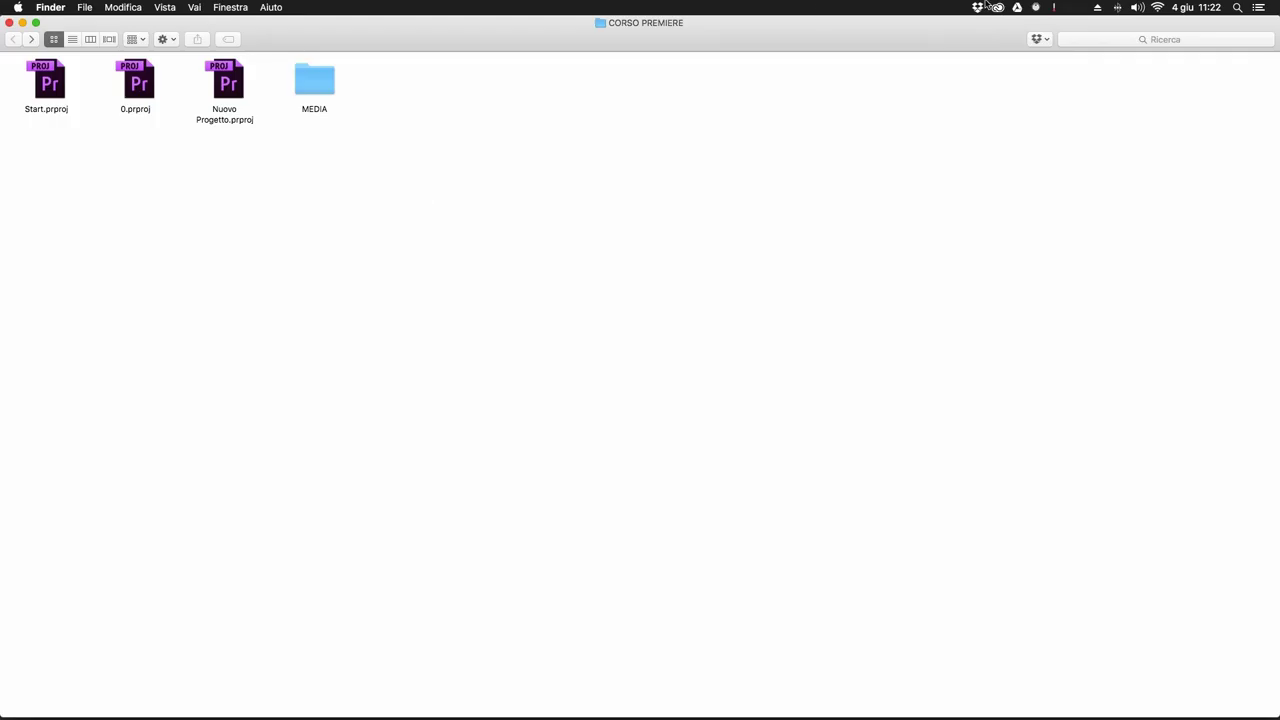
left_click_drag(771, 34, 770, 358)
left_click(305, 402)
left_click_drag(302, 408, 300, 191)
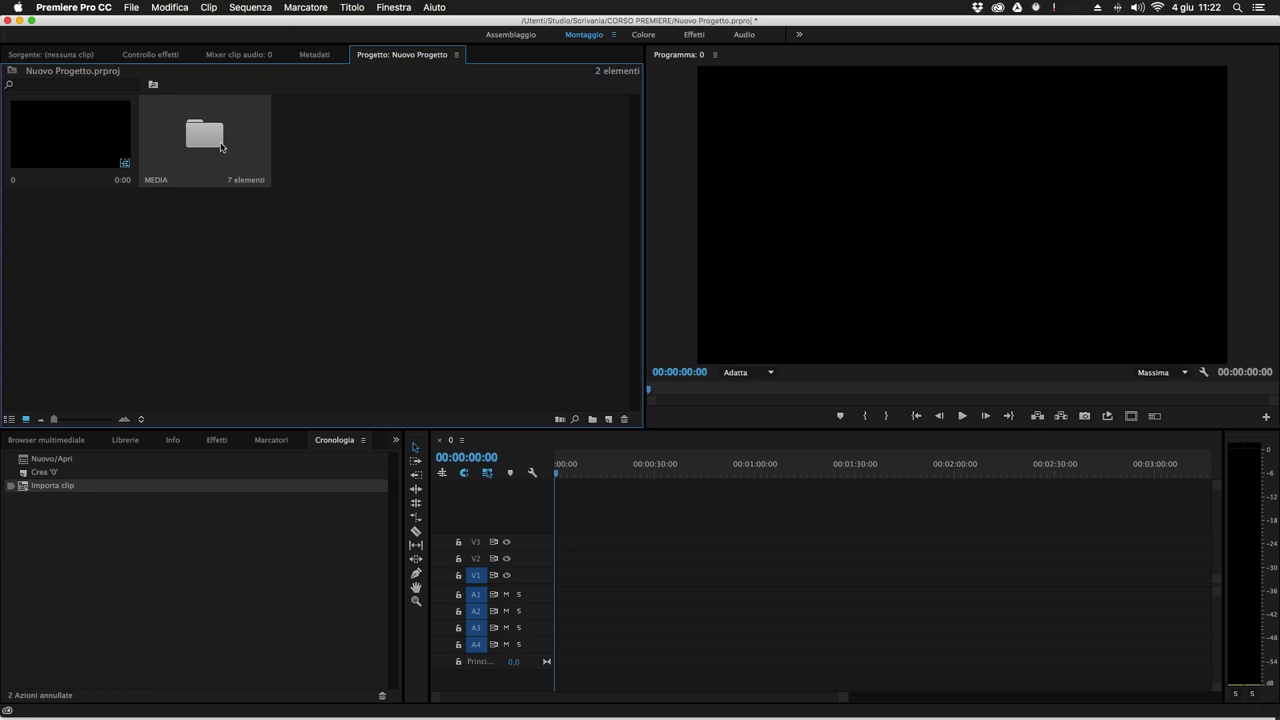
double_click(221, 147)
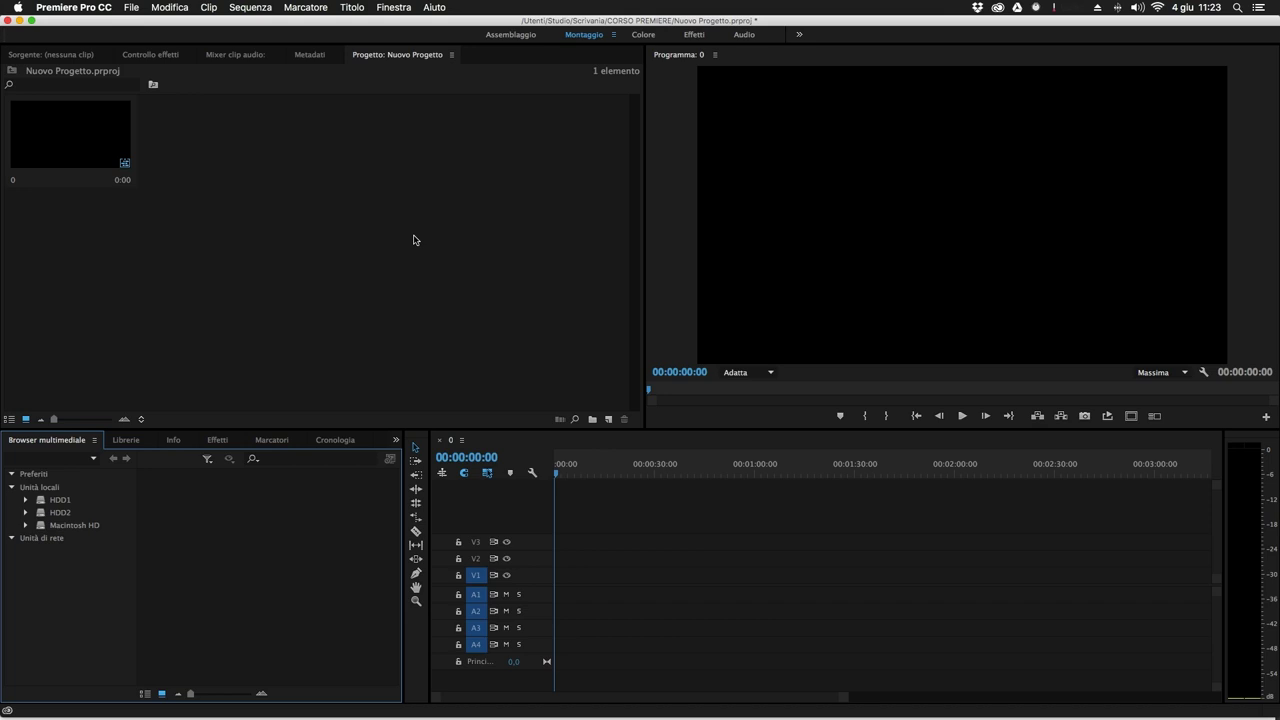
Import the whole MEDIA folder through the import dialog and open the MEDIA bin.
right_click(356, 195)
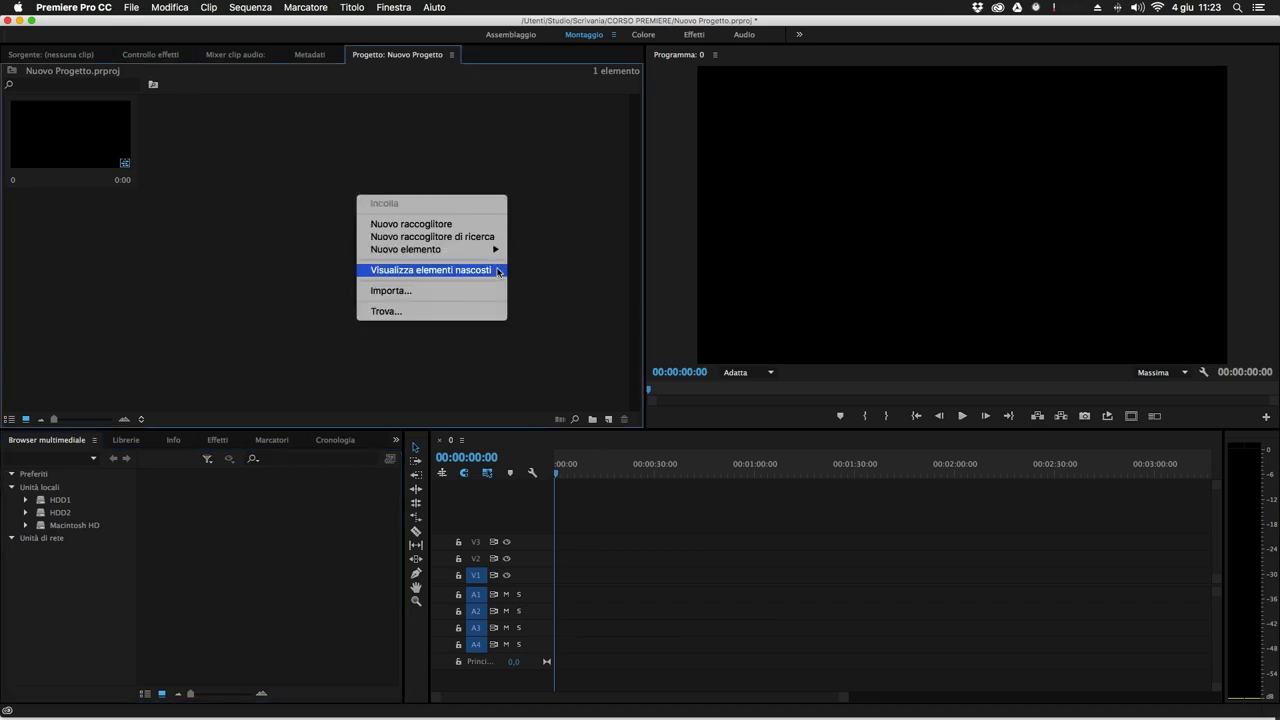
left_click(433, 290)
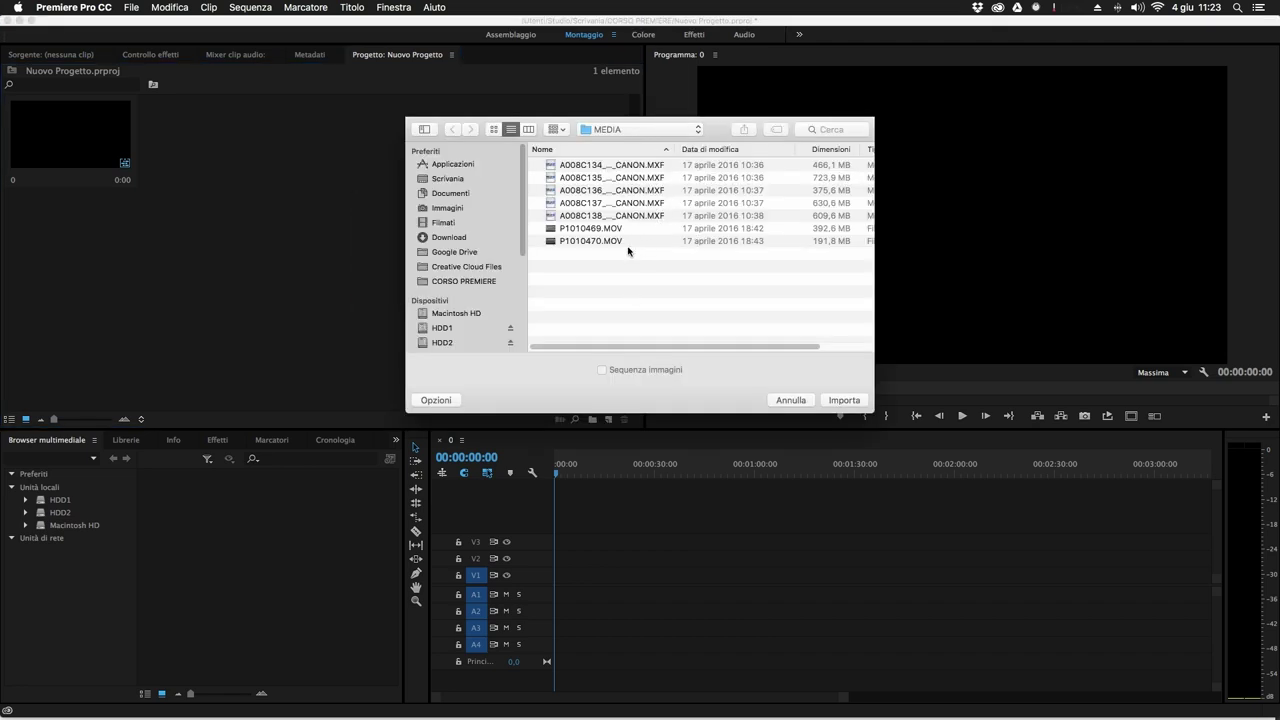
left_click_drag(634, 296, 587, 157)
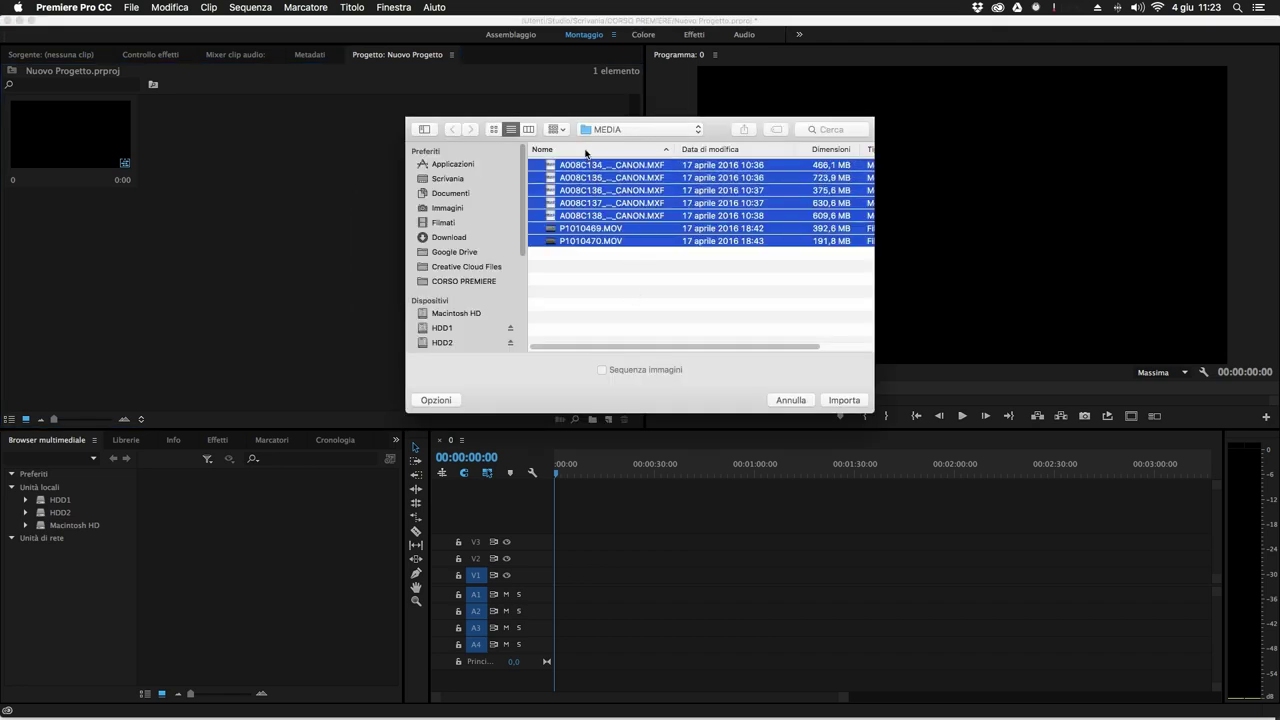
left_click(658, 129)
left_click(656, 143)
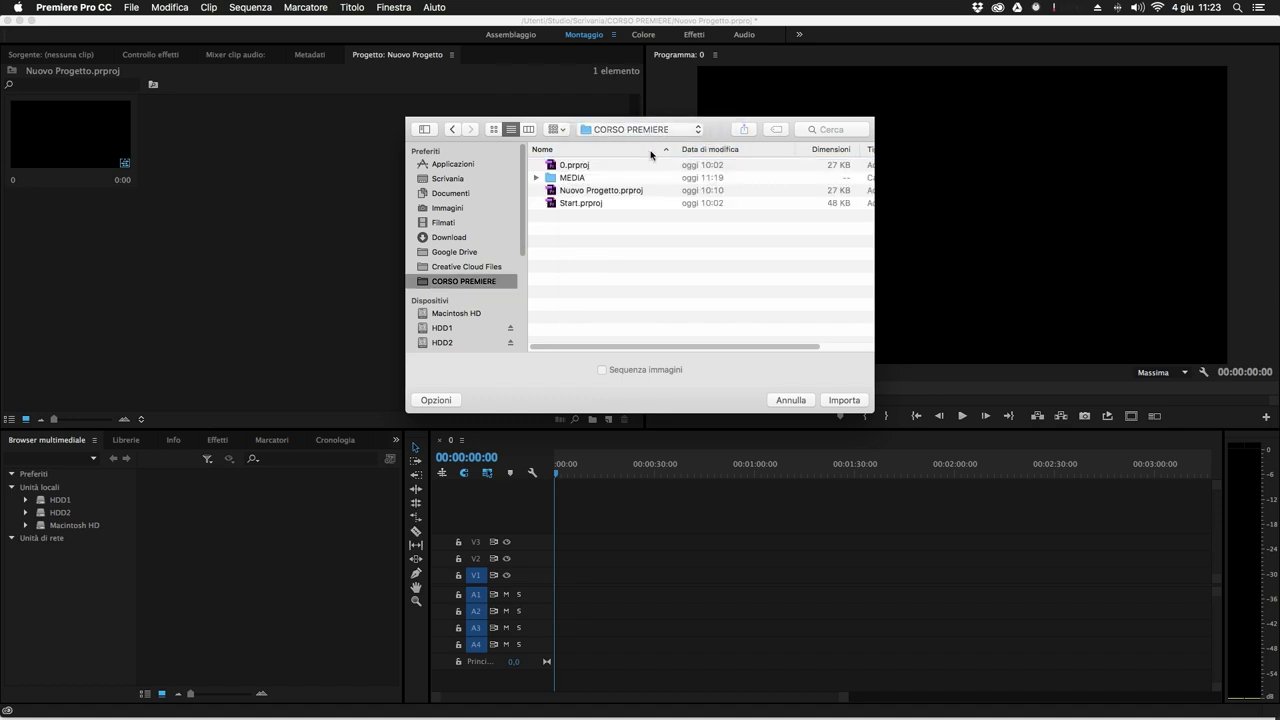
left_click(570, 180)
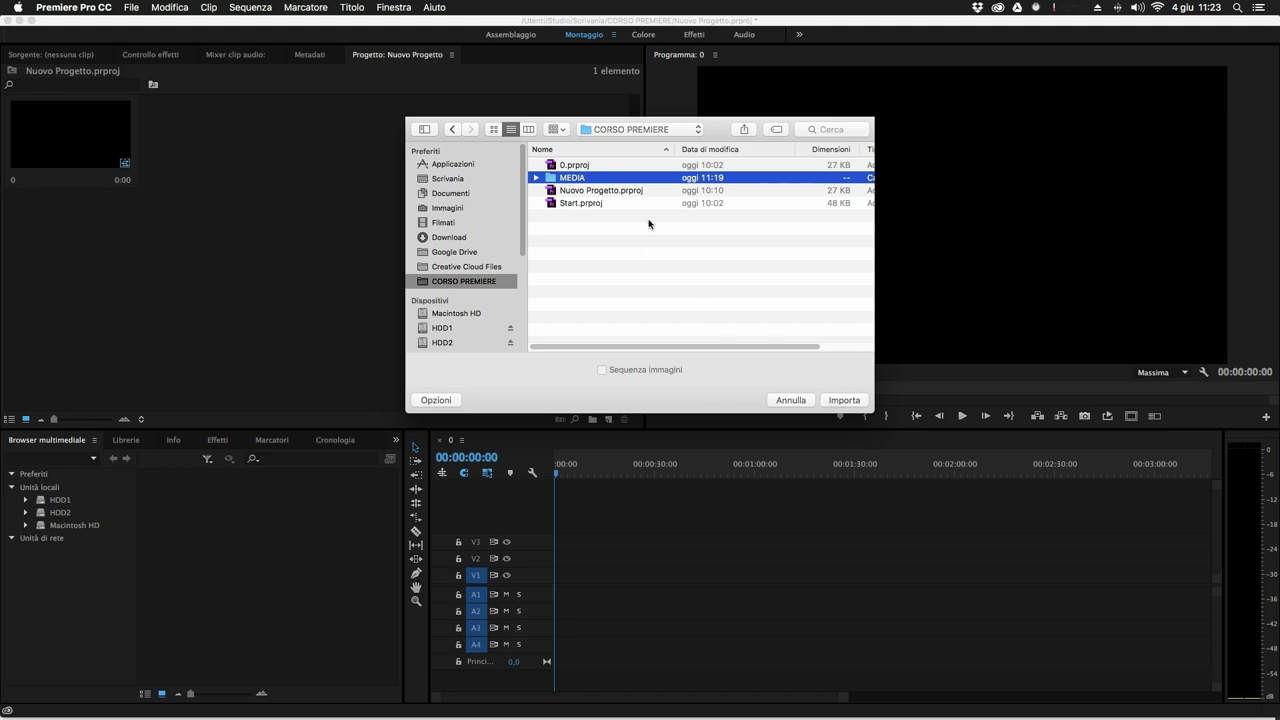
left_click_drag(722, 134, 684, 138)
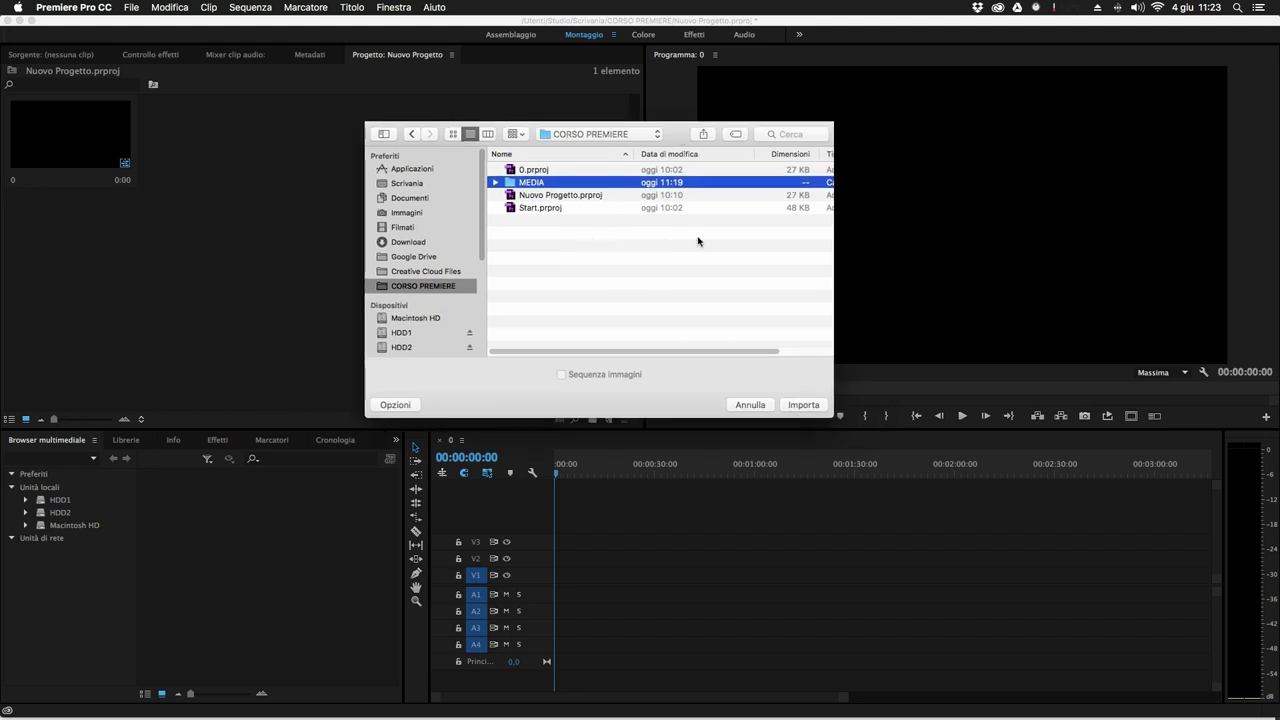
left_click(818, 404)
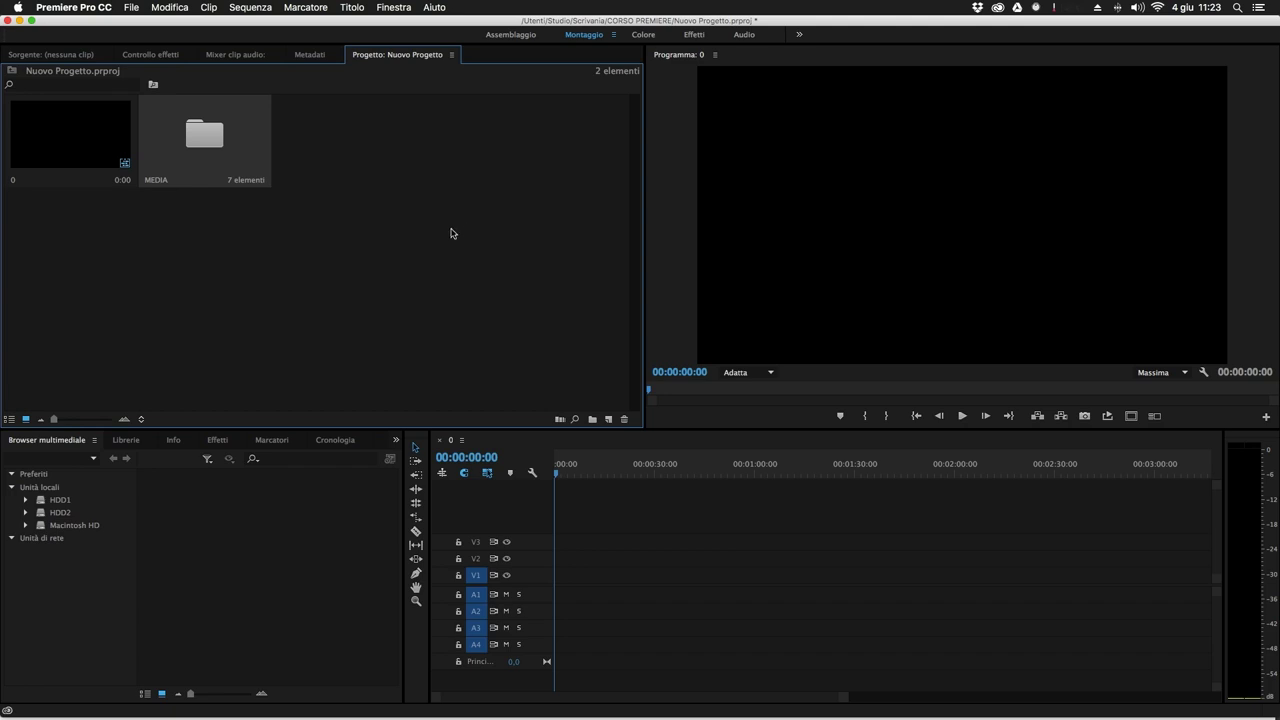
double_click(212, 147)
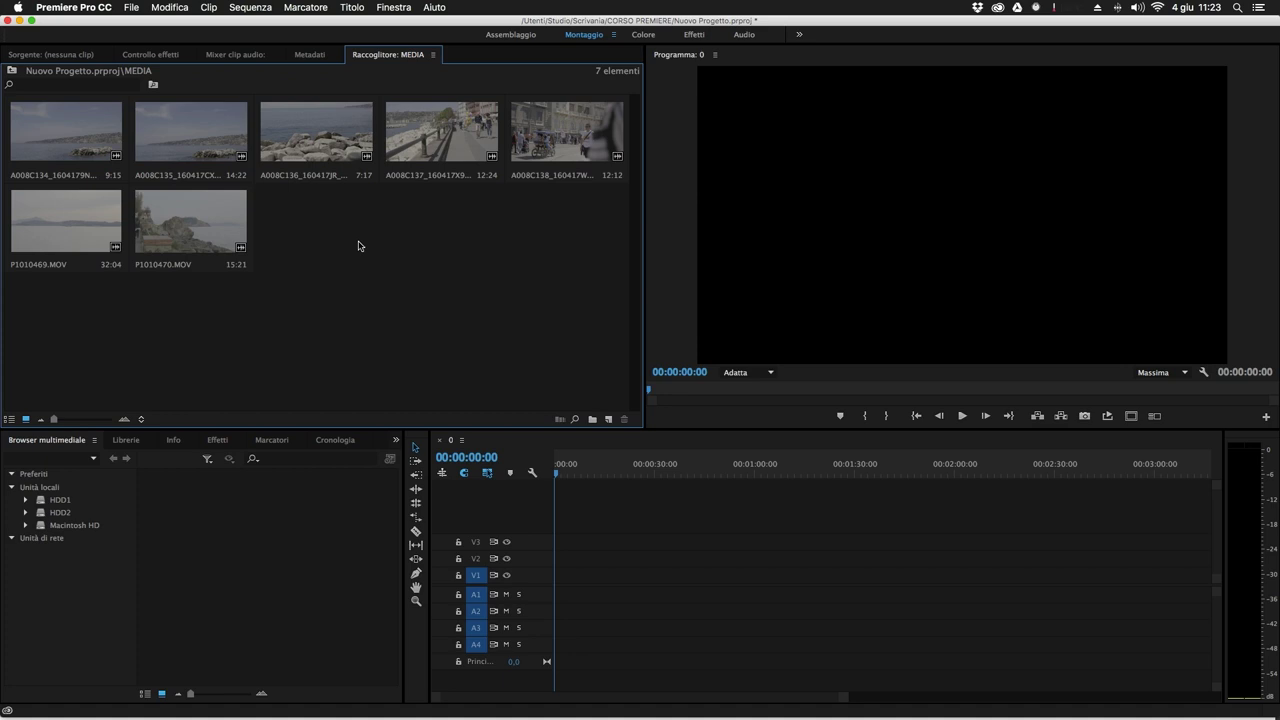
Go from Controllo effetti back to the MEDIA bin, then up to the project root.
left_click(138, 56)
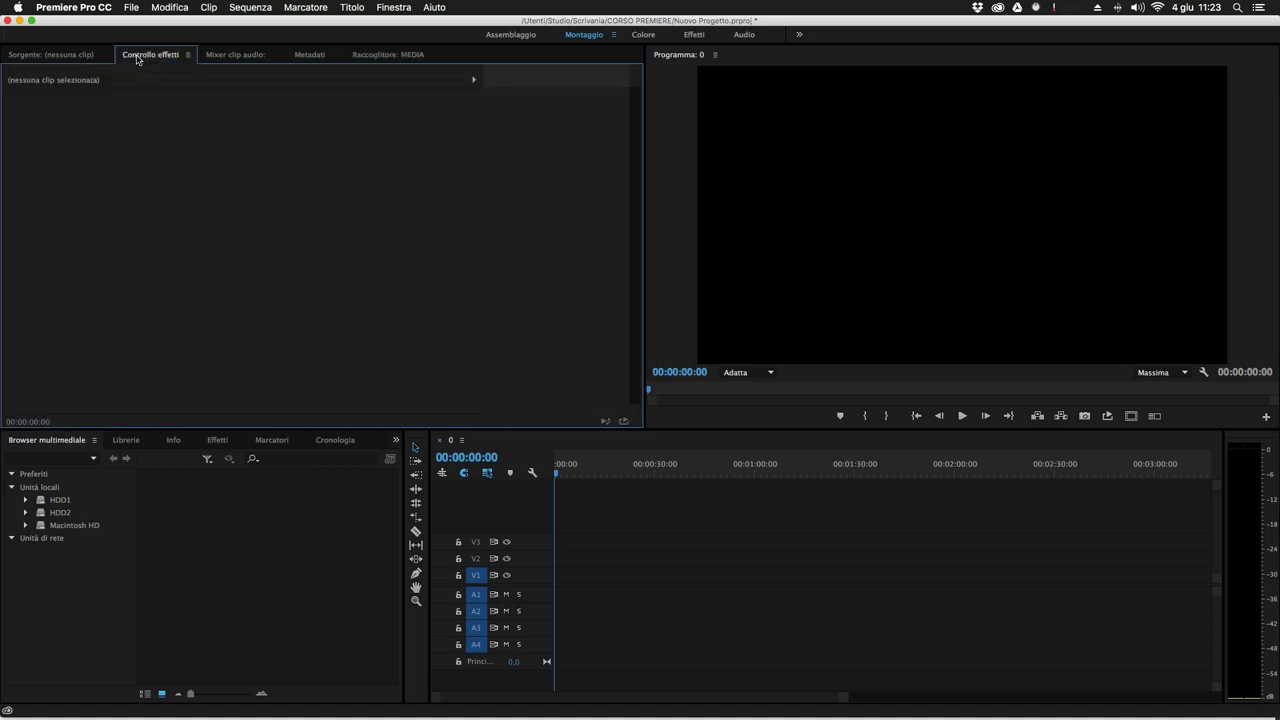
left_click(400, 56)
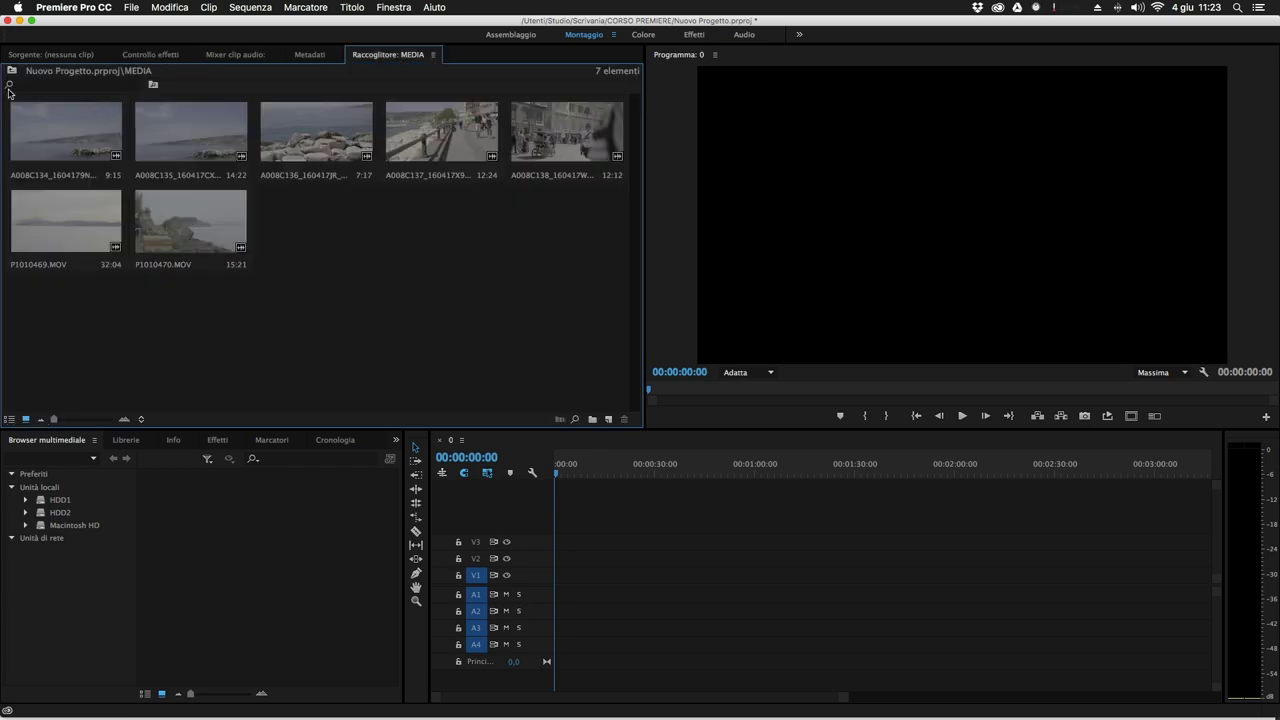
left_click(11, 71)
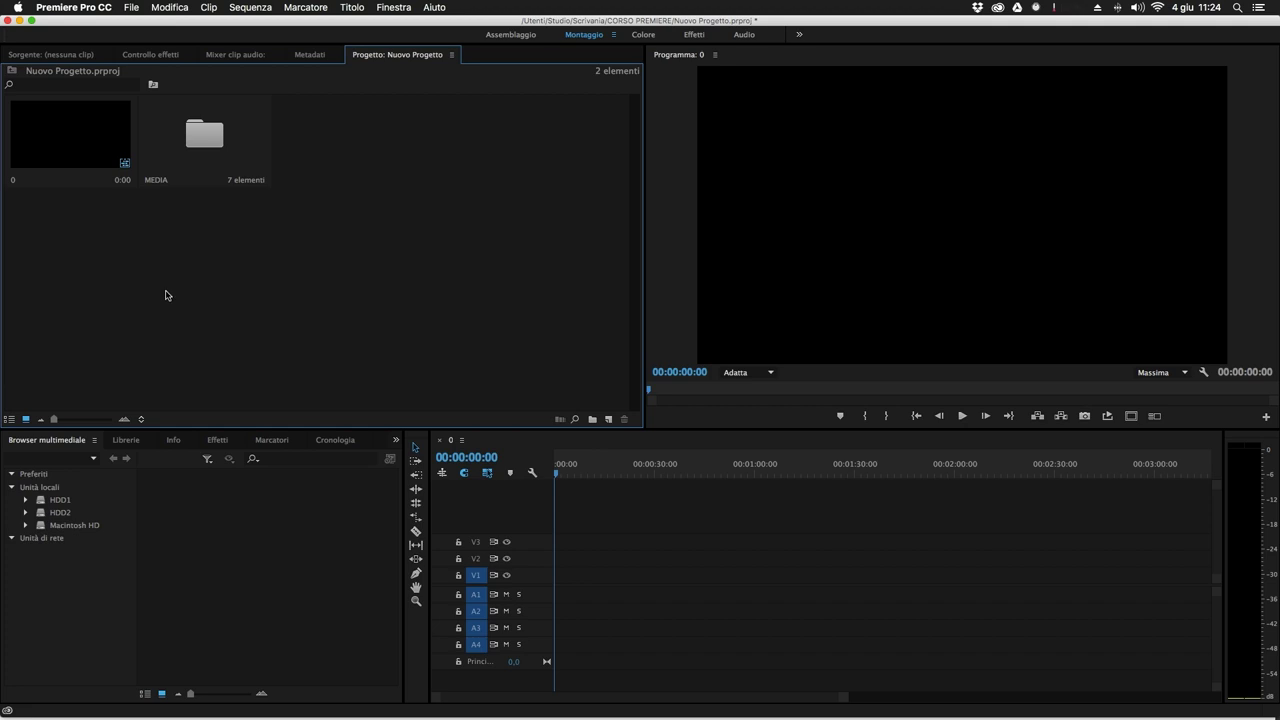
Open the Acquisizione capture window from the File menu and enlarge it.
left_click(131, 8)
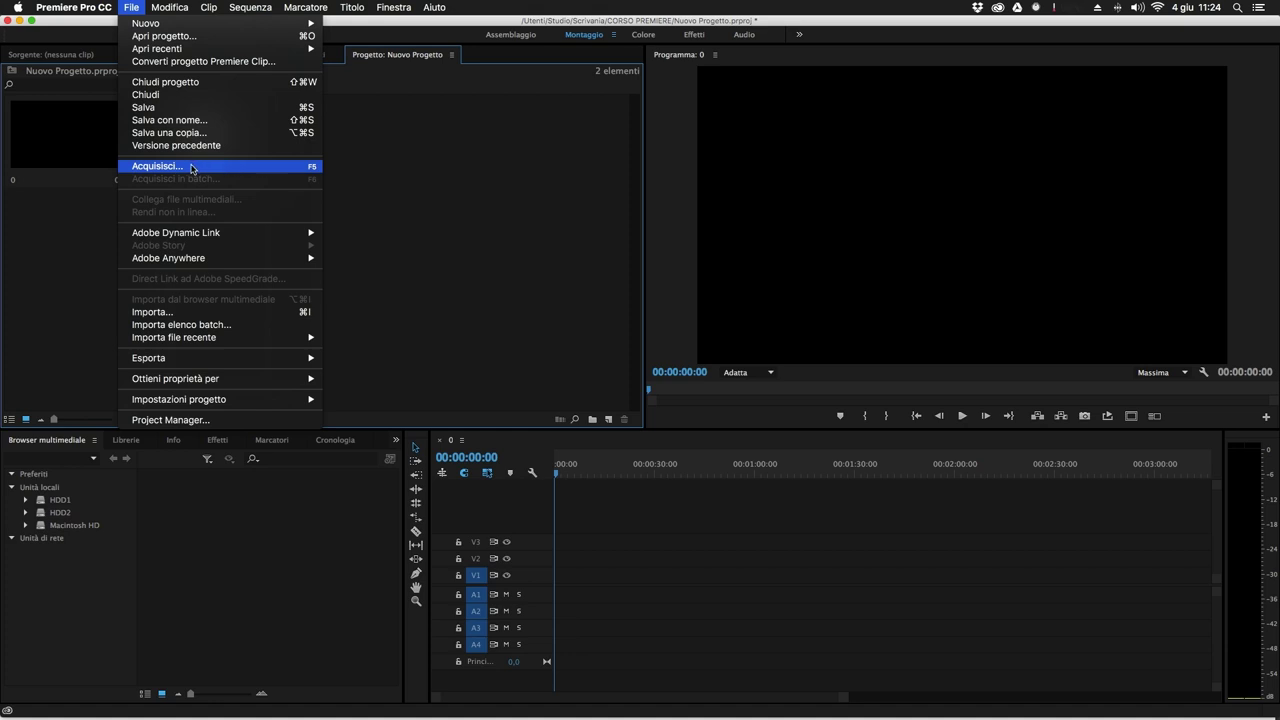
left_click(224, 167)
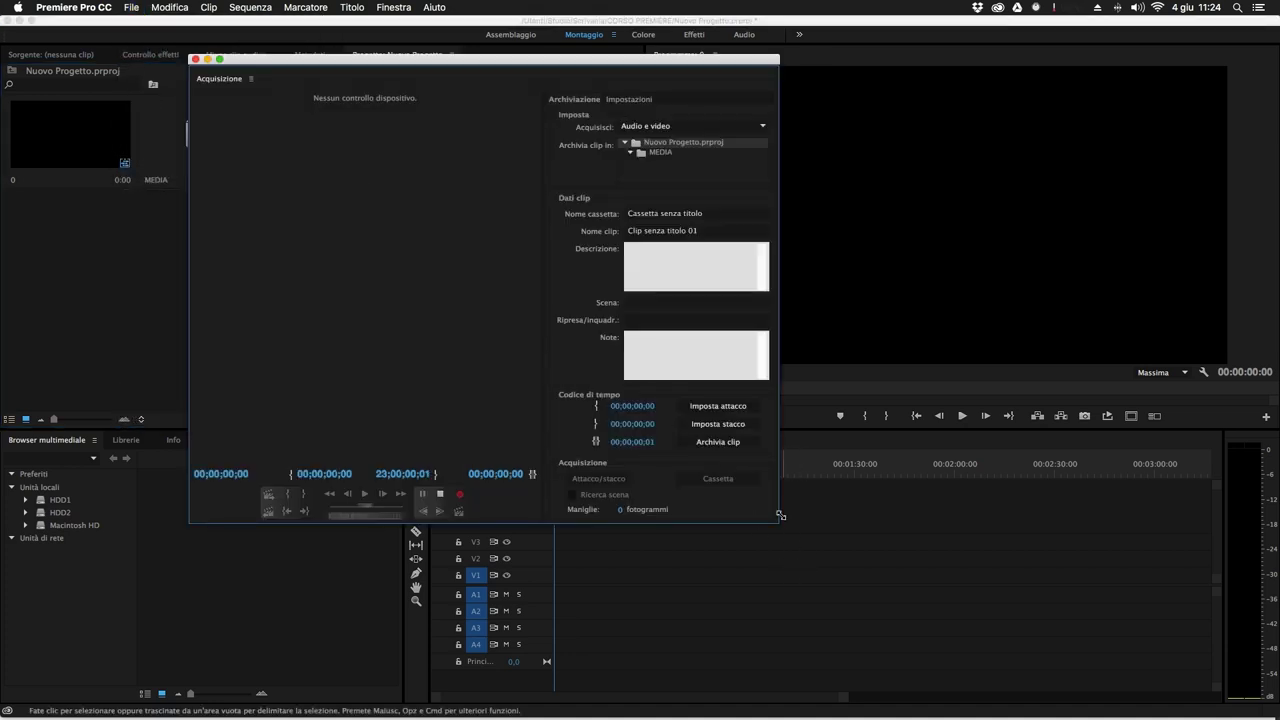
left_click_drag(778, 521, 946, 648)
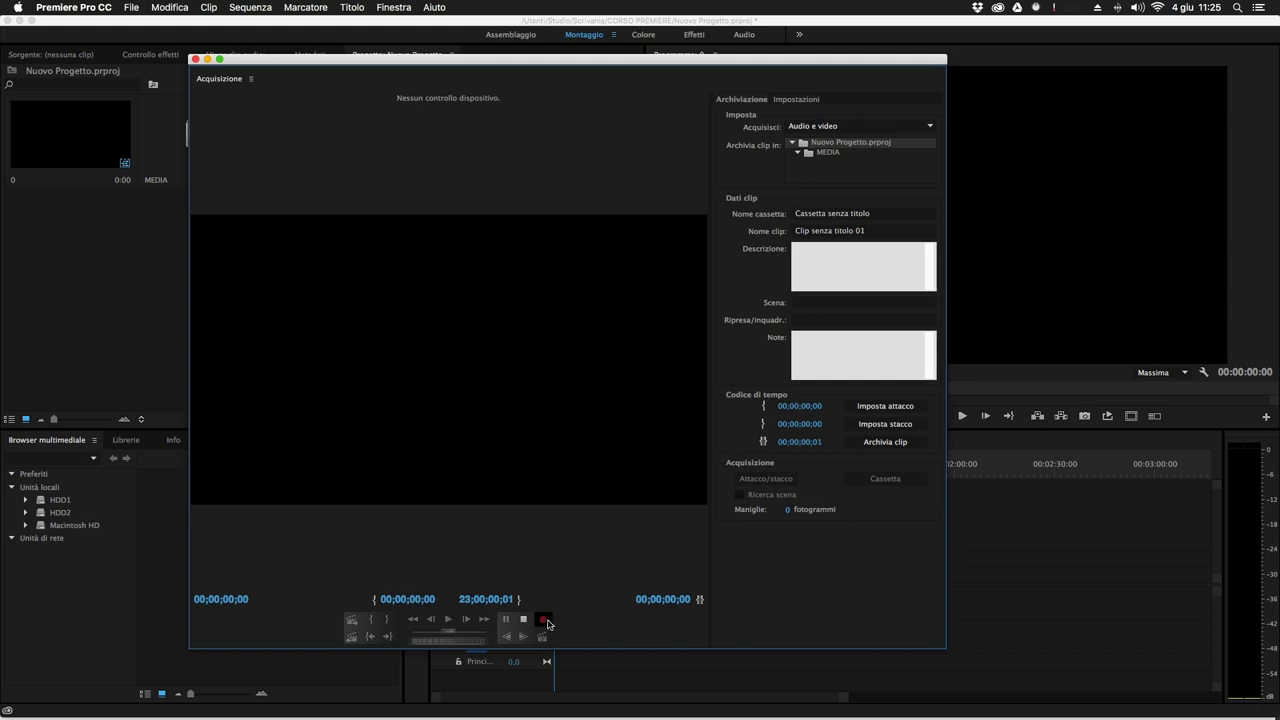
Review the tape name and keep the clip name 'Clip senza titolo 01'.
left_click(816, 213)
triple_click(867, 213)
key("Tab")
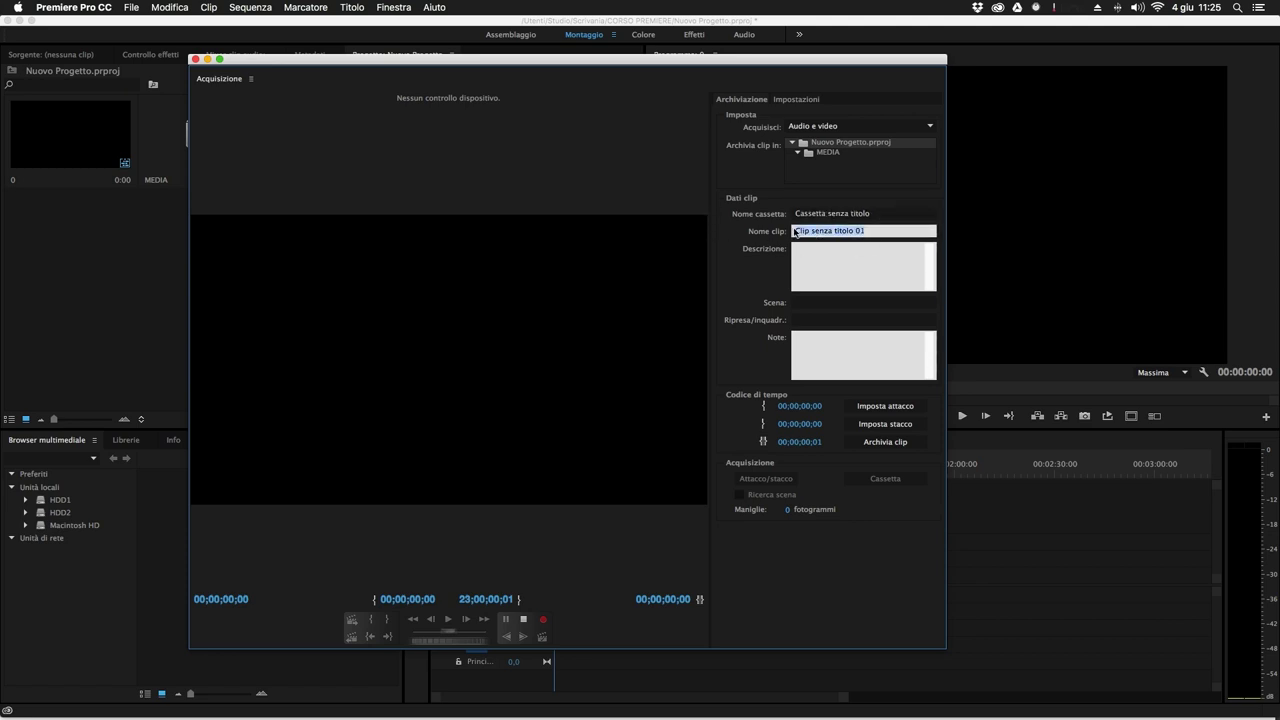
key("shift+Tab")
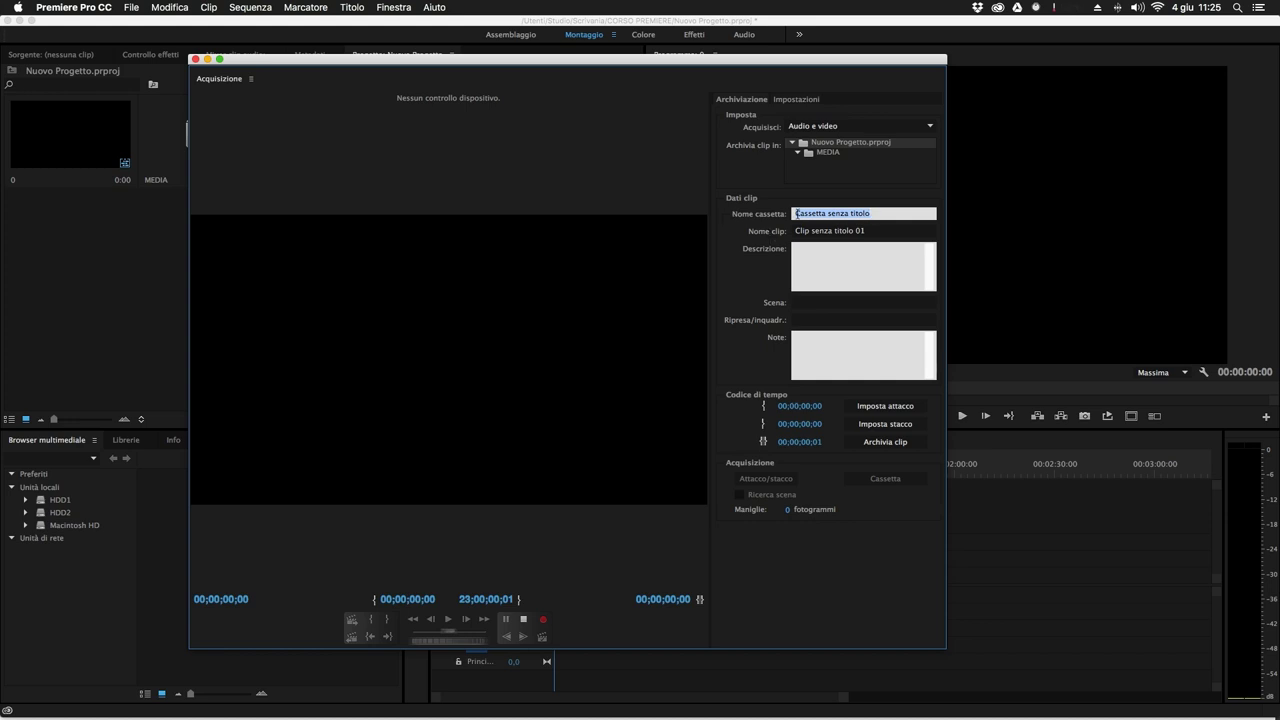
left_click(889, 231)
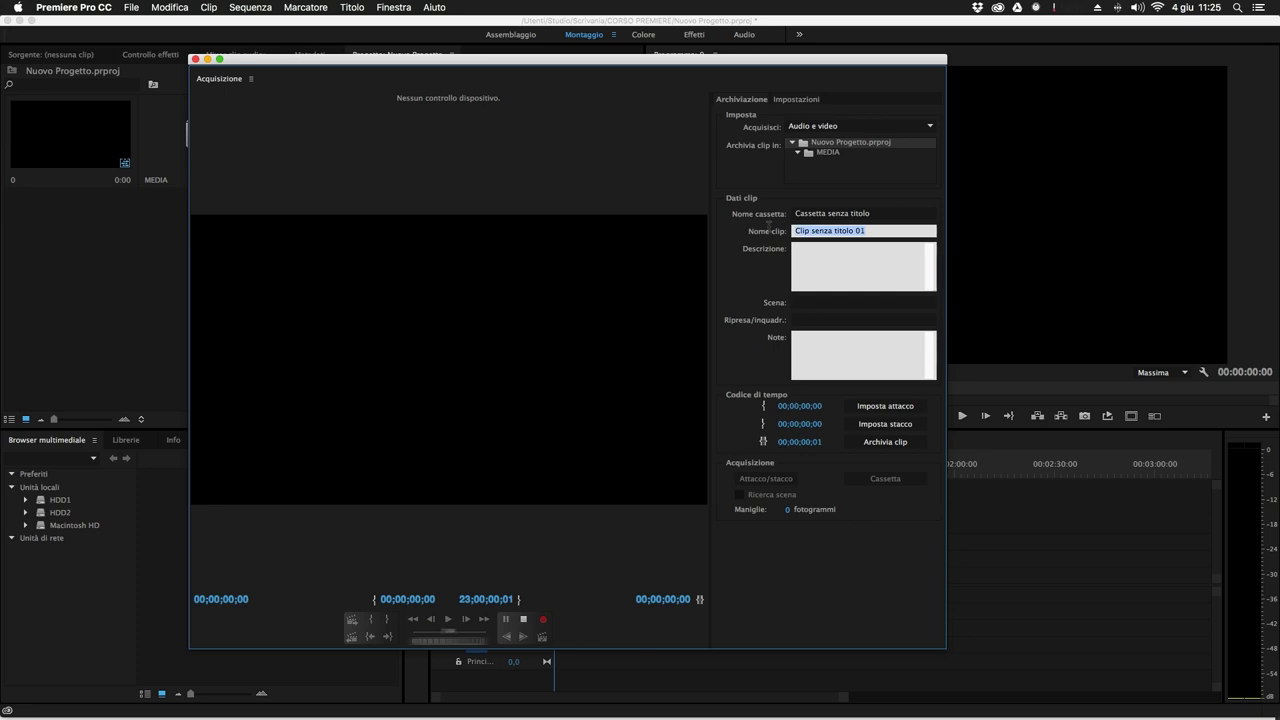
left_click(777, 231)
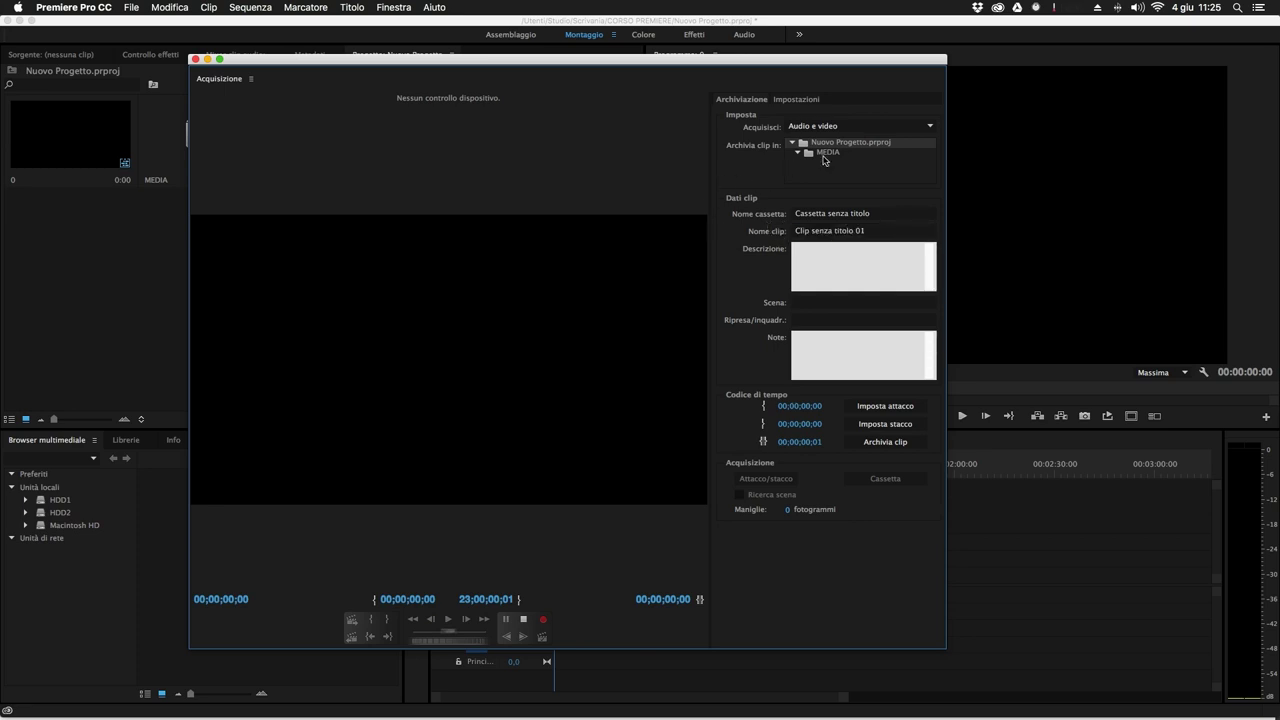
Set the project root as destination bin, keep audio-and-video capture, and show the capture settings.
left_click(823, 153)
left_click(803, 144)
left_click(815, 130)
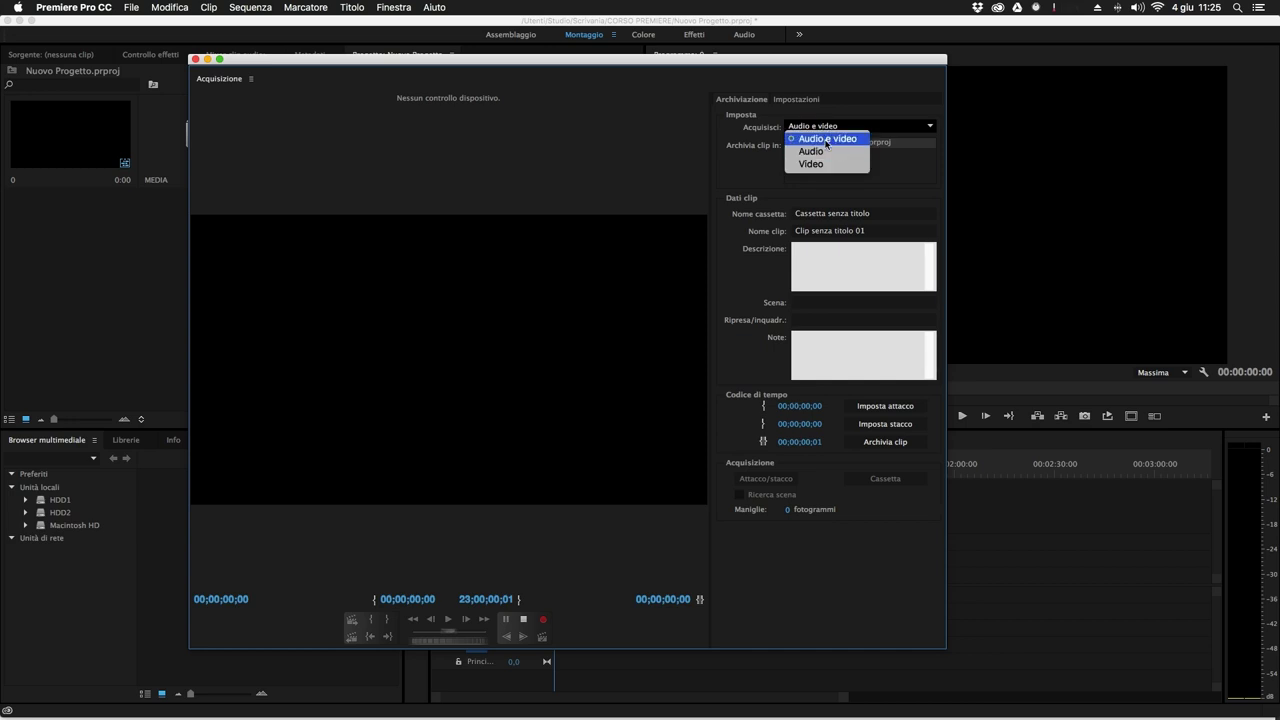
left_click(815, 164)
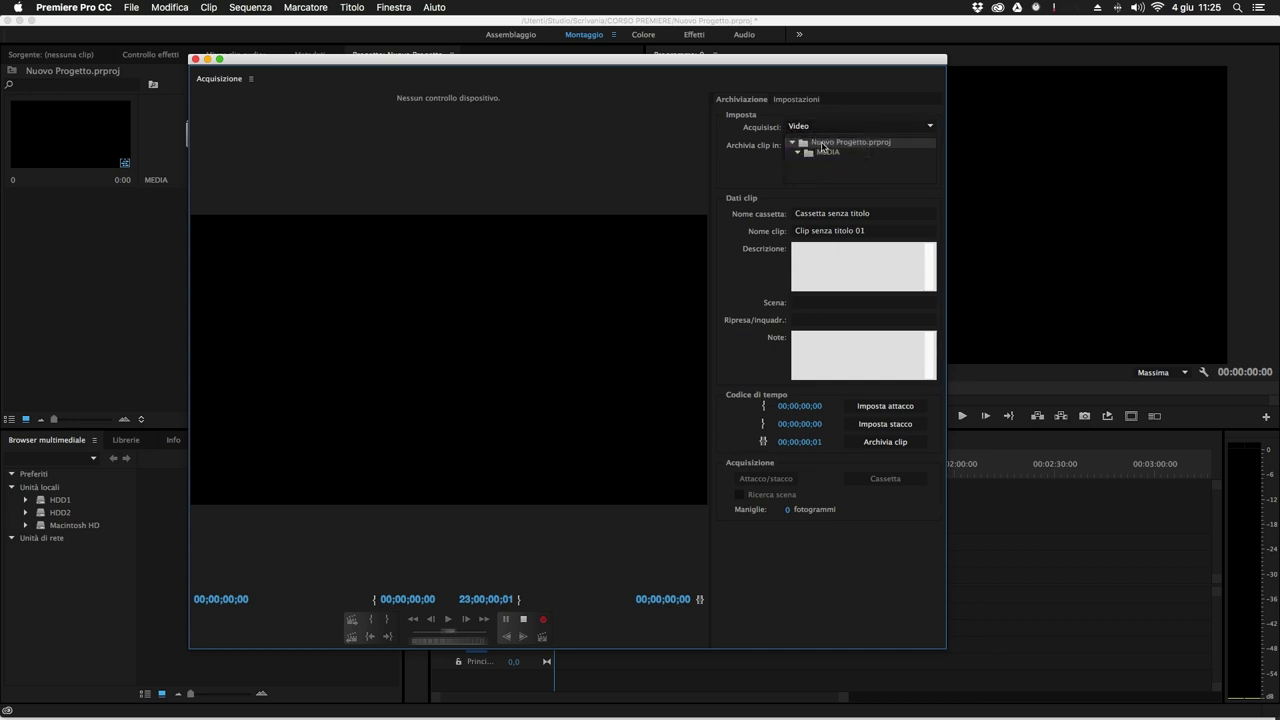
left_click(828, 128)
left_click(825, 140)
left_click(824, 130)
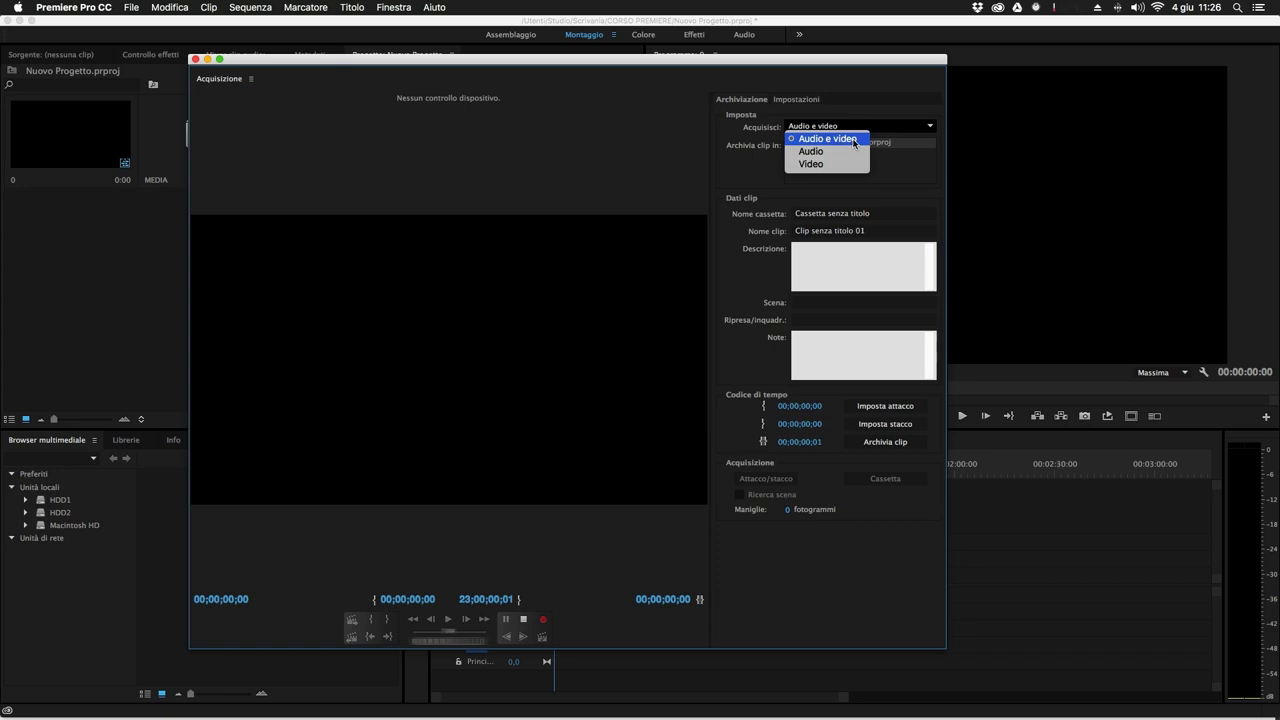
left_click(888, 176)
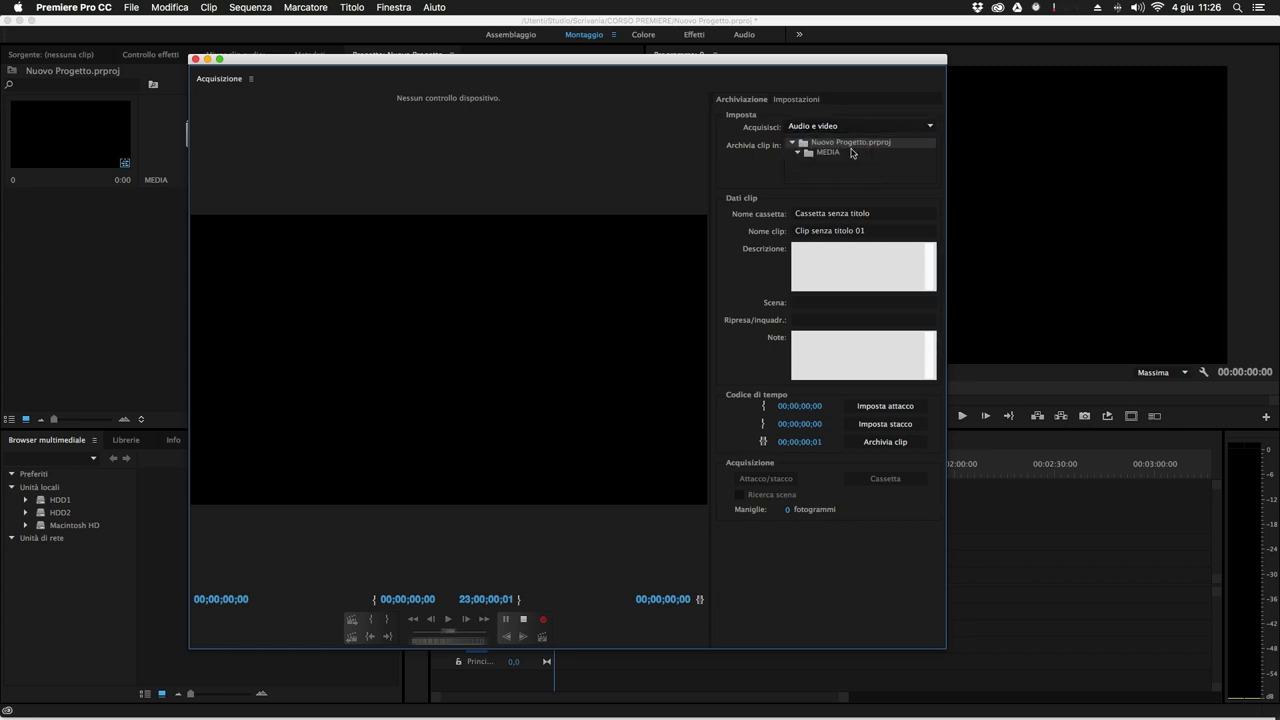
left_click(812, 103)
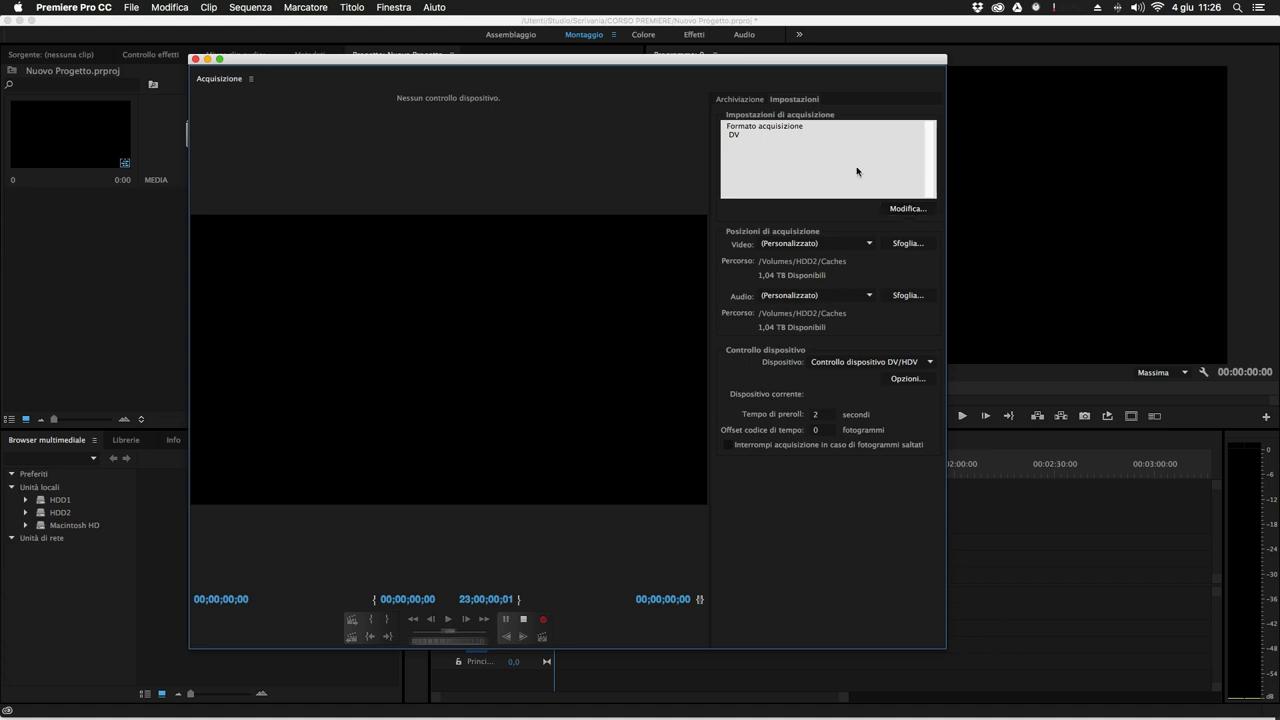
Change the capture format from DV to HDV.
left_click(906, 209)
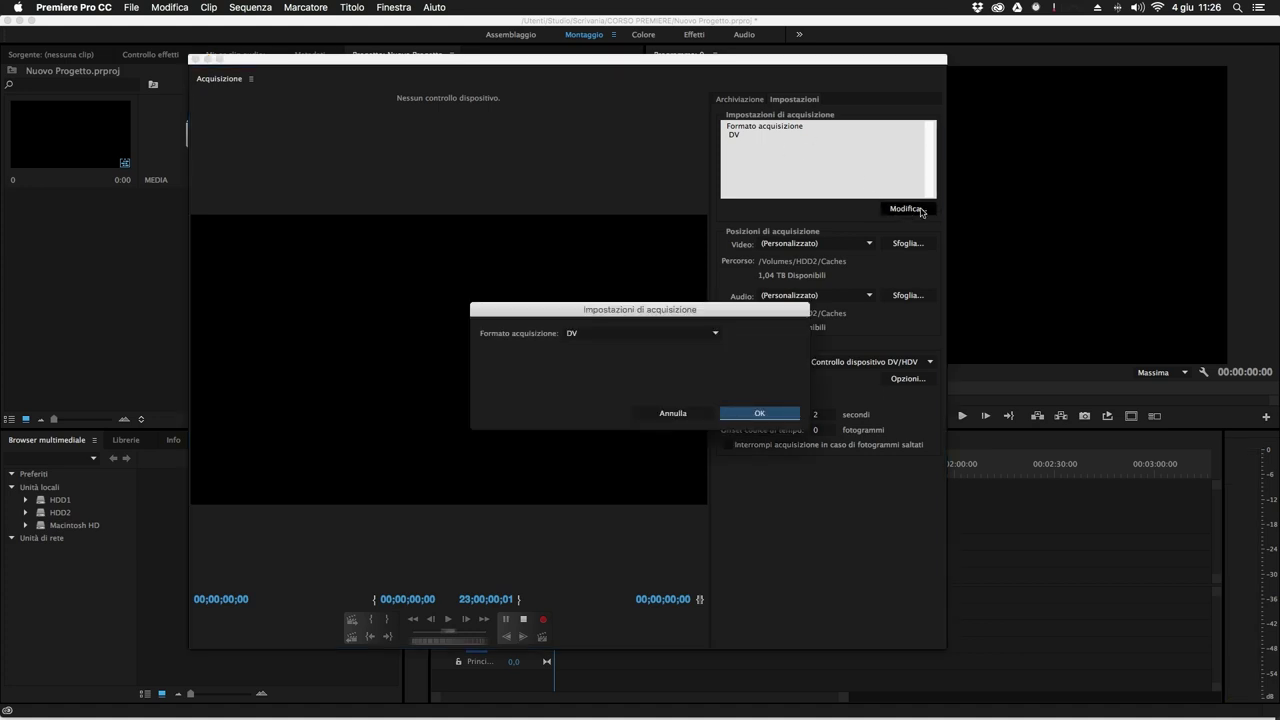
left_click(712, 334)
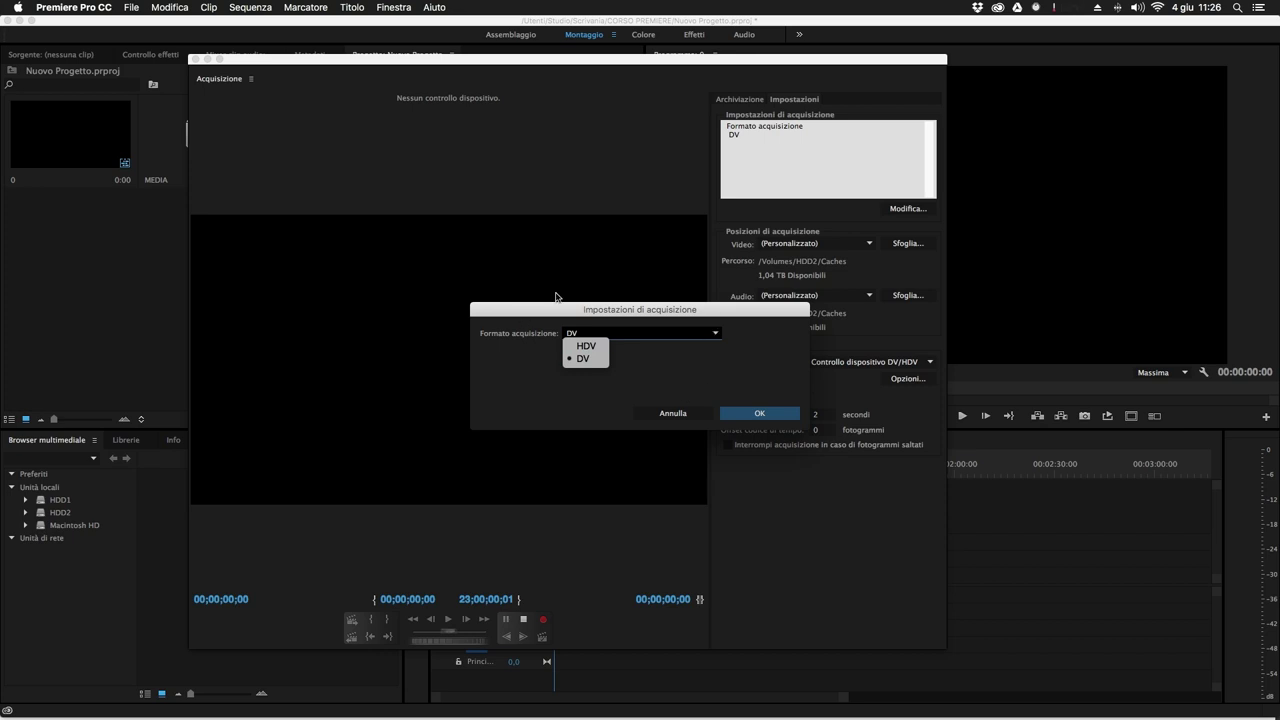
left_click(597, 347)
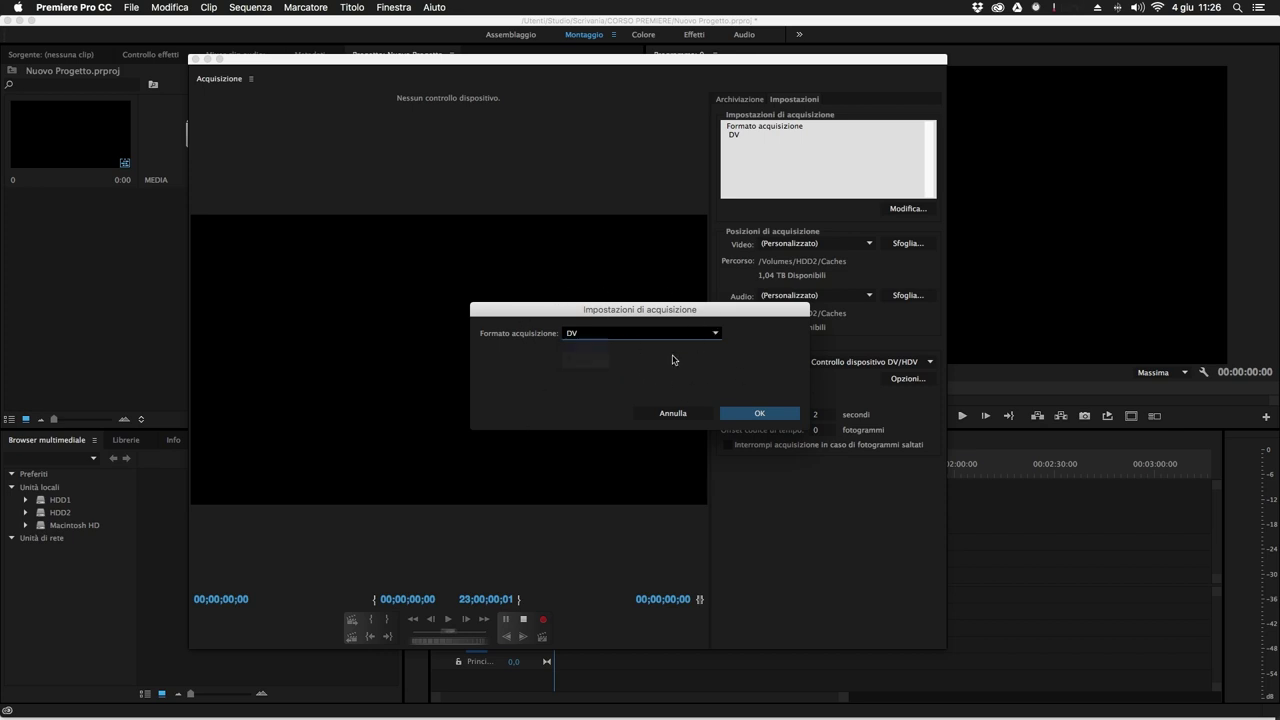
left_click(760, 414)
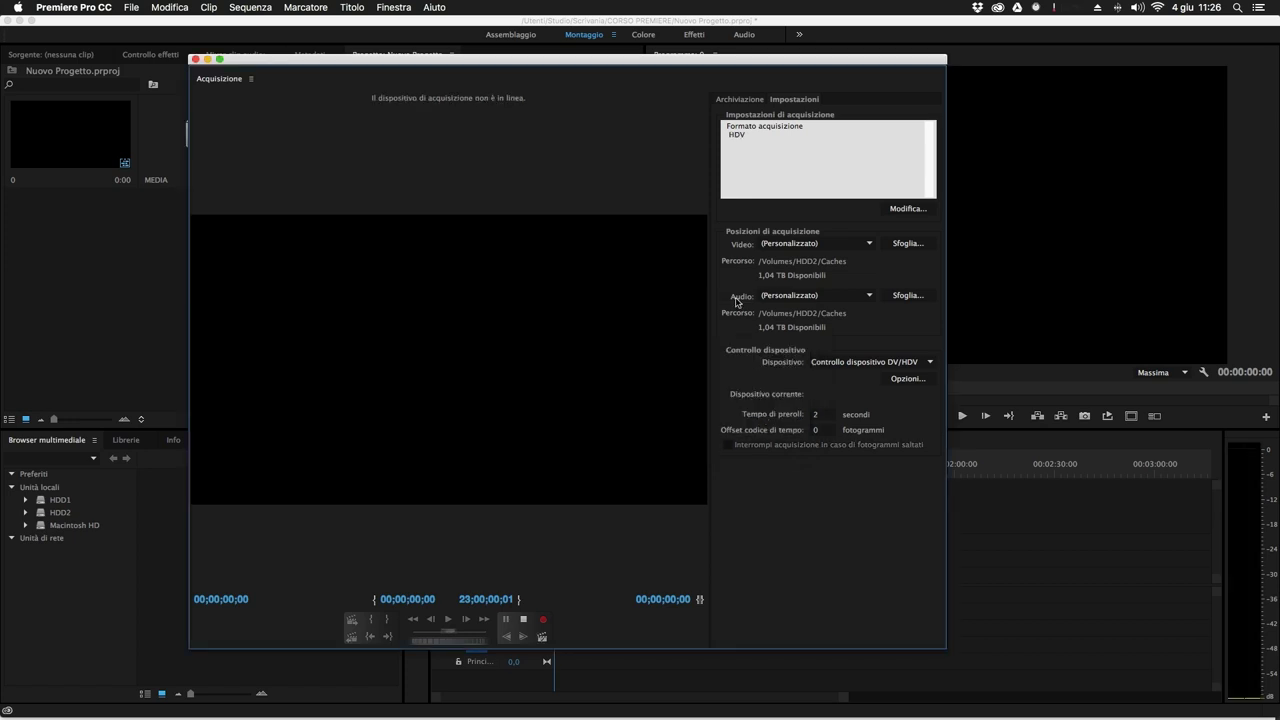
Keep the Caches video capture folder, compare the logging and settings tabs, and list device-control choices.
left_click(919, 247)
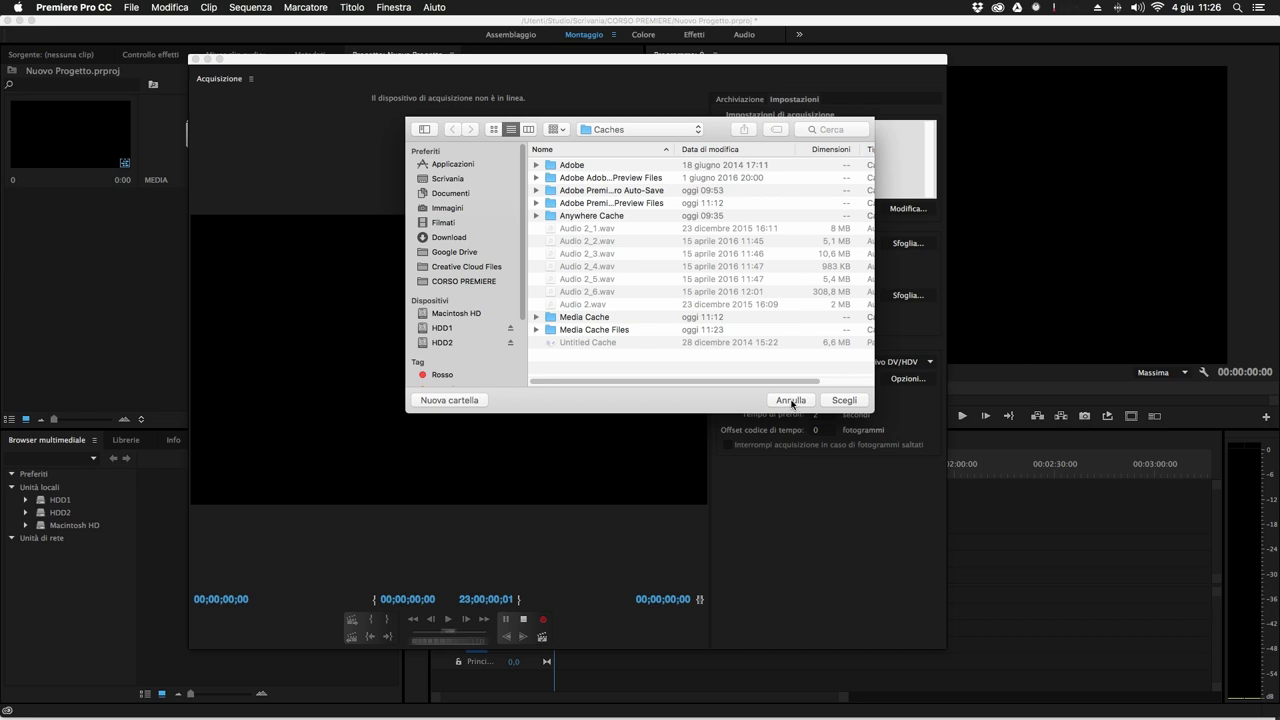
left_click(791, 401)
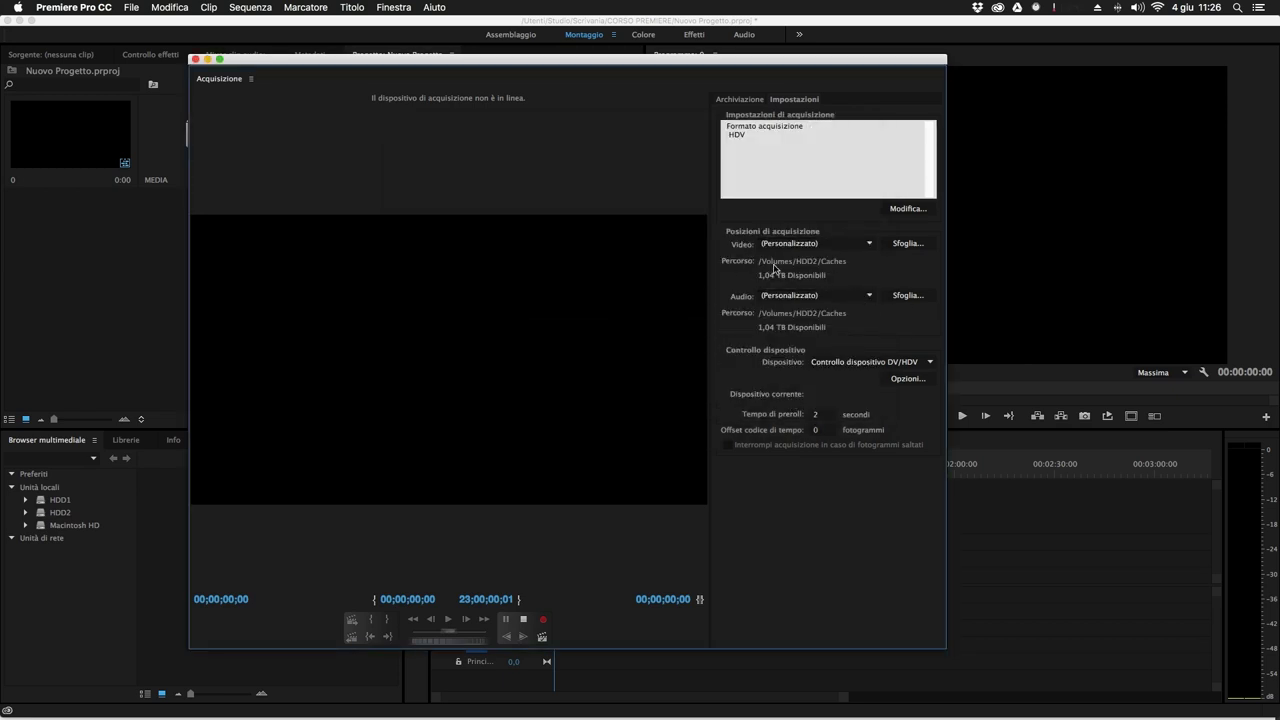
left_click(748, 100)
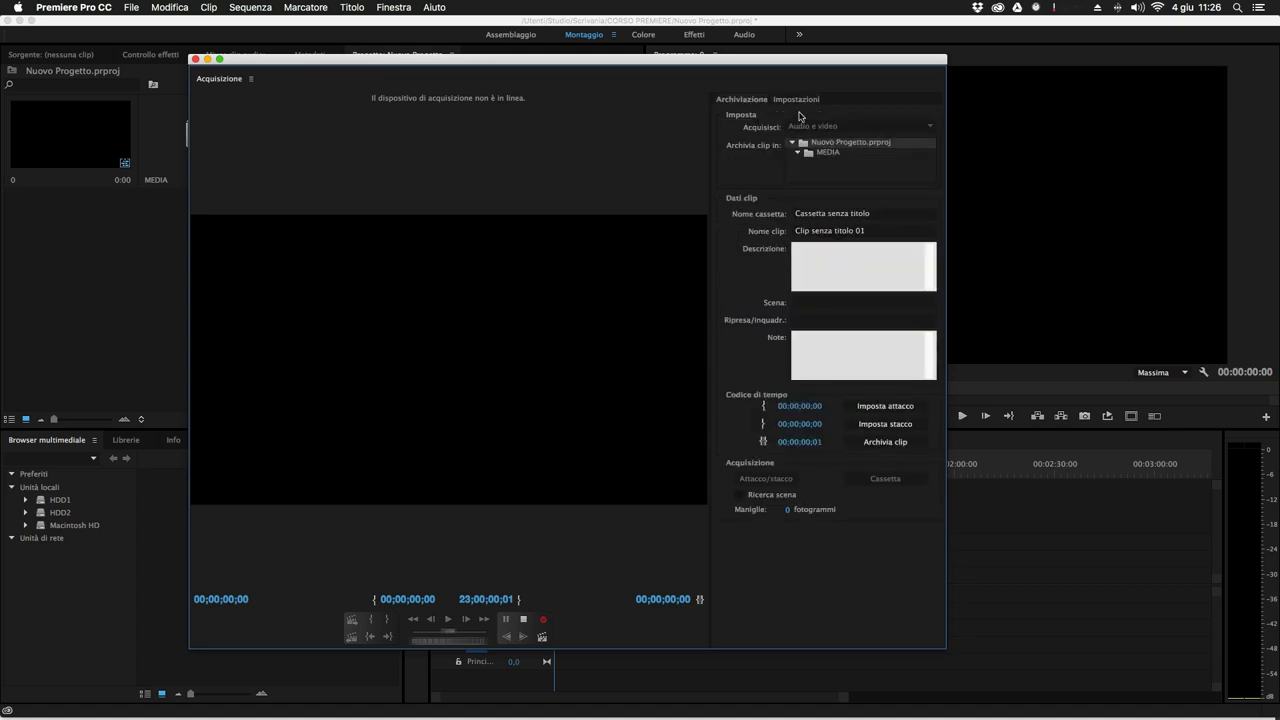
left_click(800, 100)
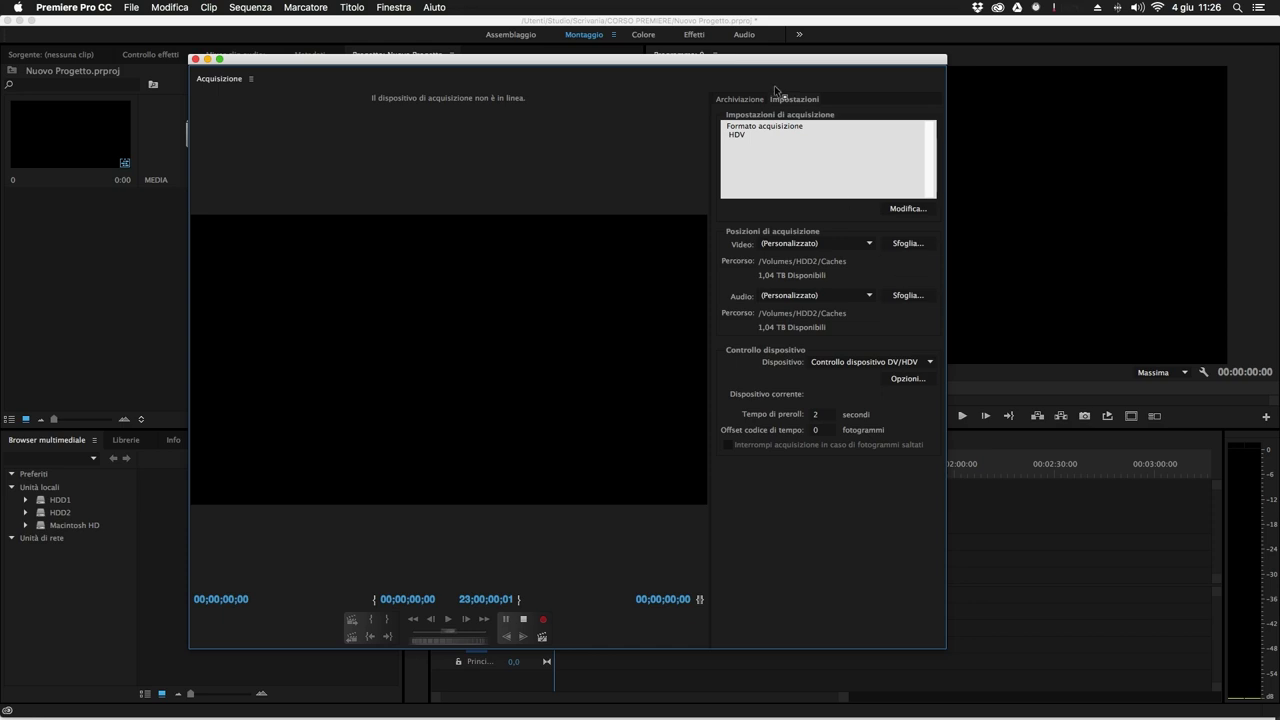
left_click(735, 99)
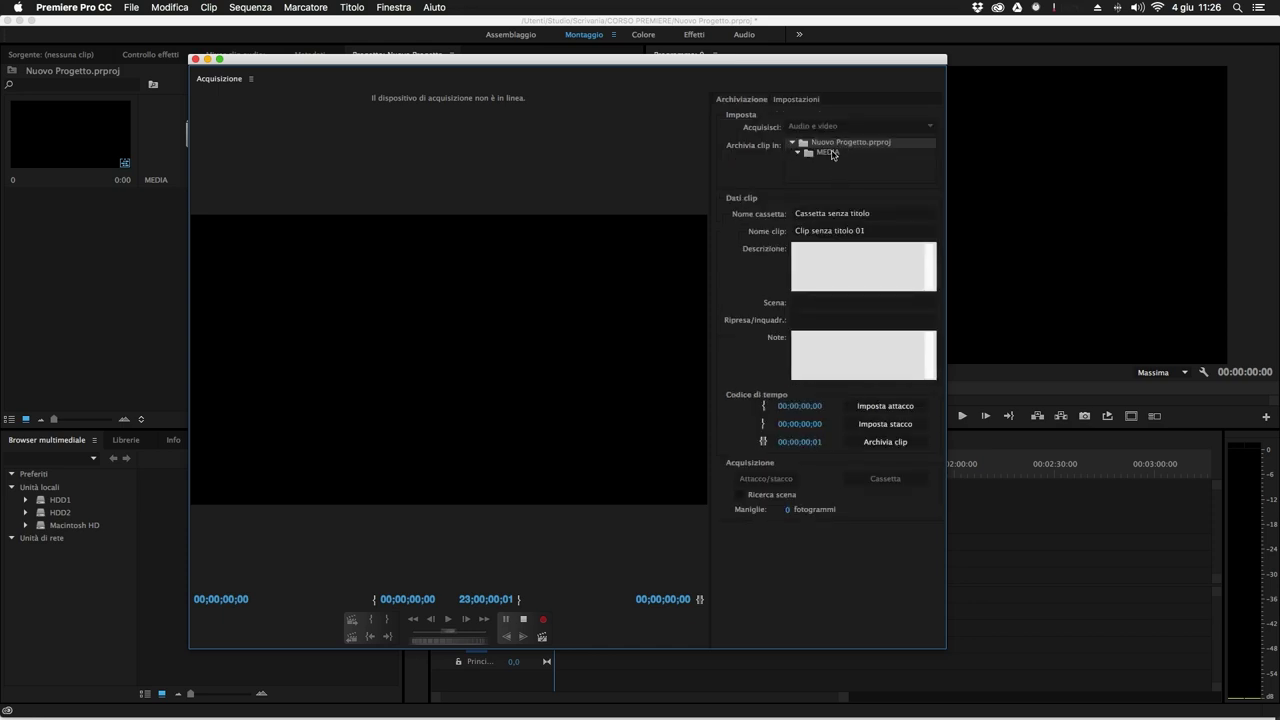
left_click(800, 101)
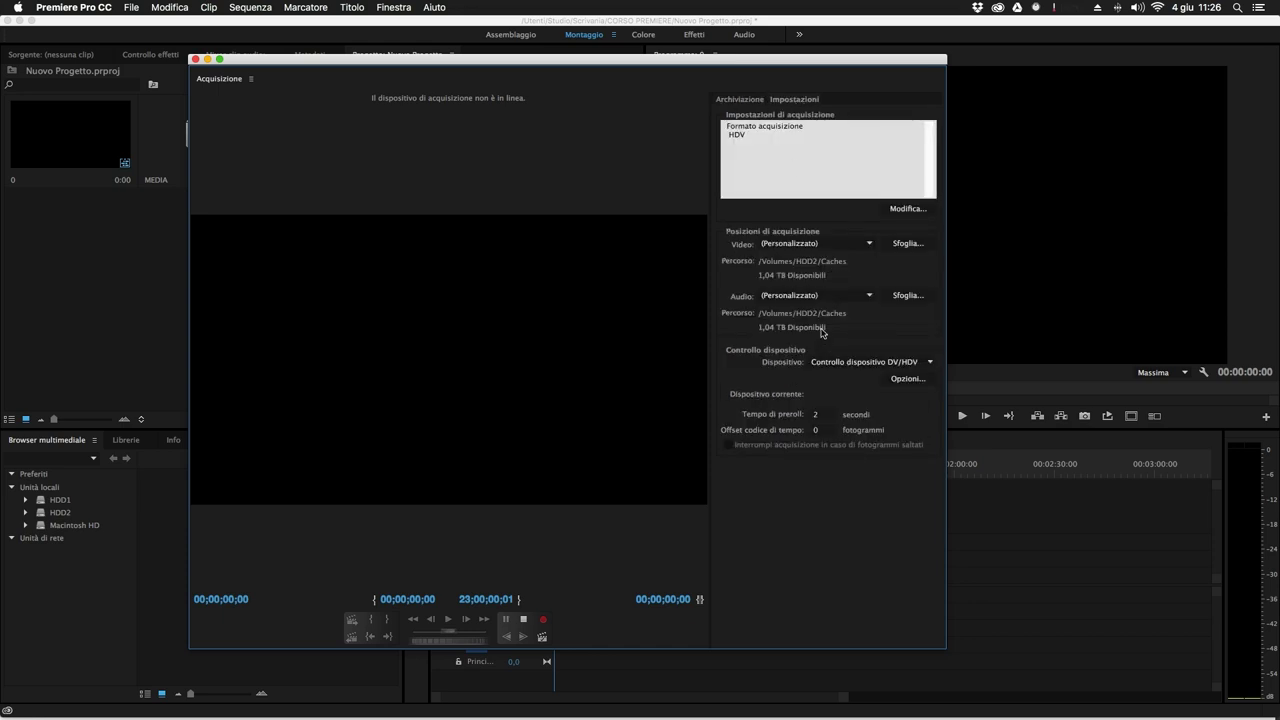
left_click(927, 361)
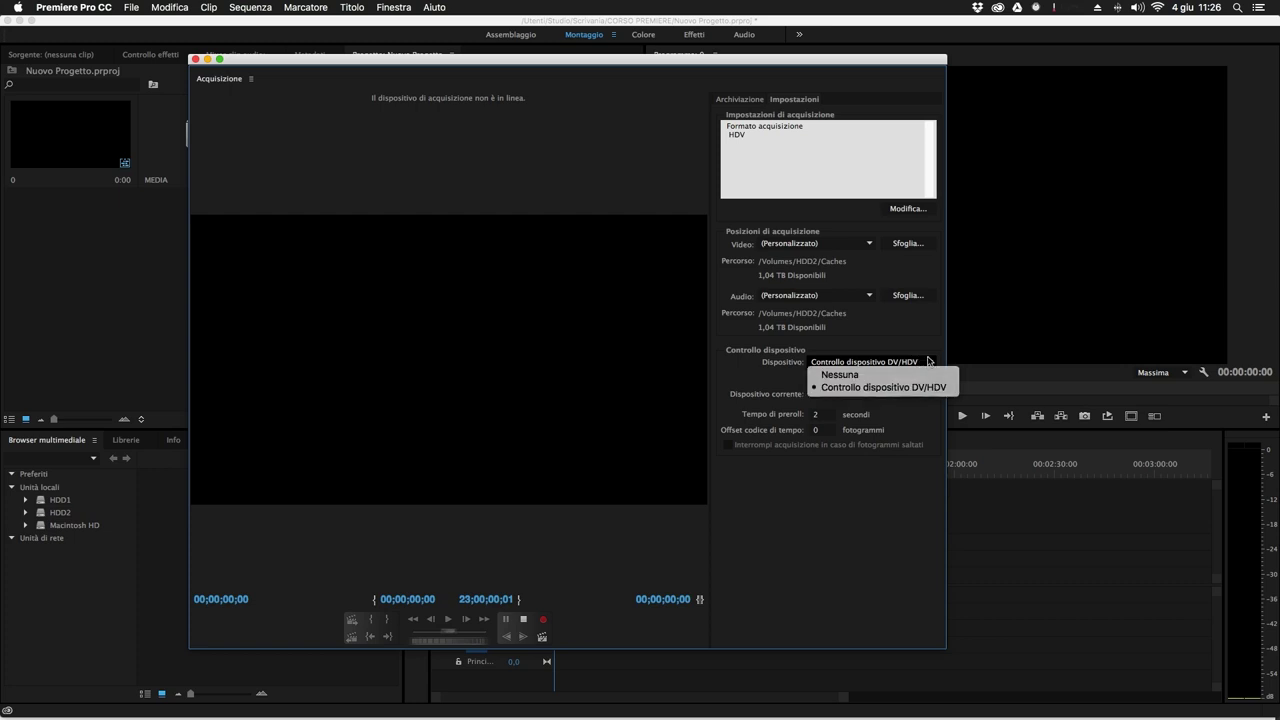
Check the DV/HDV device-control options, leave the video standard at NTSC, and cancel.
left_click(919, 388)
left_click(909, 379)
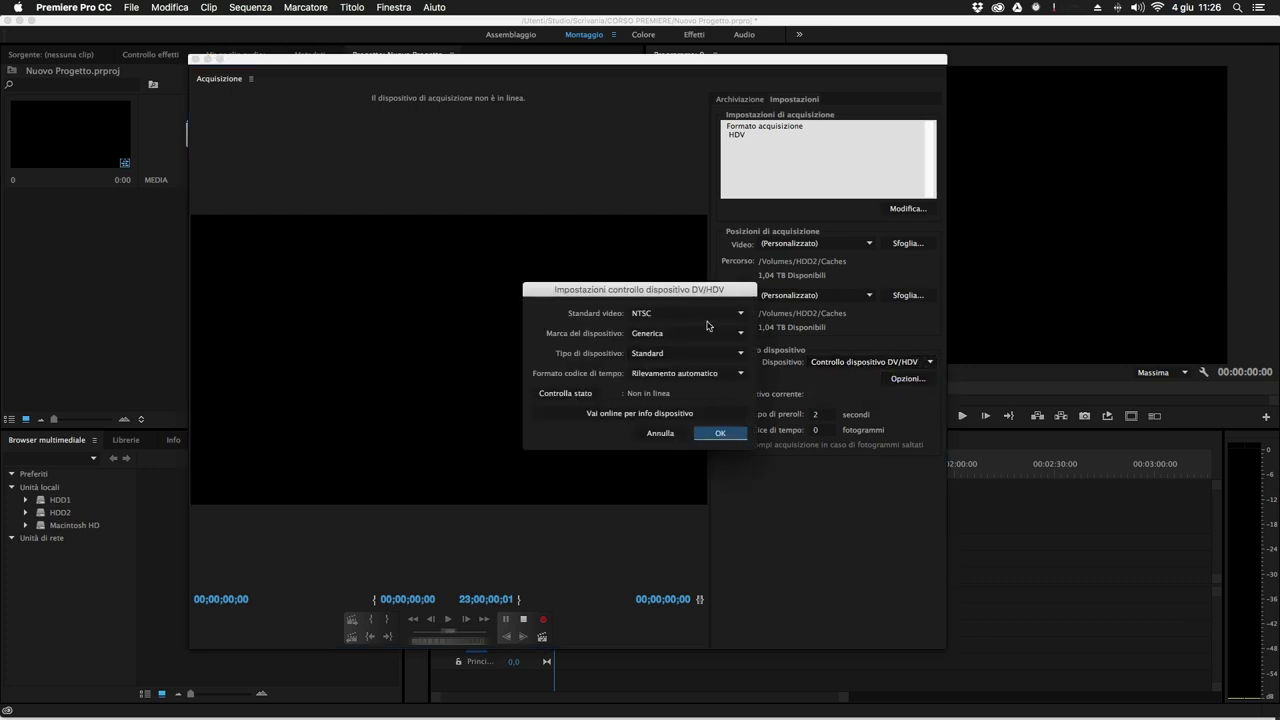
left_click(661, 433)
left_click(904, 379)
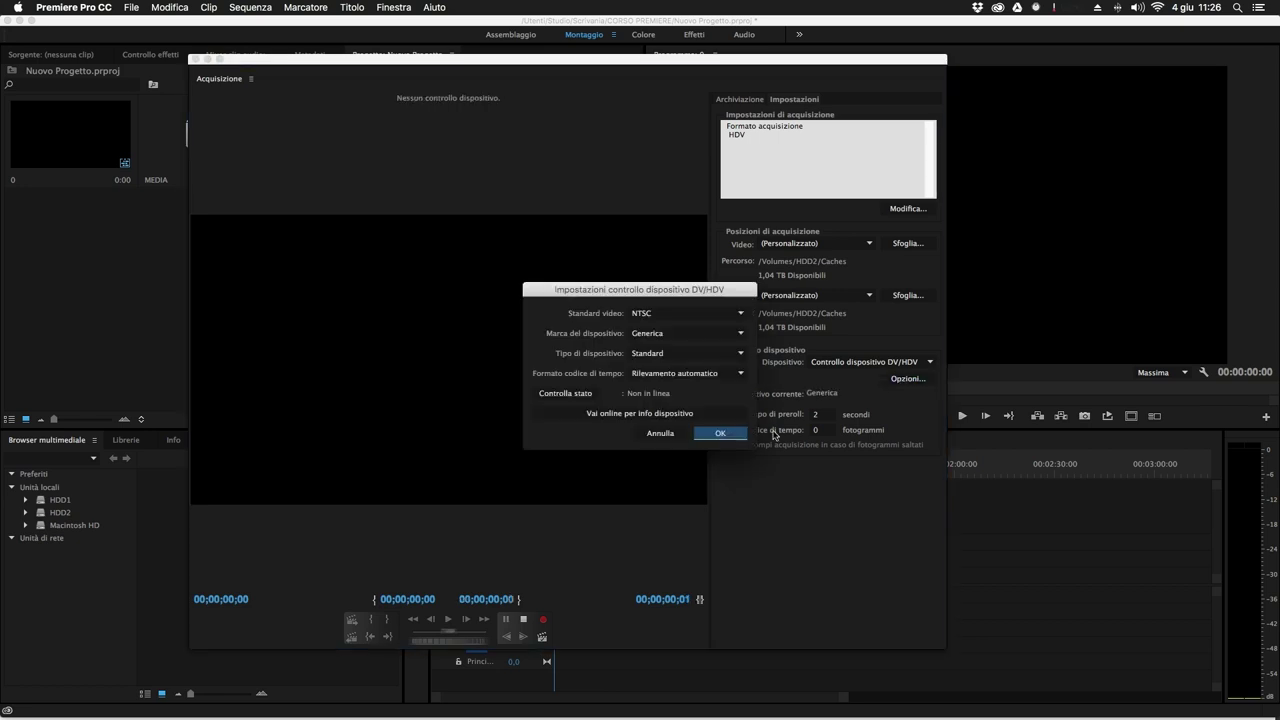
left_click(735, 313)
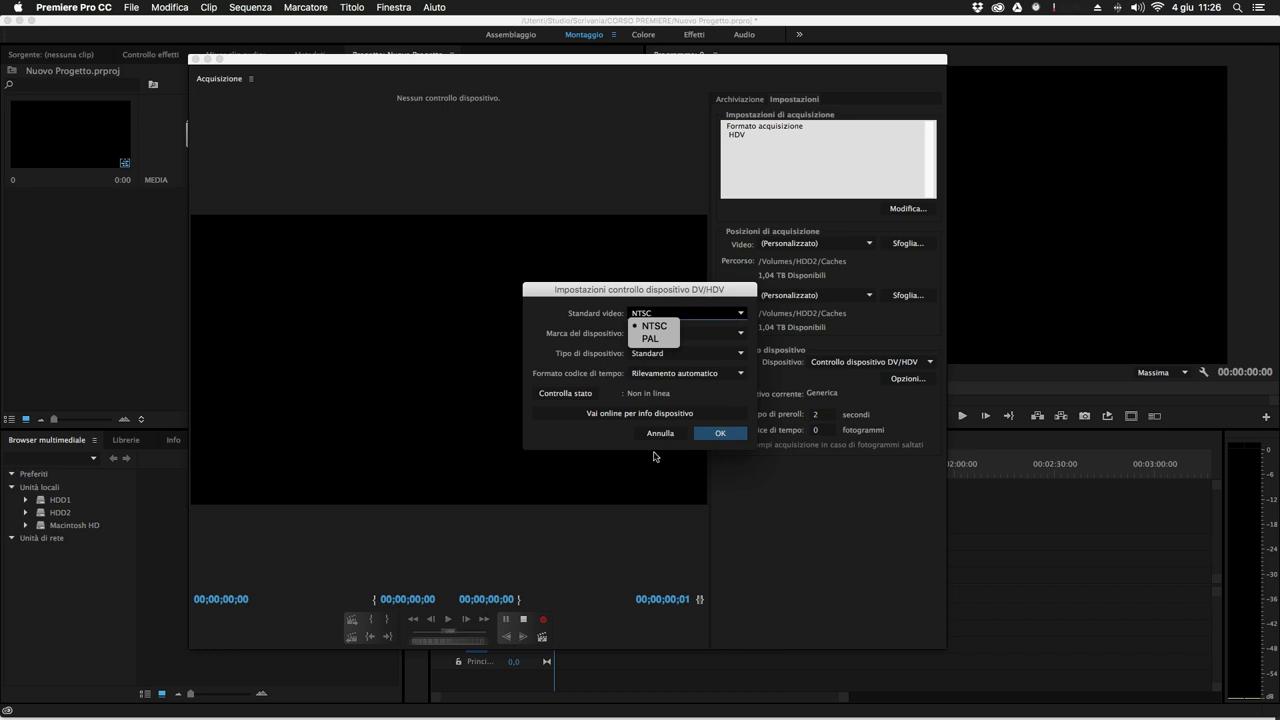
left_click(576, 338)
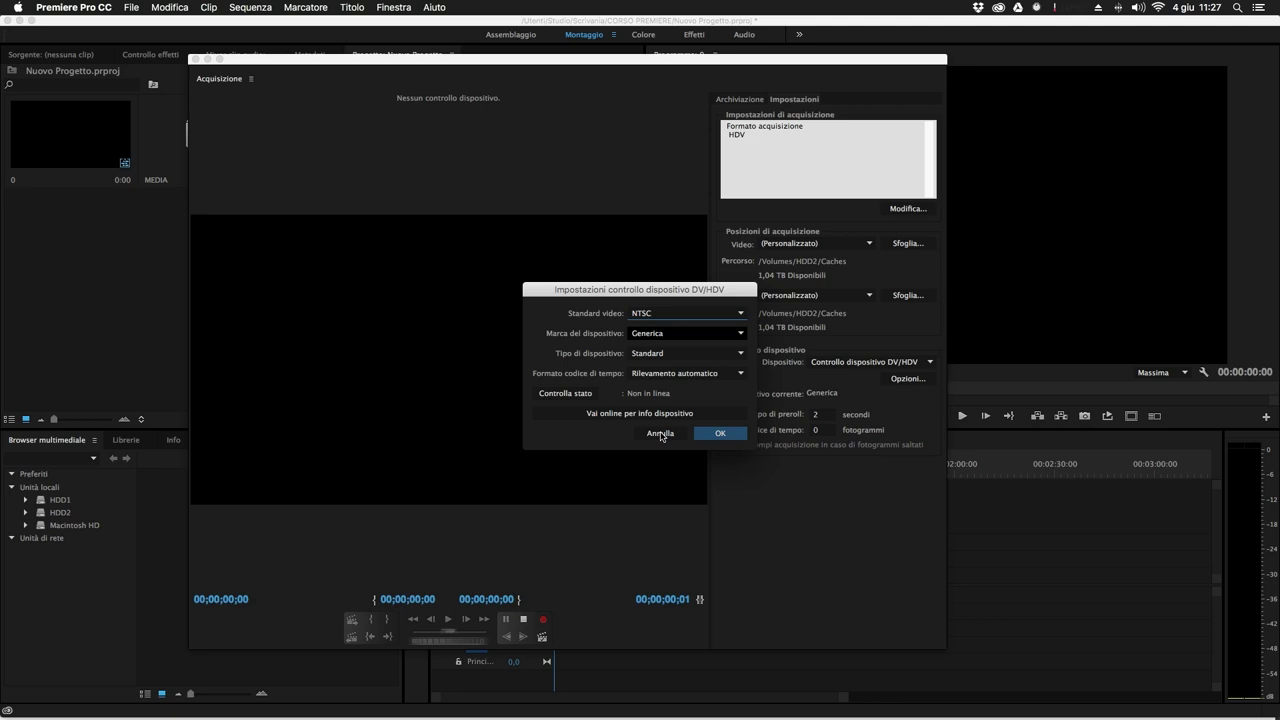
left_click(661, 433)
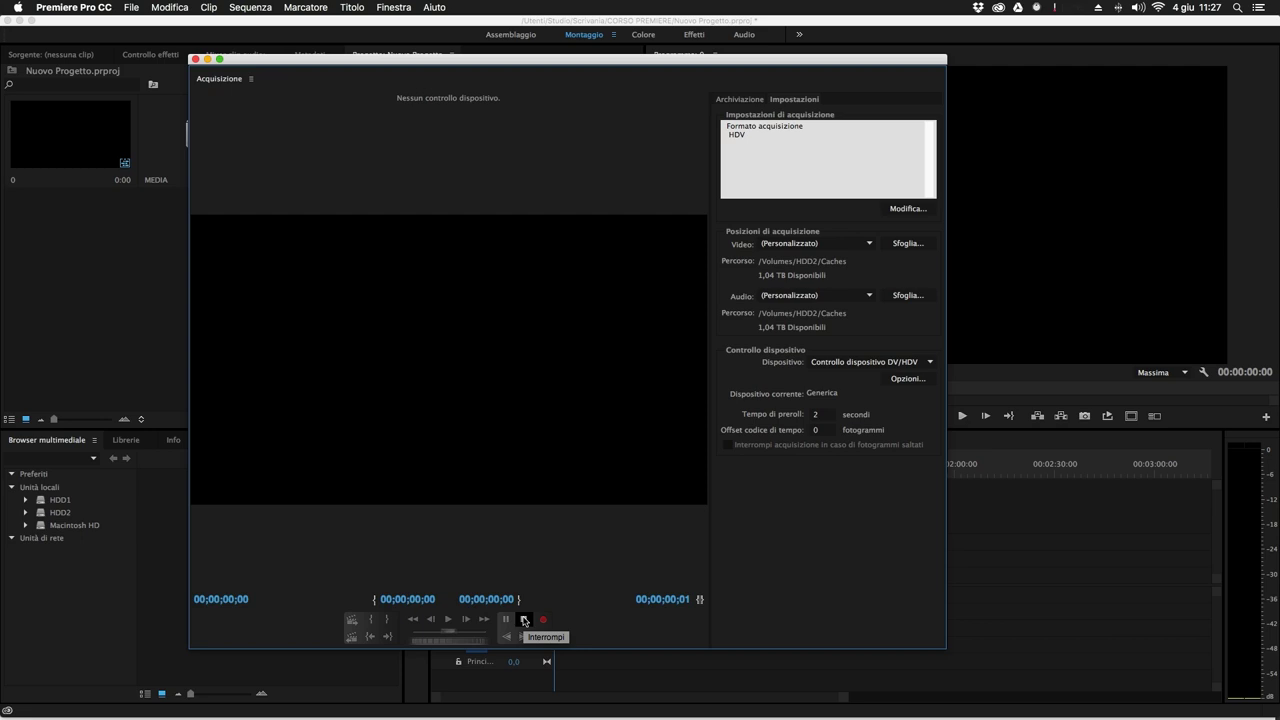
Close the capture window and scrub through the rocky seashore clip from the MEDIA bin.
left_click(194, 60)
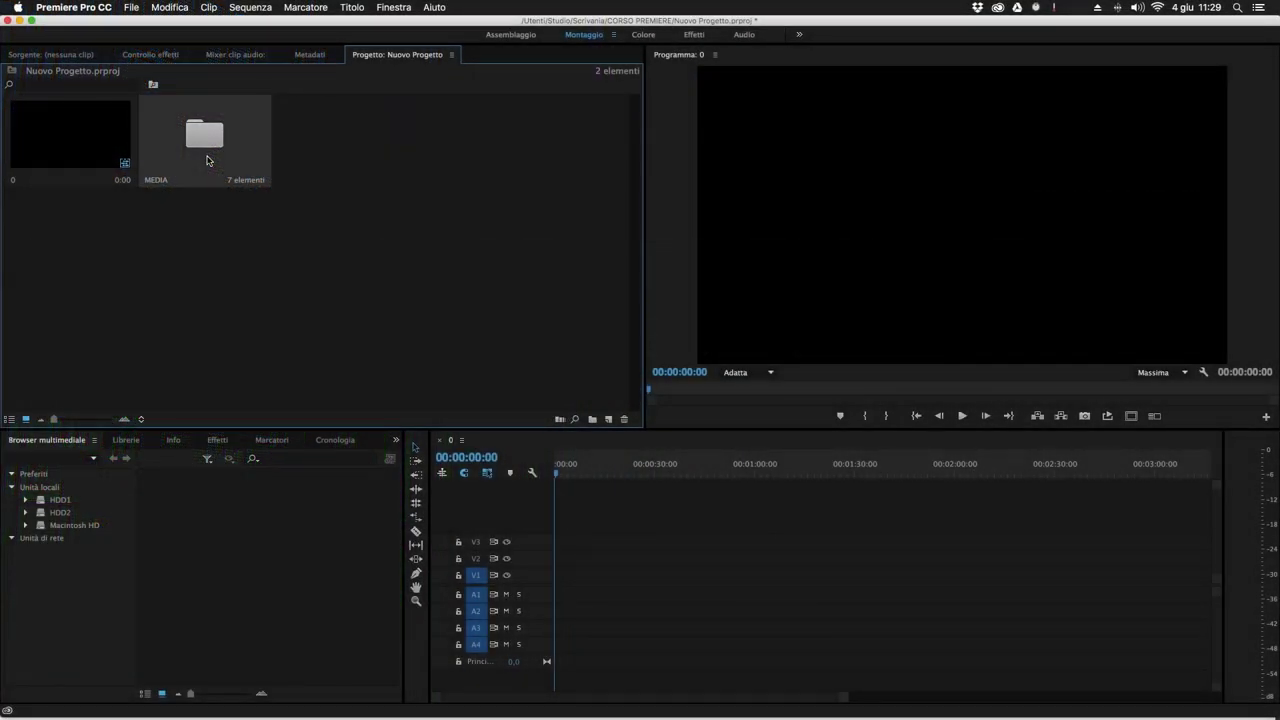
double_click(206, 160)
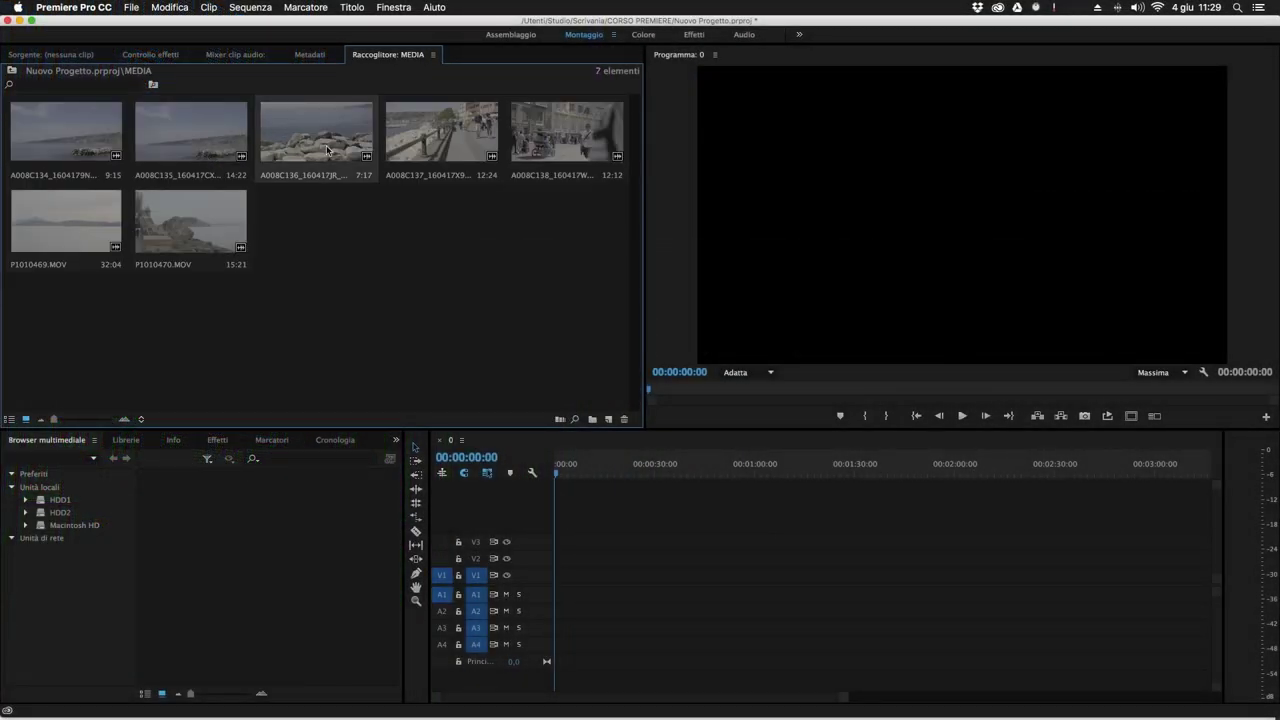
double_click(327, 150)
left_click_drag(120, 389, 394, 389)
Return to the project root, then bring up a Finder window on the course folder and raise it.
left_click(584, 54)
left_click(12, 73)
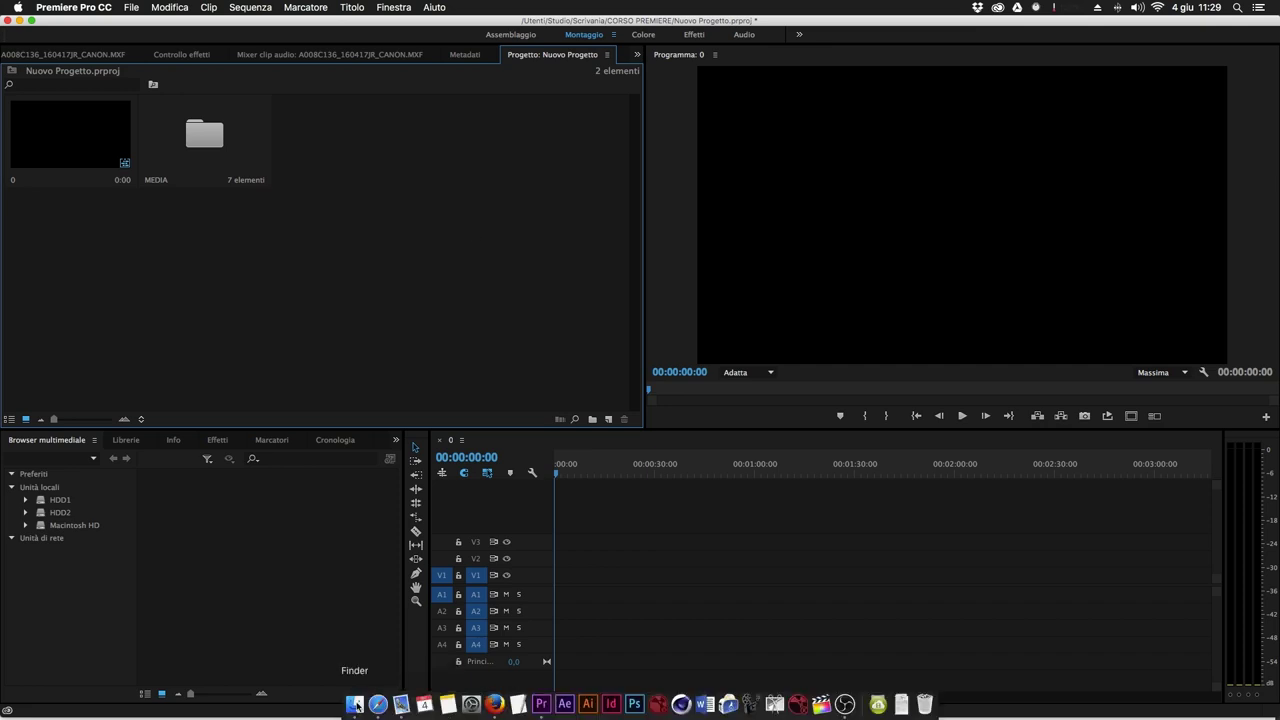
left_click(355, 708)
left_click_drag(467, 346, 475, 44)
Open the 2048x858 folder and scroll through its r01_ jpg frames, r01_0000200.jpg to r01_0001339.jpg.
double_click(410, 84)
scroll(379, 287, "down", 1)
scroll(379, 287, "down", 10)
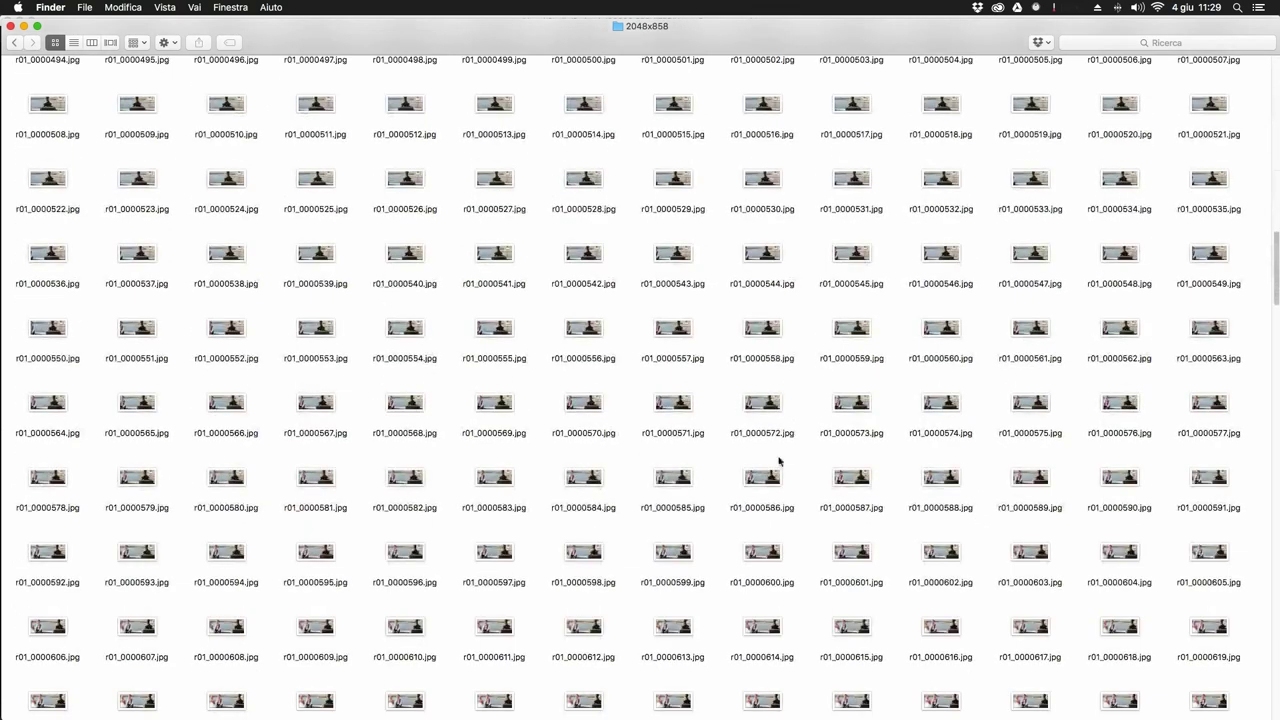
scroll(779, 461, "down", 20)
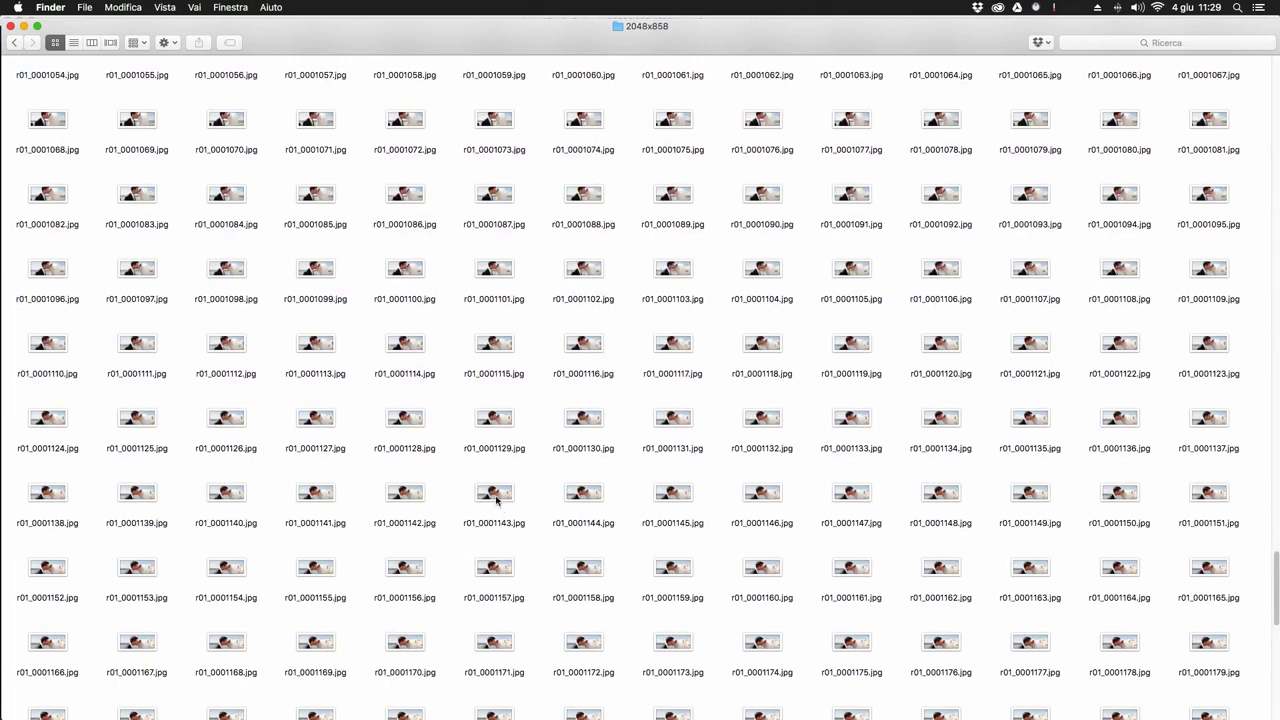
scroll(496, 500, "down", 6)
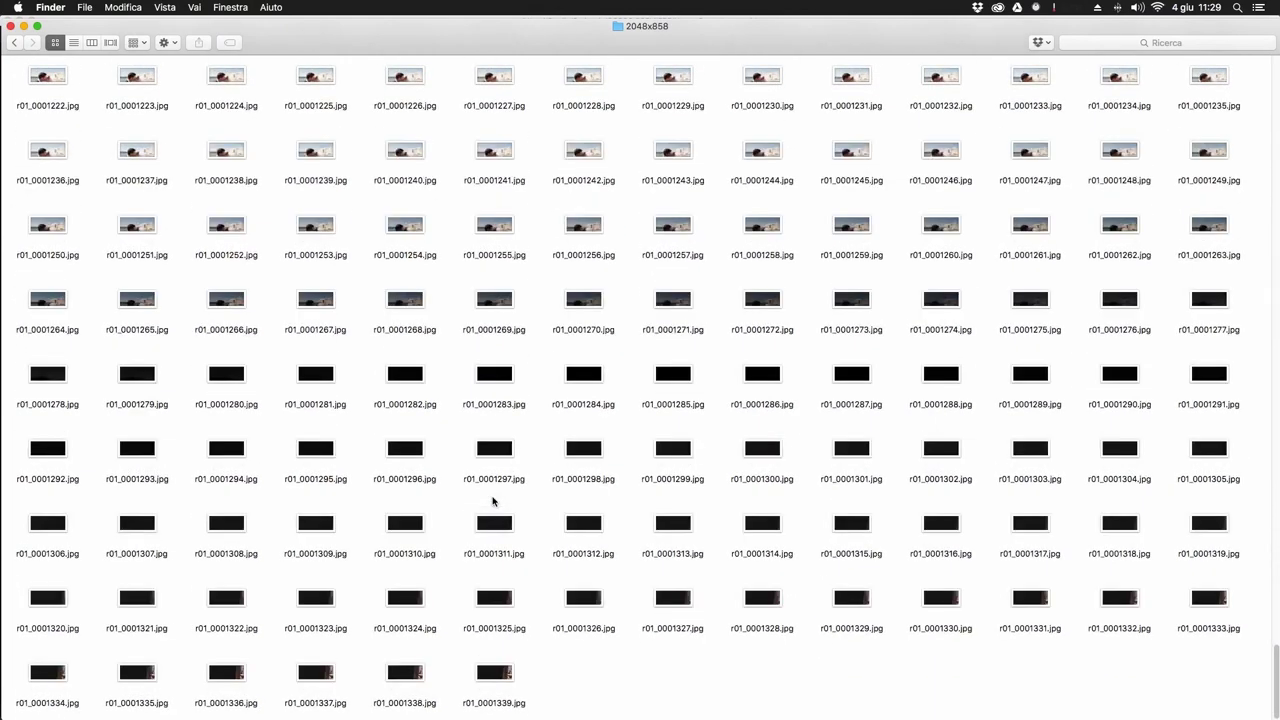
scroll(489, 502, "up", 20)
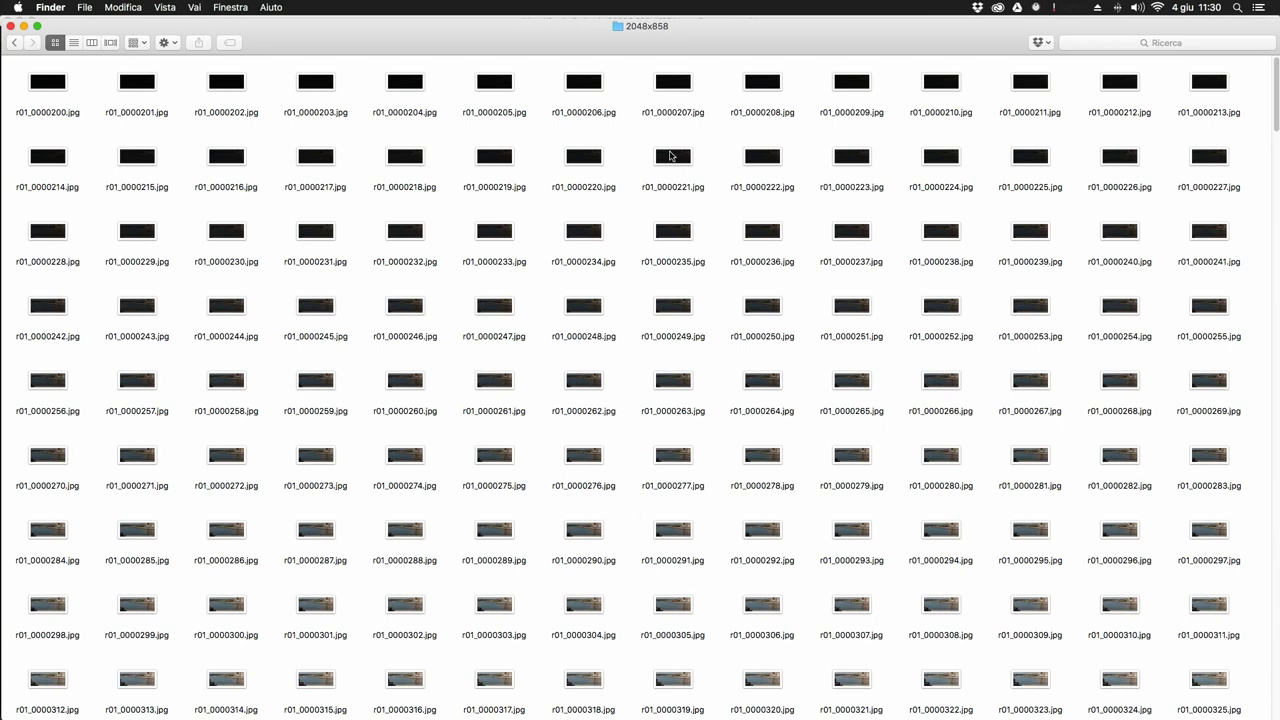
left_click_drag(439, 30, 440, 26)
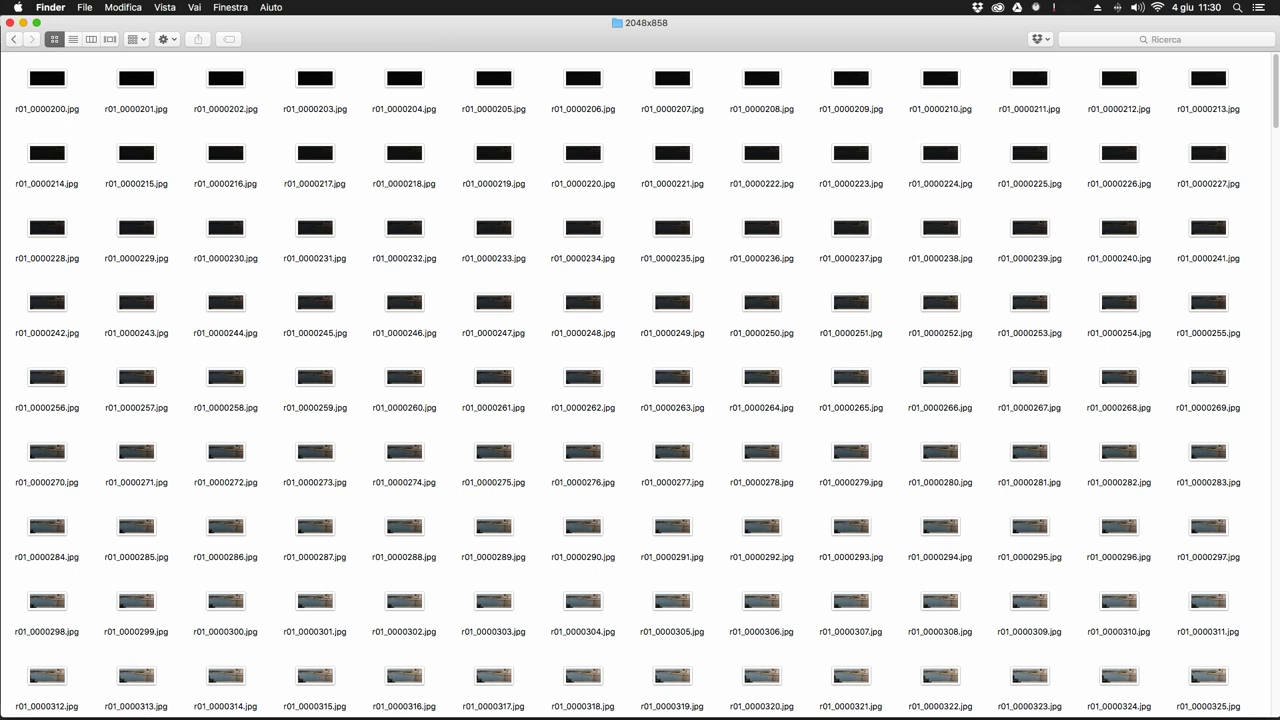
Import r01_0000200.jpg from the 2048x858 folder as a single 5-second still and preview it.
left_click(14, 39)
double_click(228, 100)
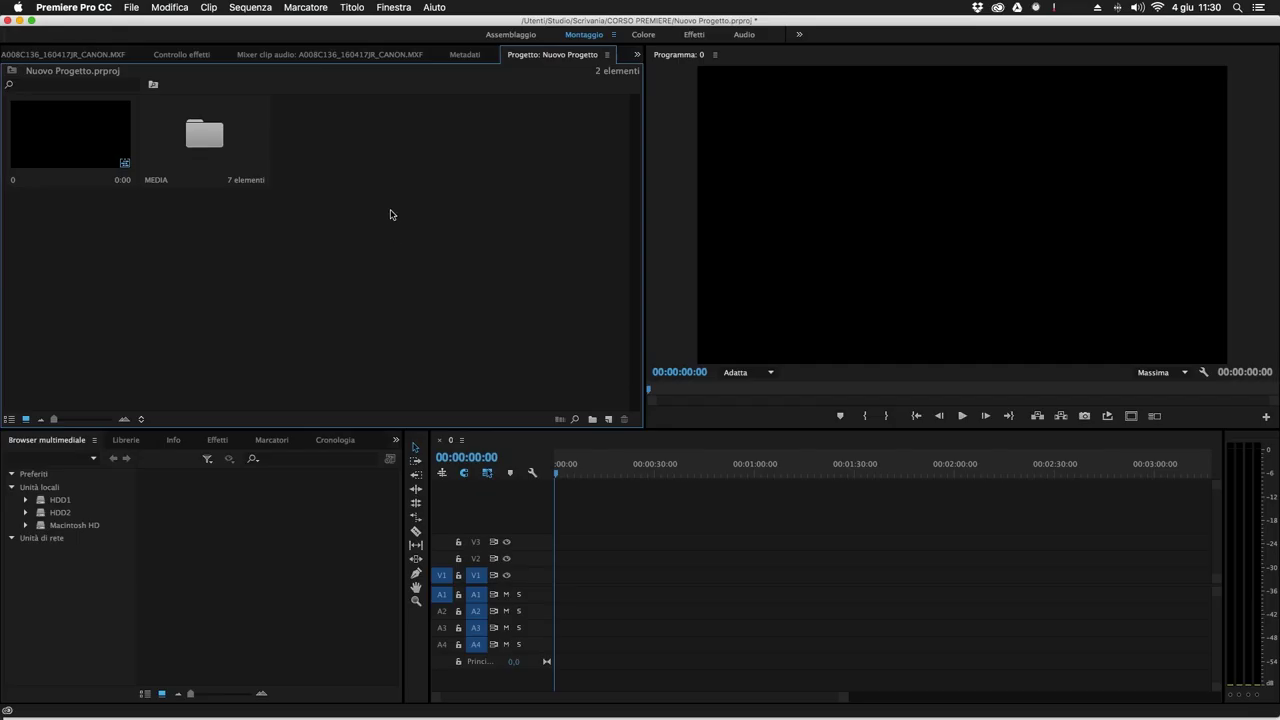
left_click(134, 7)
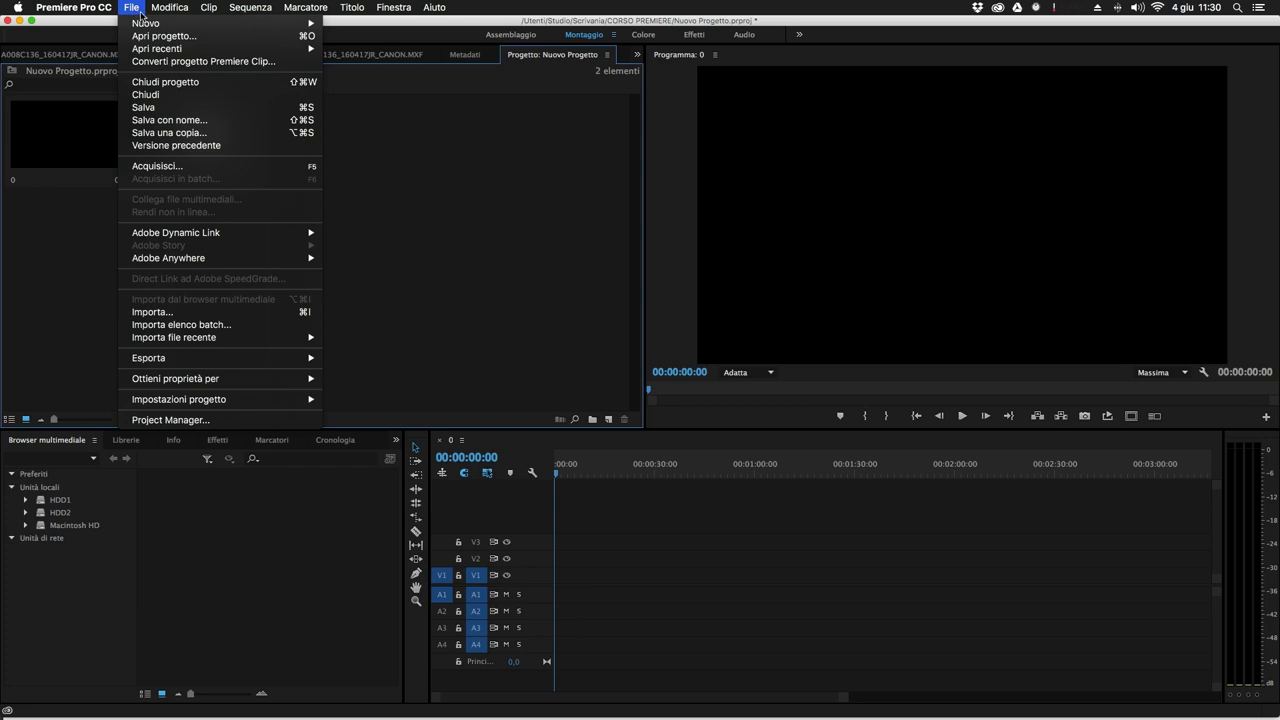
left_click(253, 314)
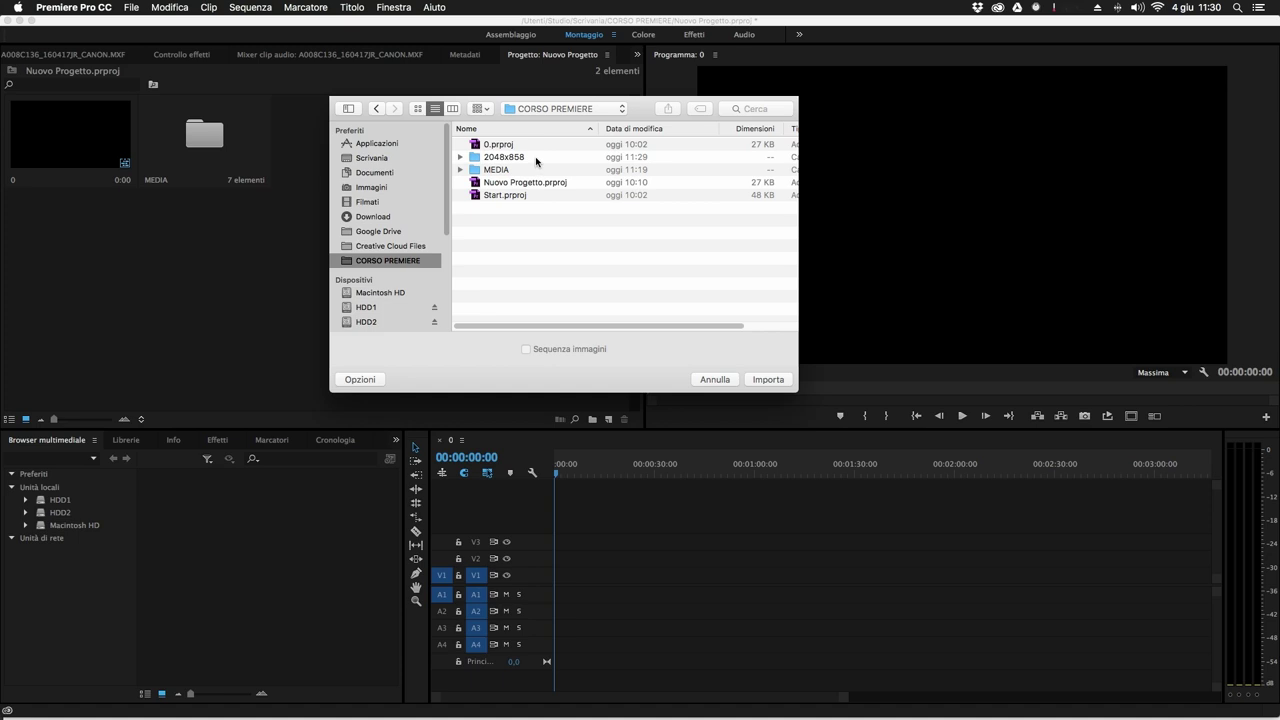
left_click(506, 158)
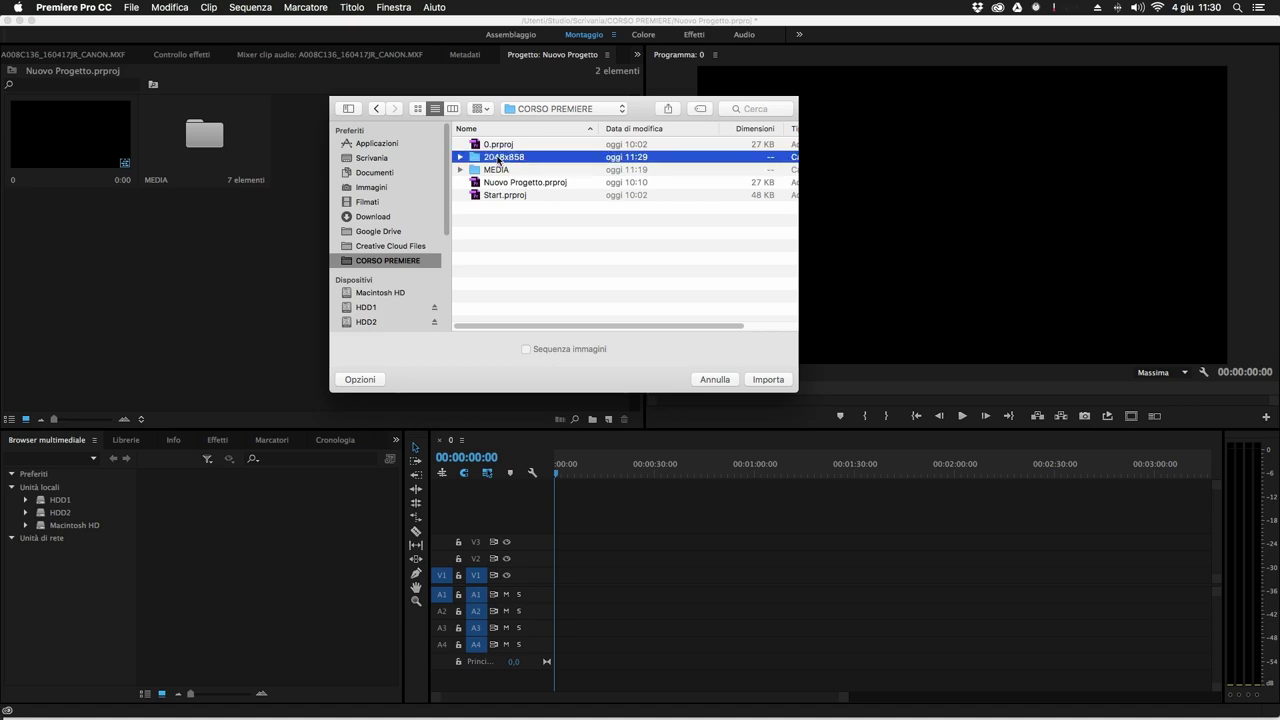
double_click(499, 158)
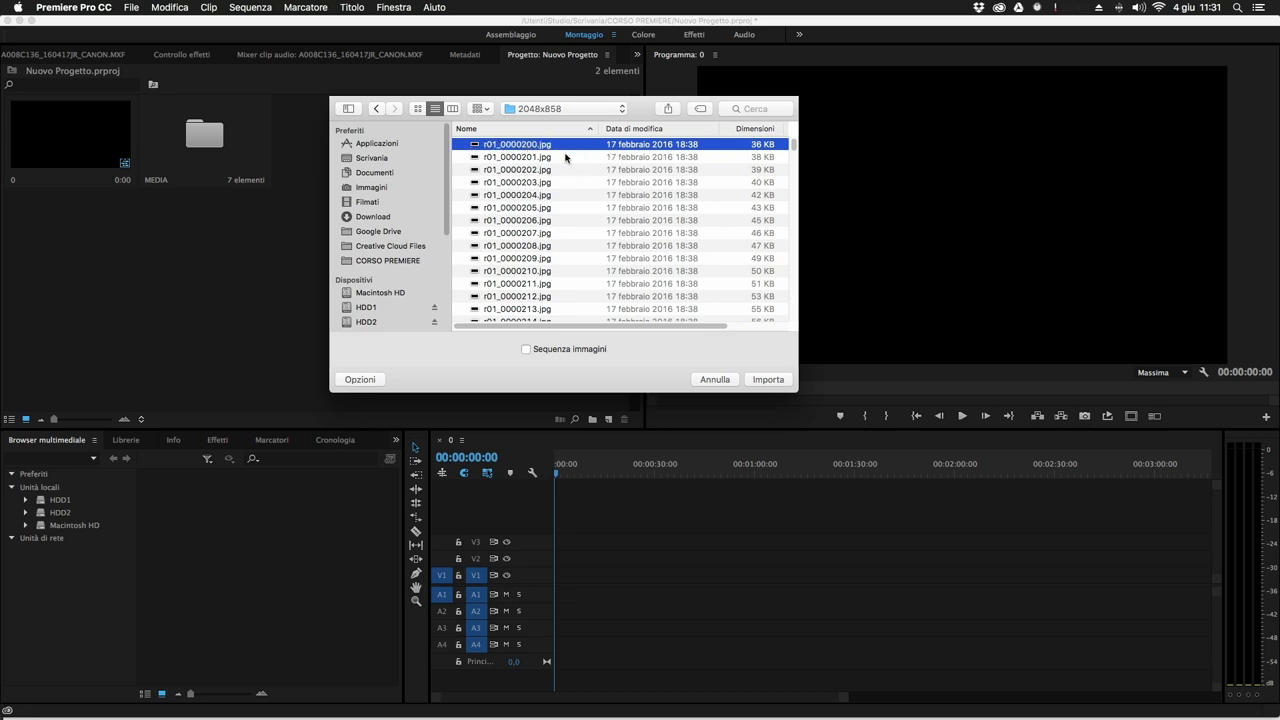
left_click(776, 383)
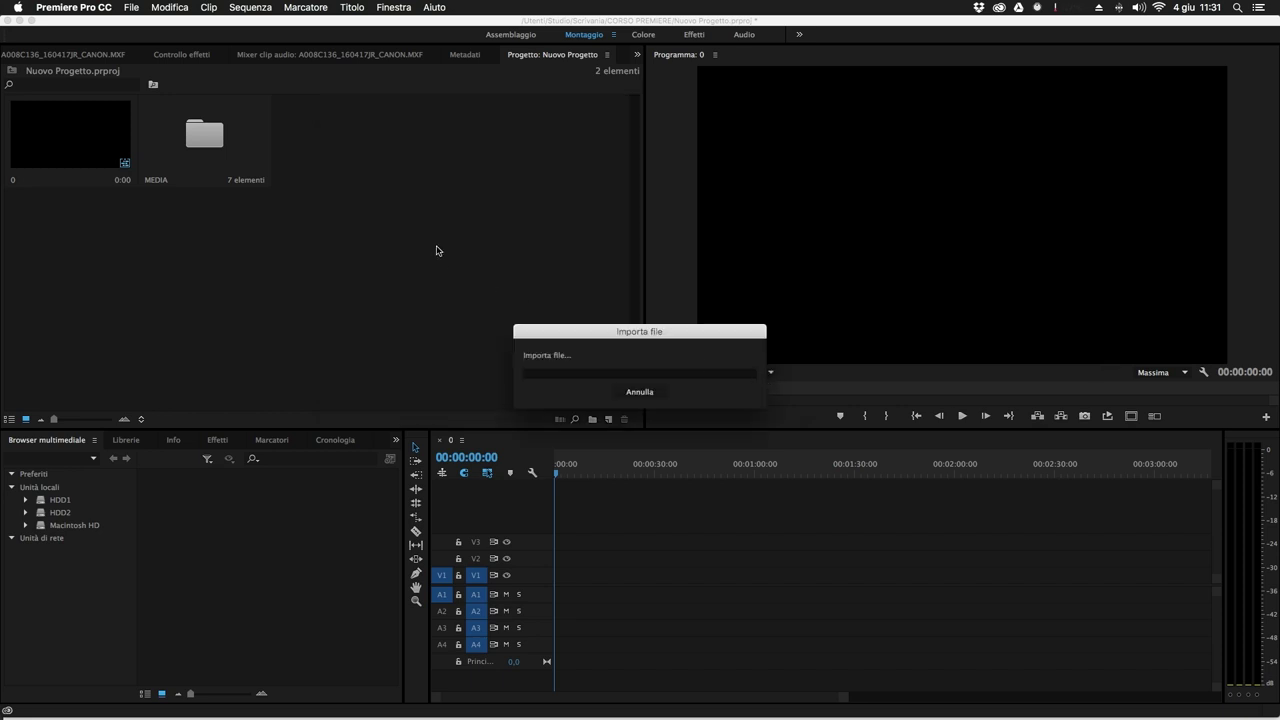
double_click(372, 155)
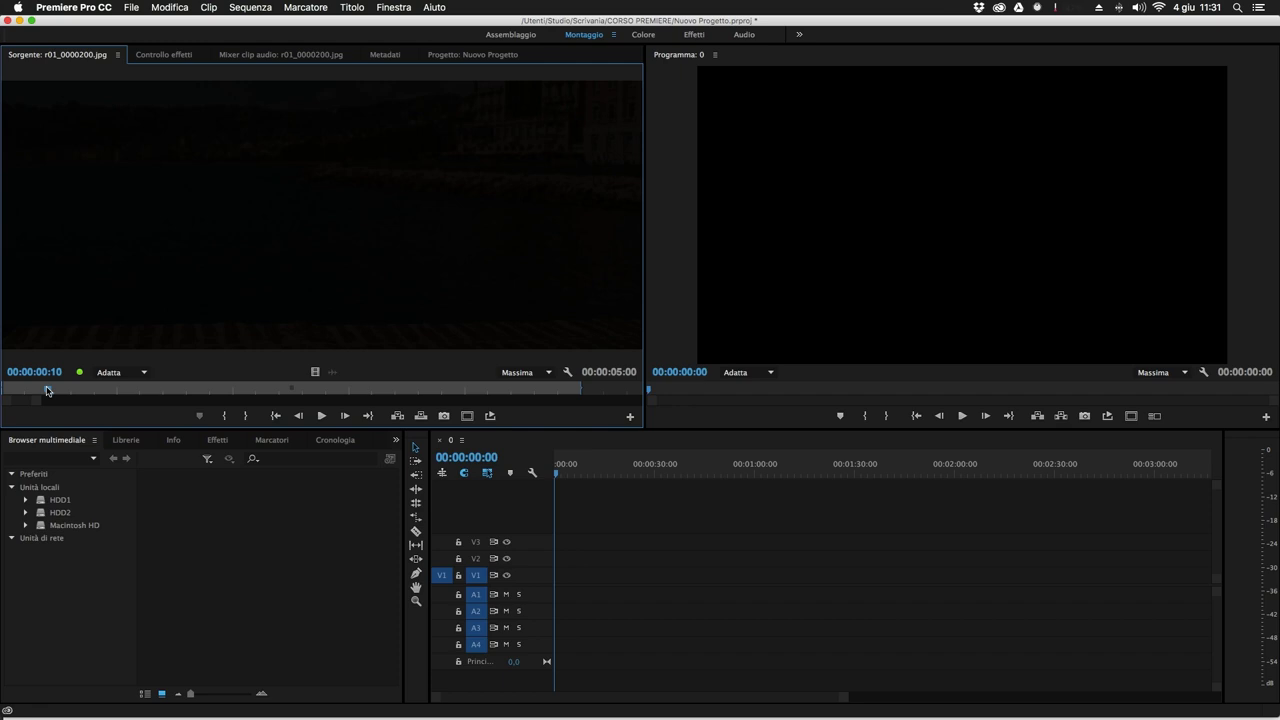
Import r01_0000200.jpg again with Sequenza immagini ticked, giving a 45:15 image-sequence clip.
left_click(471, 54)
left_click(130, 8)
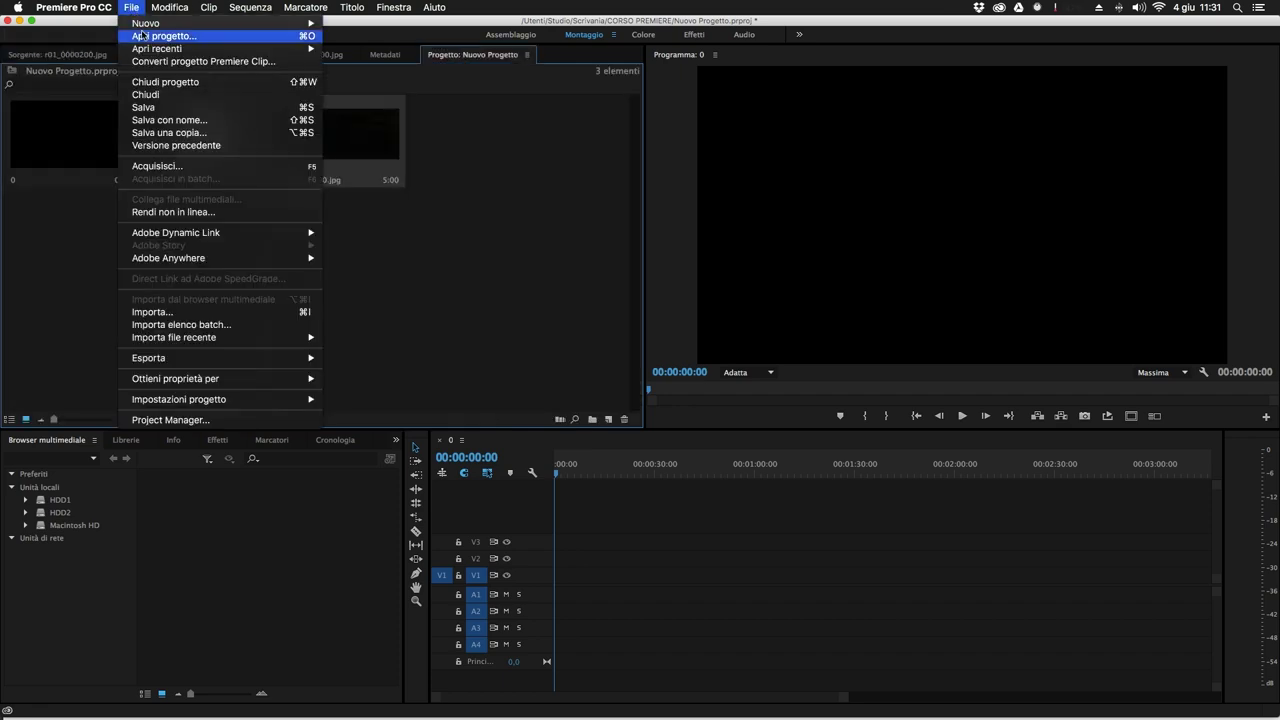
left_click(166, 309)
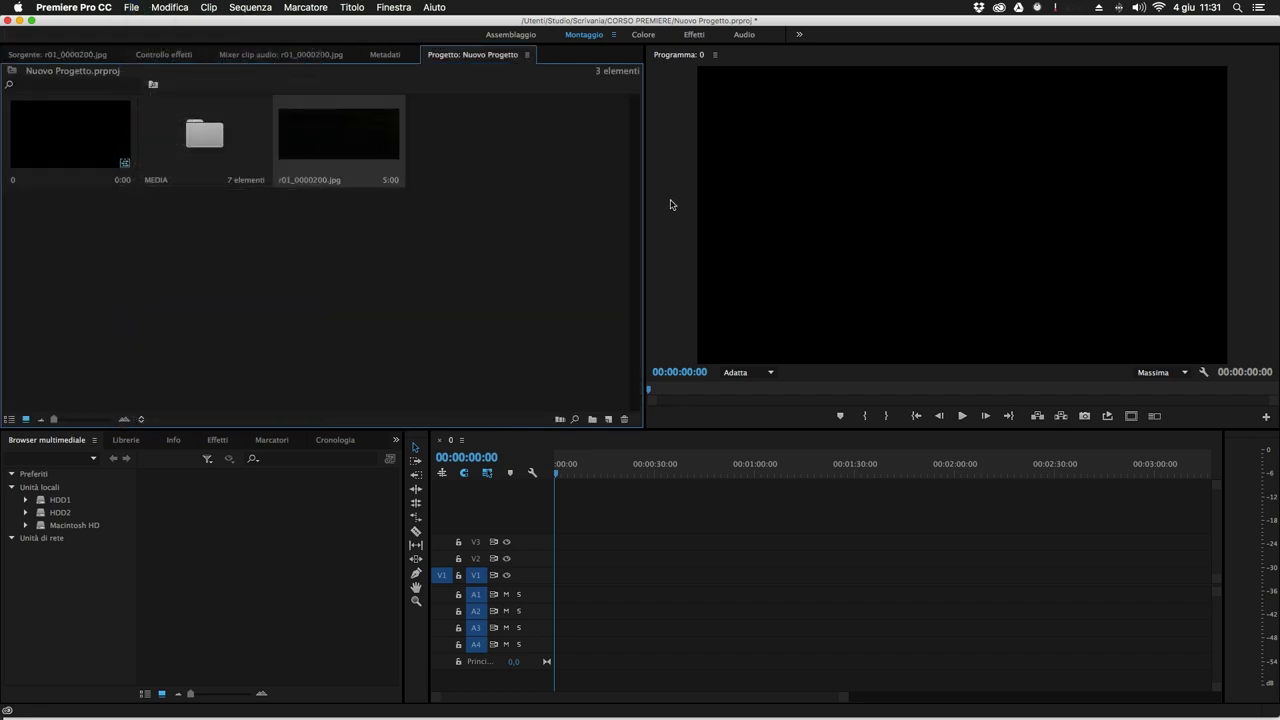
left_click(609, 166)
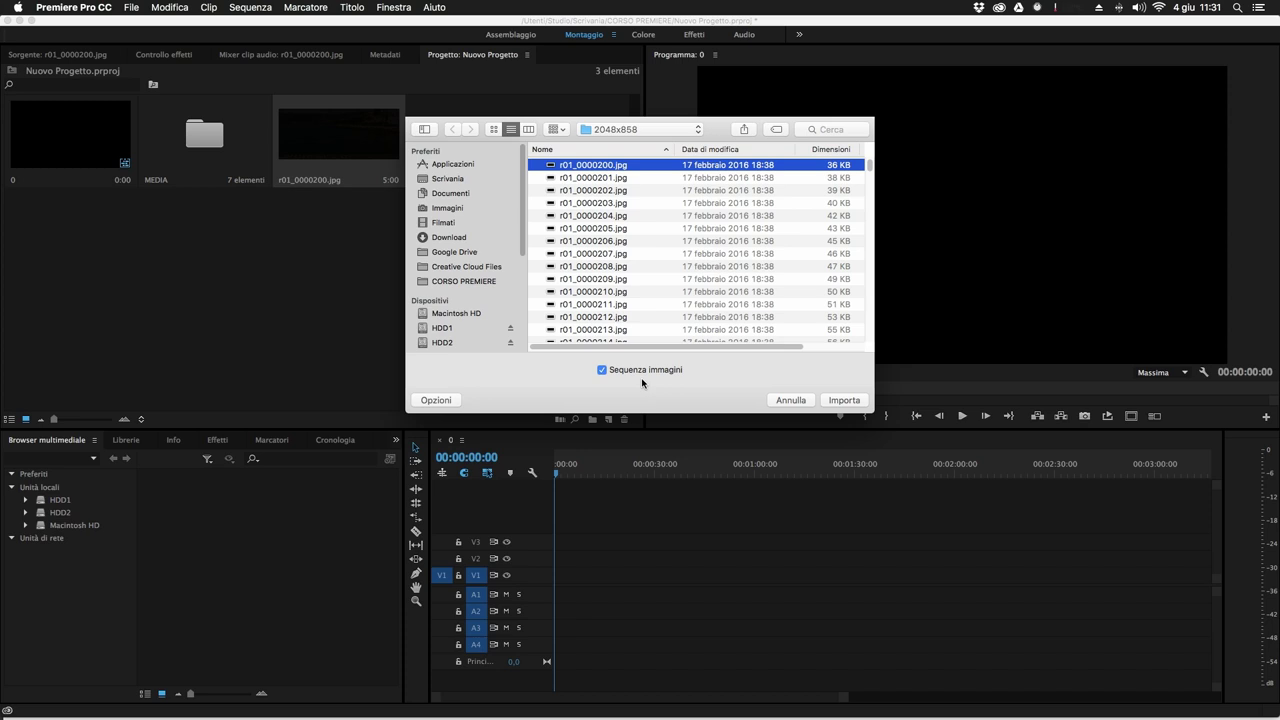
scroll(633, 178, "down", 1)
scroll(633, 178, "down", 5)
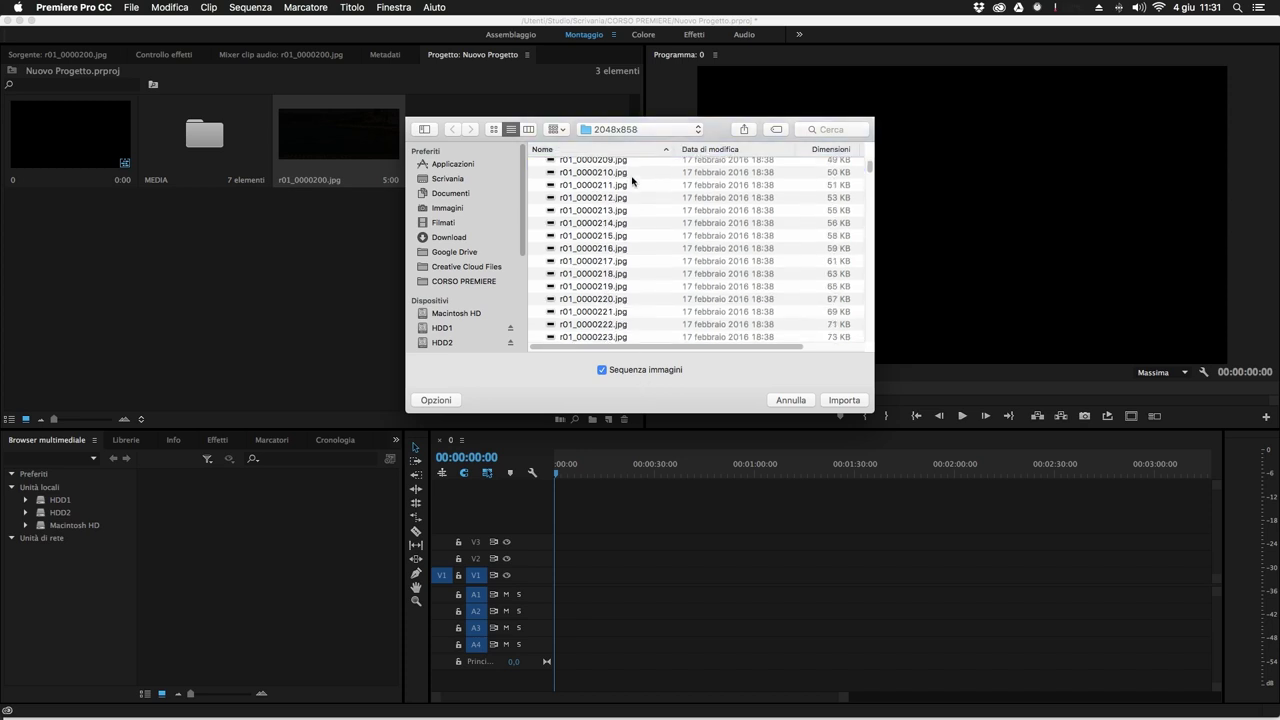
scroll(628, 327, "up", 5)
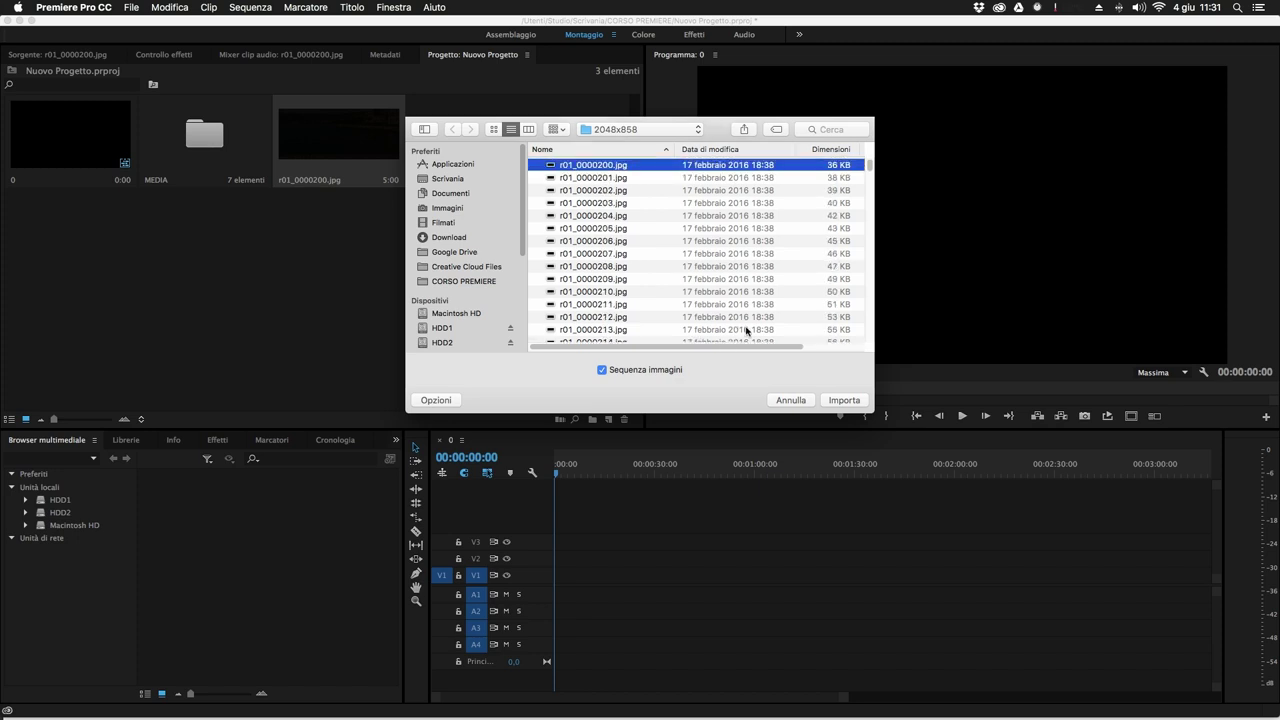
left_click(844, 400)
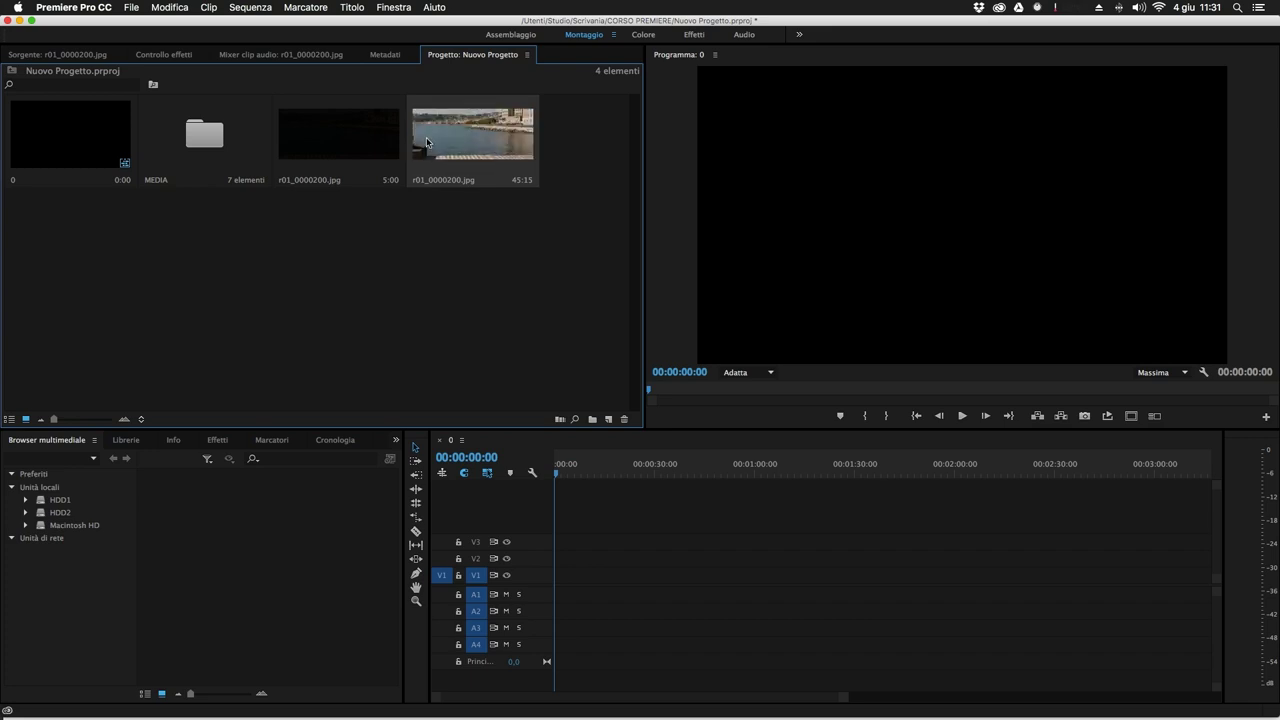
left_click_drag(475, 148, 562, 585)
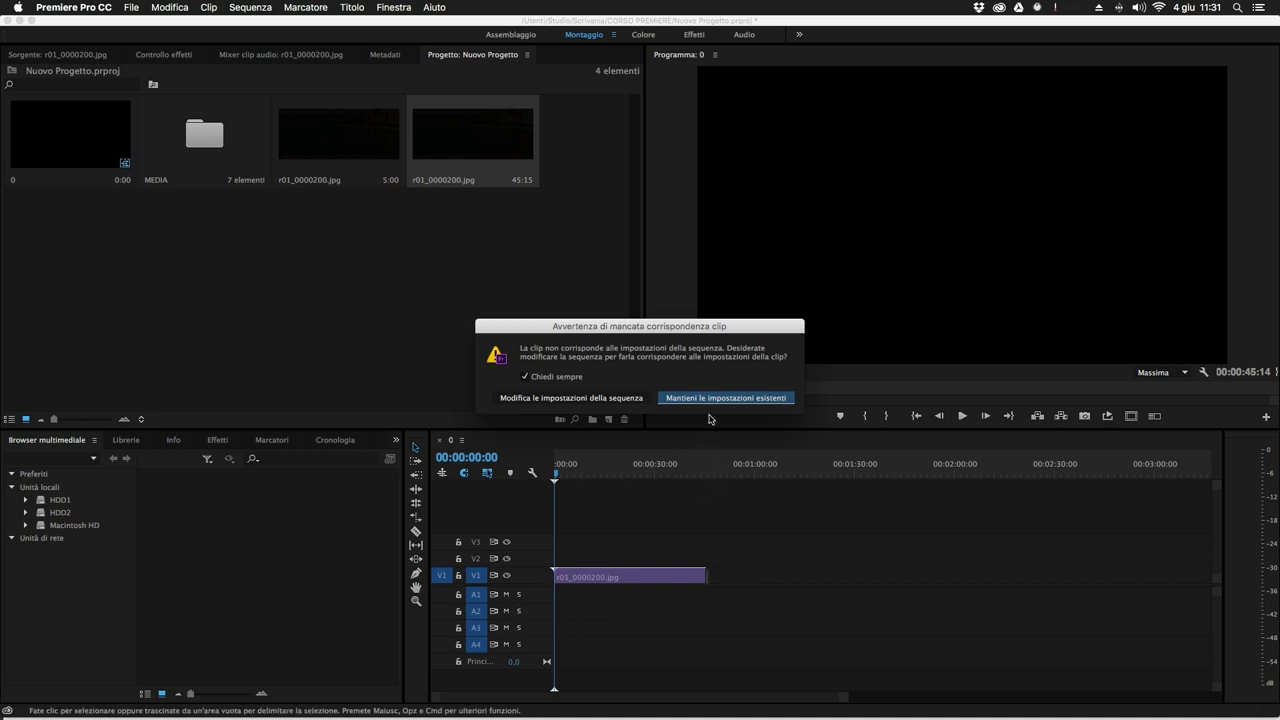
left_click(688, 398)
left_click(597, 472)
left_click_drag(597, 472, 556, 472)
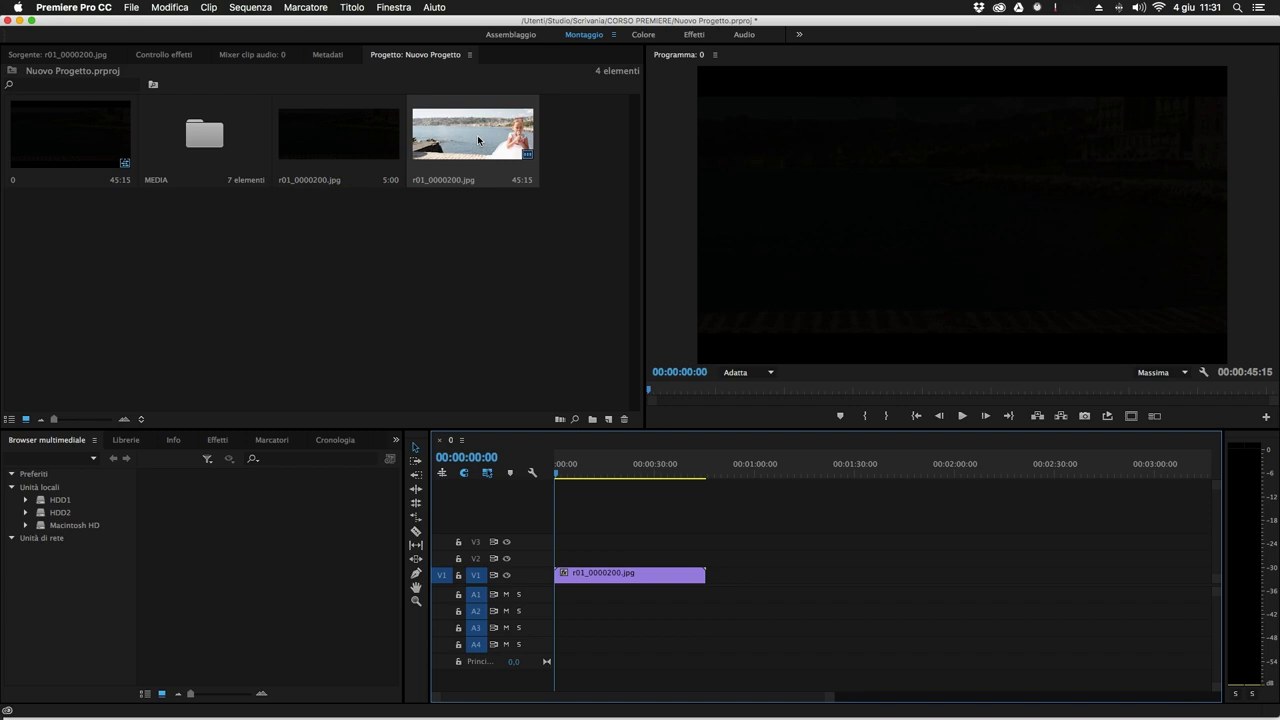
right_click(477, 135)
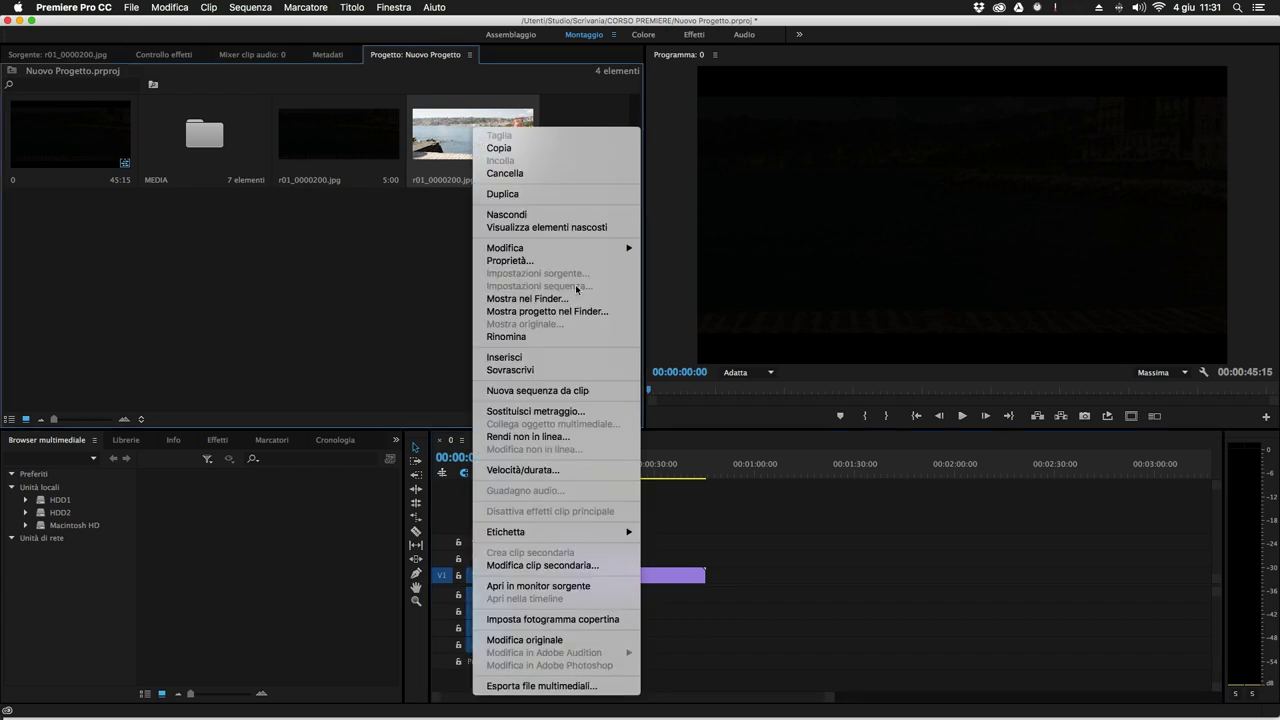
left_click(444, 235)
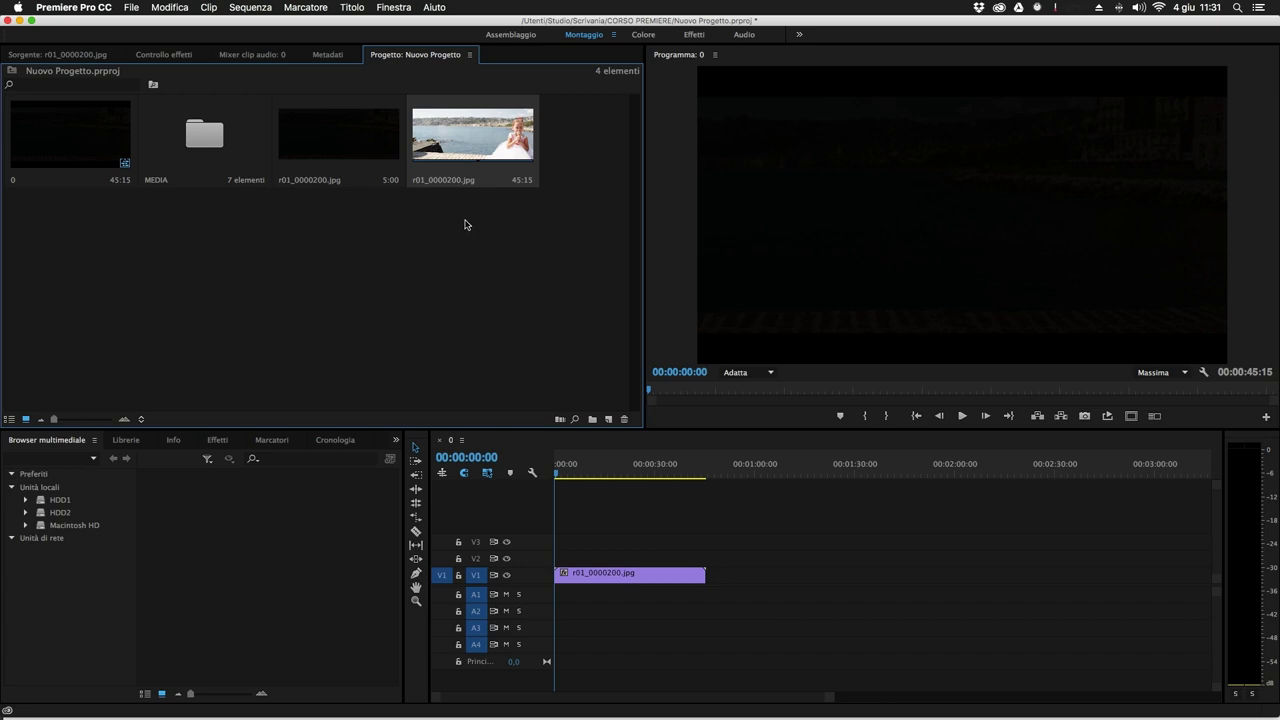
Open Interpreta metraggio for the image-sequence clip and try an assumed frame rate of 24.
right_click(453, 135)
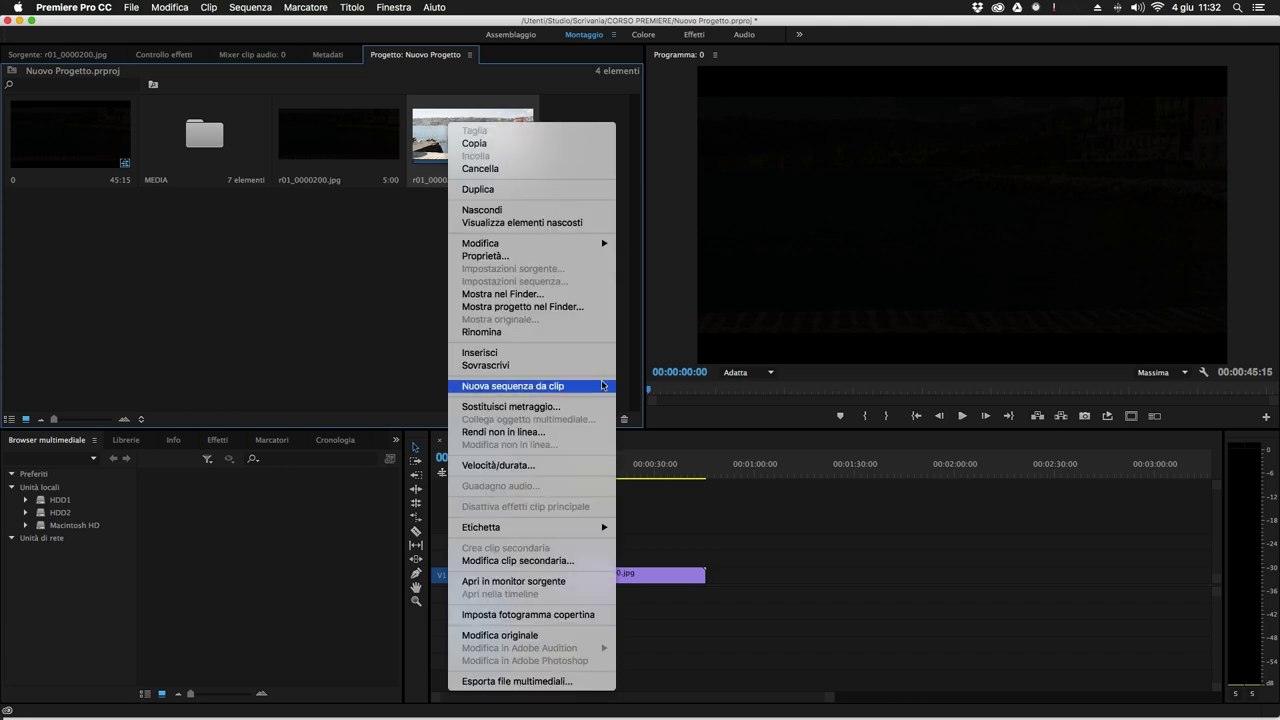
mouse_move(577, 248)
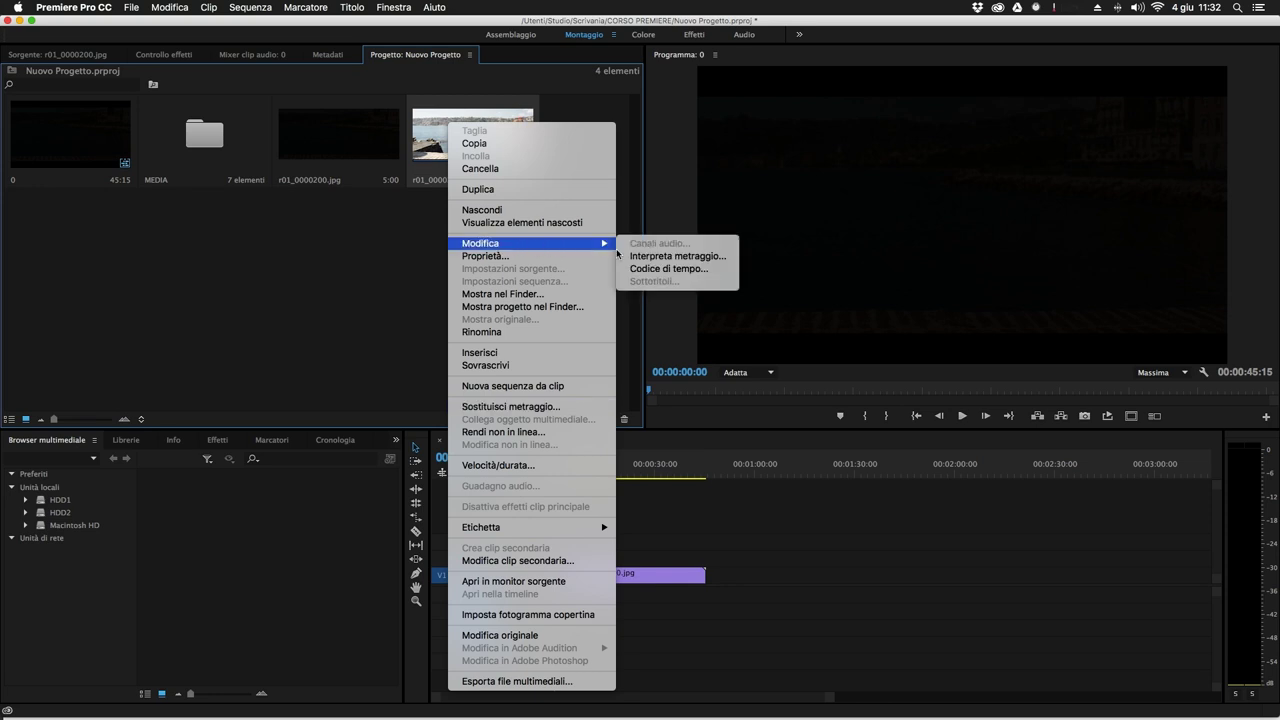
left_click(662, 257)
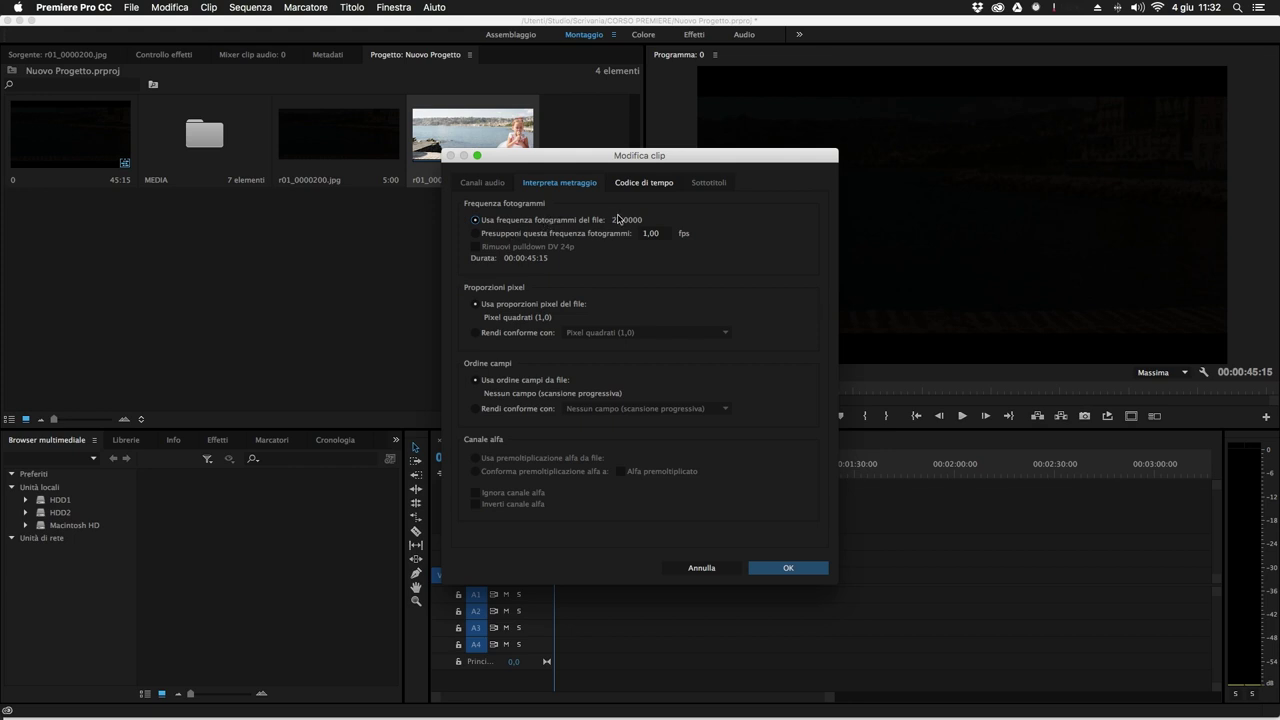
left_click(502, 233)
type("24")
left_click(537, 221)
Set the assumed frame rate to 30 fps, confirm, and preview the resulting 38:00 clip.
left_click(515, 235)
left_click(665, 233)
key("BackSpace")
key("BackSpace")
key("BackSpace")
key("BackSpace")
key("BackSpace")
type("30")
left_click(786, 568)
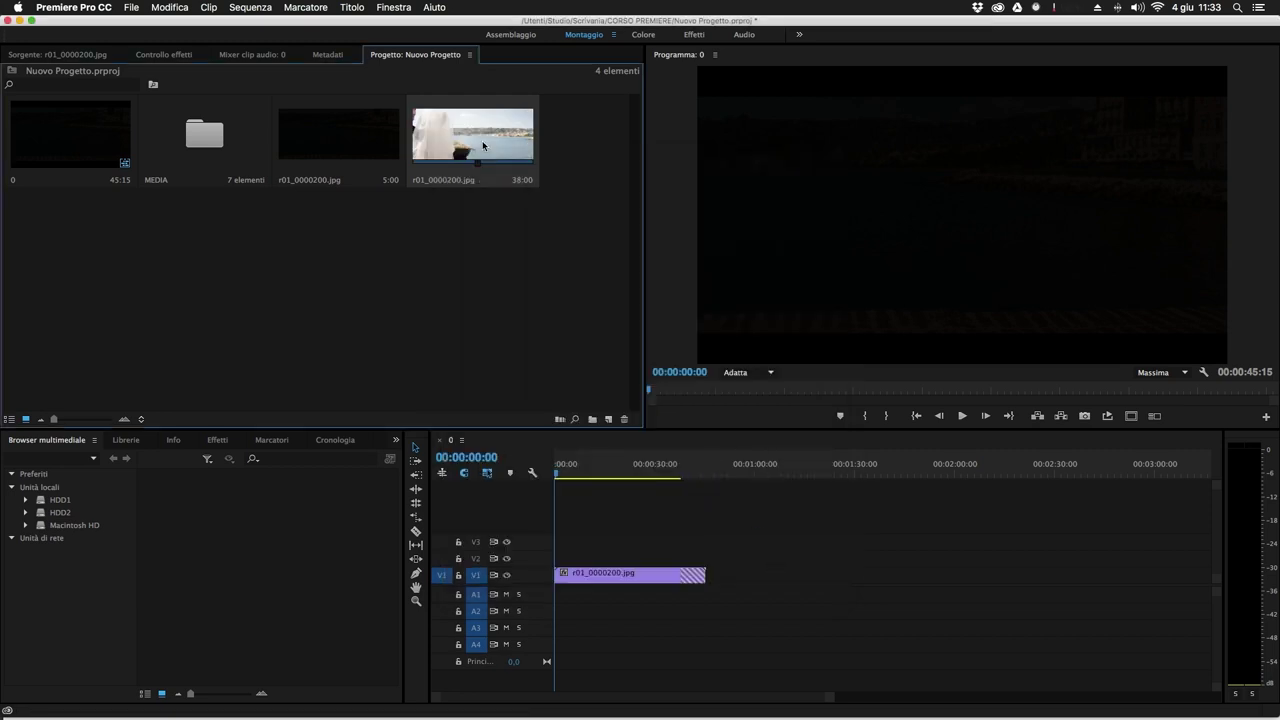
double_click(486, 146)
left_click_drag(222, 389, 111, 389)
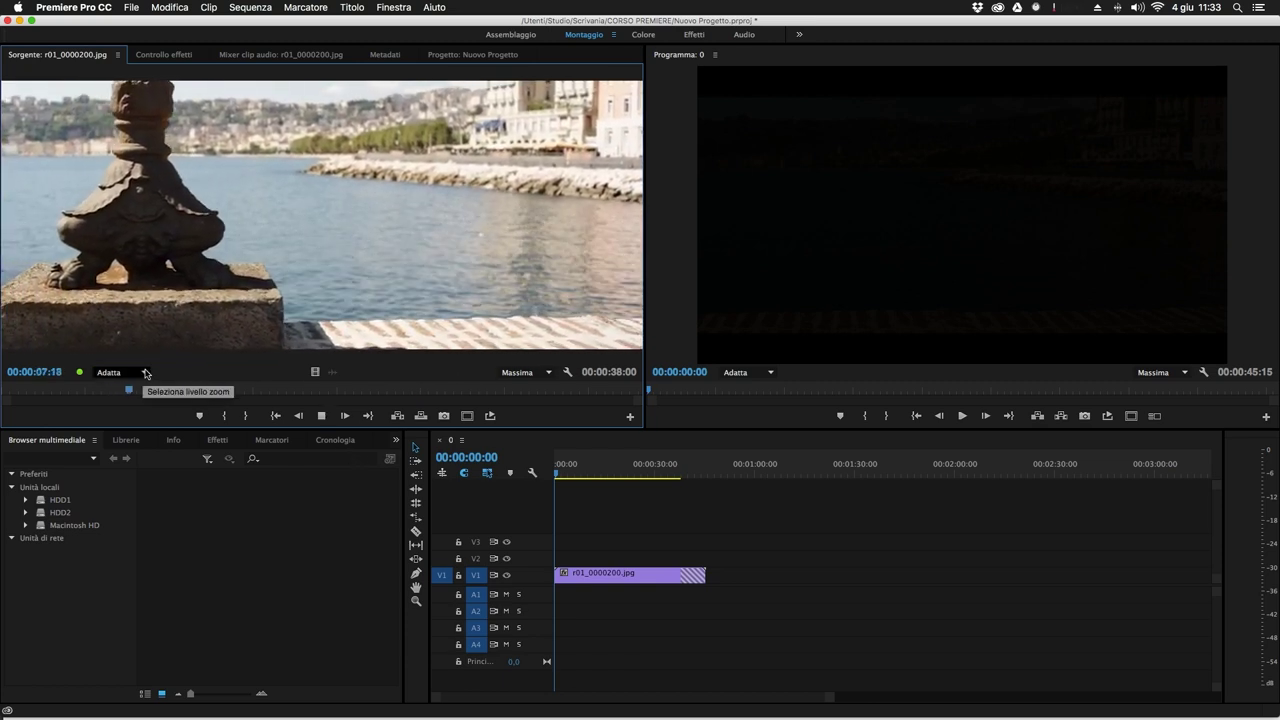
Reopen the clip's interpretation settings and inspect the Codice di tempo and frame rate options.
left_click(472, 54)
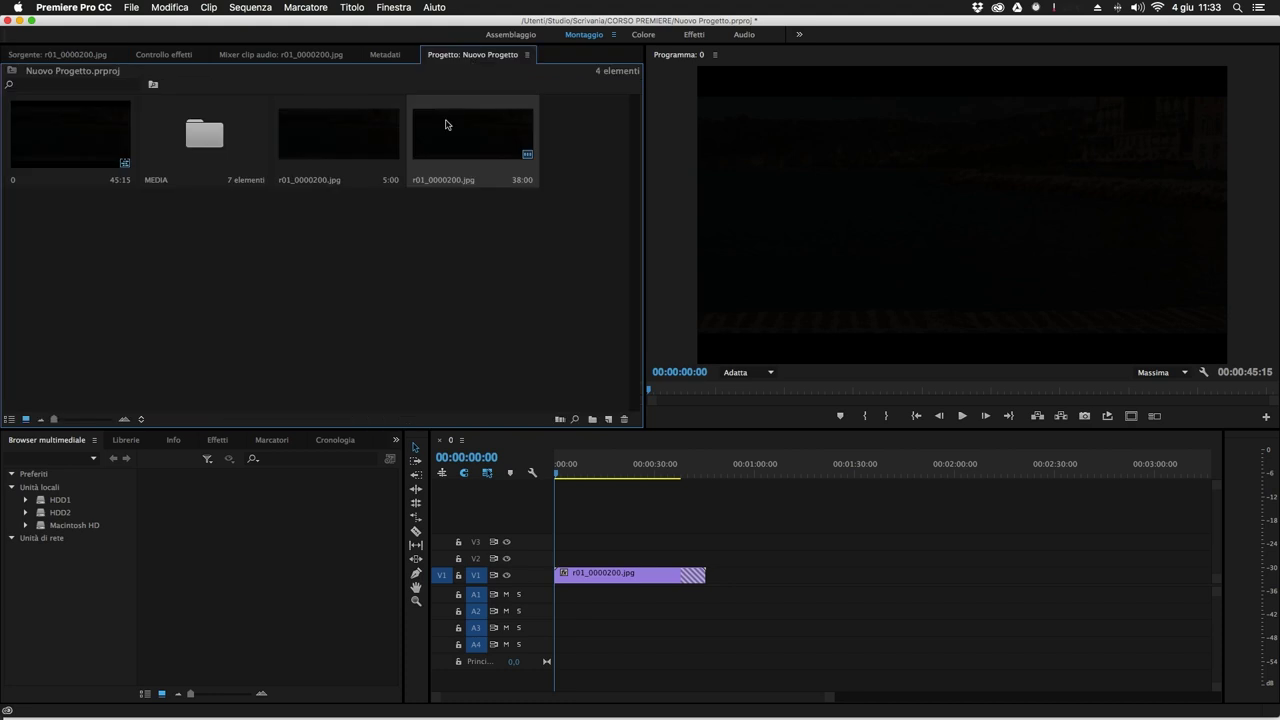
right_click(447, 127)
mouse_move(574, 246)
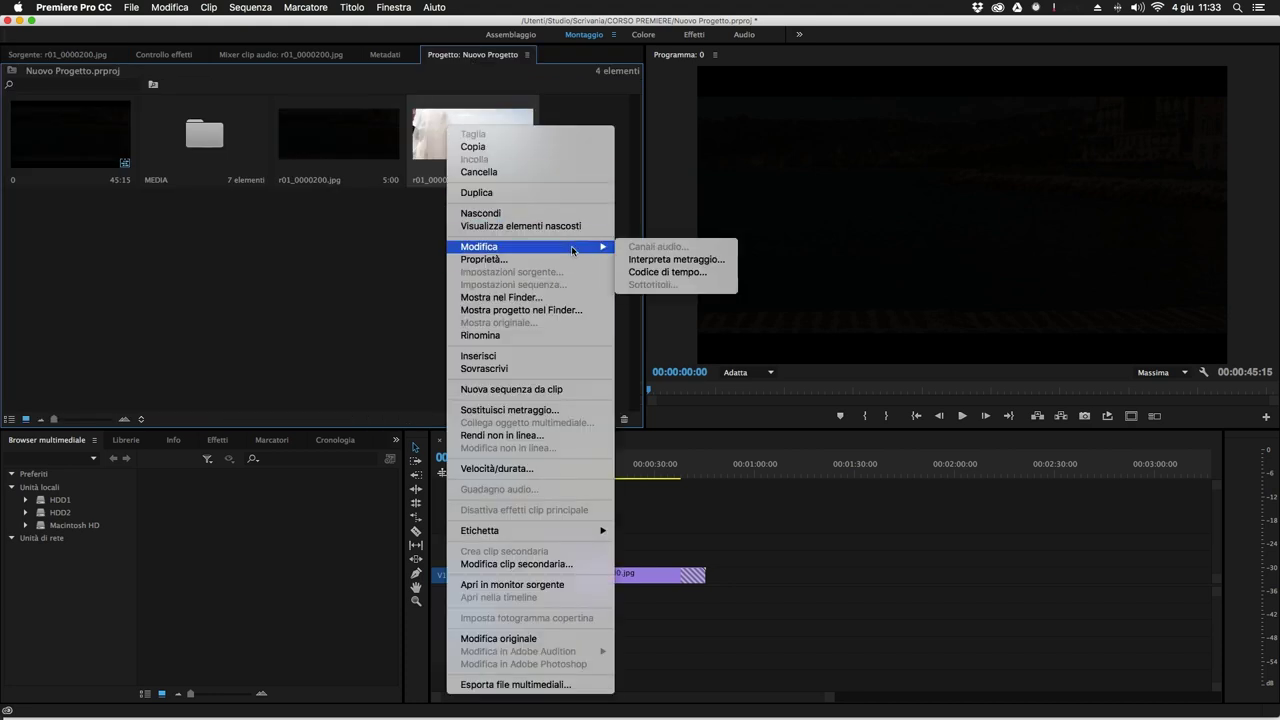
left_click(722, 260)
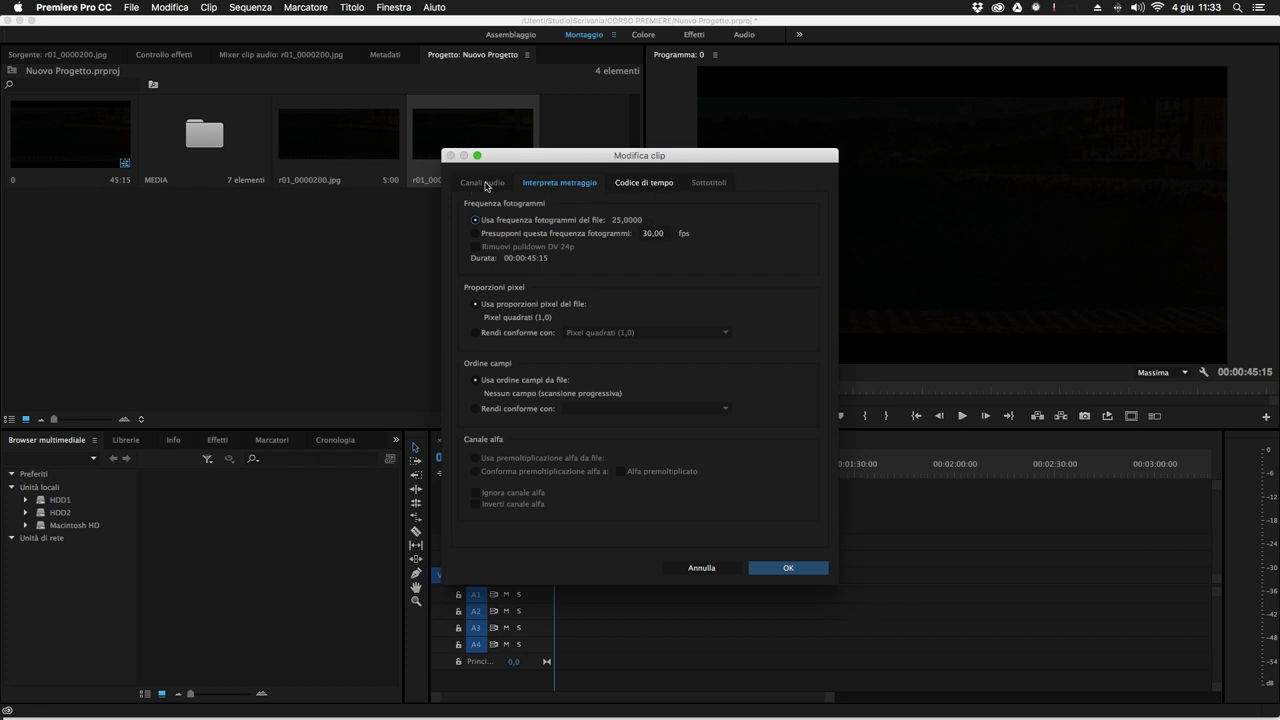
left_click(657, 184)
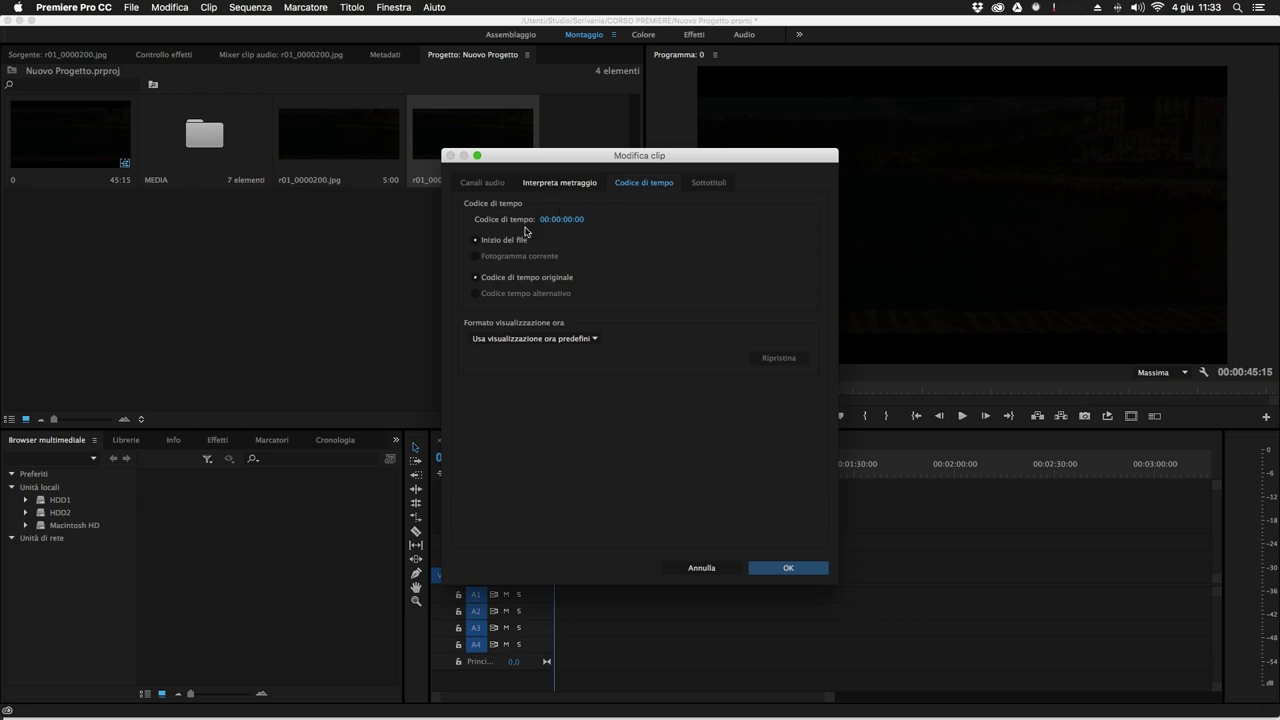
left_click(572, 184)
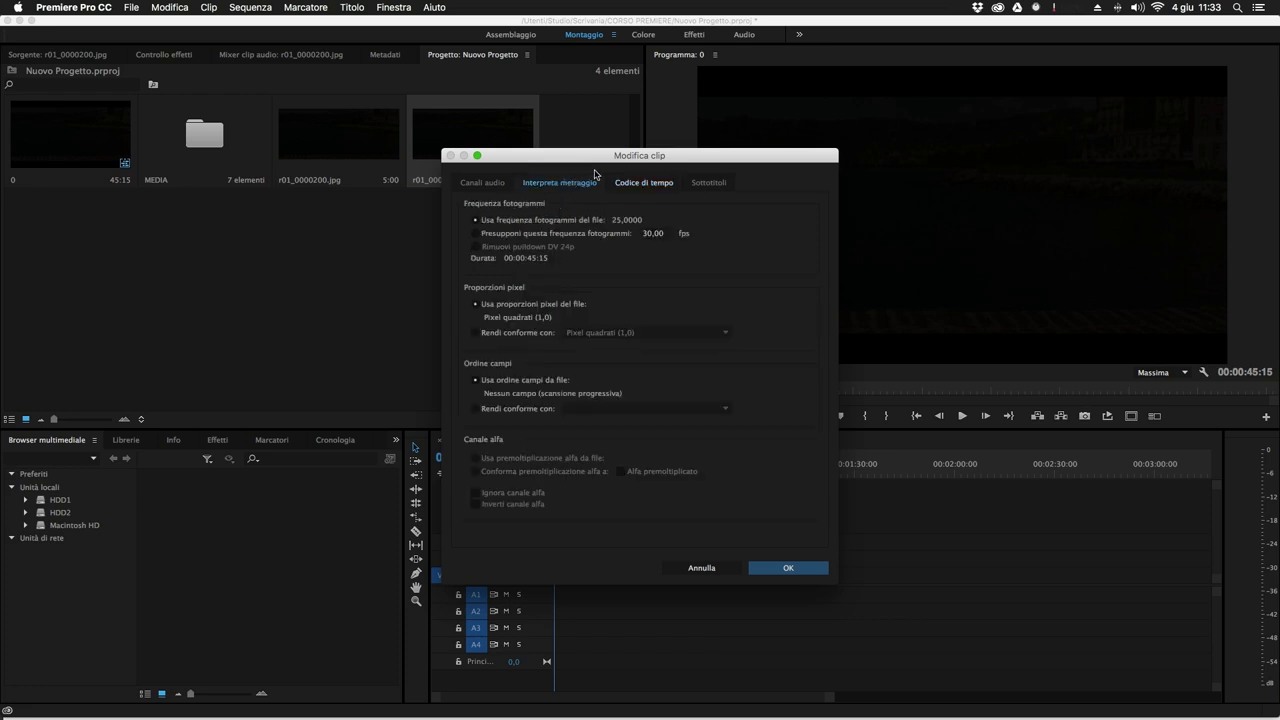
left_click(650, 184)
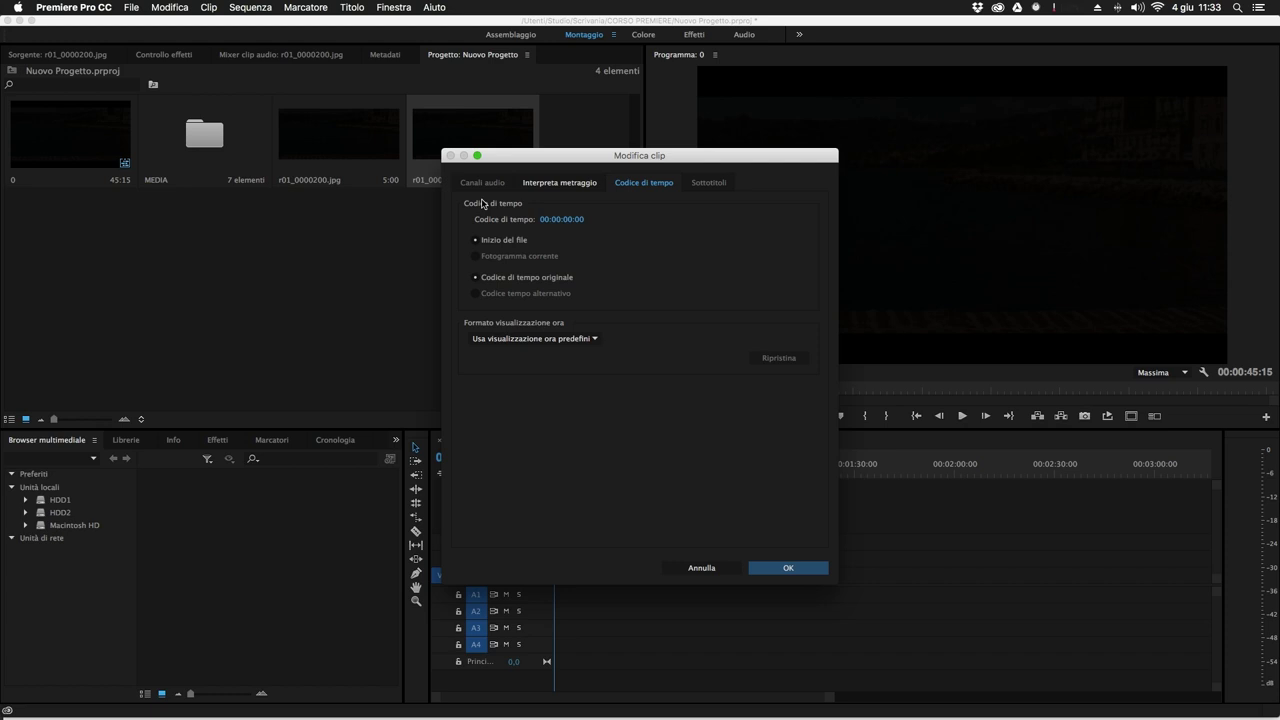
Set the clip's alternate starting timecode to 00:00:22:00.
left_click(561, 220)
left_click(587, 219)
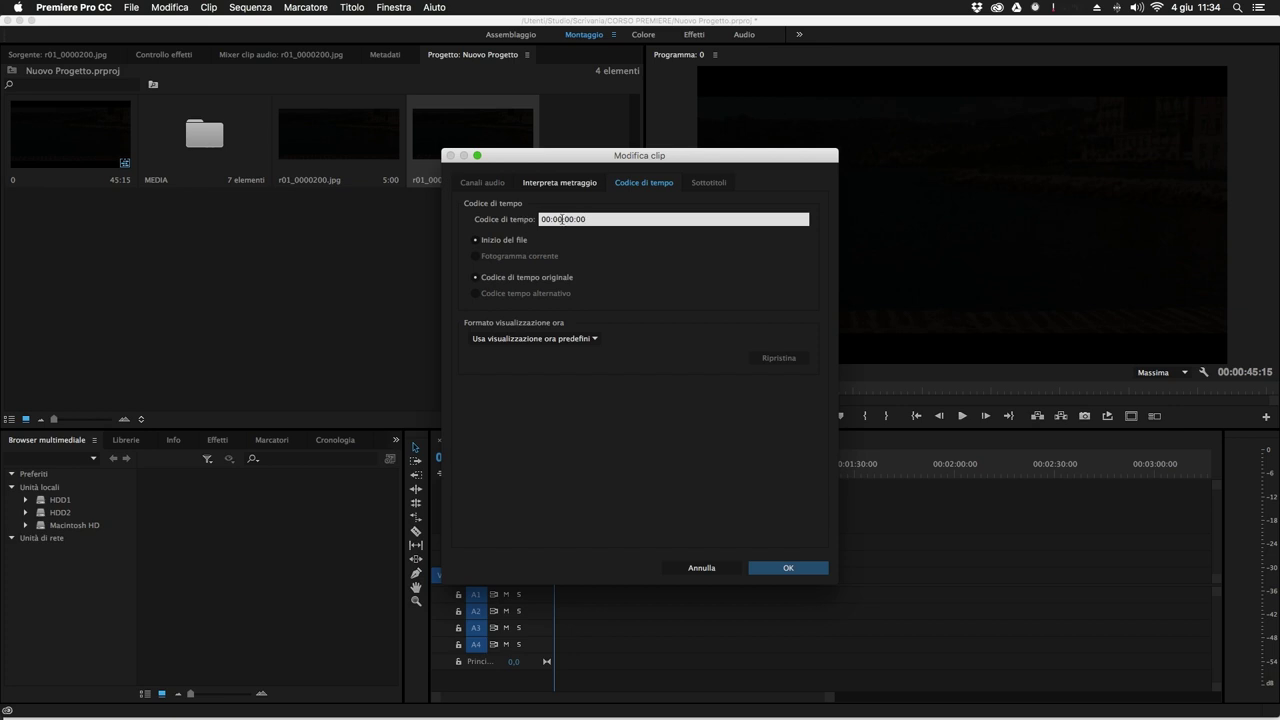
double_click(567, 219)
type("22")
left_click(722, 279)
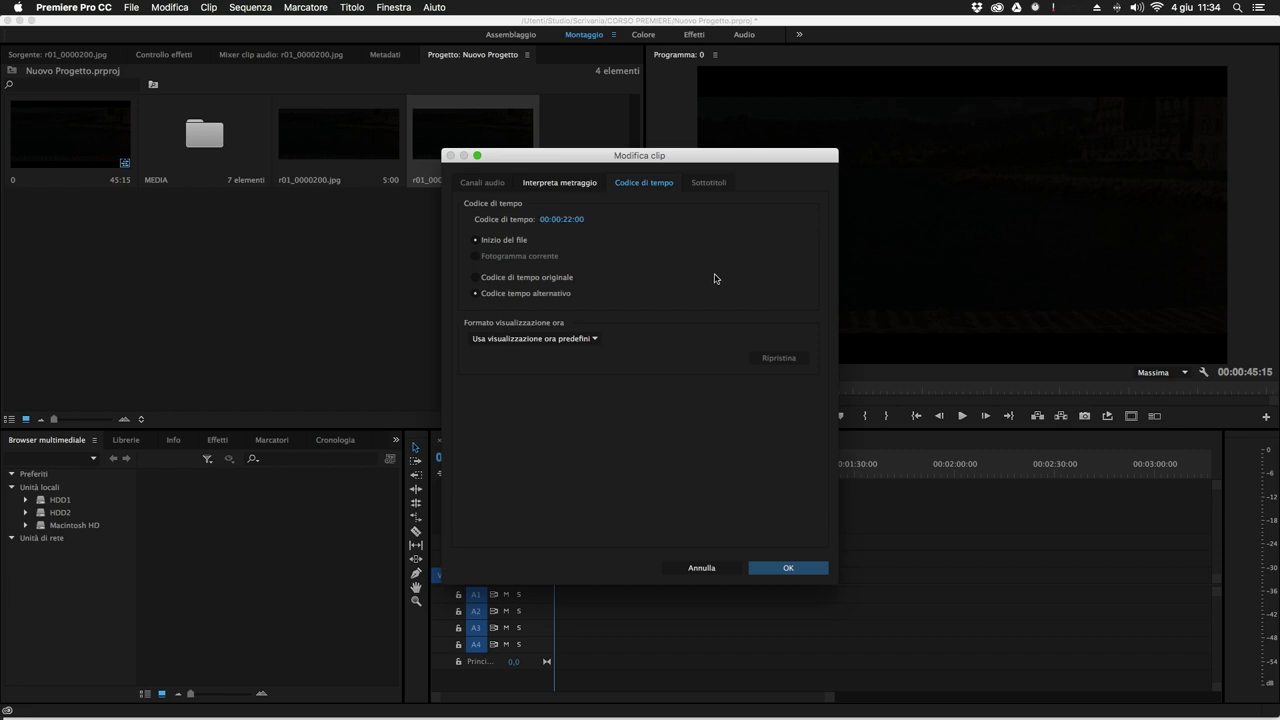
left_click(581, 187)
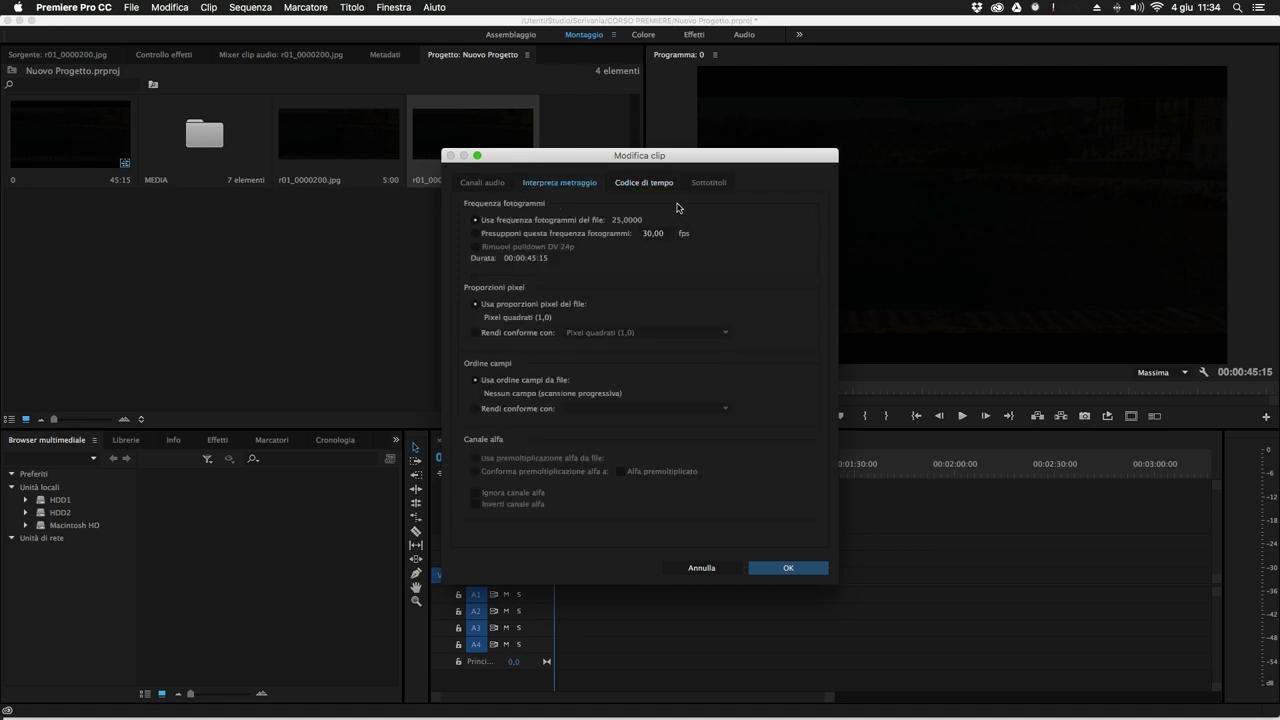
left_click(643, 184)
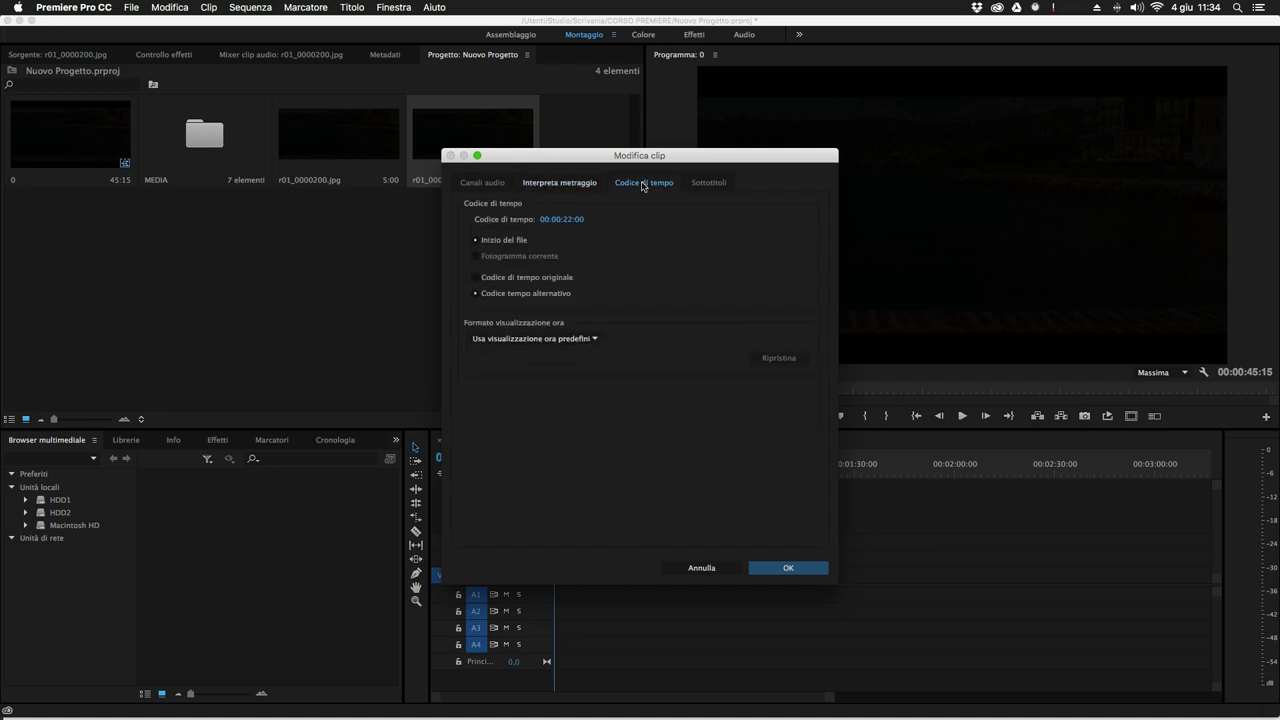
left_click(585, 184)
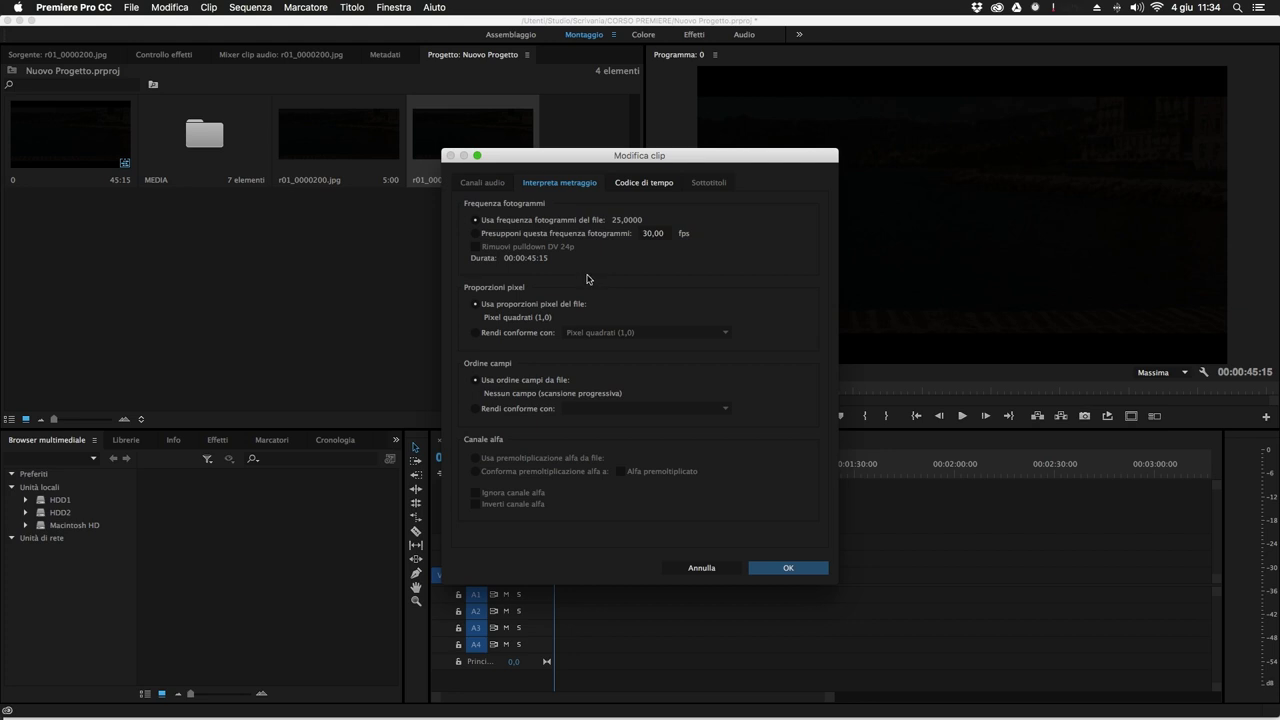
Look through the conform pixel aspect ratios, then keep the file's own pixel aspect.
left_click(526, 336)
left_click(720, 333)
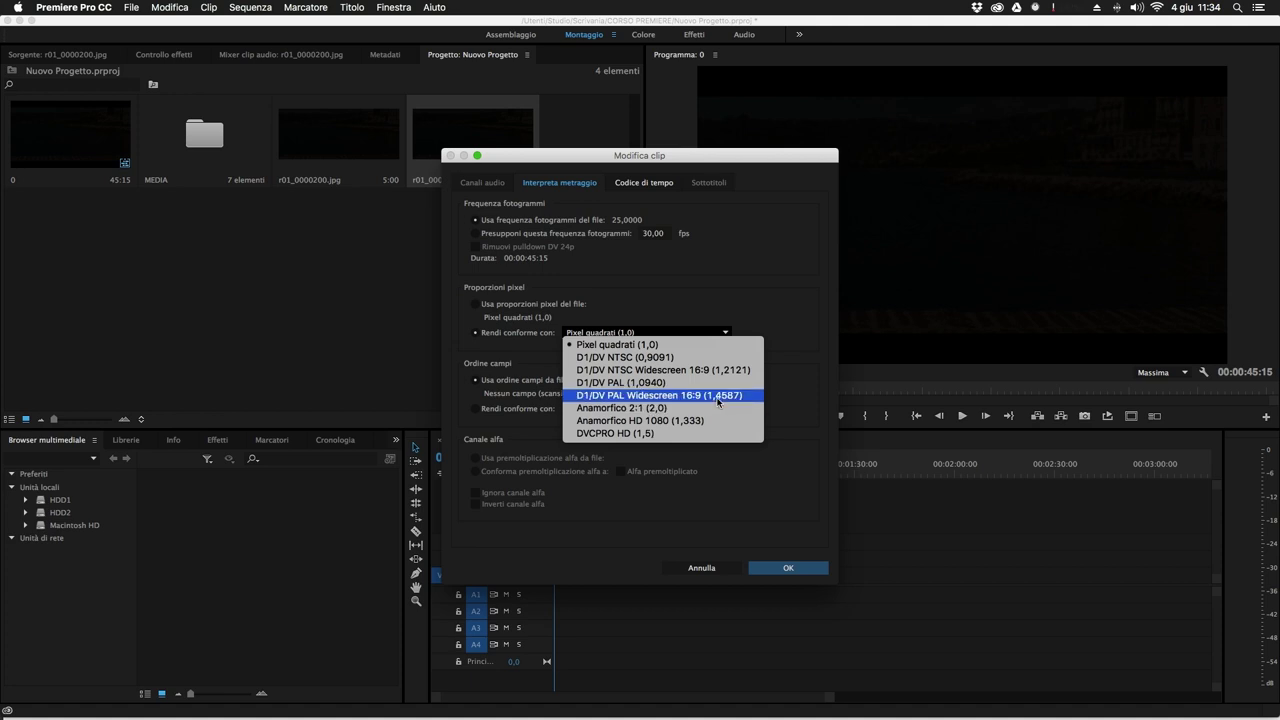
left_click(695, 270)
left_click(533, 304)
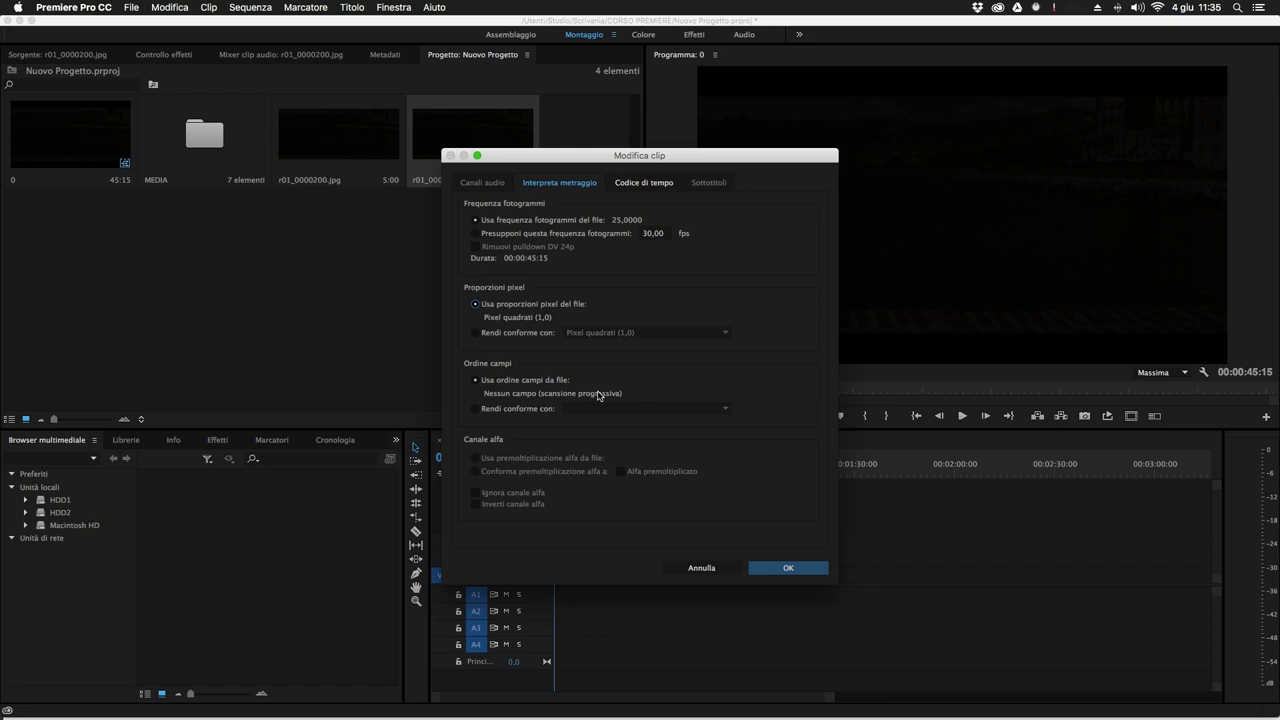
Keep the file's own field order, confirm the clip settings and preview the 45:15 clip.
left_click(503, 408)
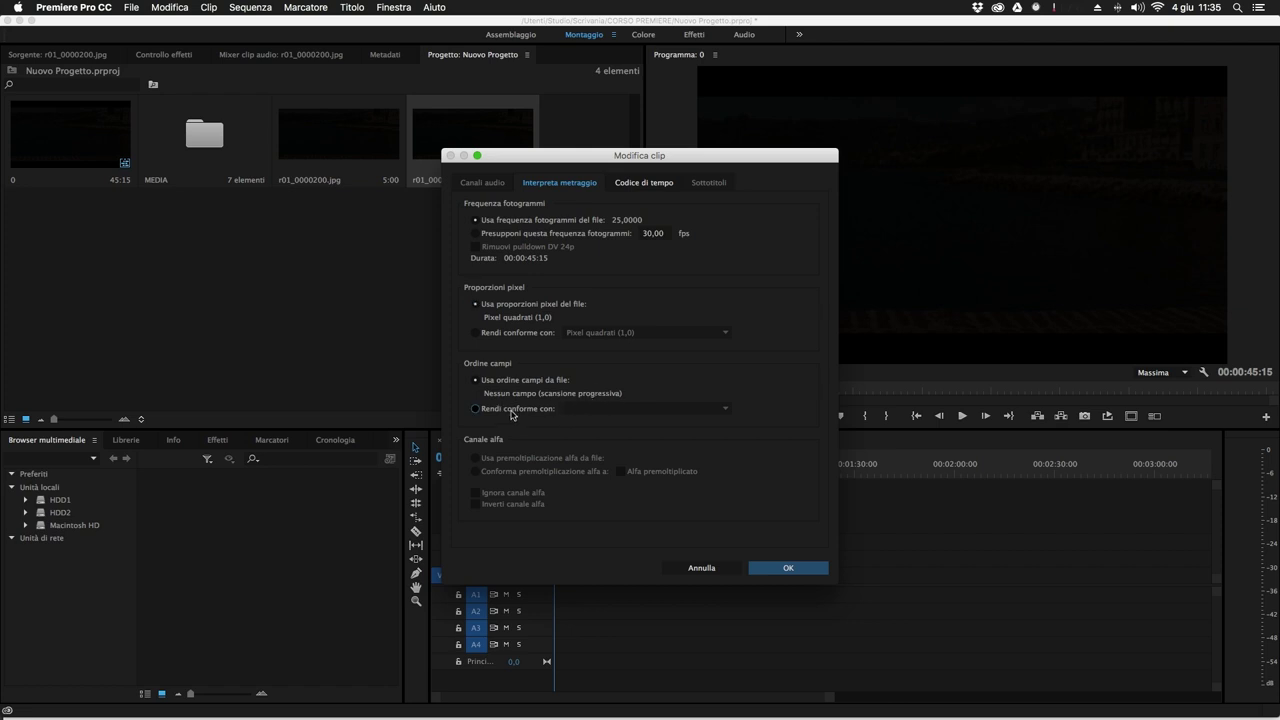
left_click(728, 408)
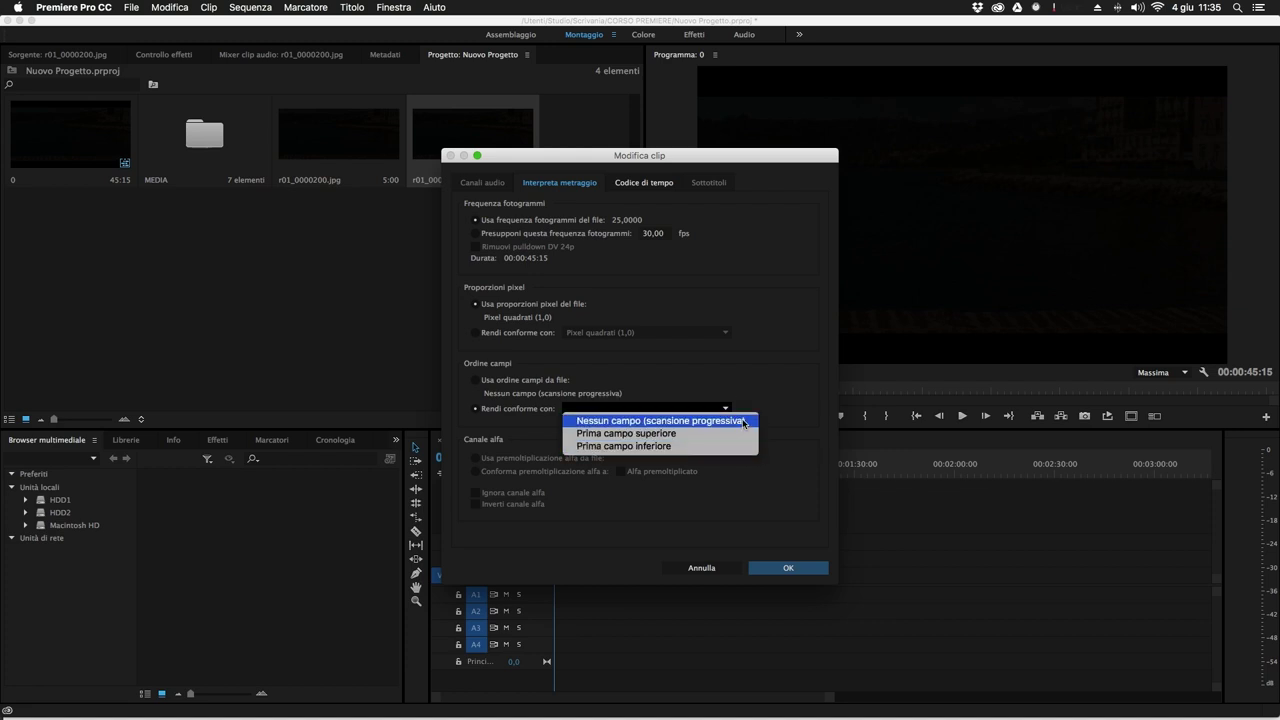
left_click(748, 372)
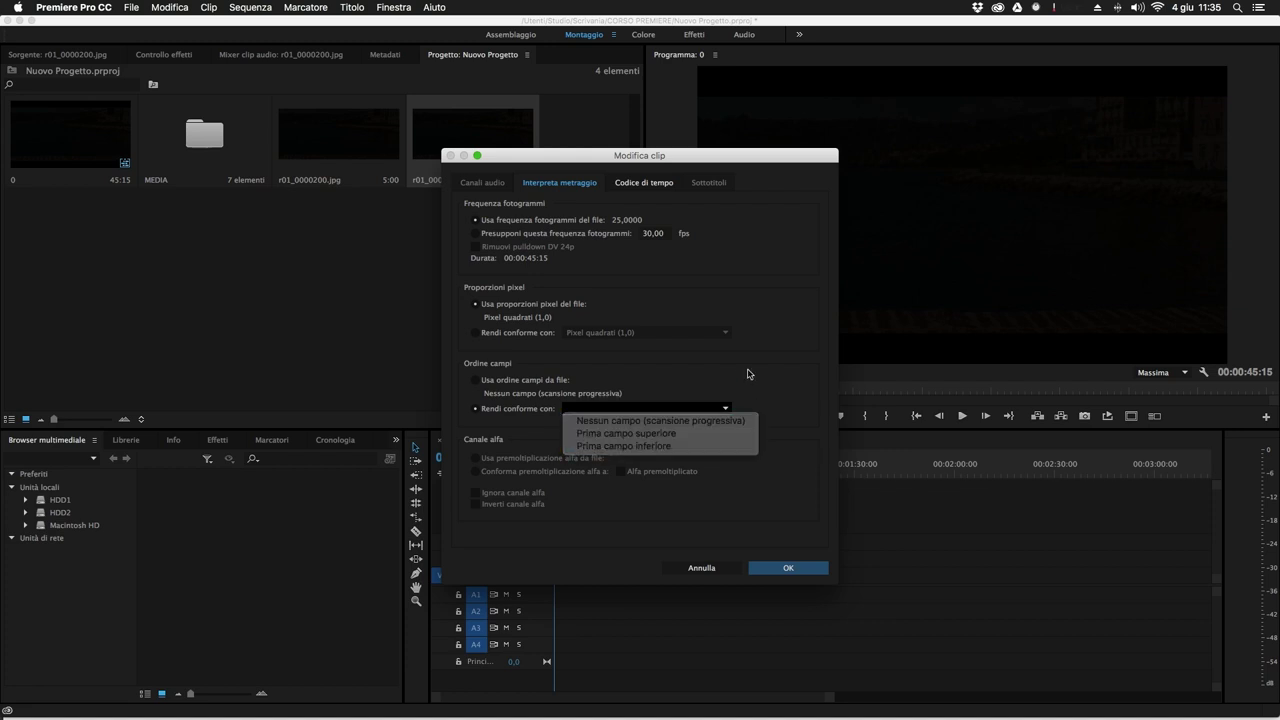
left_click(527, 382)
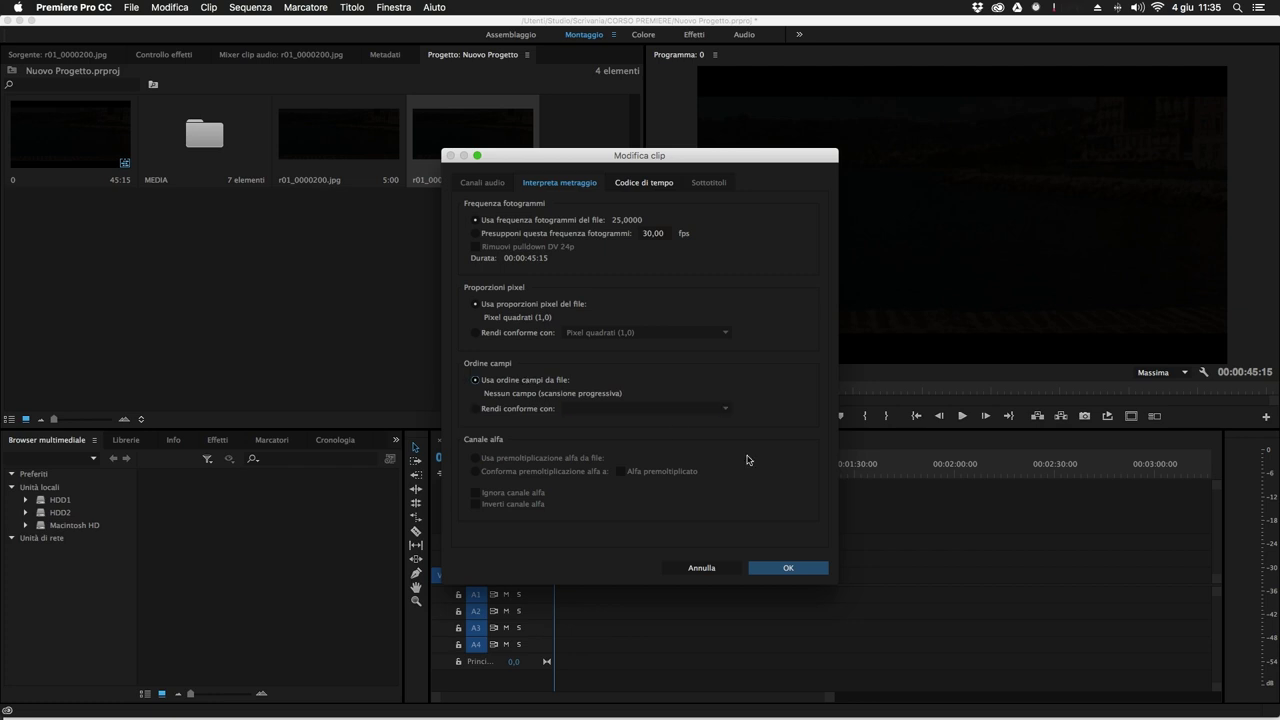
left_click(800, 568)
double_click(478, 143)
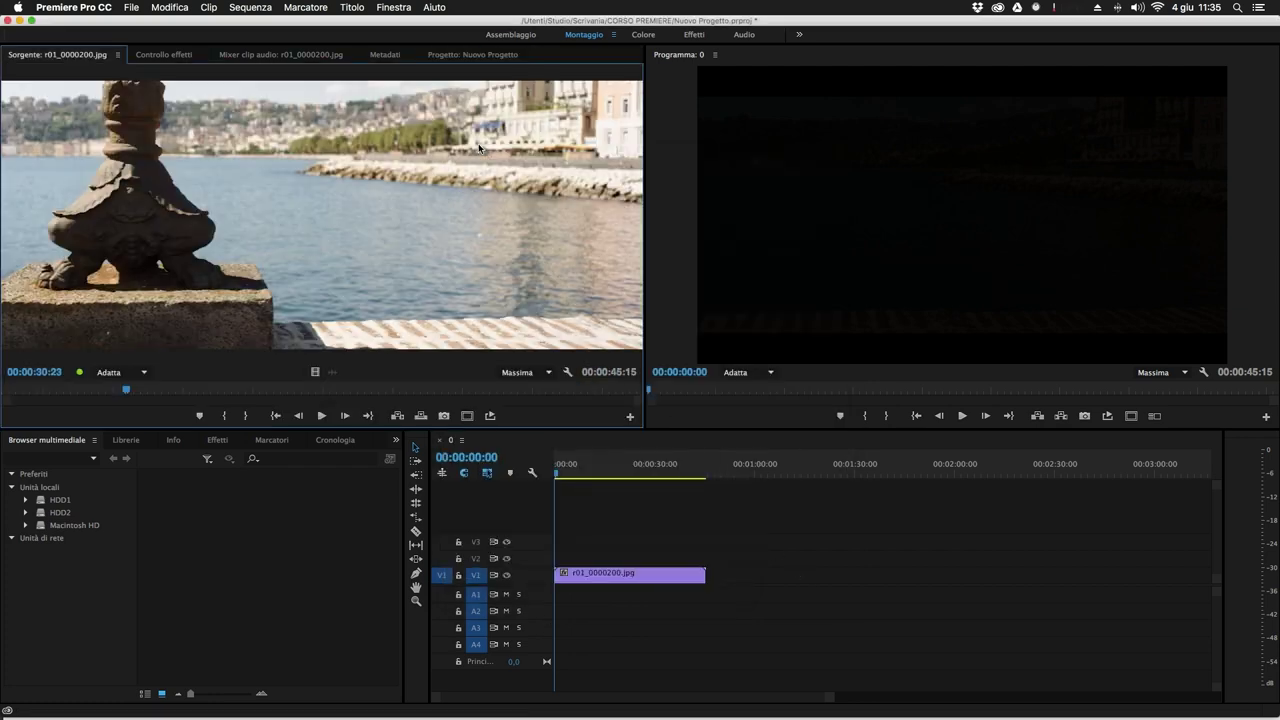
Jump ahead in the r01_0000200.jpg clip and play it in the Source monitor.
left_click(229, 394)
key("space")
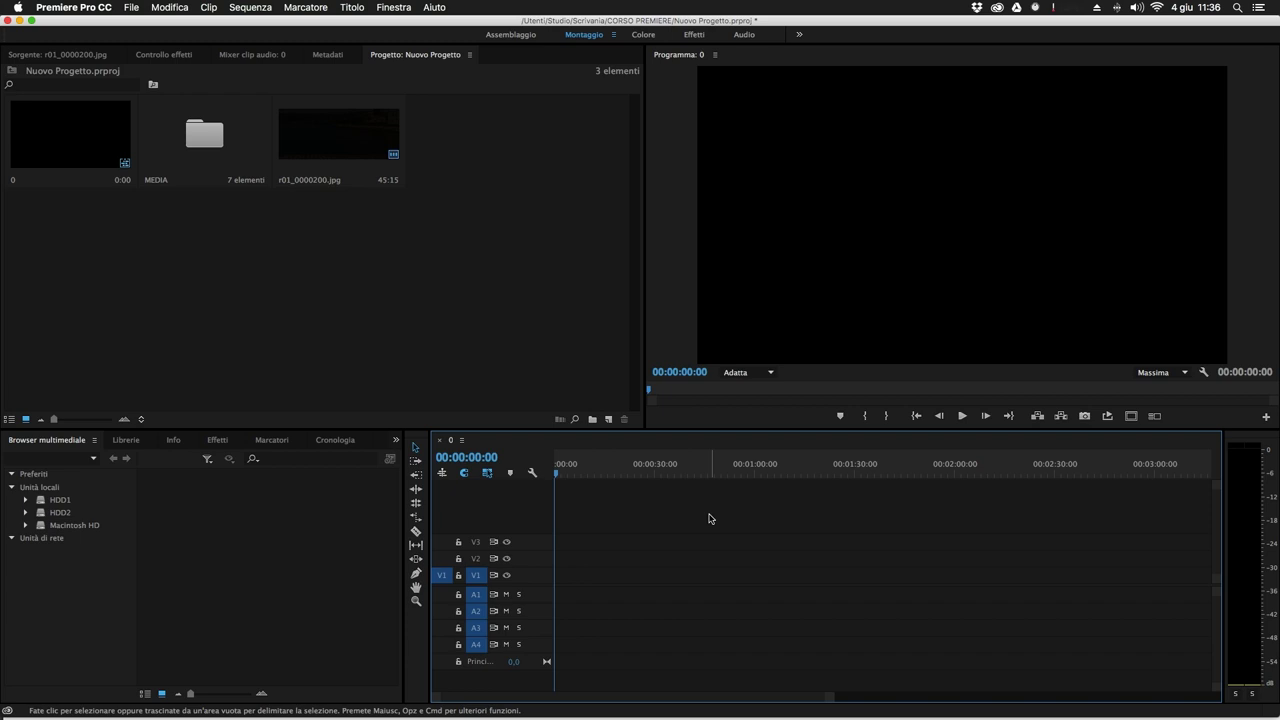
Place r01_0000200.jpg on track V1 of sequence 0, keeping the existing sequence settings.
left_click(29, 208)
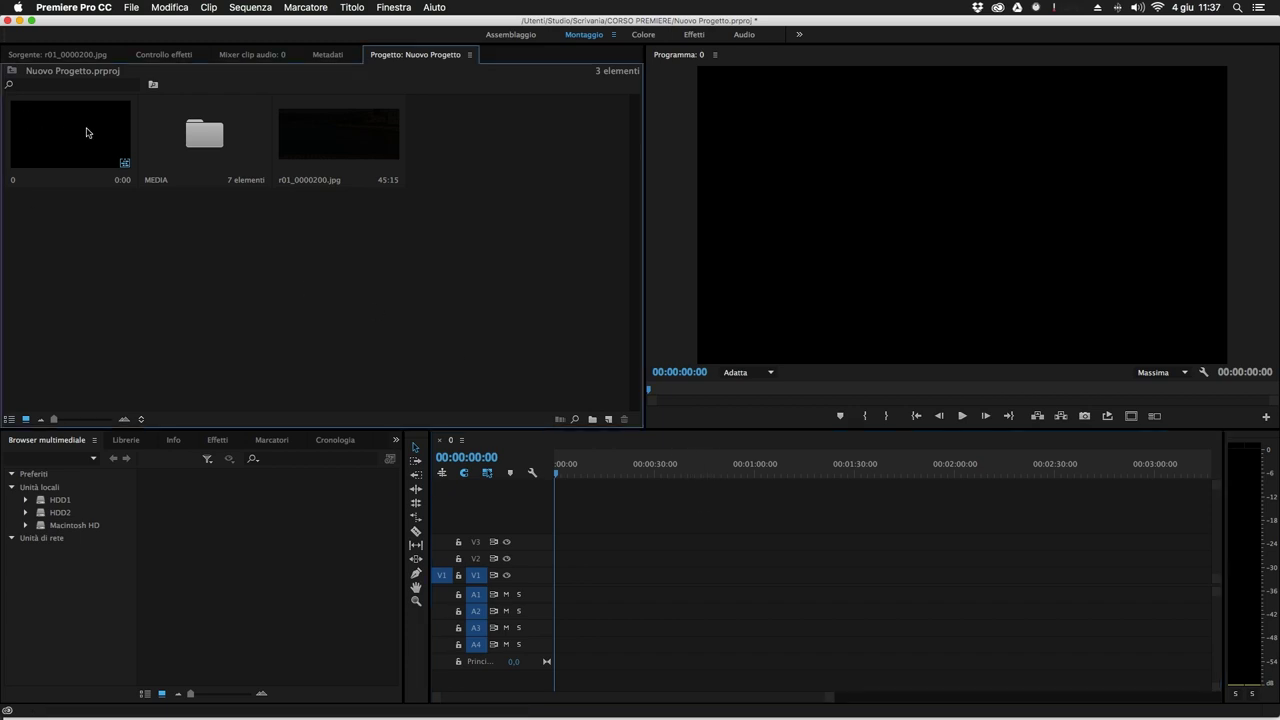
left_click_drag(644, 472, 537, 486)
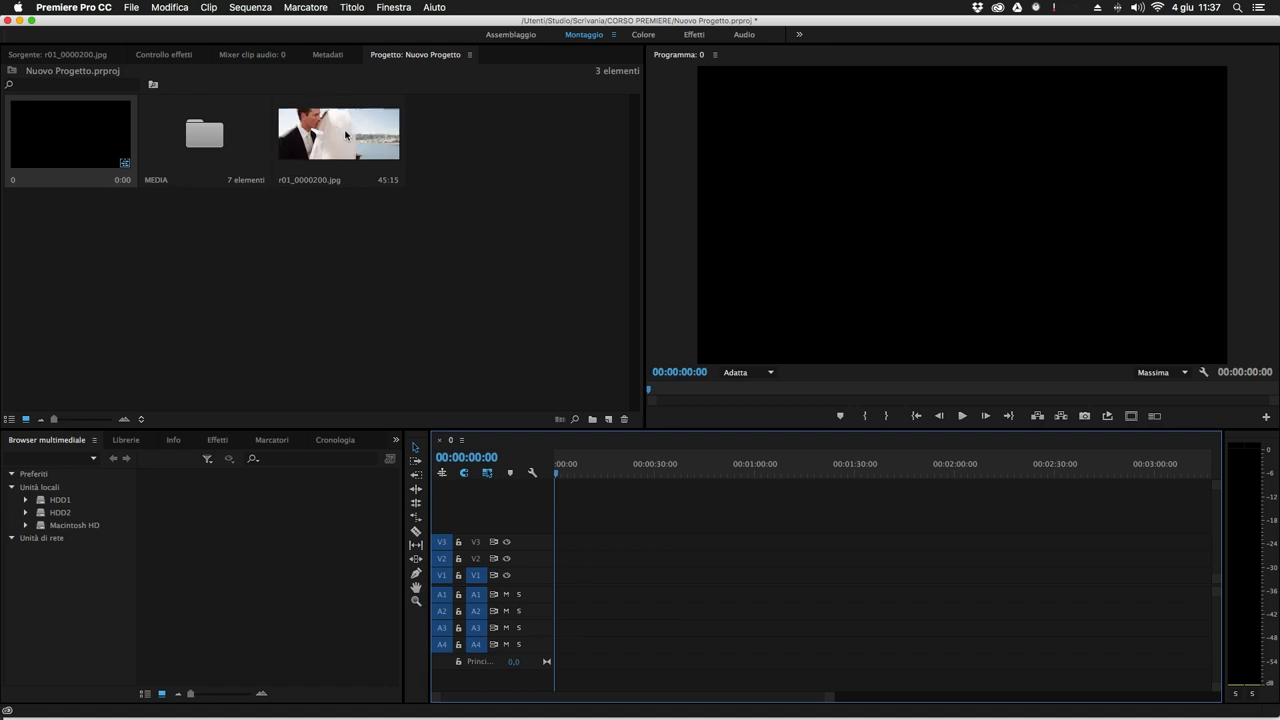
left_click_drag(288, 134, 558, 590)
left_click(700, 404)
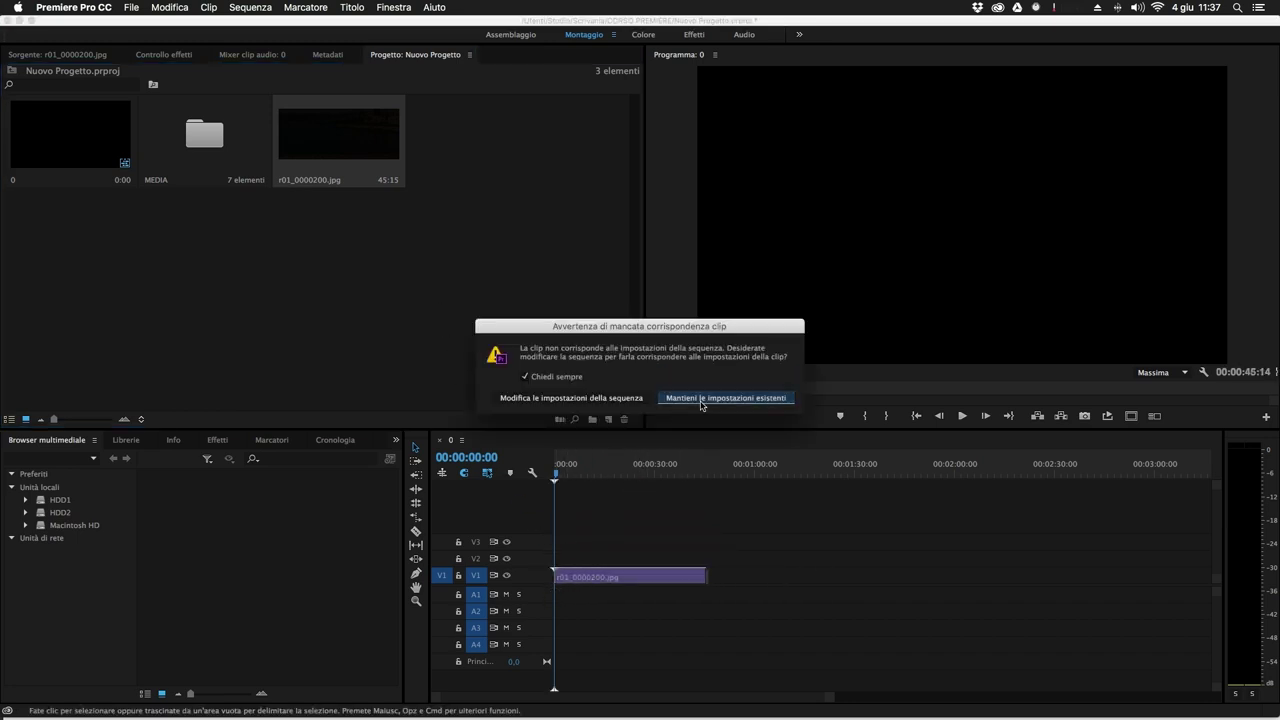
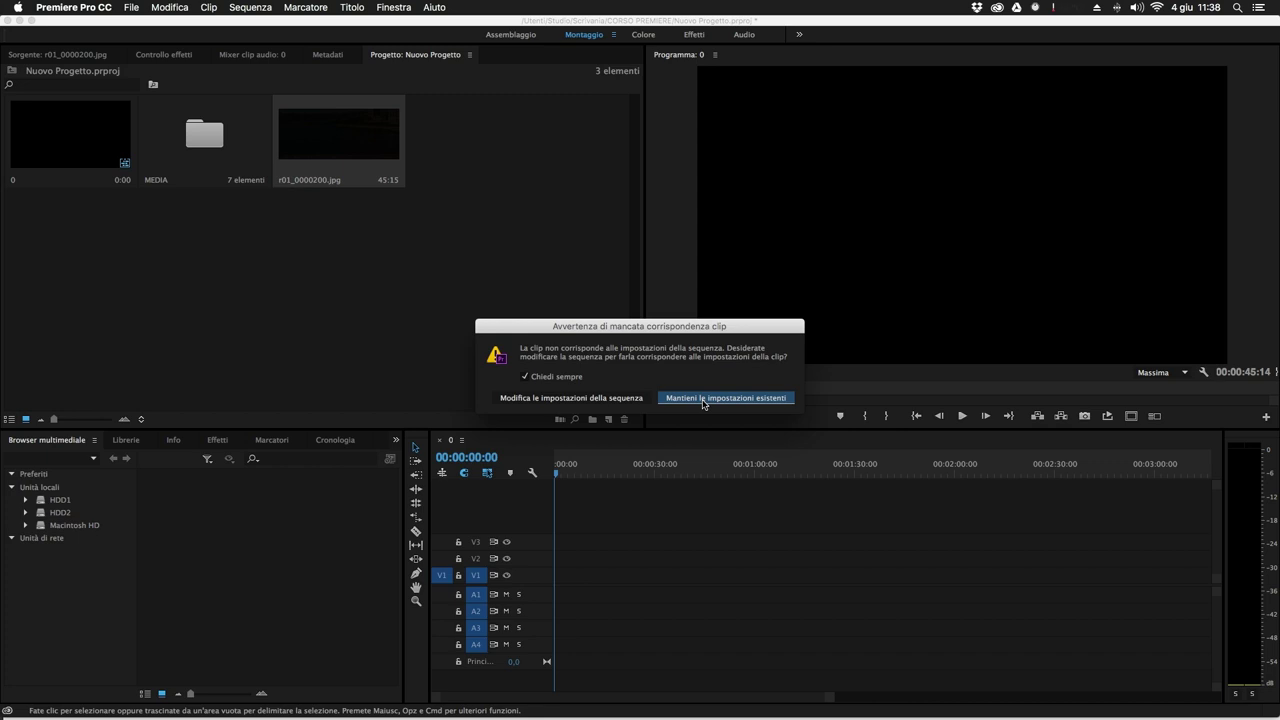
Keep the existing sequence settings, preview at 9 seconds, and select r01_0000200.jpg on V1.
left_click(704, 398)
mouse_move(592, 472)
left_mouse_down()
mouse_move(572, 472)
mouse_move(586, 472)
left_mouse_up()
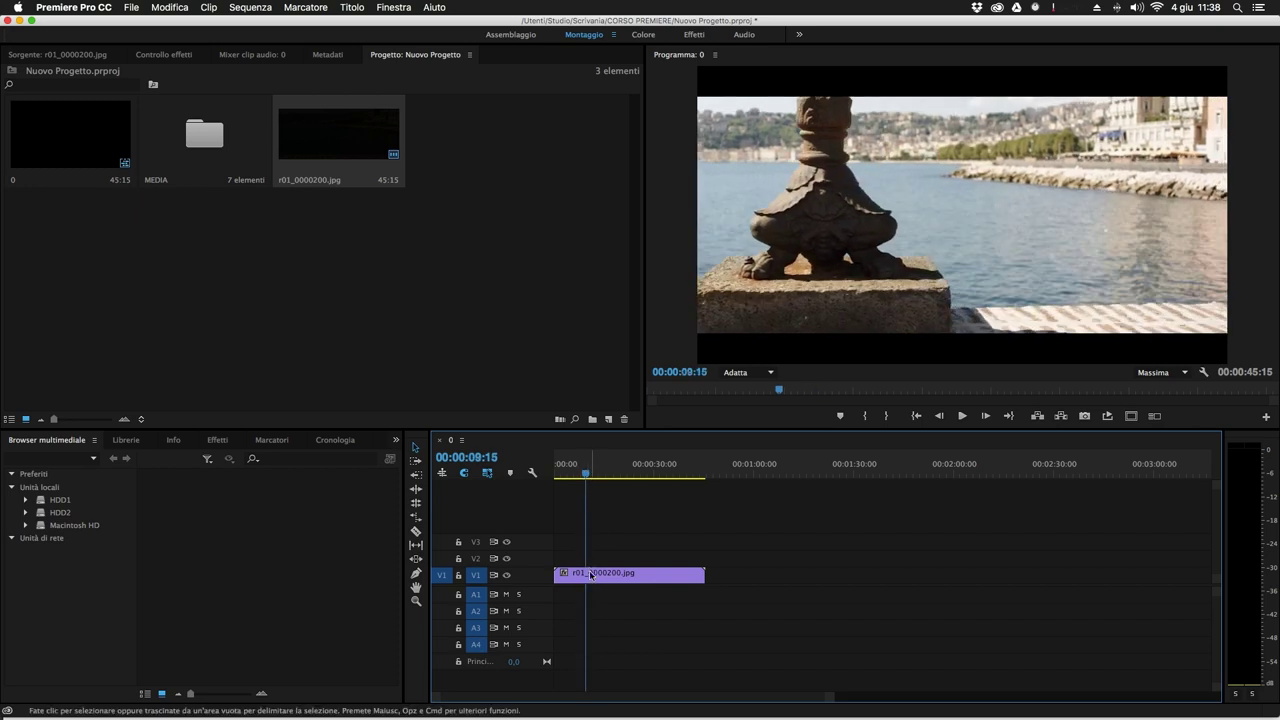
left_click(593, 580)
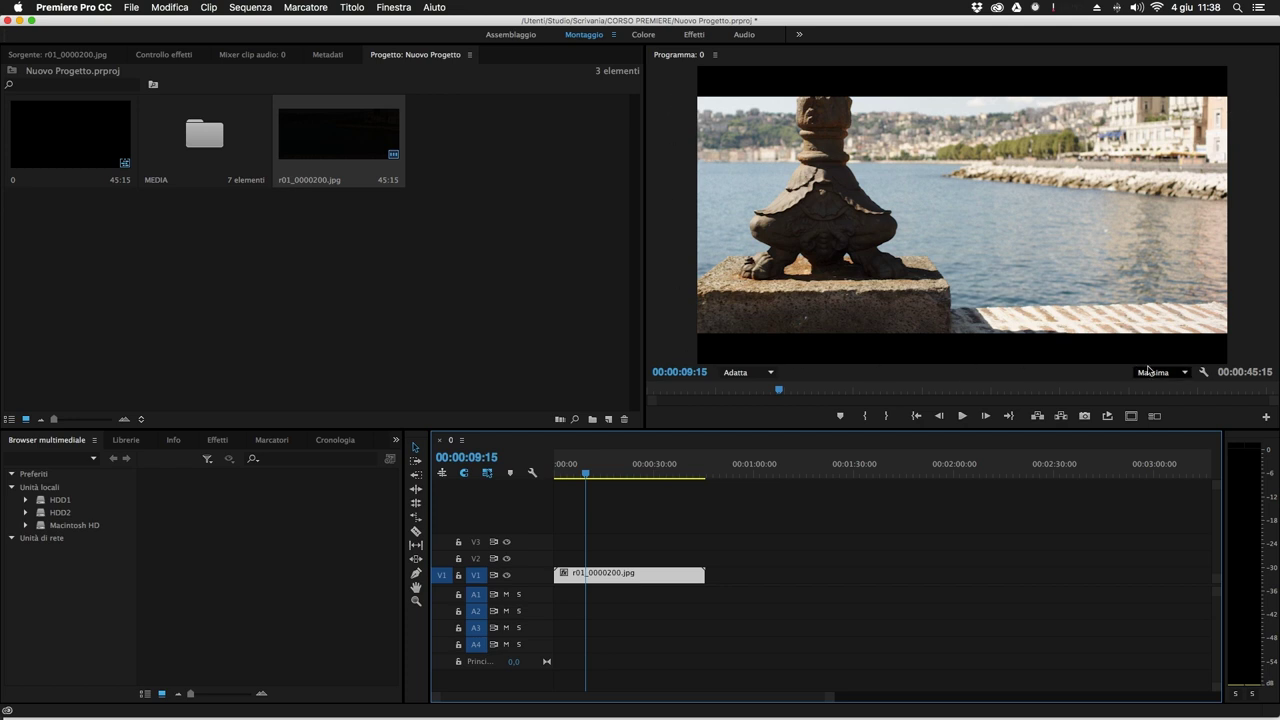
View r01_0000200.jpg's Movimento effect settings, then return to the Project panel.
left_click(161, 55)
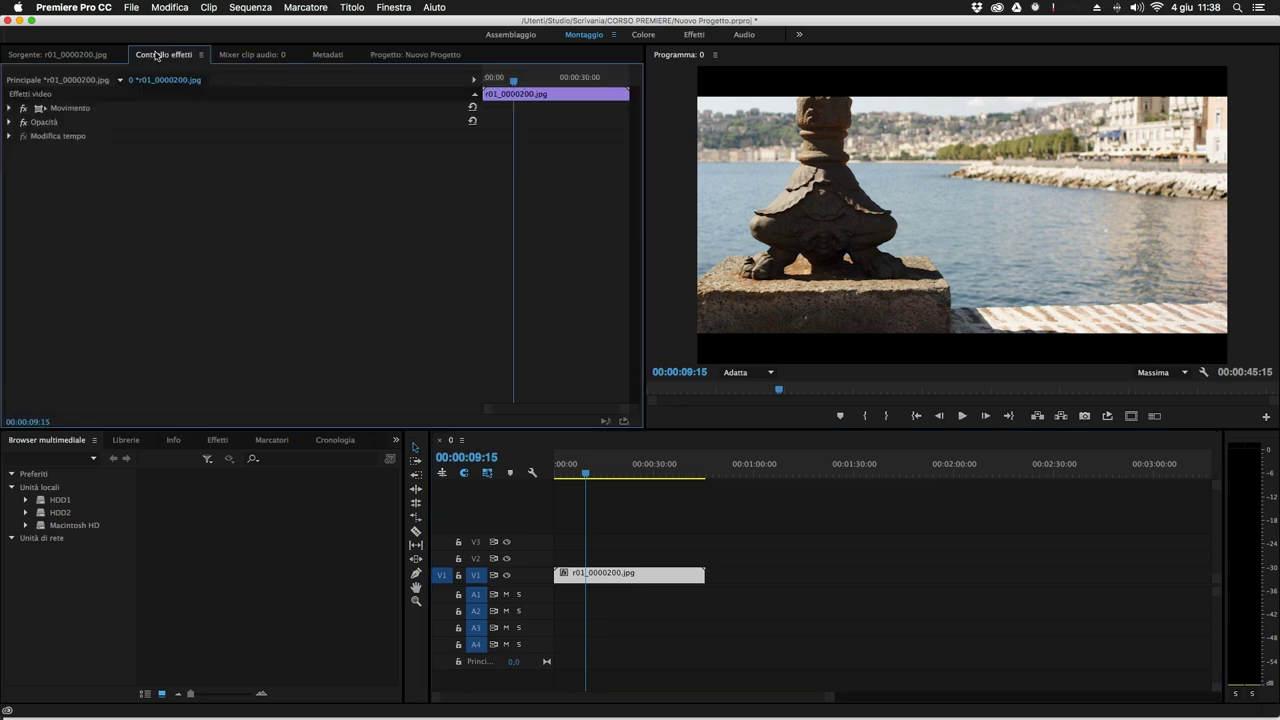
left_click(52, 110)
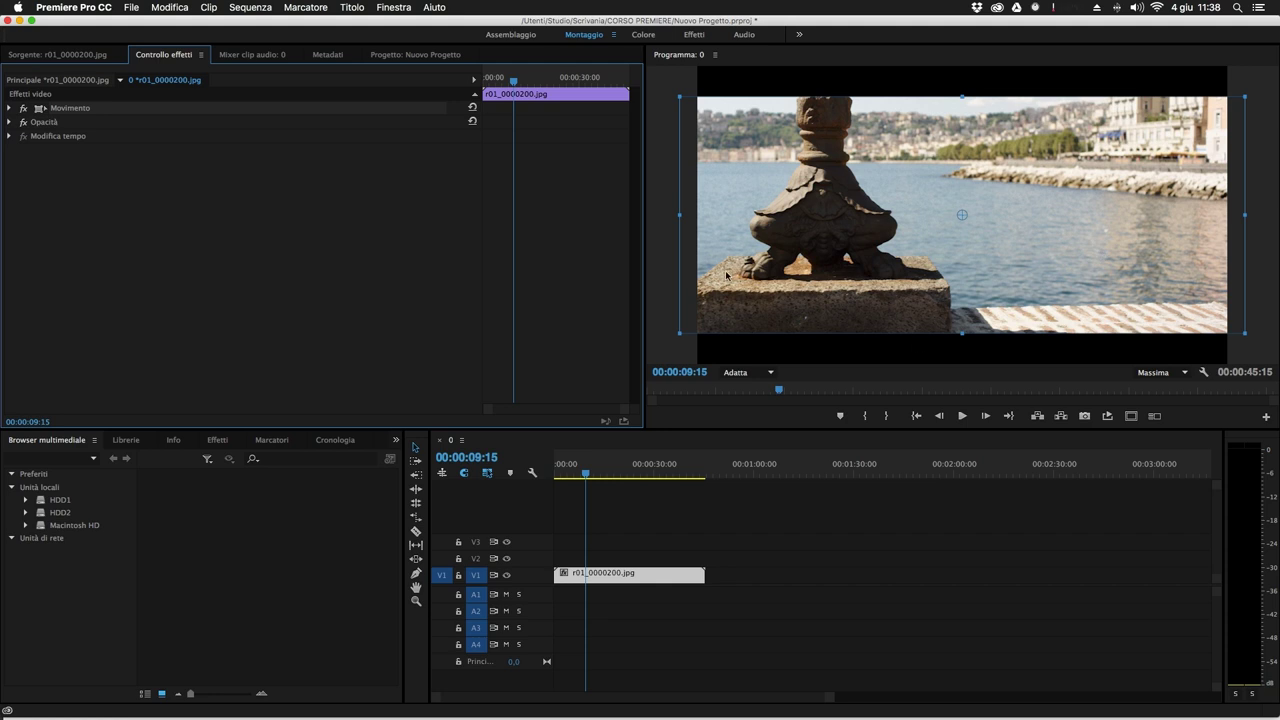
left_click(422, 57)
Add P1010470.MOV from the MEDIA bin to the sequence right after the still image.
double_click(220, 148)
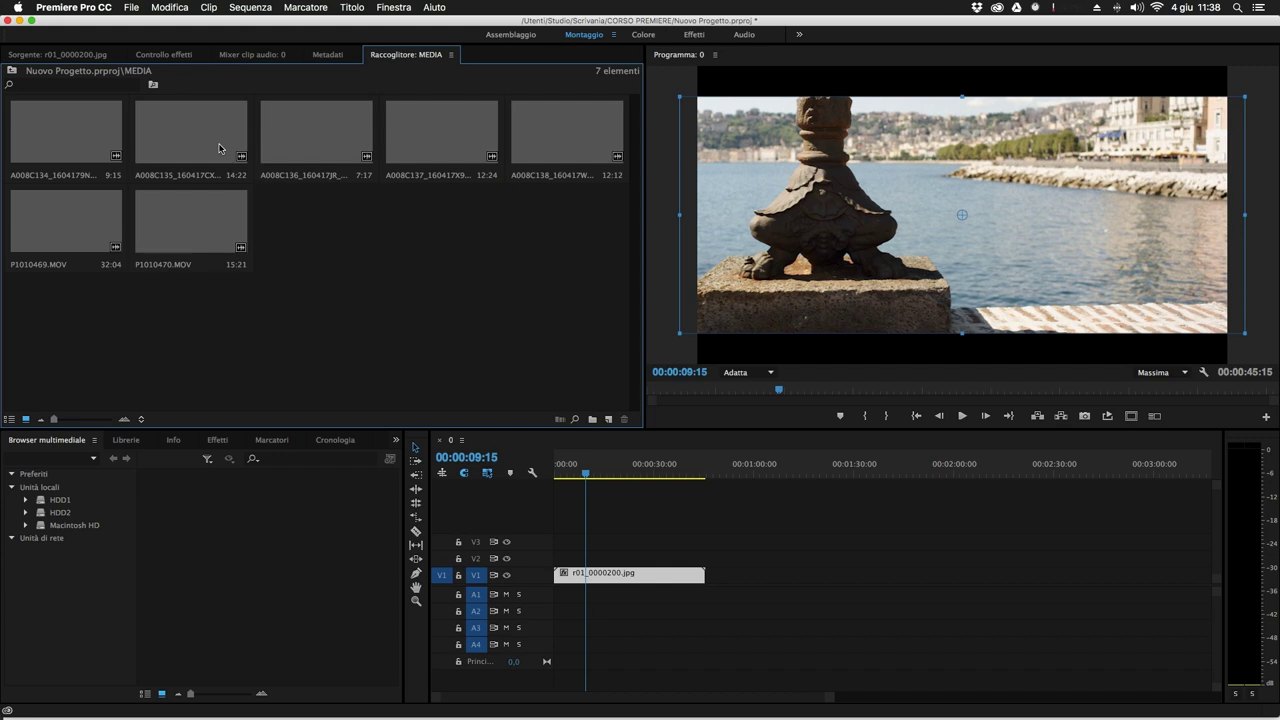
left_click(180, 236)
left_click_drag(180, 236, 712, 598)
mouse_move(715, 480)
left_mouse_down()
mouse_move(752, 476)
mouse_move(729, 473)
left_mouse_up()
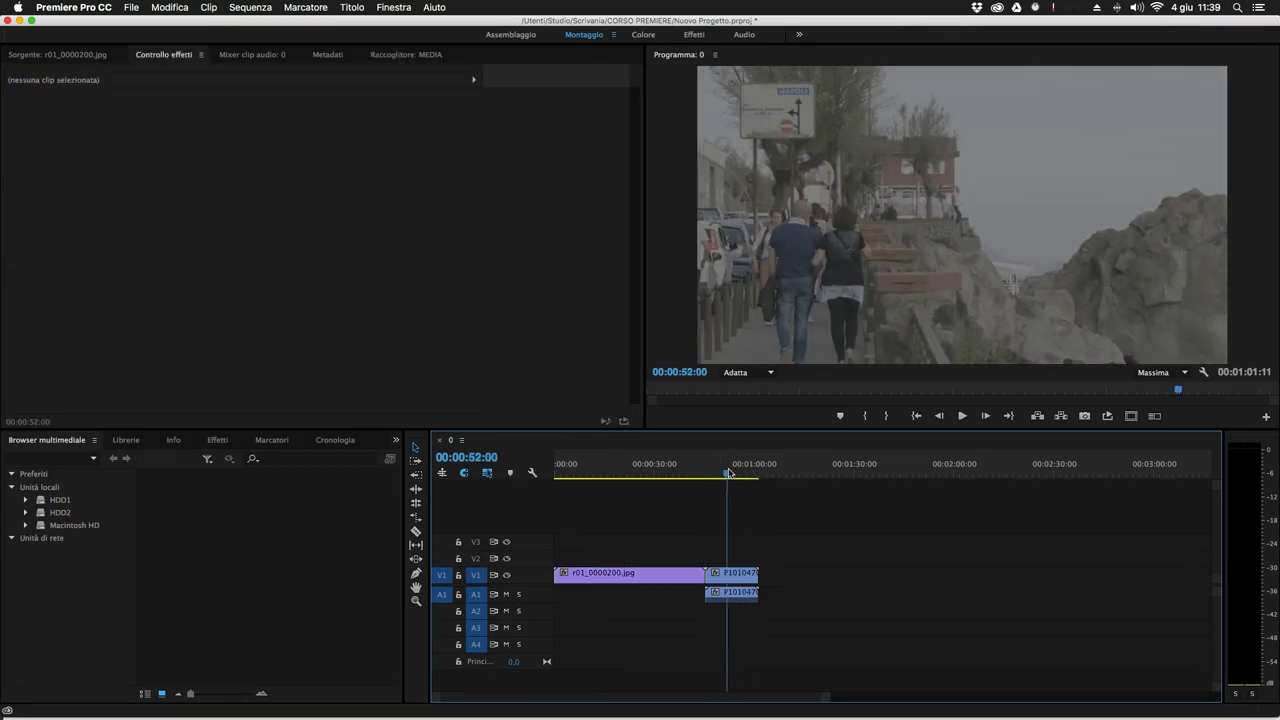
left_click(745, 576)
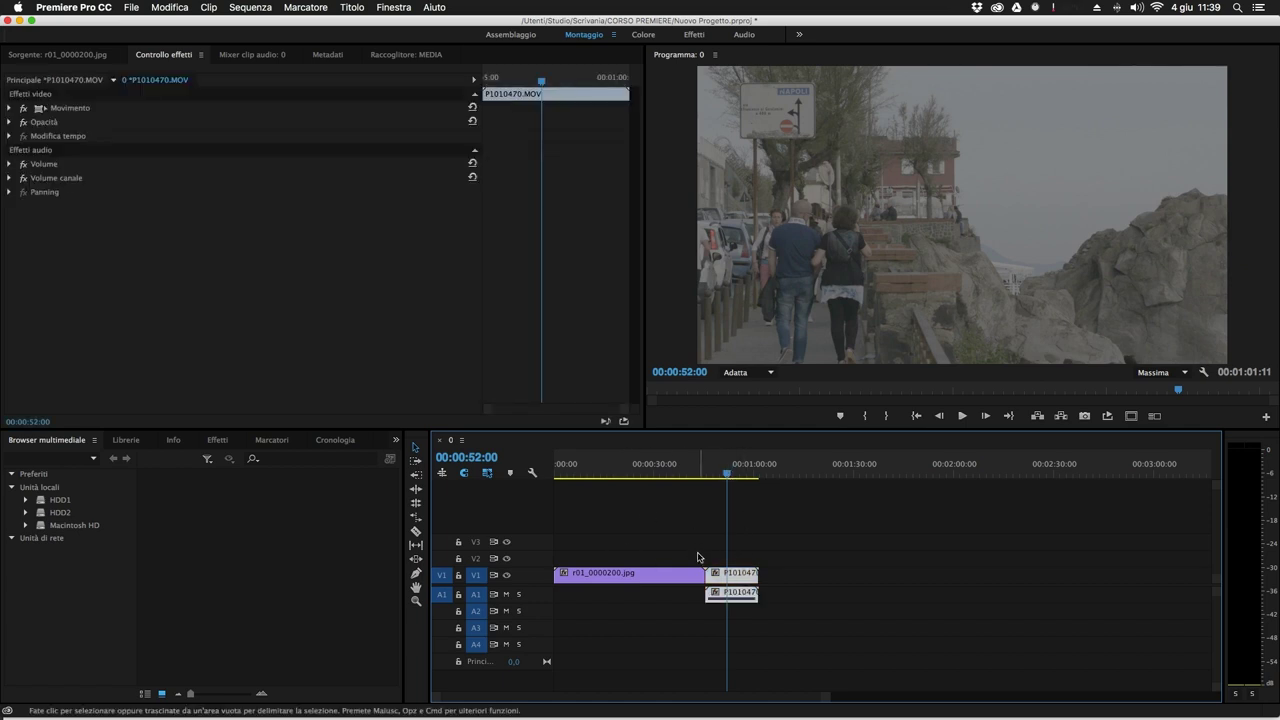
Place the A008C135 promenade clip on V1/A1 directly after P1010470.MOV.
left_click(405, 54)
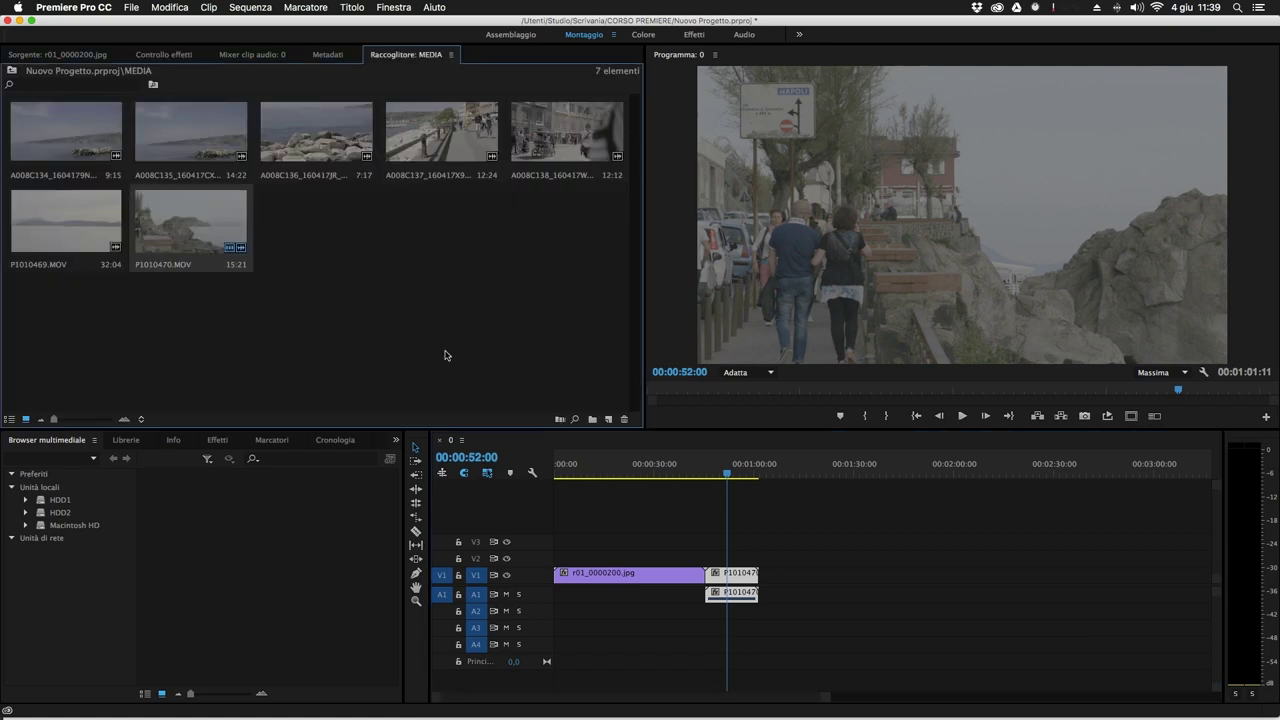
left_click_drag(198, 136, 765, 574)
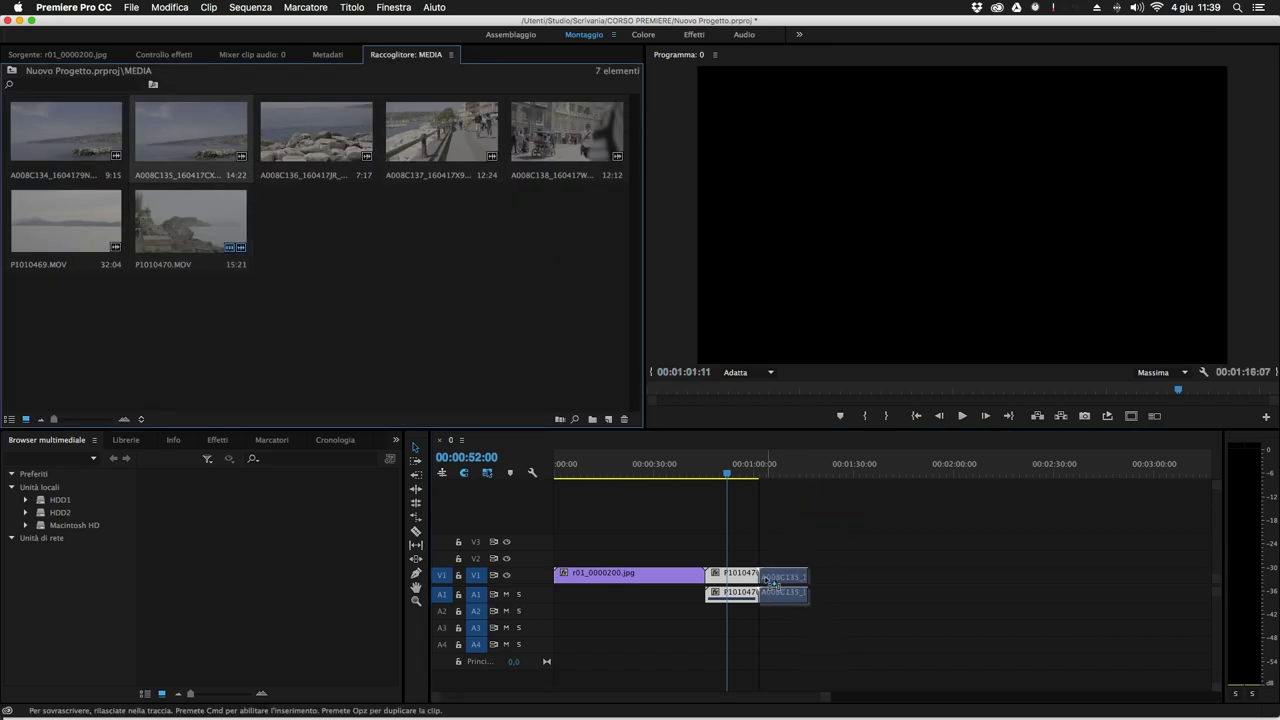
left_click_drag(726, 474, 793, 476)
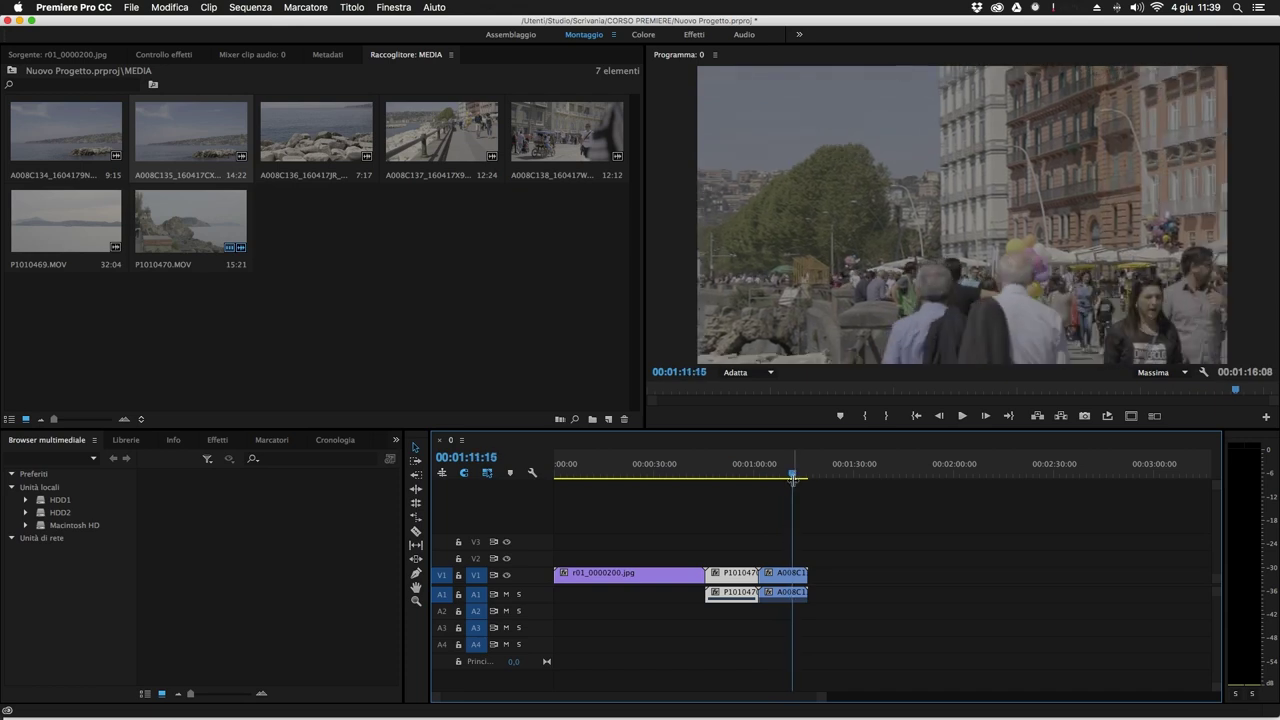
left_click(795, 574)
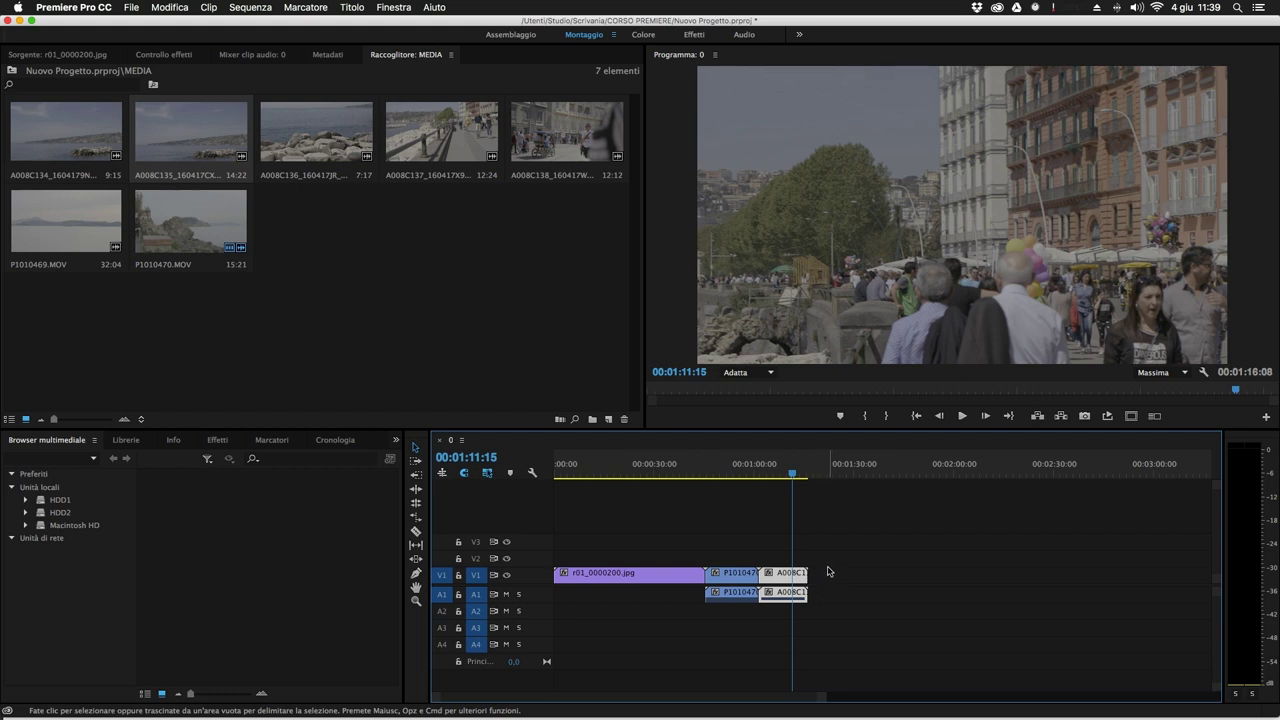
Scale the A008C promenade clip to frame size and set P1010470.MOV to frame size.
right_click(779, 577)
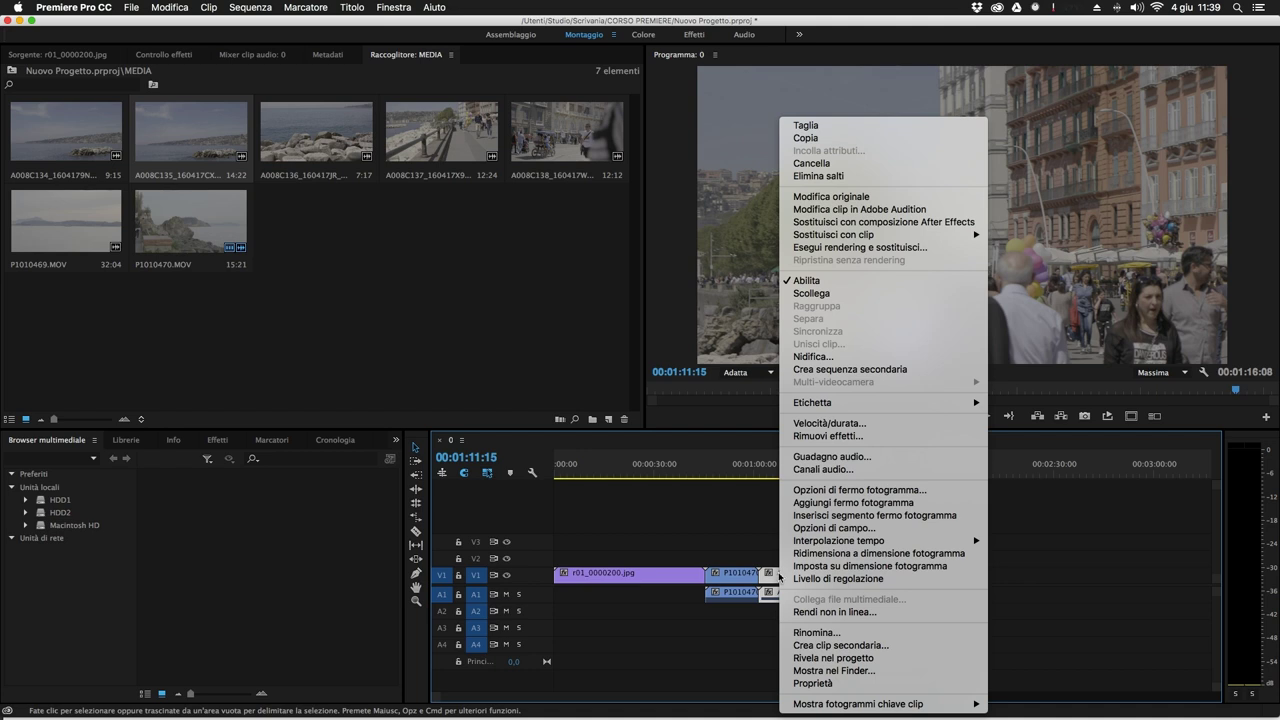
left_click(884, 555)
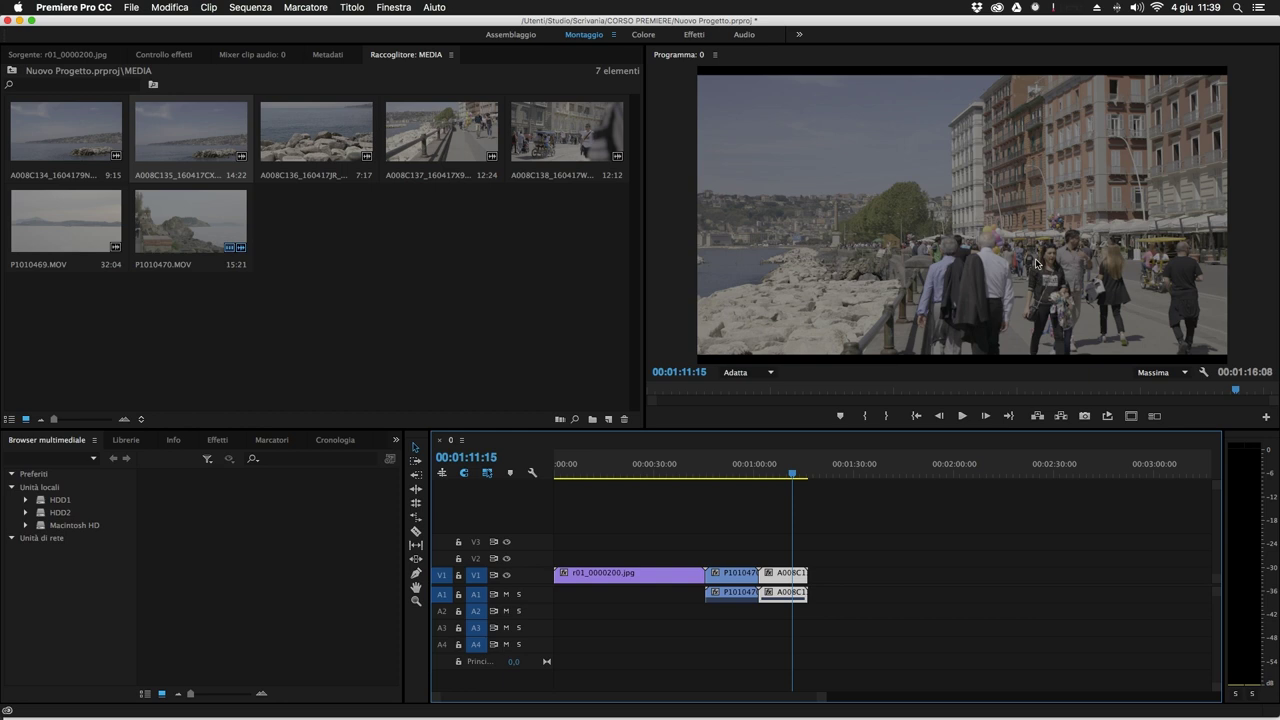
left_click_drag(792, 474, 730, 474)
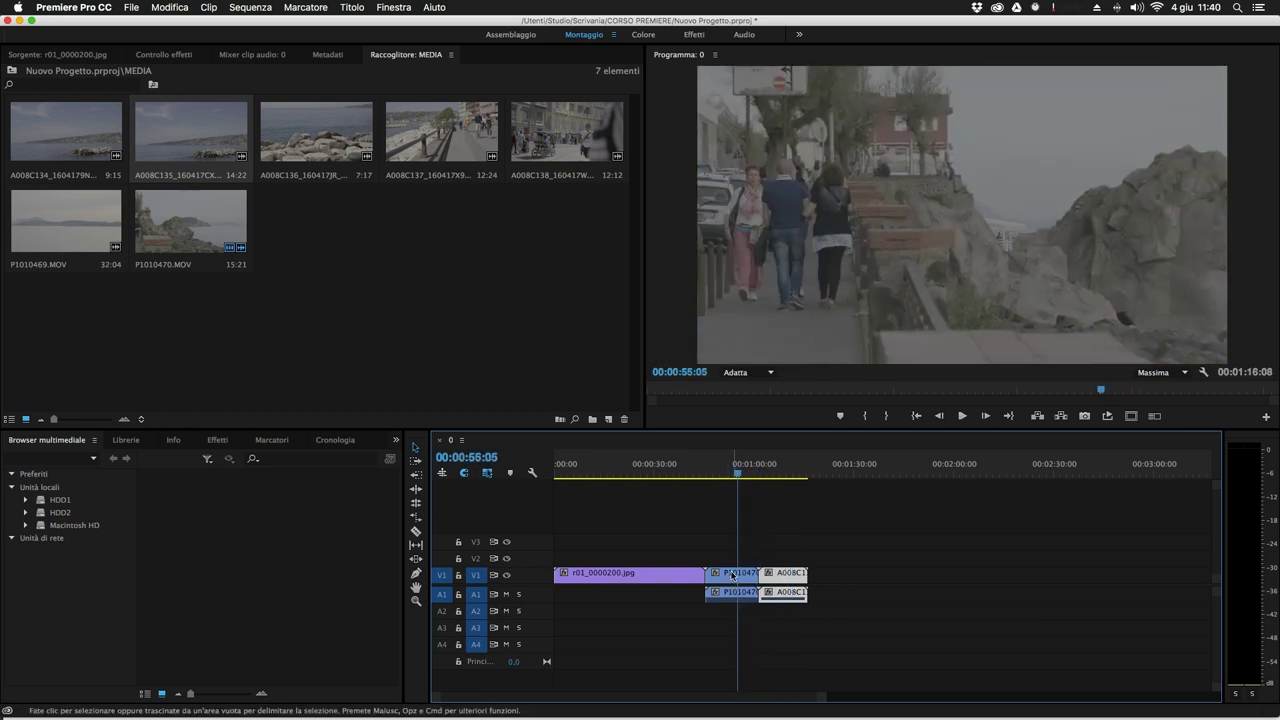
right_click(732, 578)
left_click(858, 566)
mouse_move(741, 475)
left_mouse_down()
mouse_move(718, 476)
mouse_move(788, 475)
mouse_move(727, 472)
left_mouse_up()
left_click(735, 578)
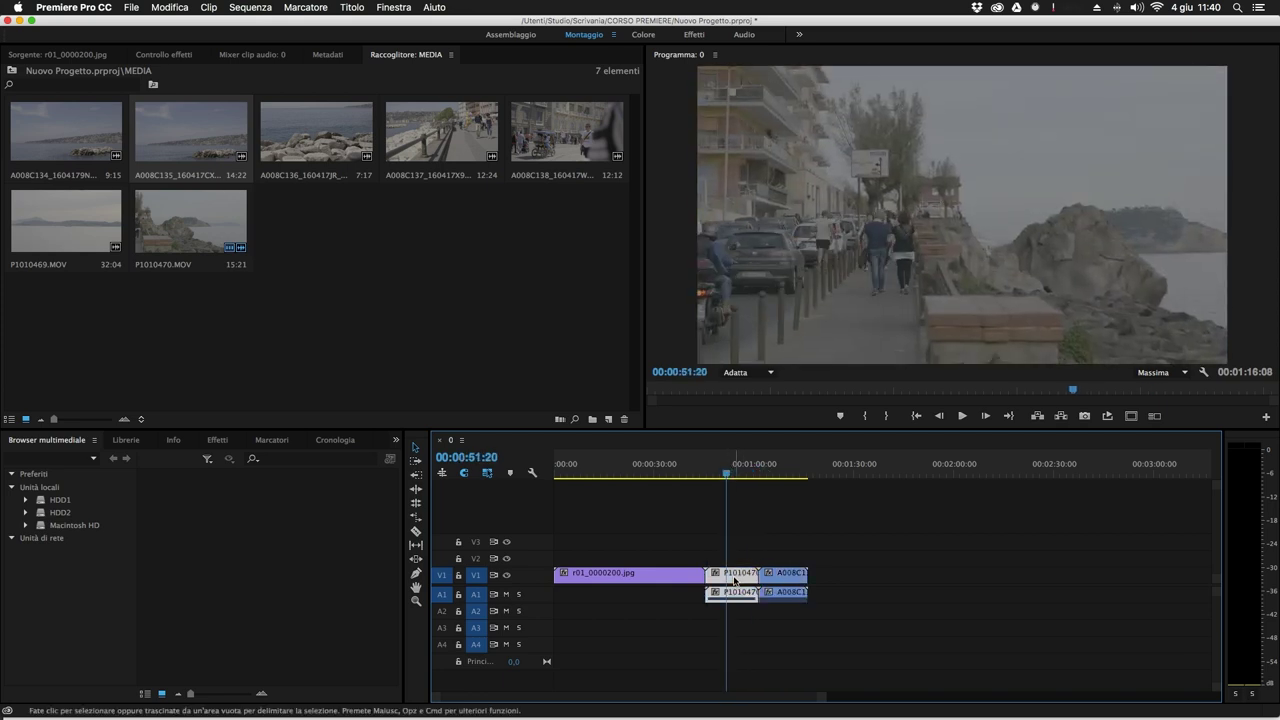
left_click(780, 470)
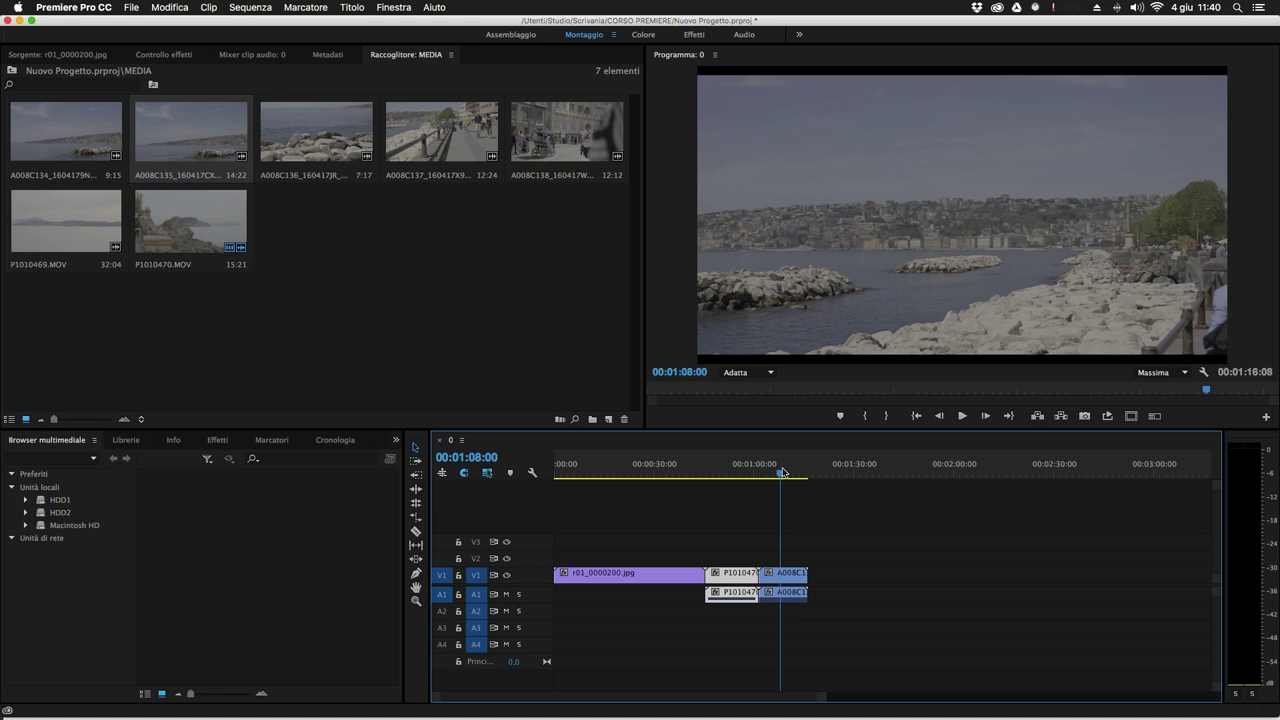
left_click_drag(782, 472, 734, 476)
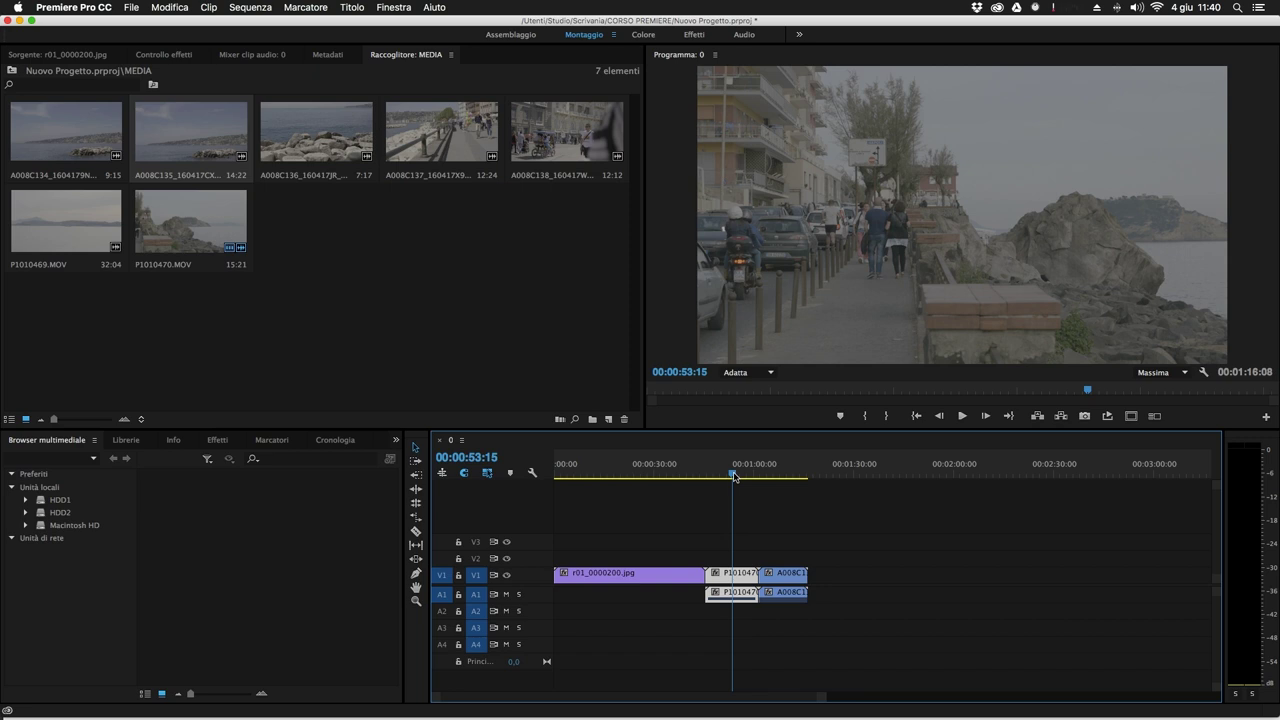
left_click_drag(734, 476, 747, 476)
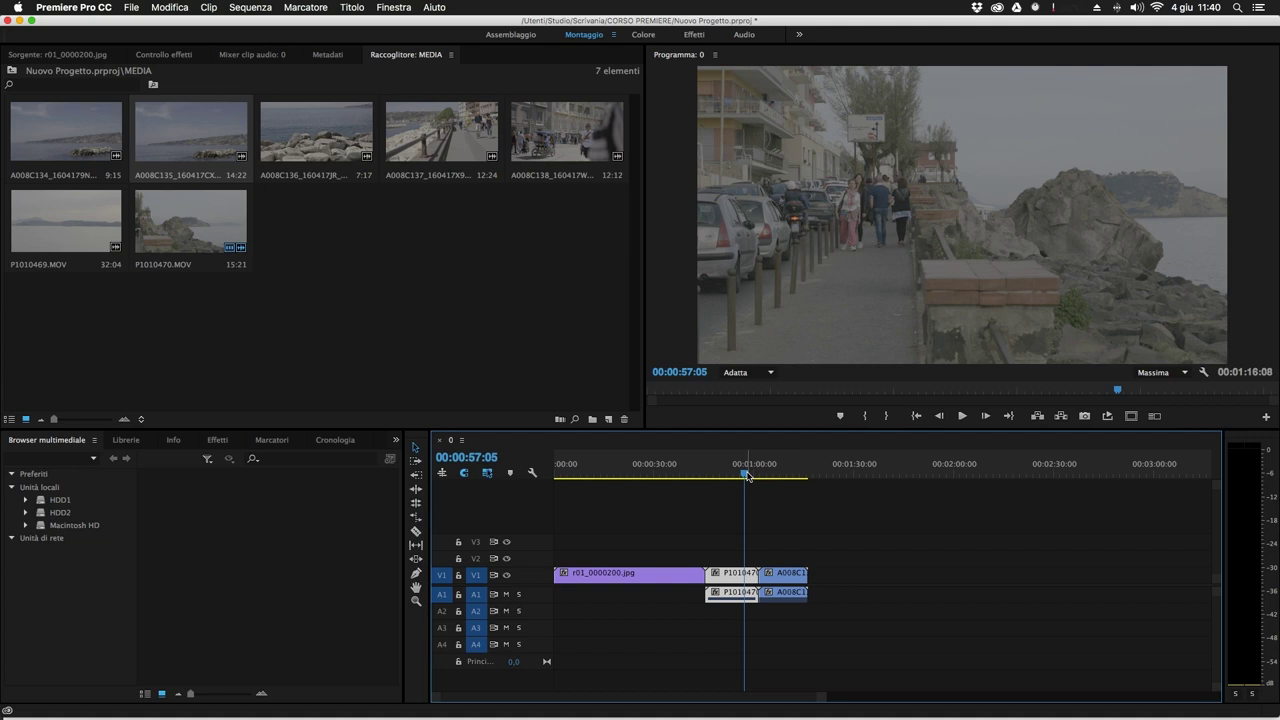
left_click_drag(747, 476, 777, 476)
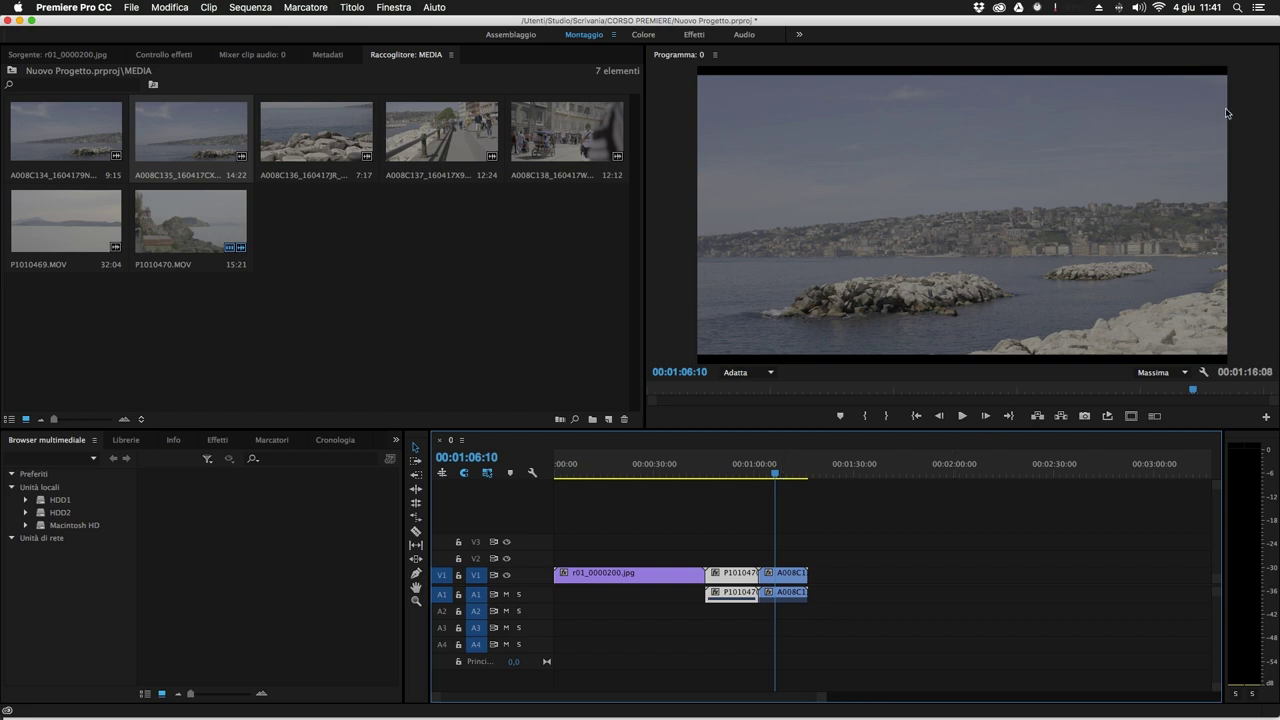
left_click(737, 472)
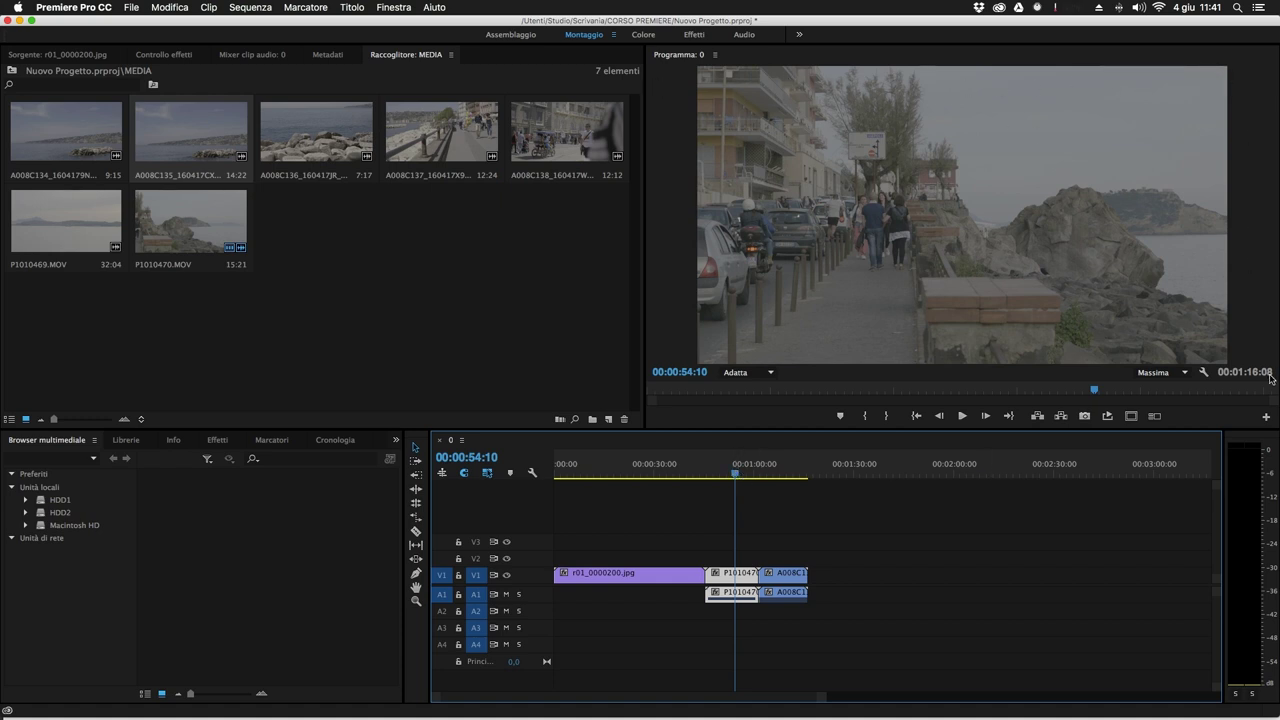
left_click_drag(733, 476, 786, 482)
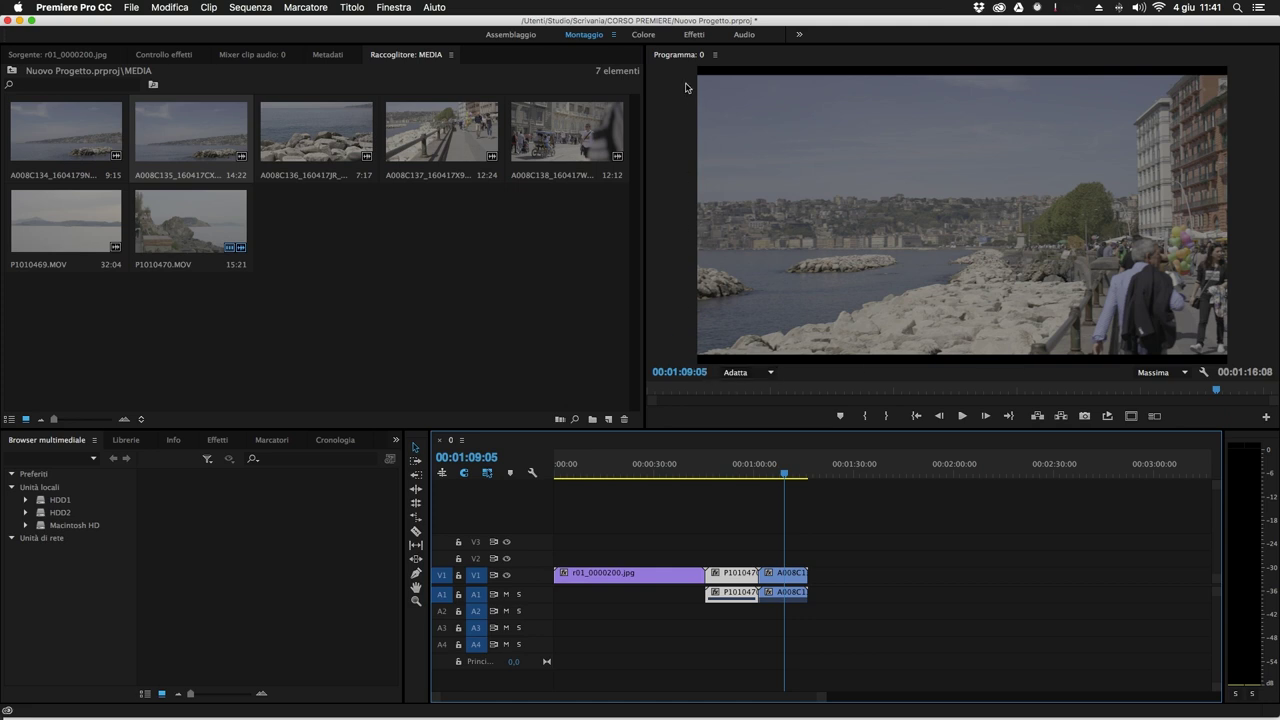
Turn off Ridimensiona a dimensione fotogramma on A008C135 and view its effect controls.
right_click(781, 574)
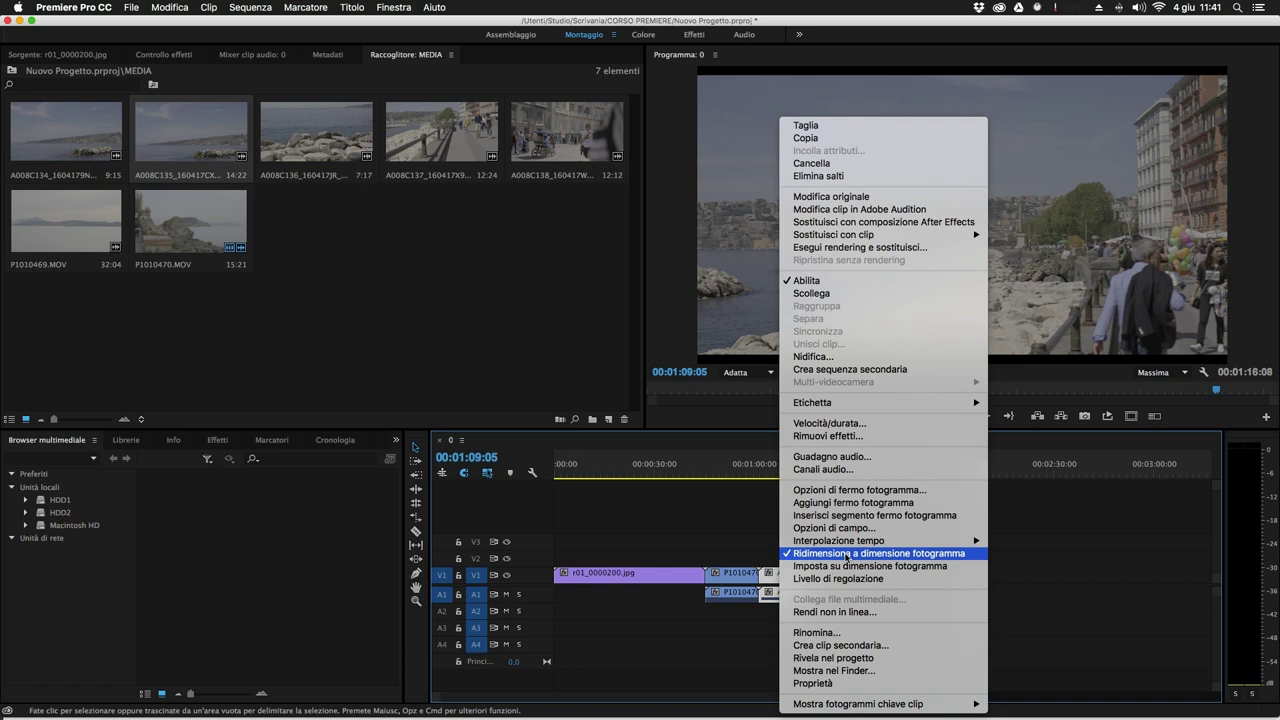
left_click(847, 554)
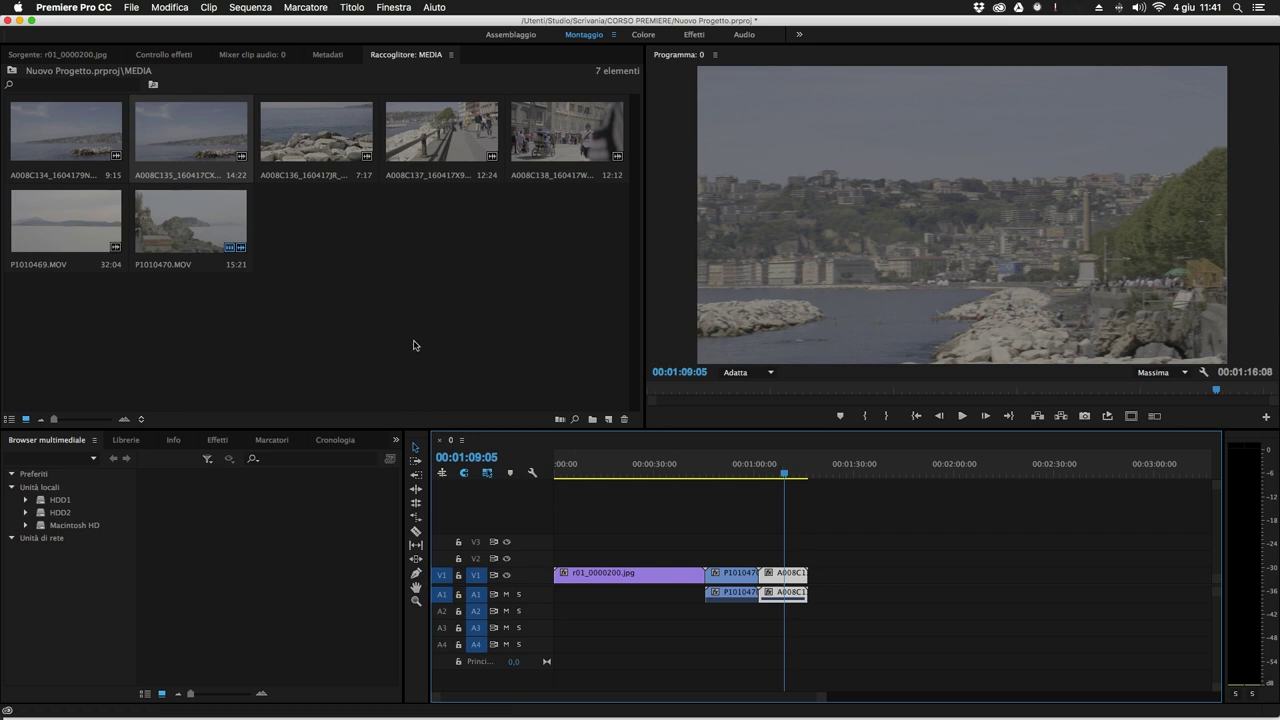
left_click(164, 55)
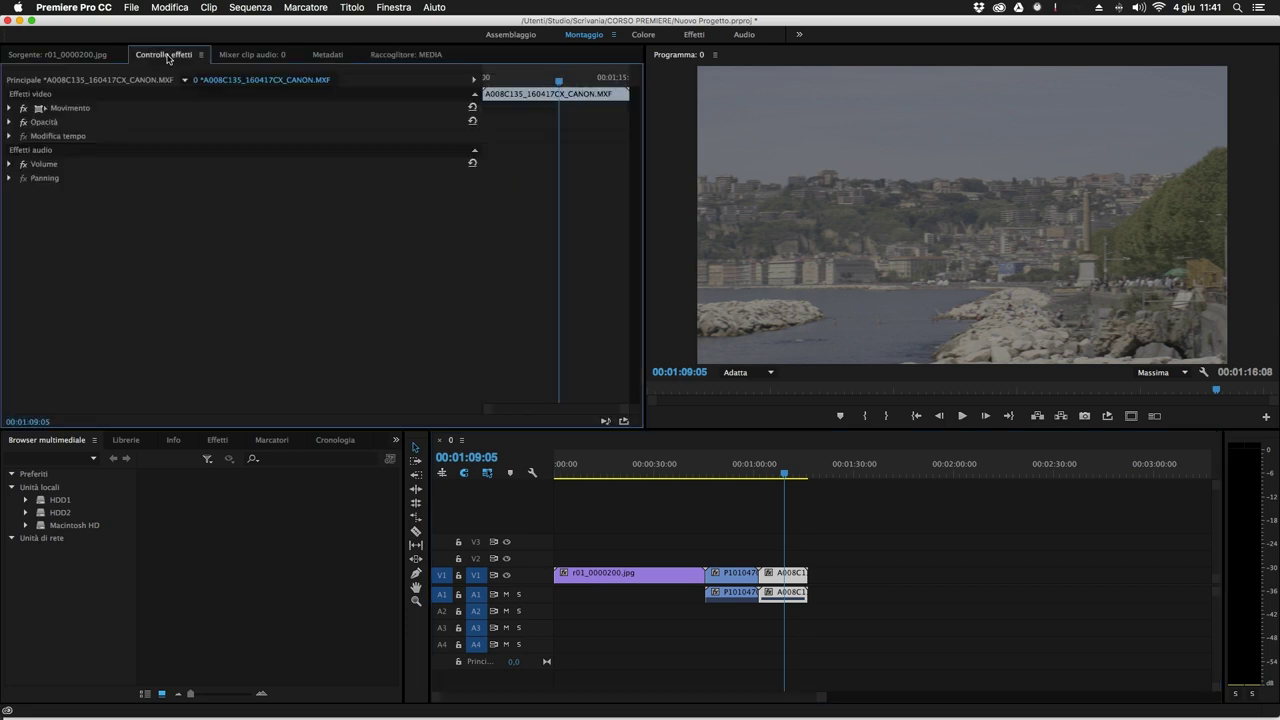
Reduce A008C135's Movimento Scala from 100 to 50 and preview it around 1:01–1:08.
left_click(9, 108)
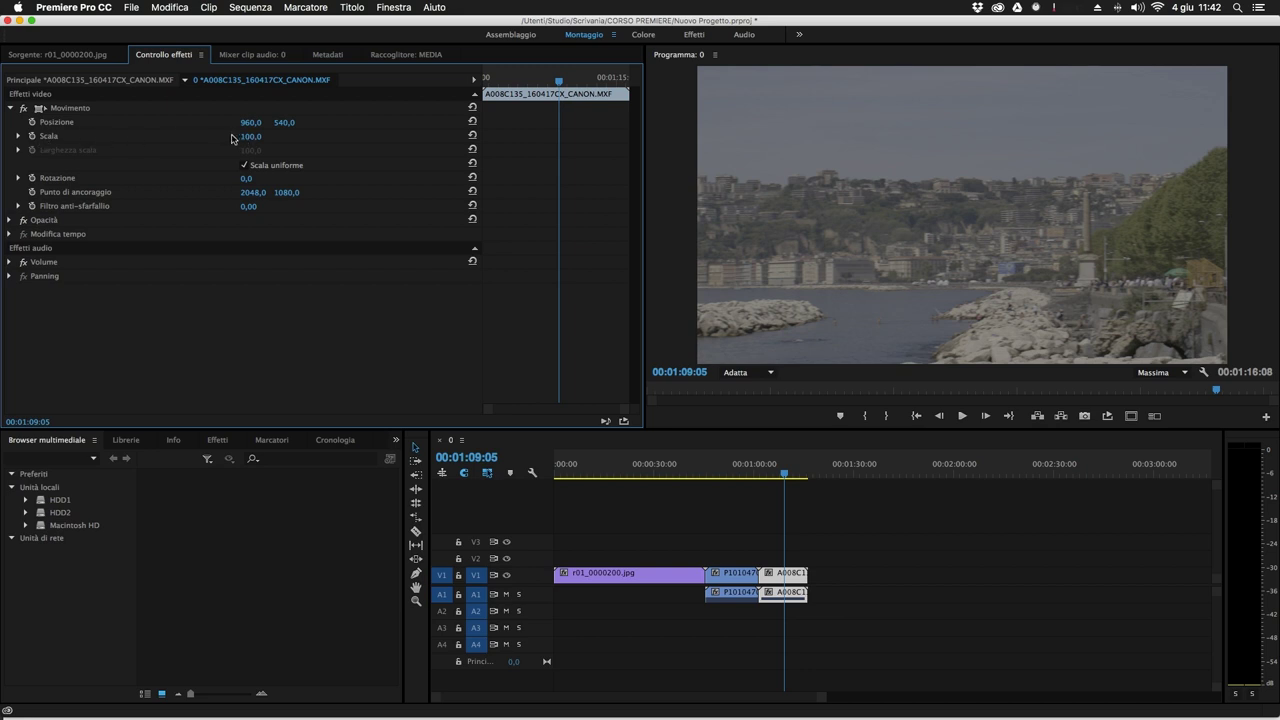
left_click_drag(253, 138, 203, 138)
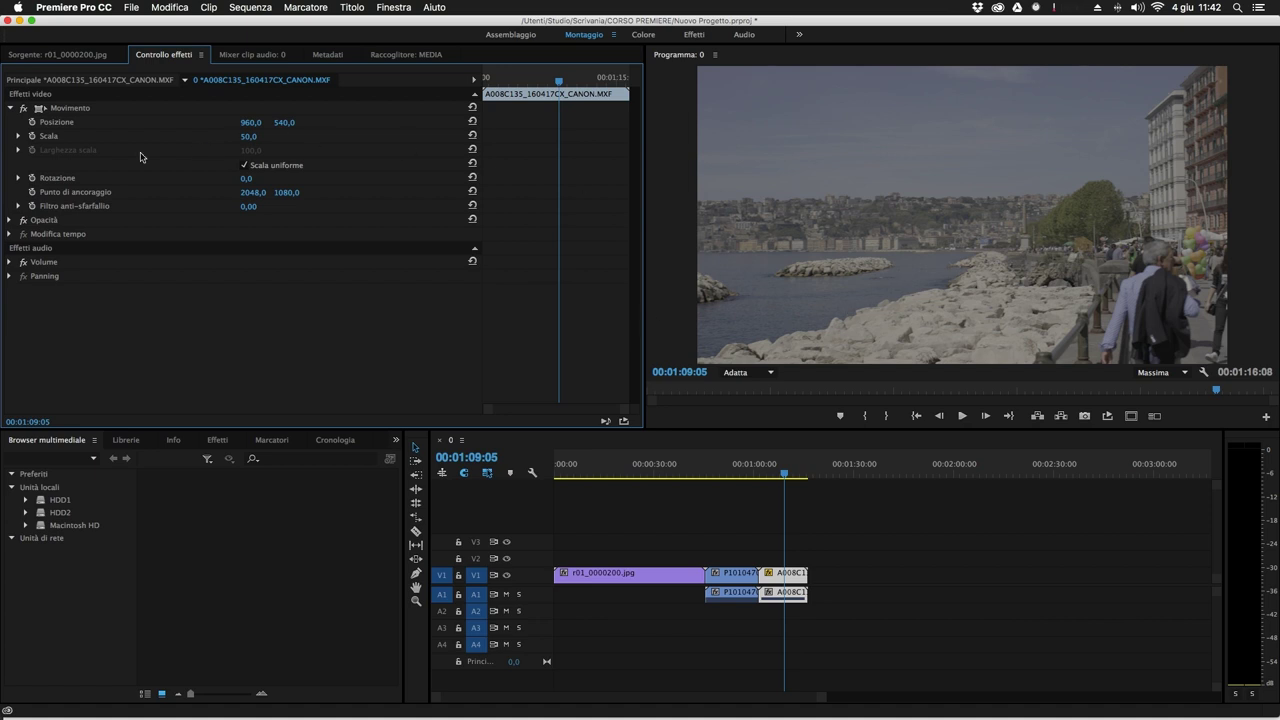
left_click(67, 110)
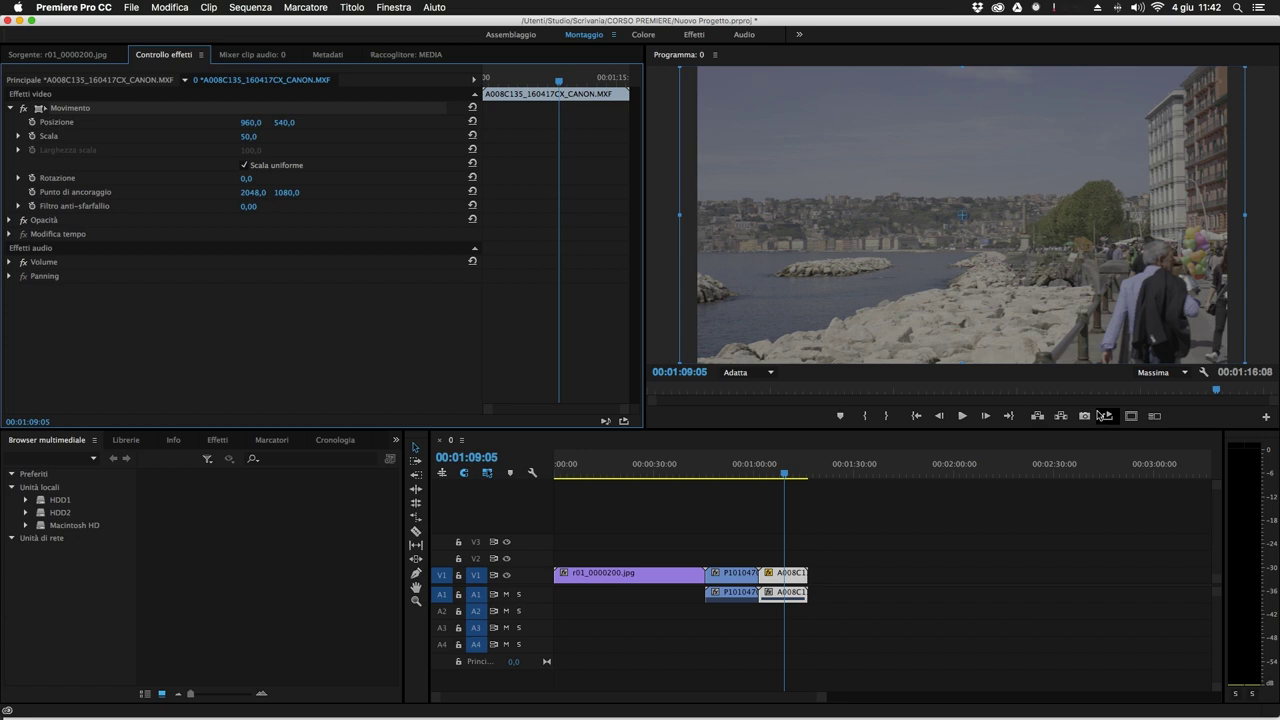
left_click_drag(785, 474, 760, 480)
left_click(813, 519)
left_click_drag(752, 474, 791, 479)
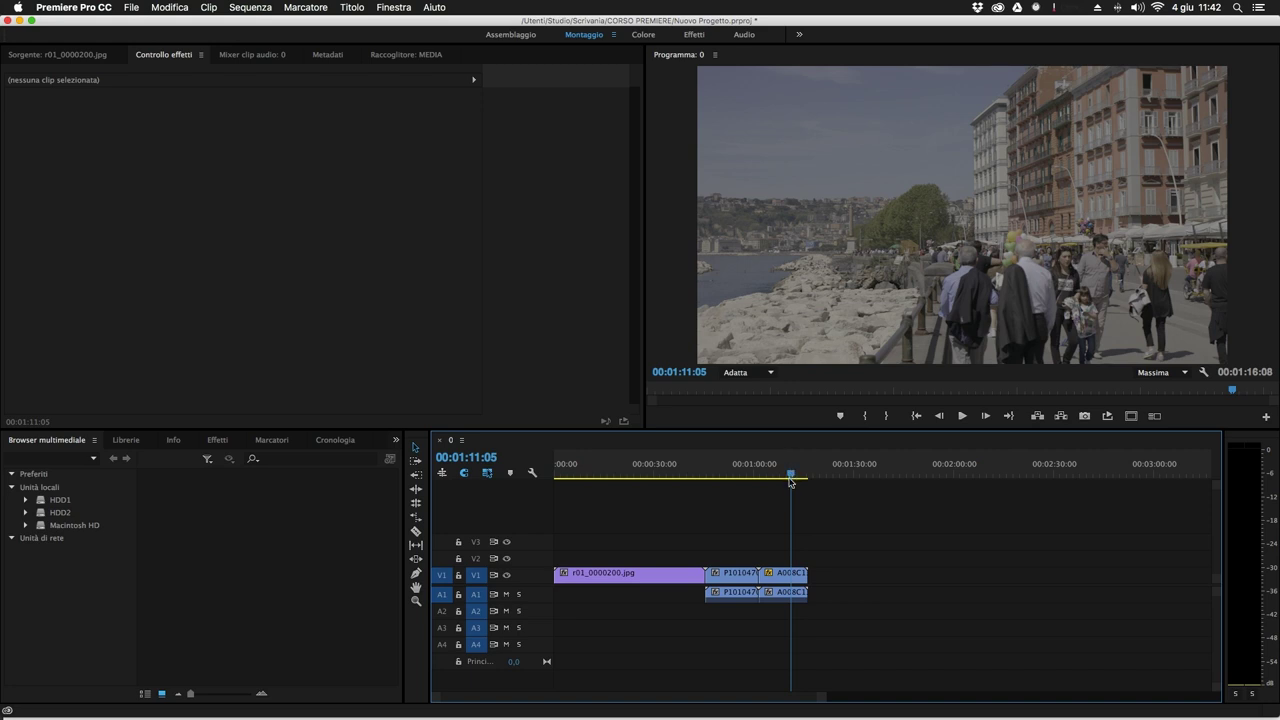
Scrub through P1010470.MOV and on into the promenade clip to review the sequence.
mouse_move(790, 481)
left_mouse_down()
mouse_move(746, 483)
mouse_move(810, 473)
mouse_move(772, 473)
left_mouse_up()
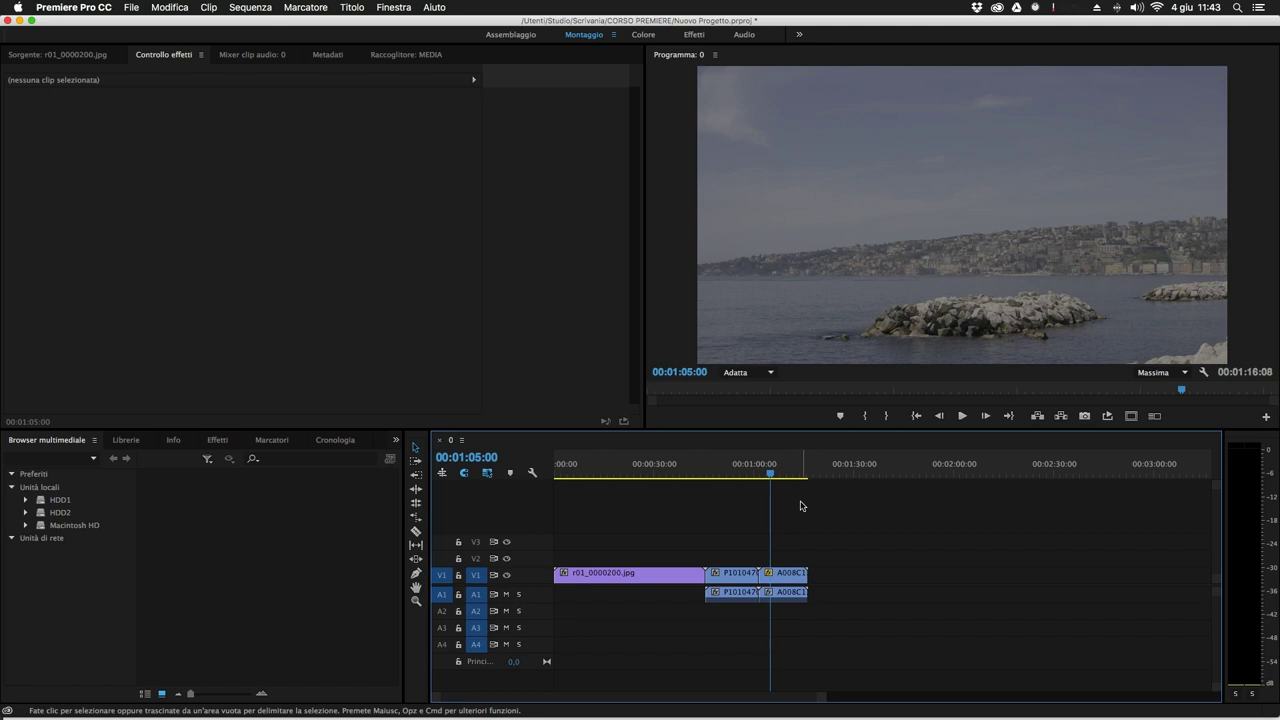
left_click(802, 473)
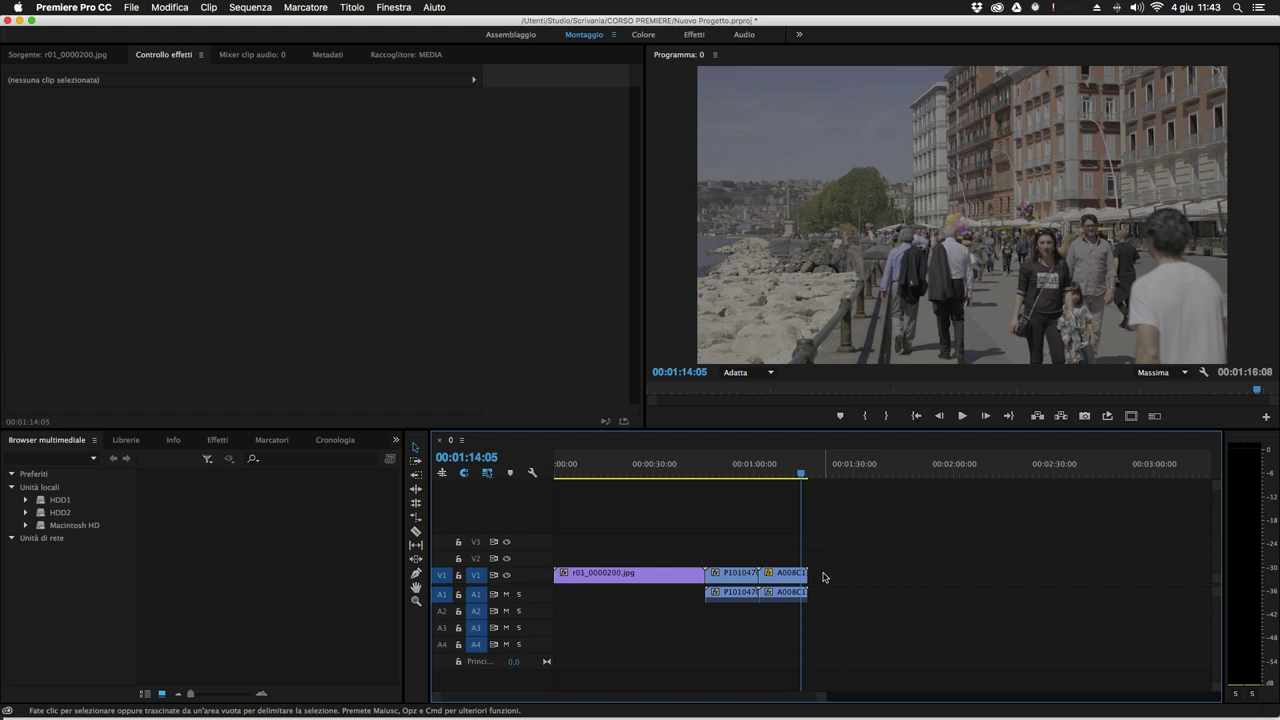
left_click(734, 463)
left_click_drag(734, 463, 744, 465)
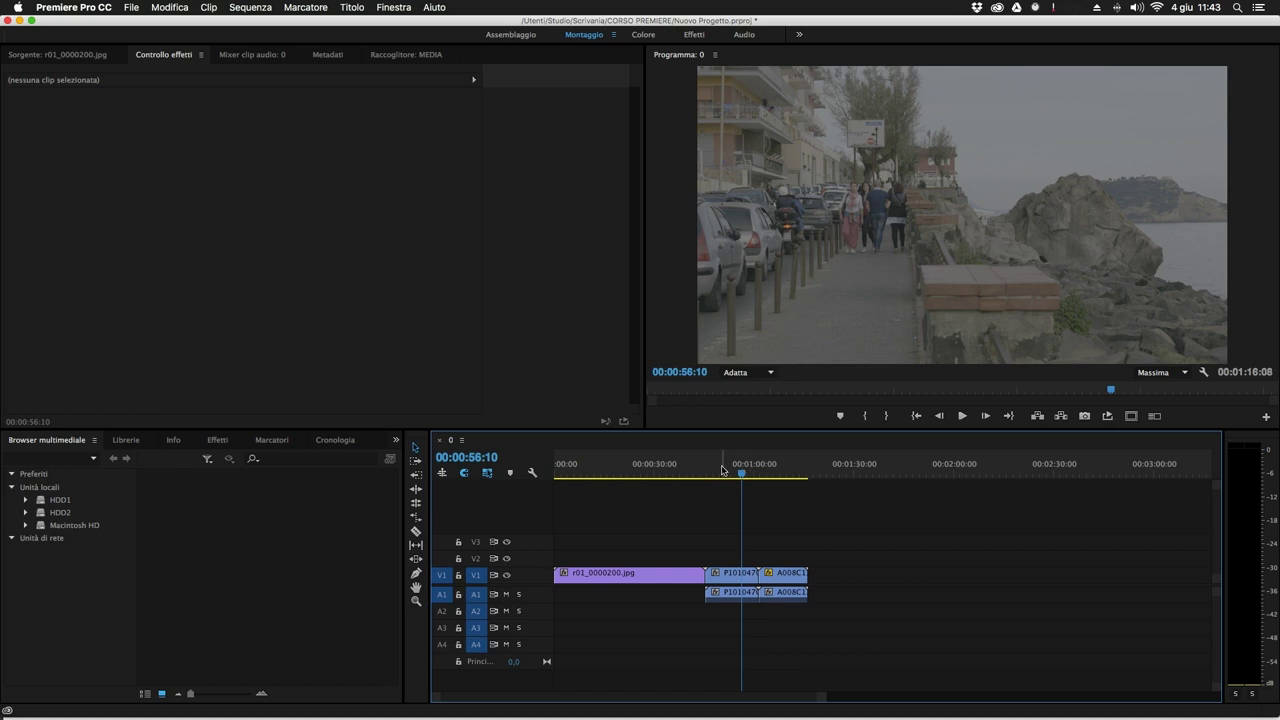
left_click_drag(725, 472, 794, 456)
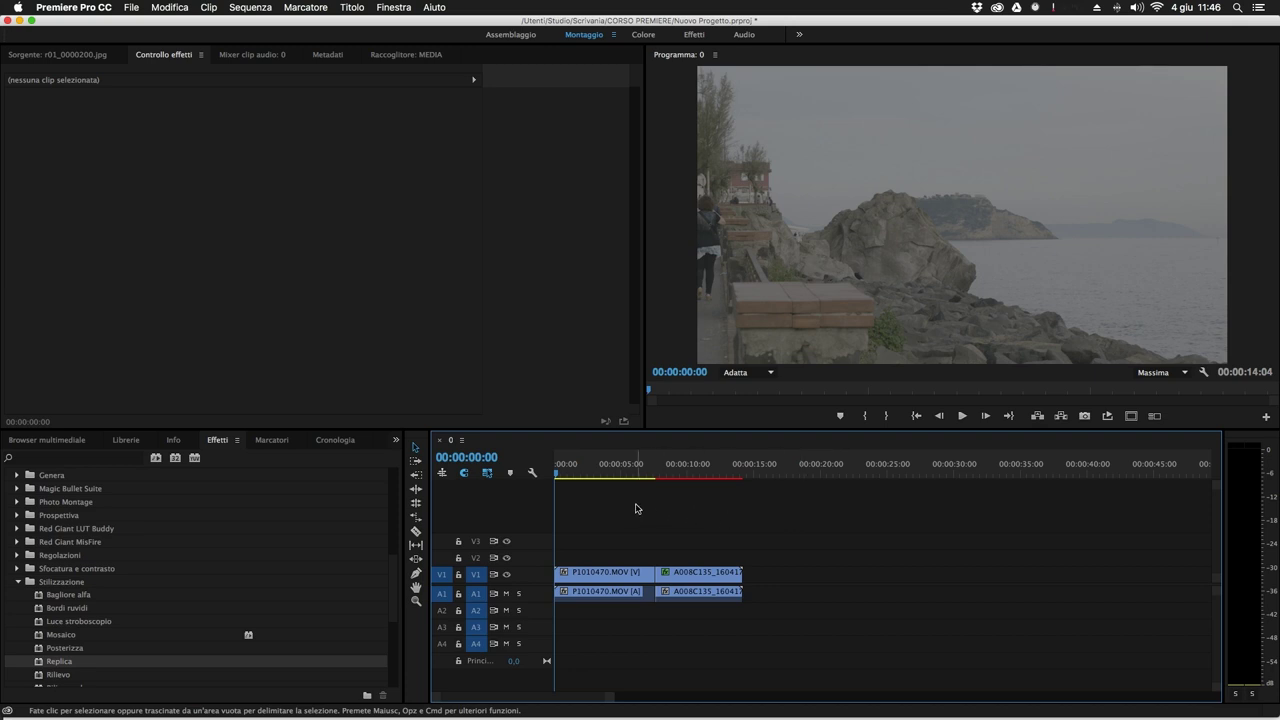
Drag A008C135 later on the timeline, then butt it back against P1010470.MOV.
left_click_drag(712, 577, 798, 577)
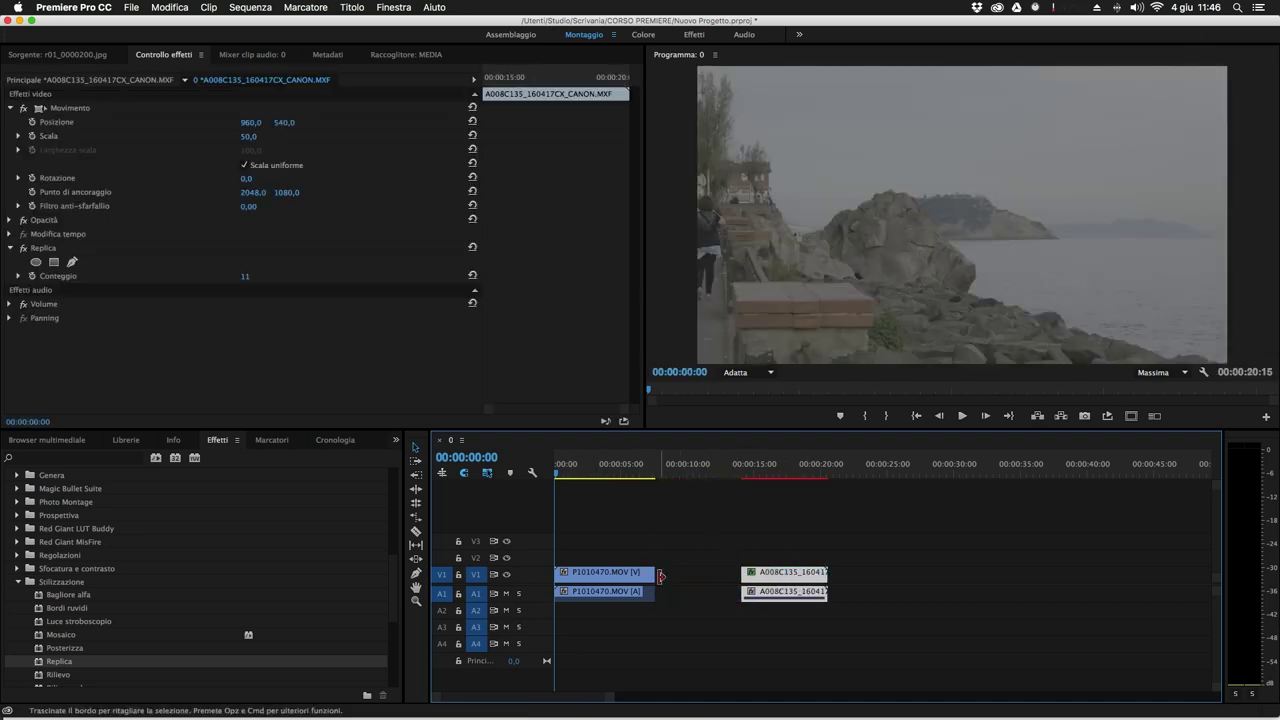
left_click_drag(797, 584, 711, 586)
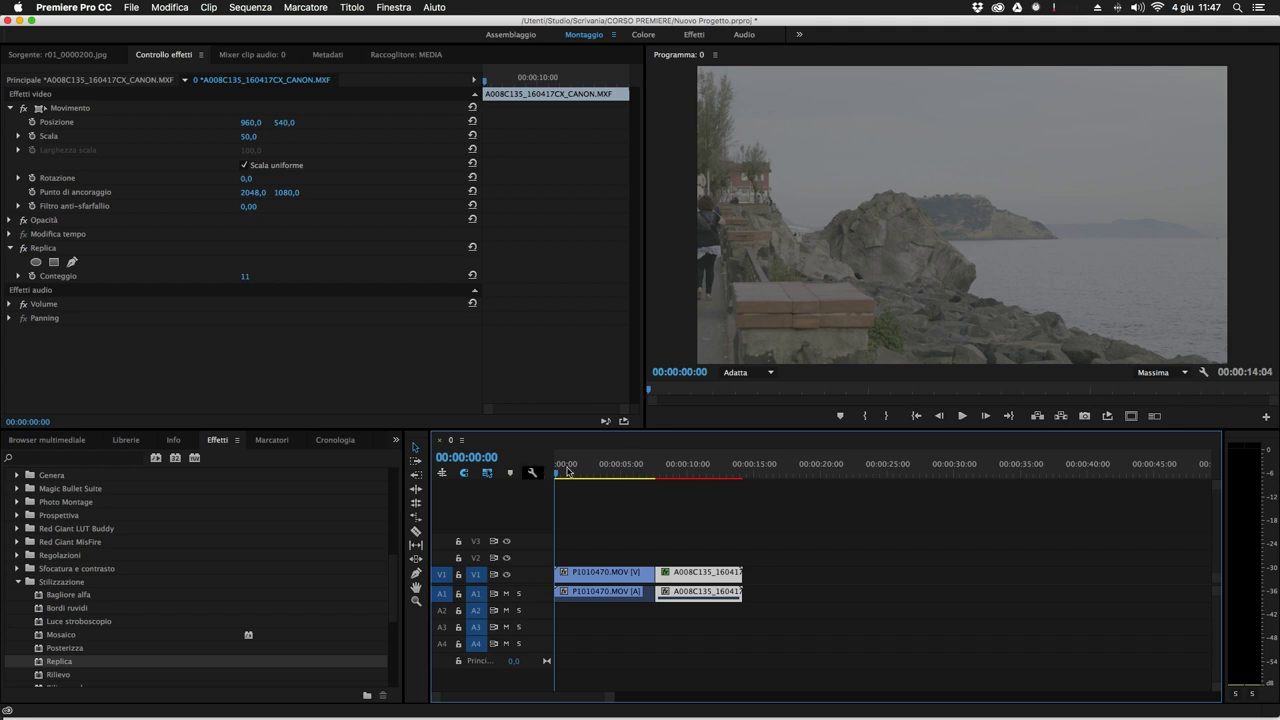
left_click(400, 58)
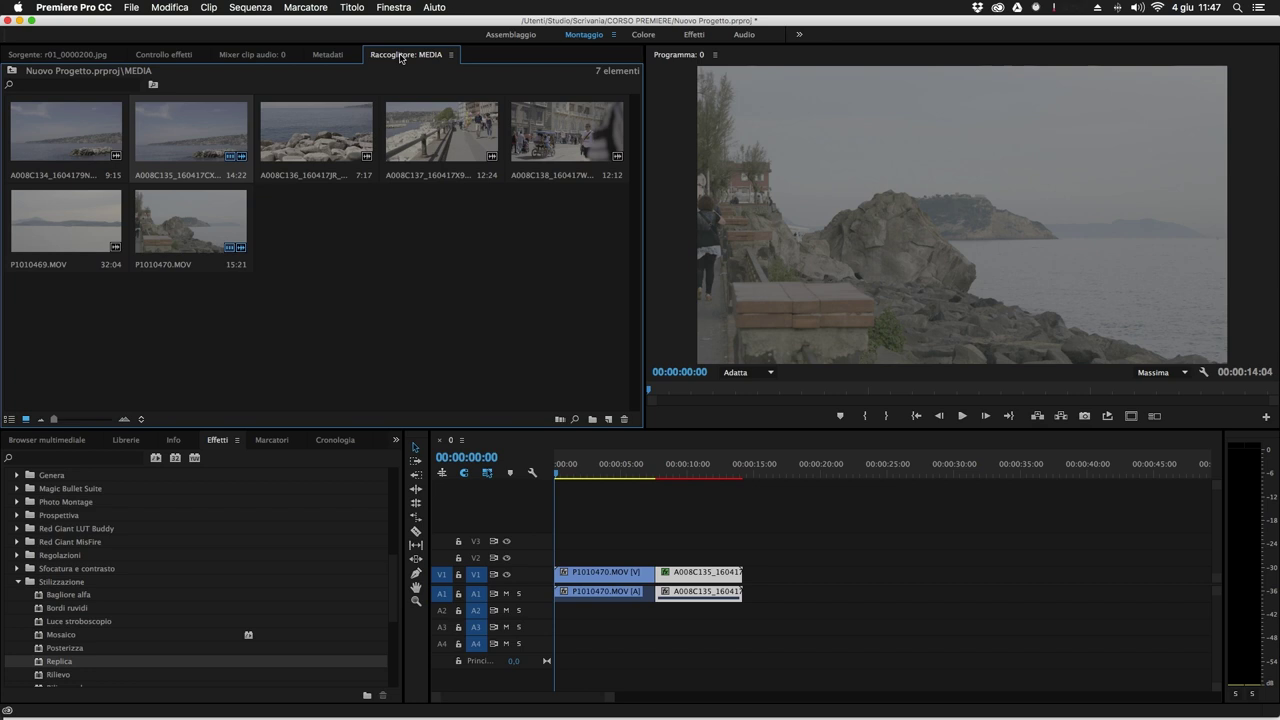
left_click_drag(312, 114, 826, 552)
left_click_drag(801, 470, 827, 468)
key("space")
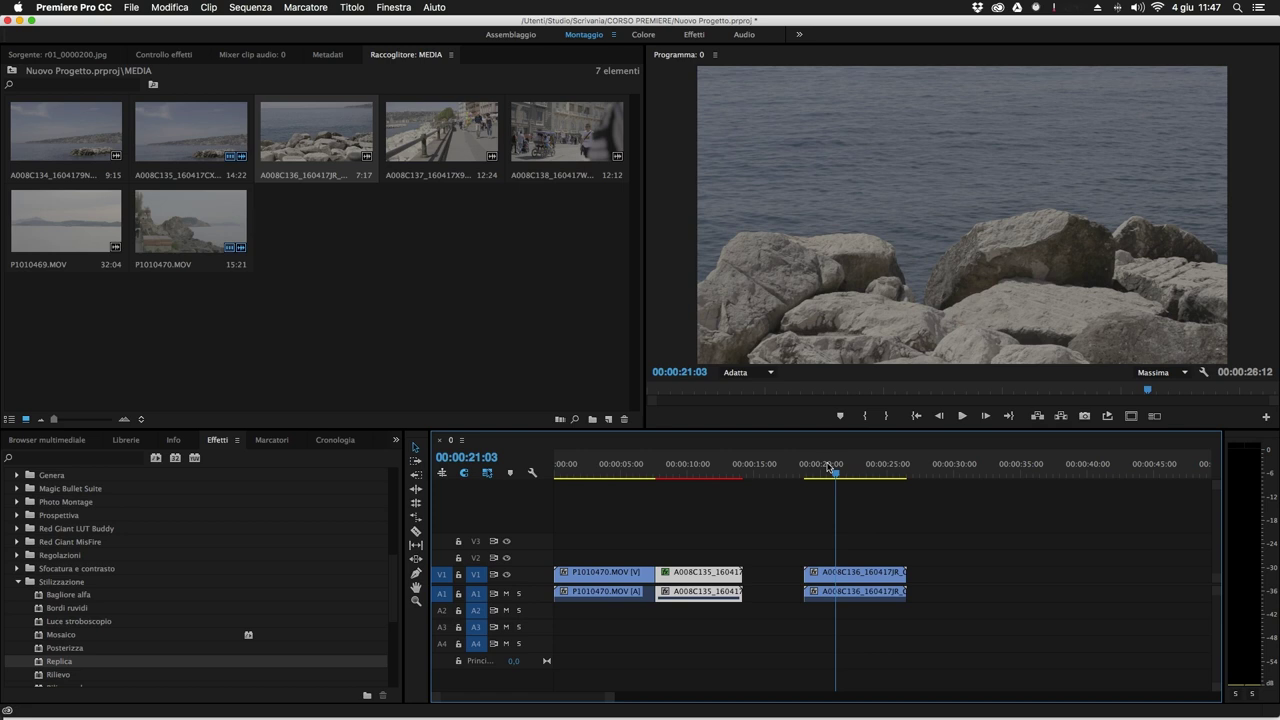
key("space")
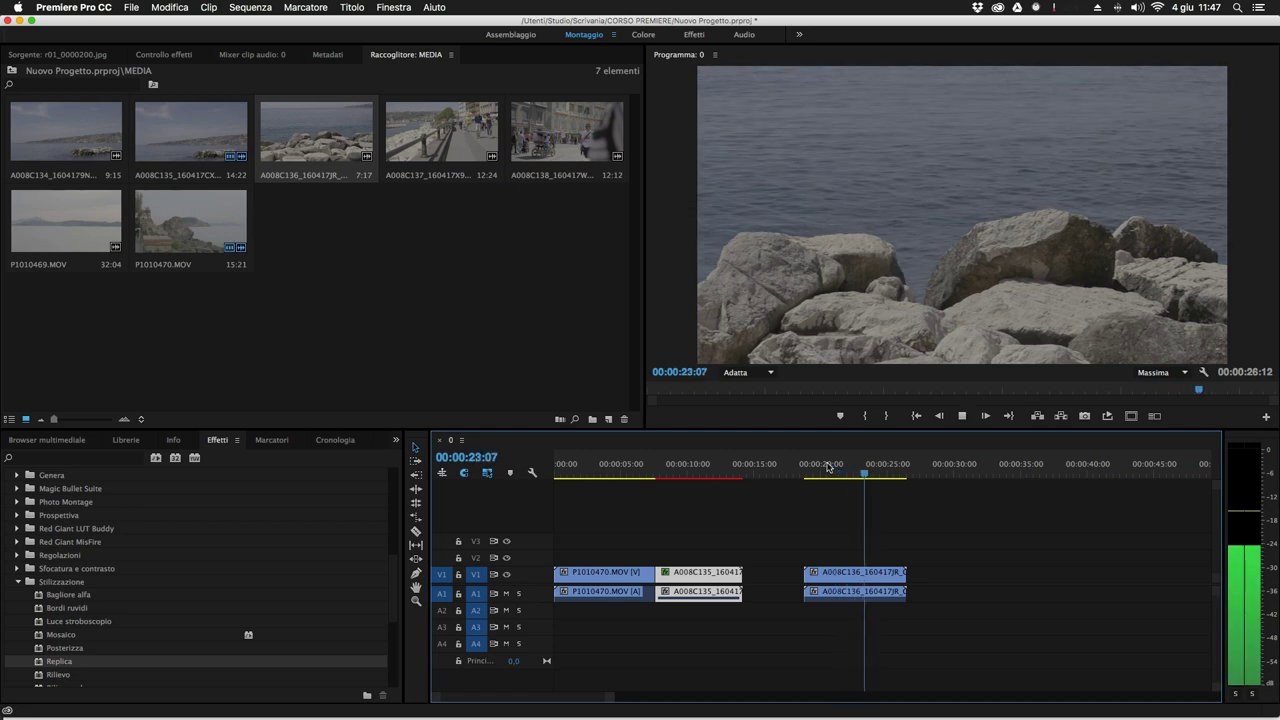
left_click(811, 465)
key("space")
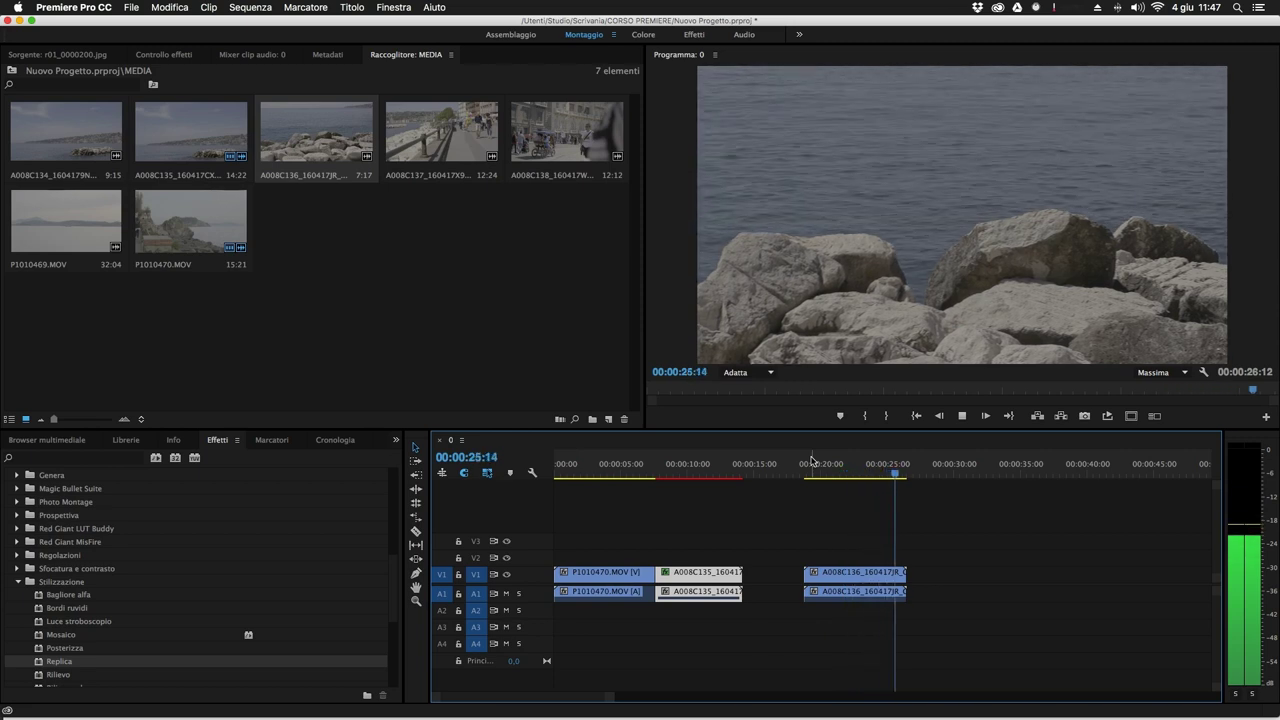
left_click_drag(839, 463, 814, 465)
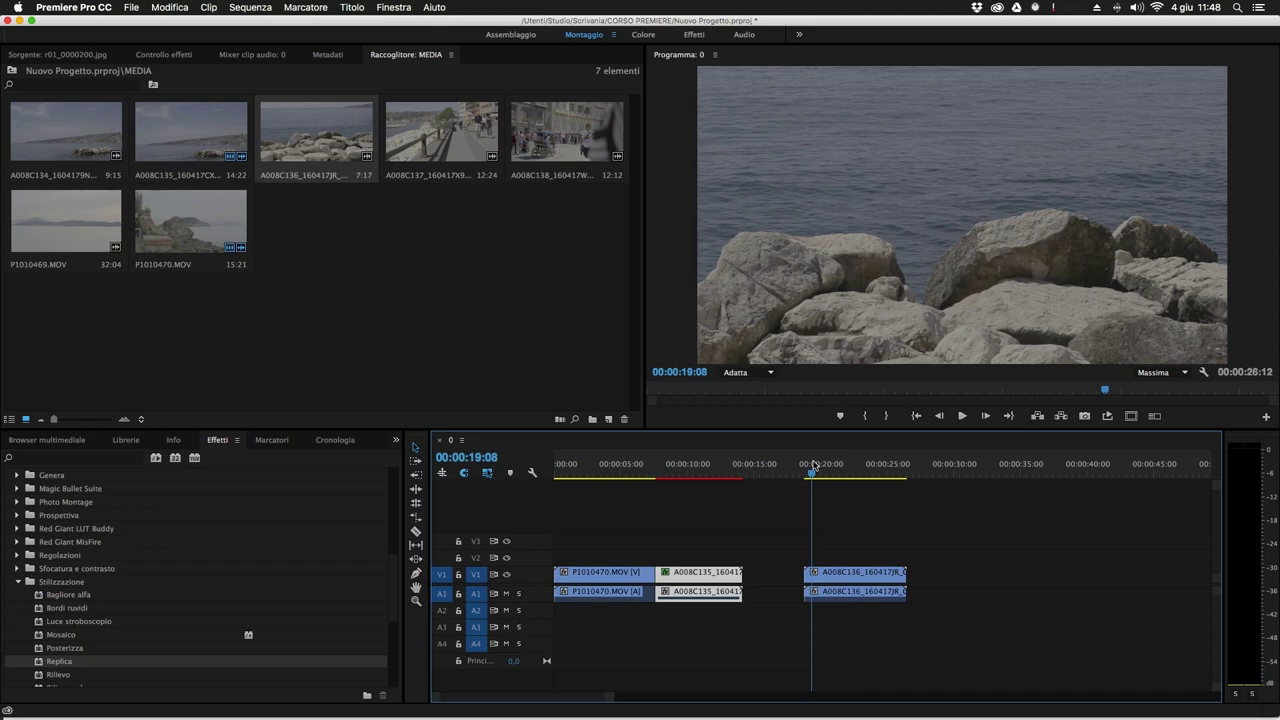
key("space")
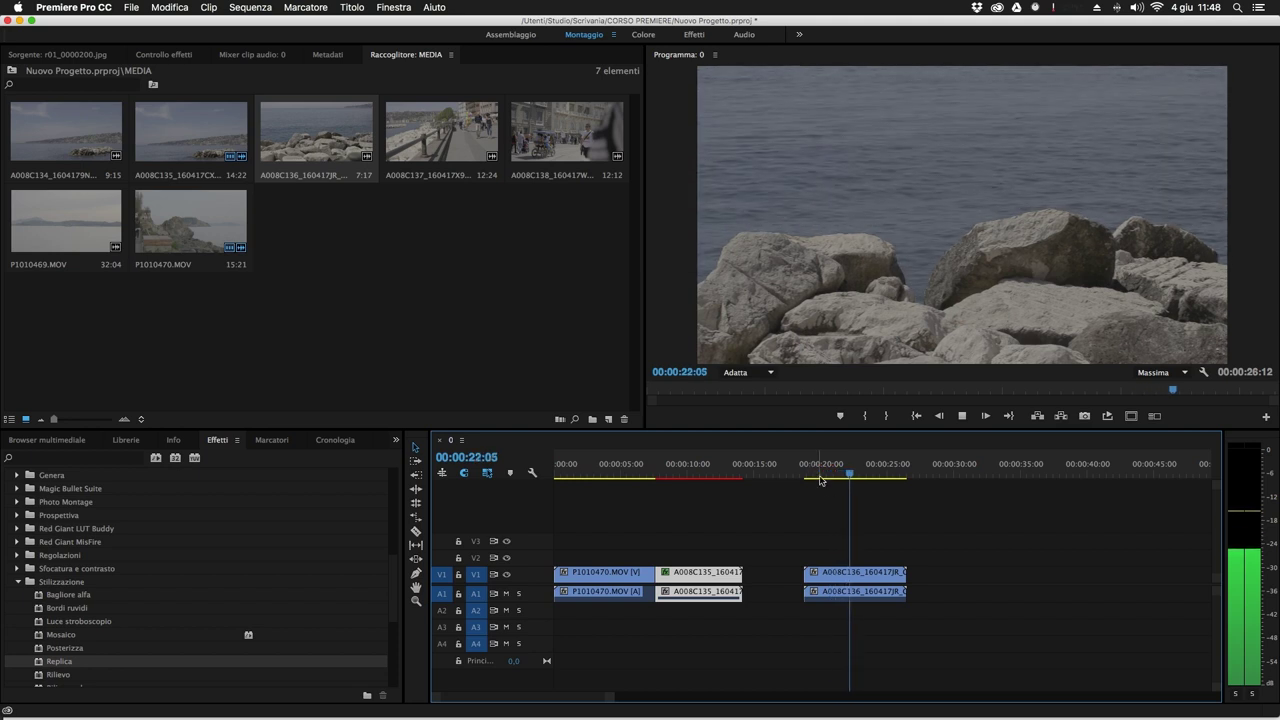
left_click(943, 532)
left_click_drag(943, 532, 874, 606)
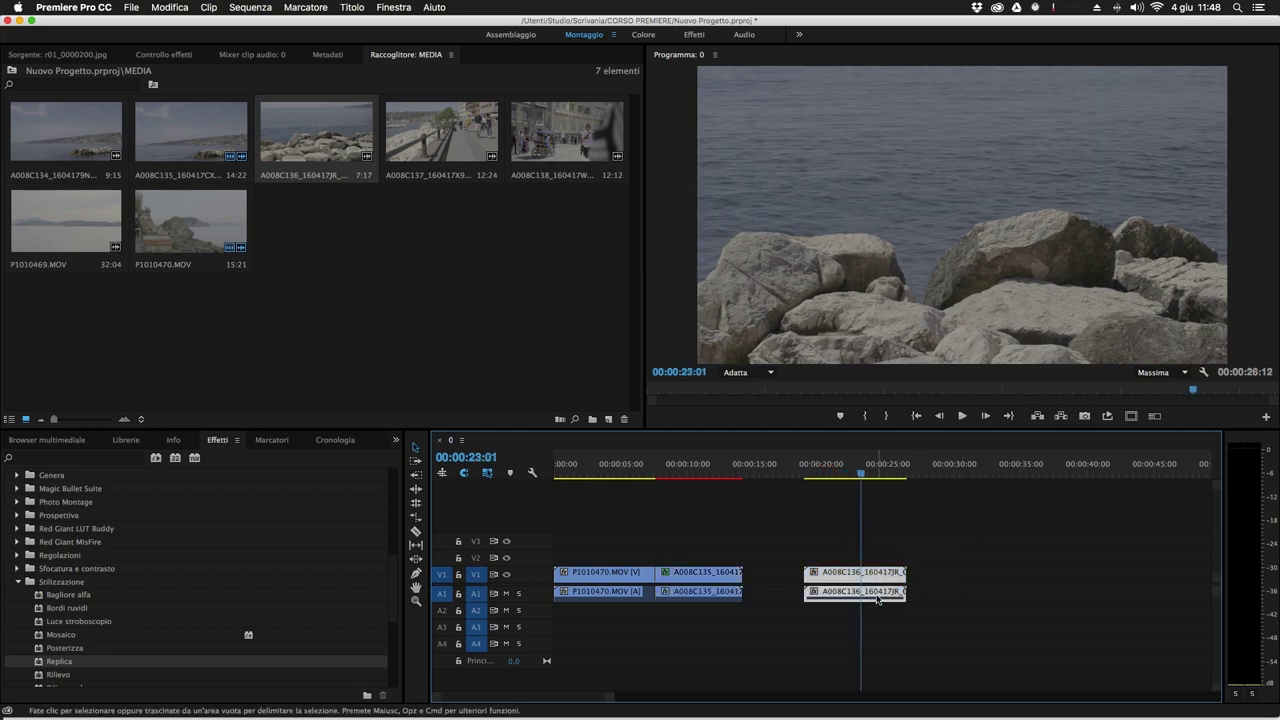
key("Delete")
left_click_drag(670, 470, 682, 470)
Collapse Stilizzazione, play the Replica-tiled clip from about 8 seconds, and start rendering the work area.
left_click(17, 582)
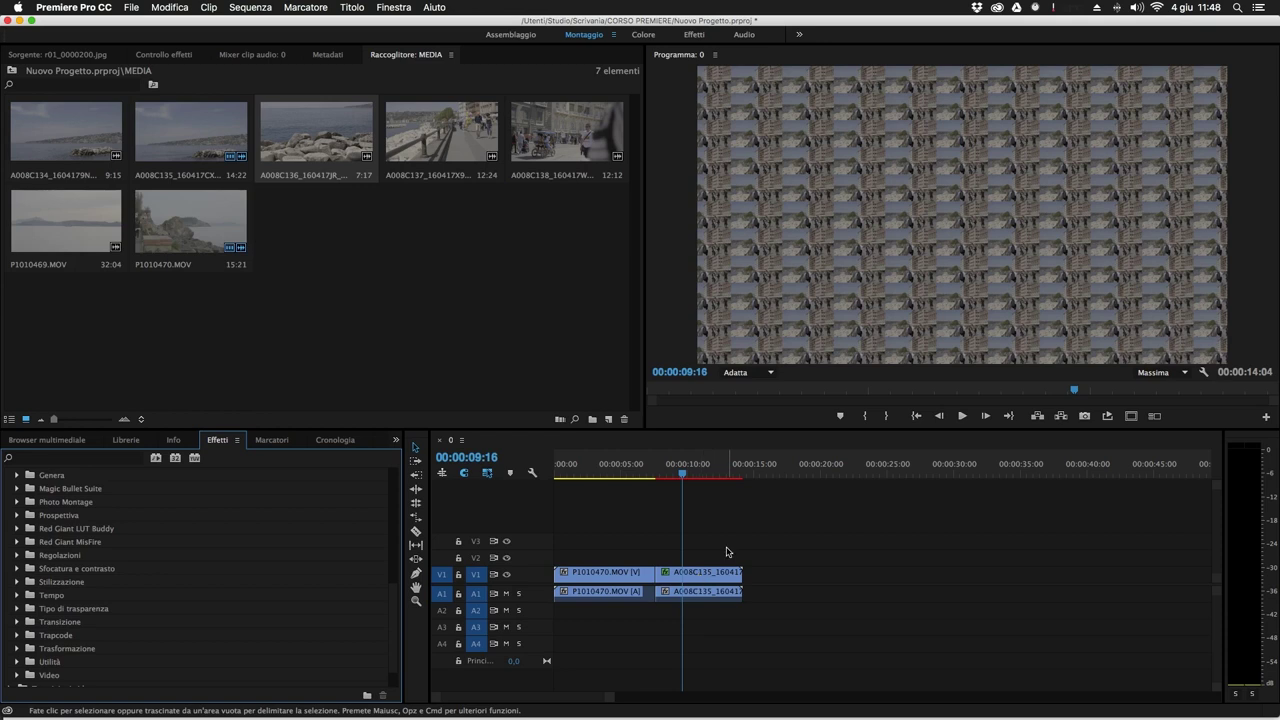
key("space")
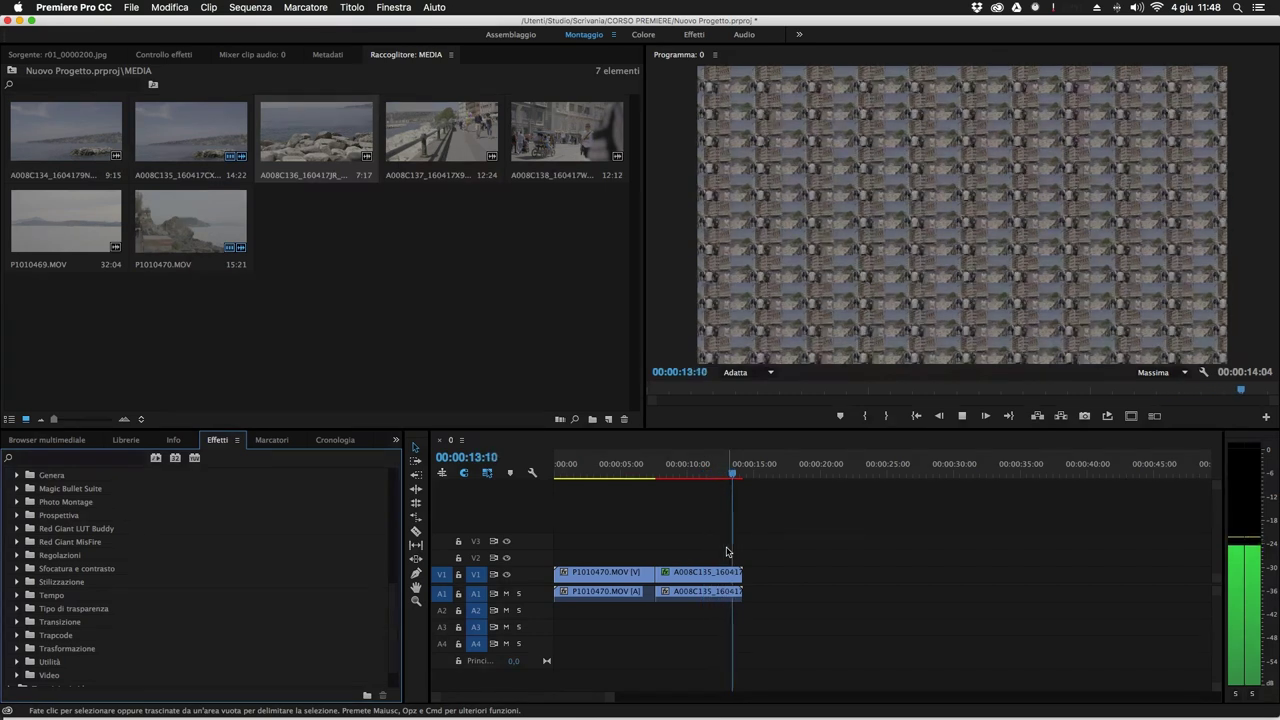
left_click(714, 472)
key("space")
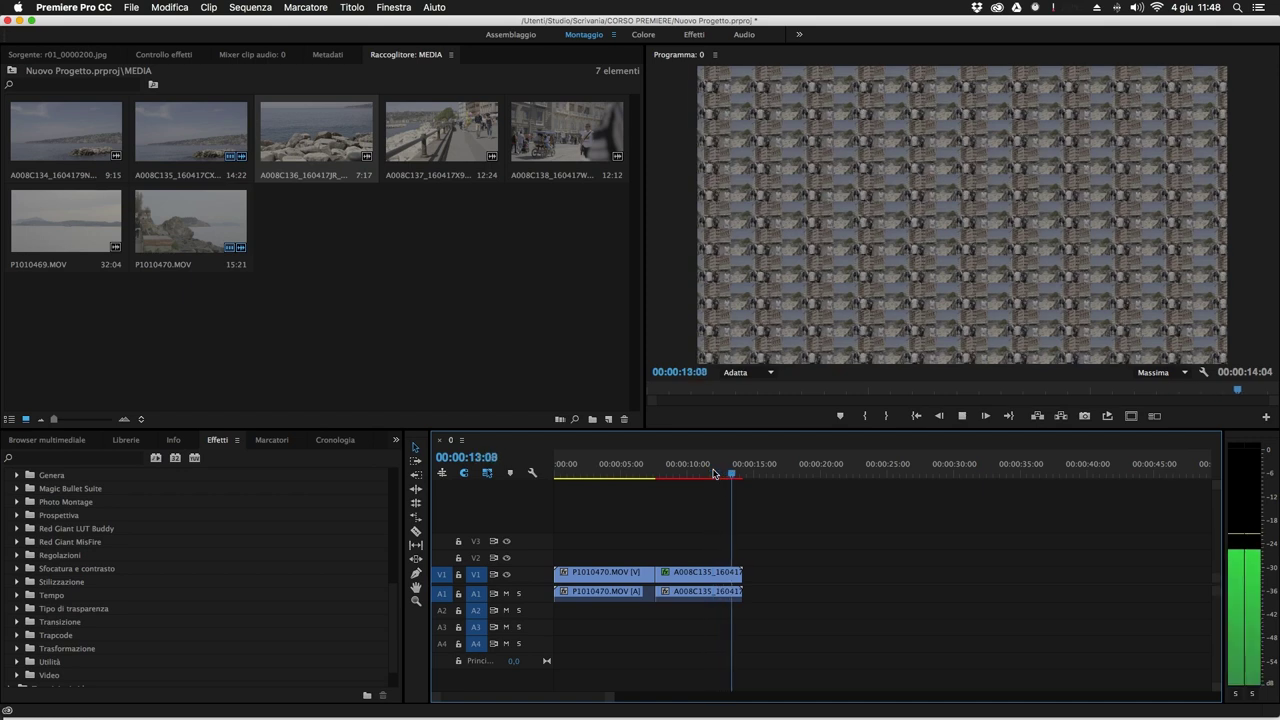
left_click(663, 466)
key("space")
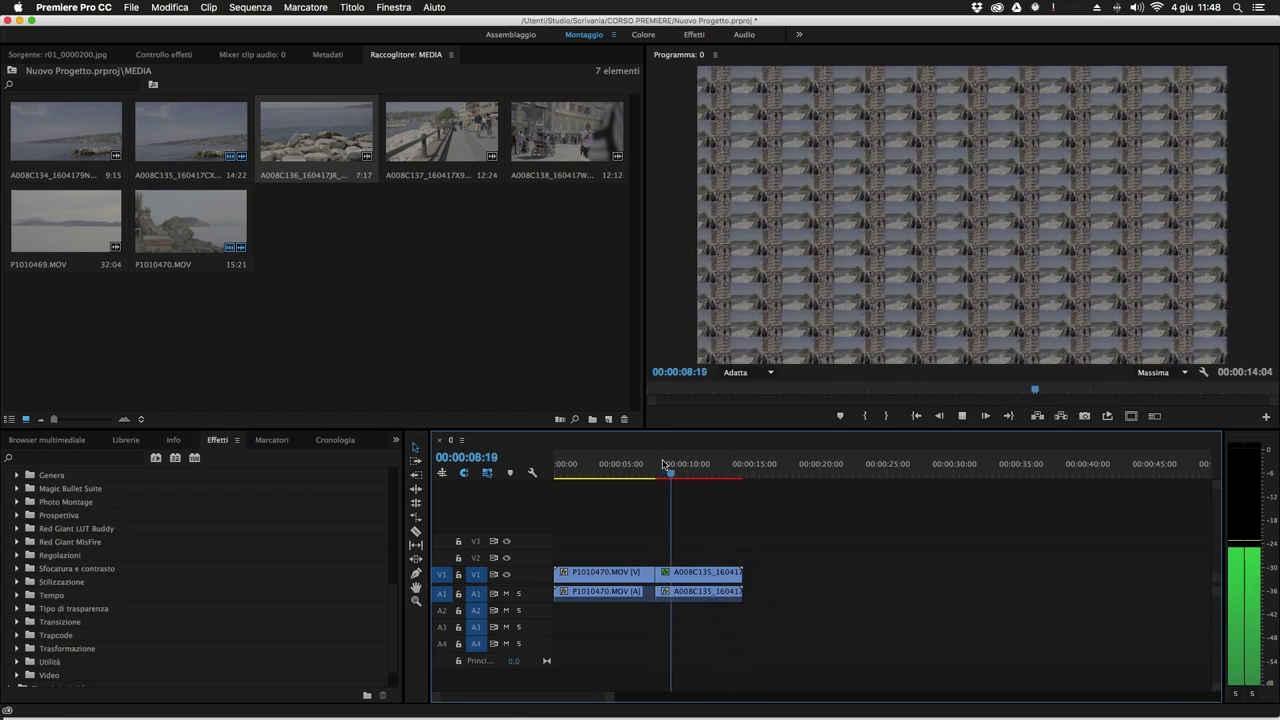
key("space")
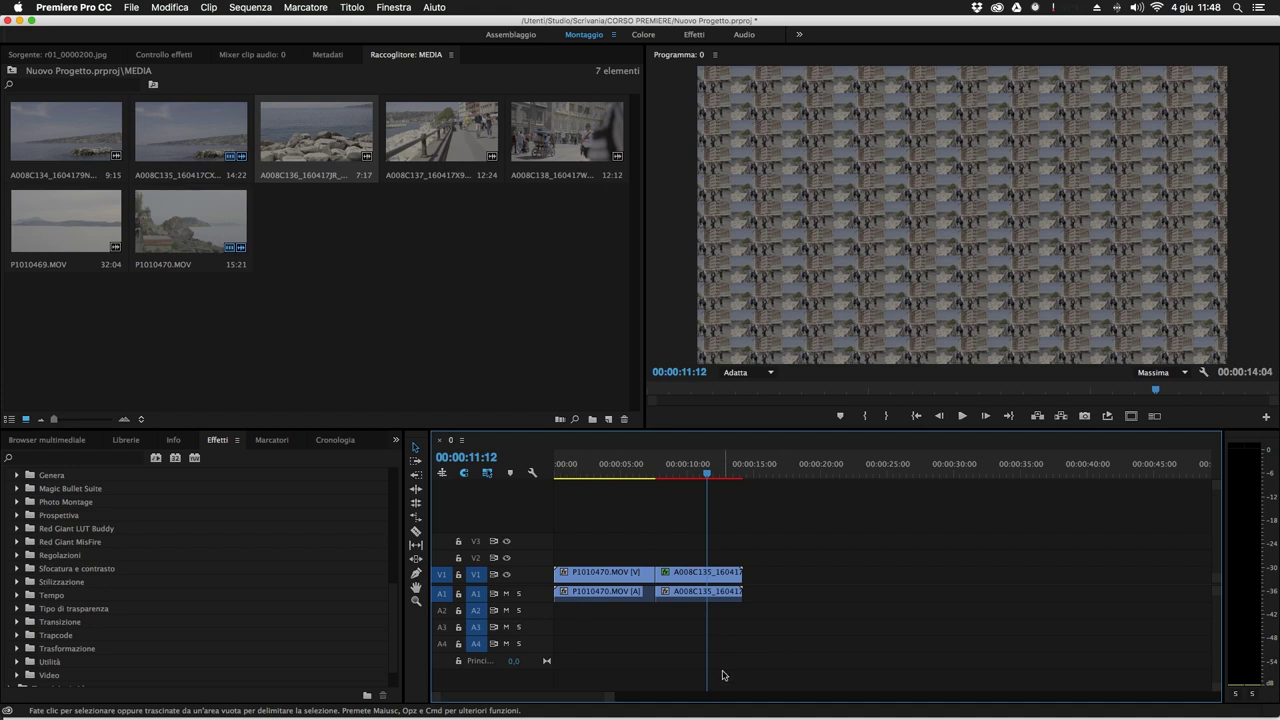
key("Return")
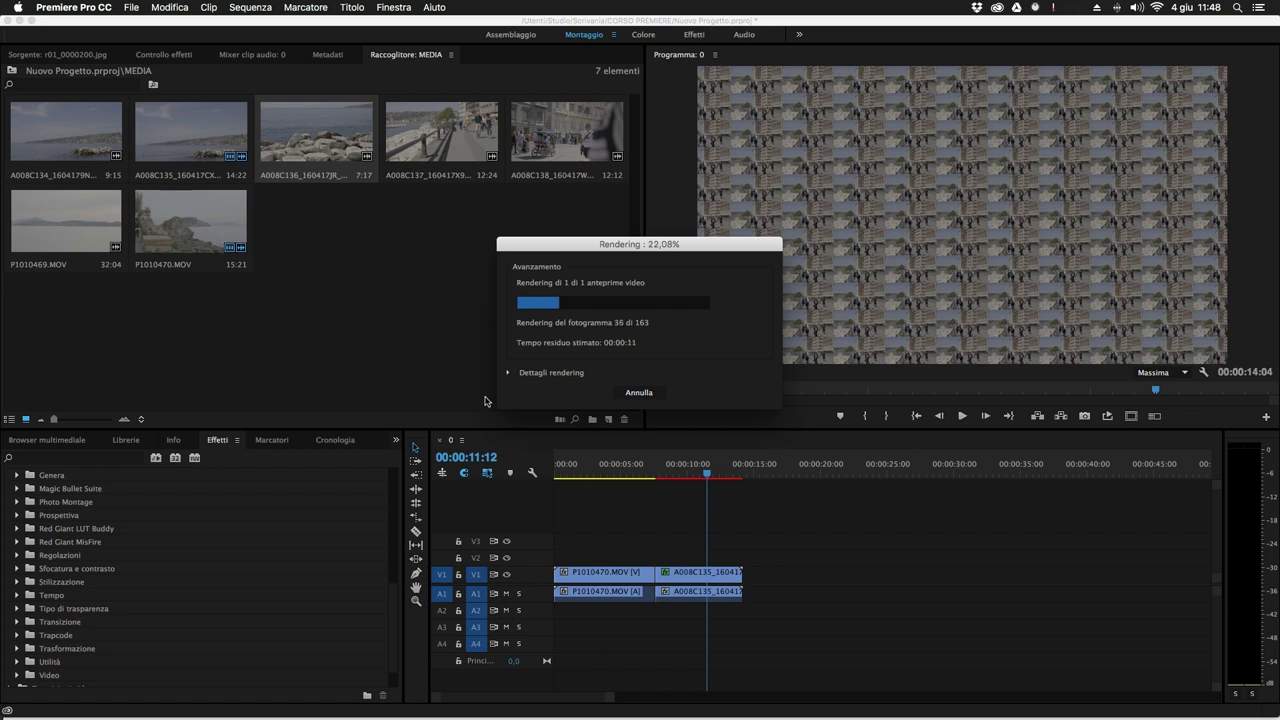
Show the render details, then play and scrub both rendered clips to check the preview.
left_click(508, 372)
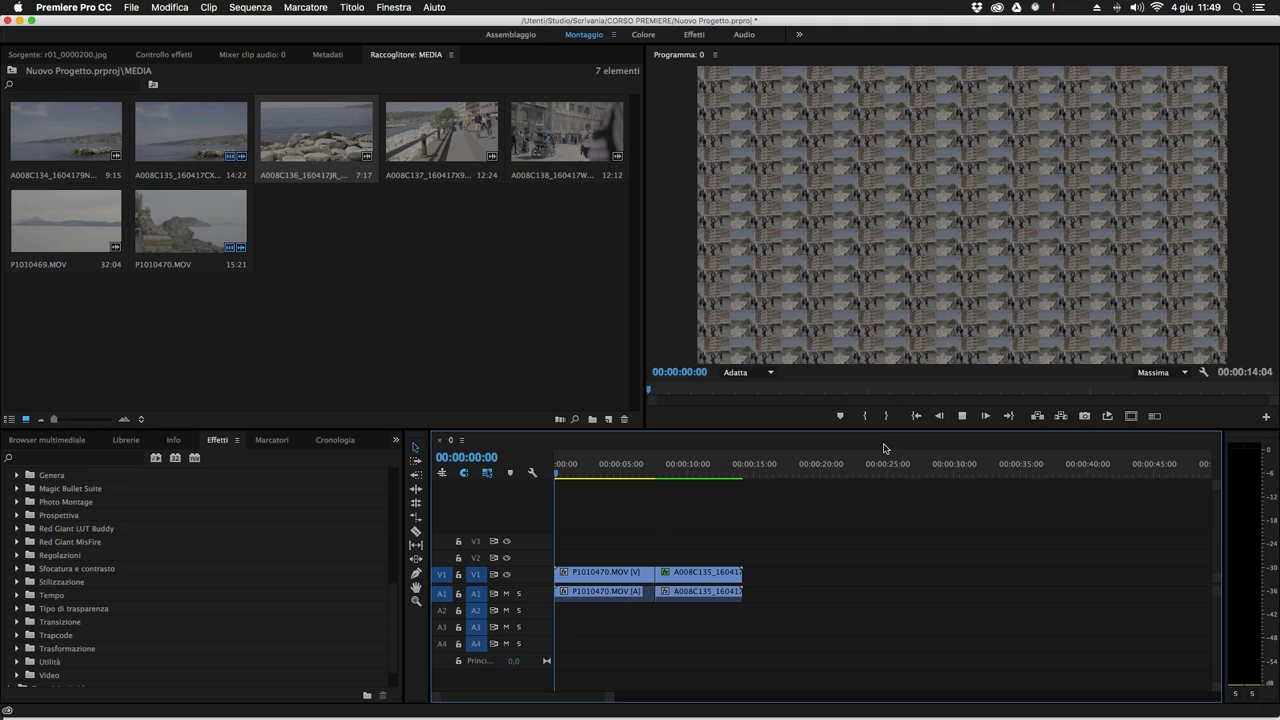
key("space")
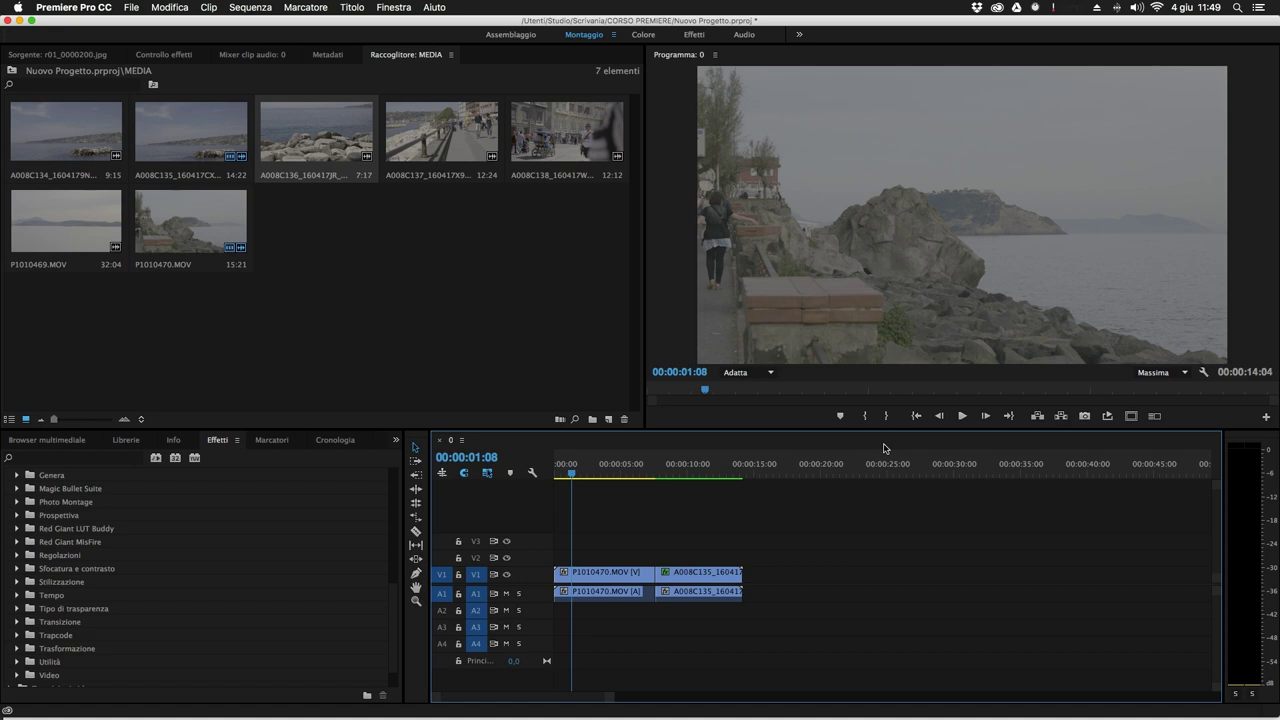
left_click_drag(668, 474, 696, 470)
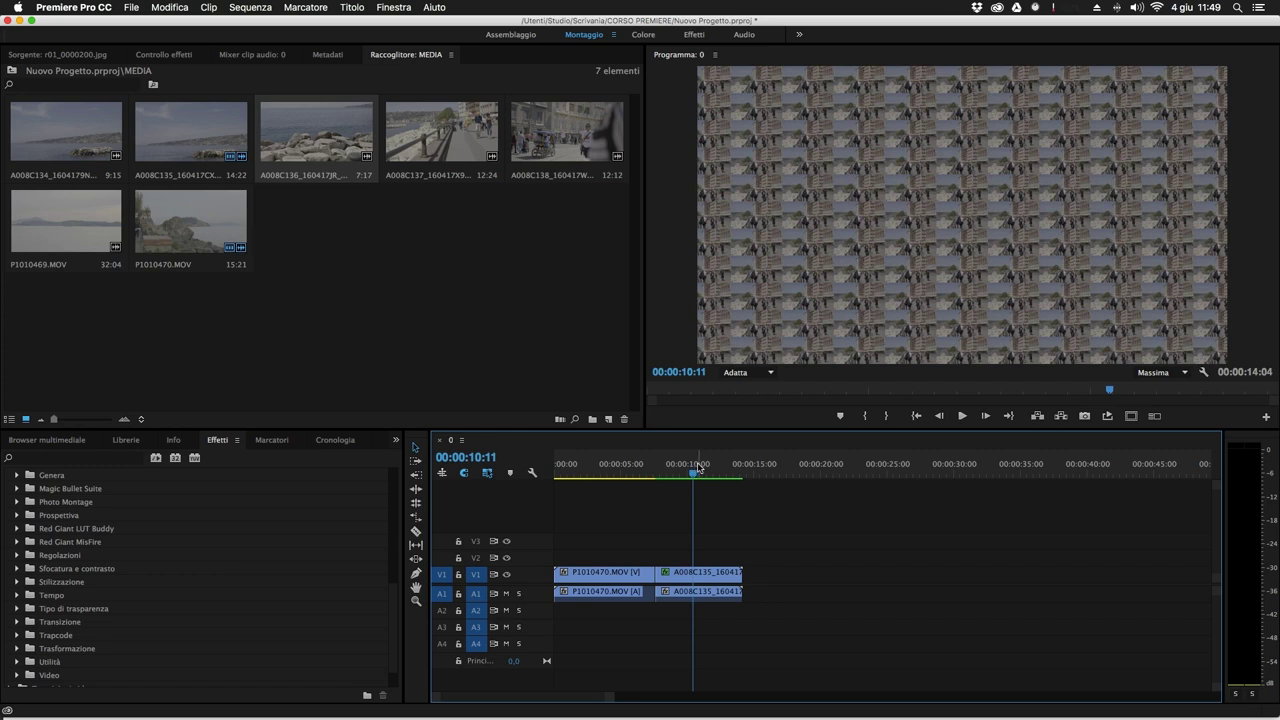
mouse_move(696, 474)
left_mouse_down()
mouse_move(649, 477)
mouse_move(709, 482)
left_mouse_up()
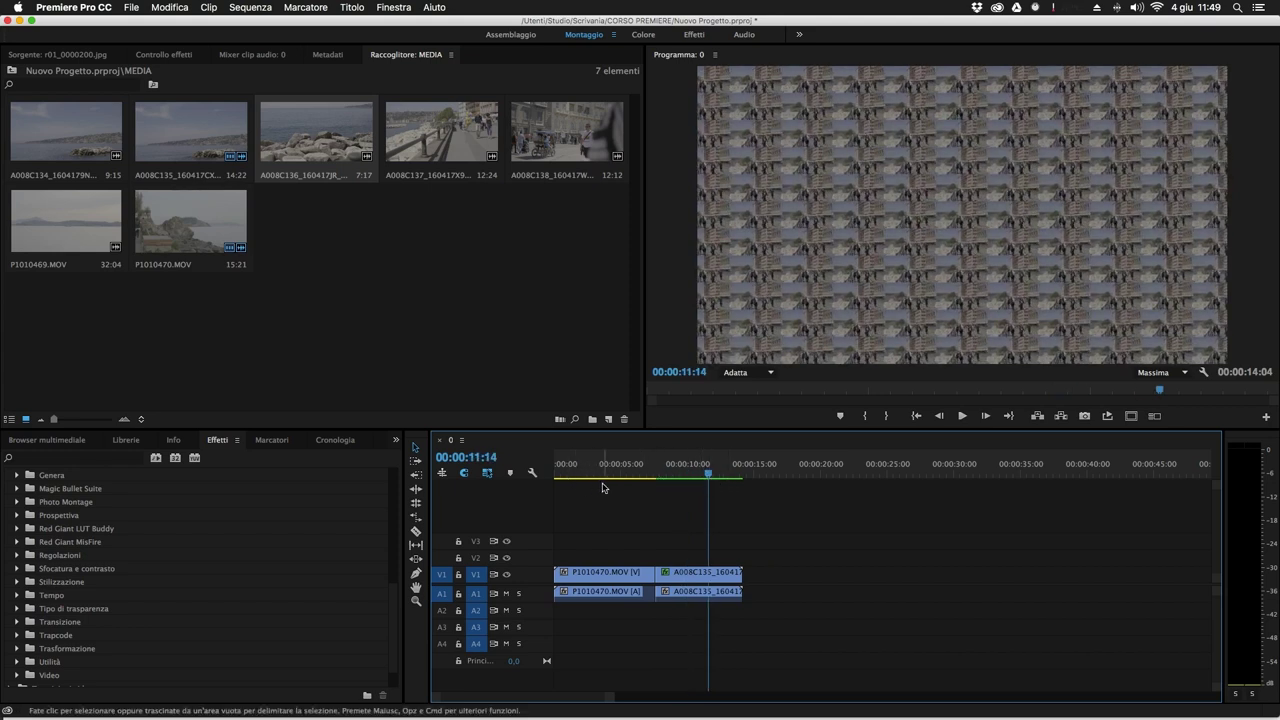
left_click_drag(639, 465, 585, 472)
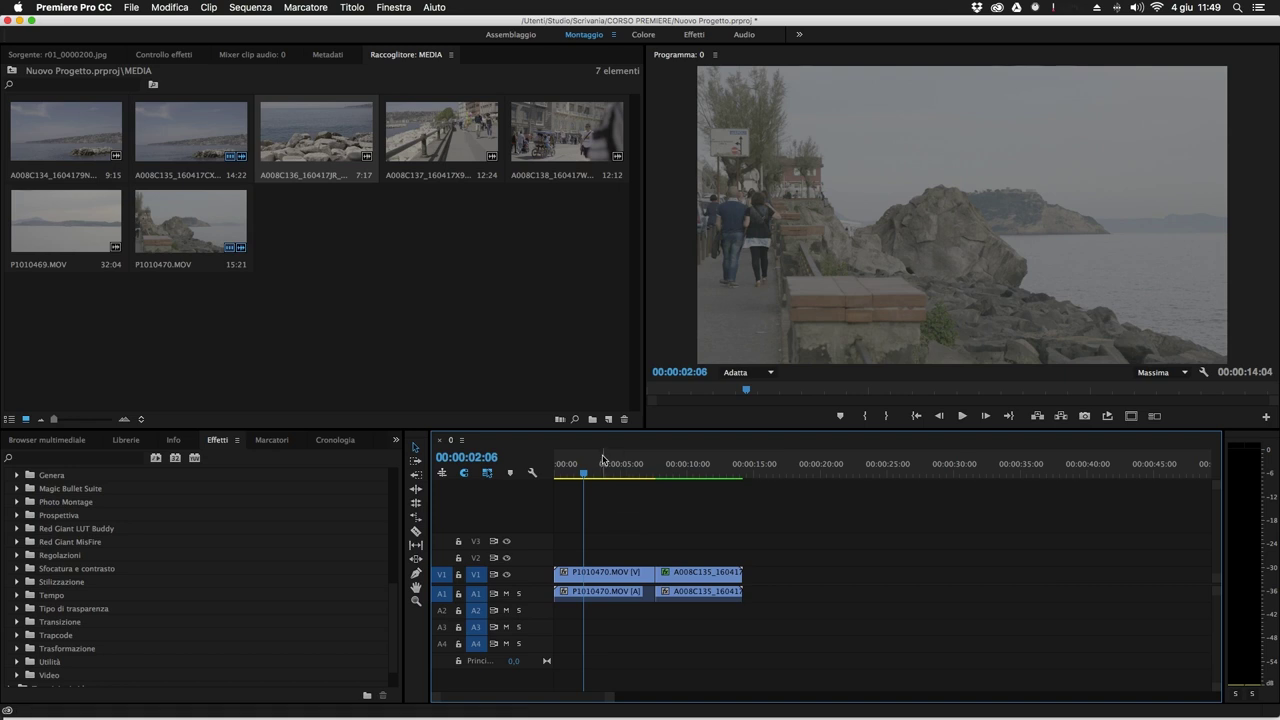
left_click_drag(604, 470, 639, 470)
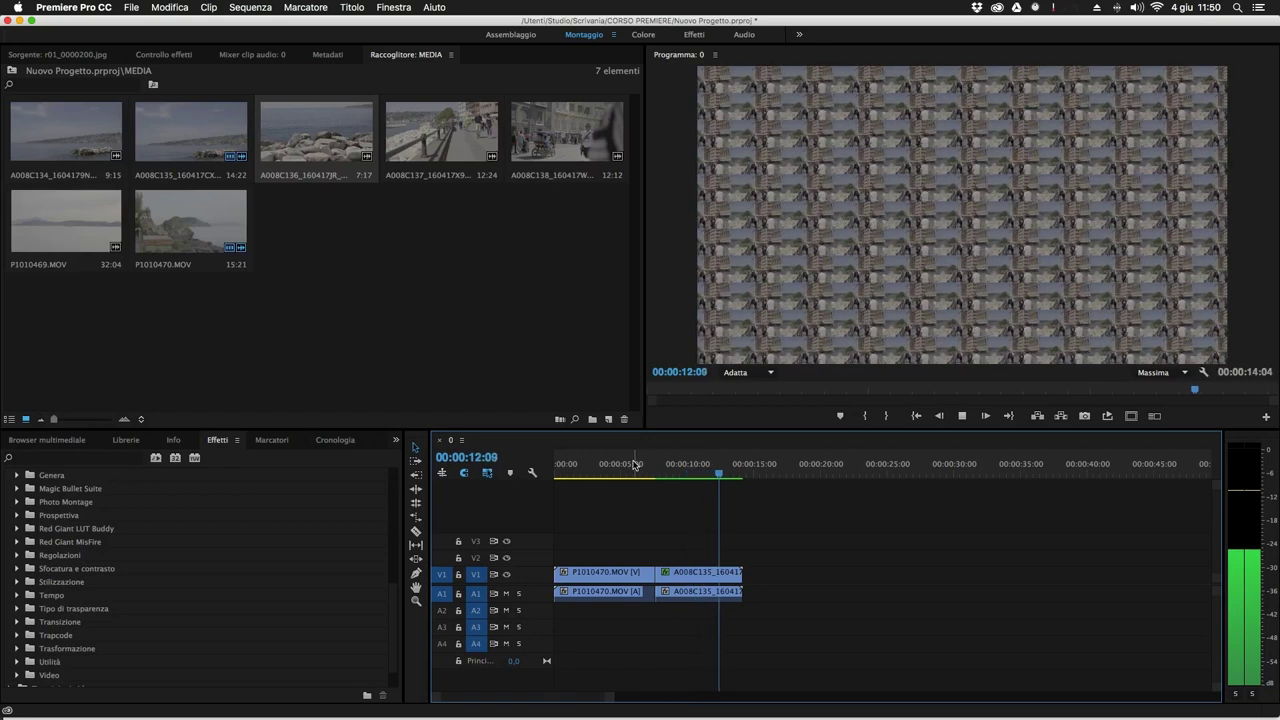
left_click_drag(742, 474, 705, 474)
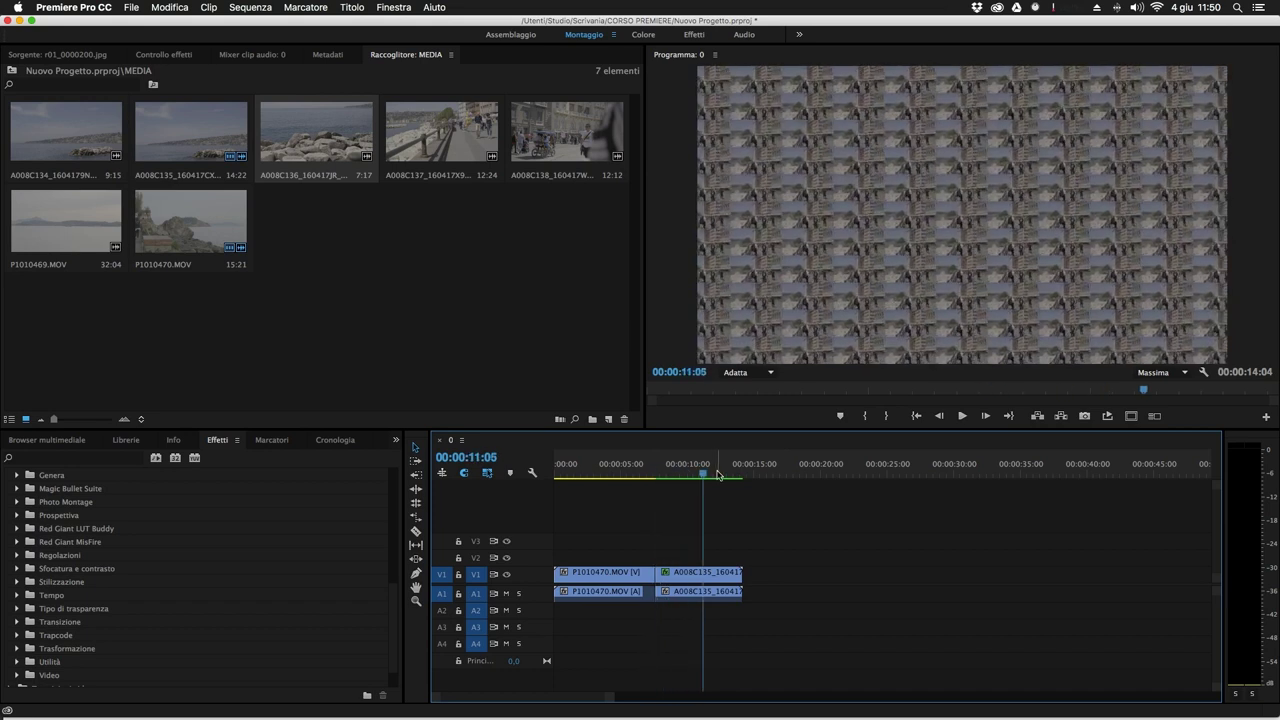
Raise the Replica effect's Conteggio on clip A008C135 to 16.
left_click(703, 576)
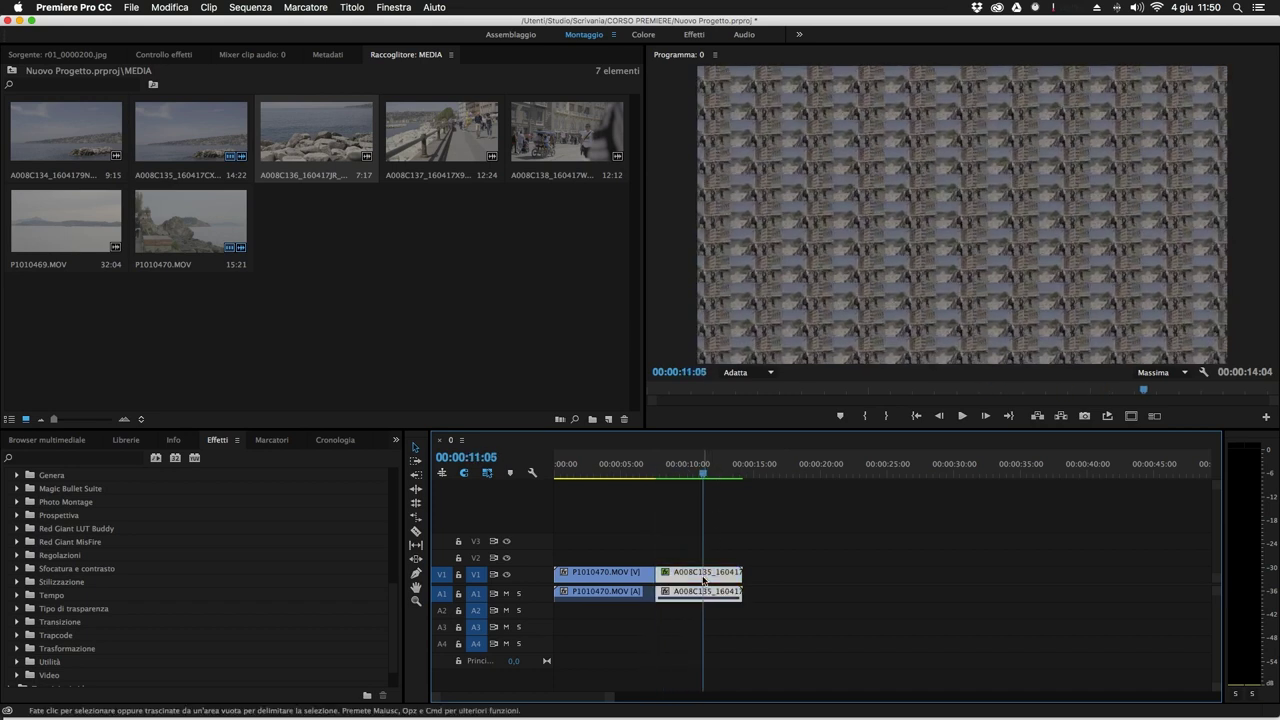
left_click(165, 54)
left_click_drag(245, 276, 240, 276)
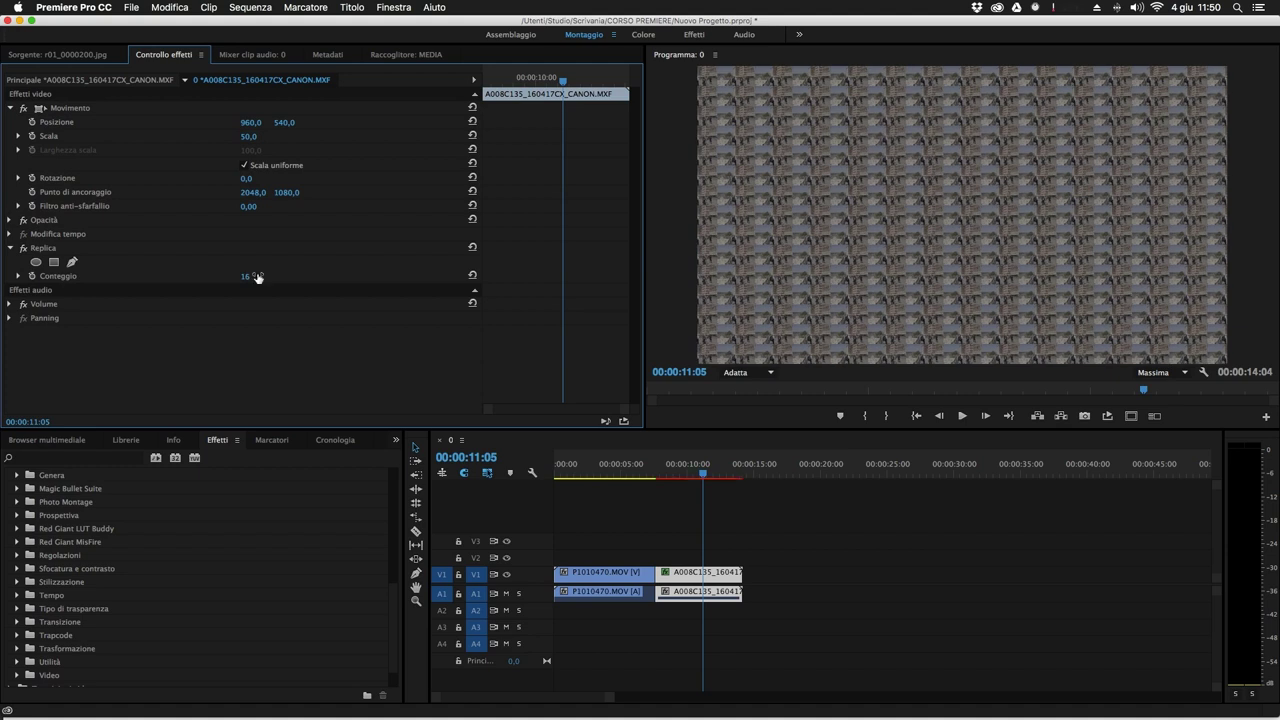
left_click(795, 535)
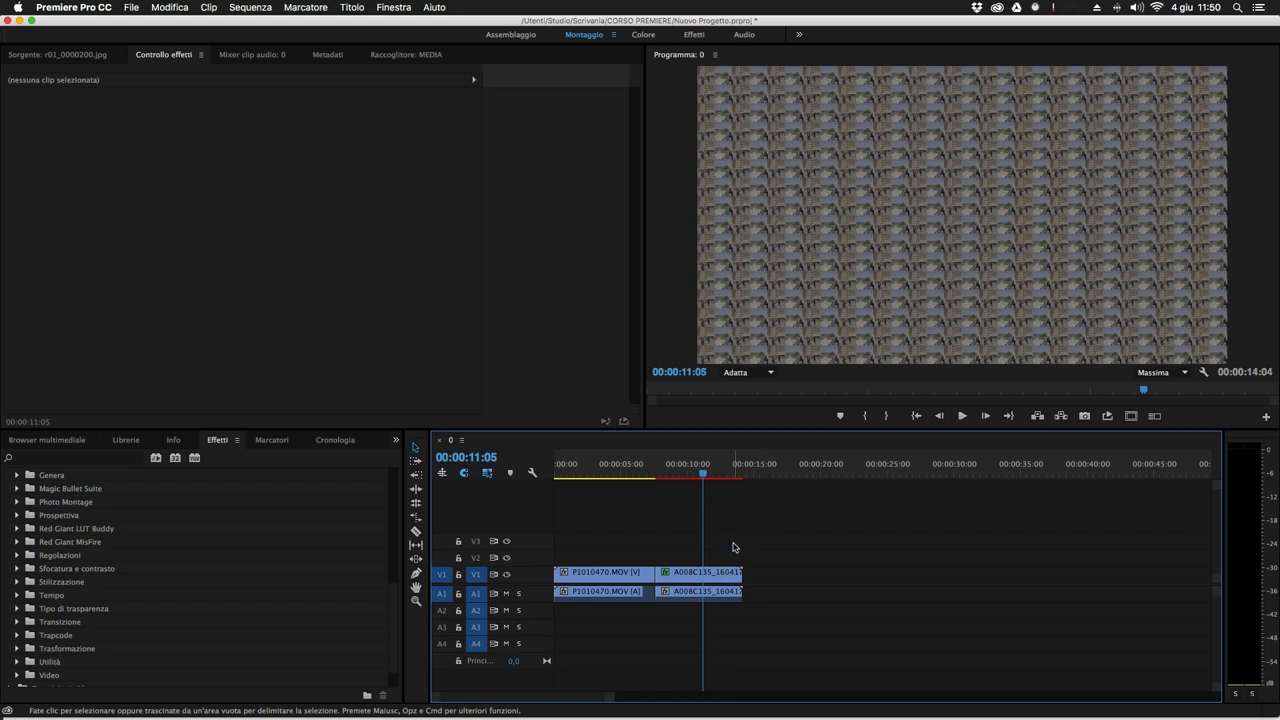
Re-render the sequence preview and play the tiled clip from around 9 seconds.
key("Return")
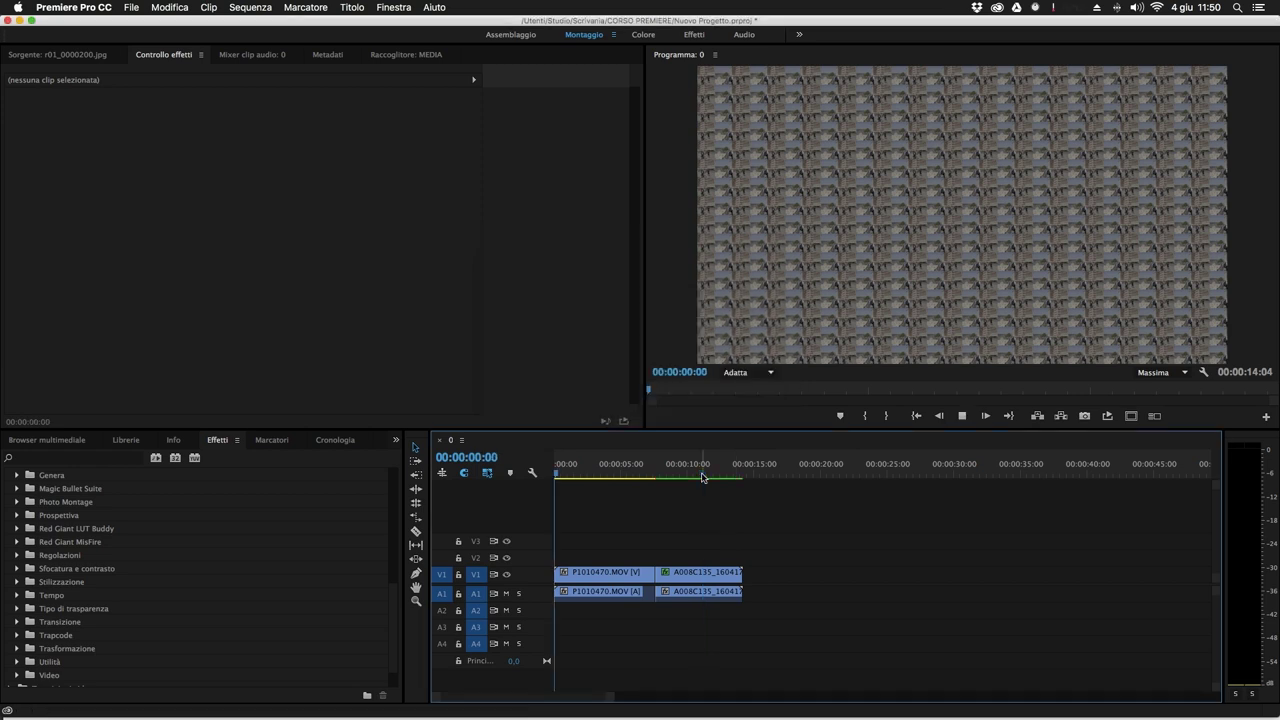
left_click_drag(703, 470, 632, 468)
key("space")
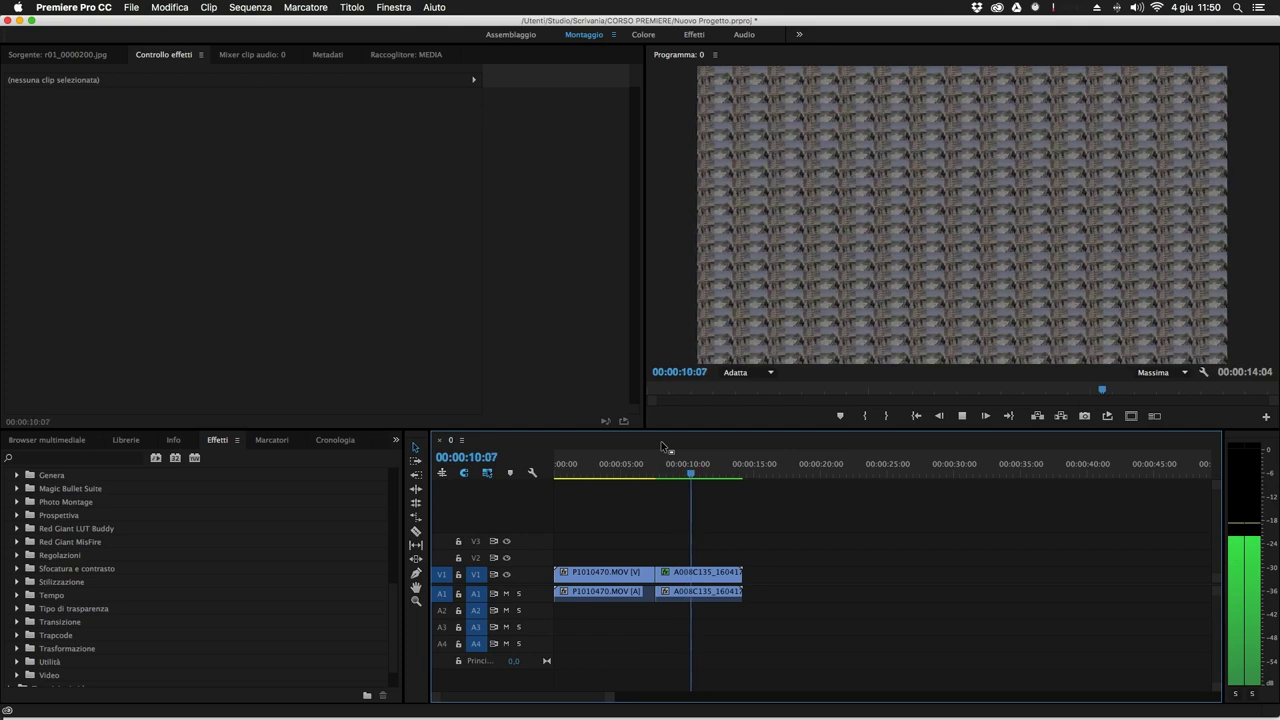
left_click_drag(596, 472, 588, 474)
left_click(1164, 375)
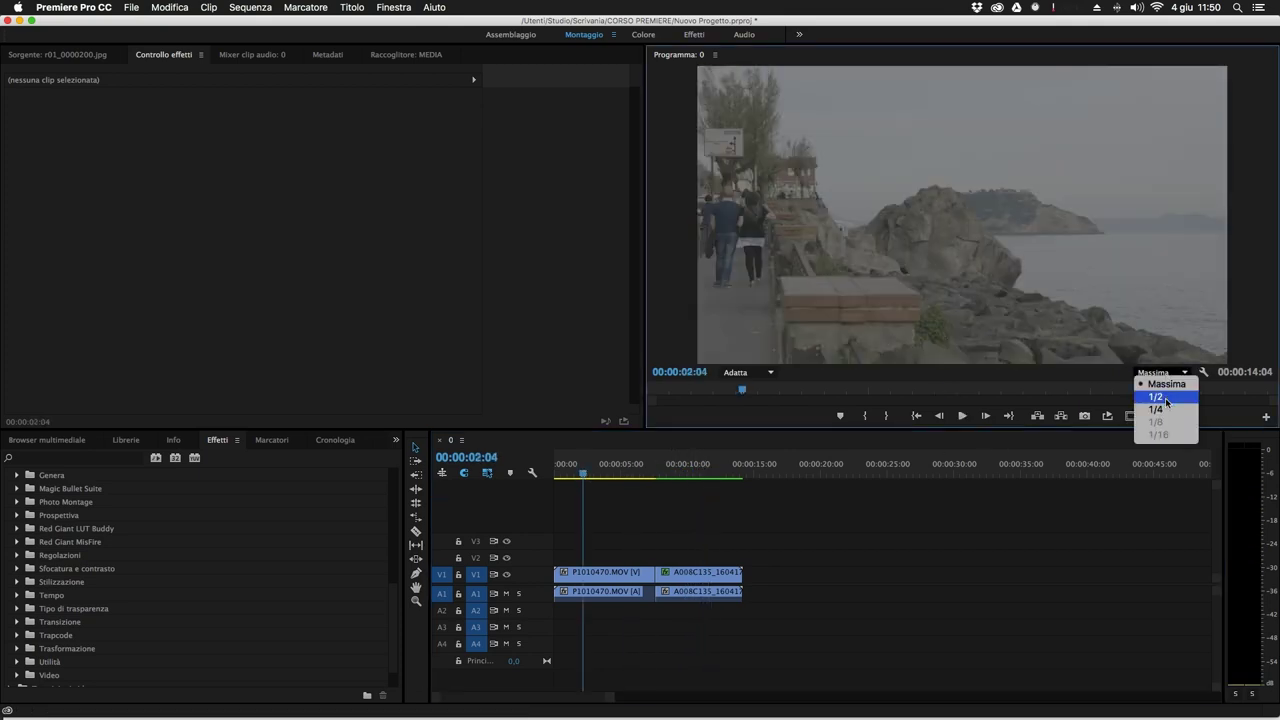
left_click(1166, 409)
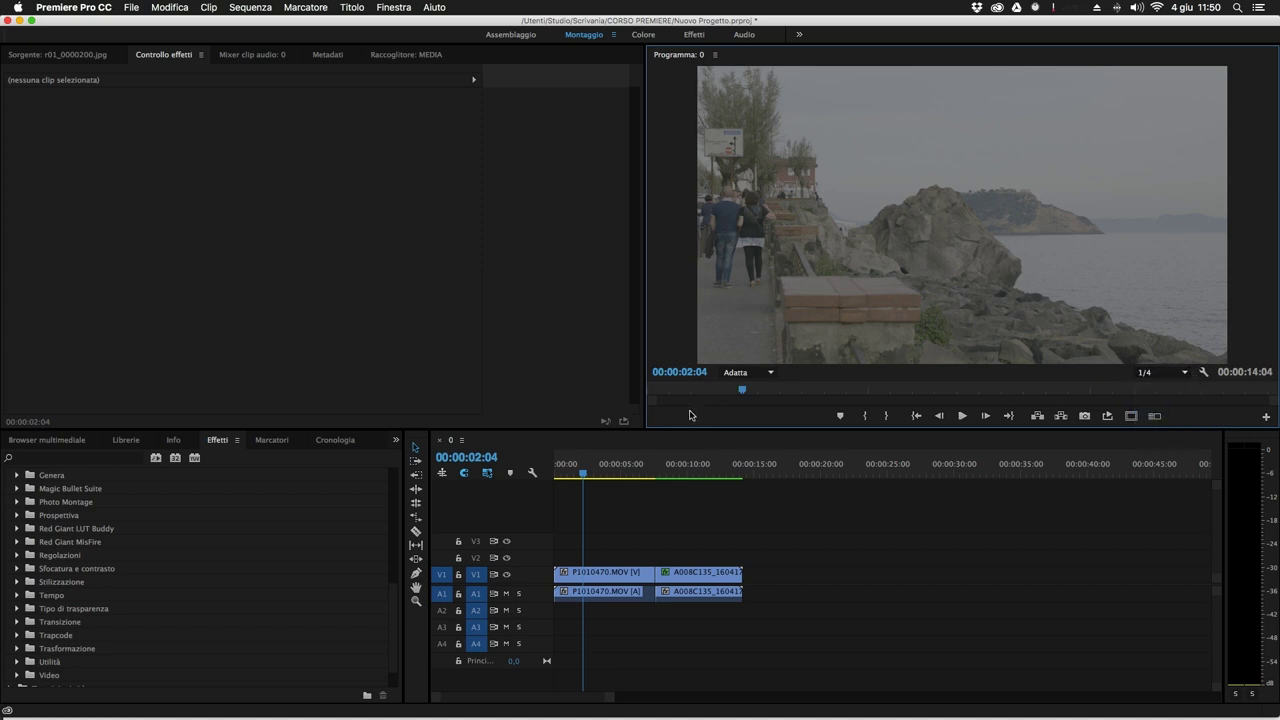
left_click_drag(671, 472, 676, 472)
left_click(676, 580)
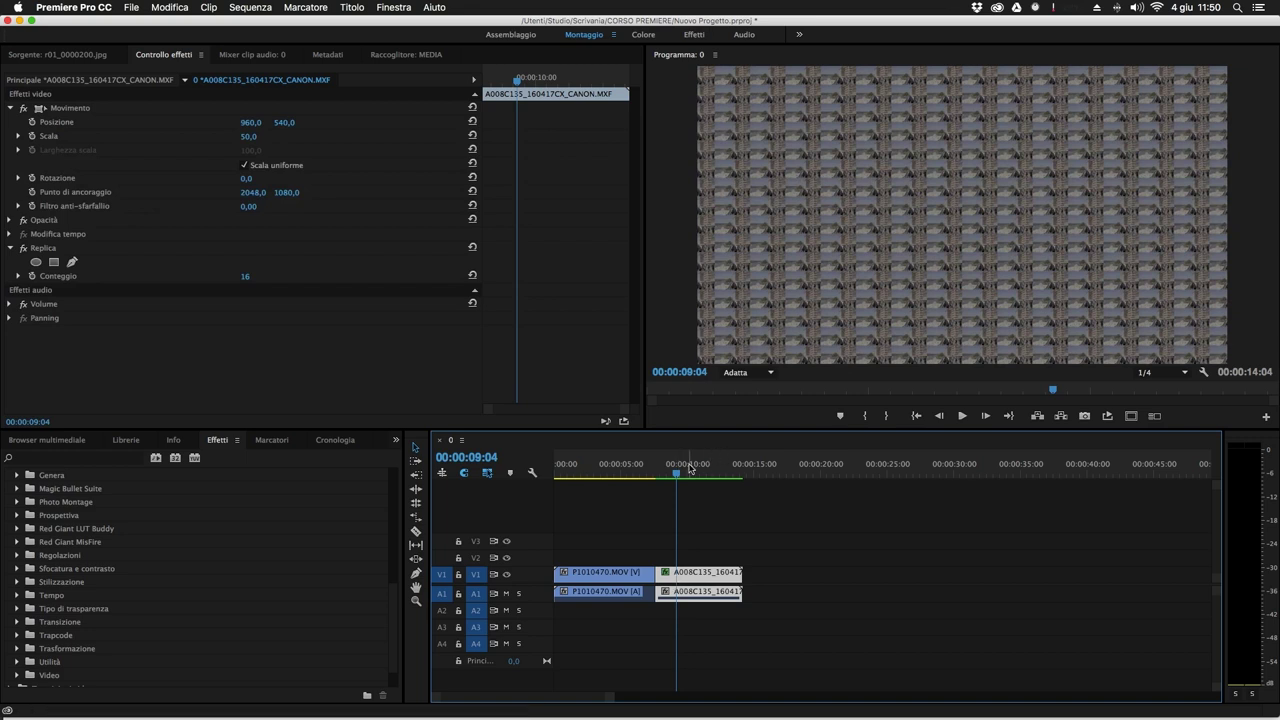
key("Home")
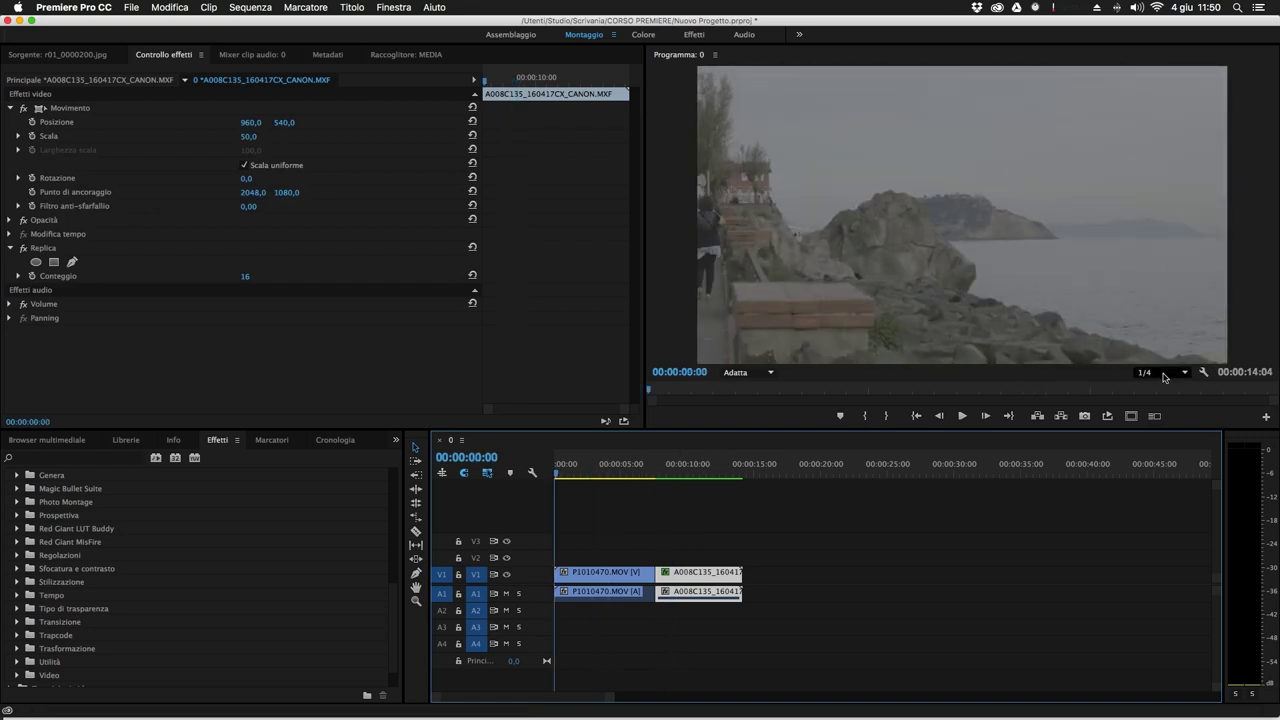
left_click(1166, 373)
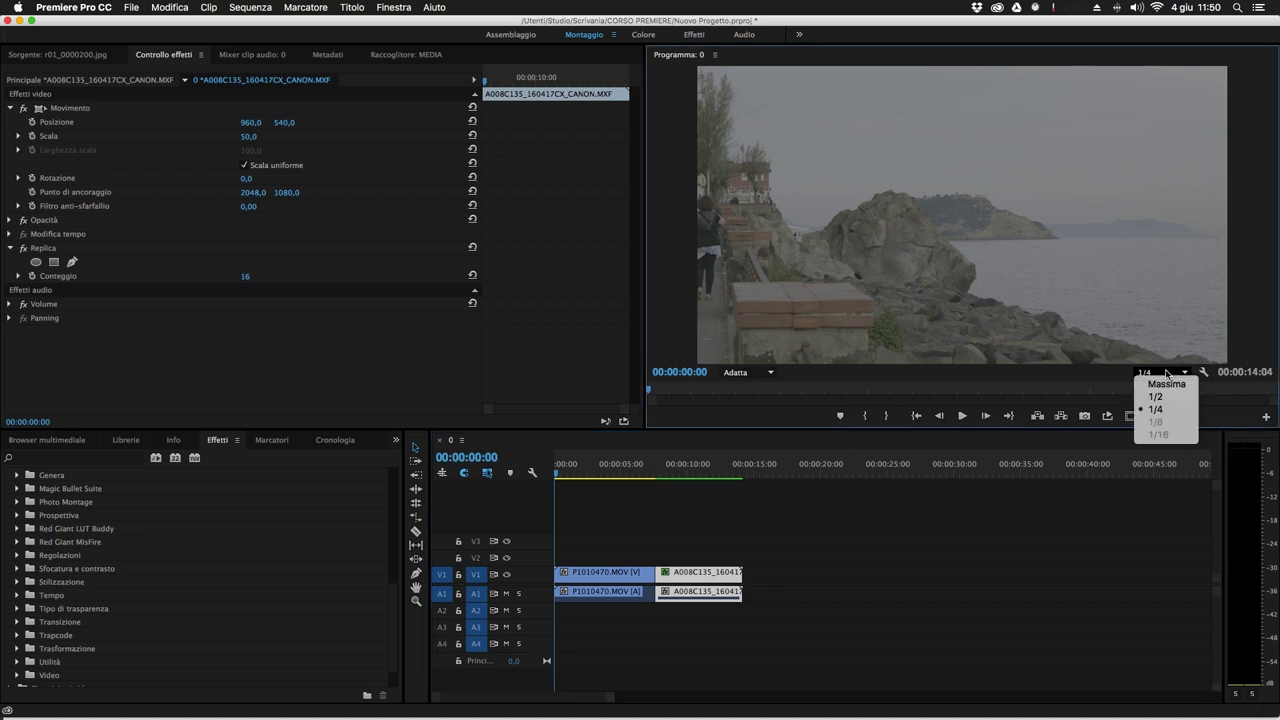
left_click(1166, 374)
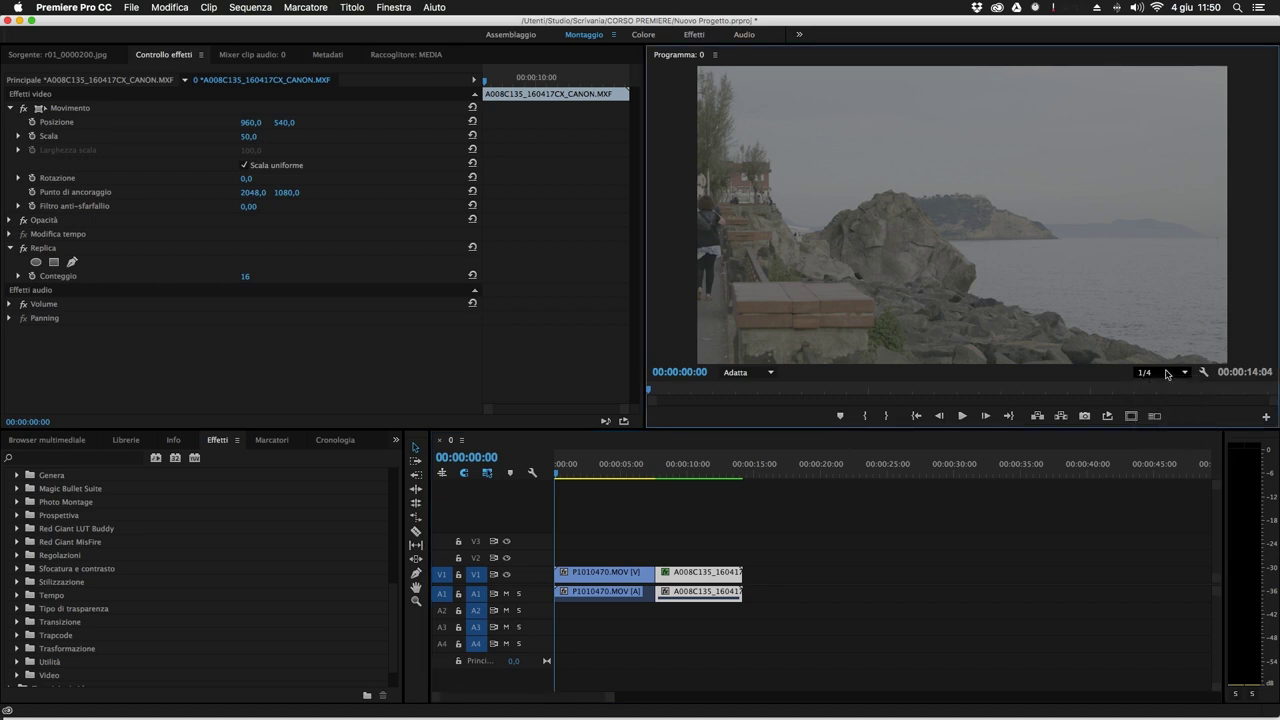
key("space")
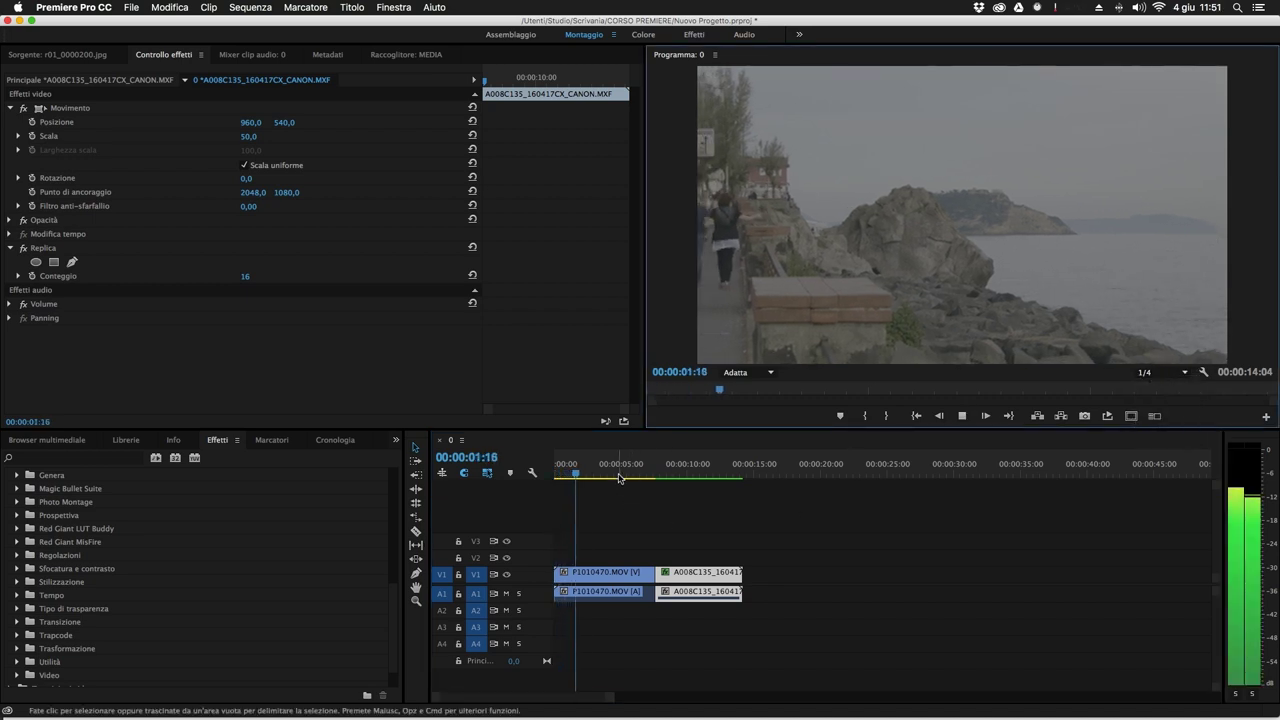
key("space")
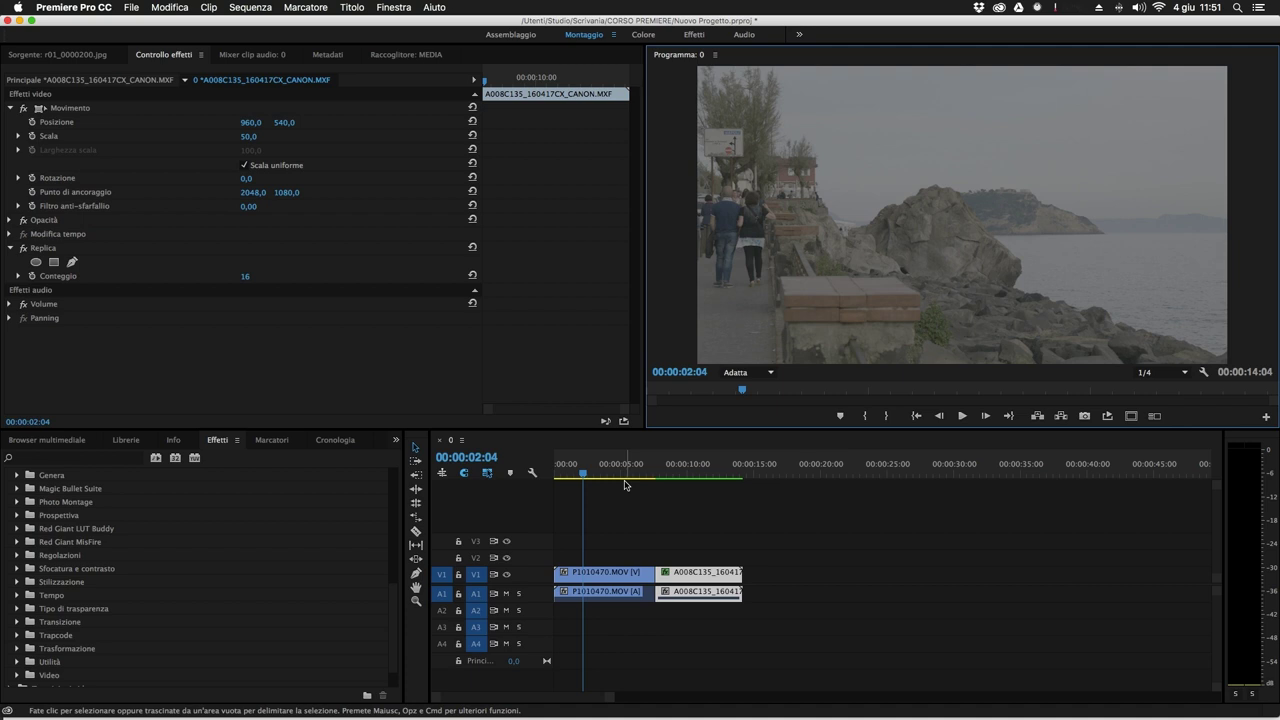
key("space")
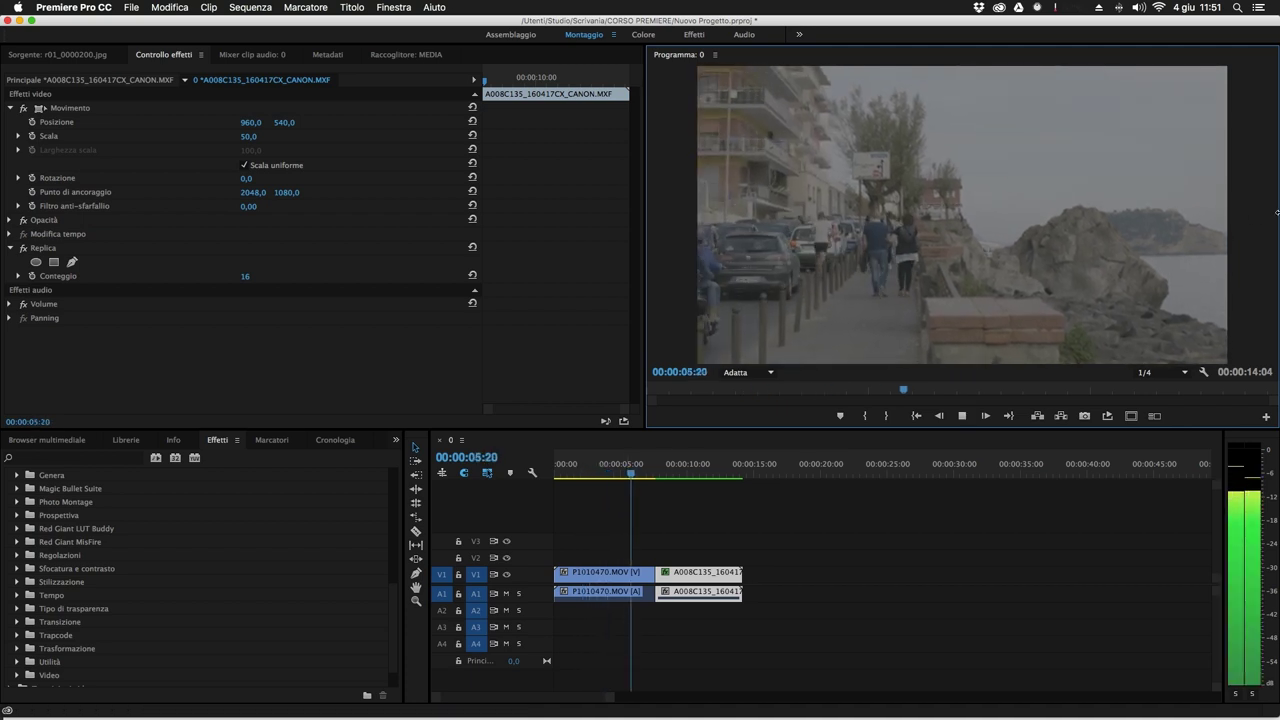
key("space")
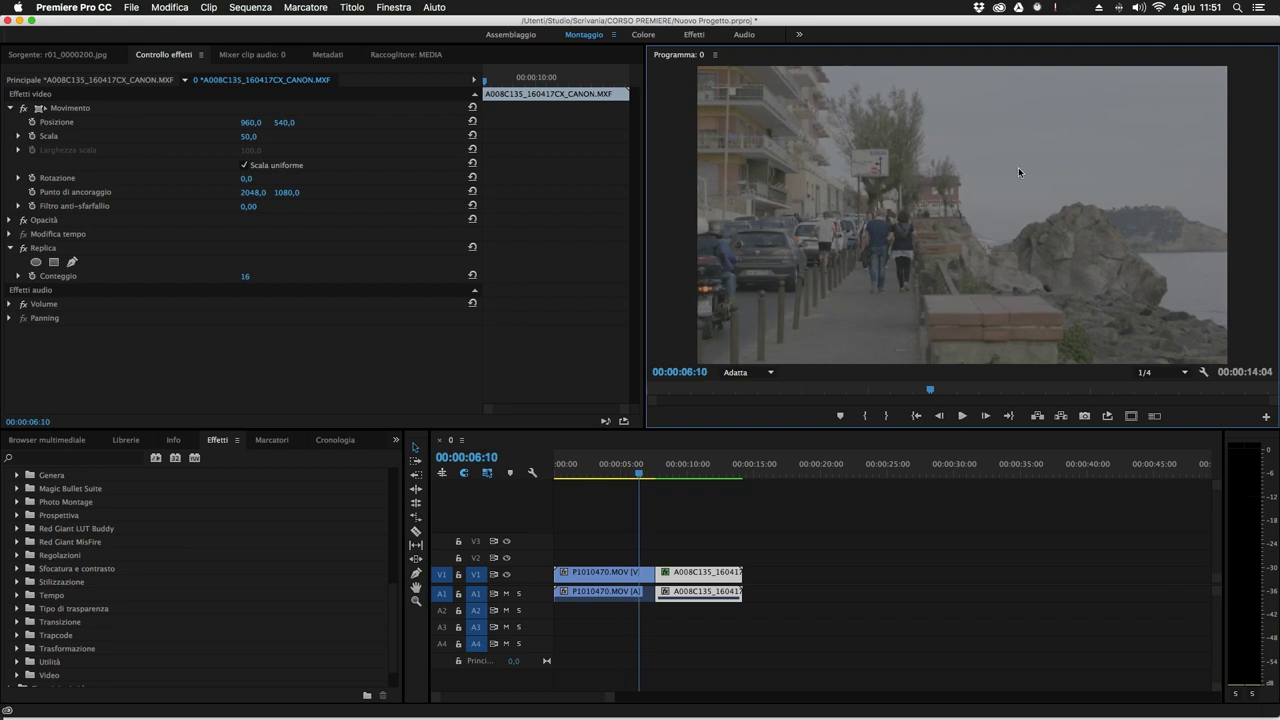
left_click(712, 476)
key("space")
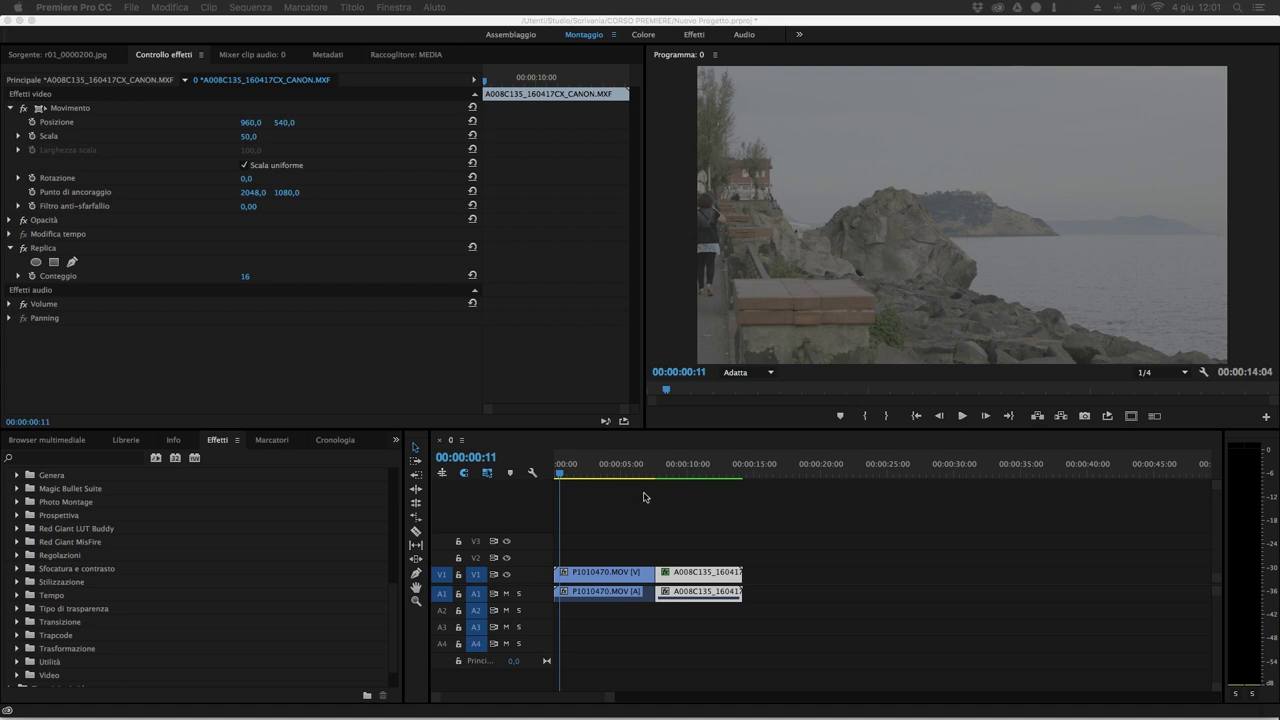
Show the Media Browser and MEDIA bin, and expand Macintosh HD > Utenti > Studio.
left_click(54, 440)
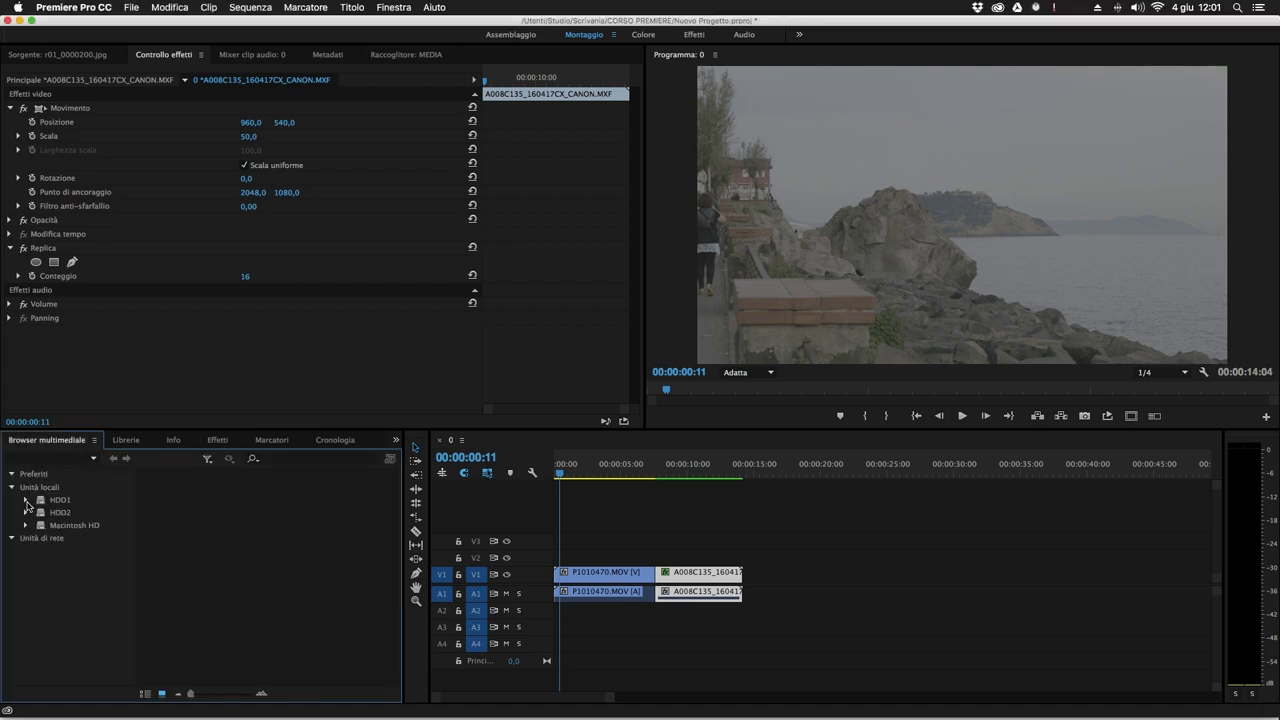
left_click(26, 500)
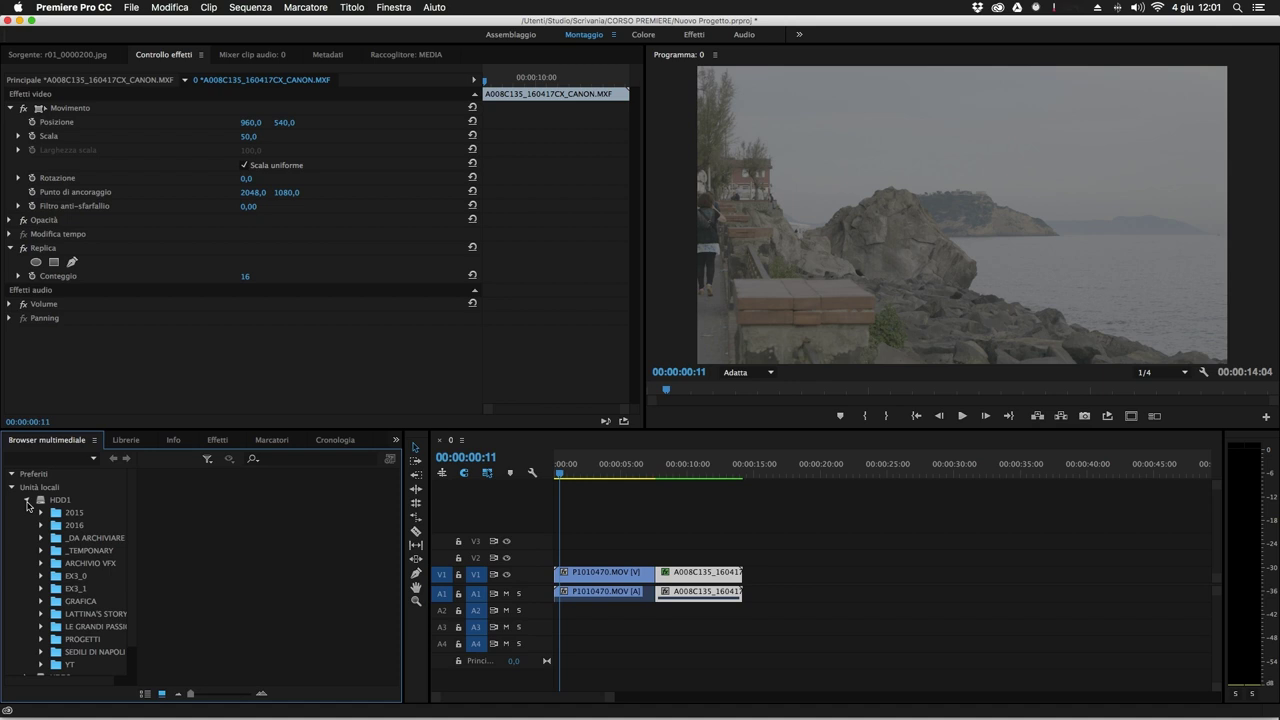
left_click(26, 500)
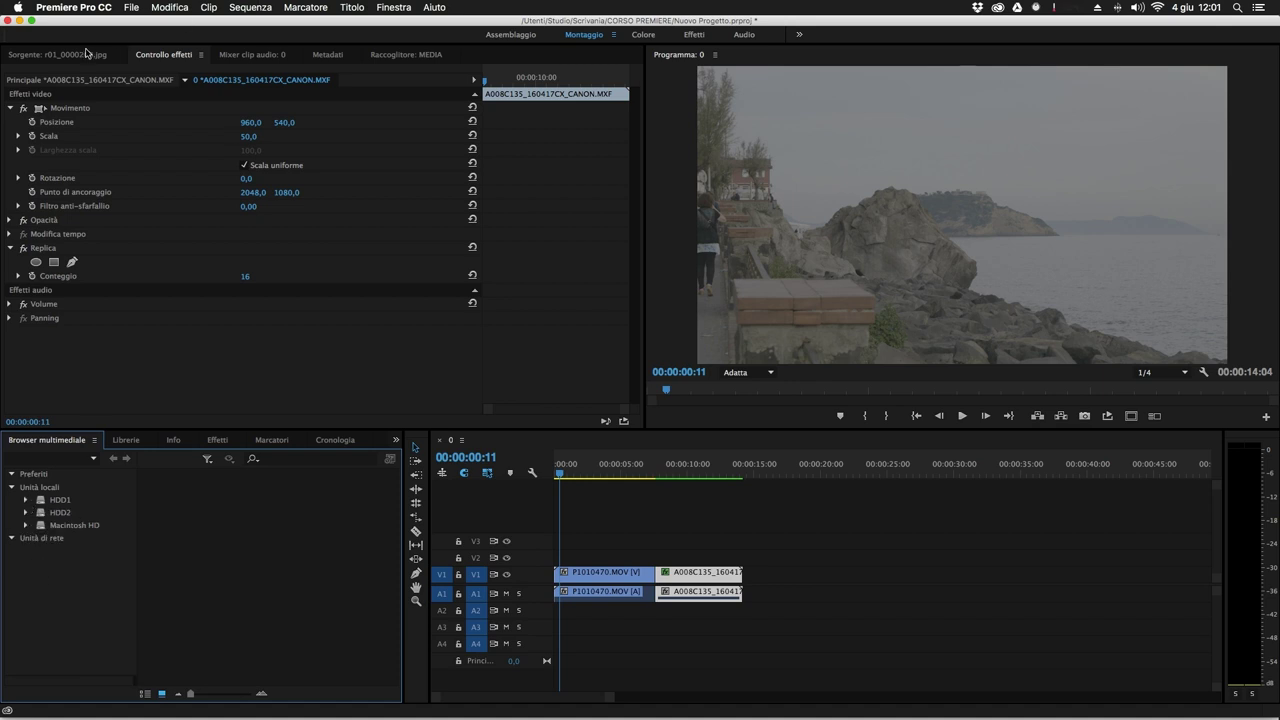
left_click(430, 55)
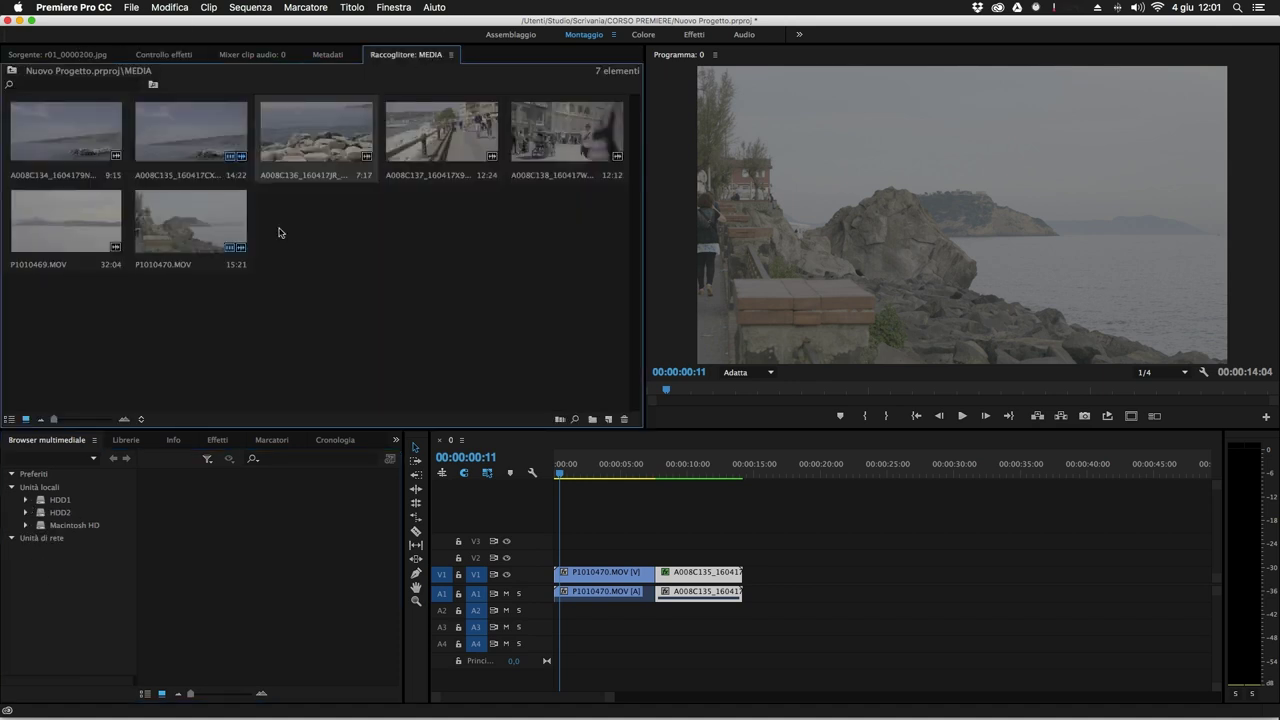
left_click(25, 525)
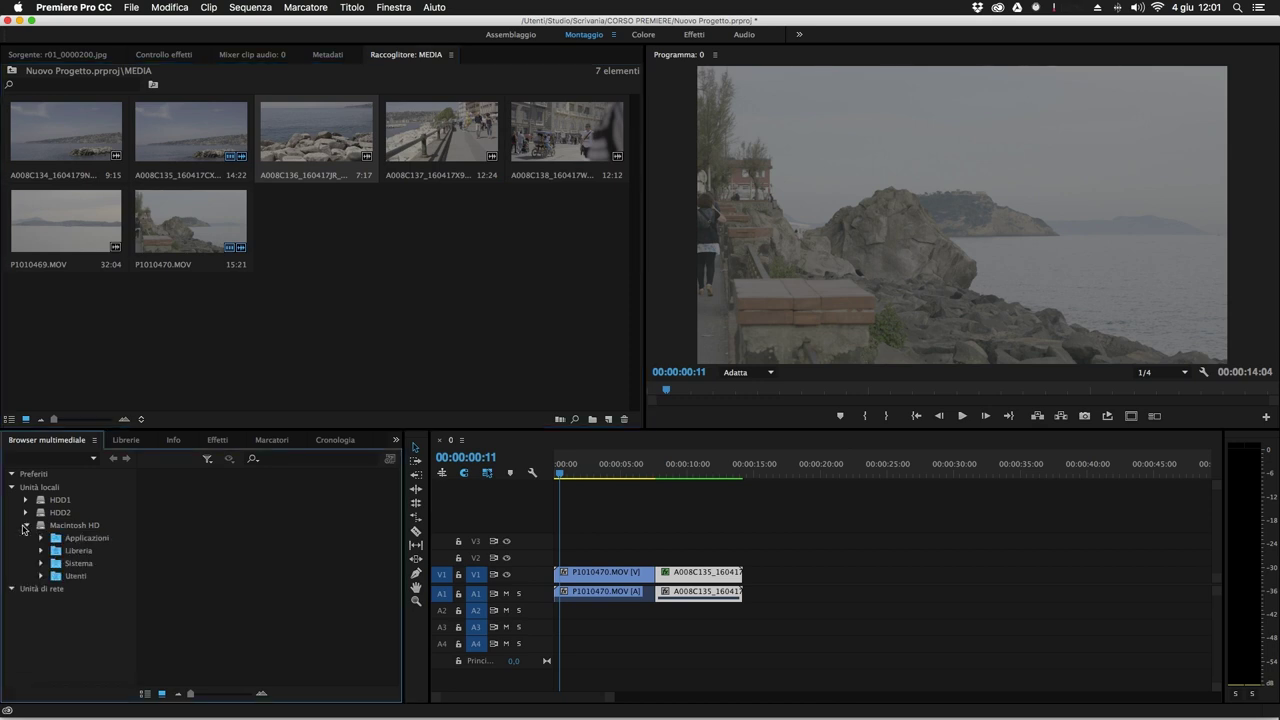
left_click(41, 576)
left_click(56, 615)
Browse Scrivania and open its CORSO PREMIERE > MEDIA folder.
scroll(70, 620, "down", 3)
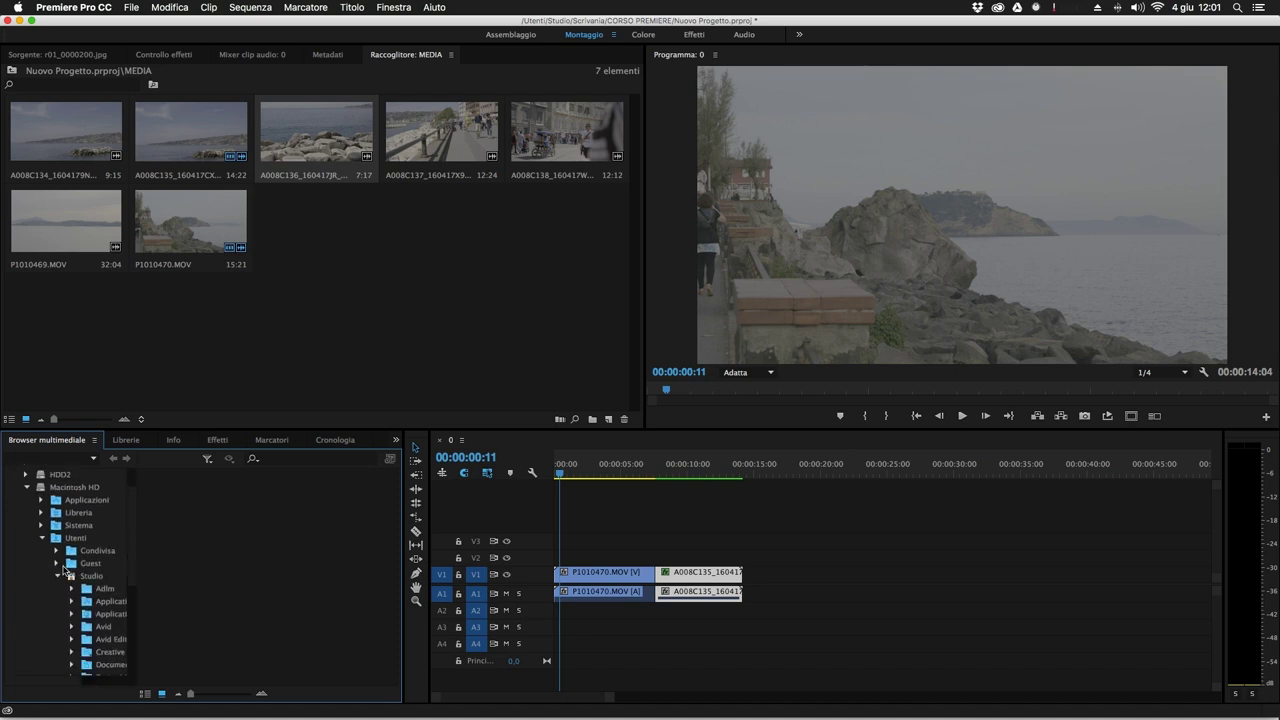
left_click_drag(138, 628, 172, 628)
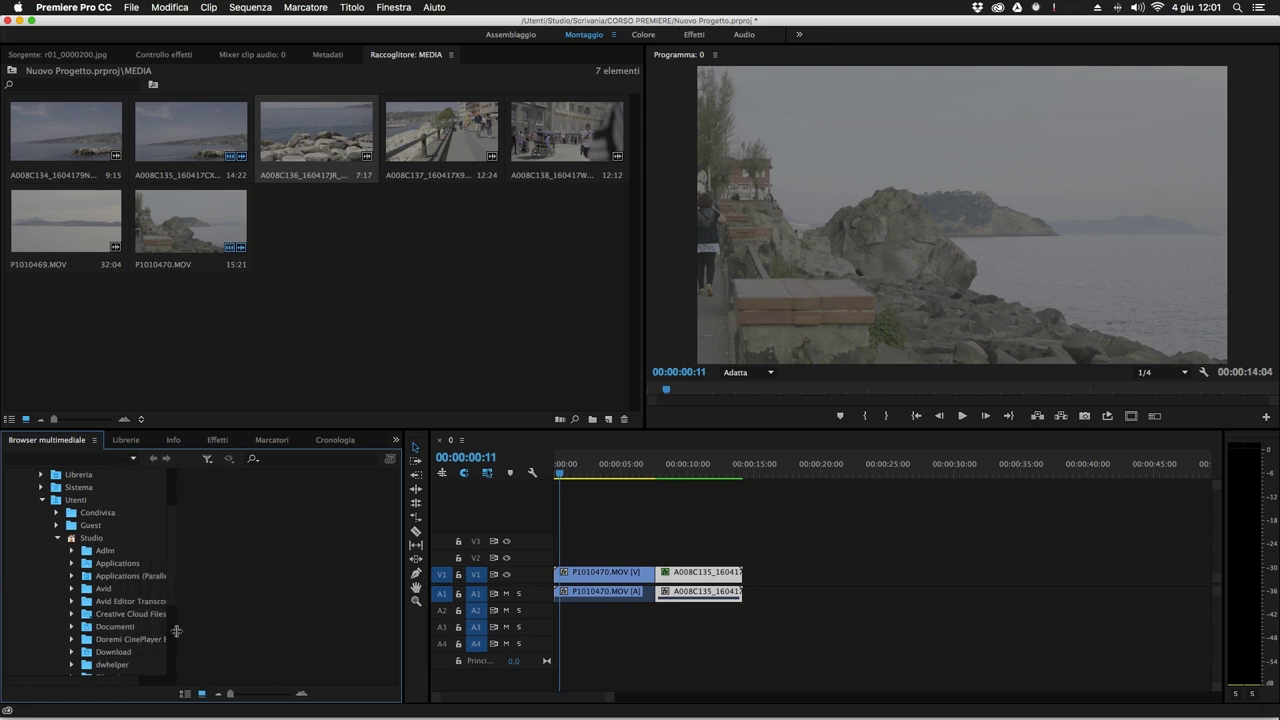
scroll(113, 652, "down", 2)
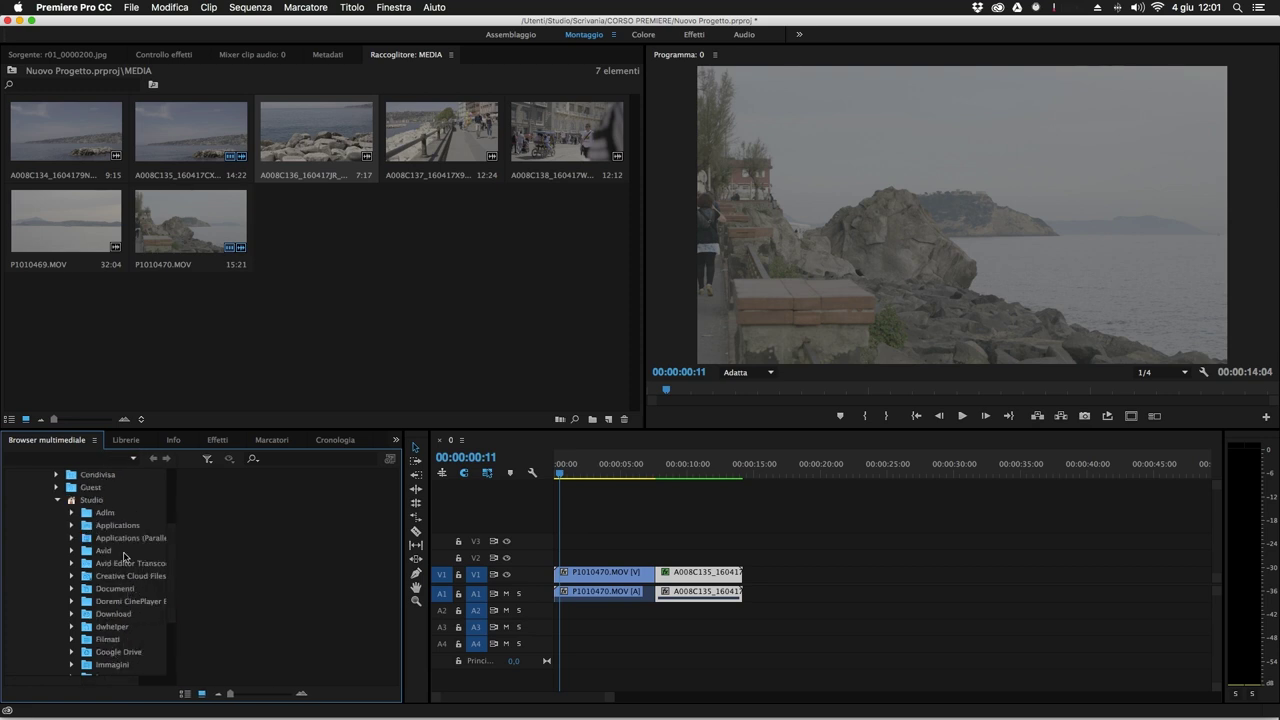
scroll(124, 556, "down", 2)
scroll(113, 565, "down", 2)
scroll(116, 552, "up", 1)
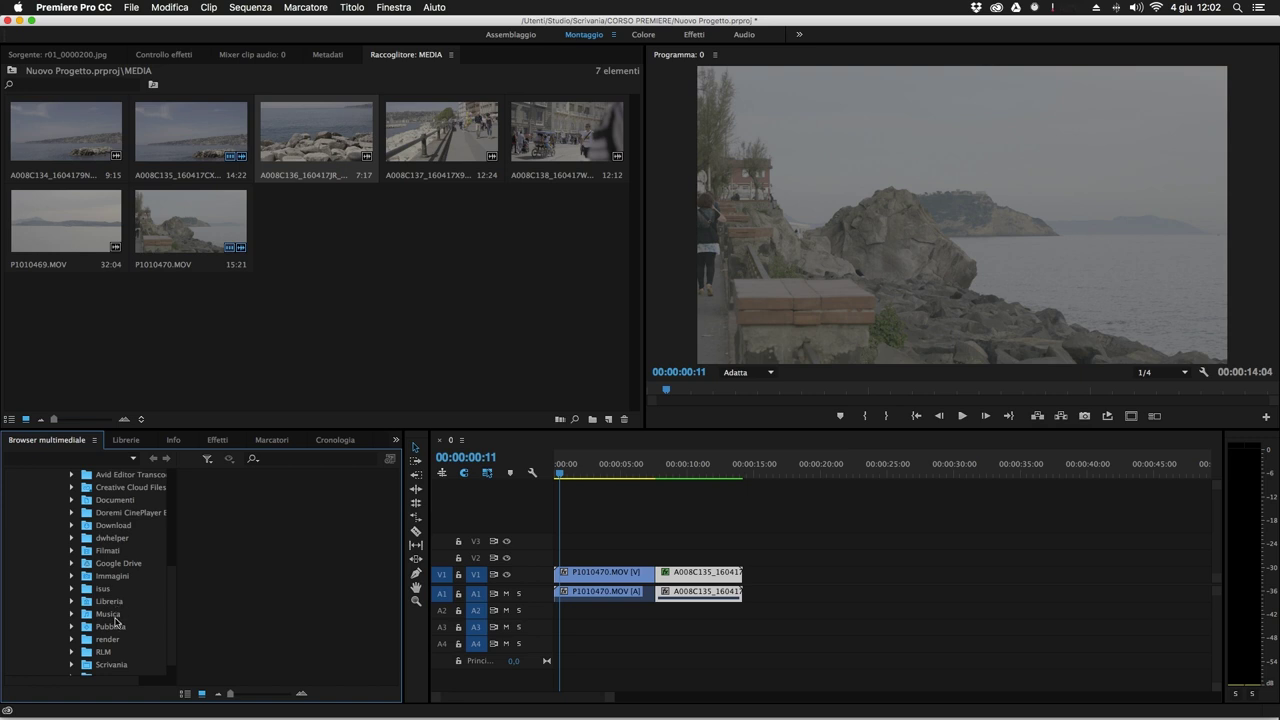
scroll(114, 619, "down", 1)
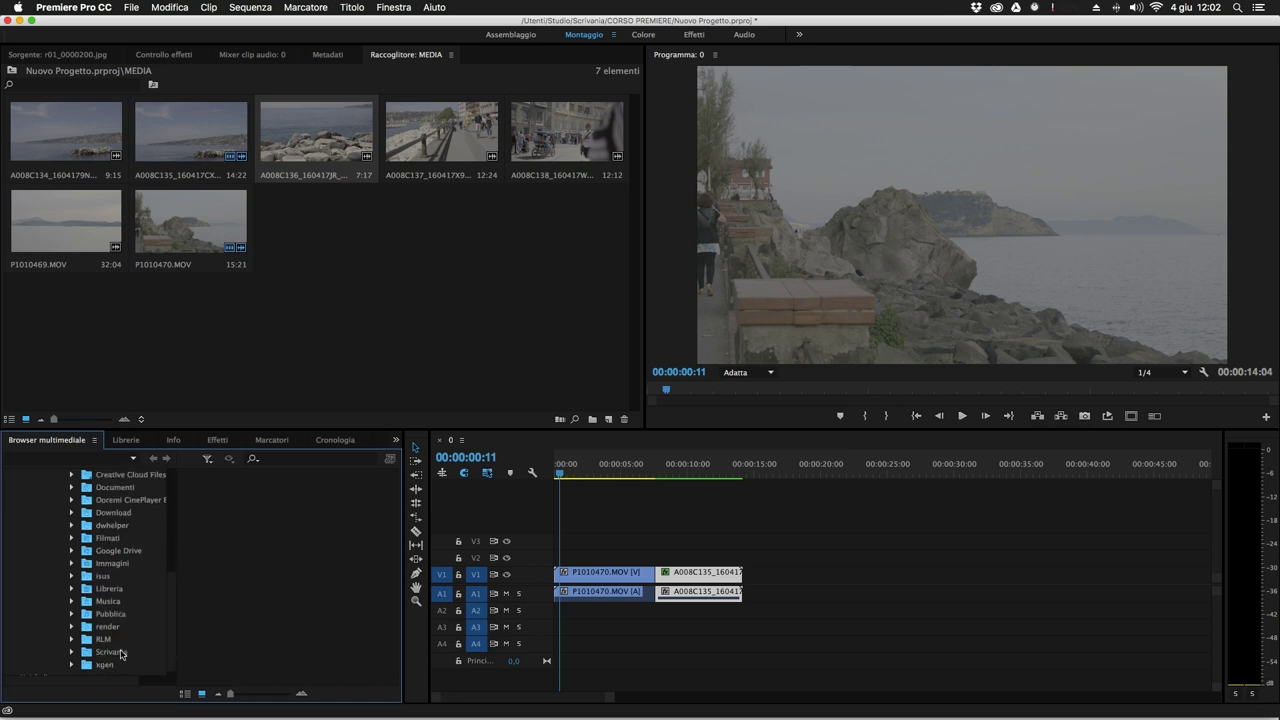
left_click(121, 653)
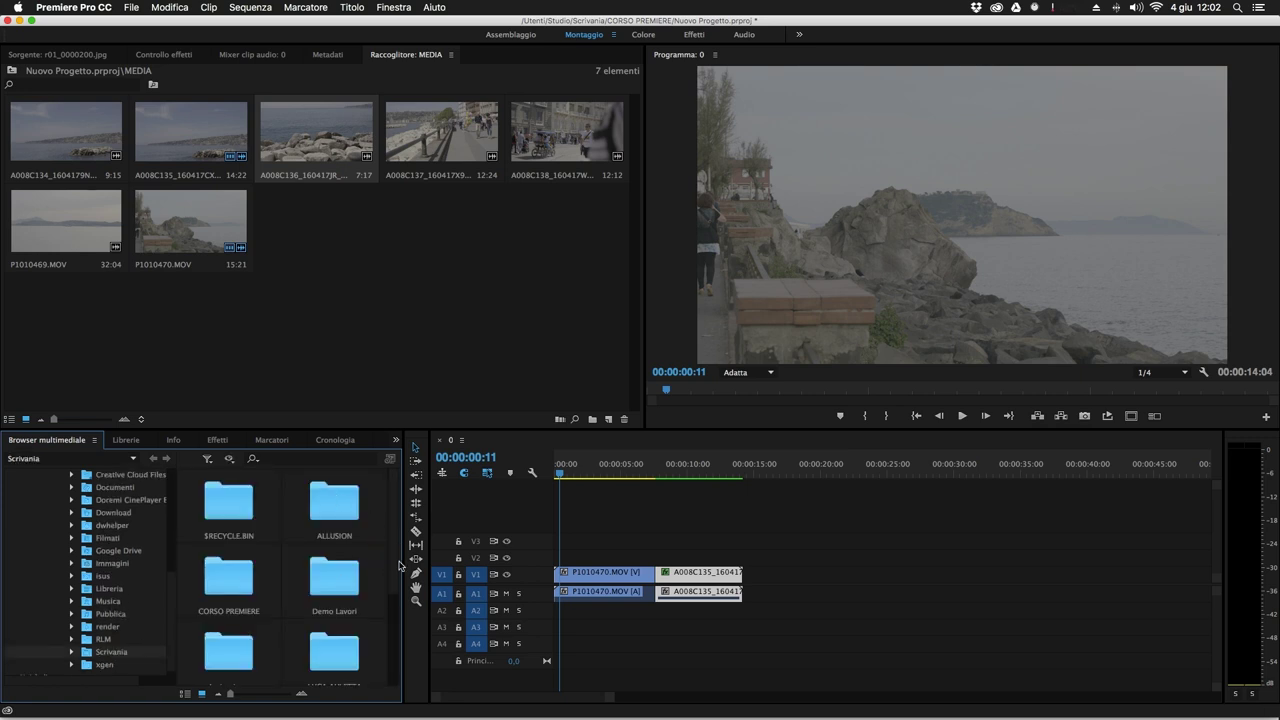
double_click(230, 580)
double_click(244, 576)
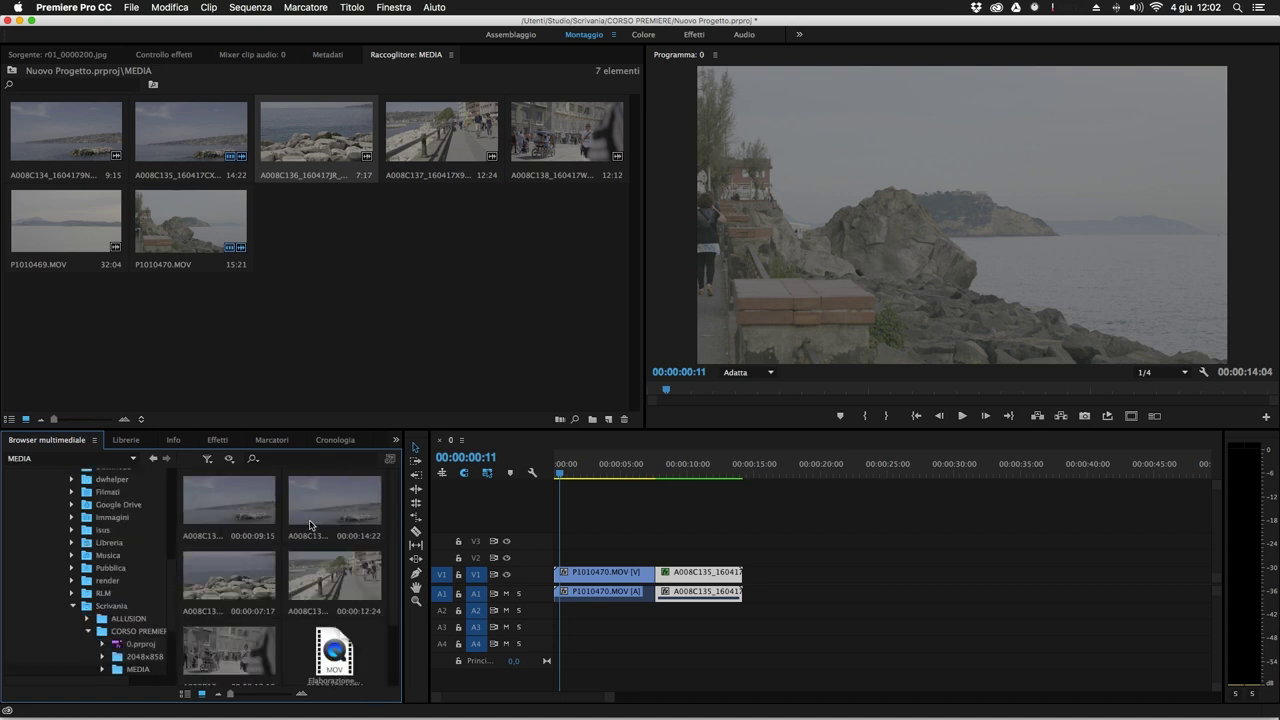
Import the A008C137 clip from the Media Browser into the MEDIA bin.
scroll(310, 525, "down", 2)
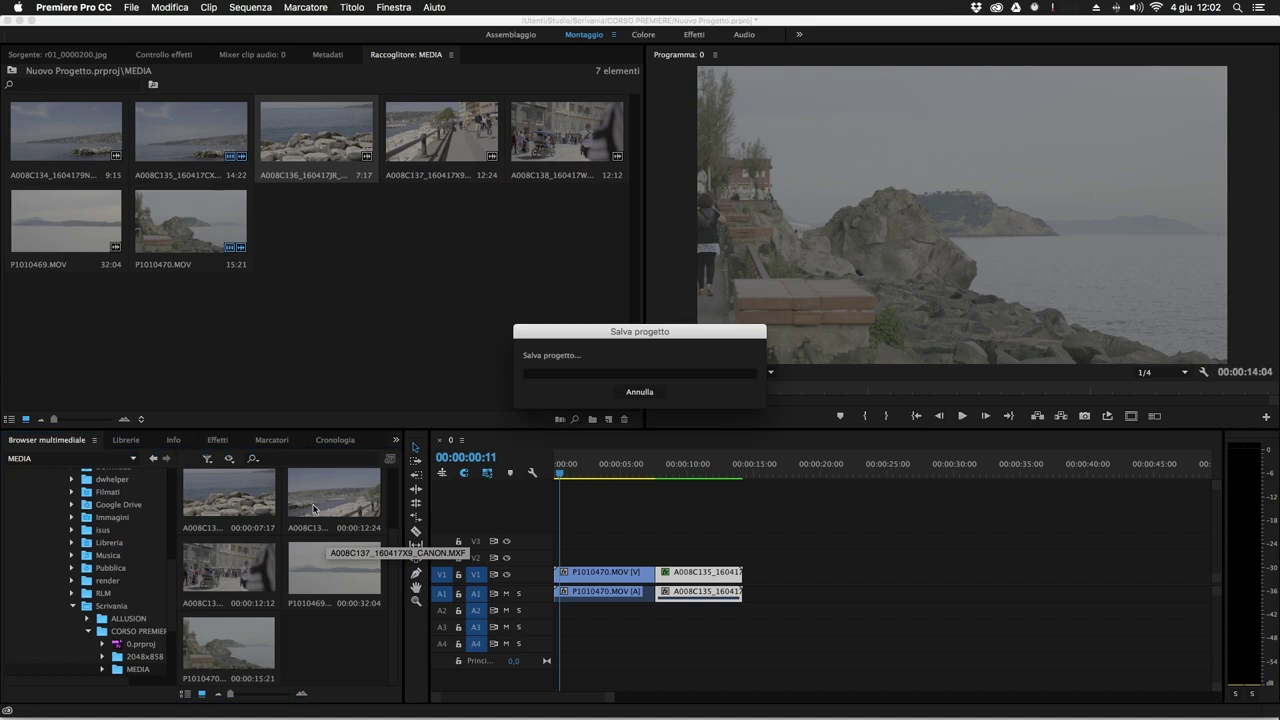
left_click_drag(338, 496, 362, 317)
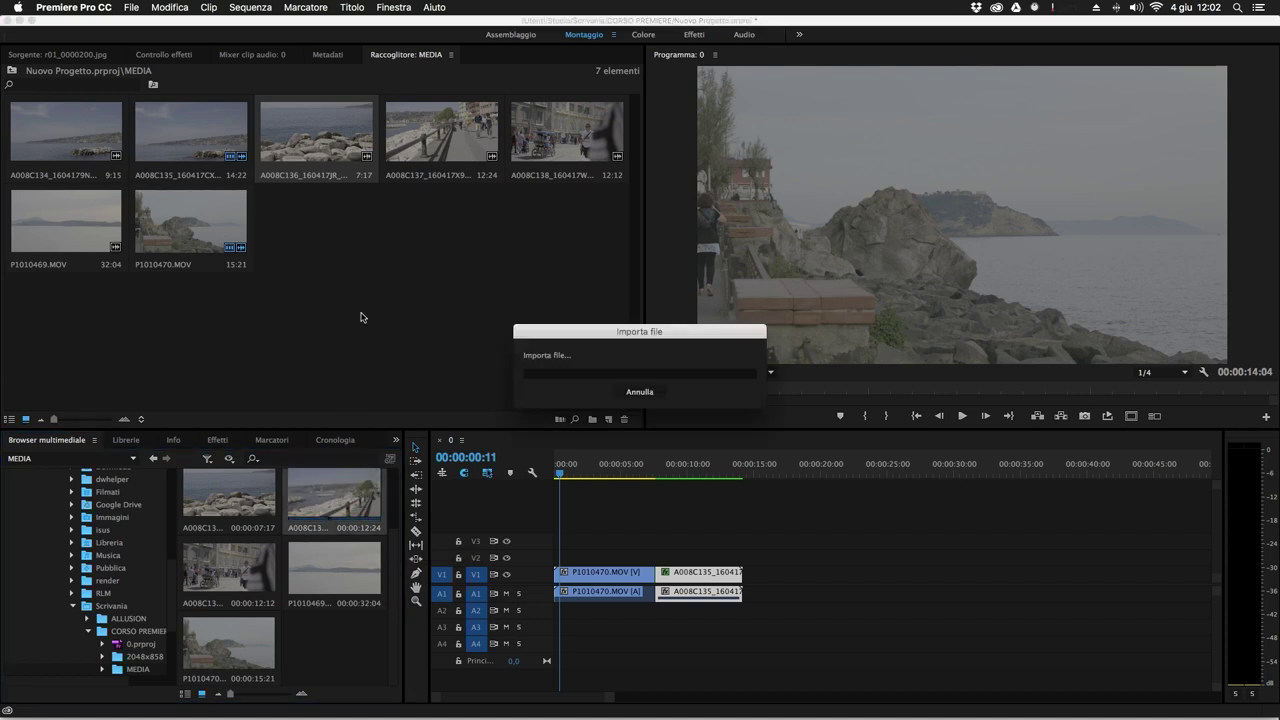
left_click(306, 574)
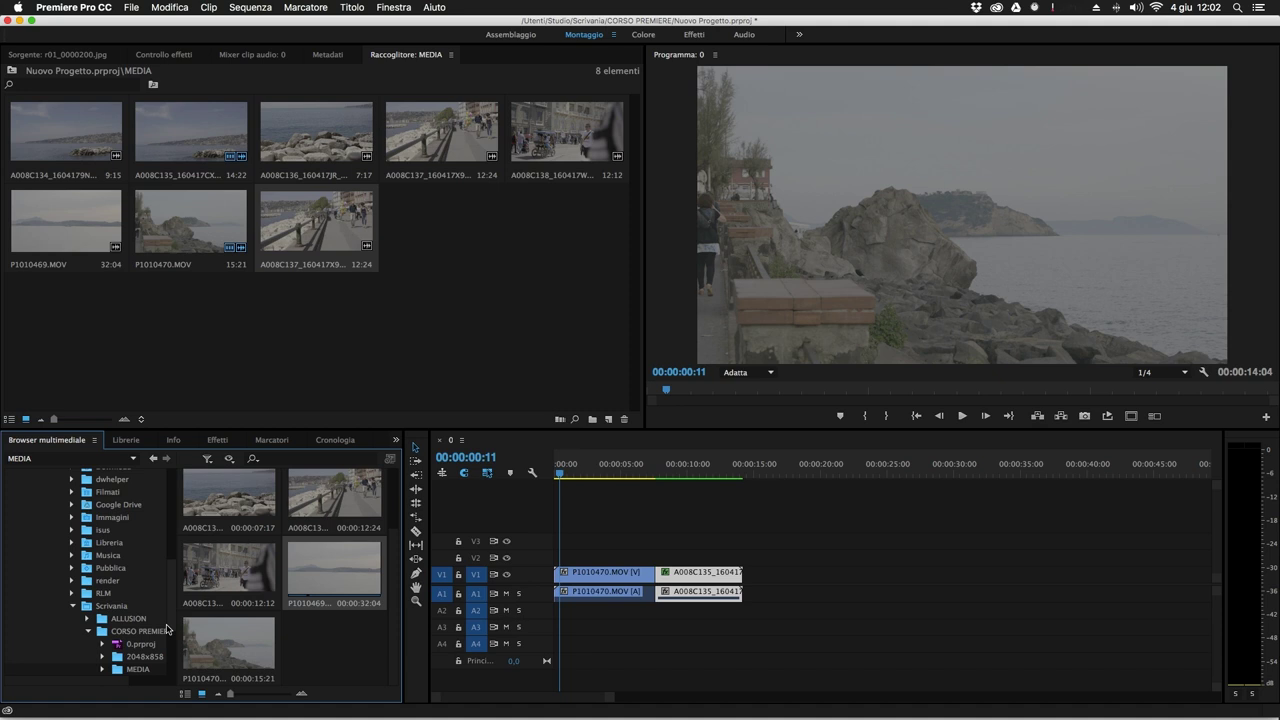
Switch the Media Browser between list and thumbnail views and test thumbnail size.
left_click(184, 693)
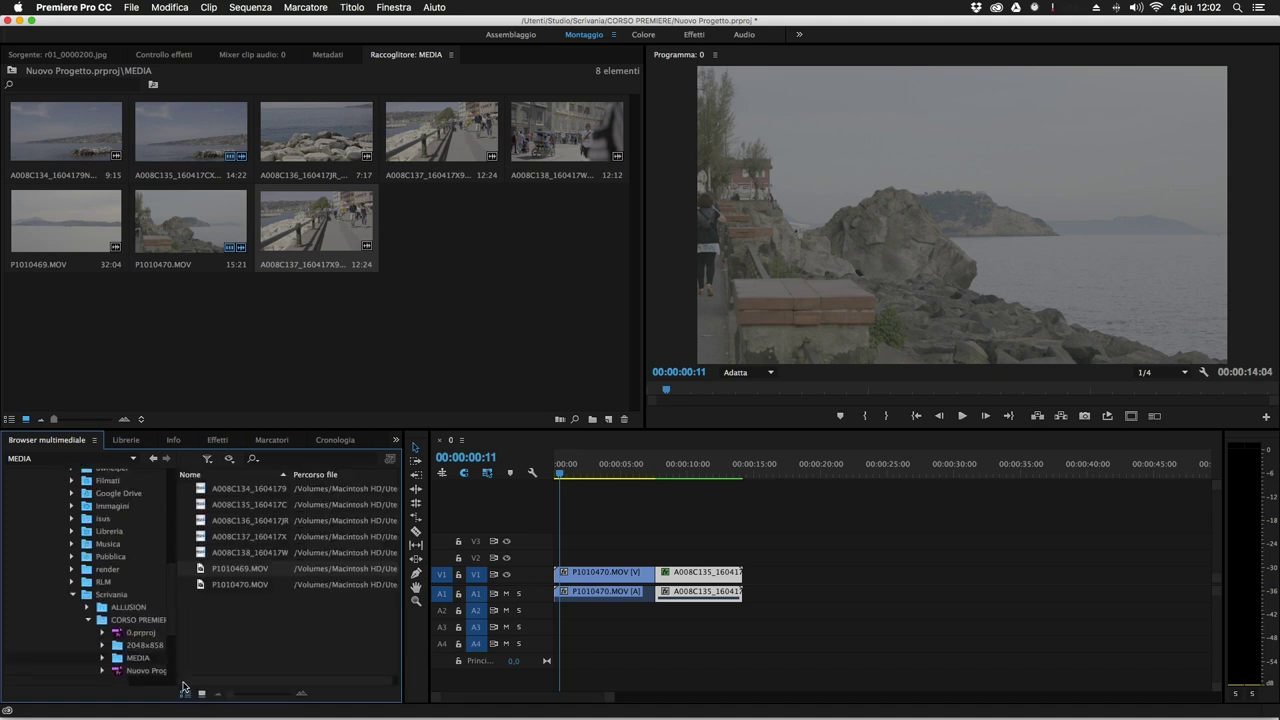
left_click(201, 693)
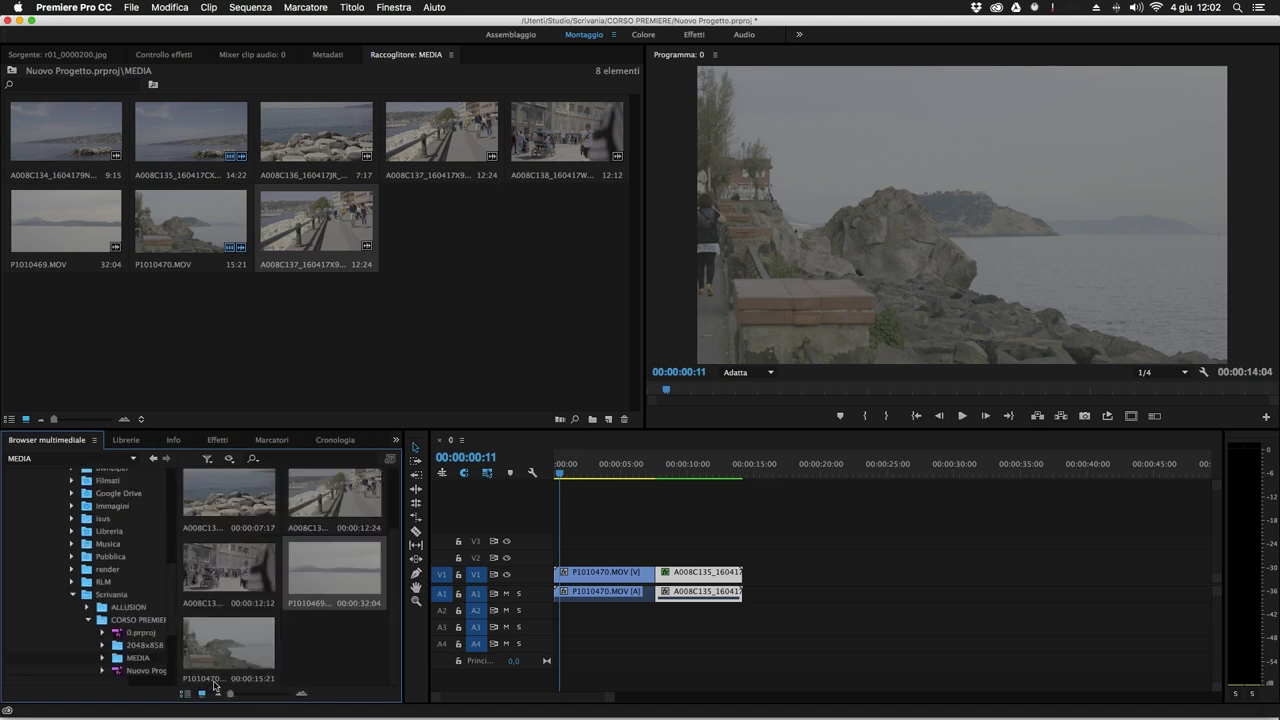
mouse_move(233, 697)
left_mouse_down()
mouse_move(299, 709)
mouse_move(231, 707)
left_mouse_up()
Try the Media Browser's search field, file-type filter and folder path list, keeping MEDIA.
left_click(314, 459)
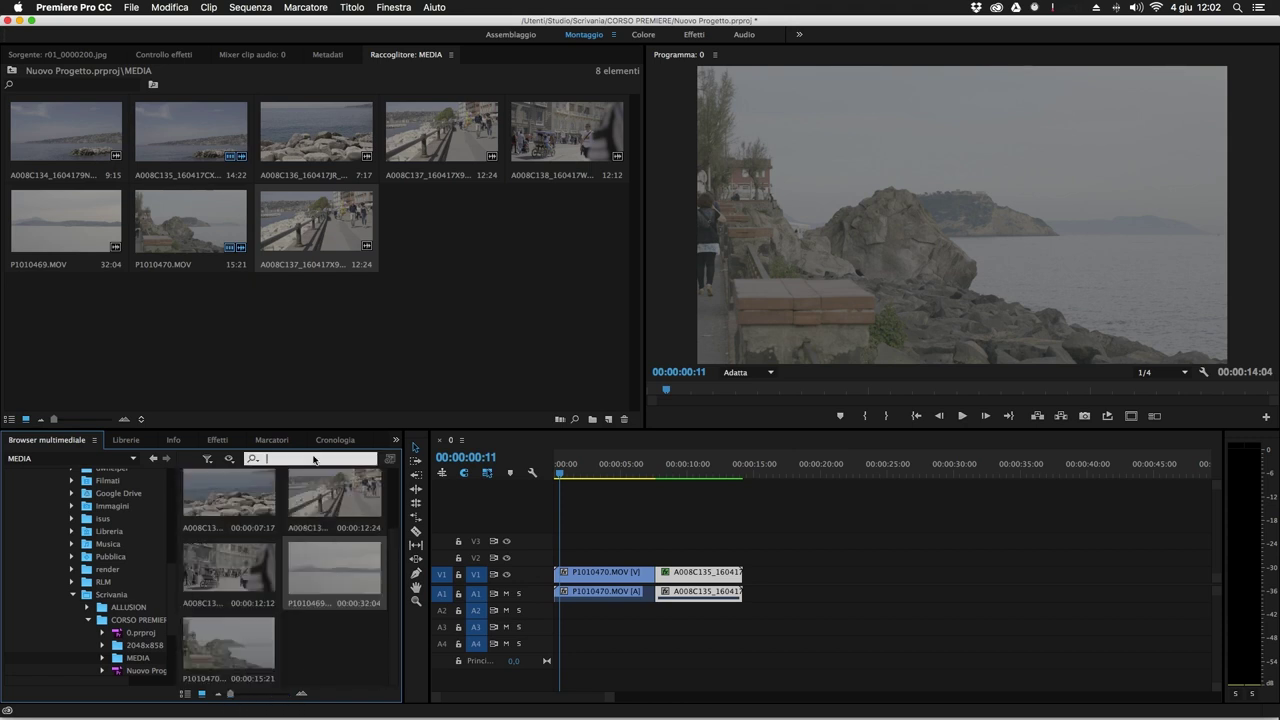
left_click(231, 460)
left_click(231, 460)
left_click(231, 460)
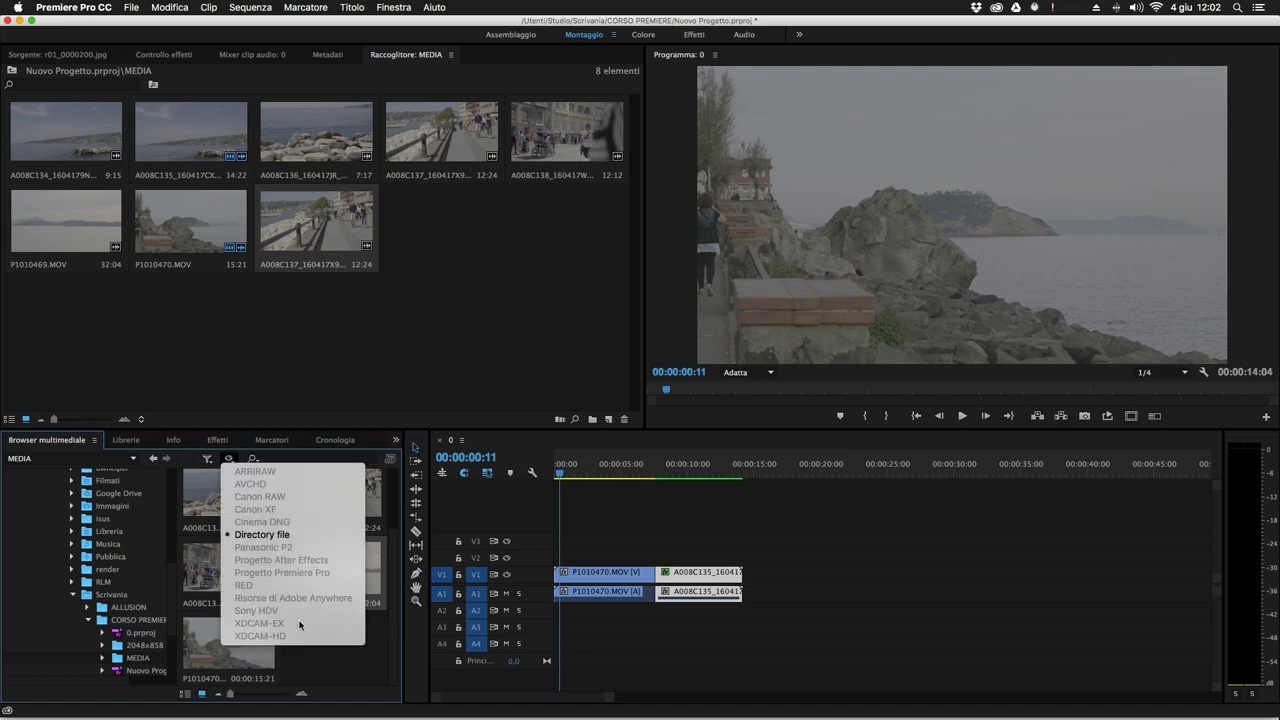
left_click(306, 670)
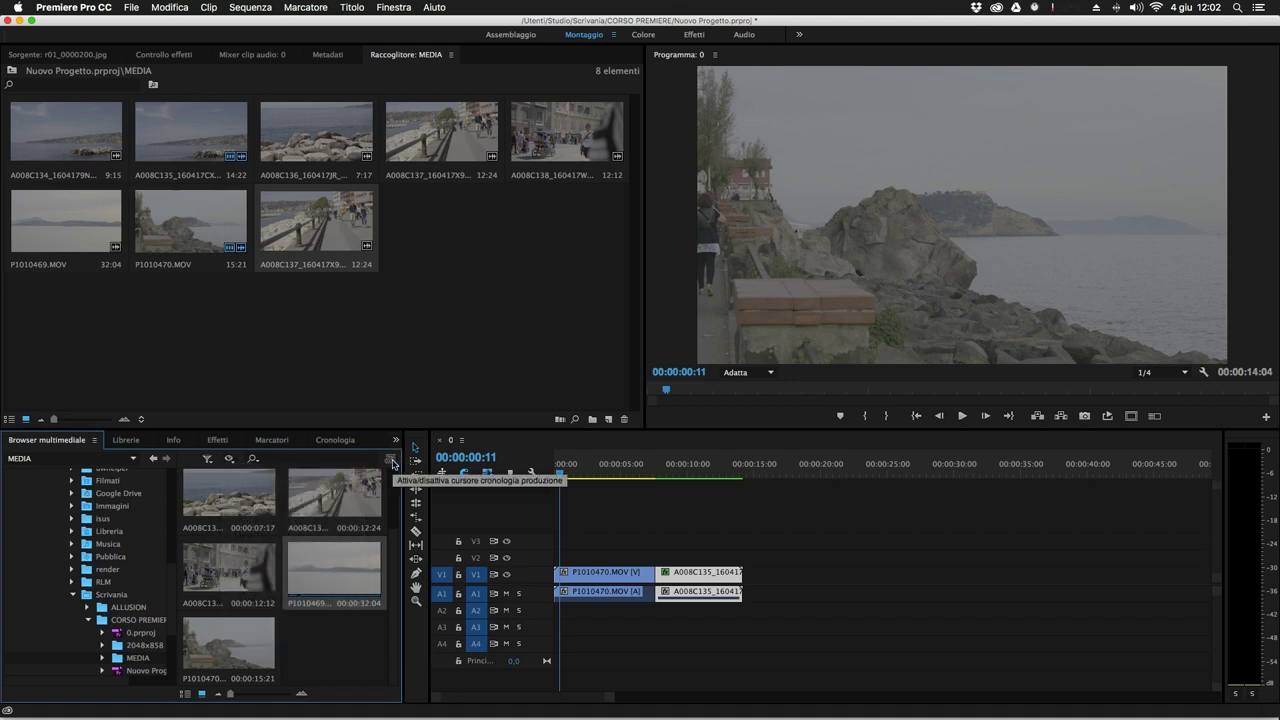
left_click(134, 459)
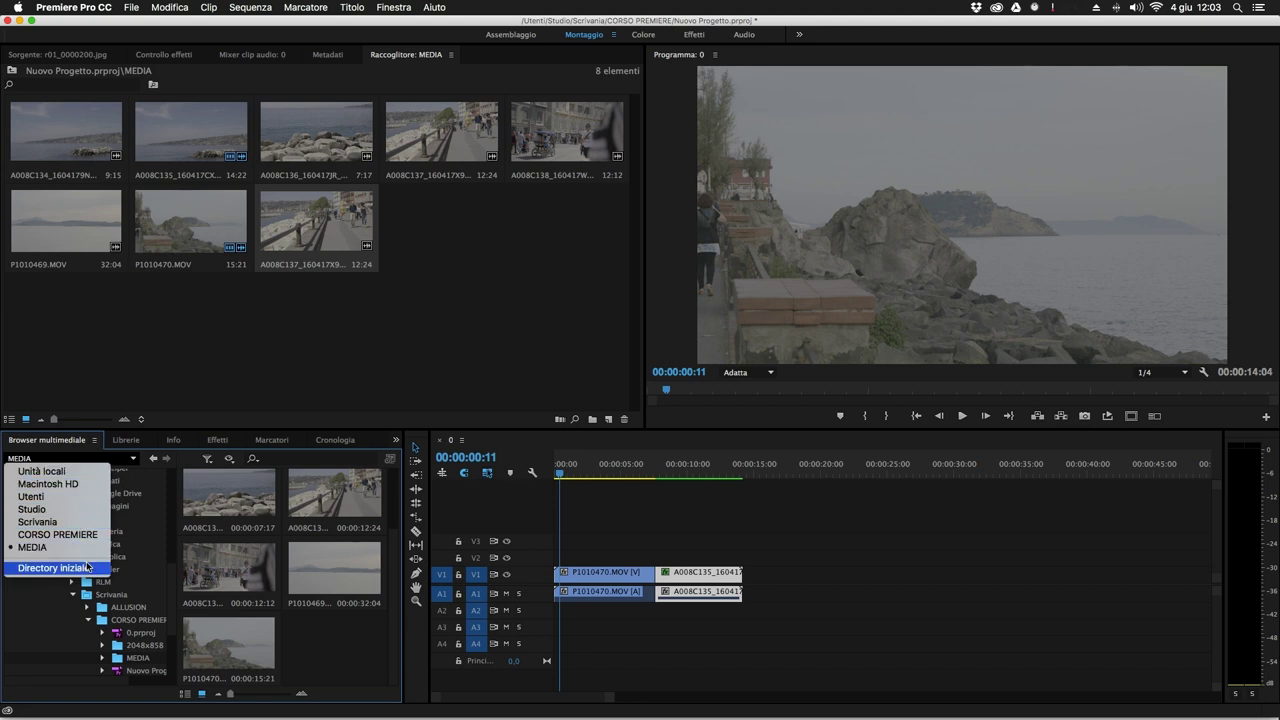
left_click(325, 637)
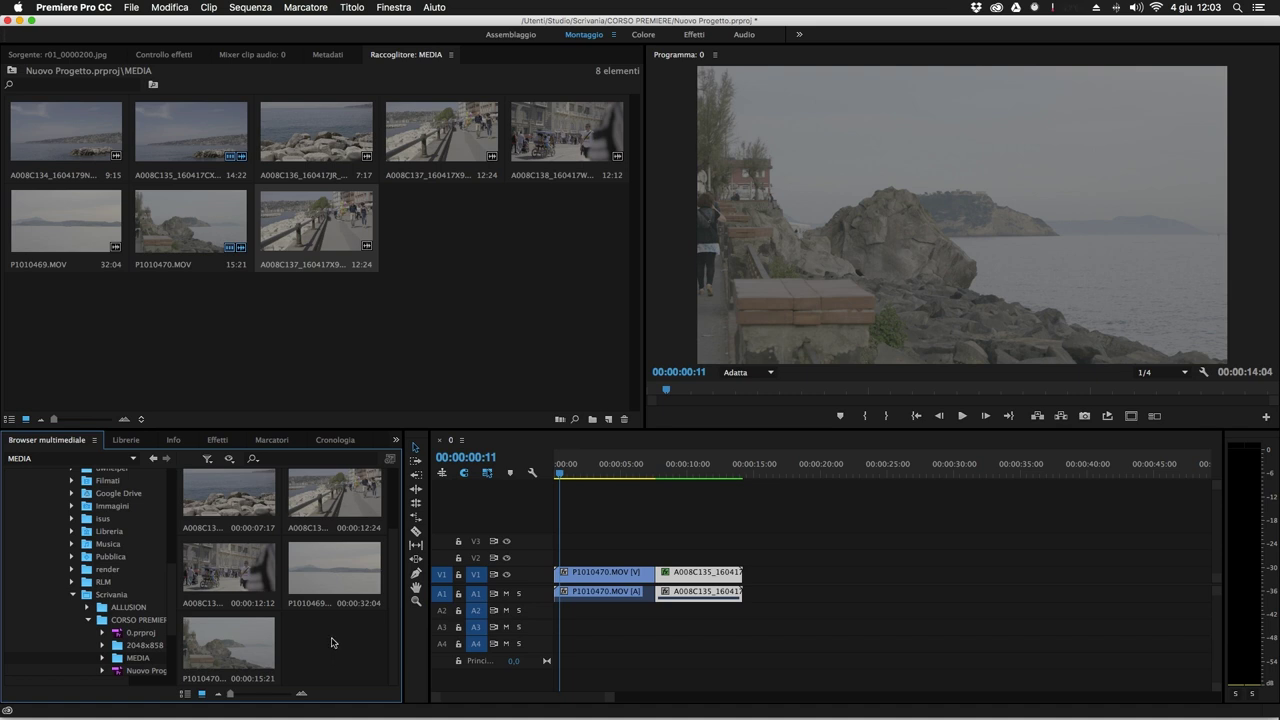
scroll(268, 575, "up", 2)
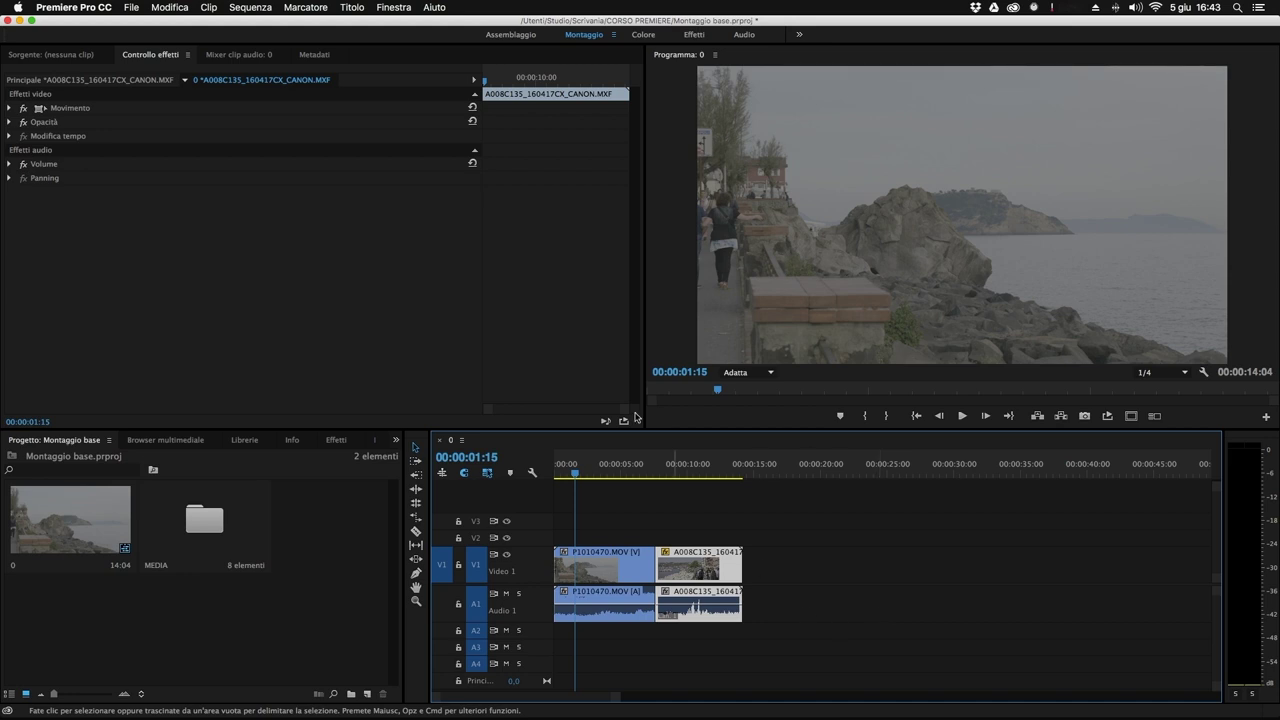
Move P1010470.MOV after A008C135 on V1, leaving a gap of about four seconds.
mouse_move(576, 470)
left_mouse_down()
mouse_move(627, 477)
mouse_move(600, 475)
left_mouse_up()
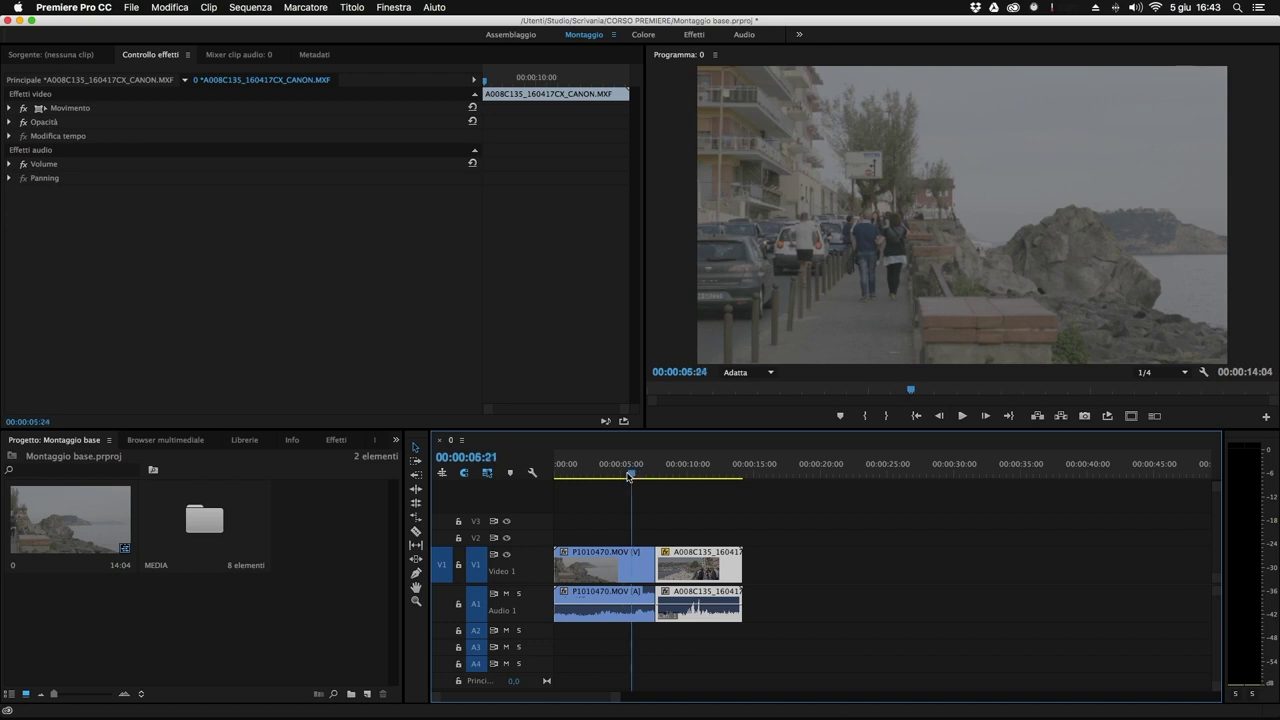
left_click(591, 570)
left_click_drag(600, 565, 788, 566)
left_click_drag(770, 505, 578, 562)
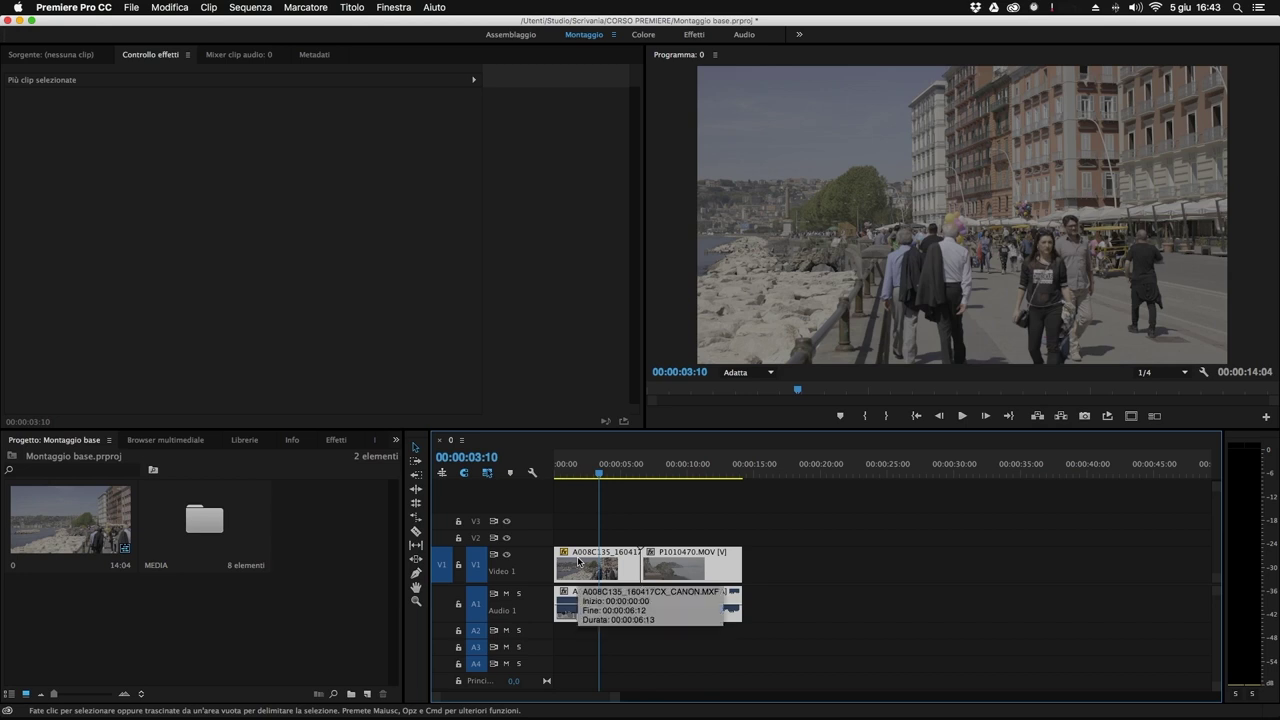
left_click(843, 565)
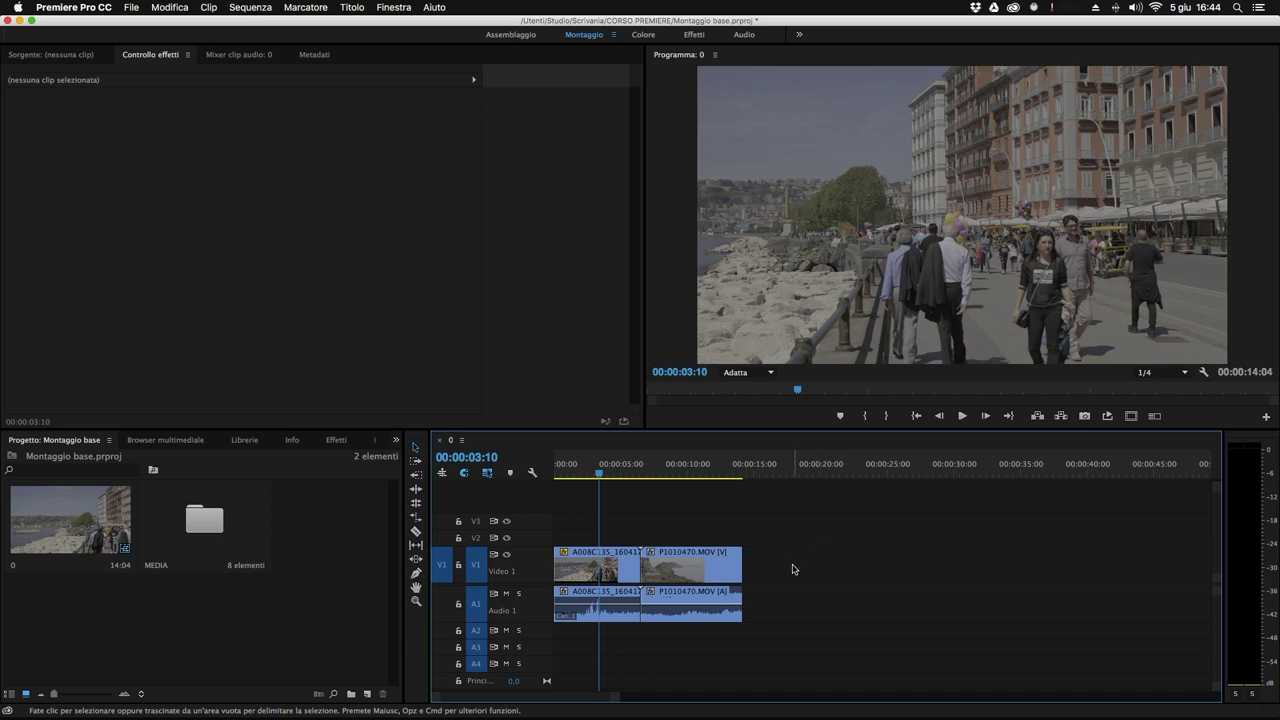
left_click_drag(683, 580, 989, 561)
Extend P1010470.MOV to its full 00:00:15:21 length and zoom out to see both clips.
left_click(684, 466)
key("=")
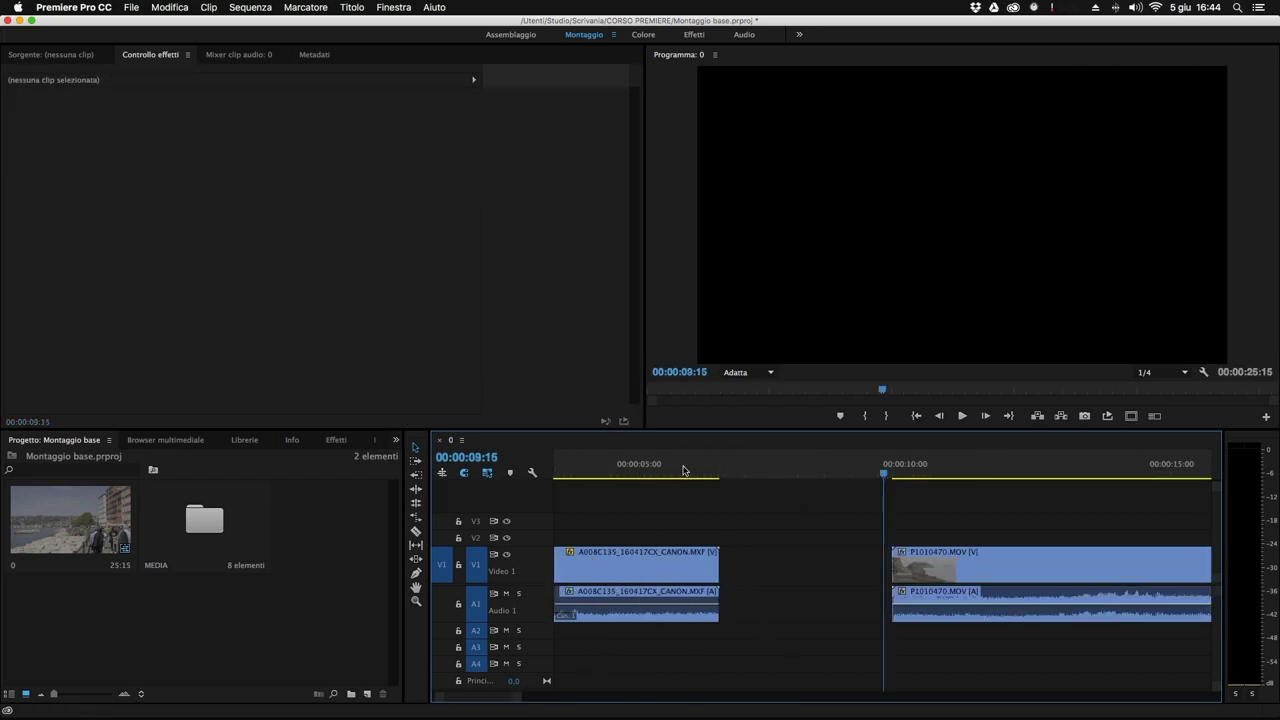
scroll(476, 700, "down", 3)
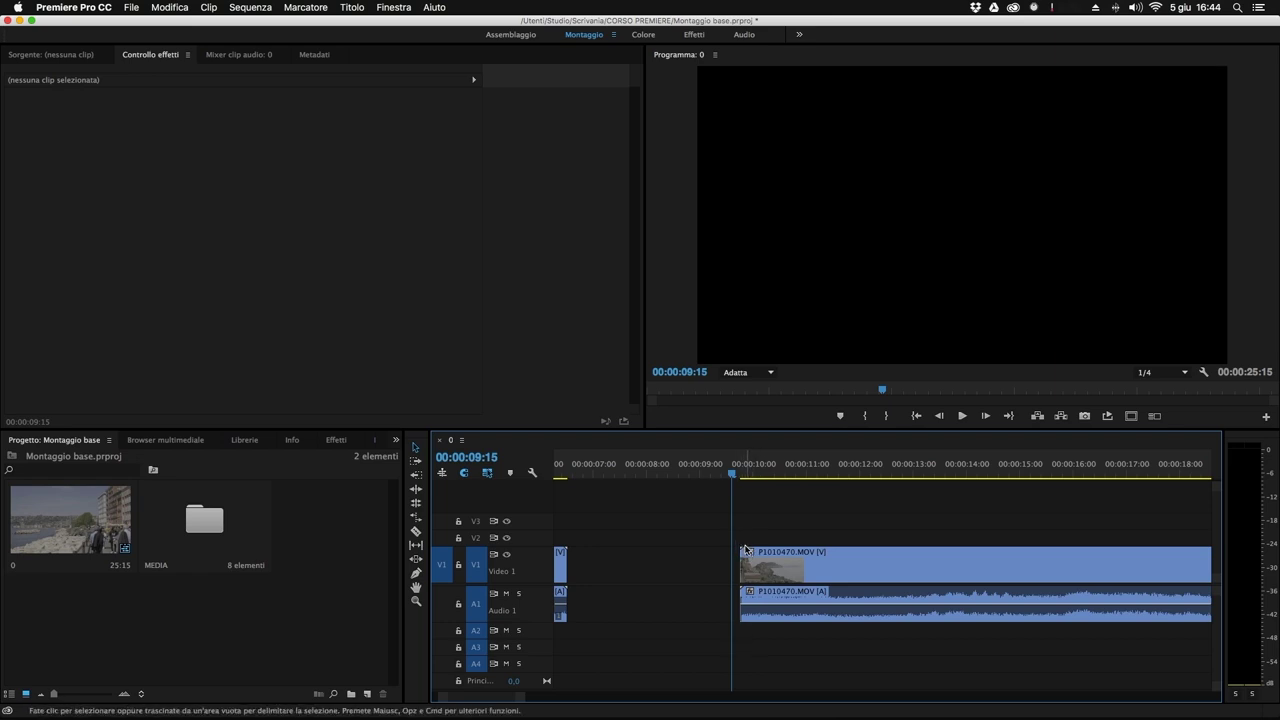
key("minus")
key("minus")
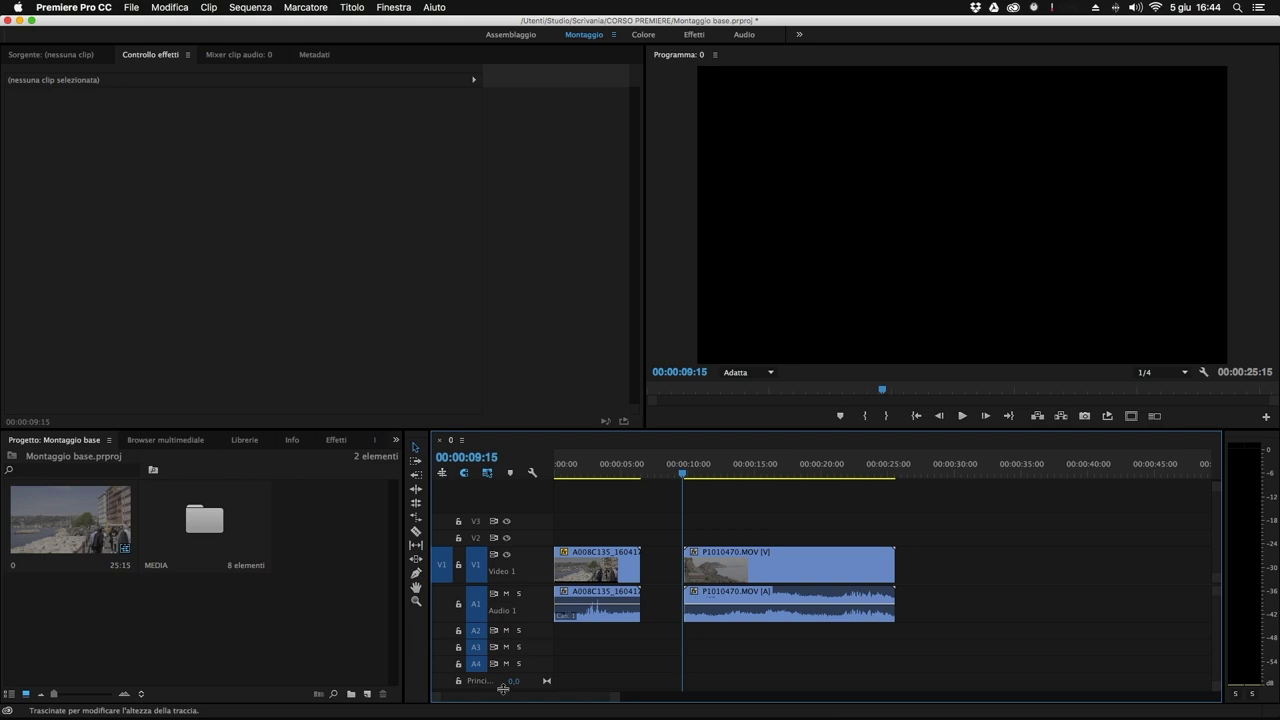
Check the clip's last frames near 00:00:25:00, then start trimming its head around 00:00:11:04.
left_click(886, 472)
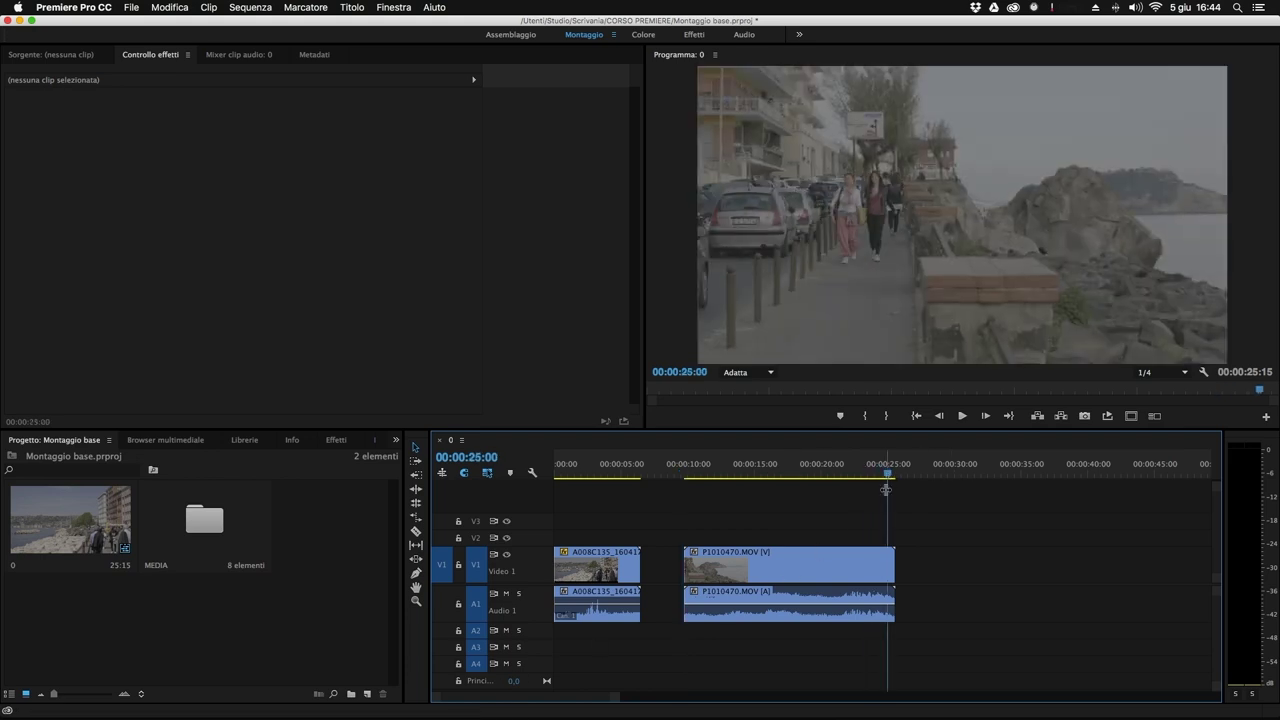
key("equal")
key("equal")
left_click_drag(885, 476, 918, 473)
key("minus")
key("minus")
key("minus")
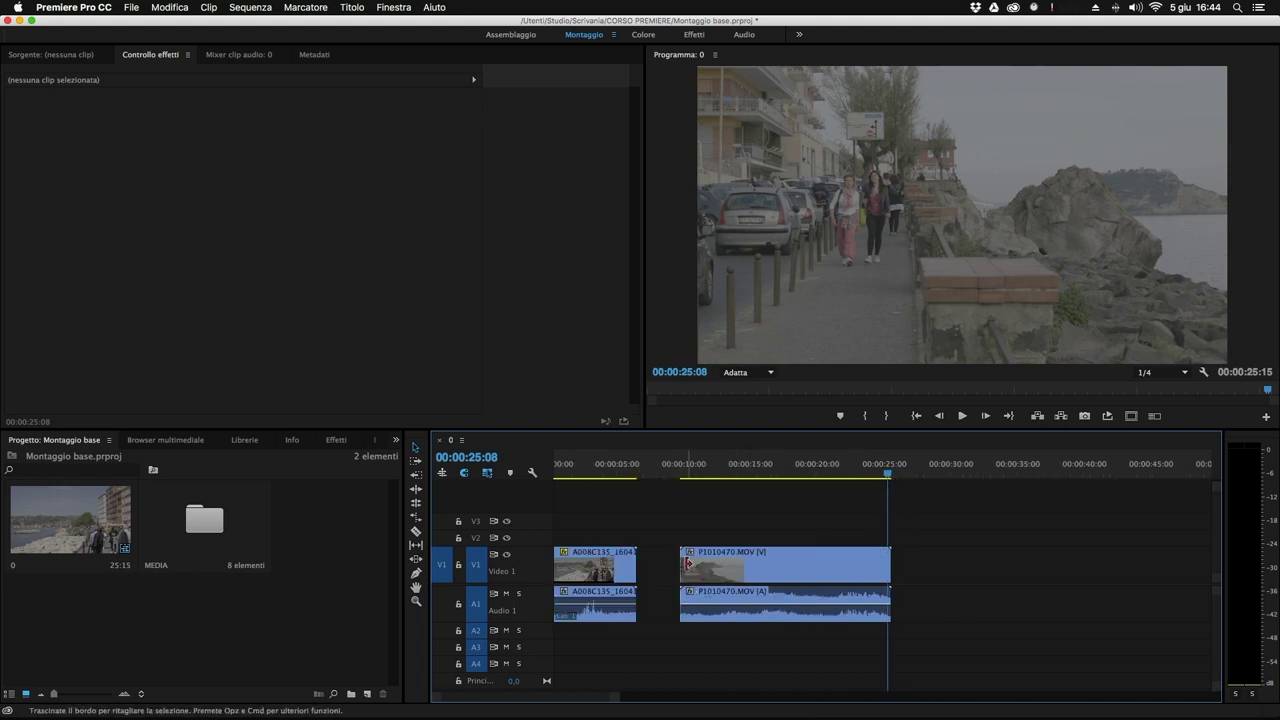
left_click_drag(686, 470, 702, 471)
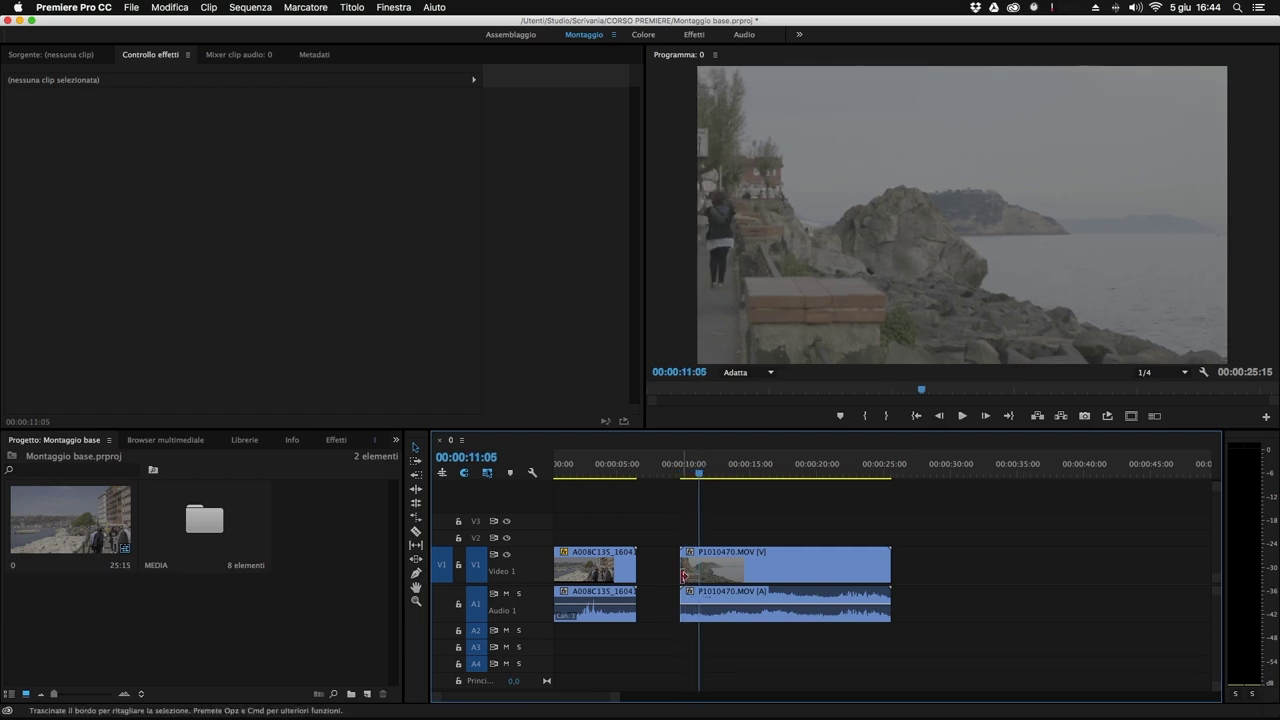
mouse_move(683, 573)
left_mouse_down()
mouse_move(773, 567)
mouse_move(681, 574)
left_mouse_up()
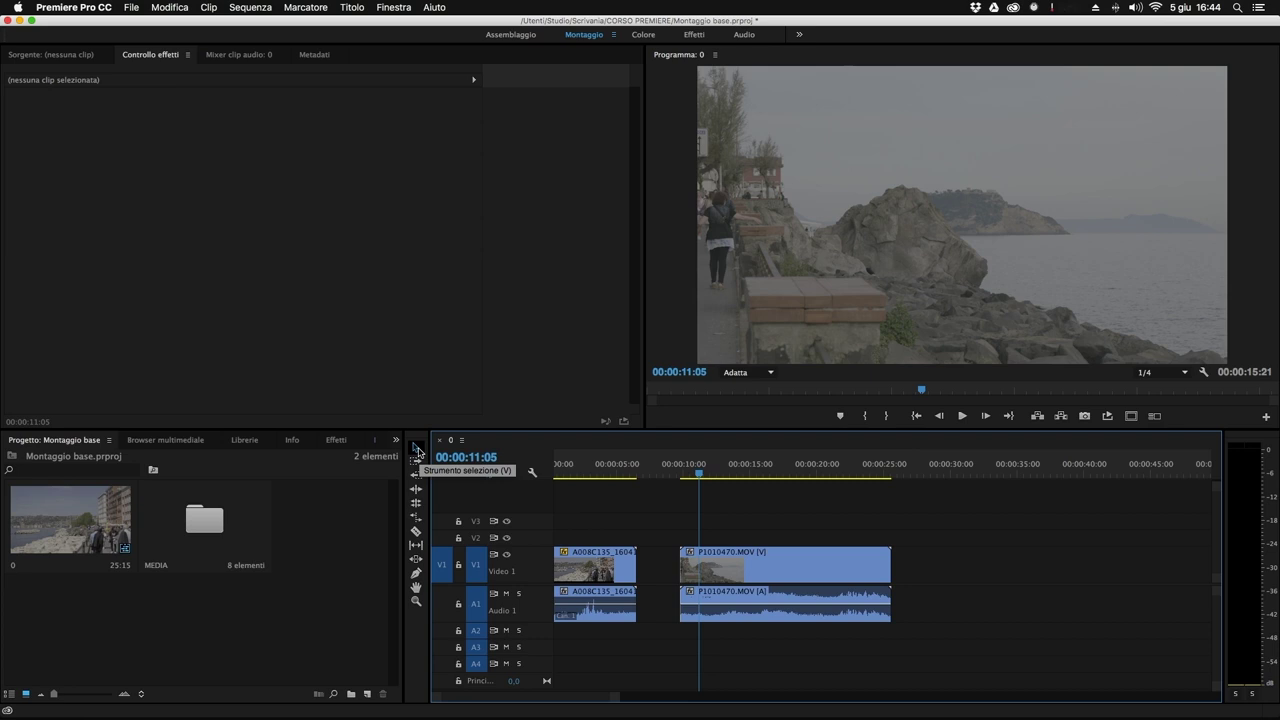
Shorten P1010470.MOV's end and extend its start back to meet A008C135, at 00:00:11:24.
left_click_drag(683, 574, 728, 569)
left_click_drag(889, 572, 838, 568)
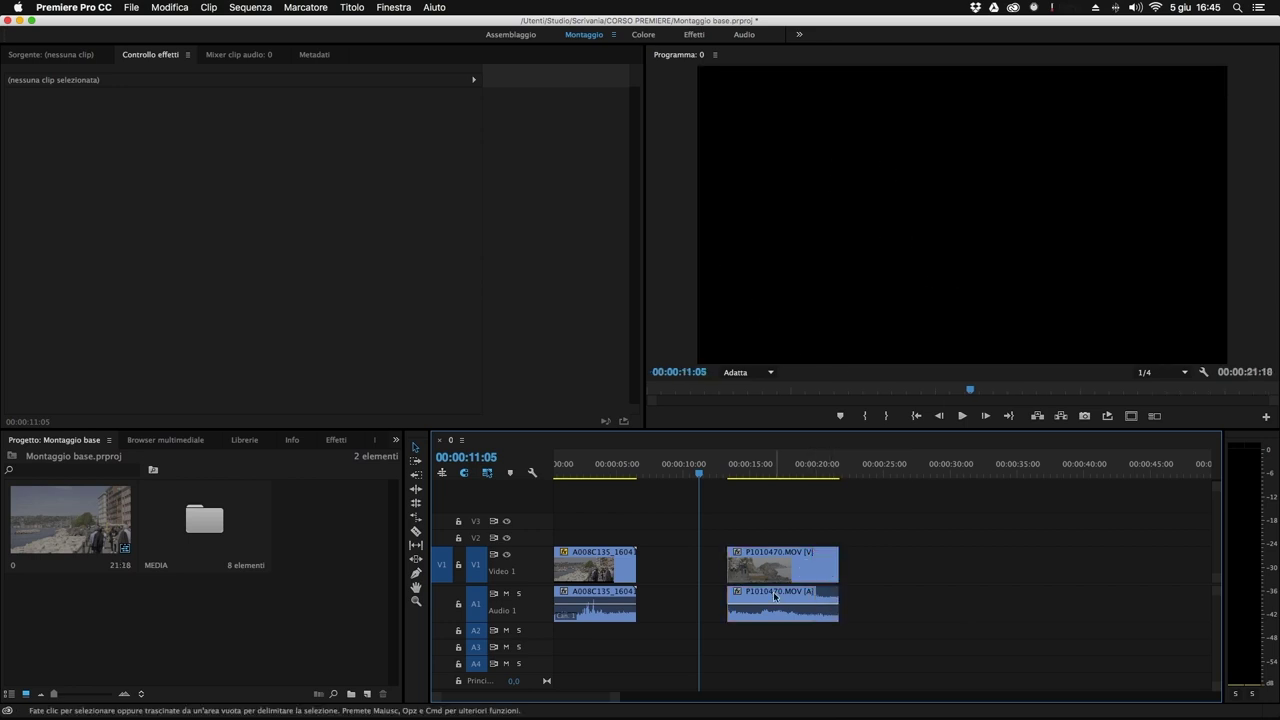
left_click_drag(728, 568, 666, 568)
mouse_move(671, 470)
left_mouse_down()
mouse_move(657, 470)
mouse_move(676, 470)
left_mouse_up()
left_click_drag(668, 570, 637, 569)
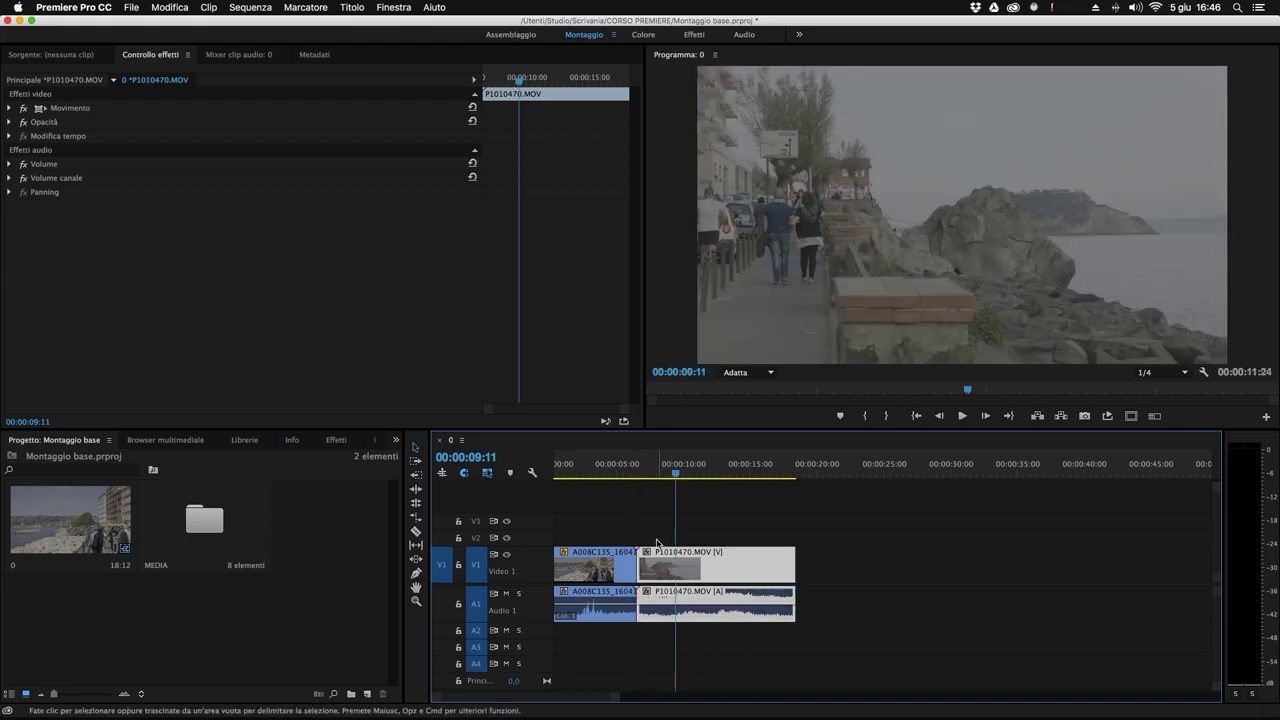
Trim the opening seconds off P1010470.MOV after reviewing the cut at 00:00:06:09.
left_click(660, 476)
left_click_drag(660, 476, 691, 480)
left_click_drag(689, 475, 633, 491)
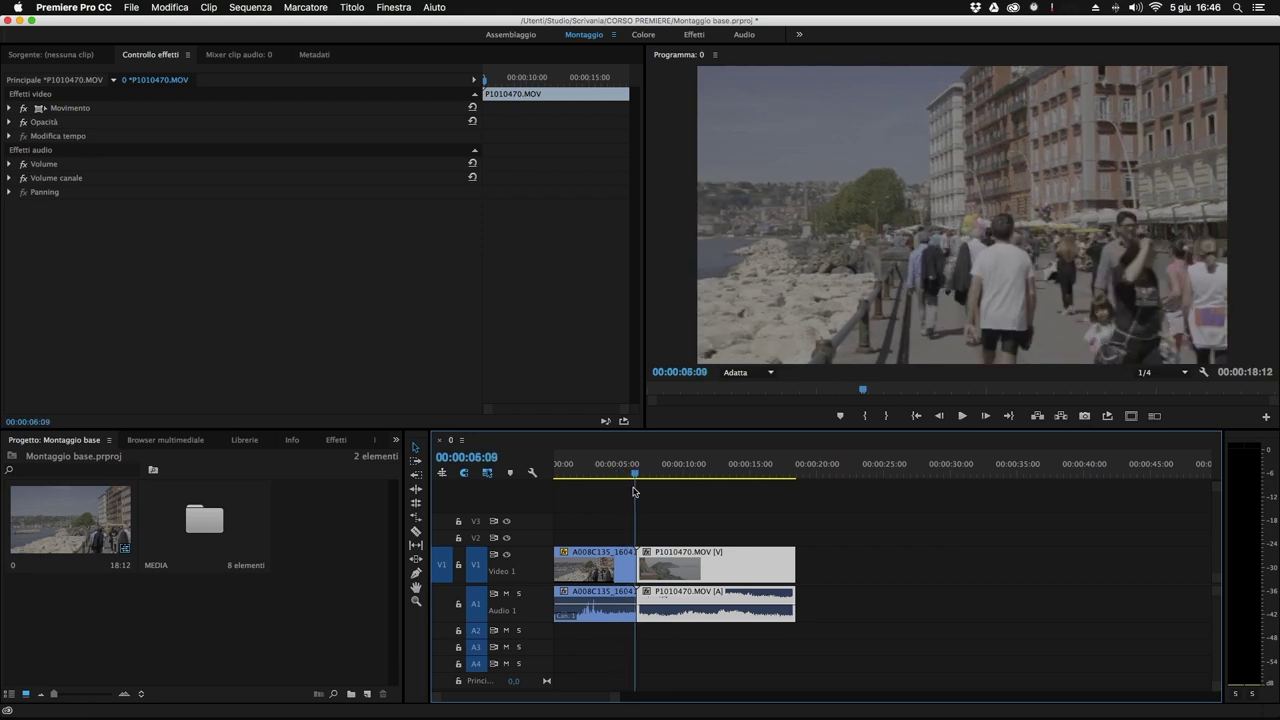
left_click_drag(646, 570, 735, 556)
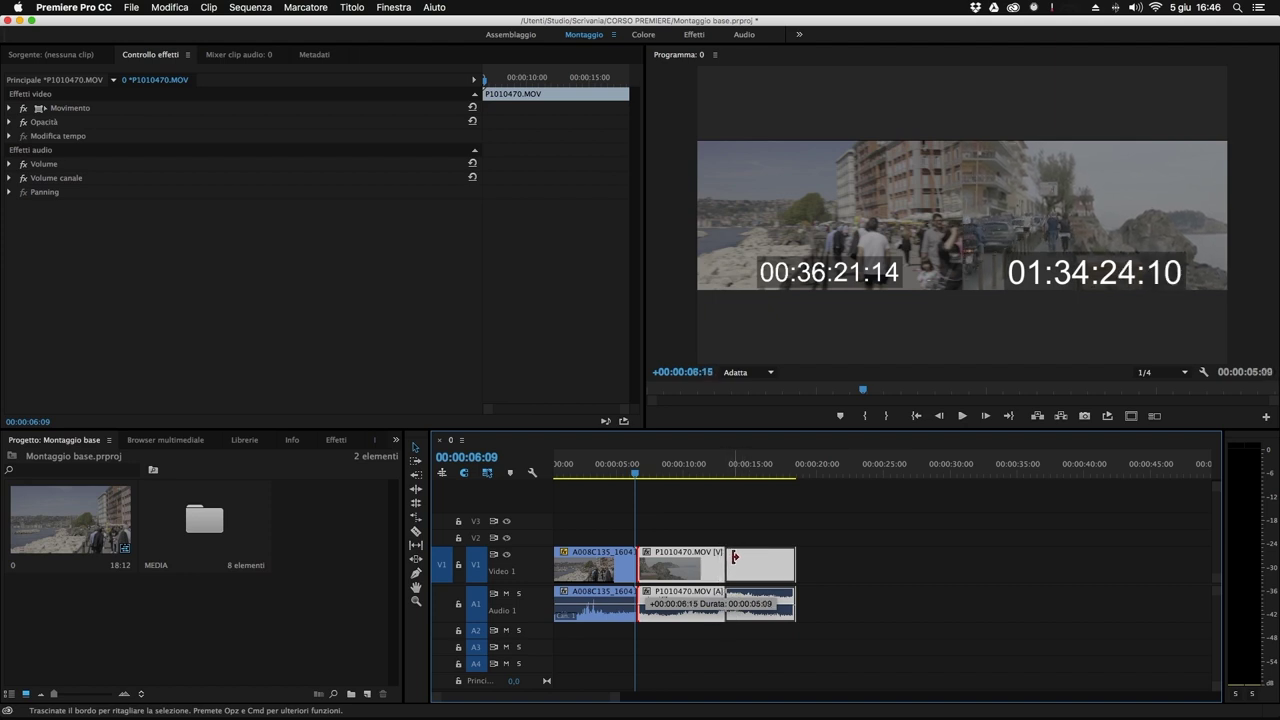
left_click_drag(735, 557, 726, 563)
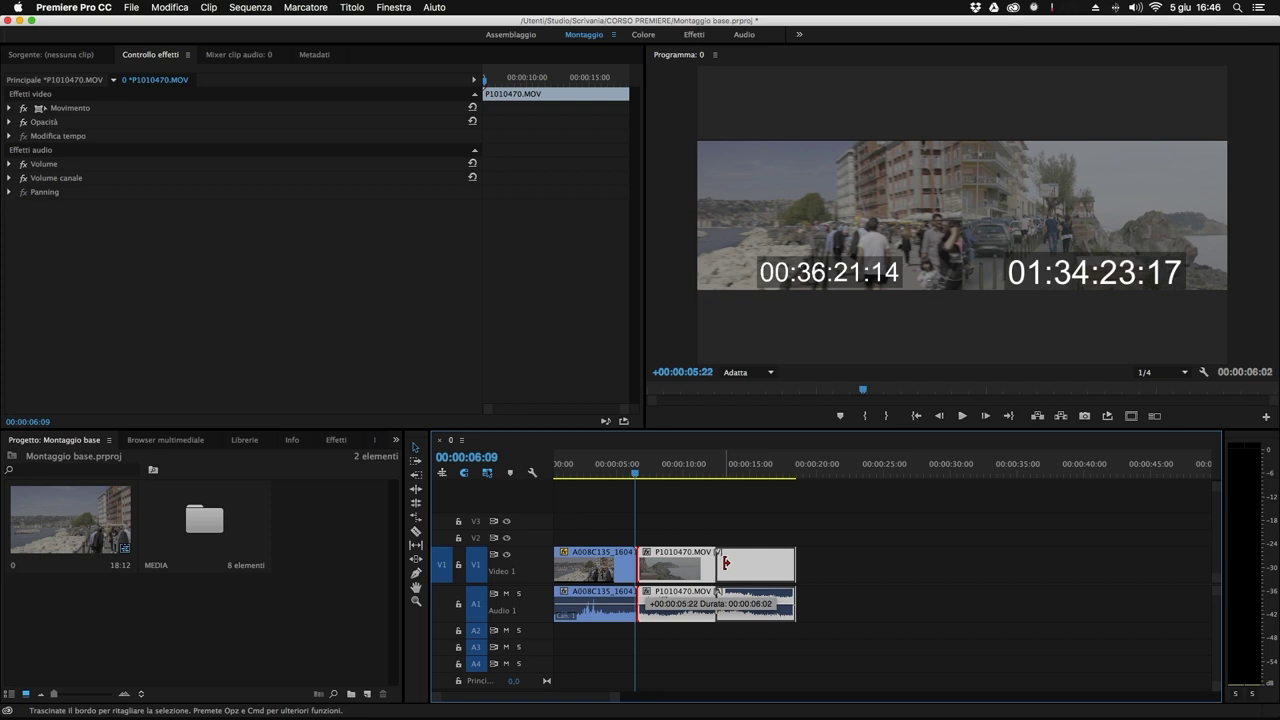
left_click_drag(726, 563, 726, 563)
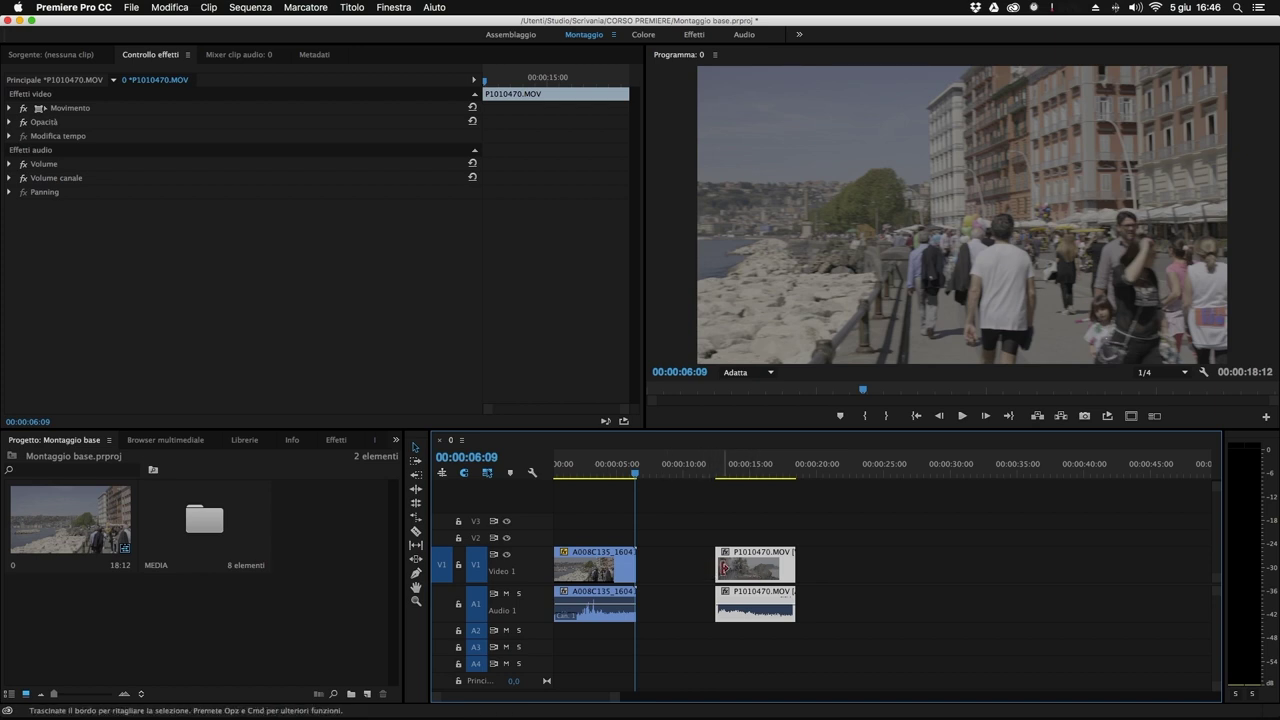
Slide P1010470.MOV left against A008C135 and review the edit, ending at 00:00:03:05.
left_click_drag(761, 570, 683, 578)
left_click_drag(642, 474, 680, 468)
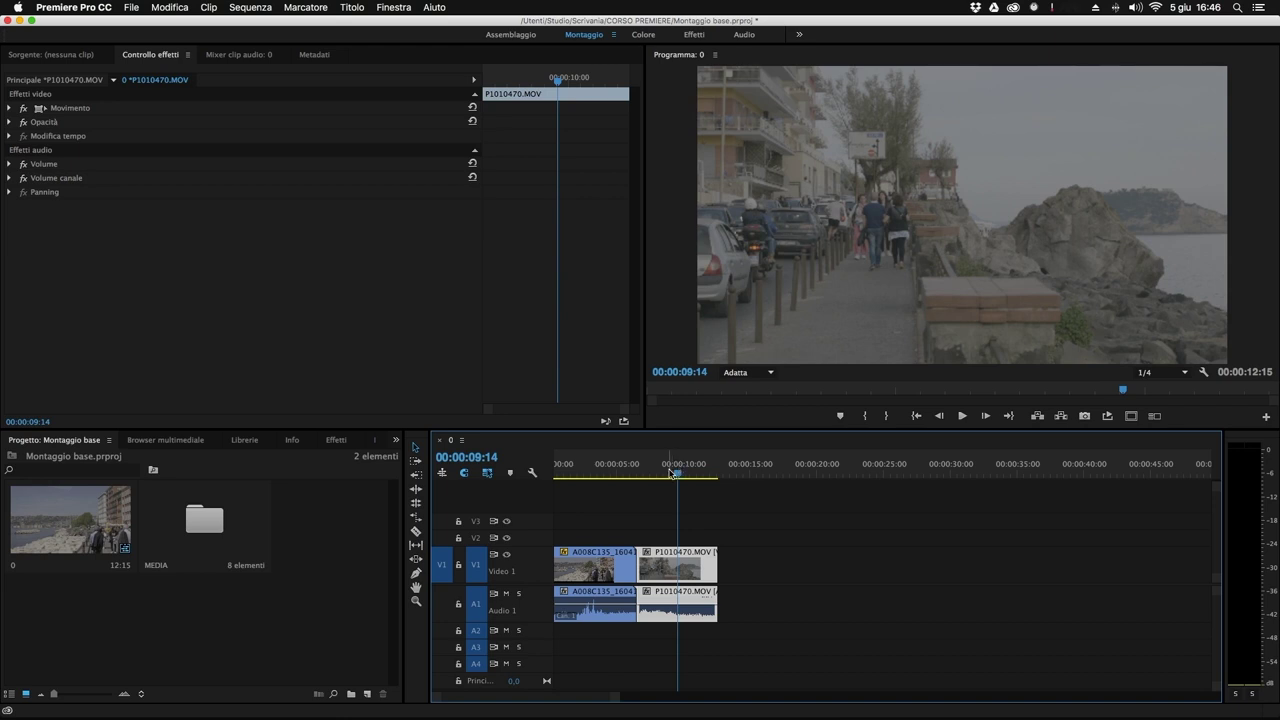
mouse_move(675, 473)
left_mouse_down()
mouse_move(686, 472)
mouse_move(625, 471)
mouse_move(656, 471)
left_mouse_up()
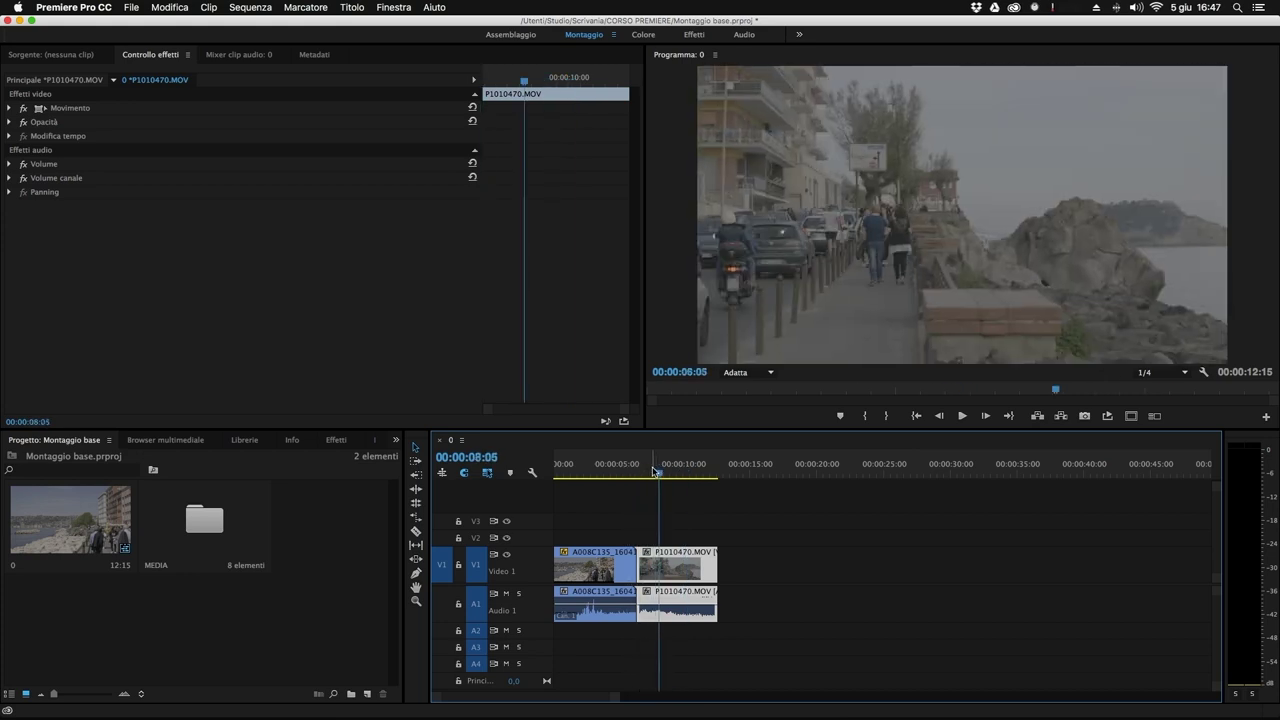
left_click_drag(649, 477, 594, 476)
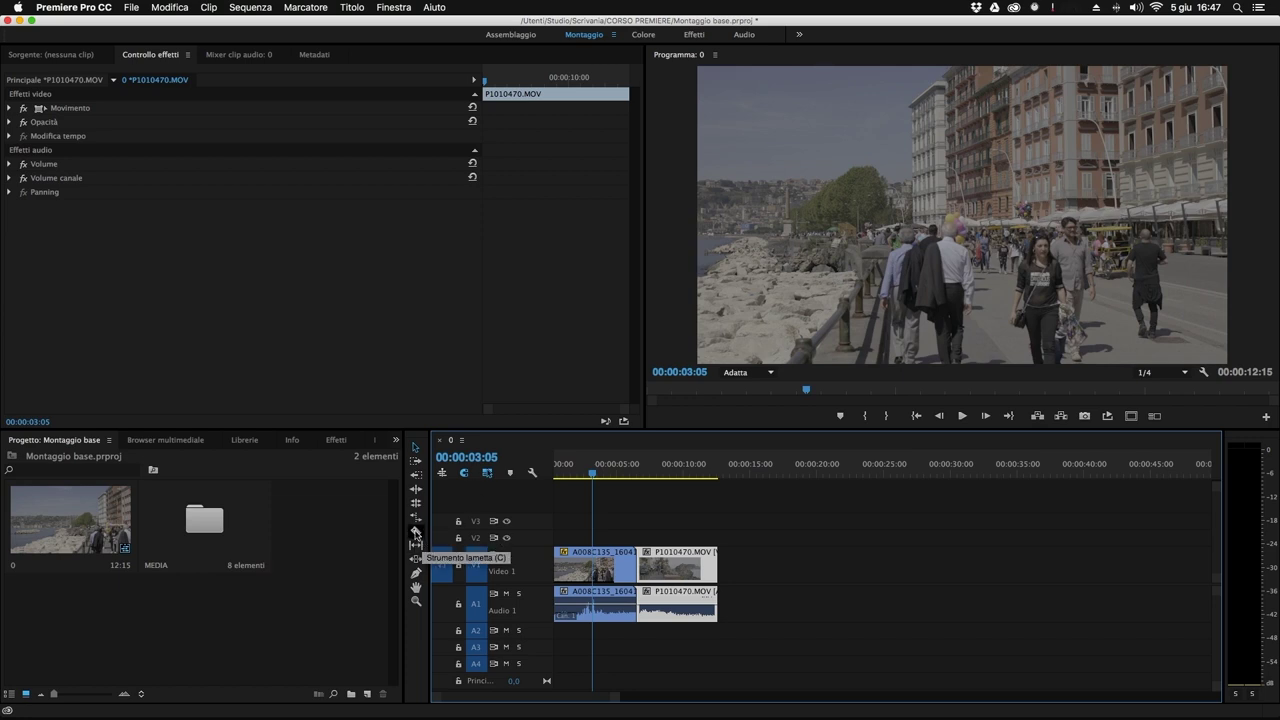
Razor the first A008C135 clip into two pieces at 00:00:01:24, then return to selection.
key("c")
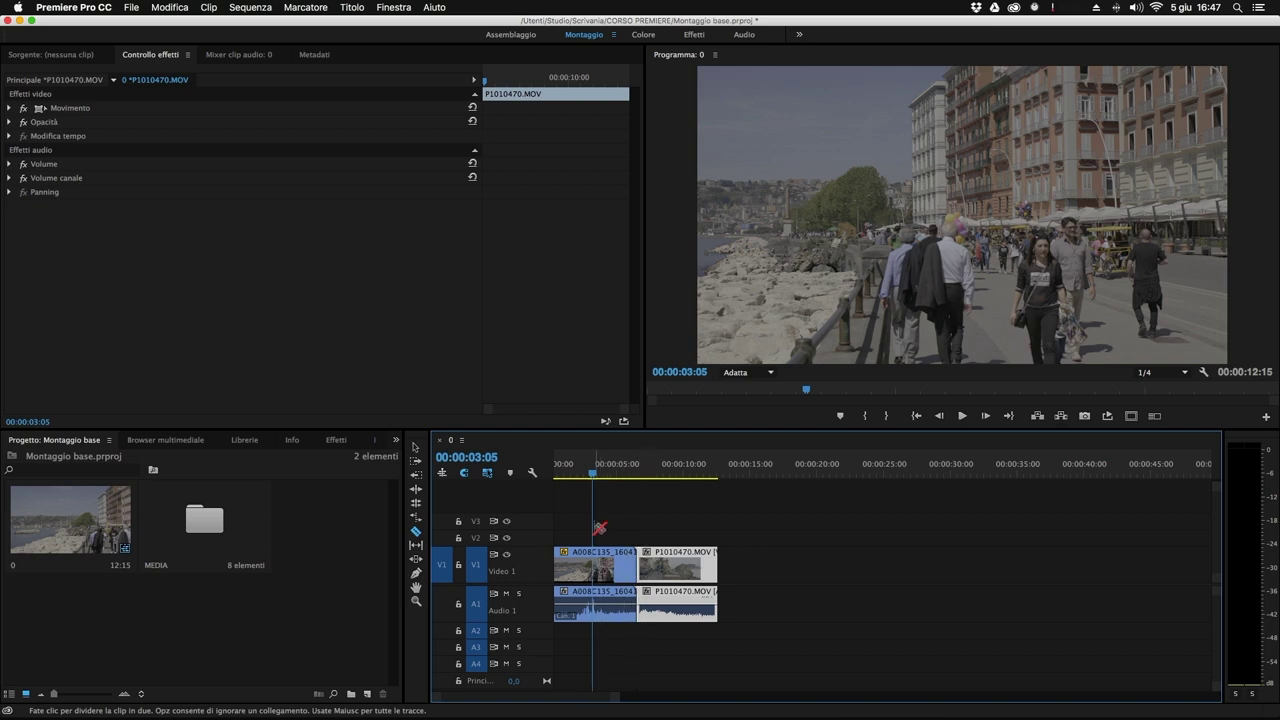
left_click(465, 474)
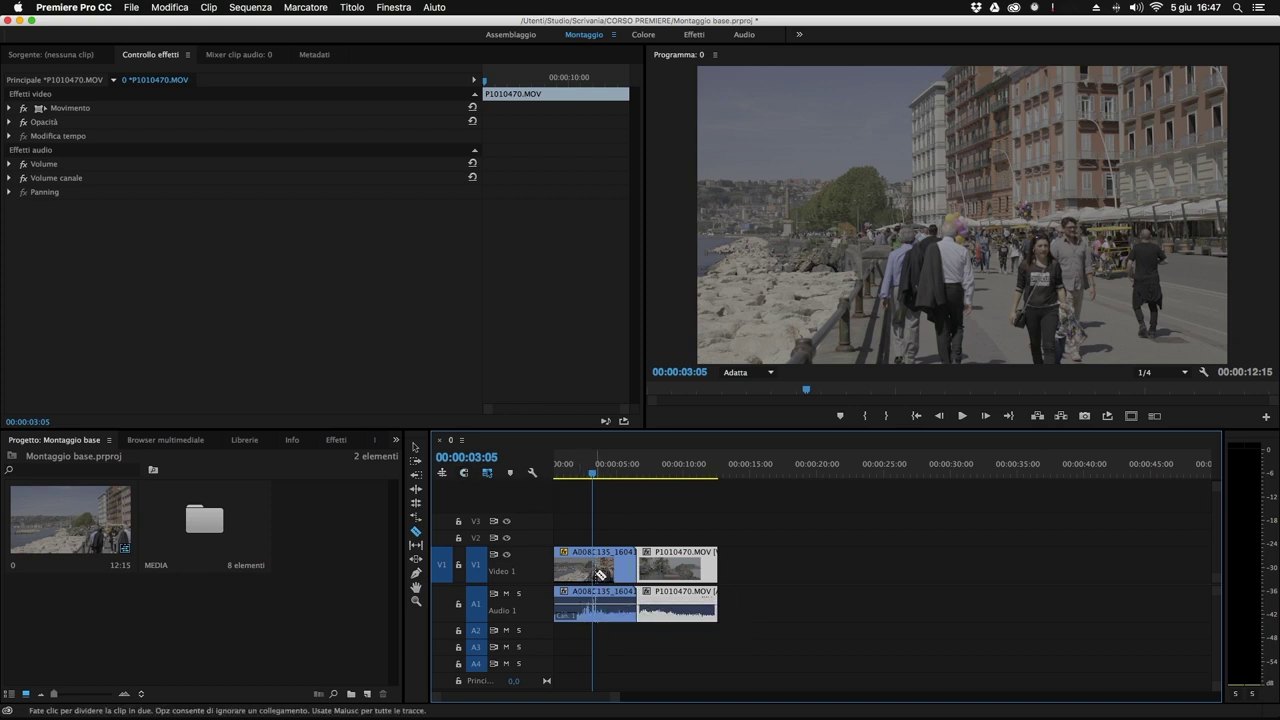
key("s")
mouse_move(592, 470)
left_mouse_down()
mouse_move(620, 472)
mouse_move(576, 476)
left_mouse_up()
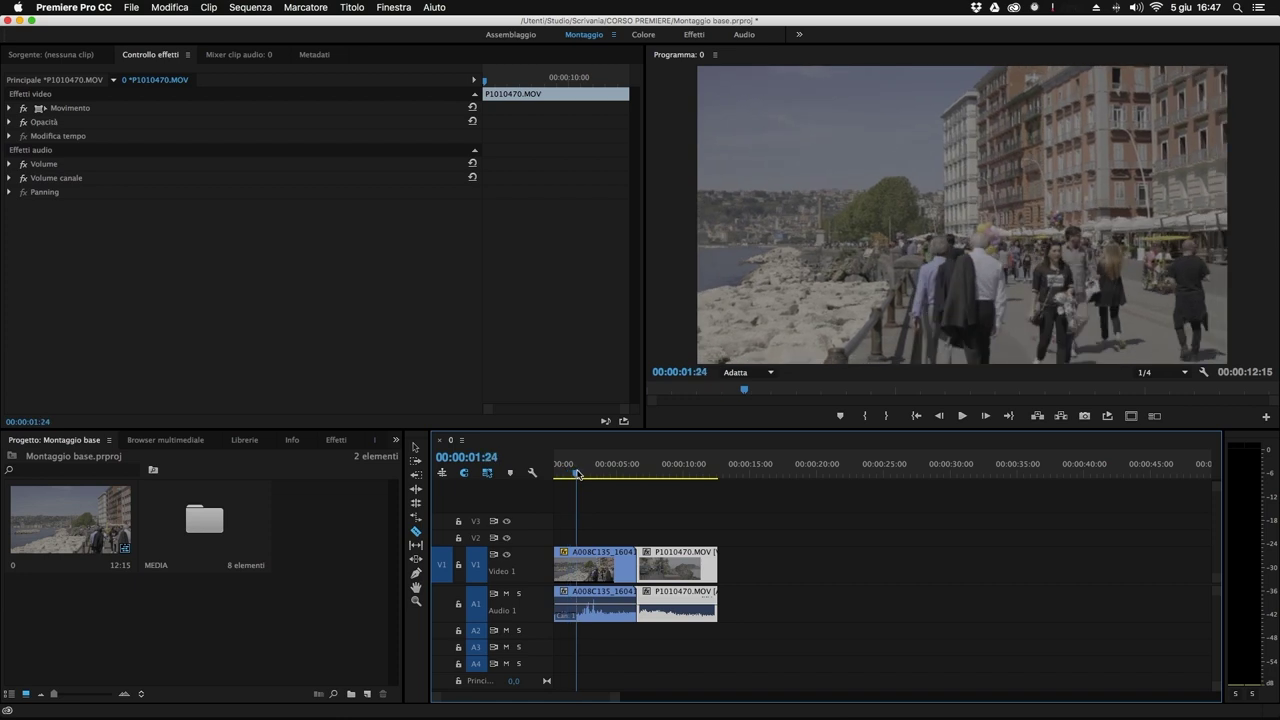
left_click(578, 571)
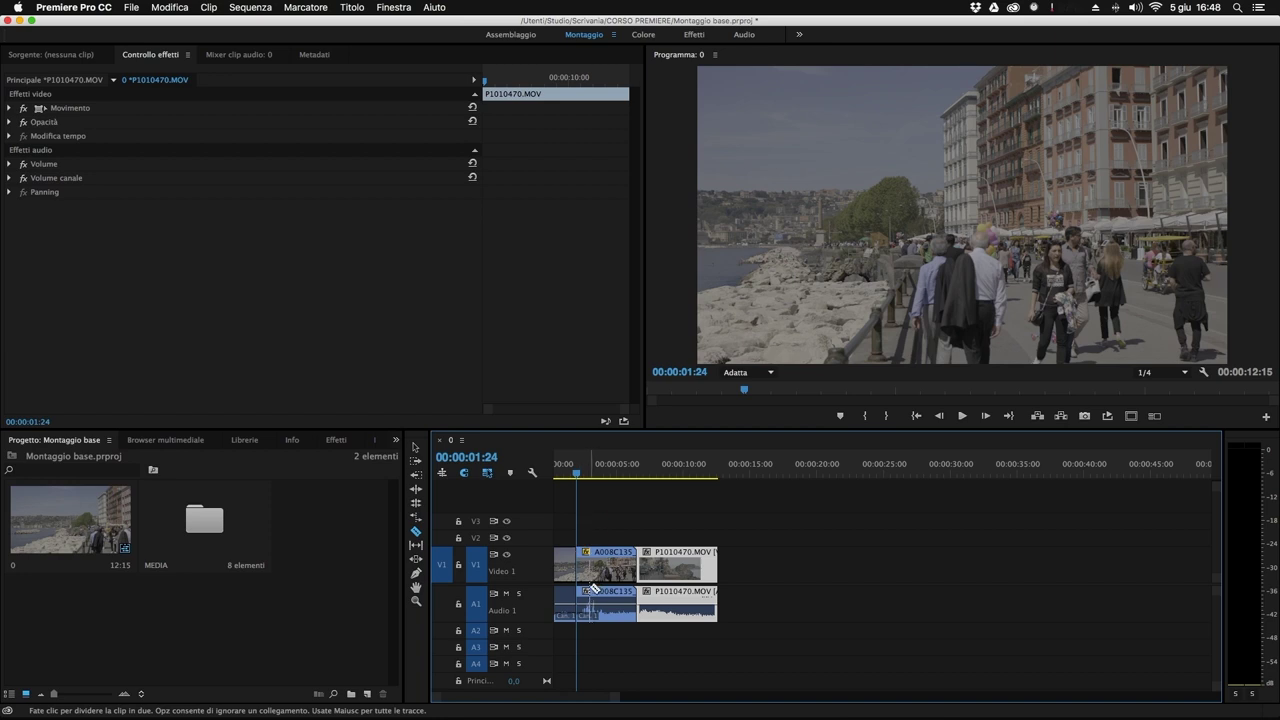
left_click(416, 449)
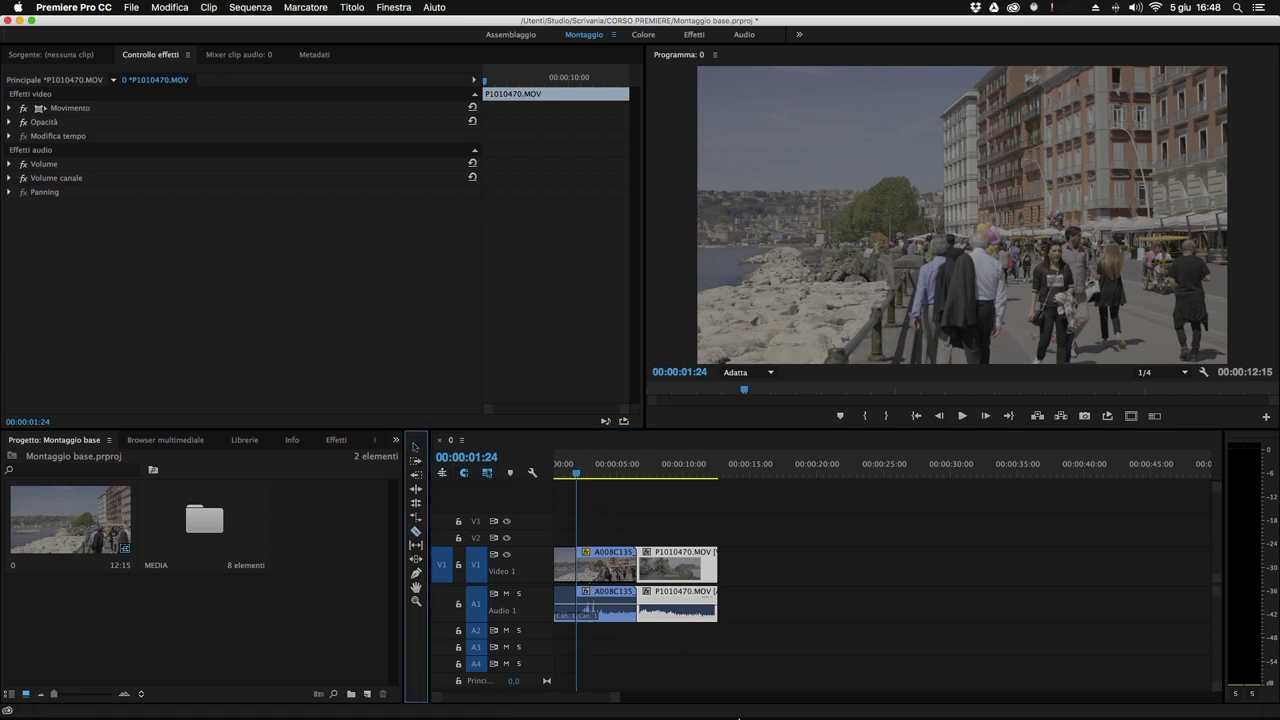
left_click_drag(612, 701, 515, 698)
left_click_drag(649, 475, 613, 478)
key("d")
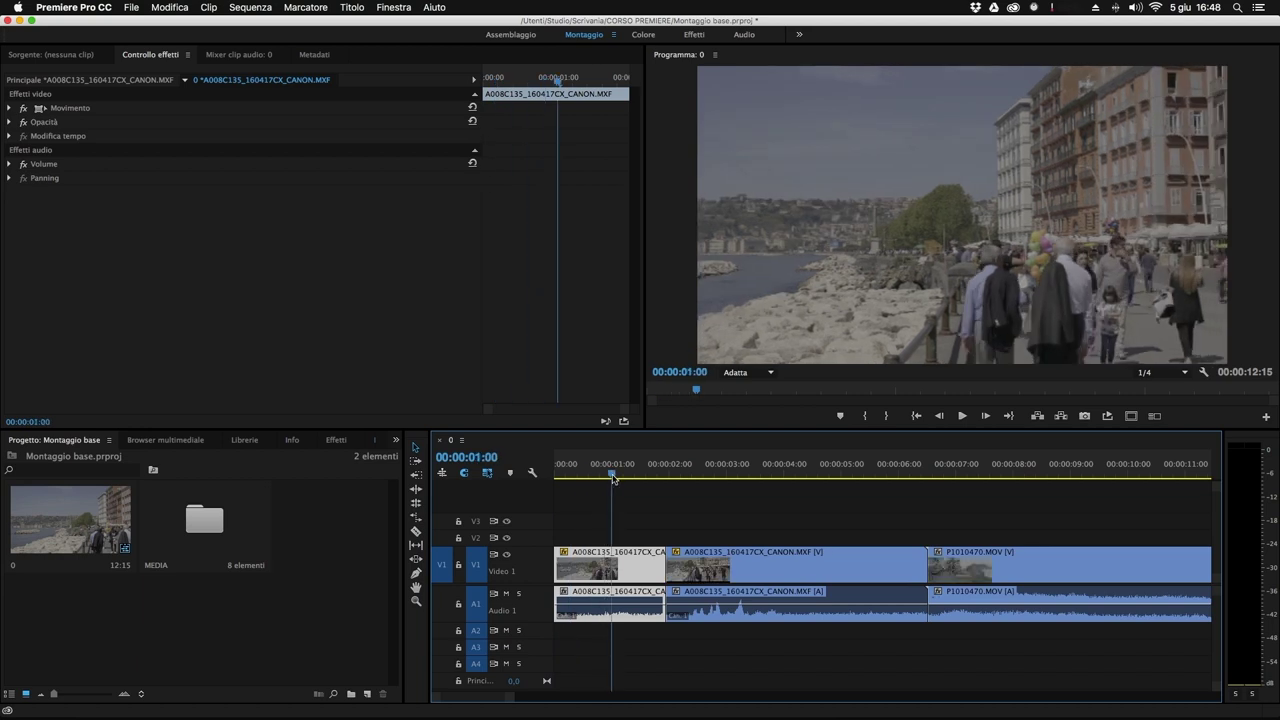
Remove the opening A008C135 piece, trying Cancella, undoing it, then deleting it.
right_click(594, 566)
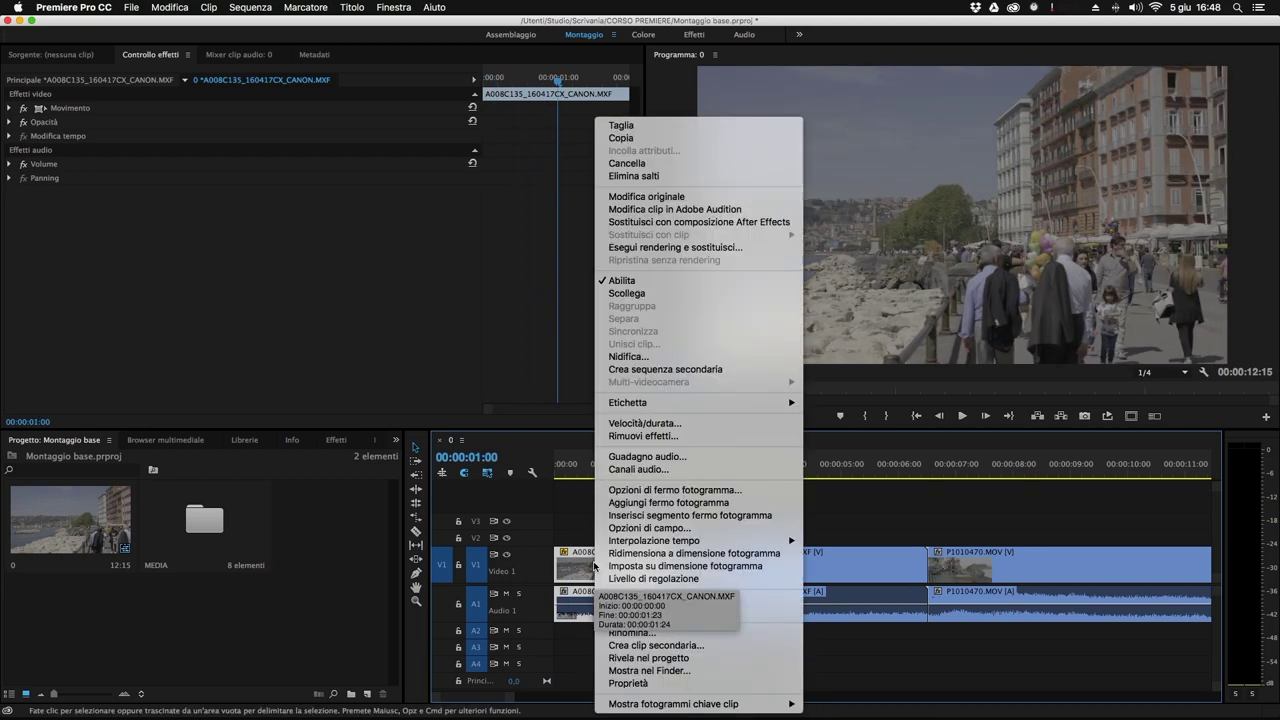
left_click(676, 171)
key("super+z")
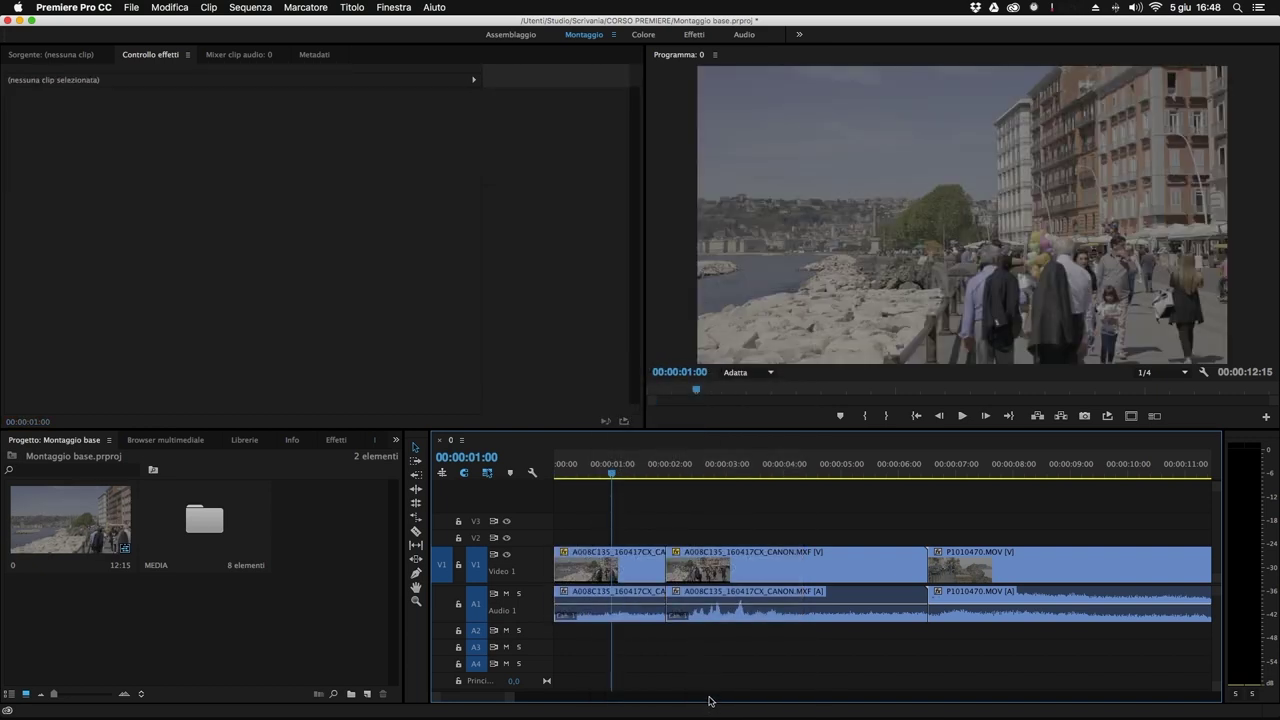
left_click(578, 560)
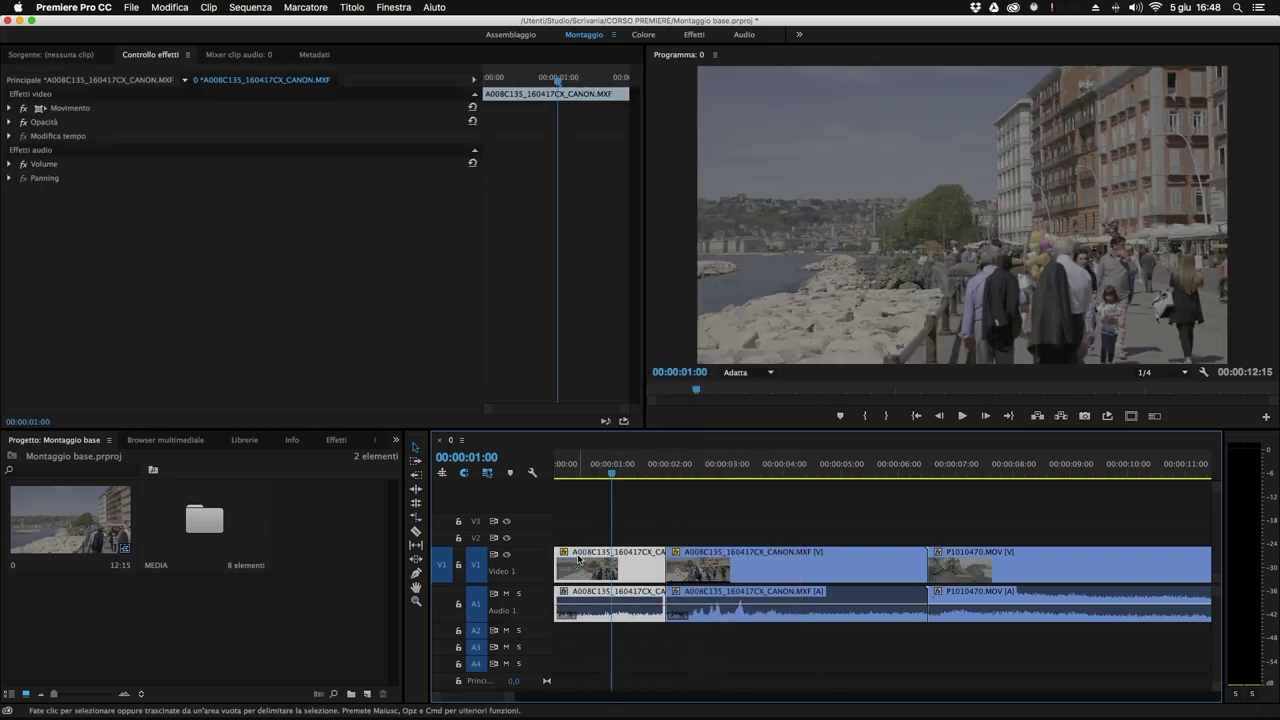
key("Delete")
left_click_drag(610, 468, 806, 463)
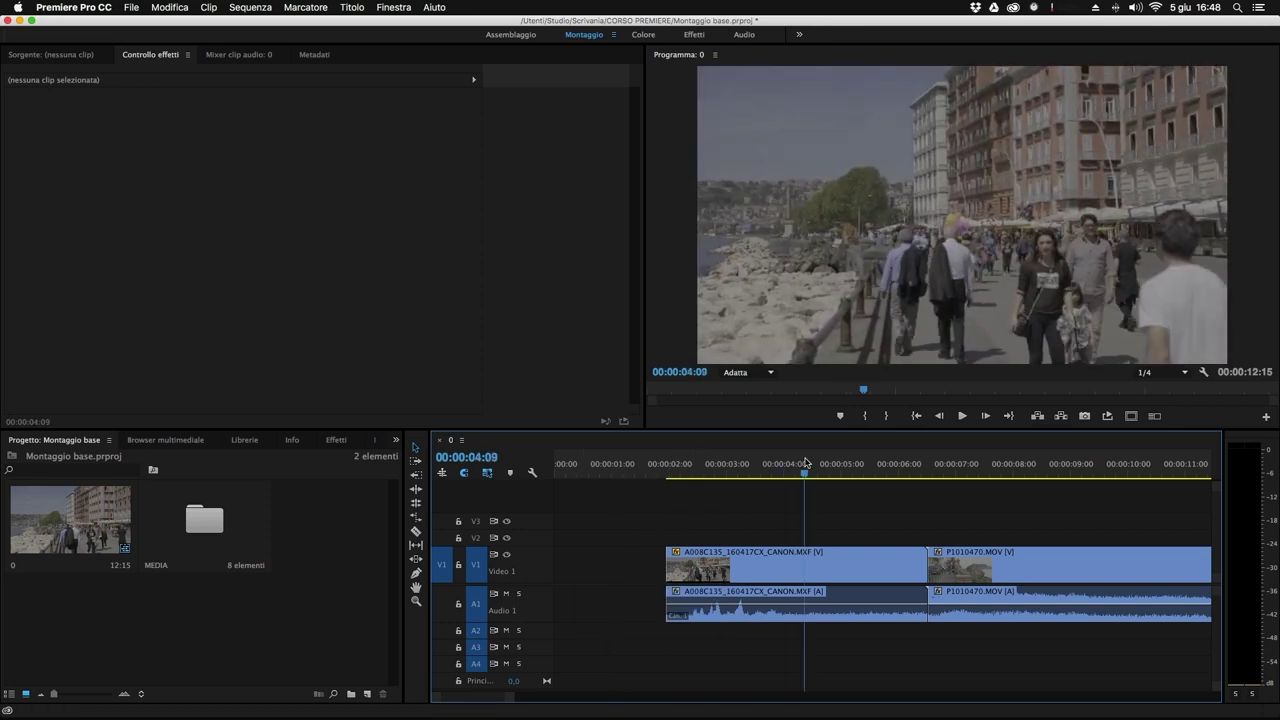
Razor the remaining clip at two points and delete the third piece.
left_click_drag(935, 565, 1012, 558)
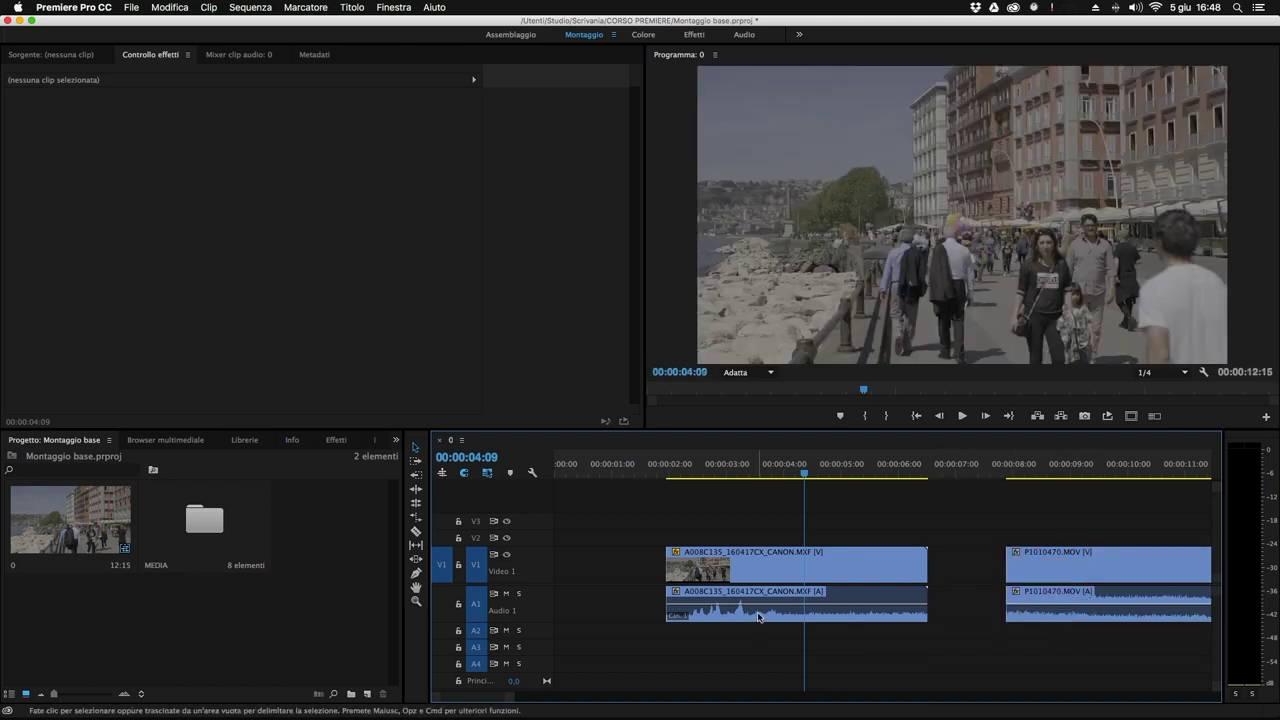
key("c")
left_click(804, 586)
left_click(856, 575)
left_click(893, 574)
key("Delete")
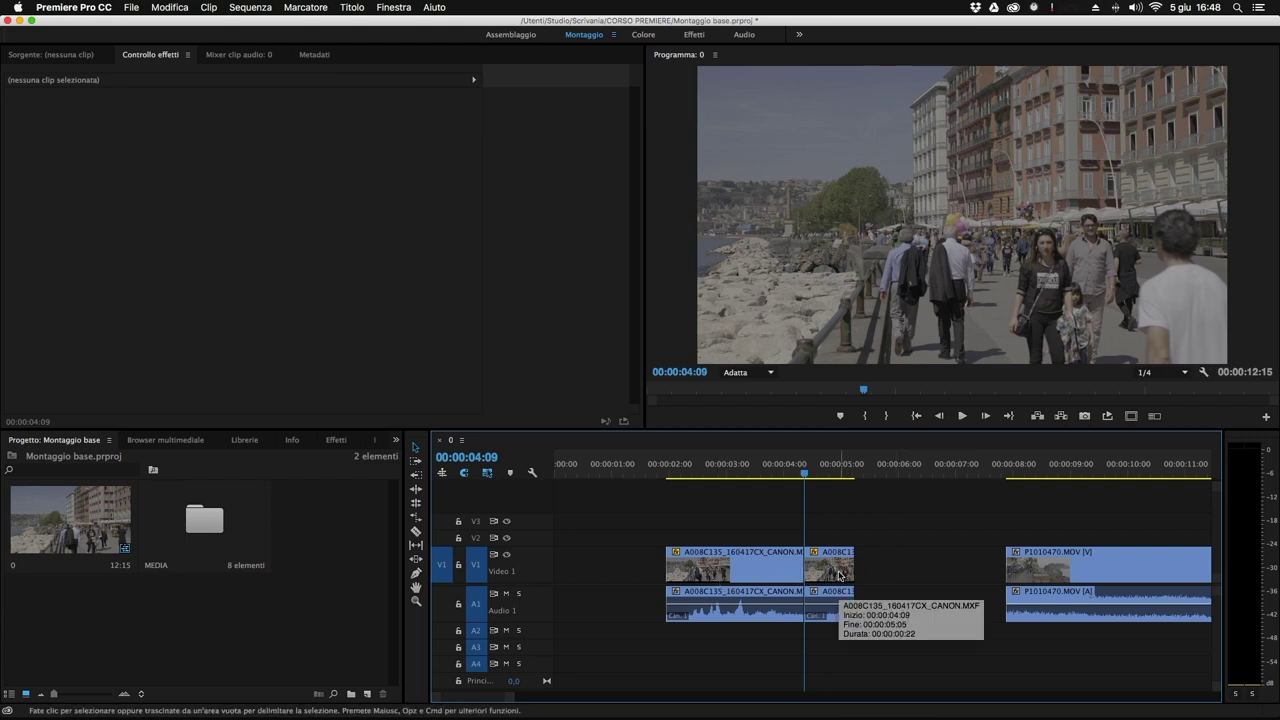
Extend a clip edge, slide P1010470.MOV left, and ripple delete the gap after it.
key("minus")
key("minus")
key("minus")
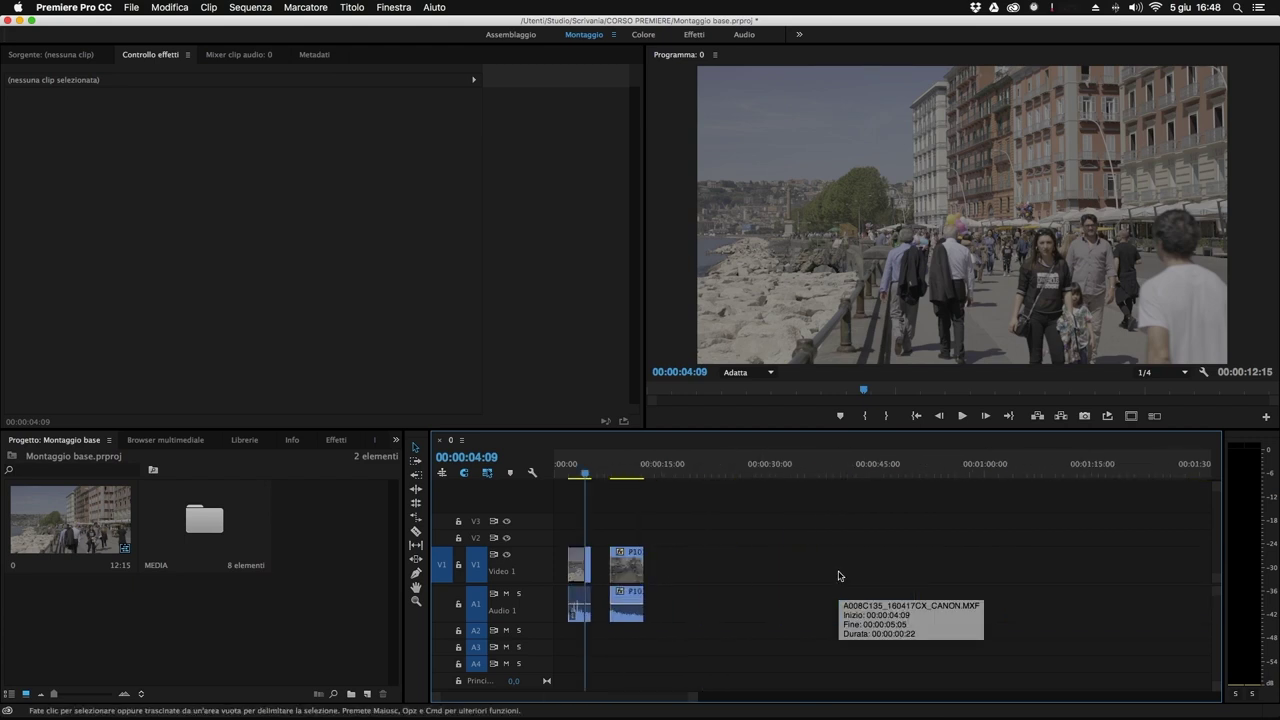
left_click_drag(587, 573, 652, 570)
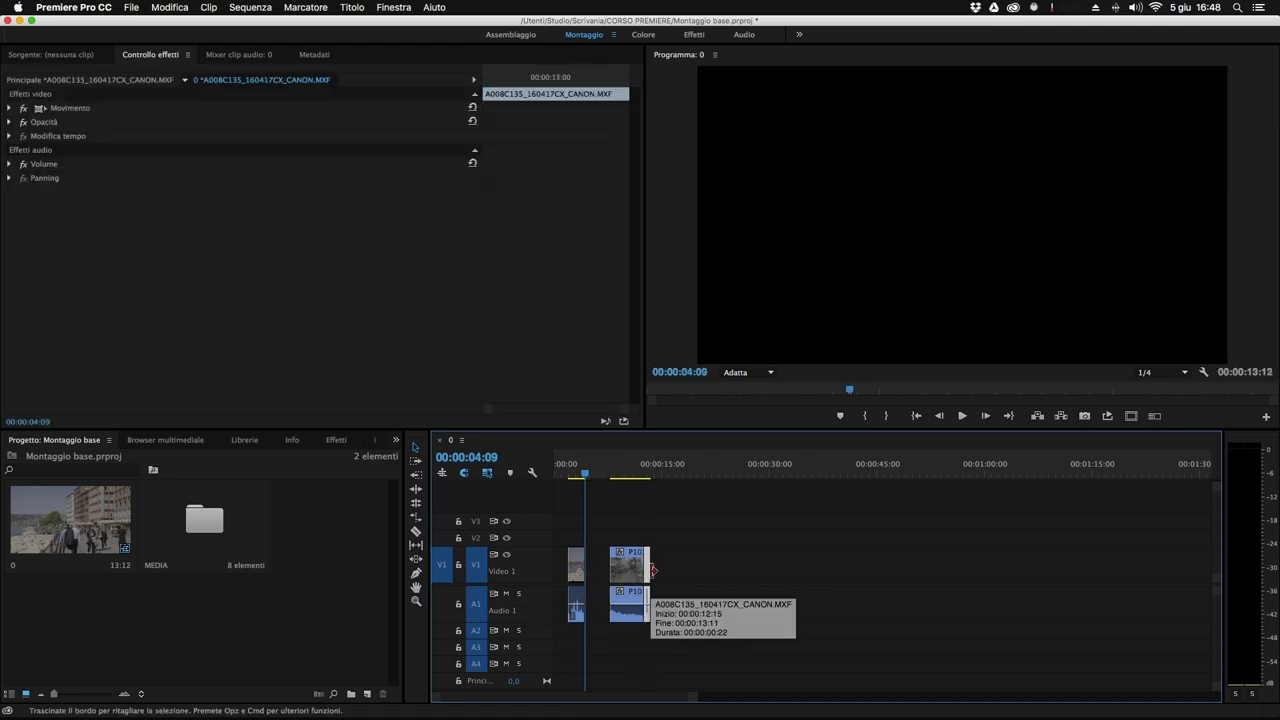
key("equal")
key("equal")
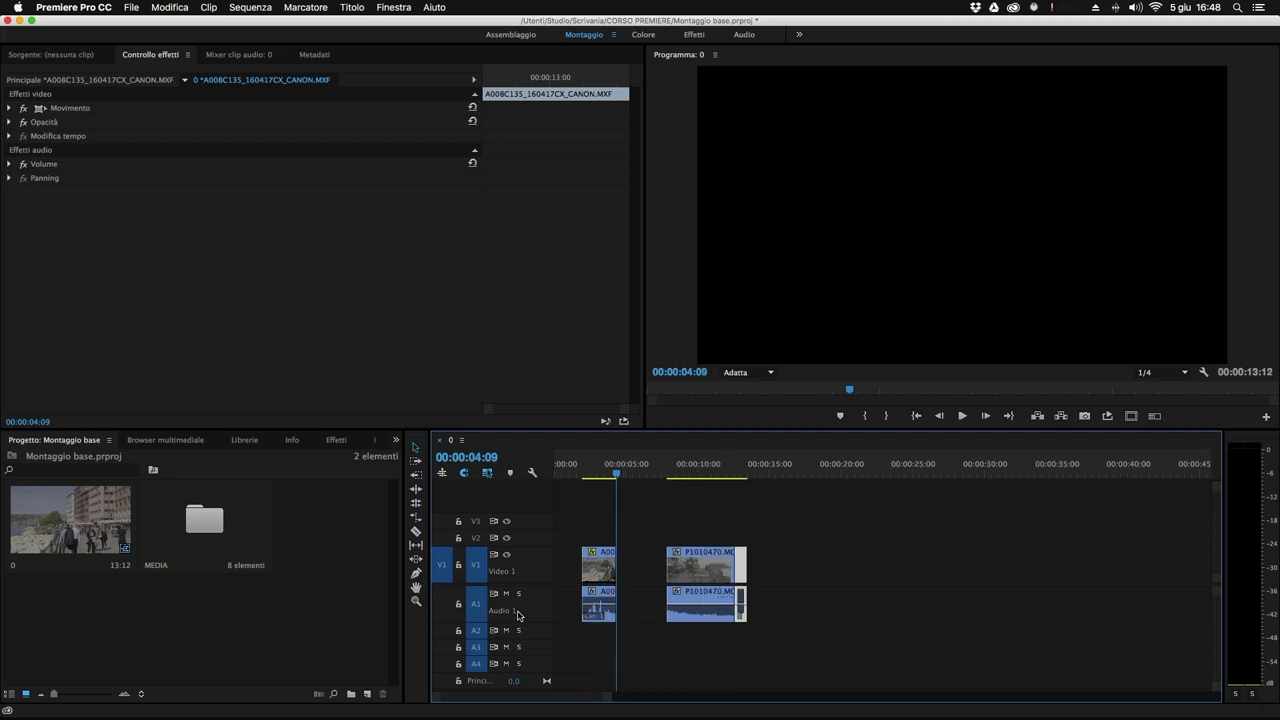
left_click_drag(881, 582, 768, 578)
left_click(846, 563)
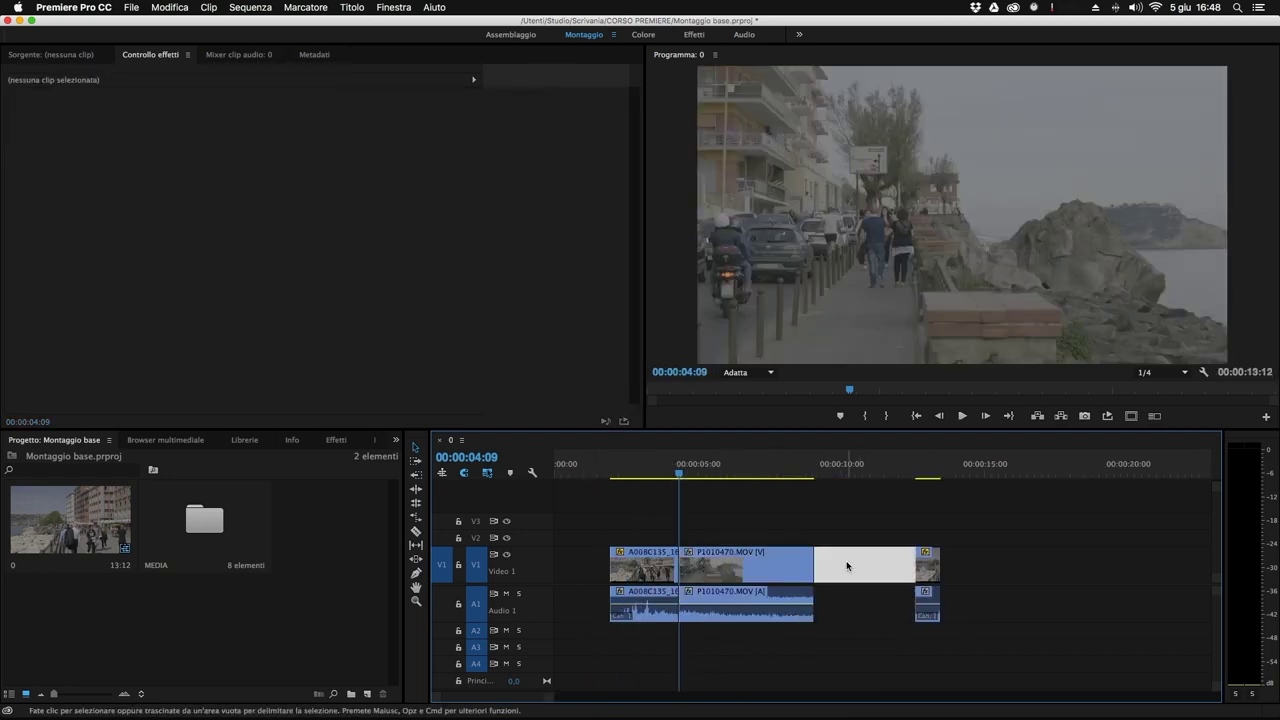
key("Delete")
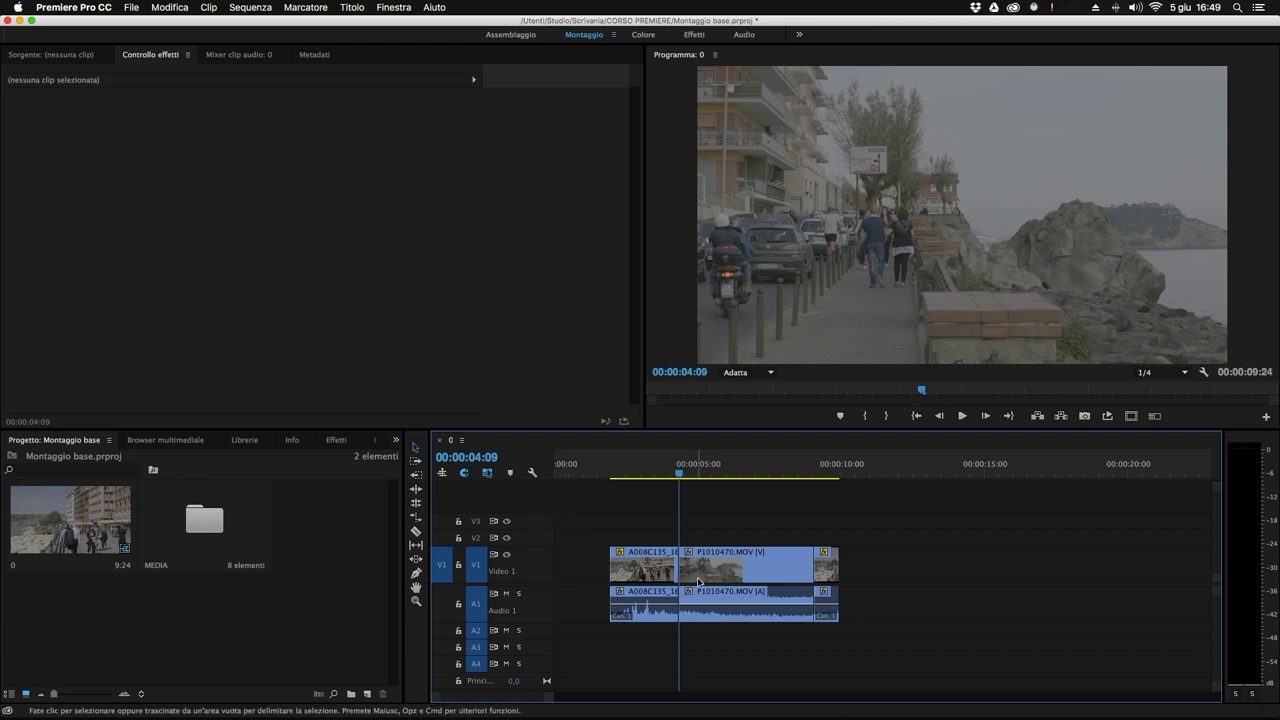
Extend the final A008C135 clip's end, then trim its head to a 00:00:01:24 duration.
mouse_move(688, 567)
left_mouse_down()
mouse_move(670, 580)
mouse_move(787, 583)
mouse_move(689, 582)
left_mouse_up()
left_click_drag(837, 566, 868, 587)
left_click(837, 517)
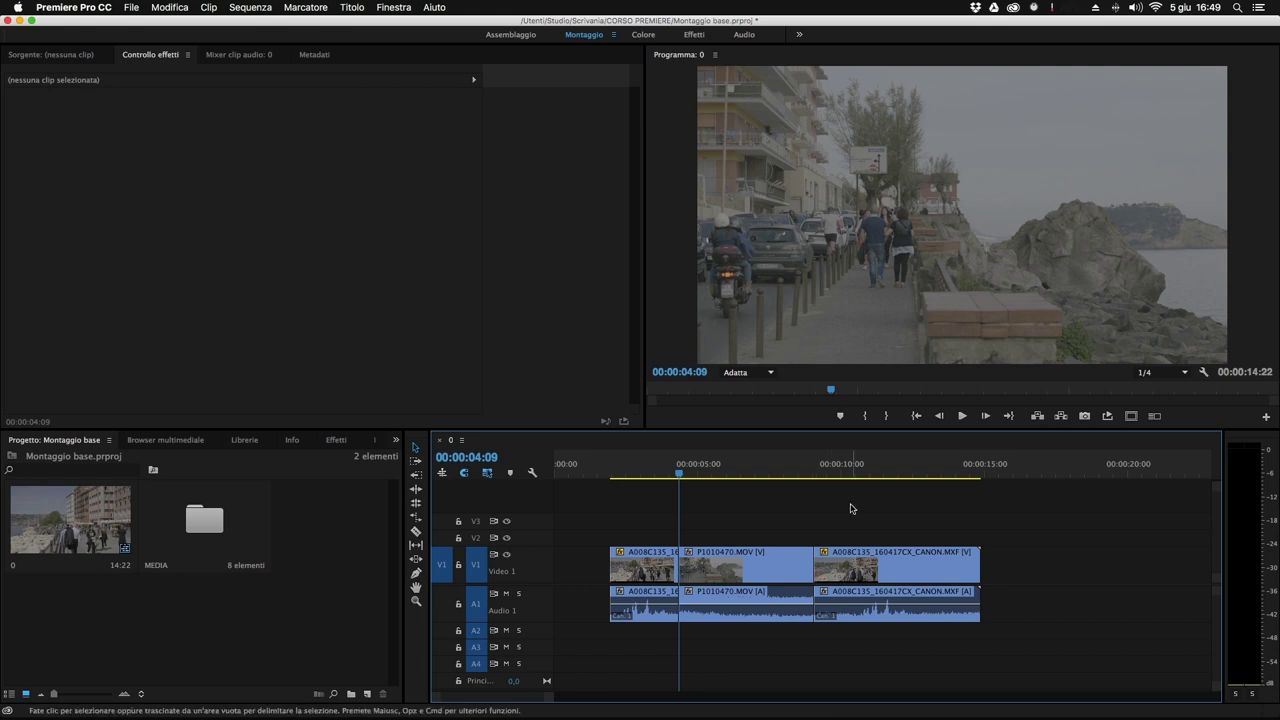
left_click(848, 567)
left_click_drag(822, 567, 936, 569)
left_click_drag(914, 467, 937, 471)
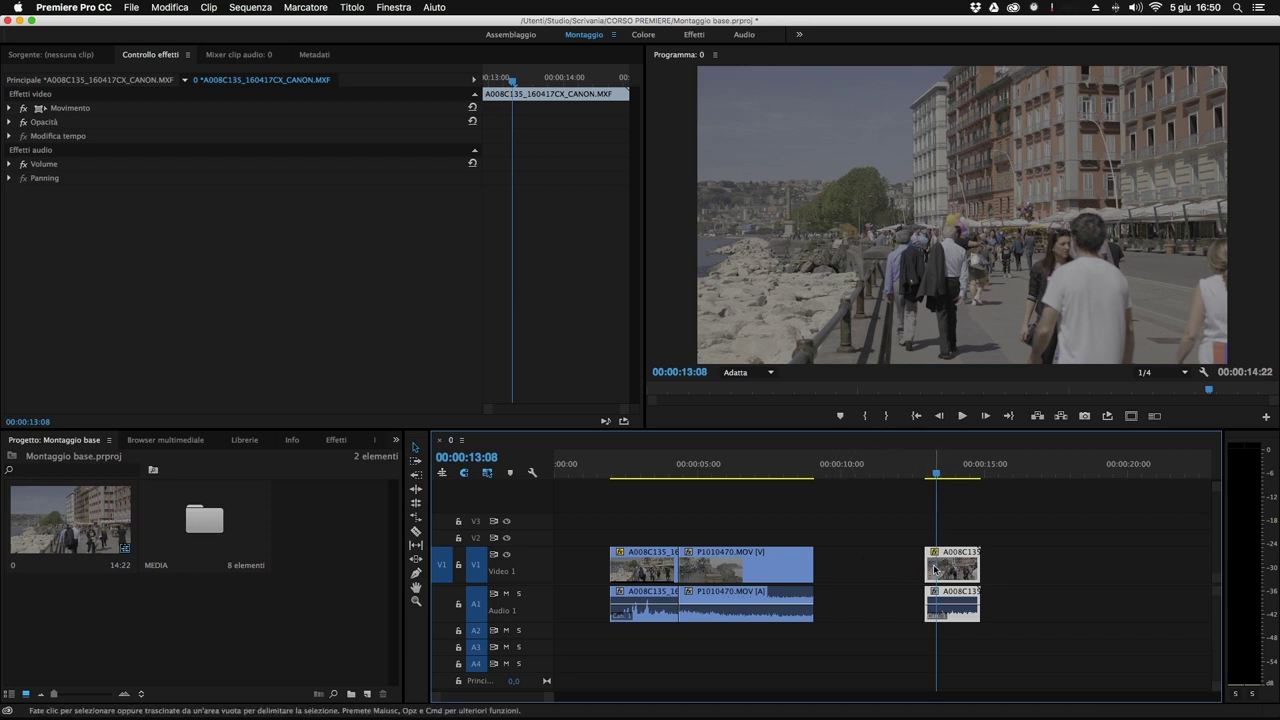
Restore the third clip's head, then ripple-trim it so the sequence ends at 00:00:10:16.
left_click_drag(927, 568, 815, 568)
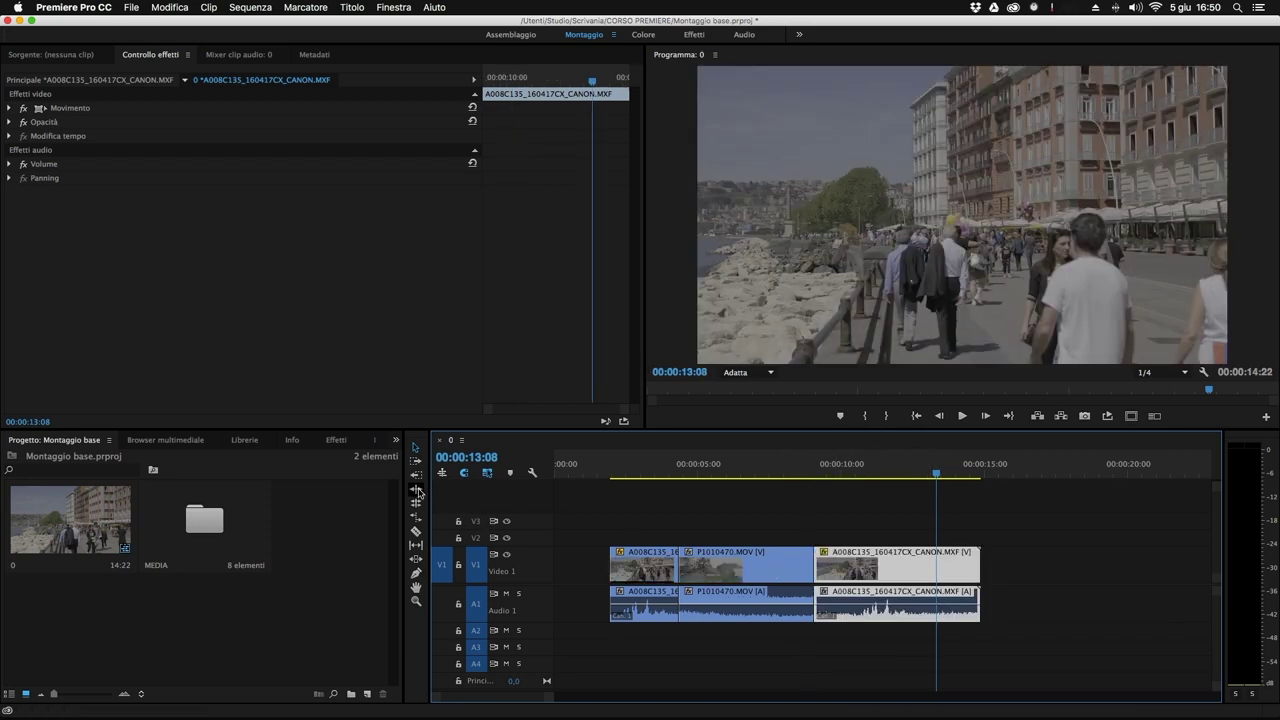
left_click(417, 490)
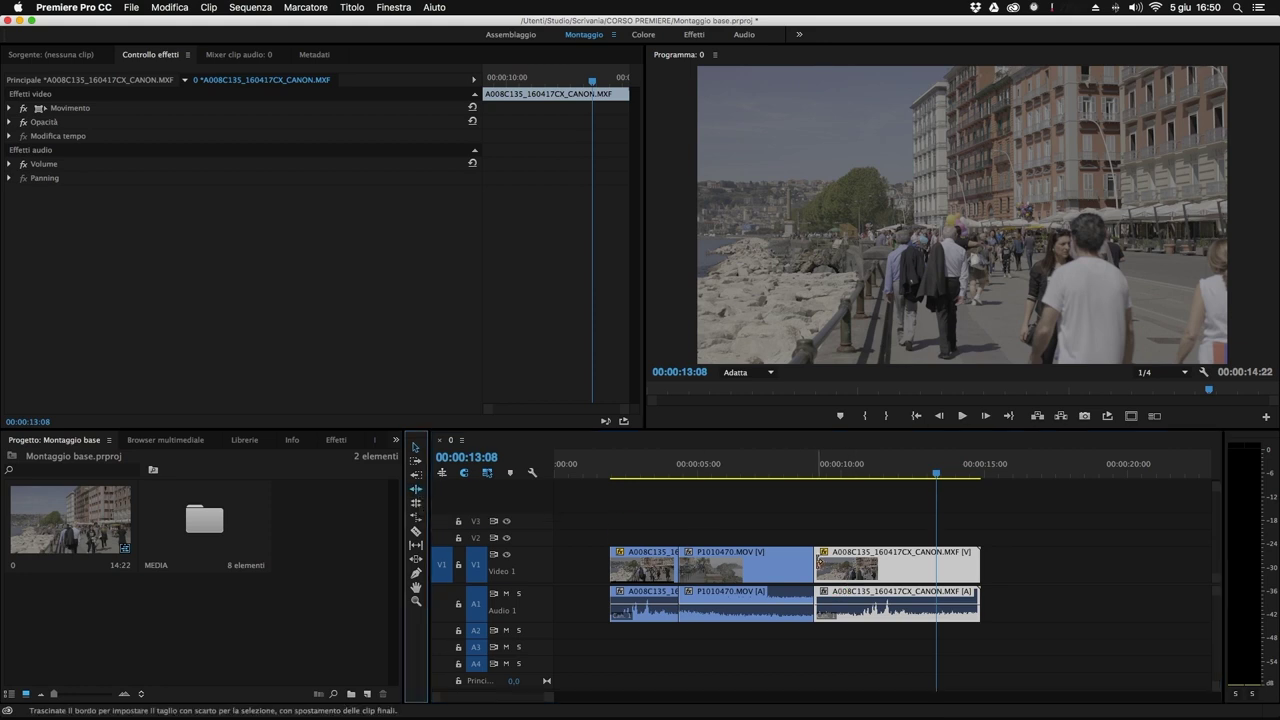
left_click_drag(819, 563, 833, 561)
left_click_drag(884, 560, 943, 566)
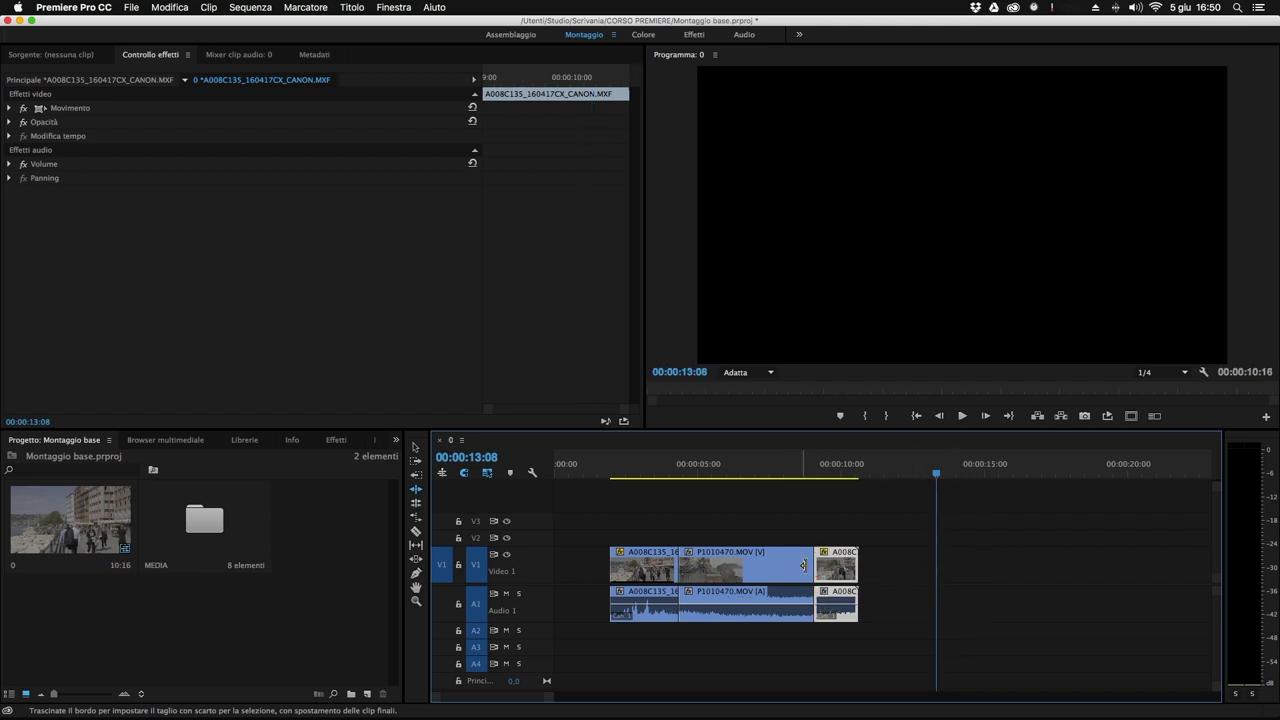
left_click(415, 505)
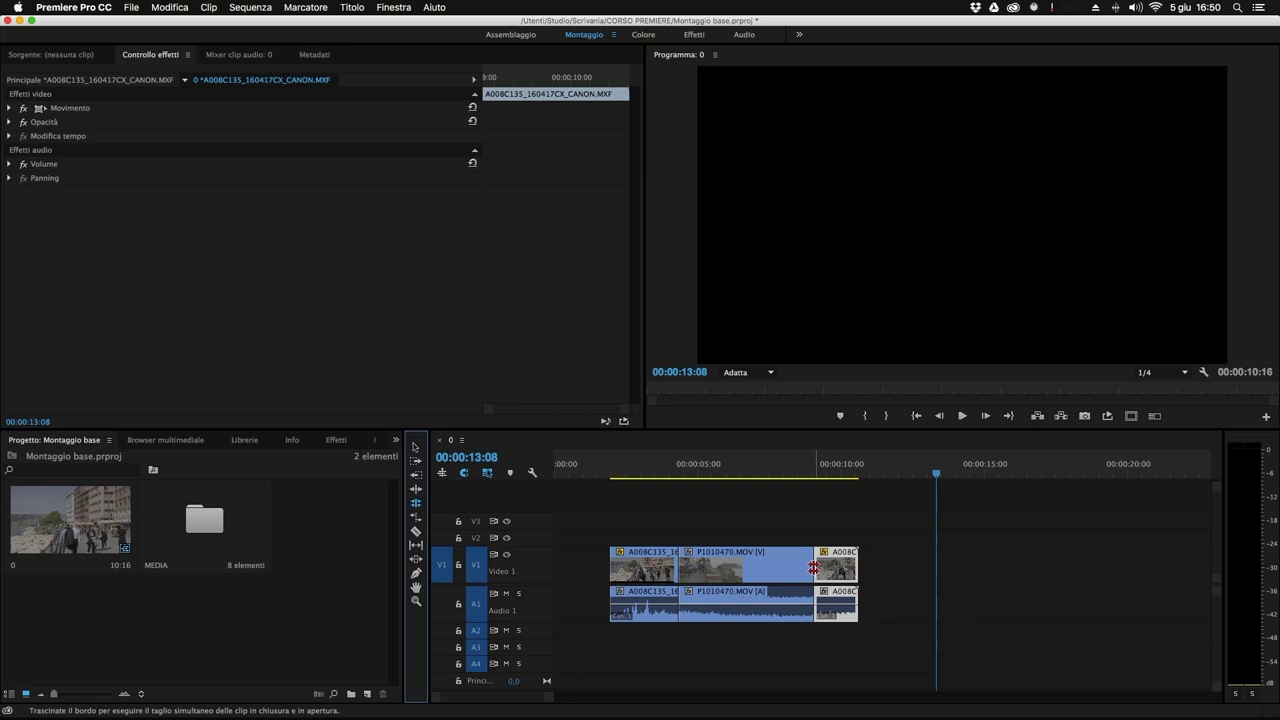
Roll the P1010470.MOV / A008C135 cut earlier, fine-tuning it by a few frames.
left_click(814, 564)
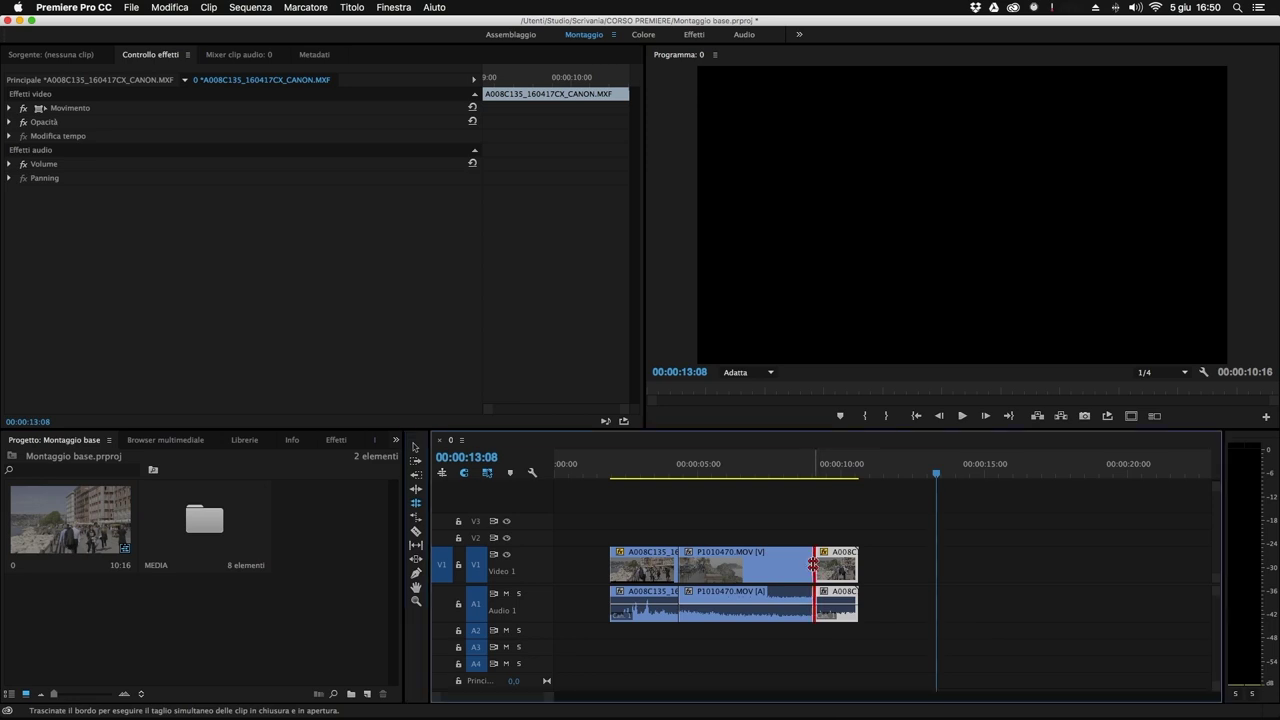
left_click_drag(813, 564, 772, 567)
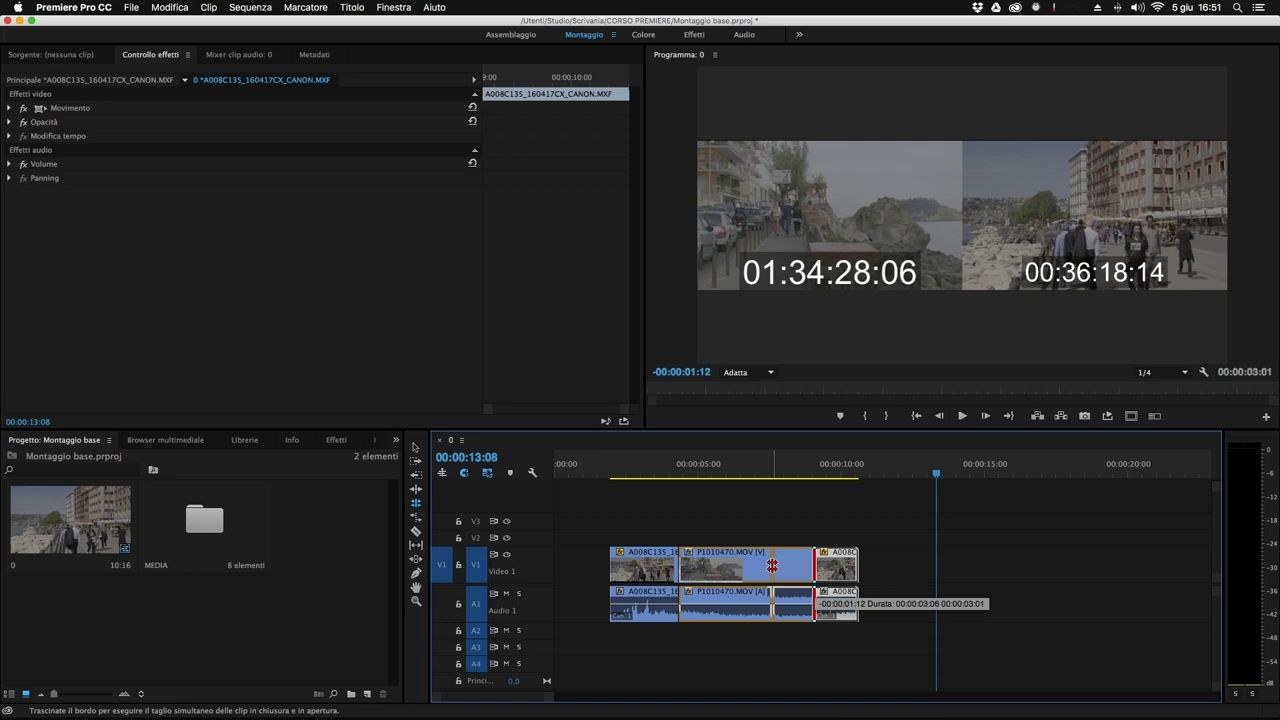
mouse_move(772, 567)
left_mouse_down()
mouse_move(831, 565)
mouse_move(768, 566)
left_mouse_up()
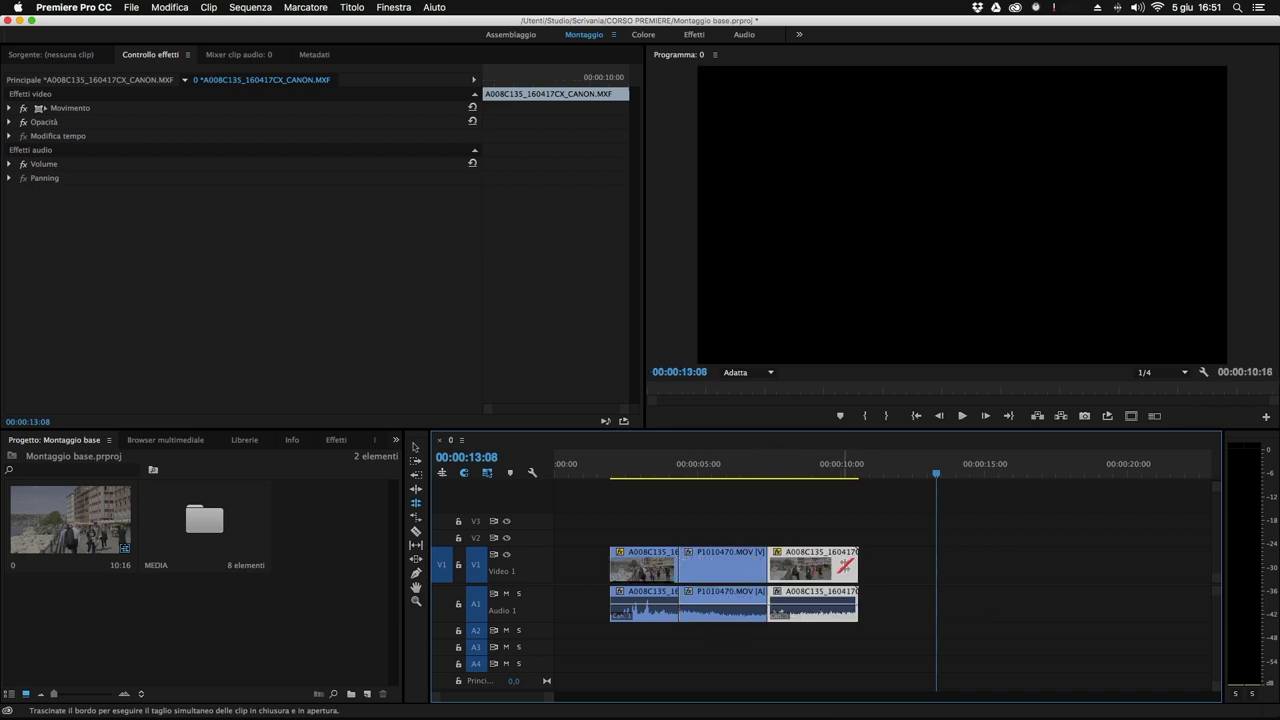
left_click(829, 567)
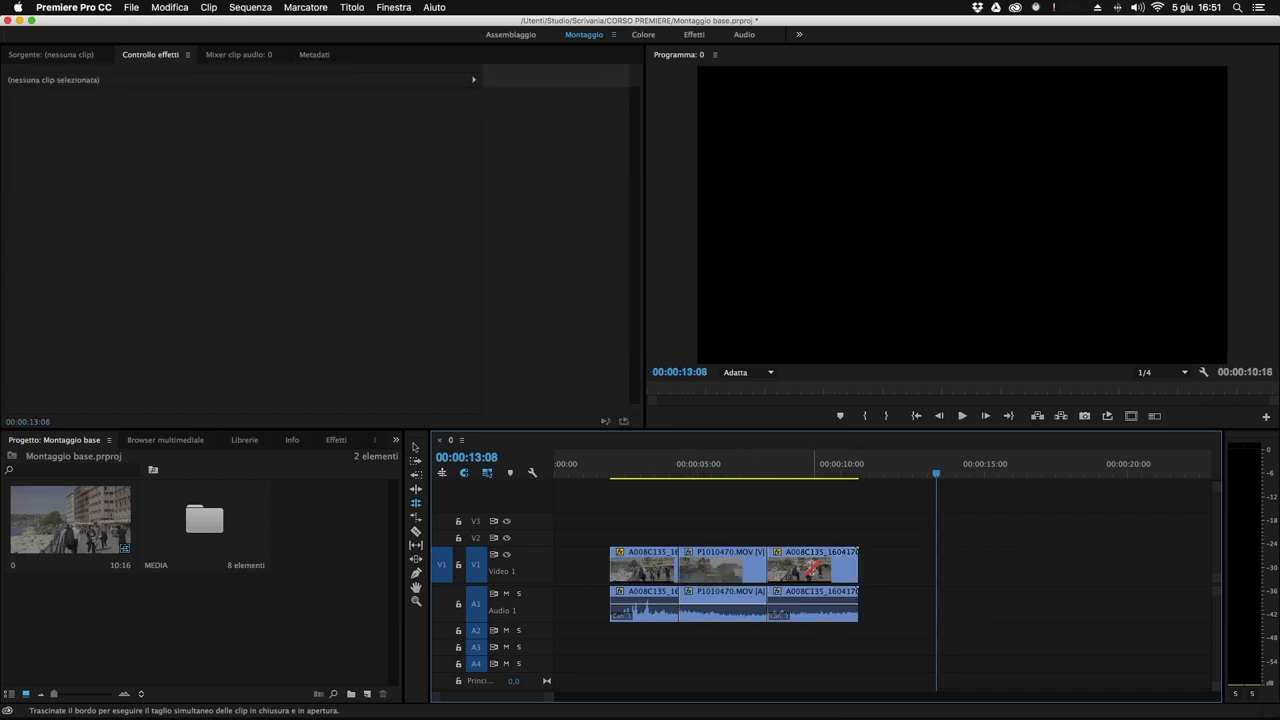
left_click(767, 566)
mouse_move(765, 567)
left_mouse_down()
mouse_move(753, 568)
mouse_move(790, 565)
mouse_move(760, 566)
left_mouse_up()
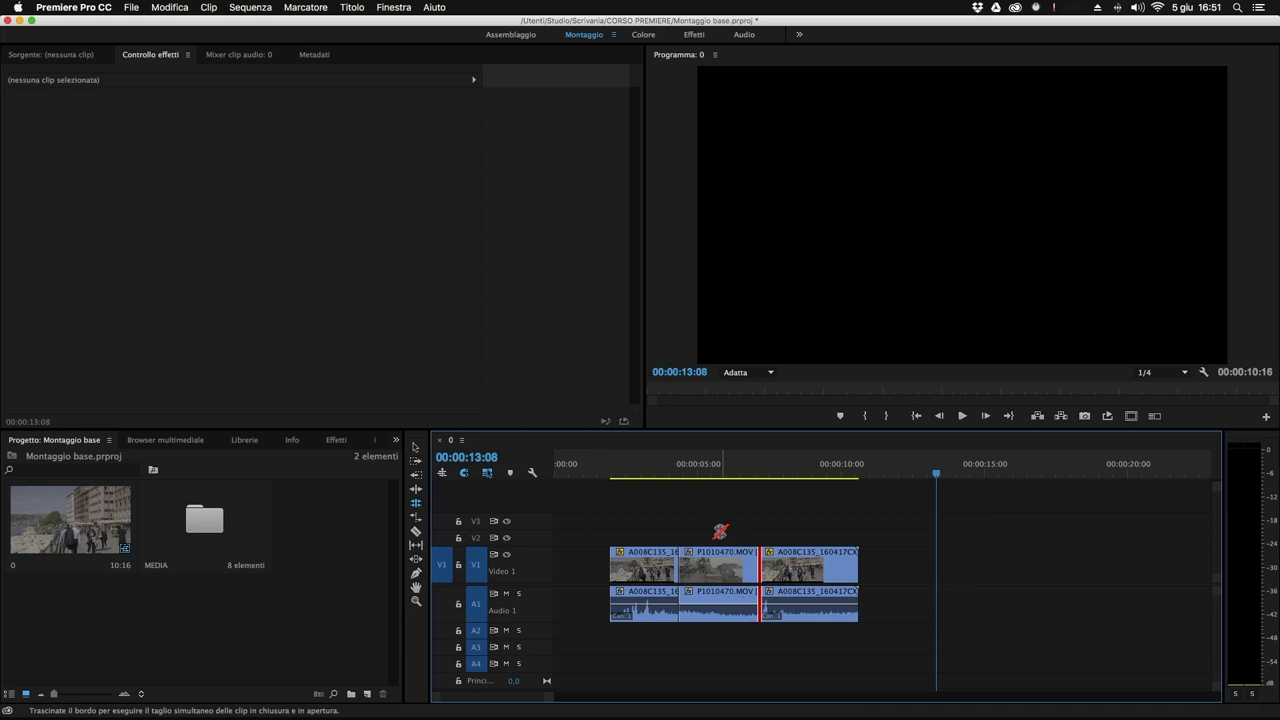
Check the sequence's cuts and return the playhead to 00:00:09:09.
left_click(681, 566)
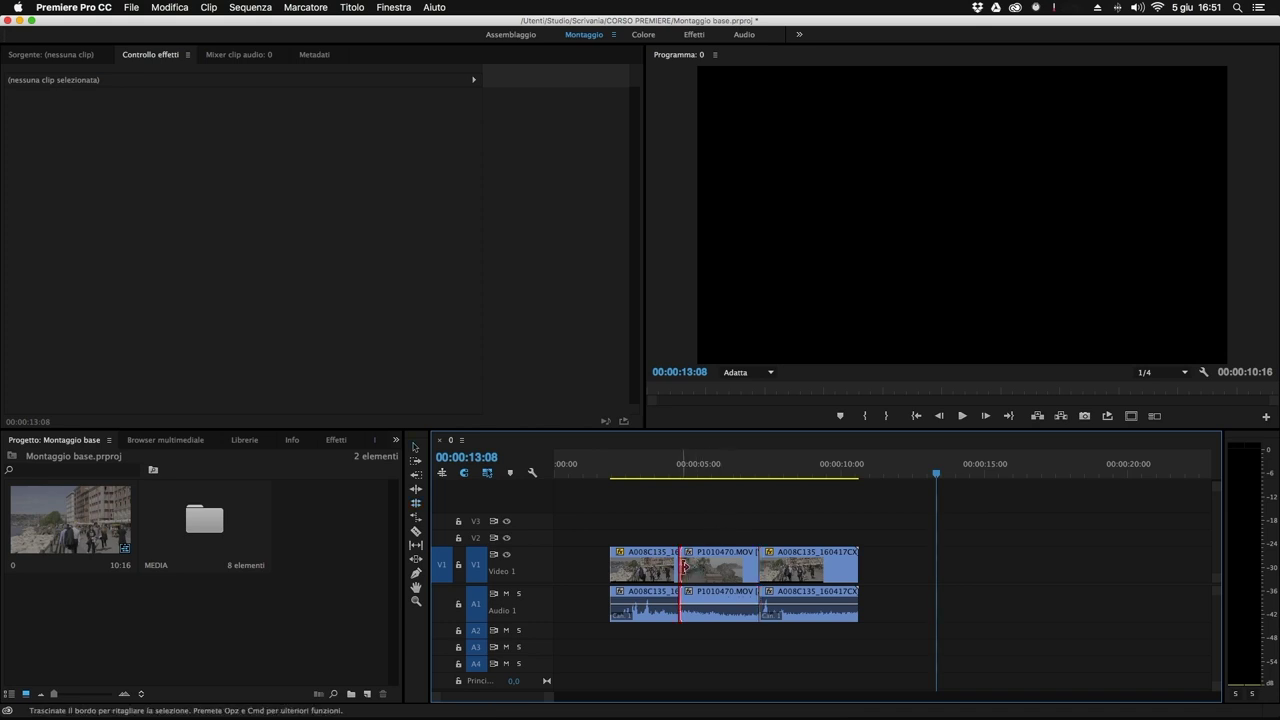
left_click(757, 566)
left_click(797, 570)
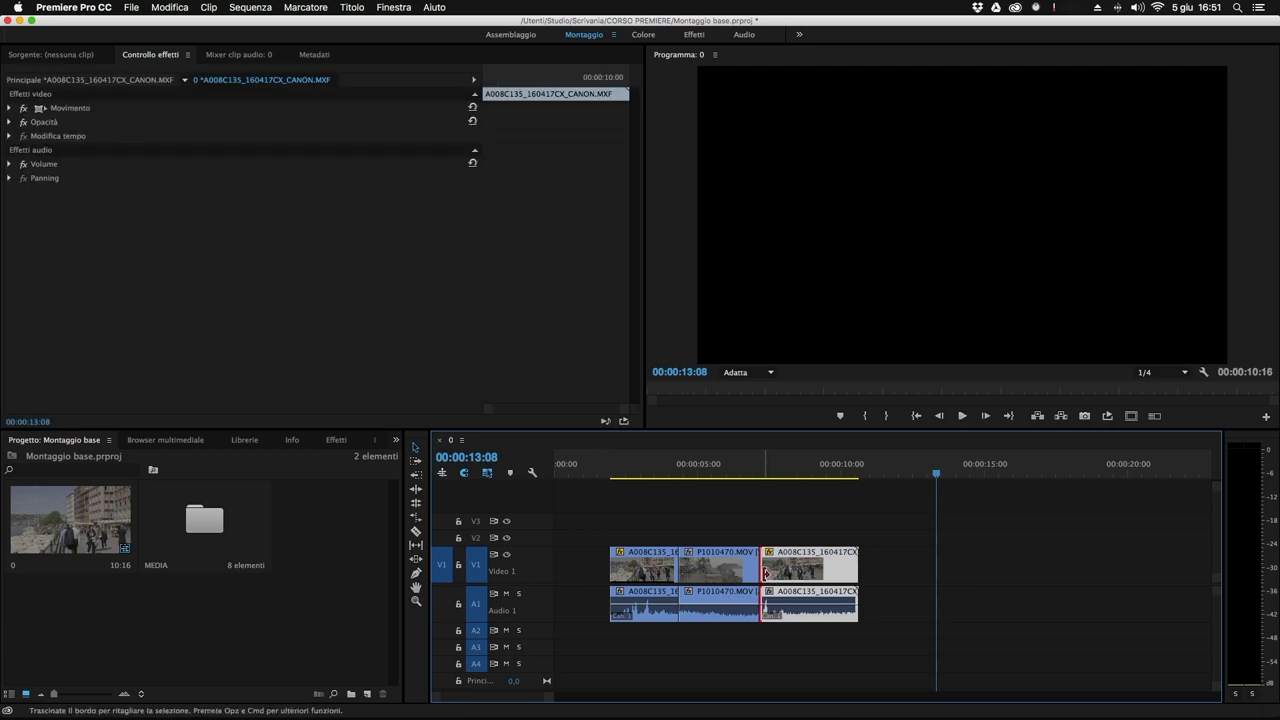
left_click(739, 633)
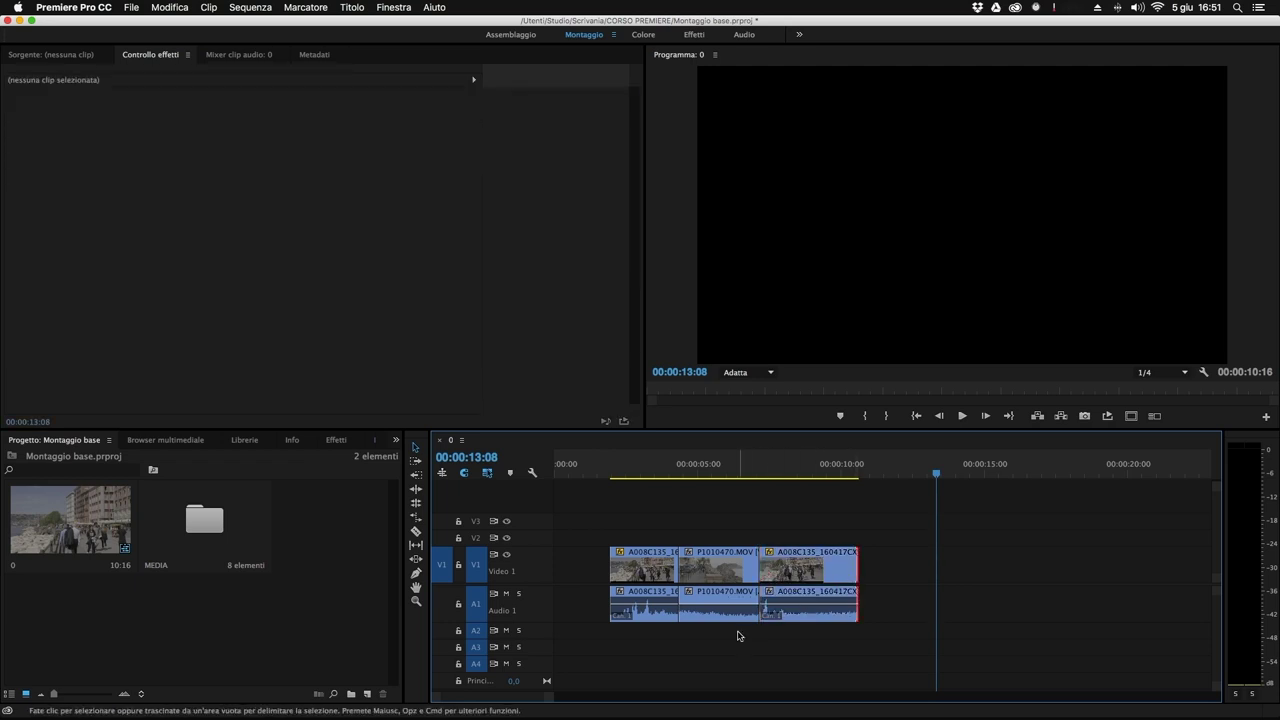
left_click(822, 600)
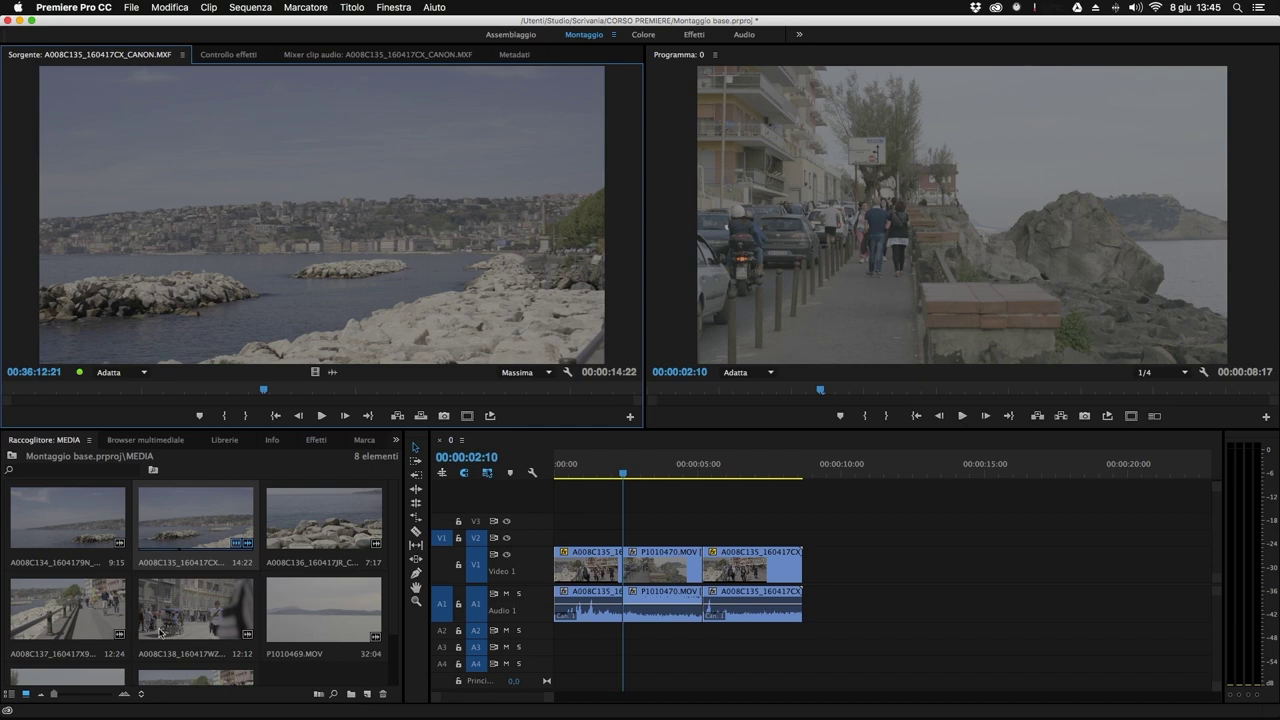
Load A008C136_160417JR_CANON.MXF from the MEDIA bin into the Source Monitor.
left_click(345, 522)
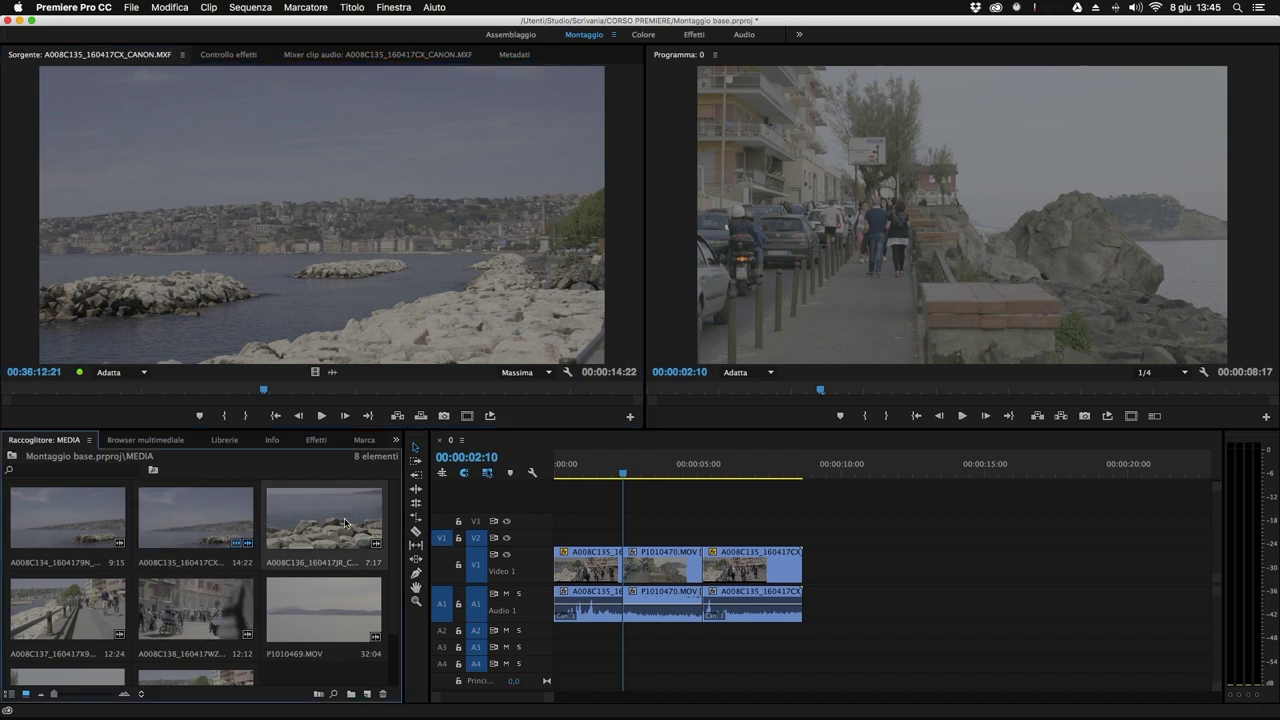
double_click(345, 522)
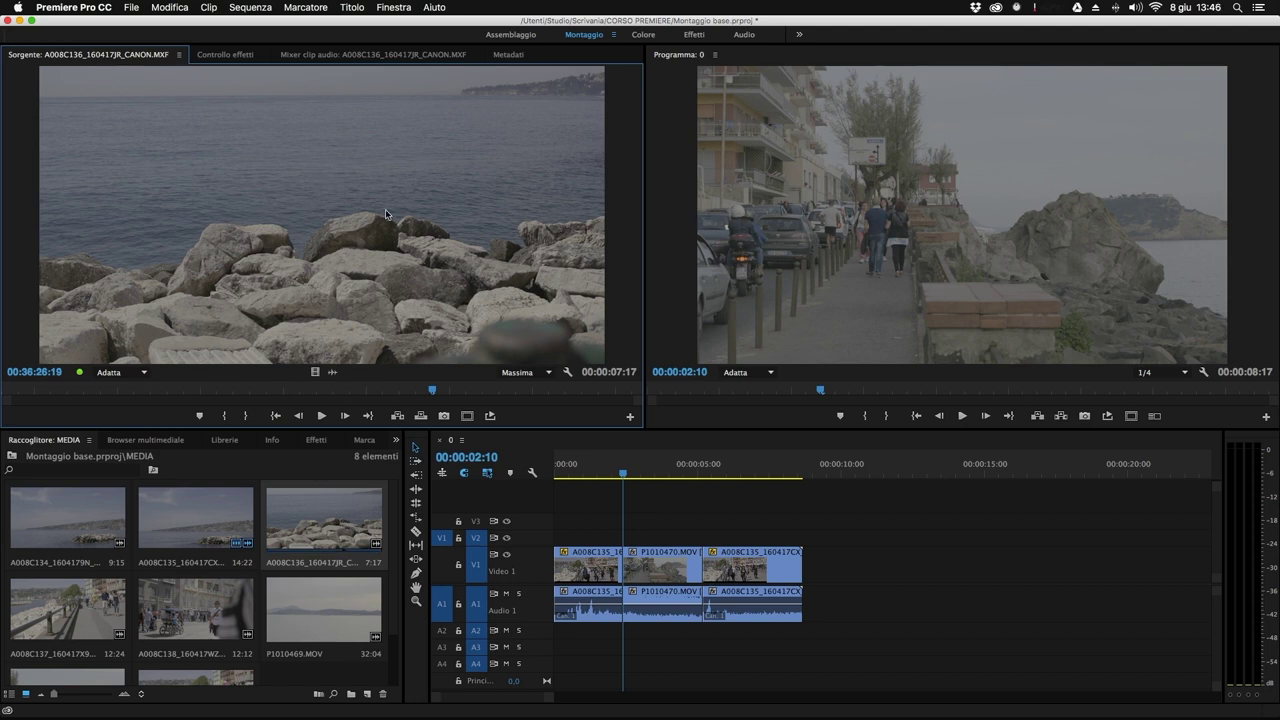
Mark a first In point and an Out point at 00:36:27:23 in A008C136.
left_click_drag(432, 390, 203, 398)
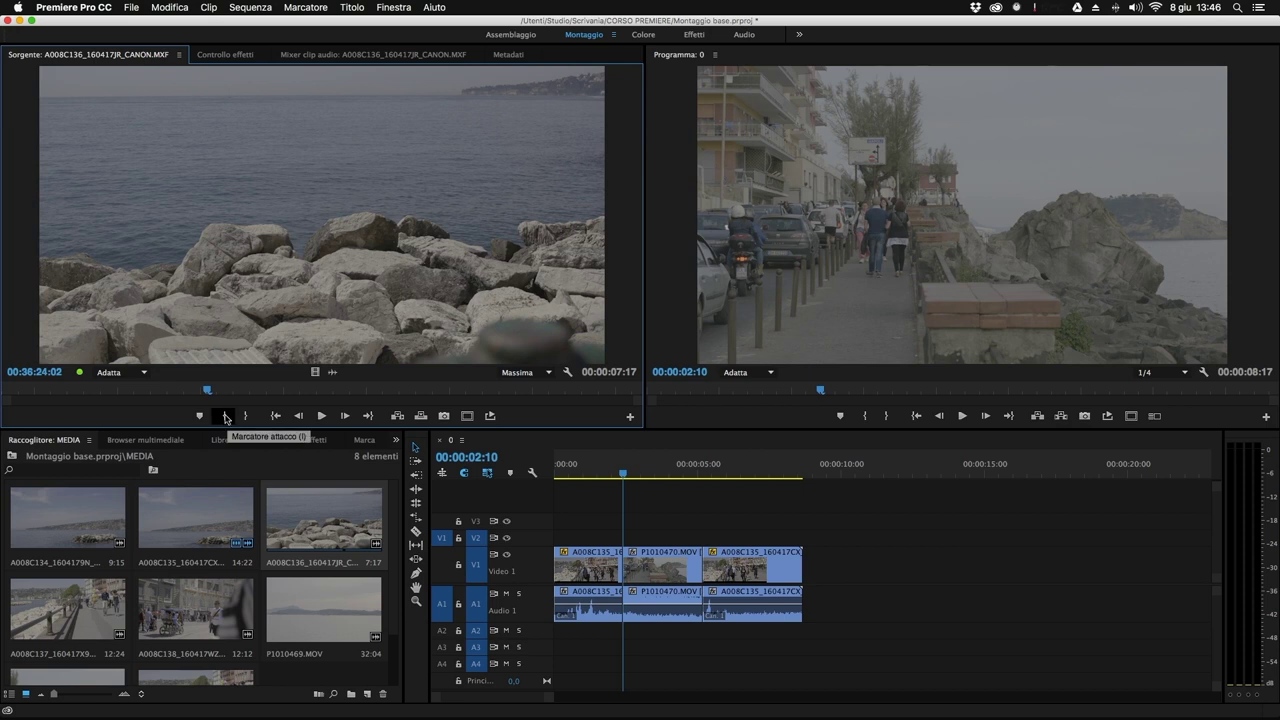
left_click(226, 417)
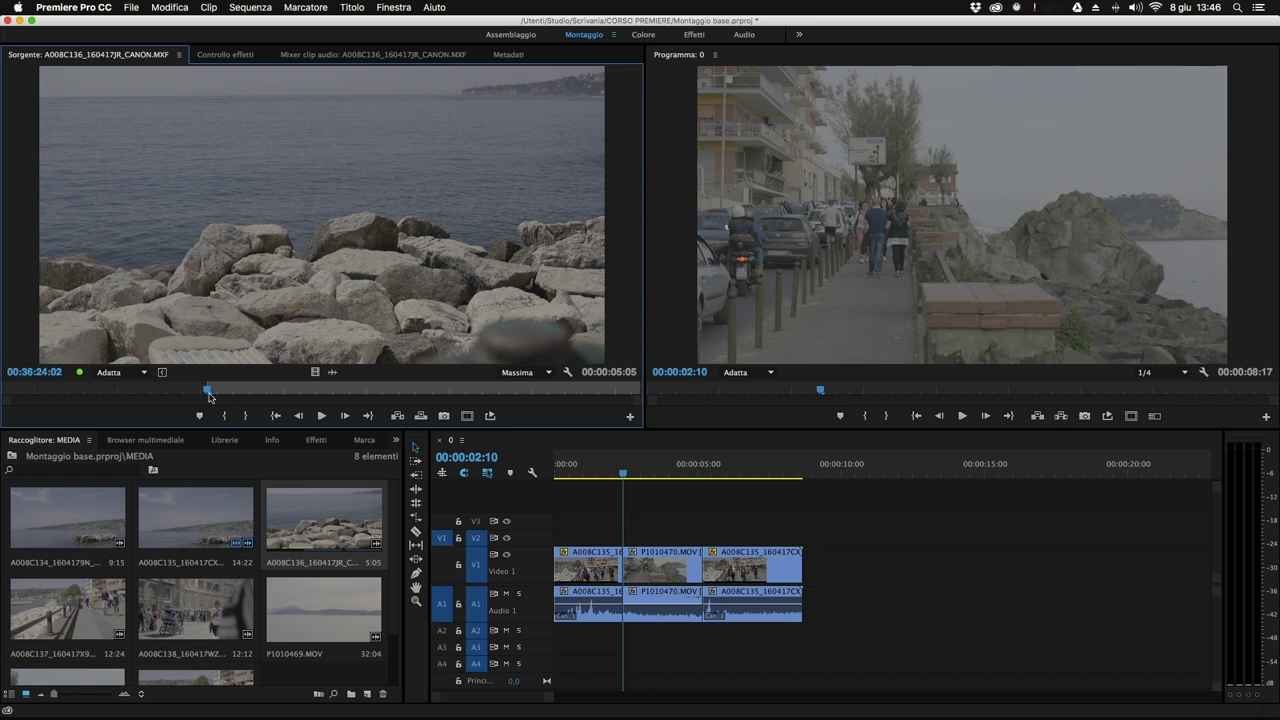
left_click_drag(208, 393, 472, 401)
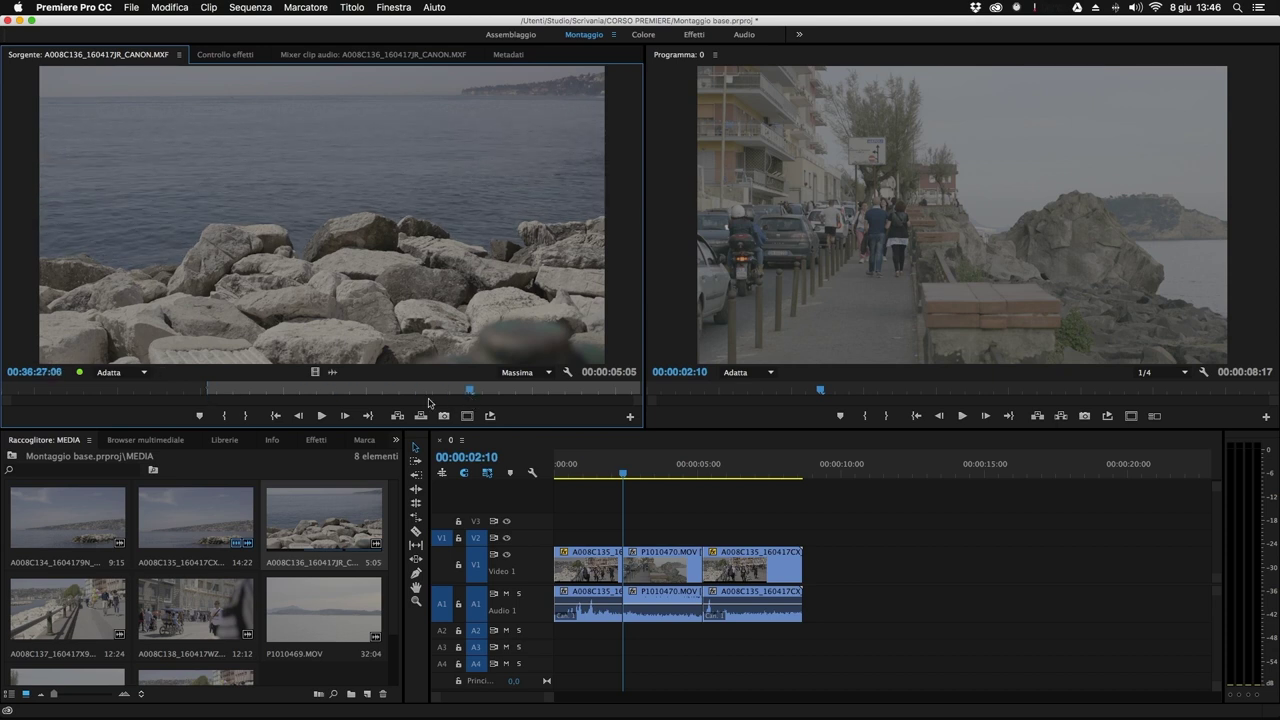
left_click(247, 417)
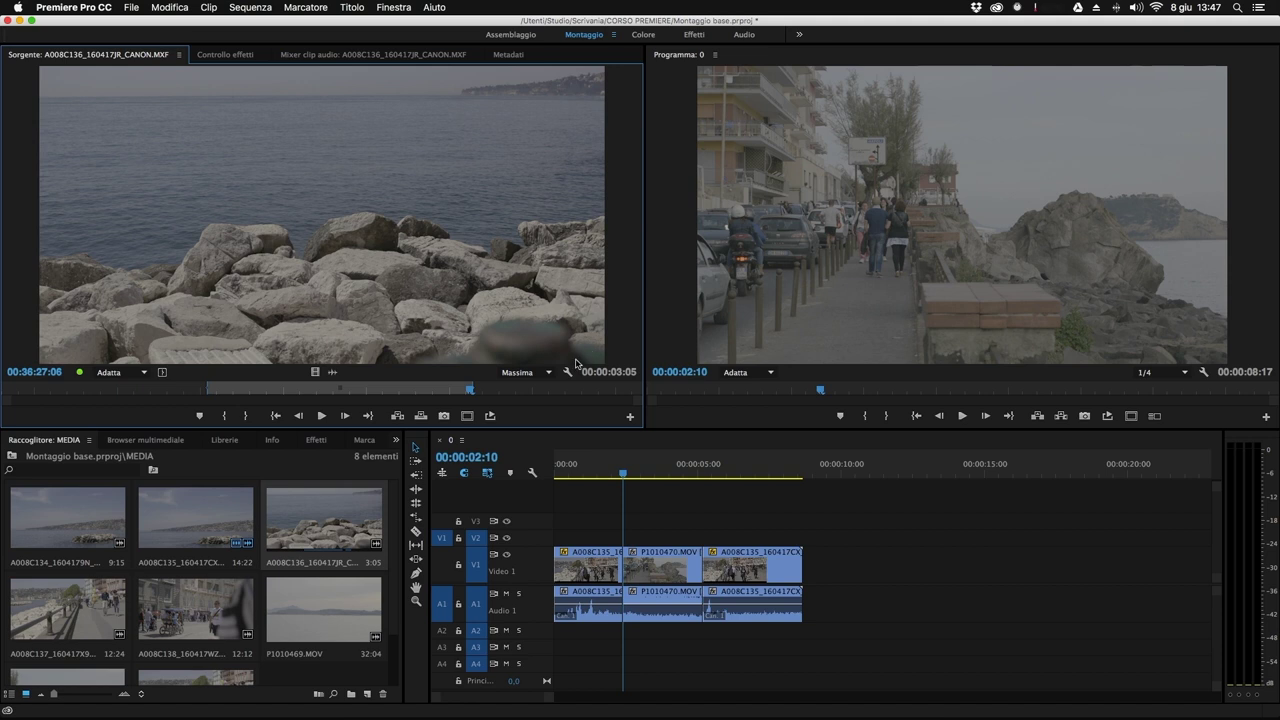
left_click_drag(492, 395, 528, 395)
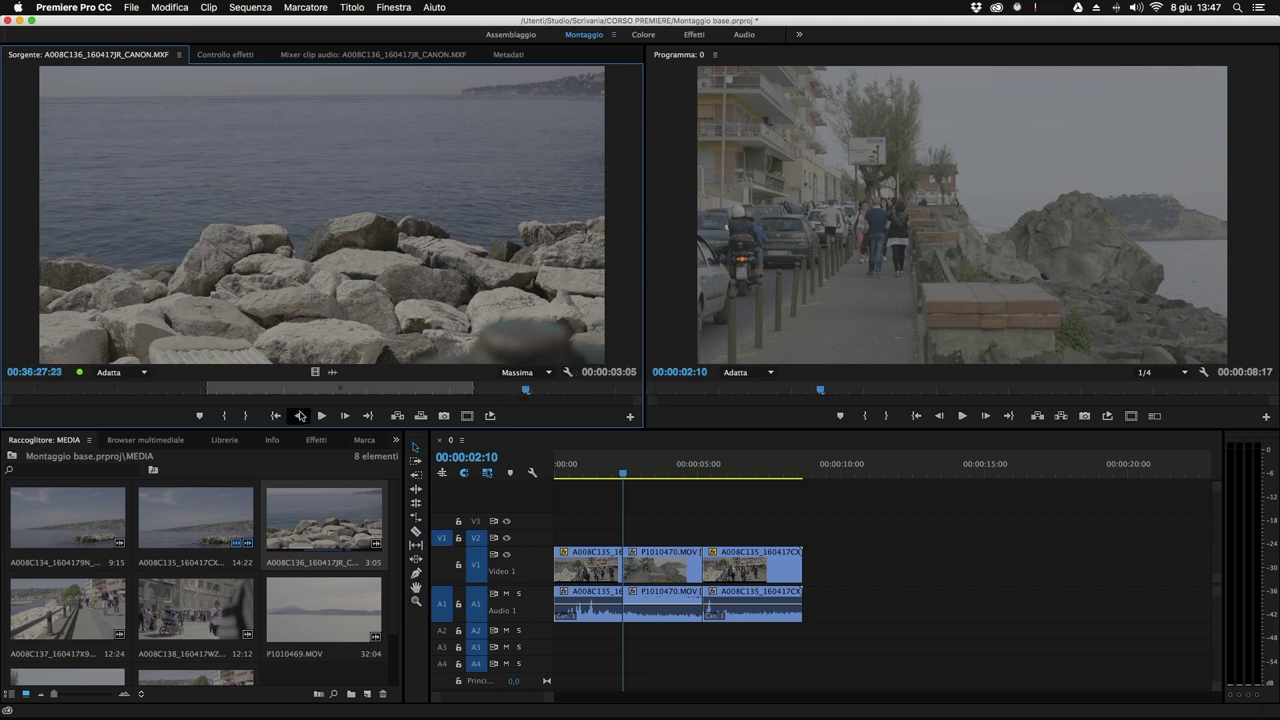
left_click(245, 415)
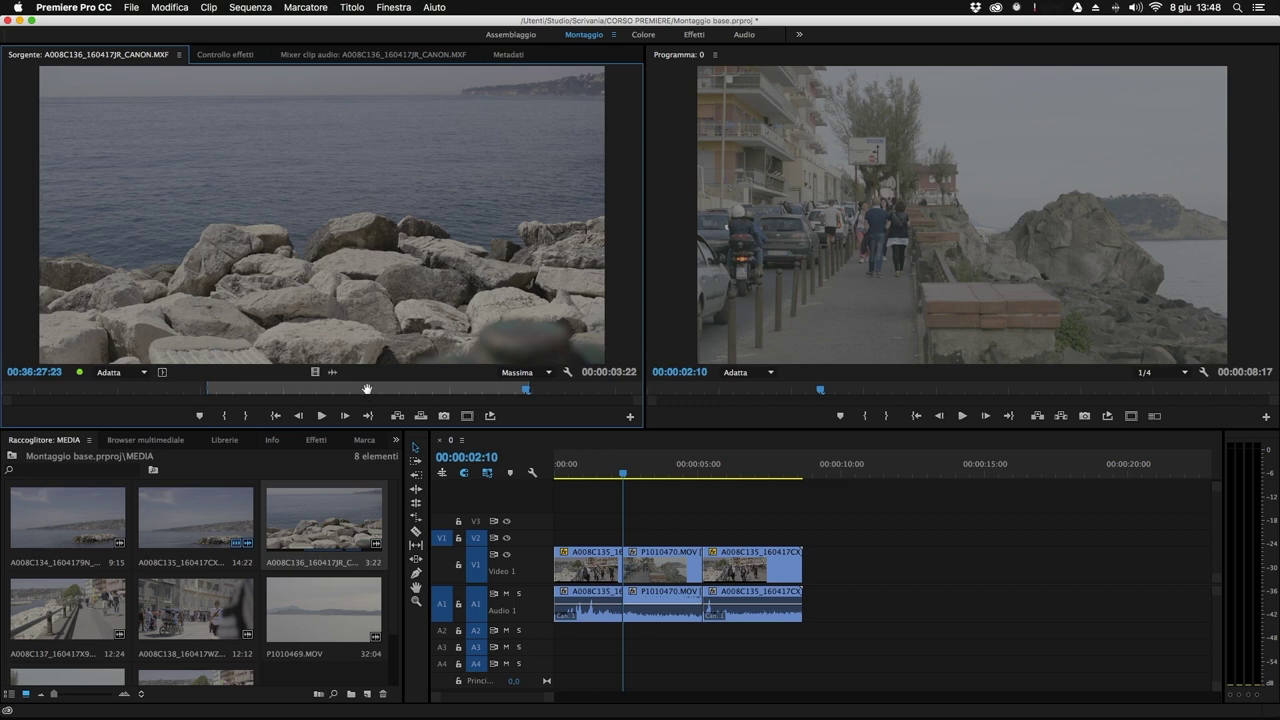
Re-mark In at 00:36:24:08 and Out for a 00:00:01:21 range, patching video to V1.
left_click_drag(368, 387, 320, 393)
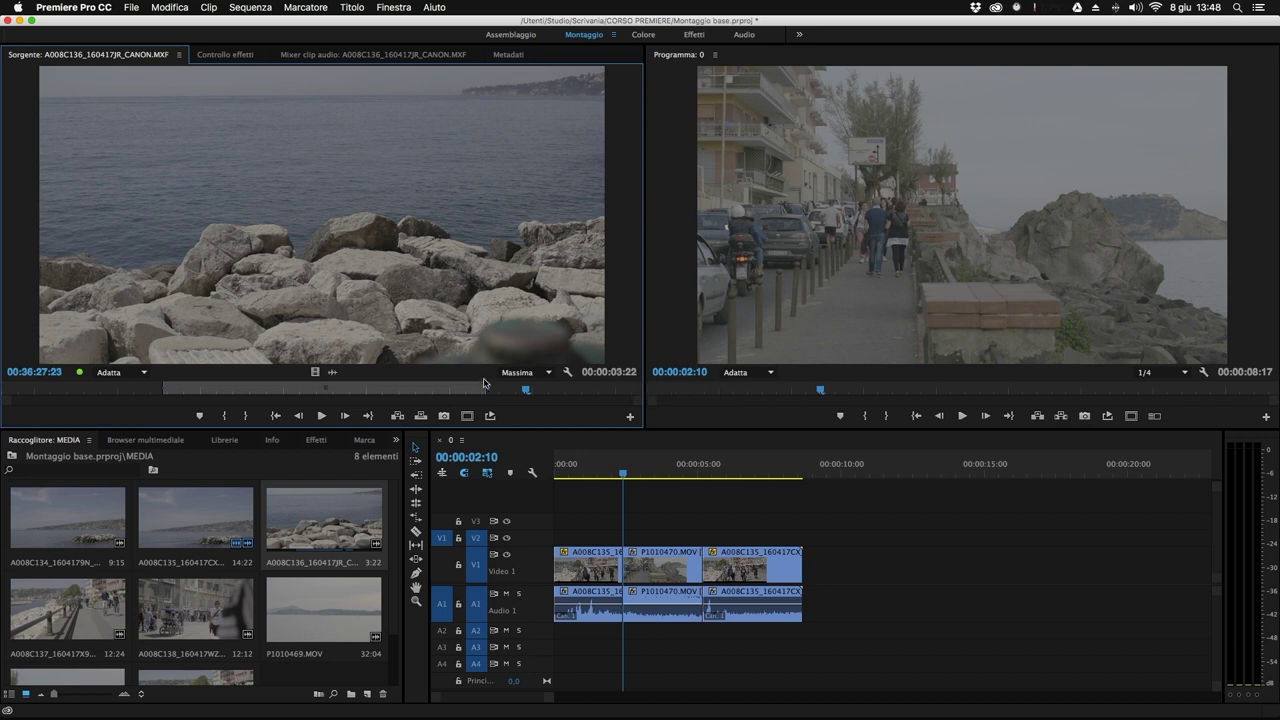
left_click_drag(439, 389, 220, 395)
key("i")
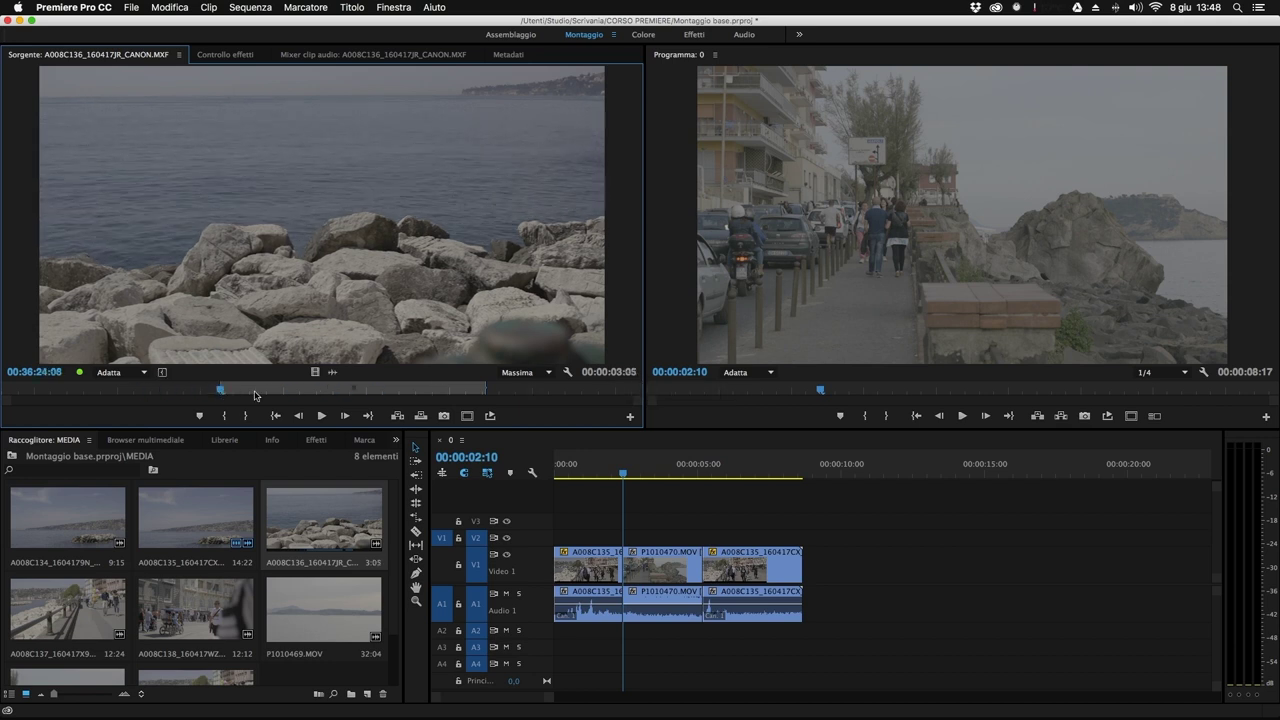
left_click(366, 390)
key("o")
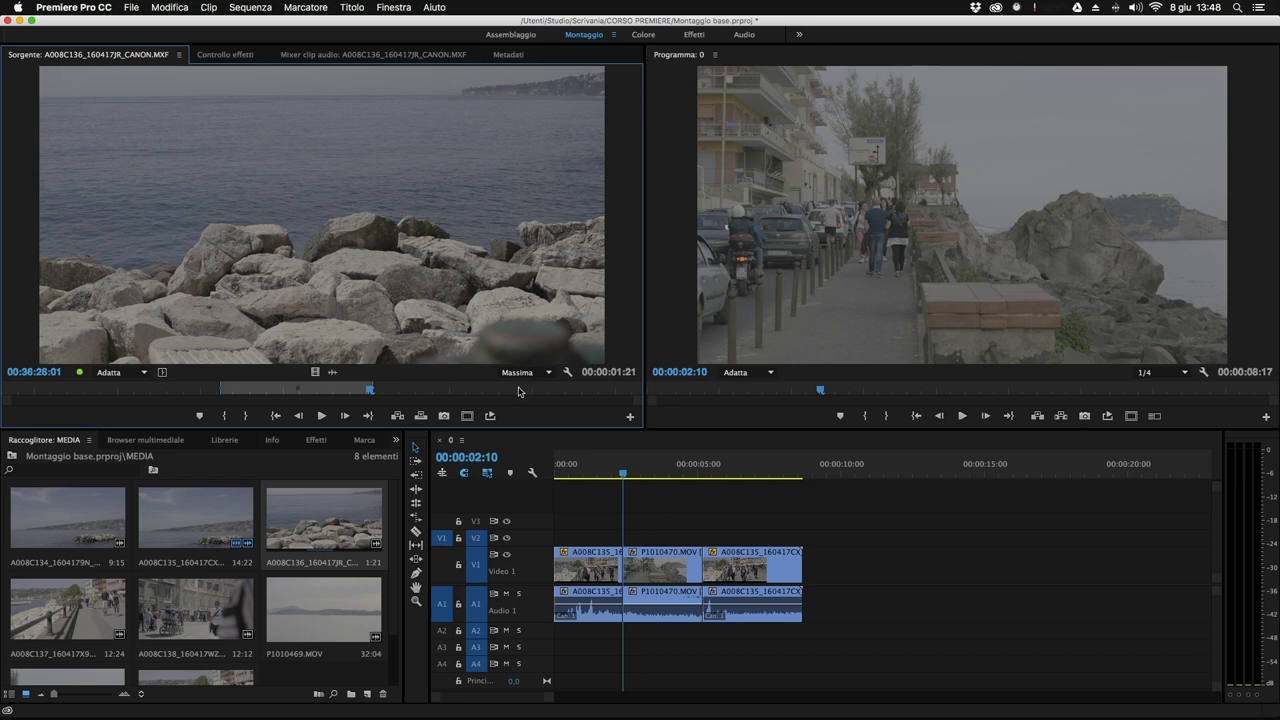
left_click(441, 565)
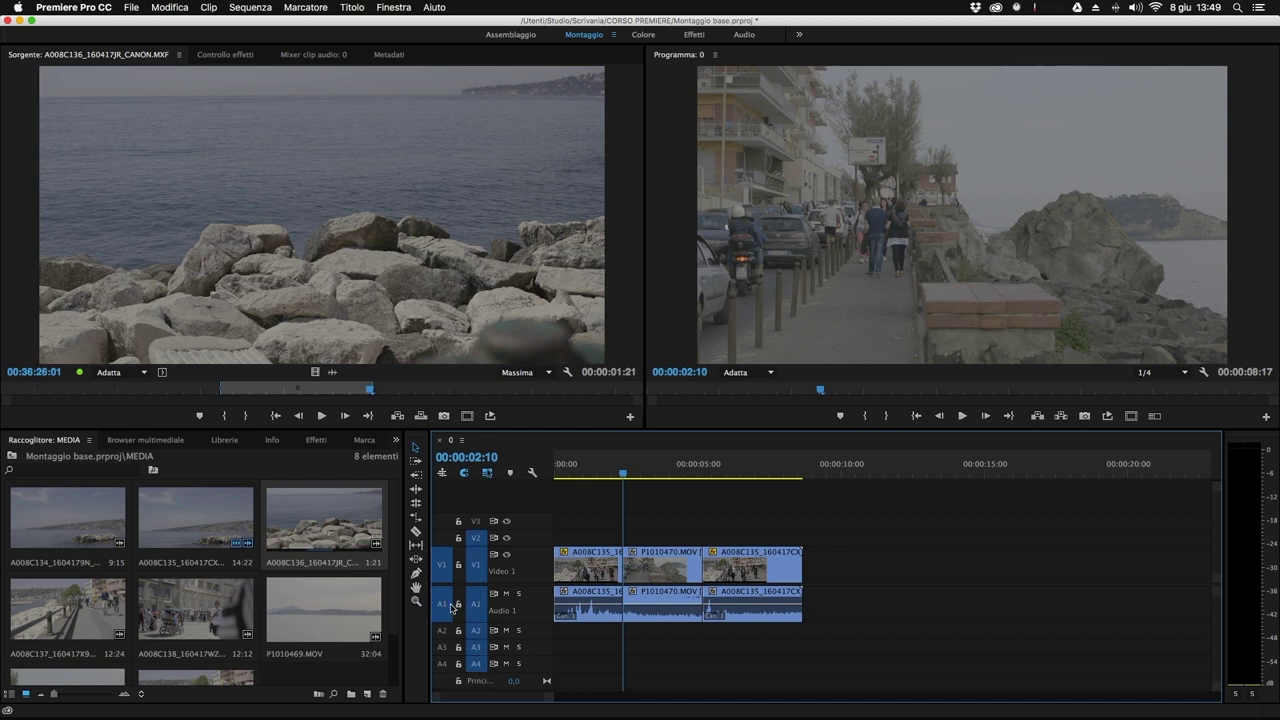
Target audio track A4 and switch video targeting from V2 to V3.
left_click(476, 664)
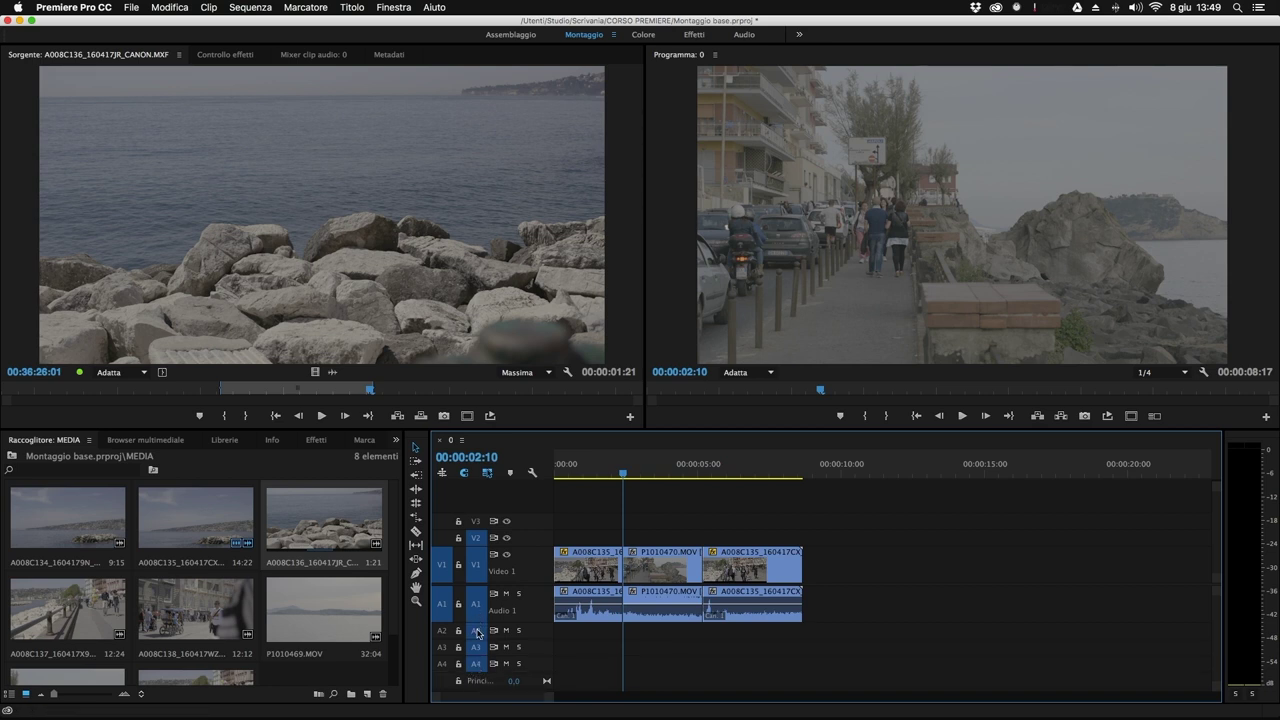
left_click(479, 539)
left_click(475, 524)
Leave the source video patched to V1 after trying V3.
left_click(444, 537)
left_click(441, 522)
left_click(441, 556)
left_click(441, 522)
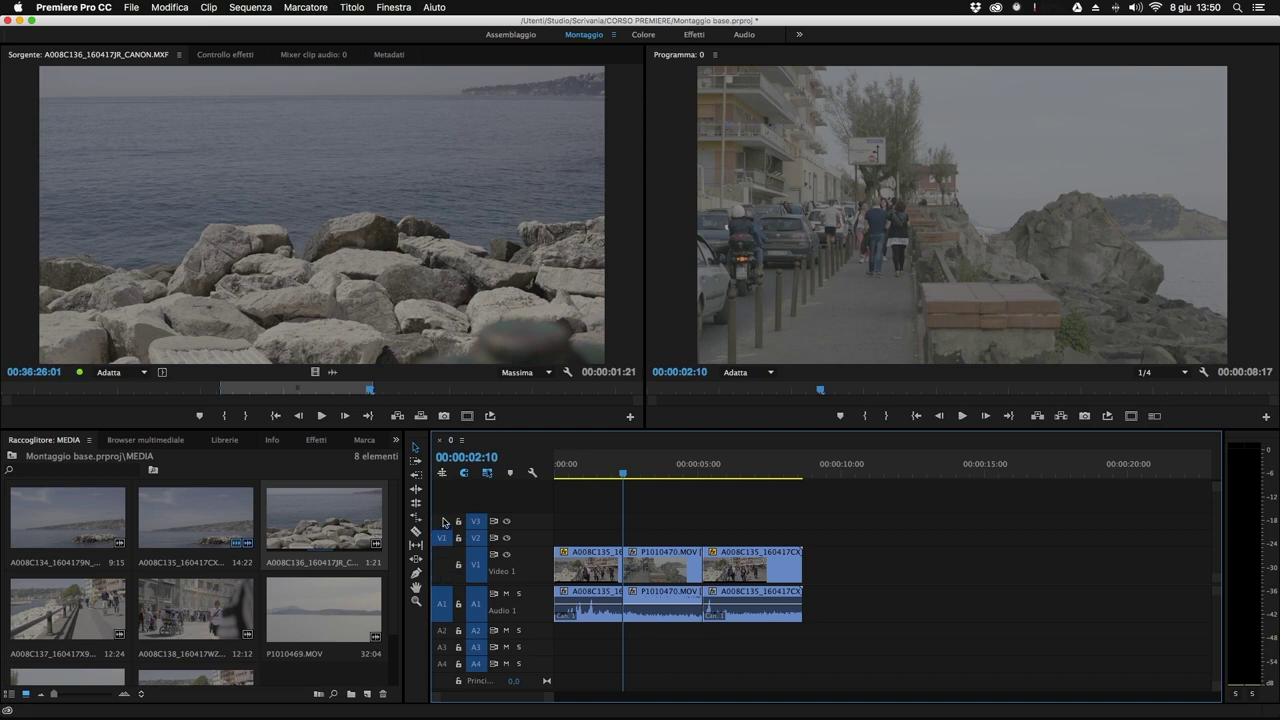
left_click(444, 556)
Switch off source audio patching for A2, A3 and A4, keeping only A1.
left_click(441, 663, "shift")
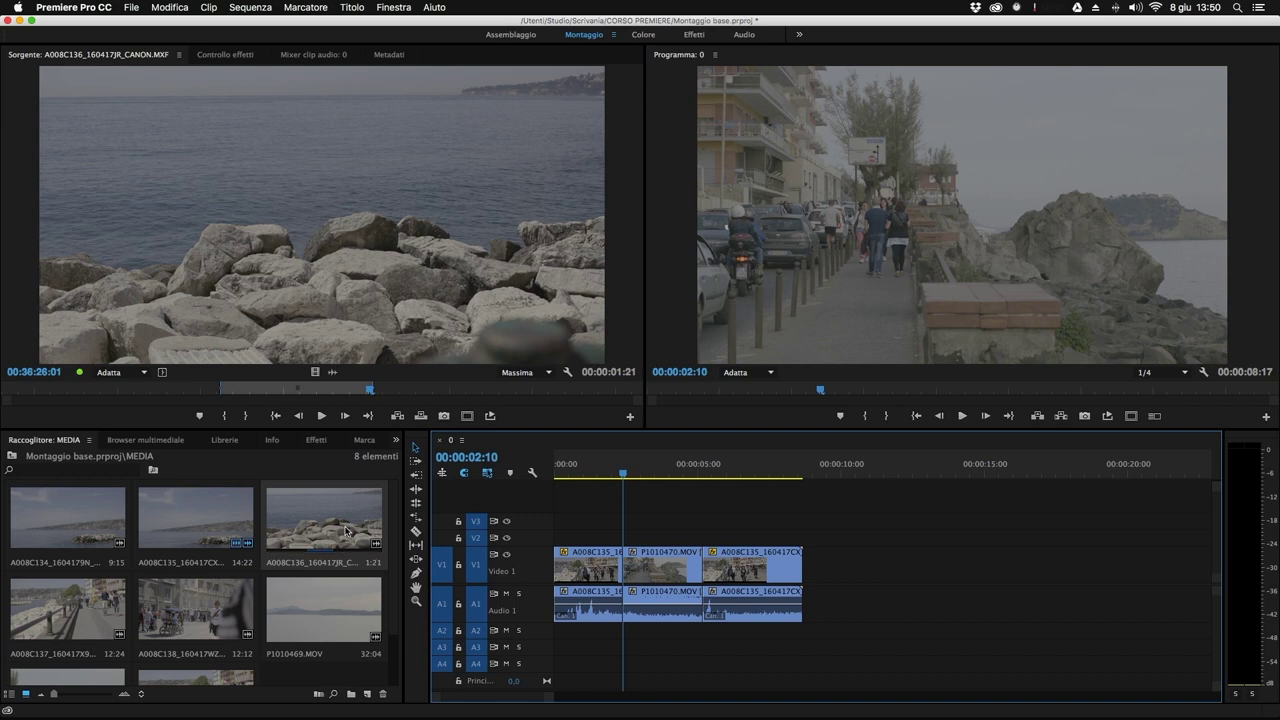
left_click(441, 630)
left_click(441, 647)
left_click(441, 664)
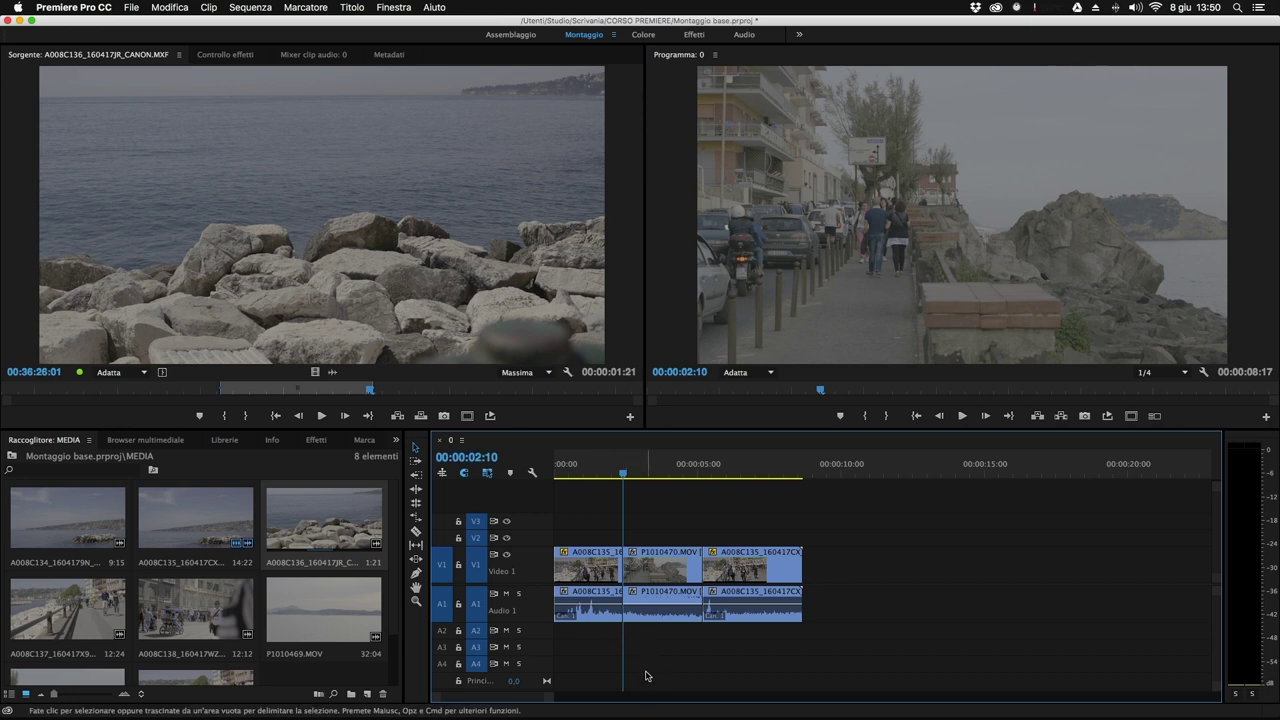
Insert the rocks clip on V1 at 00:00:03:16, then park the playhead at 00:00:08:20.
left_click(438, 573)
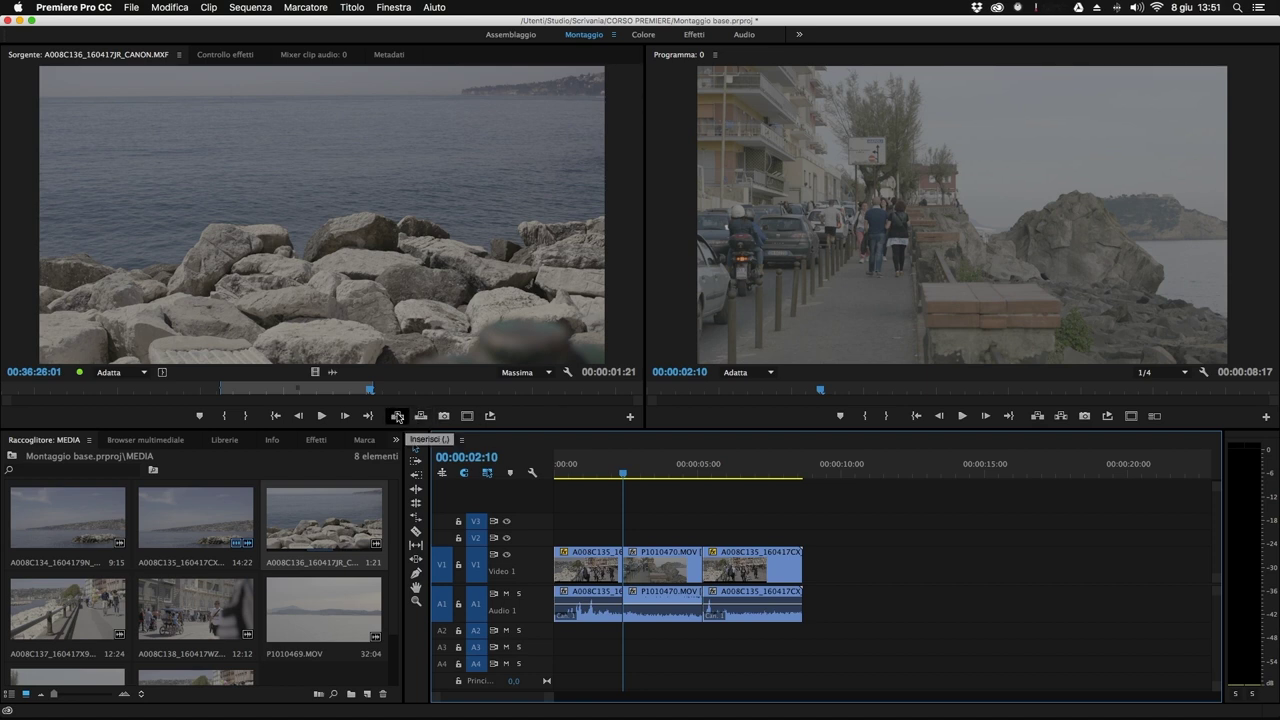
left_click(659, 475)
mouse_move(659, 475)
left_mouse_down()
mouse_move(608, 476)
mouse_move(659, 477)
mouse_move(661, 493)
left_mouse_up()
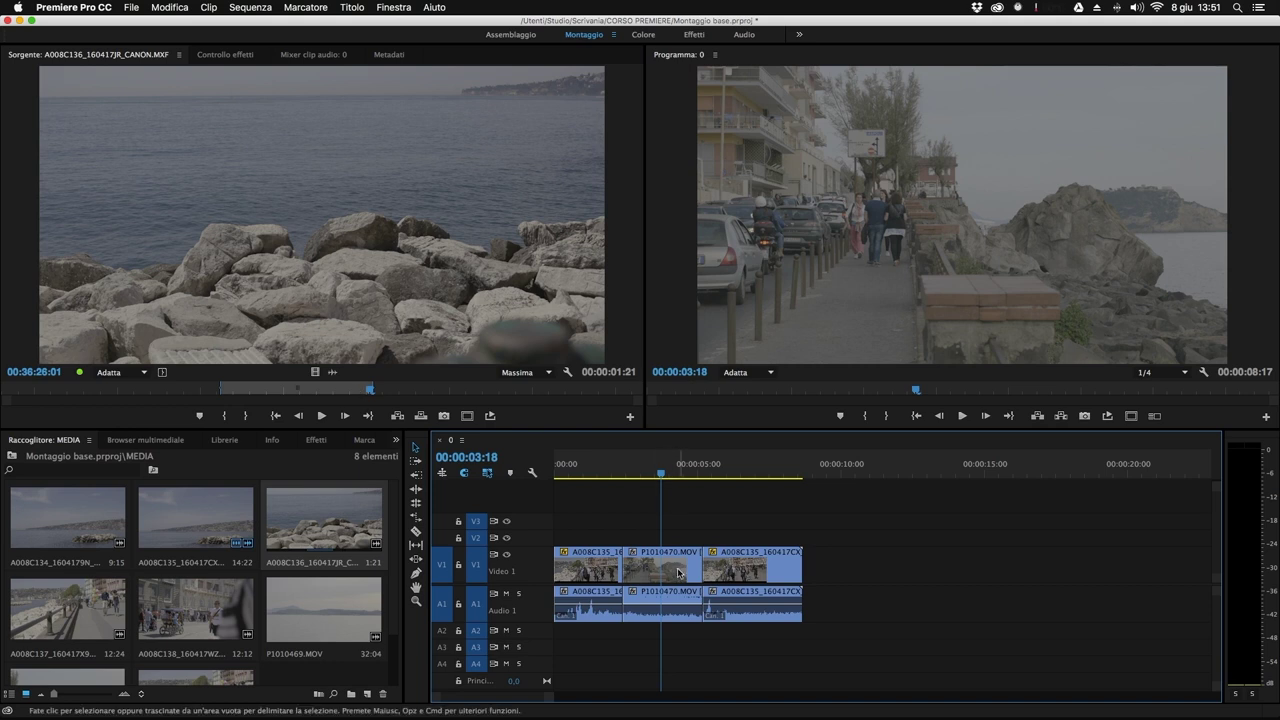
left_click(398, 416)
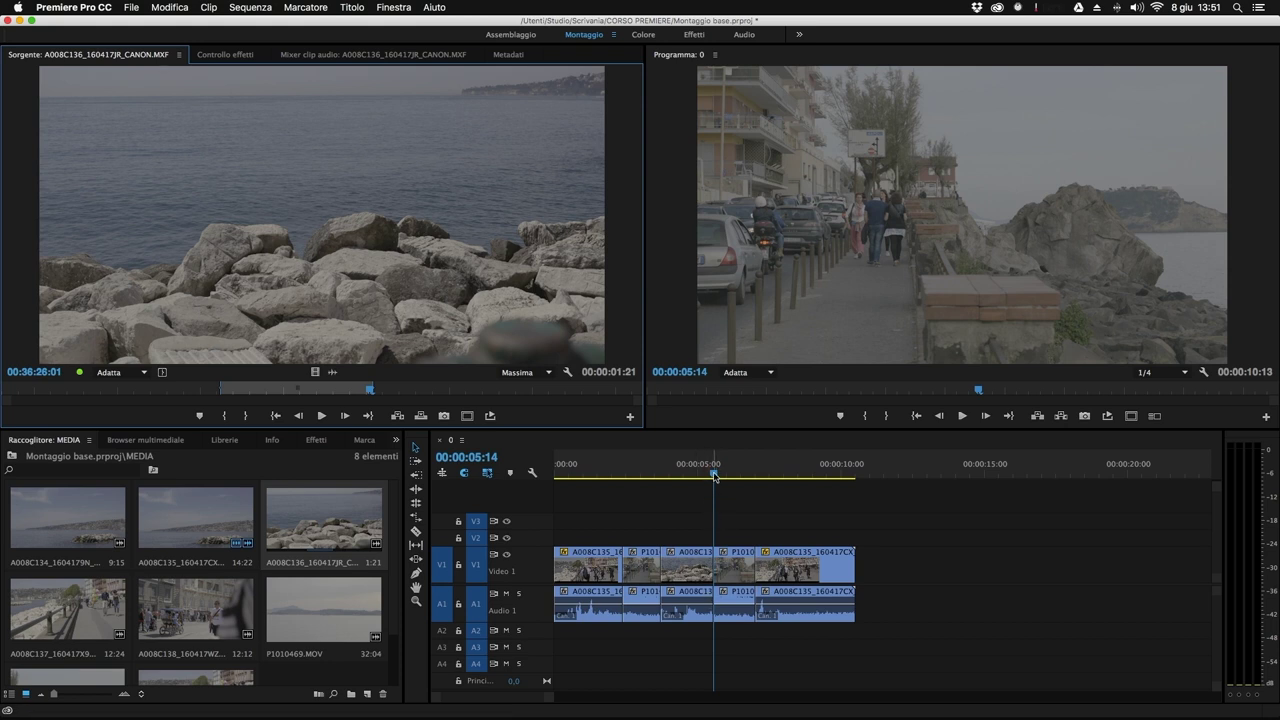
left_click_drag(714, 476, 815, 476)
left_click_drag(796, 476, 808, 476)
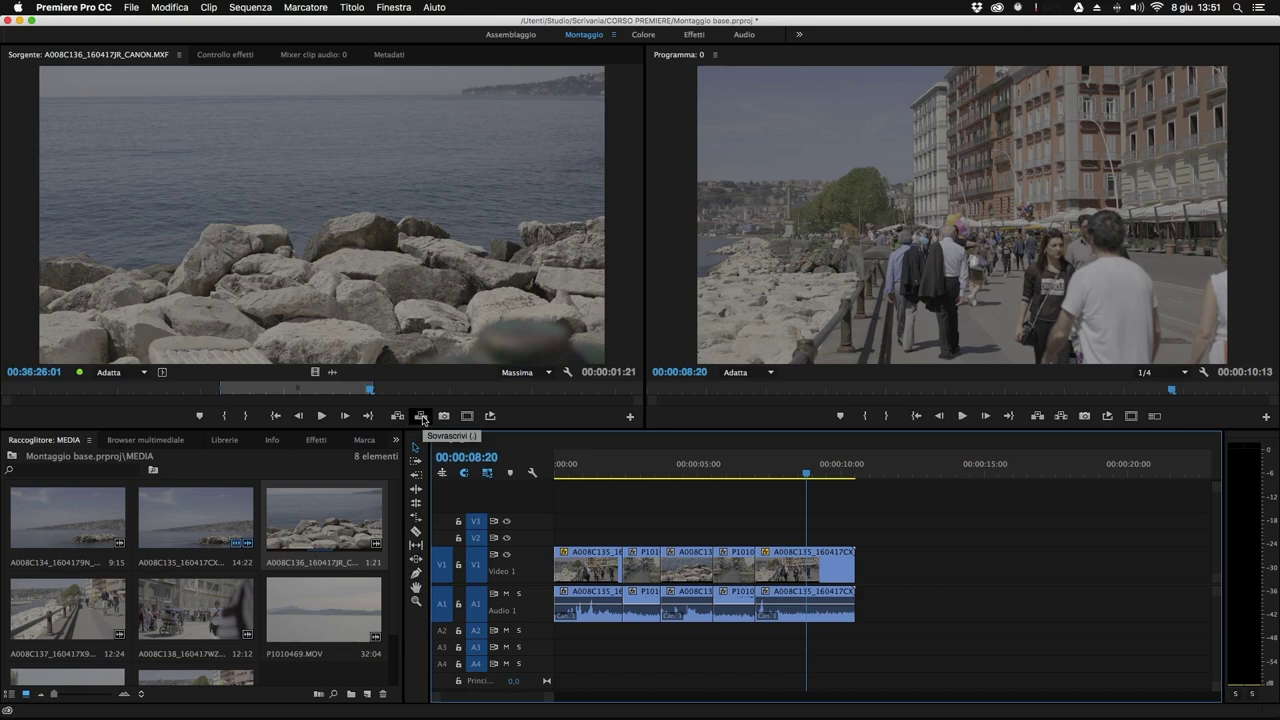
Overwrite the last clip with the rocks clip, undoing and redoing the edit once.
left_click(421, 419)
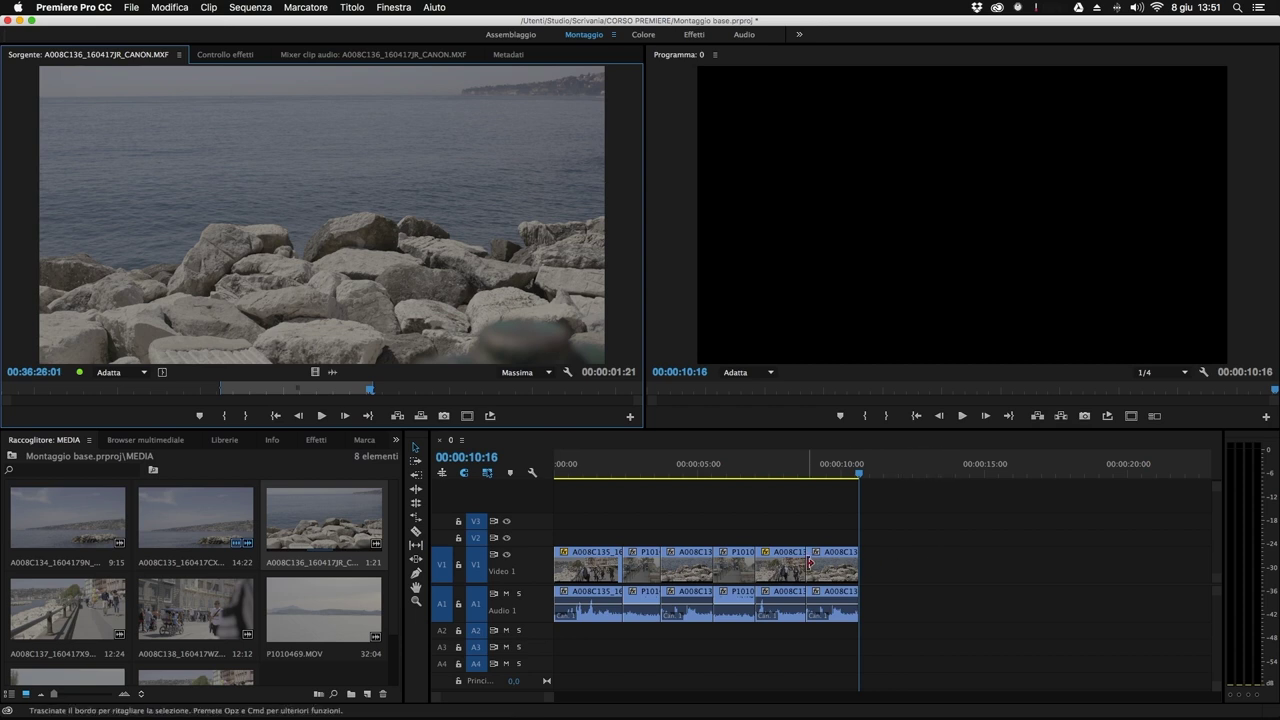
key("super+z")
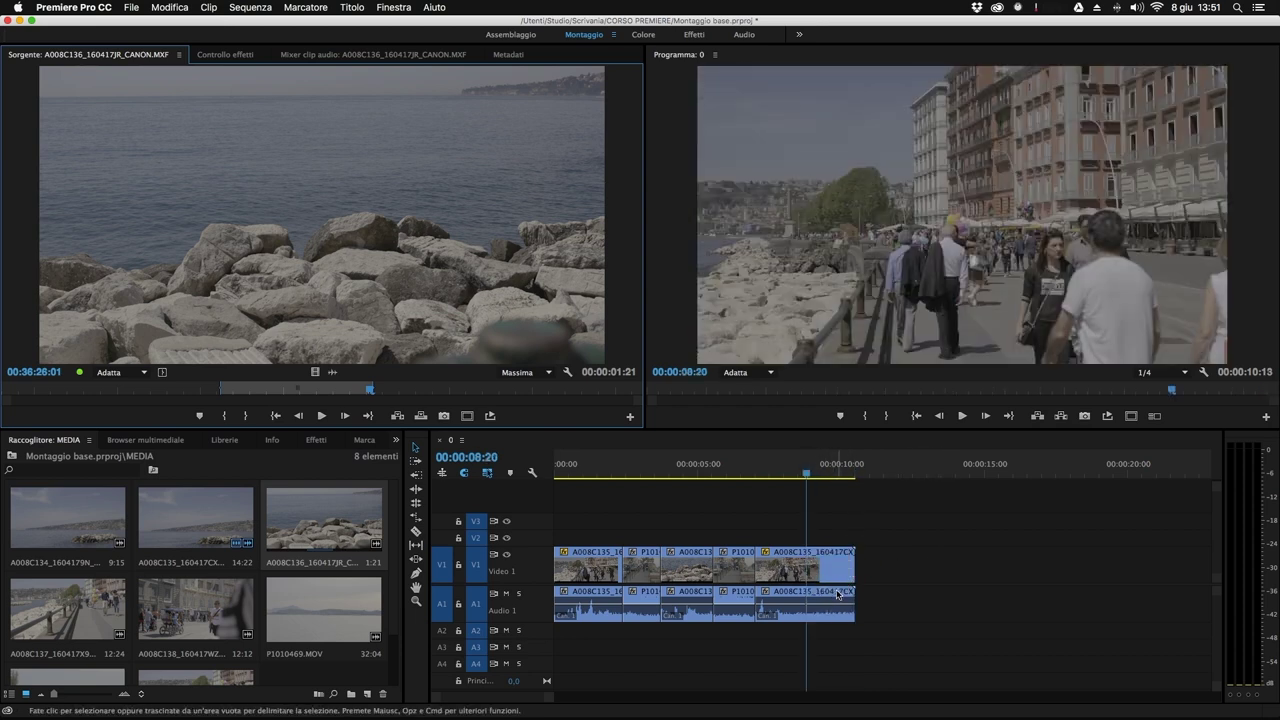
left_click(420, 418)
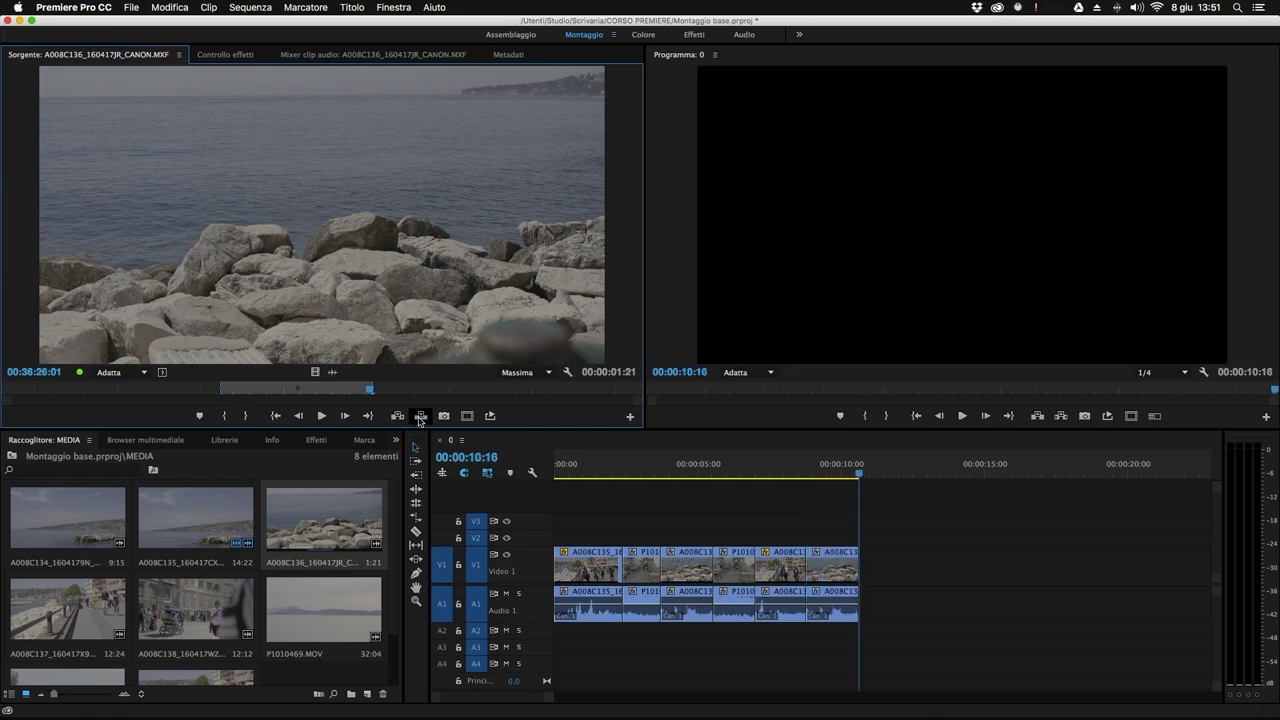
Insert the rocks clip again at 00:00:08:10 and near the sequence start.
mouse_move(822, 470)
left_mouse_down()
mouse_move(786, 482)
mouse_move(829, 481)
left_mouse_up()
left_click(400, 417)
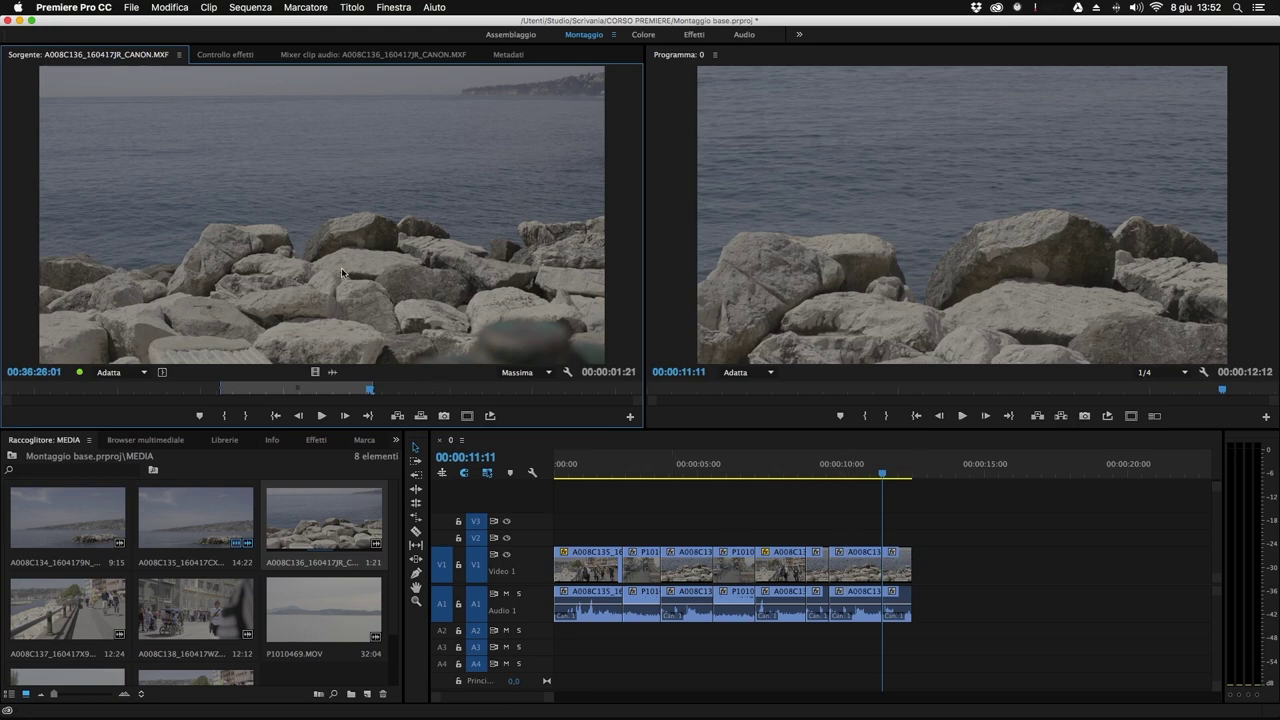
left_click_drag(829, 468, 595, 471)
left_click(397, 415)
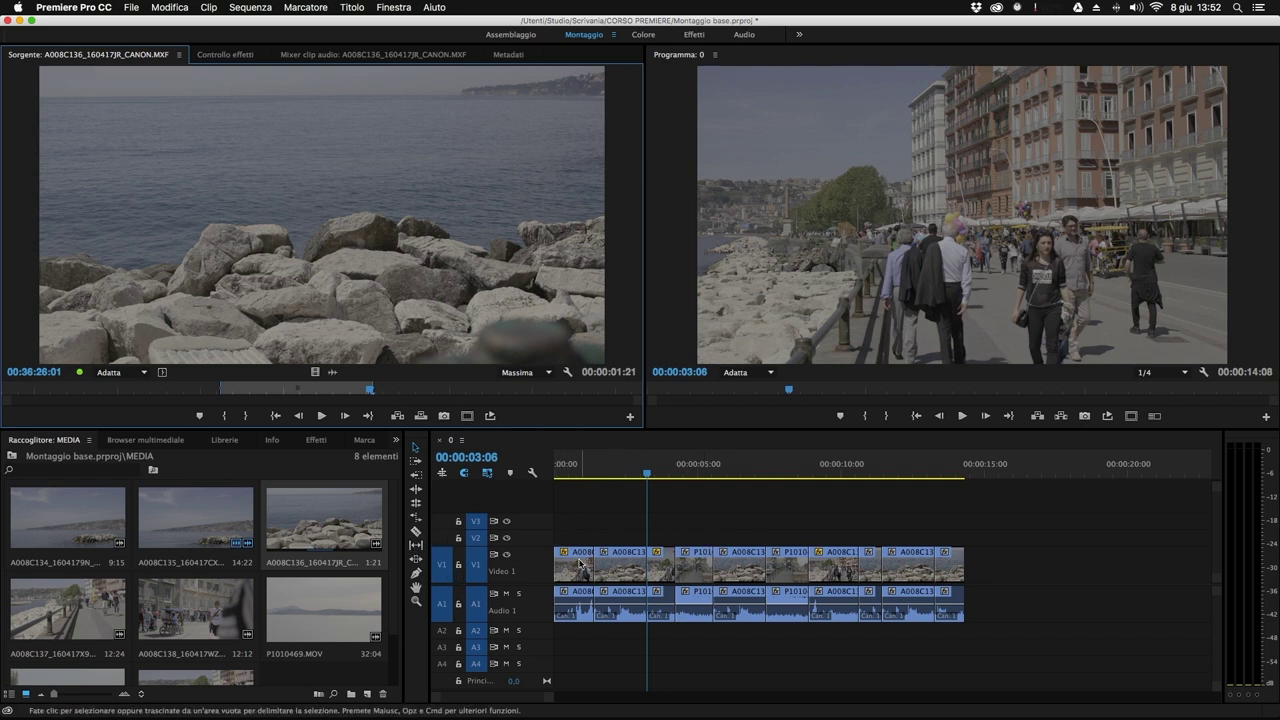
Target V3 and insert the rocks clip at 00:00:04:23.
left_click(440, 521)
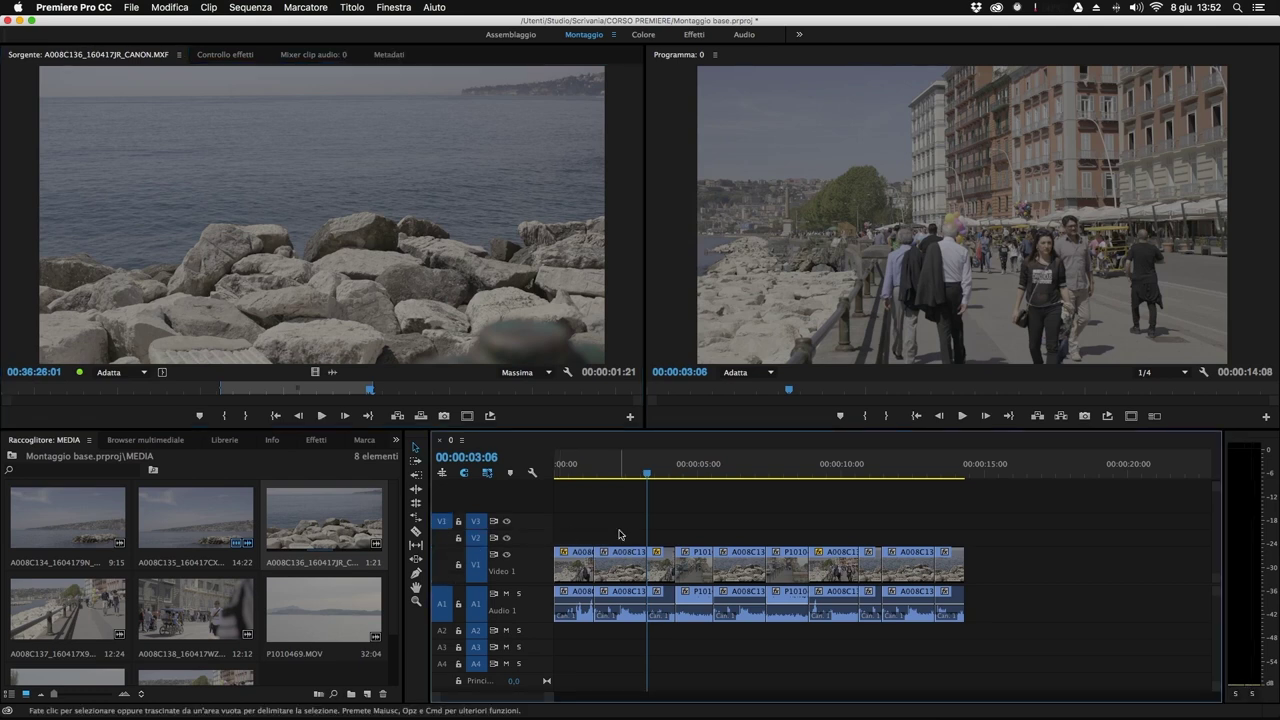
left_click_drag(673, 465, 695, 465)
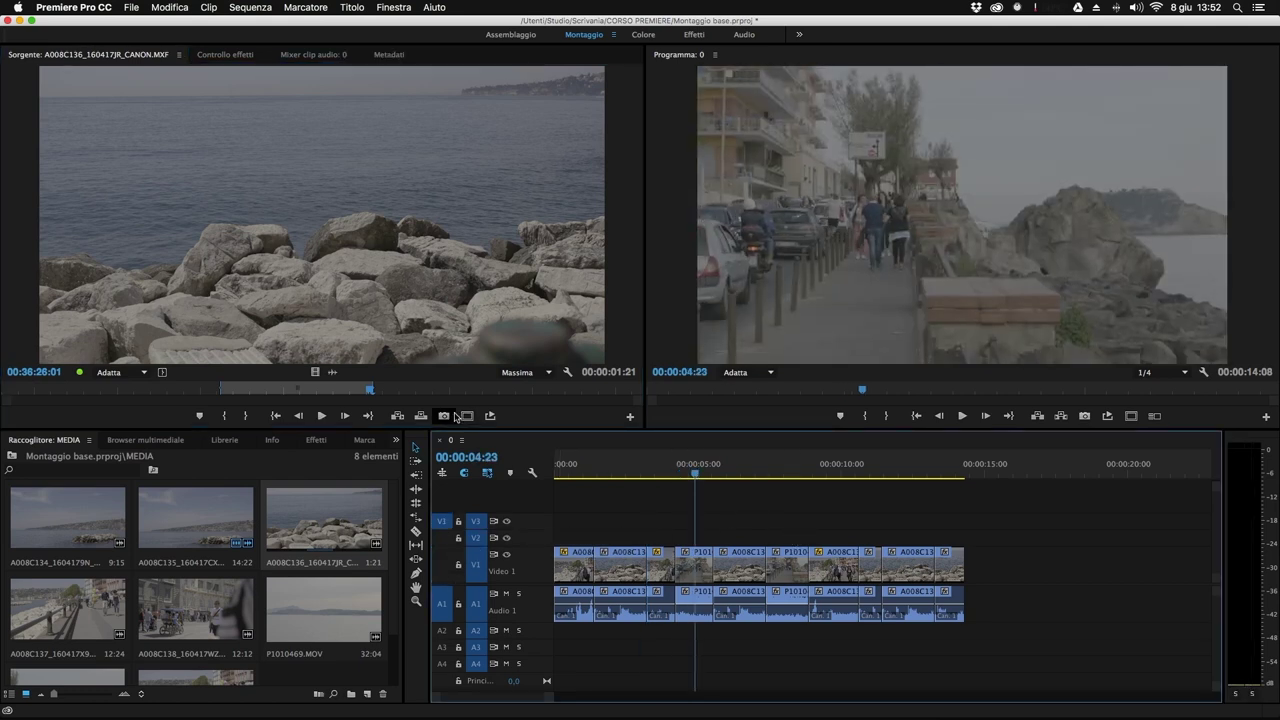
left_click(399, 417)
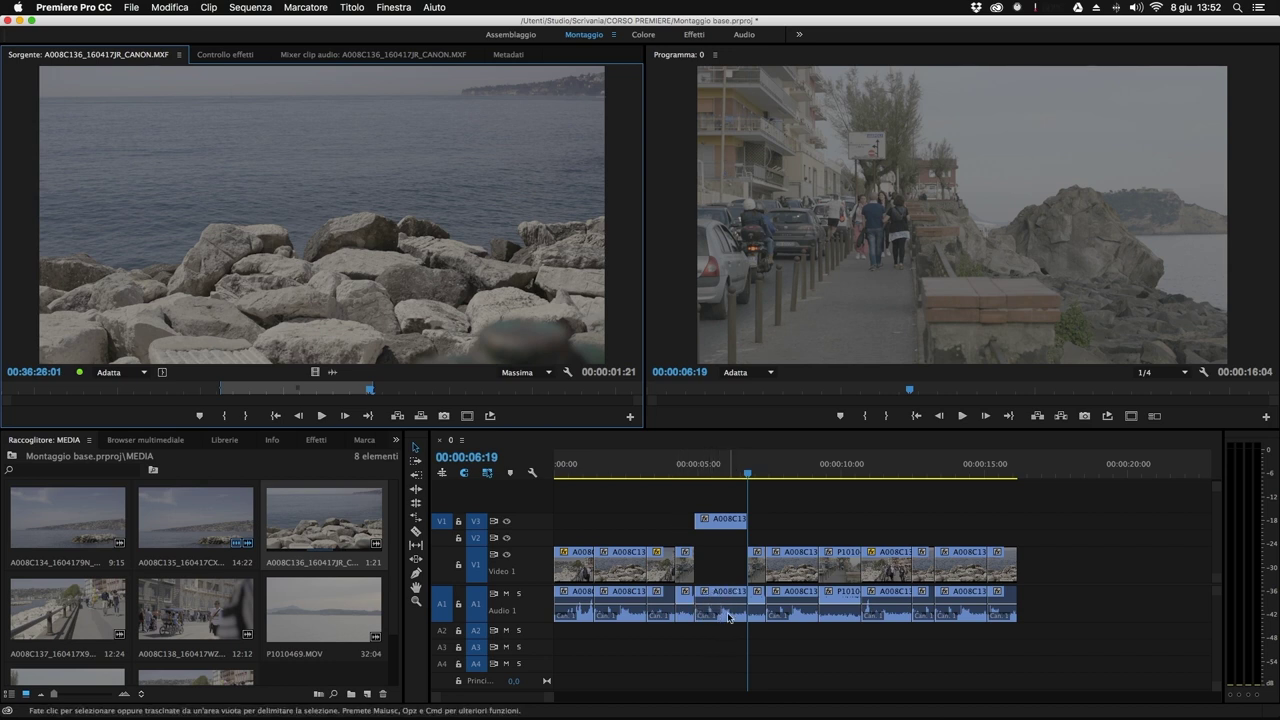
Repatch source audio from A1 to A3, insert another rocks clip on V3/A3, and play it back.
left_click(443, 648)
left_click(446, 597)
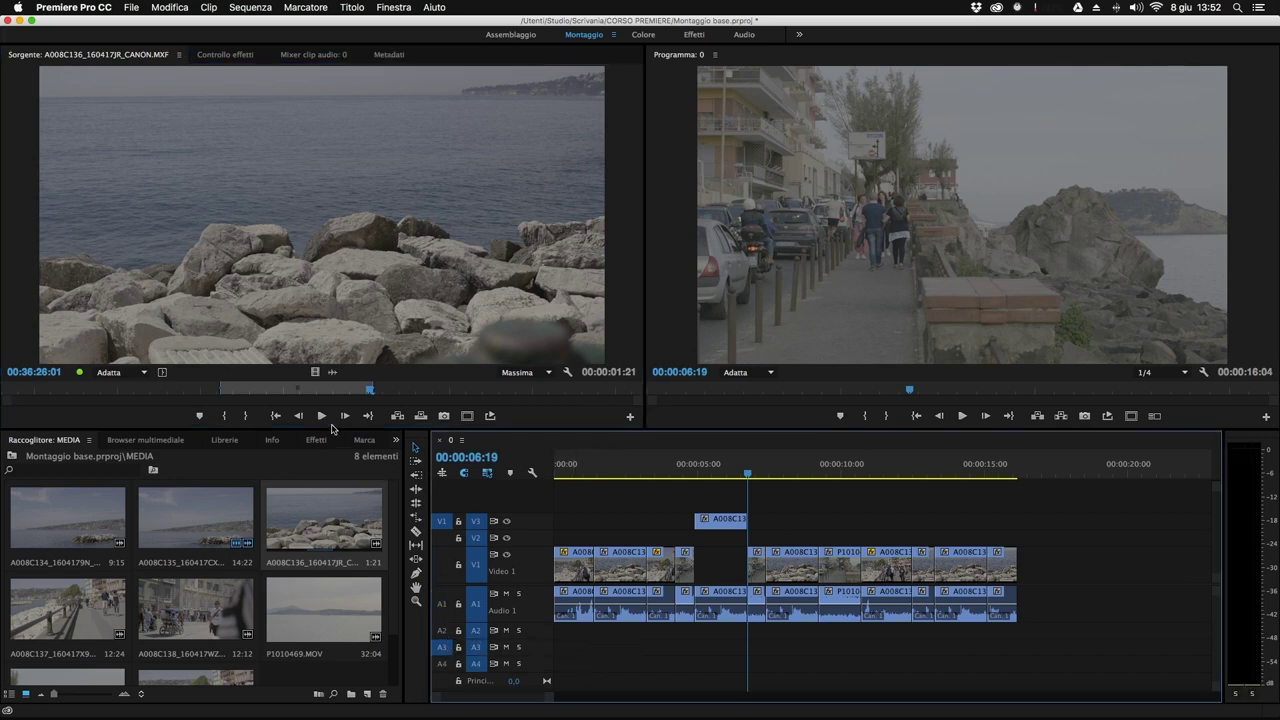
left_click(397, 415)
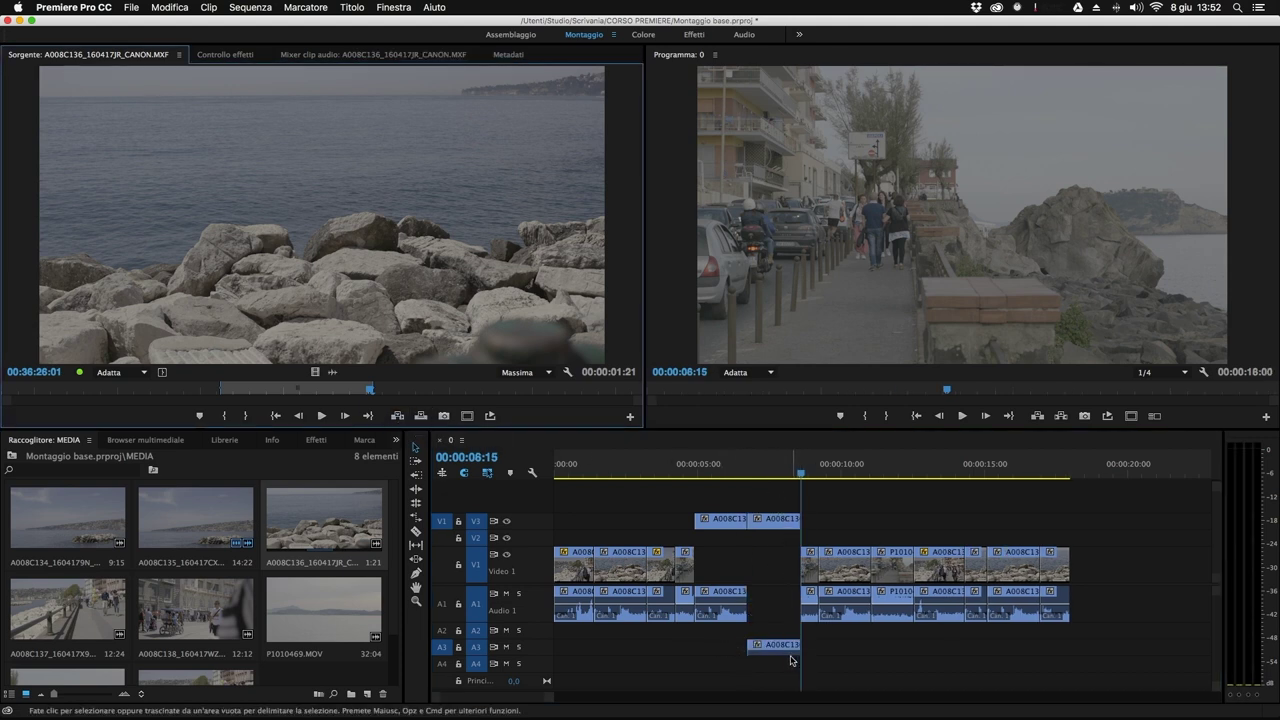
left_click(795, 519)
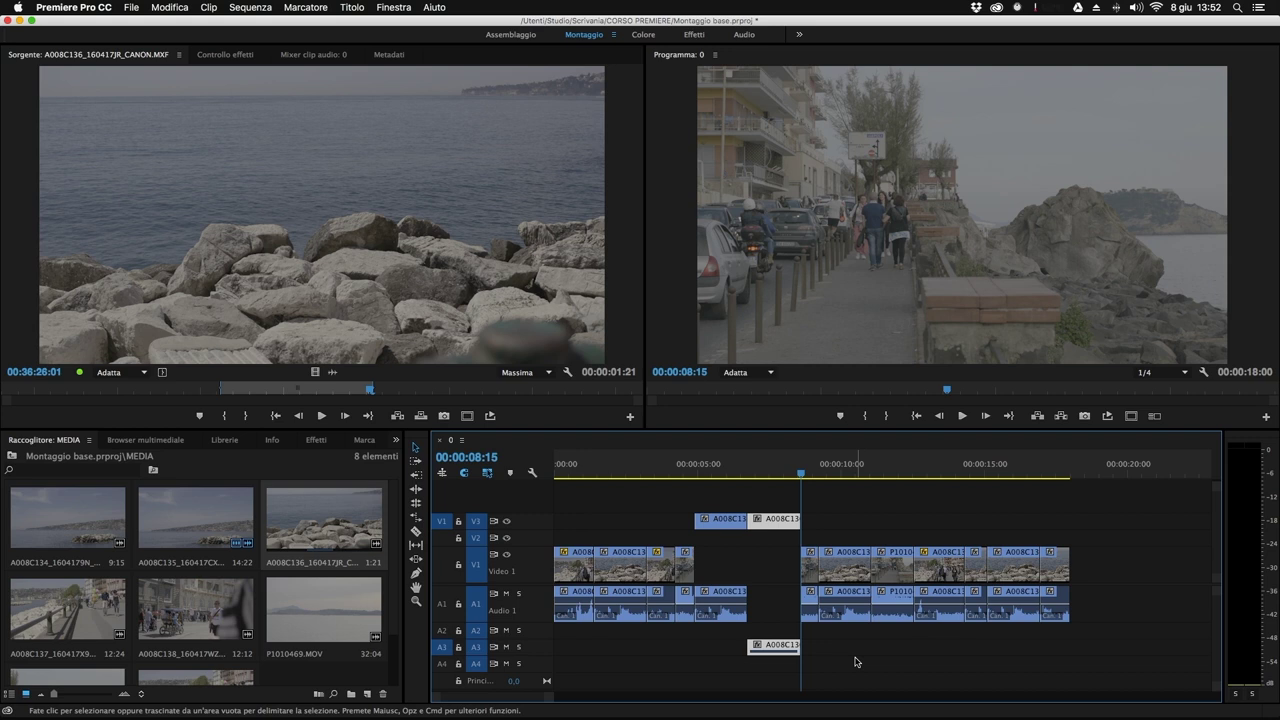
key("space")
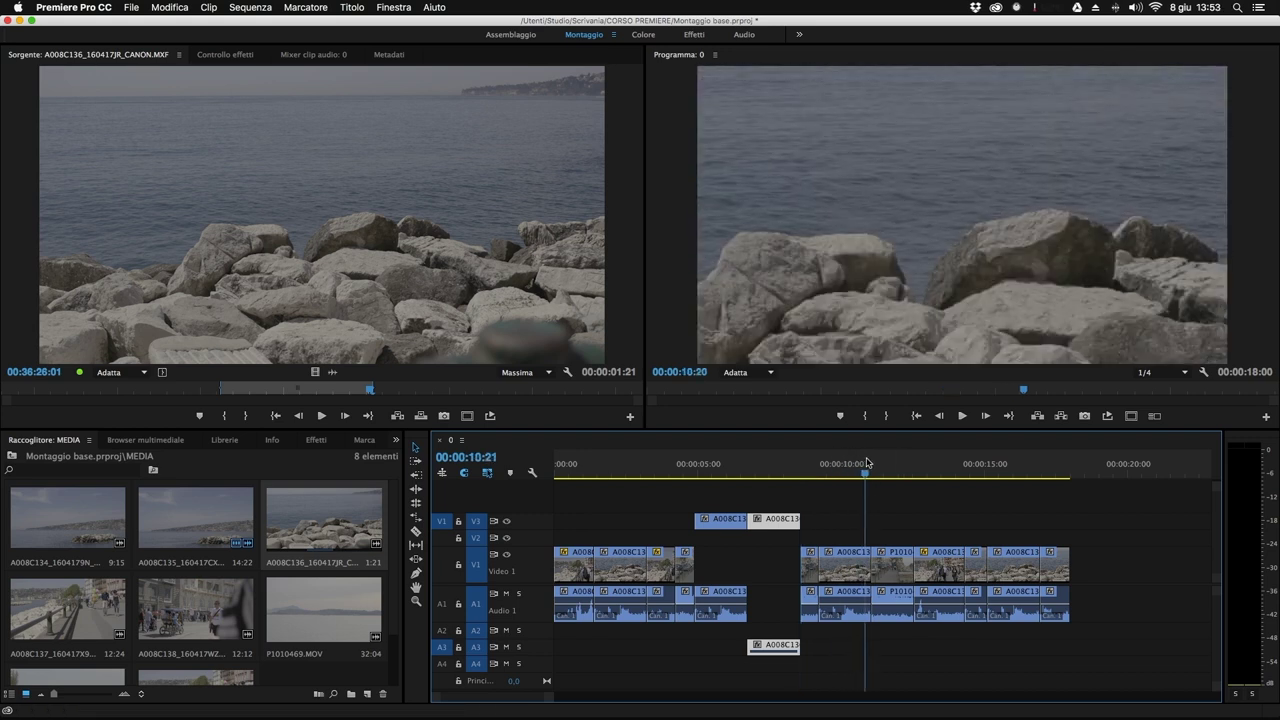
Overwrite a rocks clip onto V3/A3 at 00:00:11:20 and preview the street-to-rocks cut.
left_click(421, 416)
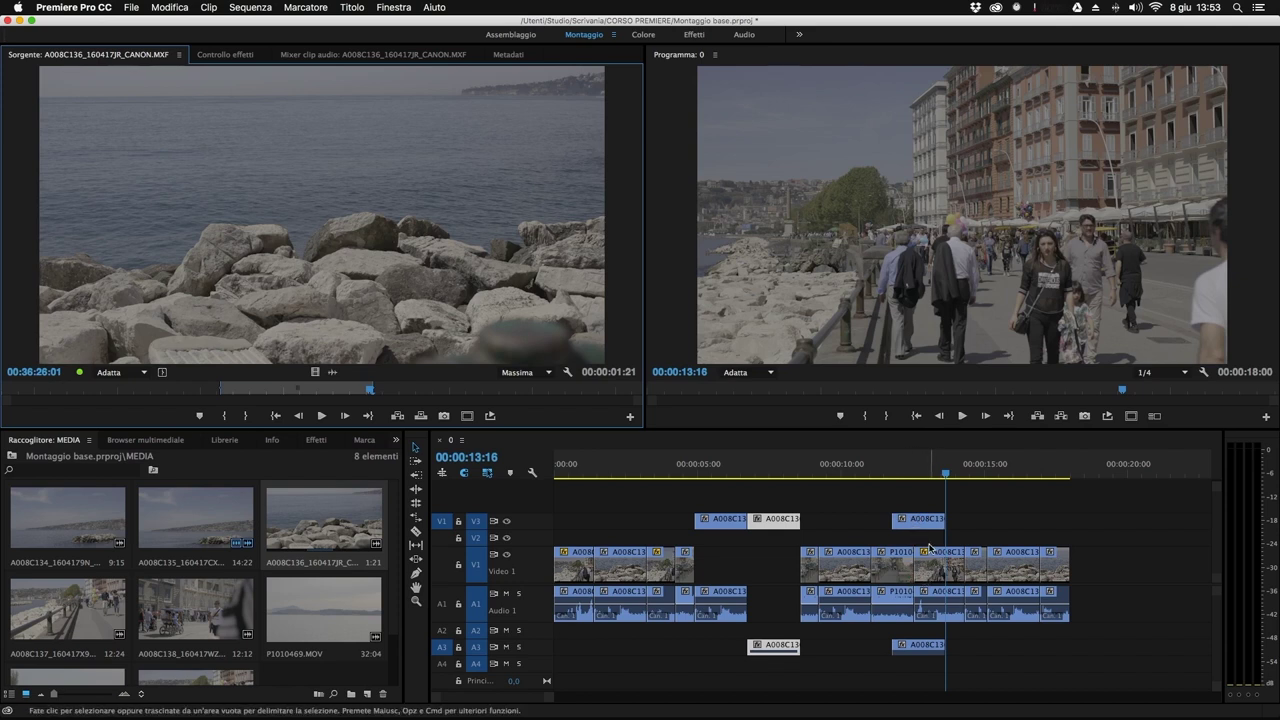
left_click(872, 478)
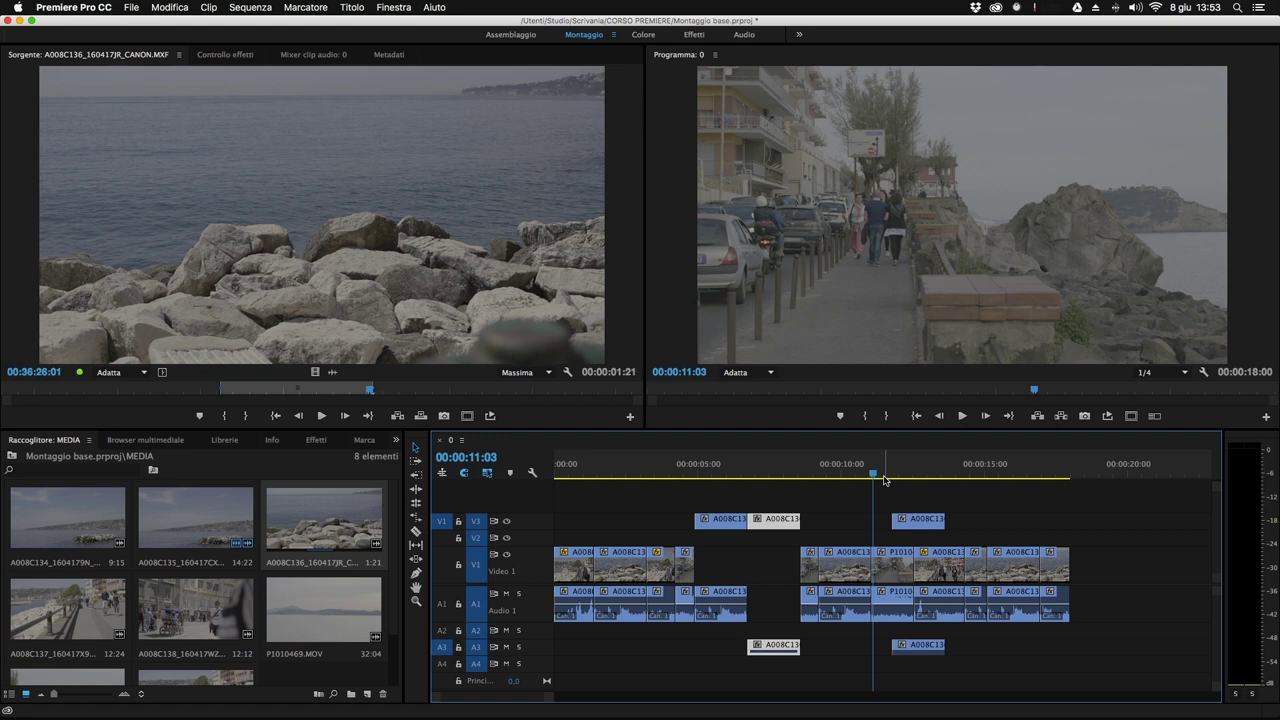
left_click_drag(883, 481, 940, 478)
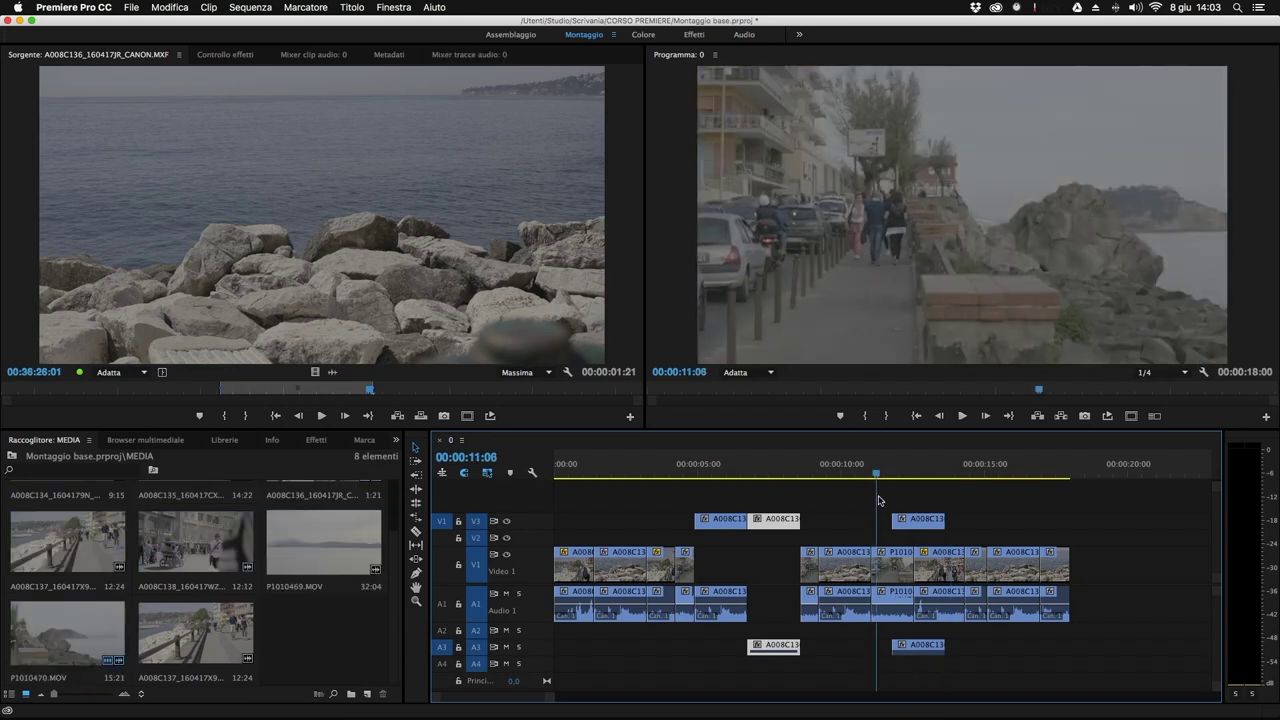
mouse_move(879, 500)
left_mouse_down()
mouse_move(905, 495)
mouse_move(893, 506)
left_mouse_up()
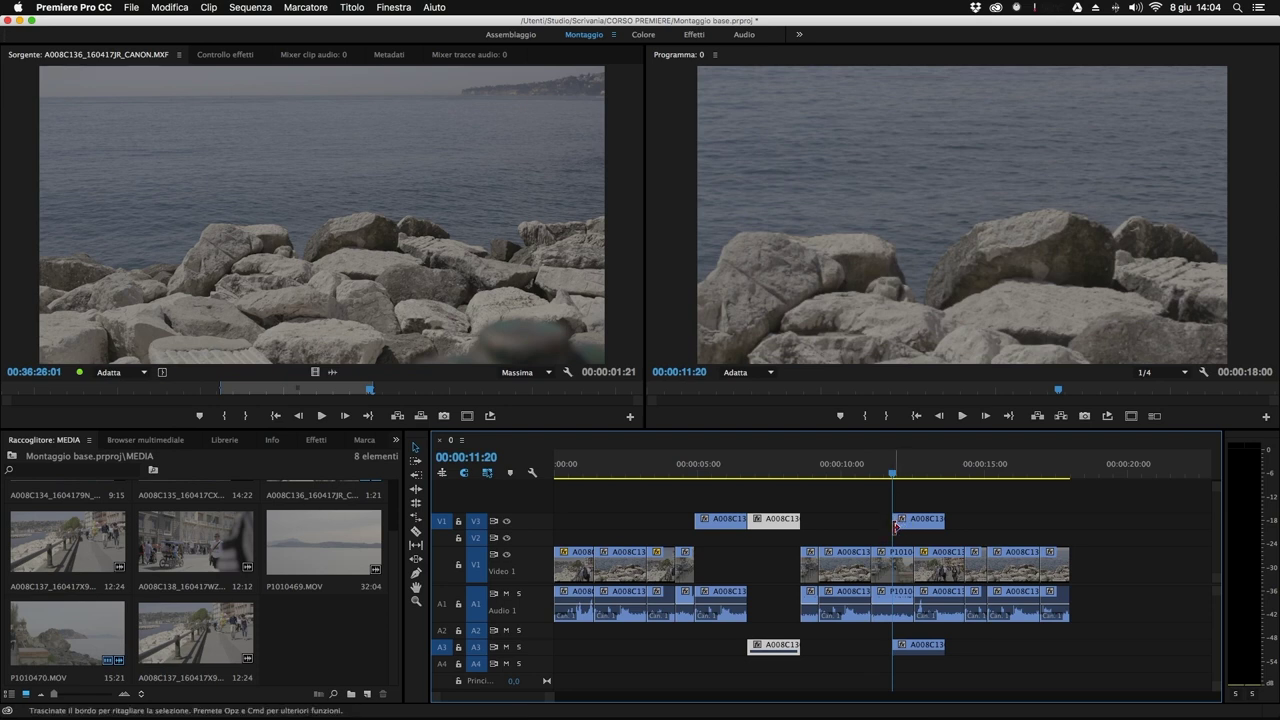
Trim 12 frames off the V3 clip's head and review from 00:00:10:23.
left_click_drag(896, 522, 902, 474)
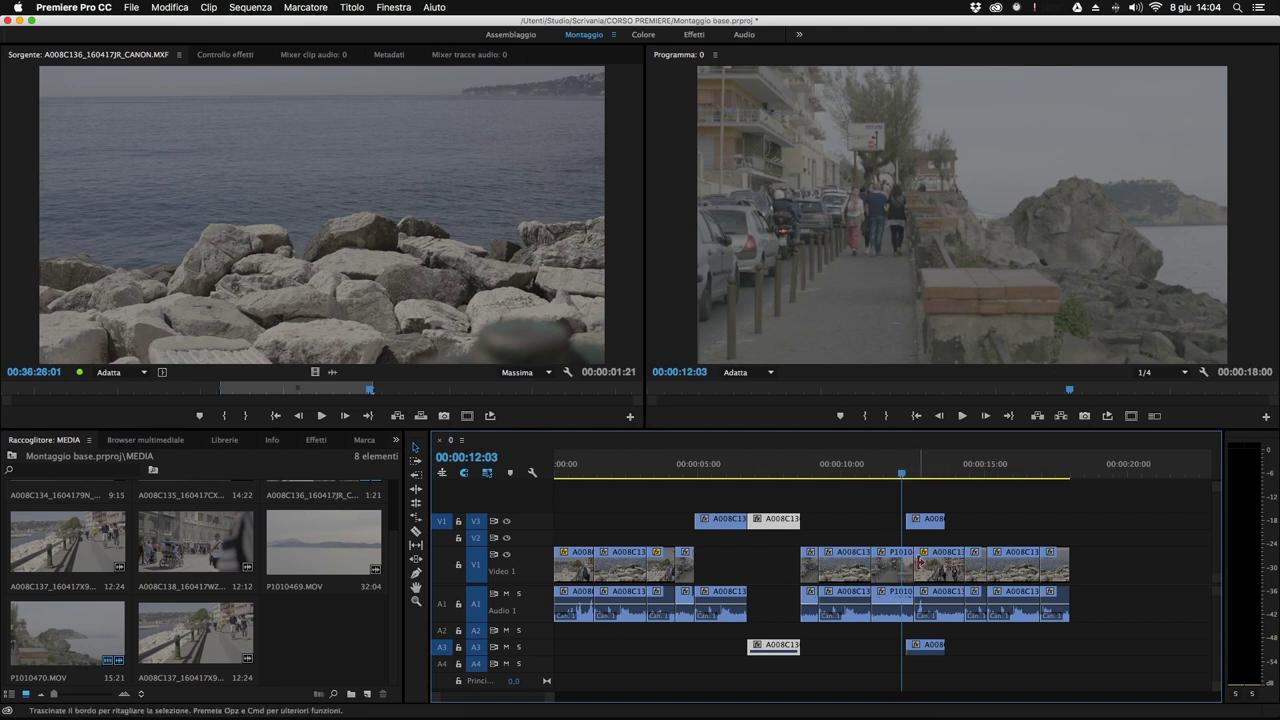
left_click_drag(912, 463, 952, 460)
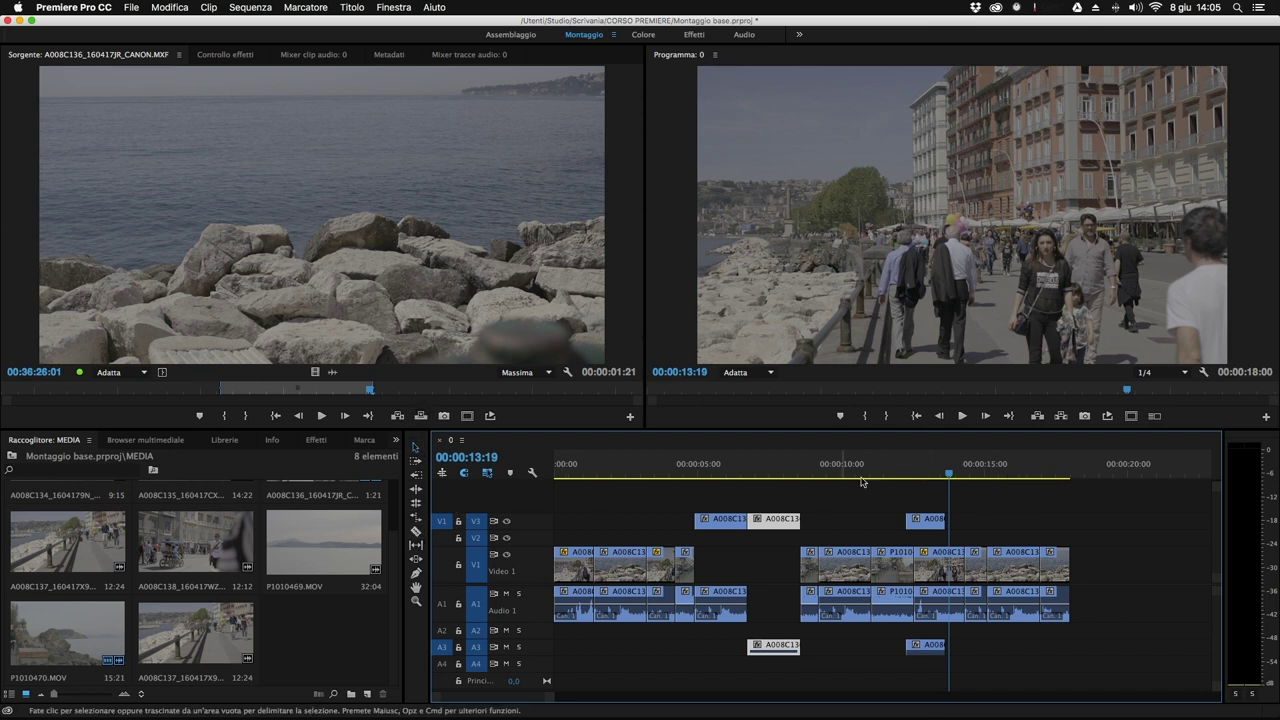
left_click_drag(941, 470, 867, 470)
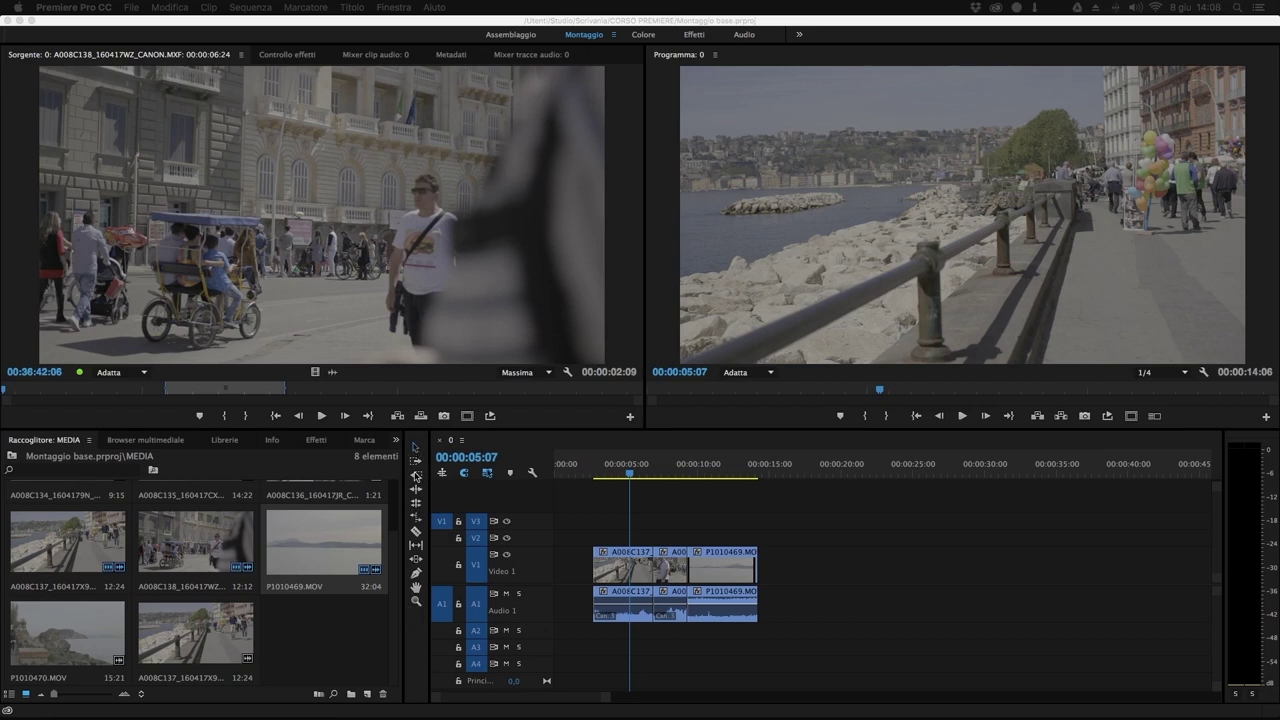
Restore the workspace with a wider timeline and zoom in on the three clips.
left_click(425, 438)
left_click_drag(415, 440, 1209, 546)
left_click_drag(897, 437, 440, 560)
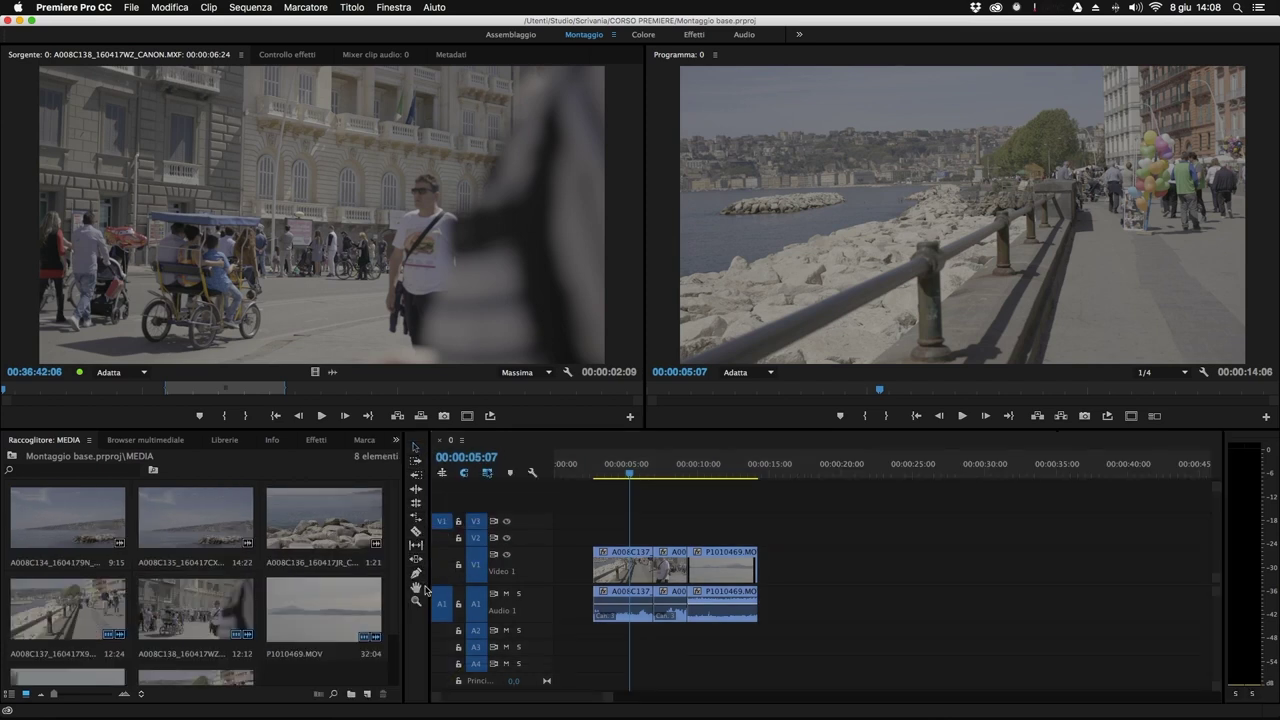
left_click(890, 535)
key("=")
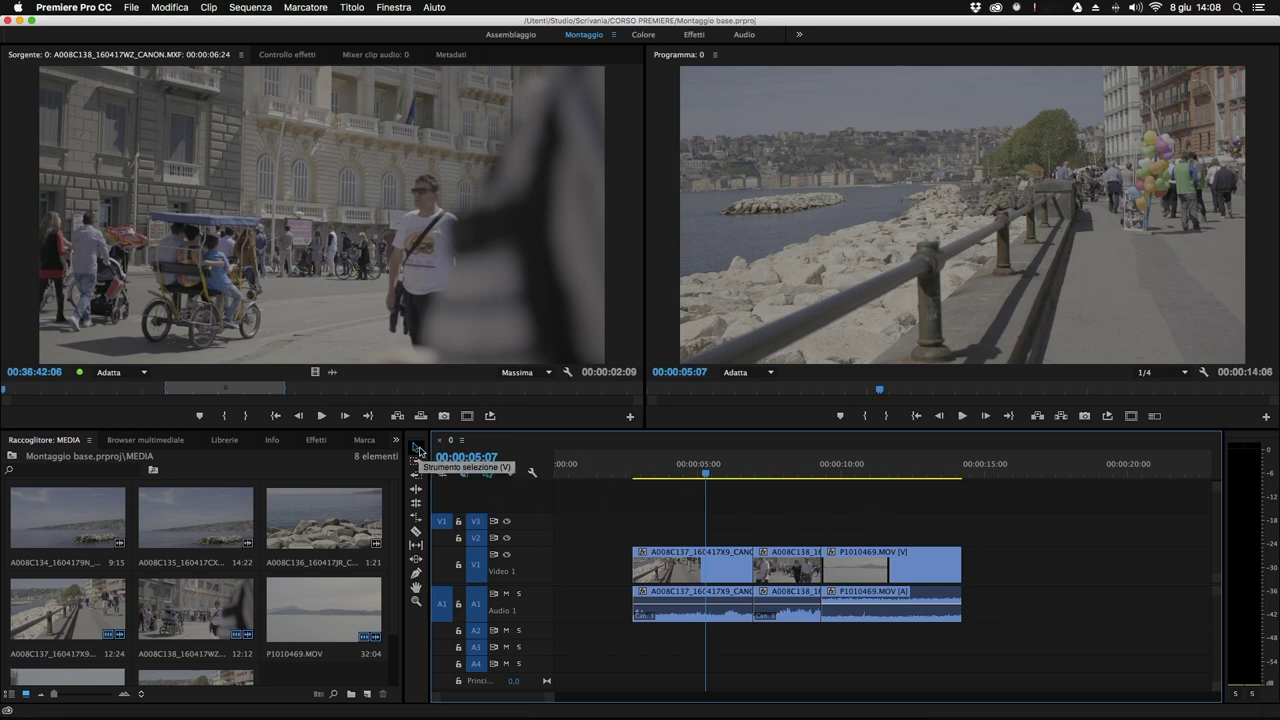
Trial-move A008C137, A008C138 and P1010469.MOV to other tracks, then undo the moves.
left_click(683, 578)
left_click(787, 570)
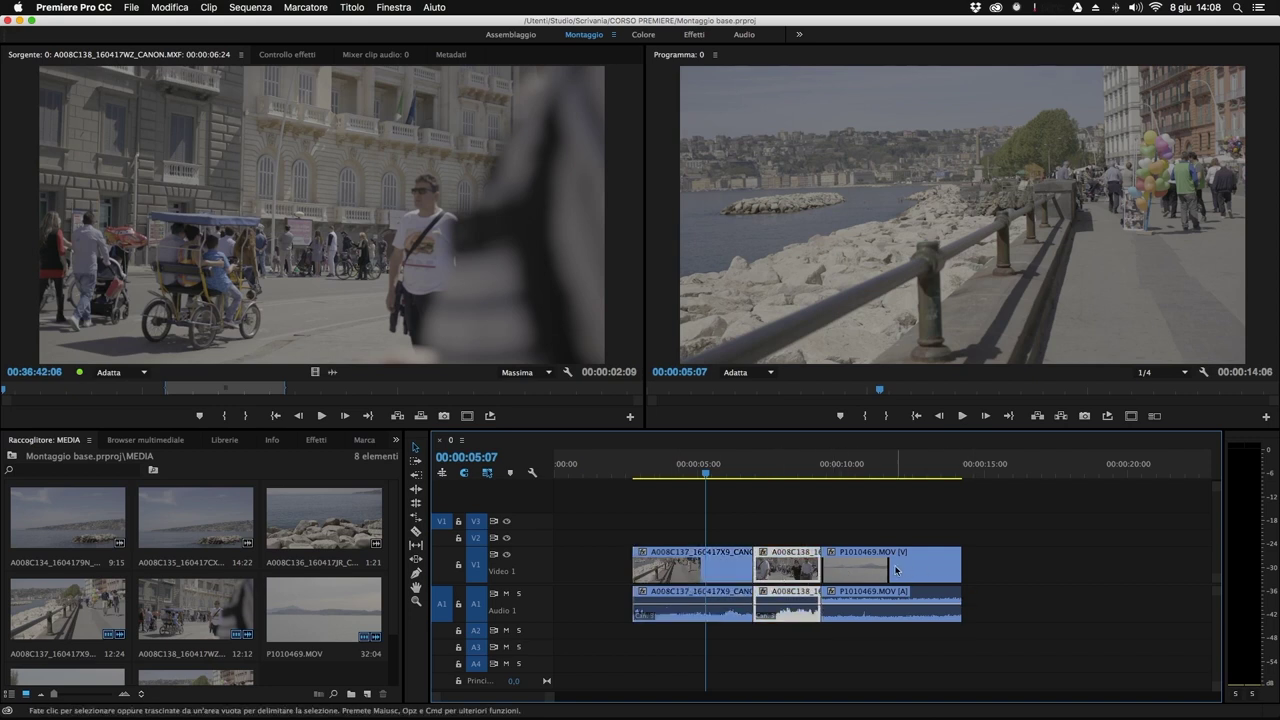
mouse_move(850, 574)
left_mouse_down()
mouse_move(880, 580)
mouse_move(881, 540)
mouse_move(919, 529)
mouse_move(922, 507)
mouse_move(938, 657)
mouse_move(1086, 655)
left_mouse_up()
mouse_move(1029, 503)
left_mouse_down()
mouse_move(858, 588)
mouse_move(794, 588)
mouse_move(908, 583)
mouse_move(834, 576)
mouse_move(835, 546)
left_mouse_up()
left_click_drag(825, 603, 816, 623)
key("super+z")
key("super+z")
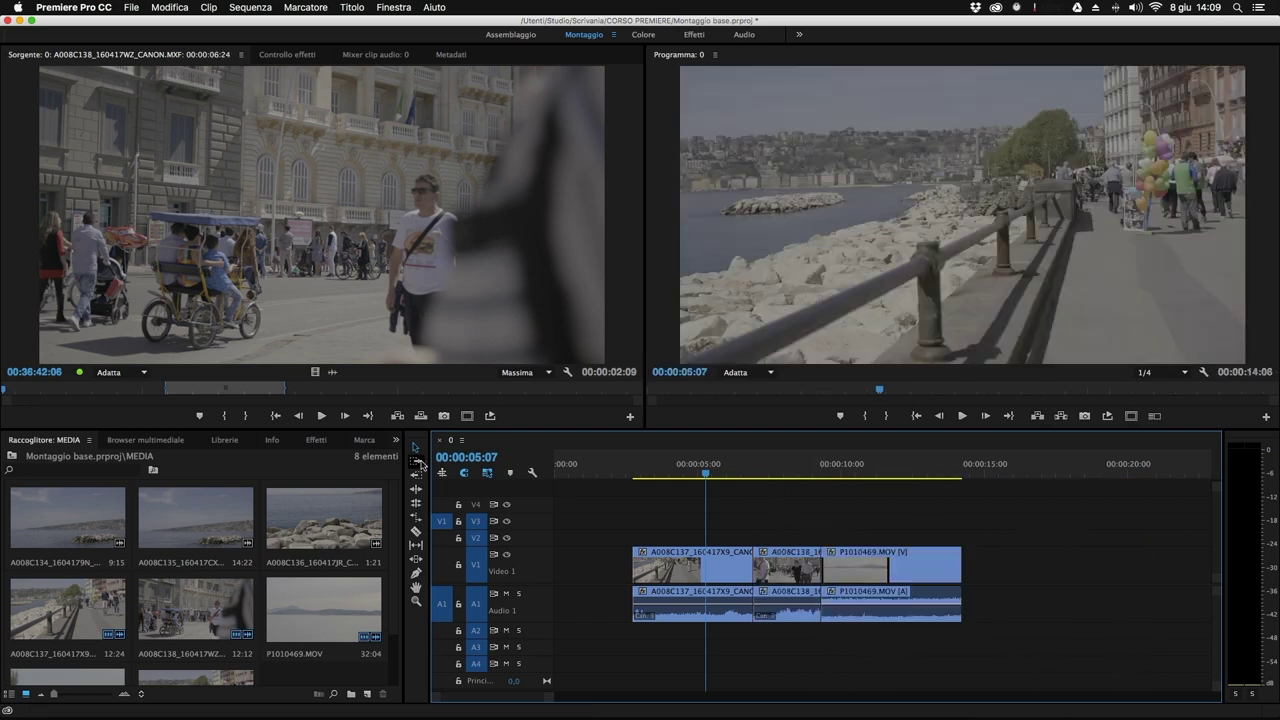
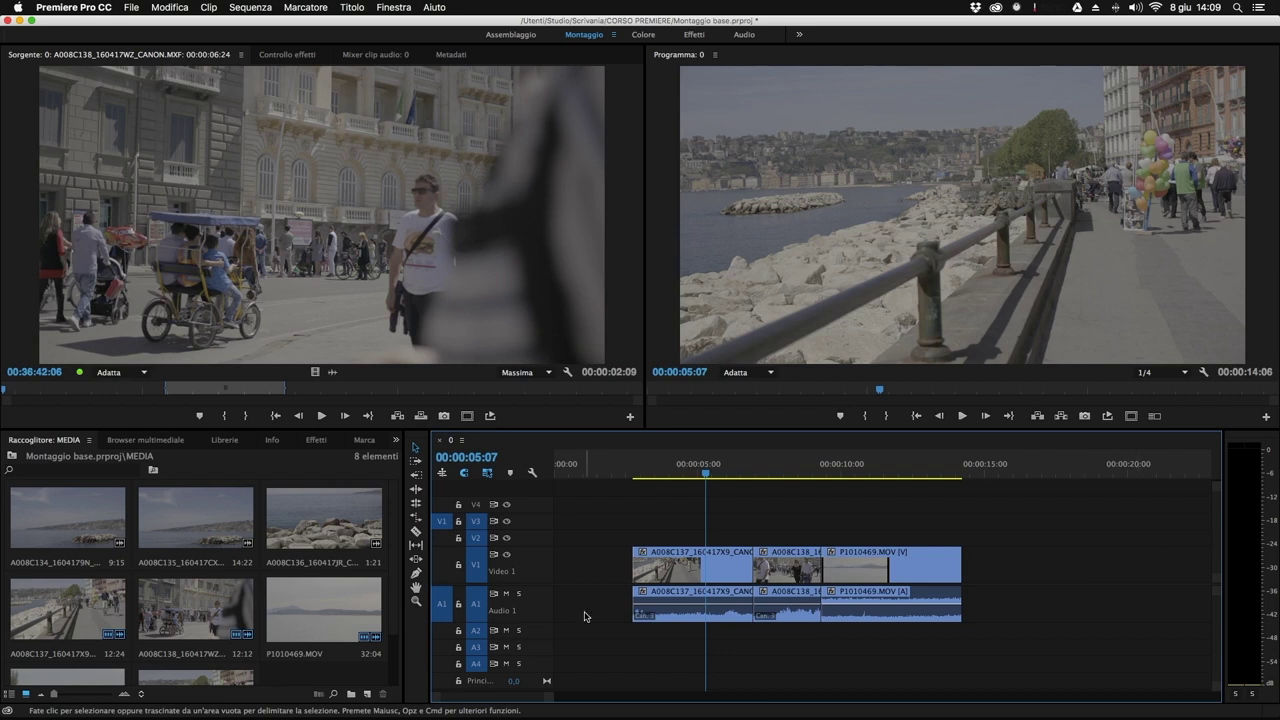
Select from A008C138 onward, place A008C136 on V2/A2 after the last clip, and stack A008C135 on V3/A3 at the start.
left_click(417, 465)
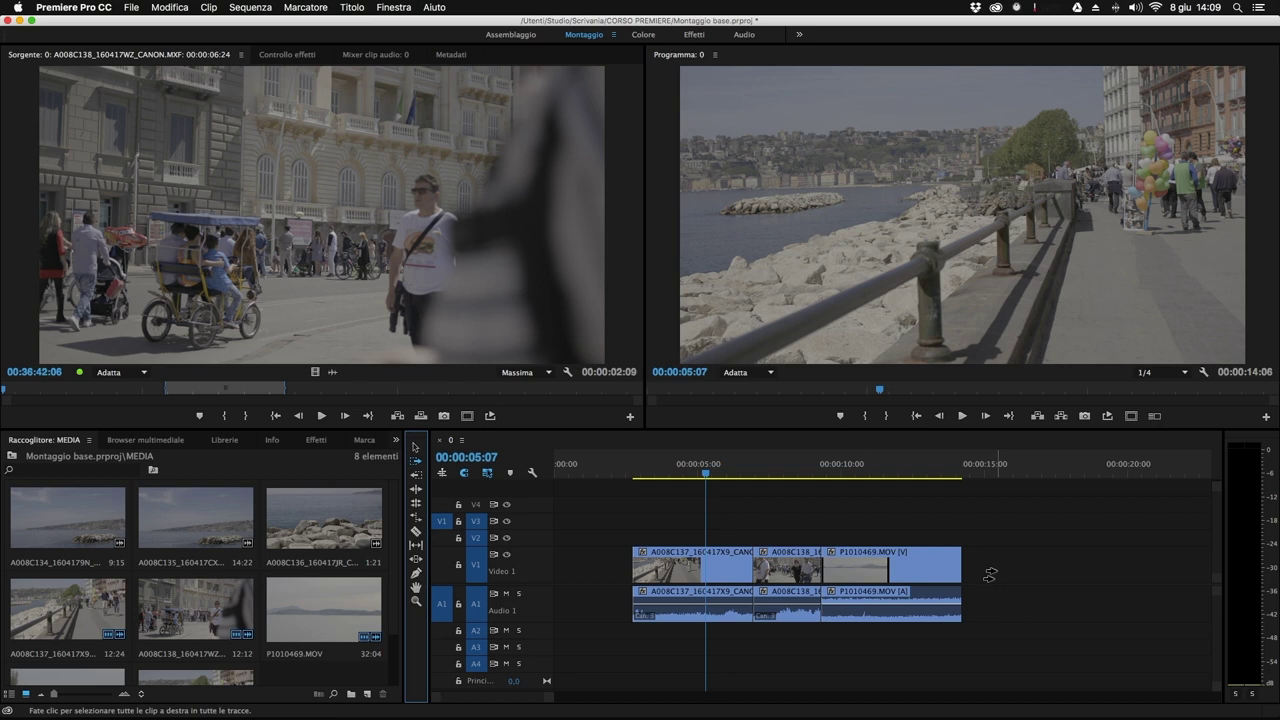
left_click(787, 568)
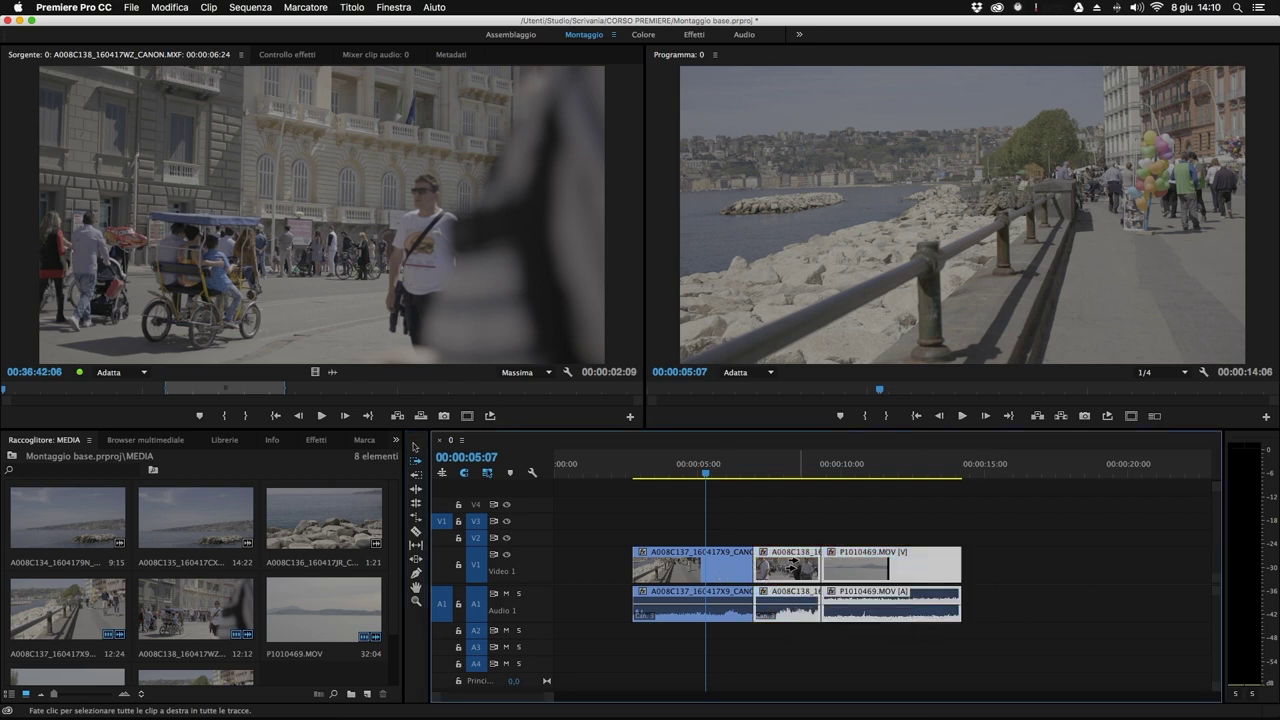
left_click(416, 460)
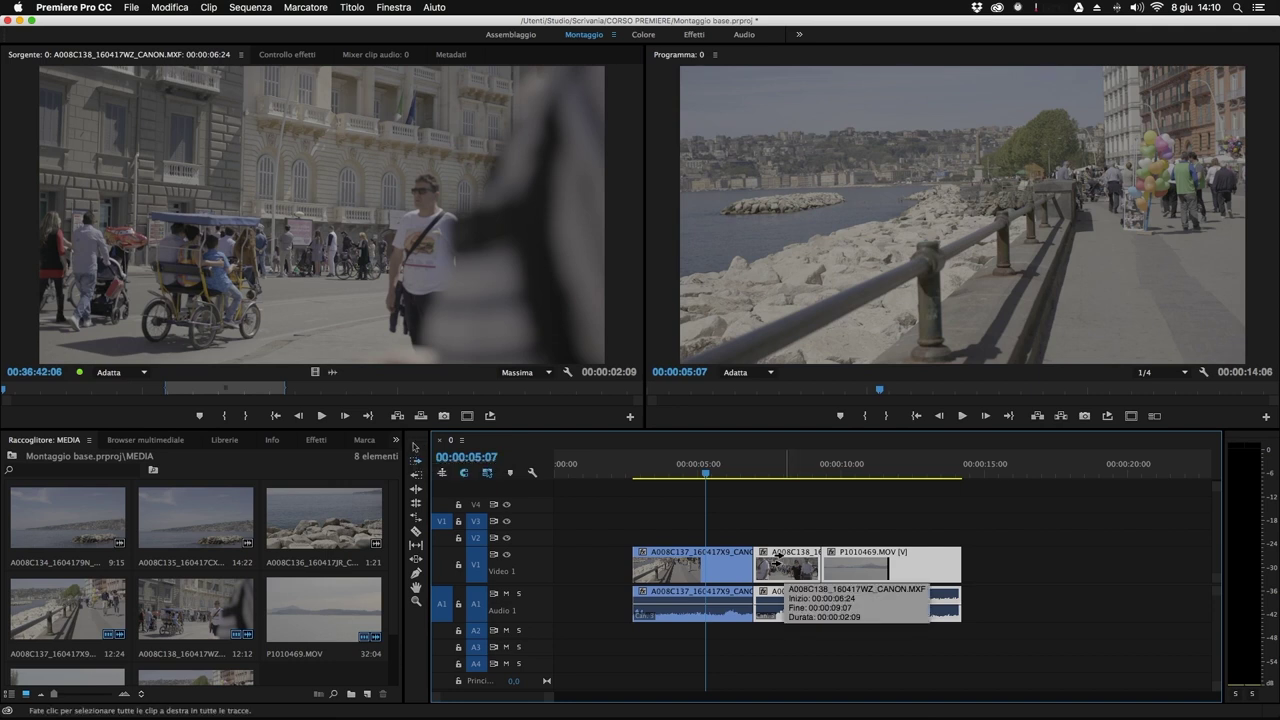
left_click(416, 447)
left_click_drag(323, 517, 951, 540)
left_click_drag(248, 544, 605, 520)
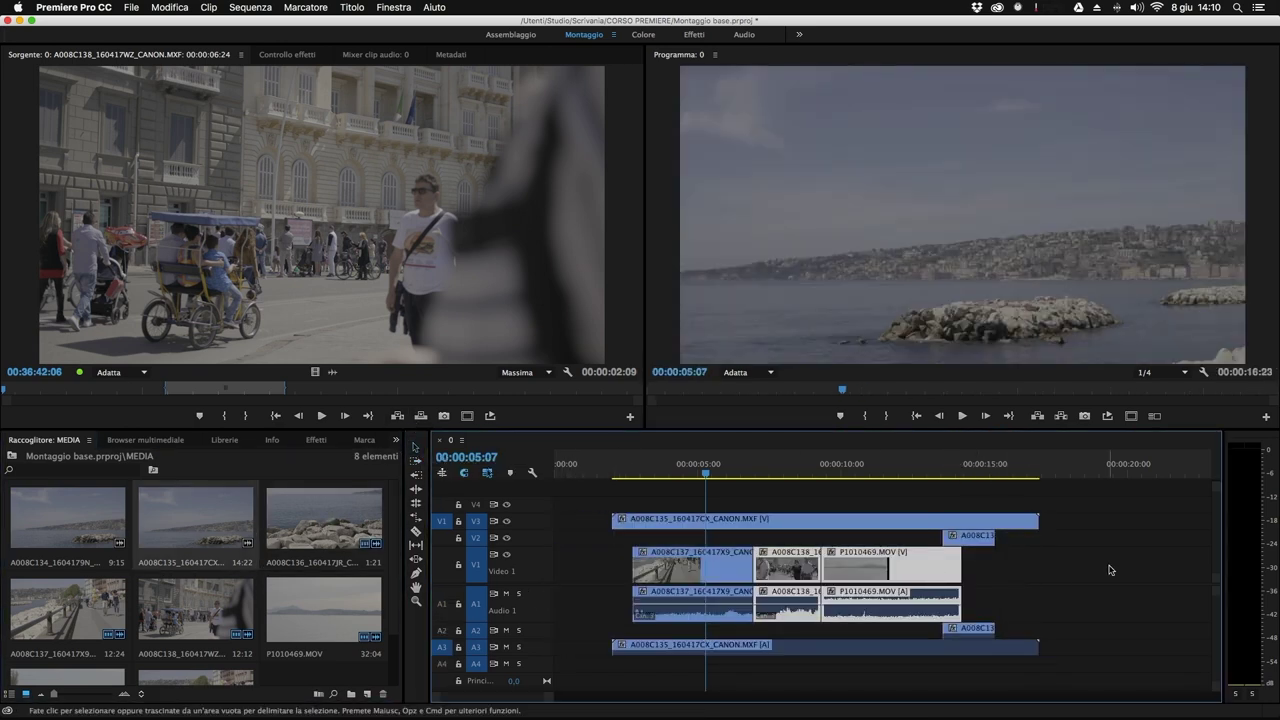
Select the clip groups with Track Select Forward/Backward and shift the V1/A1 clips to start around 00:00:14.
key("minus")
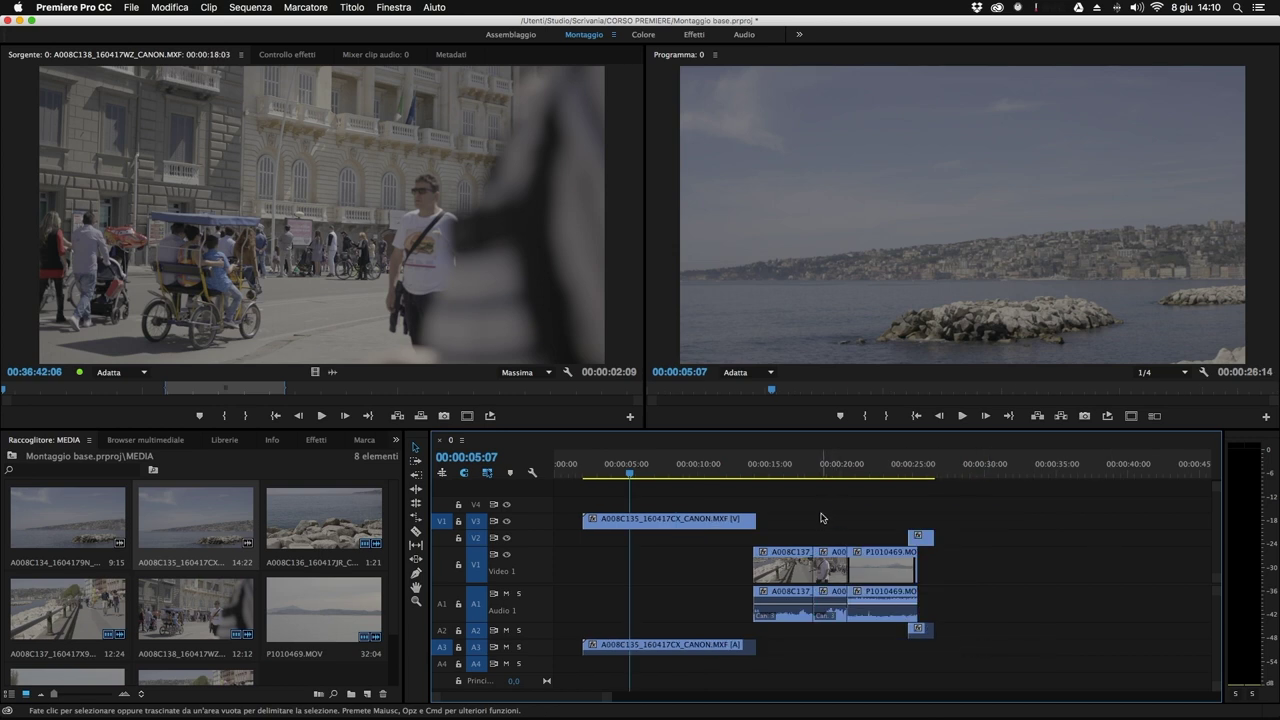
key("a")
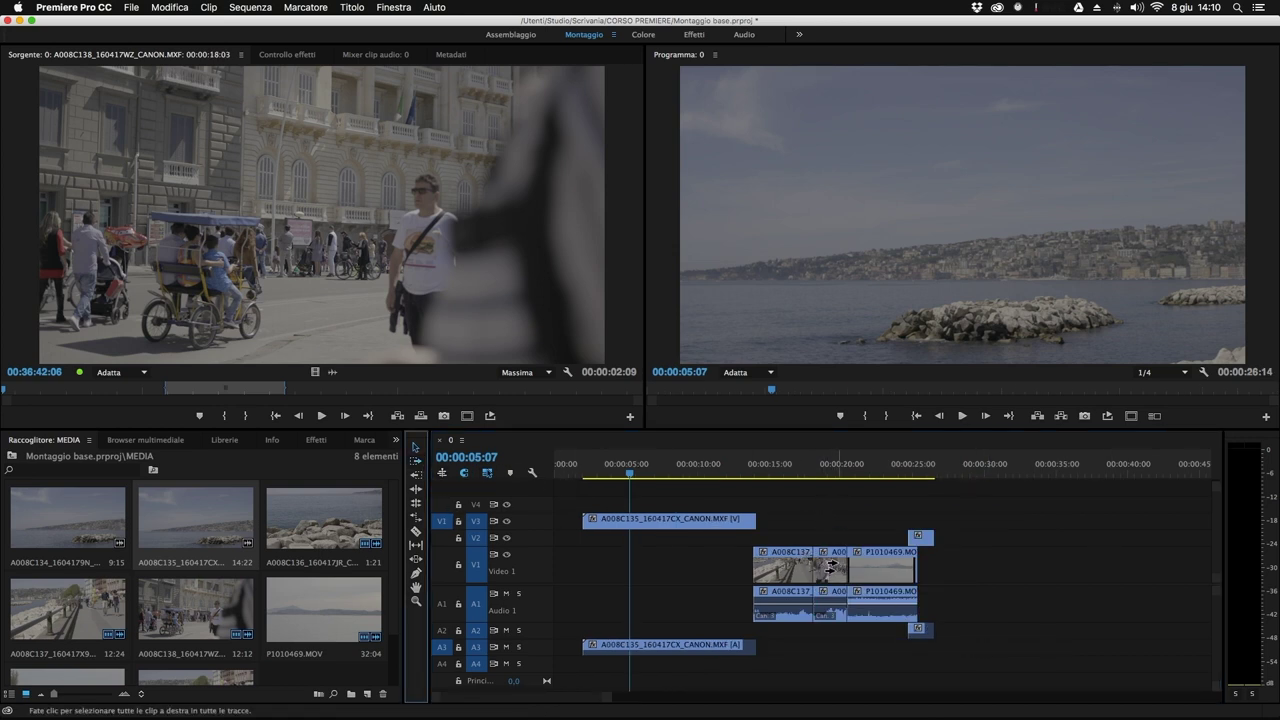
left_click(830, 566)
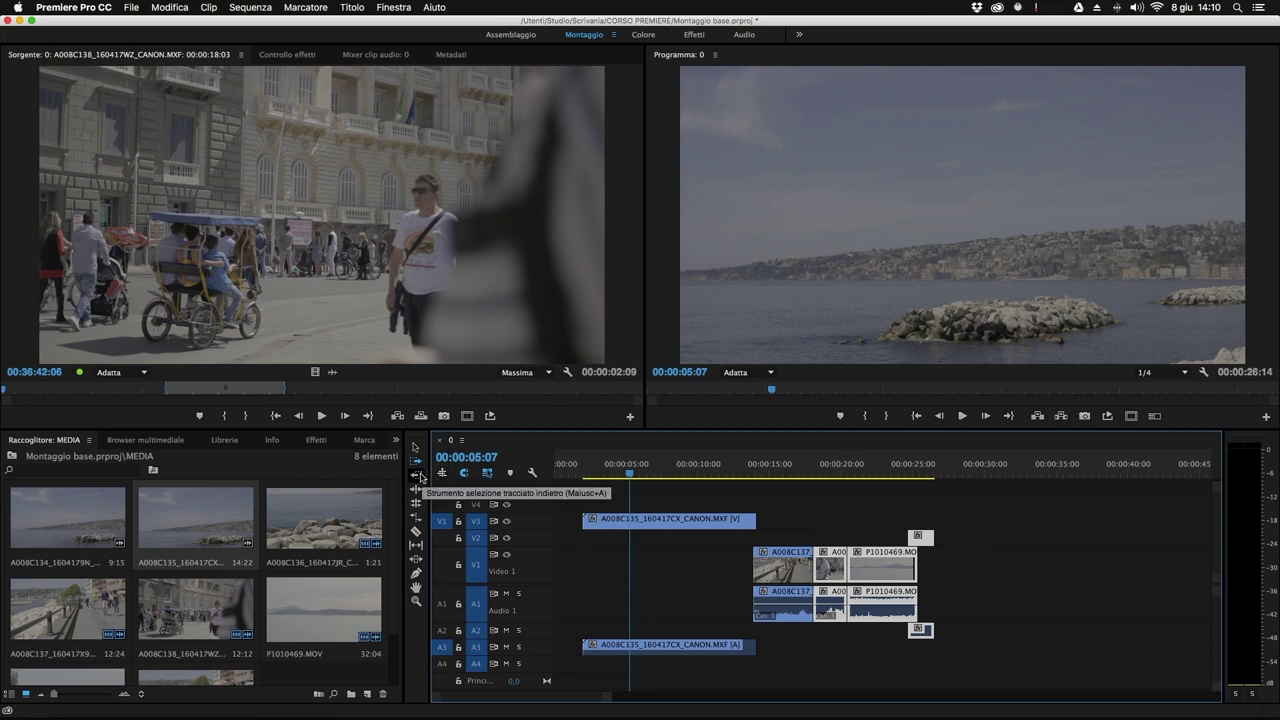
left_click(420, 476)
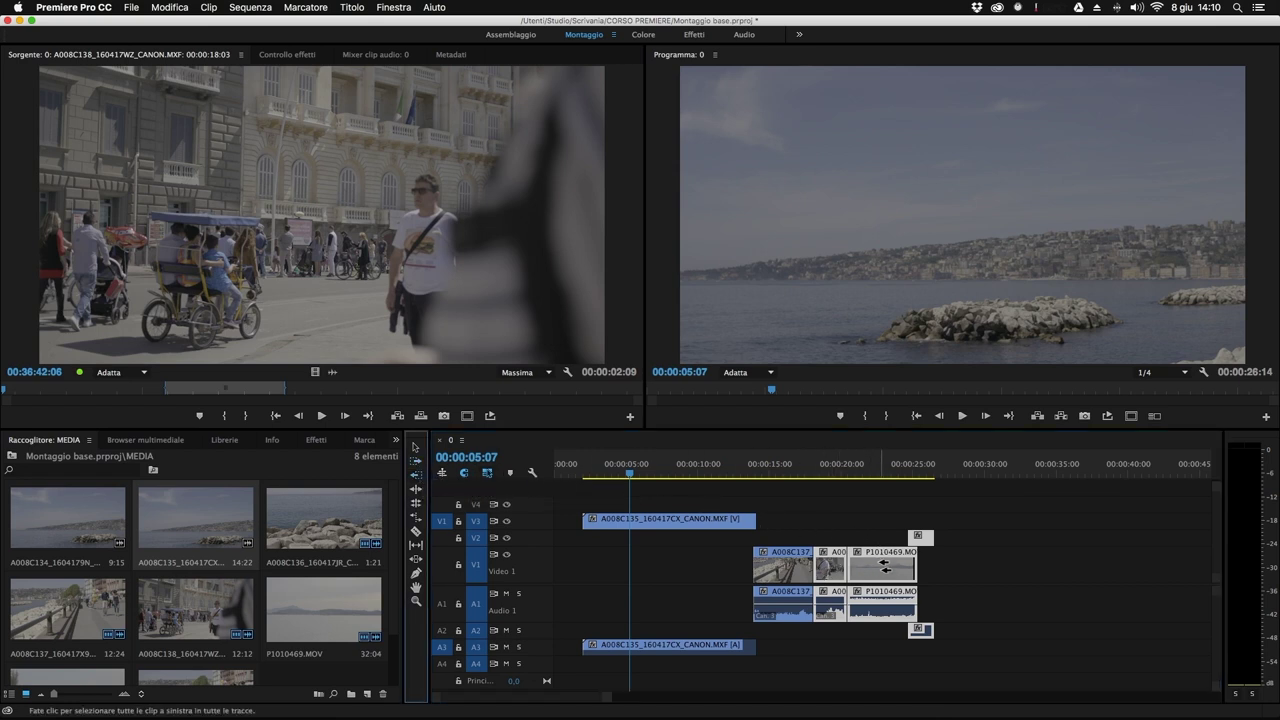
left_click(879, 566)
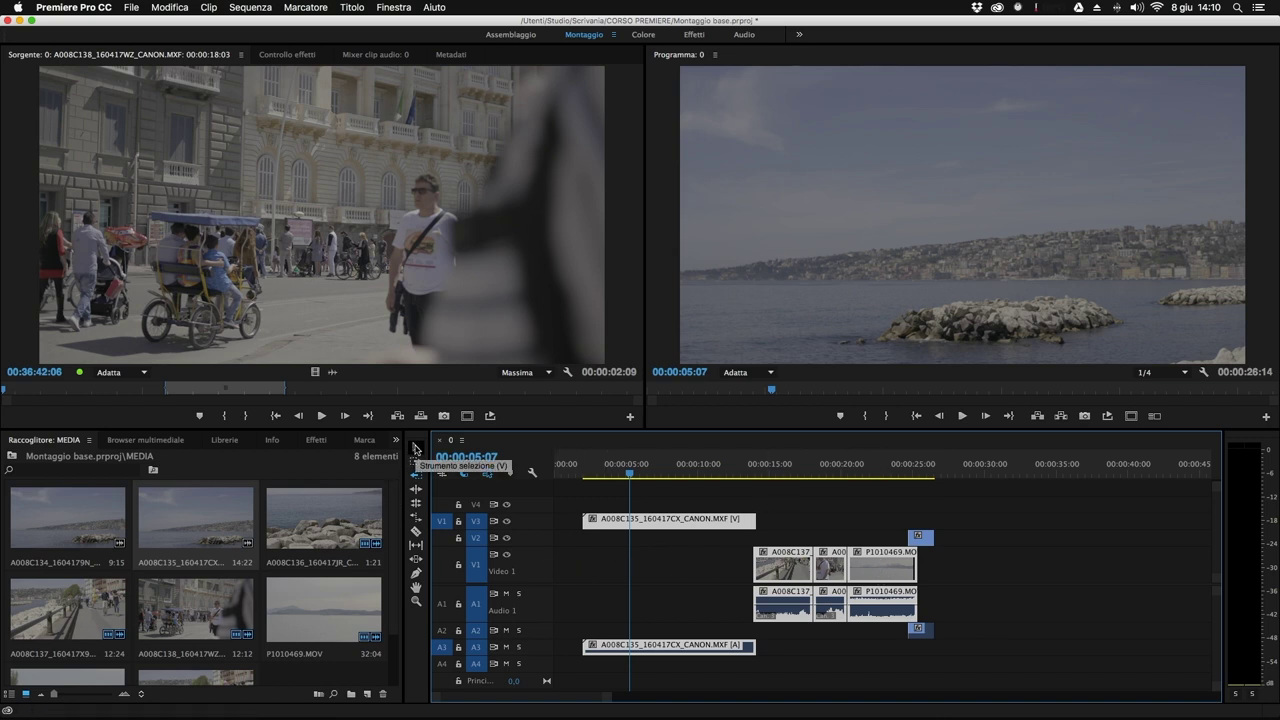
left_click(416, 449)
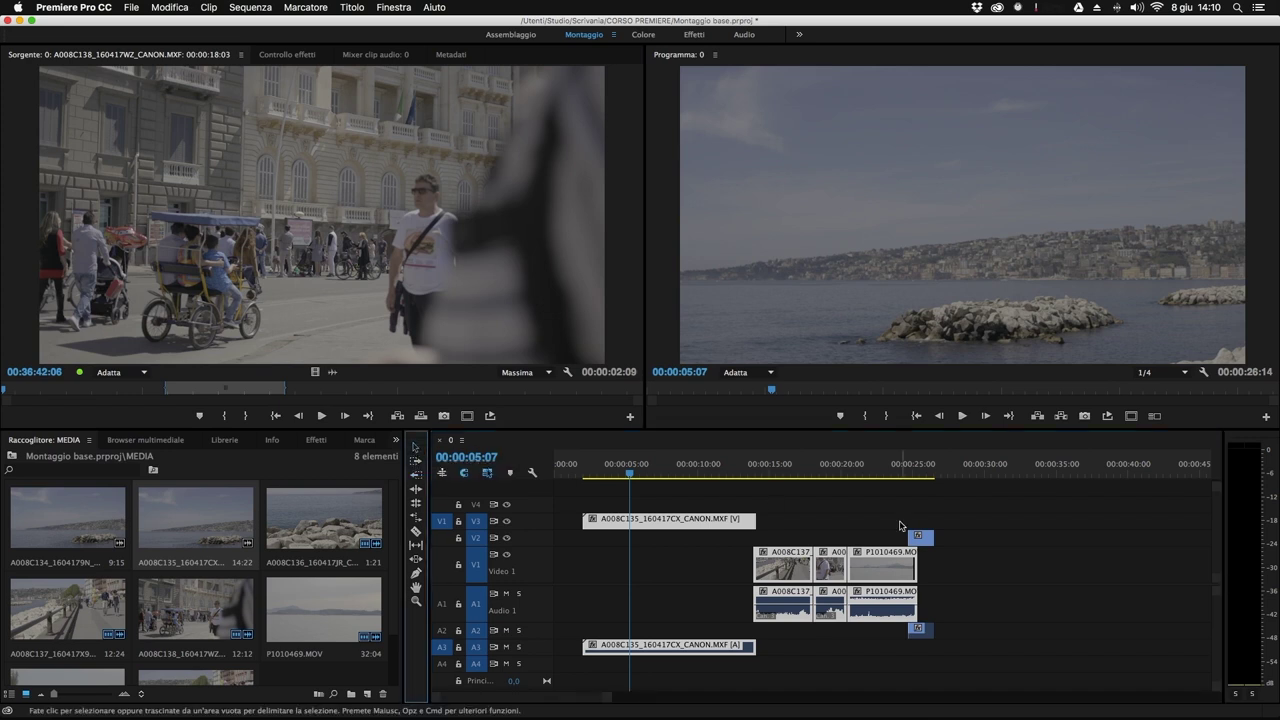
mouse_move(866, 579)
left_mouse_down()
mouse_move(883, 580)
mouse_move(855, 580)
mouse_move(879, 580)
left_mouse_up()
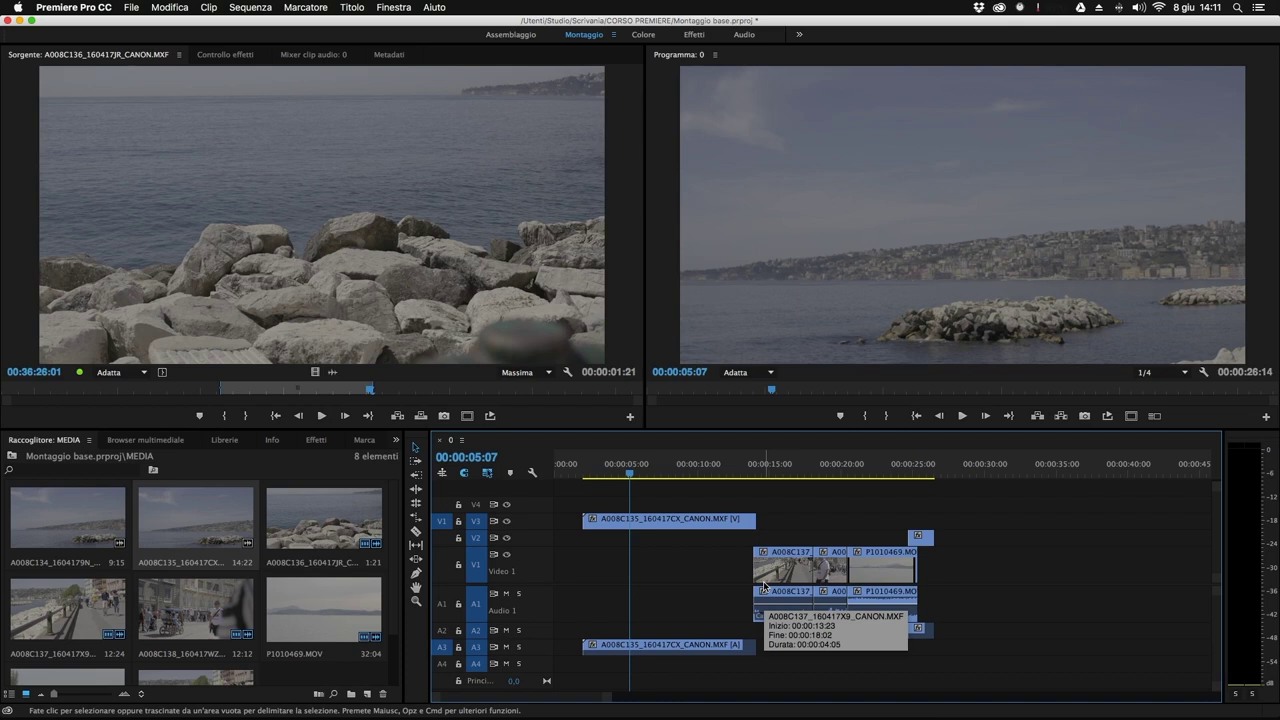
Ripple-trim the first V1 clip shorter, then roll the next V1 edit point six frames later.
left_click(416, 491)
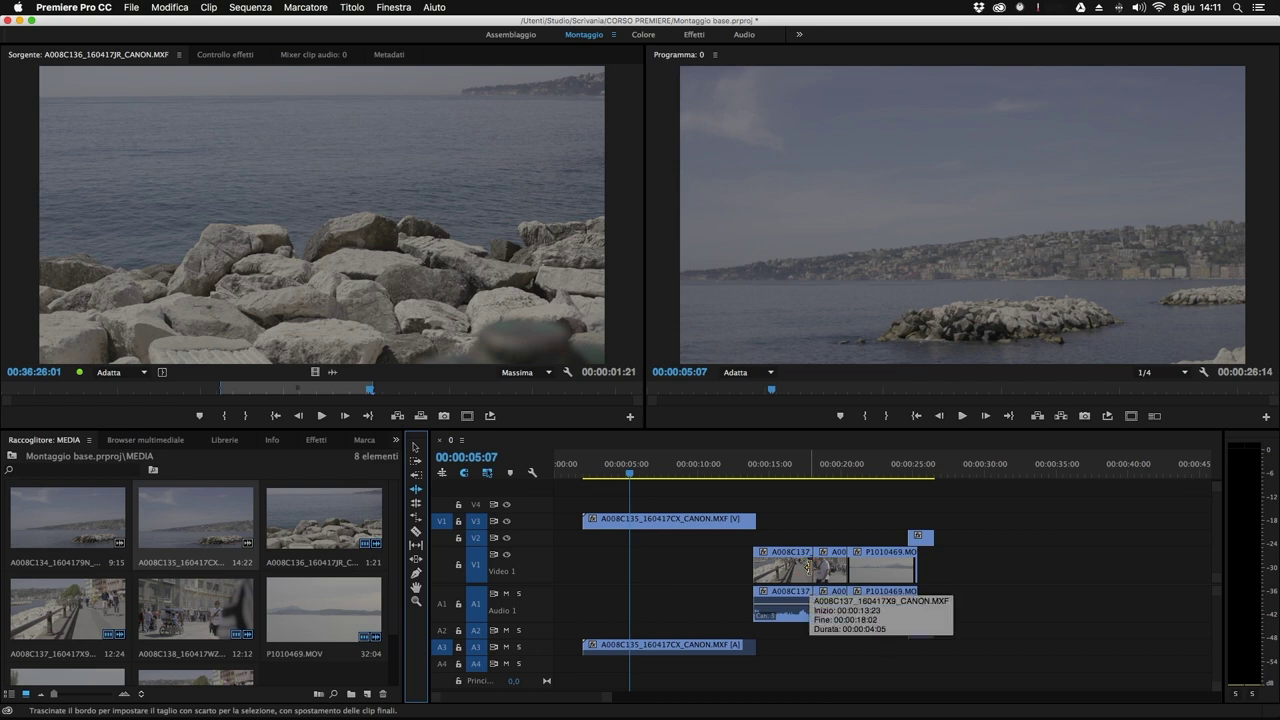
left_click_drag(808, 566, 774, 568)
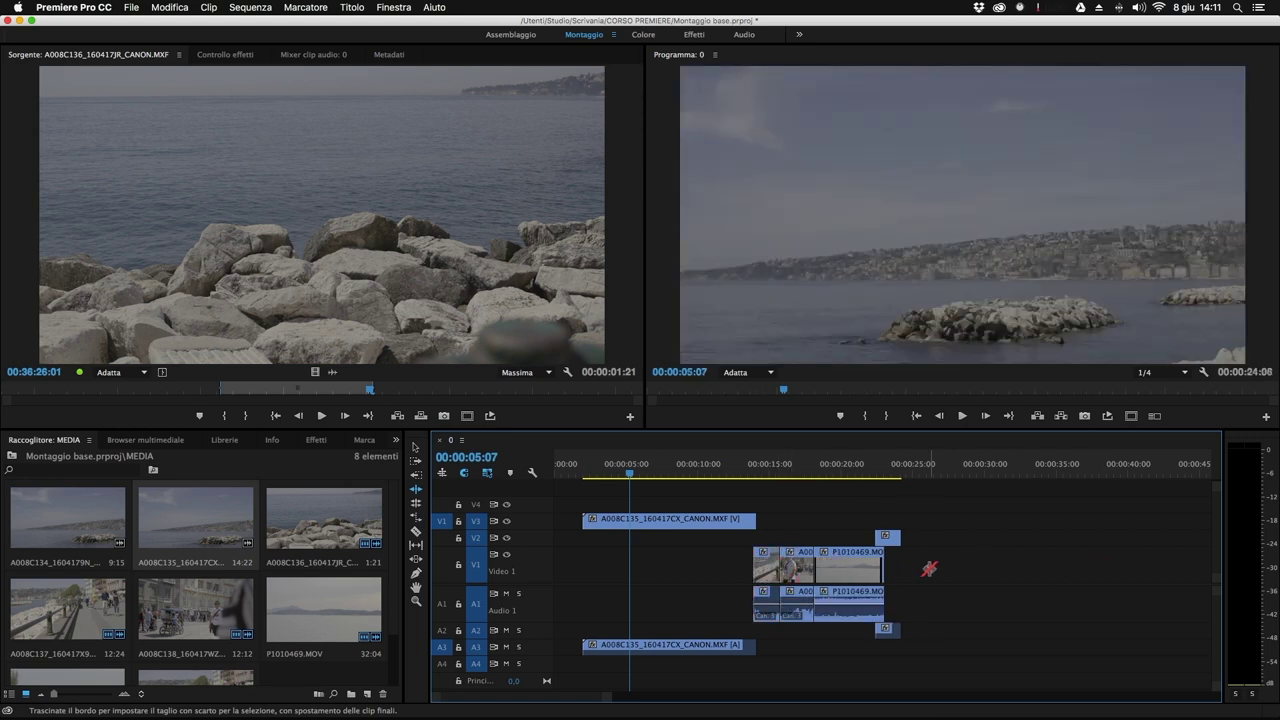
left_click(416, 503)
mouse_move(813, 566)
left_mouse_down()
mouse_move(848, 566)
mouse_move(818, 570)
mouse_move(831, 571)
left_mouse_up()
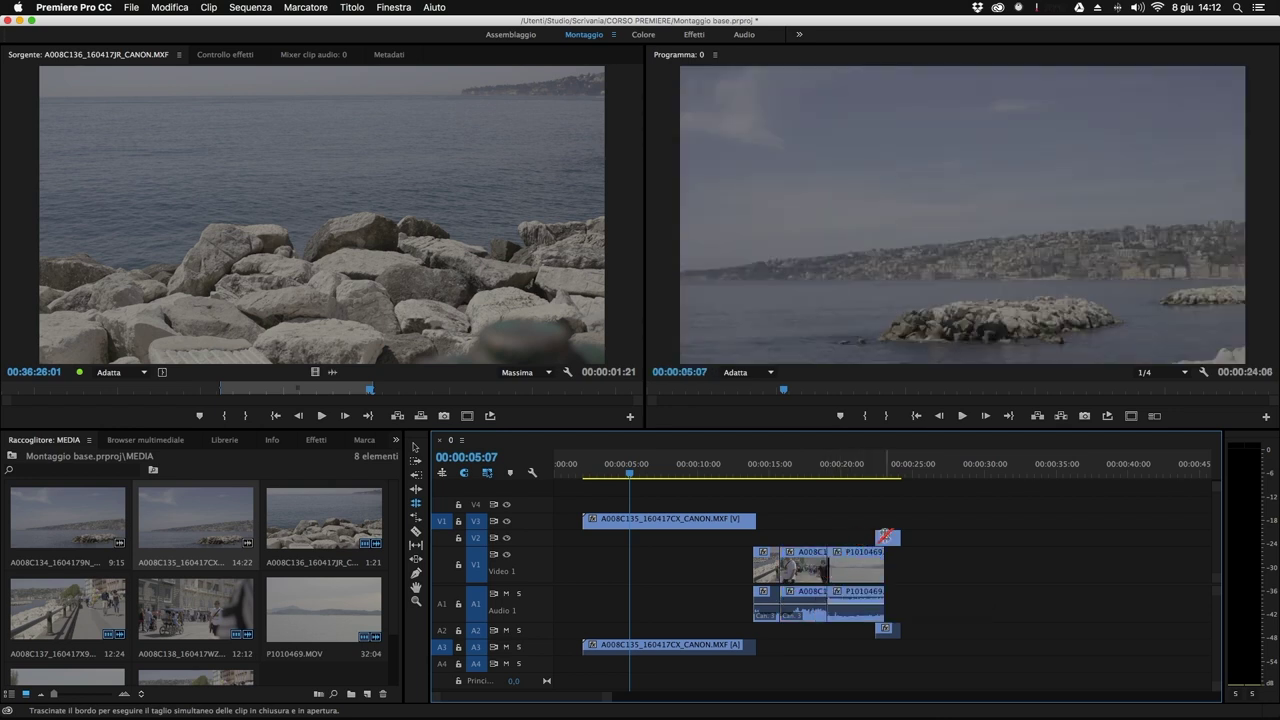
Move A008C135 to the start of V1 and remove the gap after it with Elimina salti.
left_click_drag(730, 521, 736, 563)
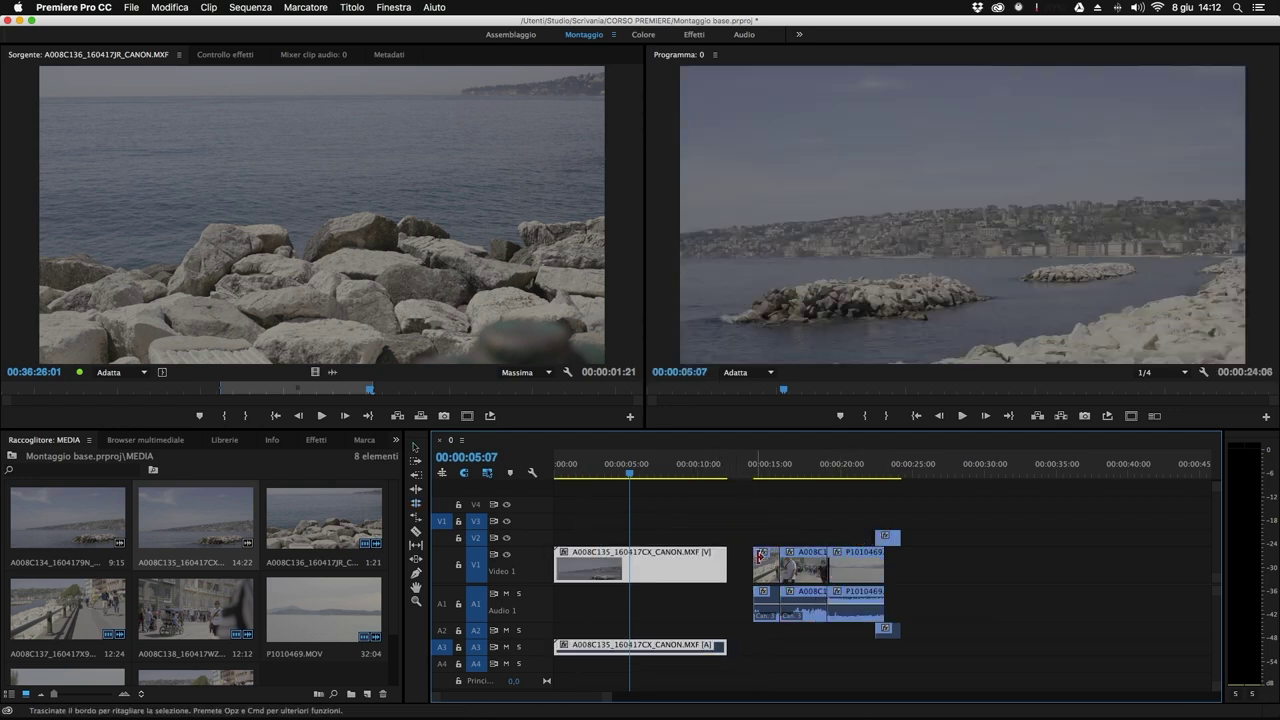
left_click(741, 578)
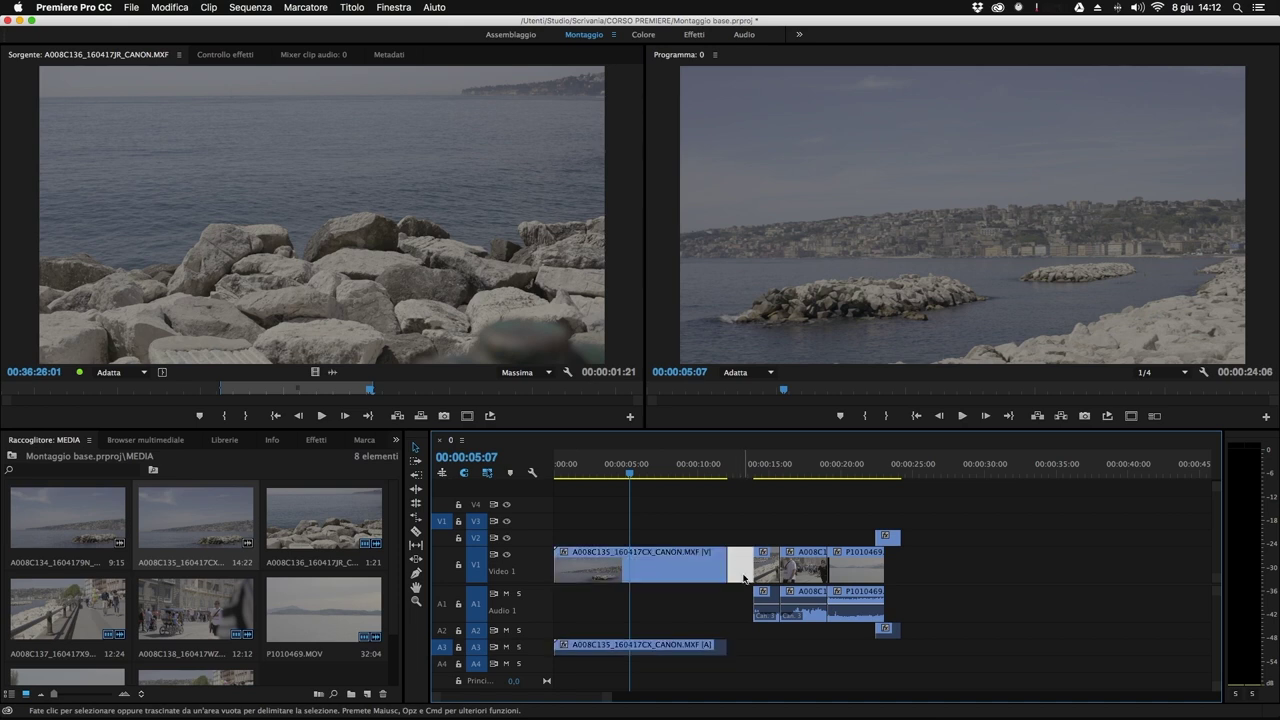
right_click(743, 566)
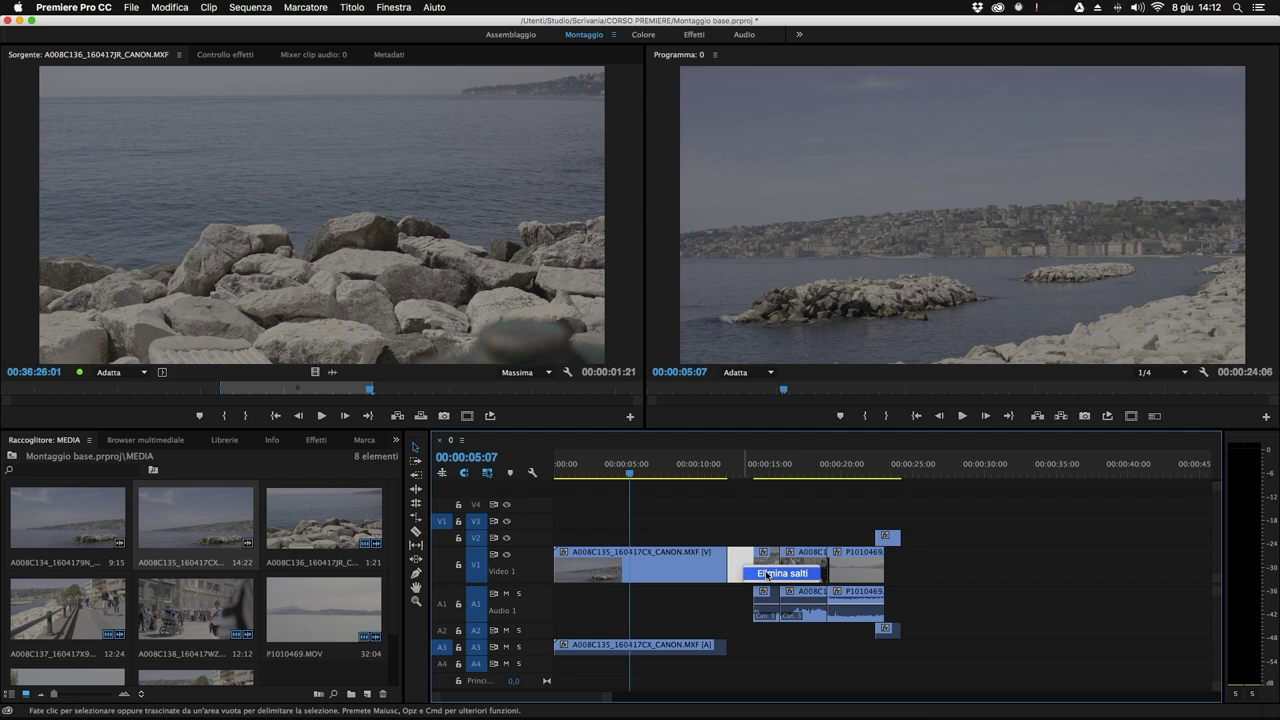
left_click(767, 574)
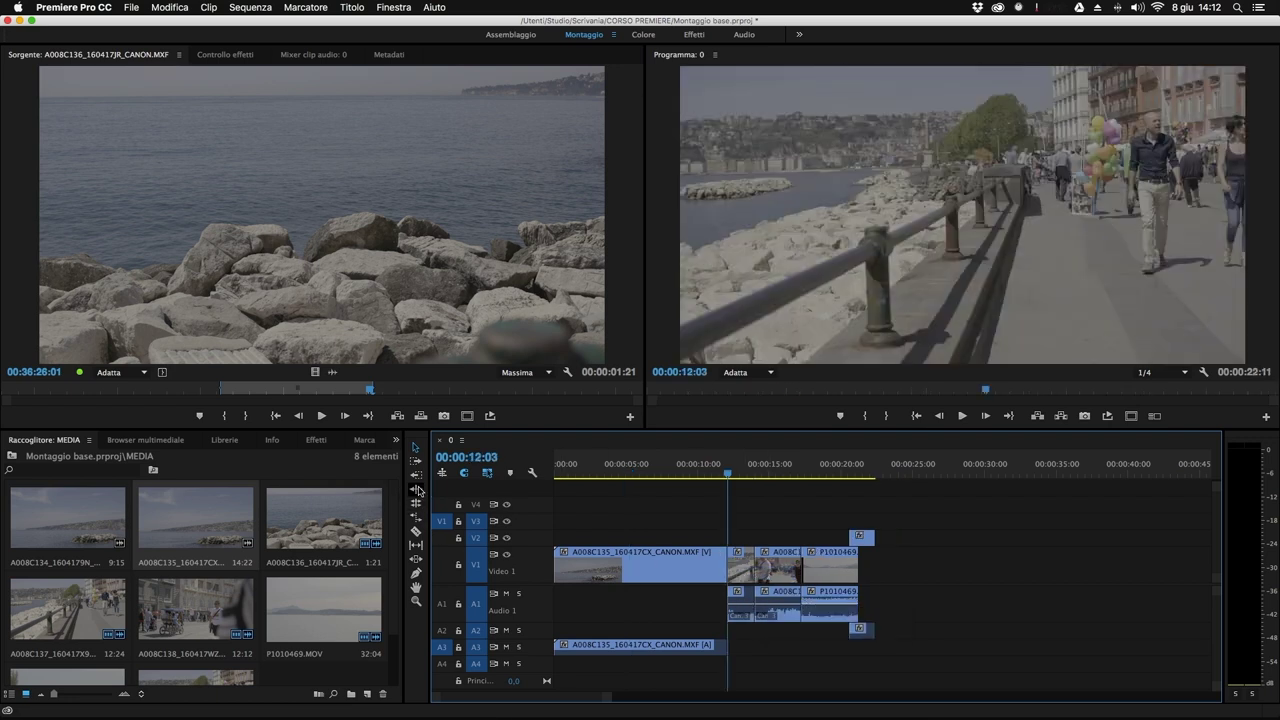
Ripple-trim the next V1 clip shorter and roll the A008C135 cut earlier to near 00:00:03.
left_click(417, 490)
left_click_drag(797, 568, 771, 570)
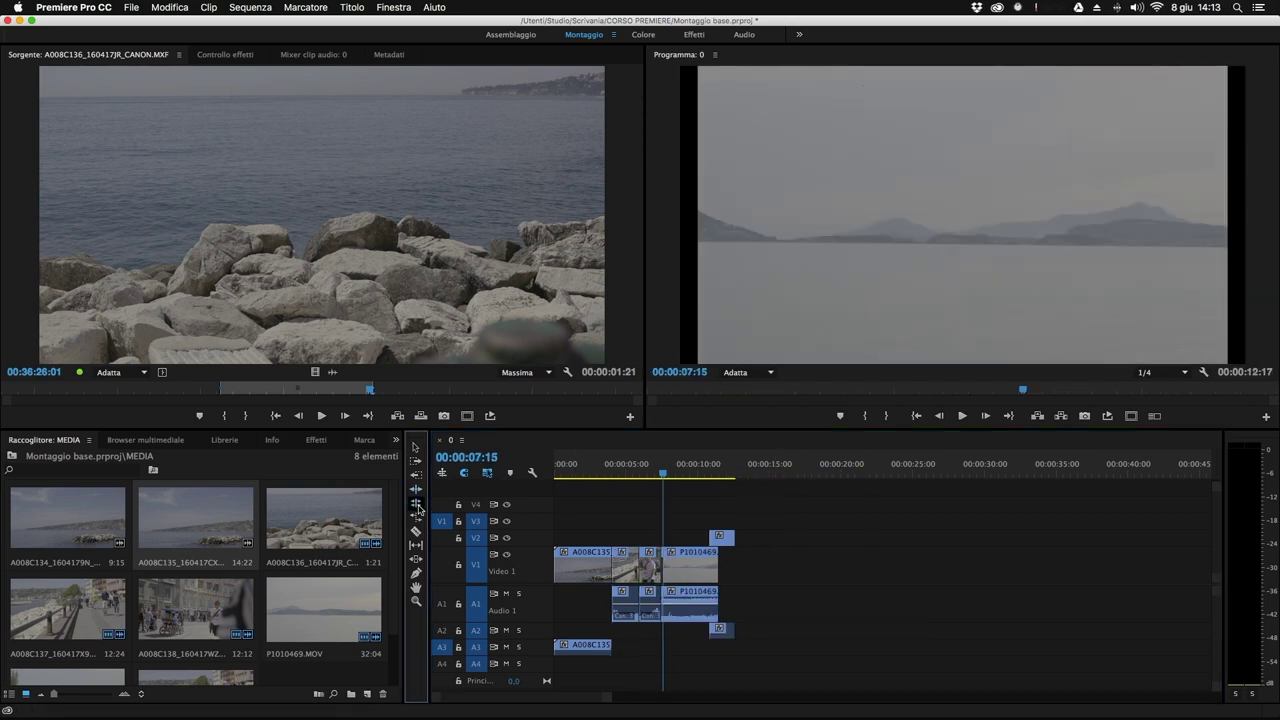
key("n")
left_click_drag(611, 566, 597, 567)
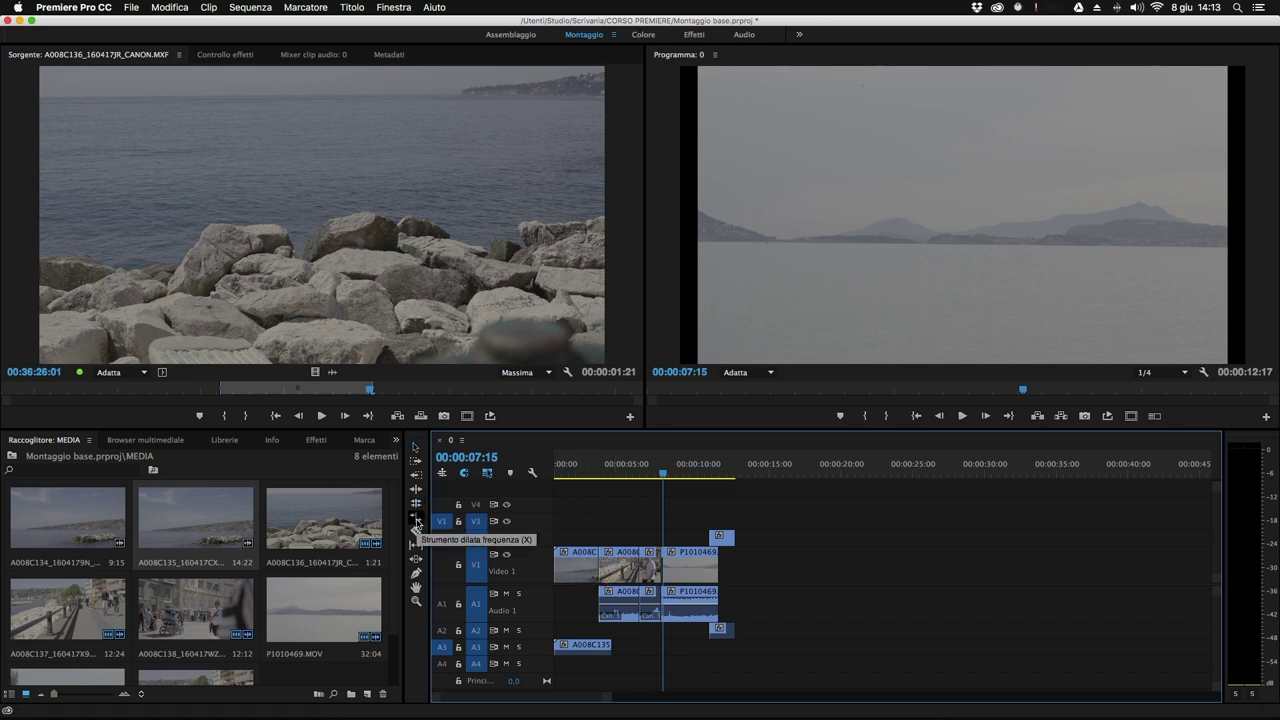
Move P1010469 on V1/A1 to 00:00:16:13 and park the playhead on it.
left_click_drag(697, 567, 822, 567)
left_click(818, 475)
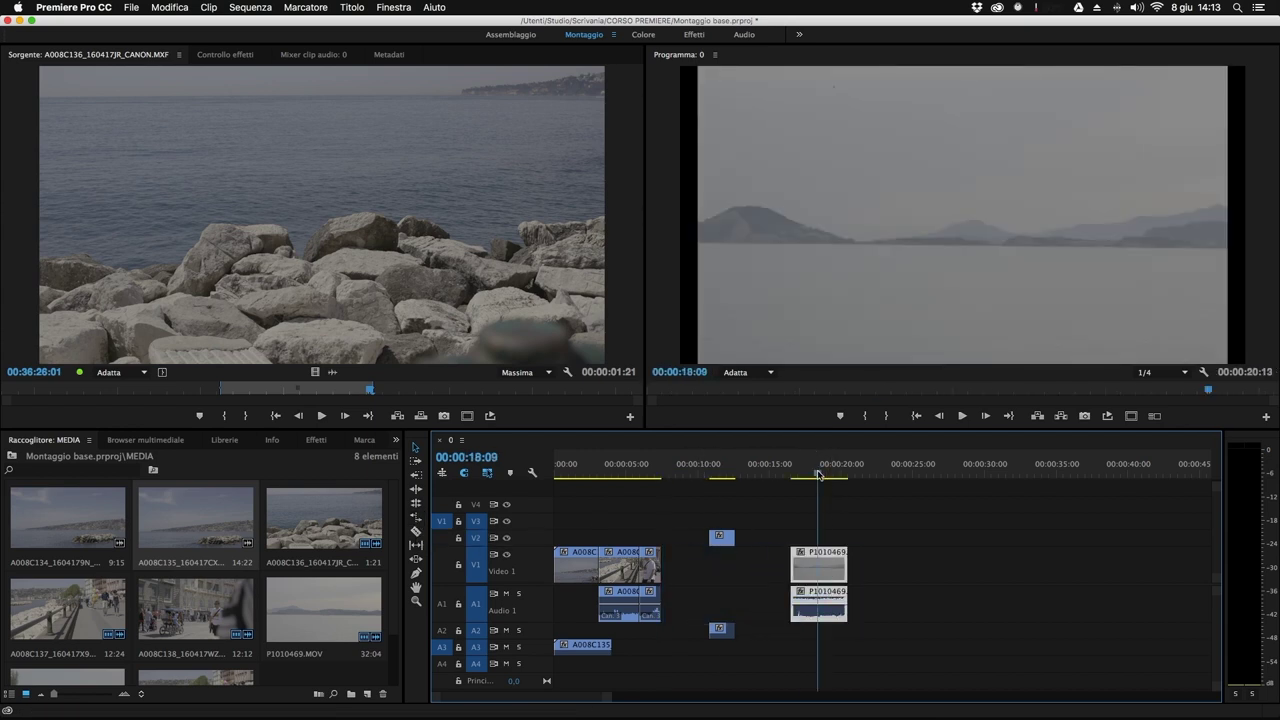
right_click(815, 568)
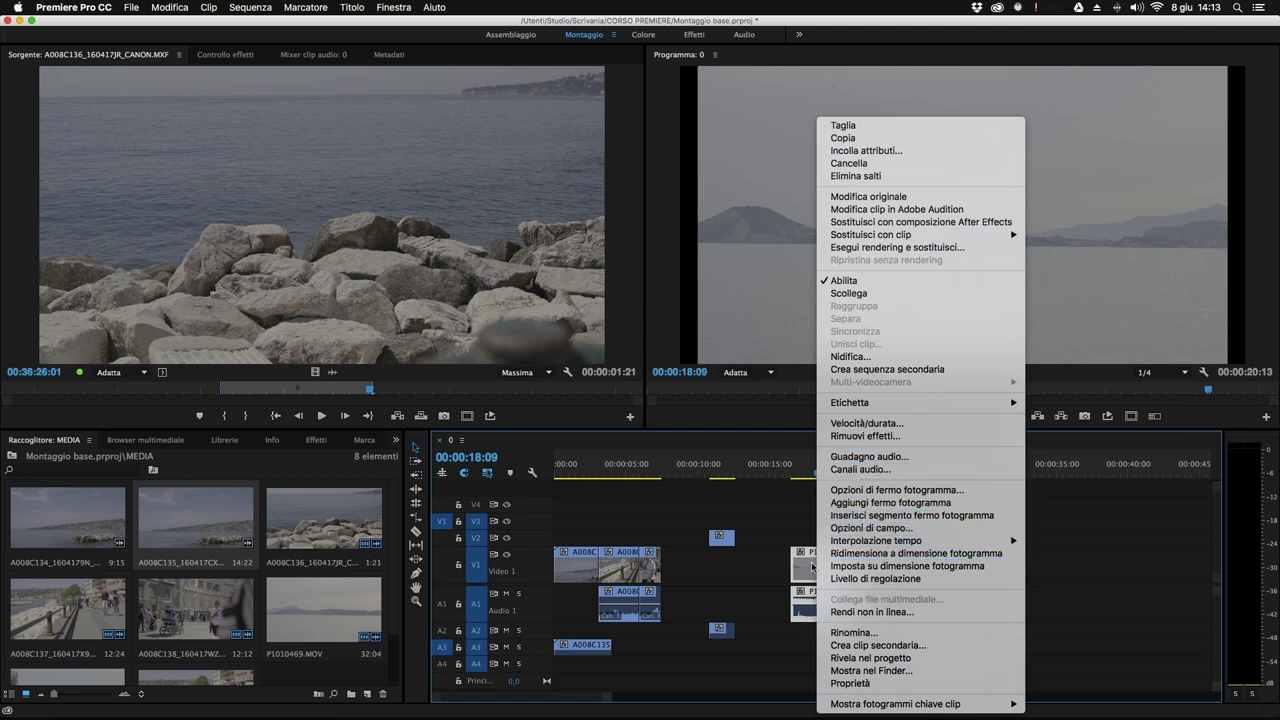
Set P1010469's Velocità/durata to 00:00:06:00 (66.67%), keeping Campionamento fotogrammi interpolation.
left_click(865, 423)
left_click_drag(682, 283, 687, 332)
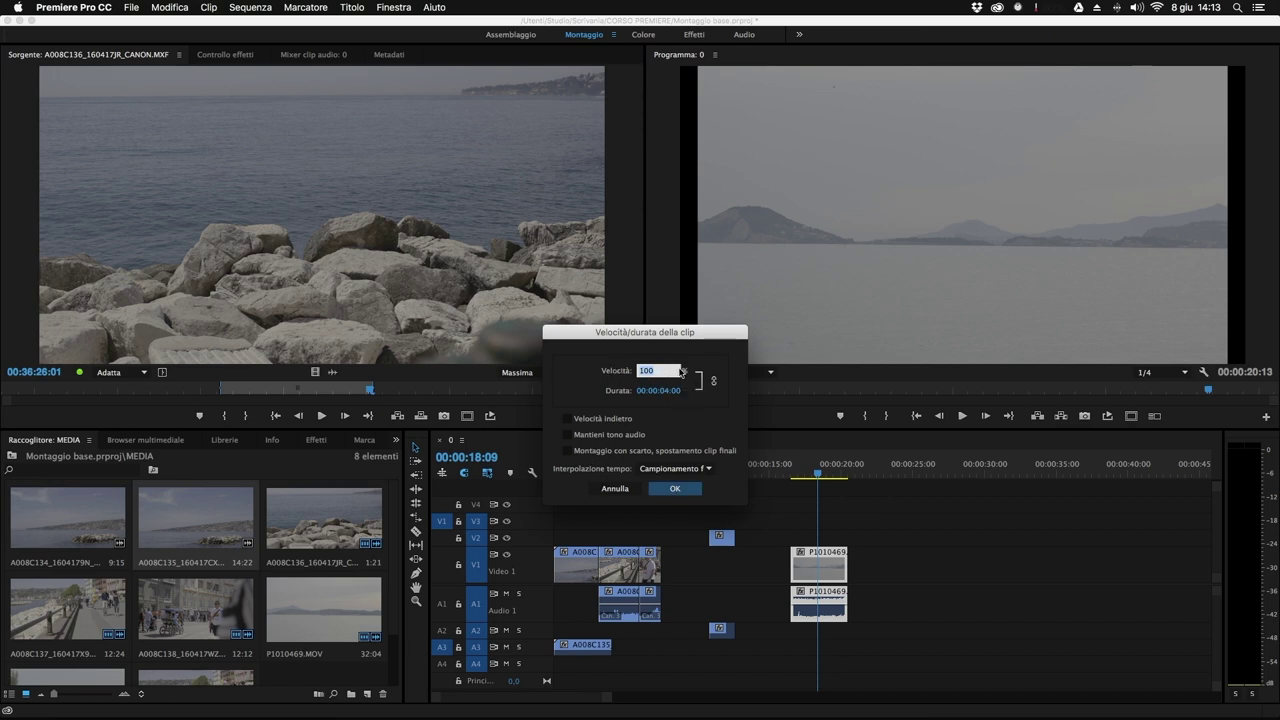
type("20")
left_click(666, 393)
left_click(668, 392)
key("BackSpace")
key("BackSpace")
key("BackSpace")
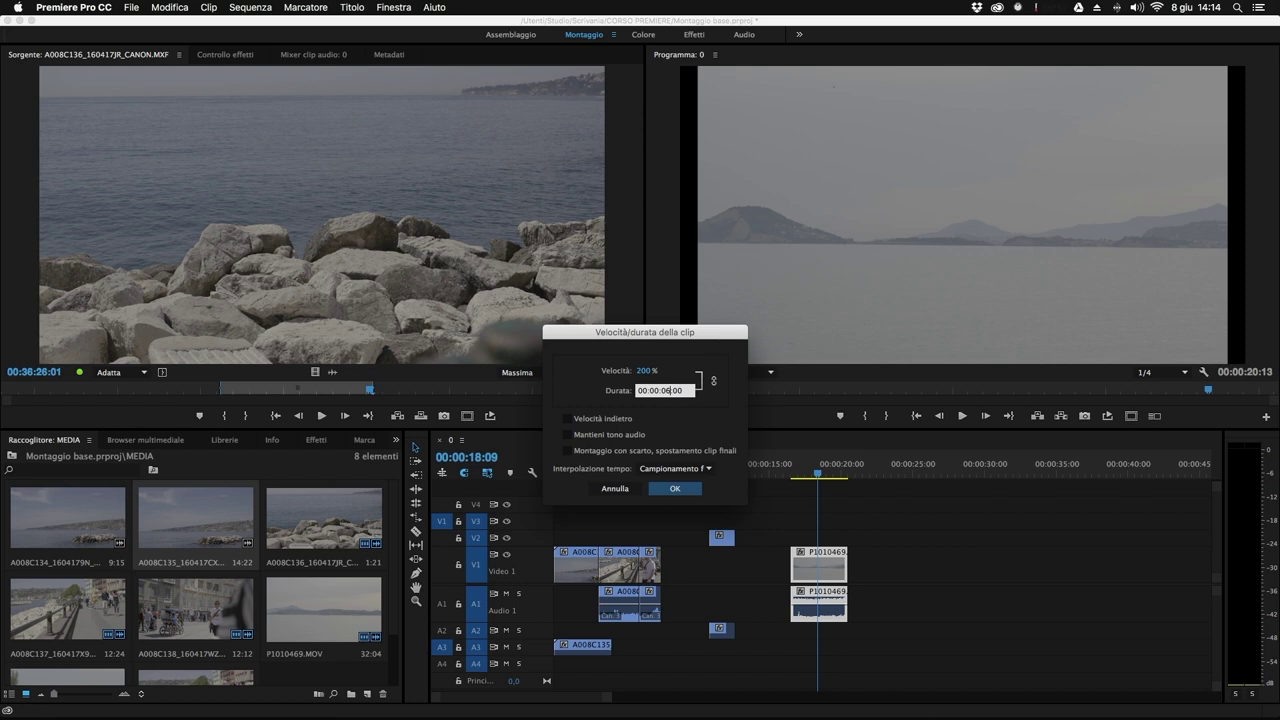
key("Tab")
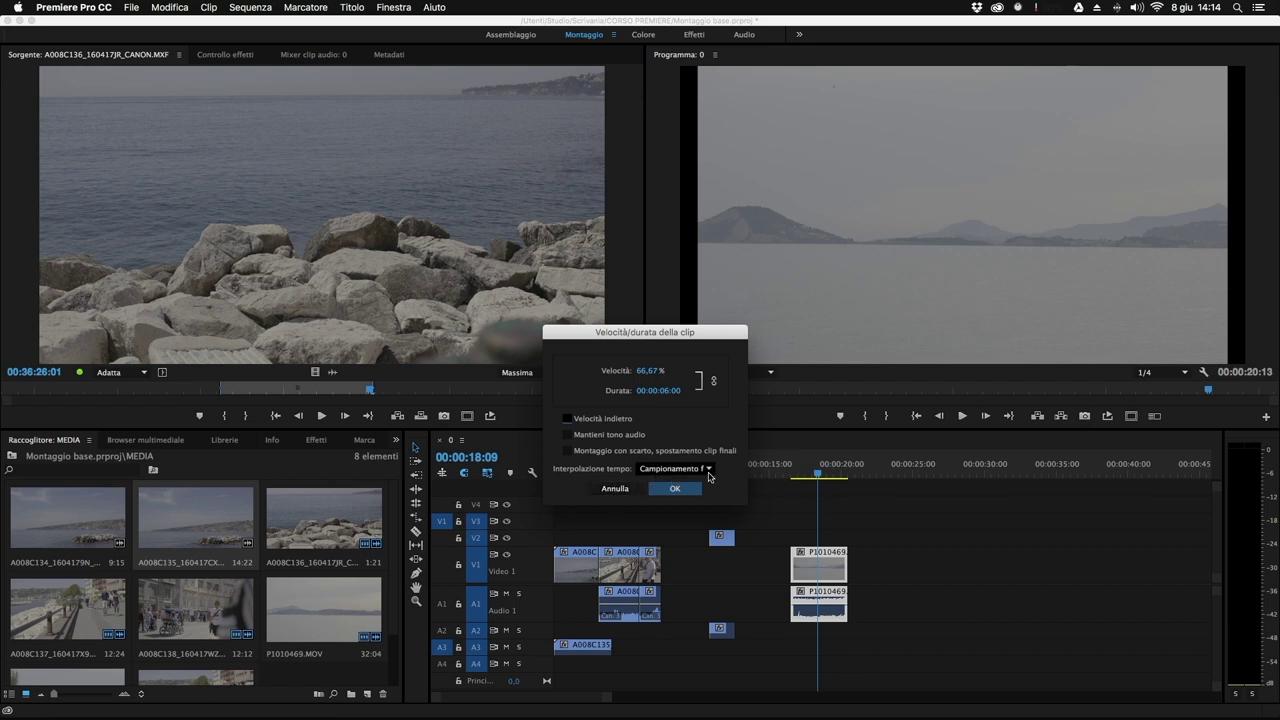
left_click(710, 470)
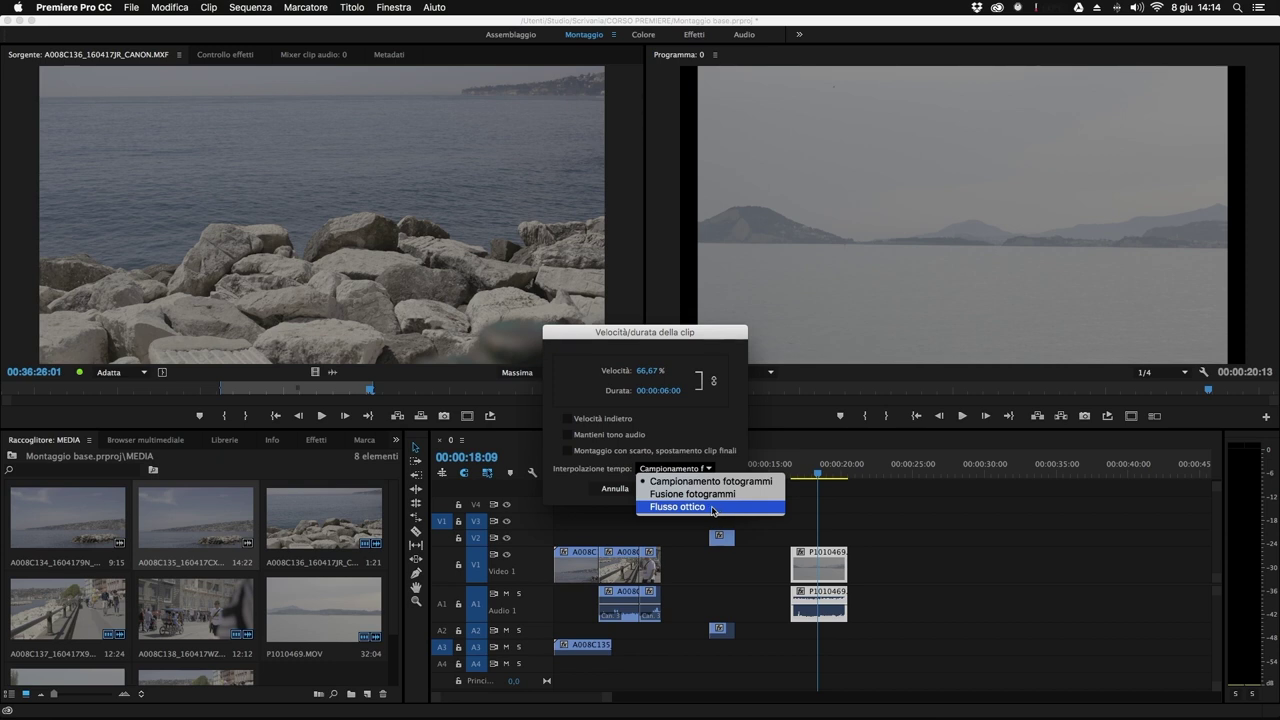
left_click(591, 478)
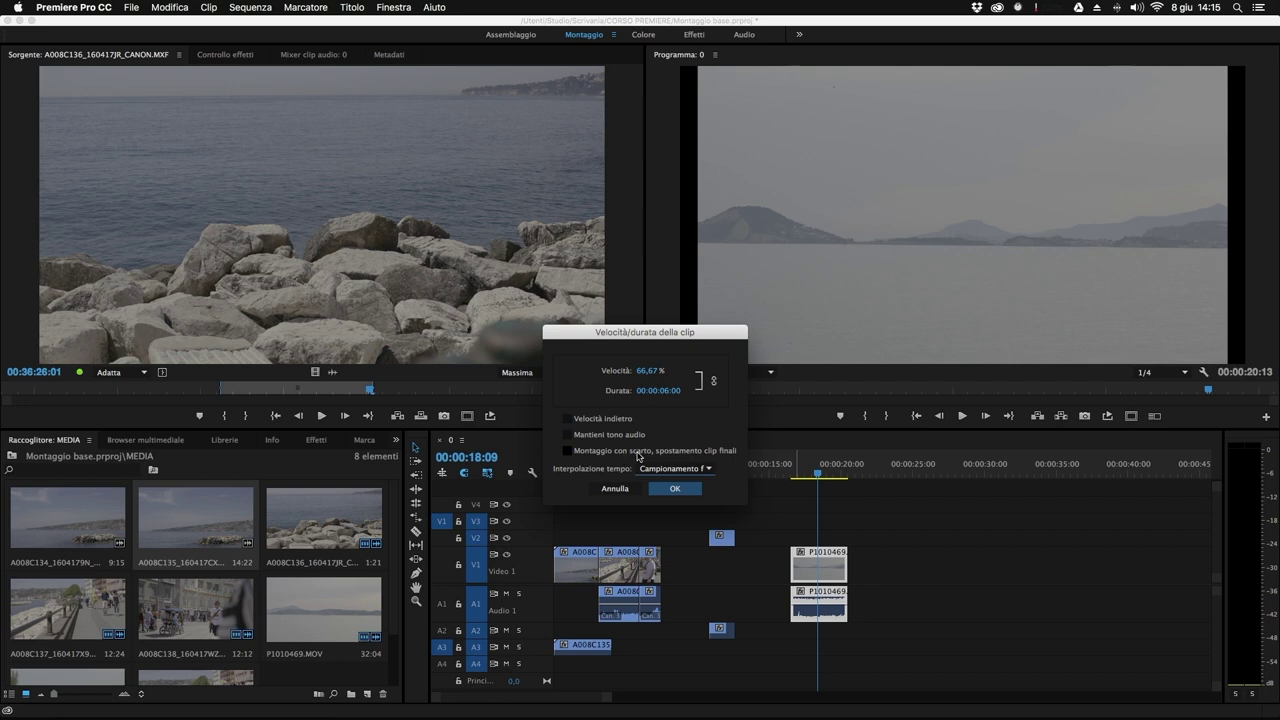
left_click(673, 488)
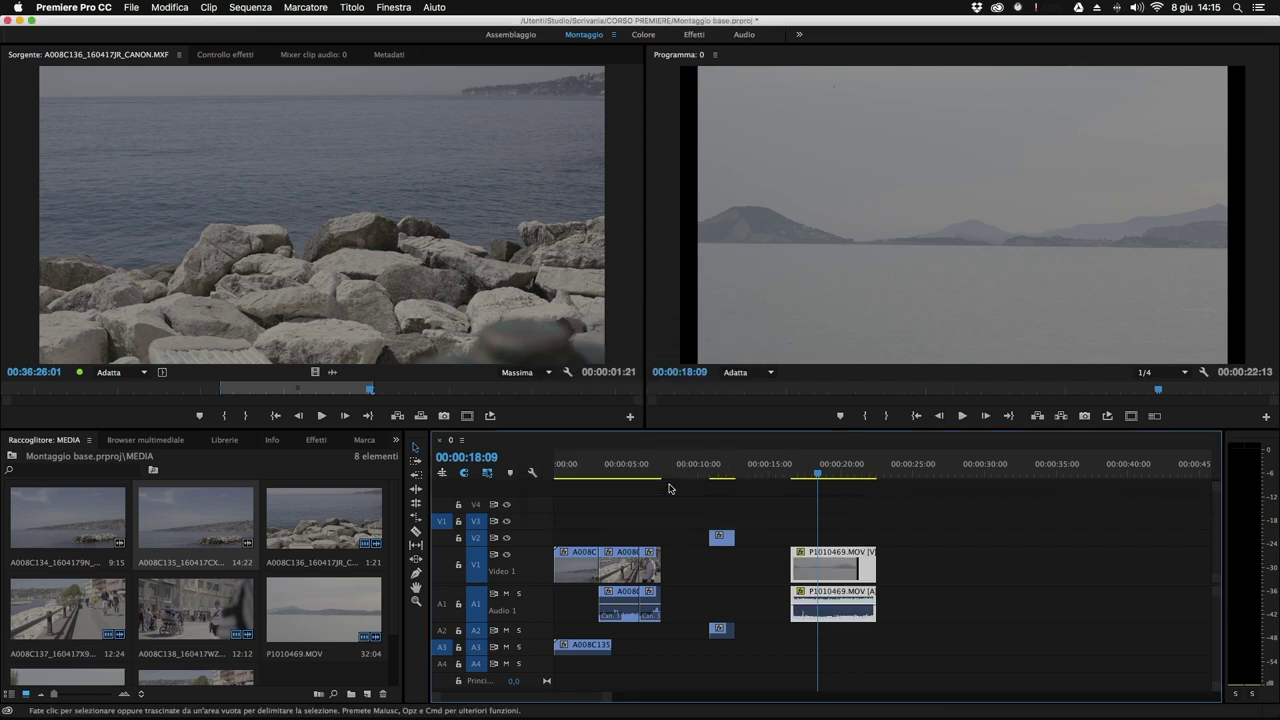
Rate-stretch P1010469 shorter so it plays faster and the sequence ends at 00:00:18:03.
left_click(414, 520)
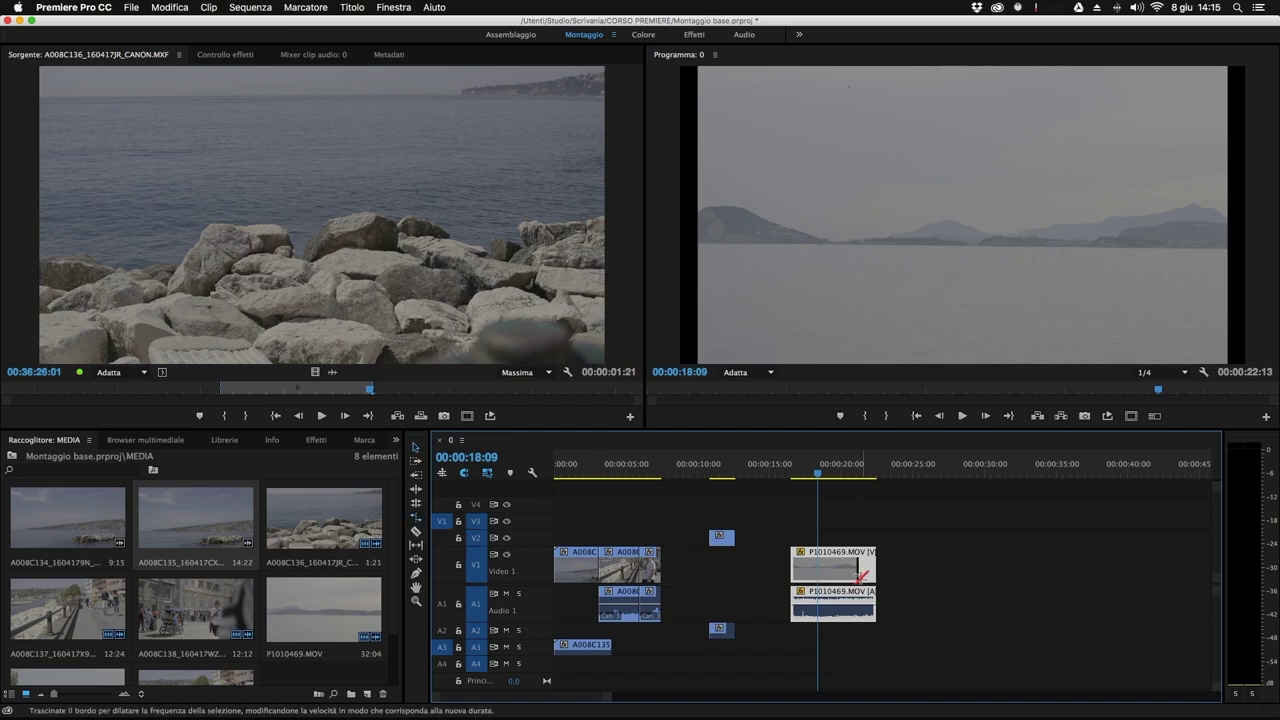
mouse_move(877, 553)
left_mouse_down()
mouse_move(879, 568)
mouse_move(815, 565)
mouse_move(1014, 565)
left_mouse_up()
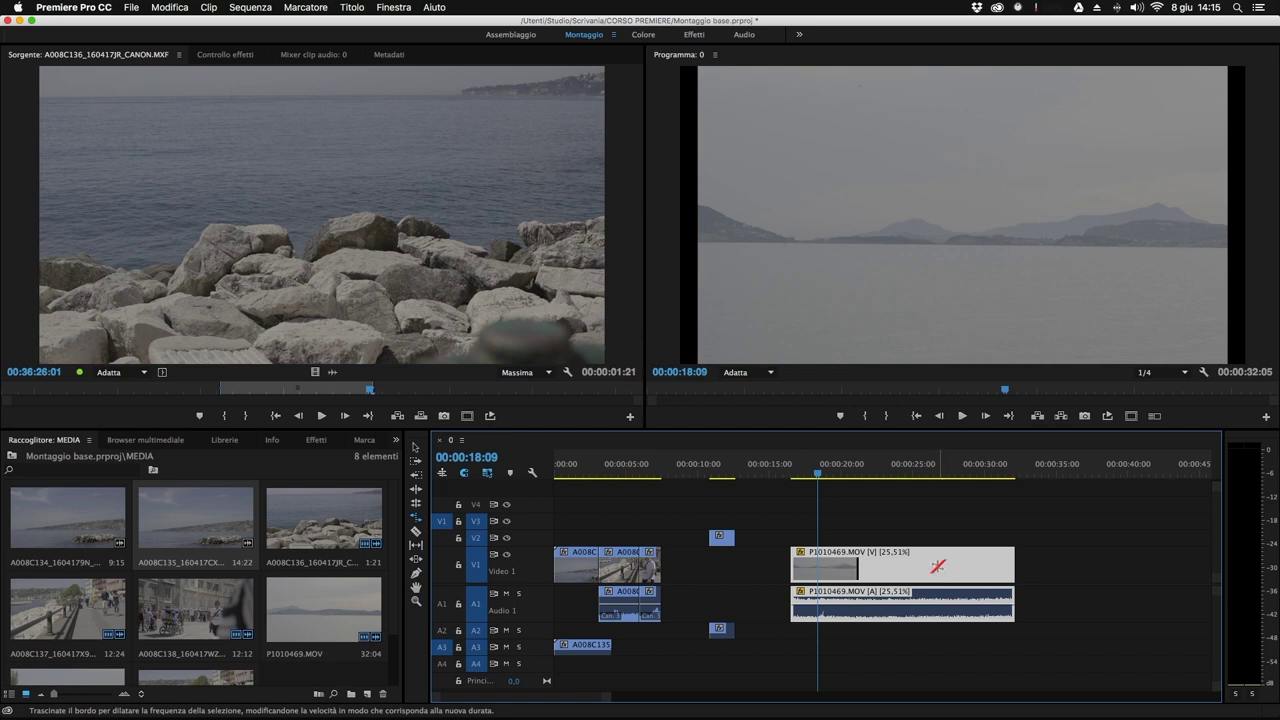
key("space")
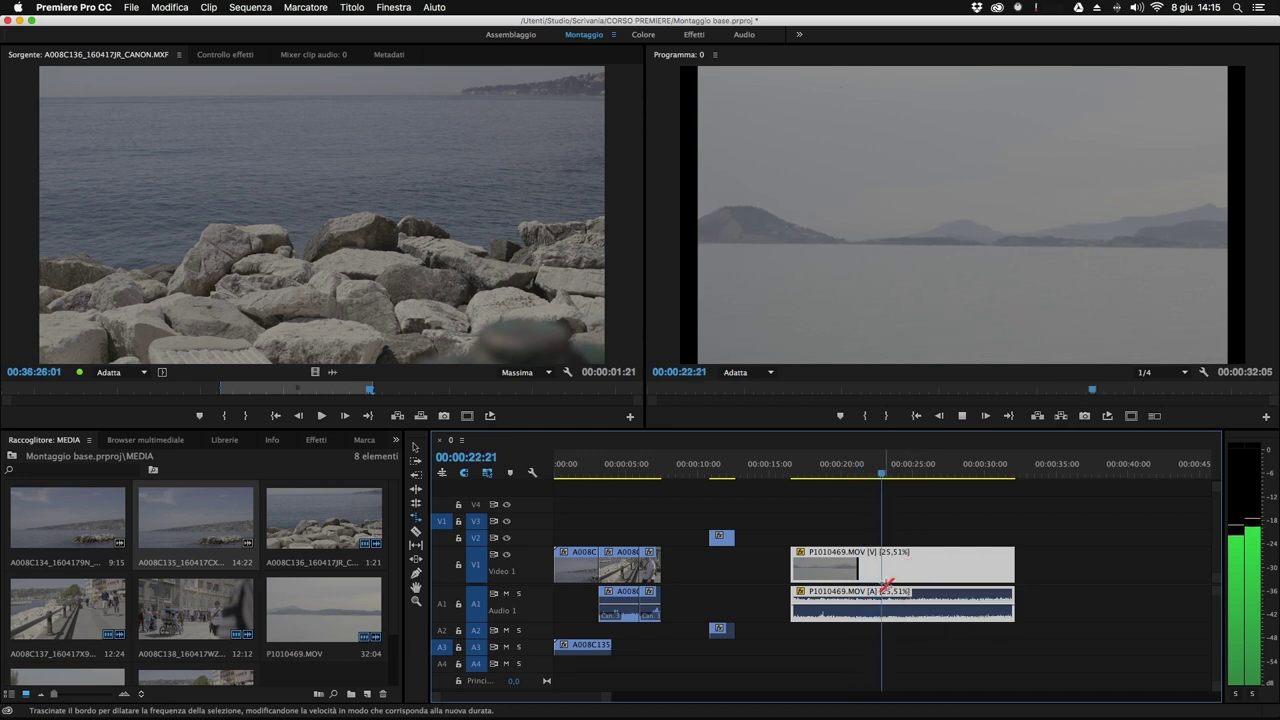
key("space")
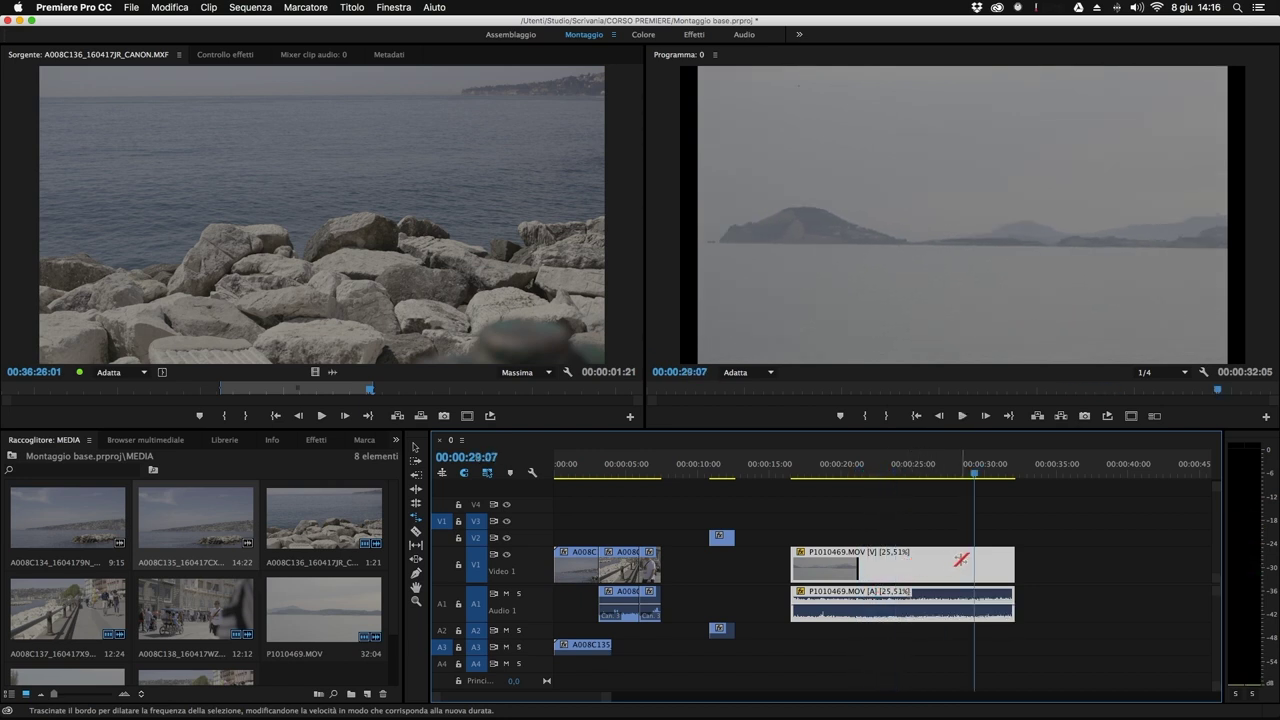
left_click_drag(1012, 566, 809, 577)
left_click(793, 470)
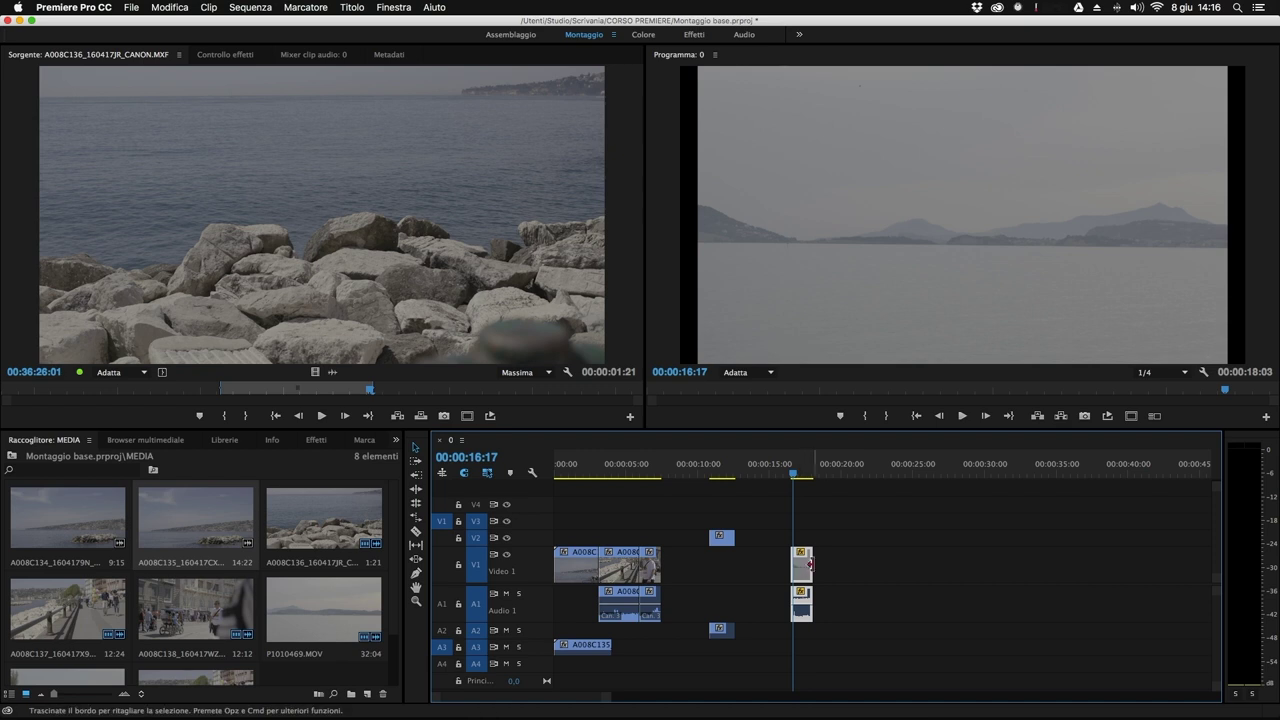
Inspect P1010469 in the Source monitor and trim its end so the sequence ends at 00:00:17:20.
double_click(801, 567)
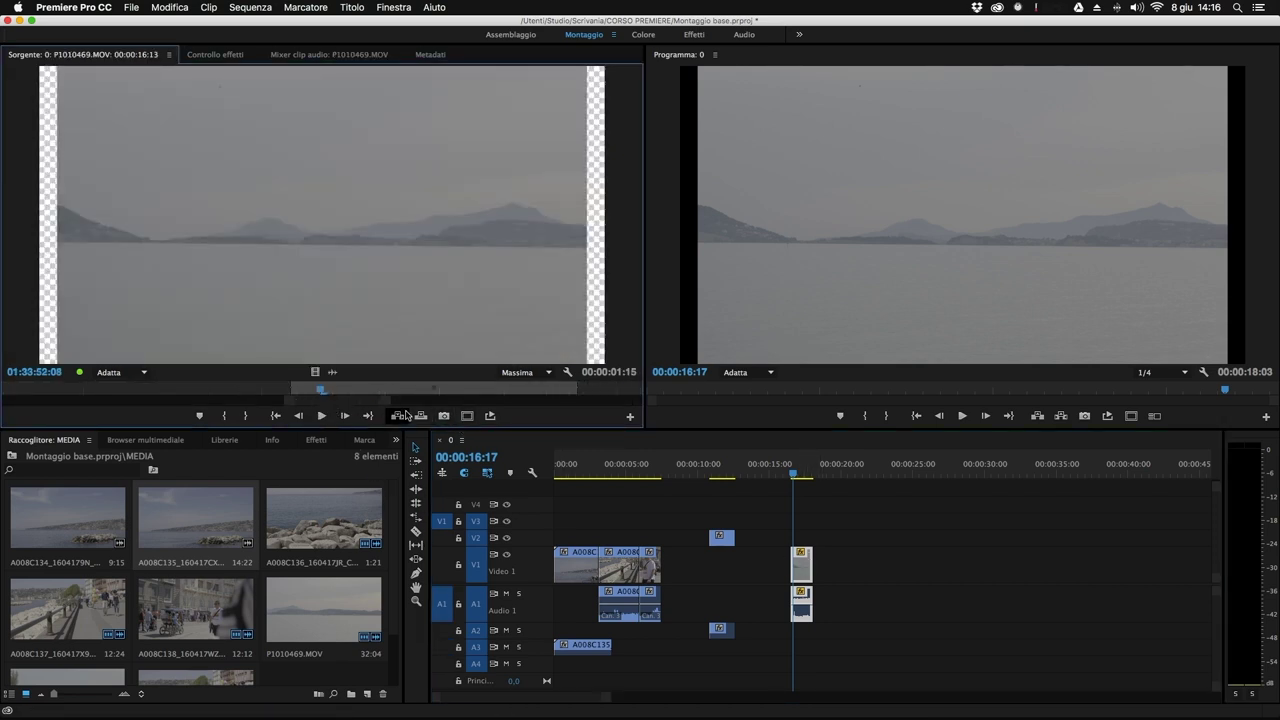
left_click_drag(387, 404, 468, 398)
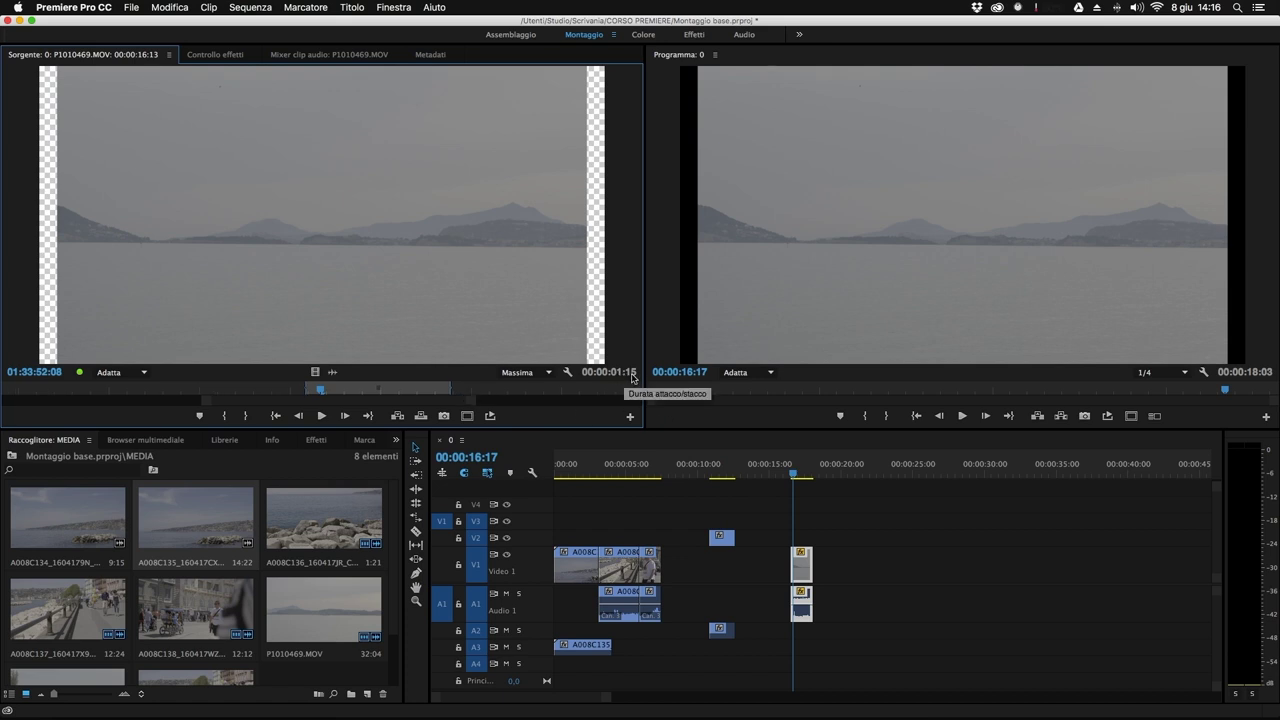
left_click(794, 474)
left_click_drag(794, 476, 800, 474)
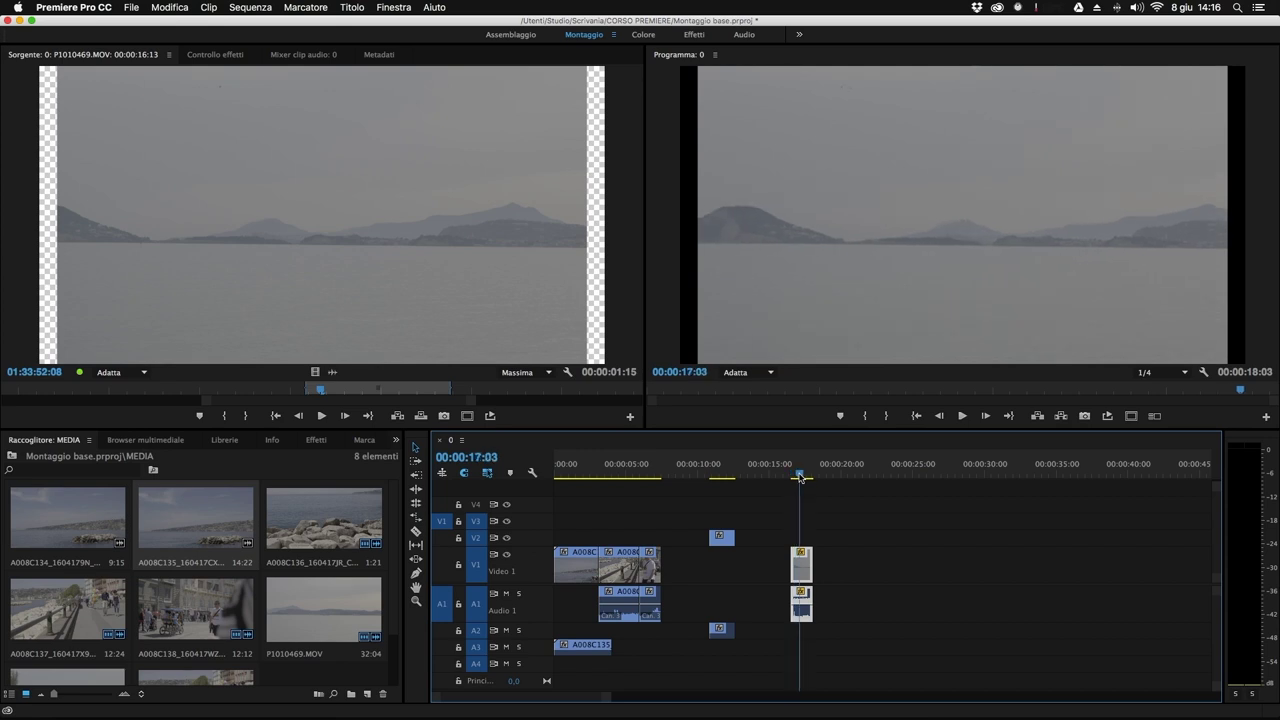
key("=")
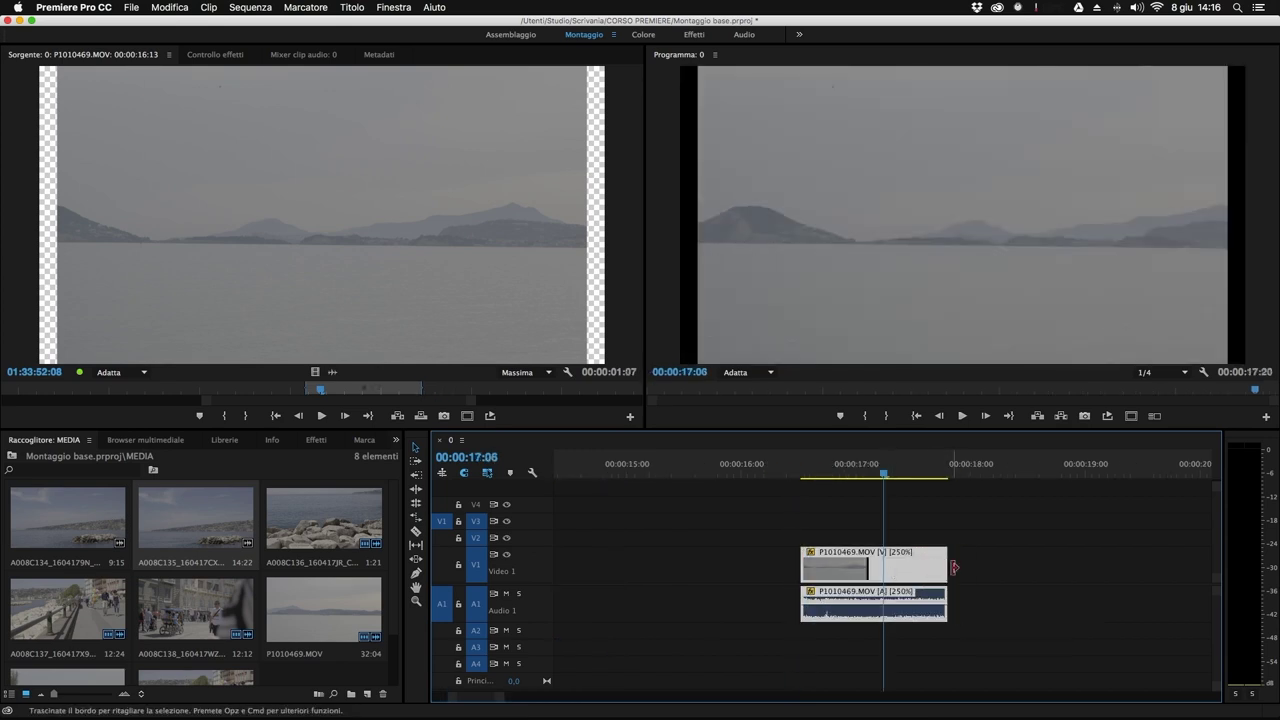
left_click_drag(810, 474, 803, 474)
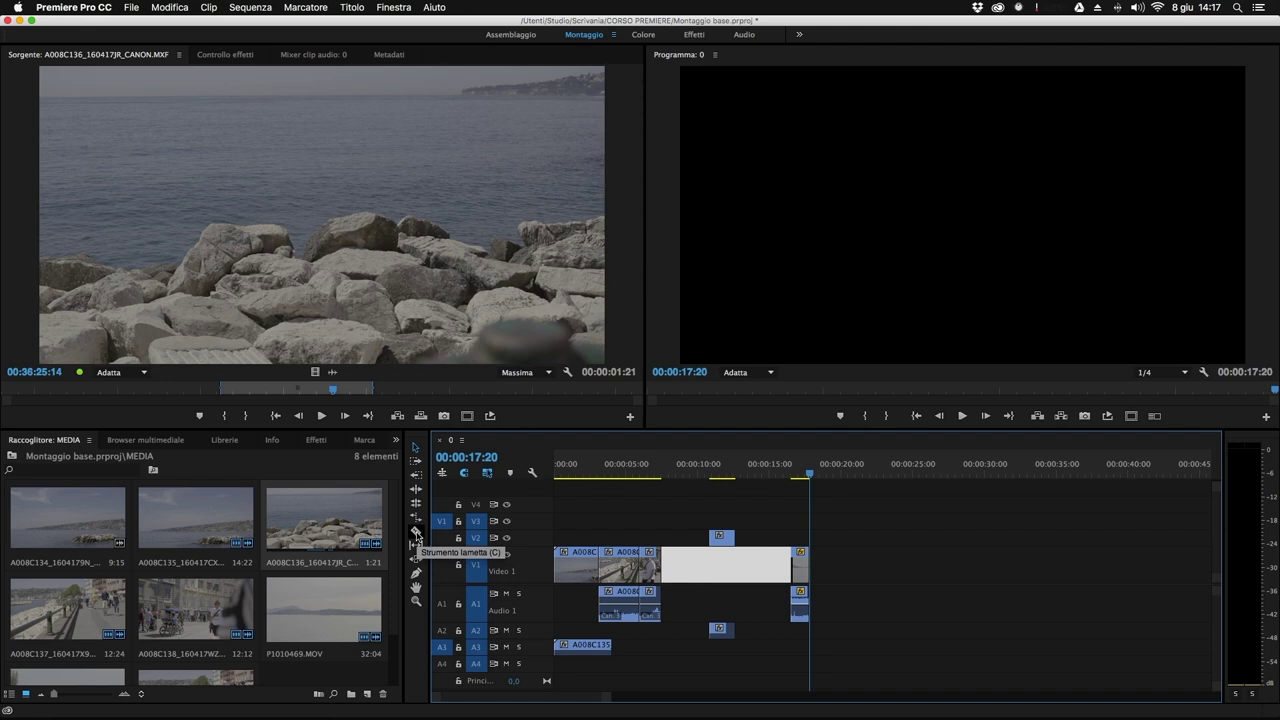
Razor-cut the V1/A1 clips twice and extend one edit point by 00:00:07:17.
left_click(416, 532)
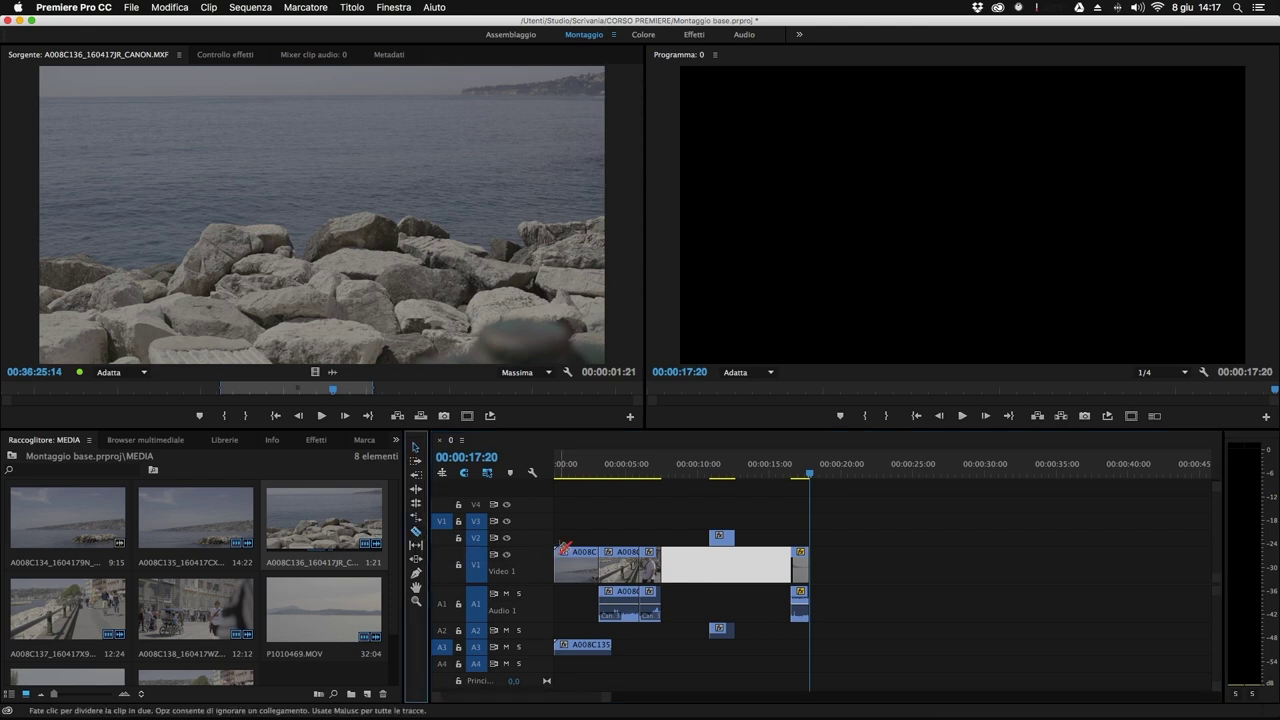
left_click(628, 566)
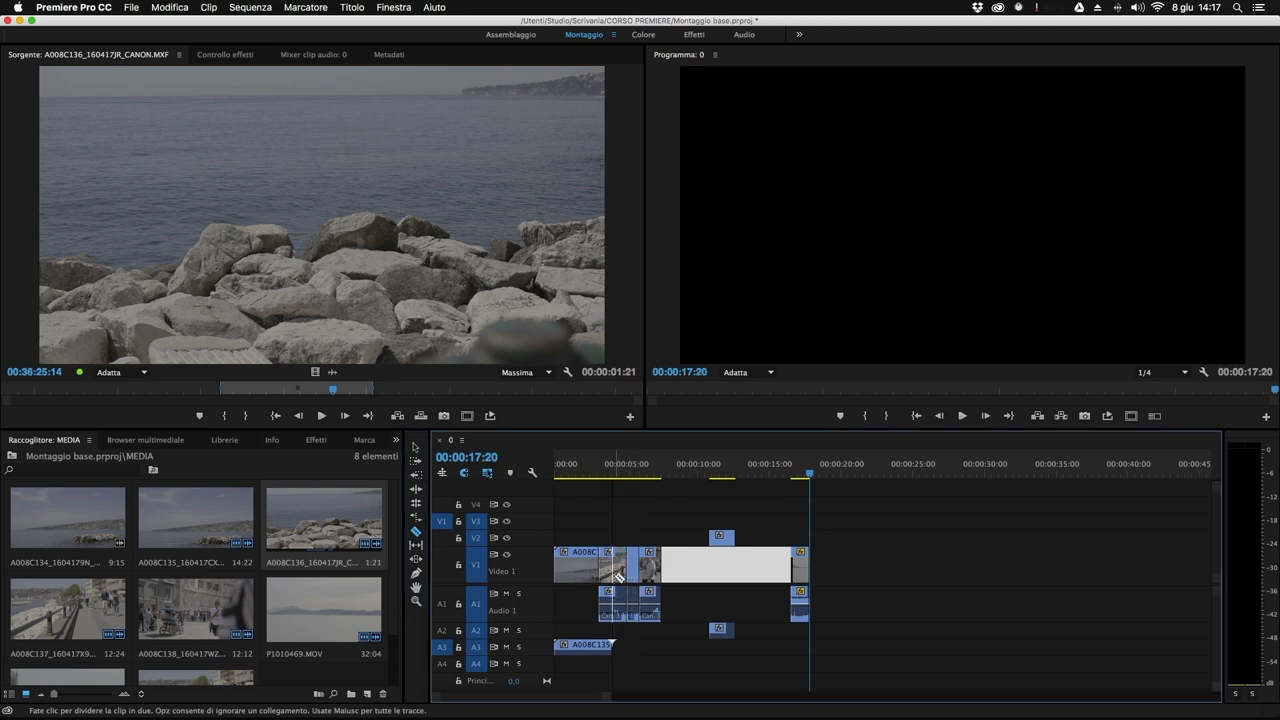
left_click(612, 578)
key("v")
left_click_drag(661, 575, 695, 648)
Split A008C138 on V1/A1 and P1010469 on V3/A3, then cut all tracks around 00:00:11.
left_click(416, 531)
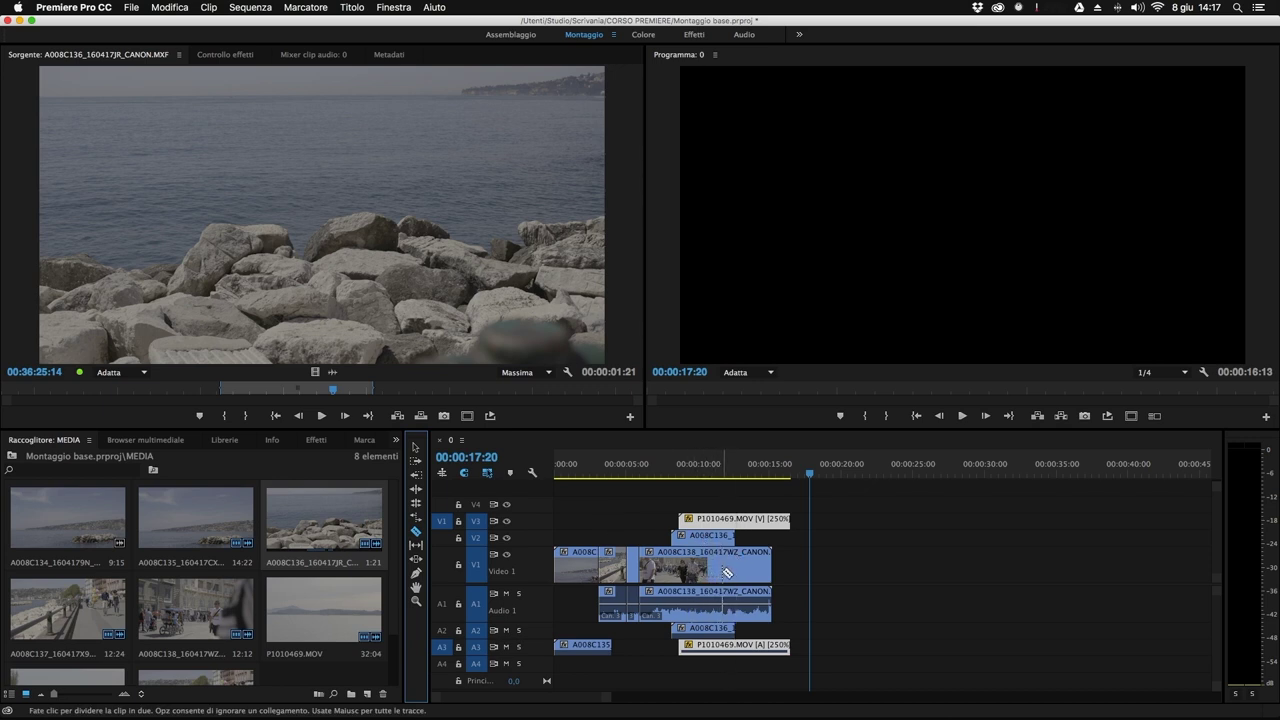
left_click(722, 570)
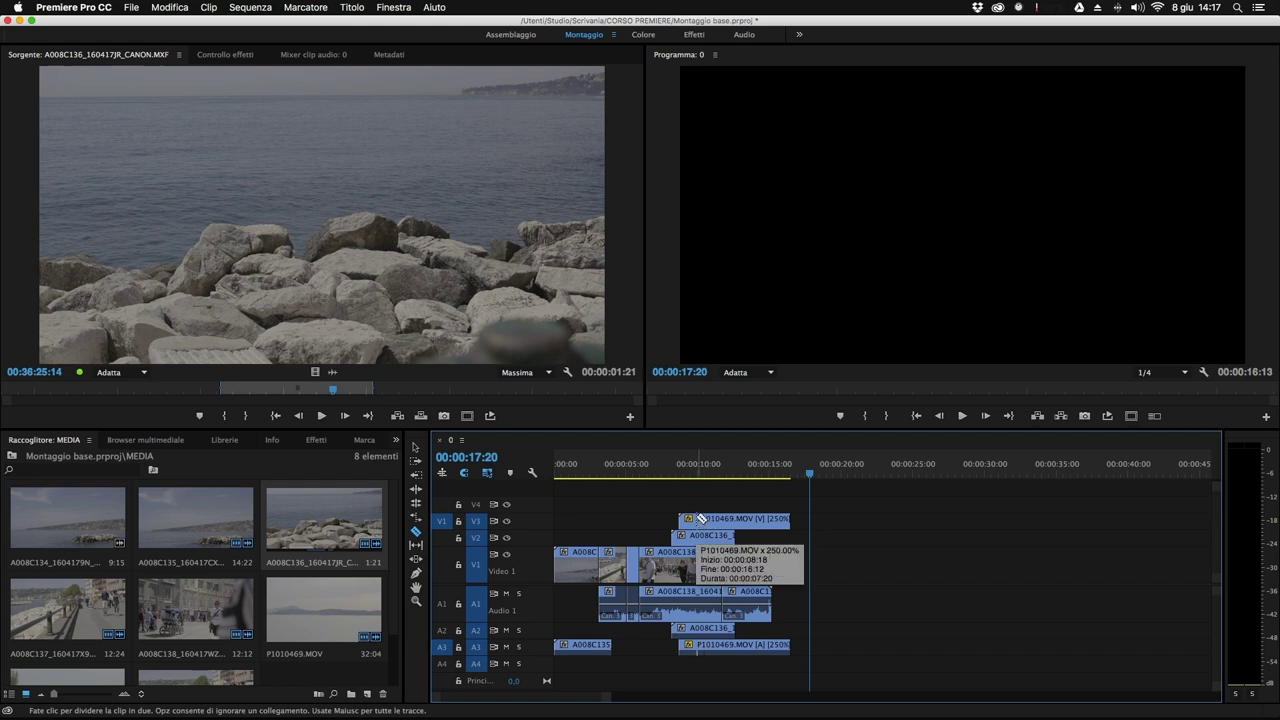
left_click(695, 647)
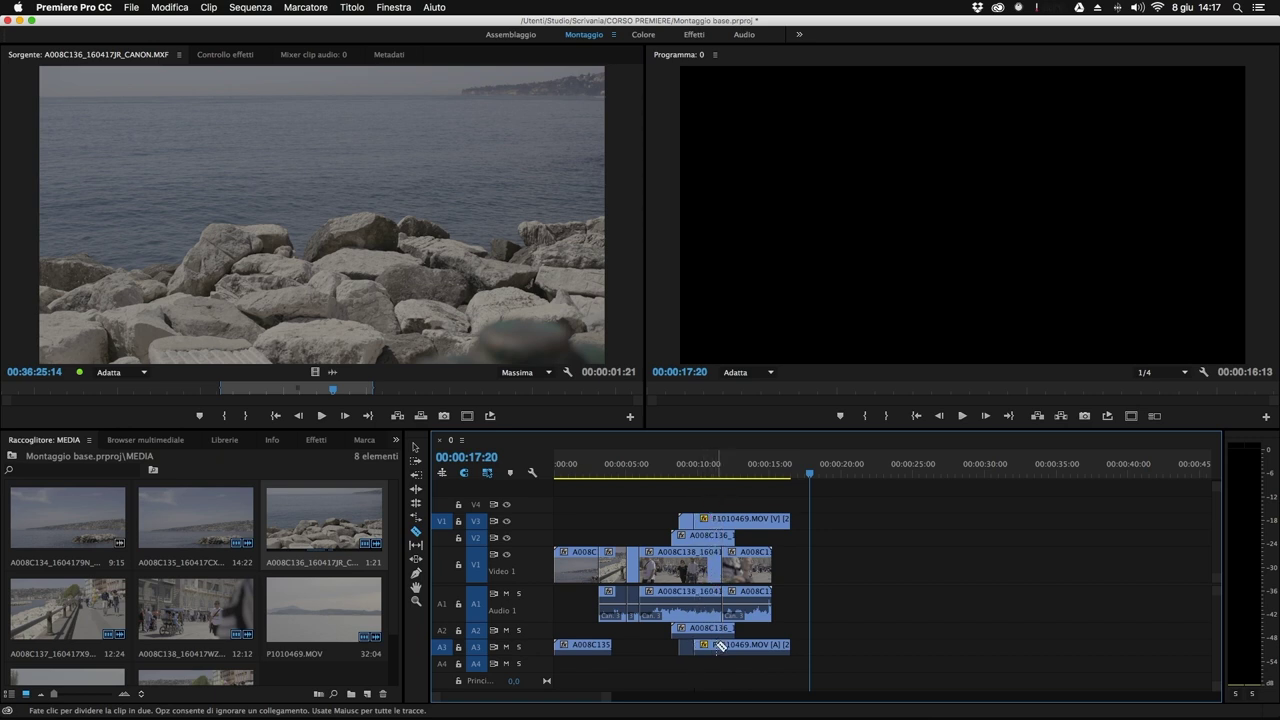
left_click(712, 540, "shift")
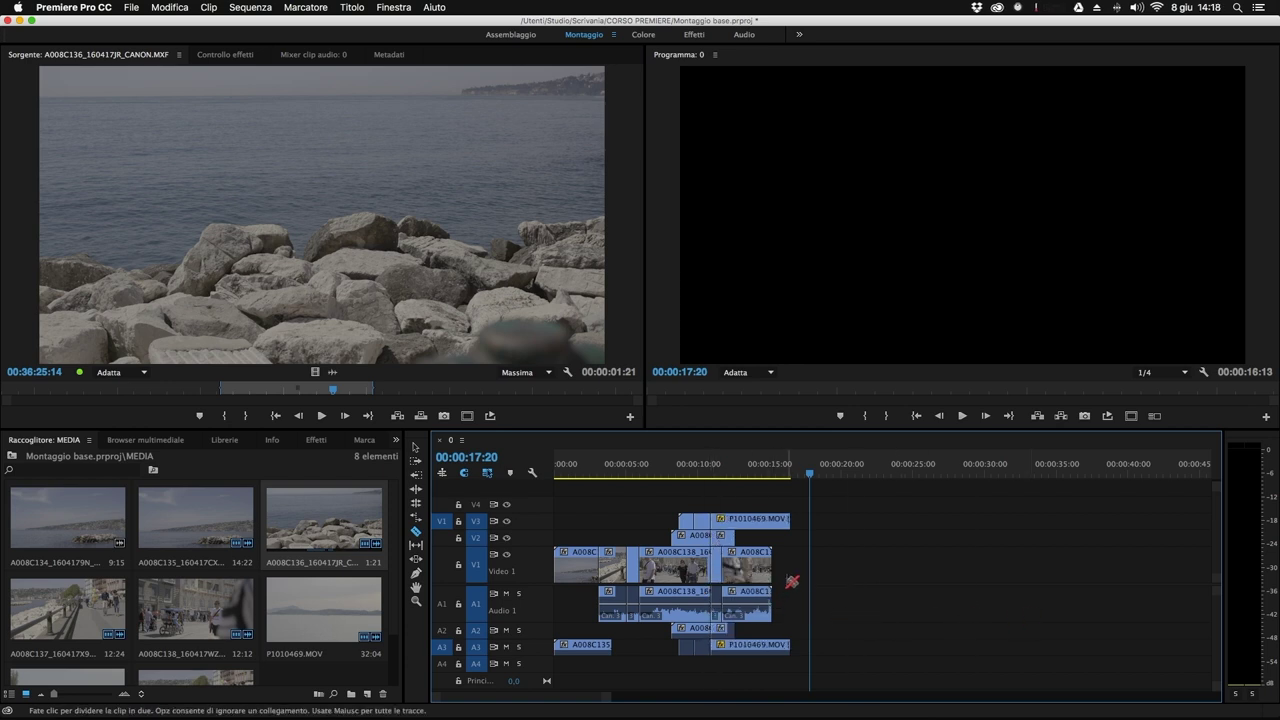
Select every clip after the cross-track cut on all tracks and delete them.
left_click(416, 464)
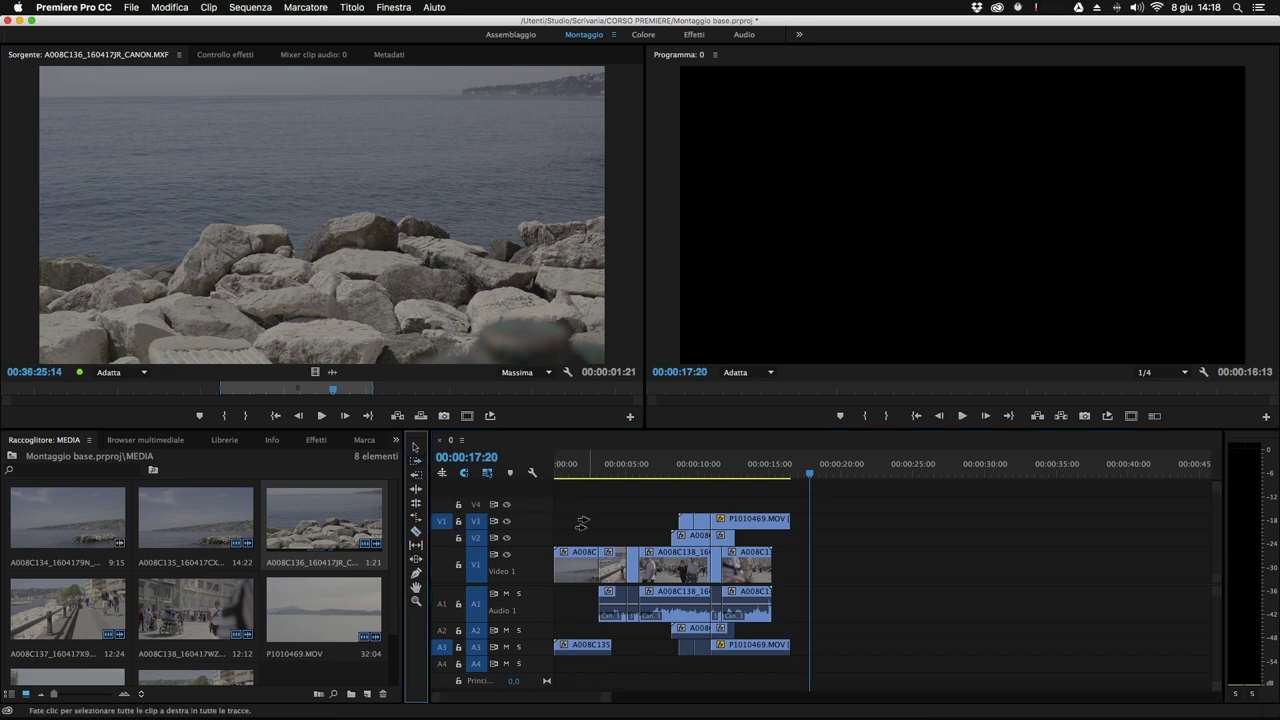
left_click(714, 566)
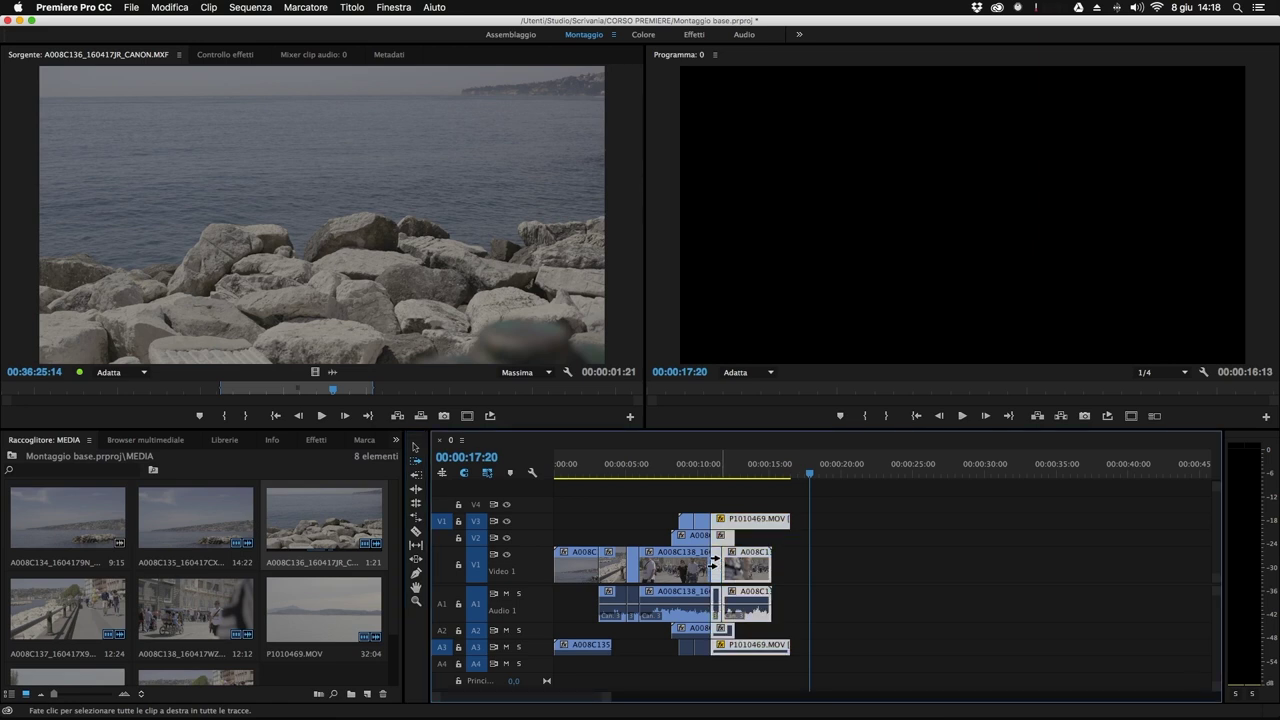
key("Delete")
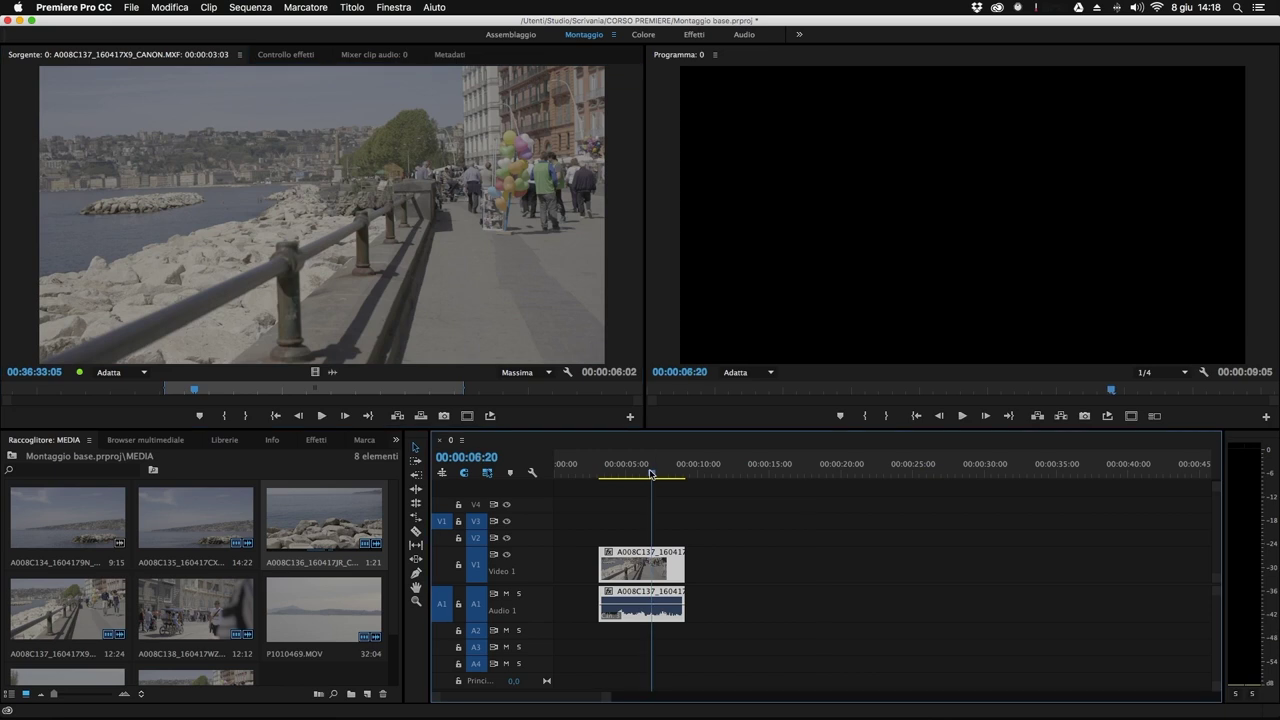
left_click(612, 472)
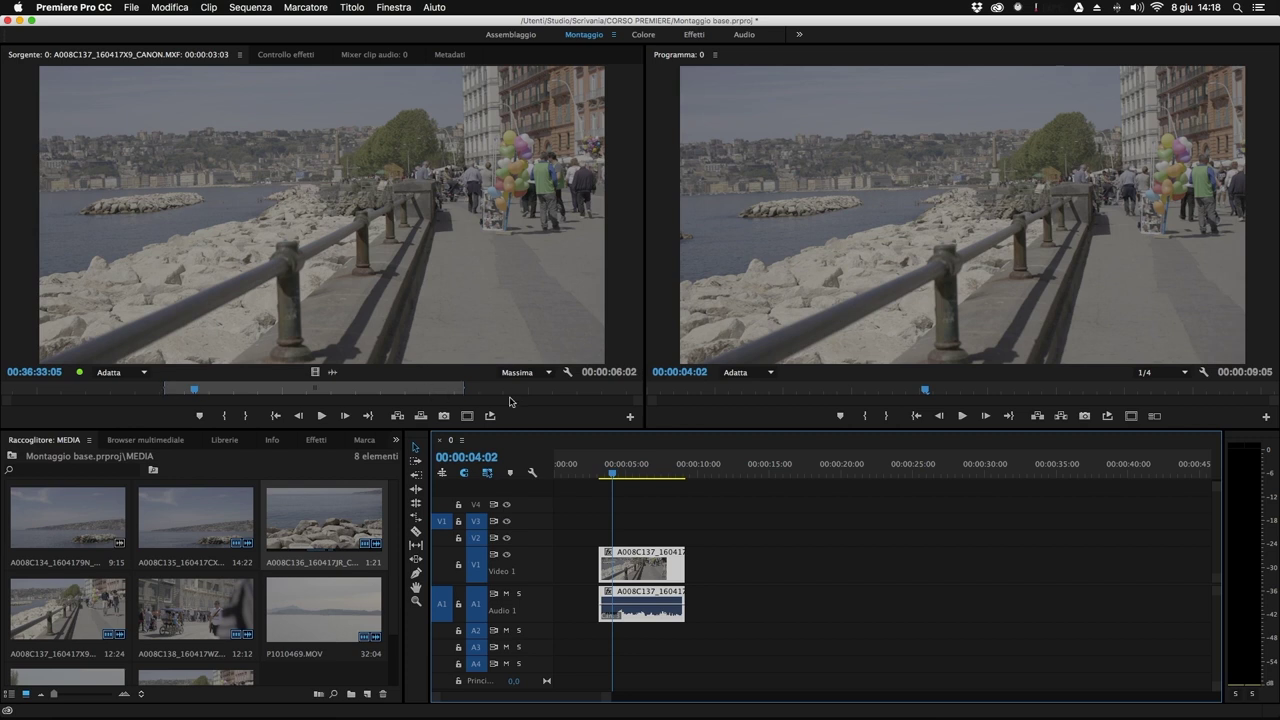
Razor-cut A008C137 at 00:00:04:02 and delete the opening piece, leaving a gap.
key("space")
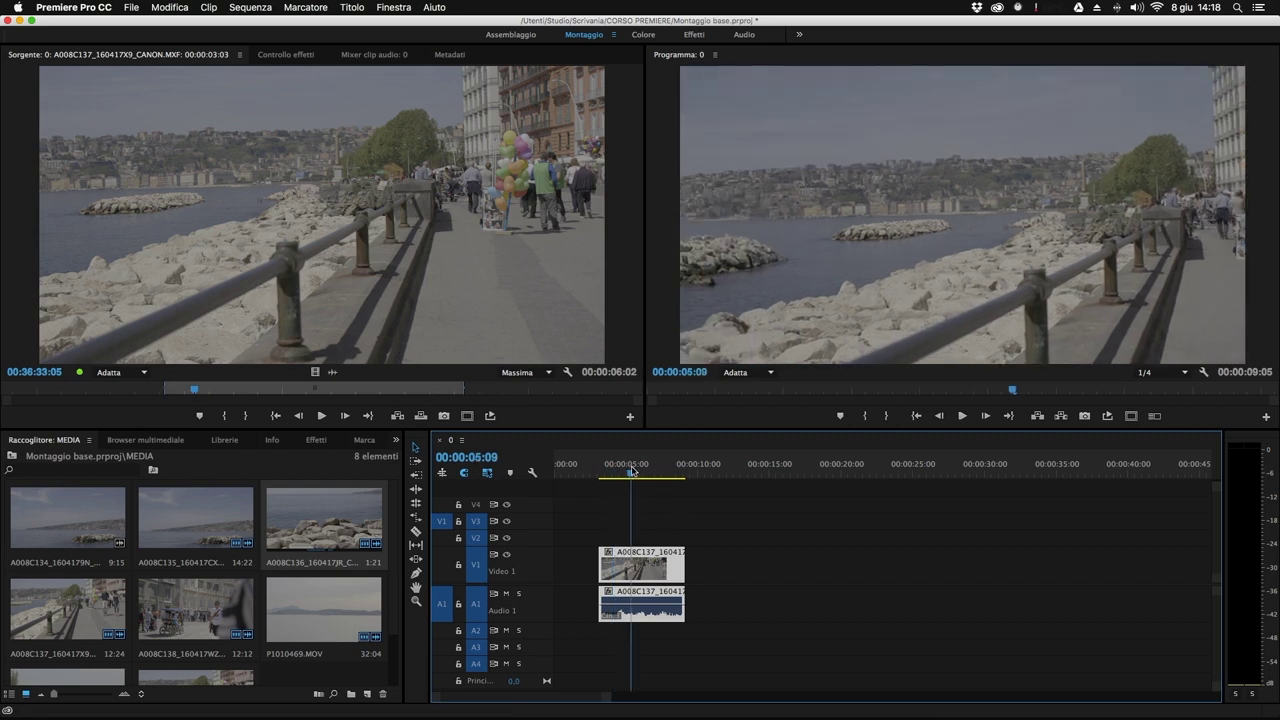
left_click(608, 472)
left_click_drag(608, 472, 611, 521)
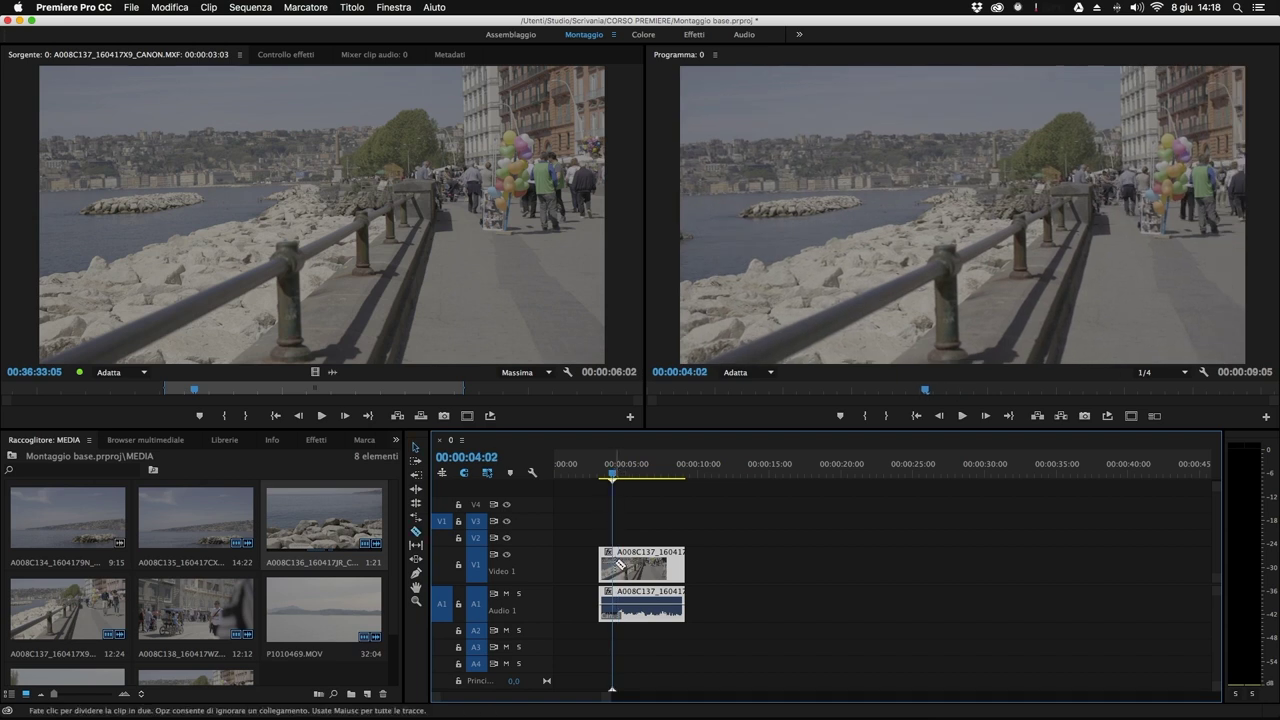
left_click(612, 566)
key("v")
left_click(618, 555)
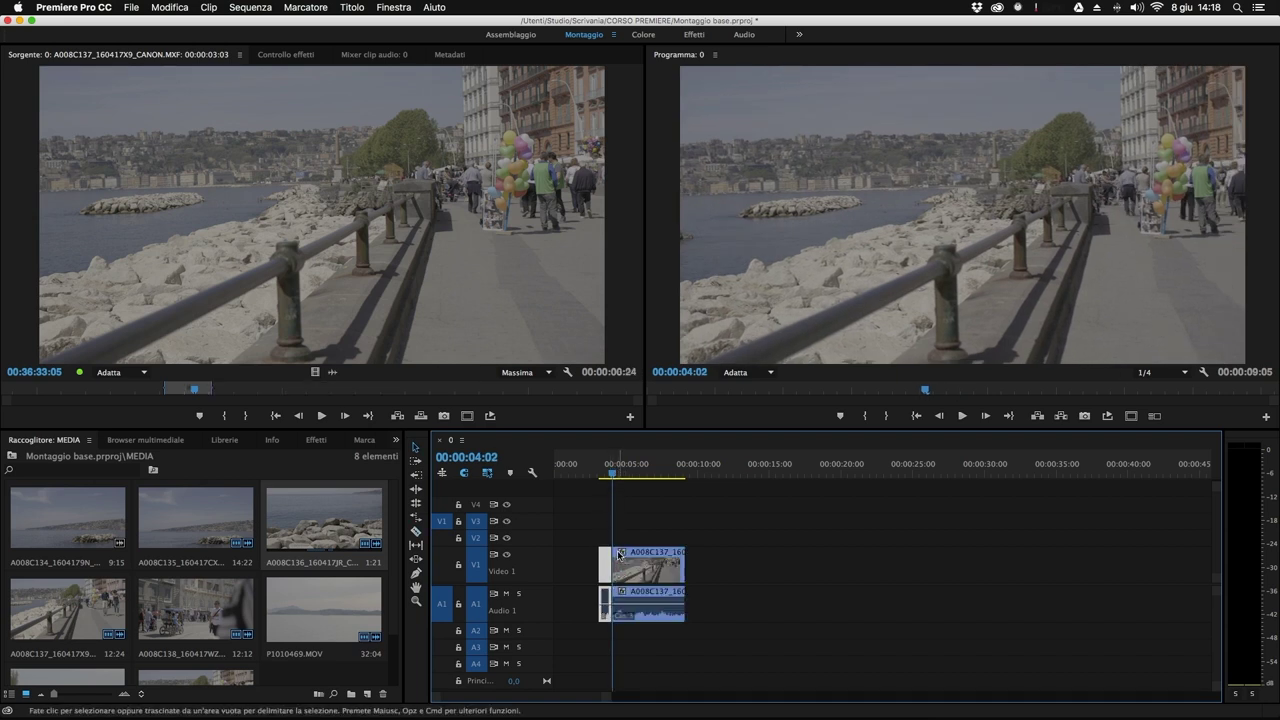
key("Delete")
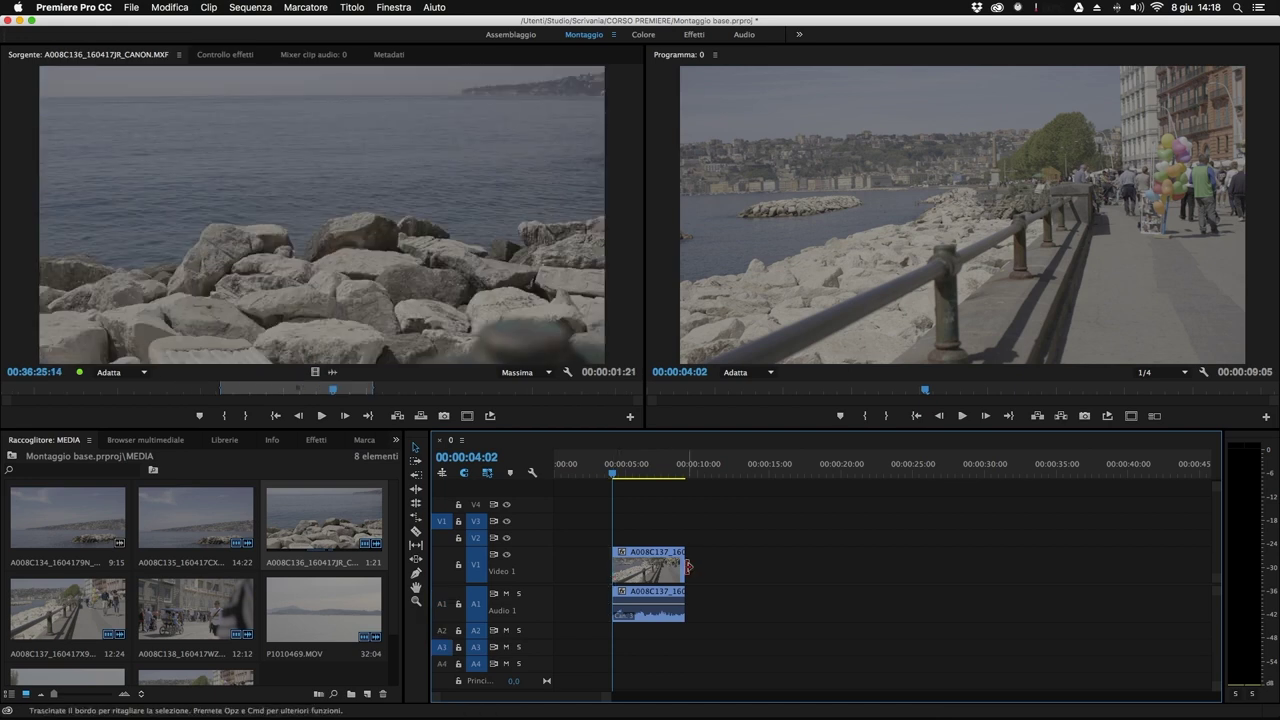
Load A008C137 in the Source monitor and shift its used In/Out range earlier.
double_click(648, 572)
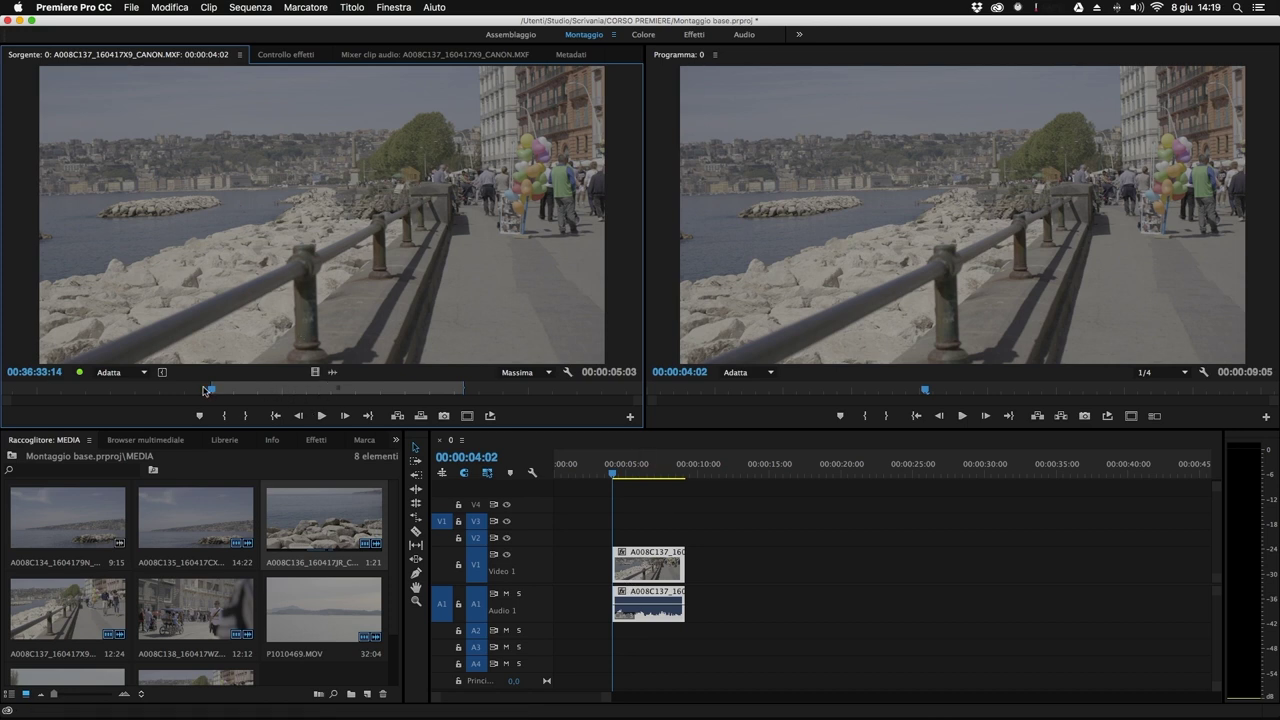
mouse_move(213, 393)
left_mouse_down()
mouse_move(476, 404)
mouse_move(226, 390)
left_mouse_up()
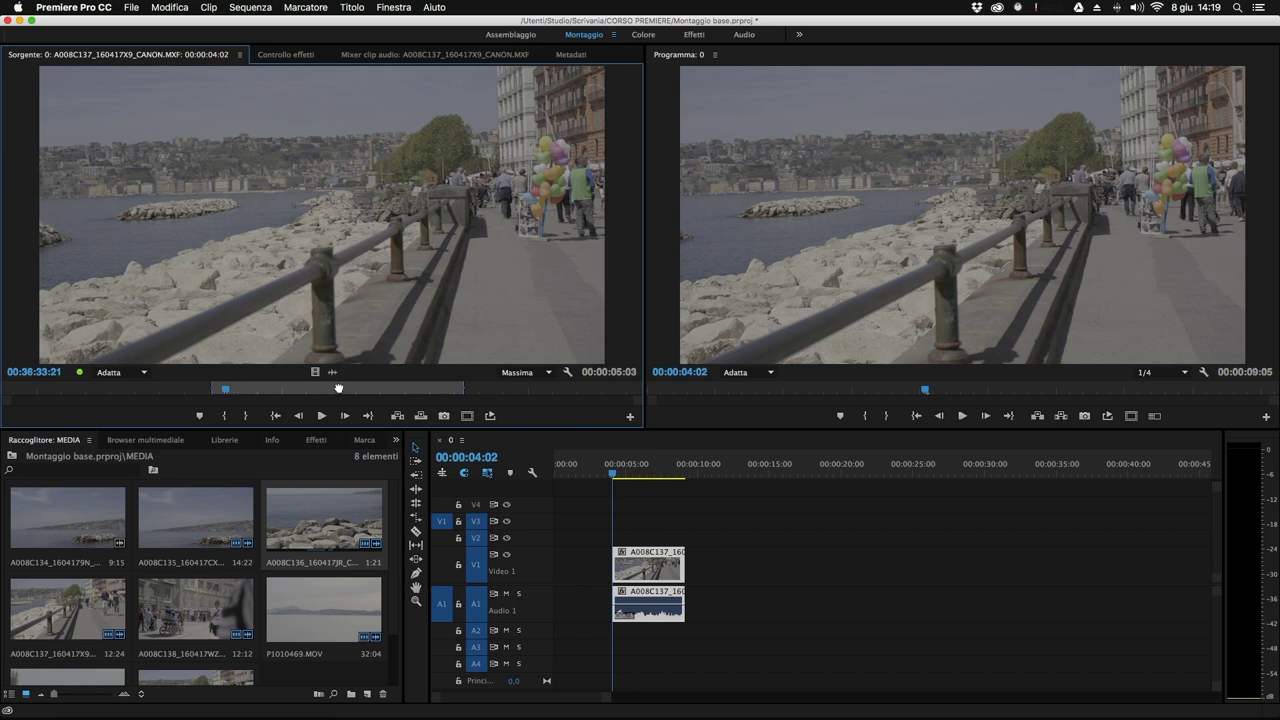
left_click_drag(339, 388, 206, 387)
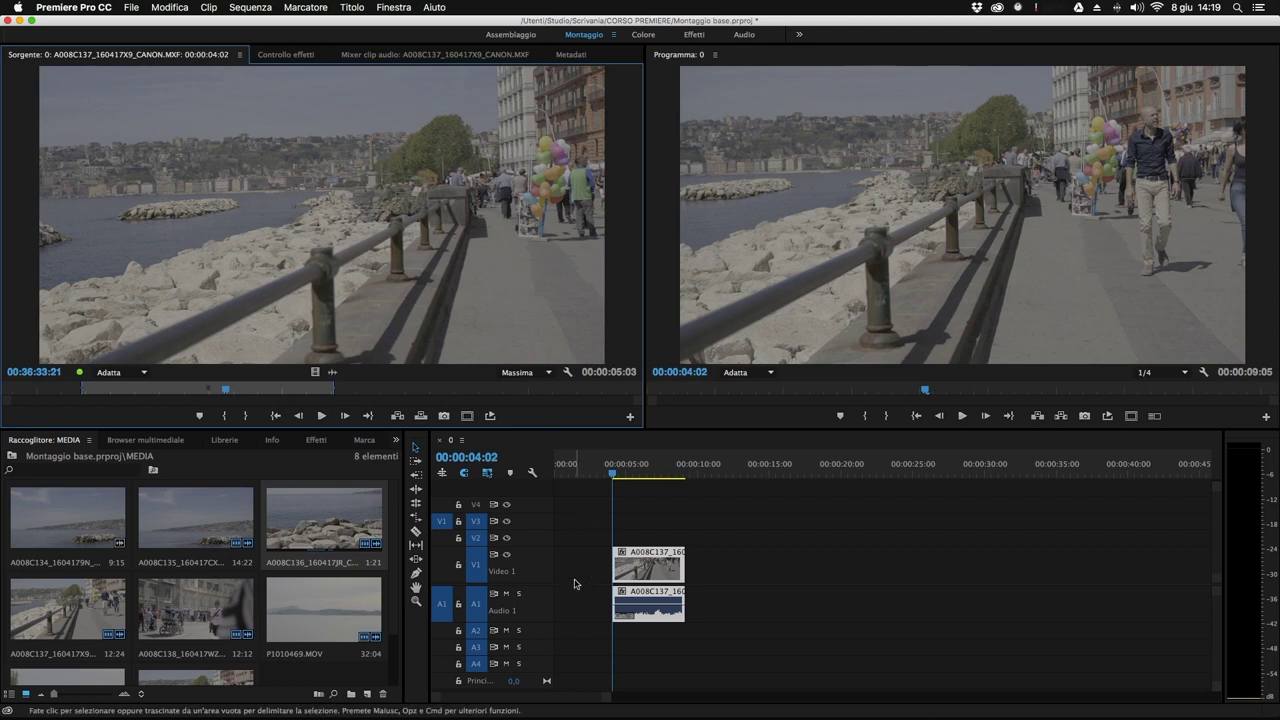
Slip A008C137's content by about 00:00:01:16 with the Slip tool and park the playhead at 00:00:05:24.
left_click(416, 546)
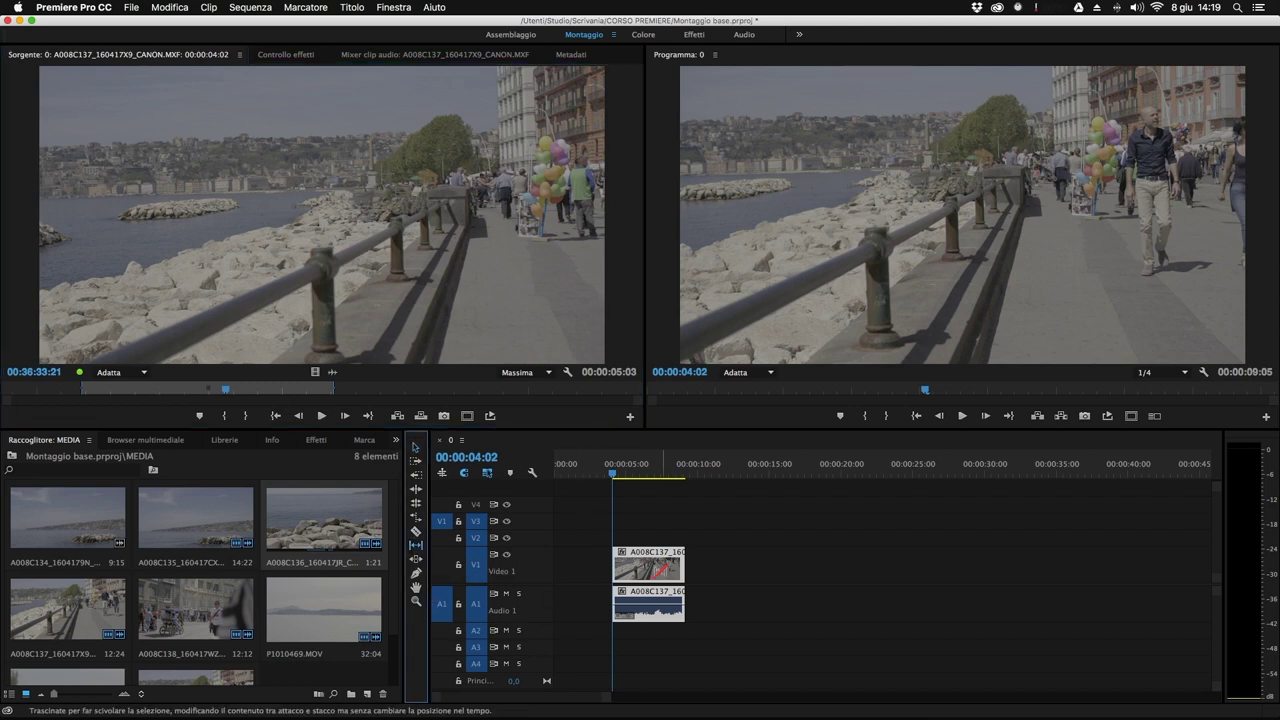
left_click(652, 505)
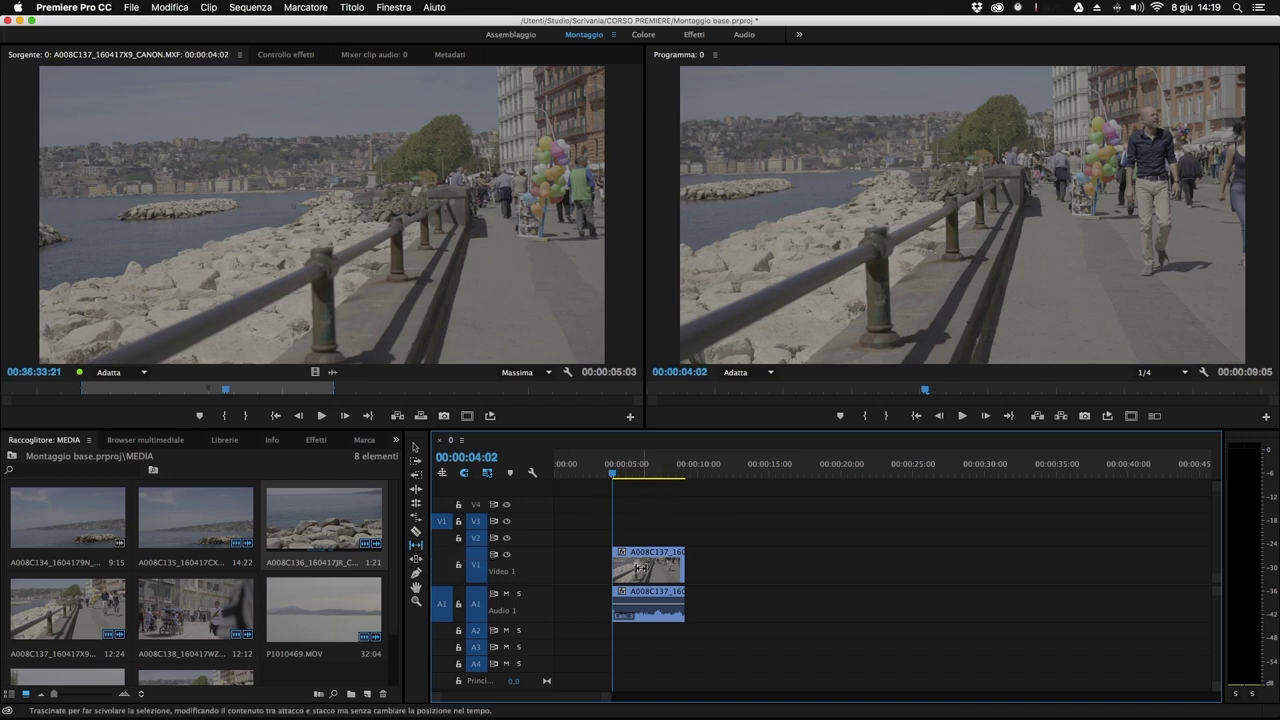
left_click_drag(637, 569, 497, 571)
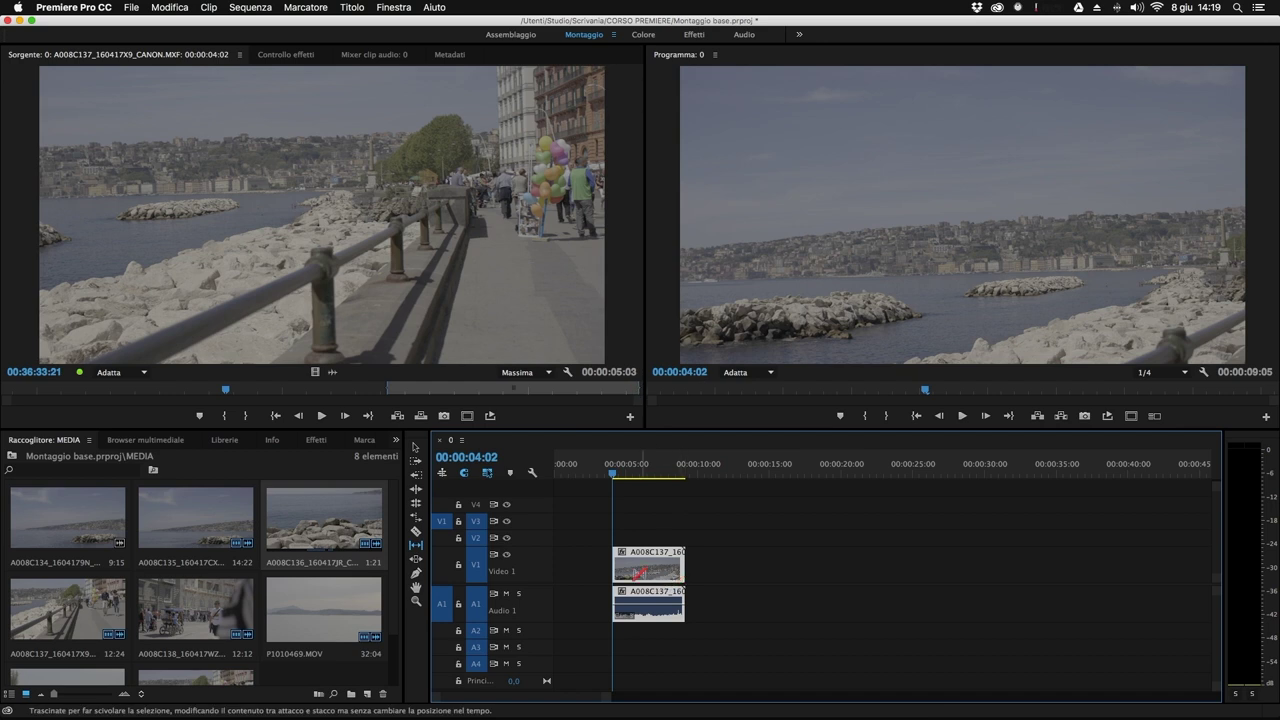
left_click_drag(638, 570, 705, 572)
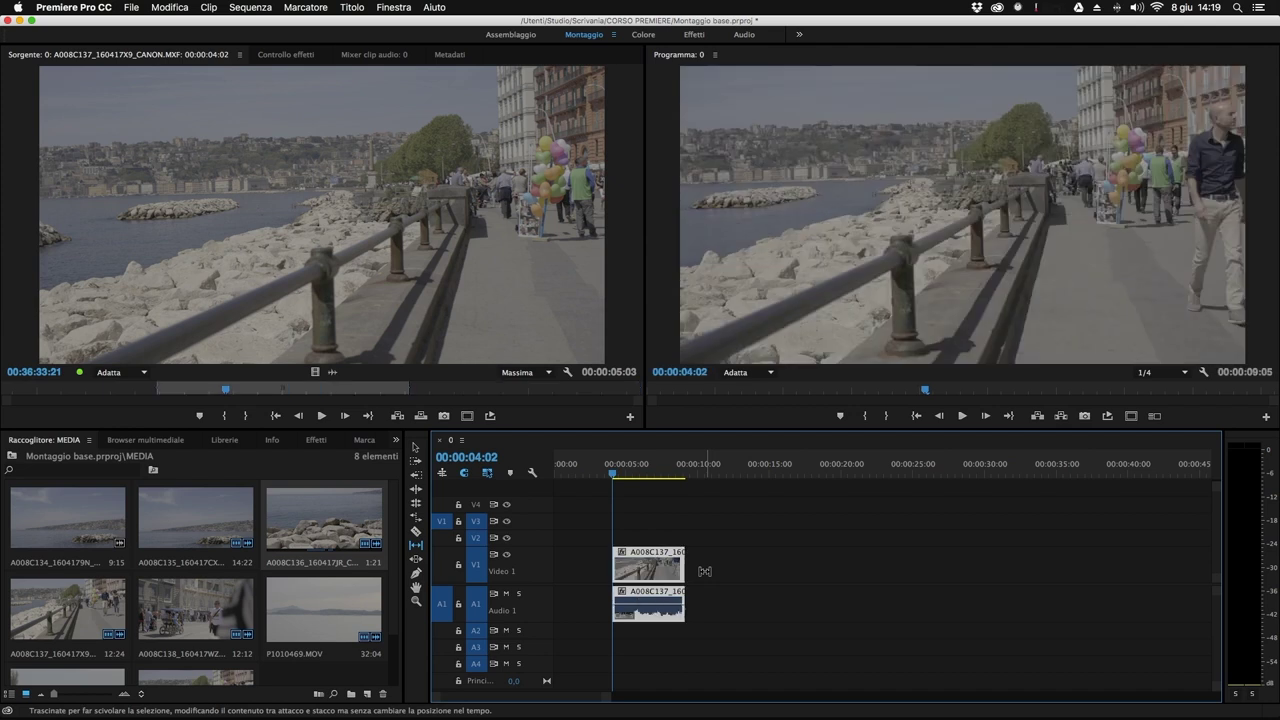
left_click_drag(610, 470, 642, 485)
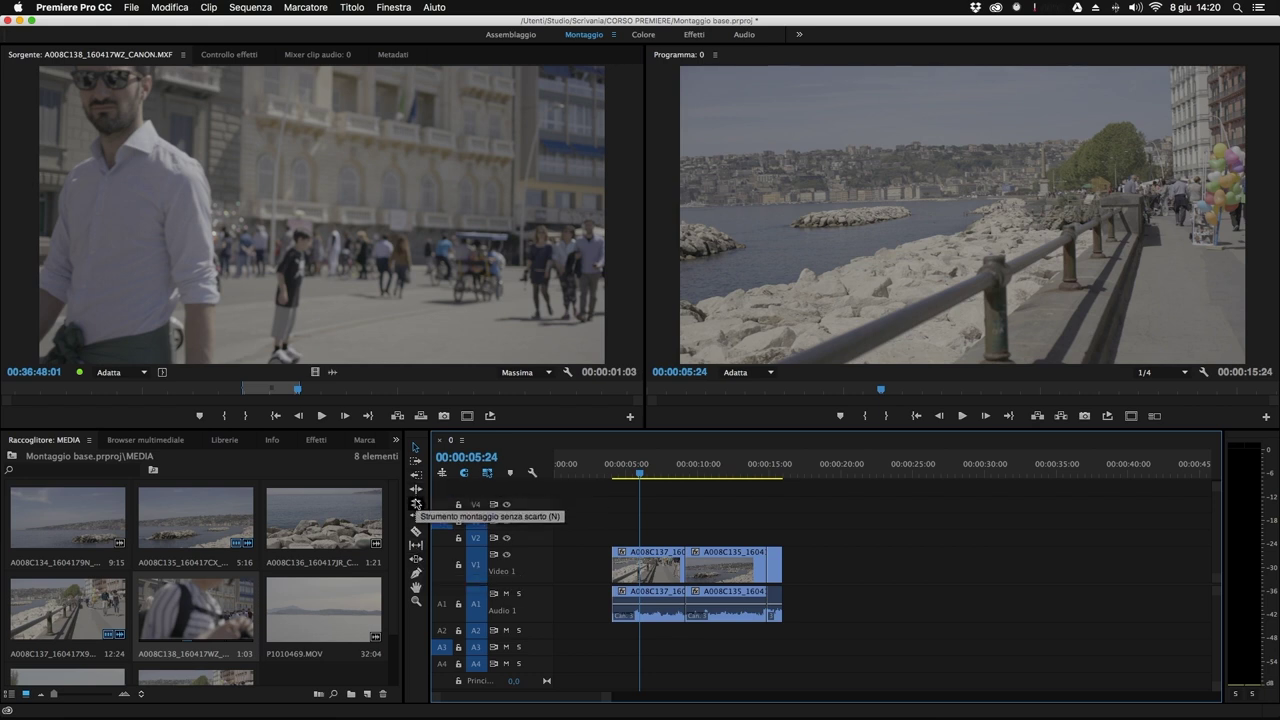
Roll the edit between the clips earlier, then slip A008C135's footage by about -00:00:01:02.
left_click(416, 504)
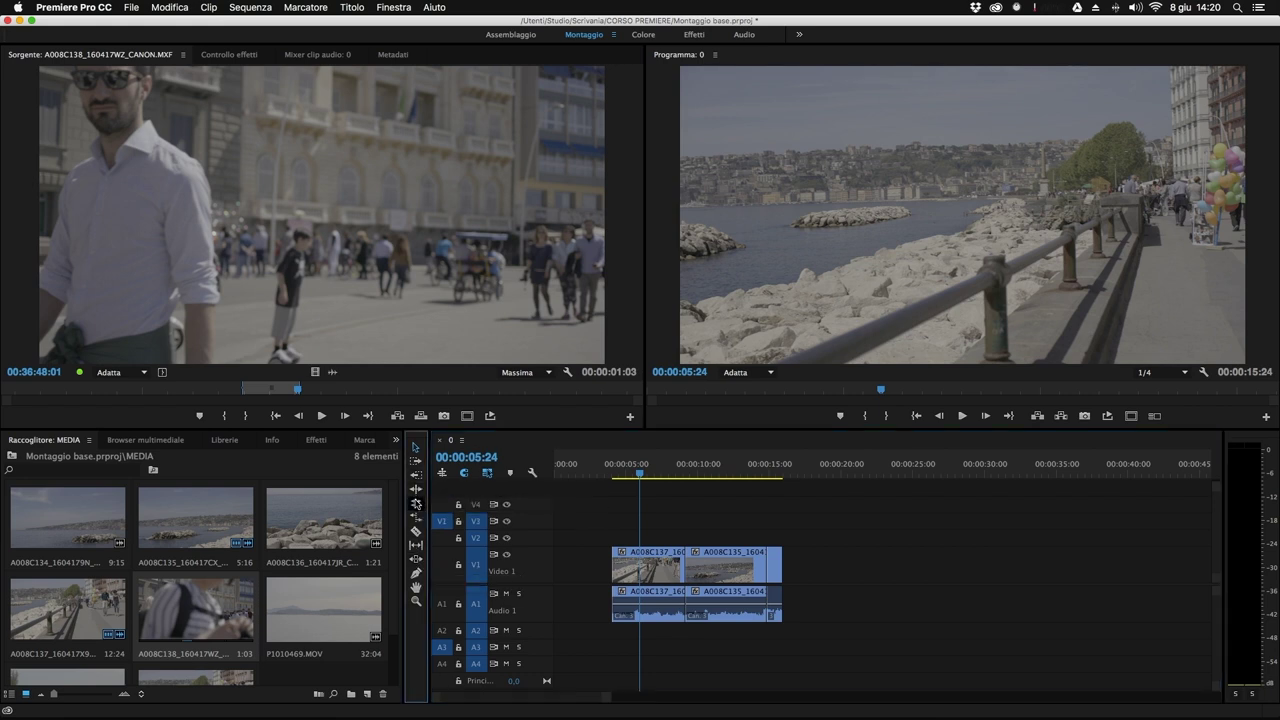
mouse_move(684, 562)
left_mouse_down()
mouse_move(636, 565)
mouse_move(686, 576)
mouse_move(646, 580)
mouse_move(700, 581)
mouse_move(657, 583)
mouse_move(694, 571)
left_mouse_up()
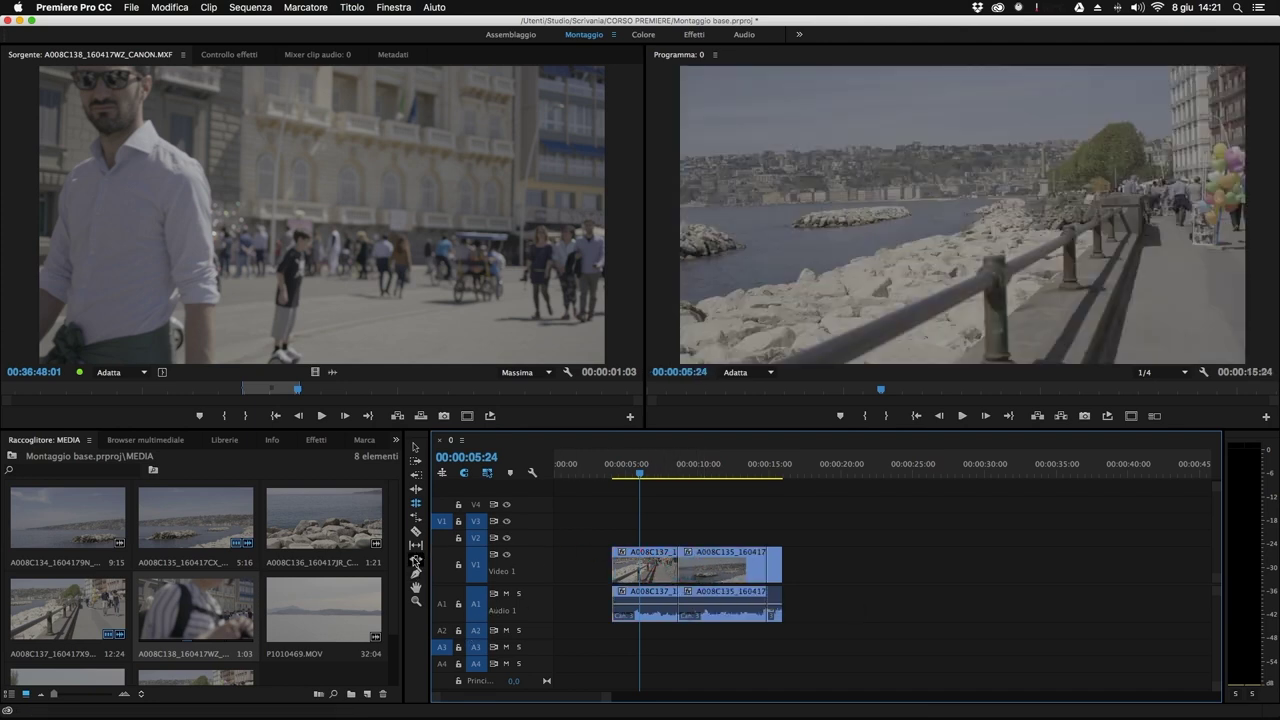
left_click(416, 561)
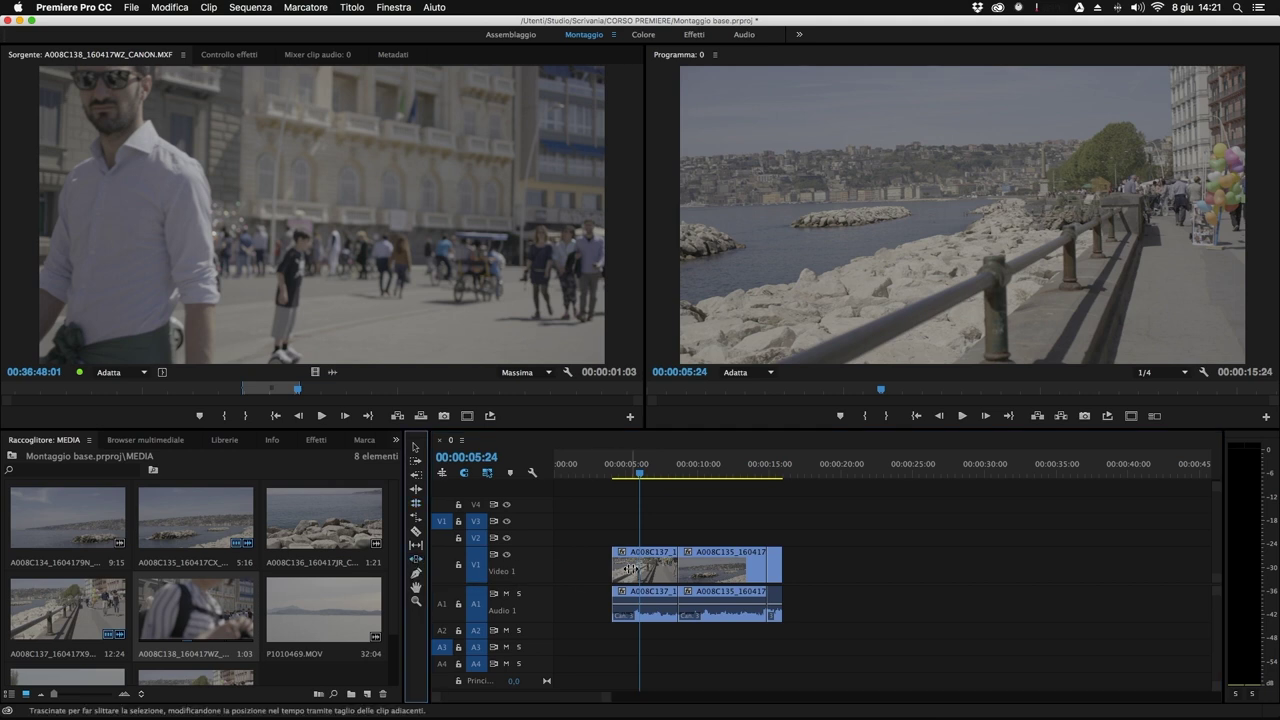
left_click(727, 571)
left_click_drag(727, 571, 725, 571)
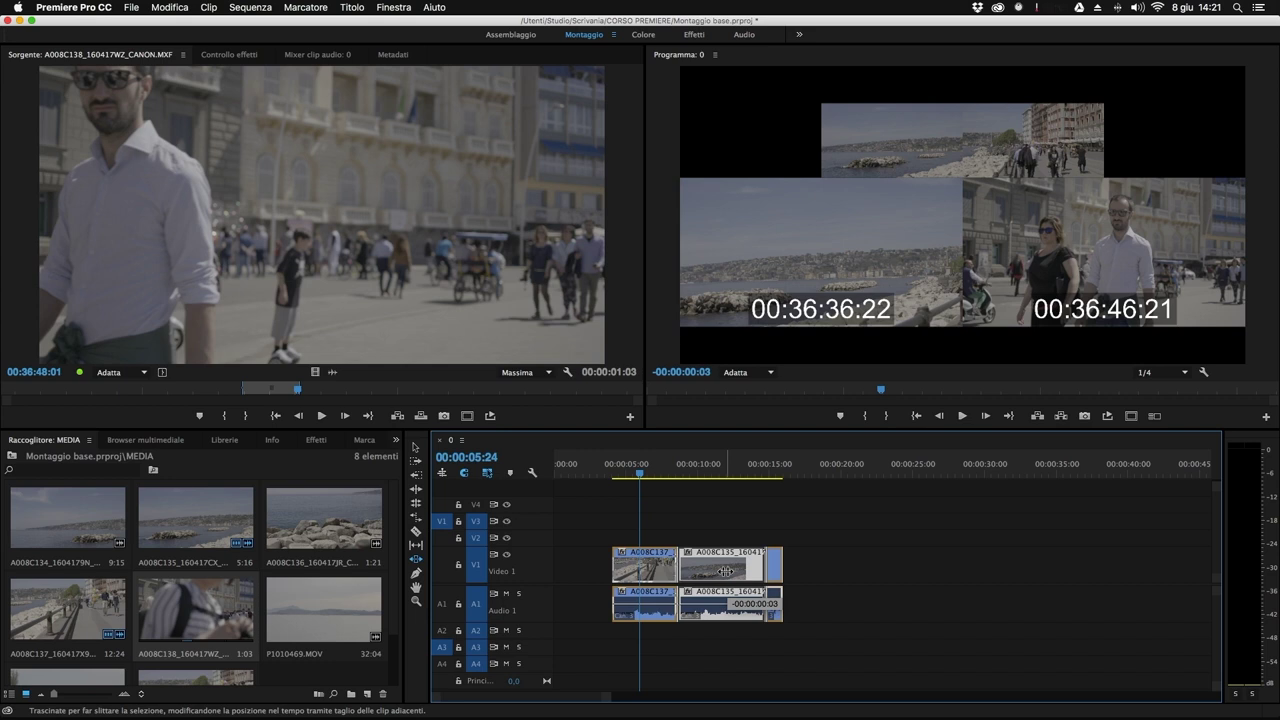
left_click_drag(725, 571, 680, 566)
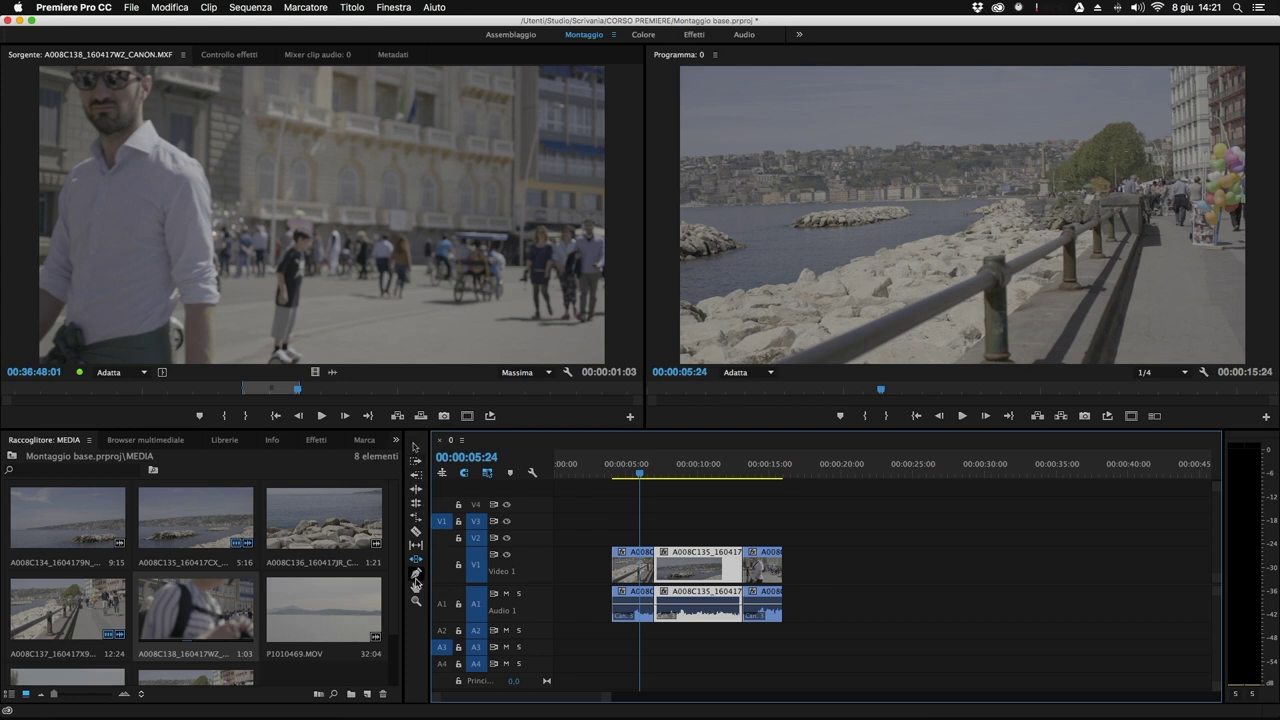
Pan the timeline toward 00:00:30 with the Hand tool and marquee-zoom in on the clips.
left_click(416, 588)
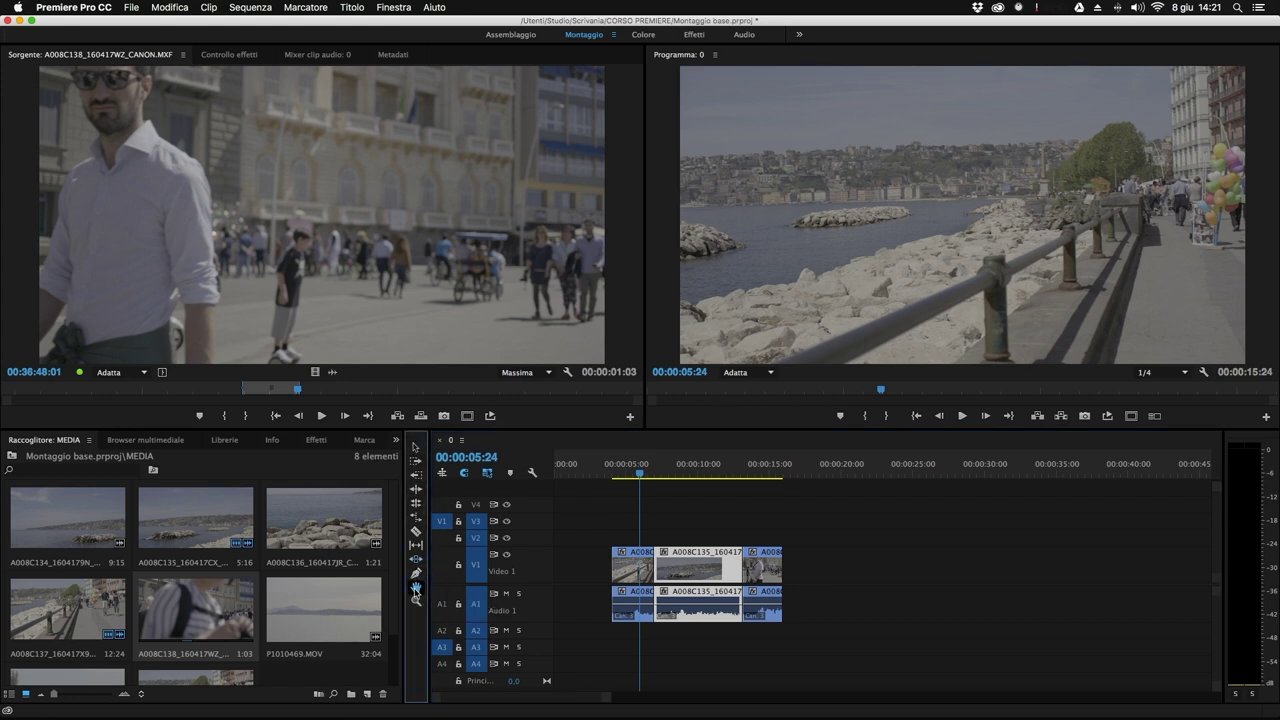
left_click_drag(686, 572, 744, 569)
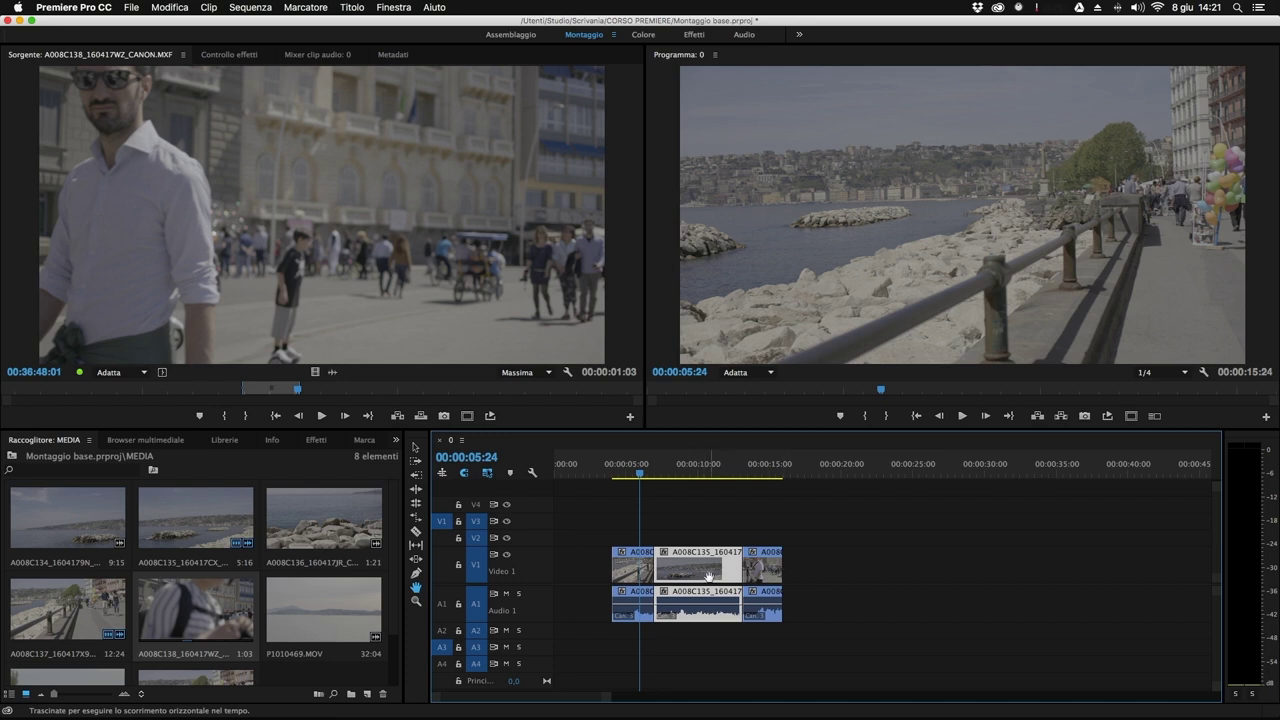
left_click_drag(727, 575, 555, 565)
left_click_drag(953, 566, 826, 577)
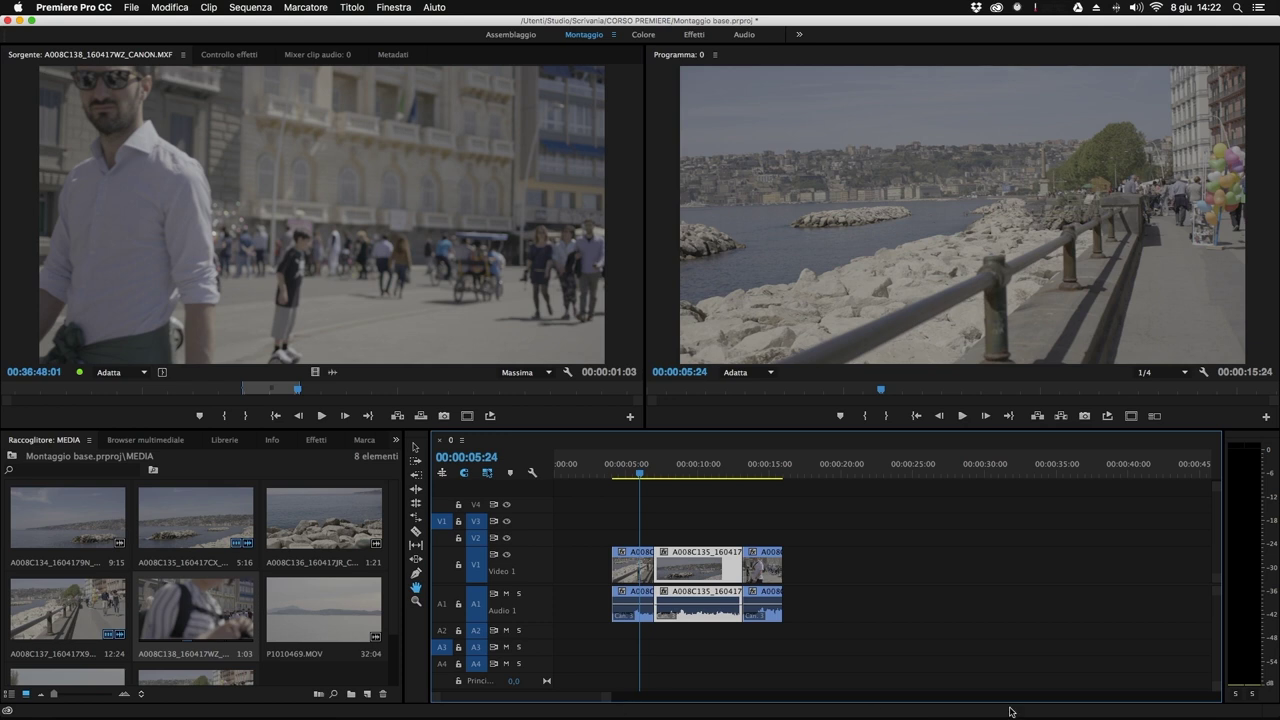
left_click(416, 603)
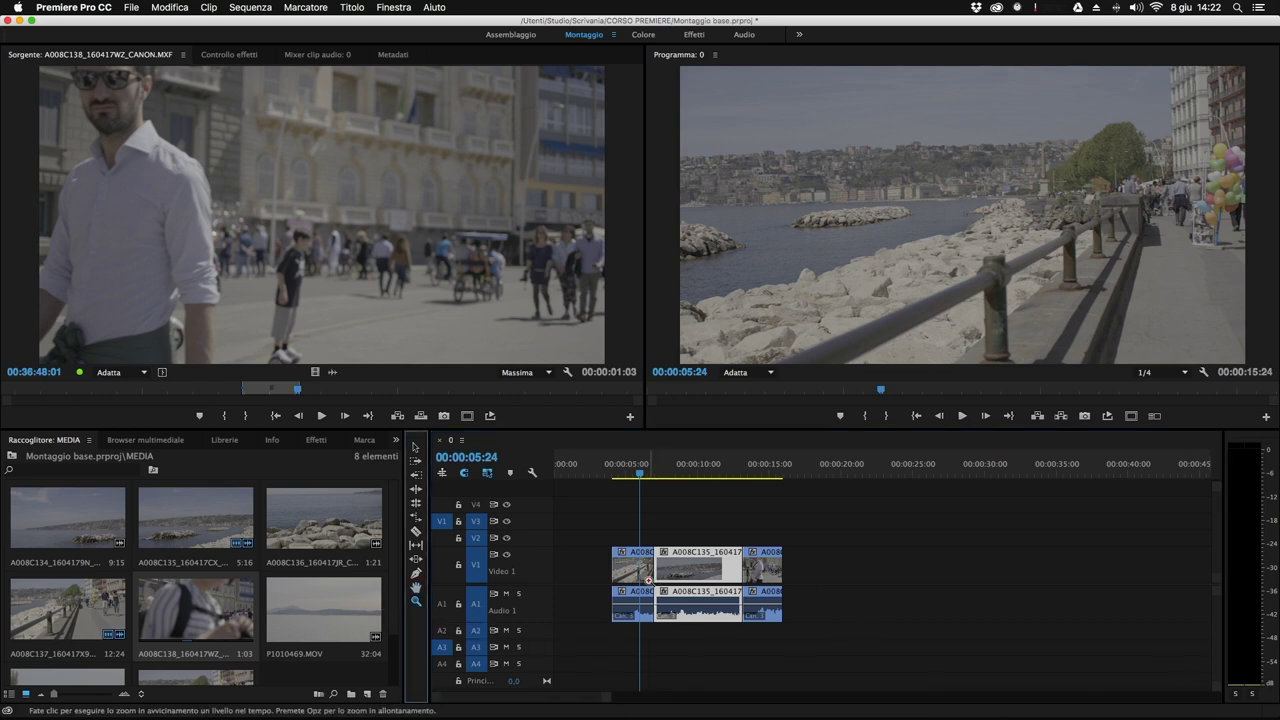
left_click_drag(594, 527, 848, 646)
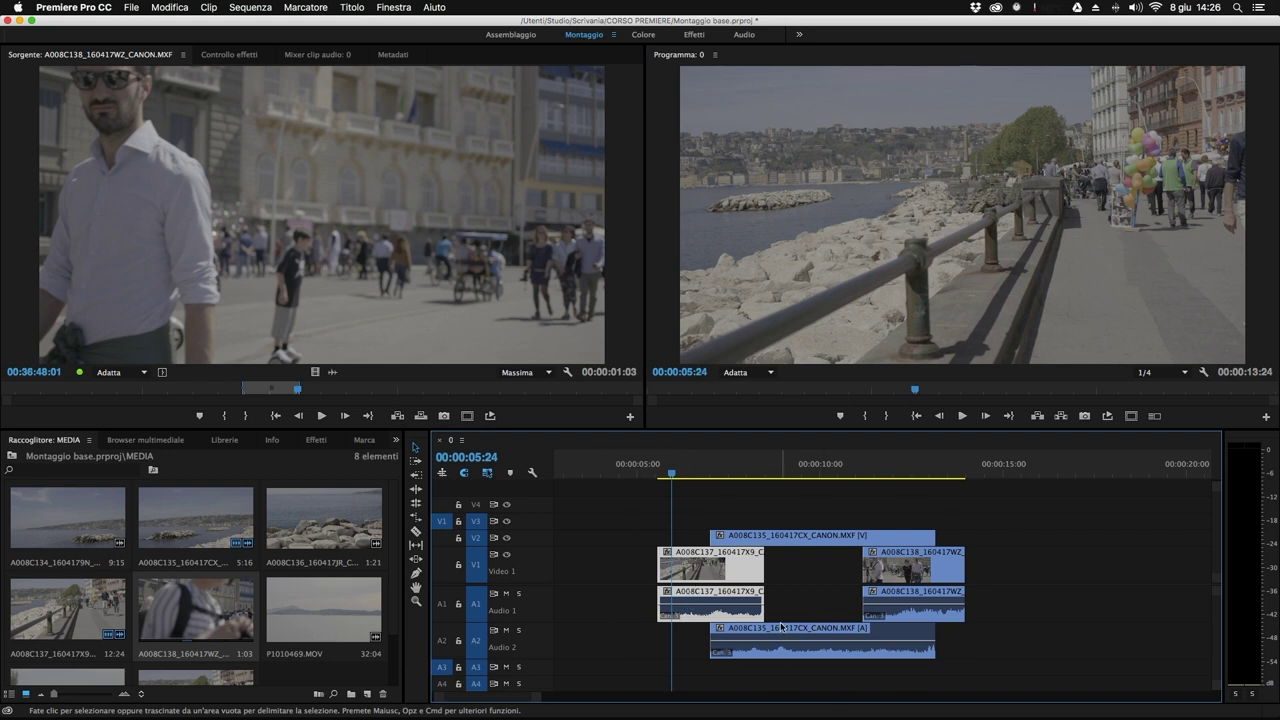
left_click_drag(492, 530, 492, 516)
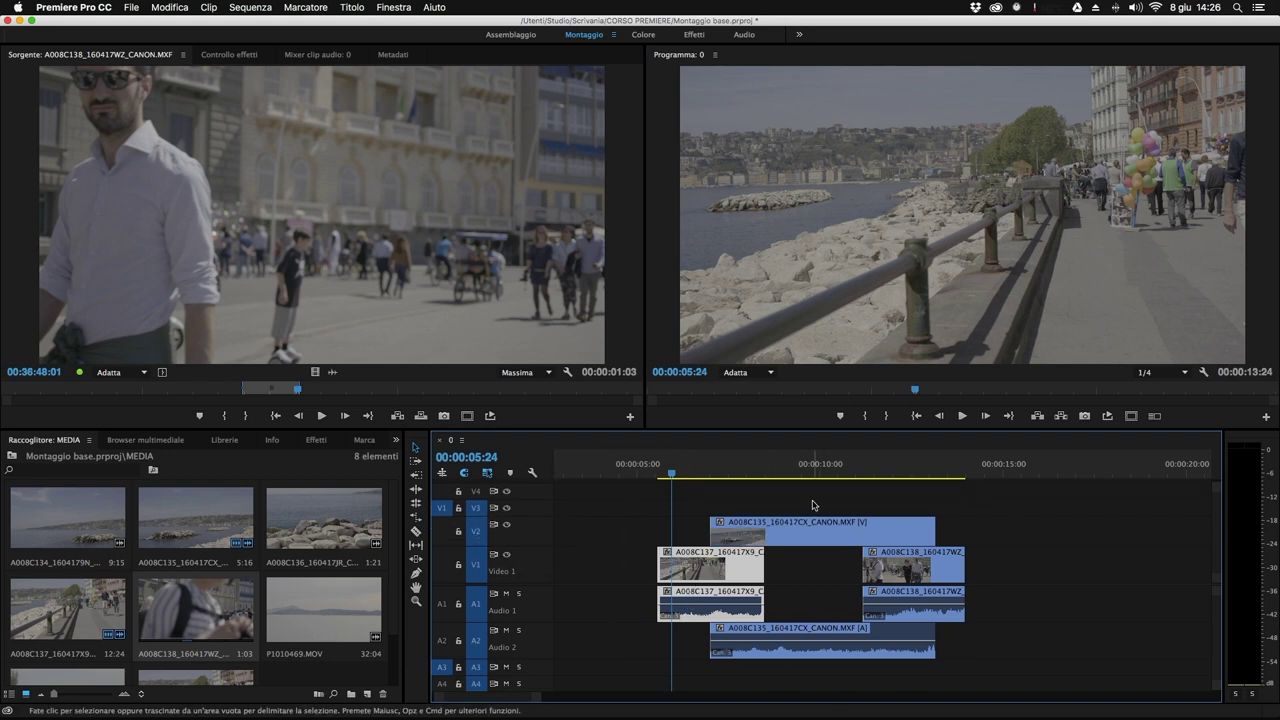
left_click(801, 535)
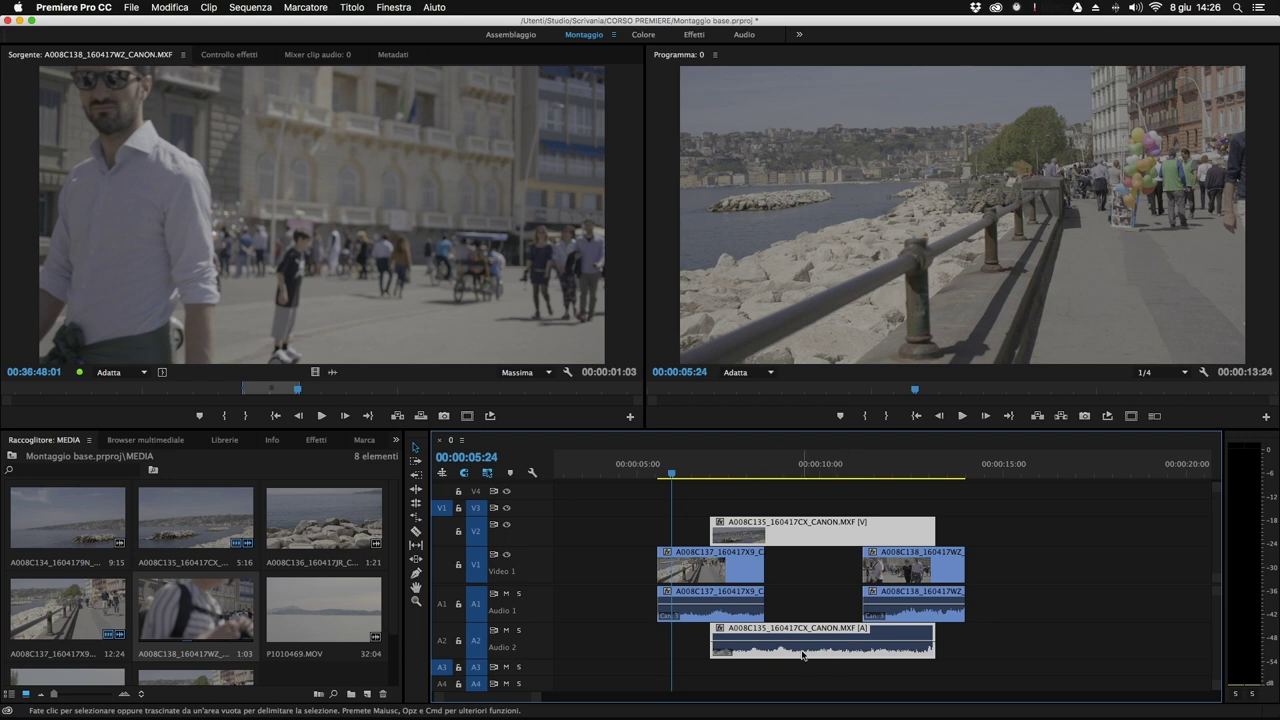
left_click_drag(805, 541, 752, 540)
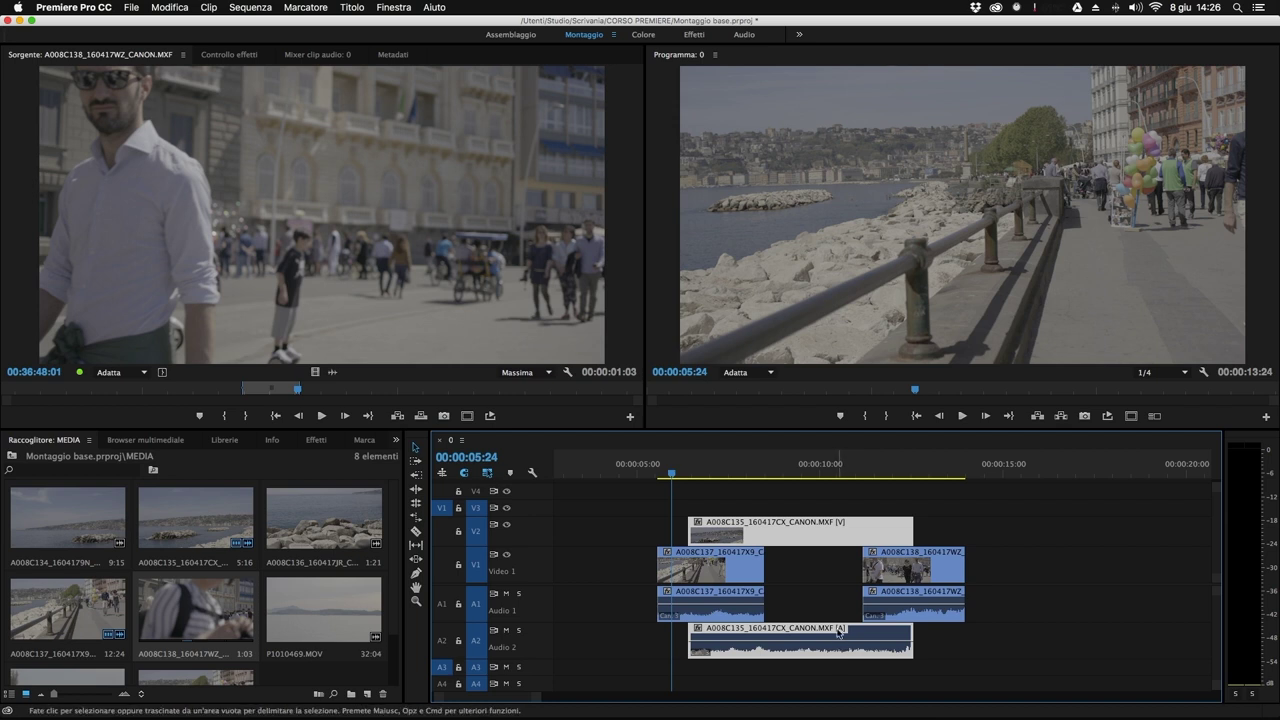
left_click_drag(812, 539, 833, 540)
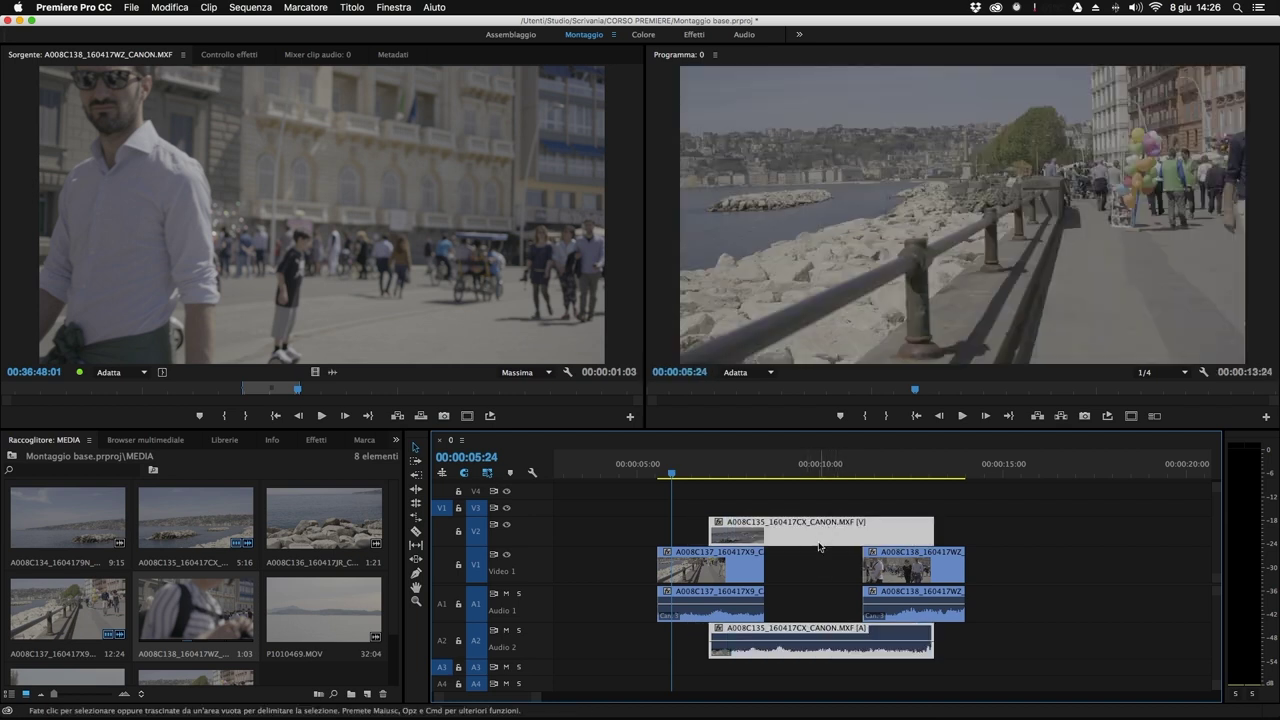
Turn off Linked Selection and drag A008C135's V2 video left and A2 audio right, 6:13 out of sync.
left_click(488, 473)
left_click_drag(892, 541, 765, 541)
left_click_drag(770, 636, 925, 632)
left_click_drag(632, 532, 735, 532)
left_click_drag(927, 630, 989, 632)
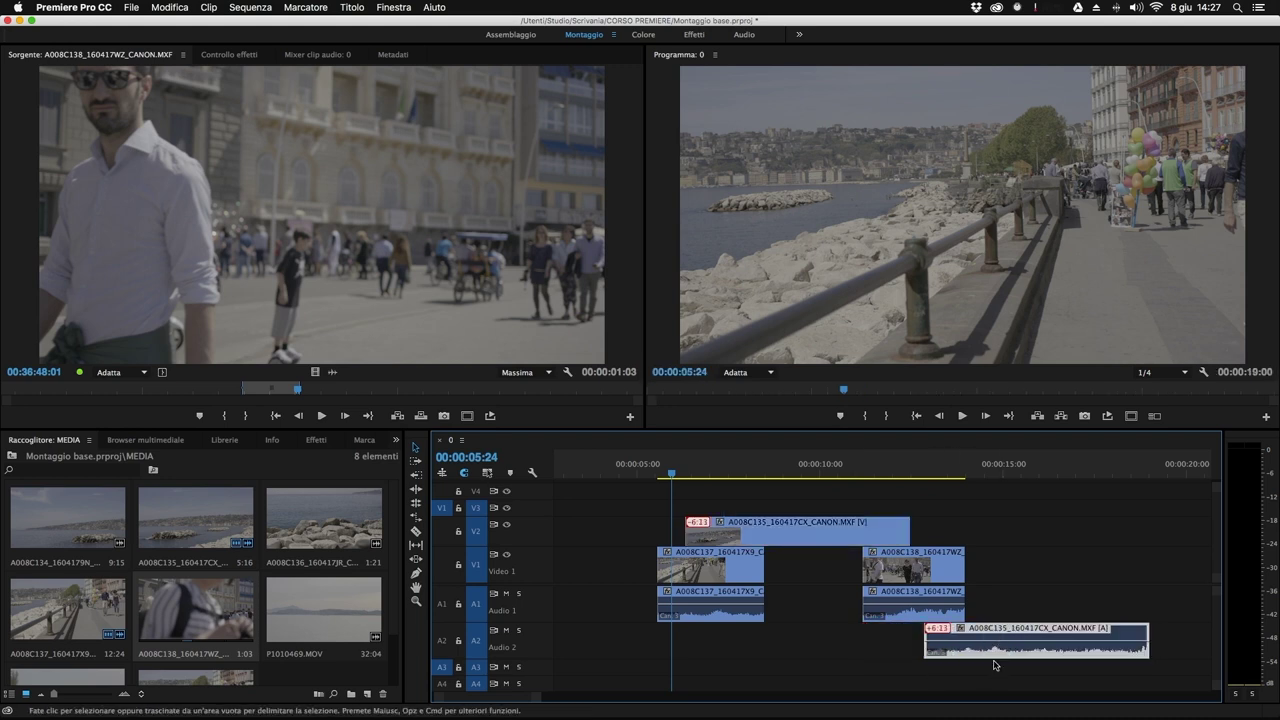
left_click_drag(740, 530, 755, 532)
left_click(807, 529)
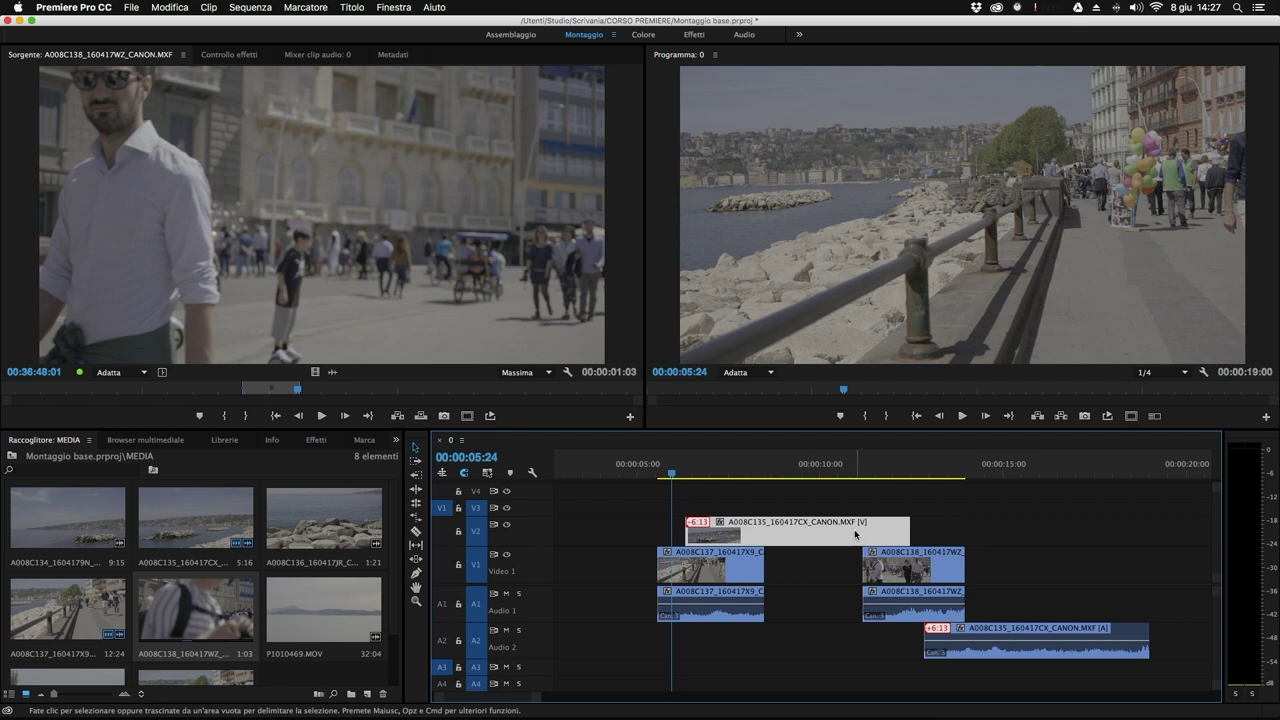
left_click(1023, 655)
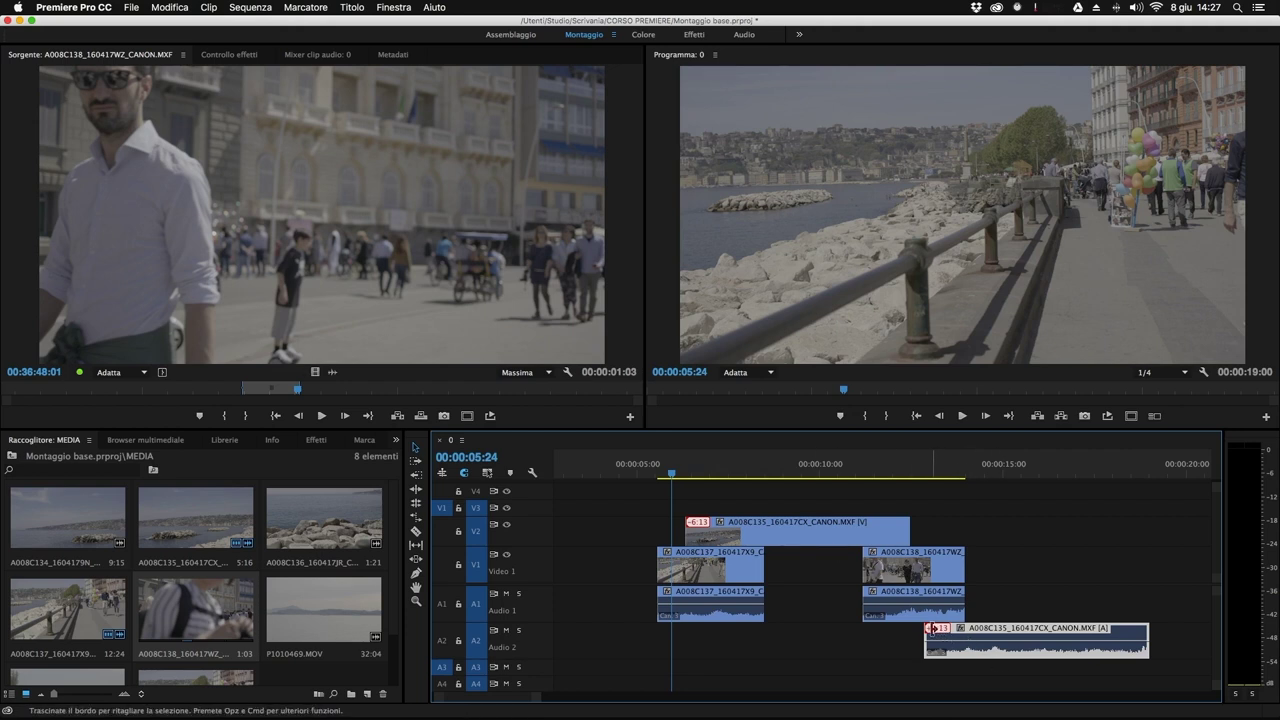
Move A008C135's audio back under its video, testing a lock on track Video 2.
left_click(749, 528)
left_click_drag(1035, 641, 795, 641)
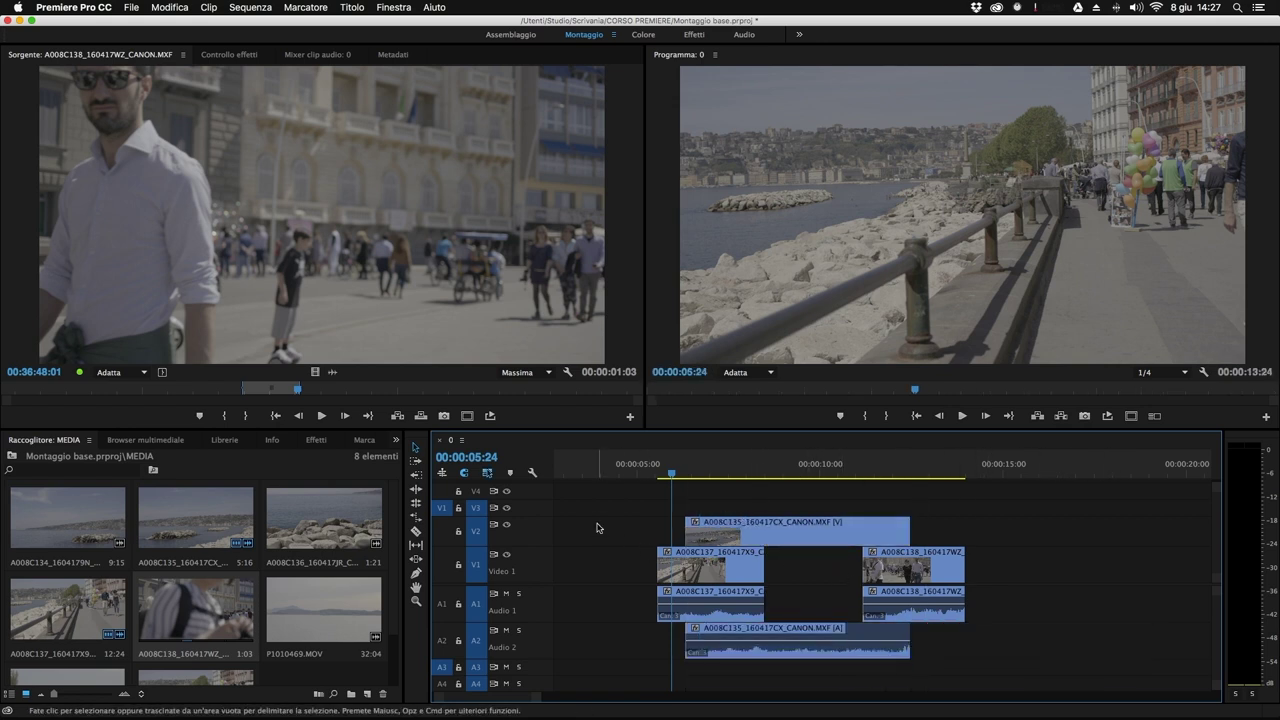
left_click(459, 532)
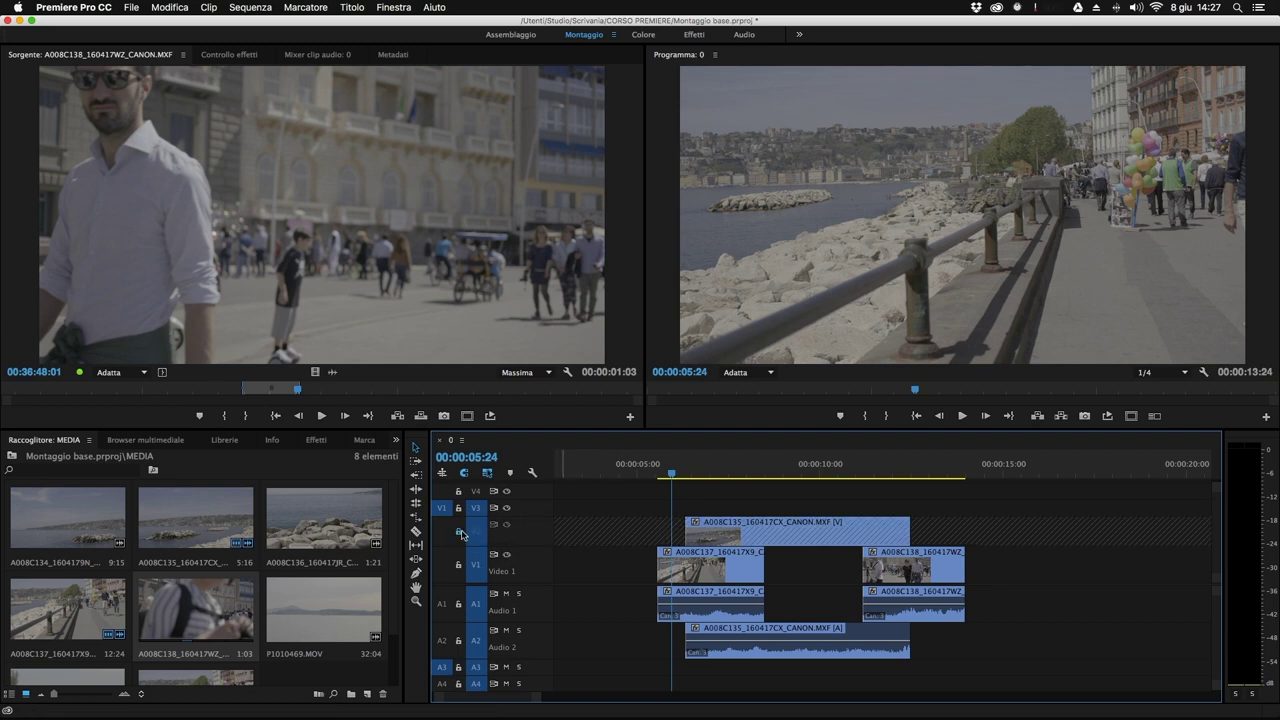
left_click_drag(713, 633, 823, 637)
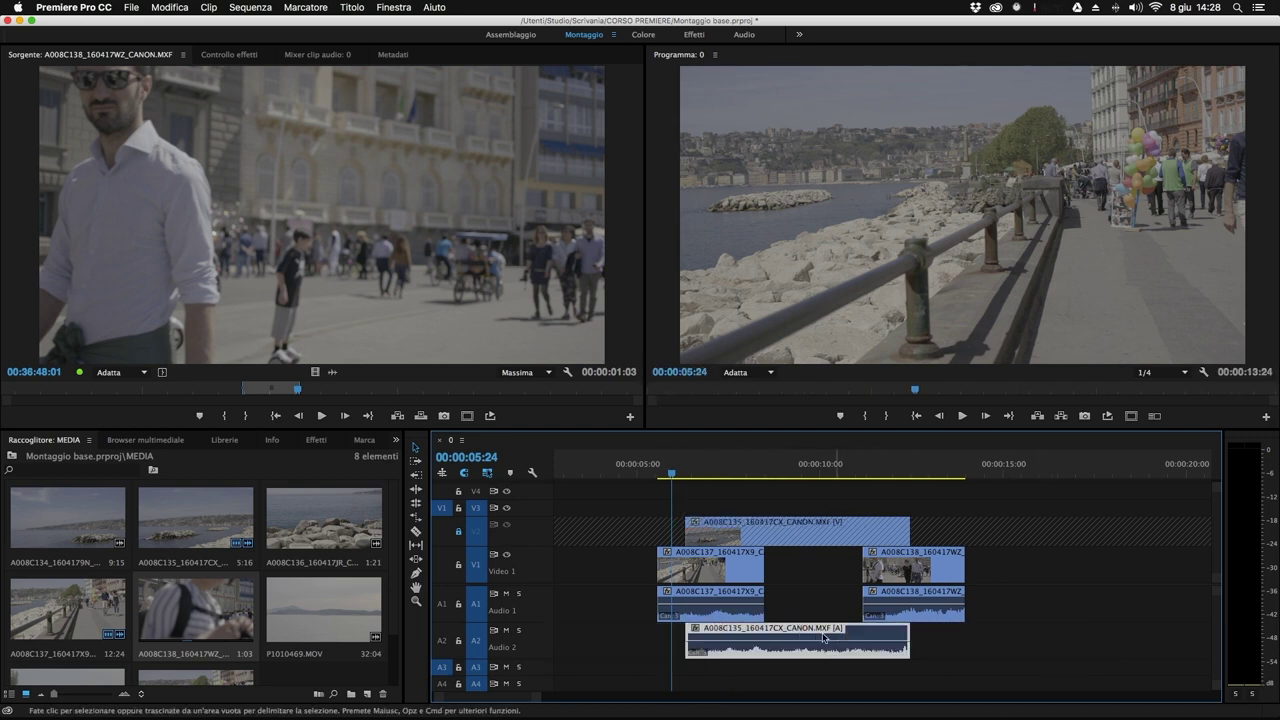
left_click(458, 531)
Select the A008C135 video on Video 2 and bring up its context menu.
left_click(733, 534)
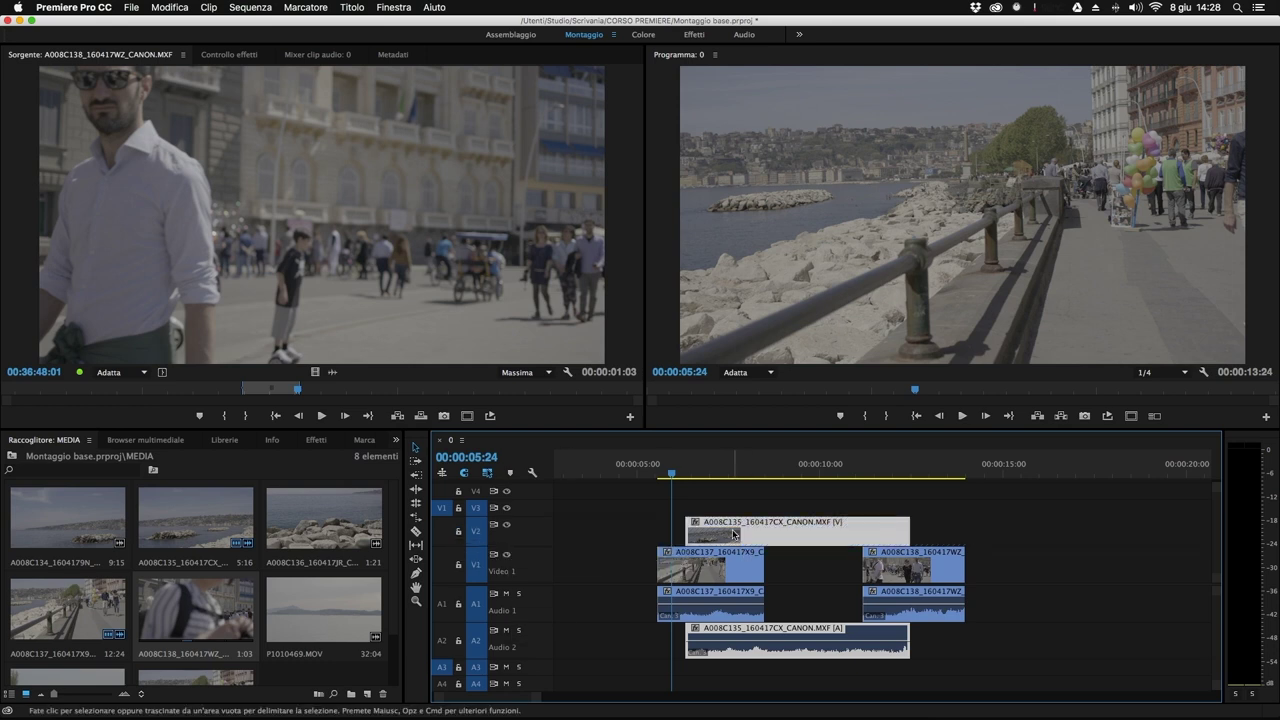
left_click(994, 533)
left_click(853, 544)
right_click(730, 537)
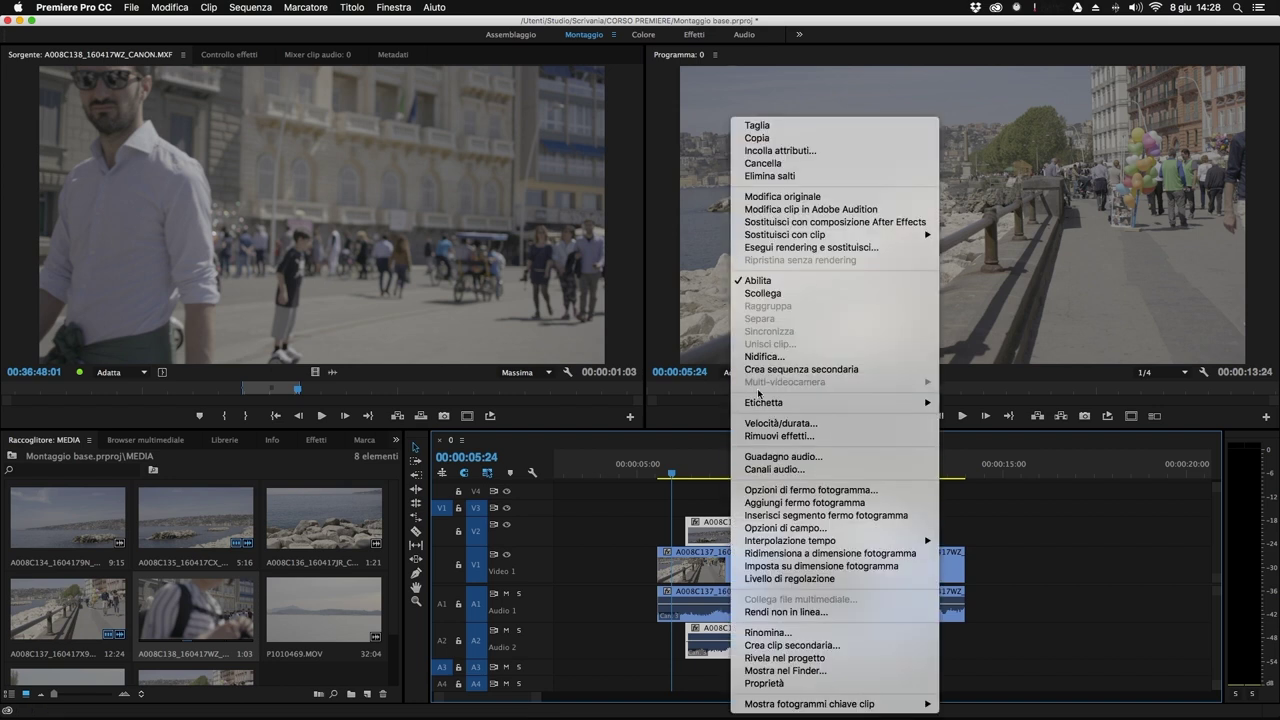
left_click(790, 293)
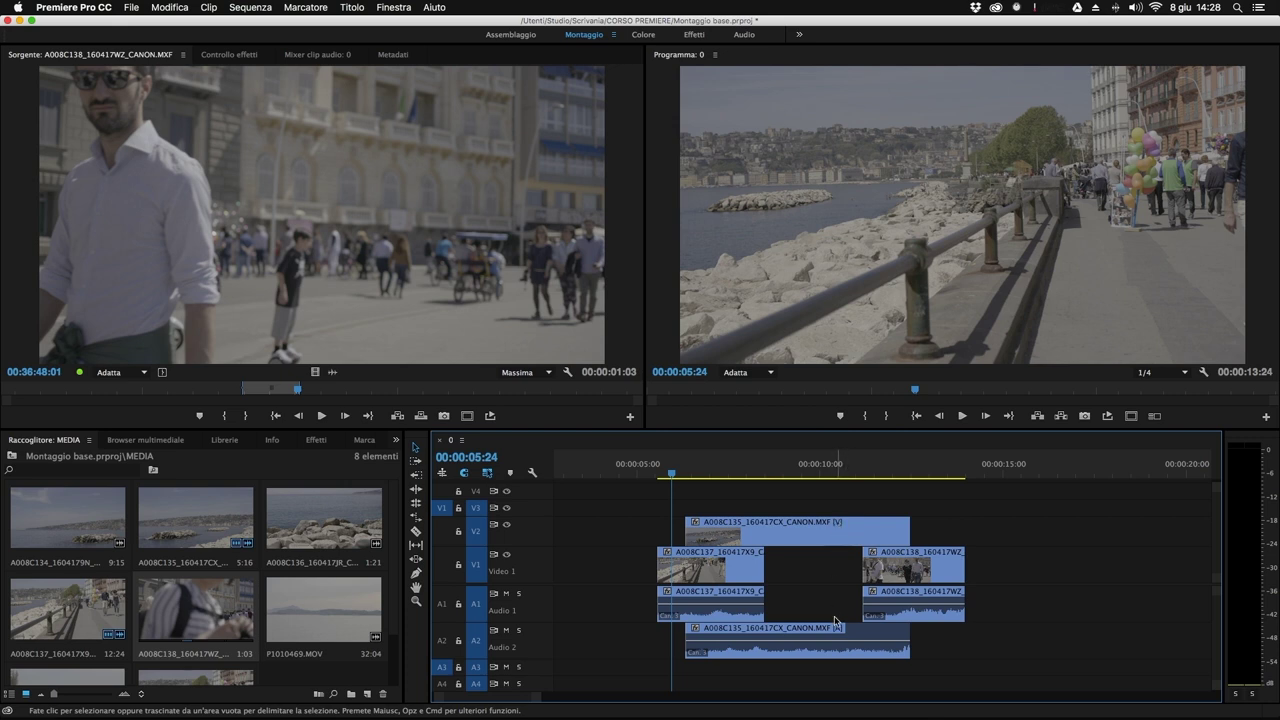
right_click(829, 541)
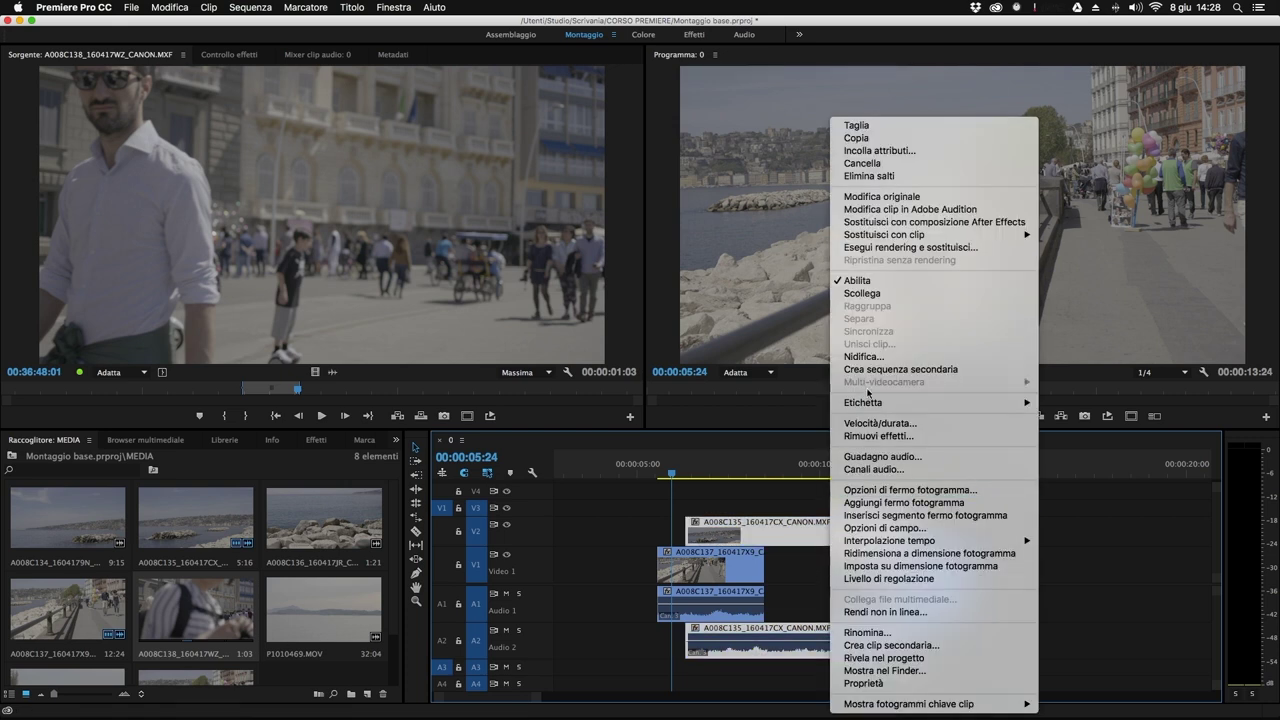
Unlink A008C135 with Scollega, then move its A2 audio right and back under the V2 video.
left_click(866, 294)
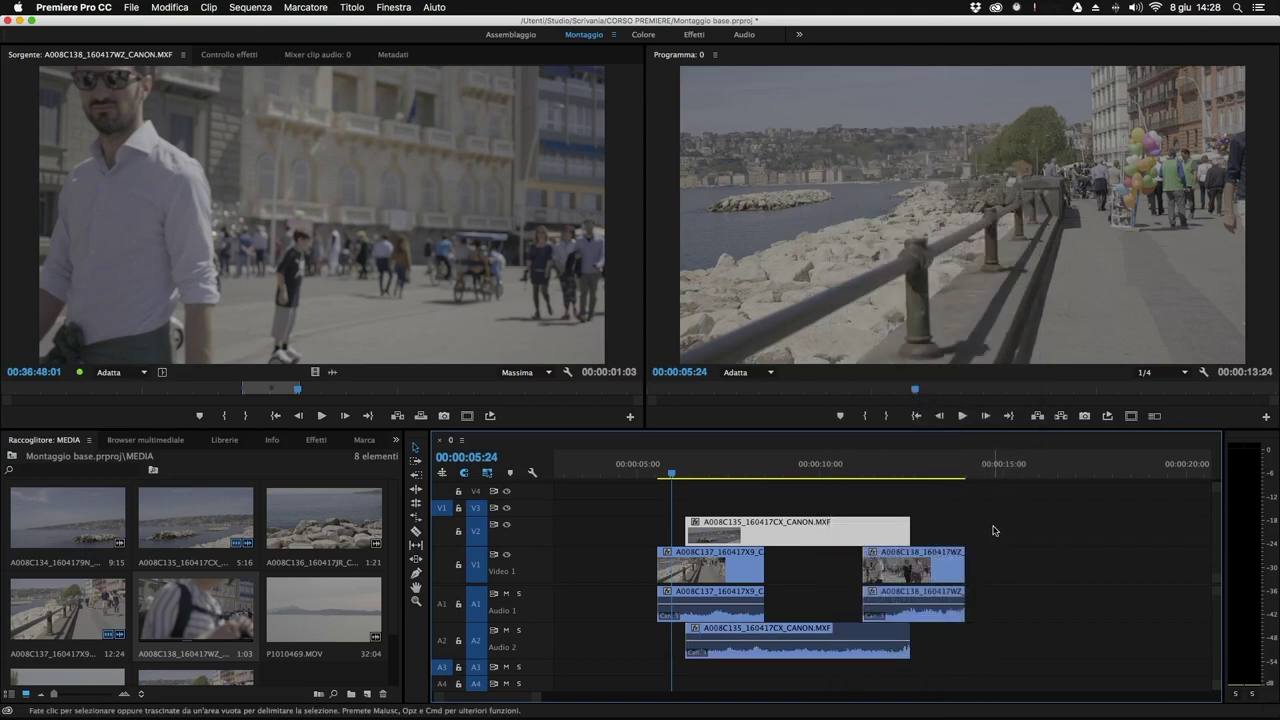
left_click(914, 502)
left_click(880, 525)
left_click(735, 654)
left_click_drag(790, 655, 972, 652)
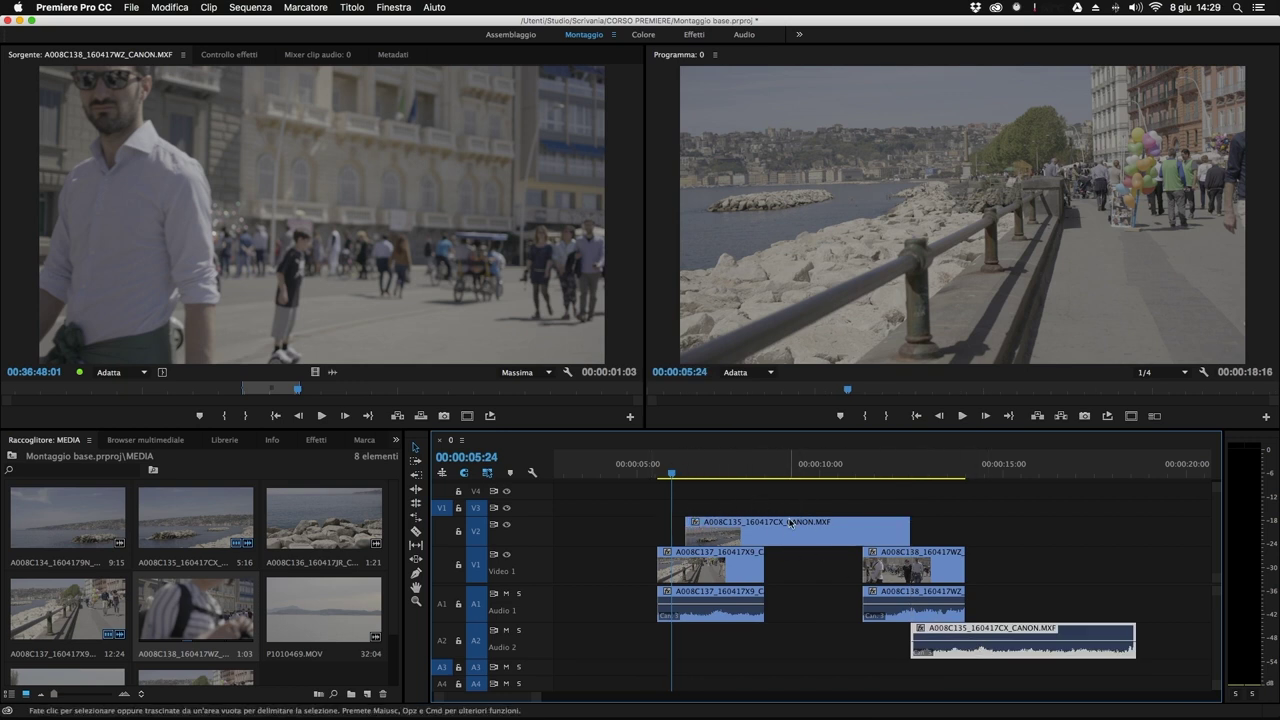
left_click_drag(1042, 652, 817, 646)
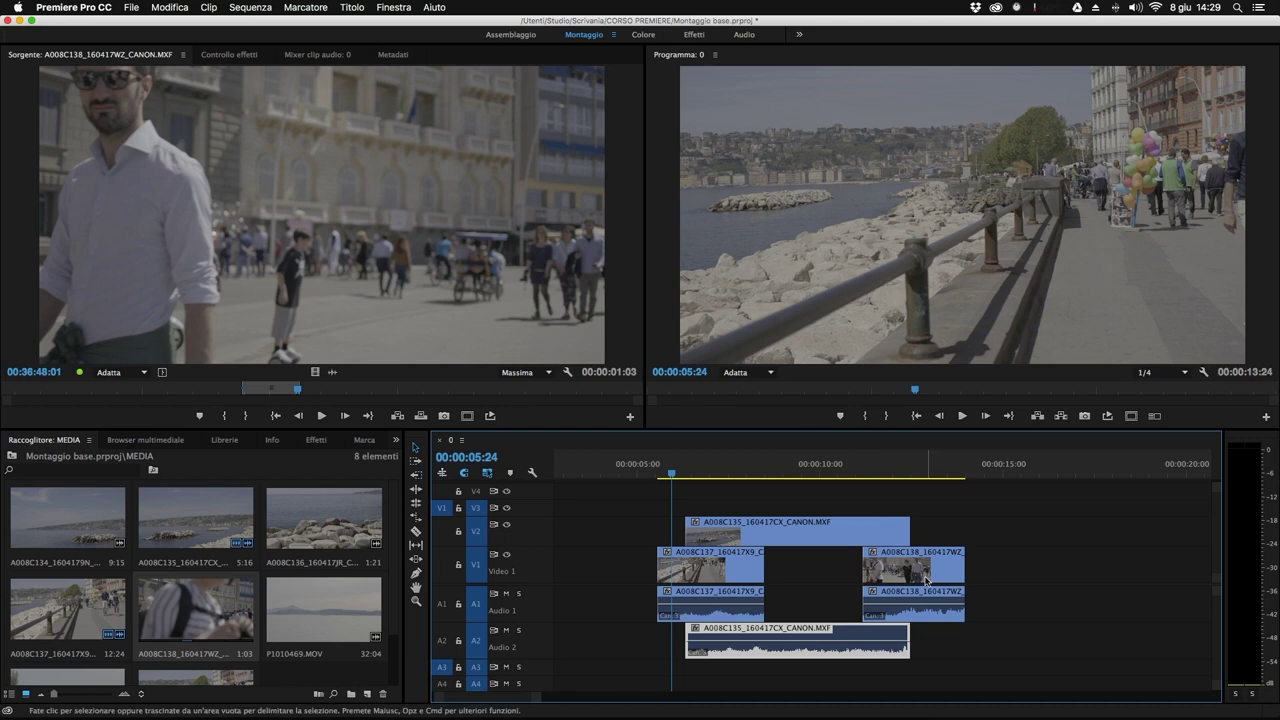
left_click_drag(1008, 557, 929, 585)
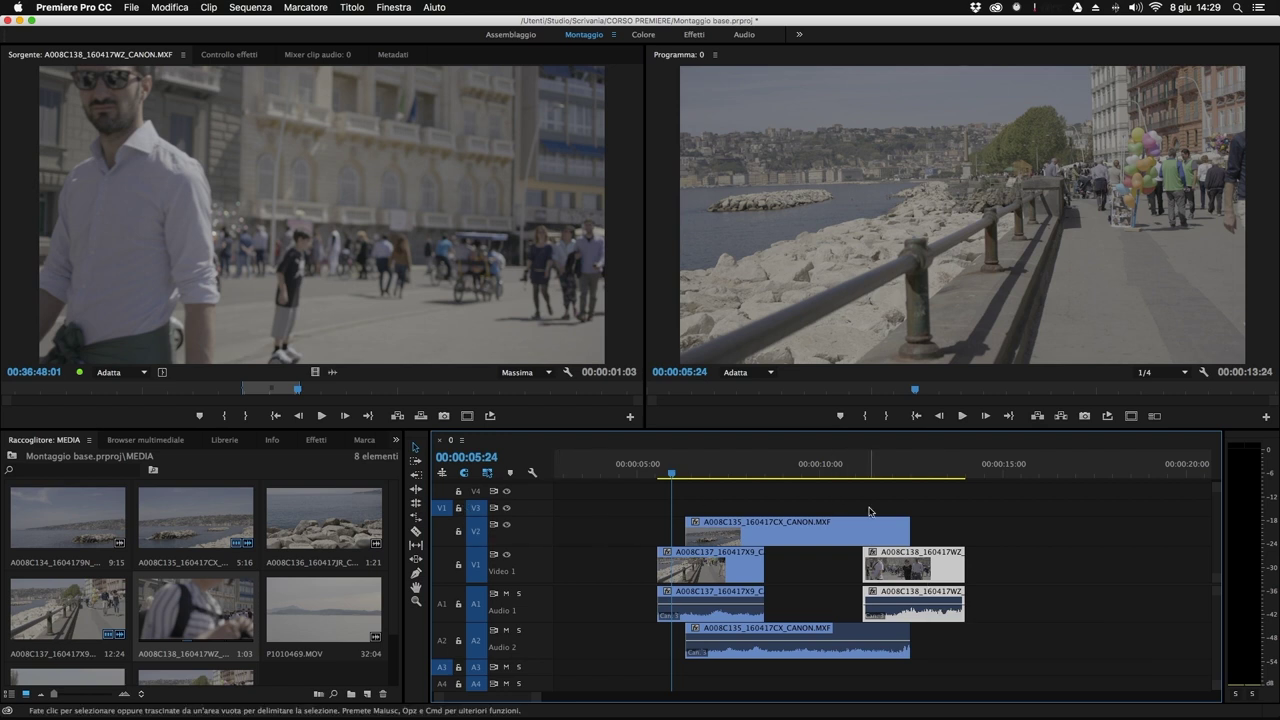
Copy the A008C138 clip and paste it at 00:00:15:01.
right_click(888, 578)
left_click(957, 139)
mouse_move(1003, 472)
left_mouse_down()
mouse_move(1016, 472)
mouse_move(990, 474)
mouse_move(1007, 481)
left_mouse_up()
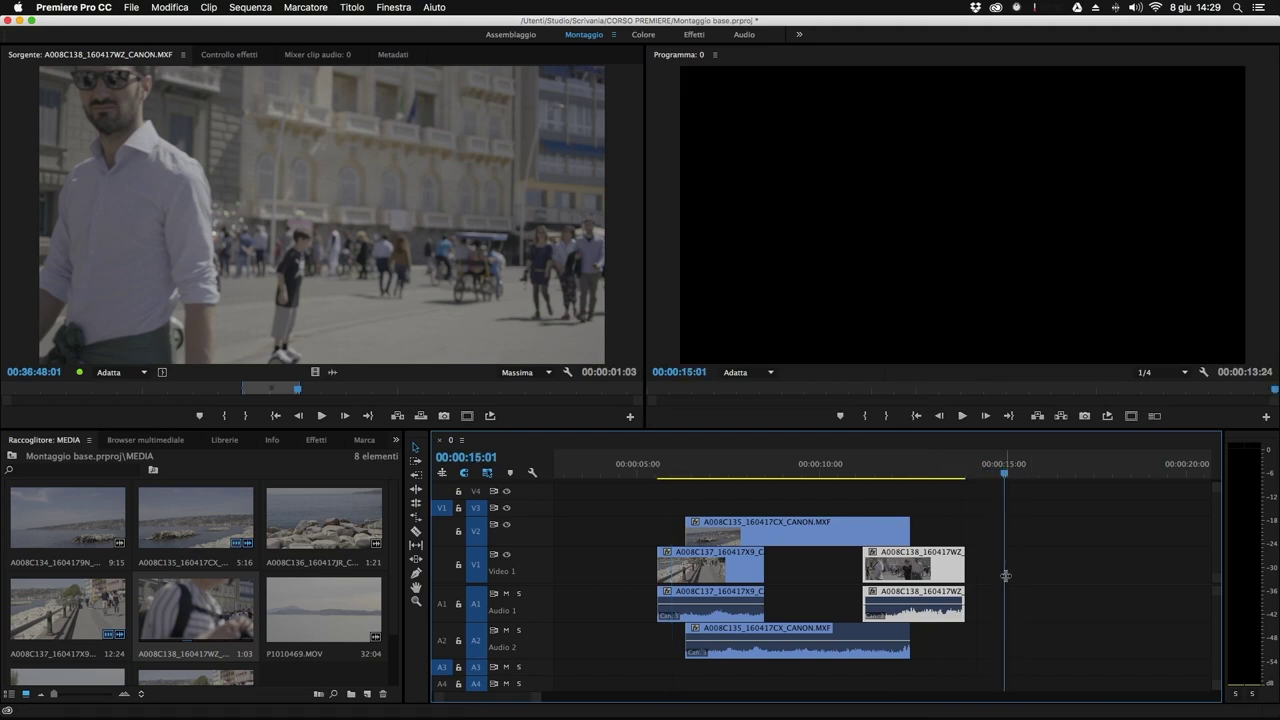
left_click(153, 8)
left_click(173, 81)
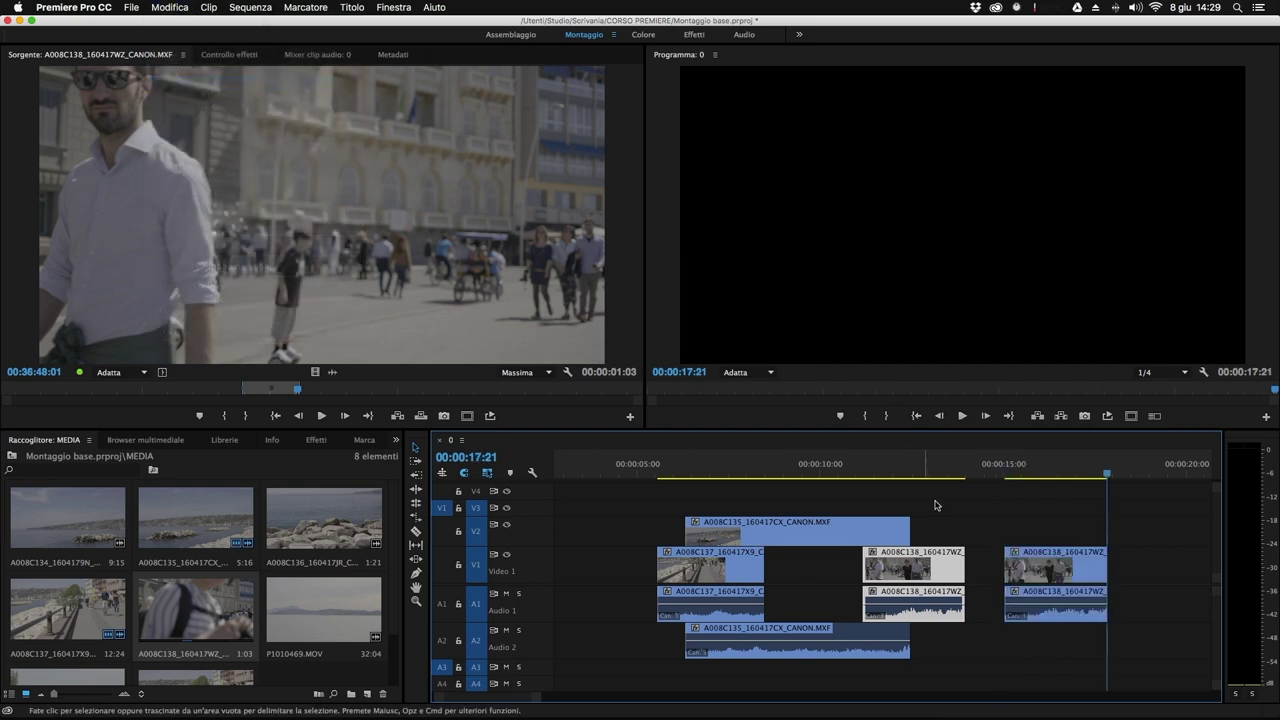
Delete the pasted copy, park the playhead at 00:00:12:19 and open the Modifica menu.
left_click(1062, 474)
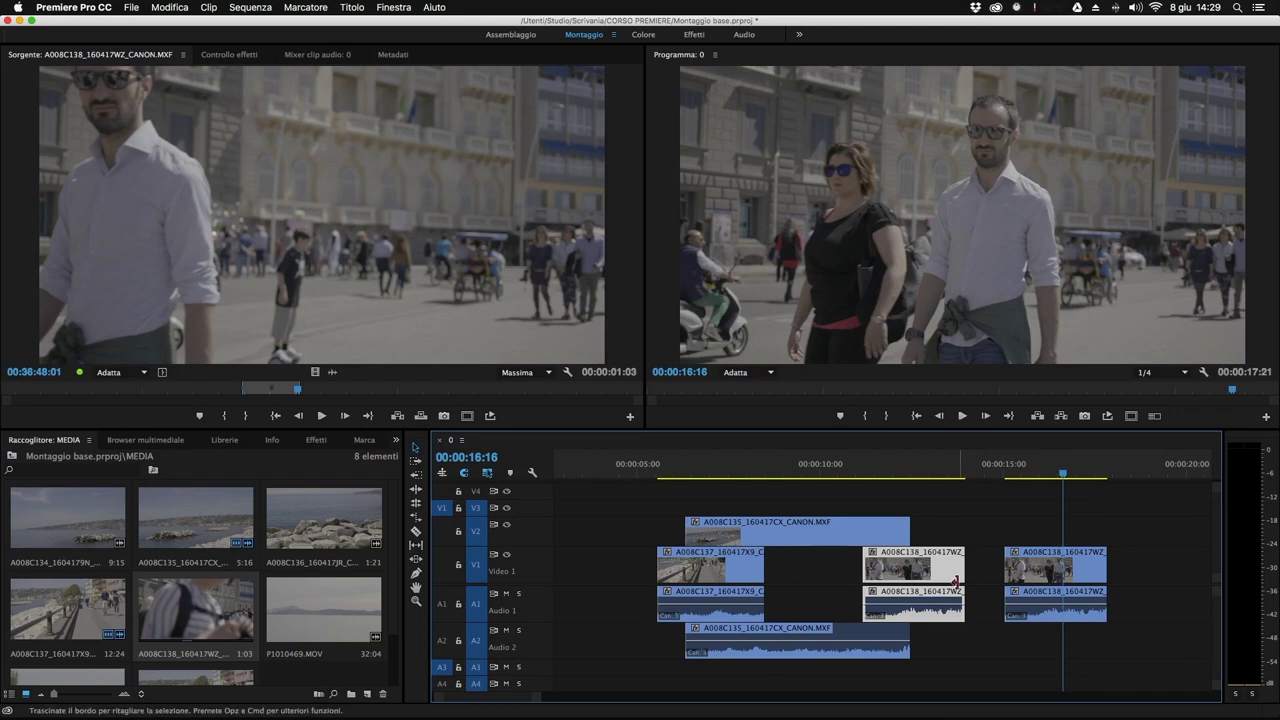
left_click(1078, 578)
key("Delete")
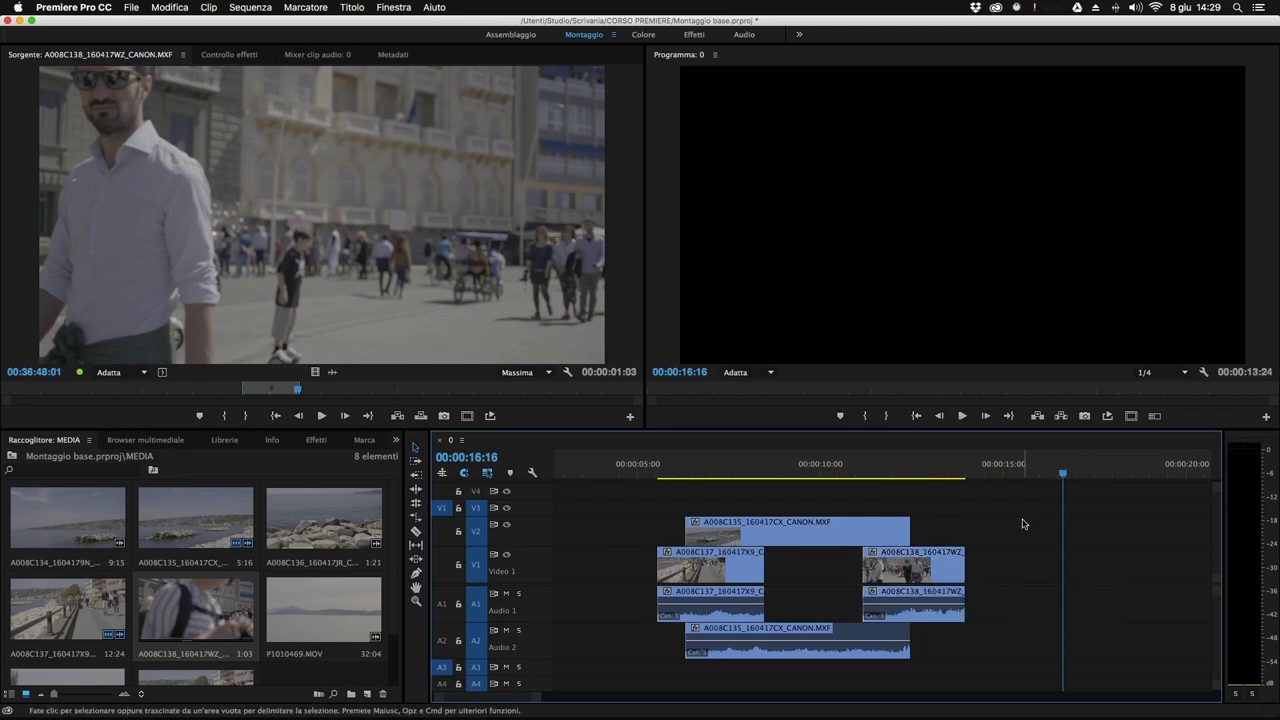
left_click(921, 465)
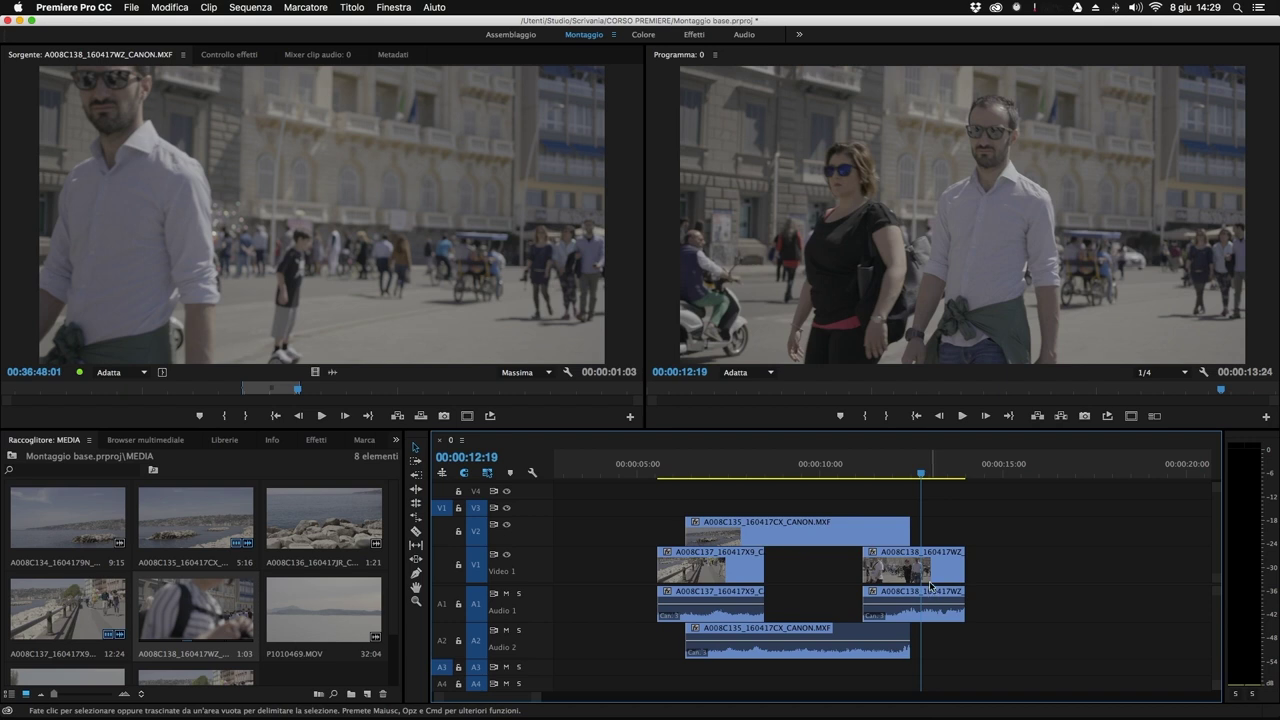
left_click(170, 7)
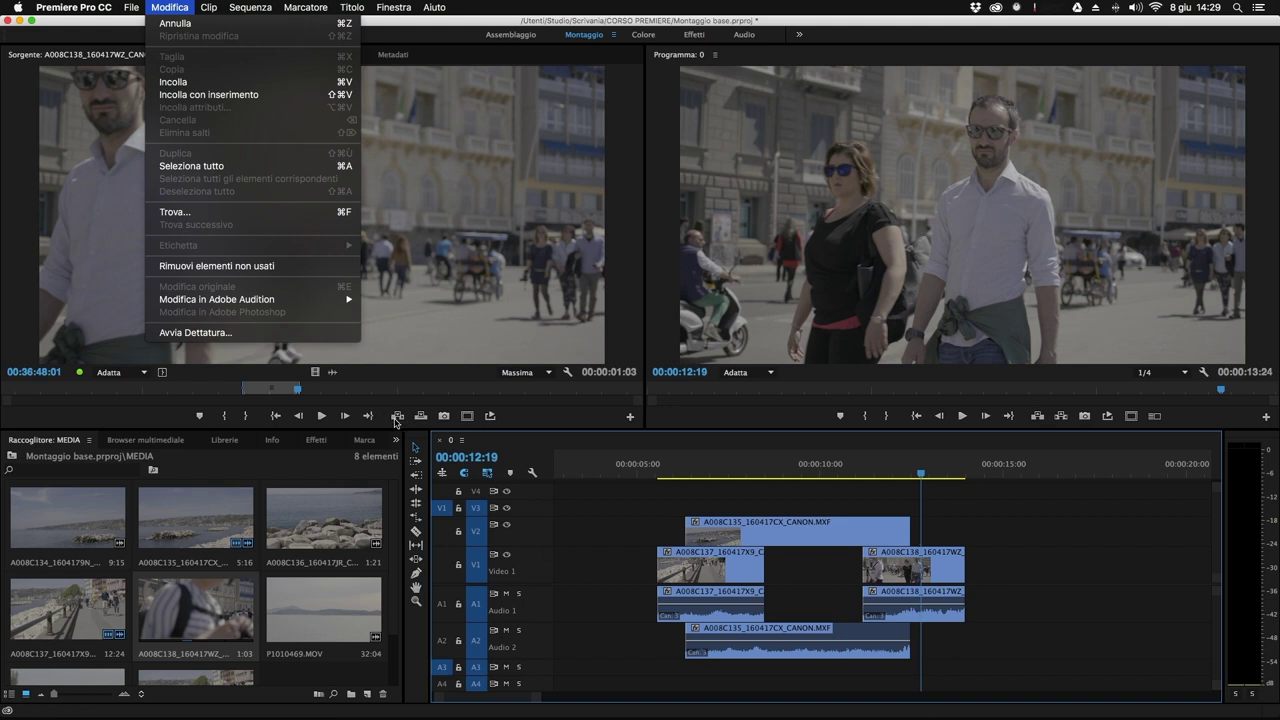
Insert-paste A008C138 at the playhead on Video 1, then park at 00:00:14:07.
left_click(240, 94)
left_click_drag(1001, 473, 960, 520)
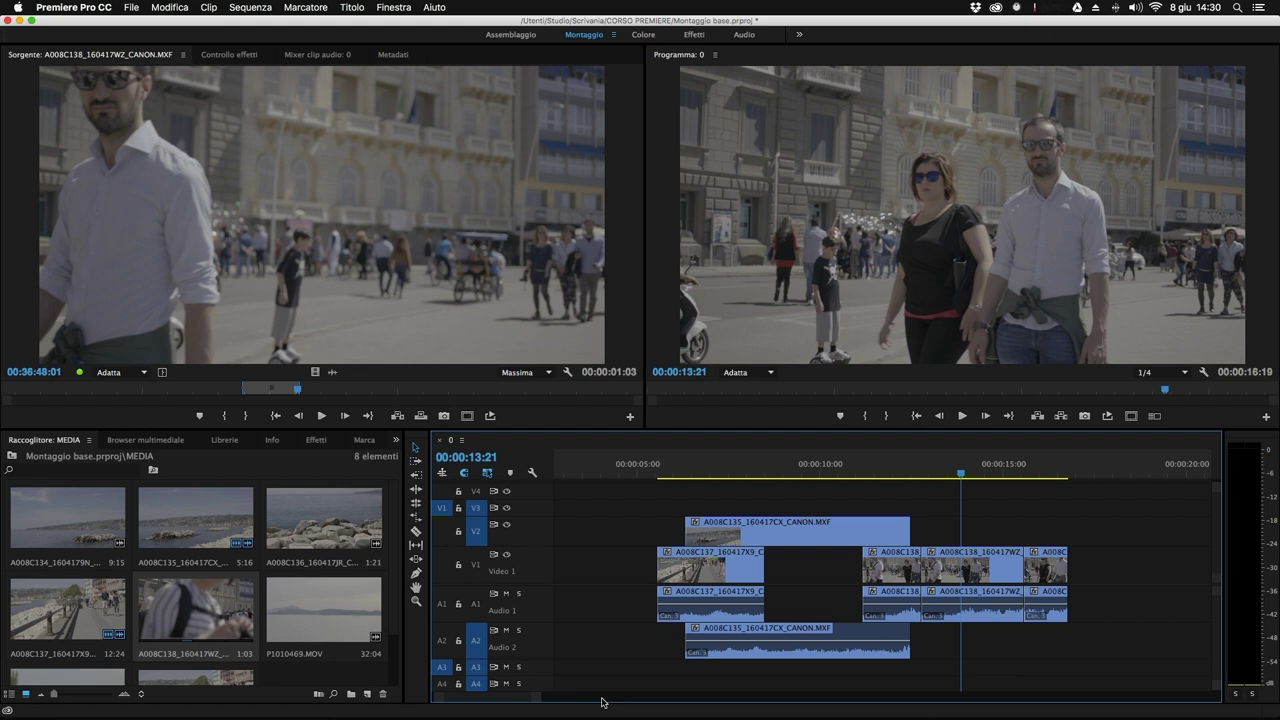
left_click_drag(962, 474, 985, 491)
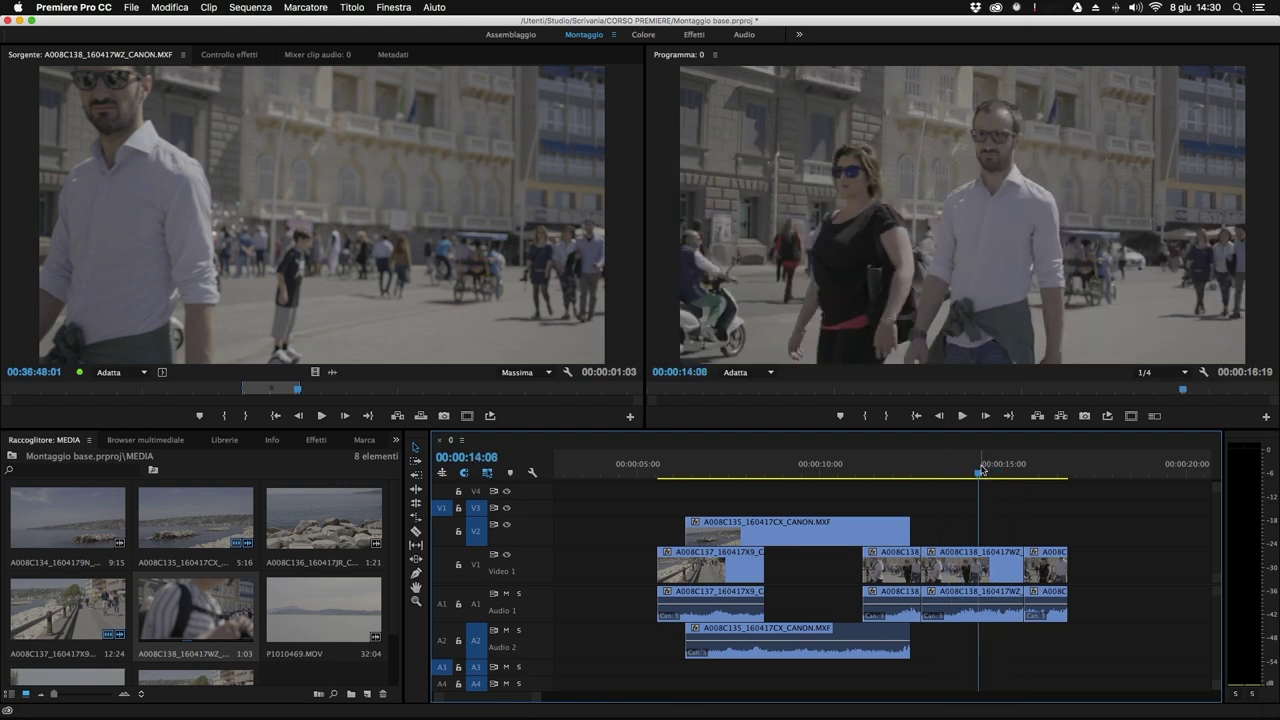
left_click_drag(979, 477, 979, 482)
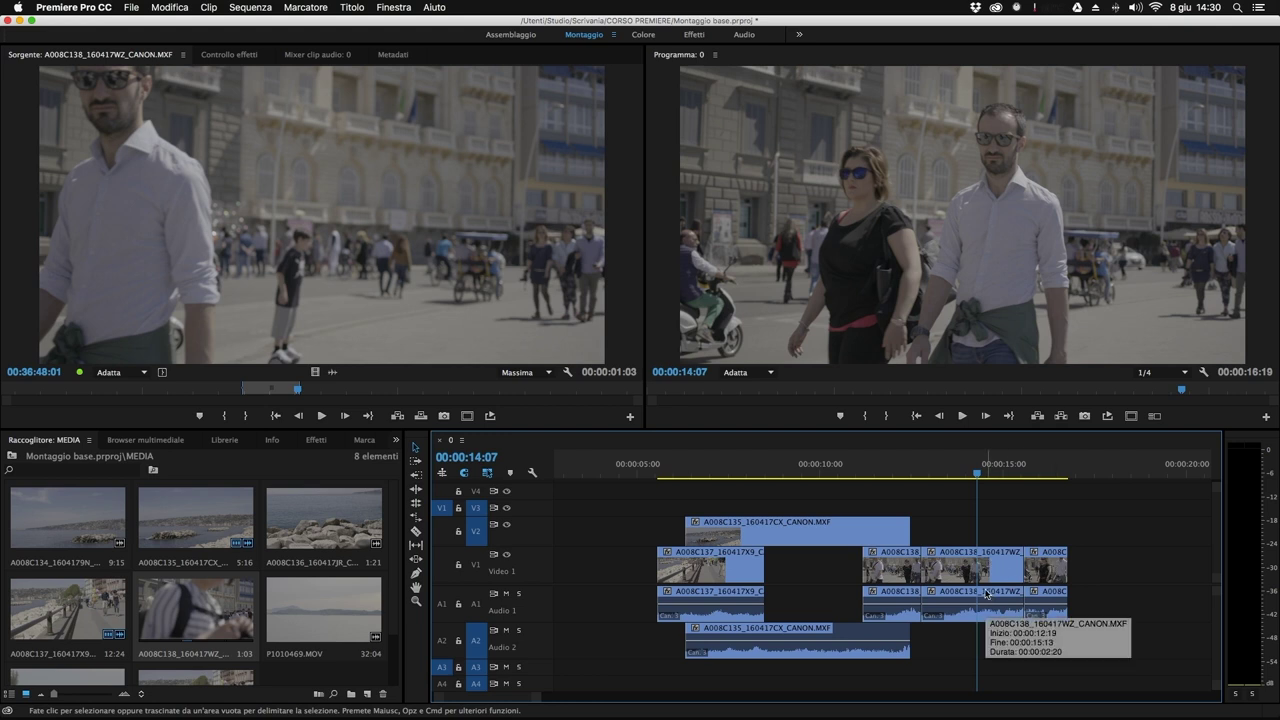
Untarget V1/A1 and insert-paste A008C138 onto V2/A2 at 00:00:14:07.
left_click(478, 568)
left_click(477, 566)
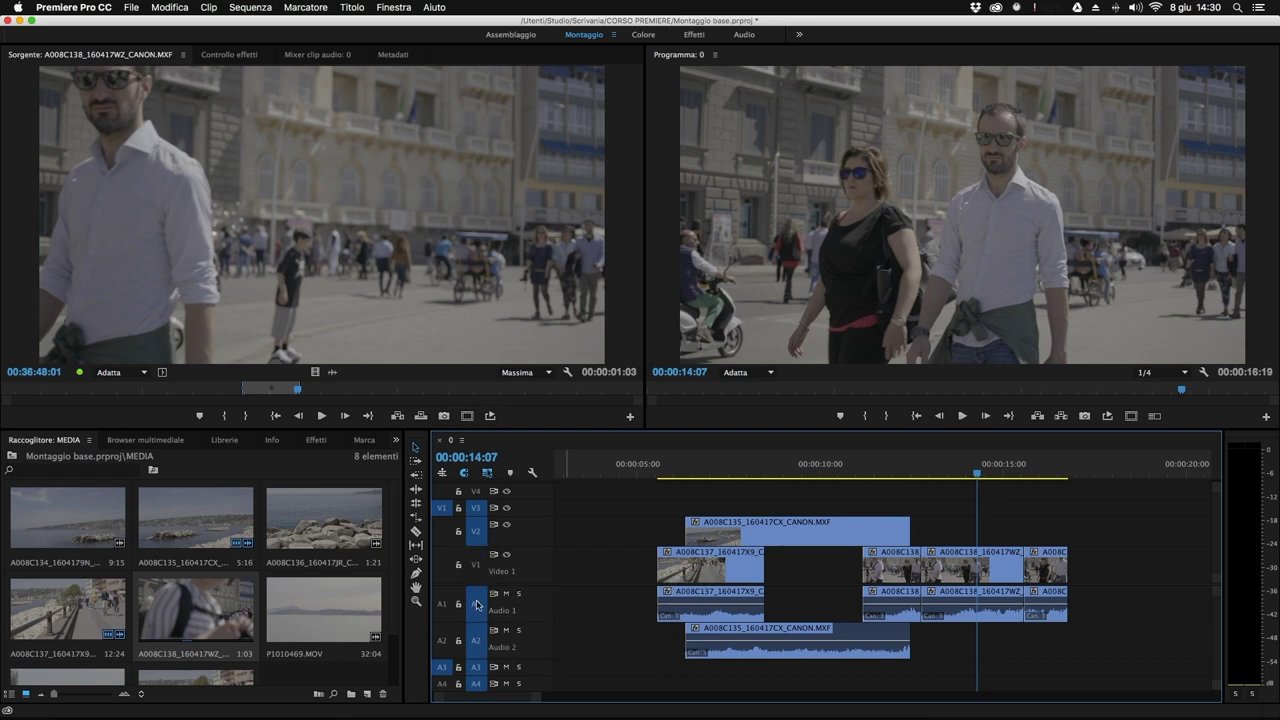
left_click(478, 603)
left_click(169, 7)
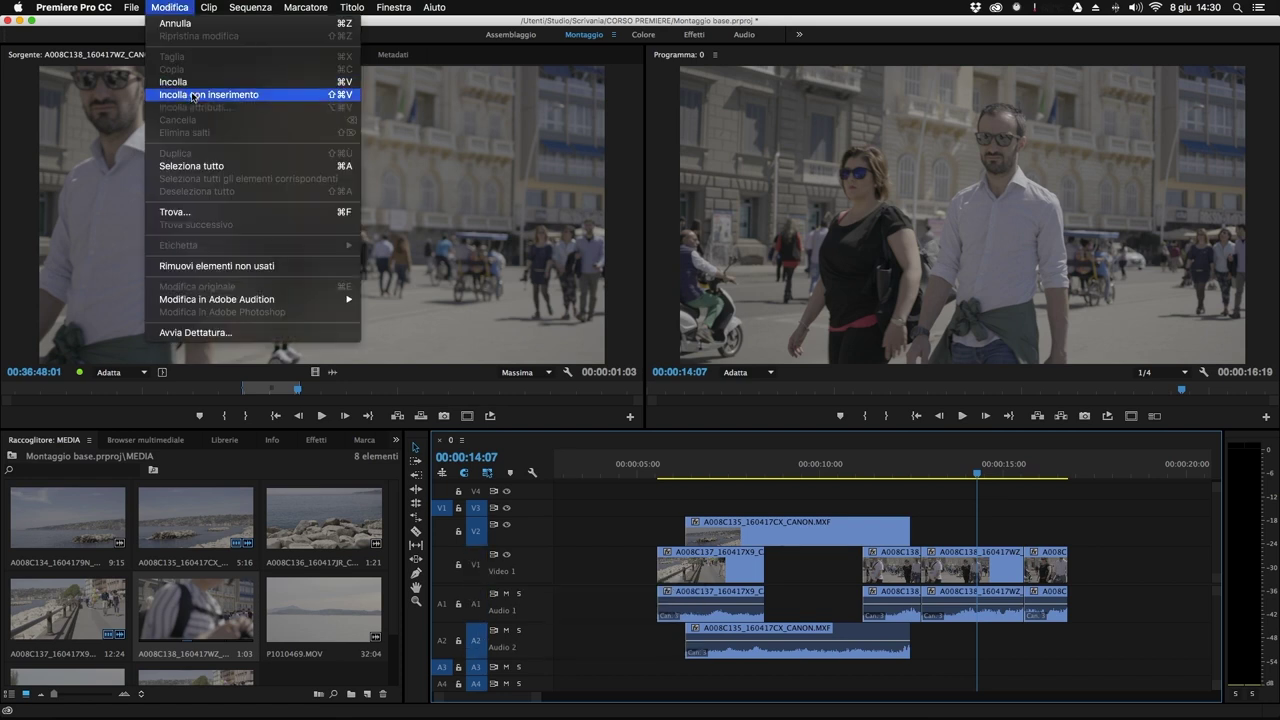
left_click(194, 97)
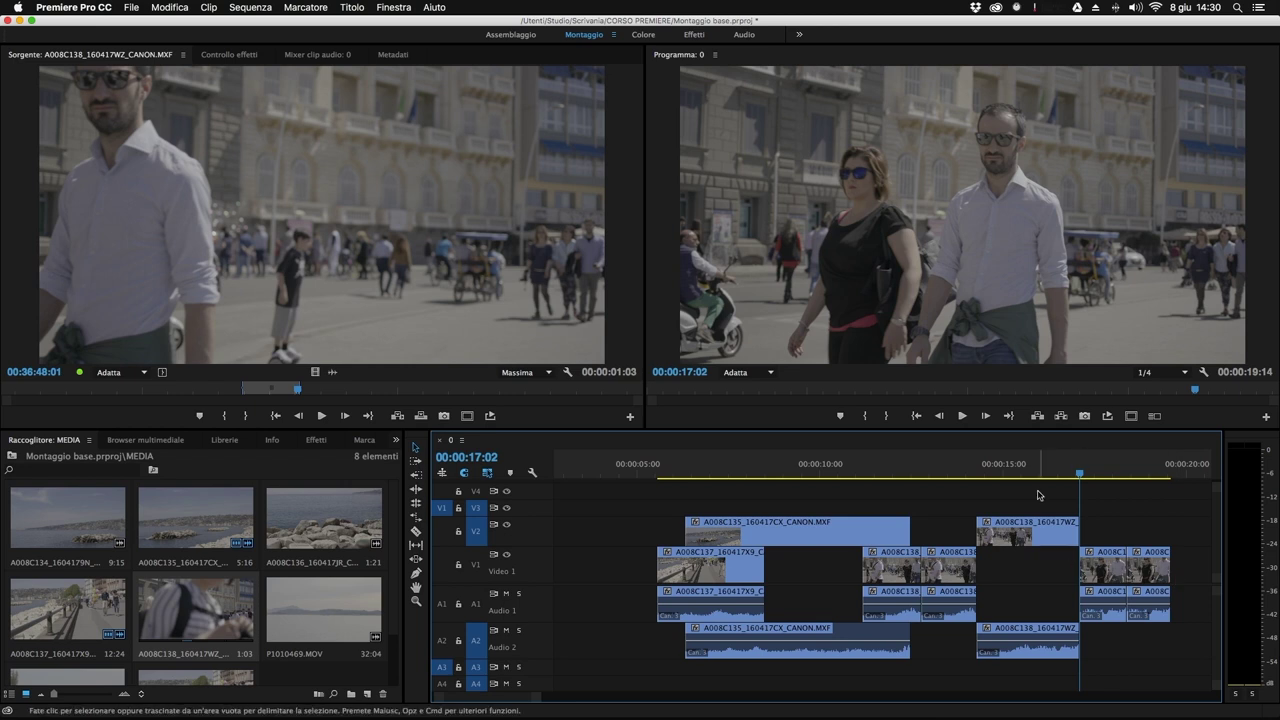
left_click(969, 474)
left_click_drag(969, 474, 1003, 481)
mouse_move(1009, 470)
left_mouse_down()
mouse_move(980, 472)
mouse_move(1048, 472)
mouse_move(1025, 478)
left_mouse_up()
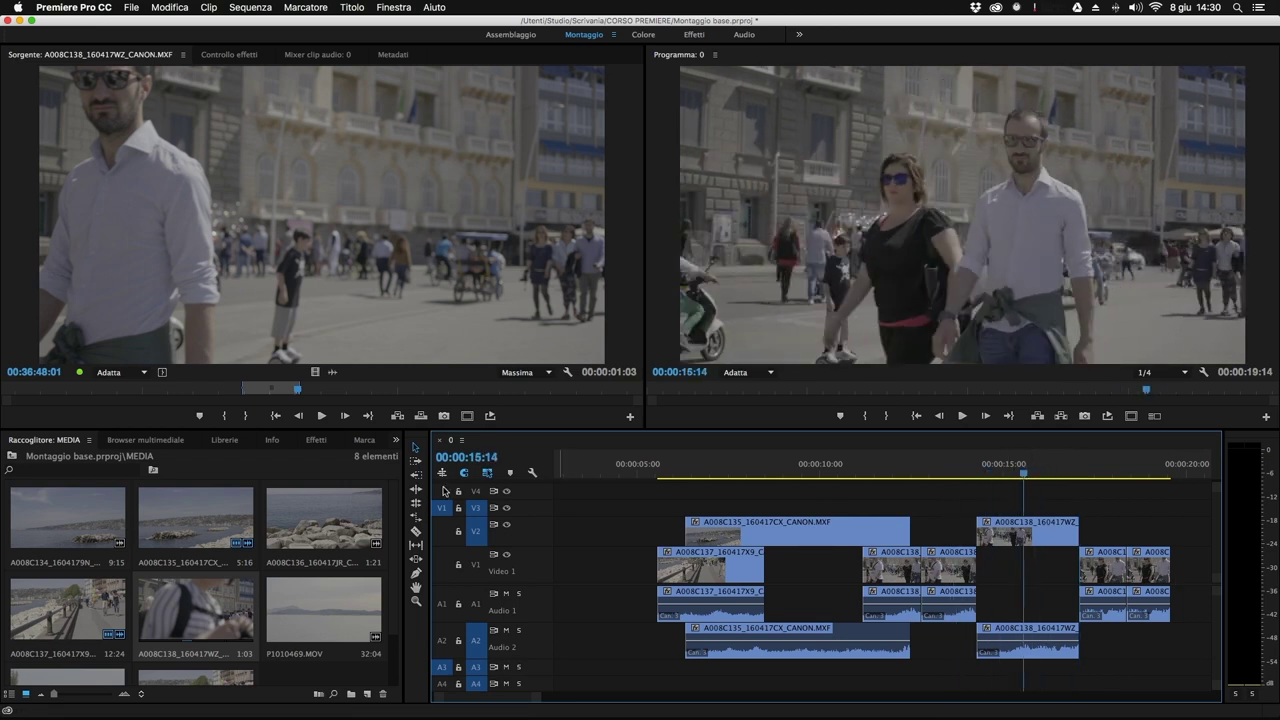
Make Video 1 and Audio 1 the paste target tracks again.
left_click(477, 508)
left_click(477, 531)
left_click(476, 564)
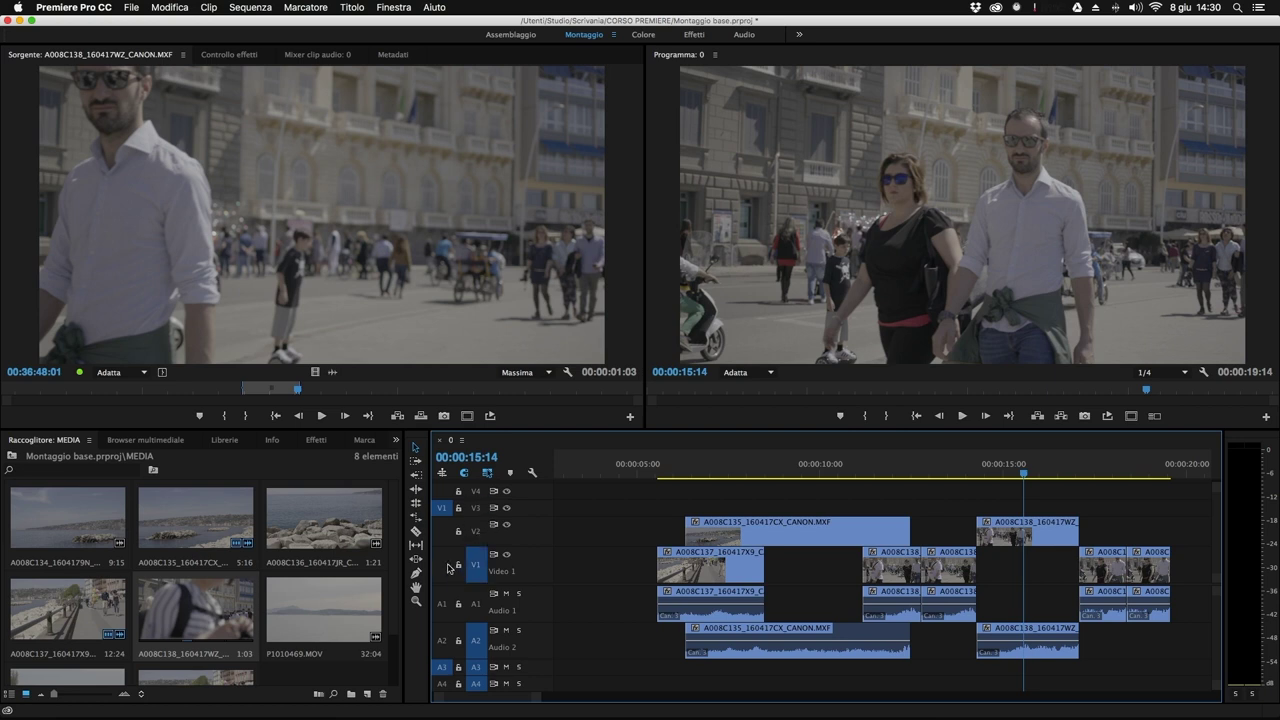
left_click(442, 564)
left_click(441, 603)
left_click(476, 603)
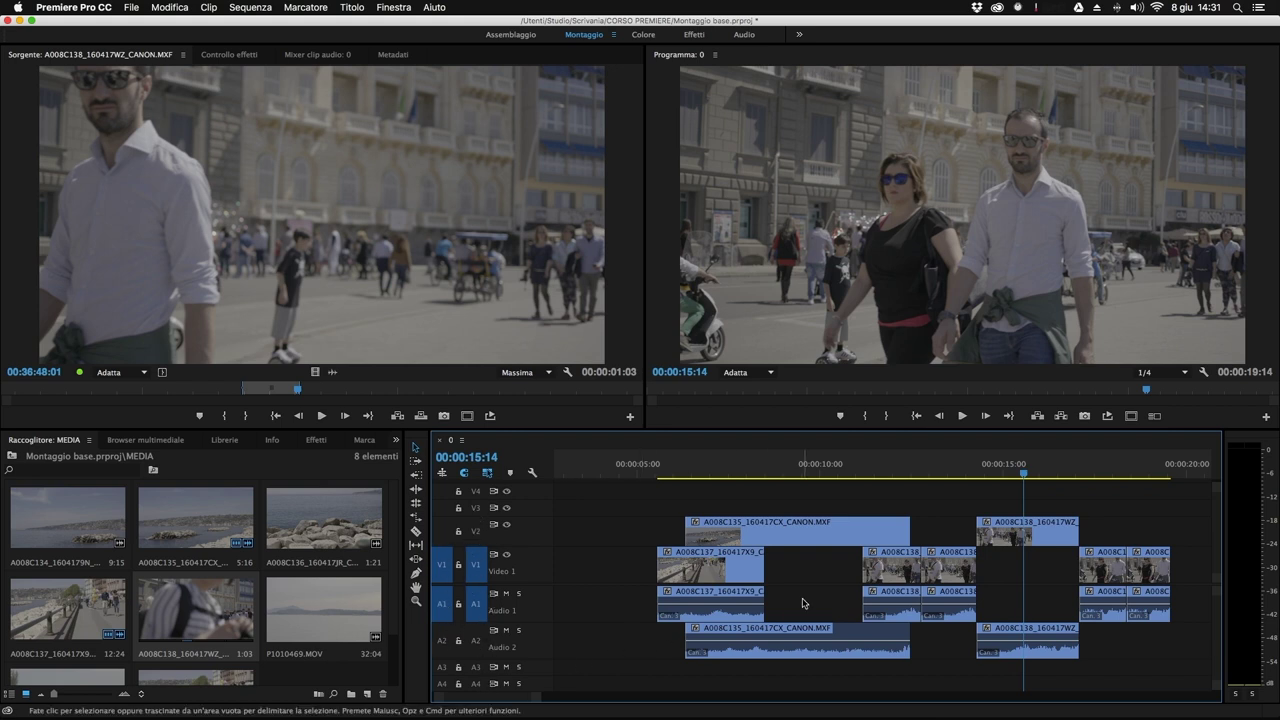
Move A008C135_160417CX_CANON.MXF earlier on Video 2, copy it, and park at 00:00:10:12.
left_click(746, 543)
left_click_drag(762, 543, 685, 540)
right_click(686, 540)
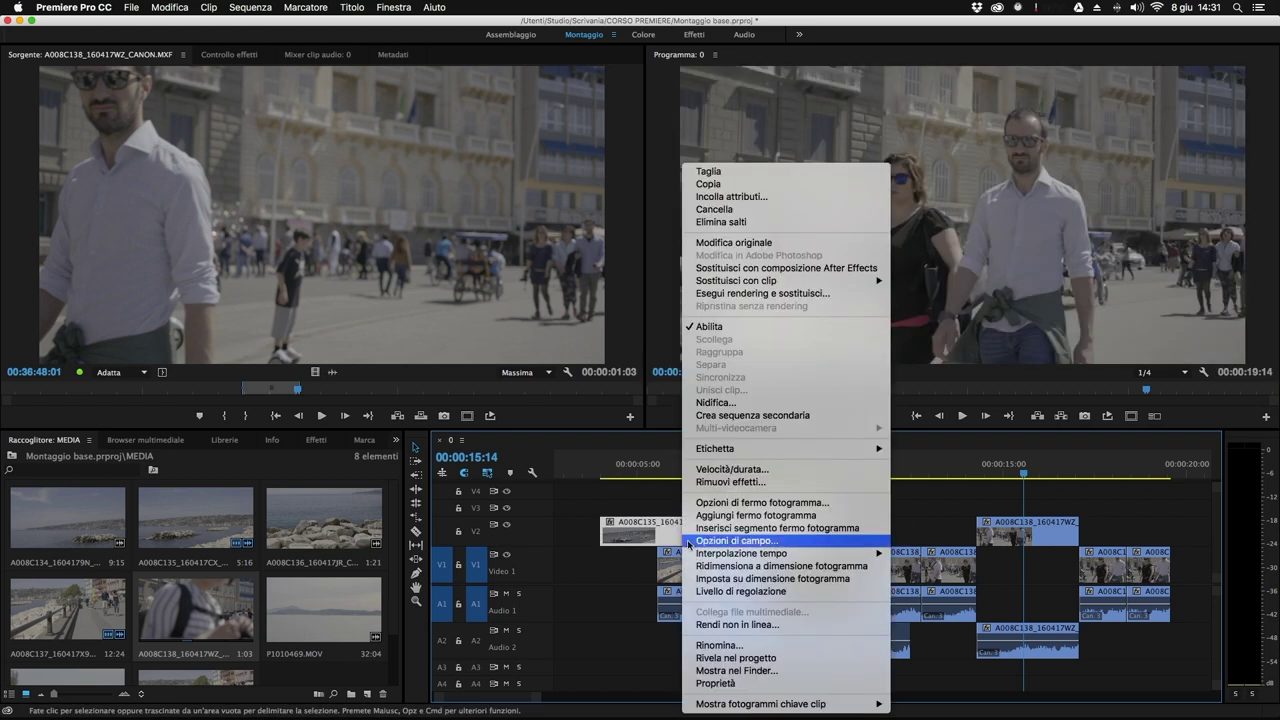
left_click(724, 187)
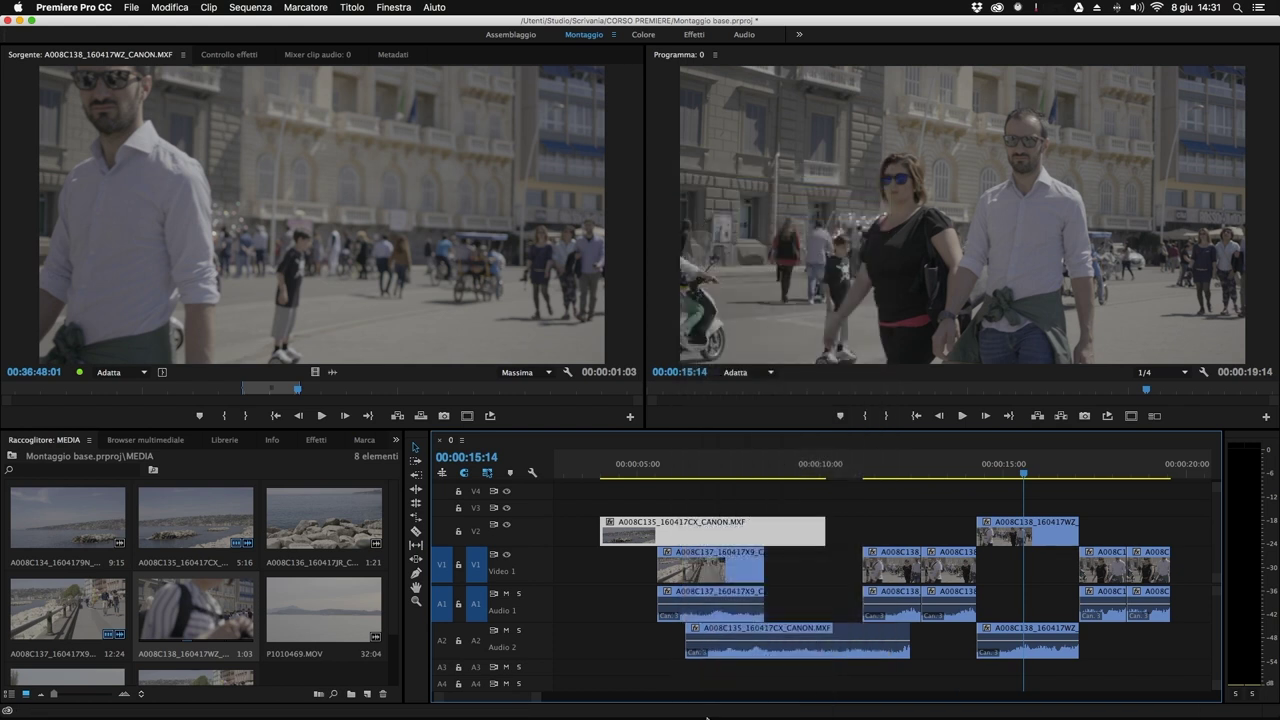
left_click_drag(898, 457, 842, 463)
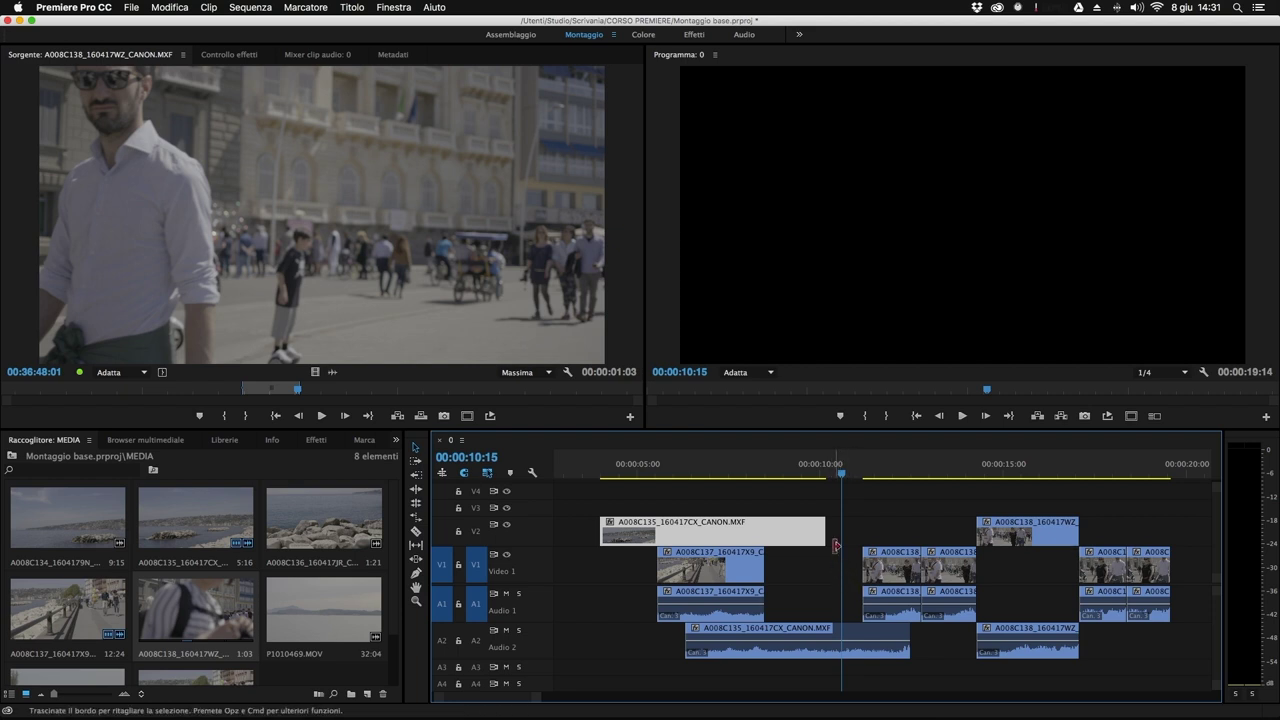
key("Left")
key("Left")
key("Left")
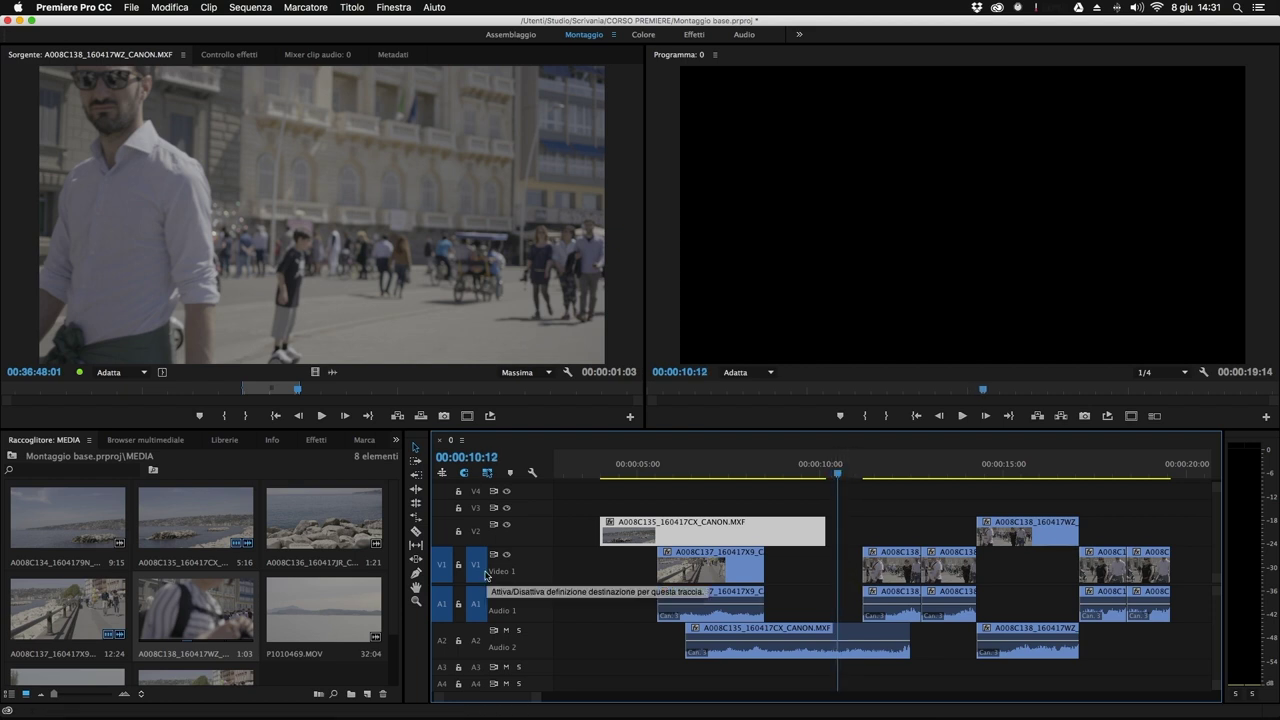
Target only Video 4 and insert-paste the A008C135 copy there at 00:00:10:12.
left_click(475, 492)
left_click(476, 568)
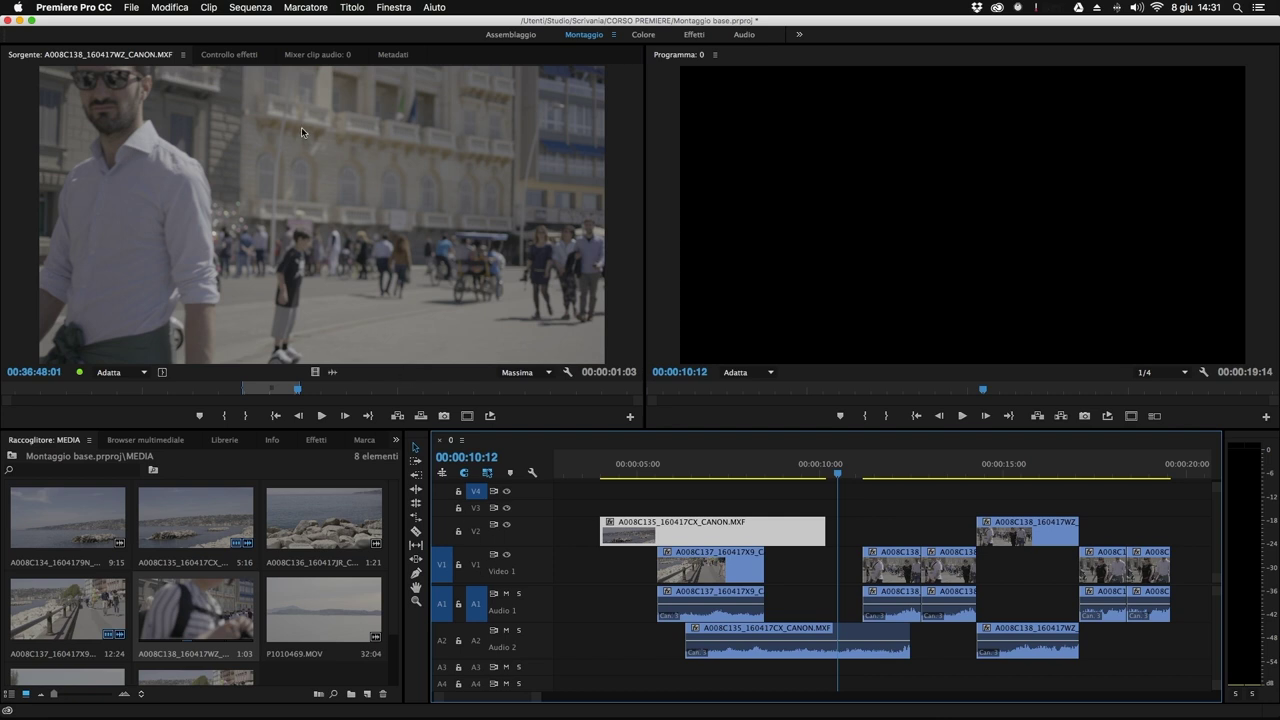
left_click(171, 6)
left_click(200, 101)
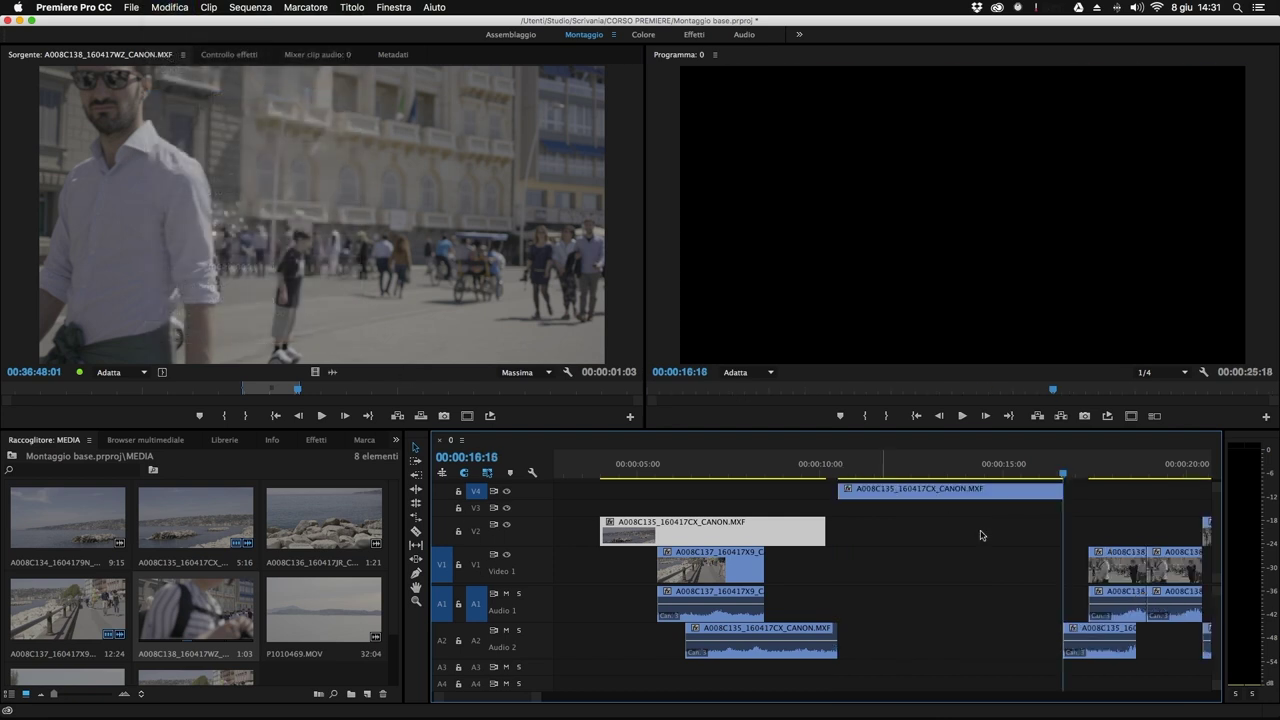
left_click_drag(1063, 472, 929, 492)
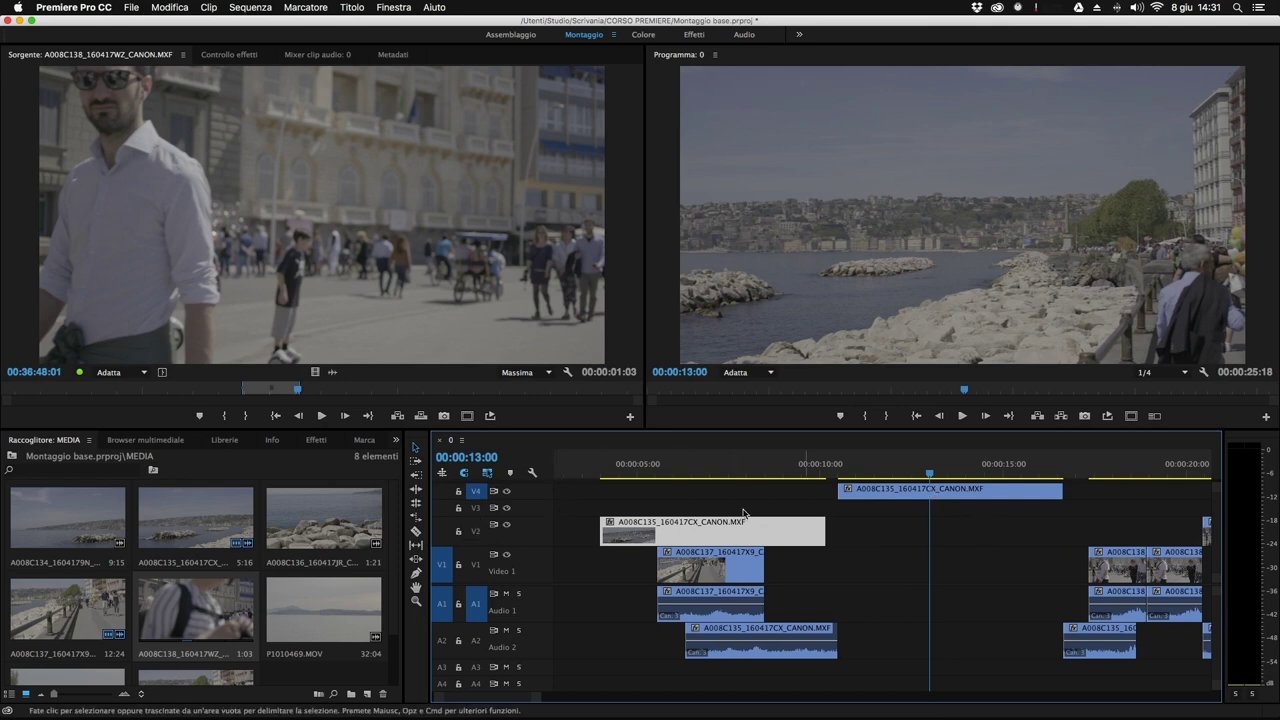
Target Video 3 and Video 2, park near 00:00:07, and open the Modifica menu.
left_click(476, 509)
left_click(477, 531)
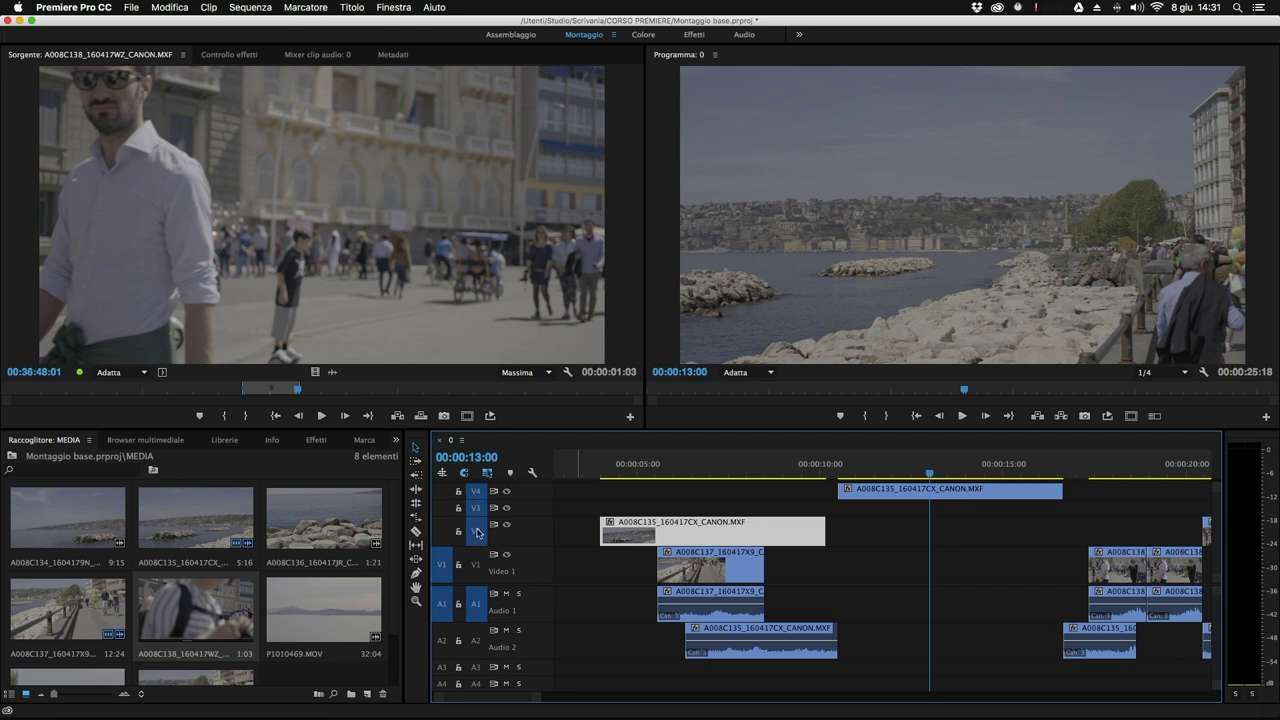
left_click_drag(929, 470, 818, 473)
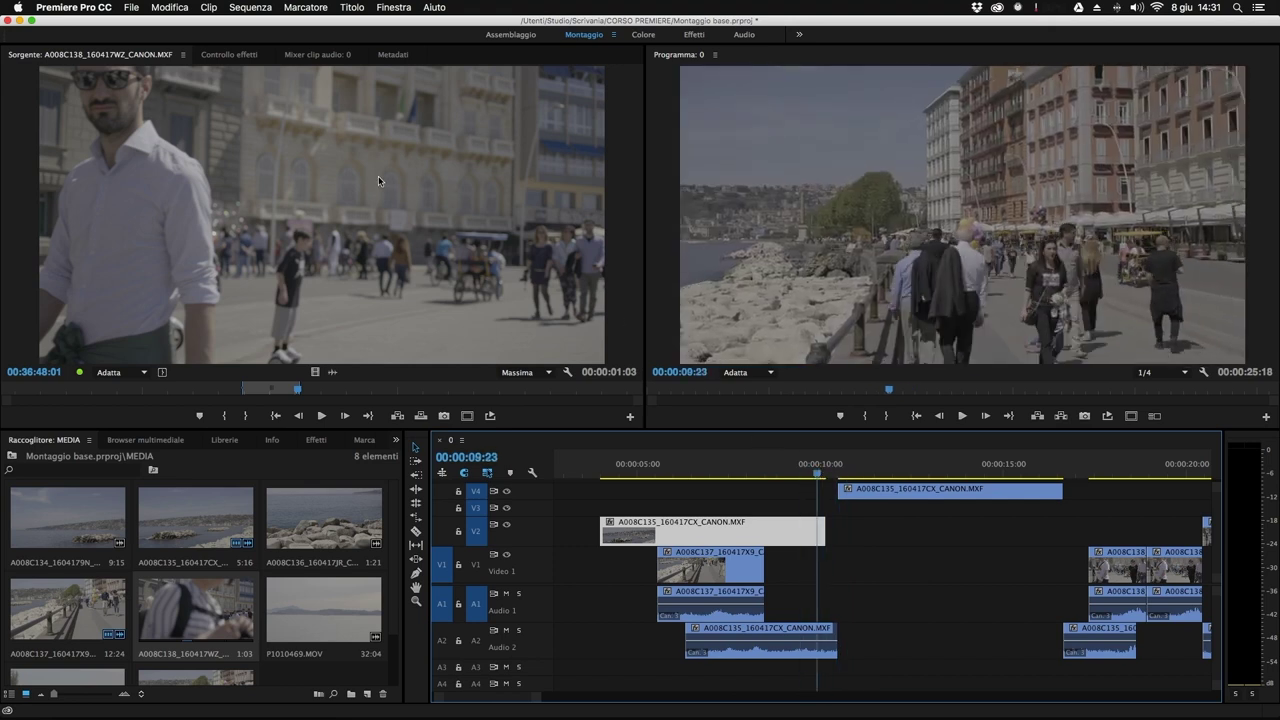
left_click(163, 8)
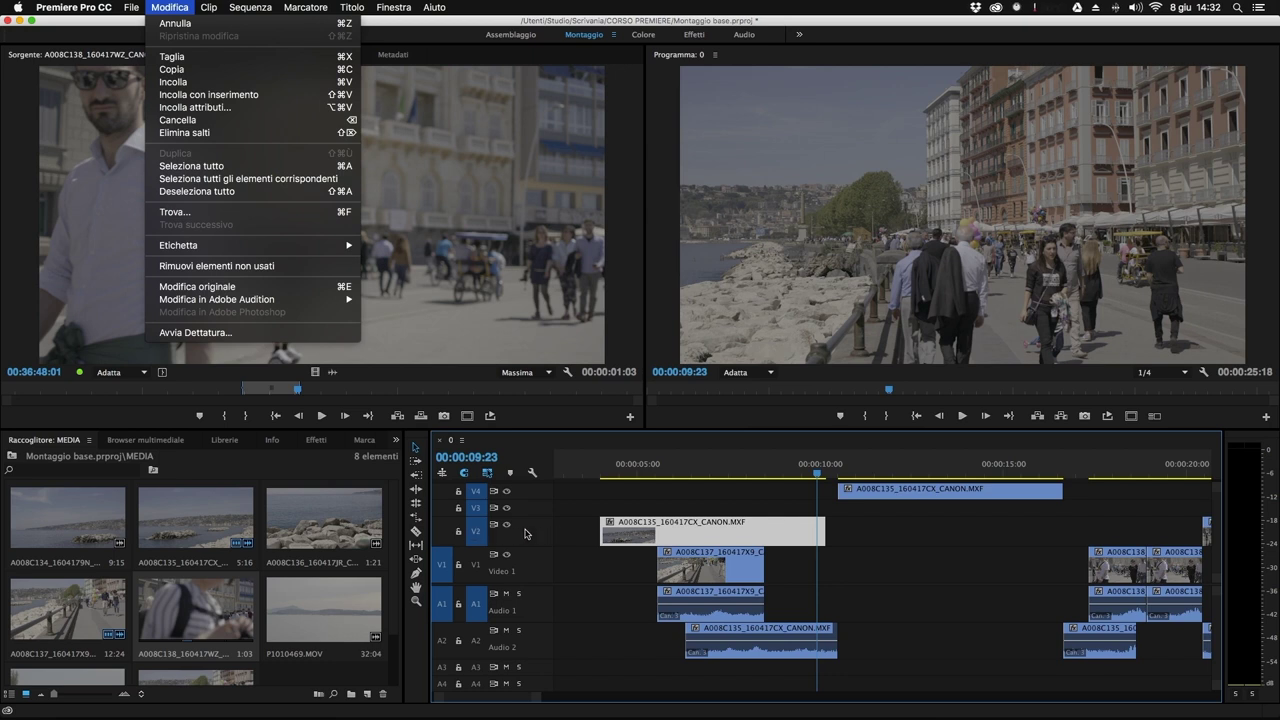
Paste the clip onto Video 2, then copy it together with the A008C137 clip.
left_click(257, 82)
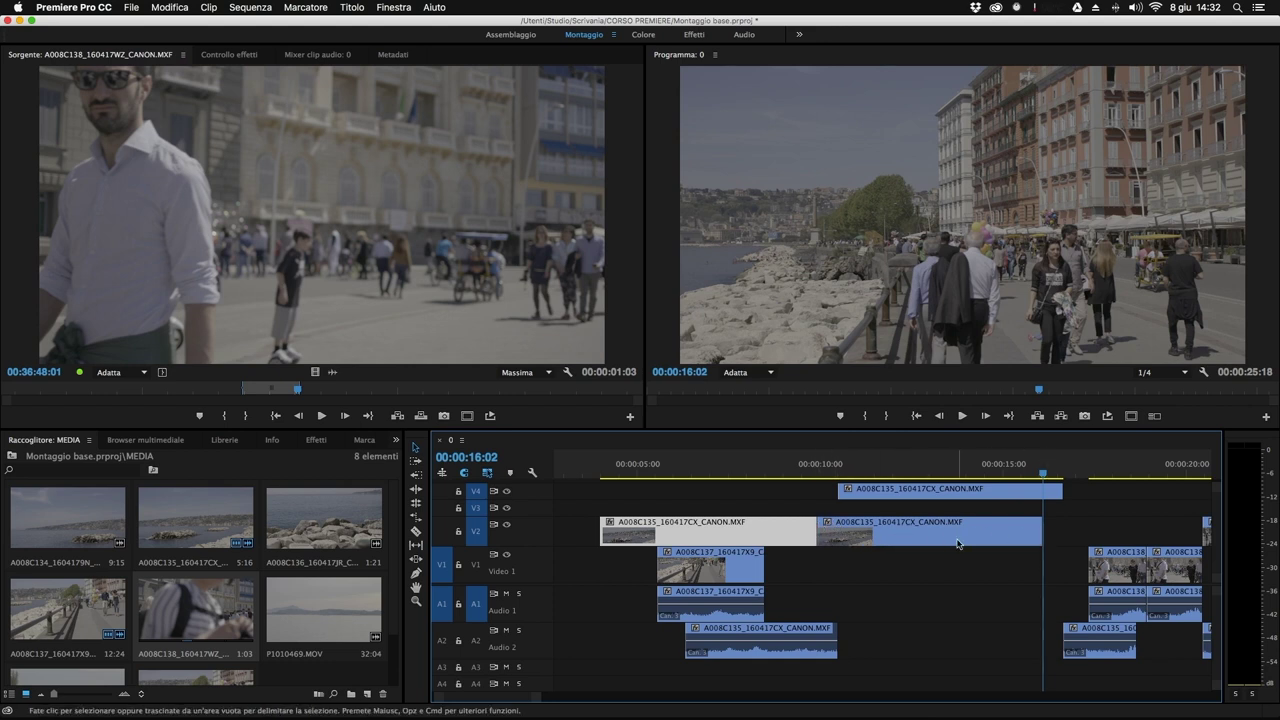
left_click(690, 560, "shift")
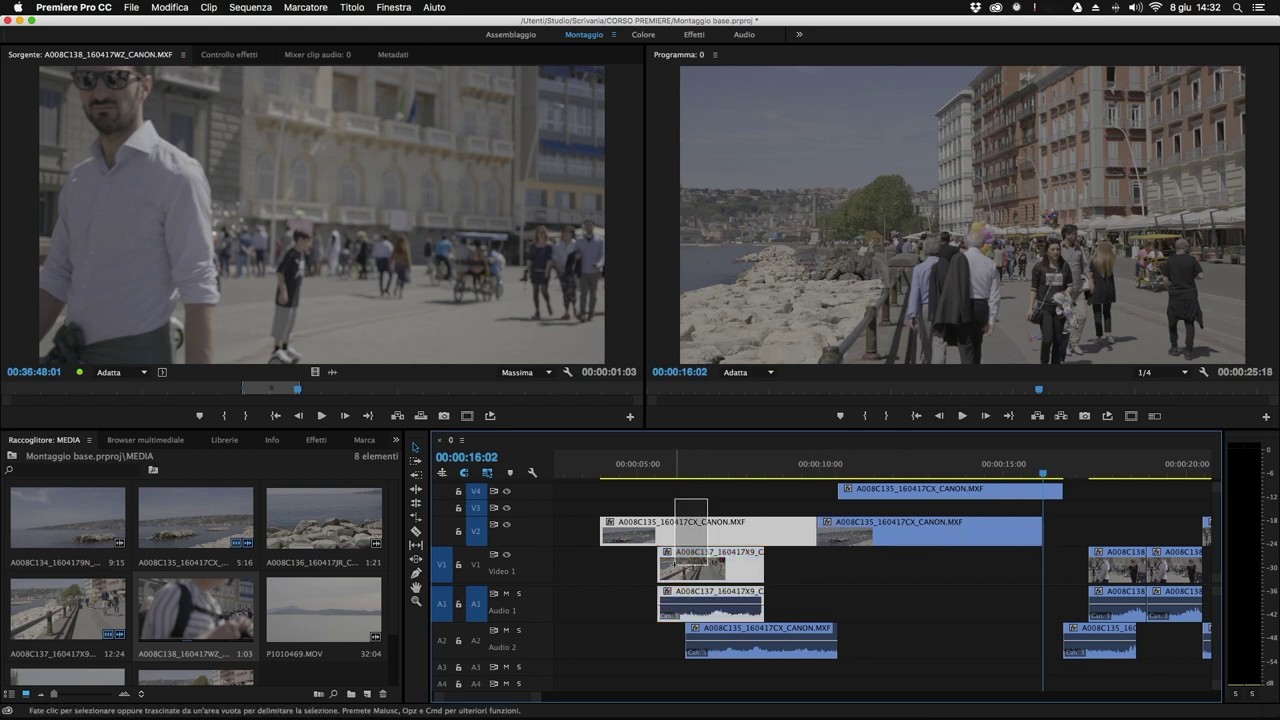
left_click(165, 7)
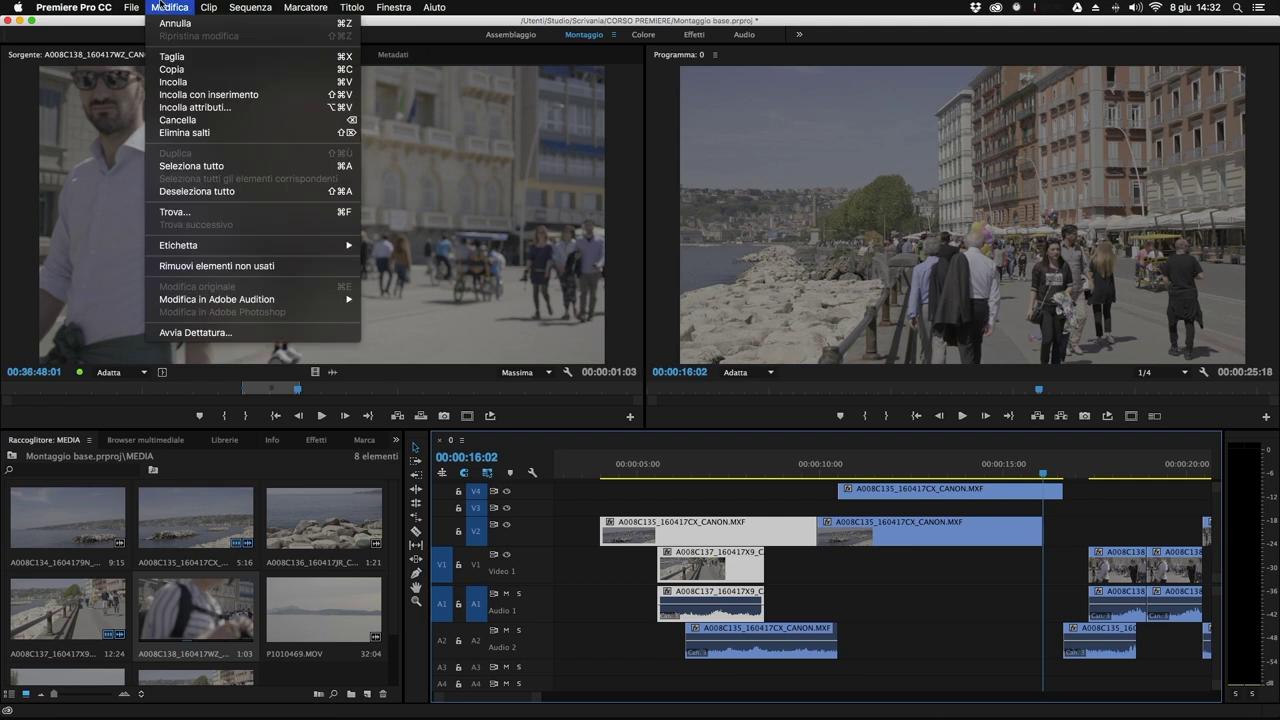
left_click(172, 69)
Place the playhead around 00:00:25:05 and paste the copied clips onto Video 3.
left_click_drag(850, 463, 793, 462)
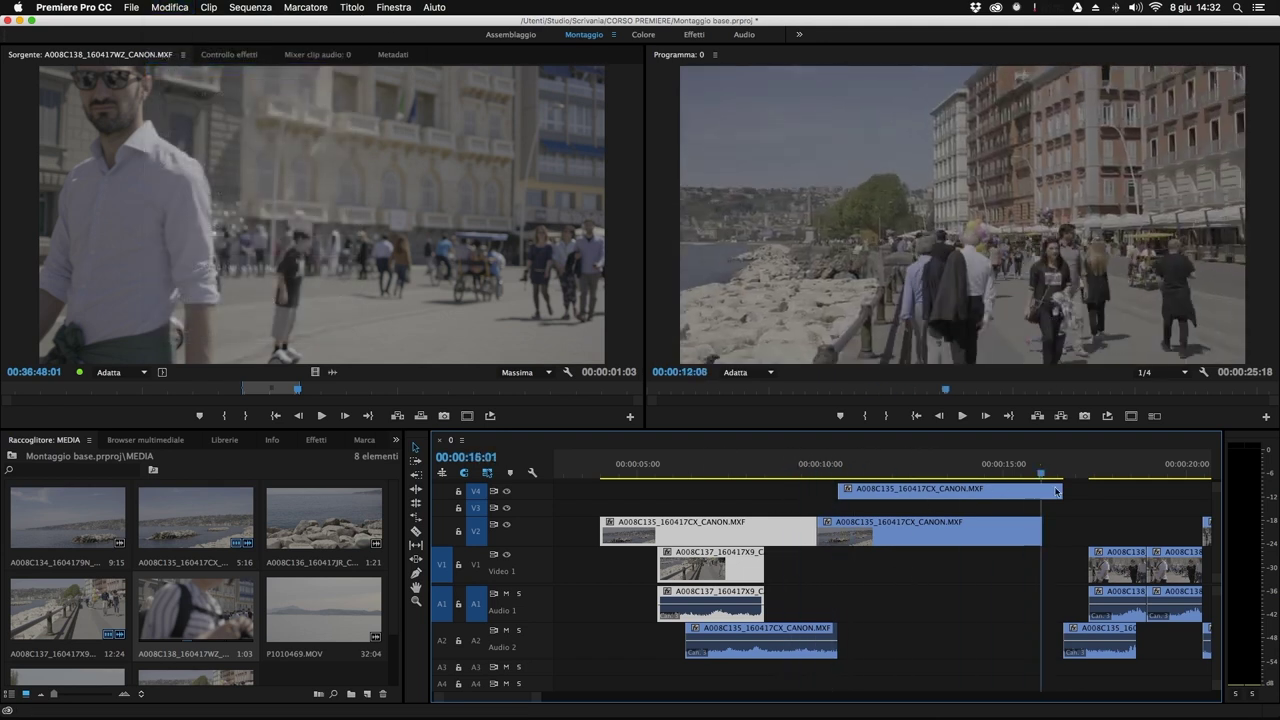
left_click(1116, 463)
key("minus")
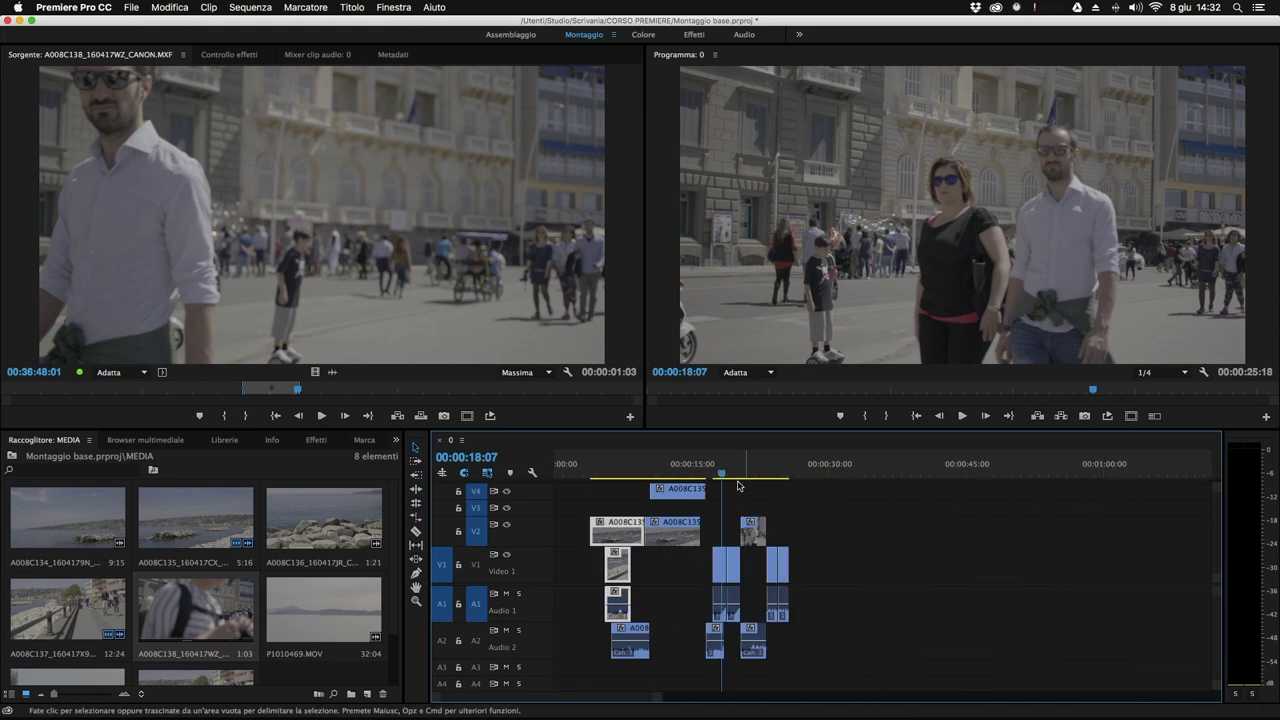
left_click(779, 474)
key("equal")
key("equal")
left_click(968, 466)
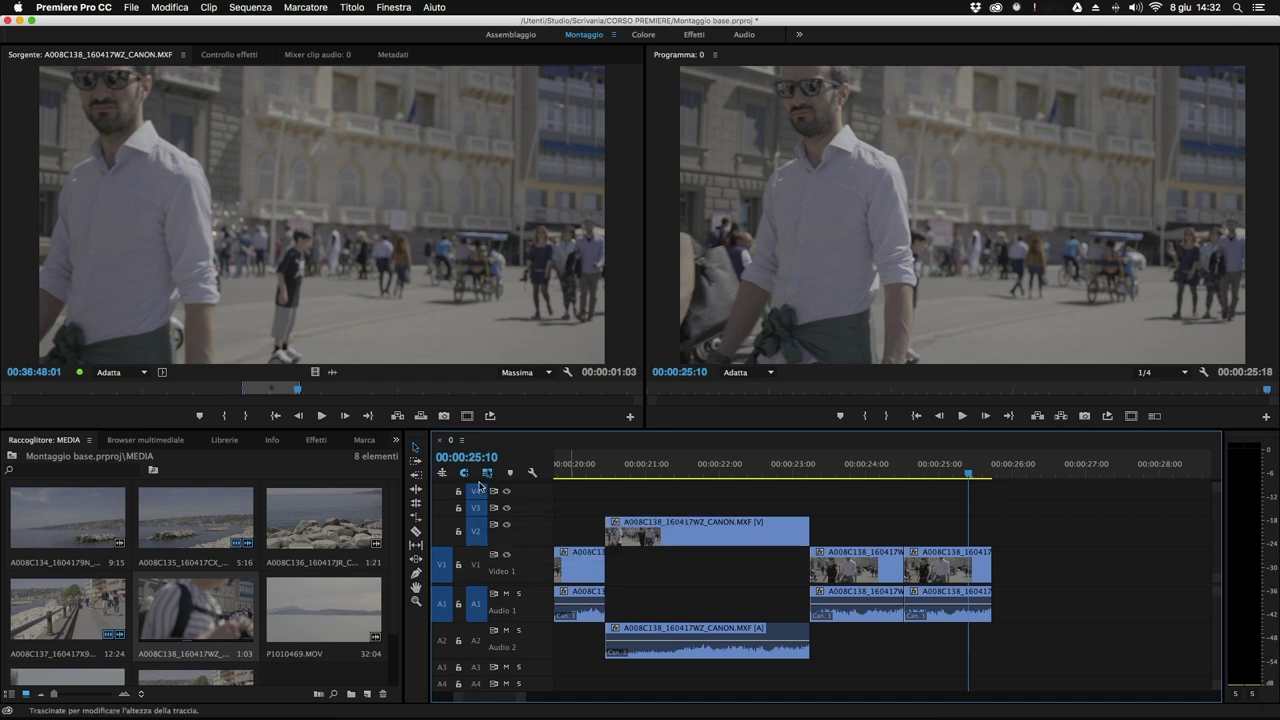
left_click_drag(968, 476, 953, 476)
scroll(490, 701, "up", 10)
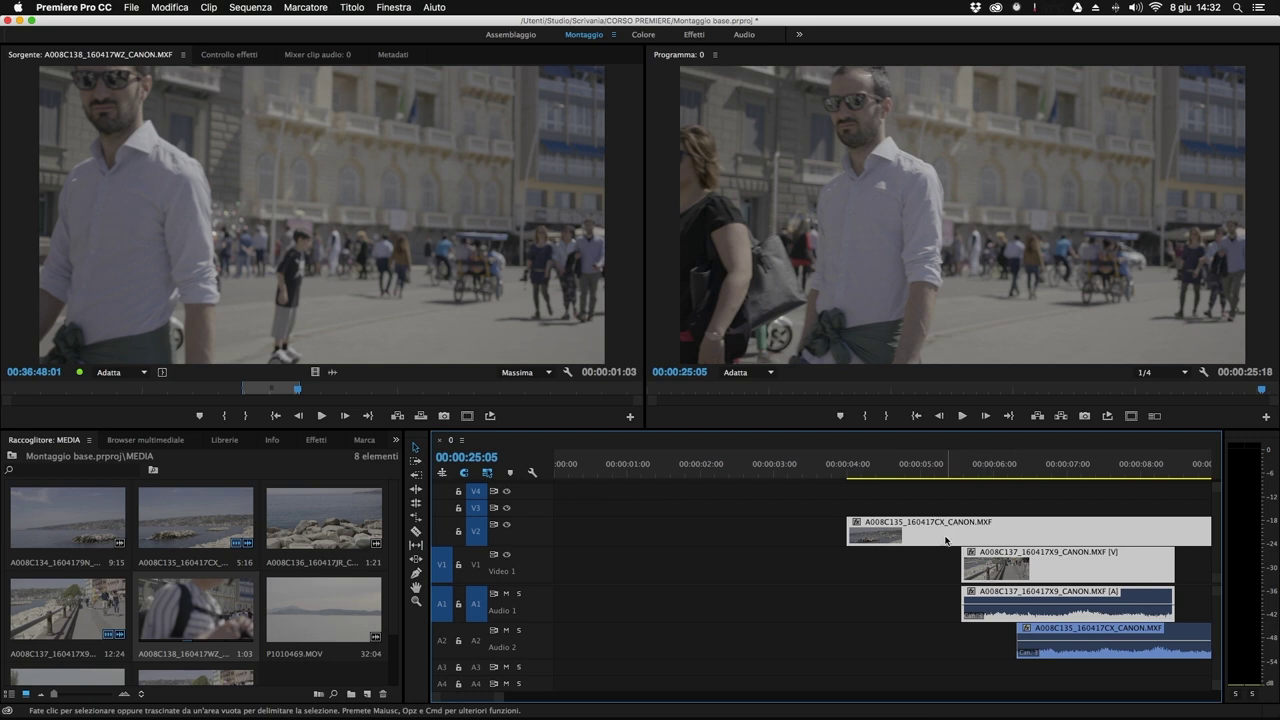
key("minus")
key("minus")
key("minus")
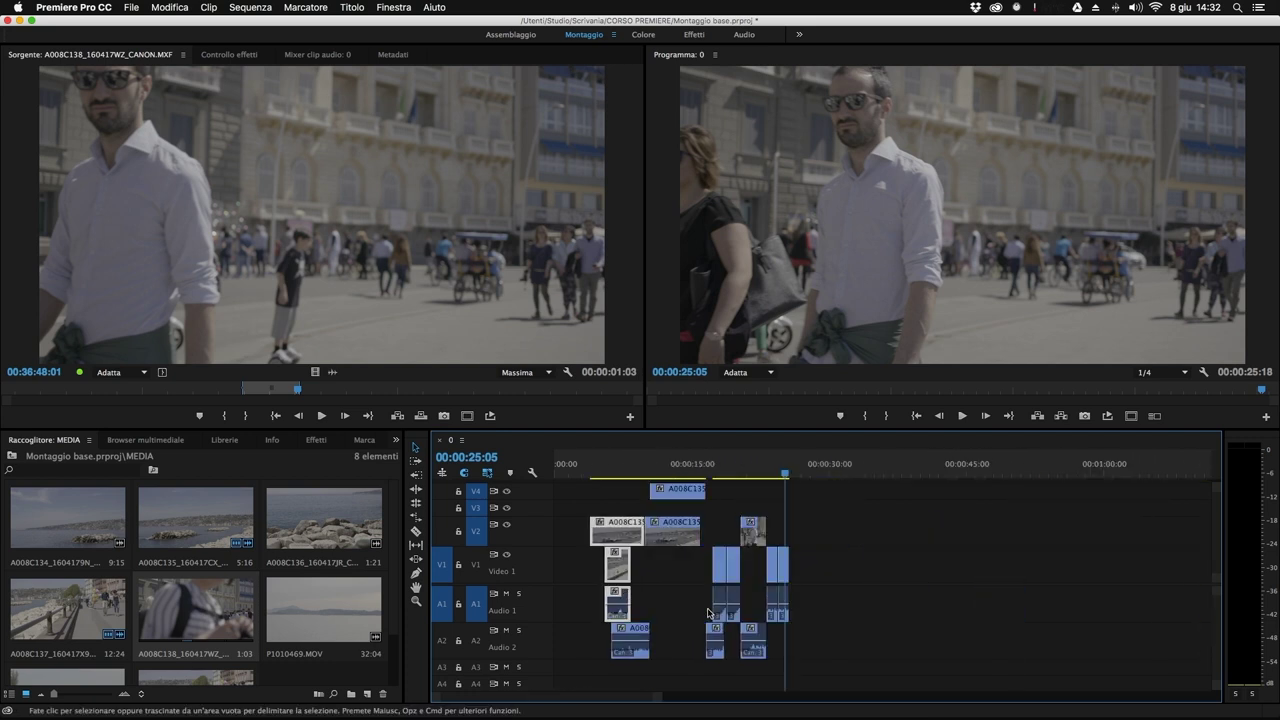
left_click(812, 568)
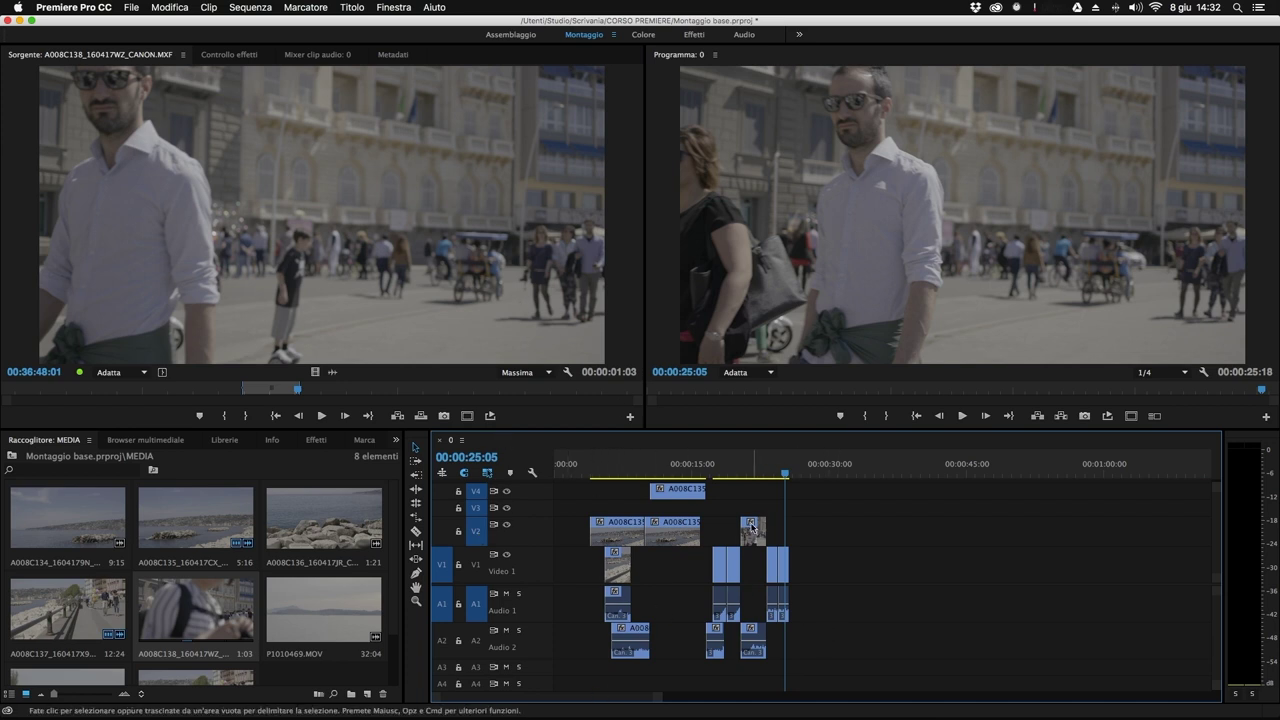
left_click(184, 8)
left_click(195, 82)
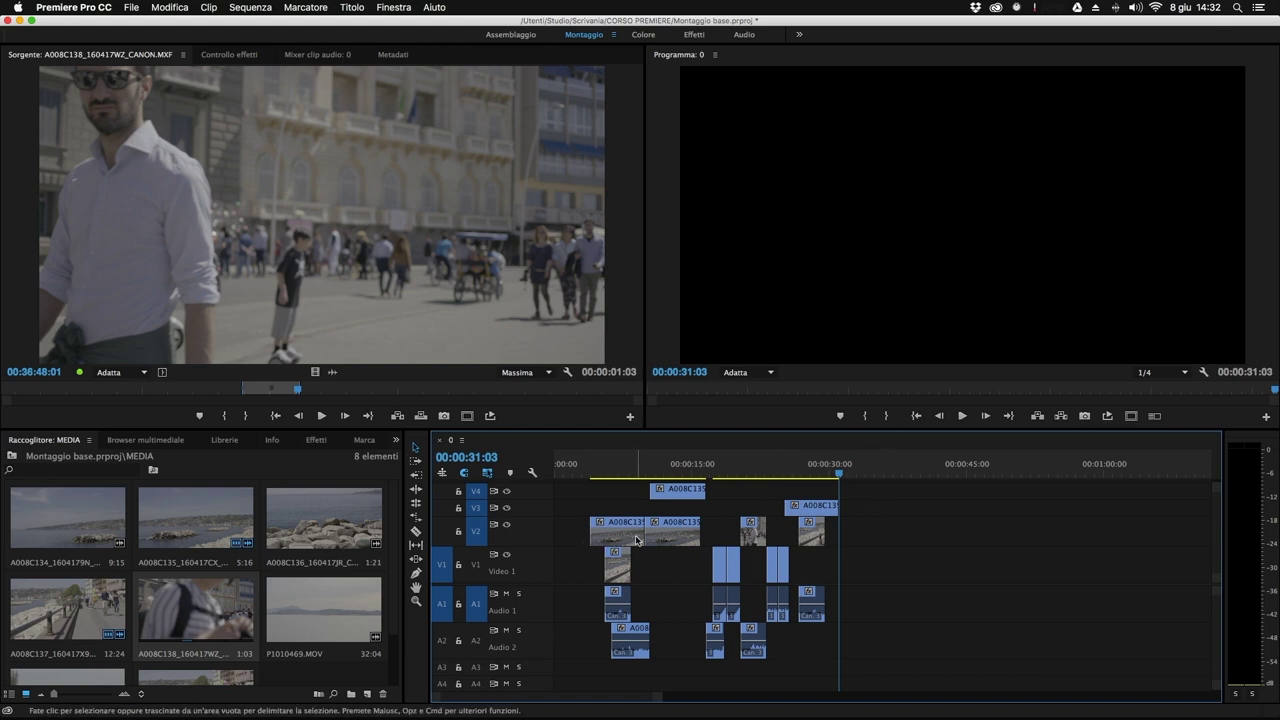
Select the V1 and V2 clips and paste the copied clips at 00:00:36:01.
left_click(617, 564)
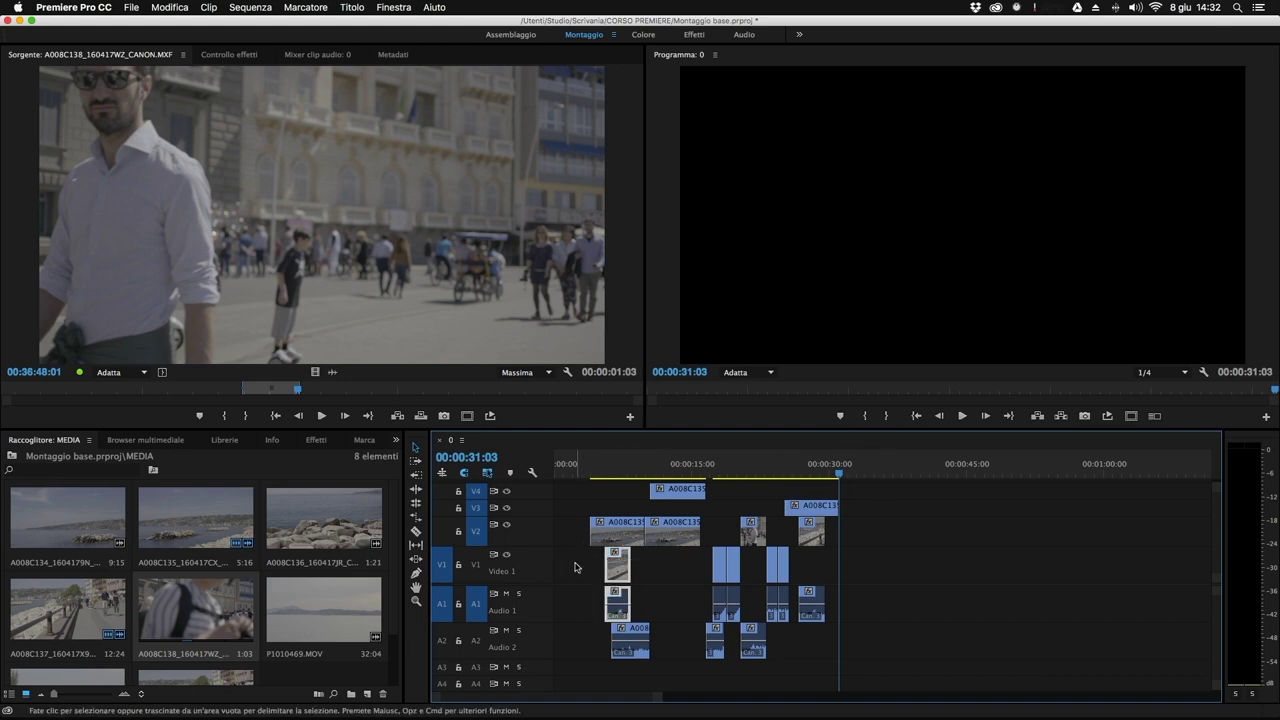
left_click(812, 530)
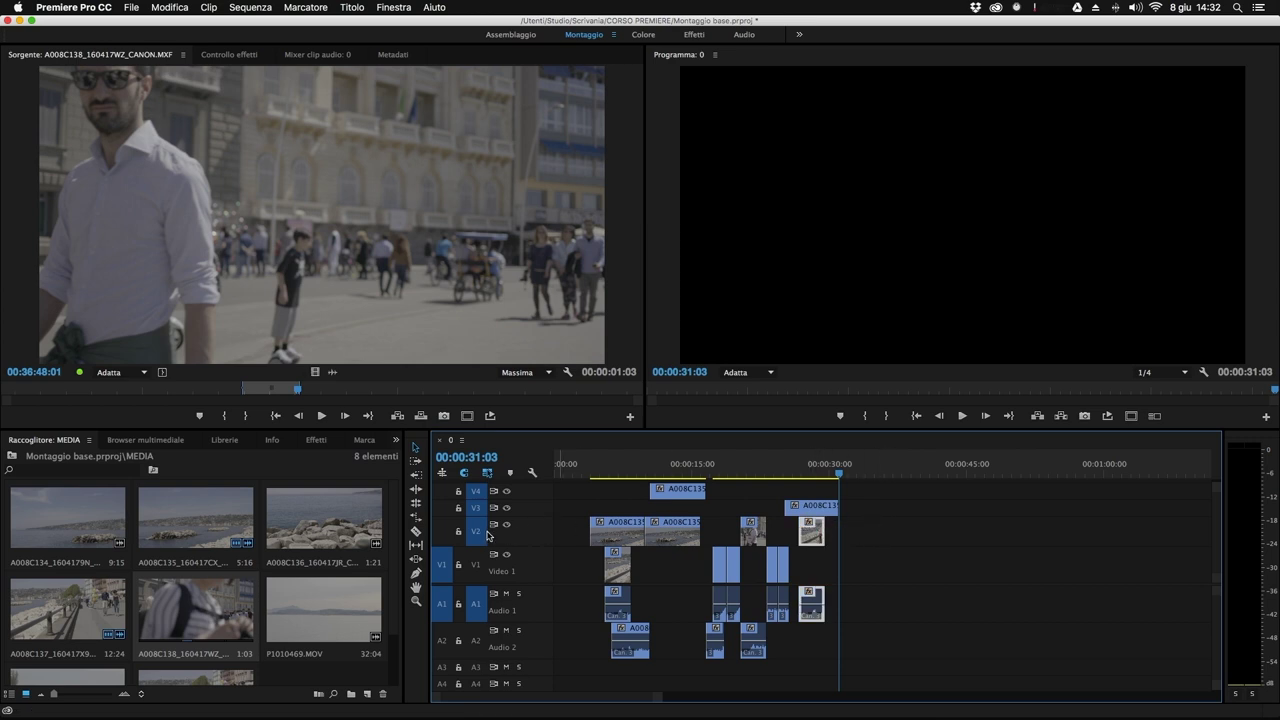
scroll(870, 571, "up", 1)
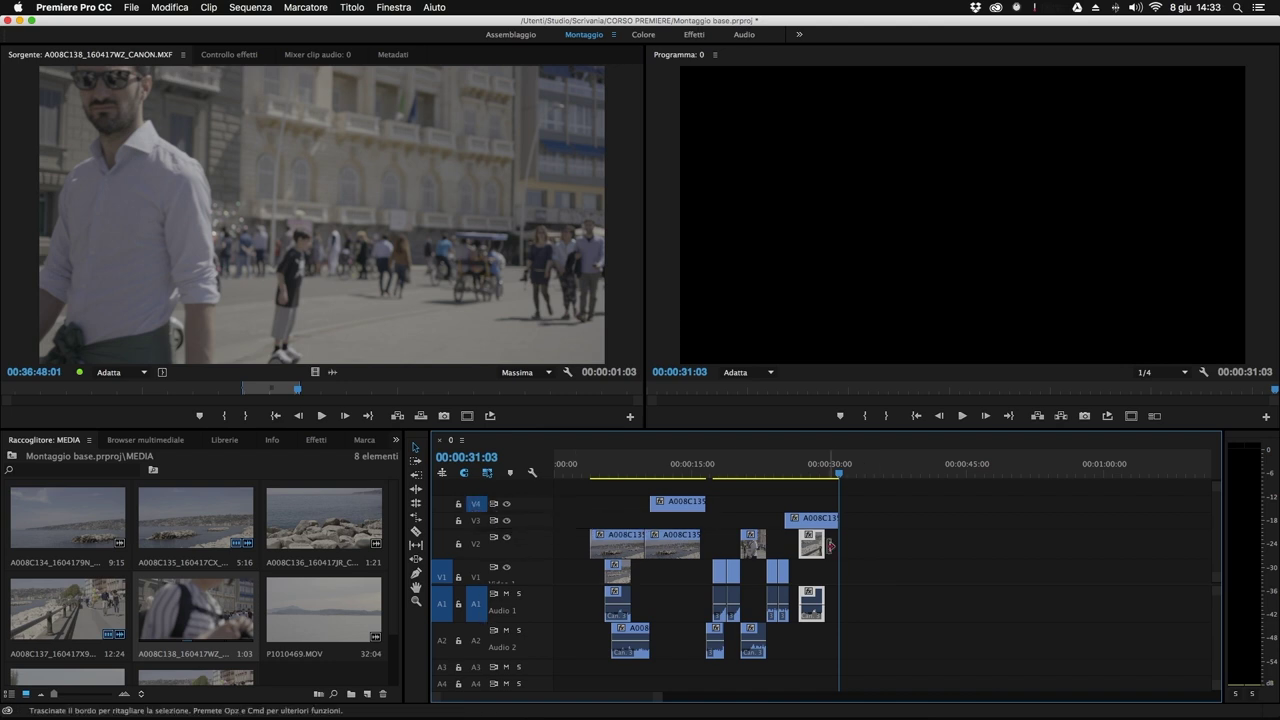
left_click(884, 466)
left_click(169, 7)
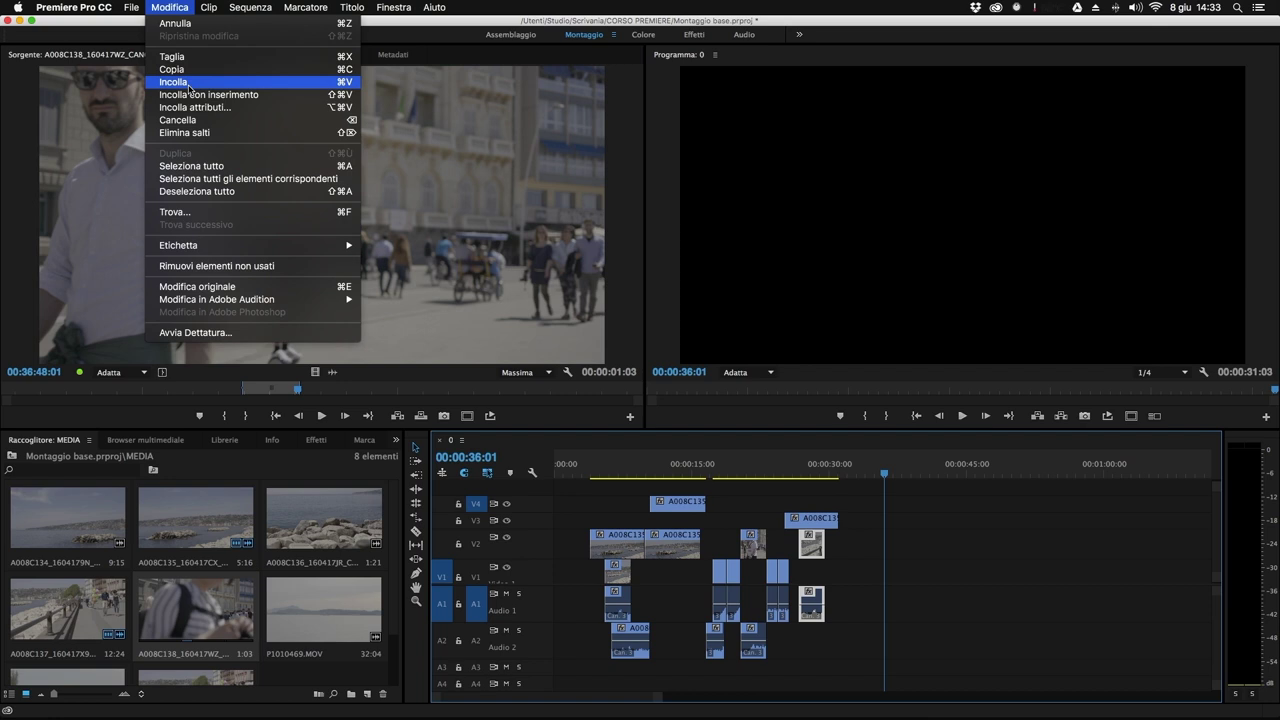
left_click(188, 86)
Drag the pasted V2–V5 and A1 clips 17 frames earlier.
scroll(973, 535, "up", 2)
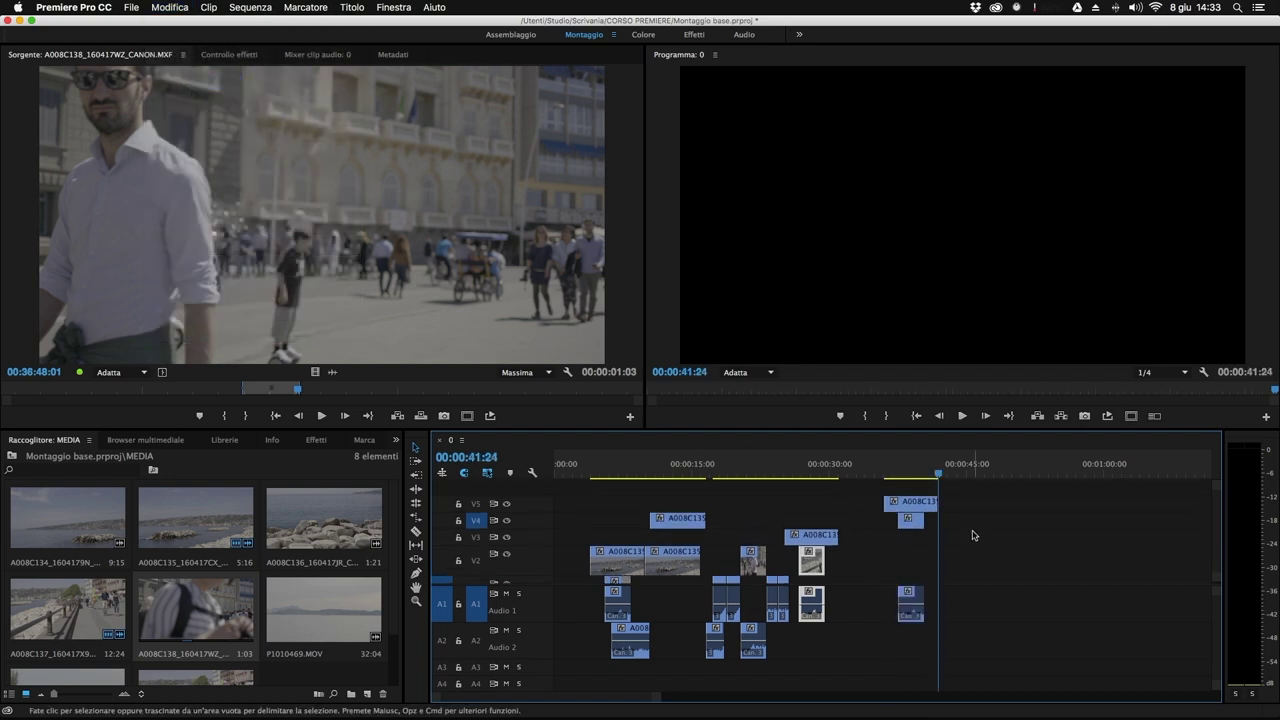
left_click_drag(948, 472, 872, 602)
scroll(885, 556, "down", 2)
scroll(993, 524, "up", 2)
left_click_drag(915, 490, 717, 577)
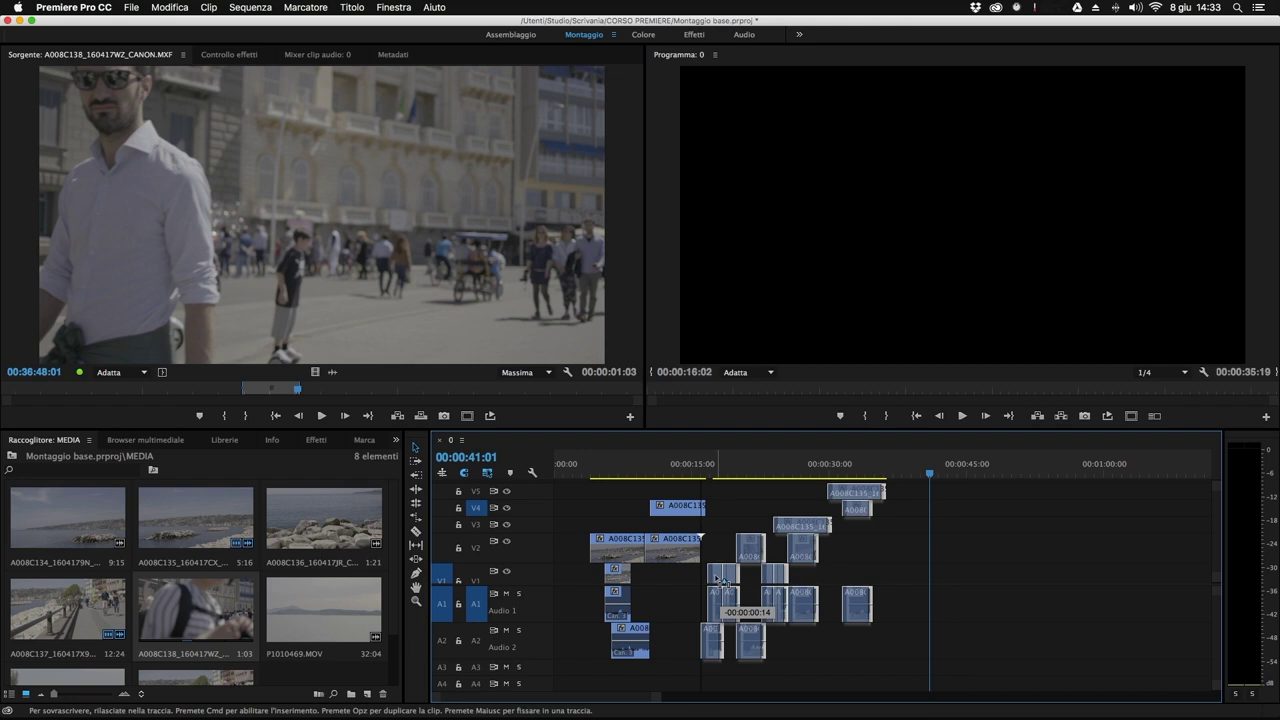
Drop the moved clips into place and scrub through the stacked sequence.
left_click(657, 566)
scroll(657, 566, "up", 2)
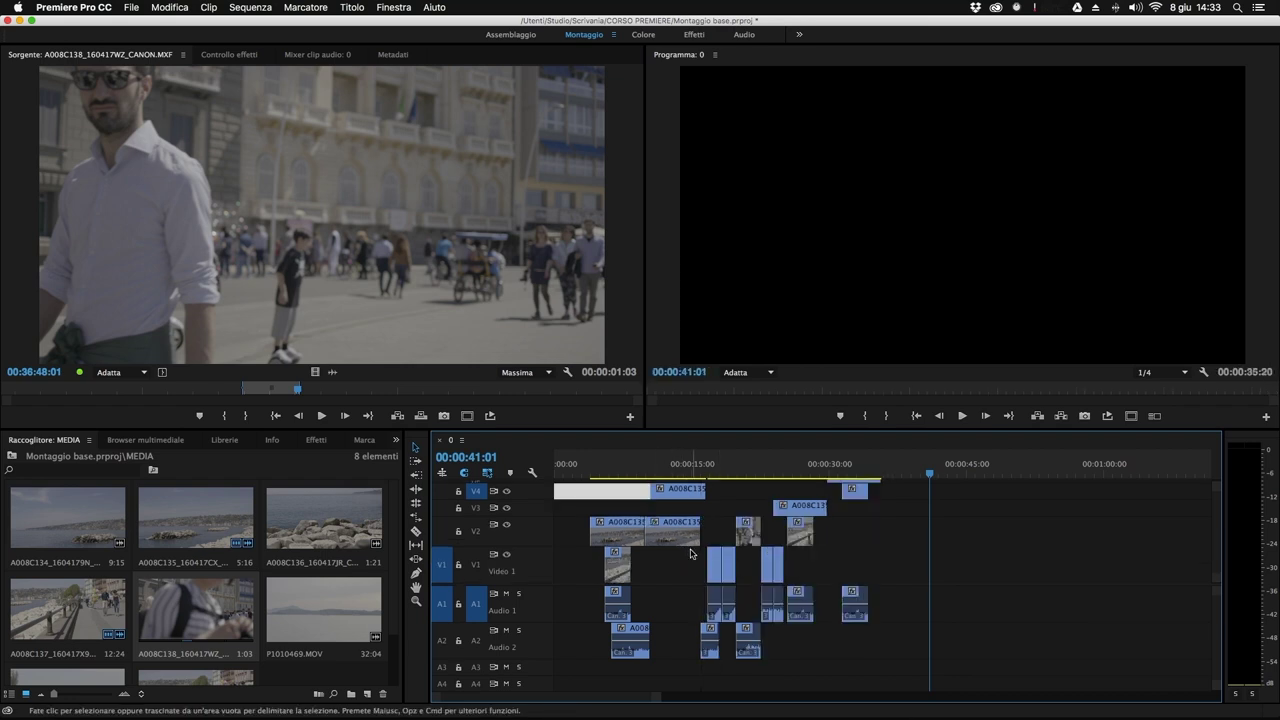
left_click_drag(590, 465, 765, 466)
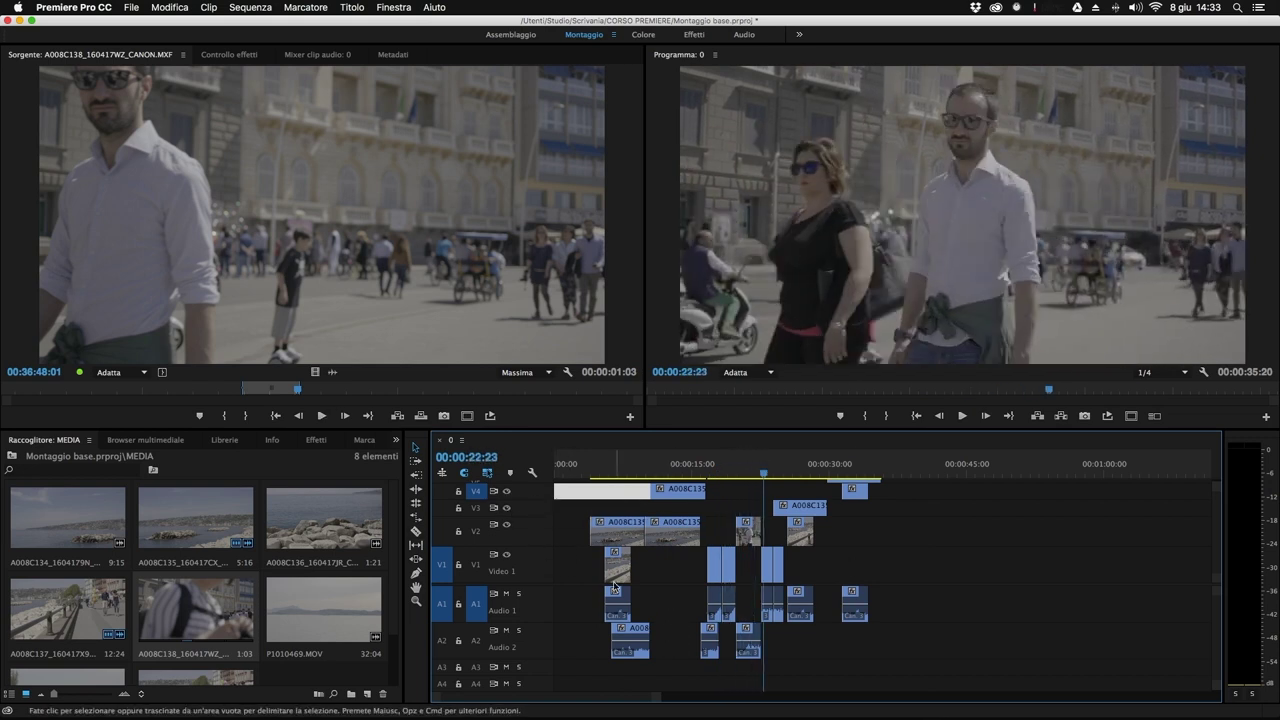
Hide V4, V3 and V2 to preview each layer, then turn the tracks back on.
left_click(506, 491)
left_click(506, 508)
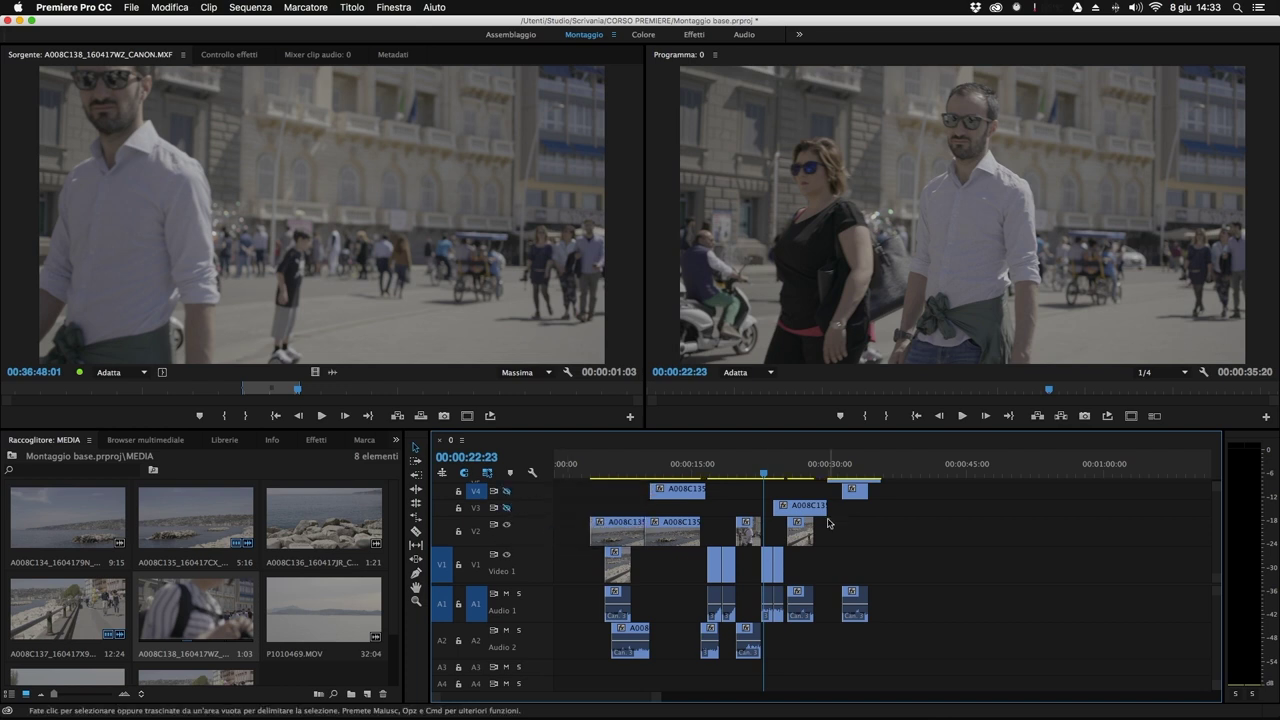
left_click(748, 466)
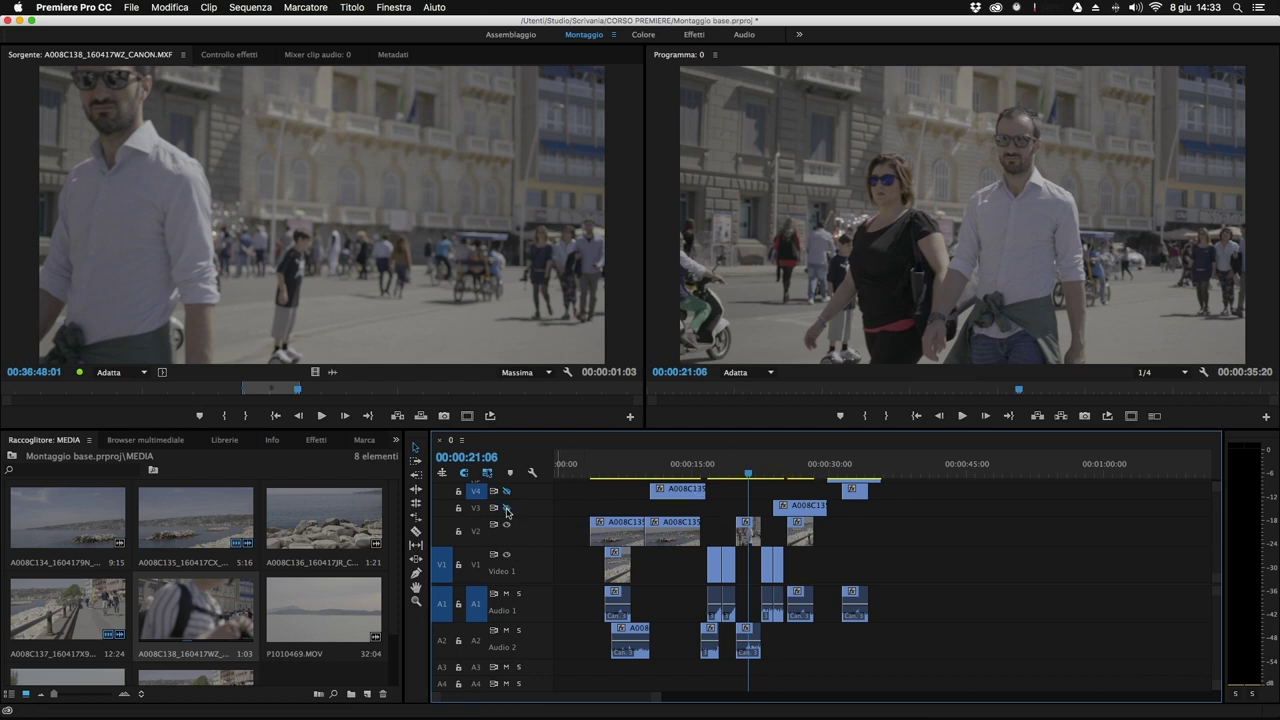
left_click(507, 524)
left_click_drag(748, 467, 798, 470)
left_click(506, 507)
left_click(507, 492)
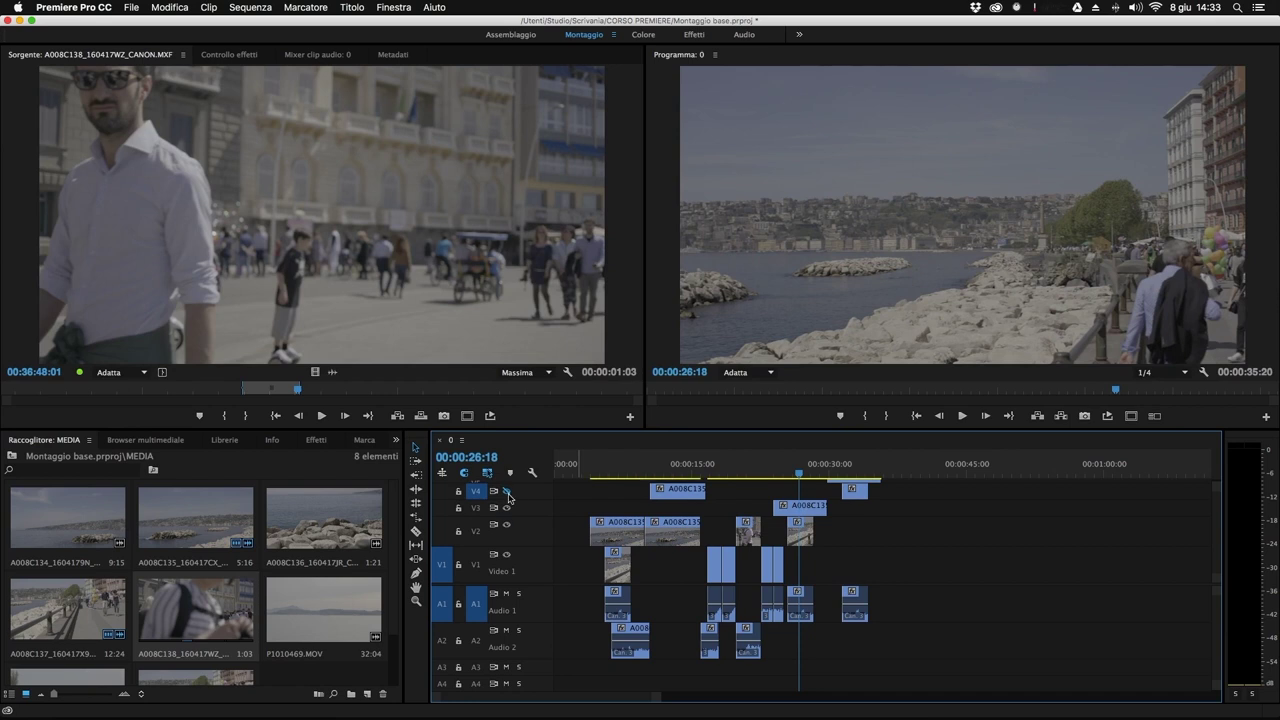
key("Up")
key("Up")
key("Up")
key("Up")
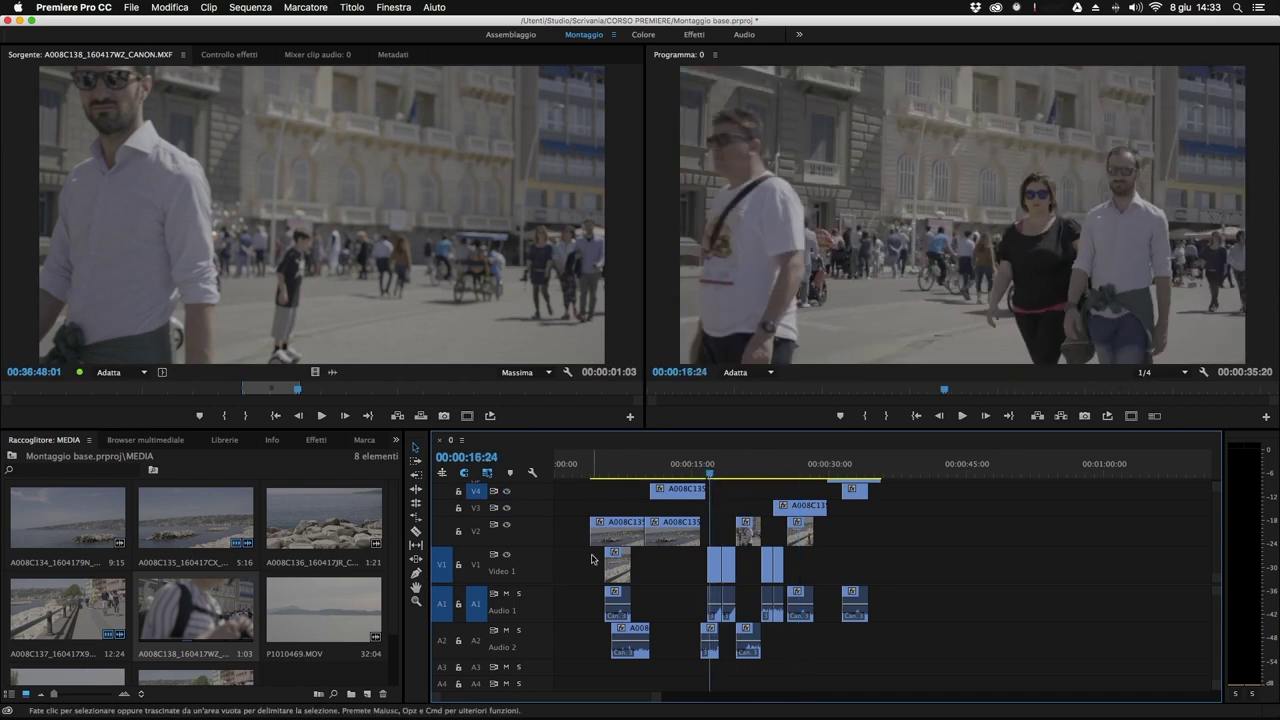
left_click(508, 598)
left_click_drag(645, 466, 813, 476)
left_click_drag(917, 611, 574, 603)
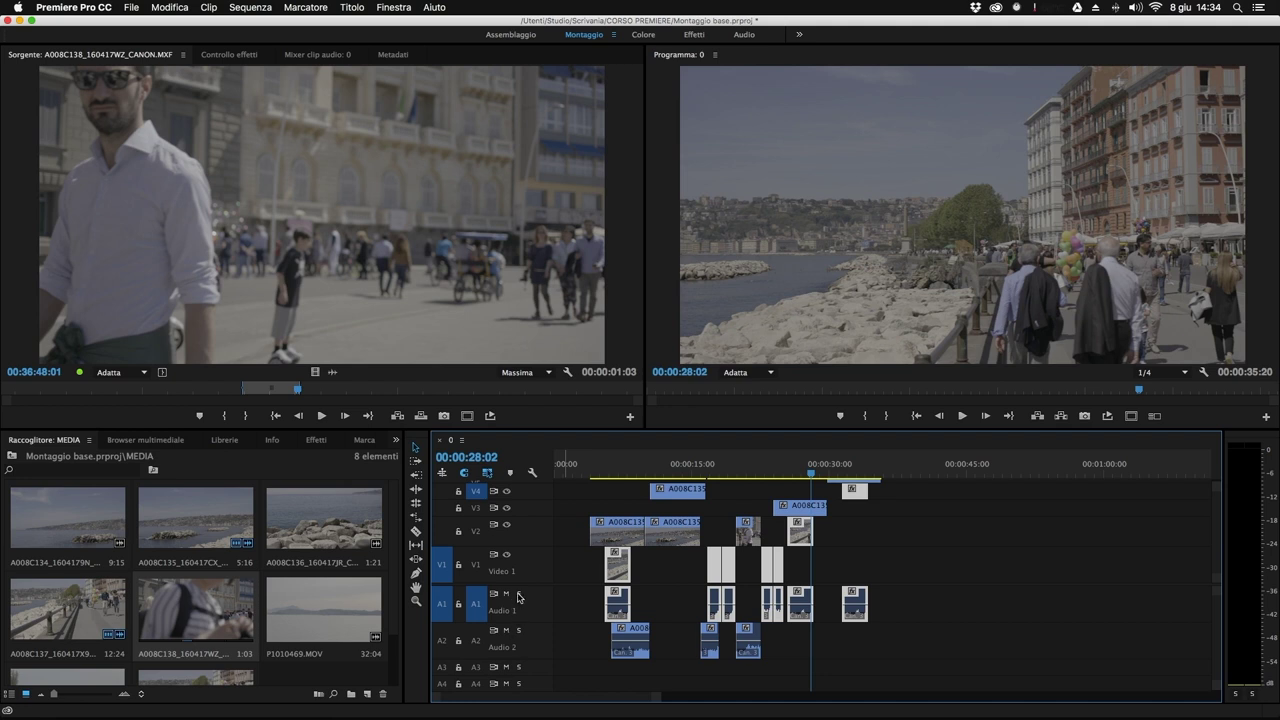
left_click(518, 595)
key("Up")
key("Up")
key("Up")
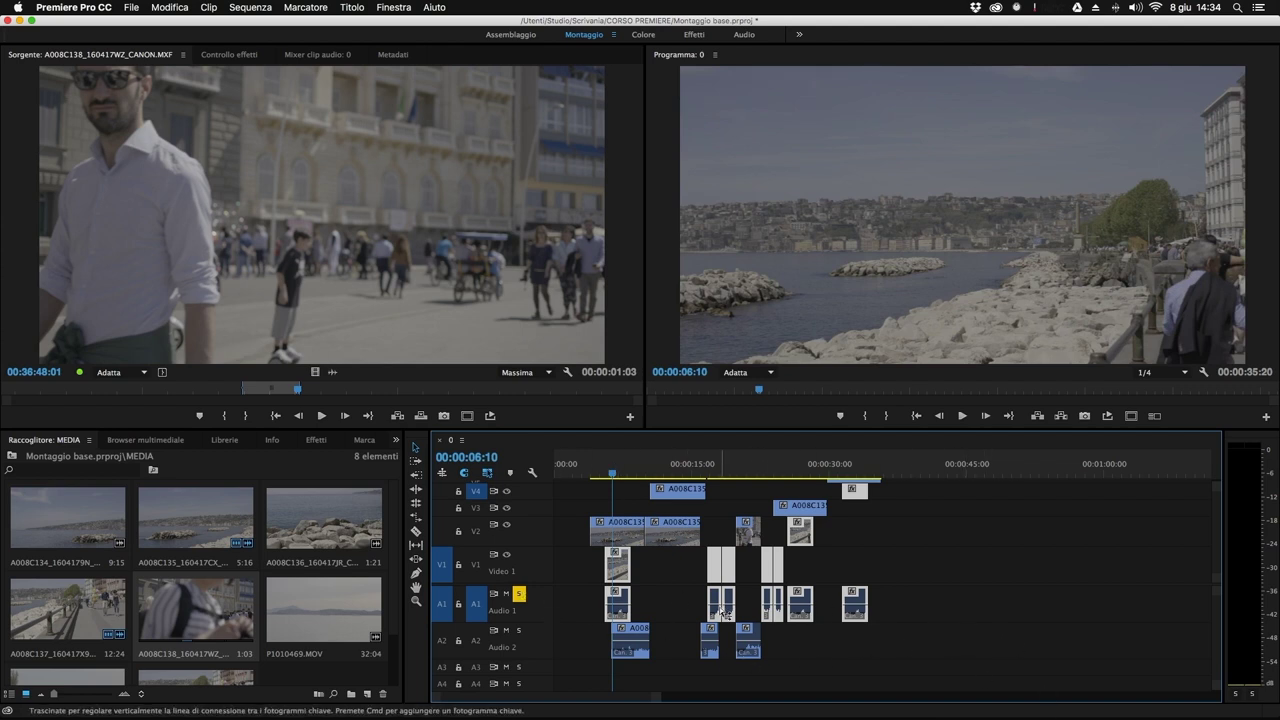
left_click_drag(975, 638, 586, 603)
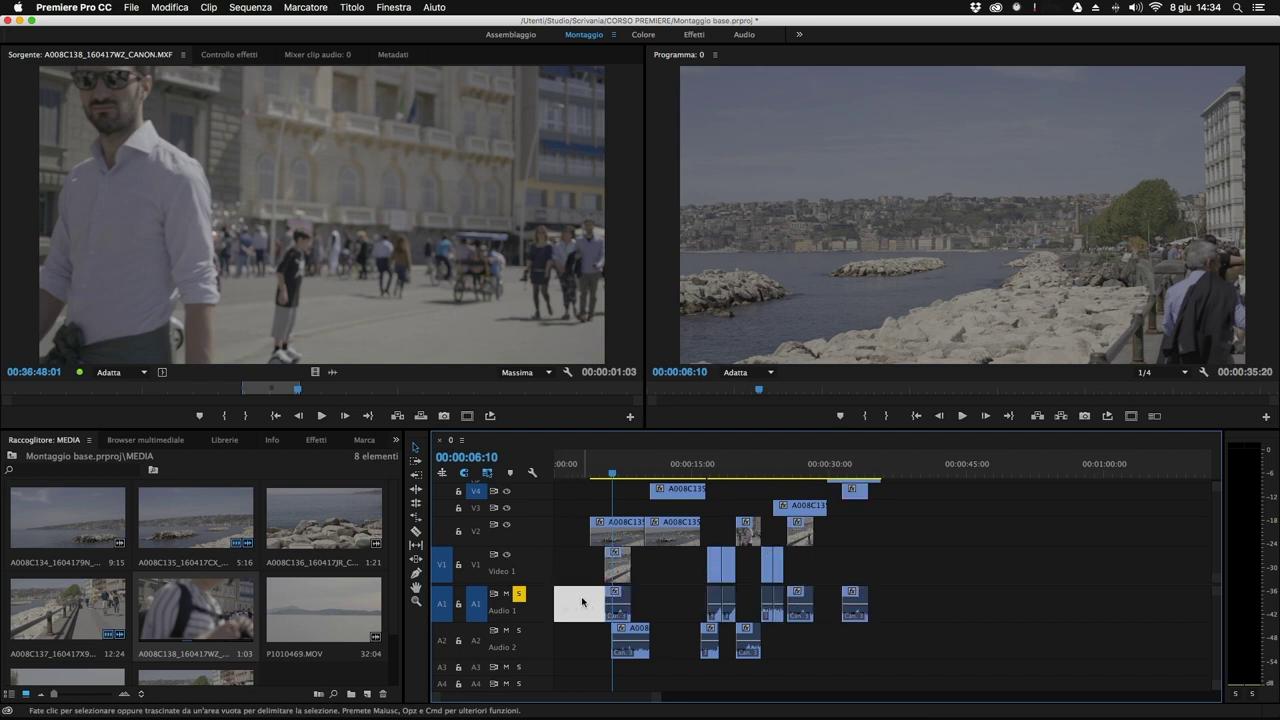
left_click(519, 631)
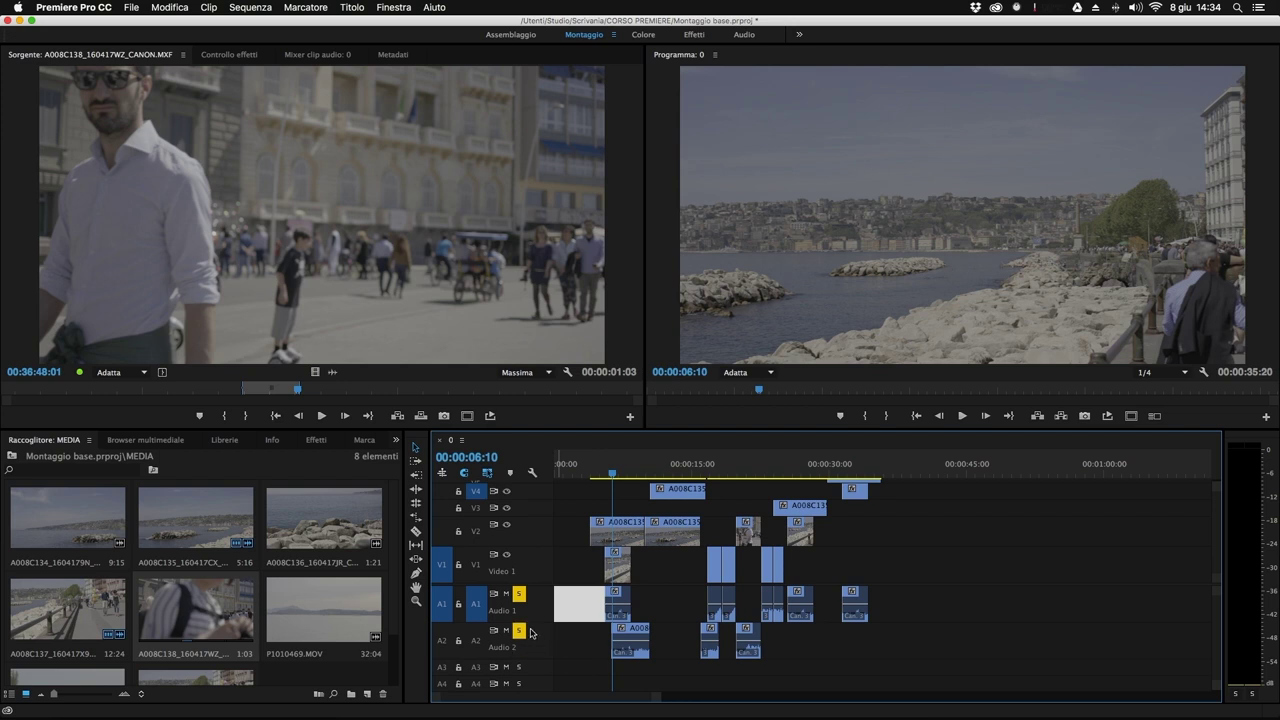
left_click_drag(933, 635, 568, 593)
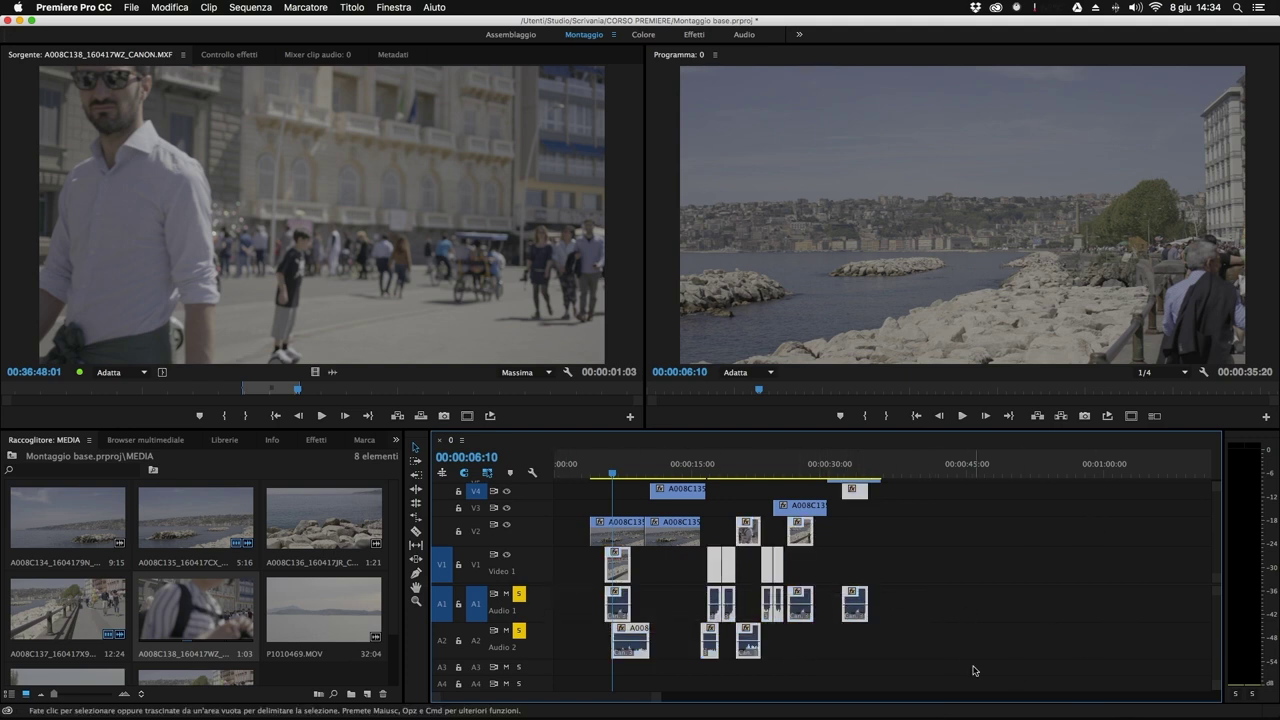
left_click(519, 594)
left_click(519, 630)
left_click(505, 630)
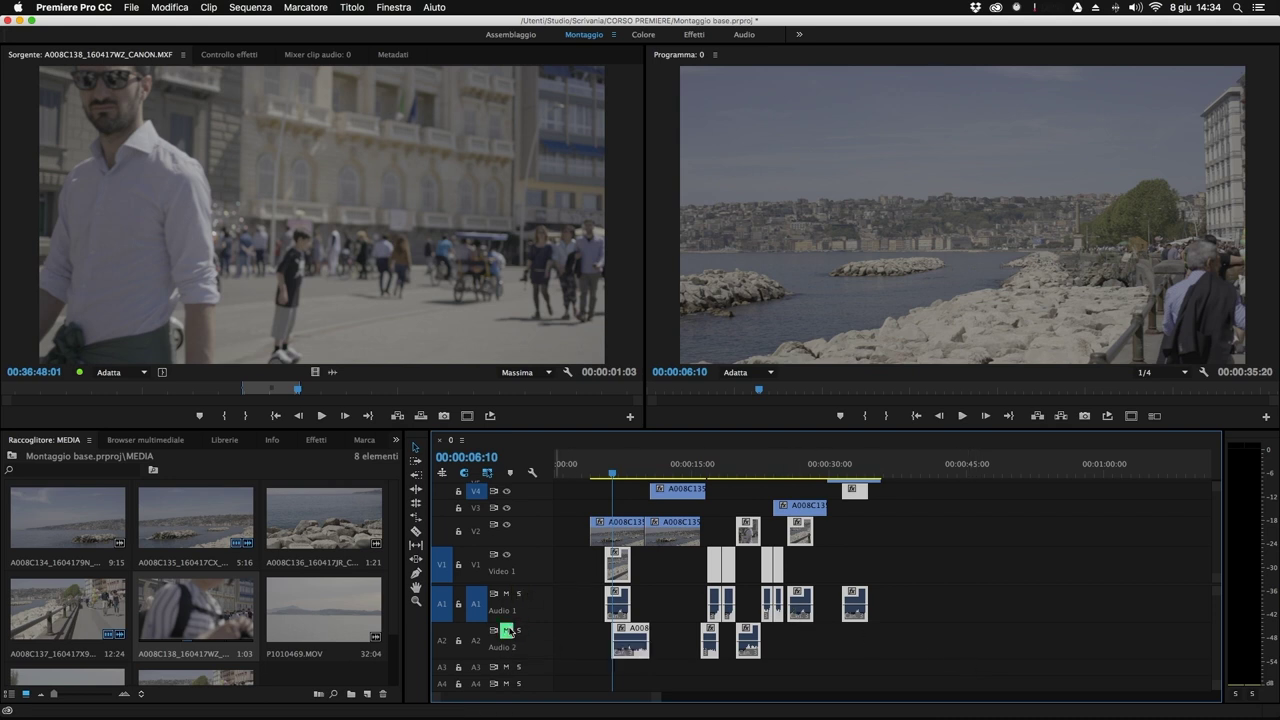
left_click(506, 667)
left_click(505, 630)
left_click(505, 667)
left_click(1098, 653)
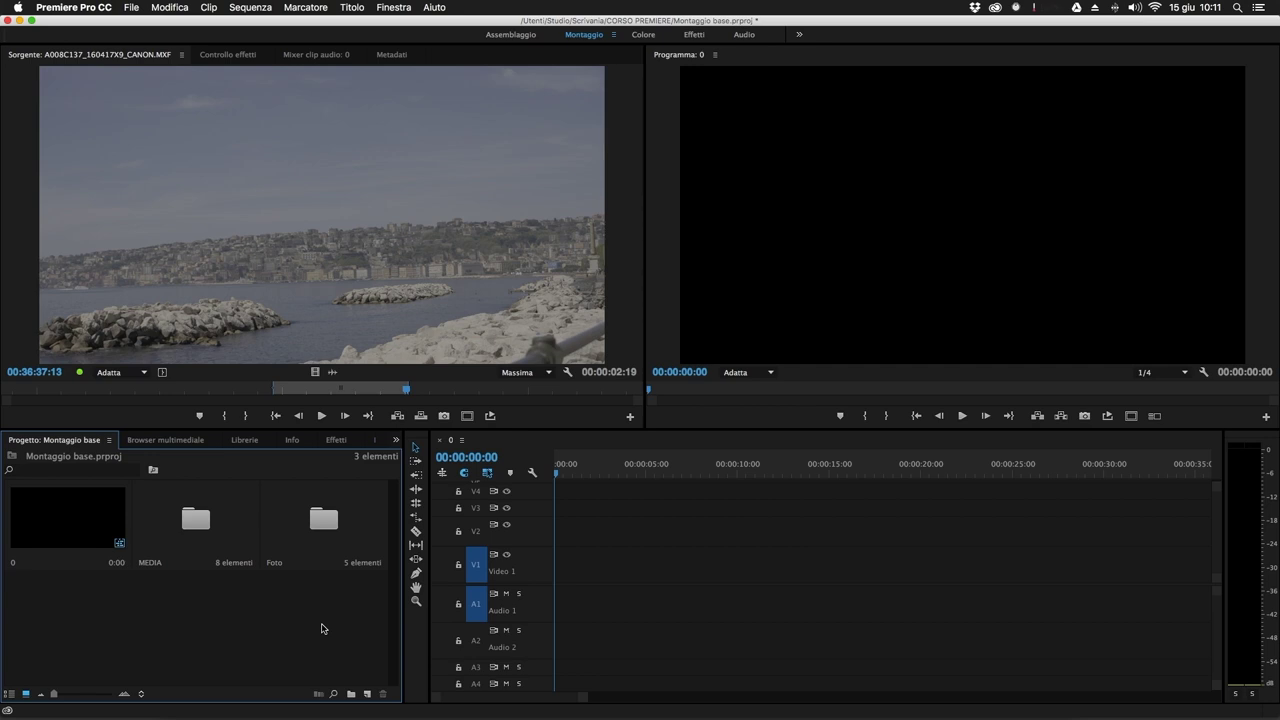
Open the Foto bin and marquee-select all five wallpaper photos.
double_click(323, 516)
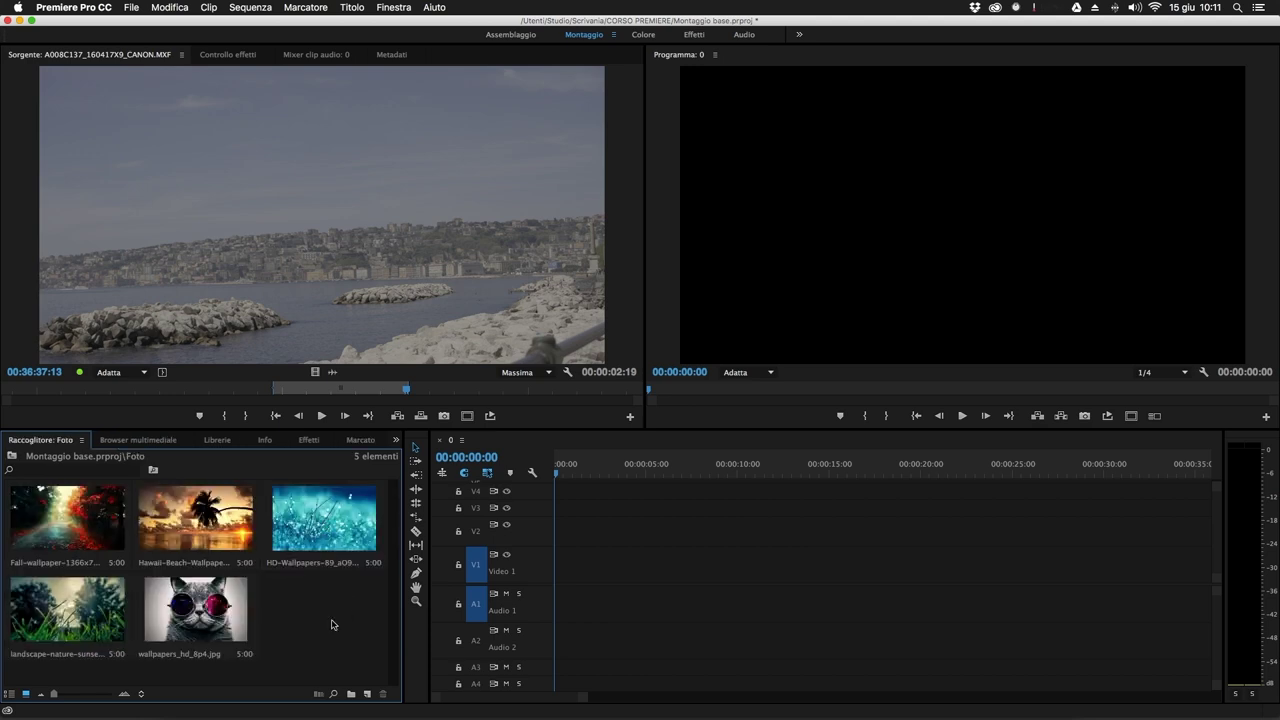
left_click_drag(366, 657, 48, 492)
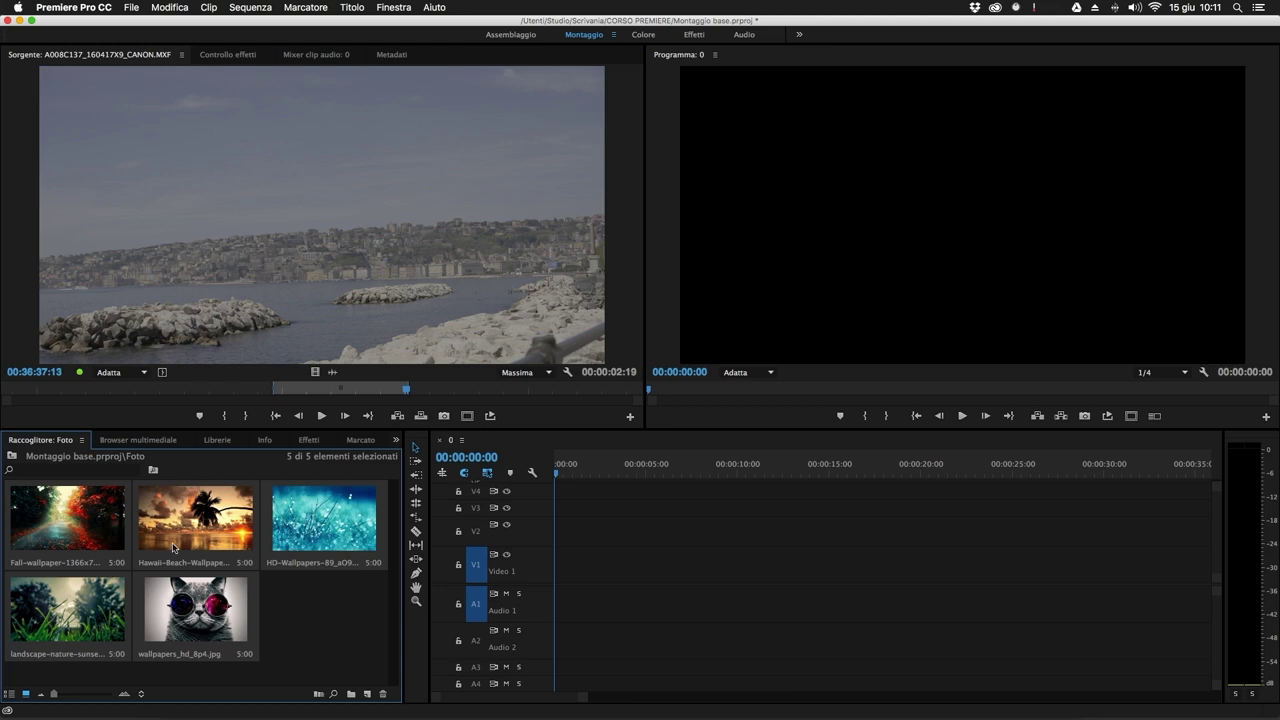
left_click(318, 697)
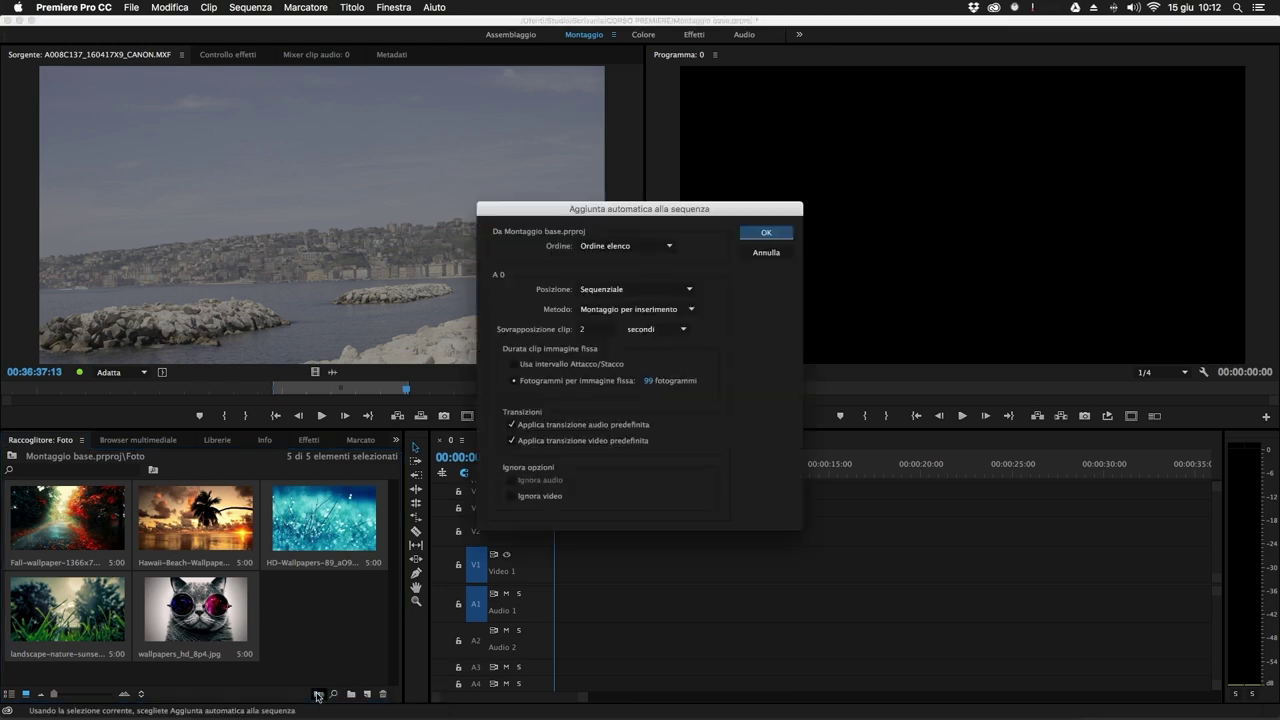
left_click_drag(676, 212, 634, 211)
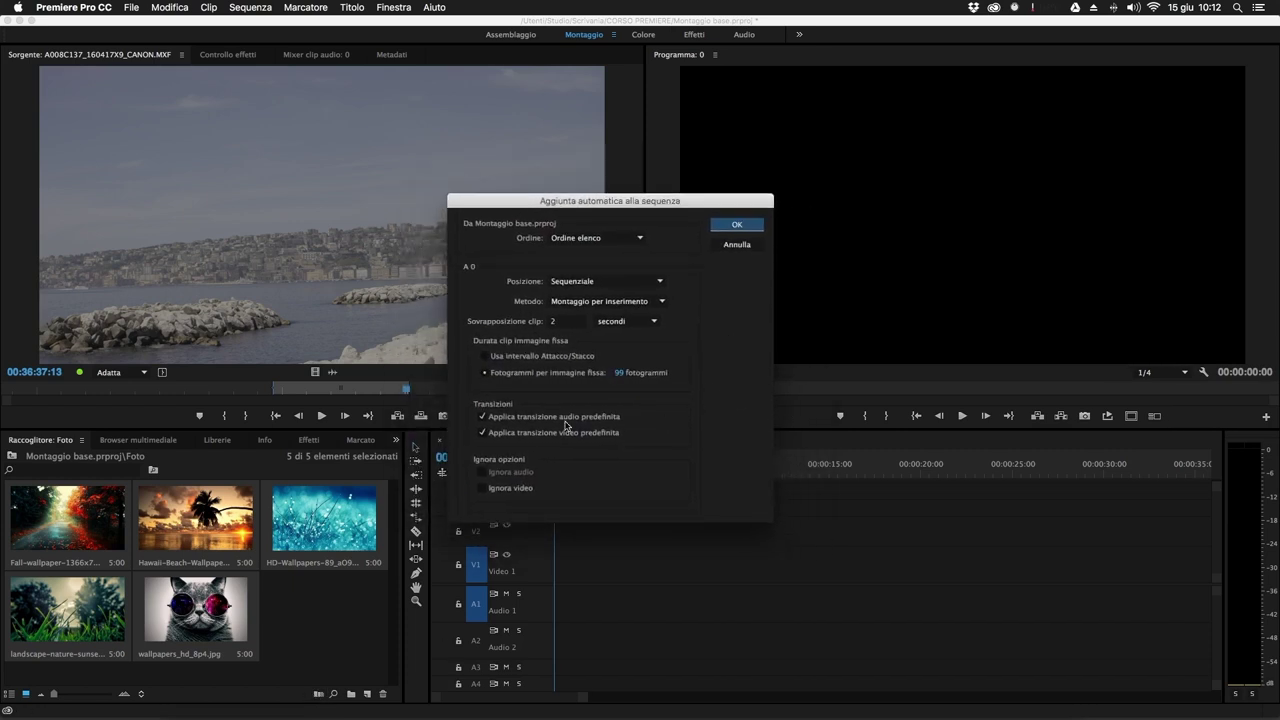
left_click_drag(497, 205, 421, 186)
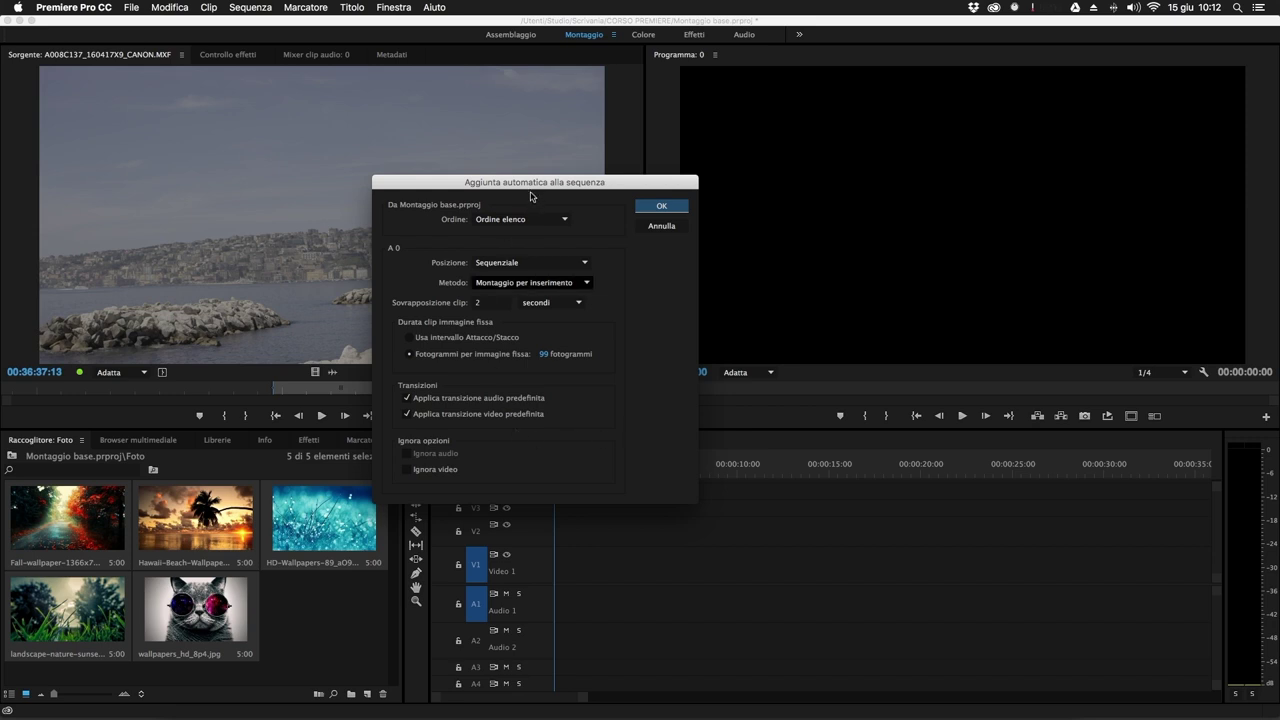
left_click_drag(532, 185, 567, 205)
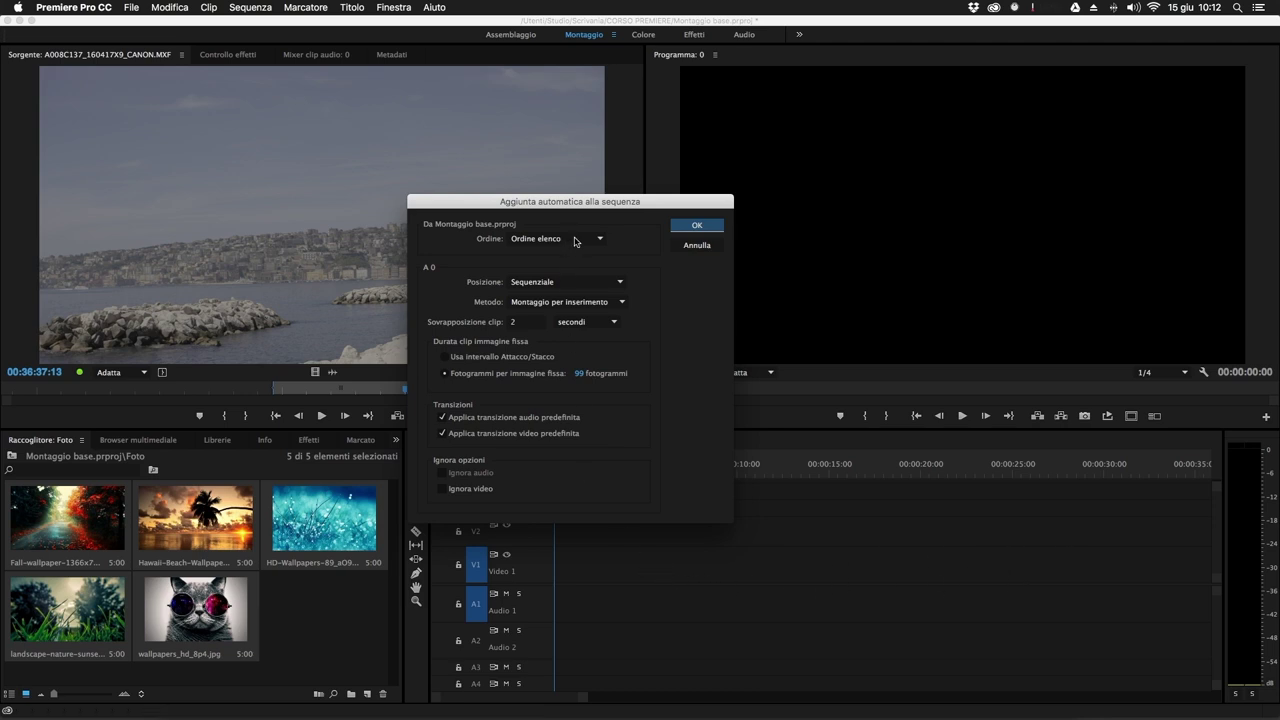
left_click(578, 240)
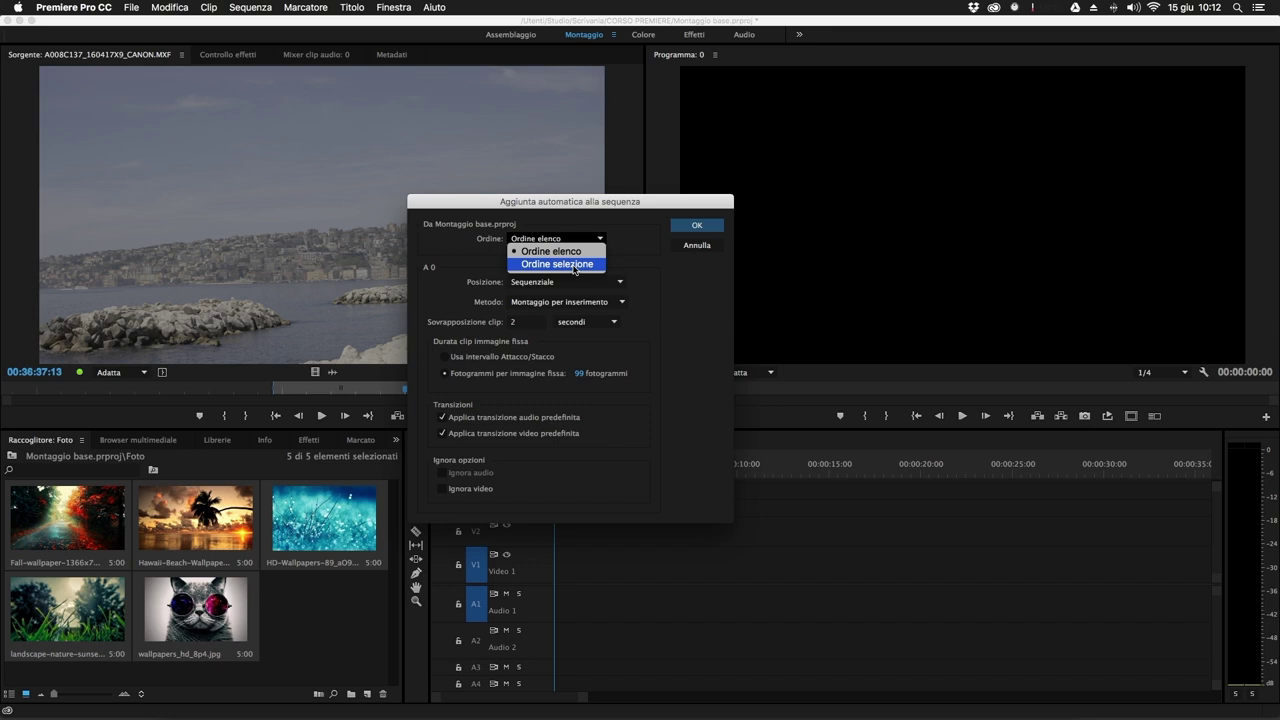
left_click(697, 245)
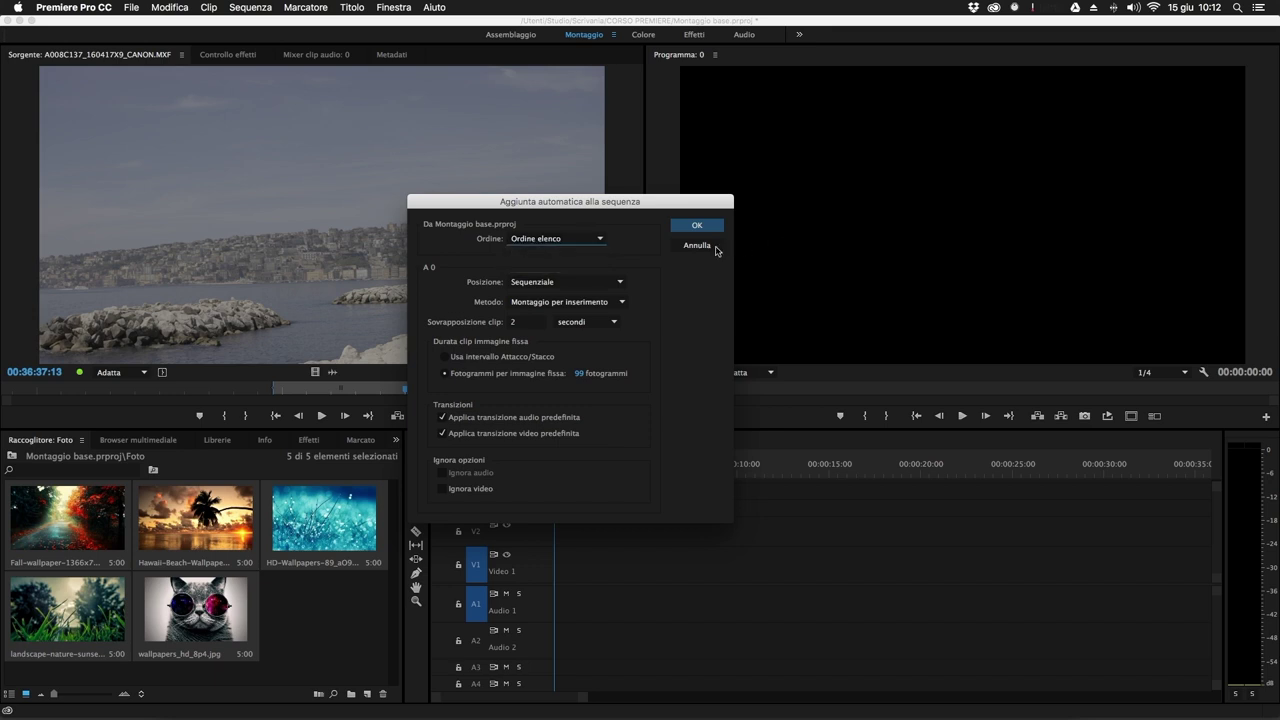
left_click(697, 245)
left_click(309, 629)
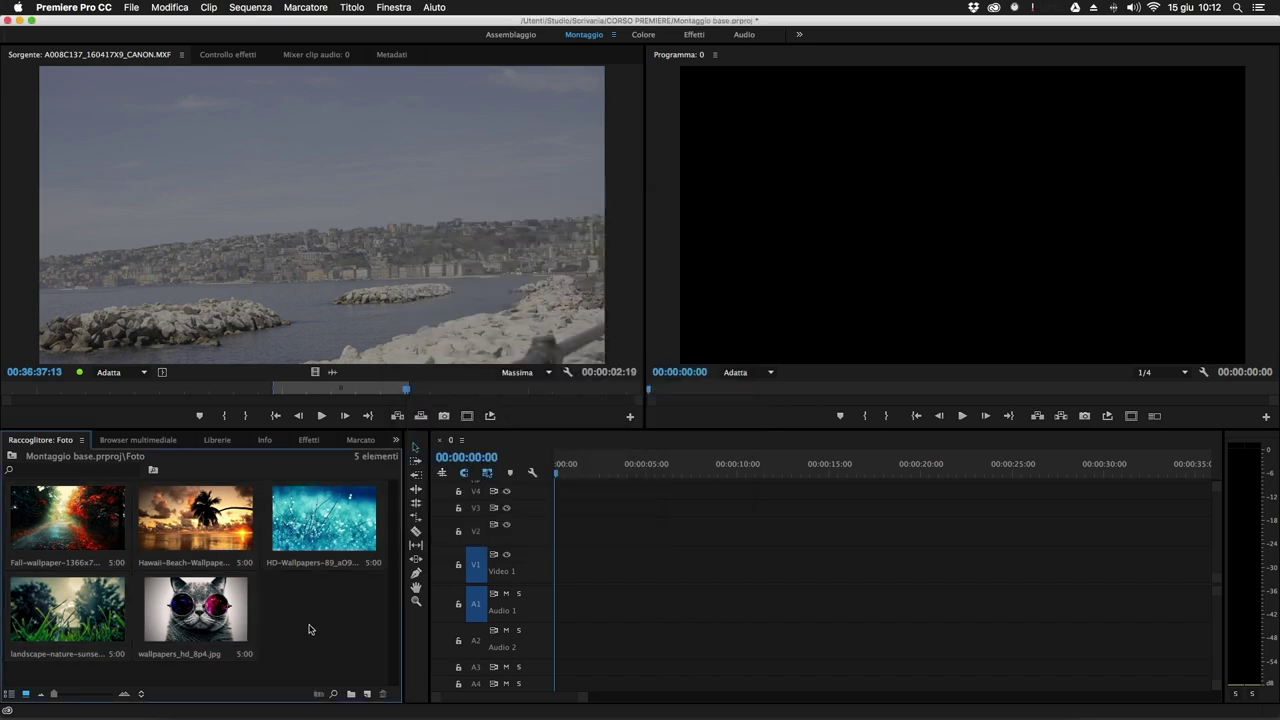
Click through the five photos and switch the bin to list view and back to thumbnails.
left_click(62, 517)
left_click(188, 522)
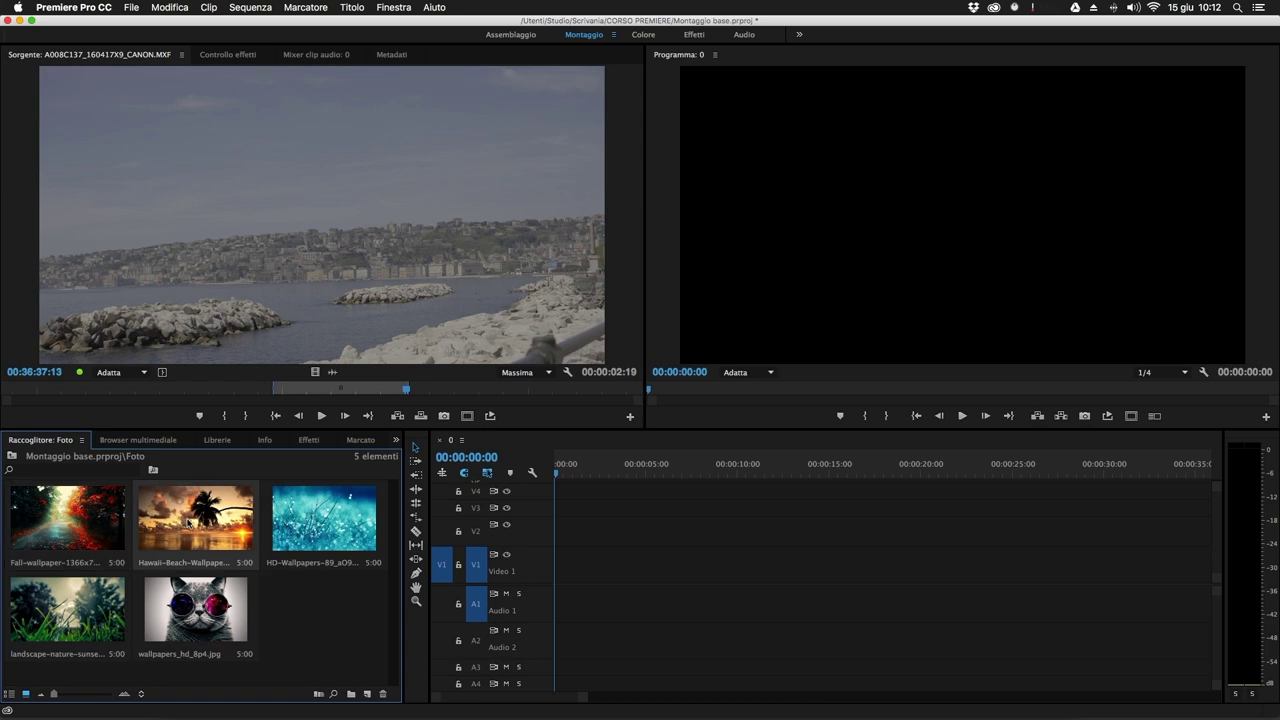
left_click(339, 540)
left_click(123, 620)
left_click(213, 623)
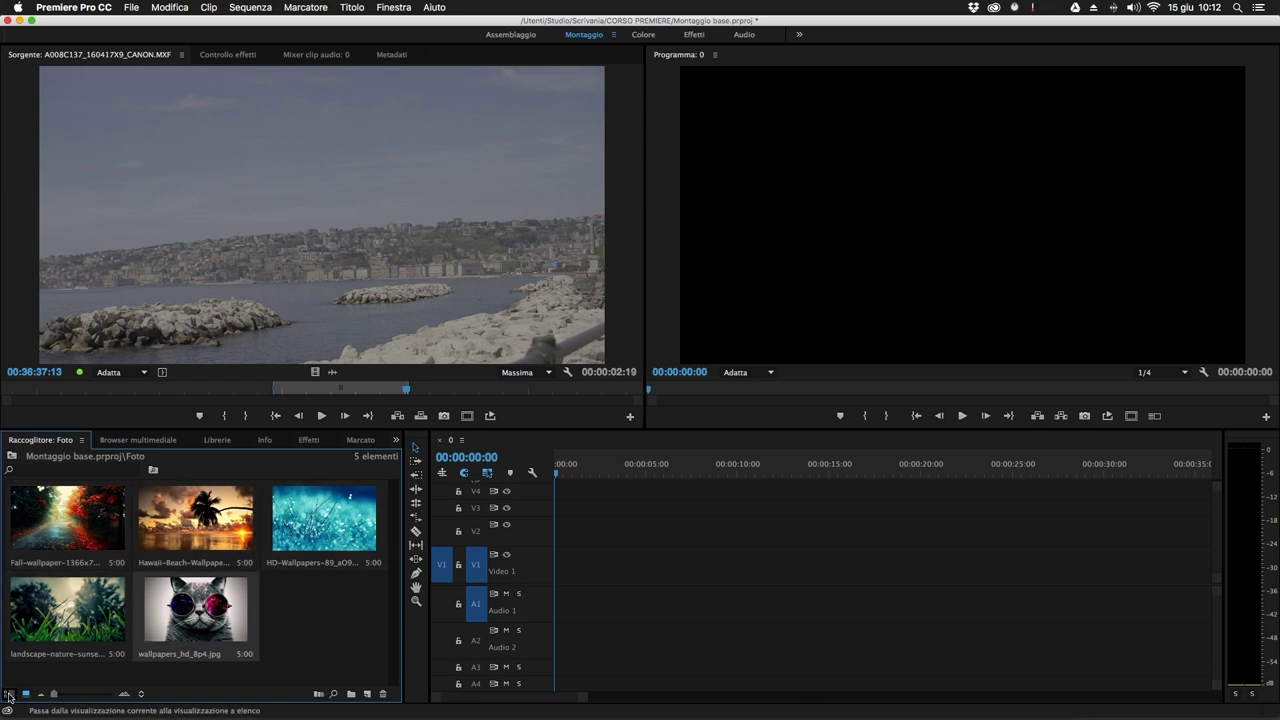
left_click(9, 694)
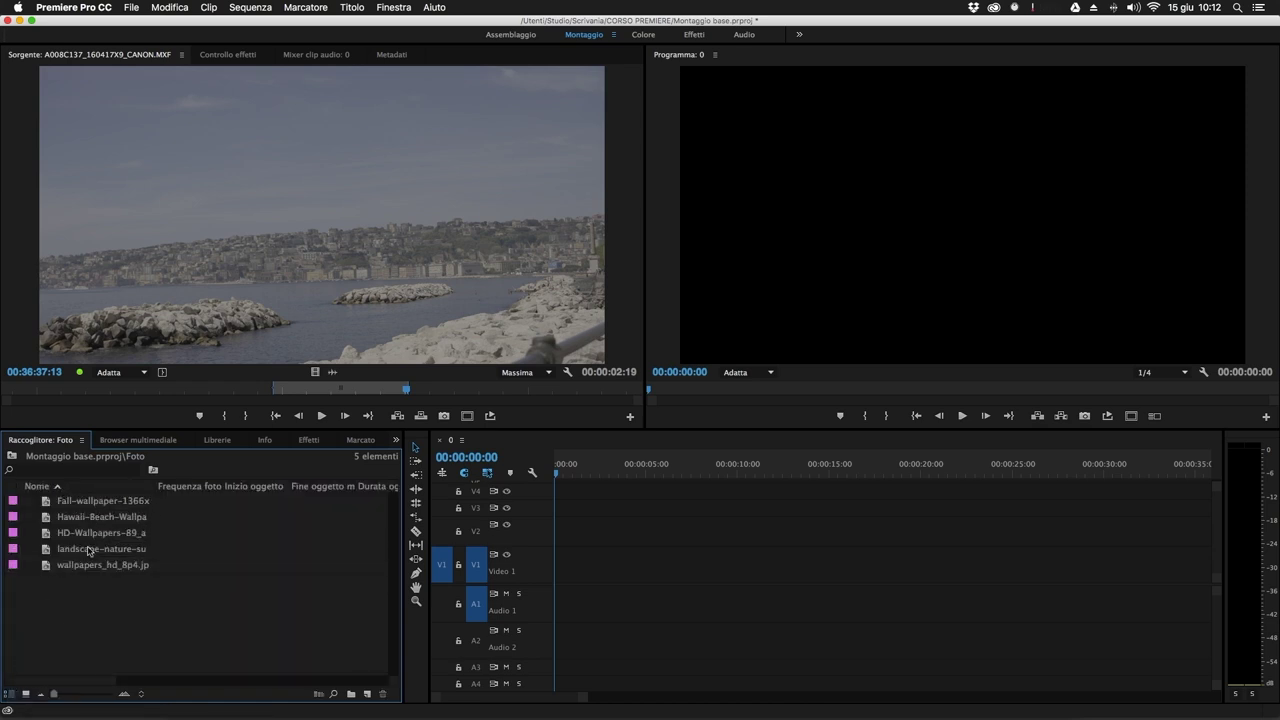
left_click(25, 693)
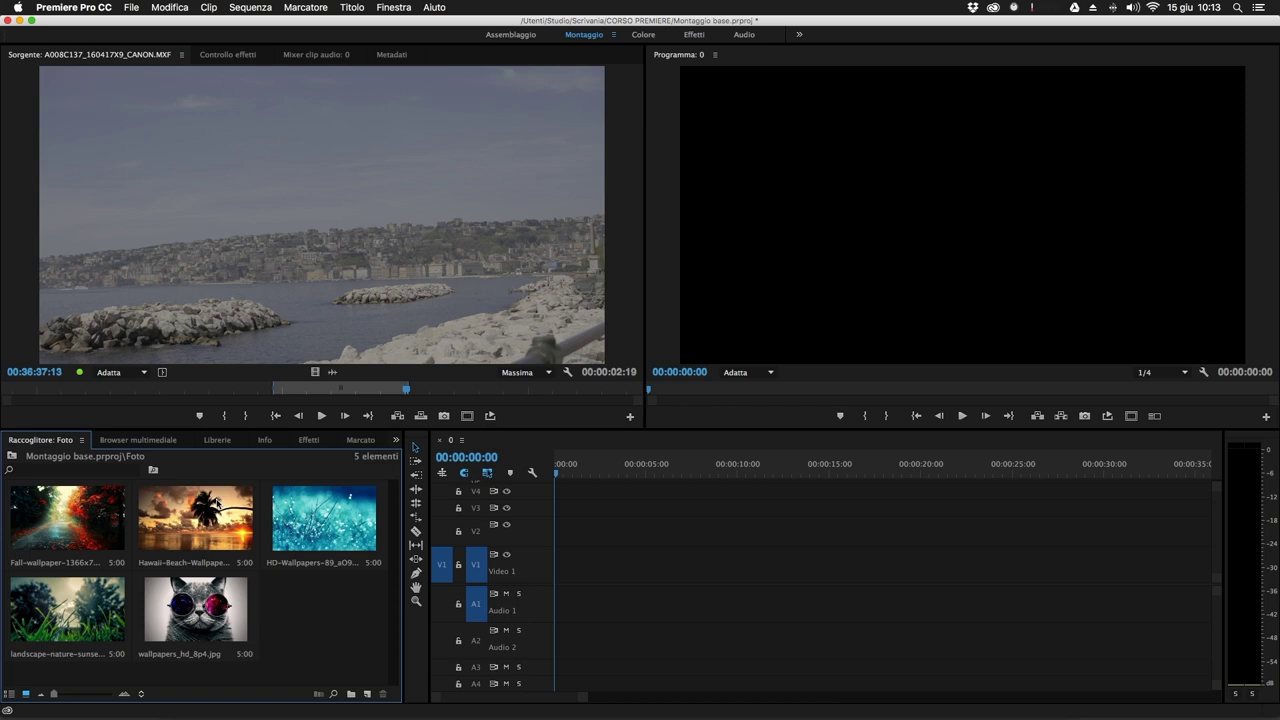
Select the Hawaii, cat, landscape and other two photos, then launch Automate to Sequence.
left_click(195, 518)
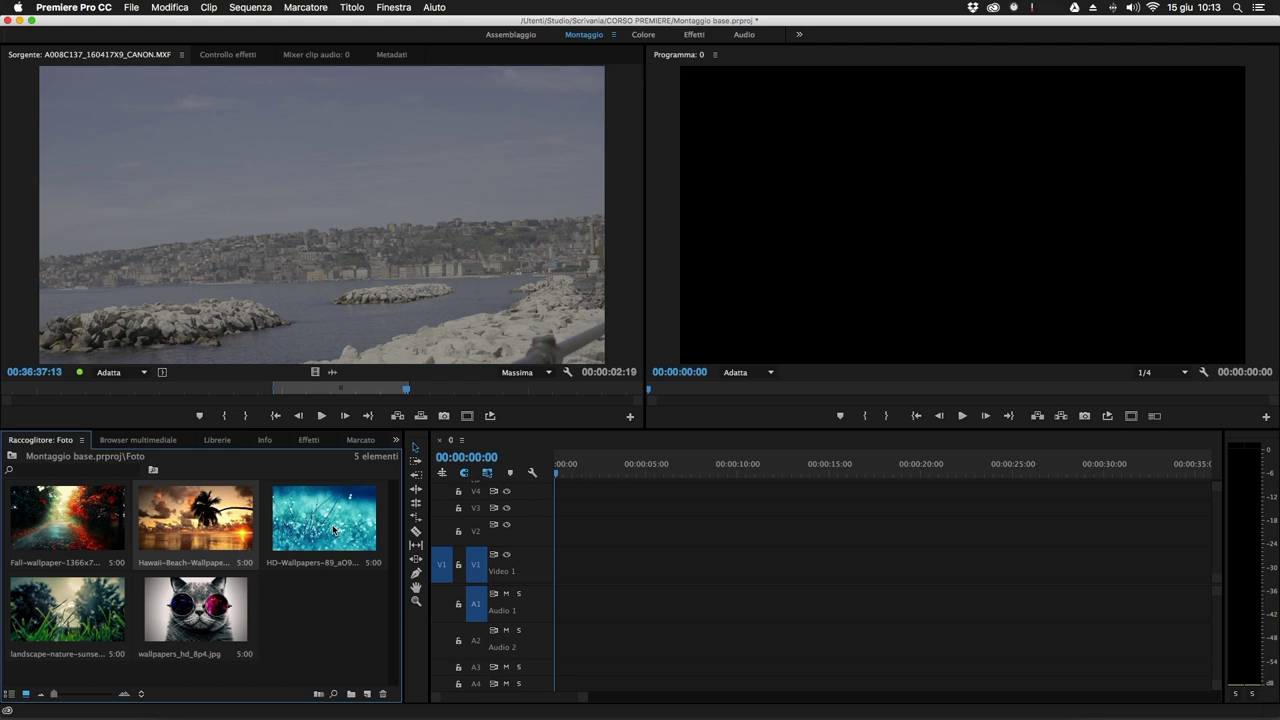
left_click(211, 607, "super")
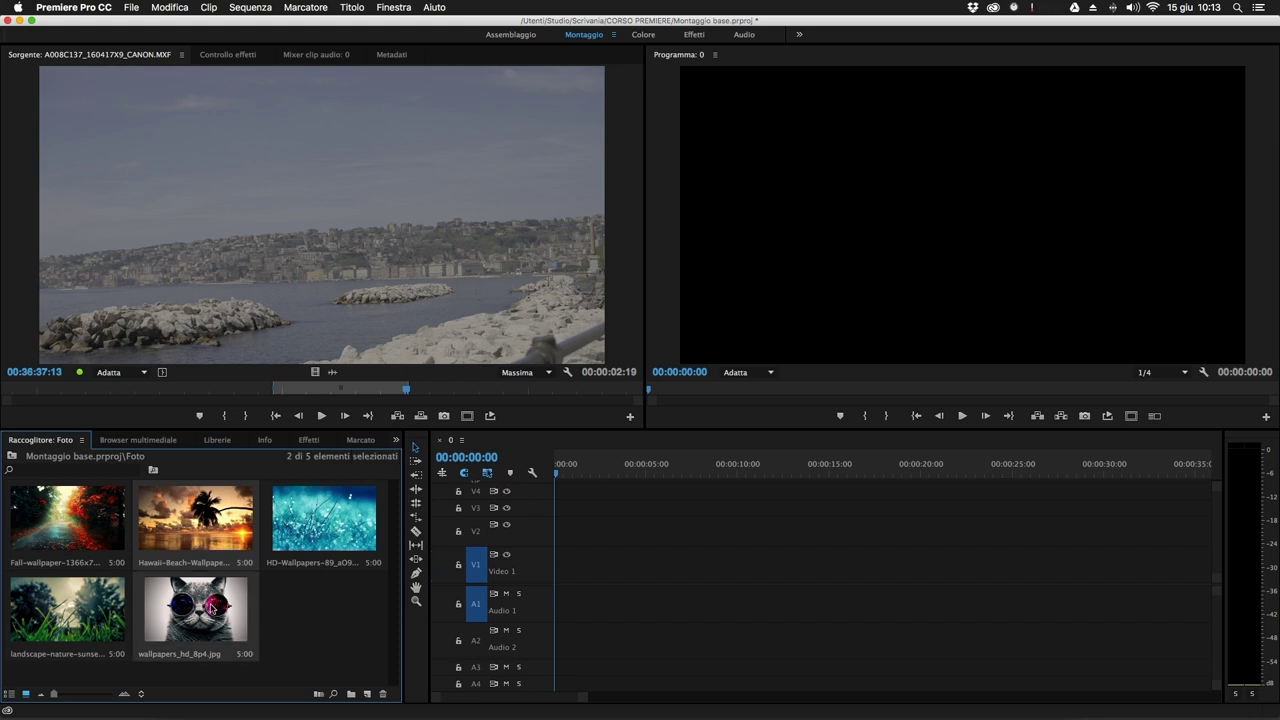
left_click(37, 606, "super")
left_click(360, 540, "super")
left_click(112, 540, "super")
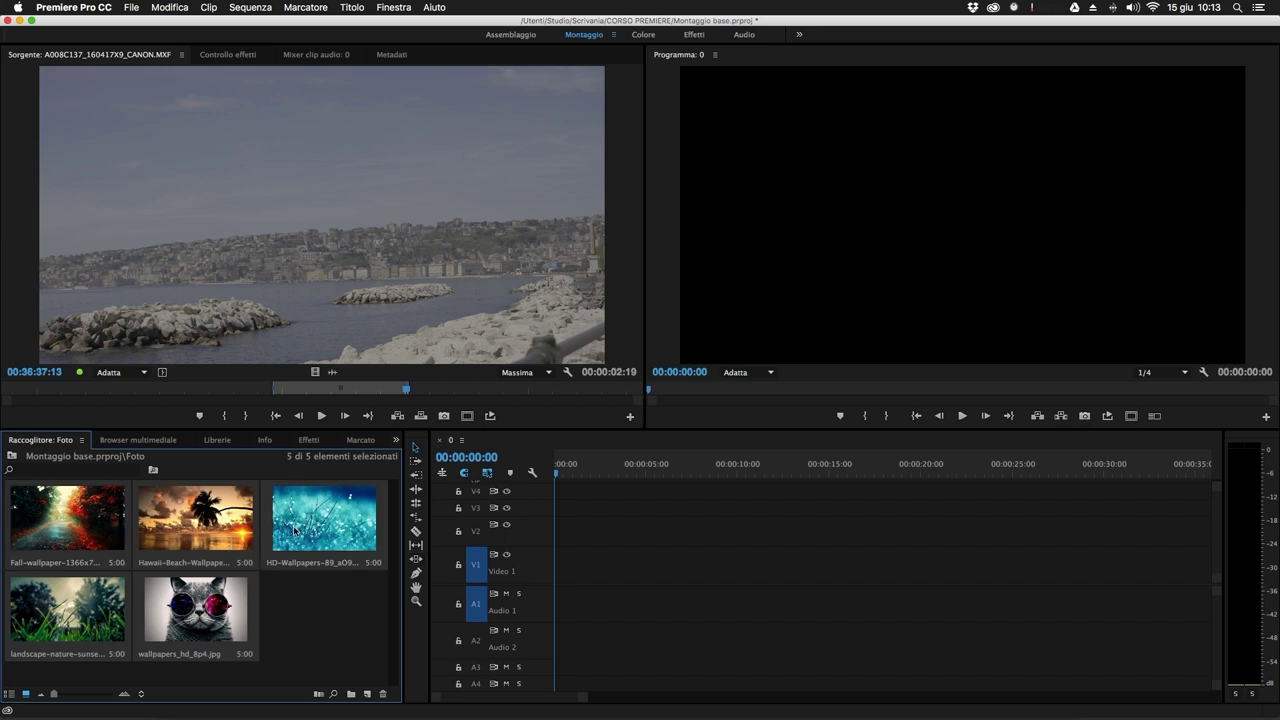
left_click(318, 693)
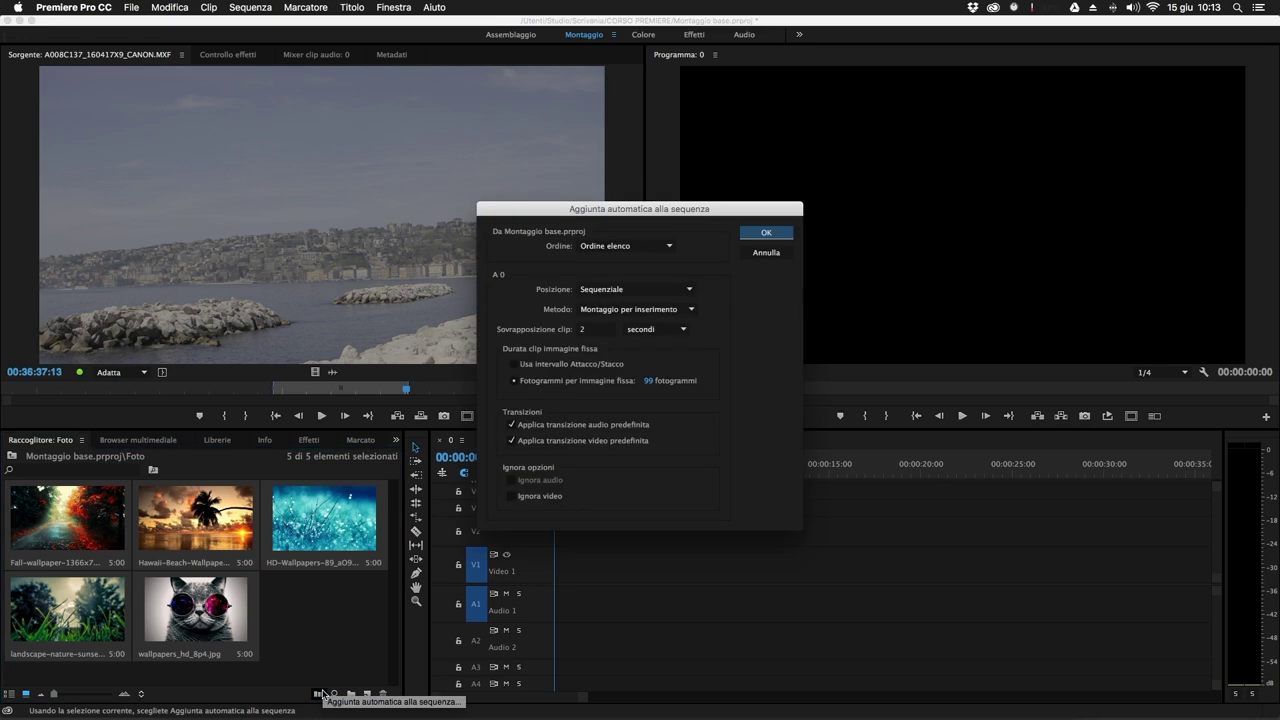
Set the clip order to Ordine selezione in Automate to Sequence.
left_click(656, 244)
left_click(659, 272)
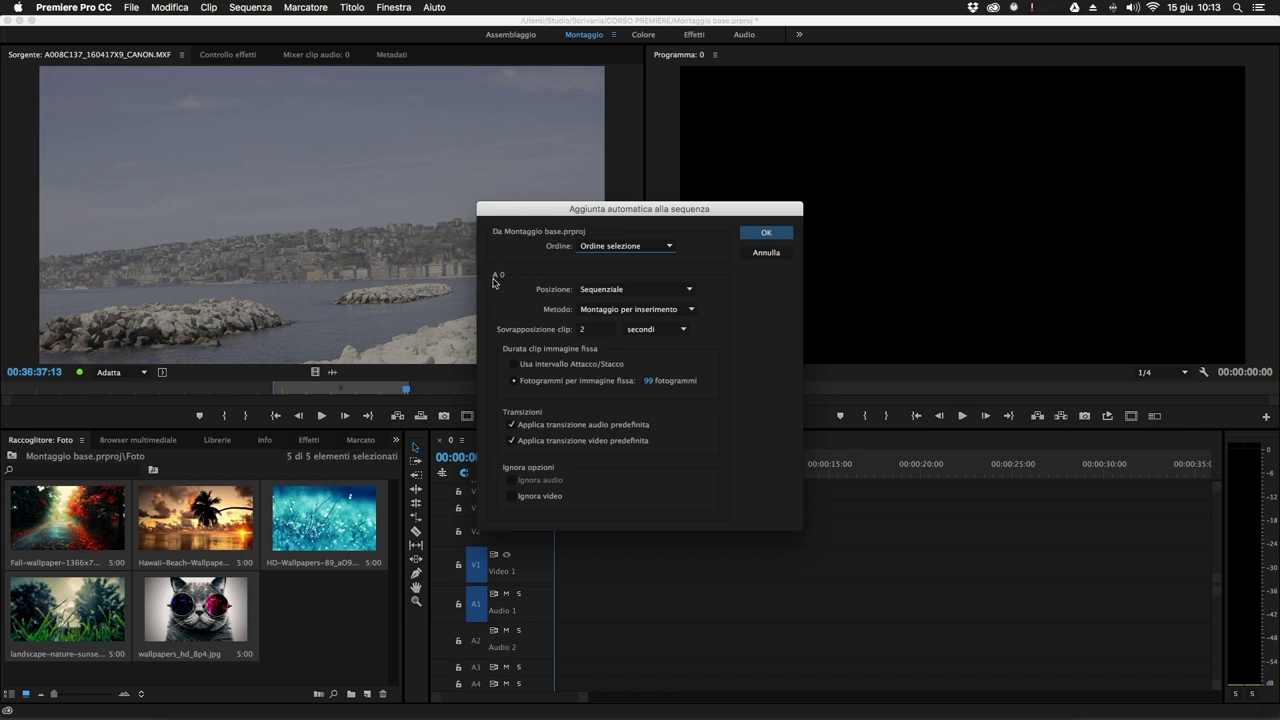
left_click_drag(543, 215, 133, 164)
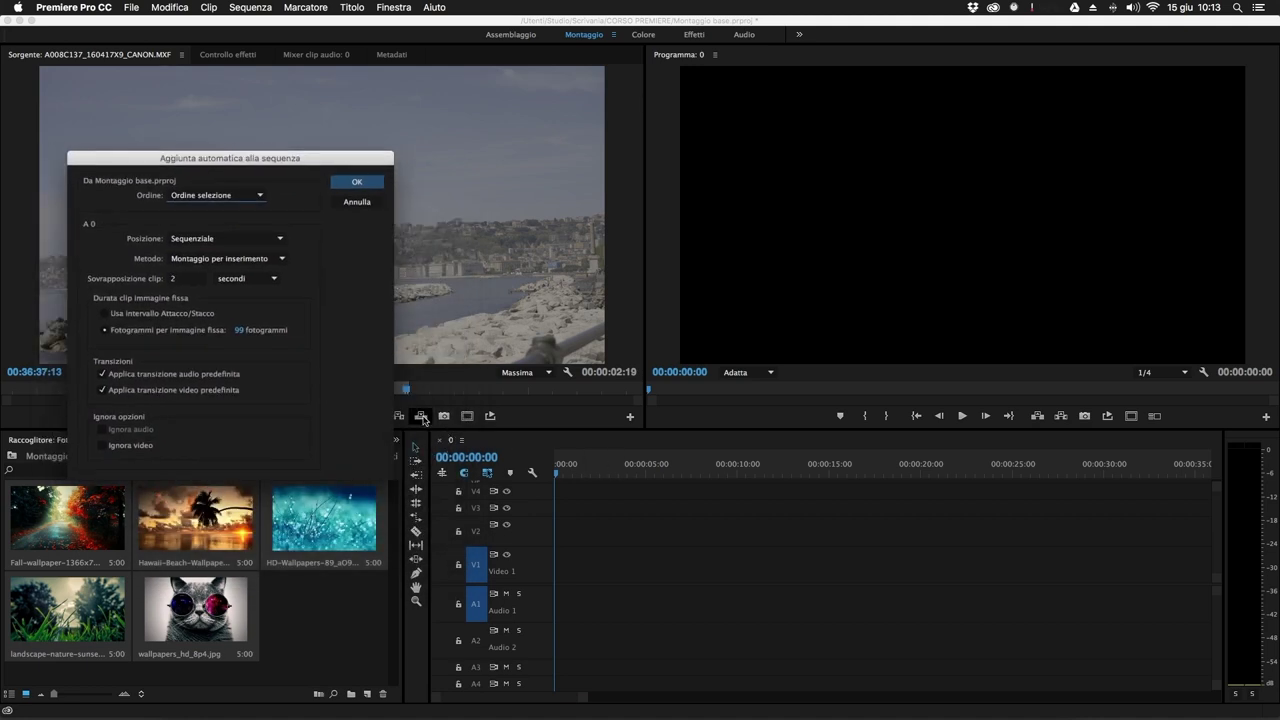
left_click_drag(315, 166, 658, 181)
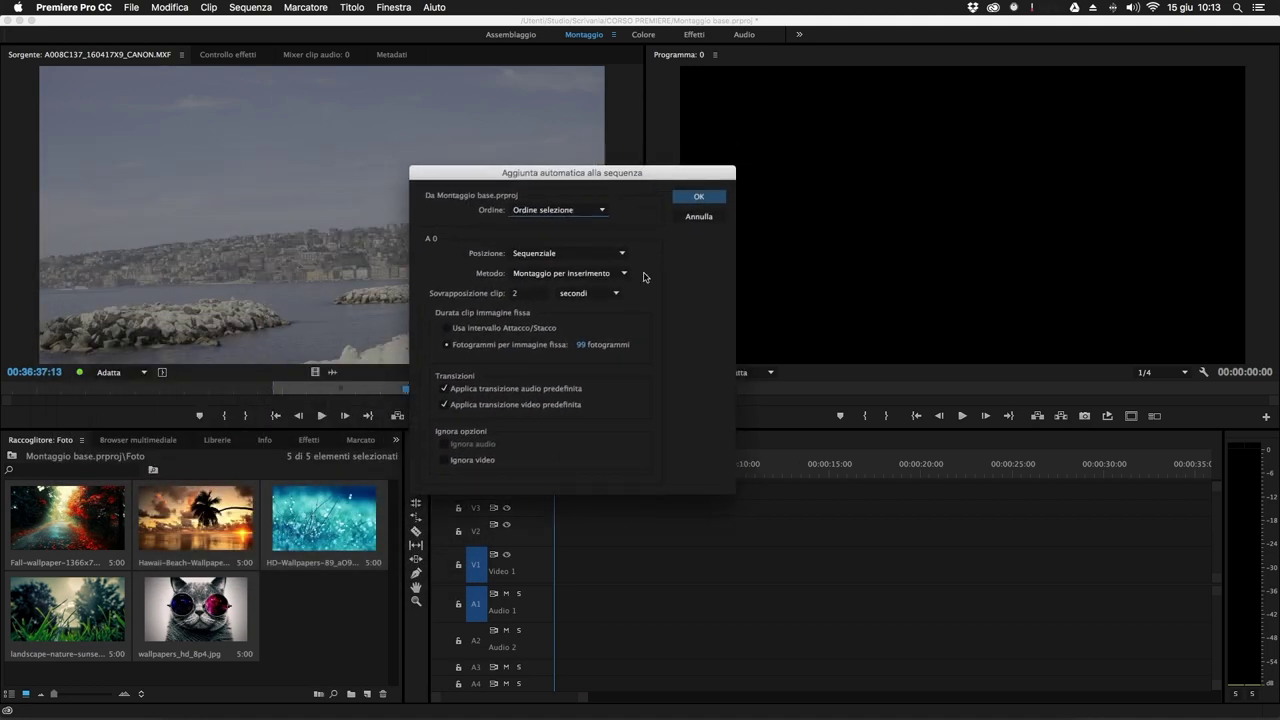
Review the Posizione choices, cancel the dialog, and move the playhead to 00:00:03:21.
left_click(624, 256)
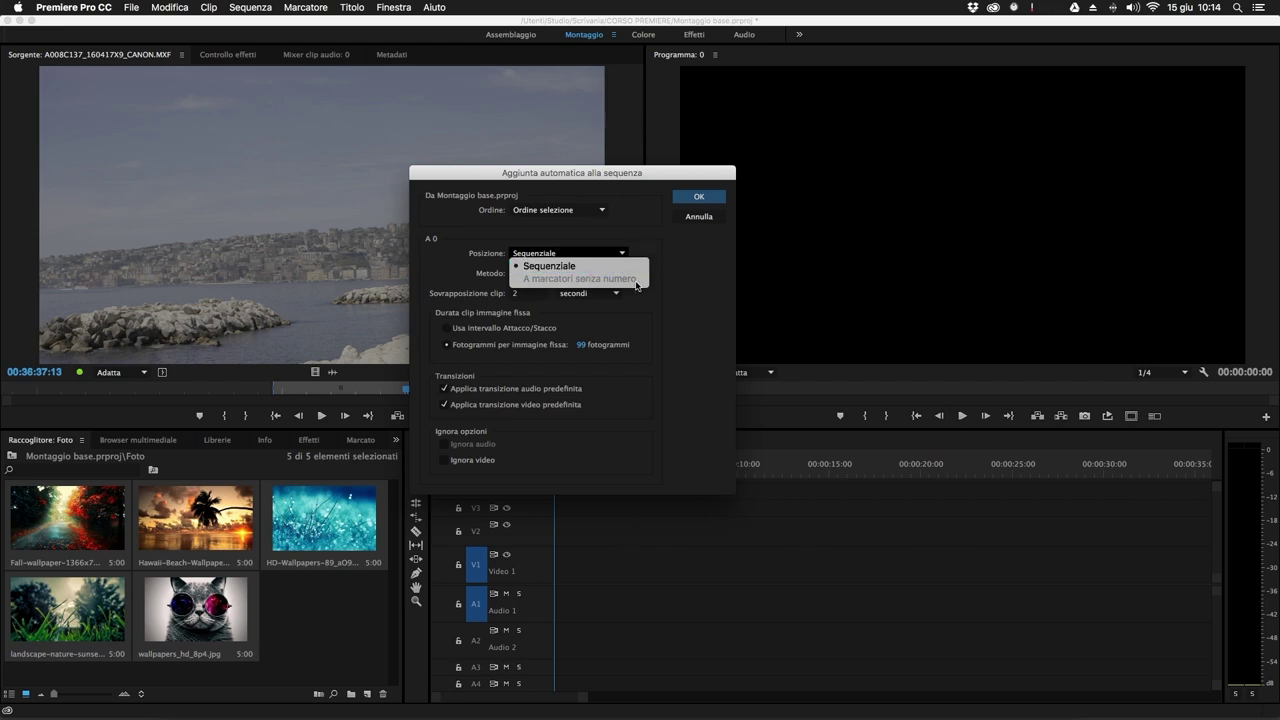
left_click(703, 219)
left_click(703, 220)
left_click_drag(583, 463, 627, 463)
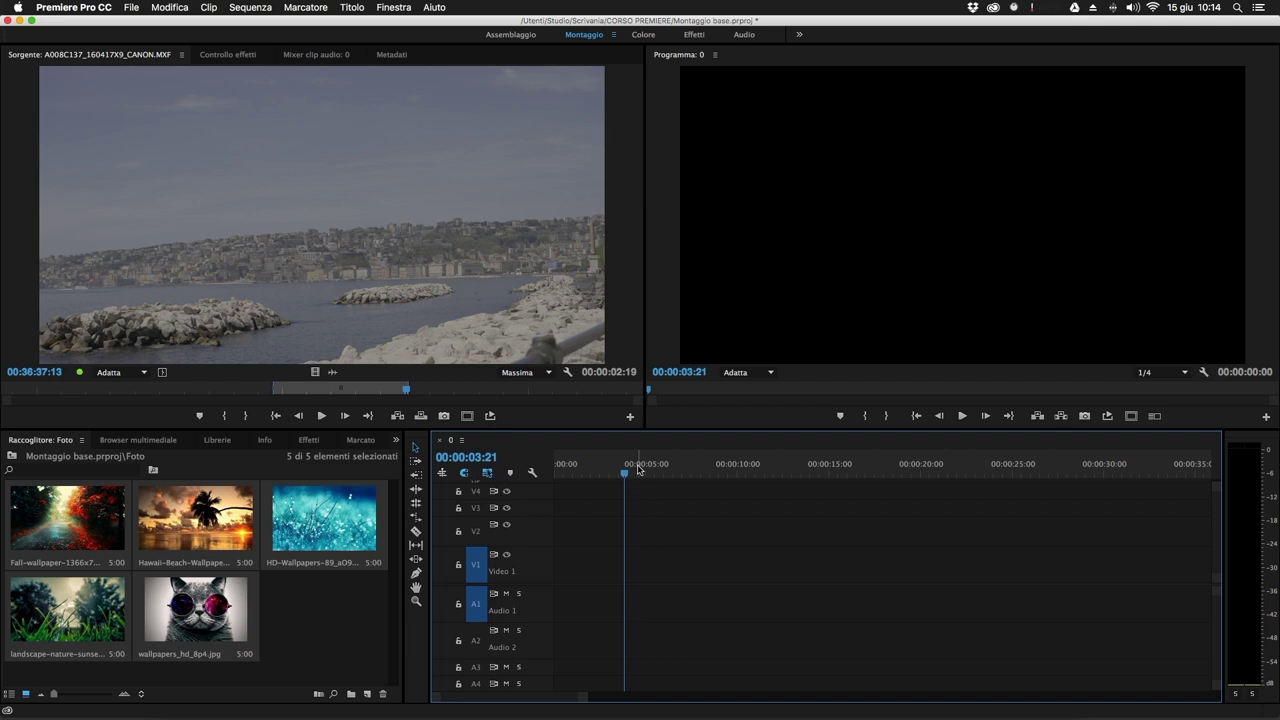
Add ruler markers at 00:00:03:21, 00:00:13:09 and 00:00:21:19.
right_click(638, 469)
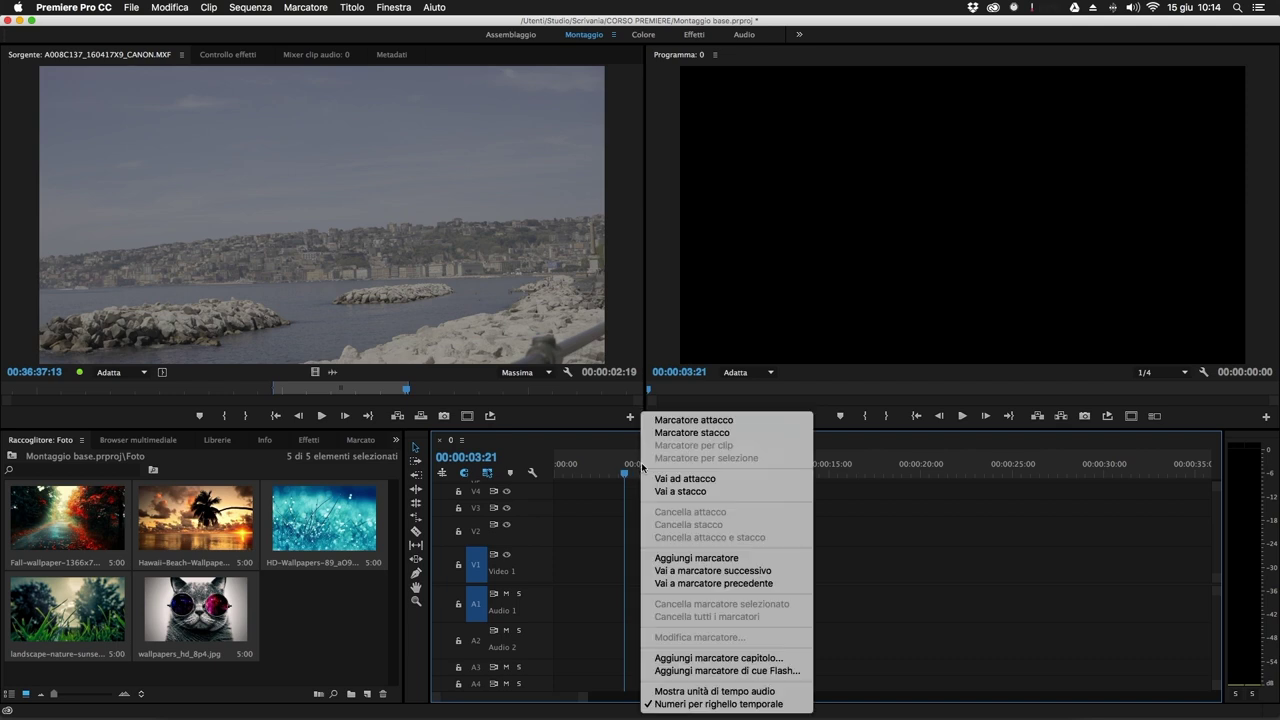
left_click(727, 556)
left_click_drag(675, 463, 977, 470)
right_click(806, 472)
left_click(870, 560)
right_click(977, 470)
left_click(1010, 557)
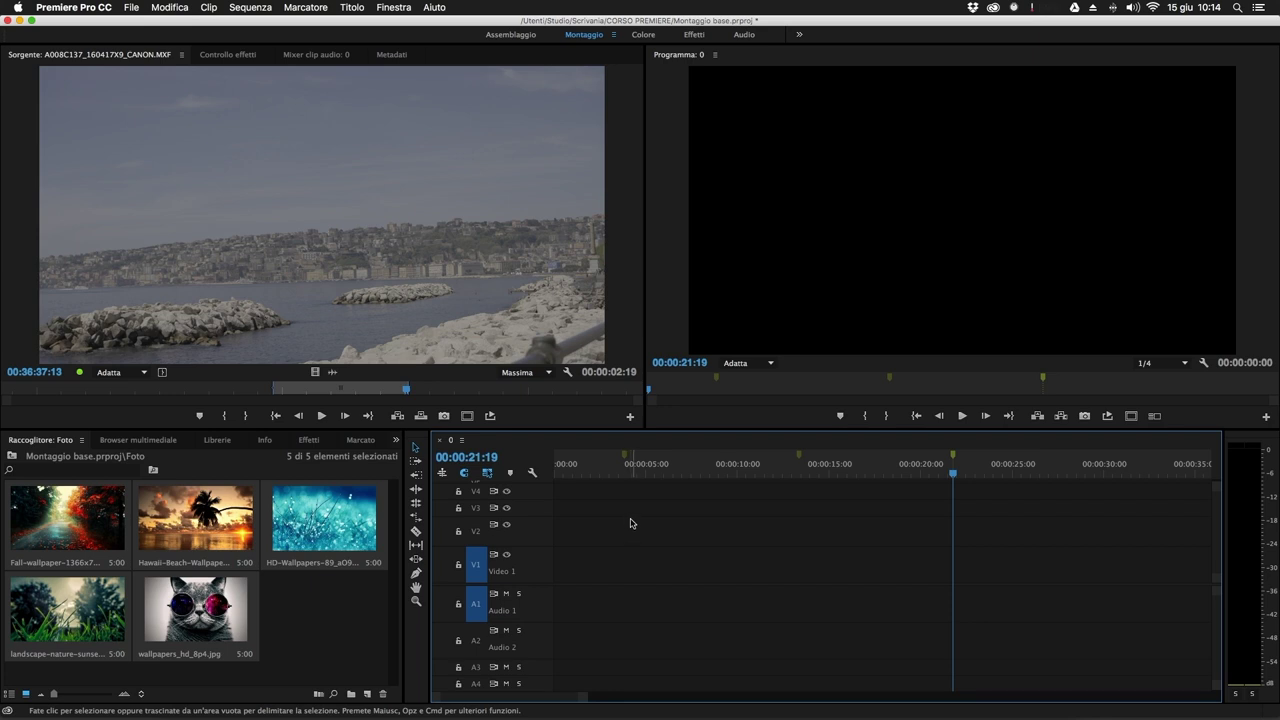
Clear all markers and bring back Automate to Sequence with its placement choices.
right_click(845, 466)
left_click(889, 617)
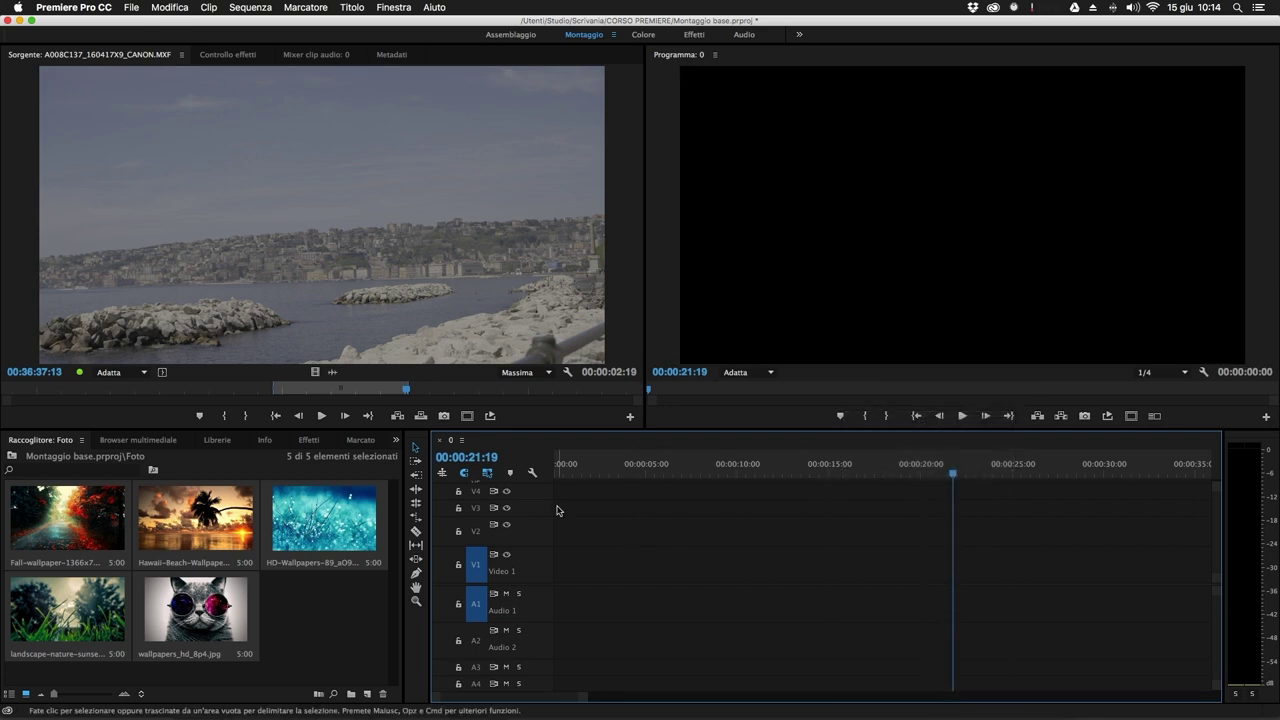
left_click(317, 695)
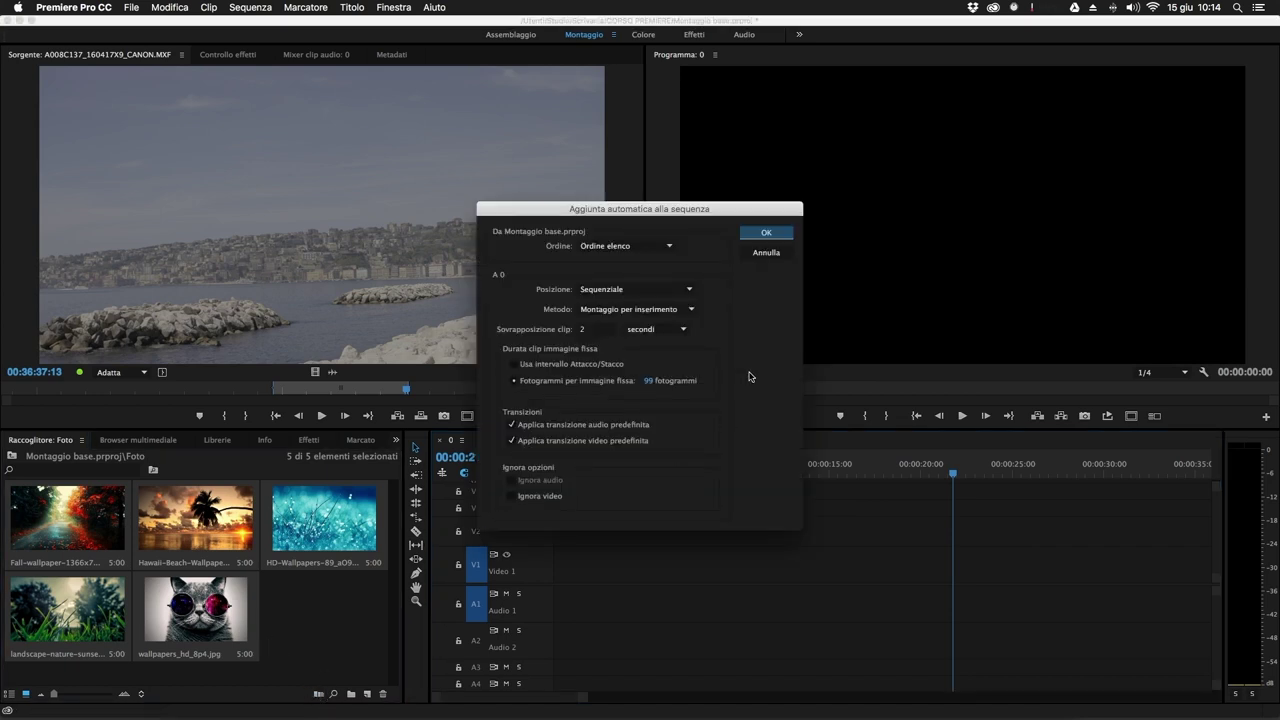
left_click(612, 290)
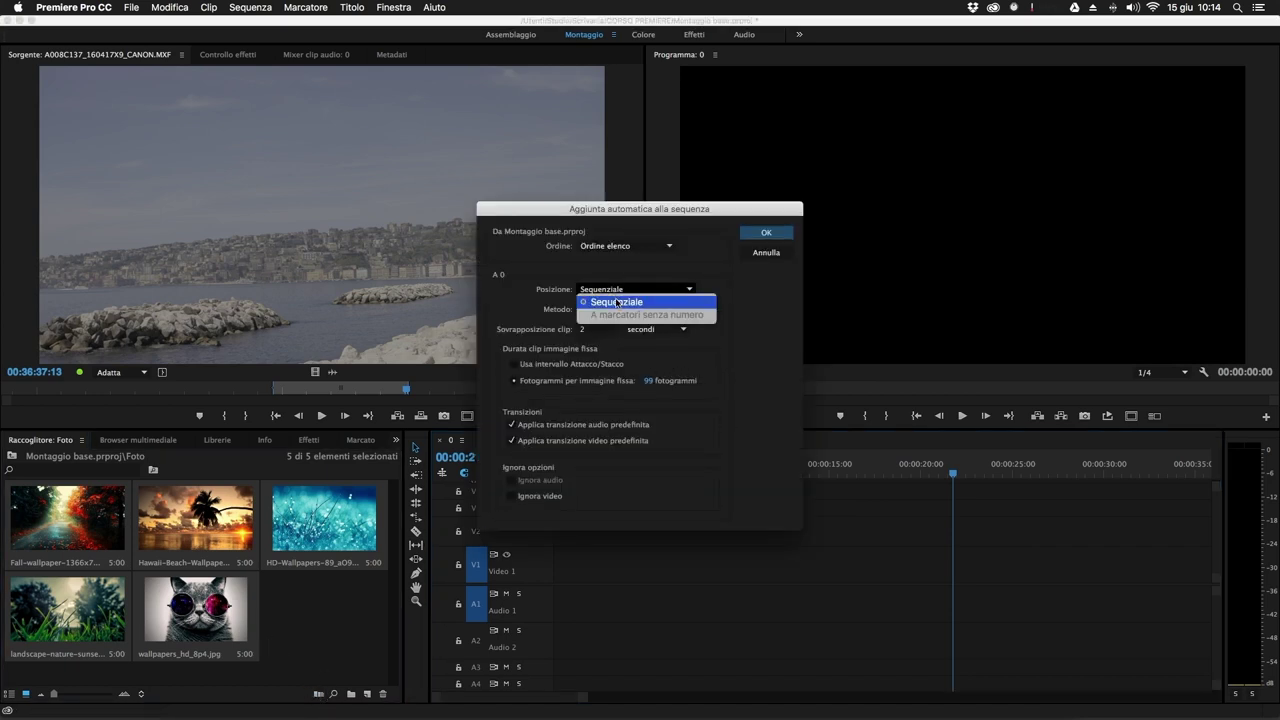
left_click(650, 301)
left_click(663, 309)
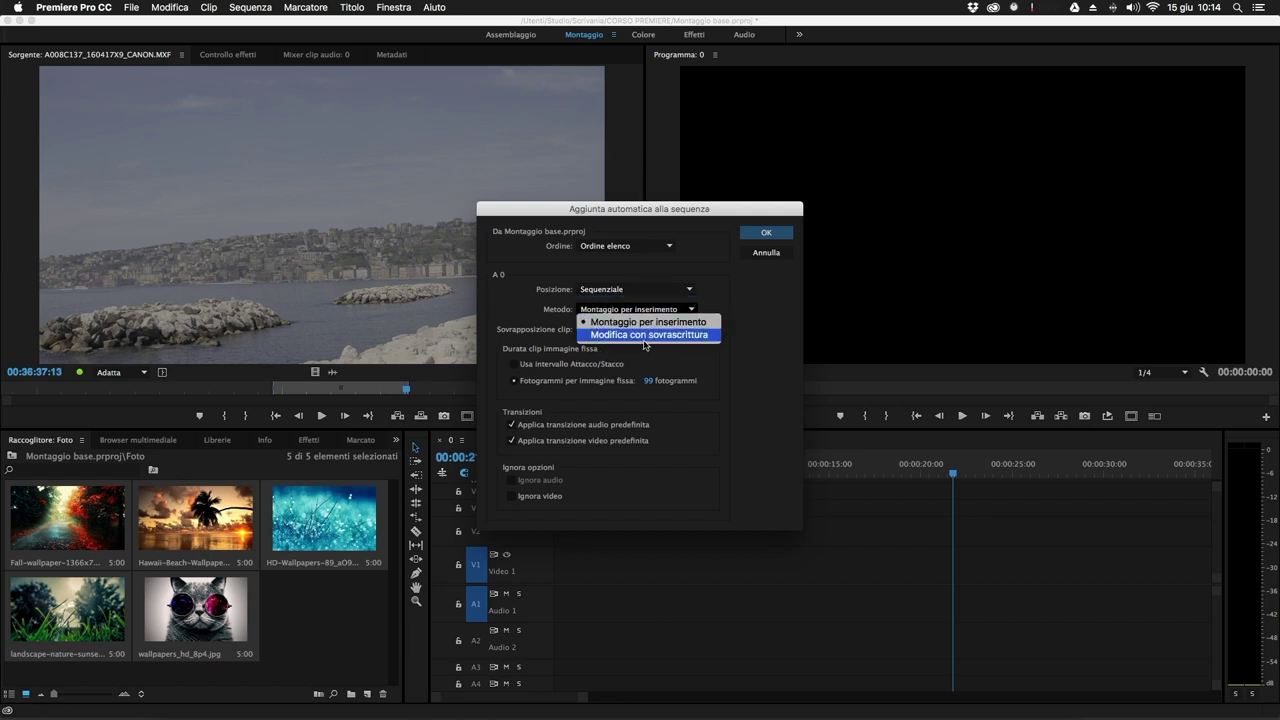
left_click(743, 350)
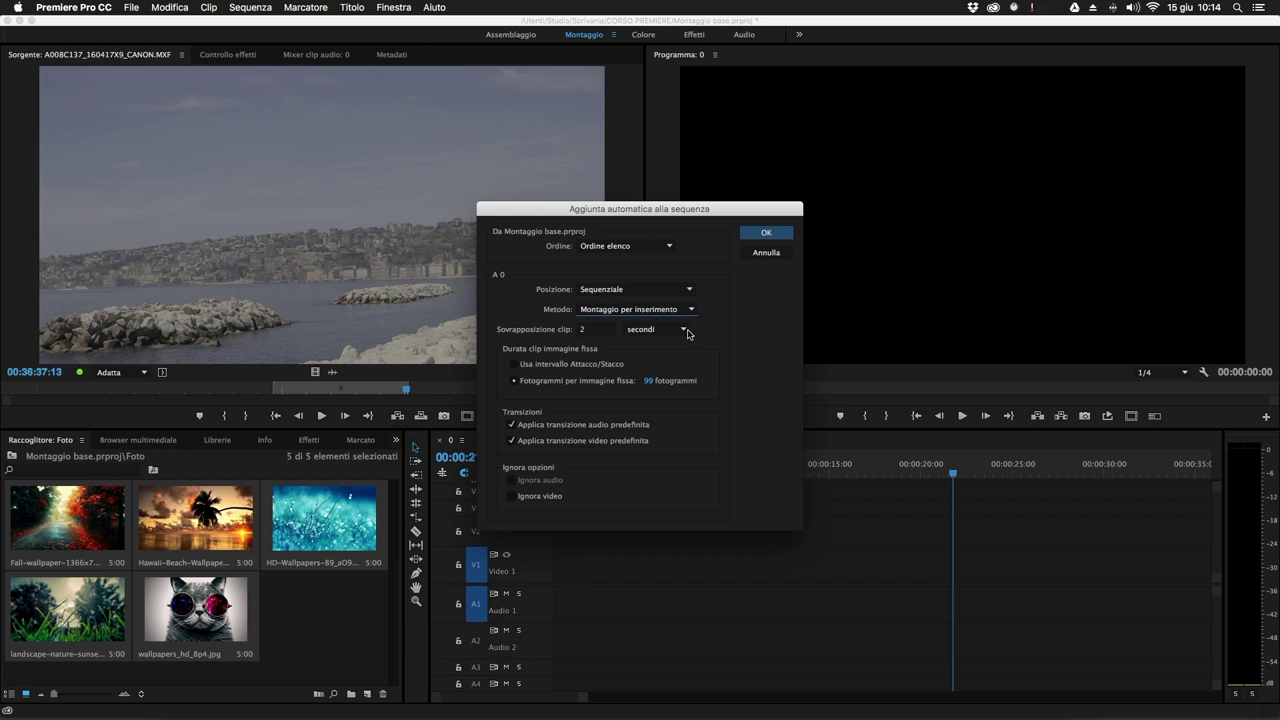
left_click(661, 311)
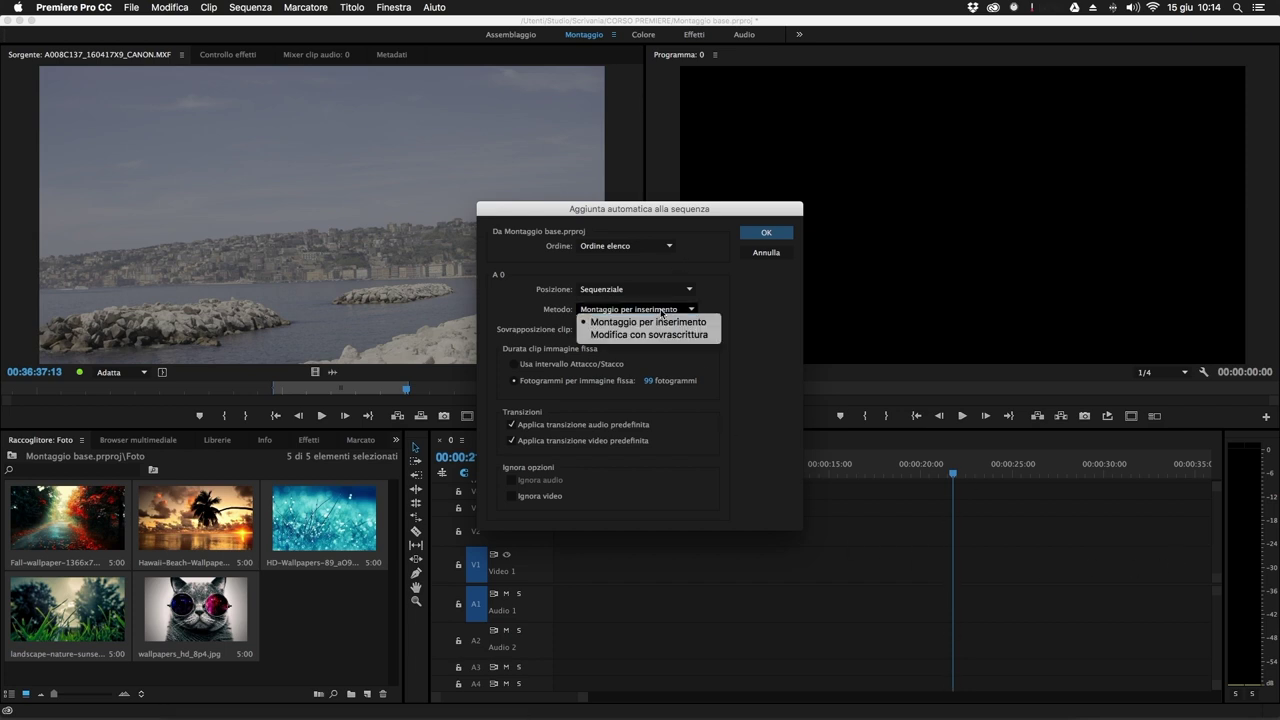
left_click(768, 369)
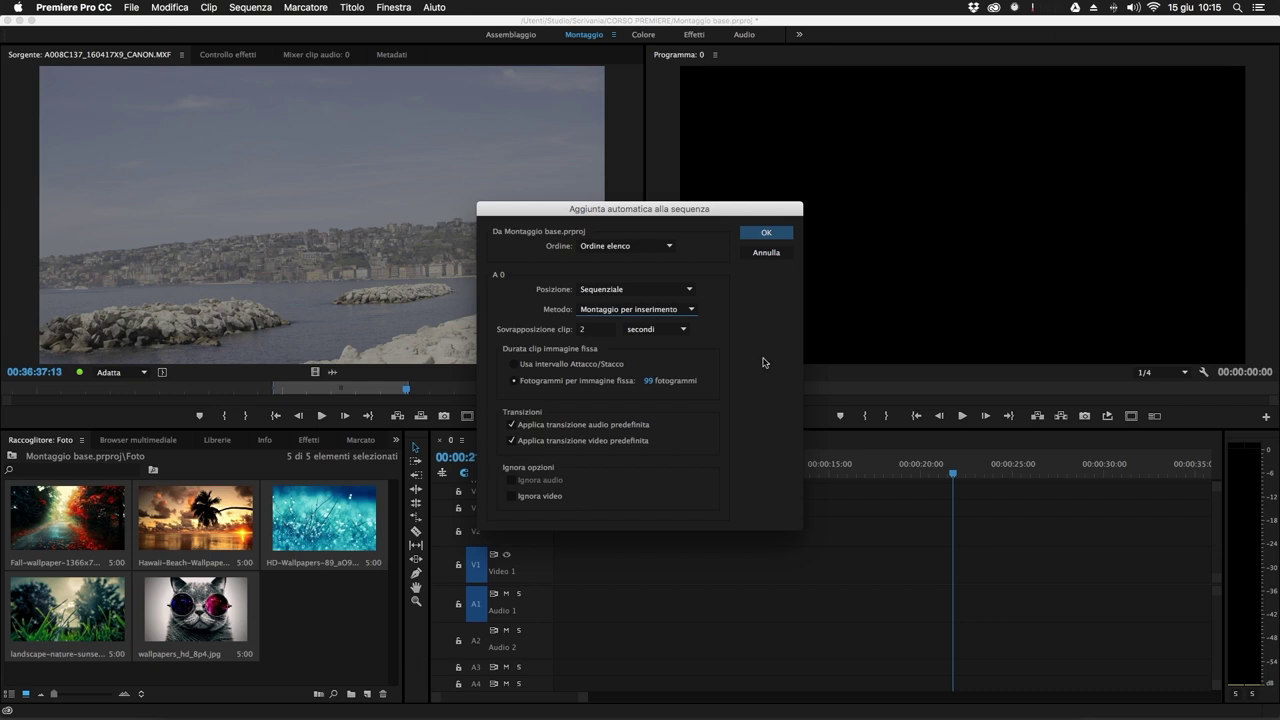
left_click(686, 331)
left_click(662, 341)
left_click(684, 331)
left_click(684, 353)
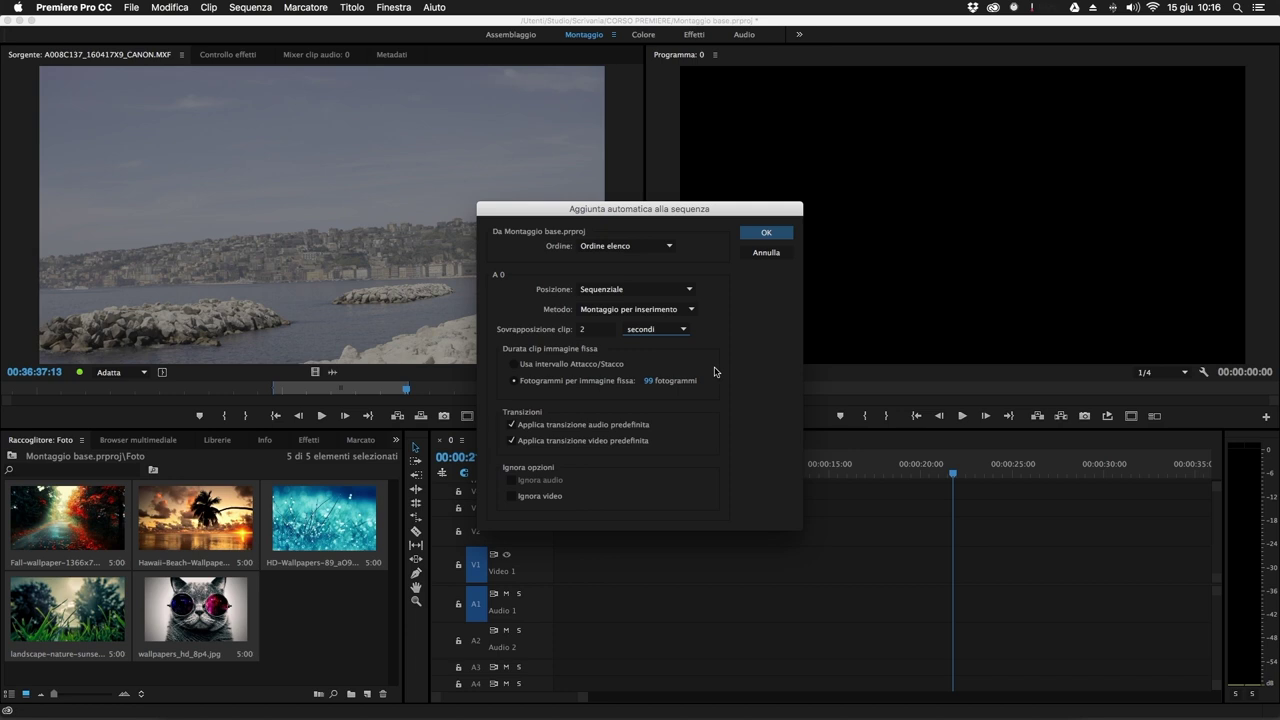
left_click(550, 366)
left_click(603, 381)
left_click(652, 381)
type("99")
left_click(530, 498)
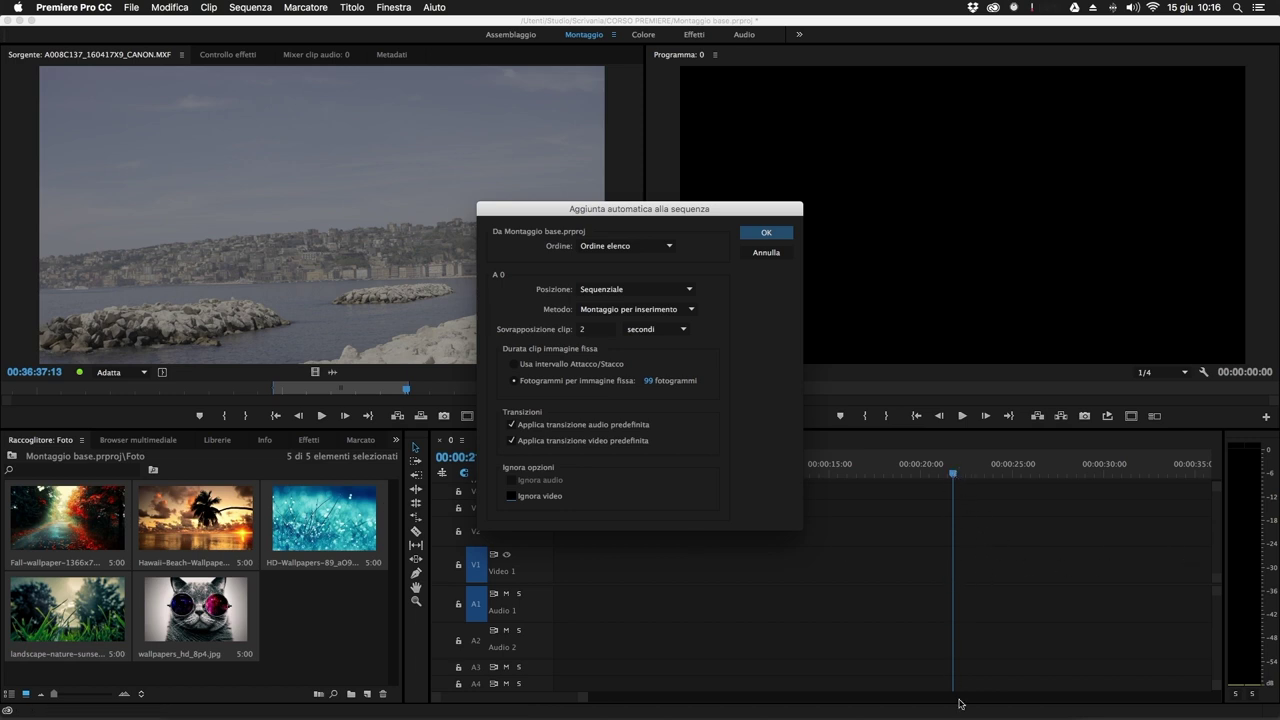
Confirm Automate to Sequence to lay the five photos on V1 with dissolves, then scrub the montage.
left_click(766, 232)
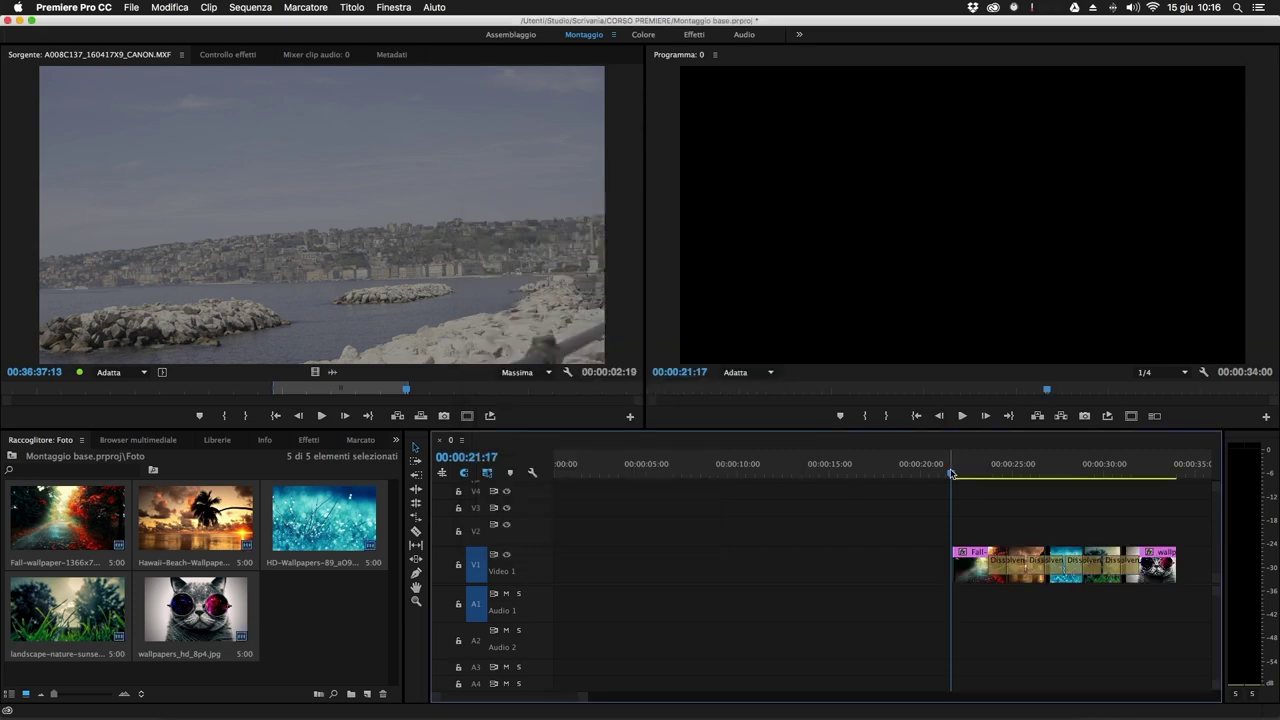
left_click_drag(951, 473, 960, 552)
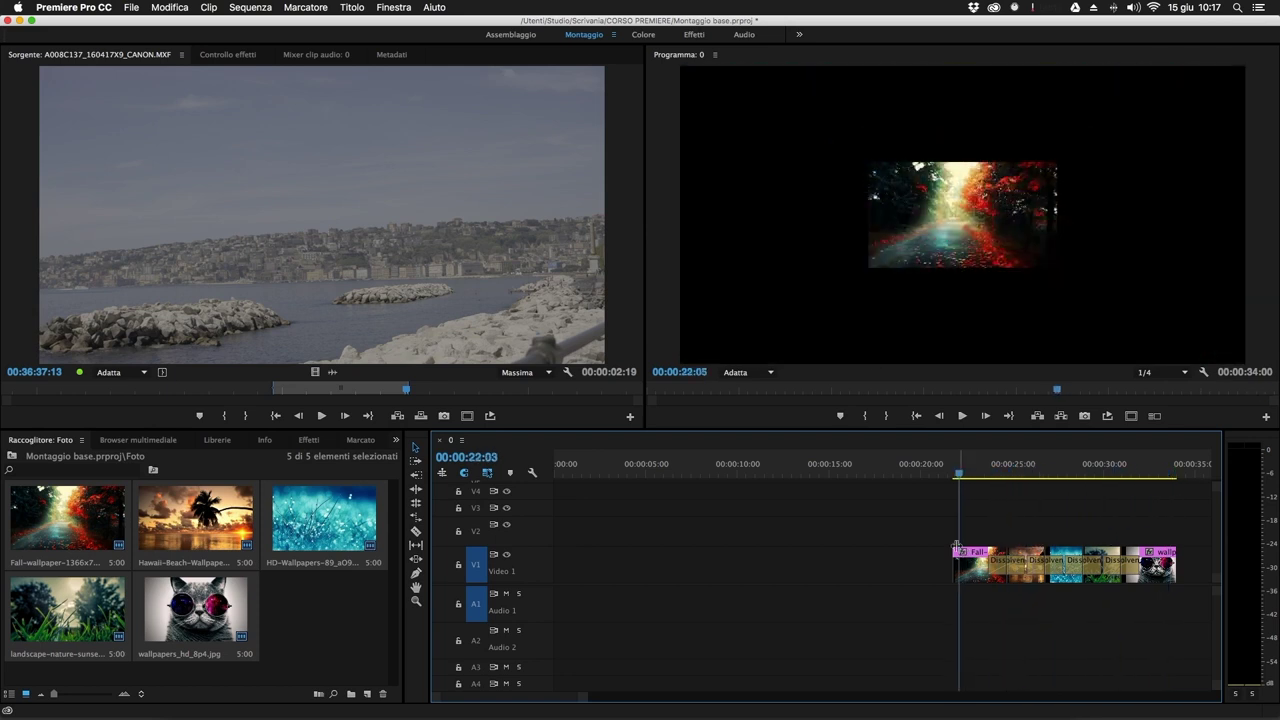
left_click_drag(884, 528, 661, 541)
key("Home")
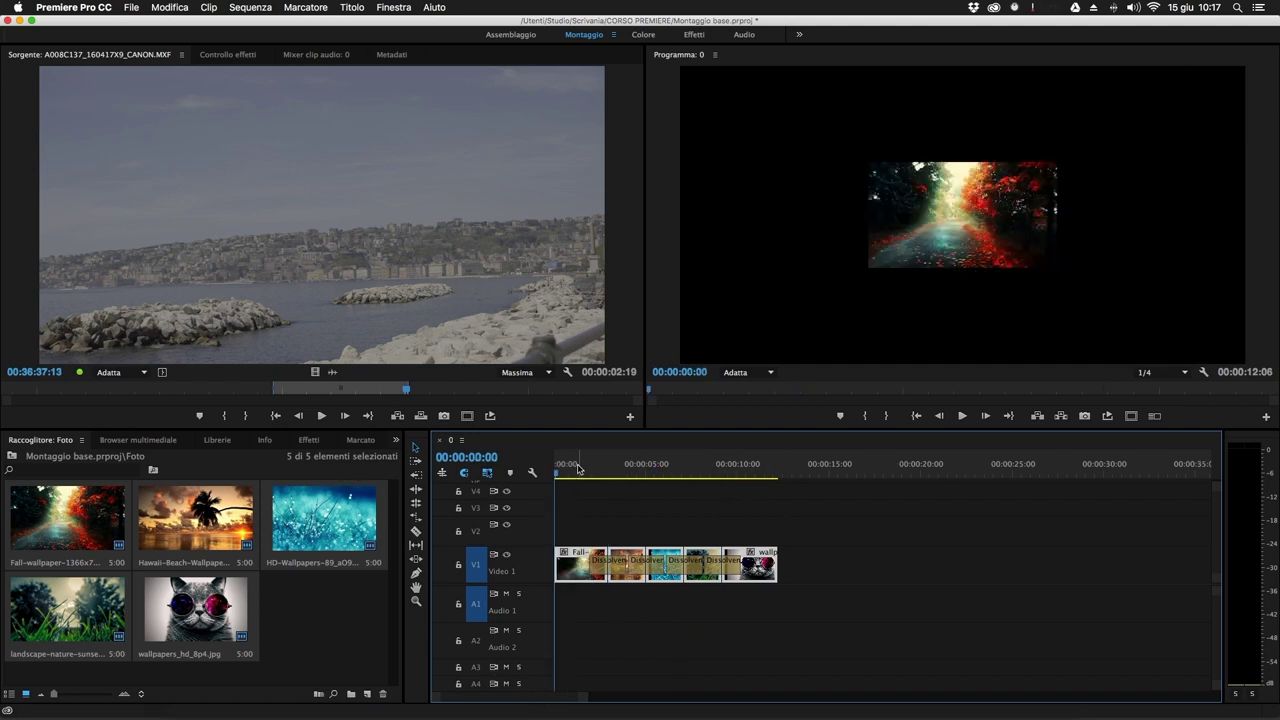
left_click_drag(600, 468, 673, 484)
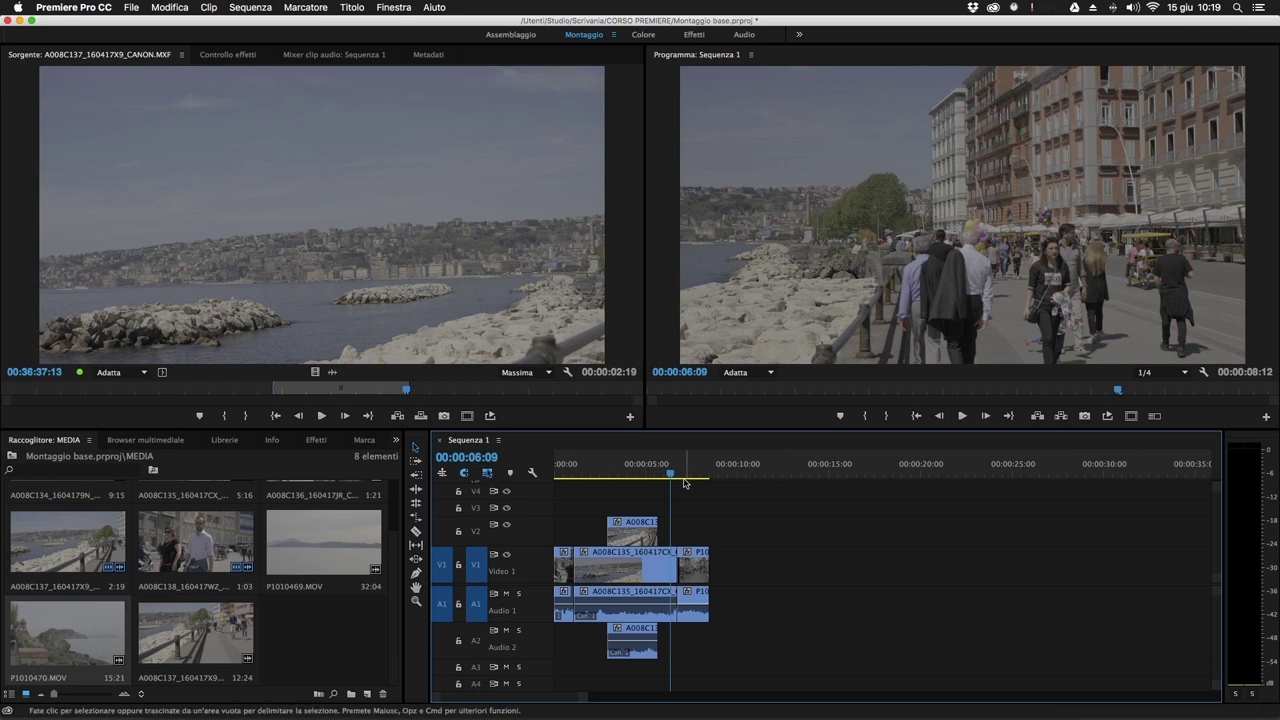
left_click(586, 467)
left_click_drag(592, 493, 708, 568)
key("Up")
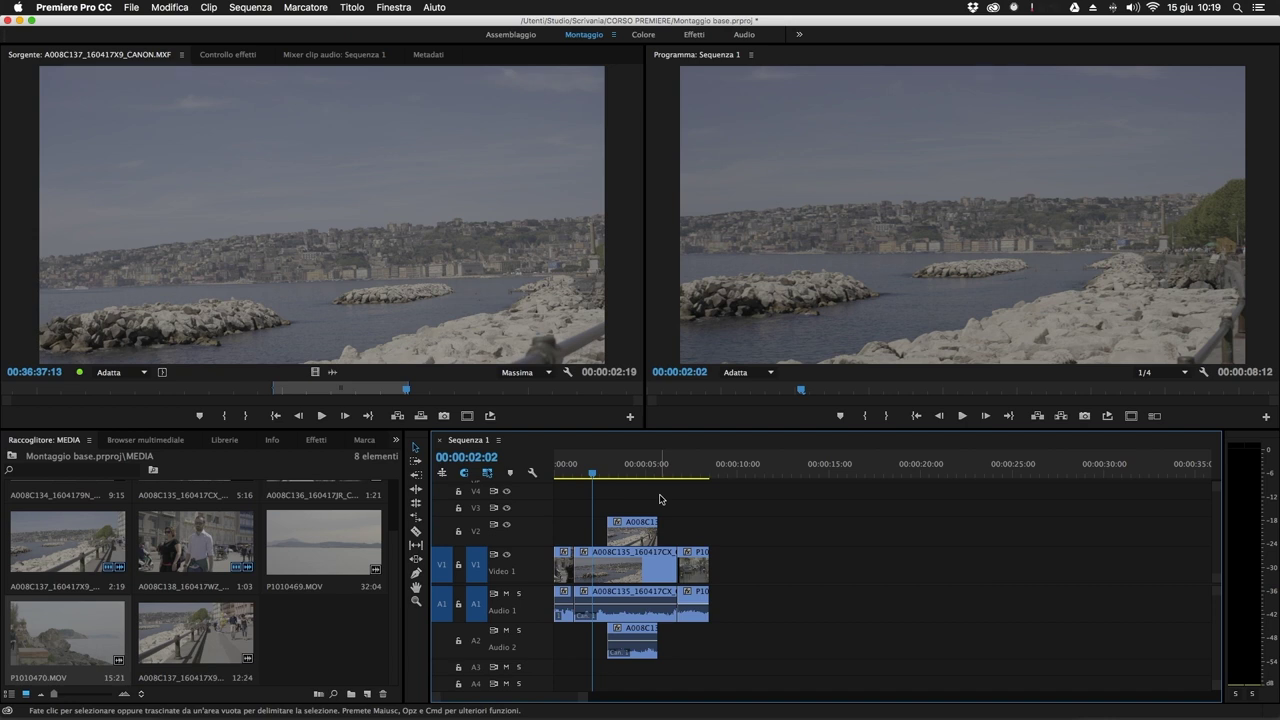
left_click_drag(594, 470, 572, 472)
left_click_drag(640, 483, 689, 477)
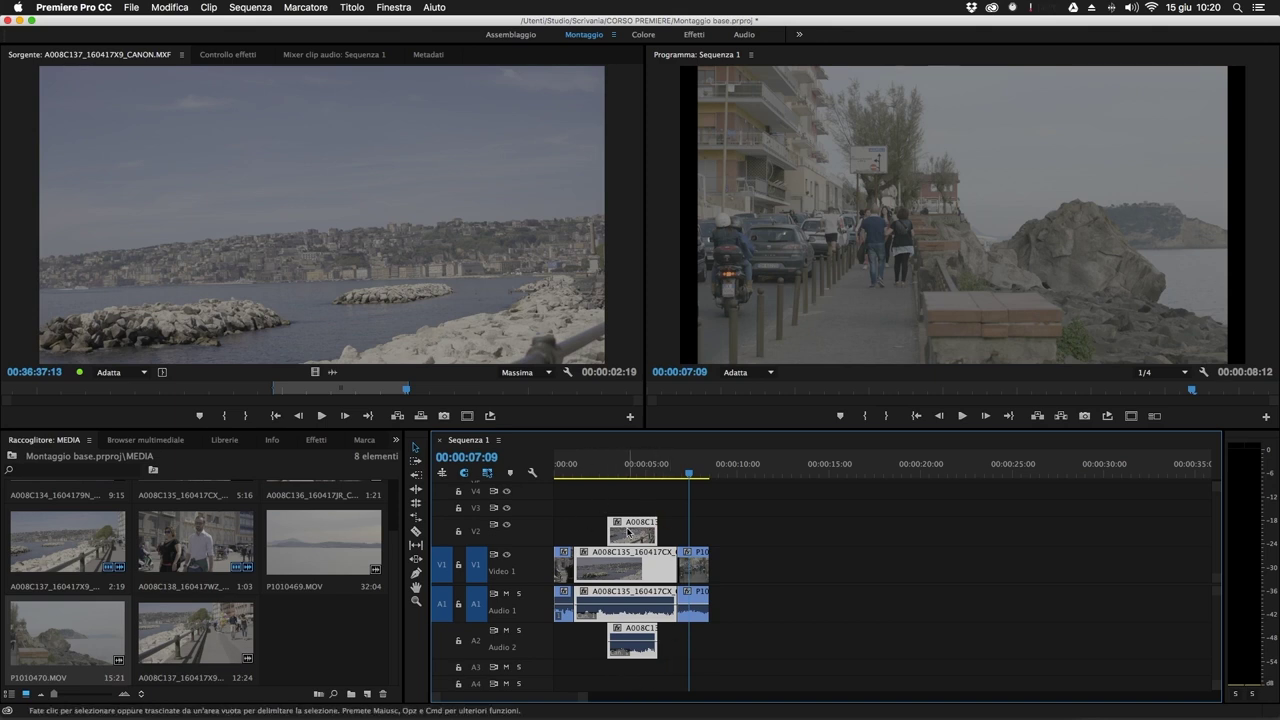
mouse_move(628, 533)
left_click_drag(645, 470, 600, 470)
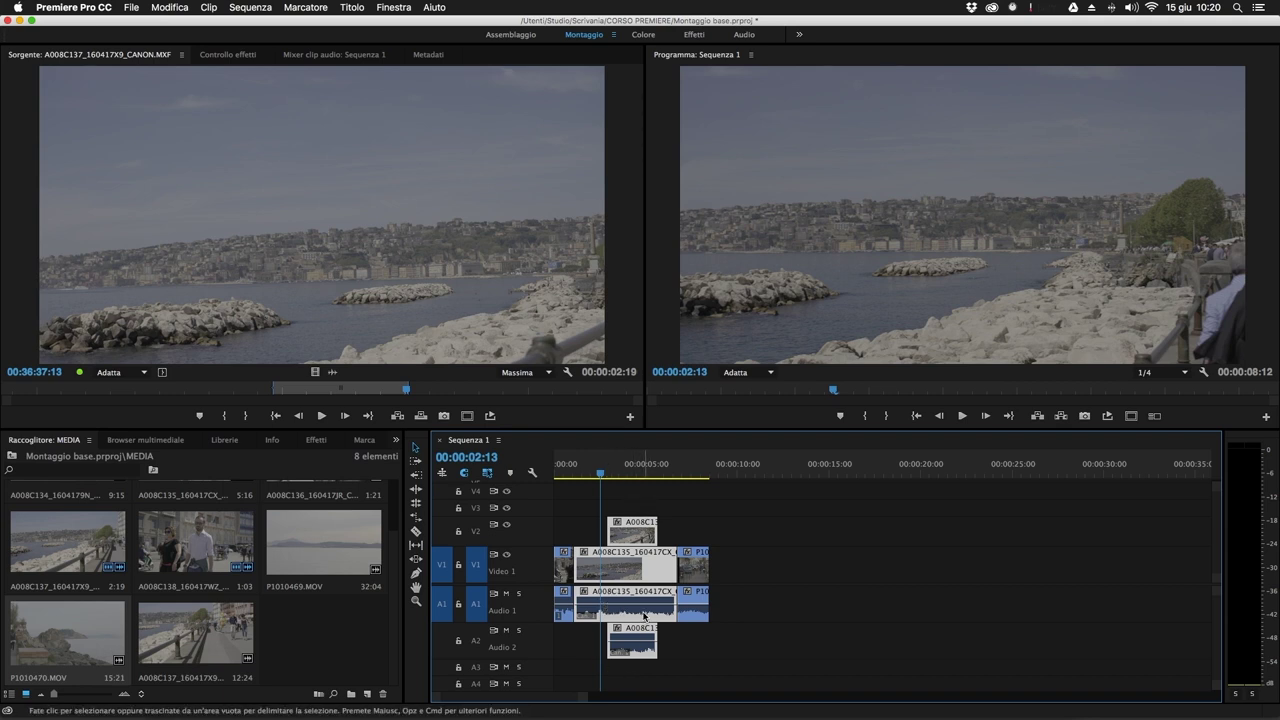
Nest the V2 clip into a new sequence named 'Nidificata 1'.
right_click(630, 539)
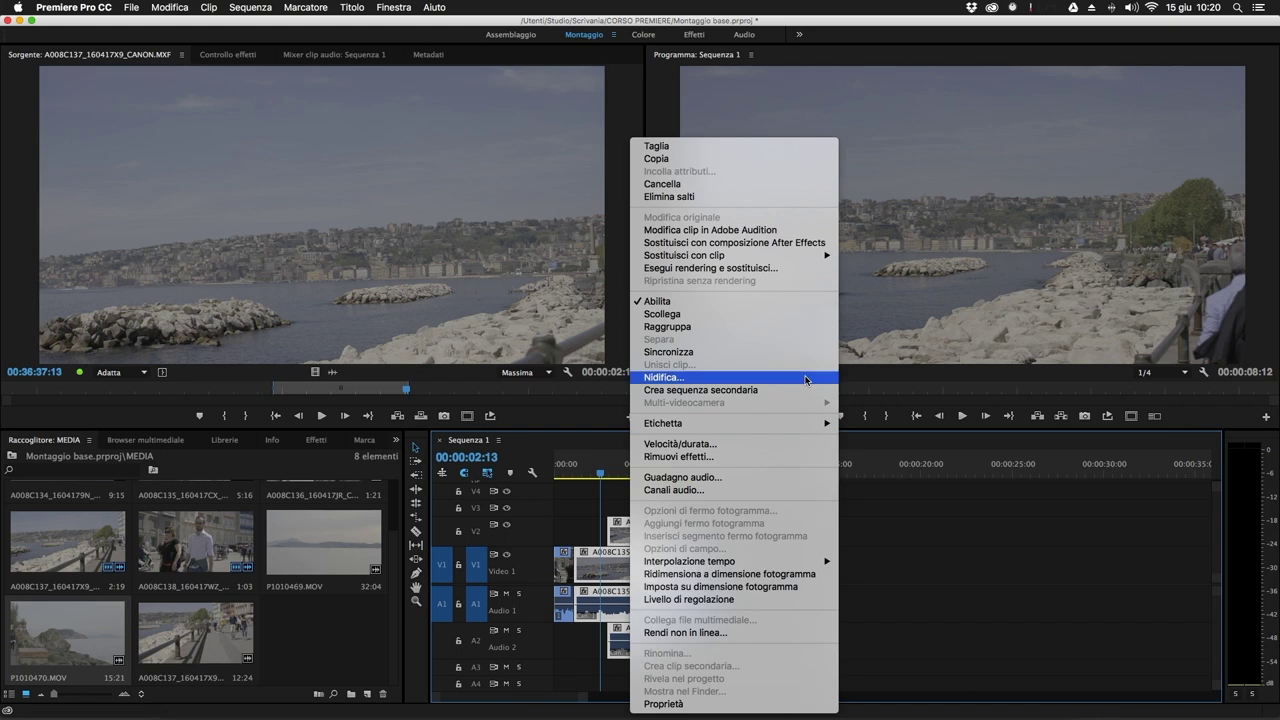
left_click(694, 378)
mouse_move(665, 348)
left_mouse_down()
mouse_move(664, 310)
mouse_move(663, 330)
left_mouse_up()
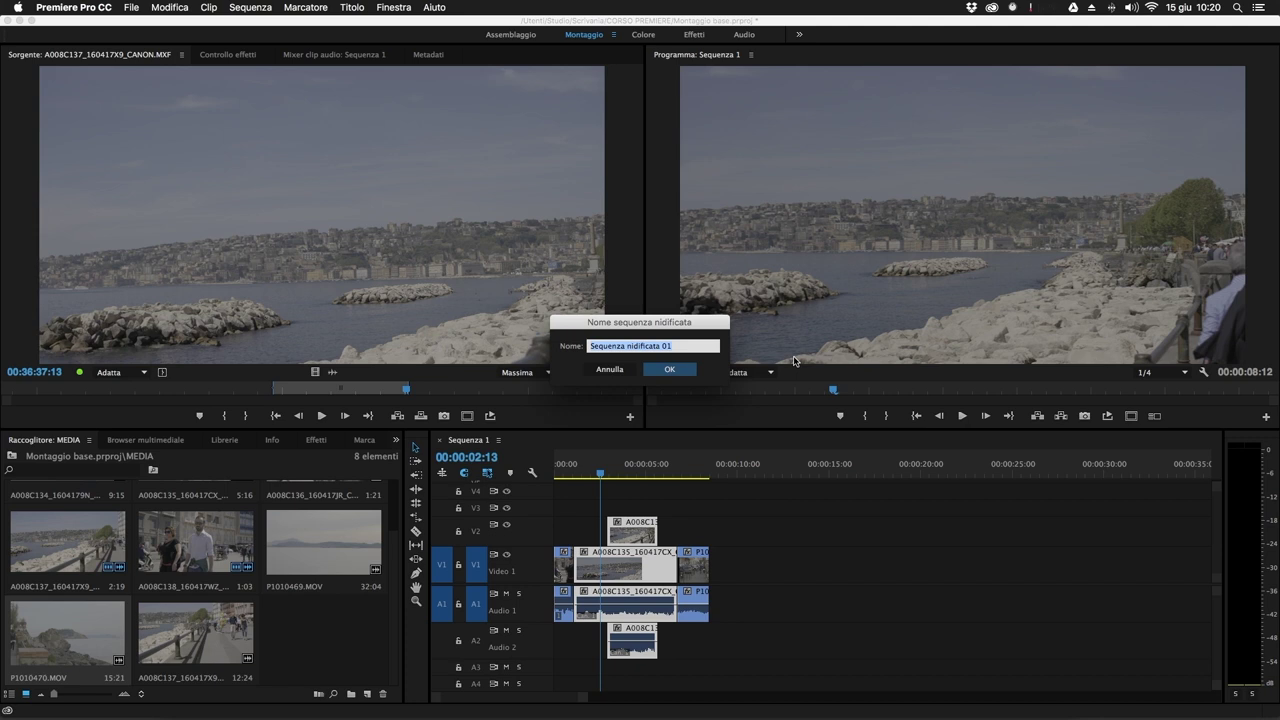
type("Nidificat")
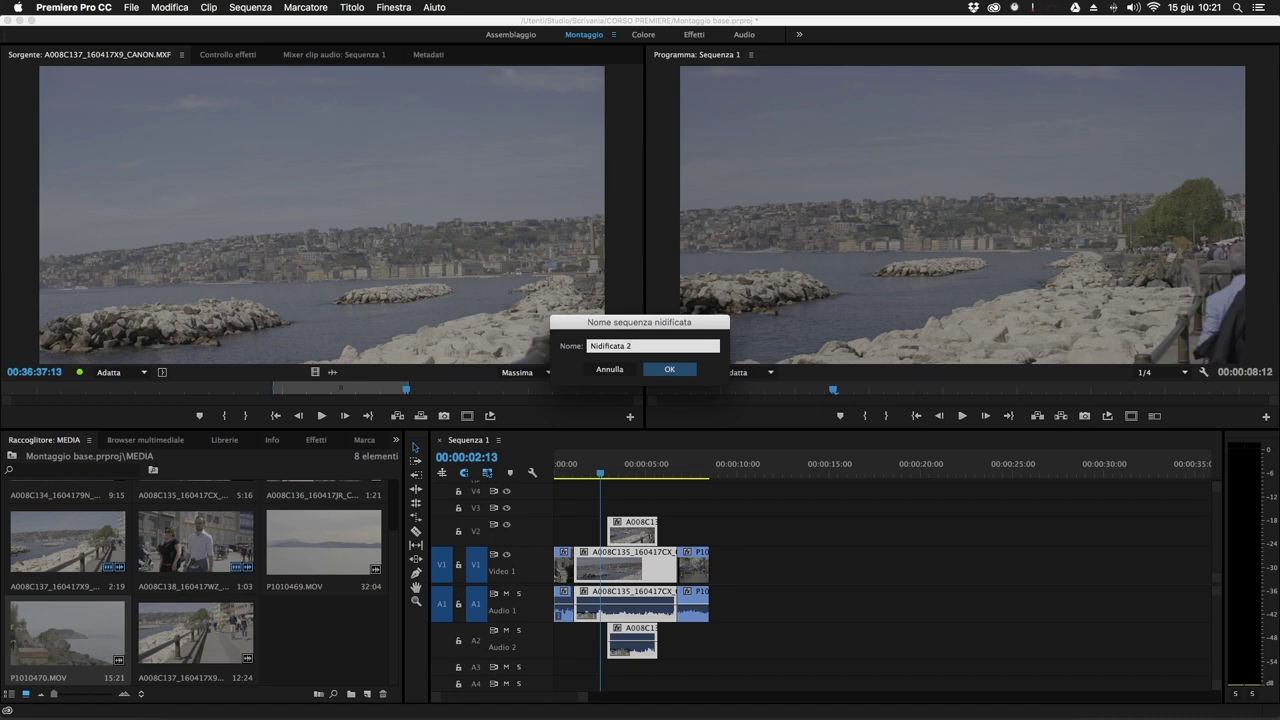
left_click(667, 370)
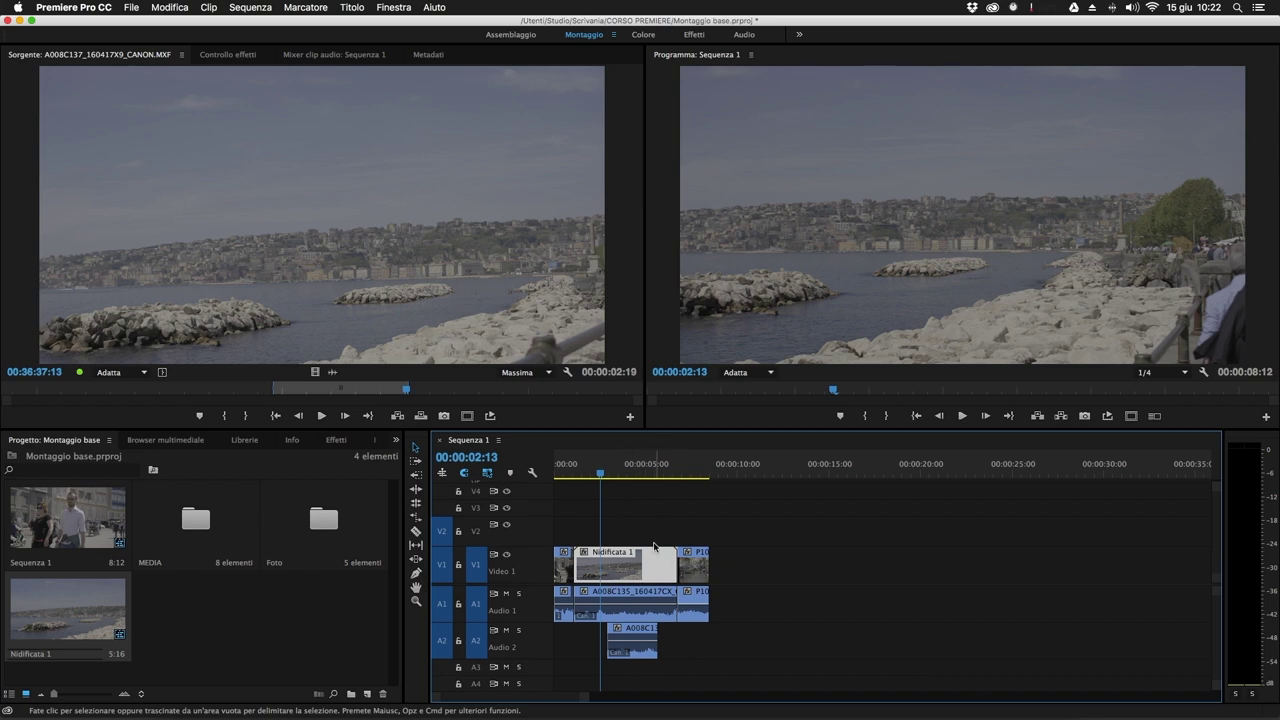
Open the Nidificata 1 nested sequence and expand its A2 audio track.
left_click(645, 526)
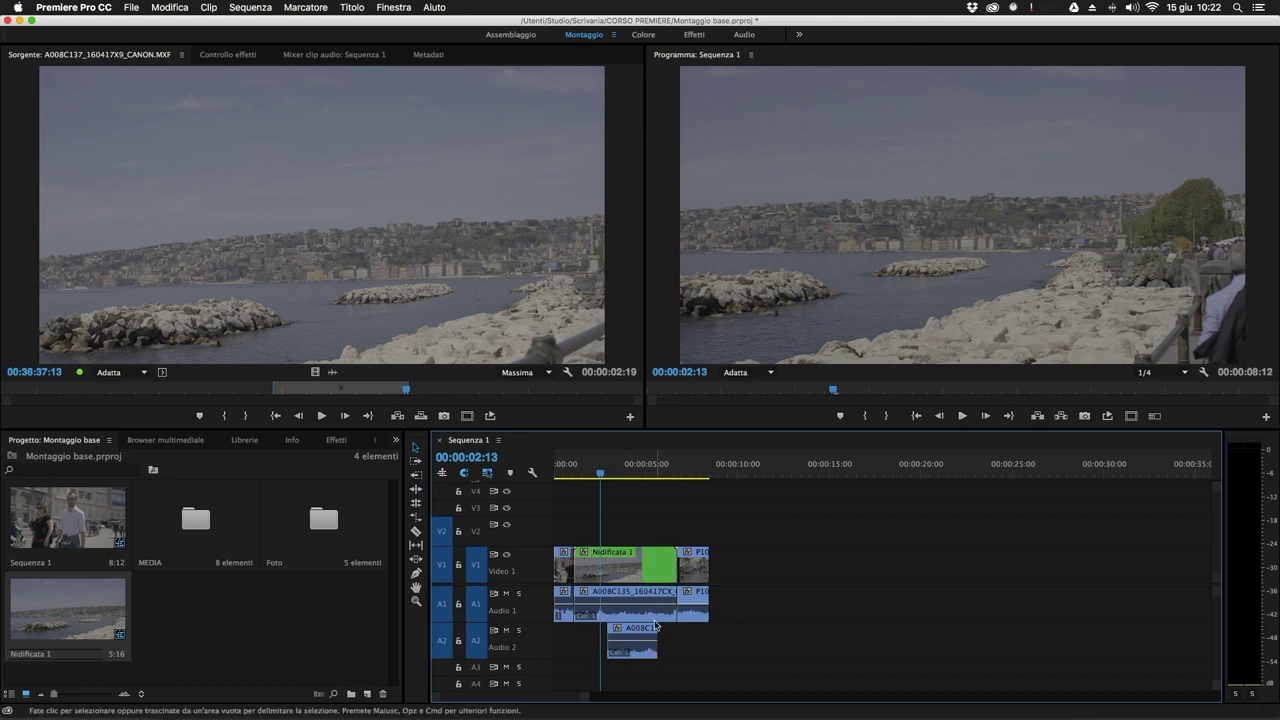
left_click_drag(661, 675, 603, 589)
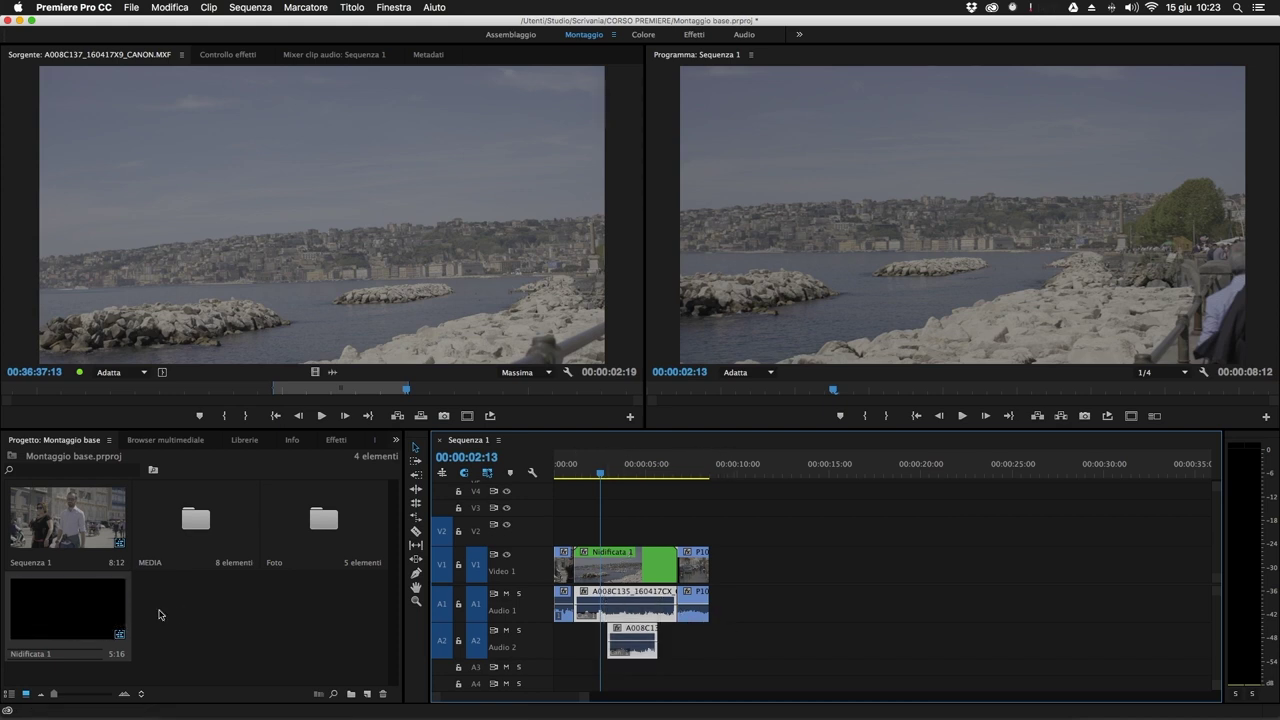
left_click(160, 615)
double_click(97, 628)
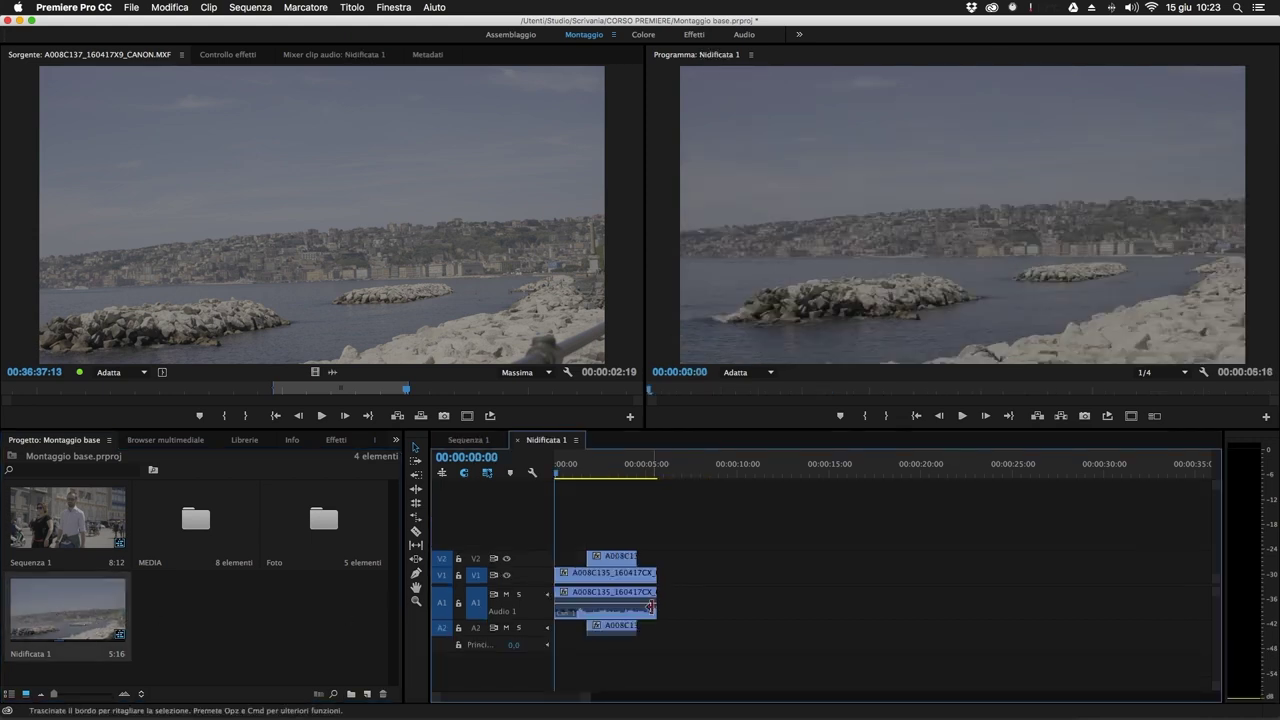
double_click(476, 632)
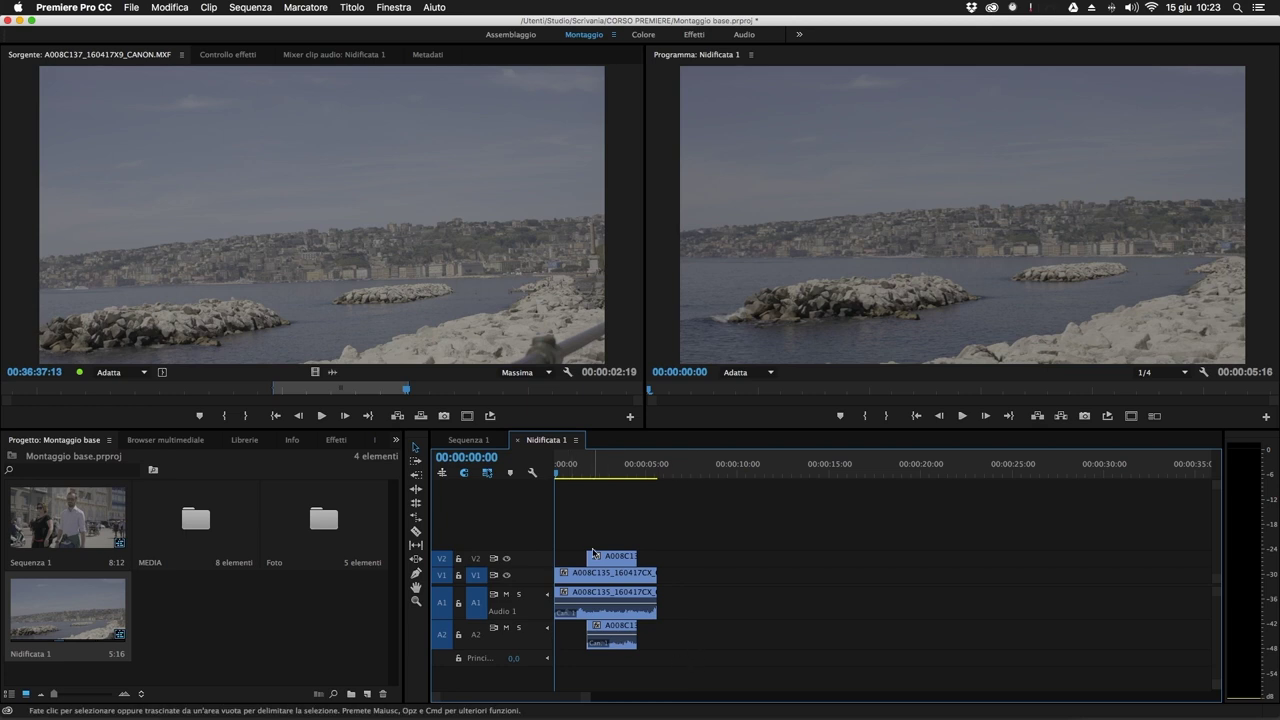
left_click(468, 440)
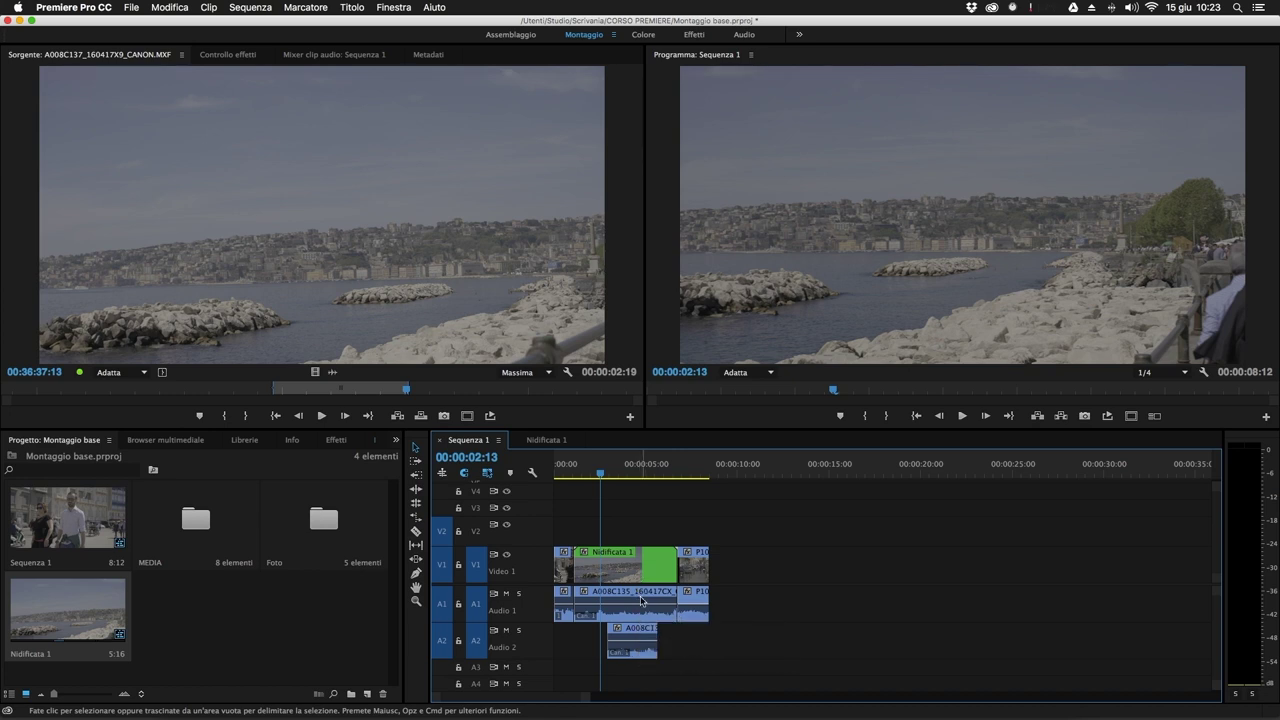
Apply default audio crossfades to the P10 clip, then delete its end crossfade.
left_click(640, 598)
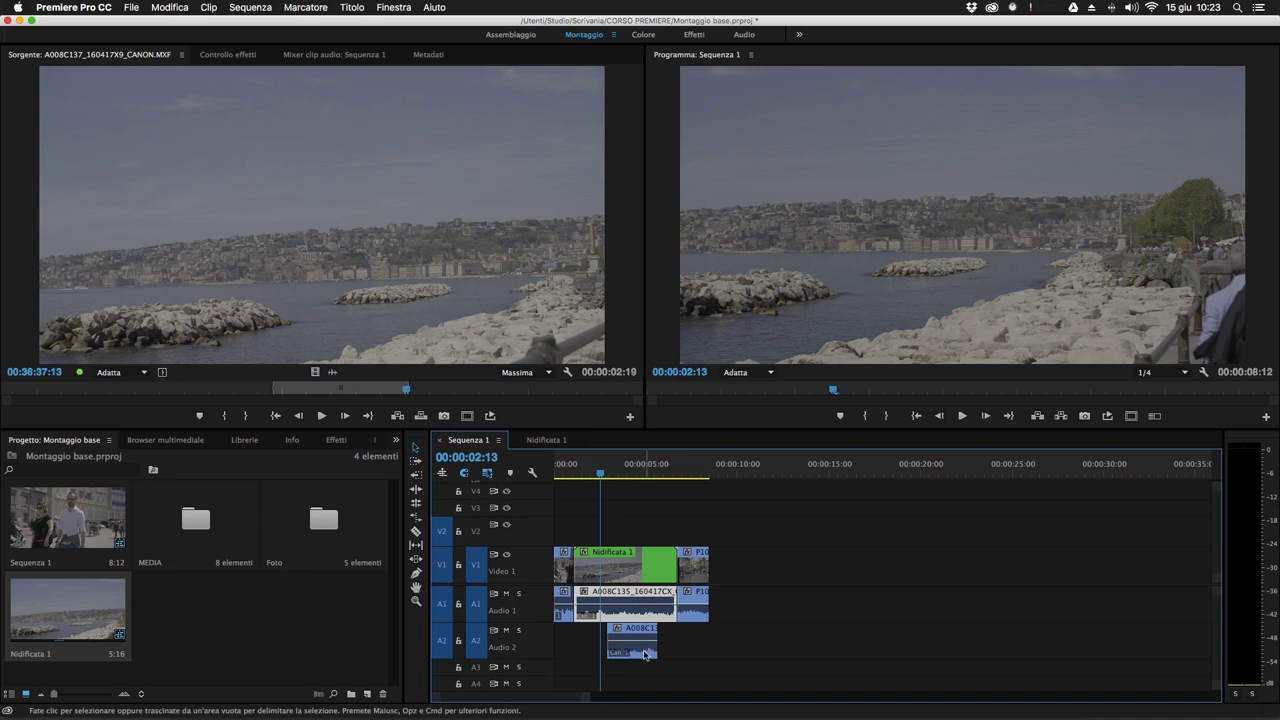
left_click(674, 672)
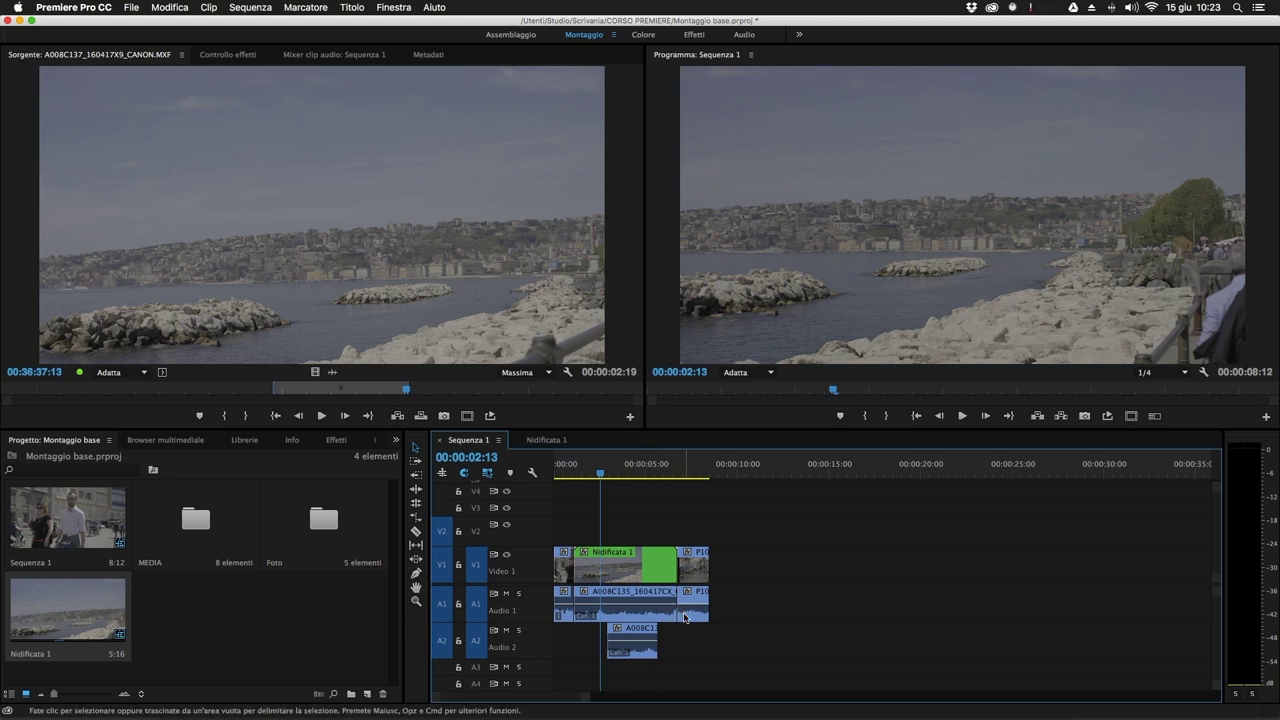
left_click(686, 616)
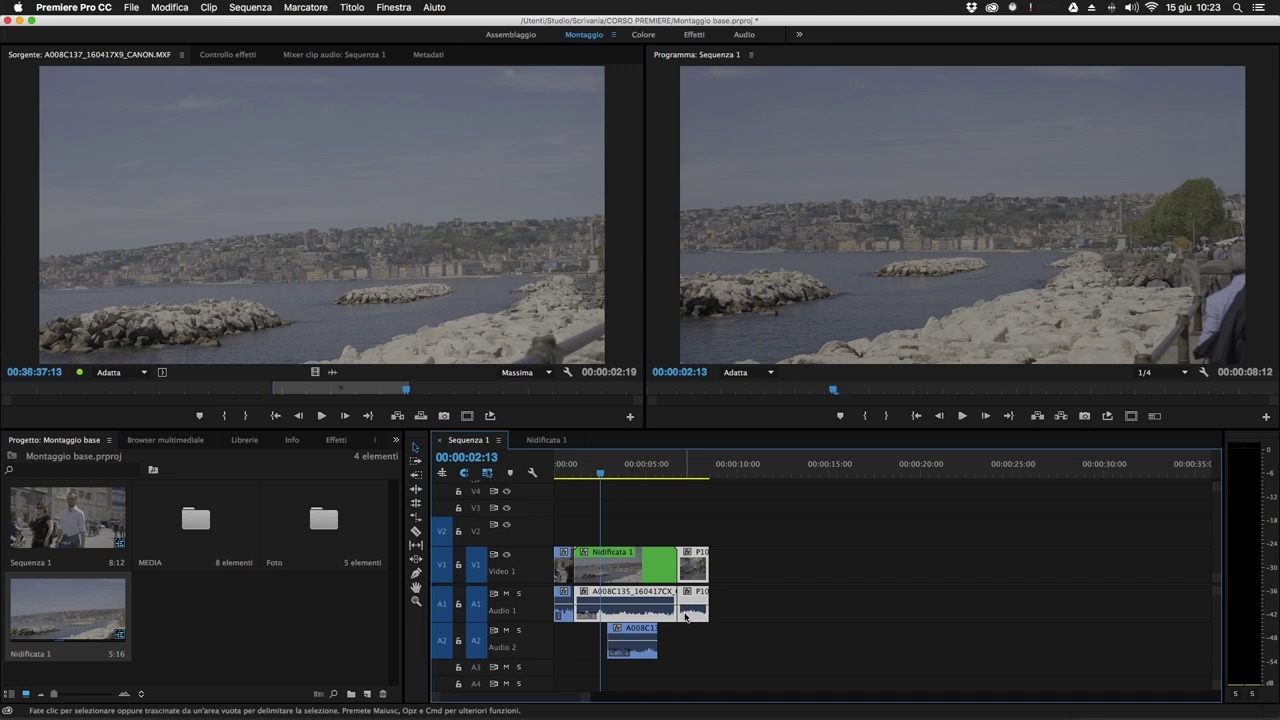
key("shift+d")
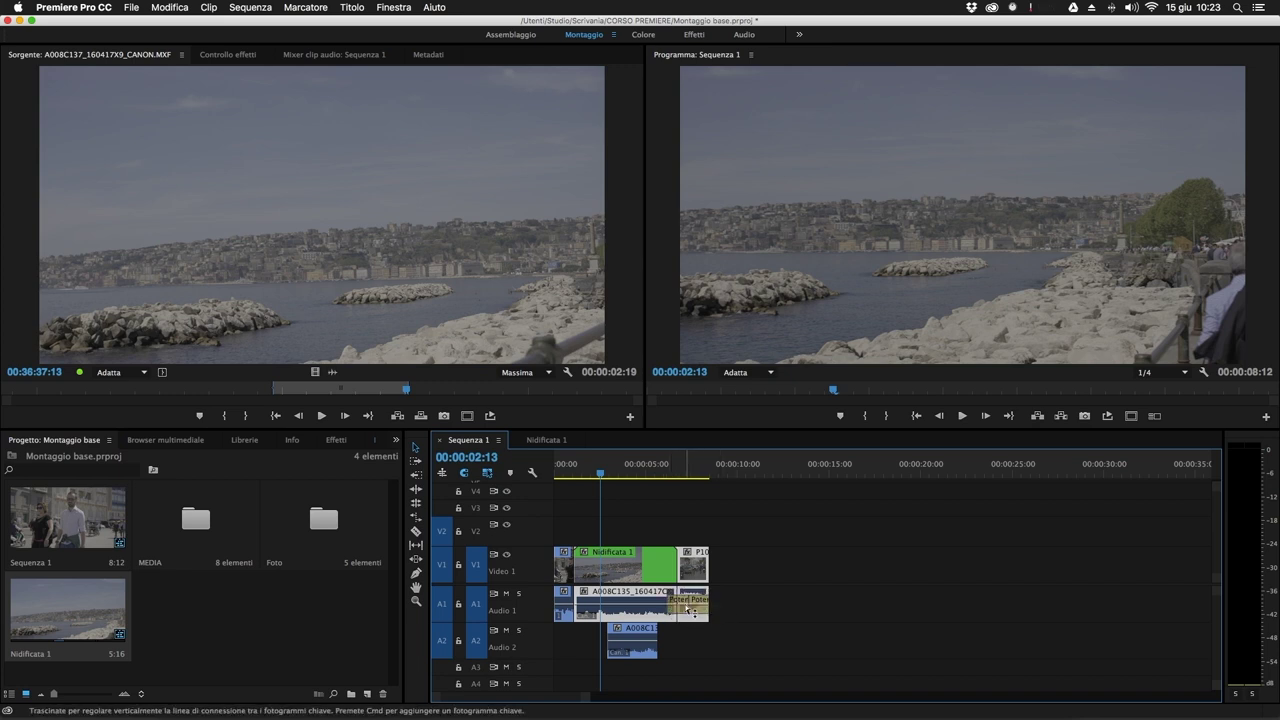
left_click(702, 616)
key("Delete")
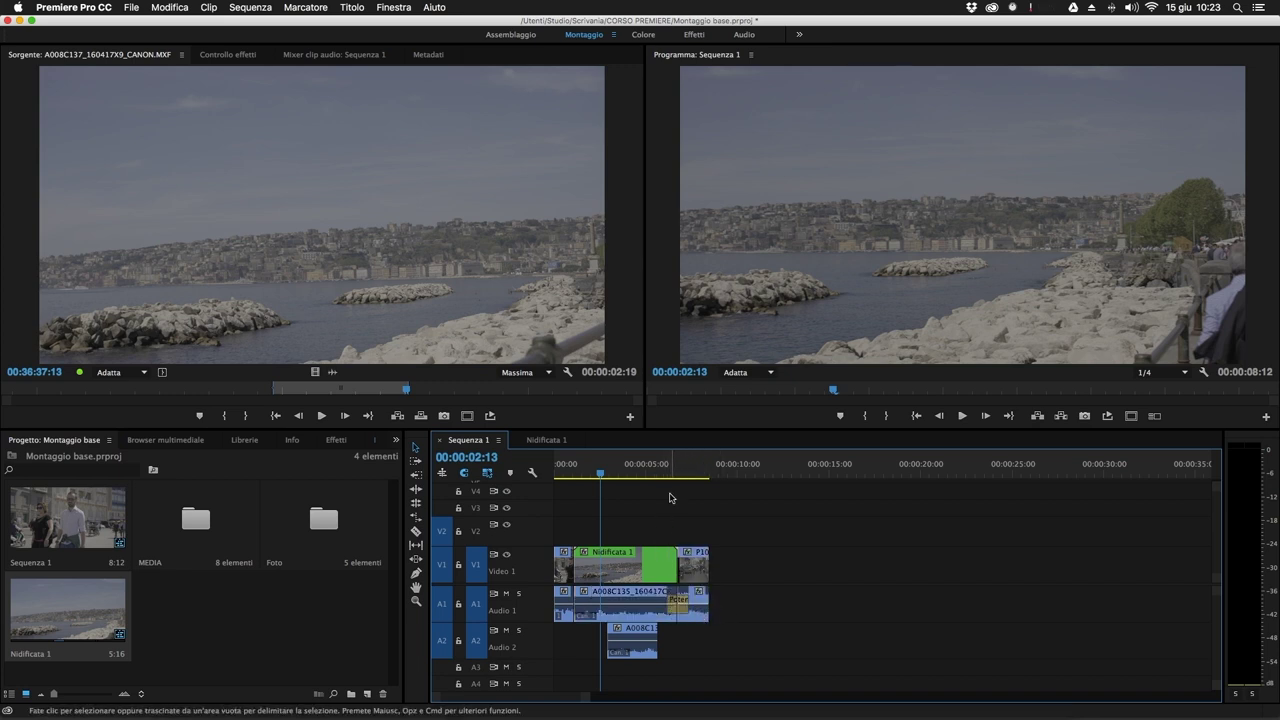
left_click(670, 465)
Re-examine the four clips inside Nidificata 1, then undo the nesting in Sequenza 1.
double_click(604, 572)
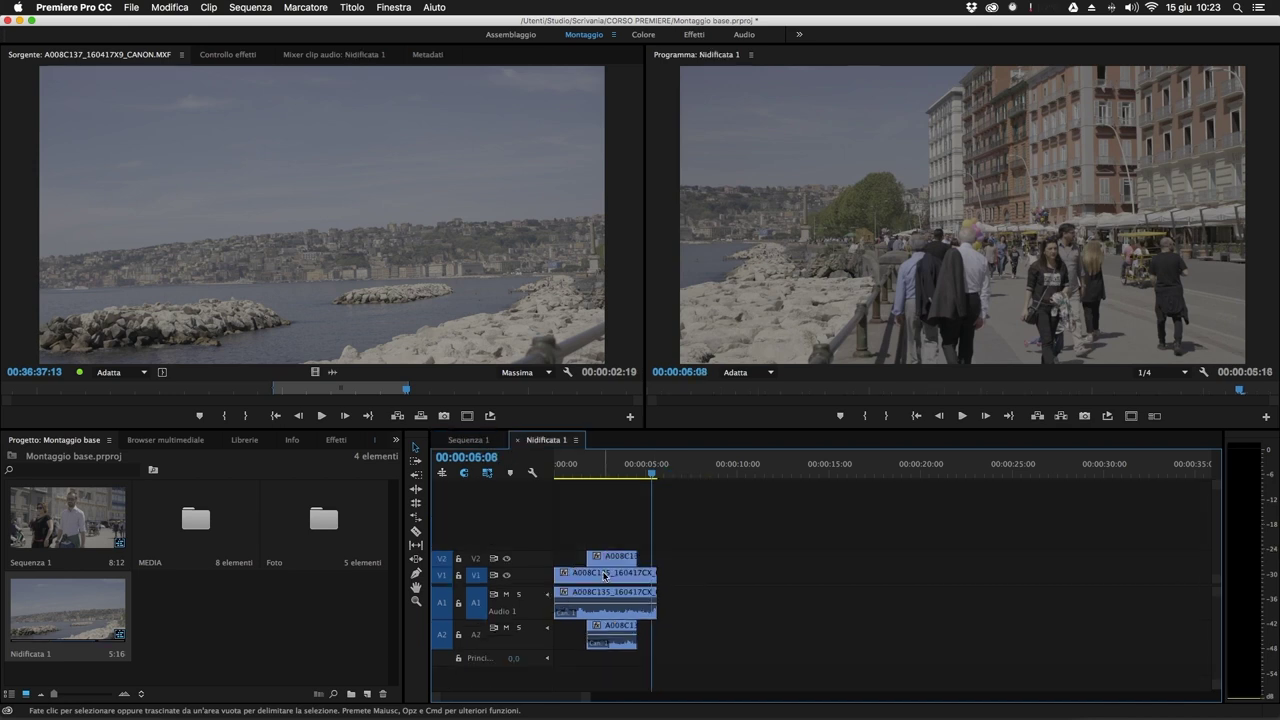
left_click_drag(714, 520, 566, 660)
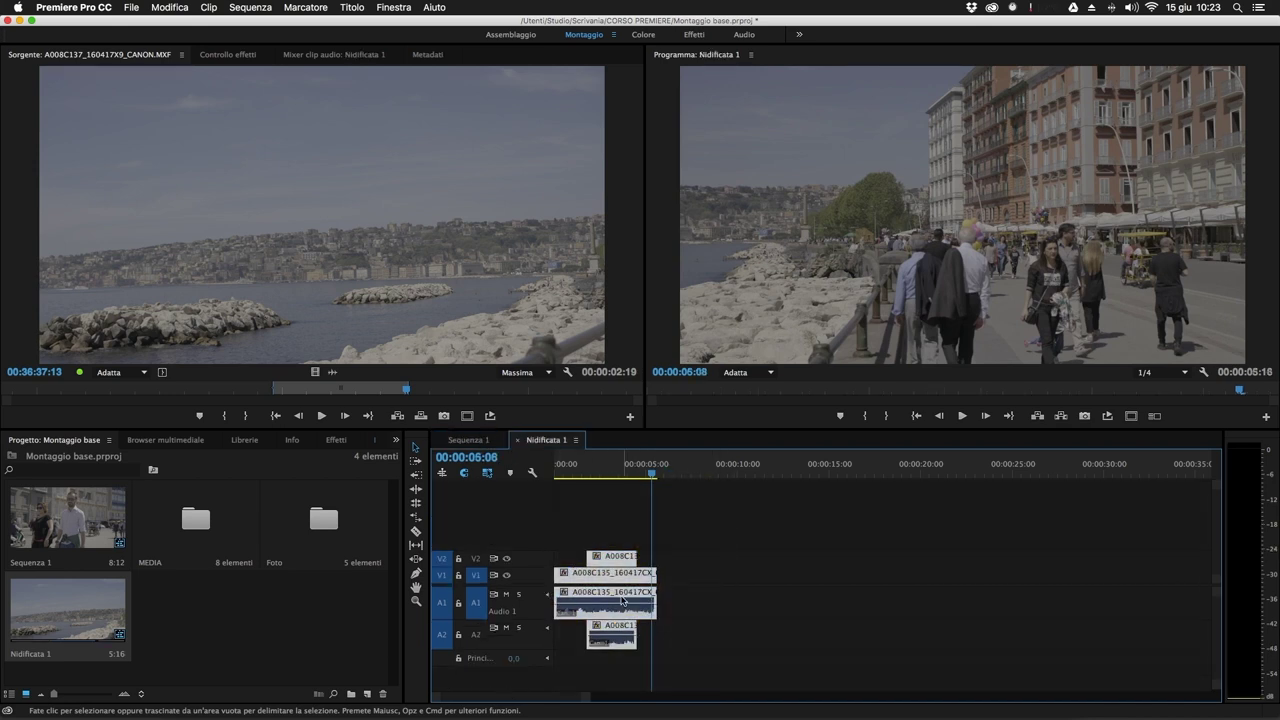
left_click(578, 533)
left_click_drag(578, 533, 689, 608)
left_click_drag(770, 609, 578, 650)
left_click(695, 603)
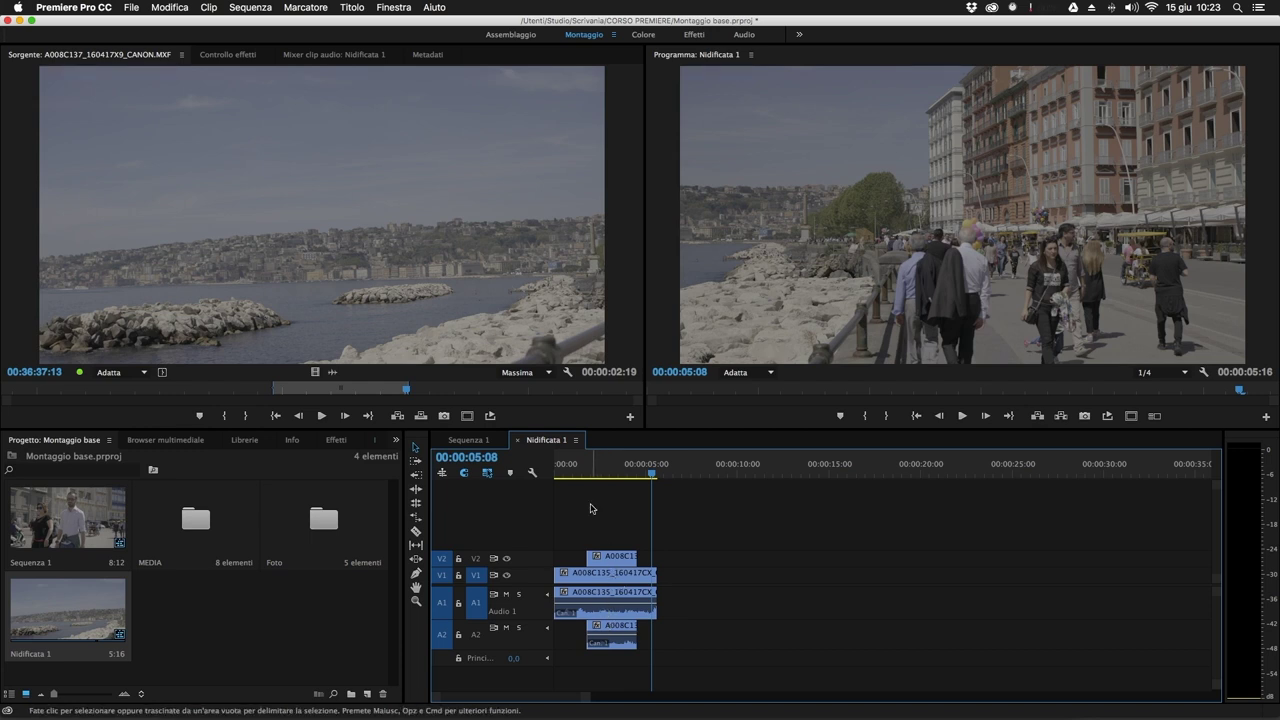
left_click(478, 442)
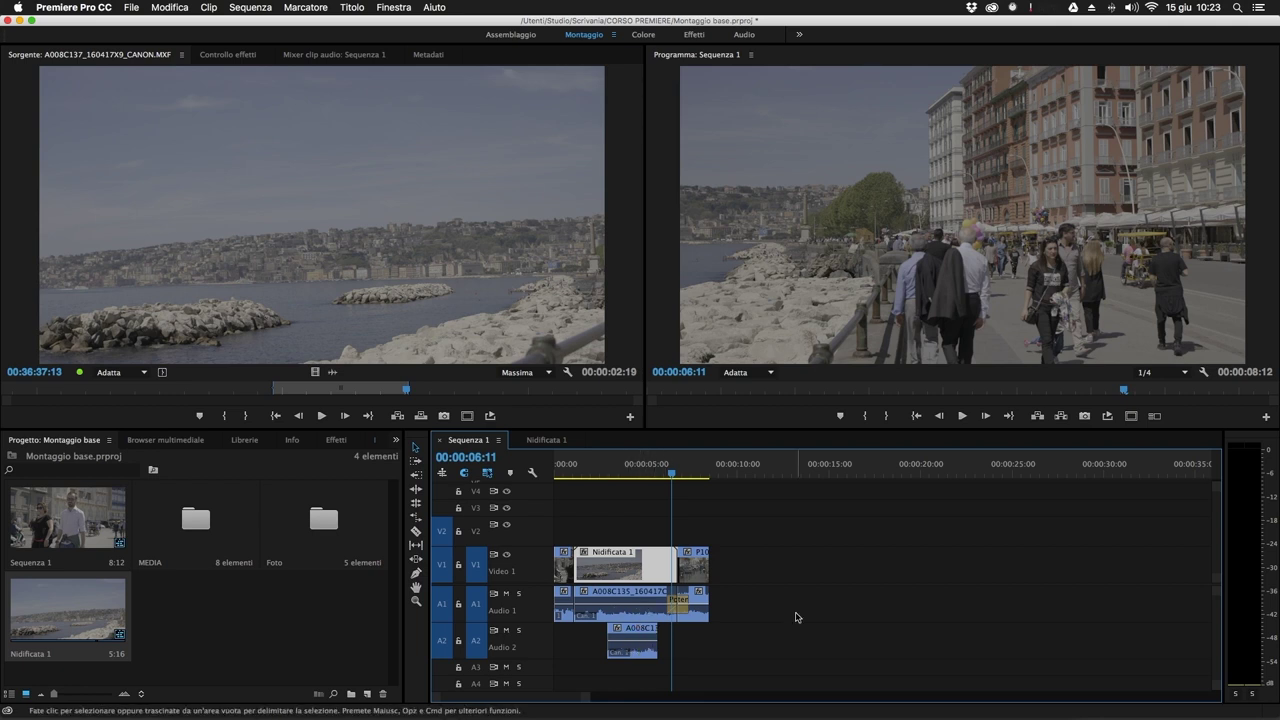
left_click(970, 588)
key("super+z")
Turn the selected clips into subsequence Sequenza 1_Sub_01 and inspect its four clips.
right_click(630, 570)
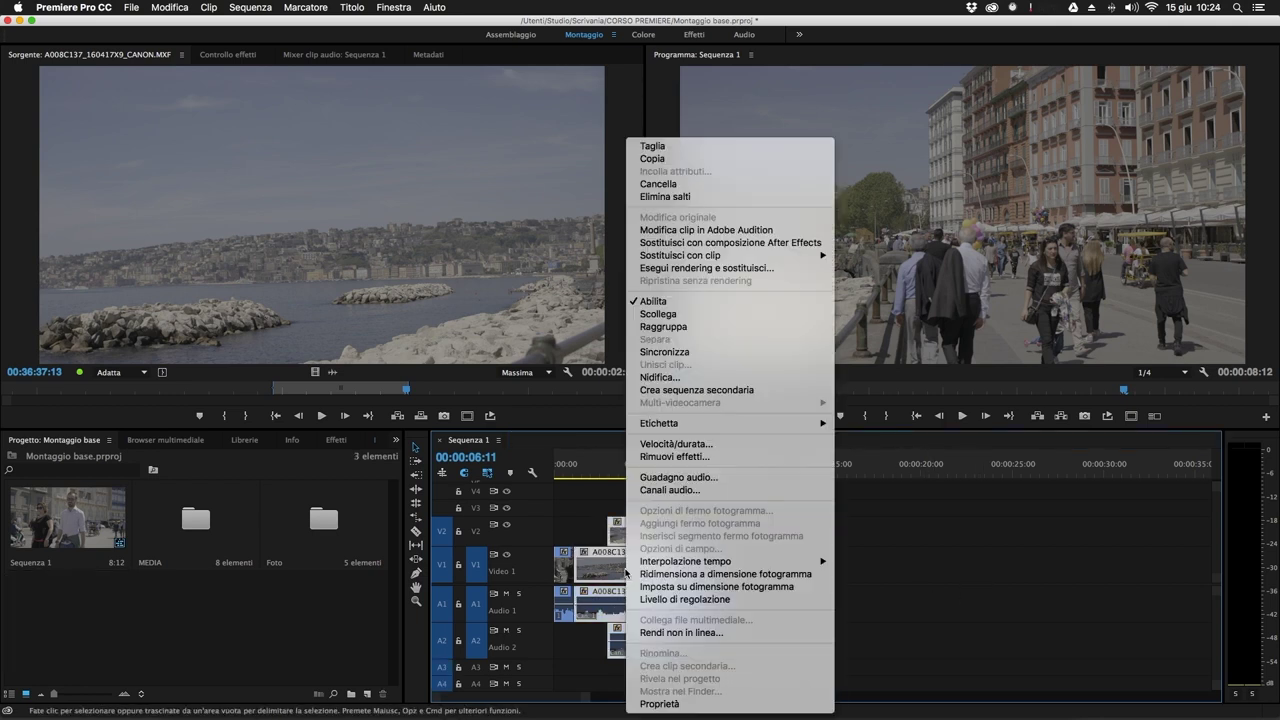
left_click(713, 391)
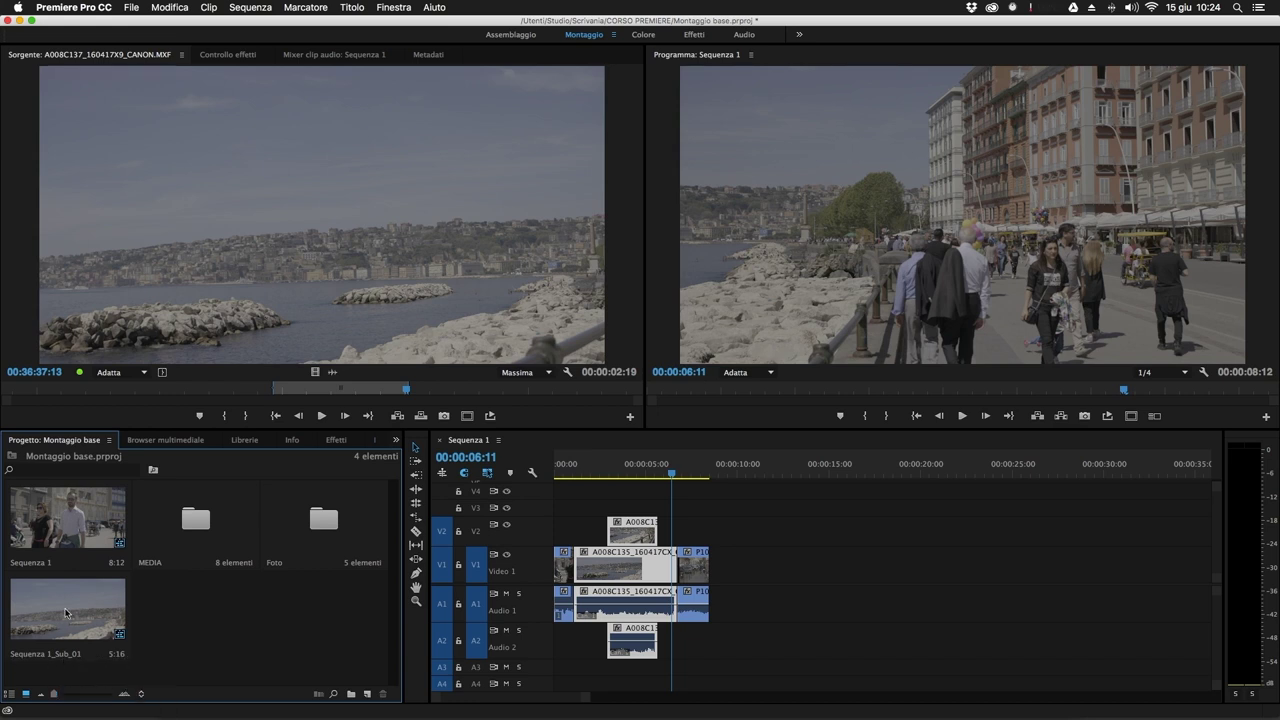
double_click(73, 610)
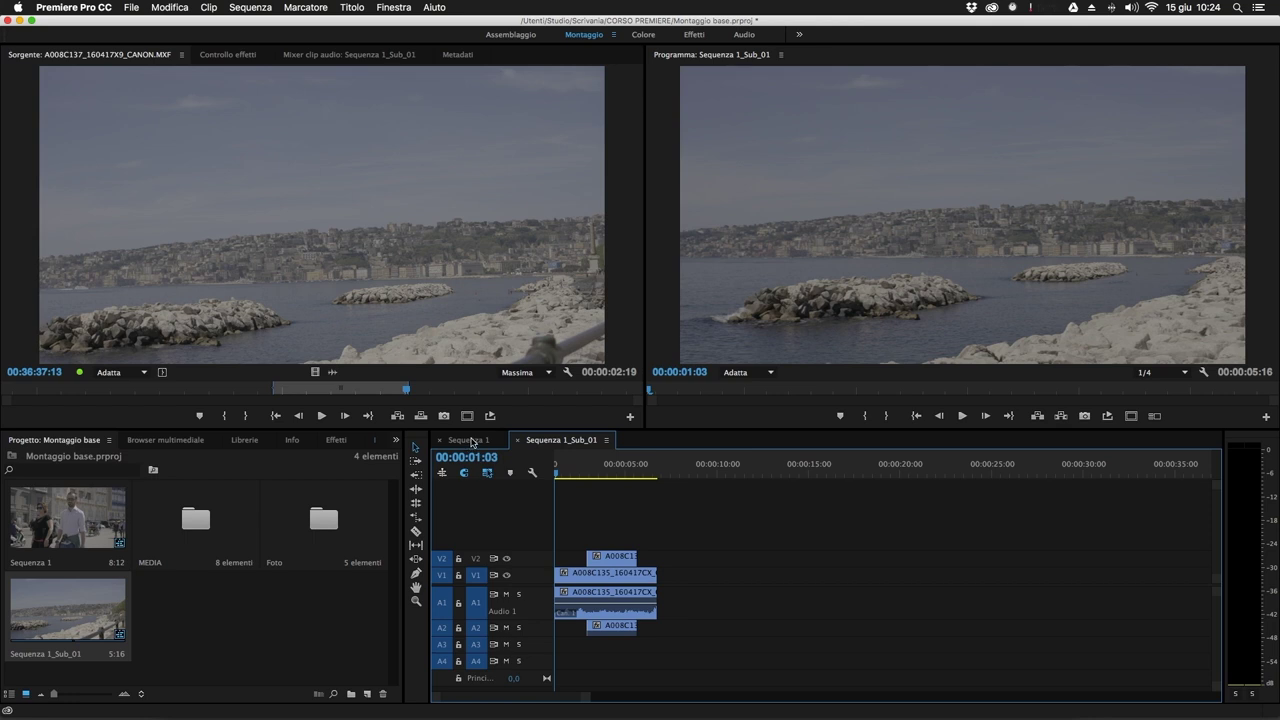
left_click_drag(740, 524, 667, 634)
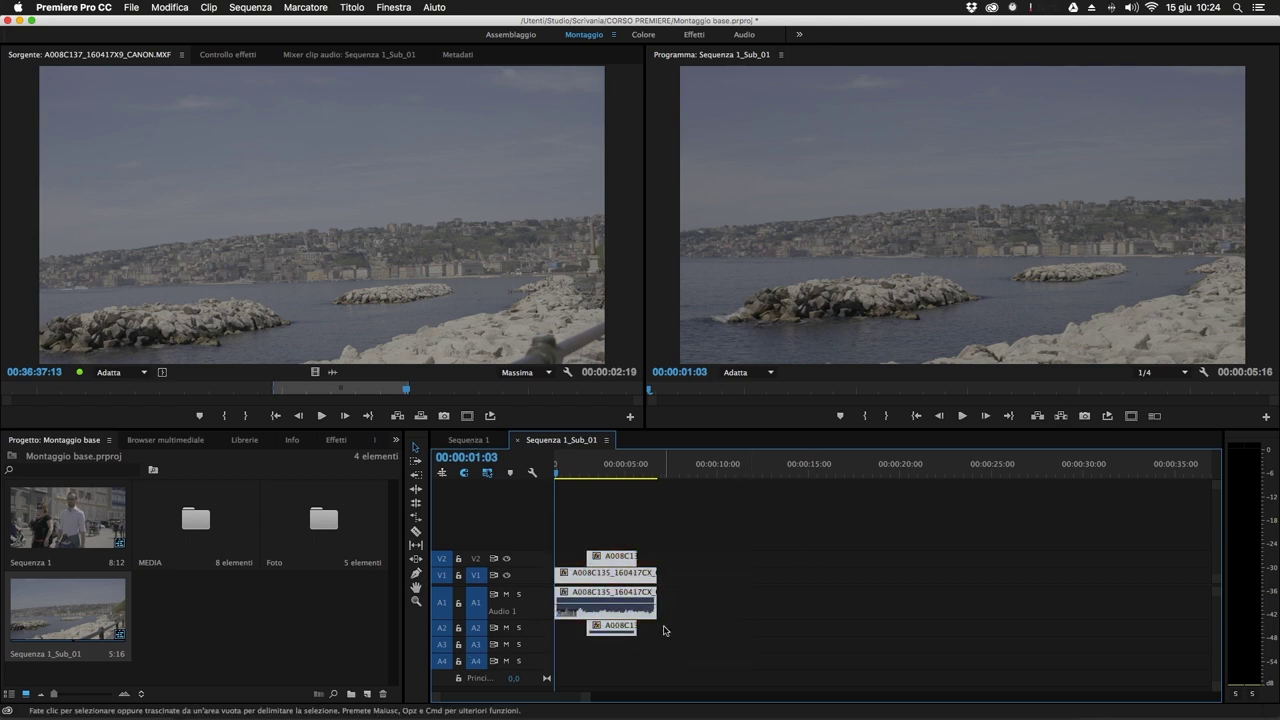
left_click_drag(594, 482, 605, 580)
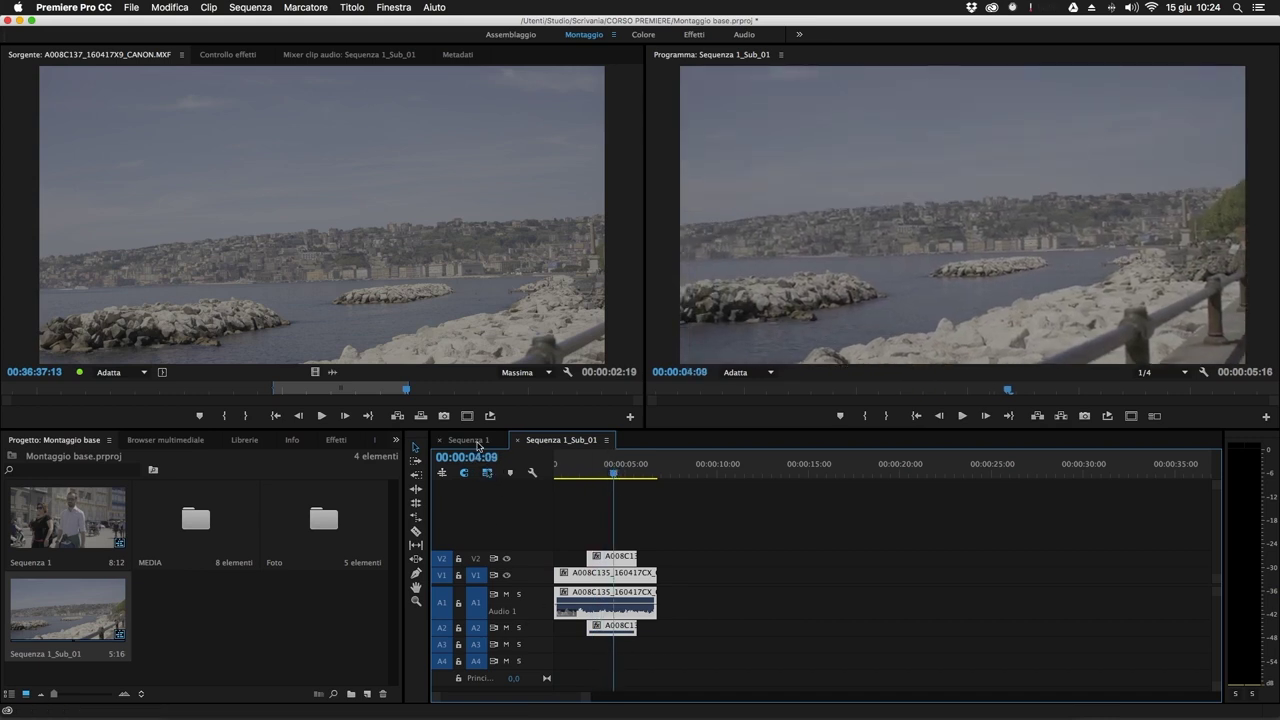
left_click(470, 440)
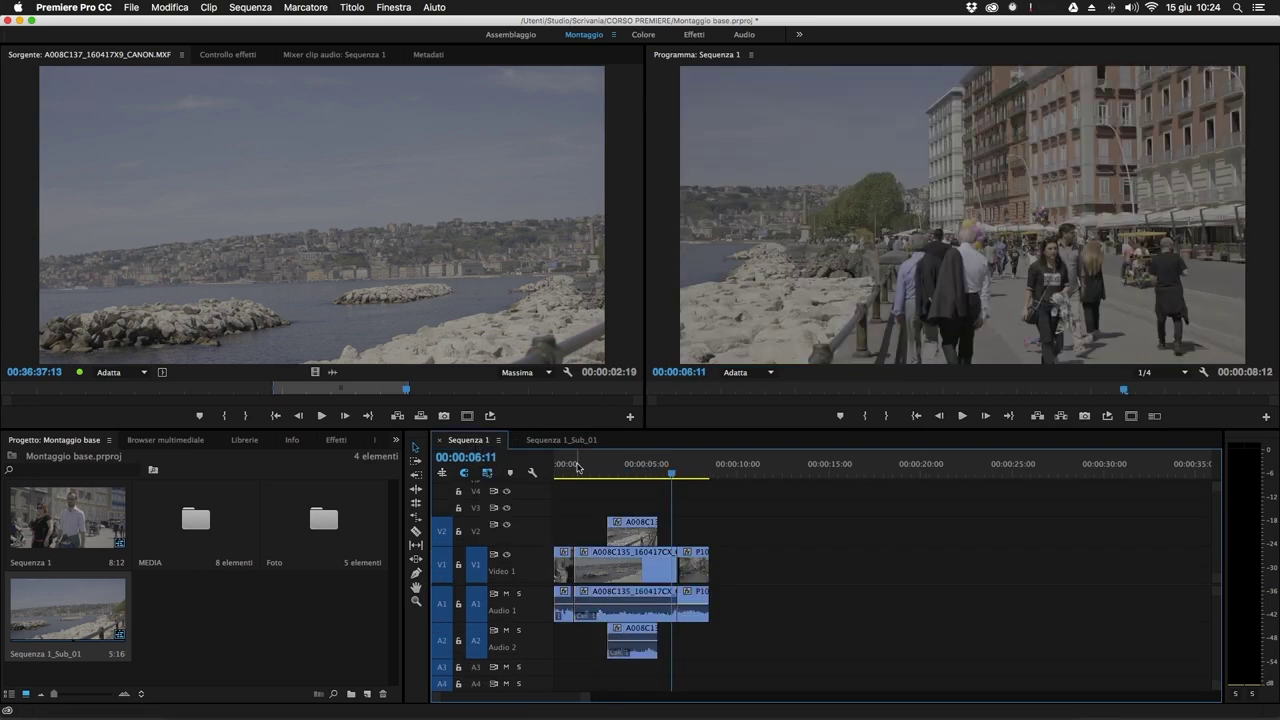
left_click_drag(676, 502, 580, 655)
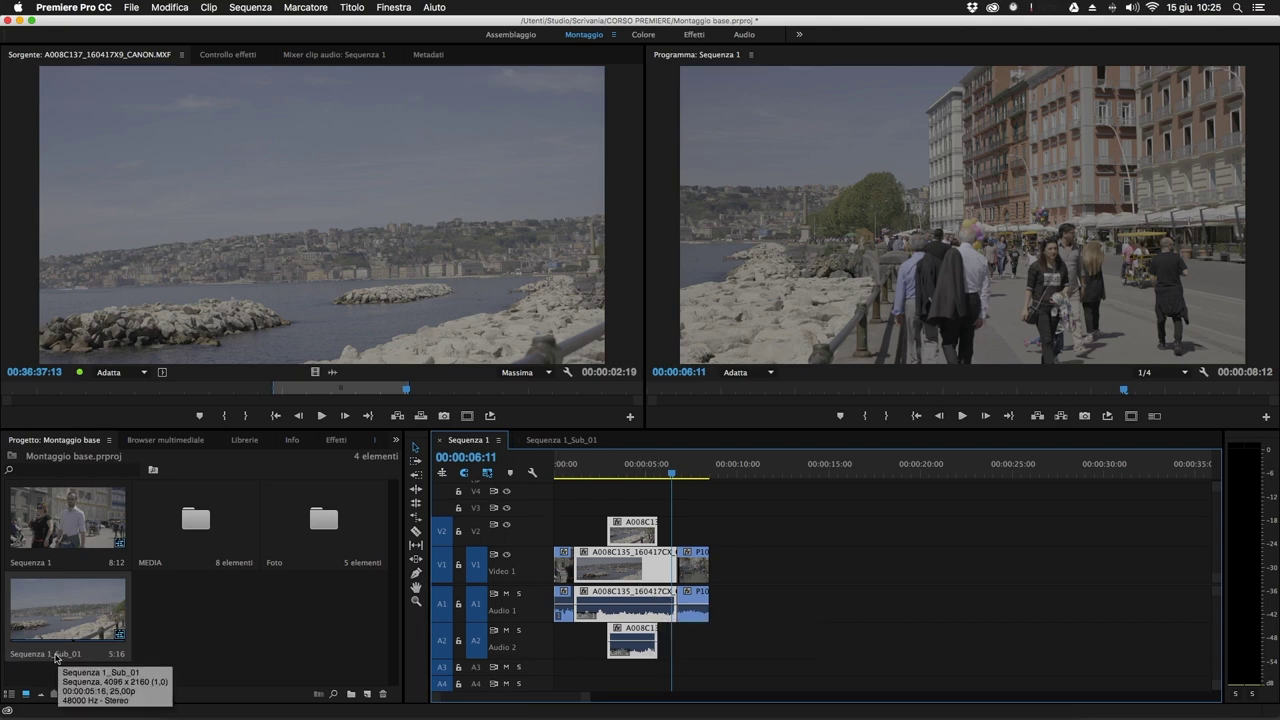
Rename Sequenza 1_Sub_01 to 'Scena 1 MONTATA' and shift the last Sequenza 1 clip earlier.
right_click(57, 655)
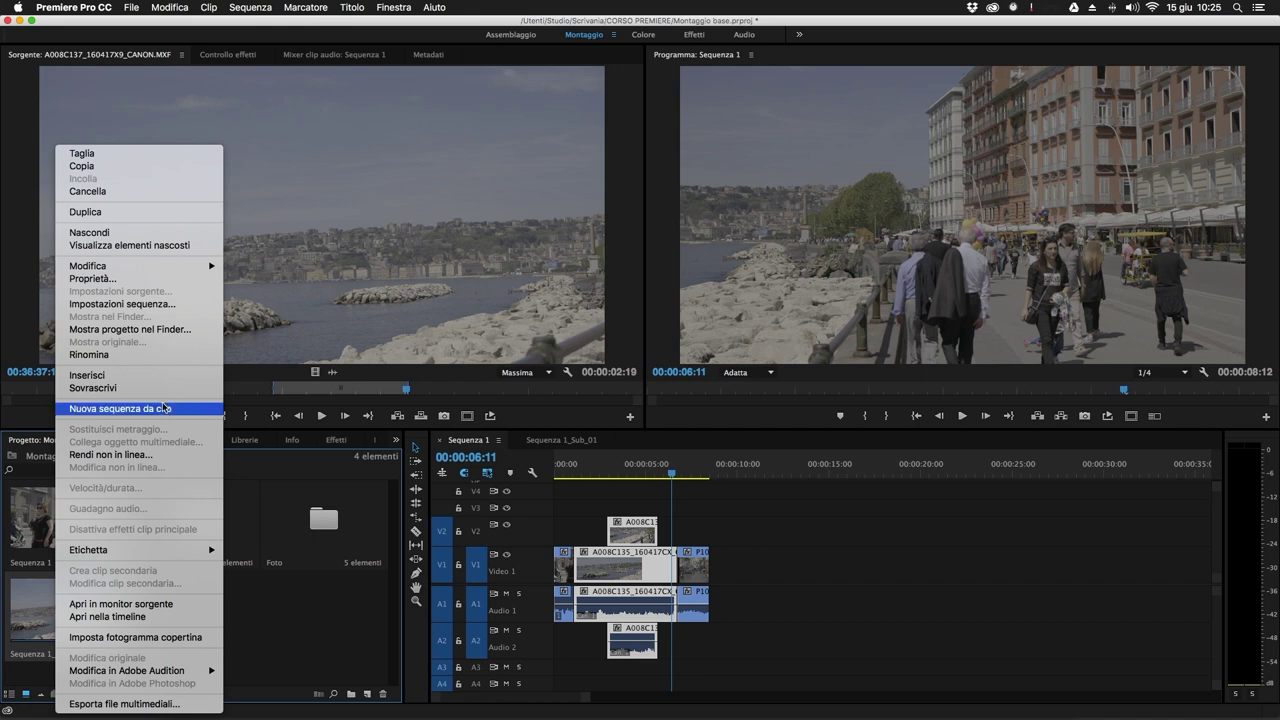
left_click(148, 355)
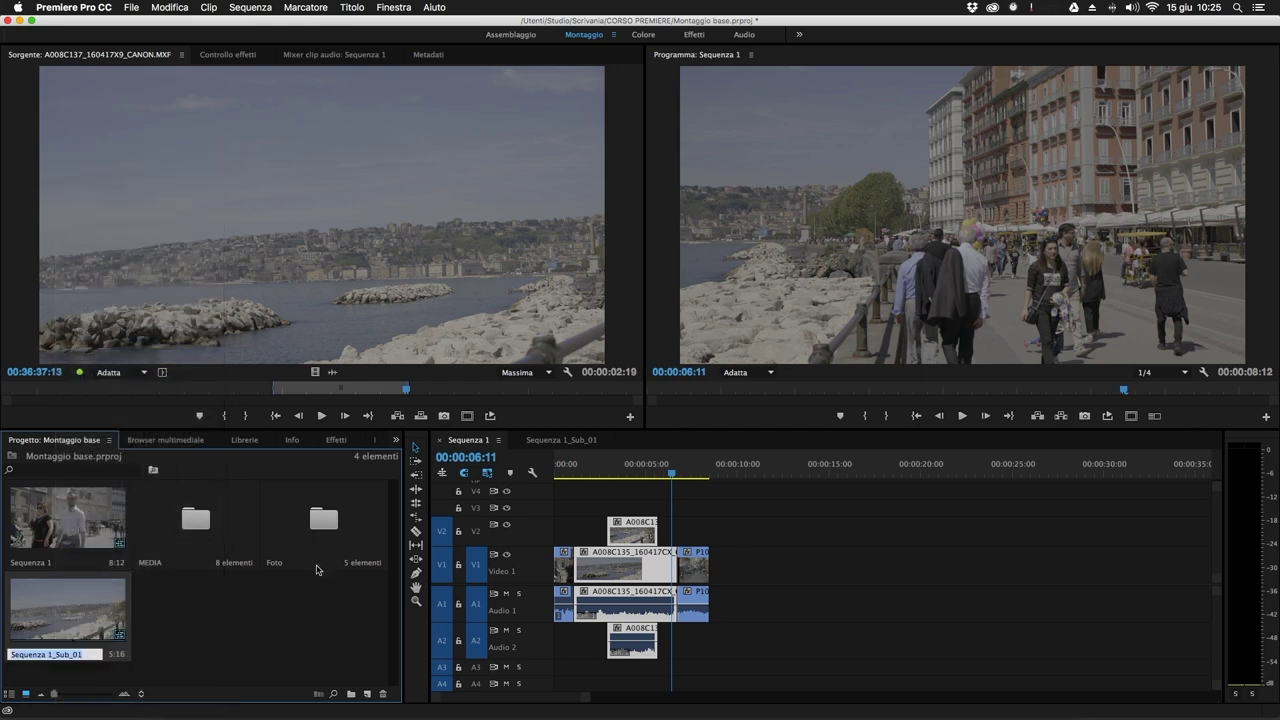
type("Scena 1 MONTATA")
key("Tab")
left_click(290, 599)
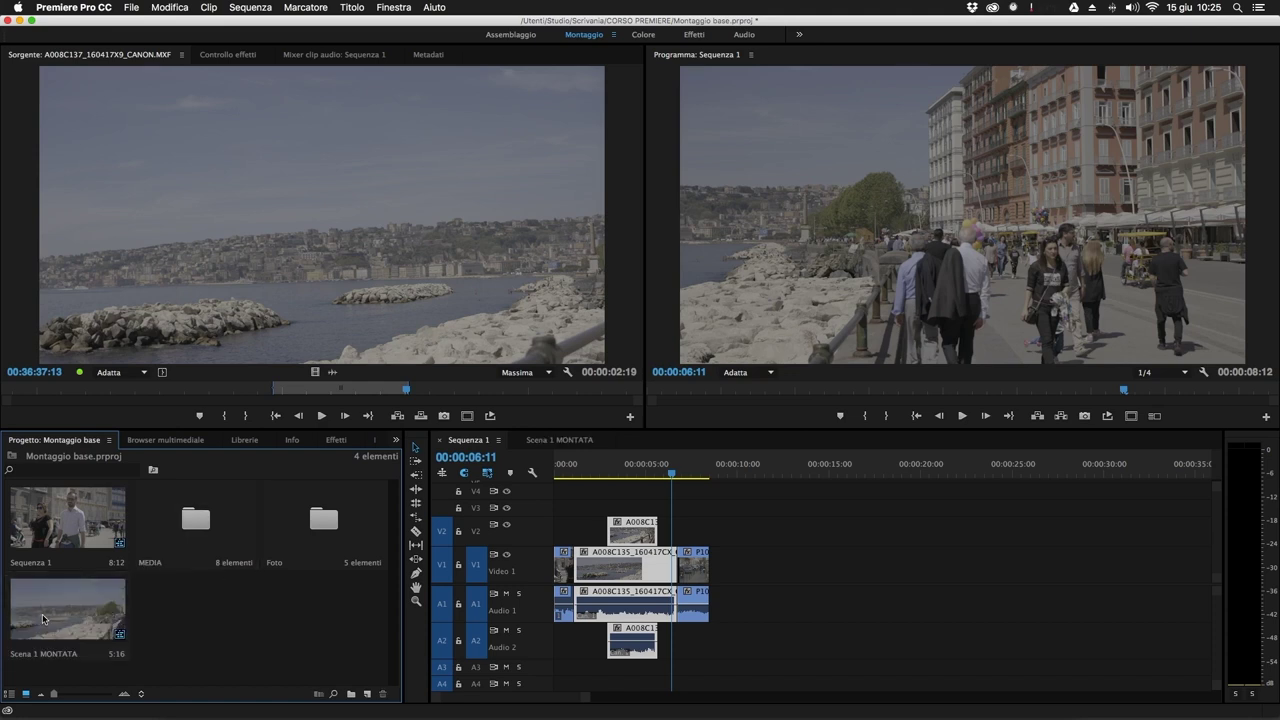
left_click(565, 443)
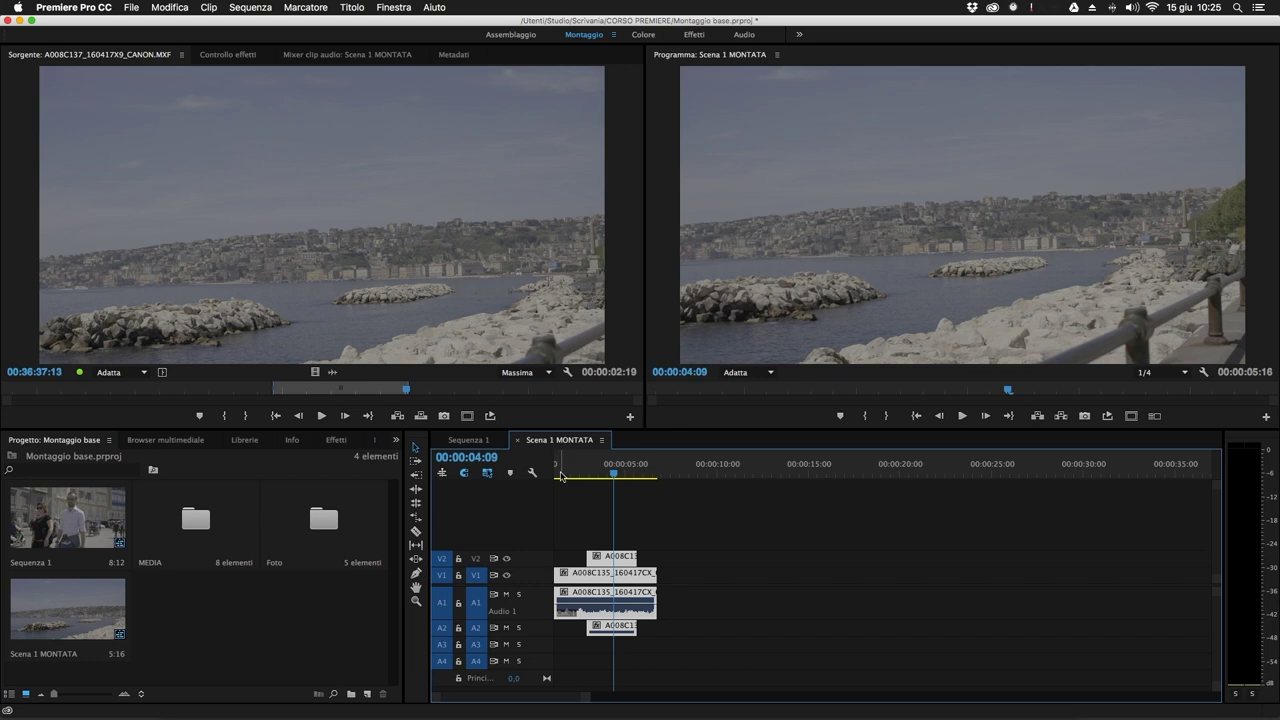
left_click(468, 440)
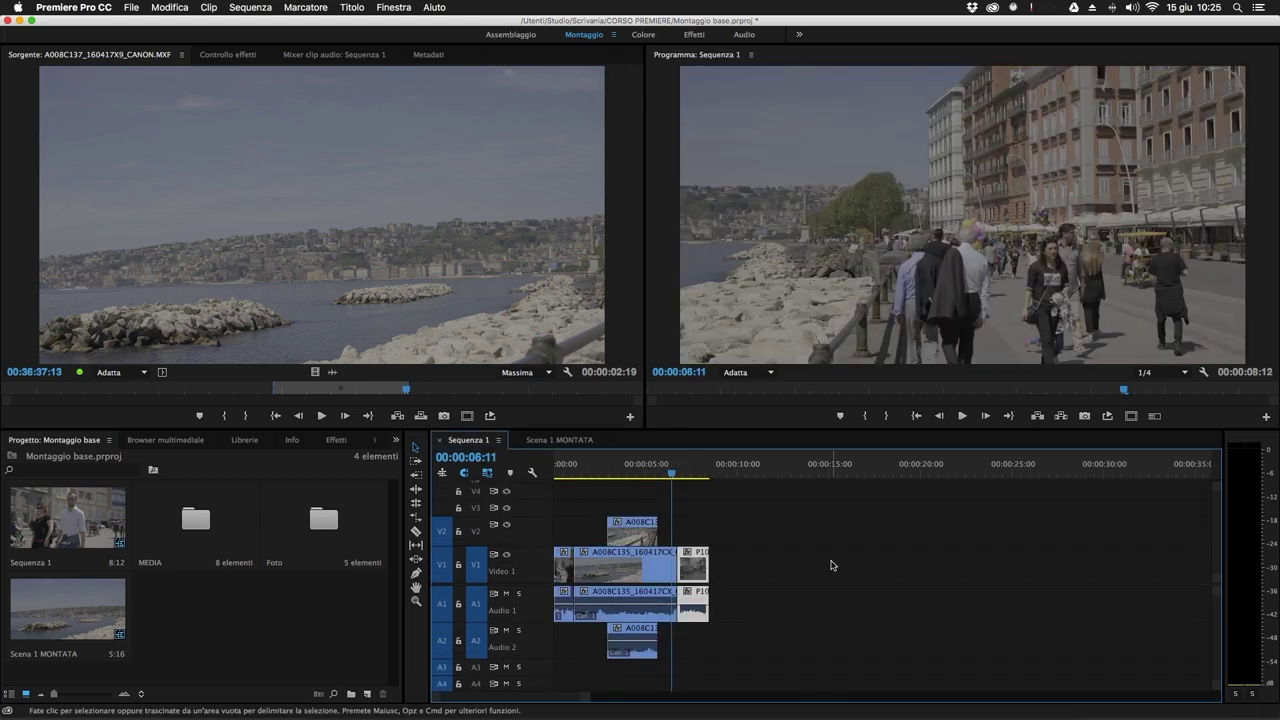
left_click_drag(760, 575, 726, 577)
Nest the selected end clips into a subsequence named Scena 2 MONTATA.
right_click(698, 578)
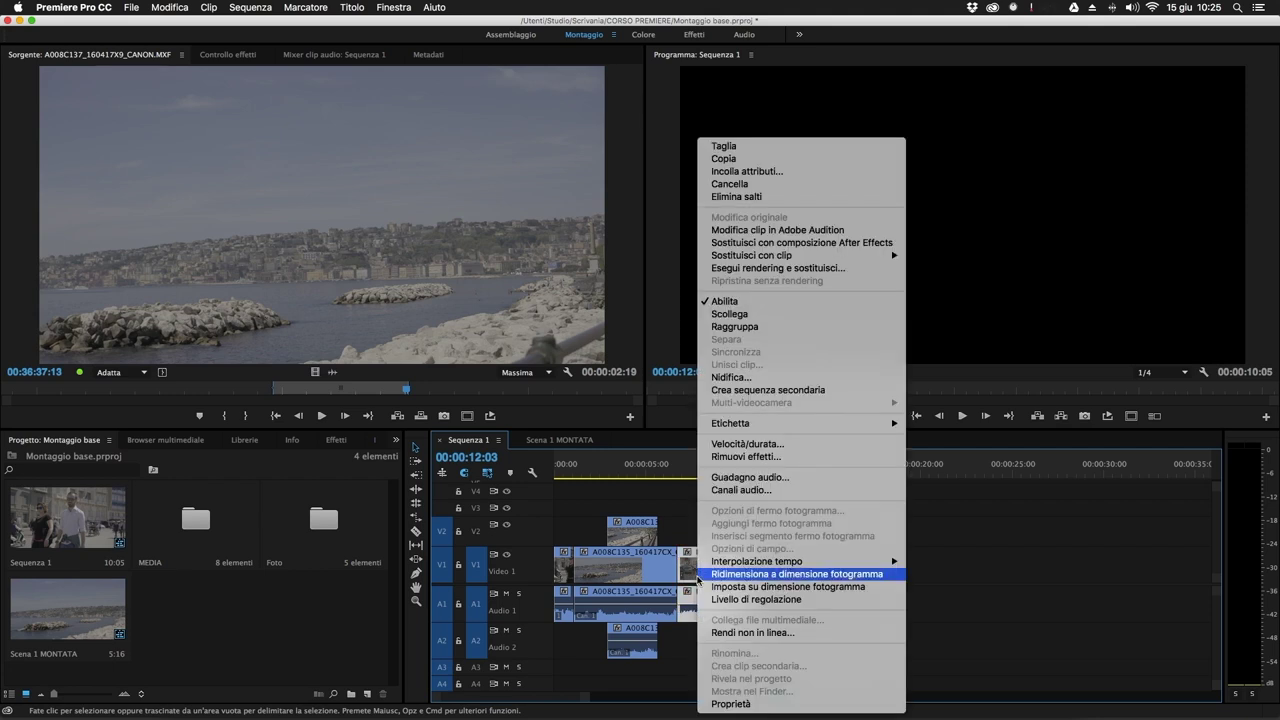
left_click(762, 393)
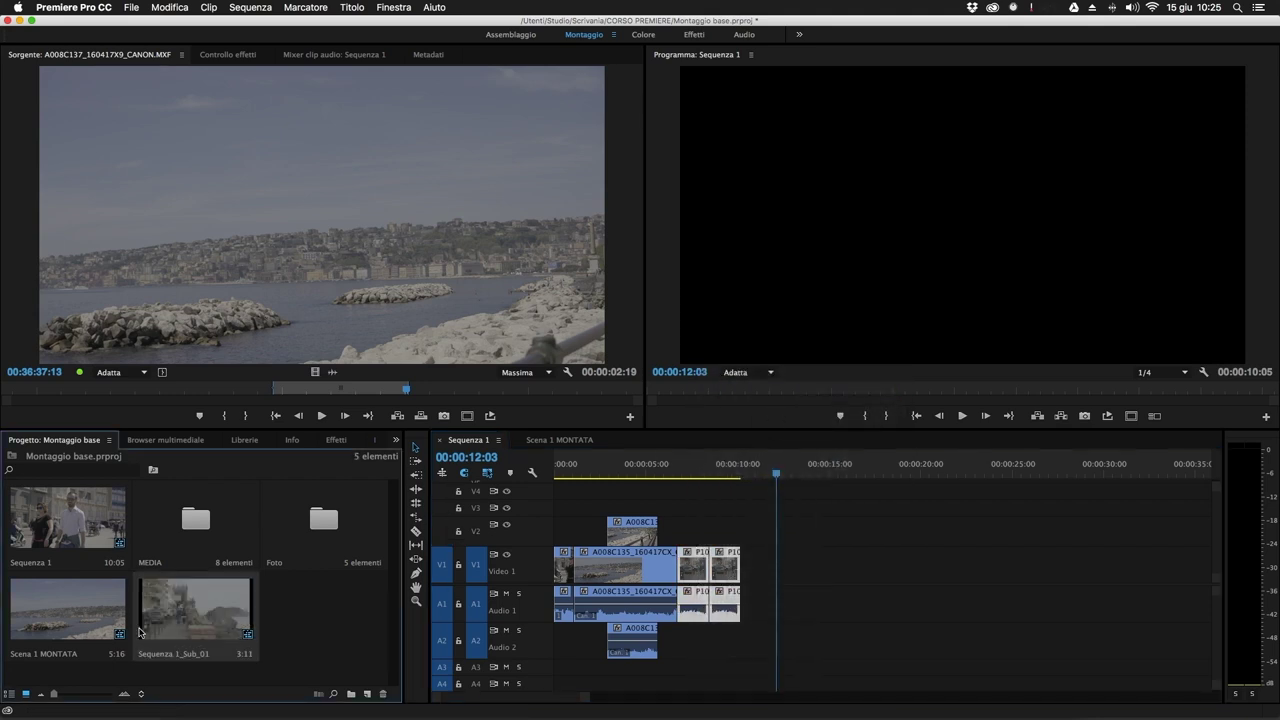
right_click(170, 648)
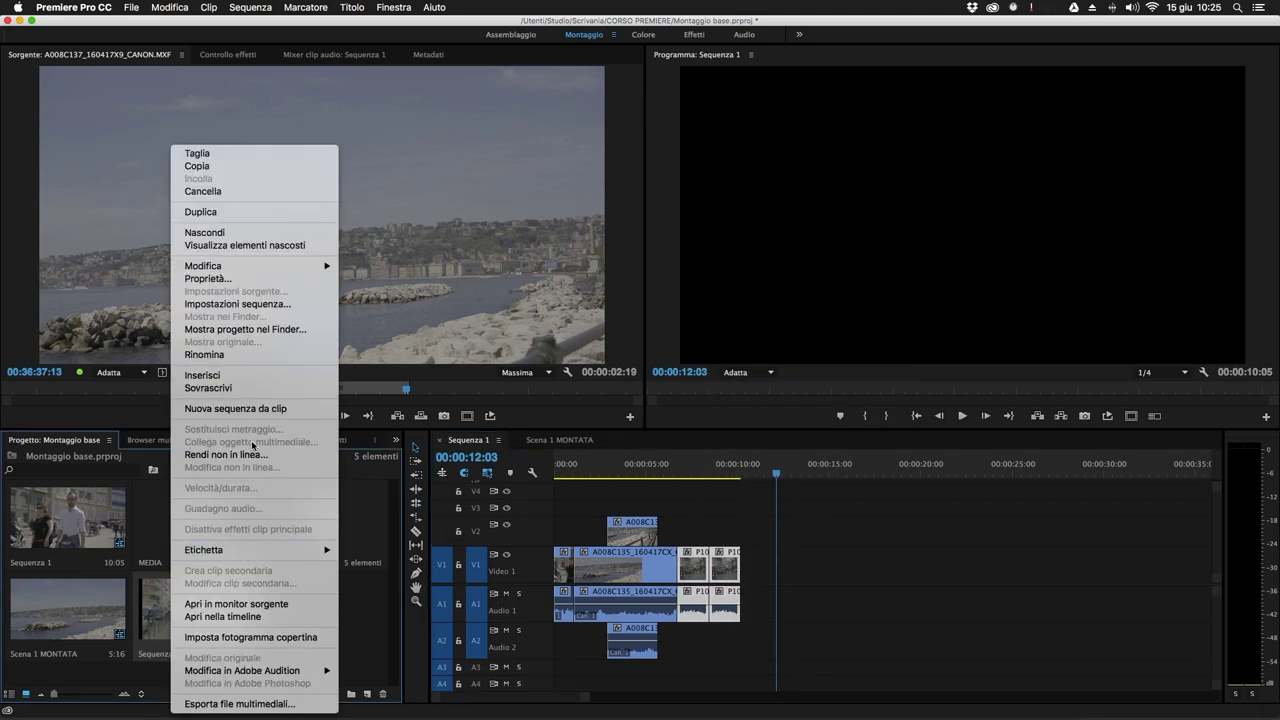
left_click(256, 355)
type("Scena 2 MONTATA")
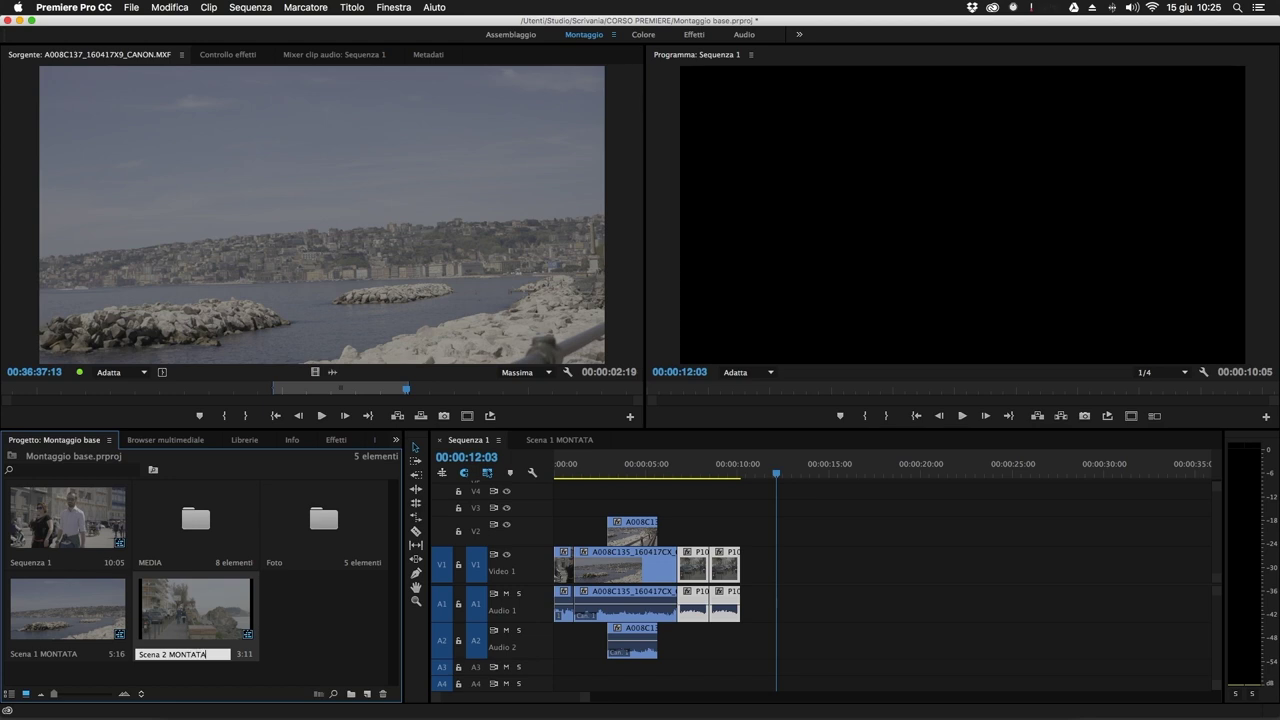
left_click(300, 563)
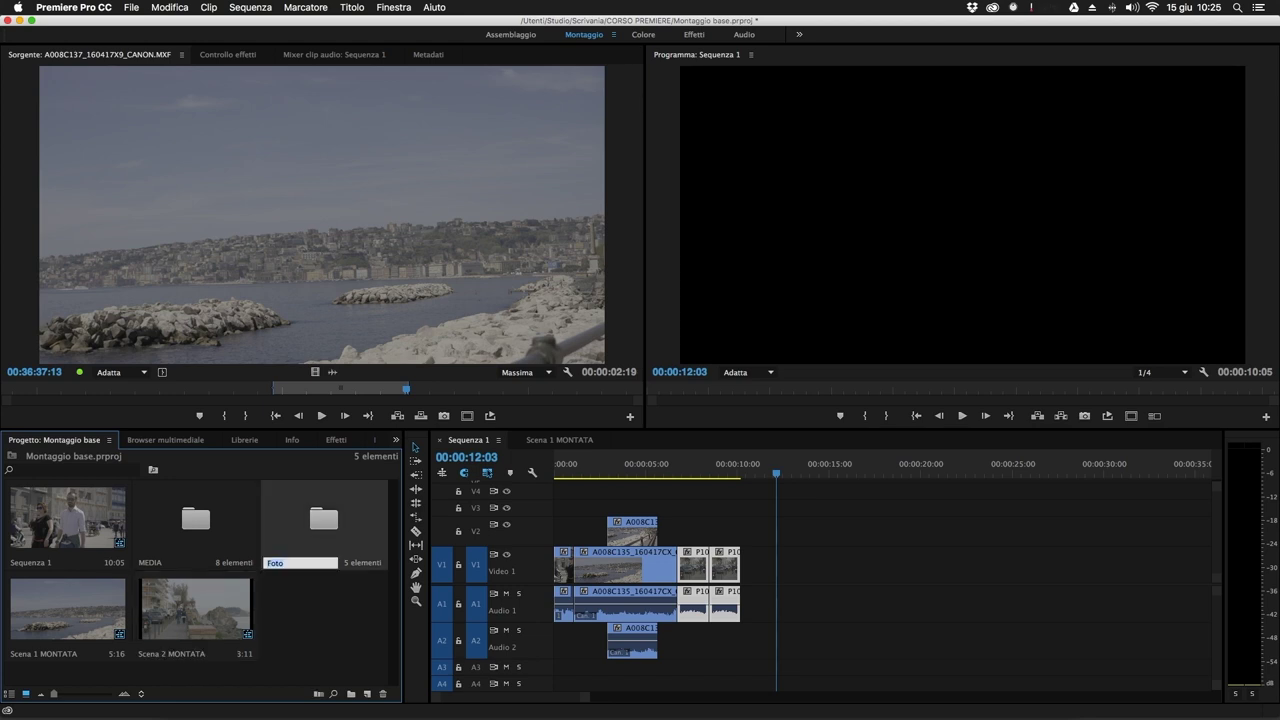
left_click(849, 563)
Clear every clip from the Sequenza 1 timeline.
left_click(849, 511)
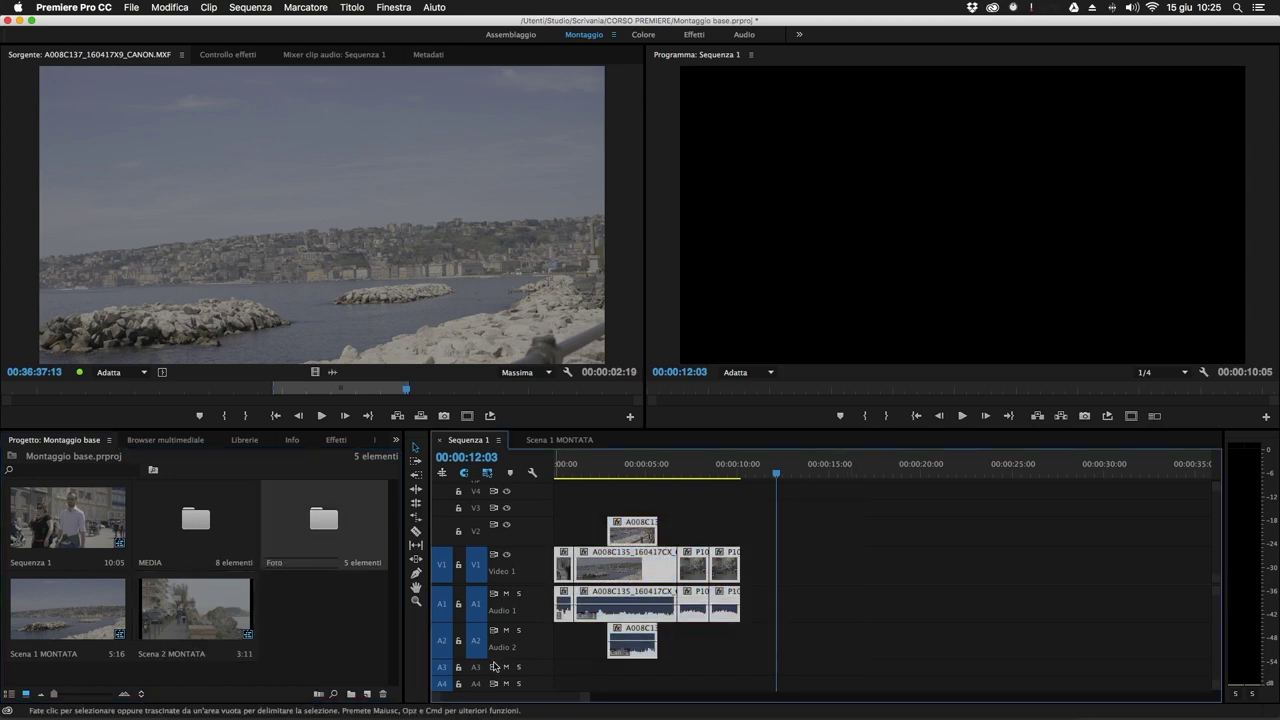
key("ctrl+a")
key("Delete")
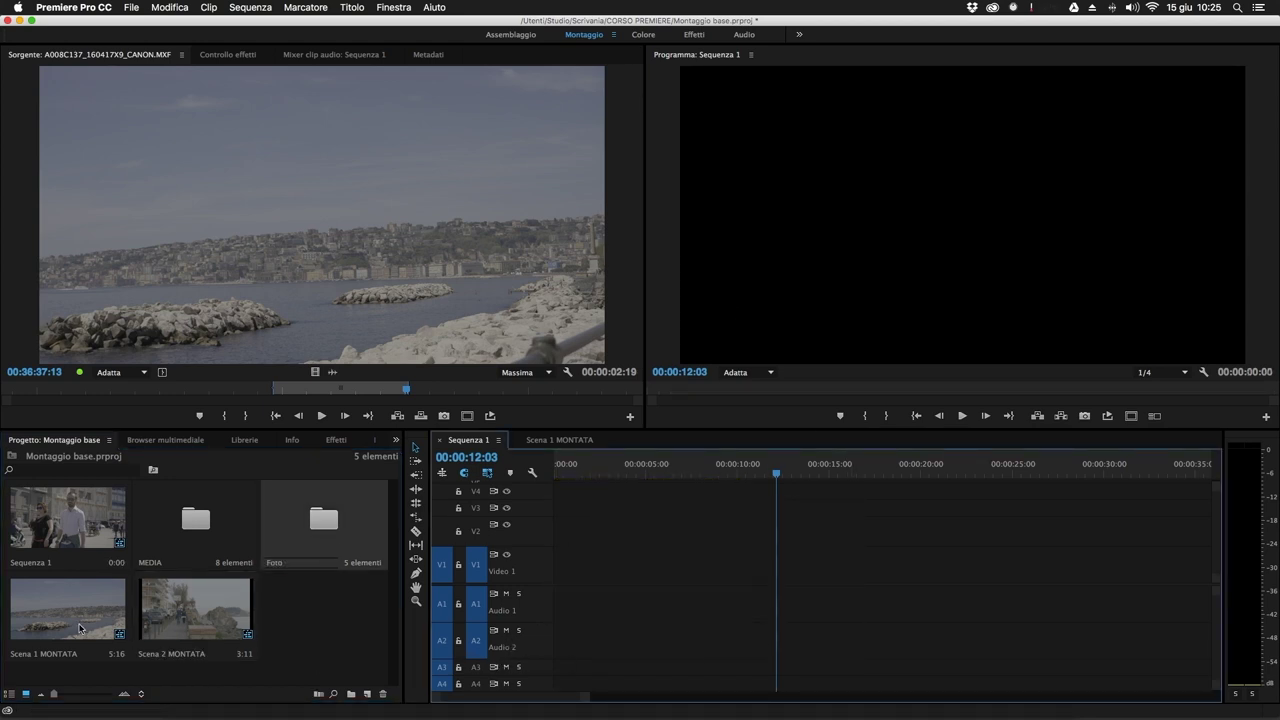
Open Scena 1 and Scena 2 MONTATA, then return to Sequenza 1 with the playhead at the start.
double_click(80, 628)
double_click(210, 622)
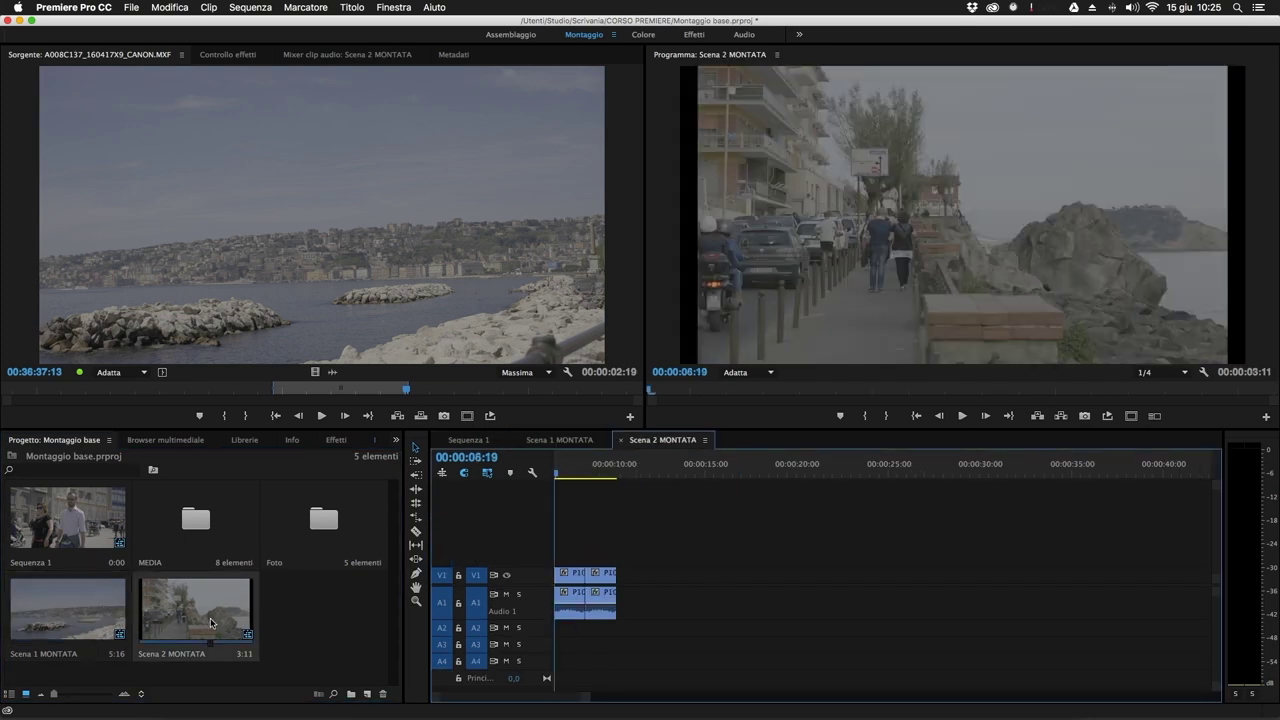
left_click(576, 443)
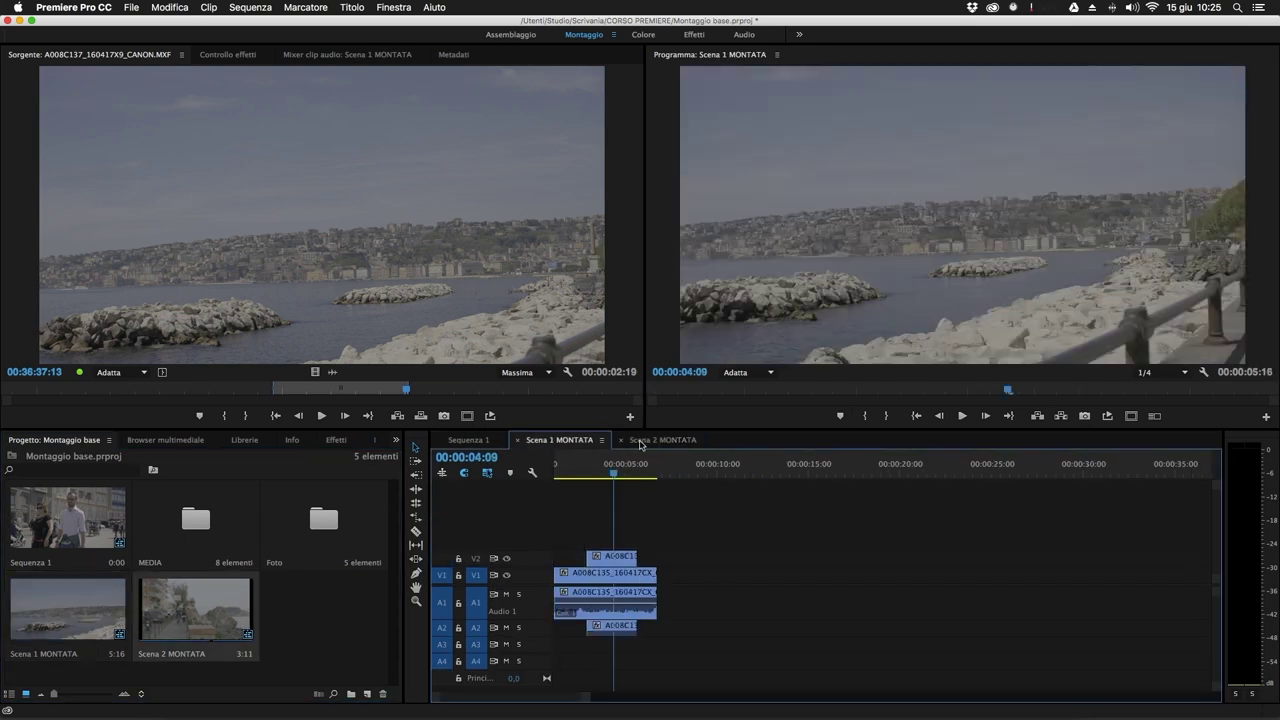
left_click(468, 441)
key("Home")
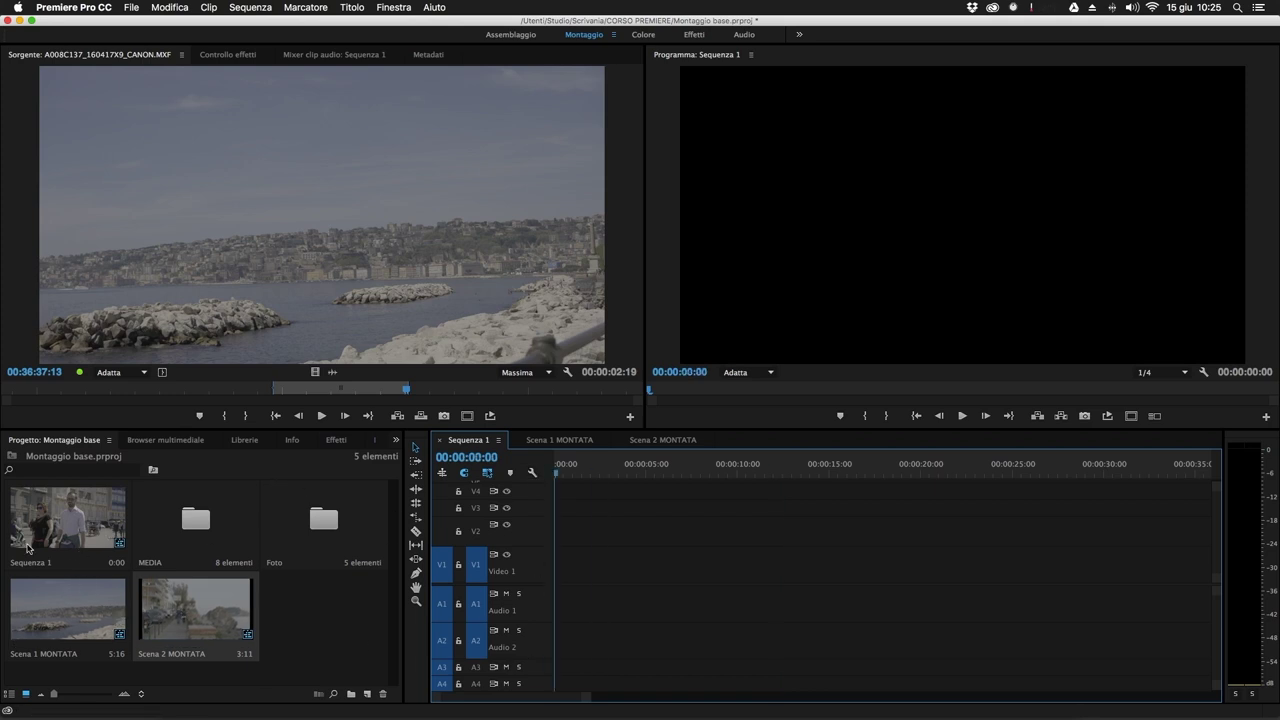
Rename Sequenza 1 in the Project panel to MONTATO DEFINITIVO.
left_click(28, 548)
right_click(76, 532)
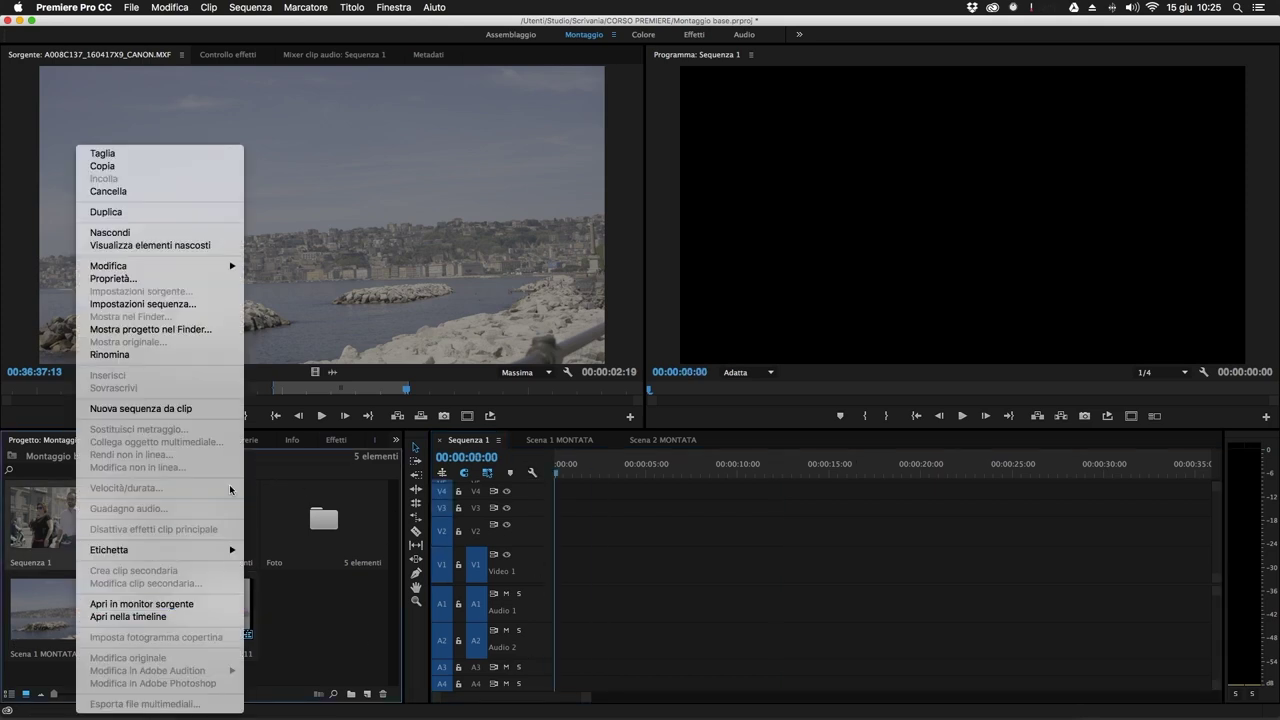
left_click(165, 355)
type("MONTATO DEFINITIVO")
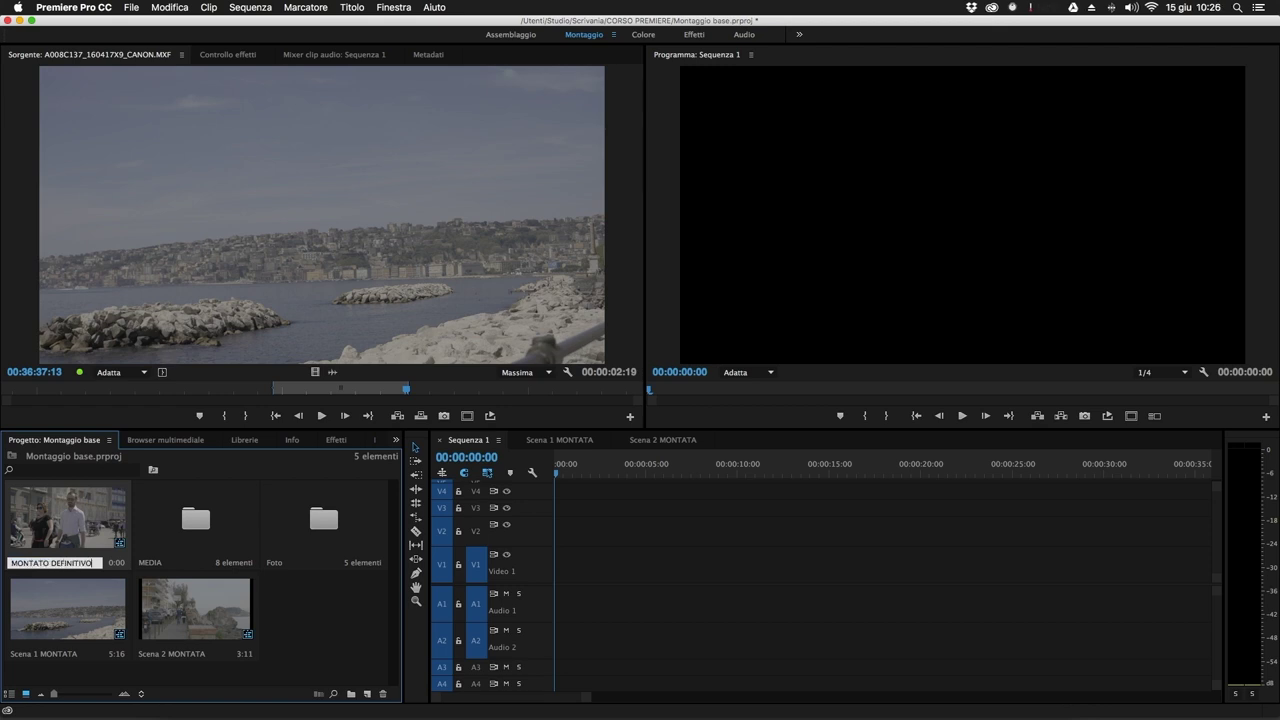
left_click(324, 613)
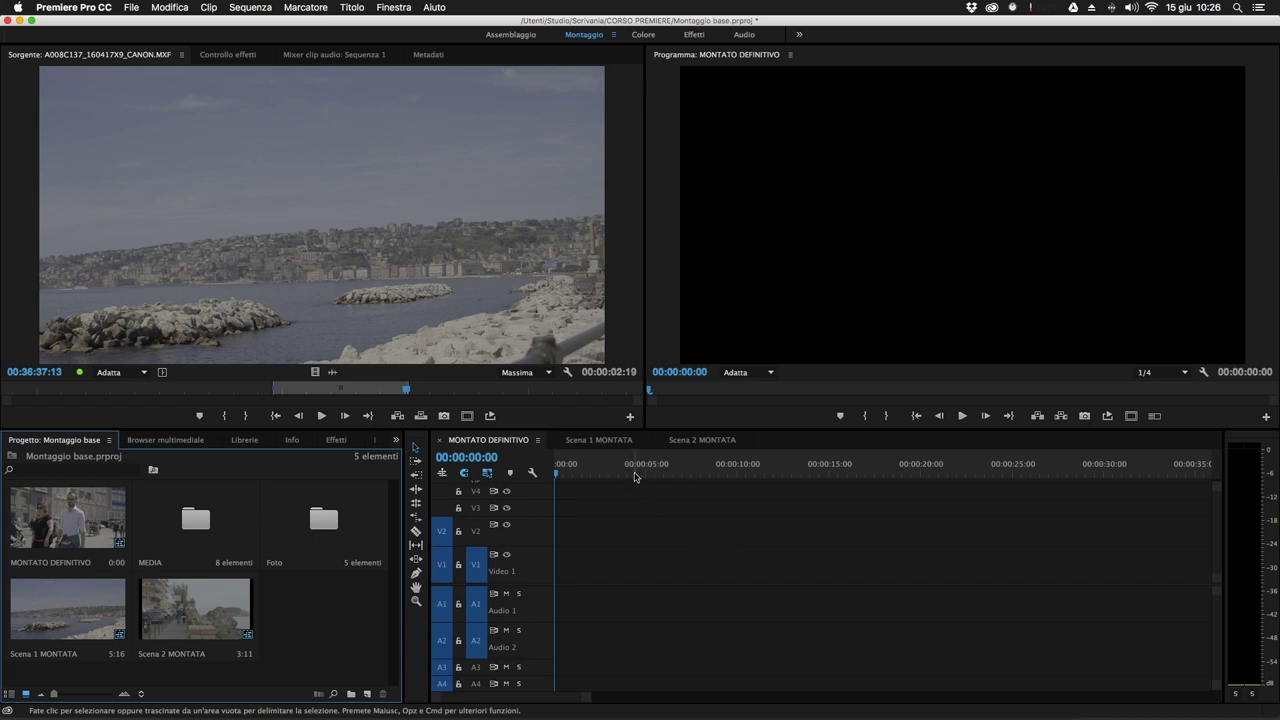
left_click(614, 441)
left_click(714, 445)
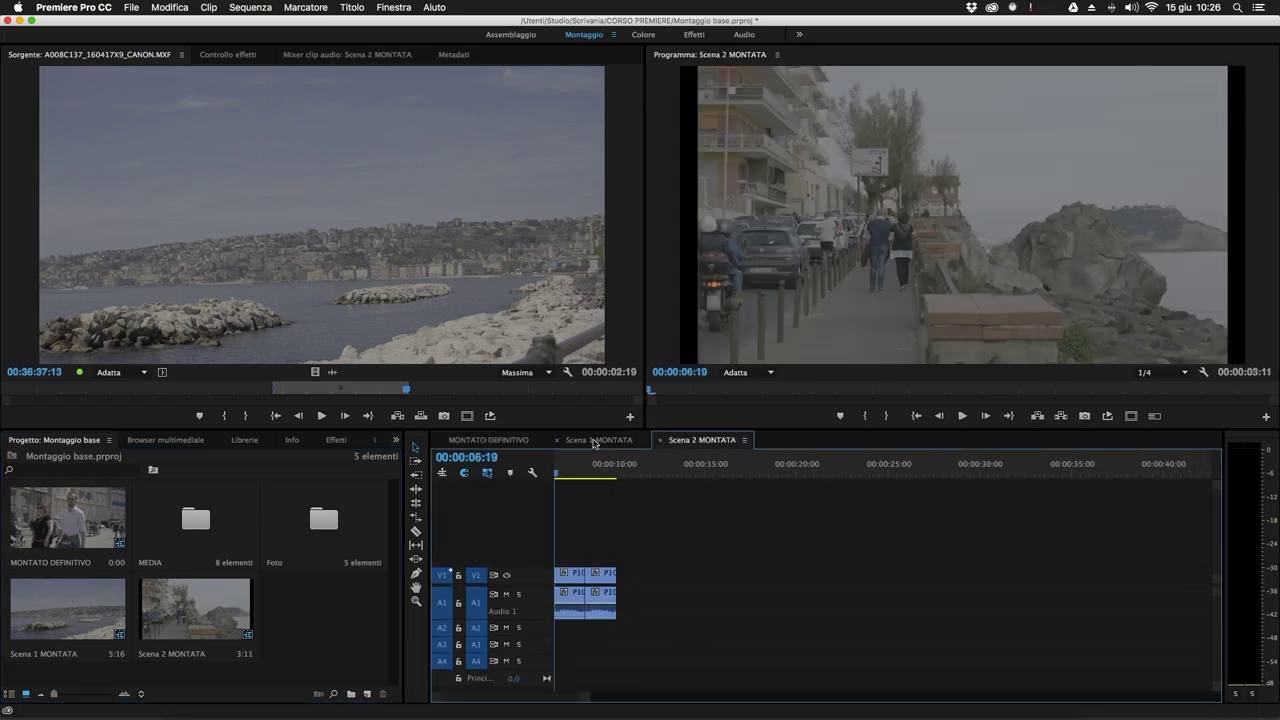
left_click(595, 441)
left_click(703, 443)
left_click(499, 443)
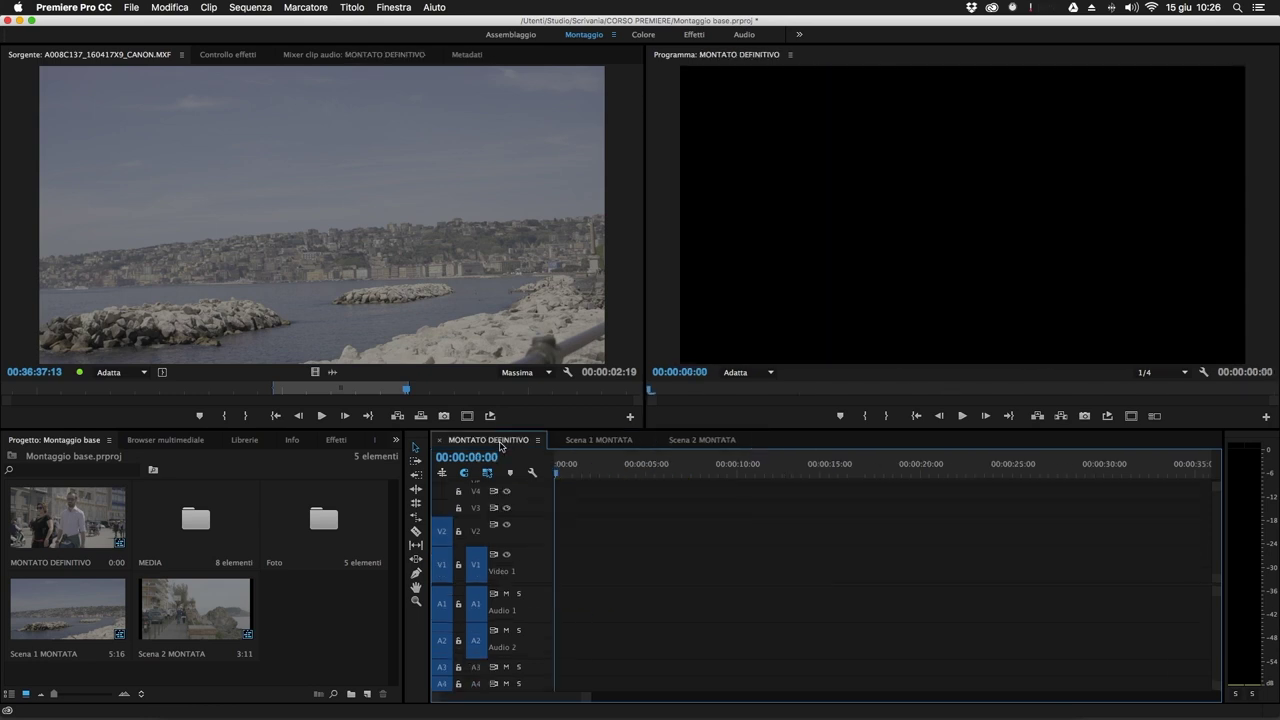
left_click(588, 444)
left_click_drag(728, 502, 545, 652)
right_click(624, 576)
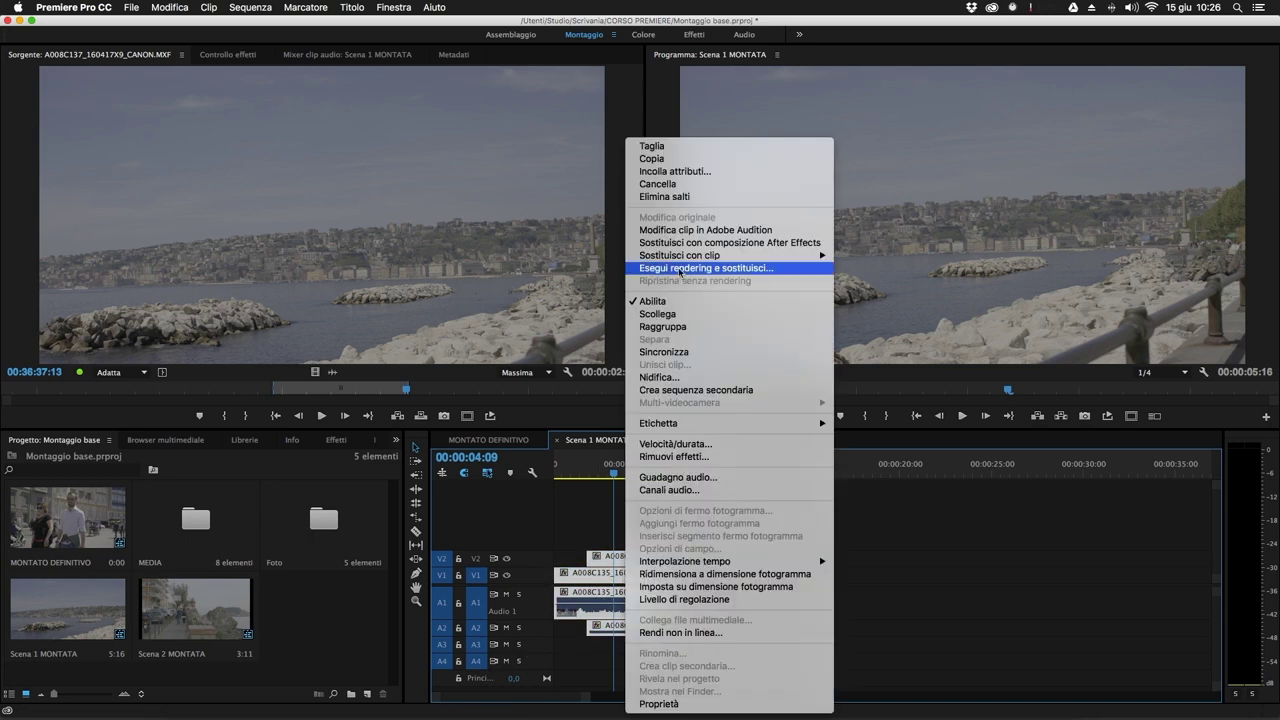
left_click(652, 158)
left_click(457, 444)
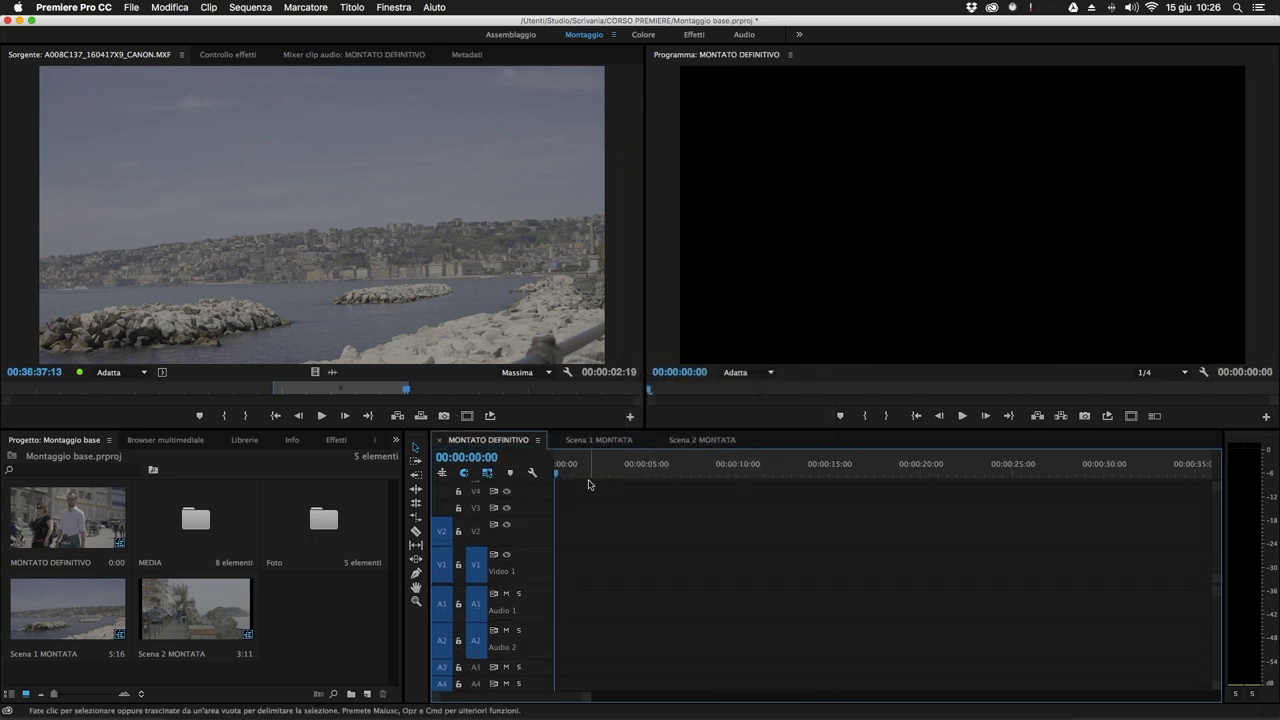
left_click(169, 7)
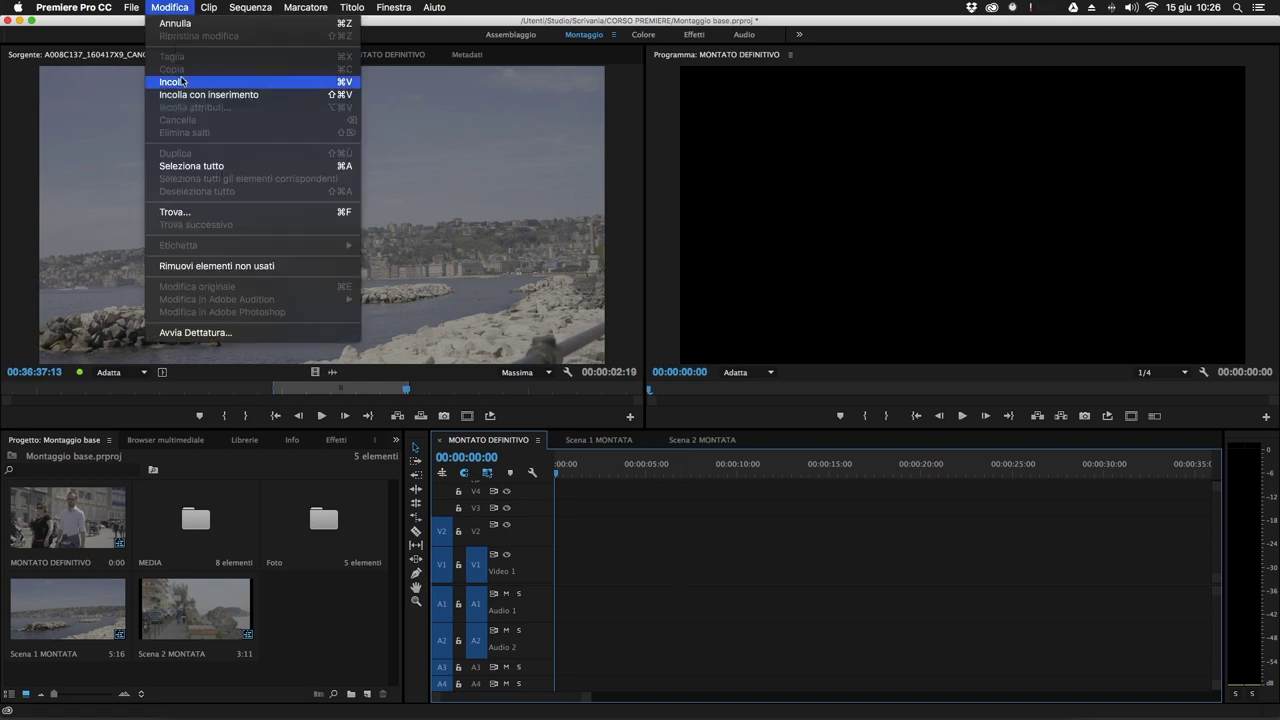
left_click(187, 84)
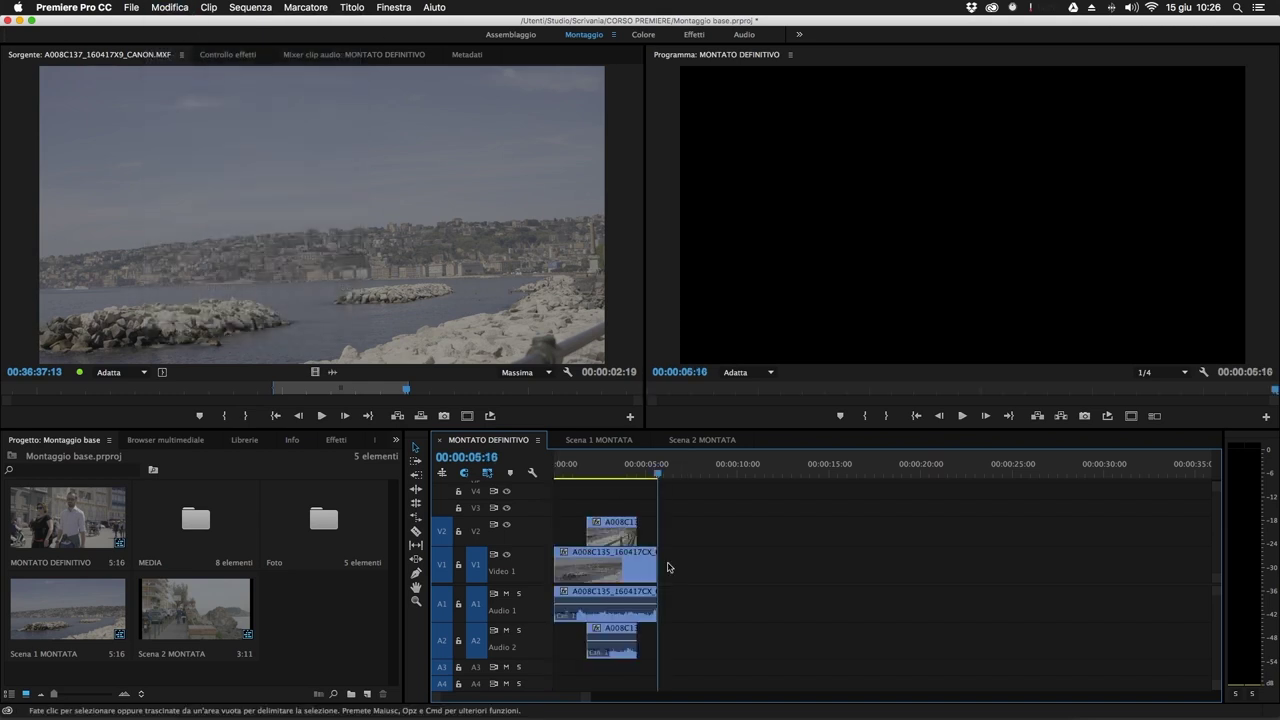
left_click(695, 440)
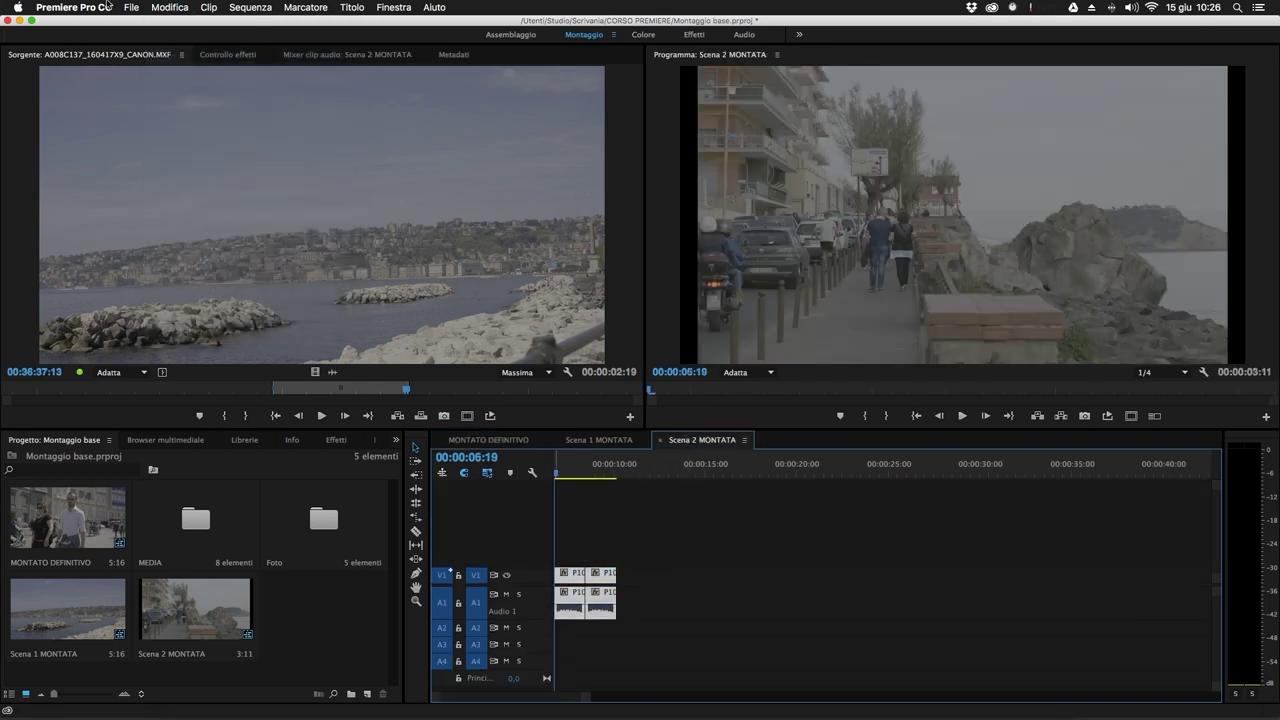
left_click(175, 9)
left_click(180, 70)
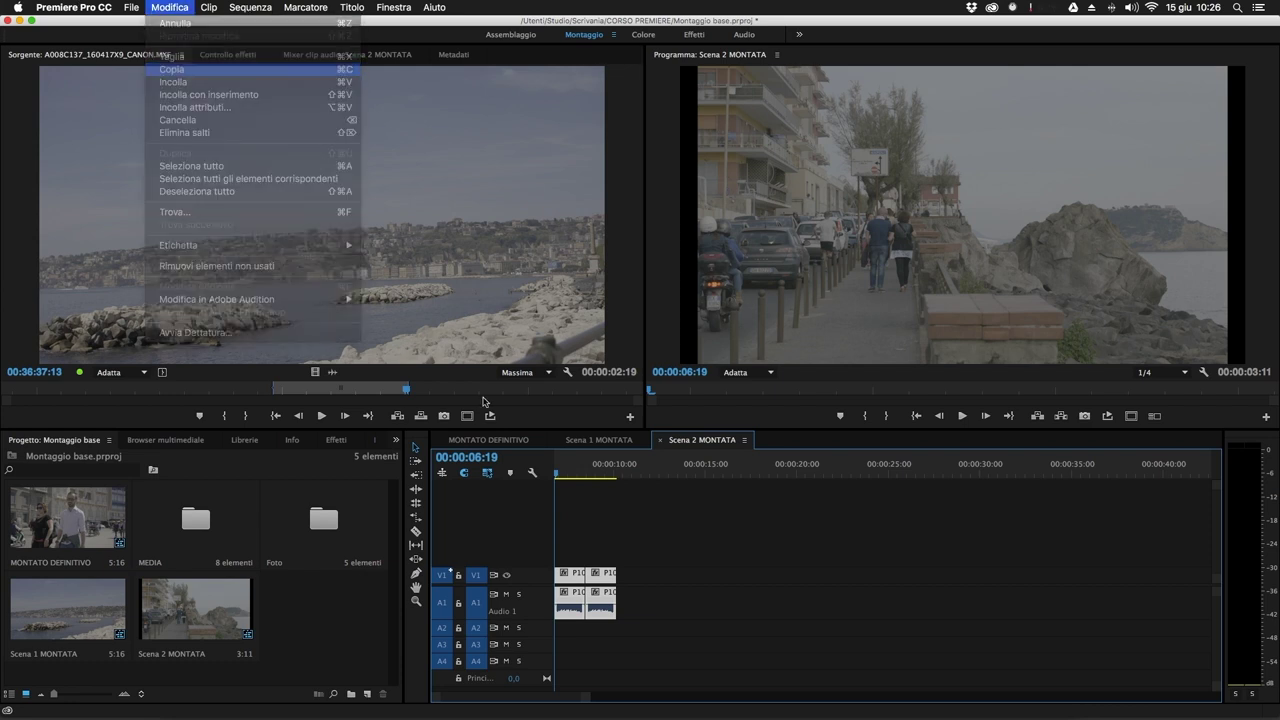
left_click(482, 441)
left_click(169, 7)
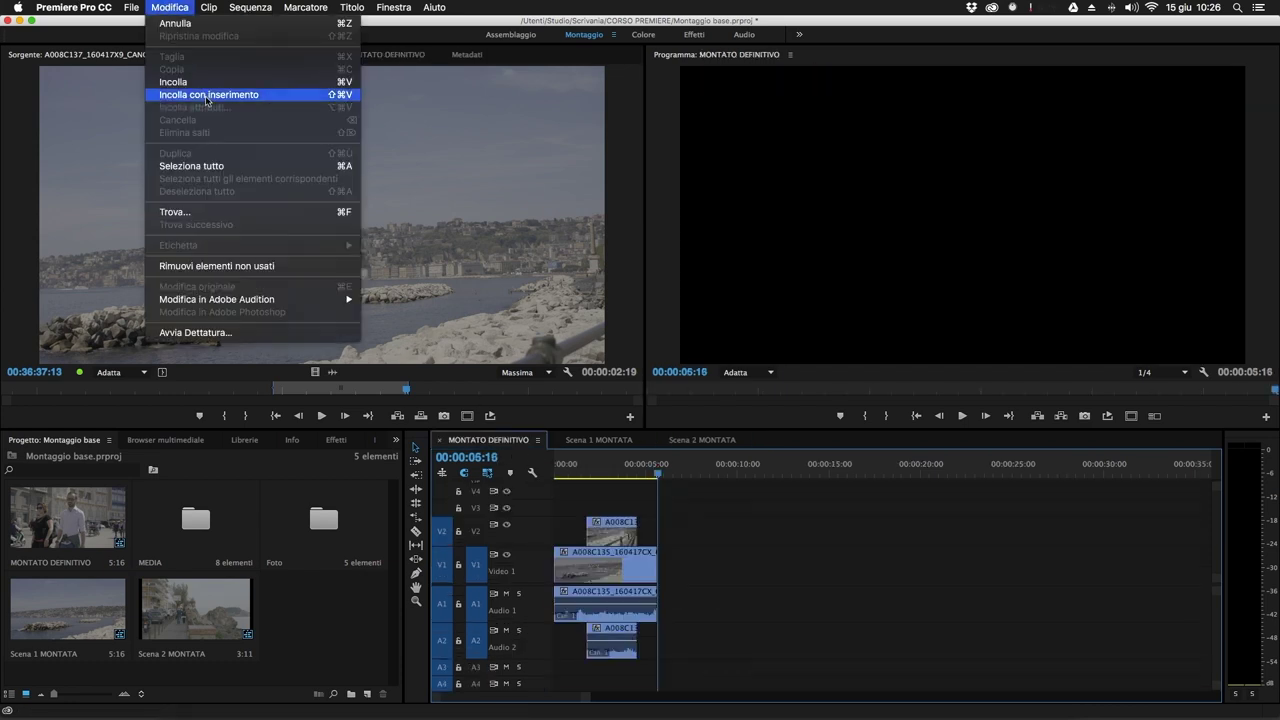
left_click(207, 82)
left_click_drag(781, 488, 556, 676)
left_click_drag(605, 470, 707, 470)
left_click(776, 500)
left_click_drag(776, 500, 556, 680)
key("Delete")
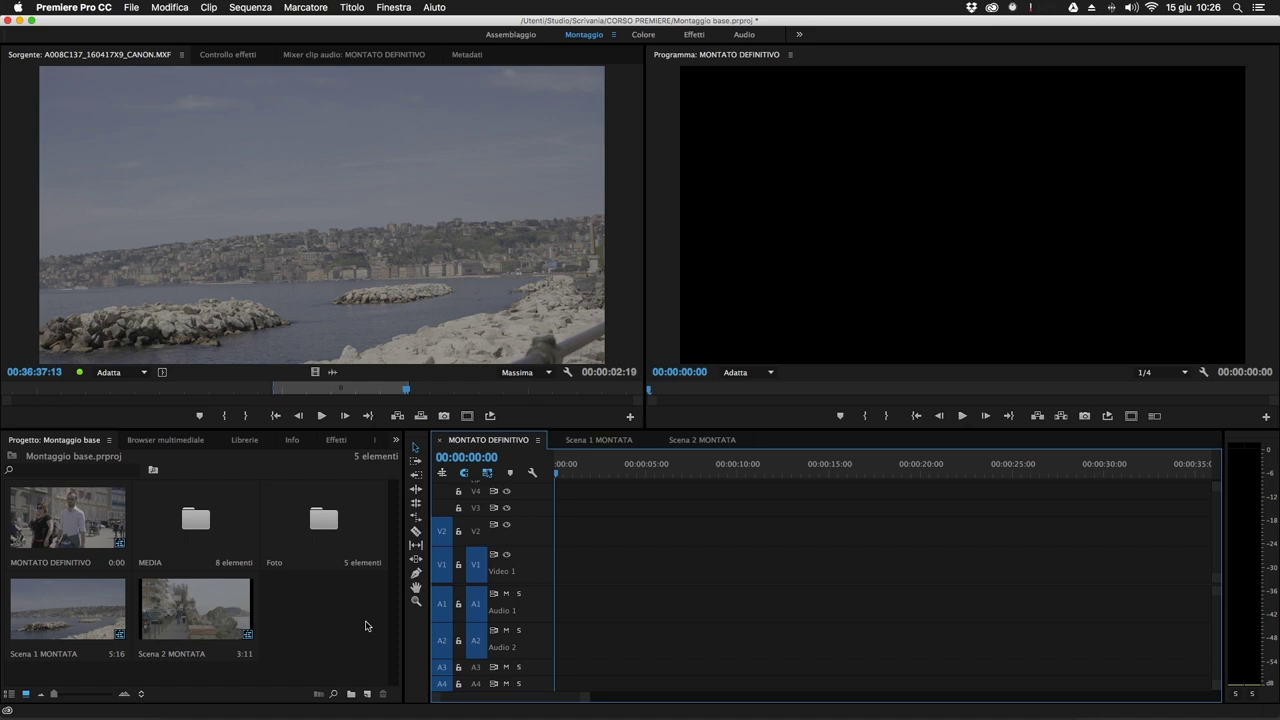
Place Scena 1 MONTATA then Scena 2 MONTATA back to back on V1 of MONTATO DEFINITIVO.
left_click_drag(46, 612, 598, 570)
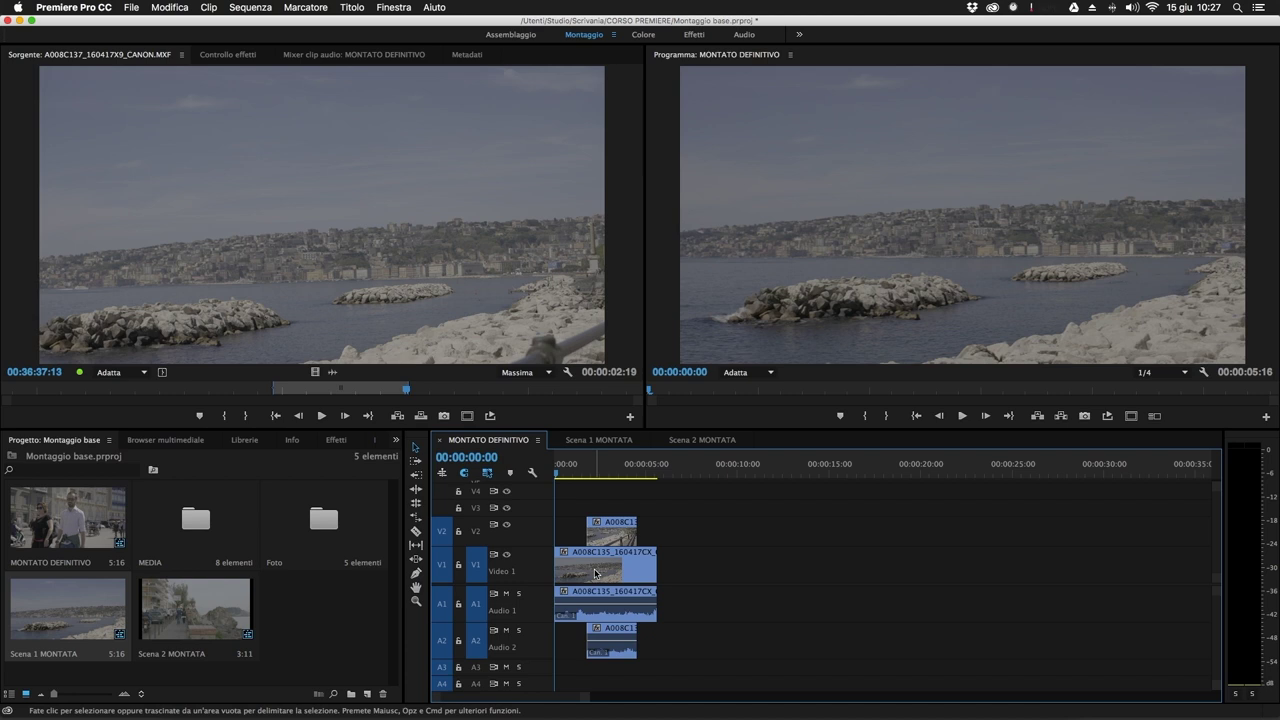
left_click_drag(246, 628, 690, 582)
left_click_drag(768, 492, 521, 660)
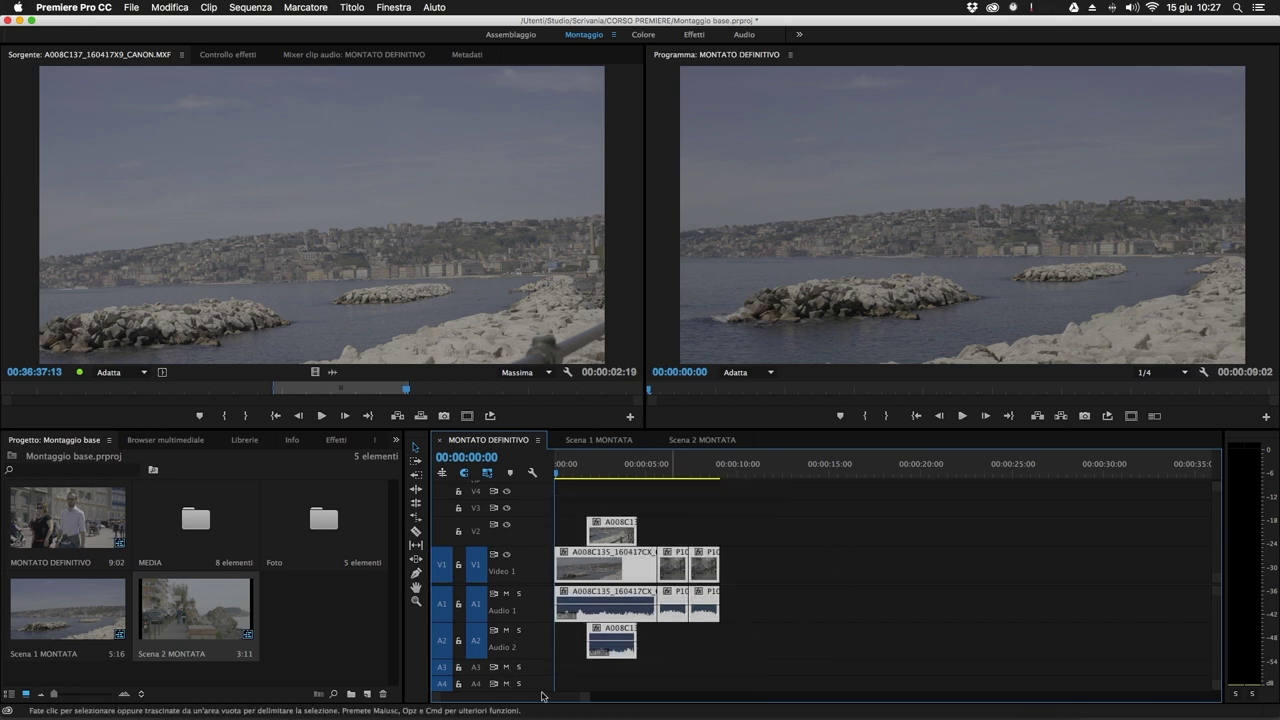
left_click(610, 446)
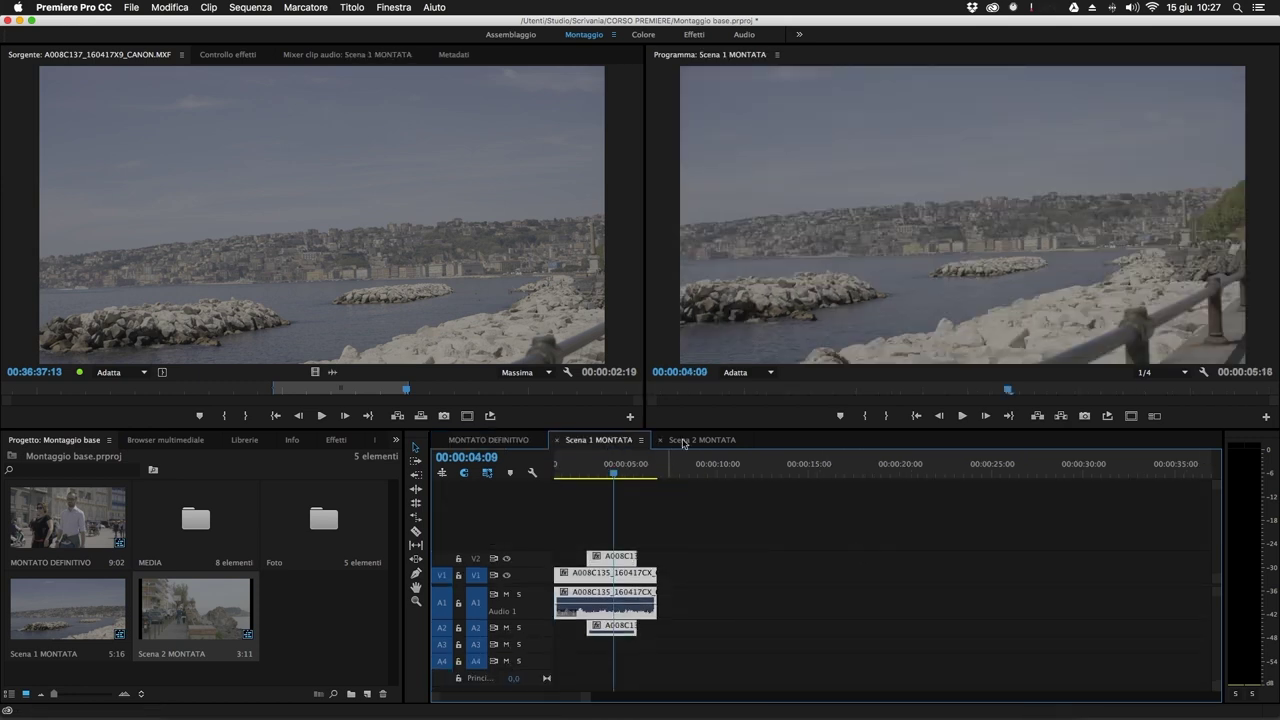
left_click(688, 441)
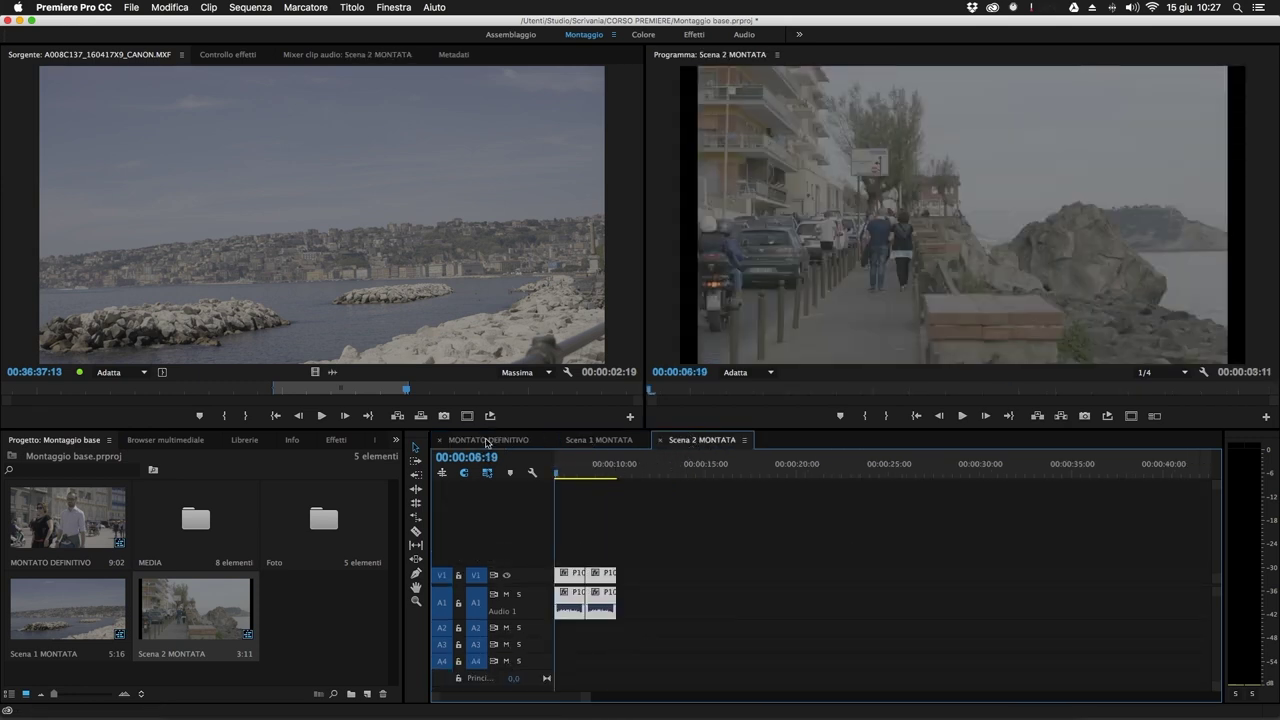
left_click(487, 441)
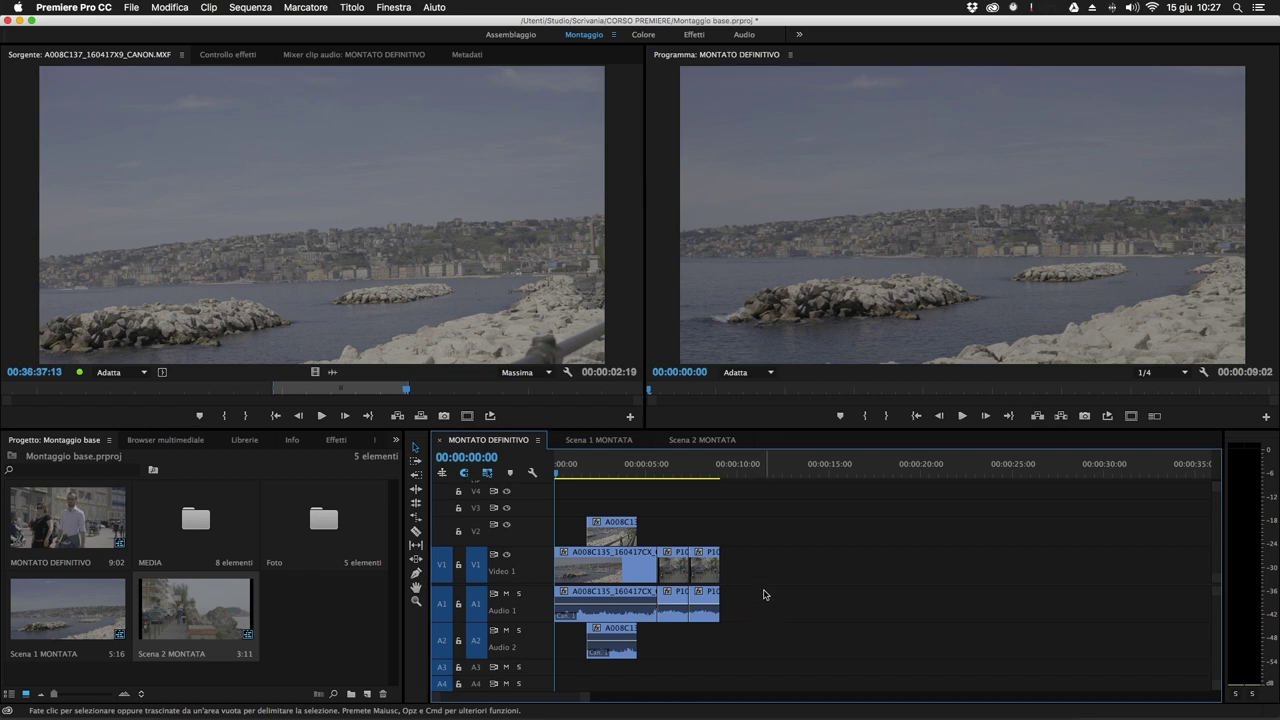
Nest the selected clips into a subsequence, then return to MONTATO DEFINITIVO.
right_click(672, 570)
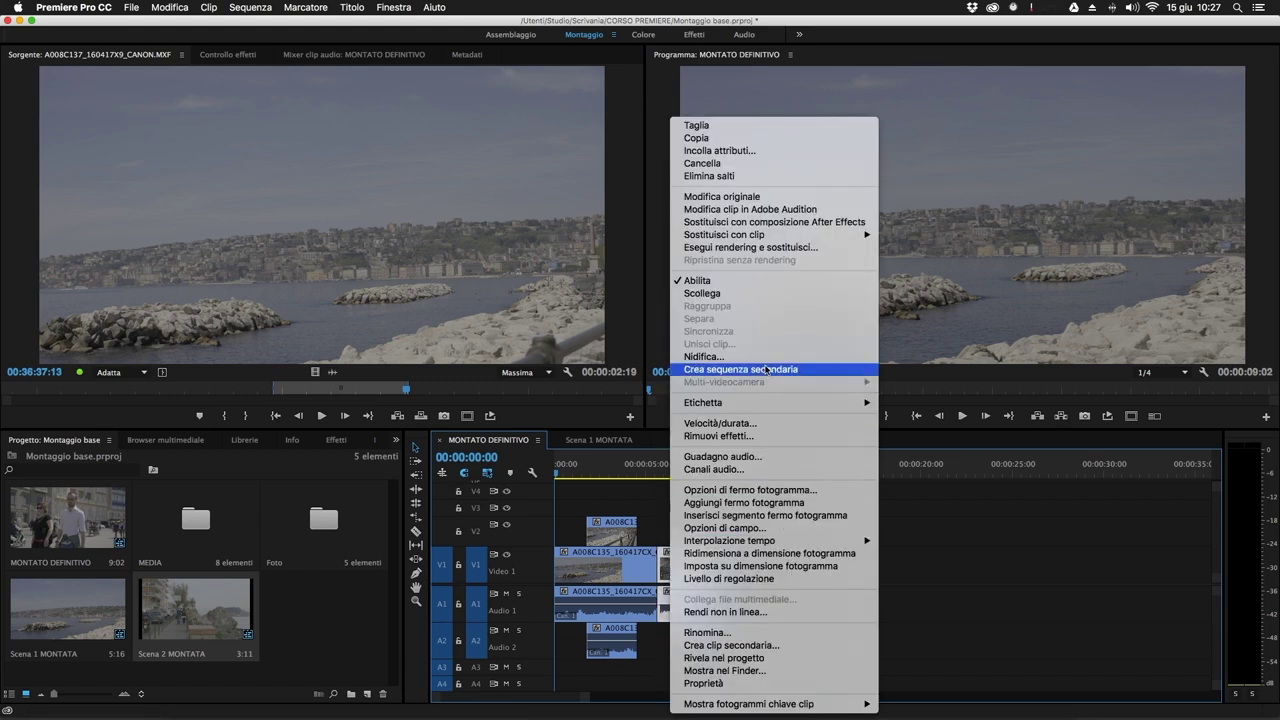
left_click(769, 370)
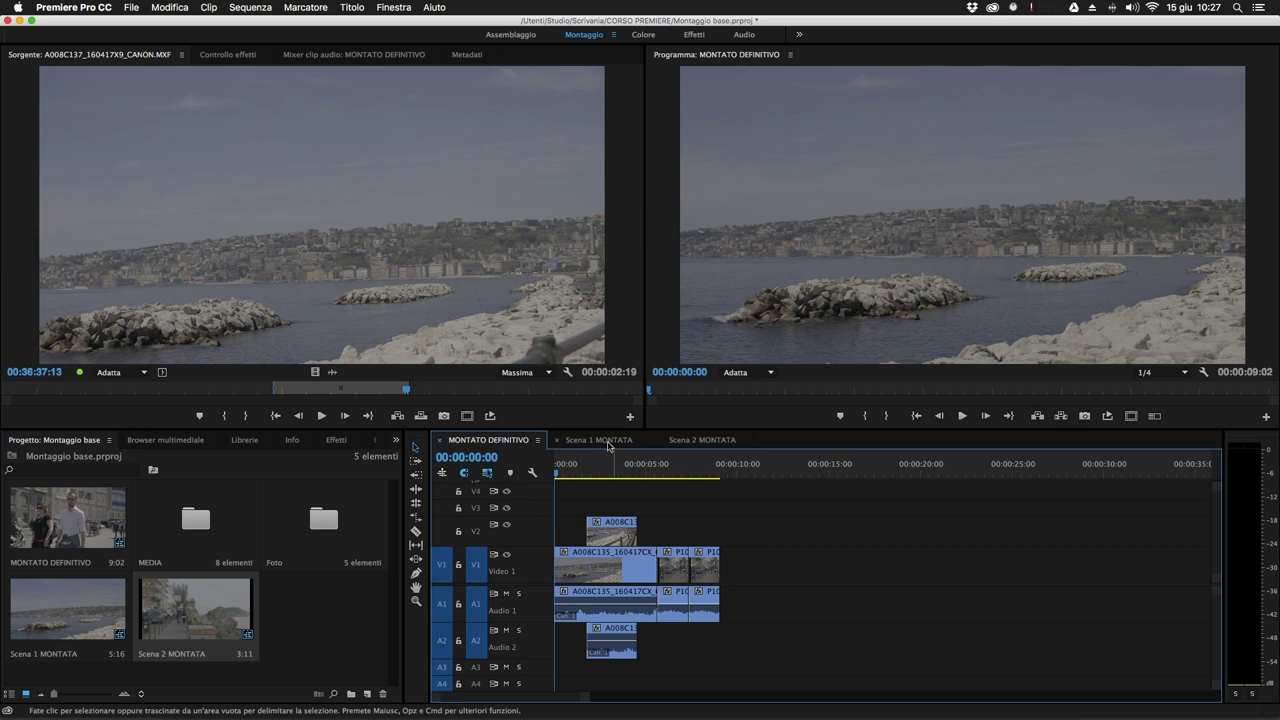
key("shift+period")
left_click(776, 562)
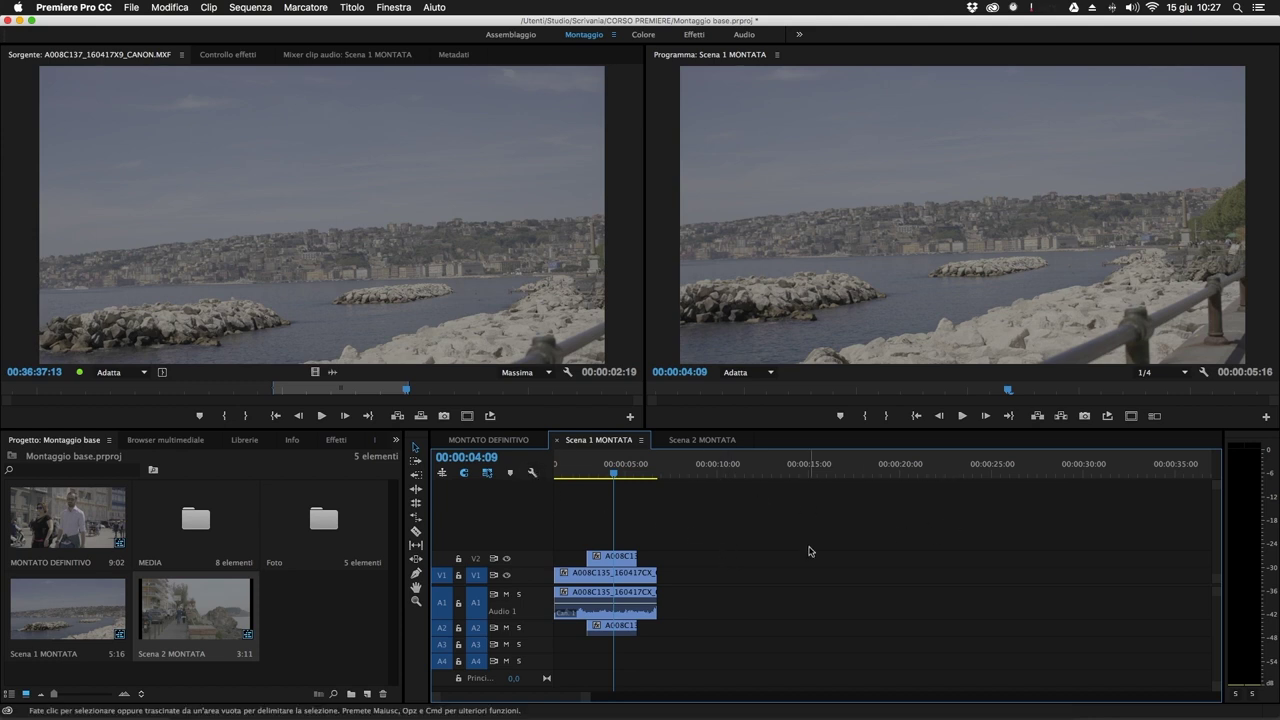
left_click(488, 439)
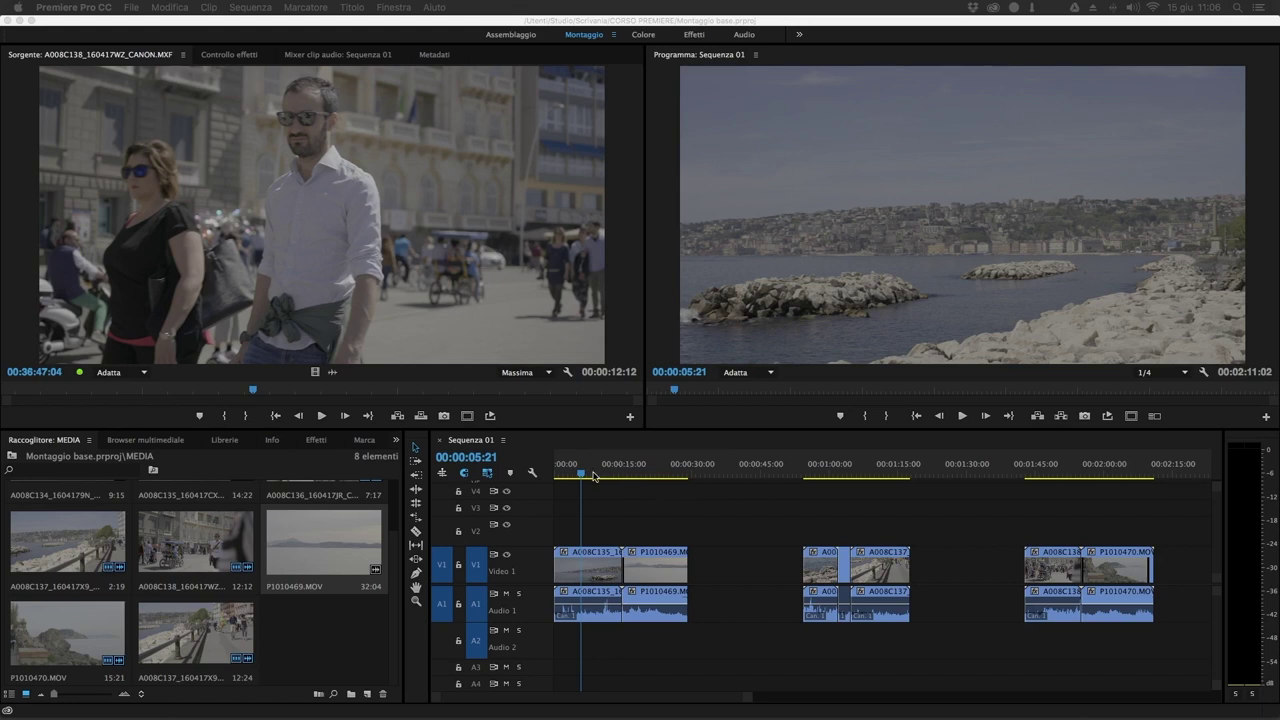
left_click(639, 482)
left_click_drag(567, 465, 585, 545)
left_click_drag(726, 480, 589, 628)
left_click(702, 583)
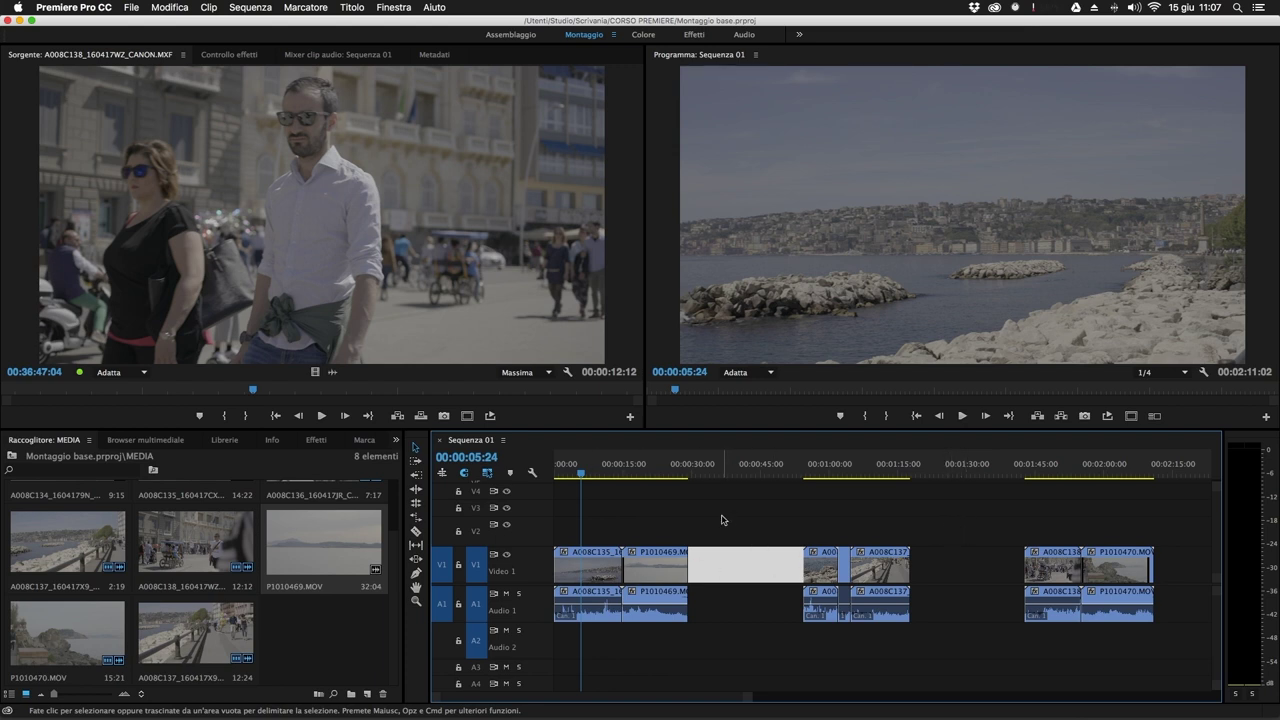
Stack Sequenza 01's middle and last clip groups at the sequence start on V2/A2 and higher tracks.
left_click_drag(723, 517, 555, 640)
left_click_drag(620, 470, 532, 493)
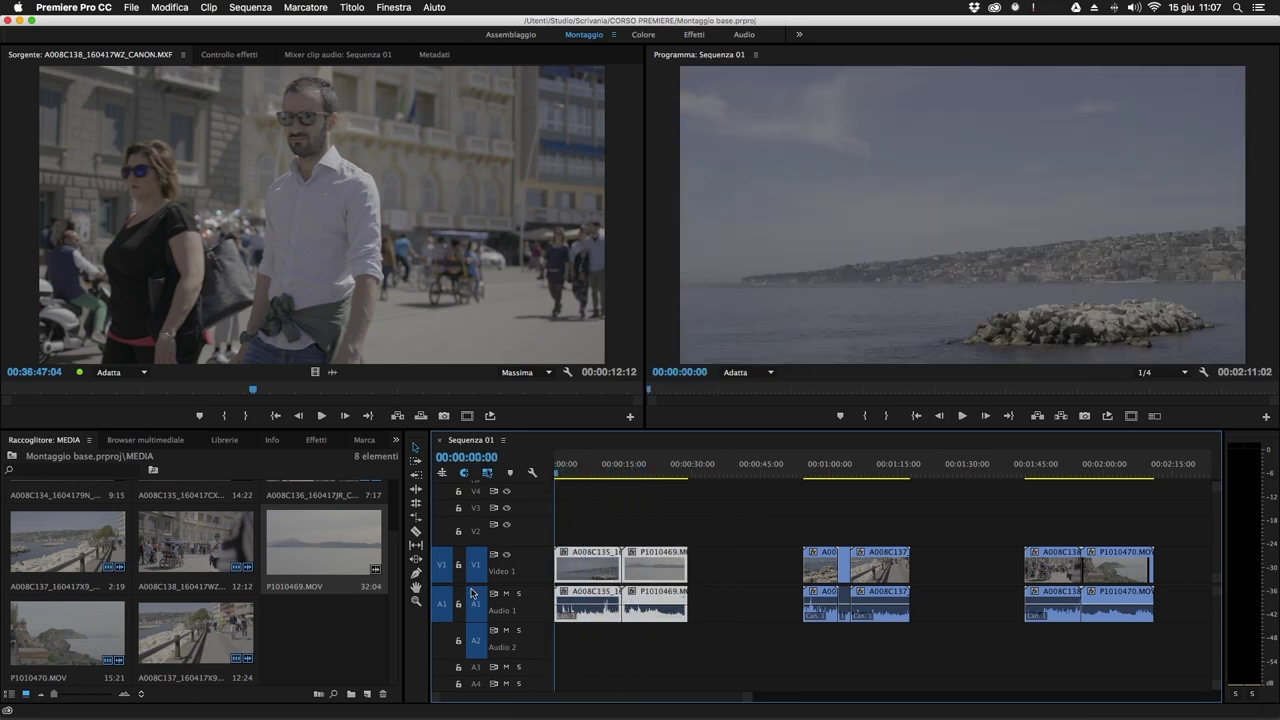
left_click_drag(951, 514, 812, 604)
left_click_drag(879, 571, 612, 654)
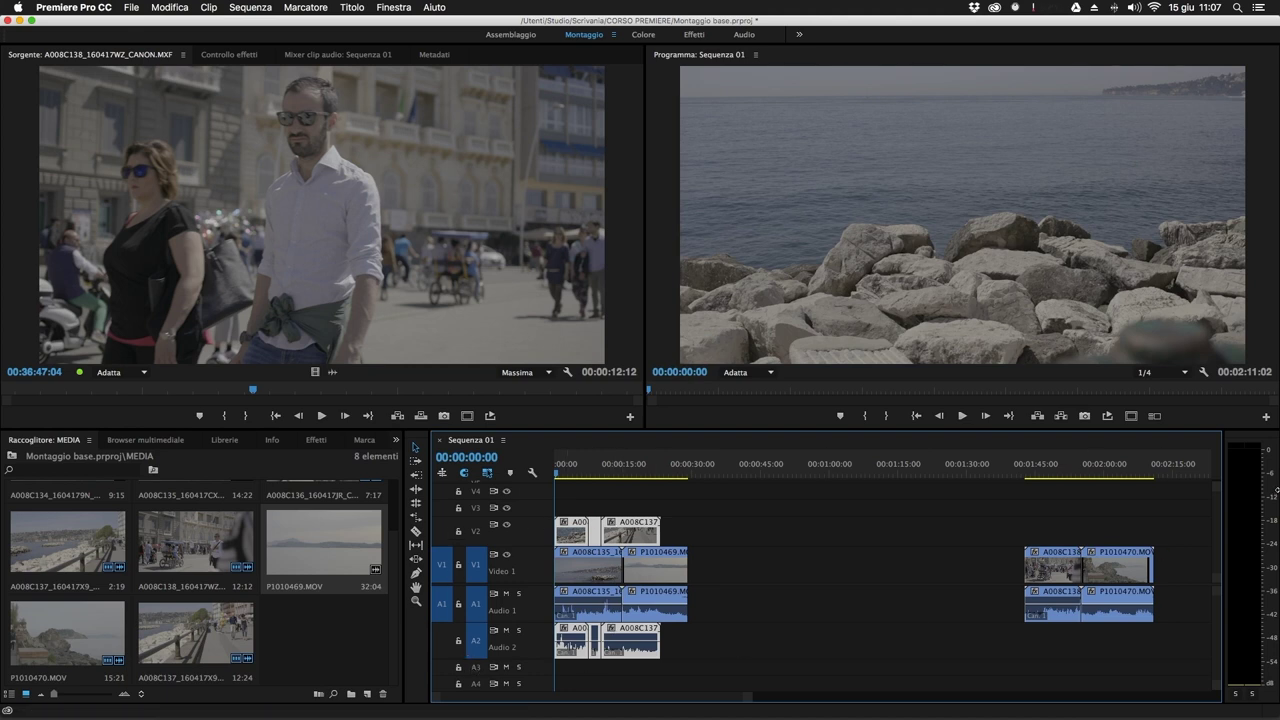
left_click_drag(1032, 565, 540, 676)
left_click(777, 671)
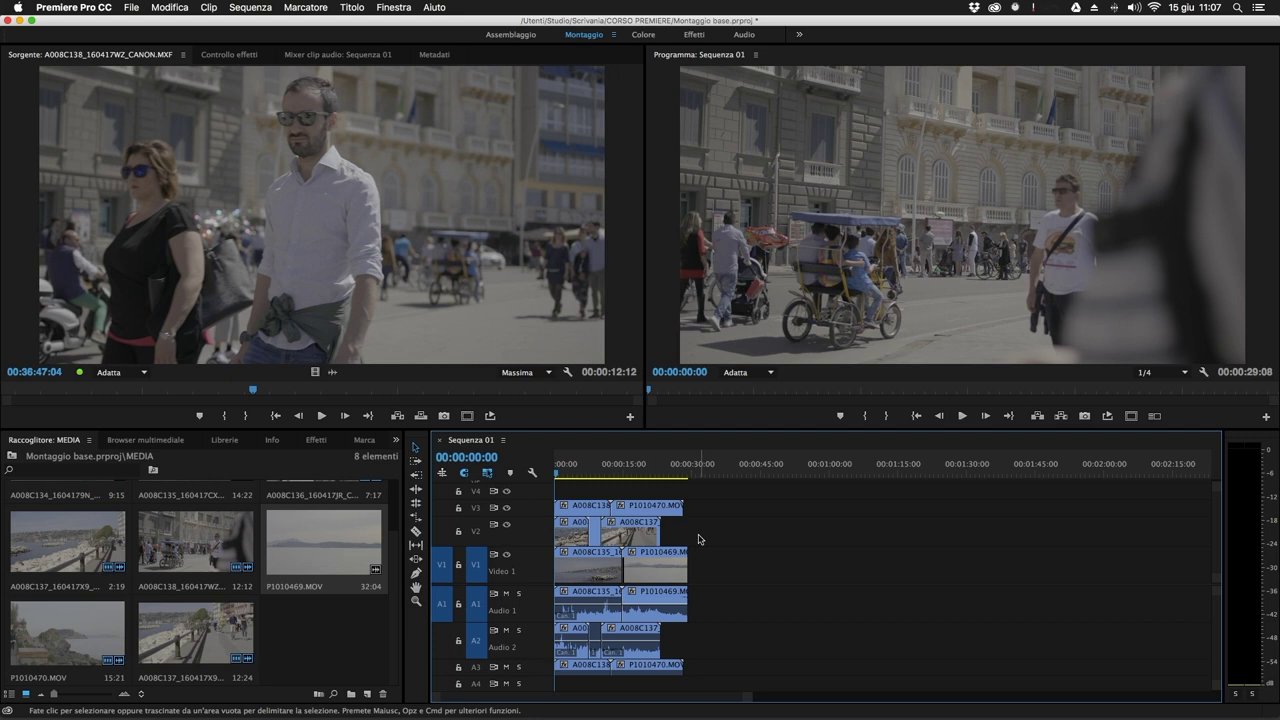
Zoom in and shift the V2/A2 clips about a second earlier.
key("equal")
left_click_drag(873, 528, 586, 538)
left_click_drag(594, 538, 585, 538)
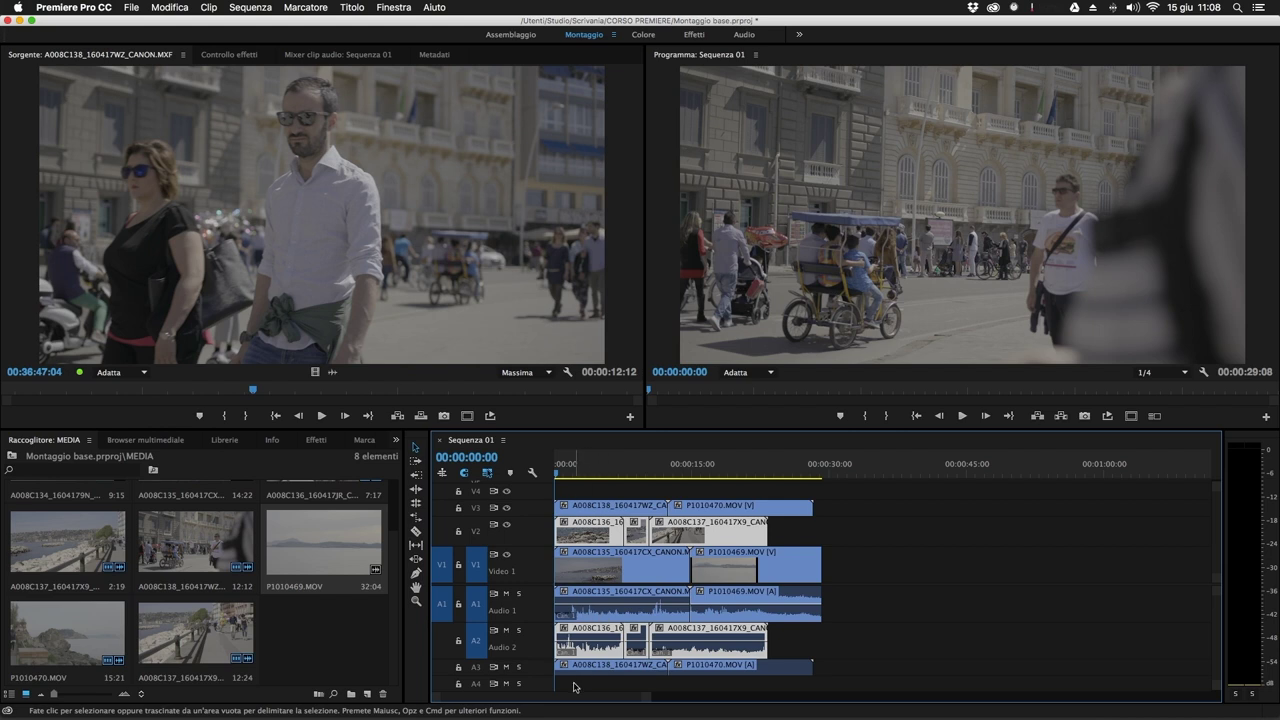
Hide track V3, split the V2 clip at 00:00:04:18 and delete the segment before the cut.
left_click(904, 607)
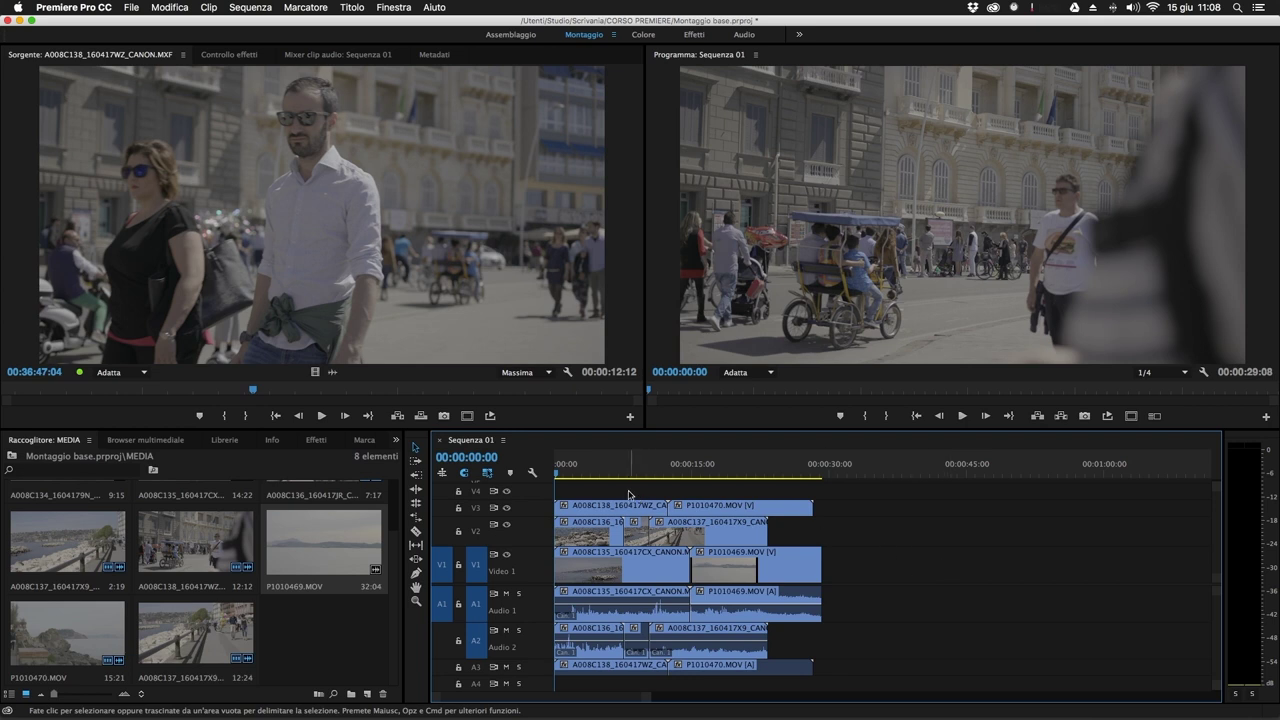
left_click_drag(571, 471, 600, 517)
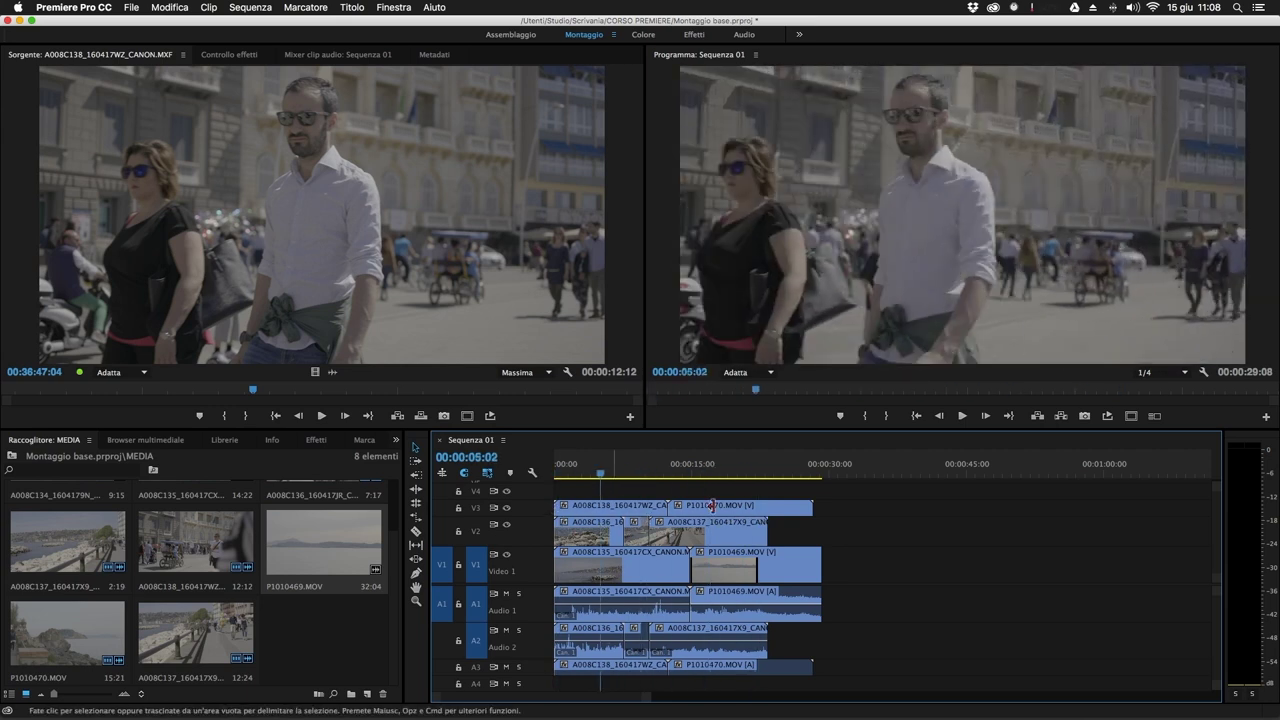
left_click(506, 508)
mouse_move(600, 473)
left_mouse_down()
mouse_move(612, 474)
mouse_move(598, 475)
left_mouse_up()
key("c")
left_click(598, 530)
key("v")
left_click(588, 541)
key("Delete")
Show V3 again and split the V3 clip and its audio near 00:00:03:16.
left_click(581, 470)
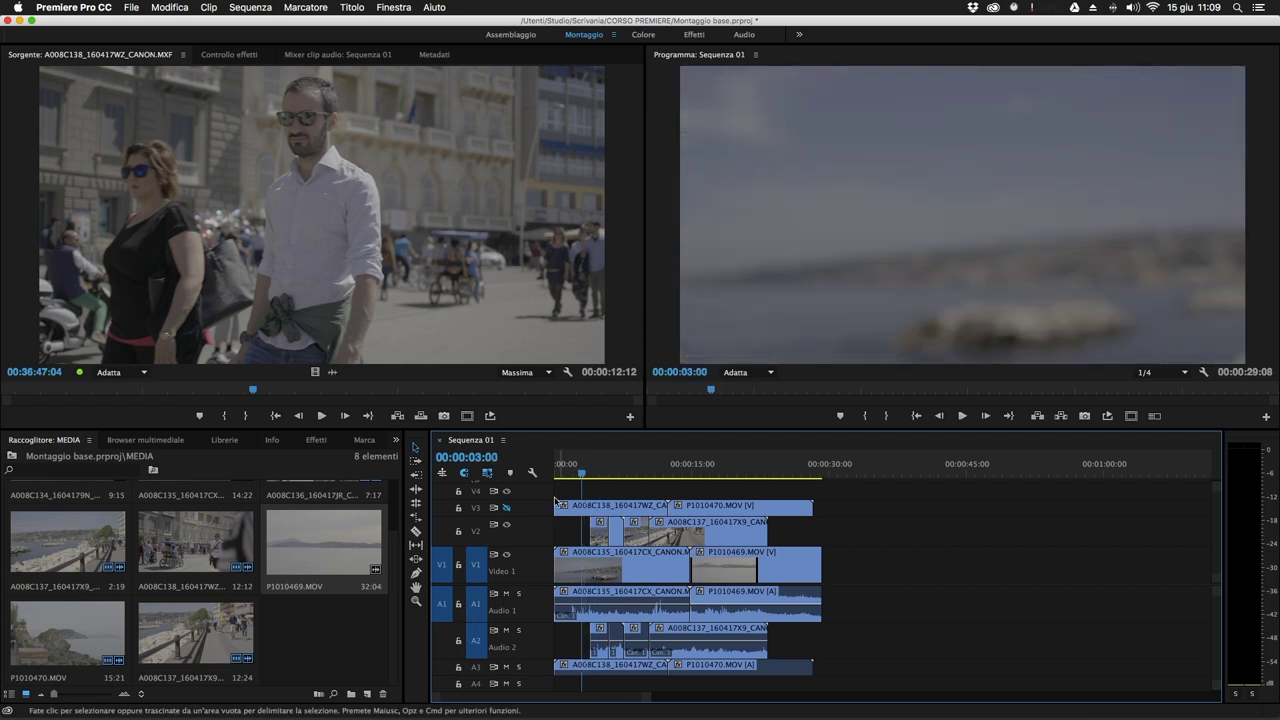
left_click(506, 508)
left_click_drag(581, 472, 620, 515)
key("c")
left_click(593, 508)
key("v")
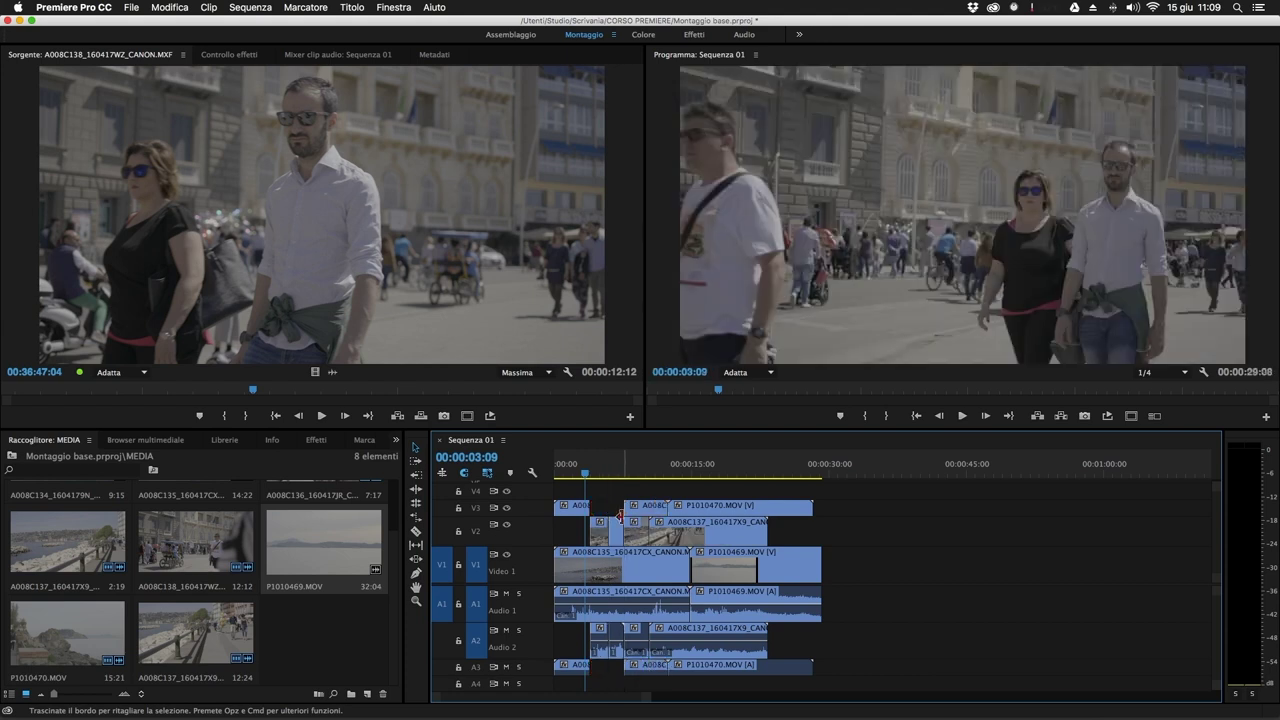
left_click_drag(585, 472, 614, 471)
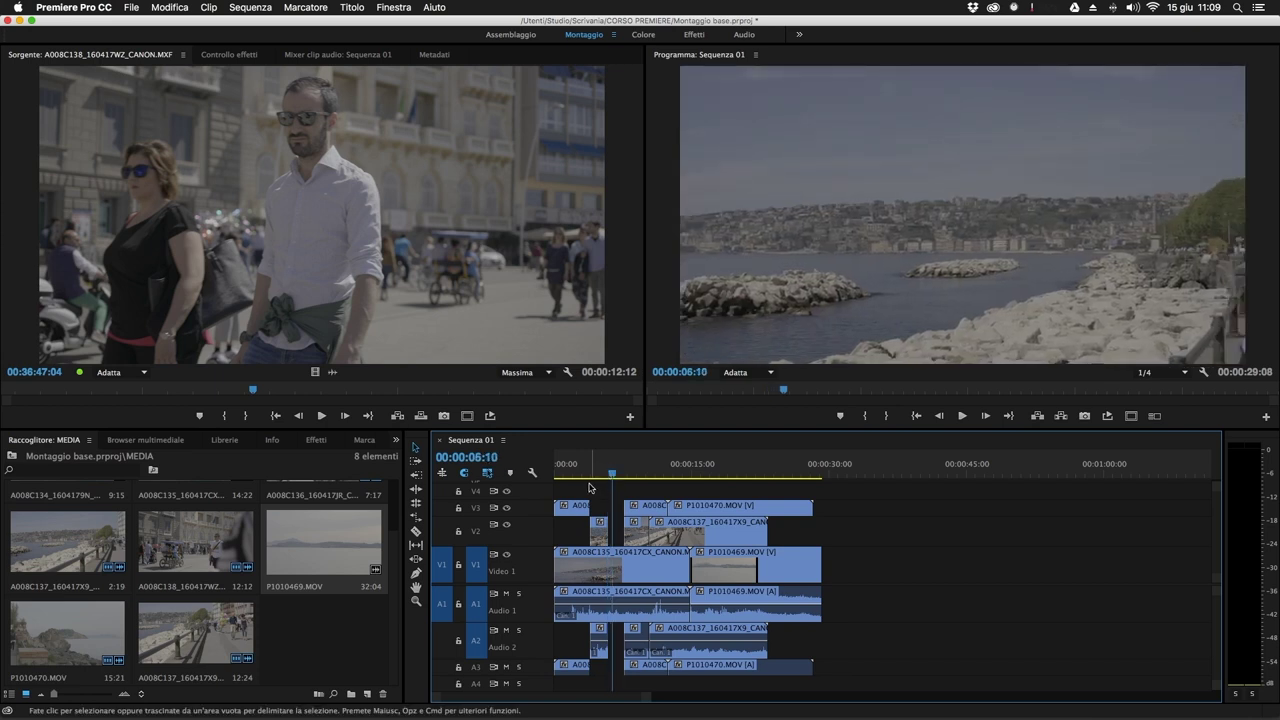
Undo the three trial edits and marquee-select every clip from the sequence start.
key("super+z")
key("super+z")
key("super+z")
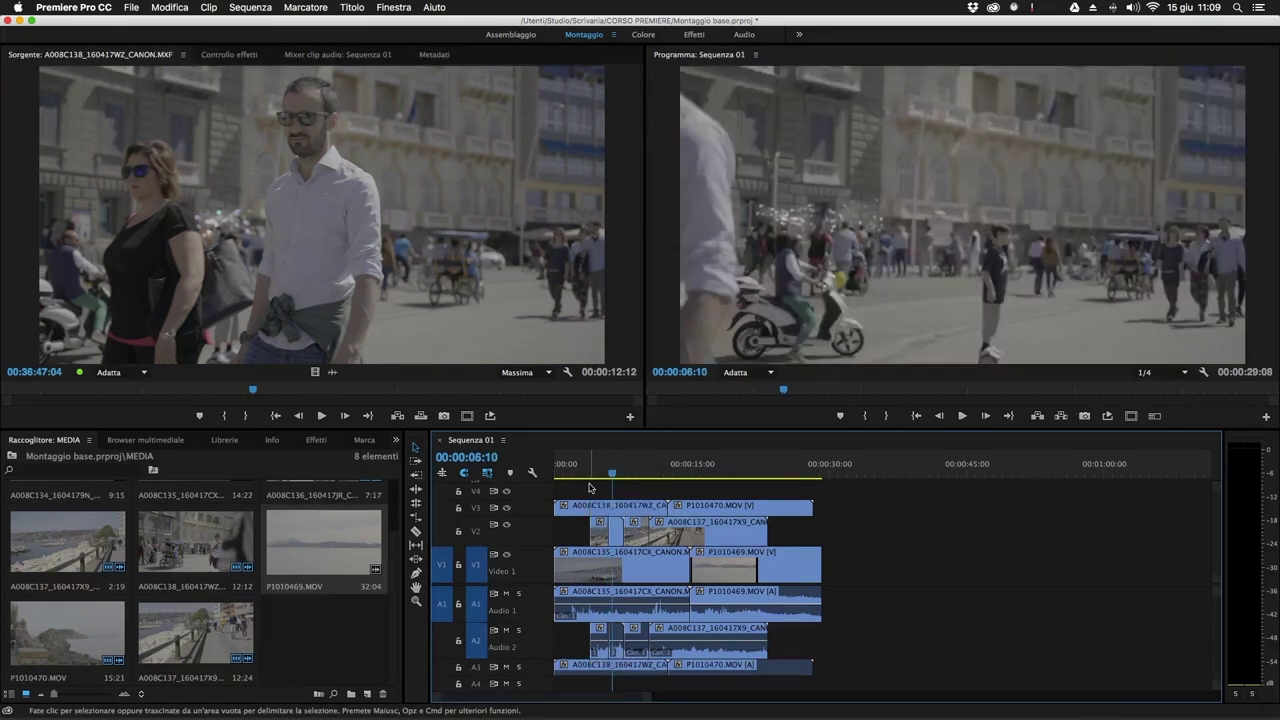
key("super+z")
key("super+z")
key("super+z")
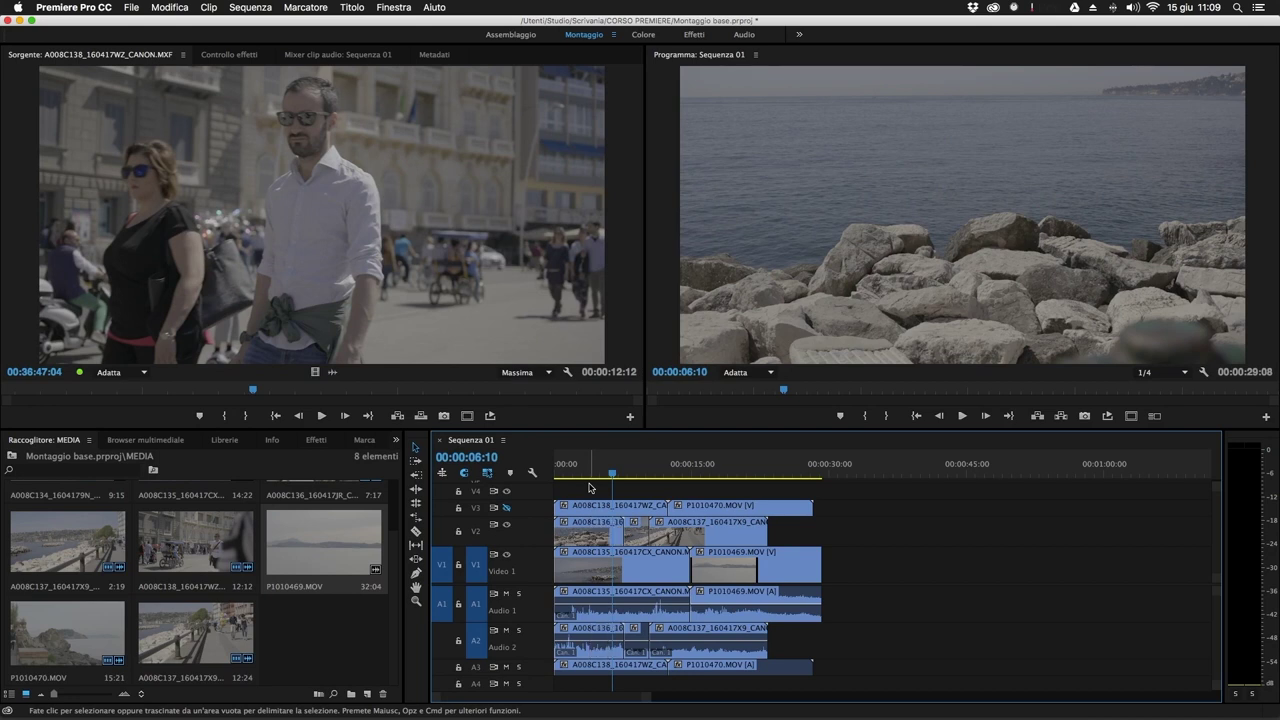
key("super+z")
key("Home")
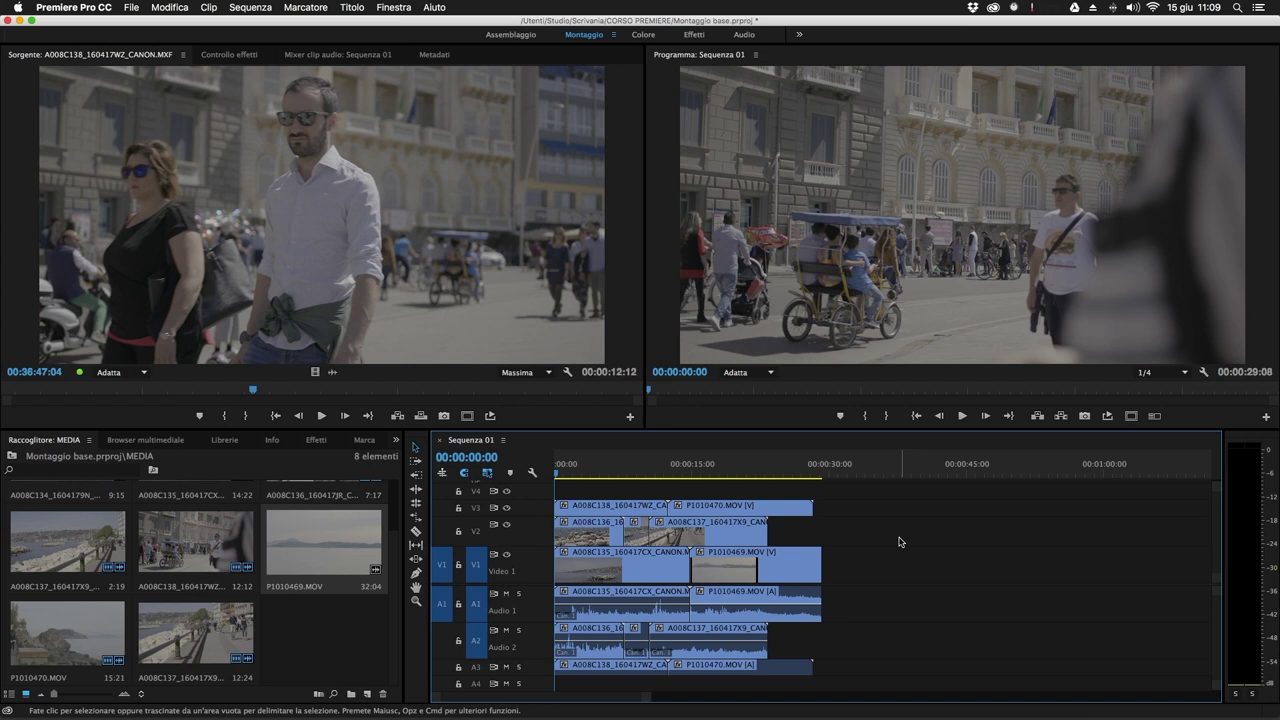
left_click_drag(904, 509, 581, 586)
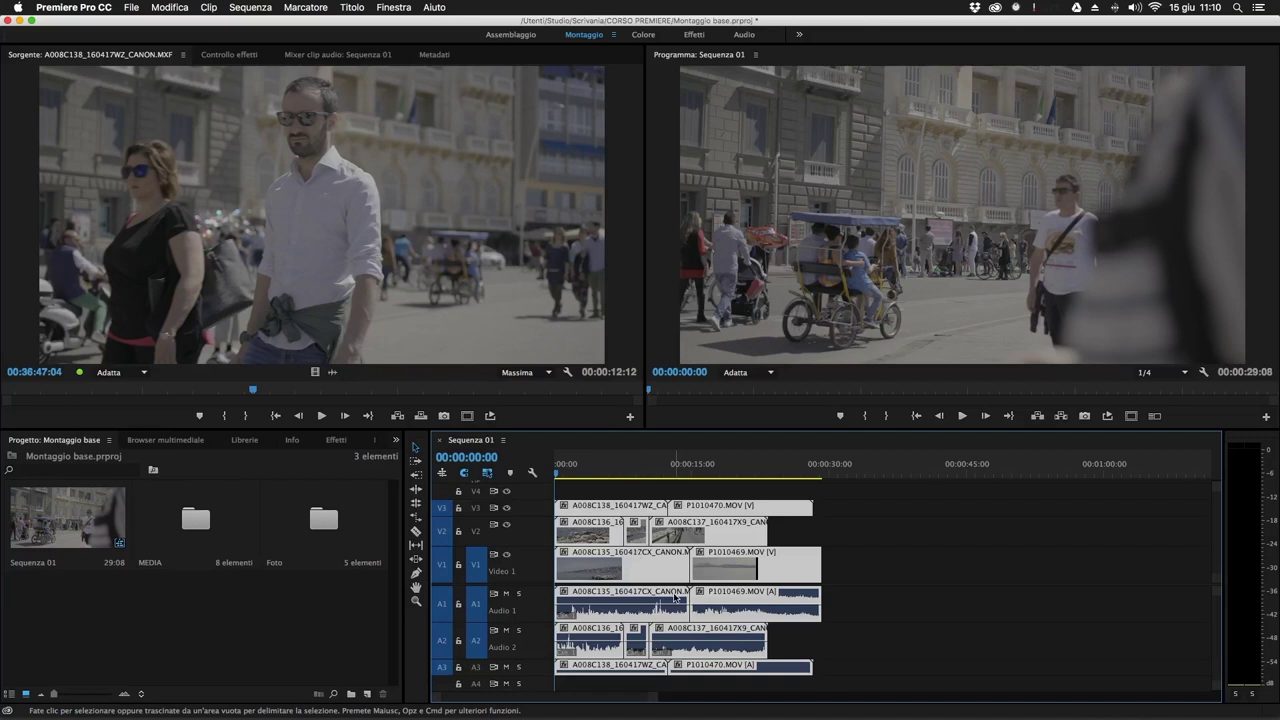
Nest the selected clips into a sequence named Multicam via Nidifica.
right_click(658, 574)
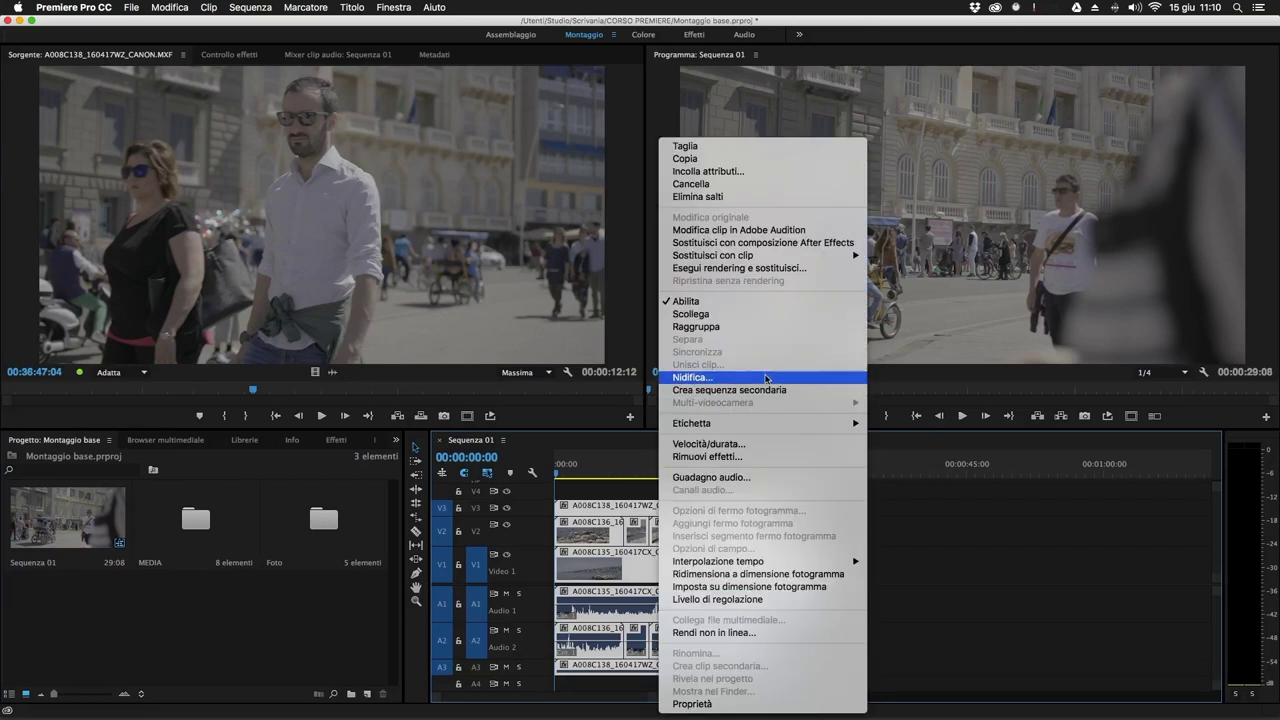
left_click(736, 380)
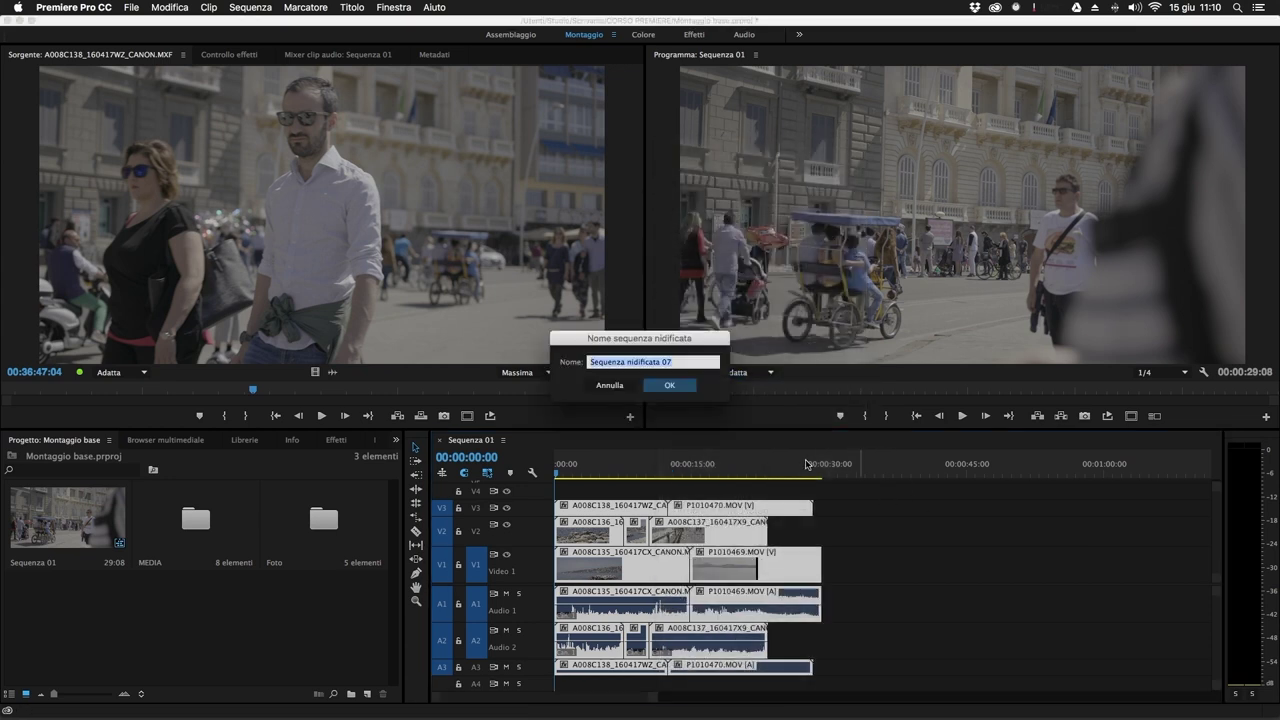
type("Multicam")
key("Return")
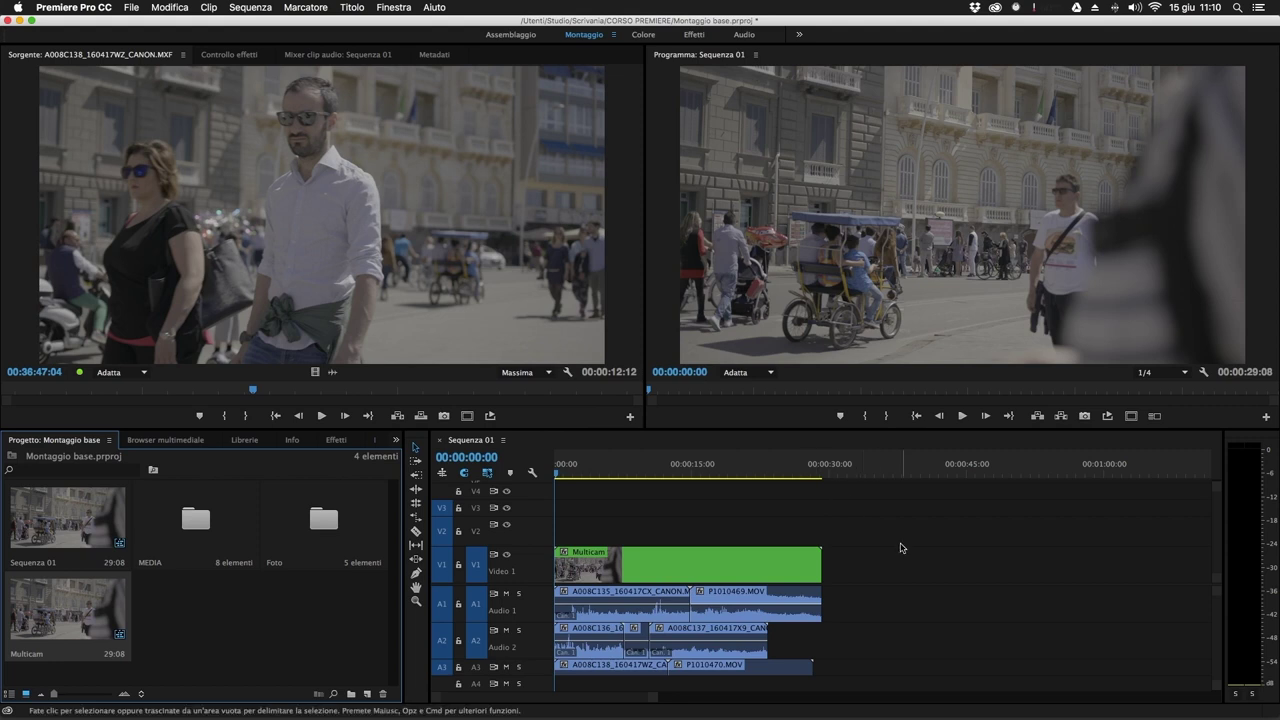
Delete the audio clips on A1–A3, leaving only the Multicam clip on V1.
left_click(928, 558)
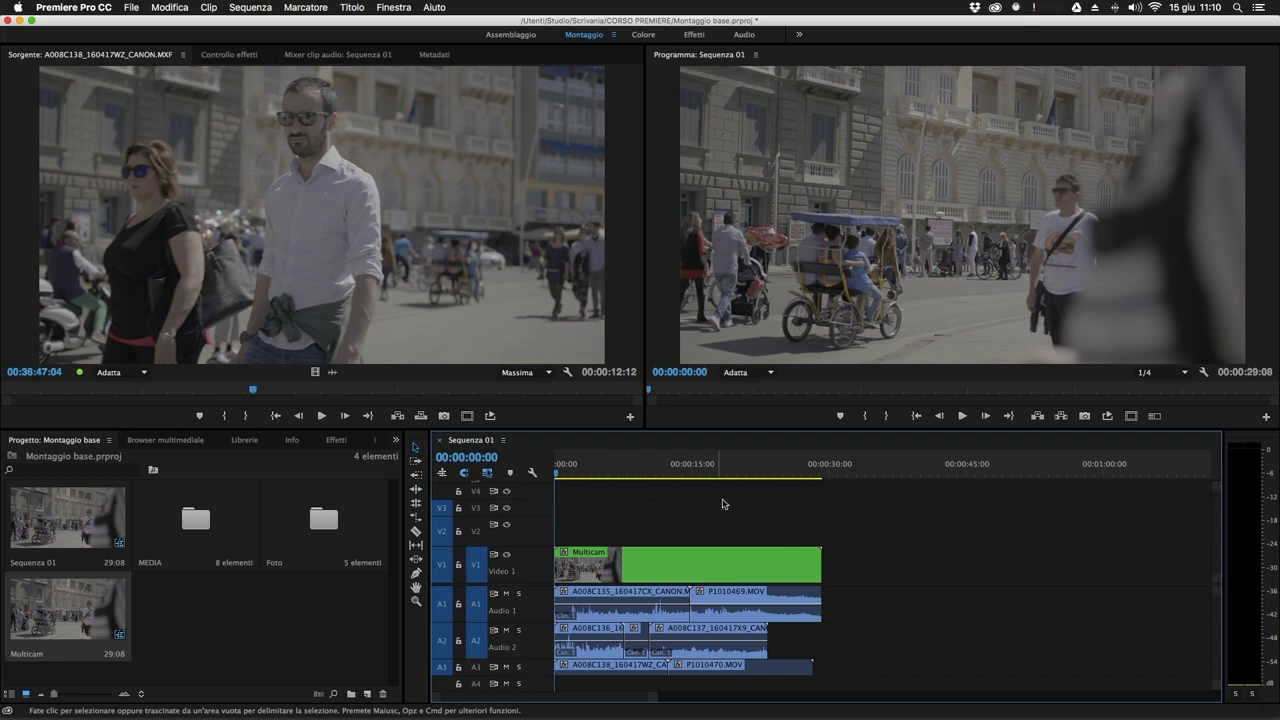
left_click_drag(858, 545, 575, 575)
left_click(645, 520)
left_click_drag(872, 588, 556, 668)
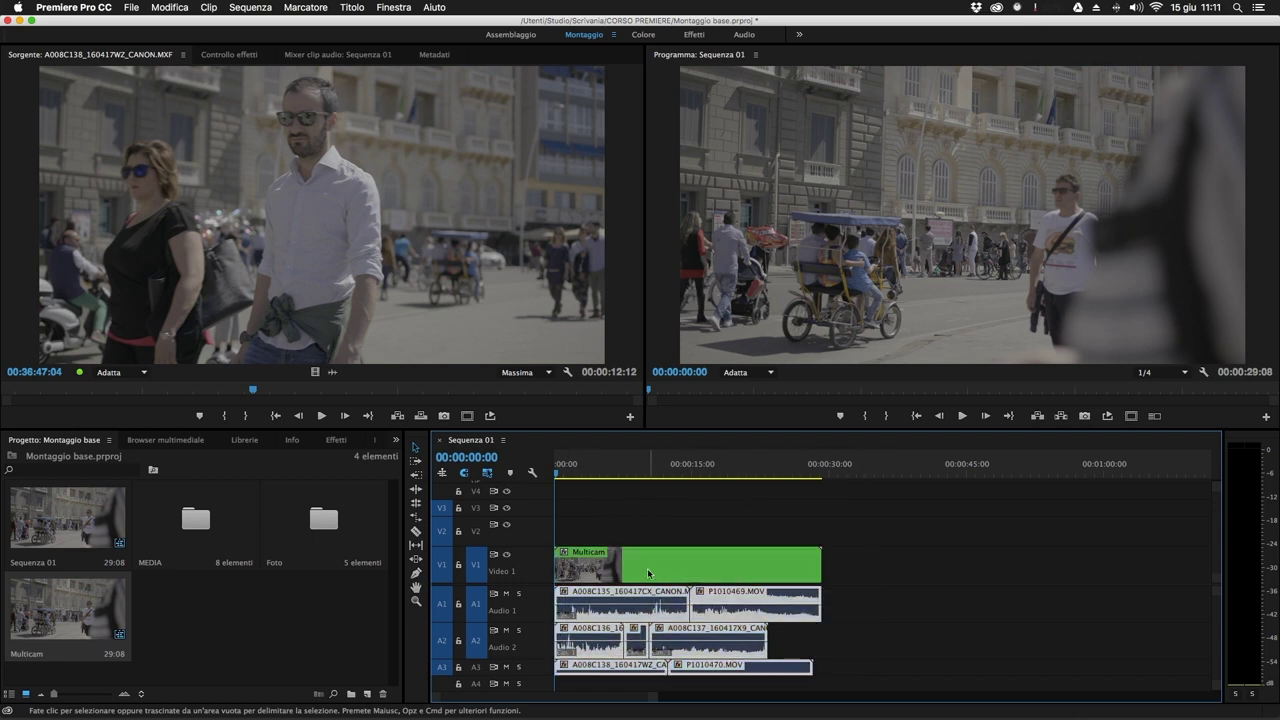
left_click_drag(914, 614, 563, 680)
key("Delete")
left_click(612, 566)
left_click_drag(584, 602, 993, 688)
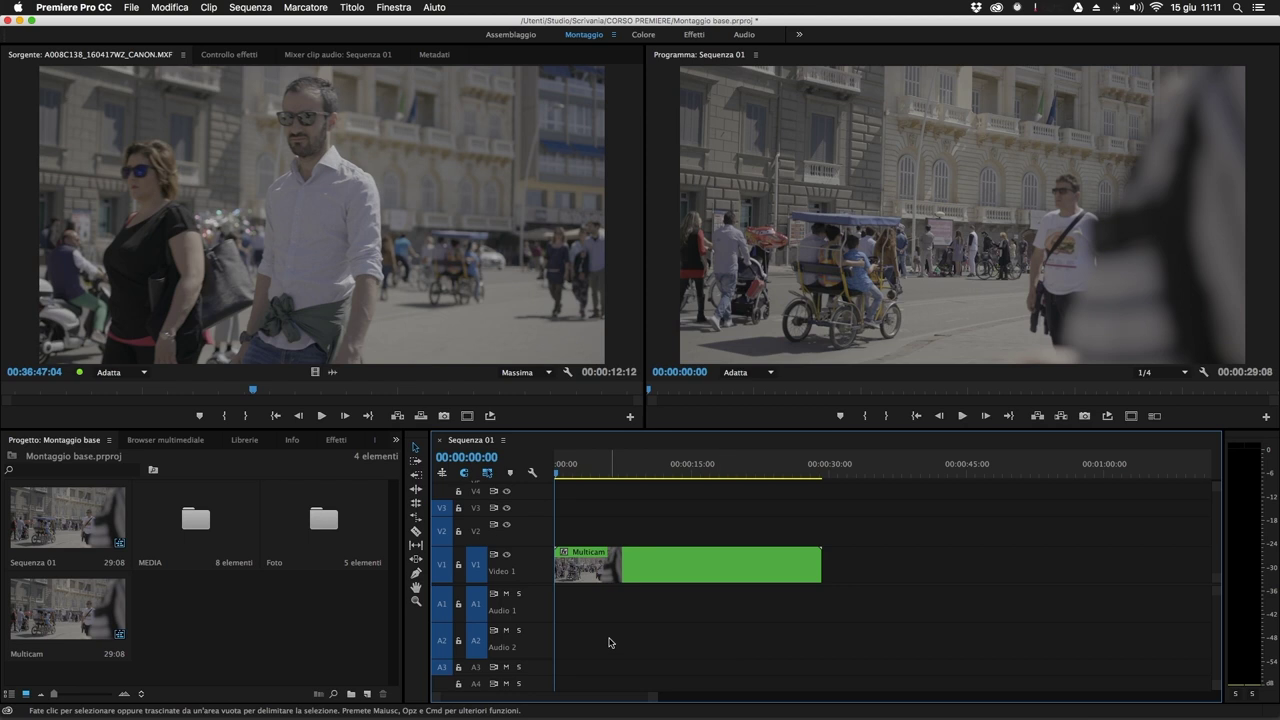
left_click(661, 579)
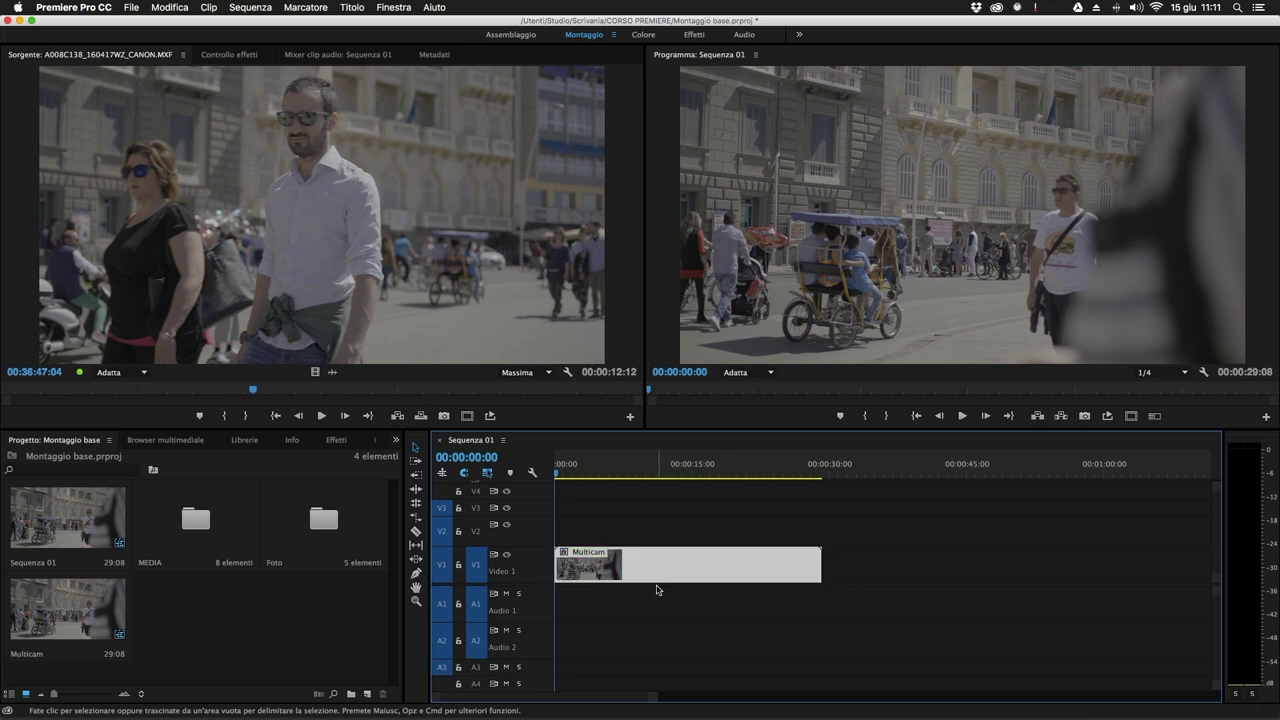
Preview the Multicam sequence in its own timeline, then return to Sequenza 01 and select the Multicam clip.
left_click(64, 617)
double_click(64, 617)
left_click_drag(583, 470, 554, 475)
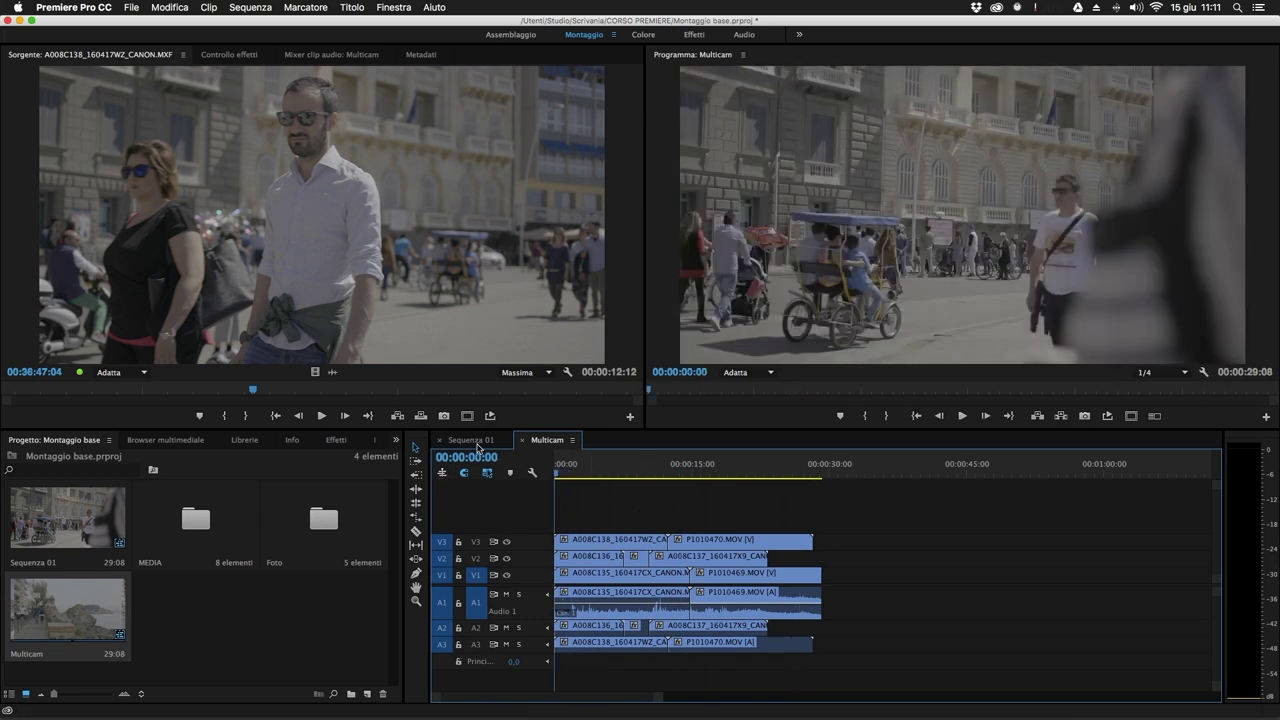
left_click(478, 447)
left_click(685, 470)
left_click_drag(685, 470, 556, 470)
left_click(618, 568)
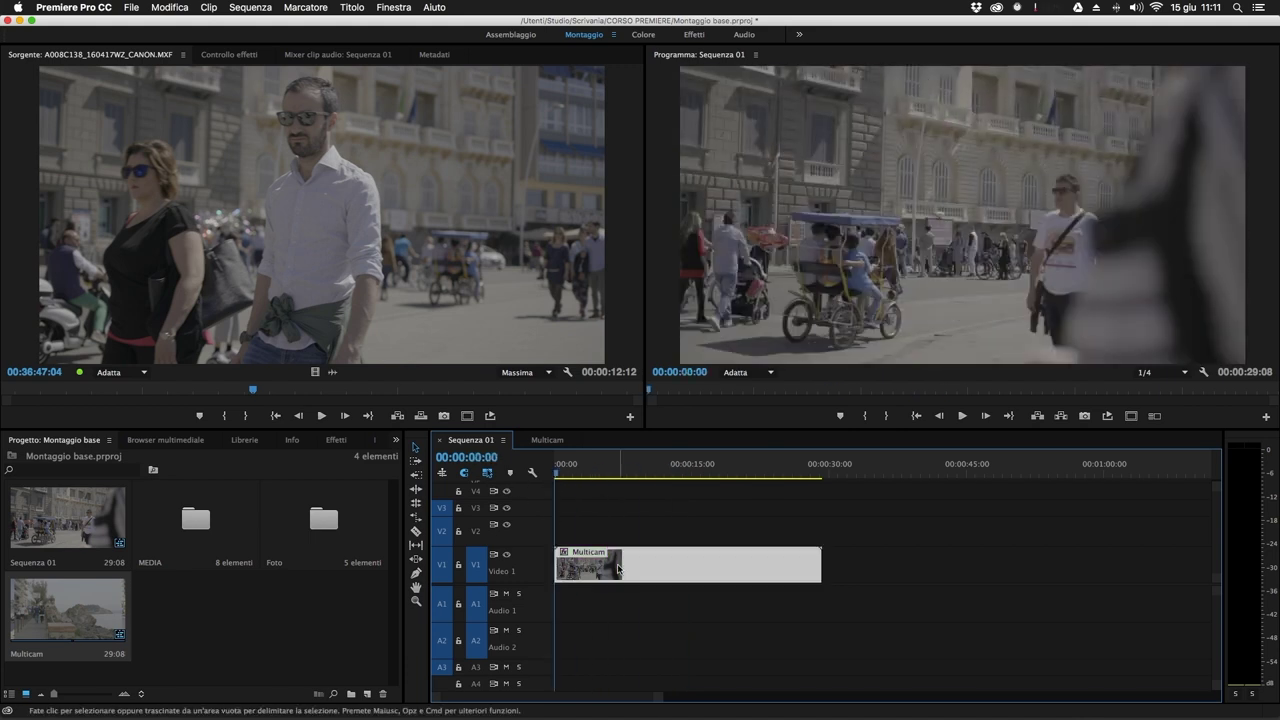
Delete the Multicam clip and drag the Multicam sequence from the Project panel into Sequenza 01.
key("Delete")
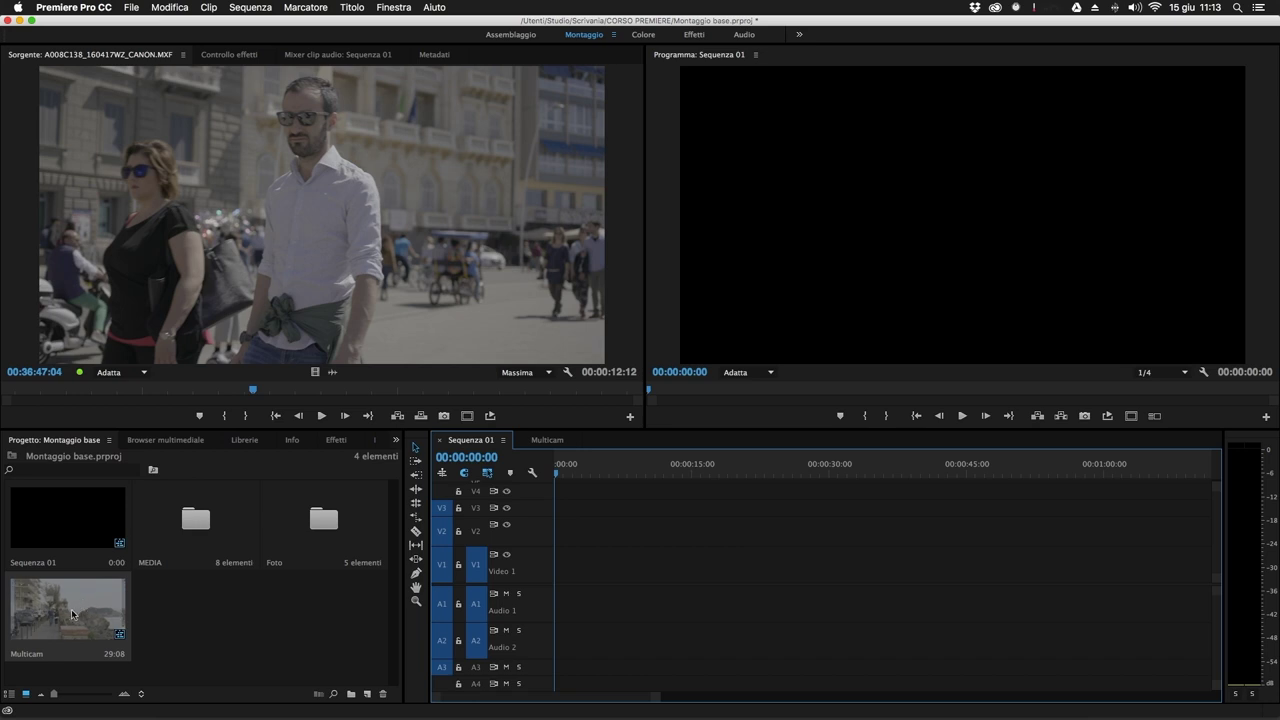
left_click_drag(608, 553, 862, 567)
left_click_drag(62, 610, 650, 578)
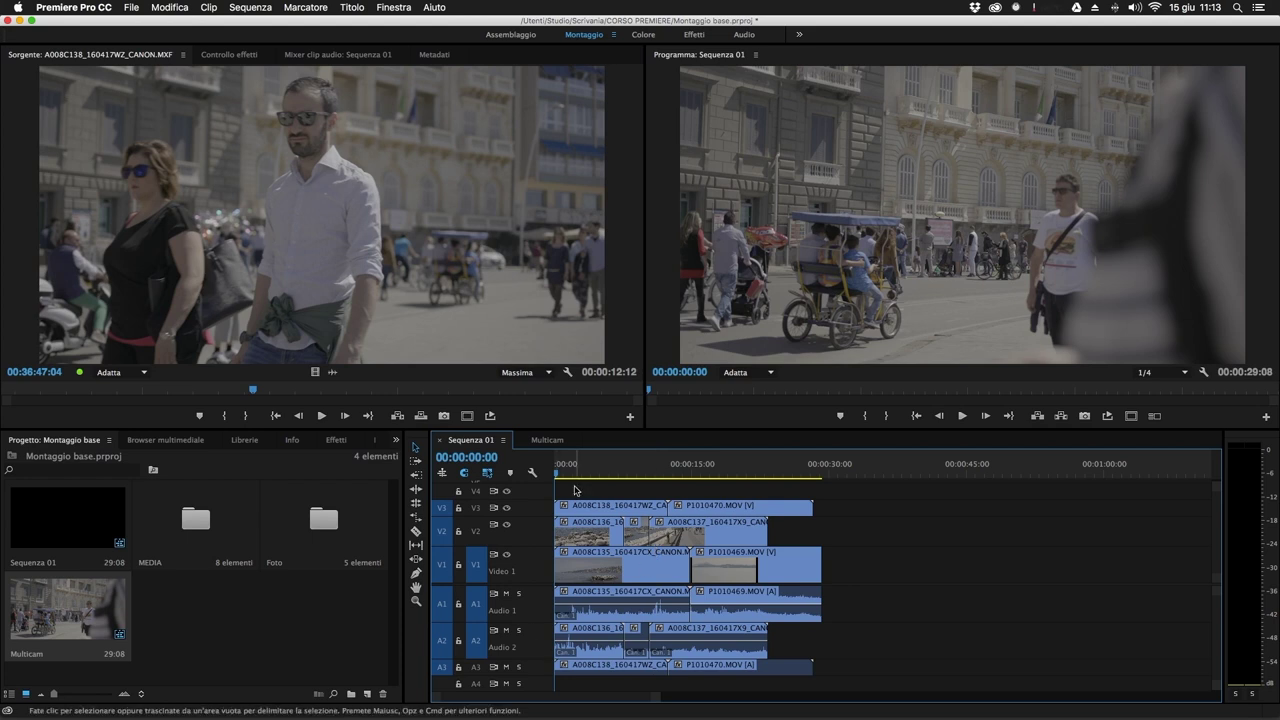
left_click(547, 441)
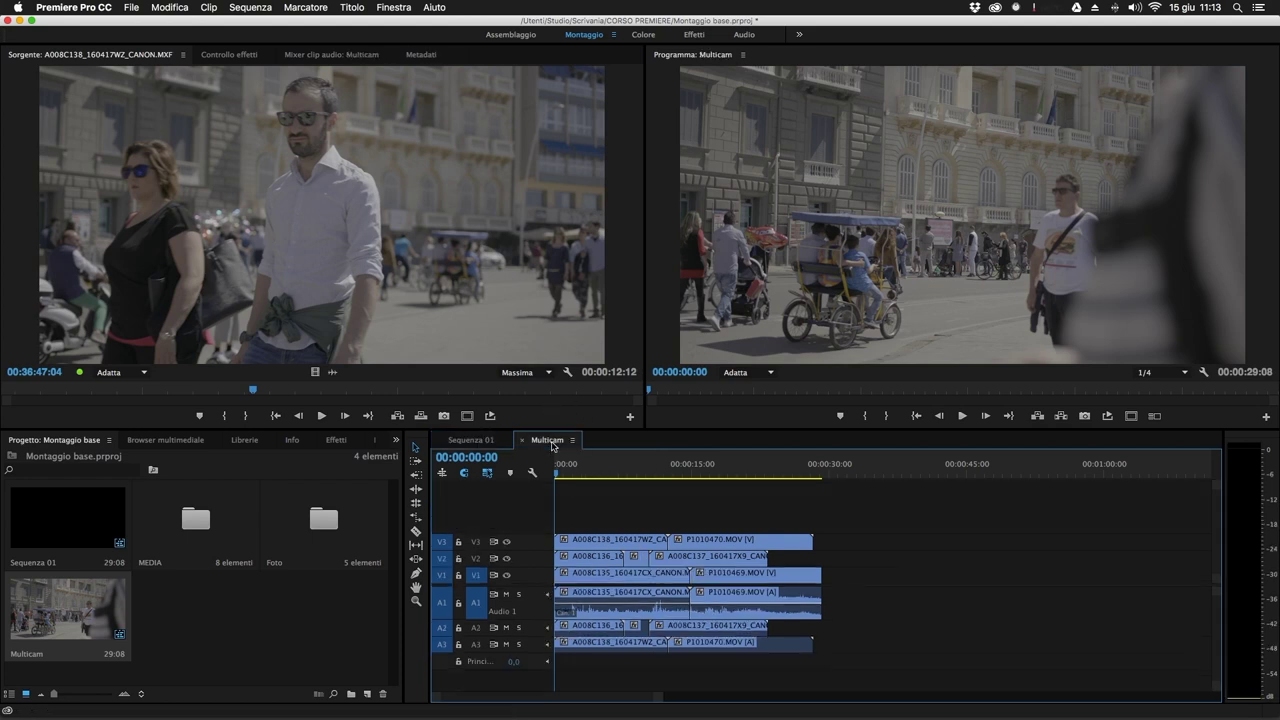
left_click(468, 441)
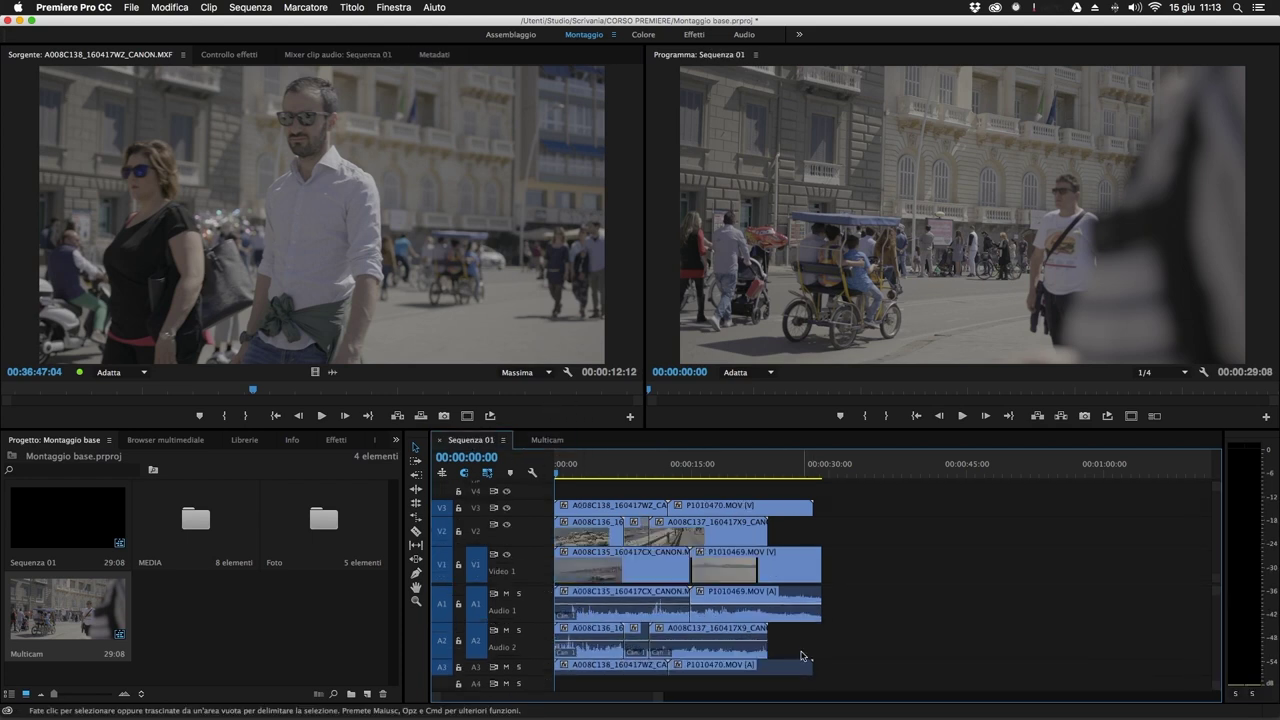
Clear Sequenza 01, enable inserting sequences as nests, and place Multicam as one clip on V1/A1.
key("super+a")
key("Delete")
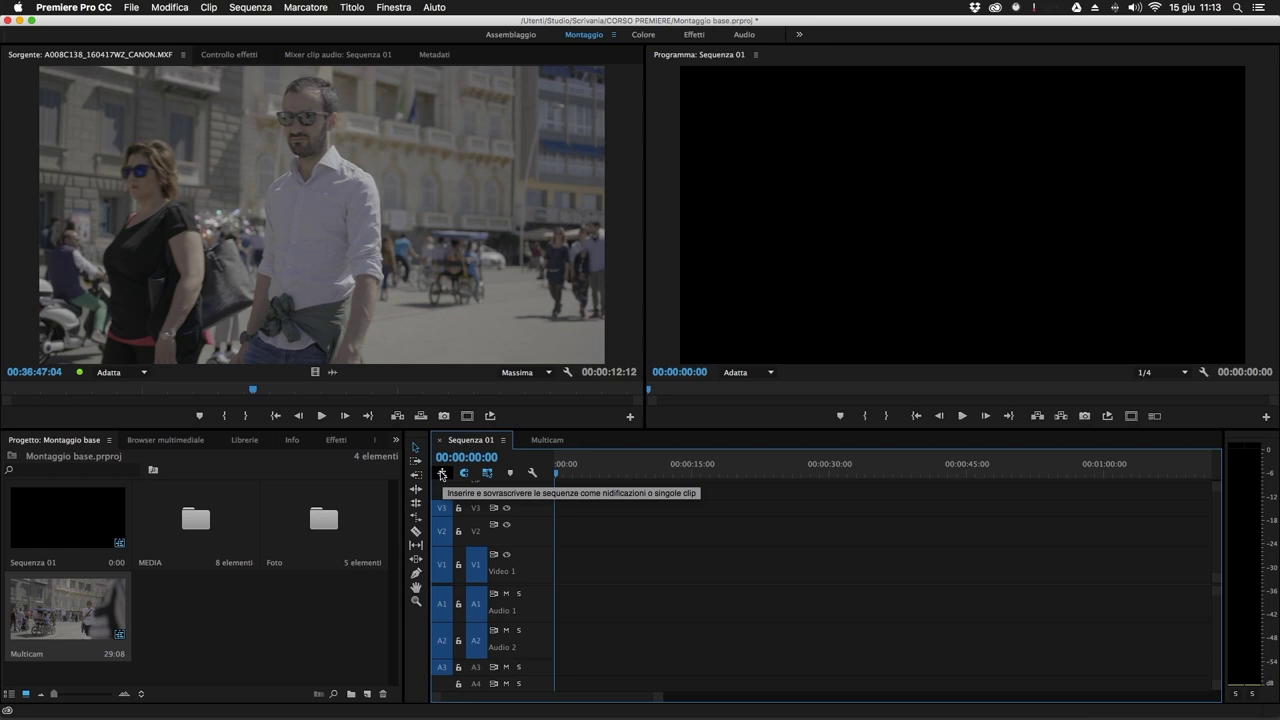
left_click(441, 474)
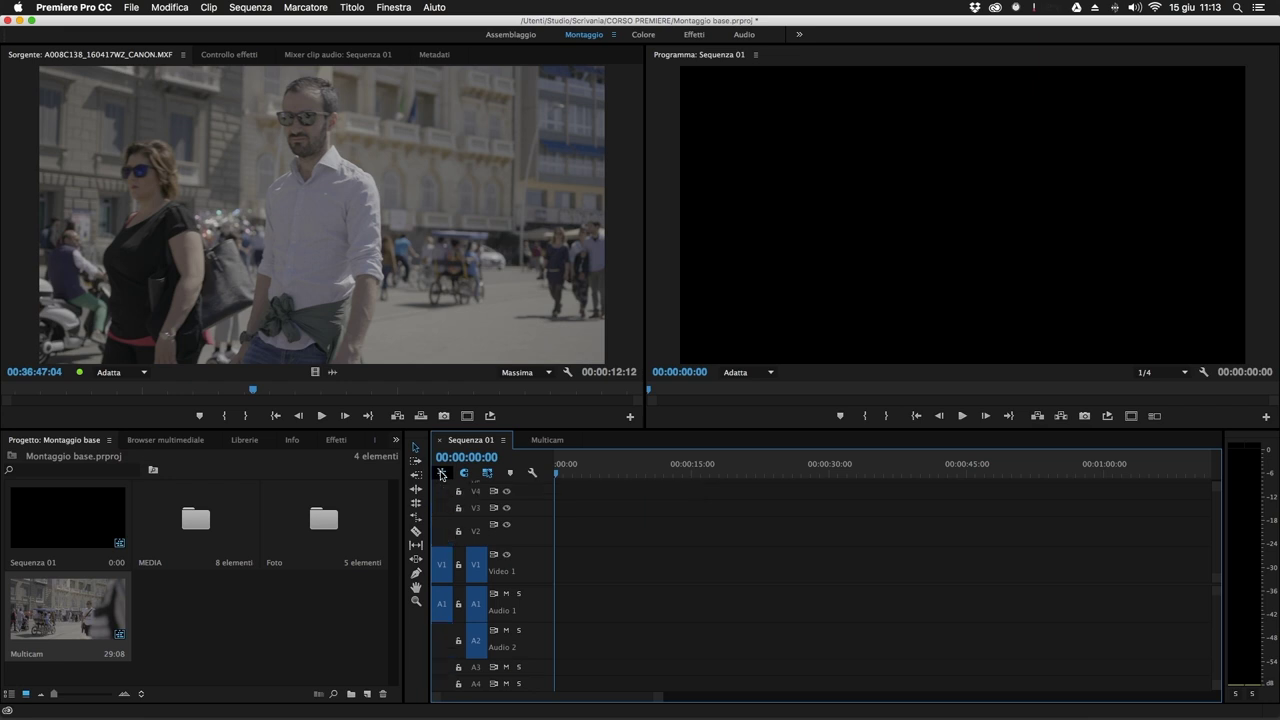
left_click_drag(65, 618, 536, 571)
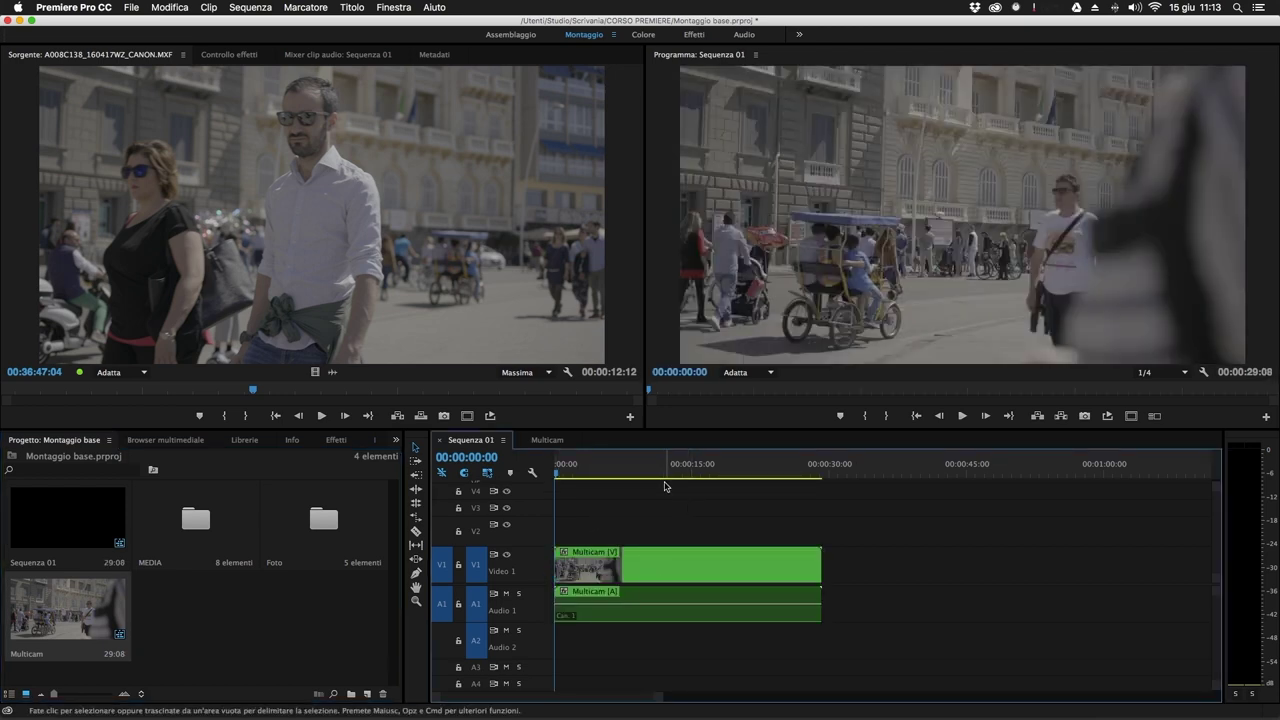
Open the nested Multicam sequence to review its footage, then return to Sequenza 01.
left_click(614, 472)
left_click(648, 472)
double_click(645, 565)
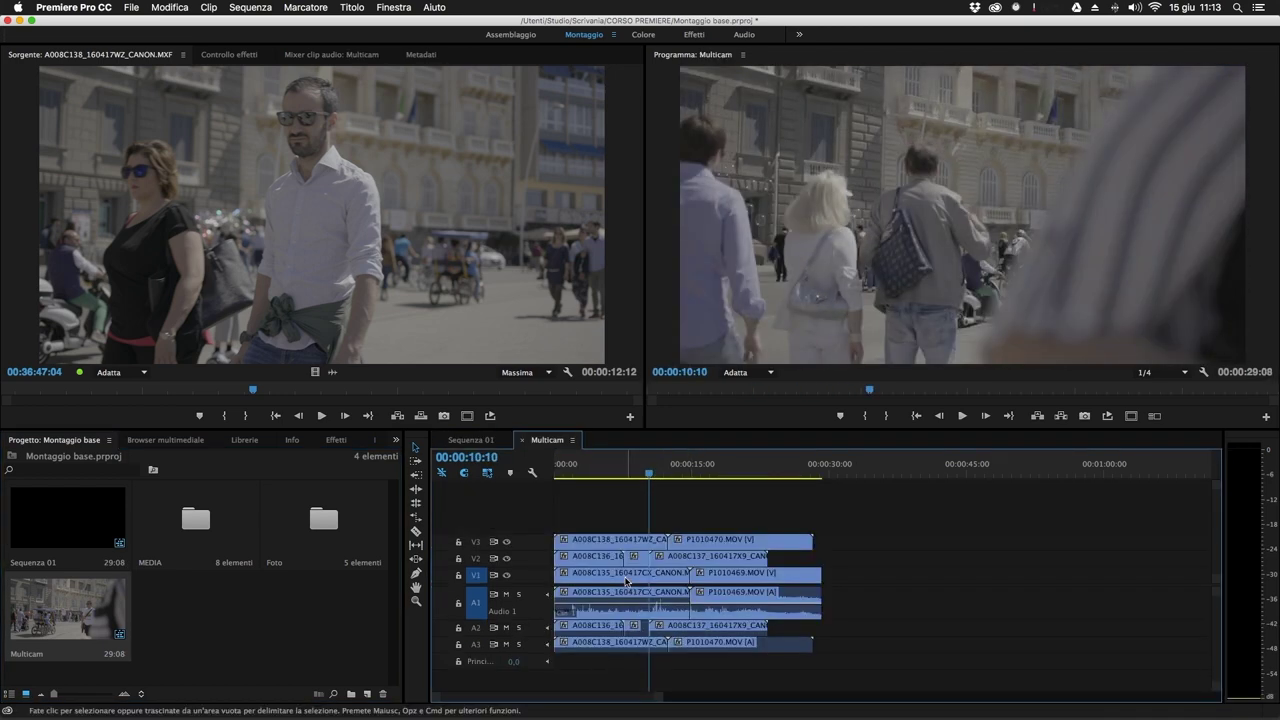
left_click_drag(557, 466, 533, 506)
left_click(470, 440)
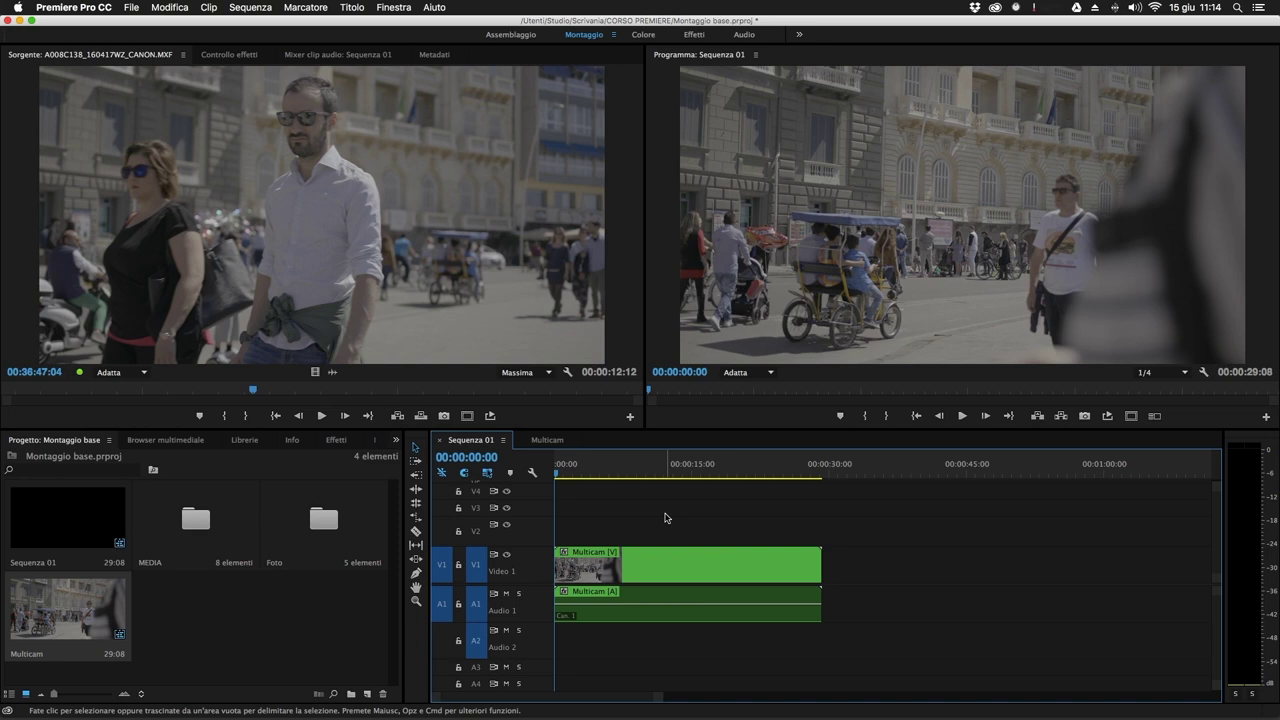
Enable multi-camera on the Multicam clip with Multi-videocamera > Abilita and preview the result.
left_click(634, 572)
right_click(610, 572)
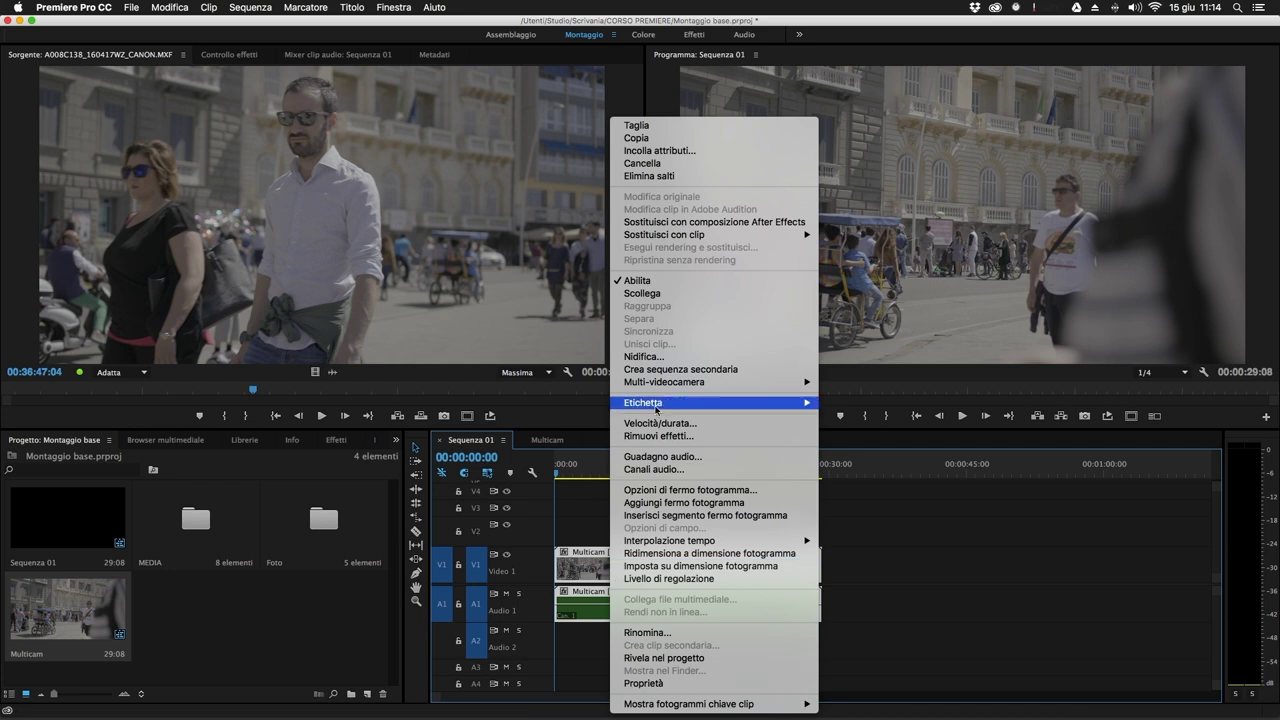
mouse_move(662, 388)
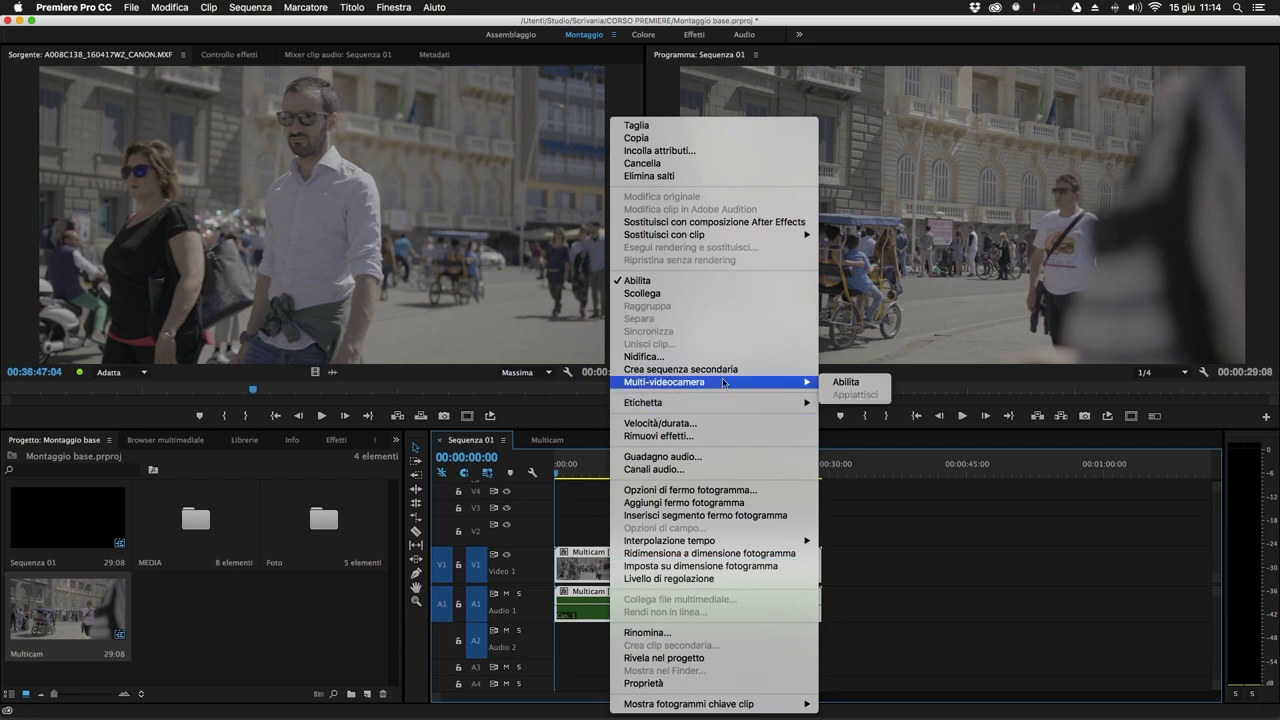
left_click(847, 385)
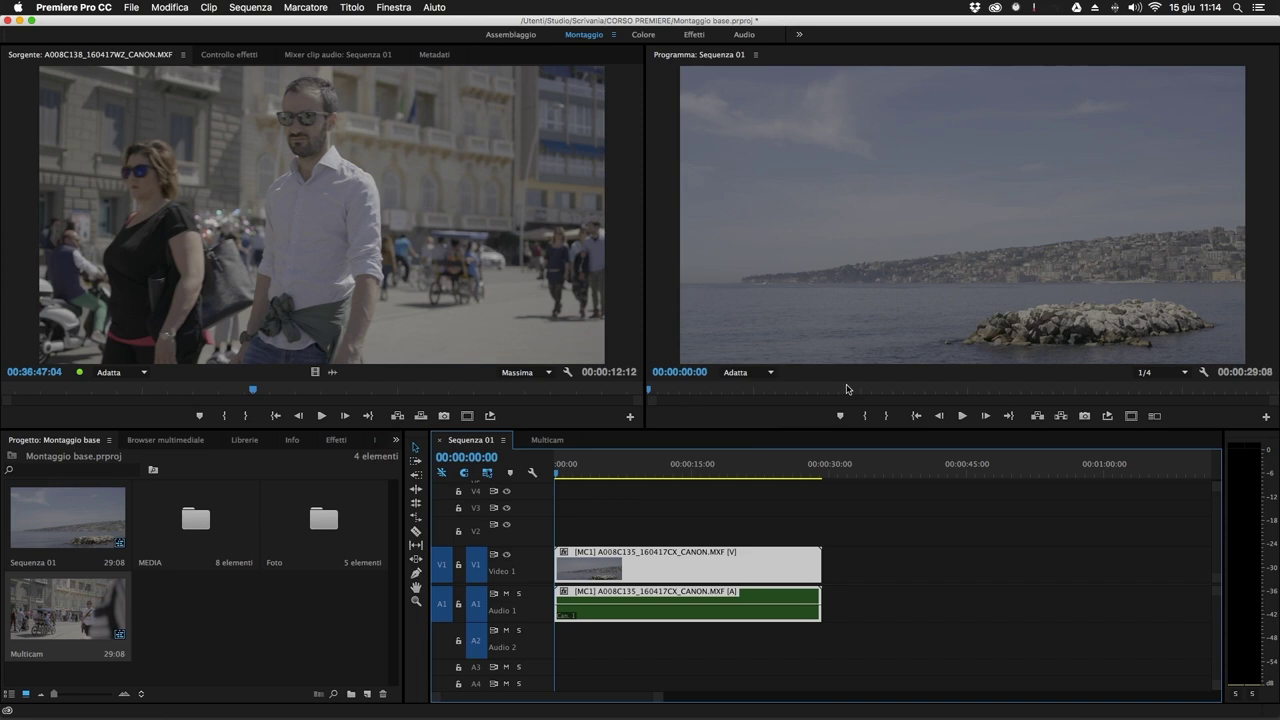
left_click_drag(561, 468, 729, 467)
key("Home")
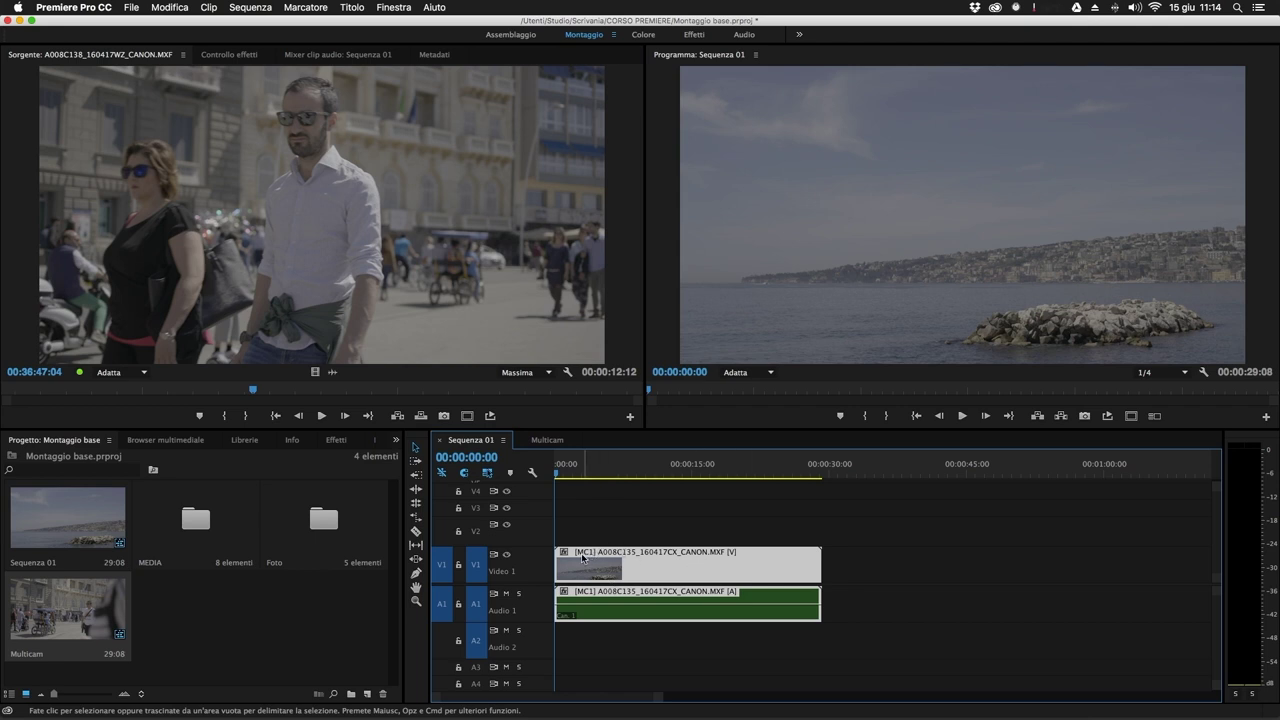
Inspect the camera clips on V1–V3 and A1–A3 inside the Multicam sequence.
left_click(540, 440)
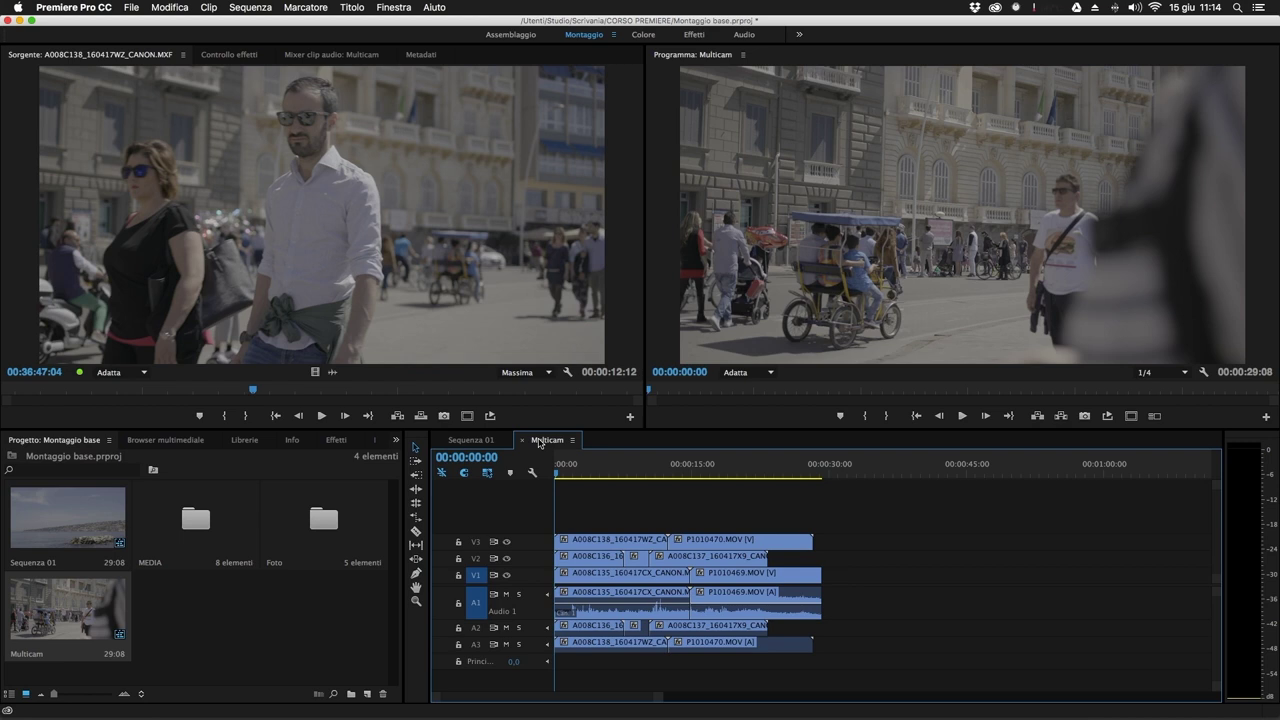
left_click_drag(889, 576, 535, 586)
left_click_drag(889, 555, 527, 558)
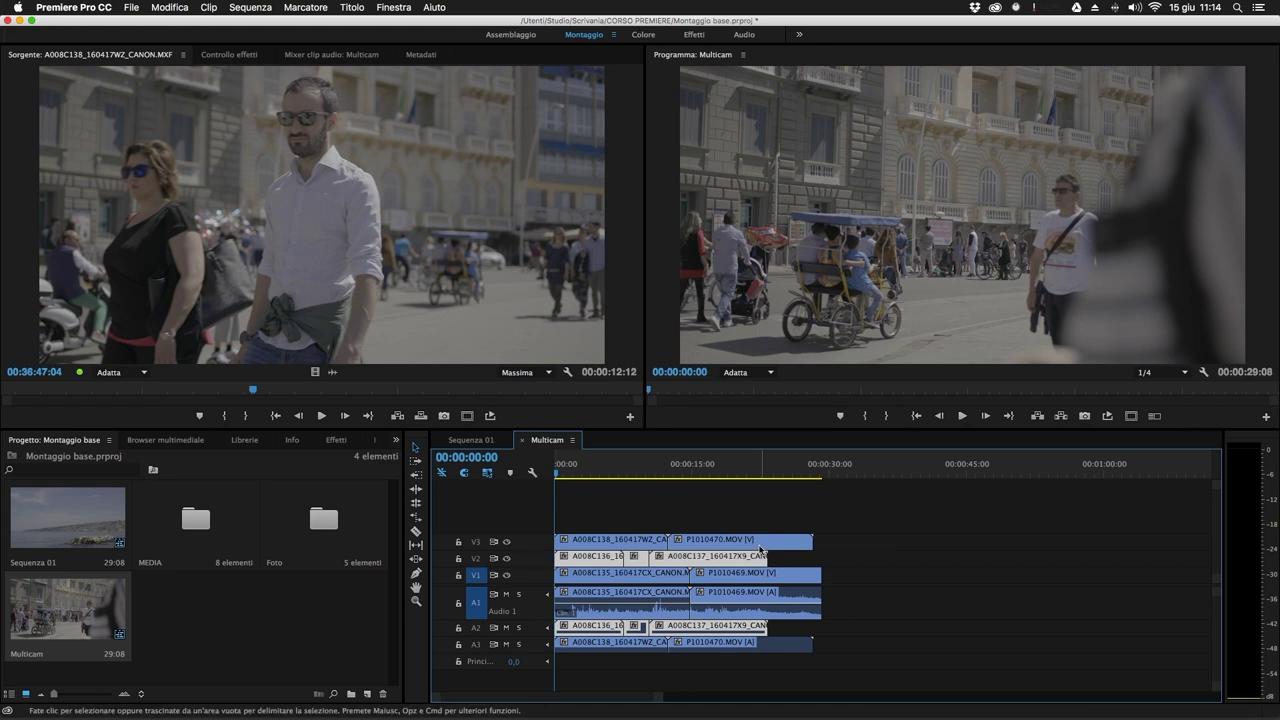
left_click_drag(905, 531, 519, 537)
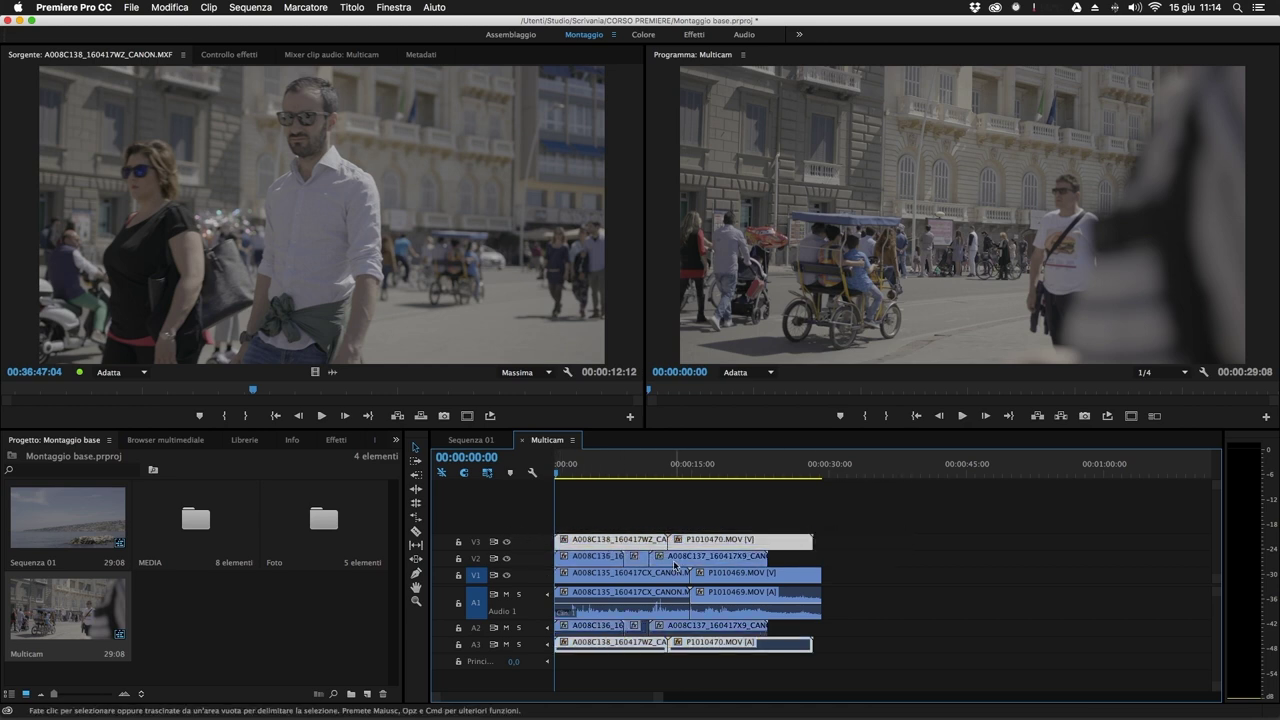
left_click(483, 442)
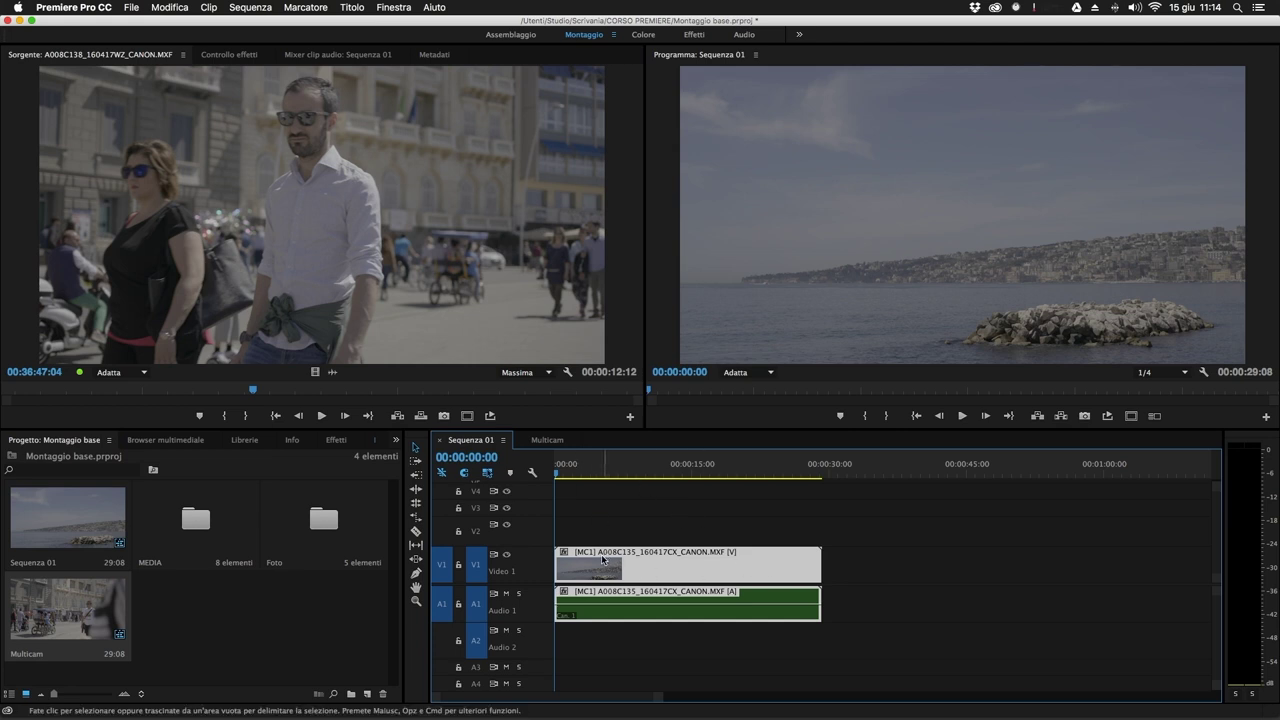
left_click(547, 440)
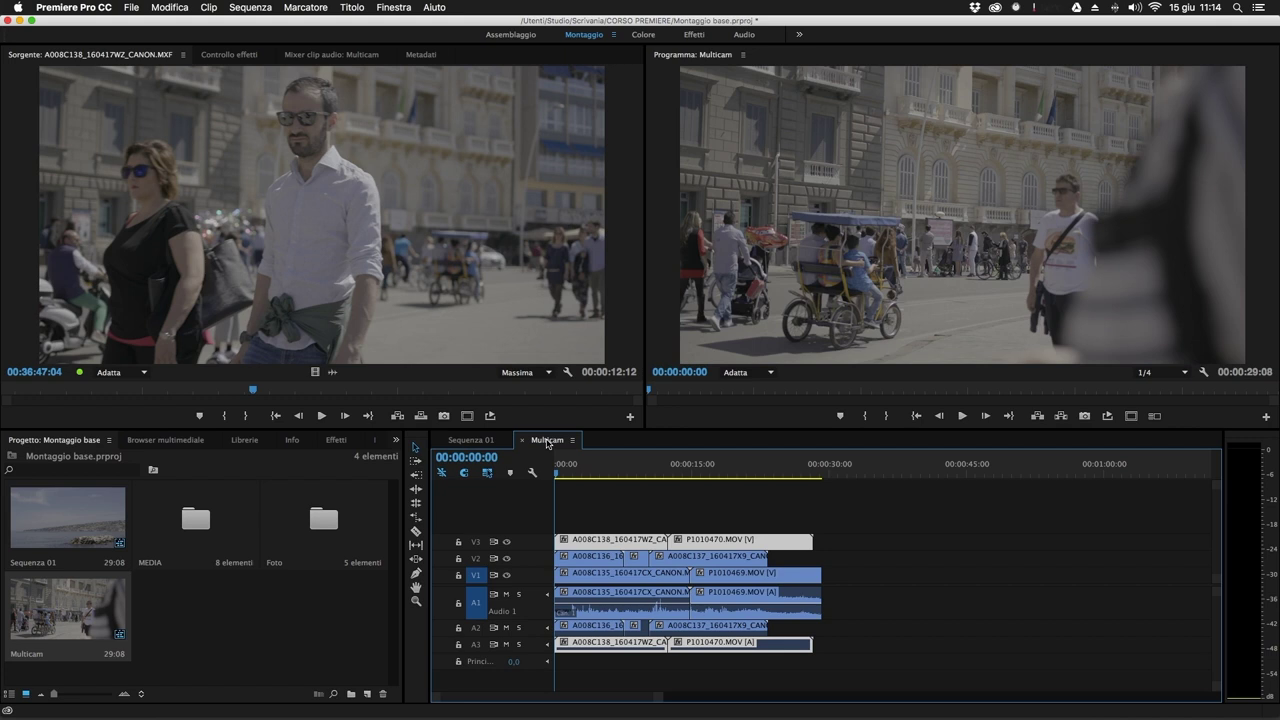
left_click(610, 574)
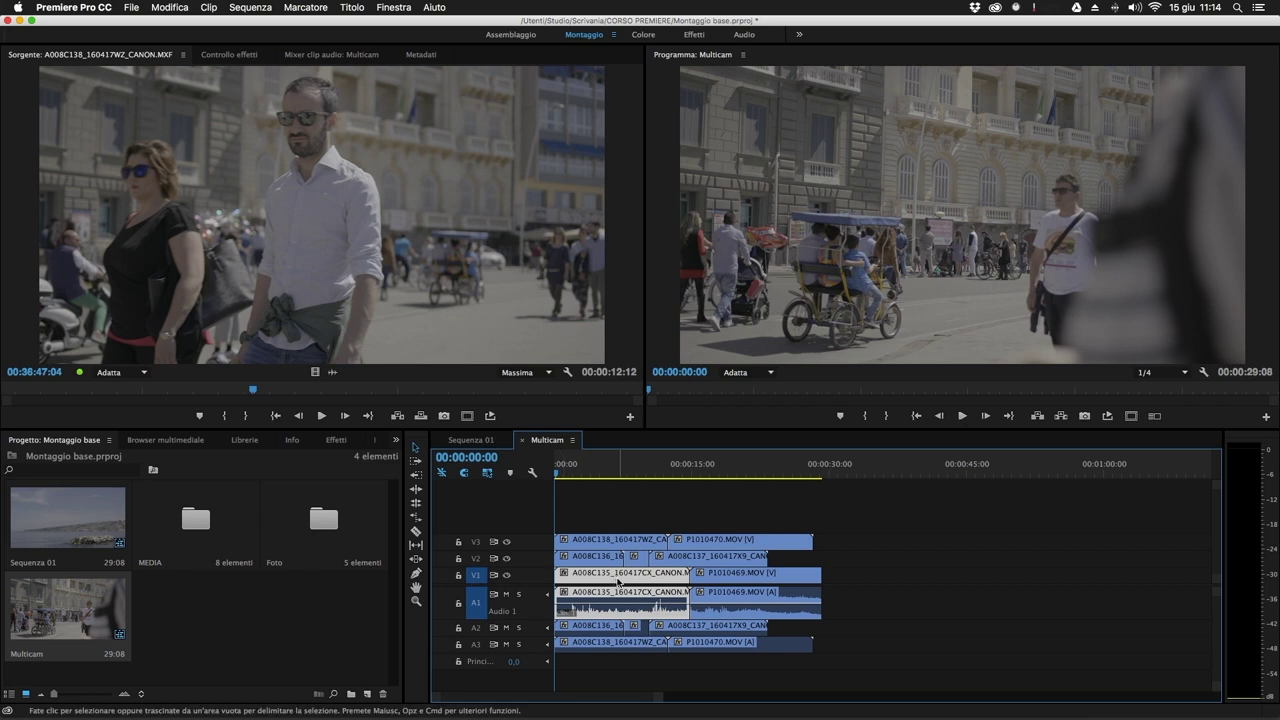
left_click(471, 440)
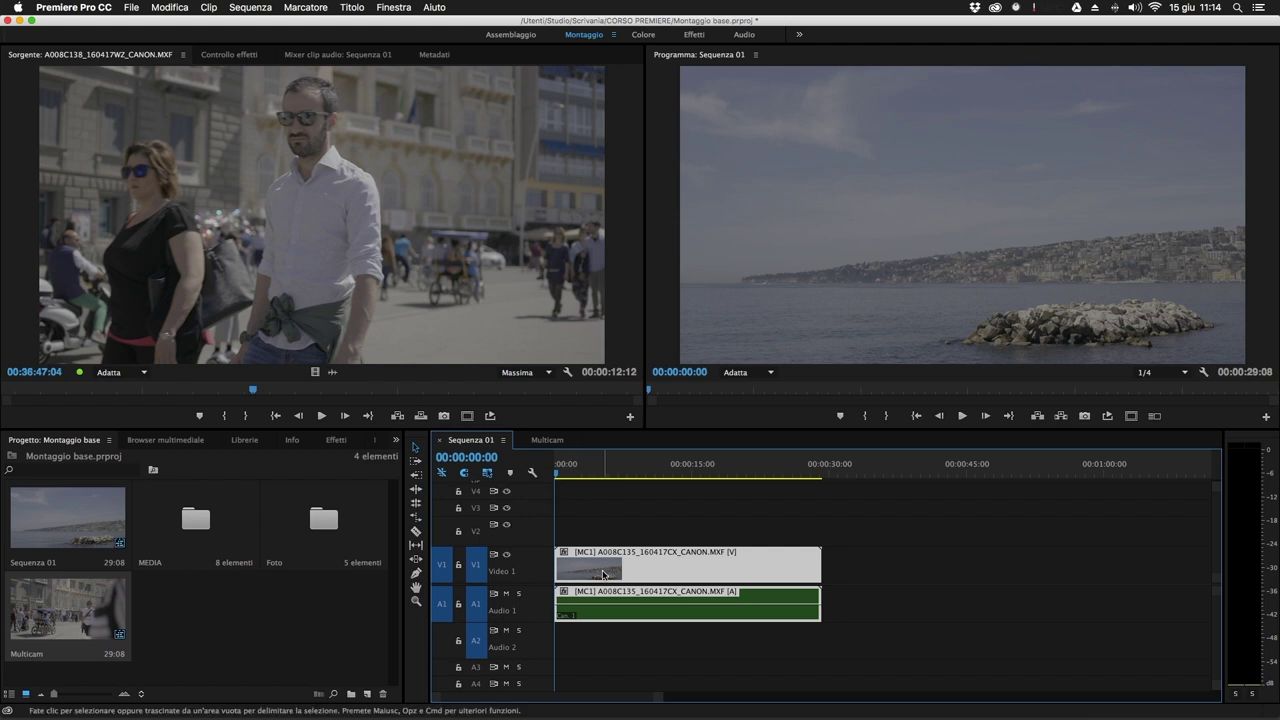
mouse_move(607, 572)
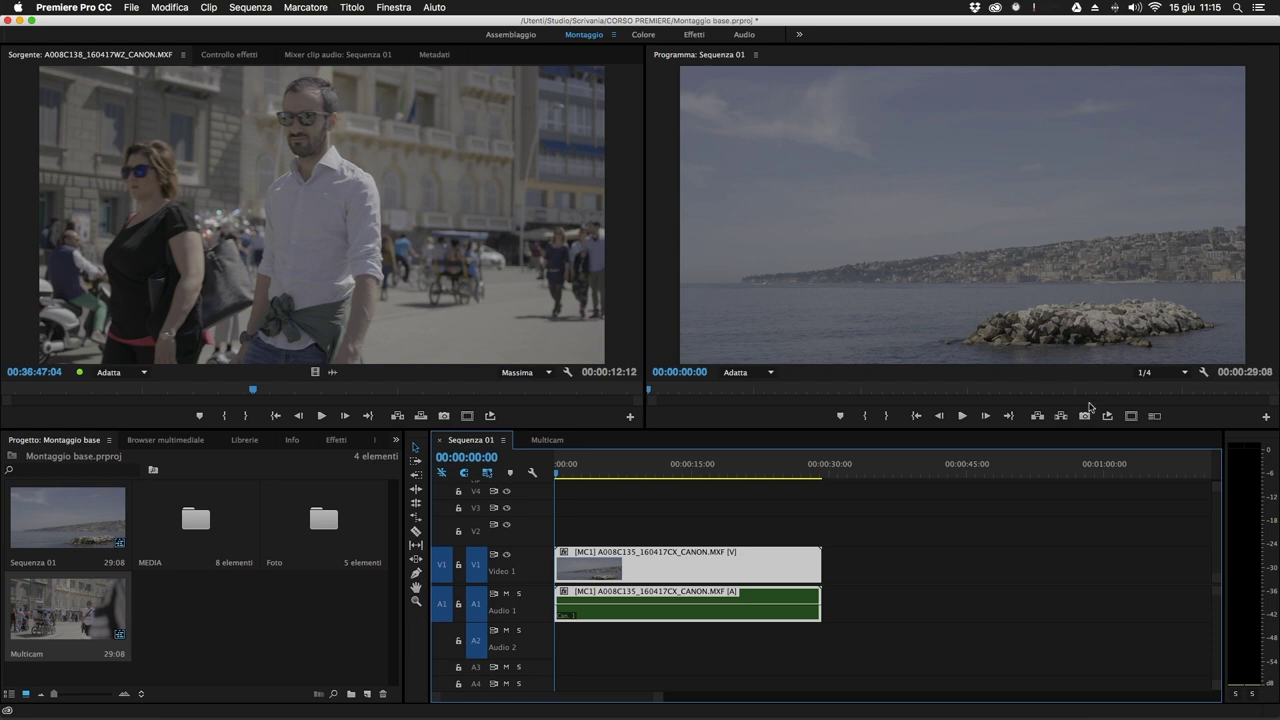
Set the Program monitor display to Multi-videocamera to show the angle grid.
left_click(1204, 373)
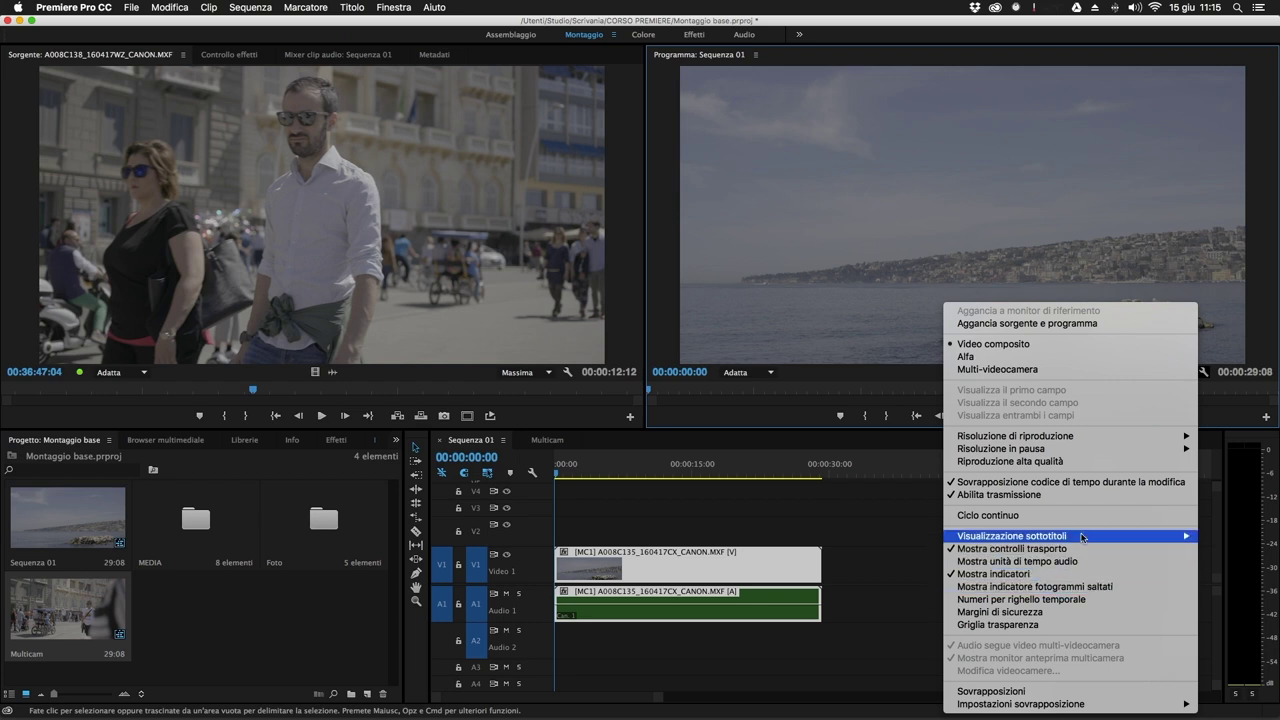
left_click(992, 370)
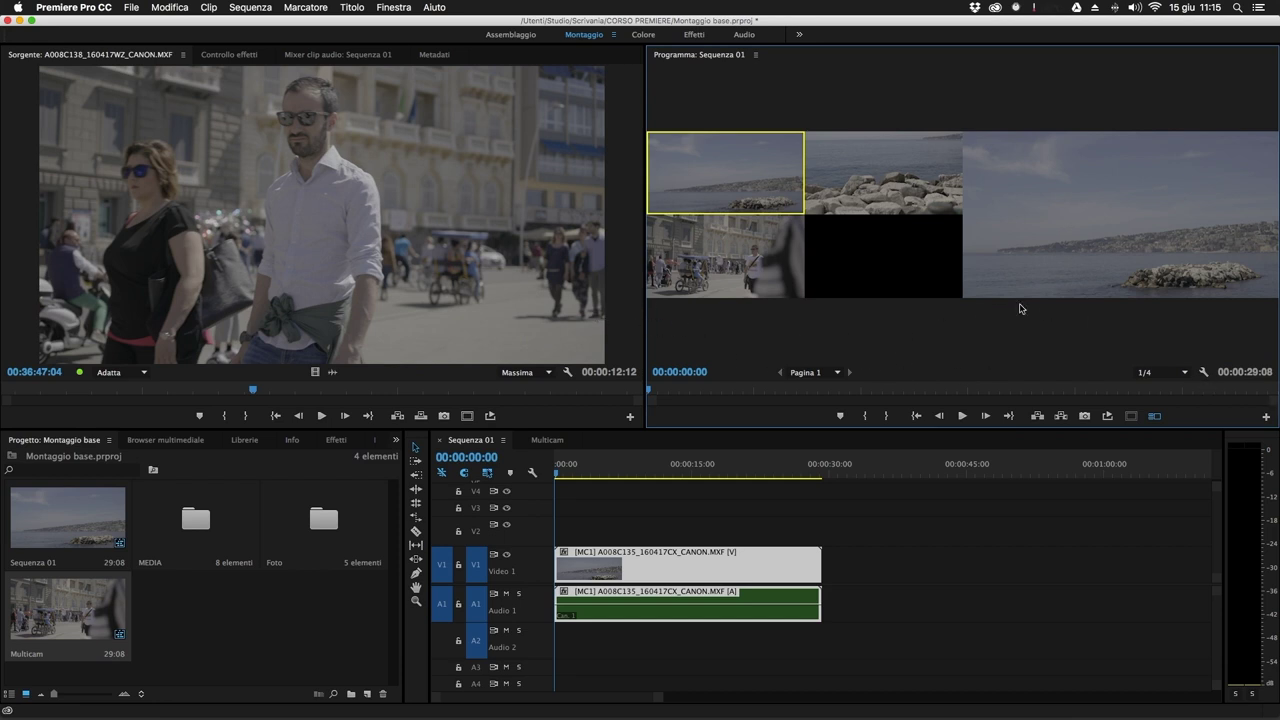
Drag the Source/Program divider far left so the multicam Program monitor fills most of the width.
left_click_drag(644, 322, 188, 329)
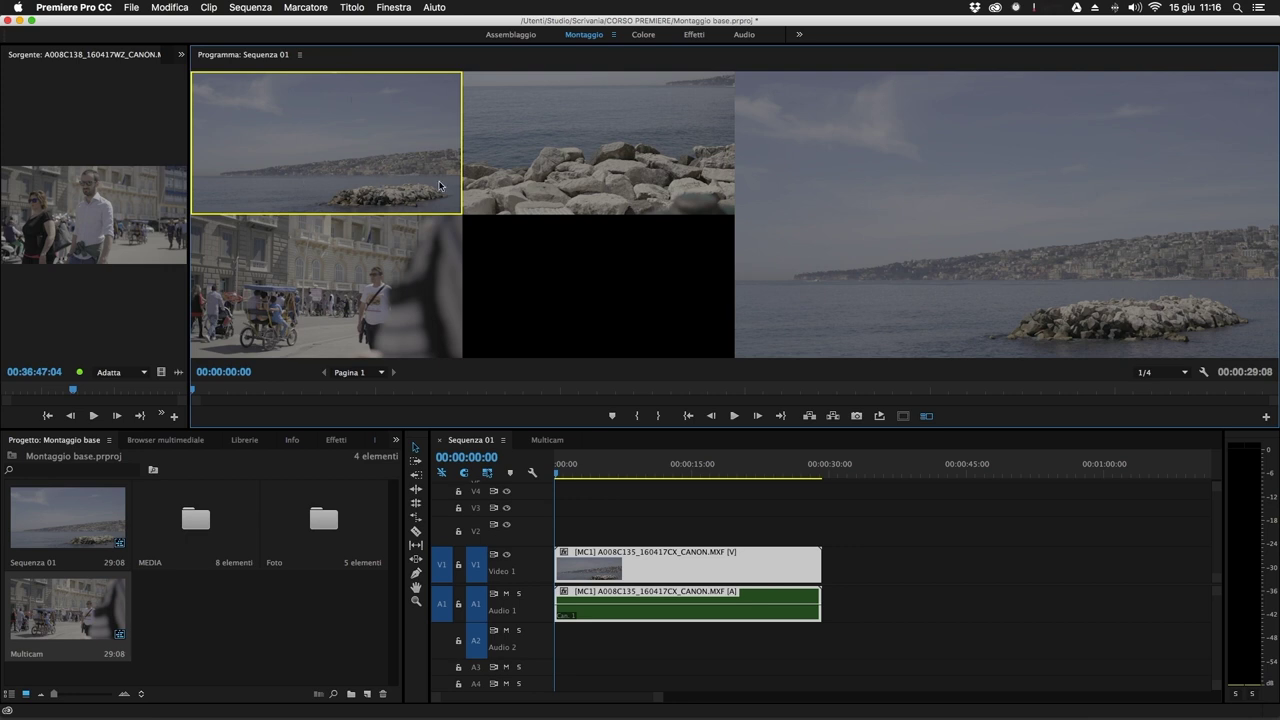
left_click(598, 160)
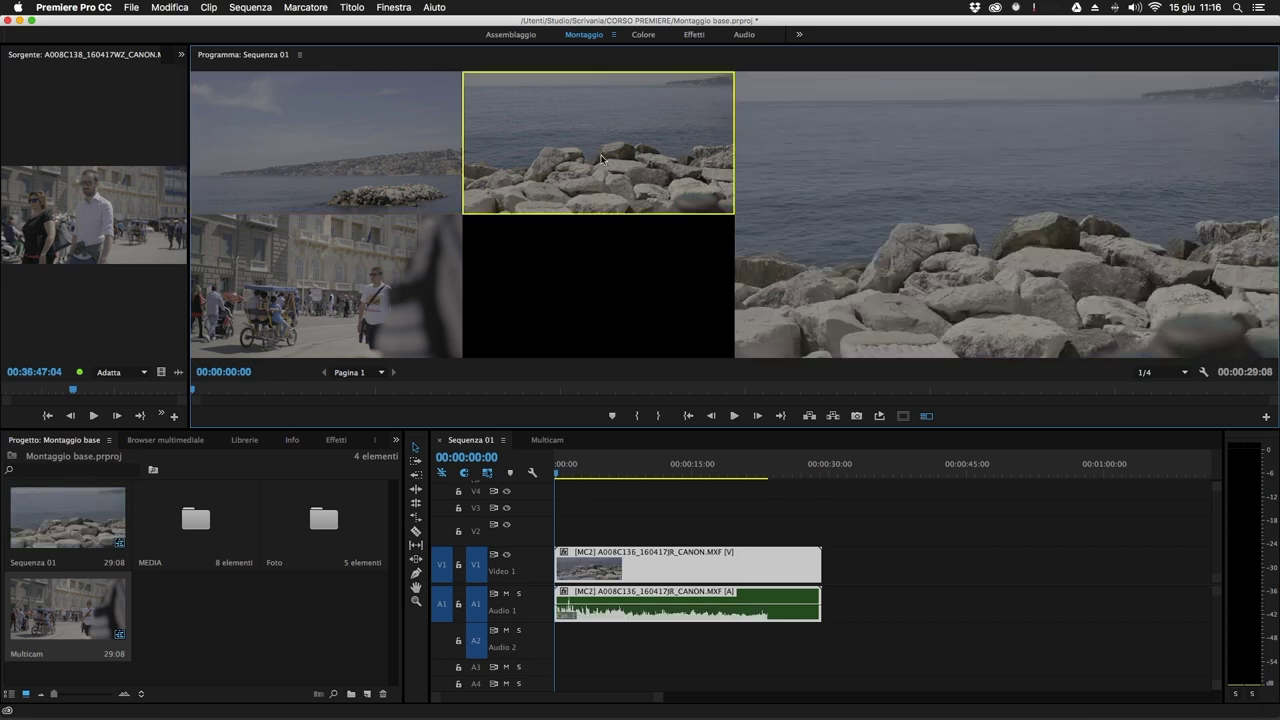
left_click(387, 271)
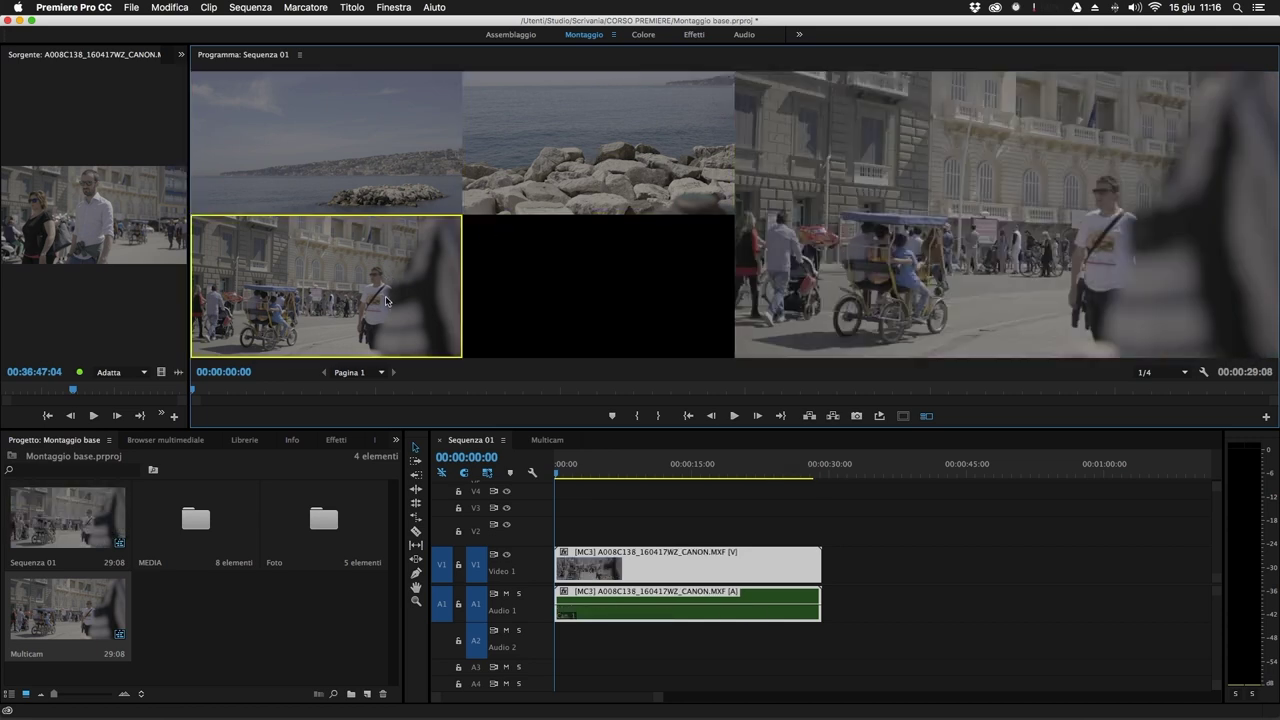
left_click(362, 177)
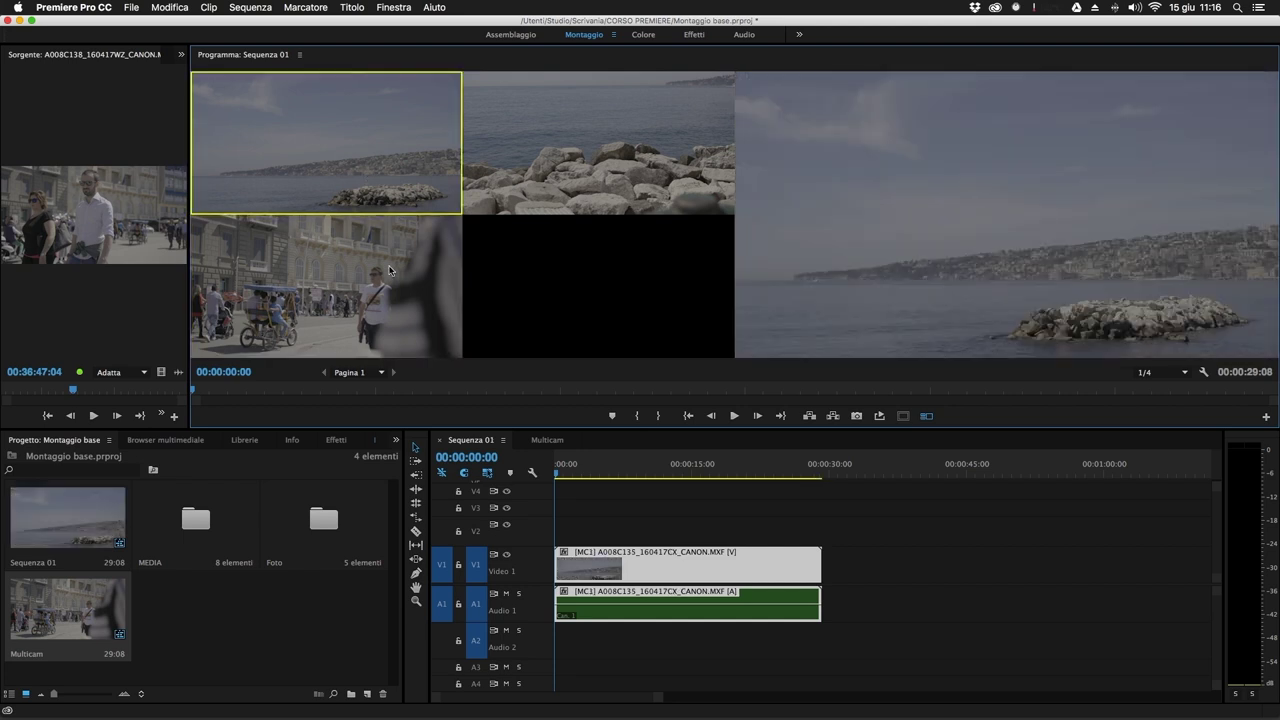
left_click(376, 306)
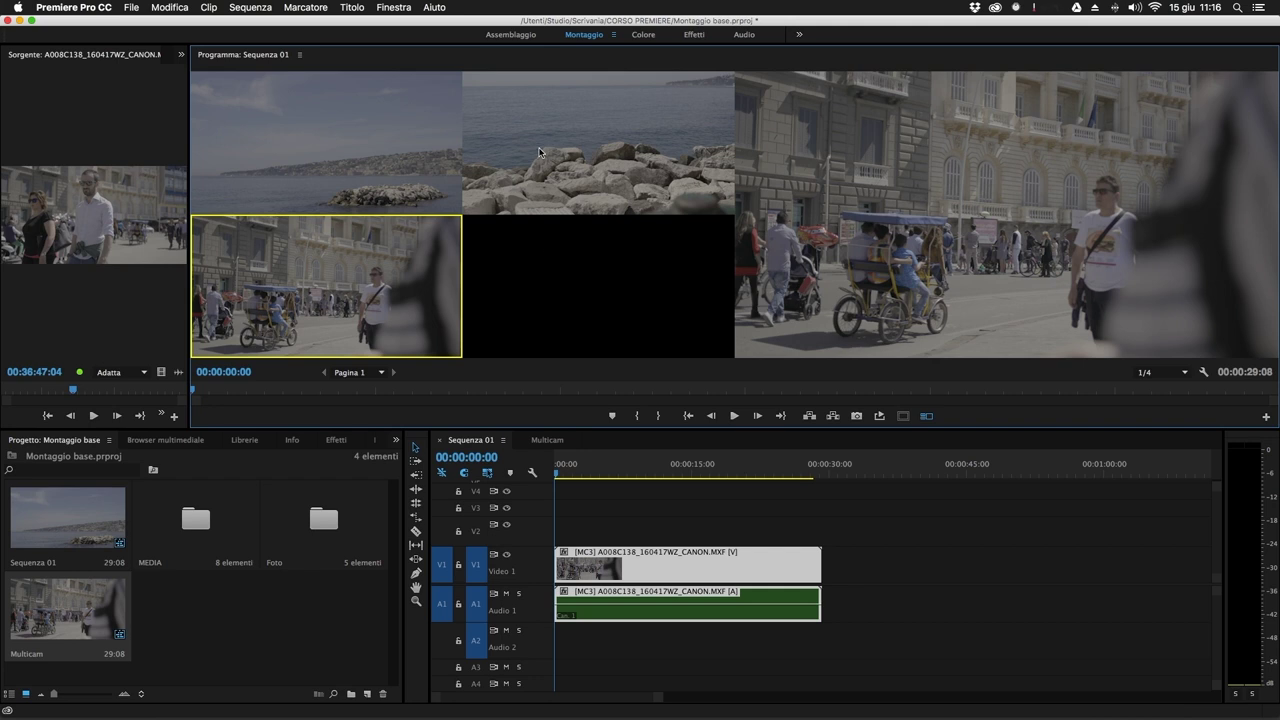
left_click(550, 204)
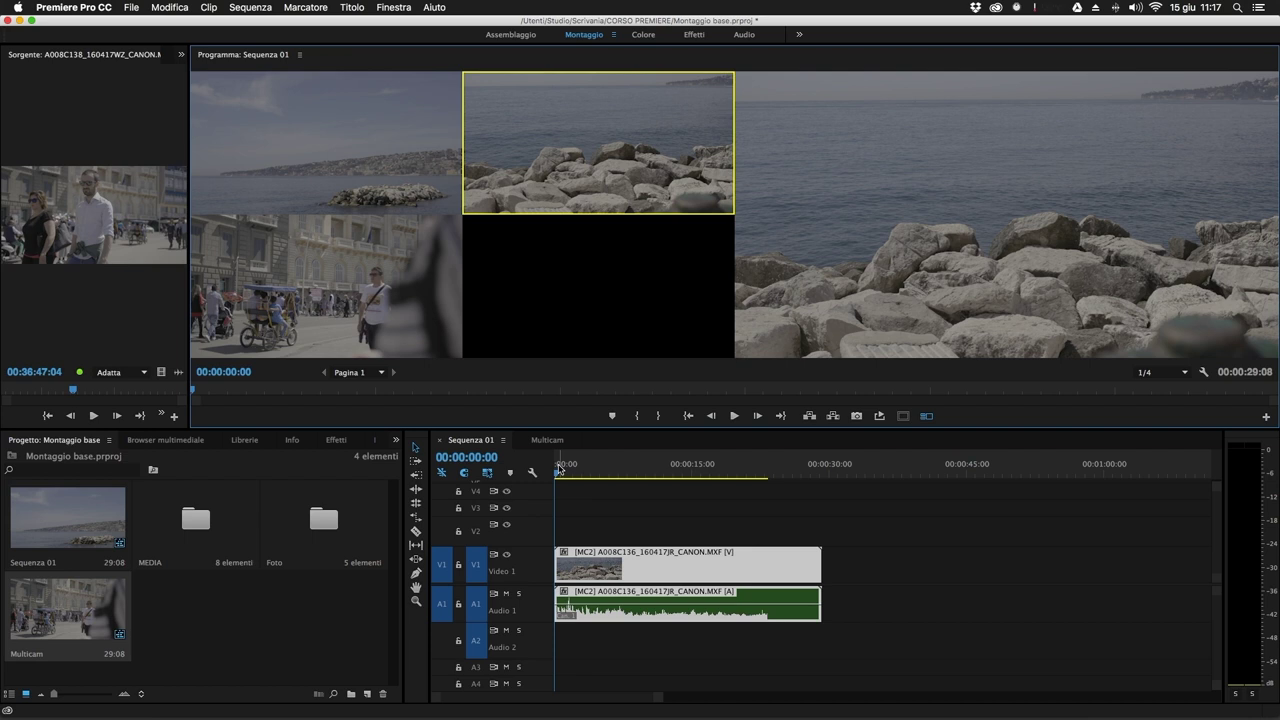
key("1")
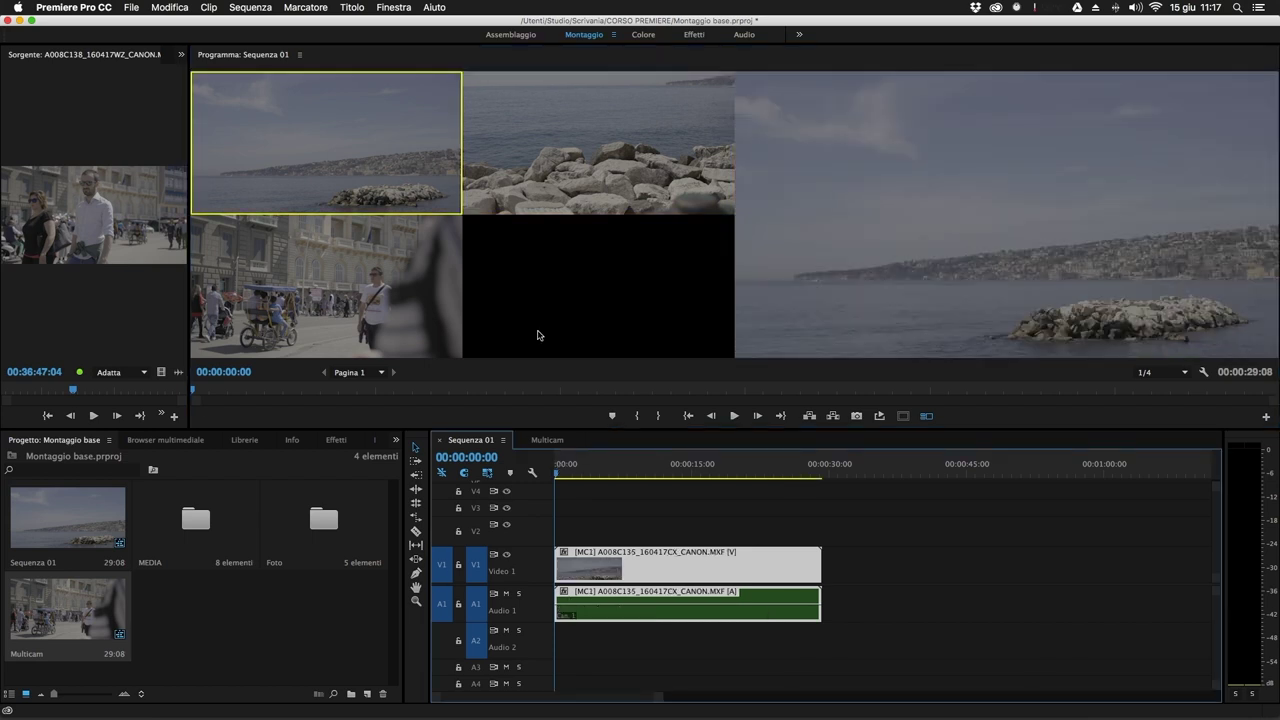
Record live angle switches during playback: camera 2, camera 3, then back to camera 1.
left_click(734, 415)
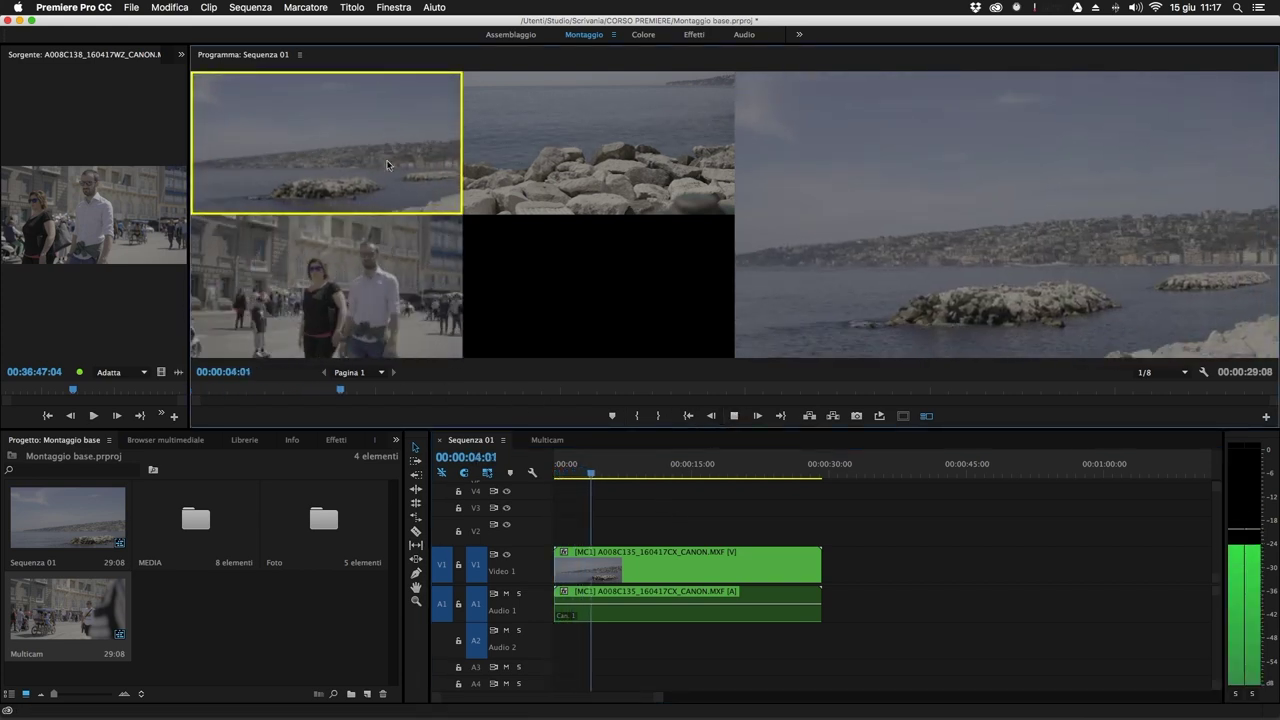
left_click(558, 152)
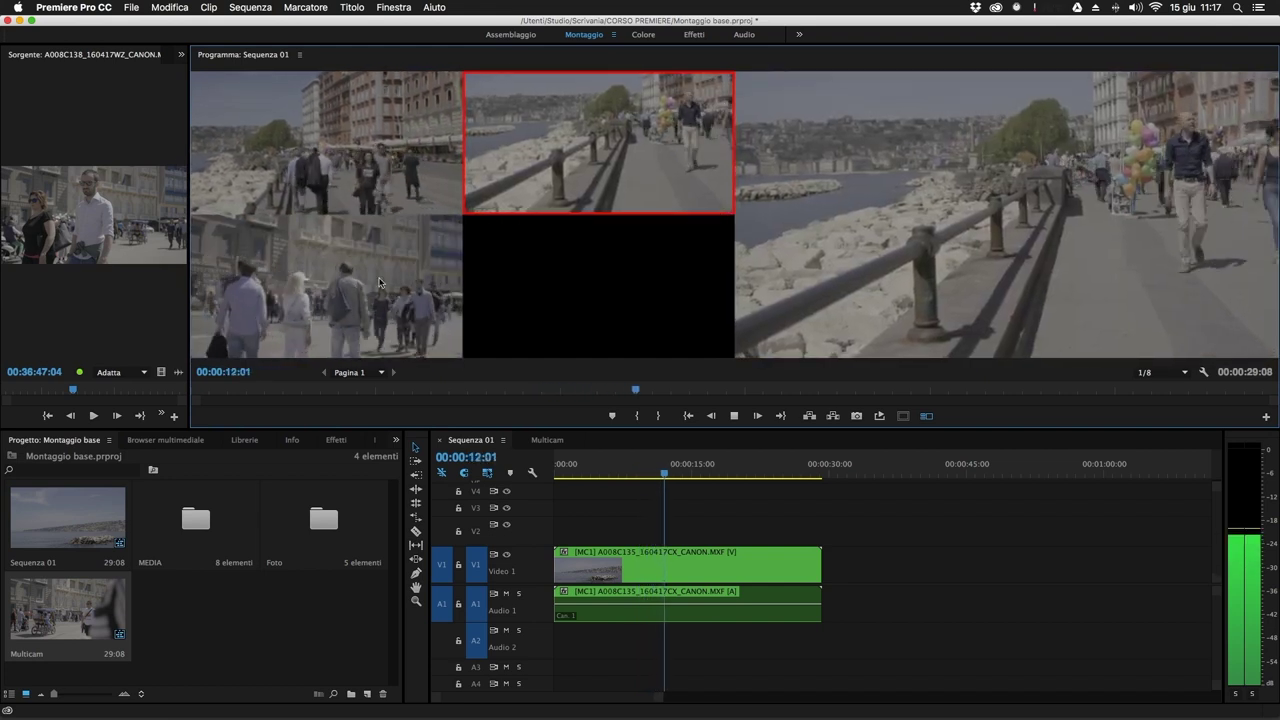
left_click(326, 296)
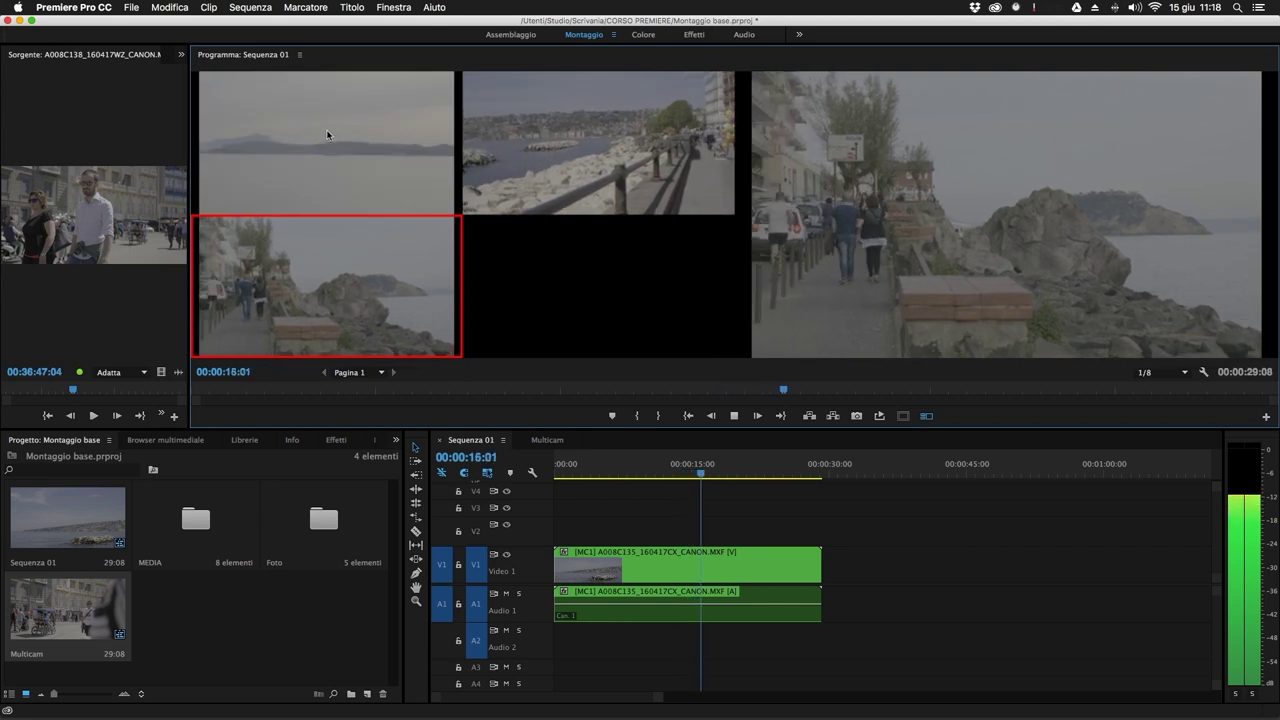
left_click(332, 195)
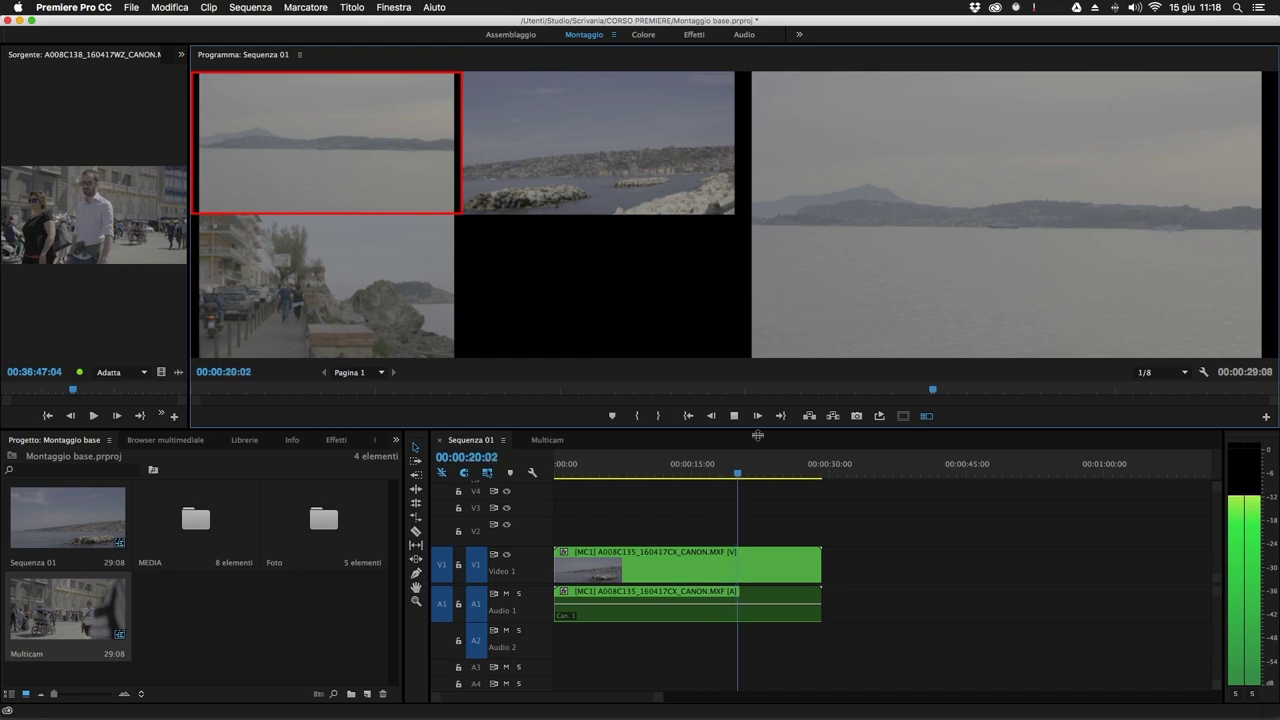
left_click(734, 415)
left_click_drag(789, 517, 586, 590)
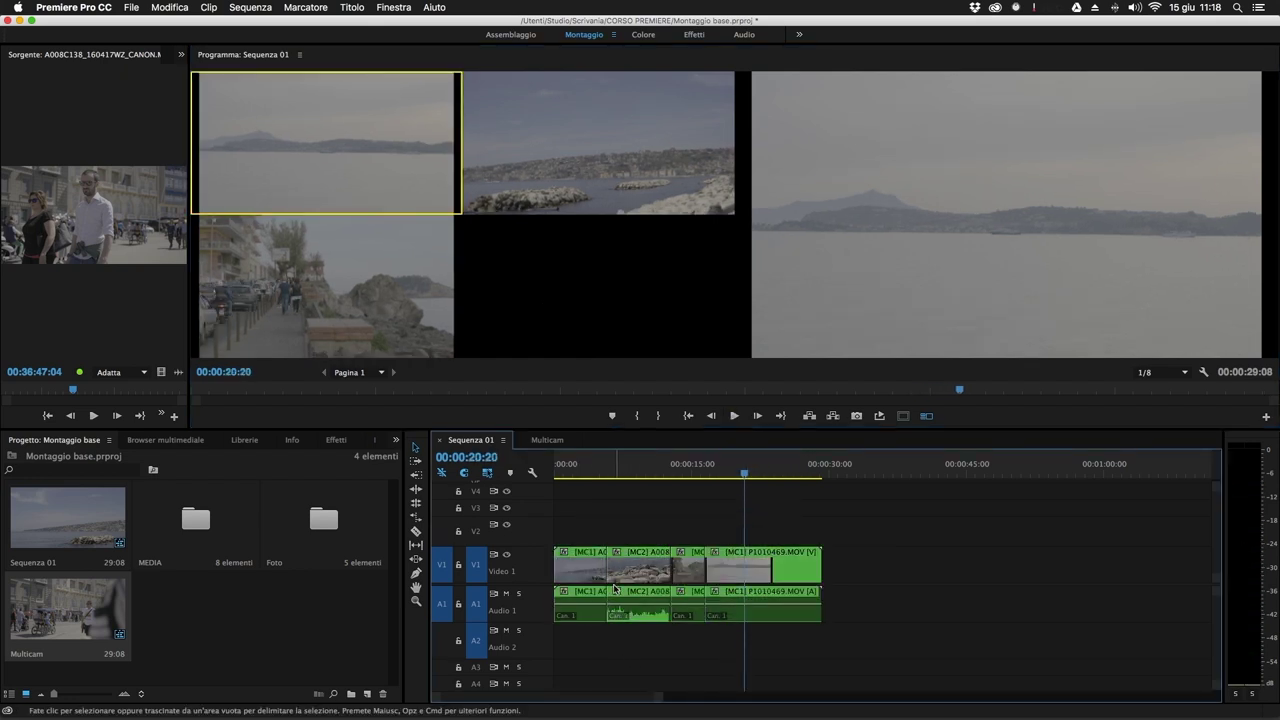
left_click(605, 475)
From about 8 seconds, cut live to camera 3 and then camera 1 during playback.
mouse_move(605, 475)
left_mouse_down()
mouse_move(722, 470)
mouse_move(580, 470)
left_mouse_up()
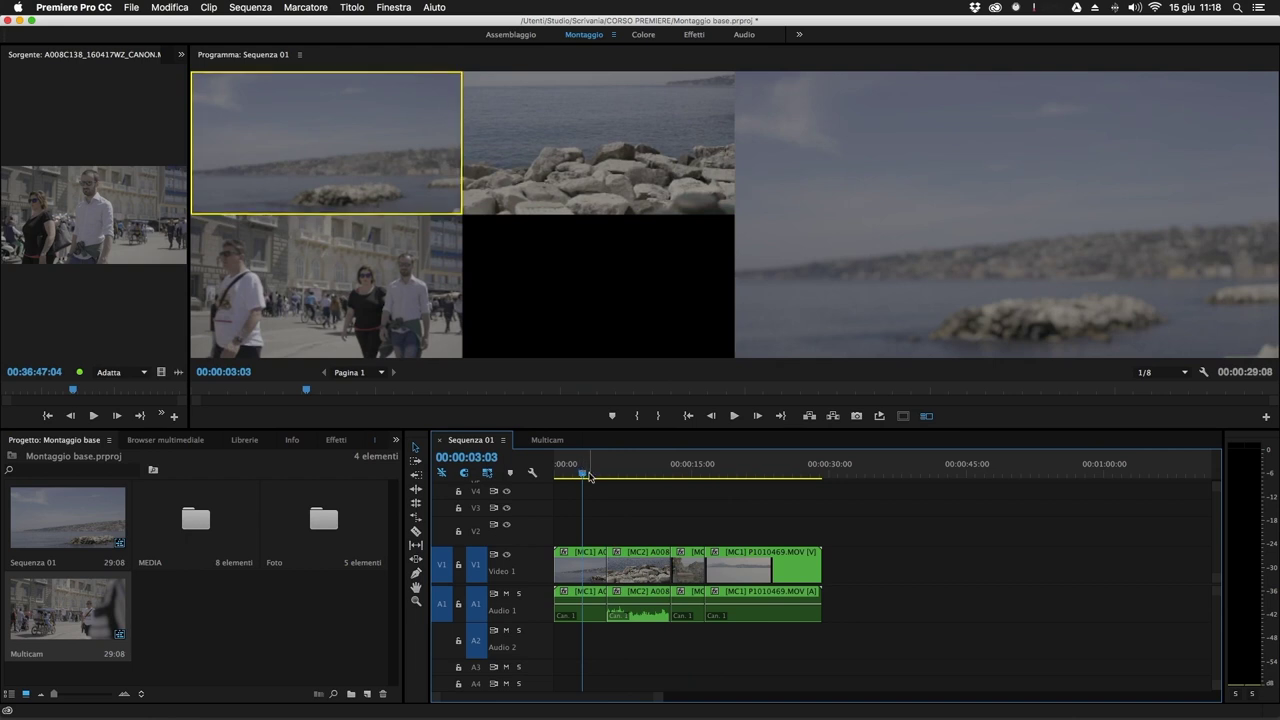
left_click_drag(589, 476, 626, 476)
key("space")
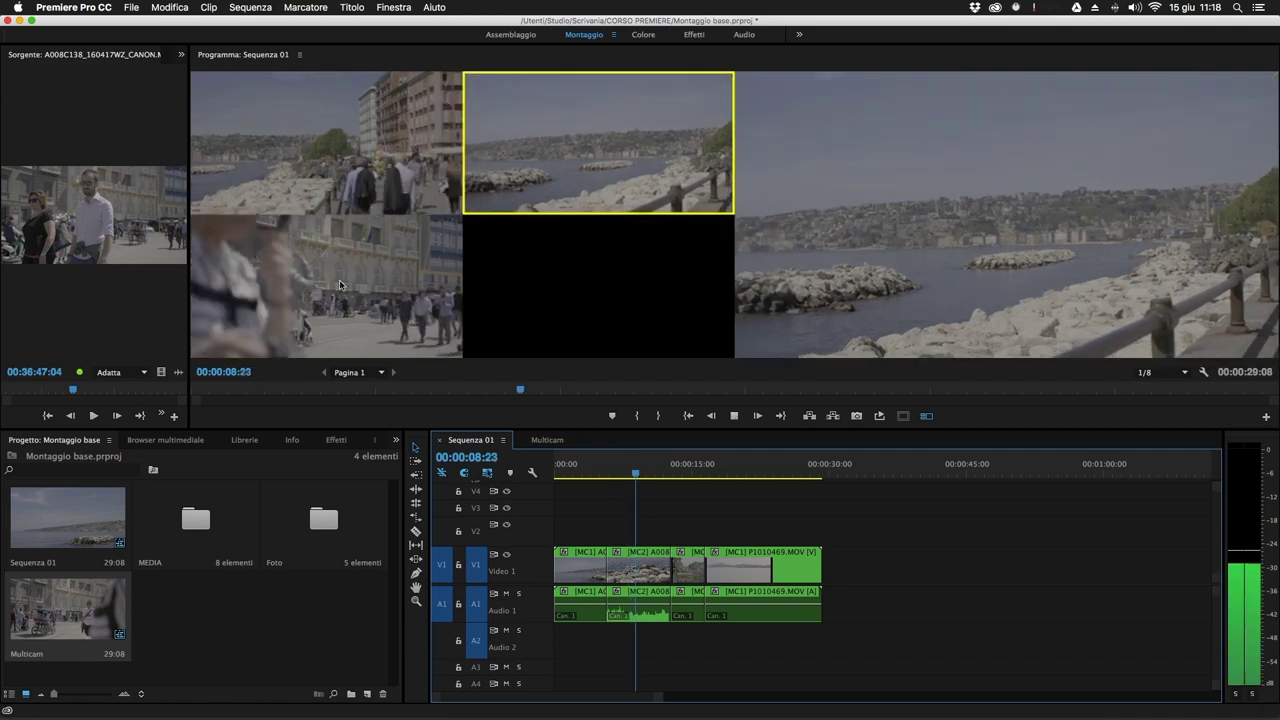
left_click(347, 285)
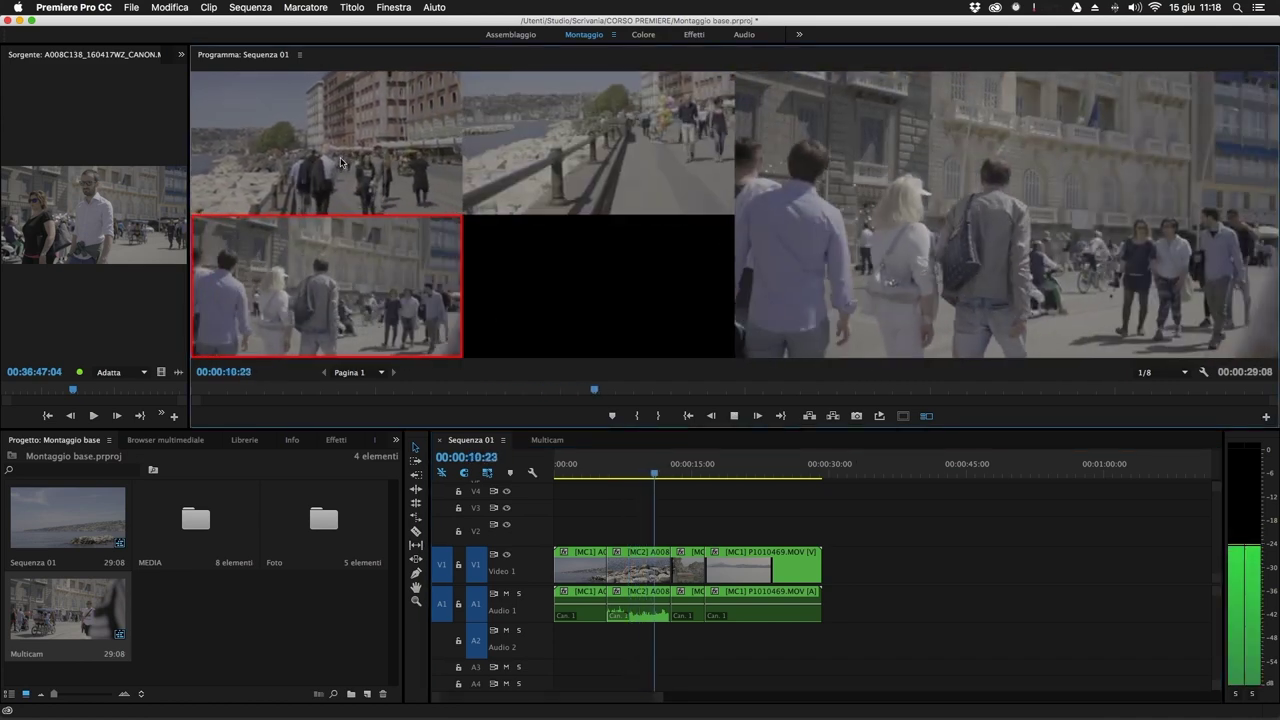
key("1")
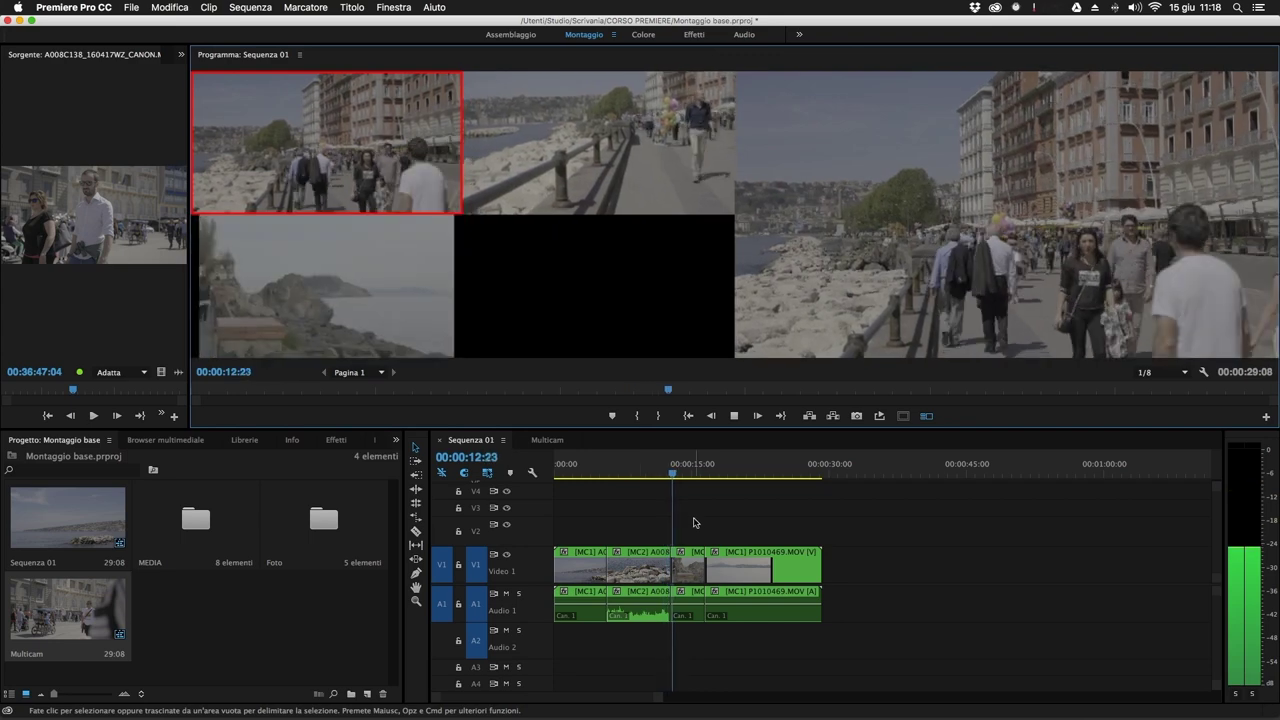
key("space")
Replay the new cuts, switch to camera 1 once more, and scrub to the cut near 10 seconds.
left_click_drag(669, 470, 609, 484)
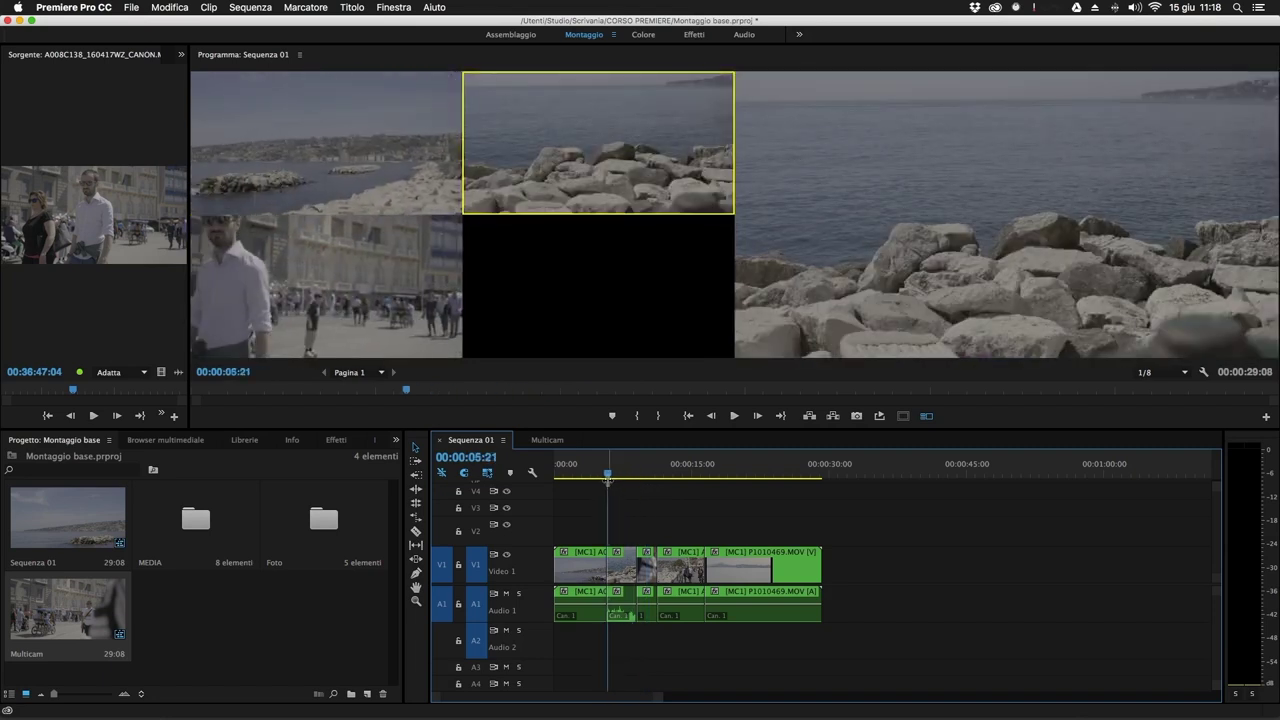
key("space")
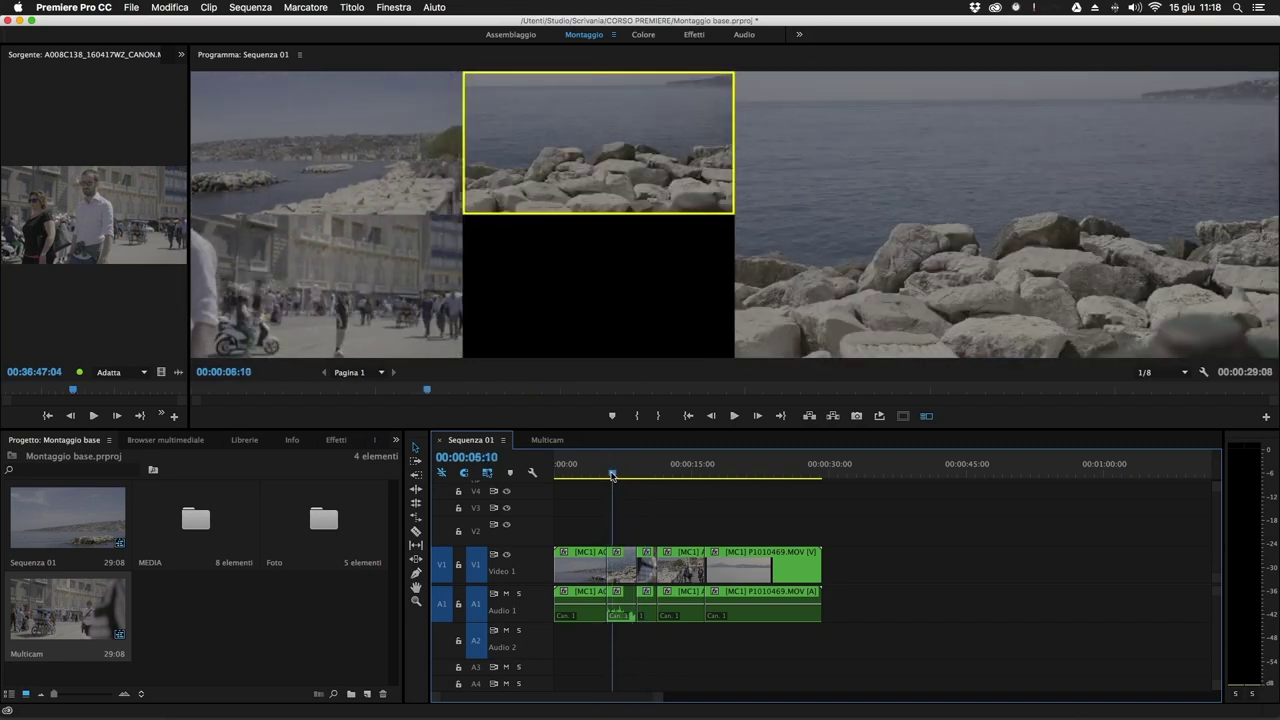
left_click(343, 190)
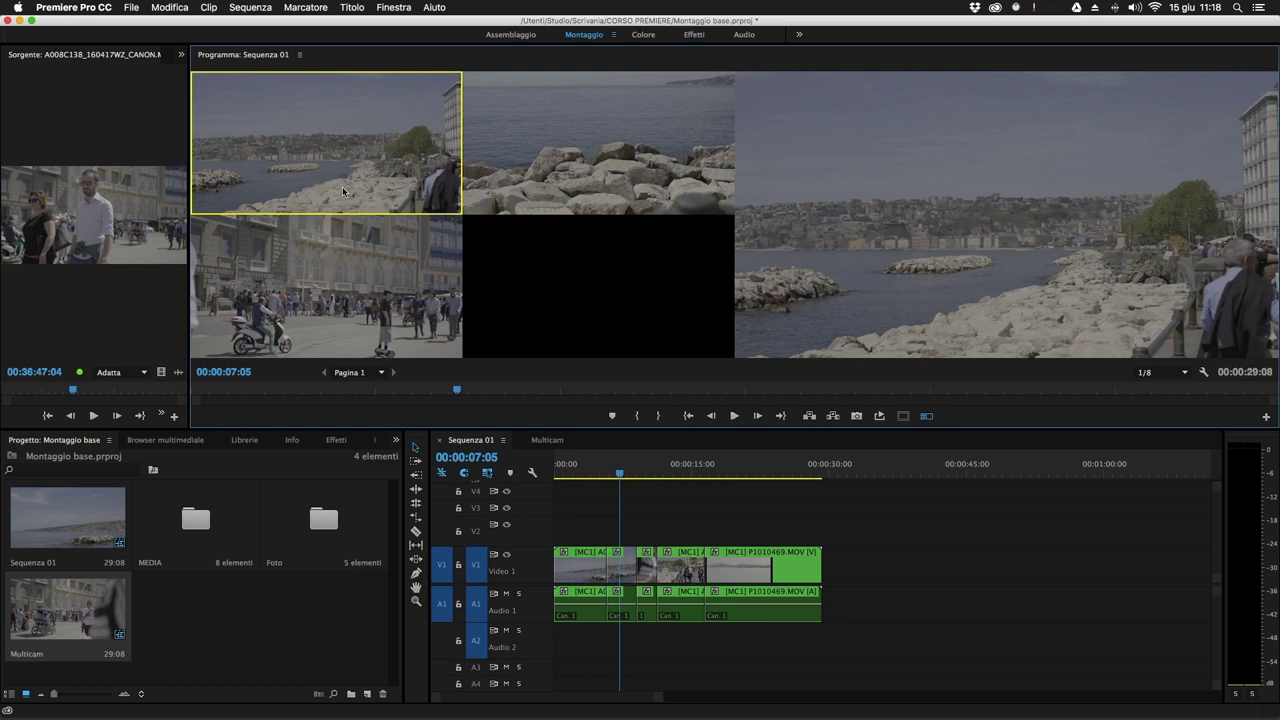
key("space")
left_click(643, 473)
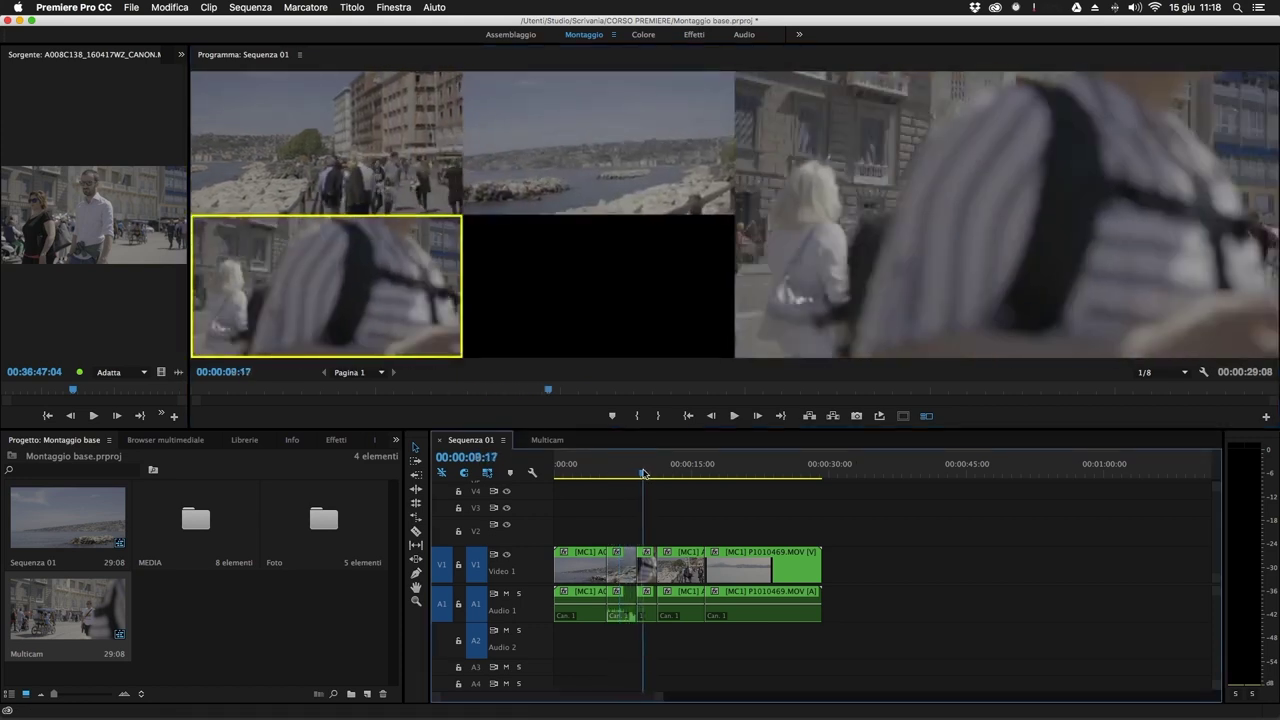
left_click_drag(643, 473, 613, 472)
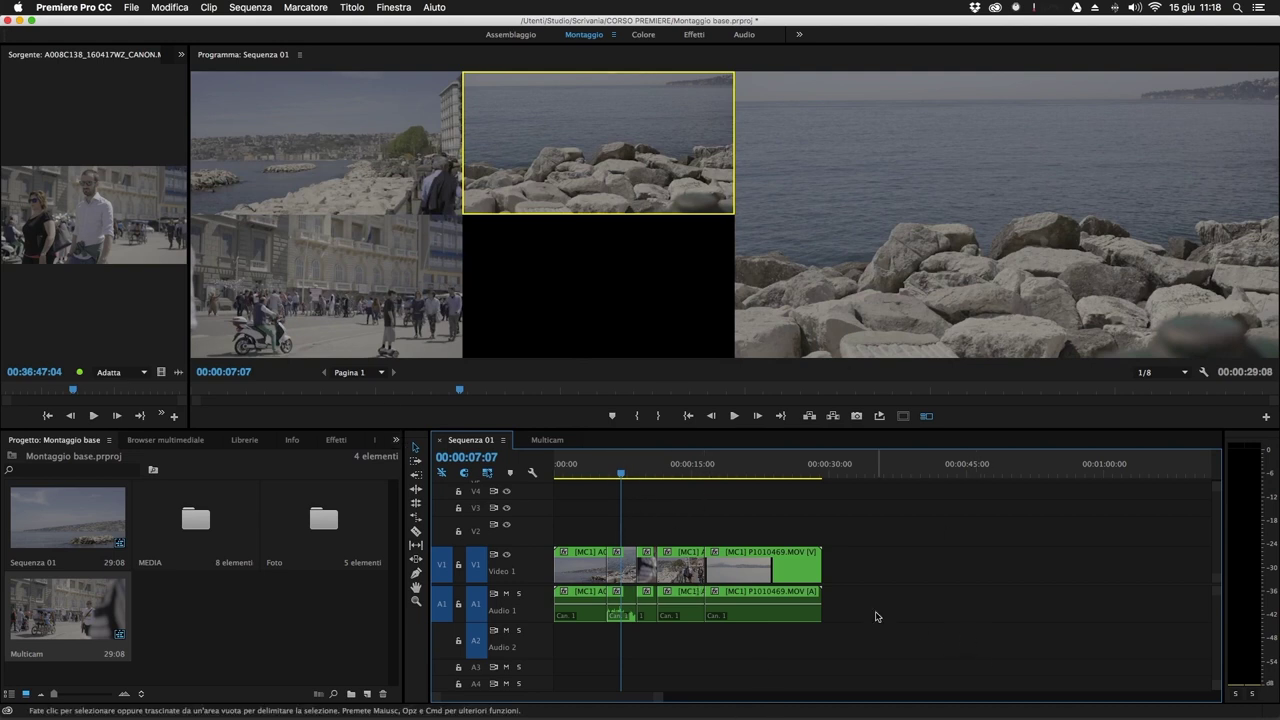
left_click(644, 464)
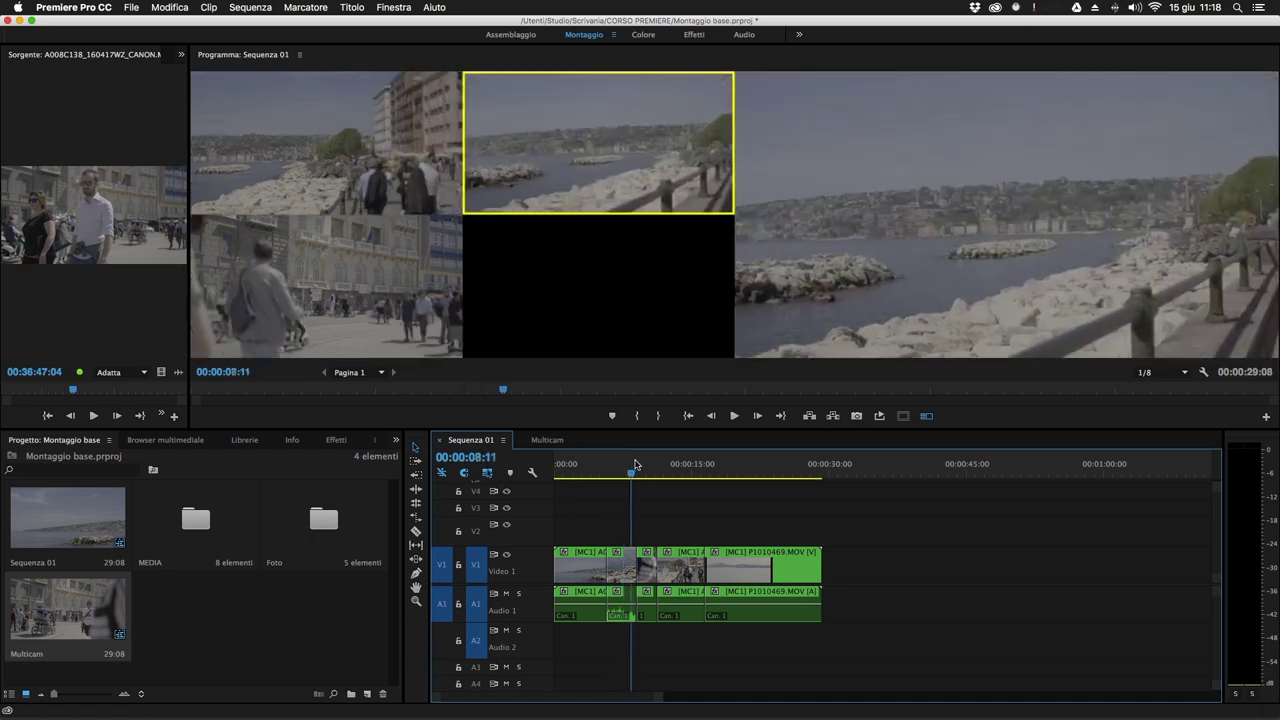
left_click_drag(644, 464, 646, 477)
Reassign angles: the ~10 s clip to the promenade, the ~12 s clip to camera 3, the last clip to camera 2.
left_click(647, 565)
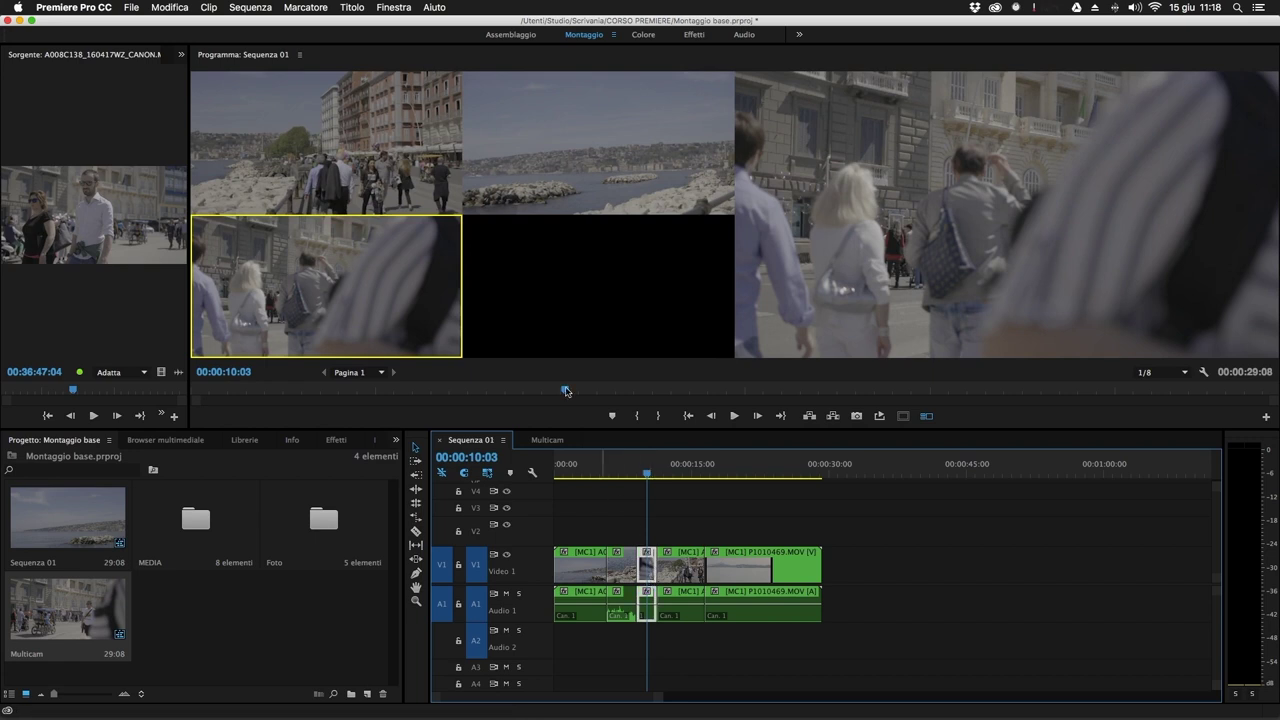
left_click(342, 179)
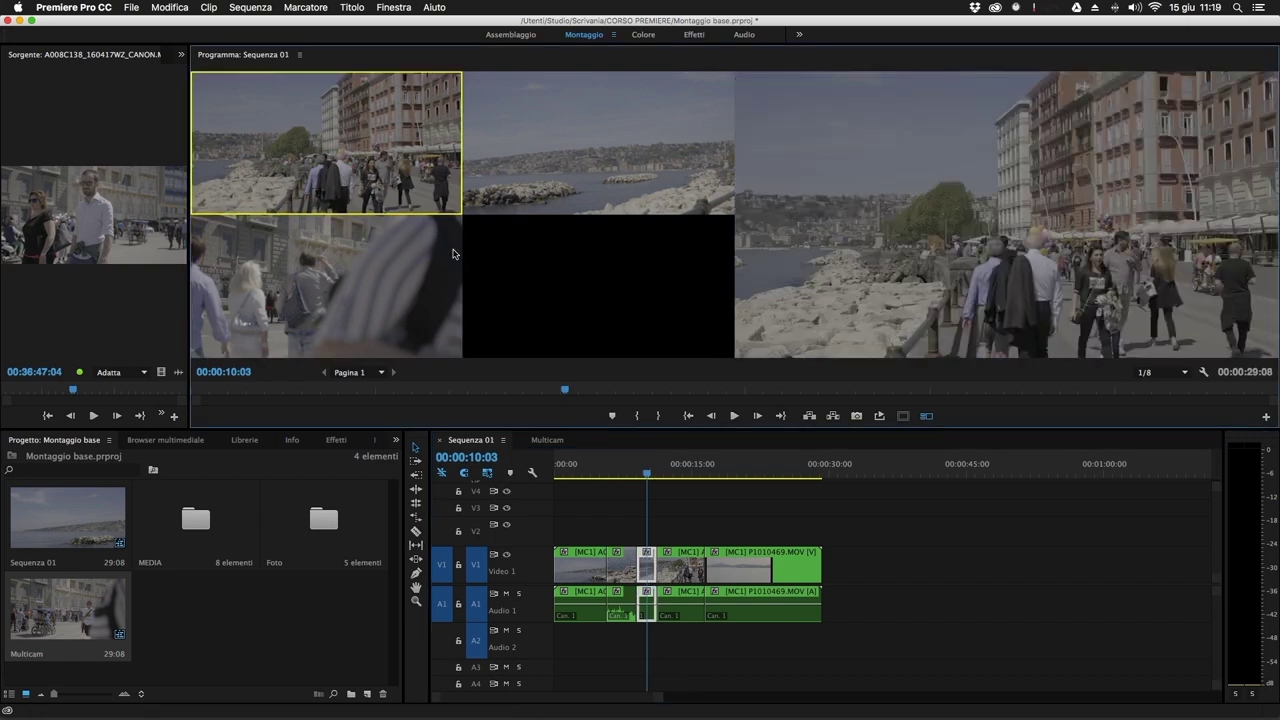
key("space")
left_click_drag(646, 477, 643, 480)
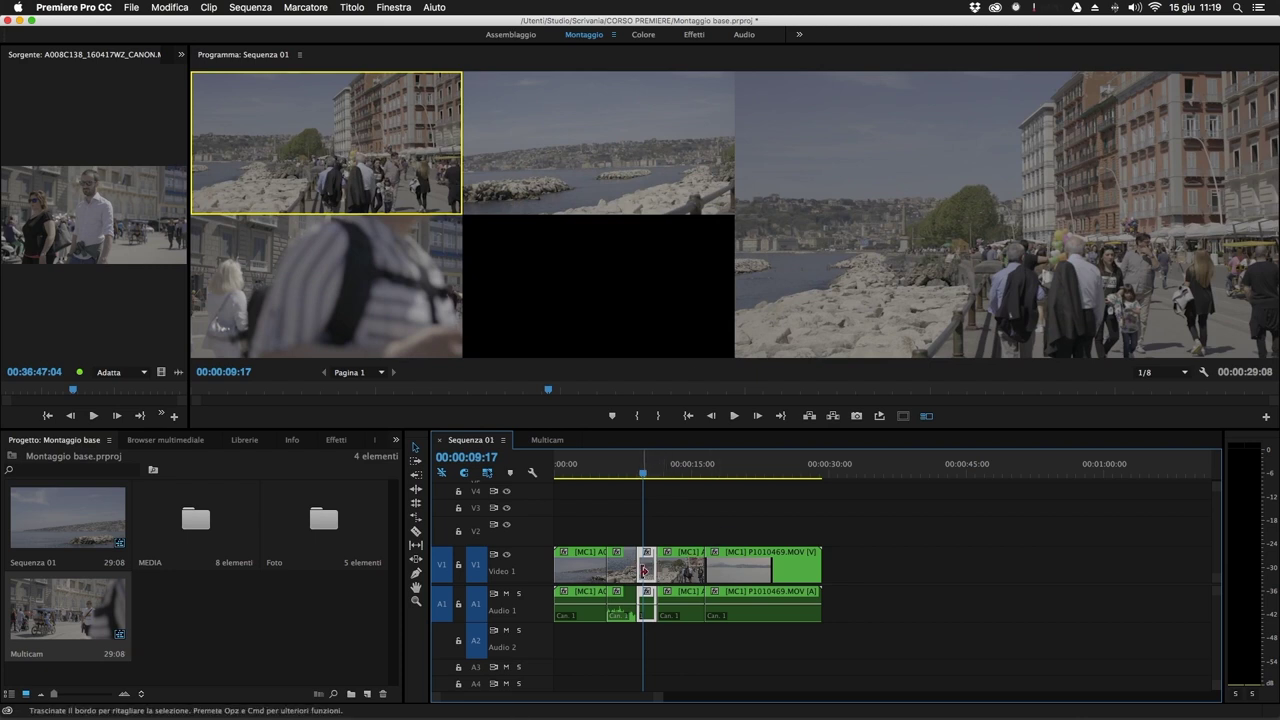
mouse_move(645, 465)
left_mouse_down()
mouse_move(681, 465)
mouse_move(662, 468)
left_mouse_up()
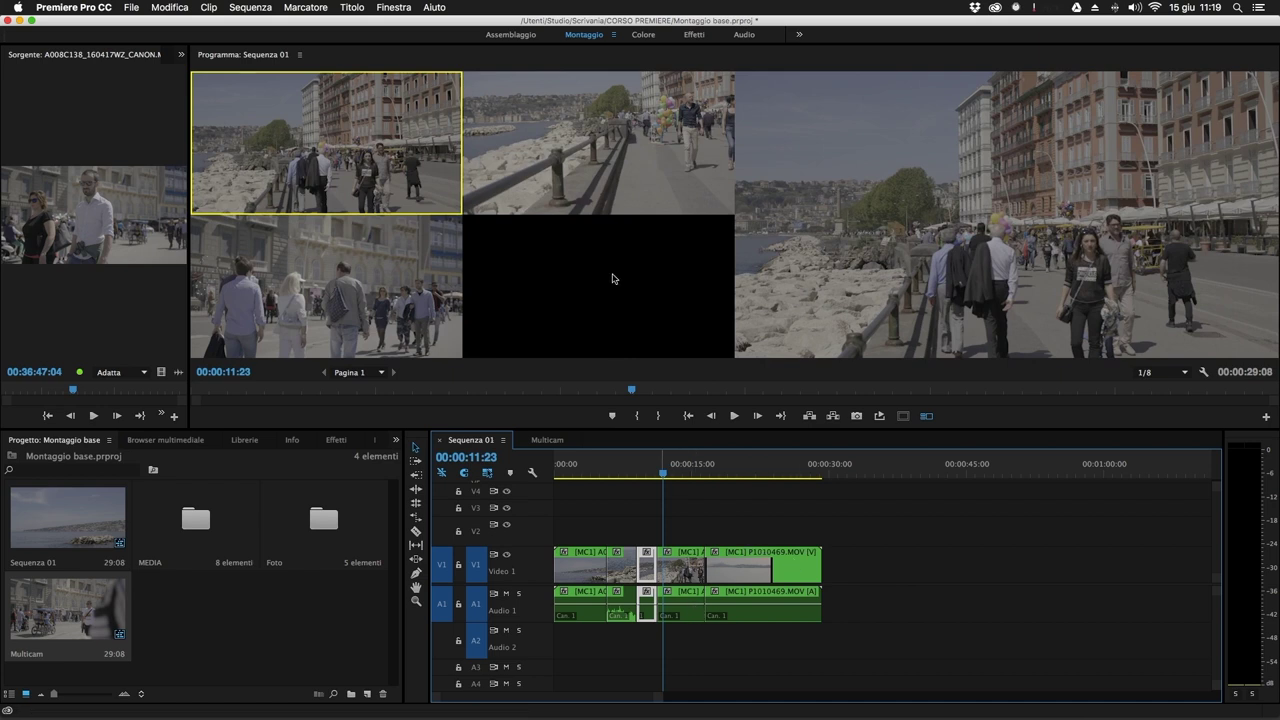
left_click(389, 299)
left_click_drag(664, 472, 735, 480)
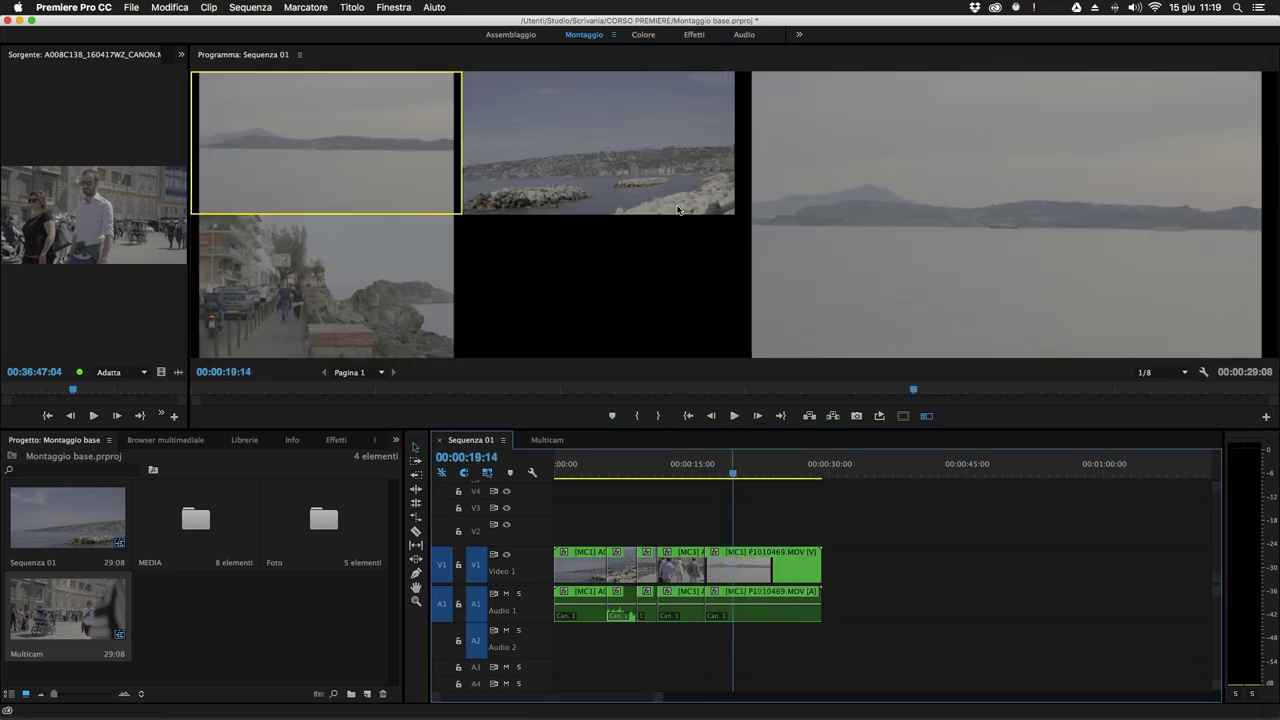
left_click(614, 168)
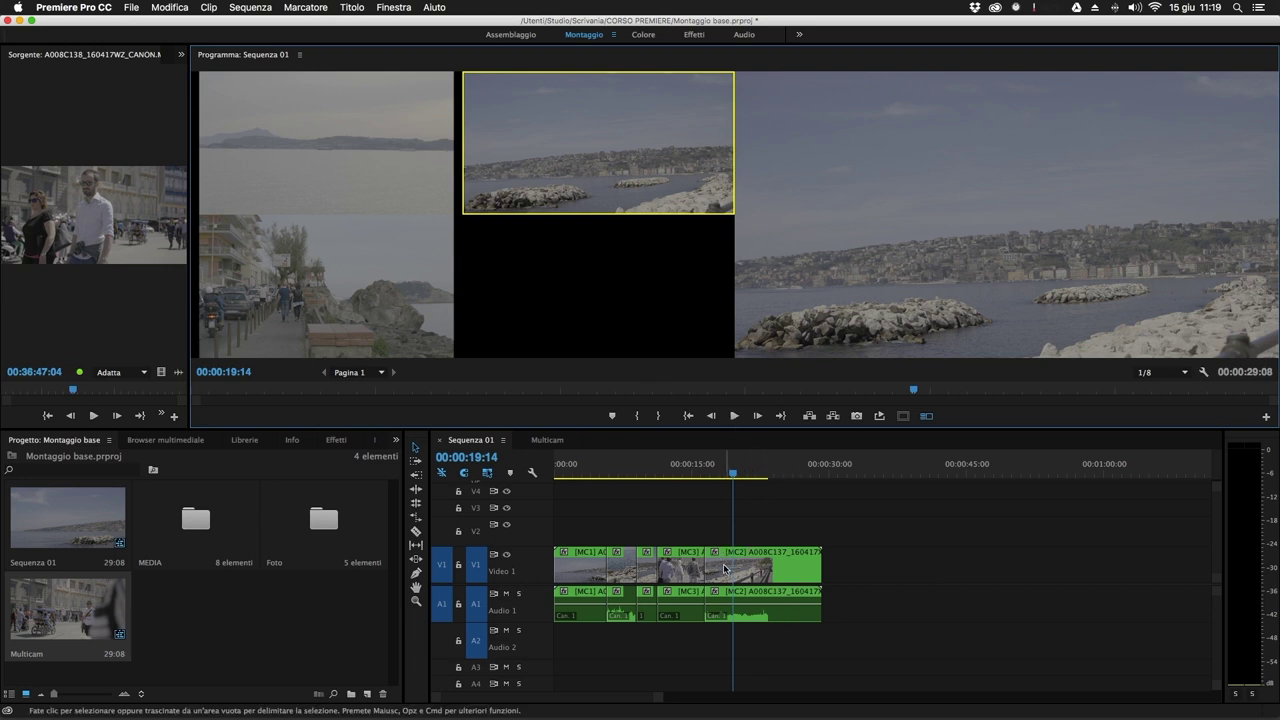
Split the [MC2] clip with the Razor tool at 00:00:18:05.
key("j")
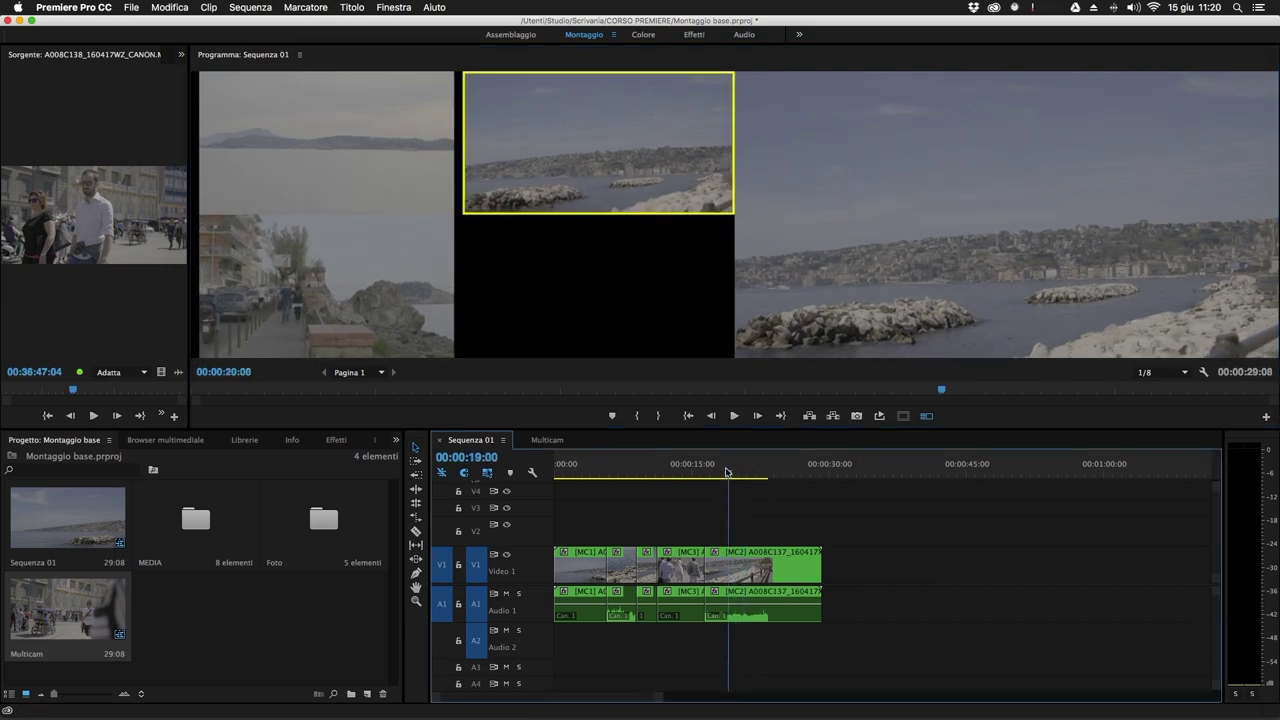
left_click(736, 556)
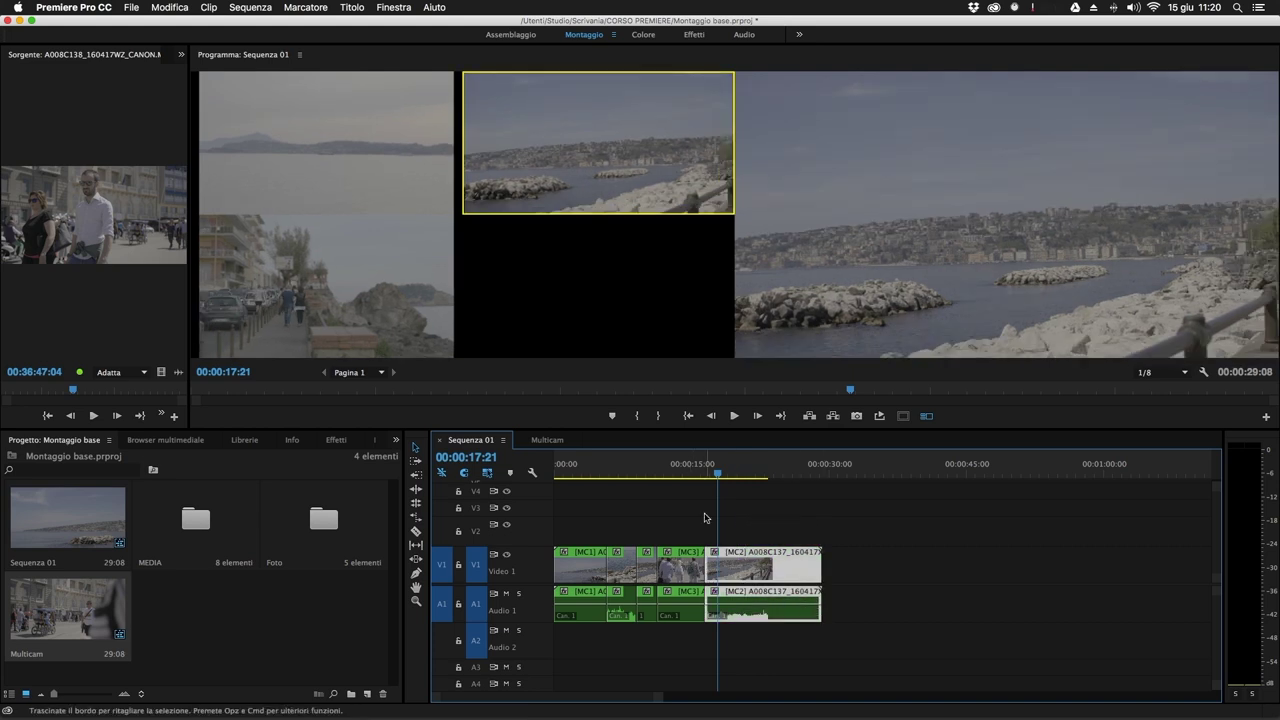
left_click(1018, 583)
left_click(722, 474)
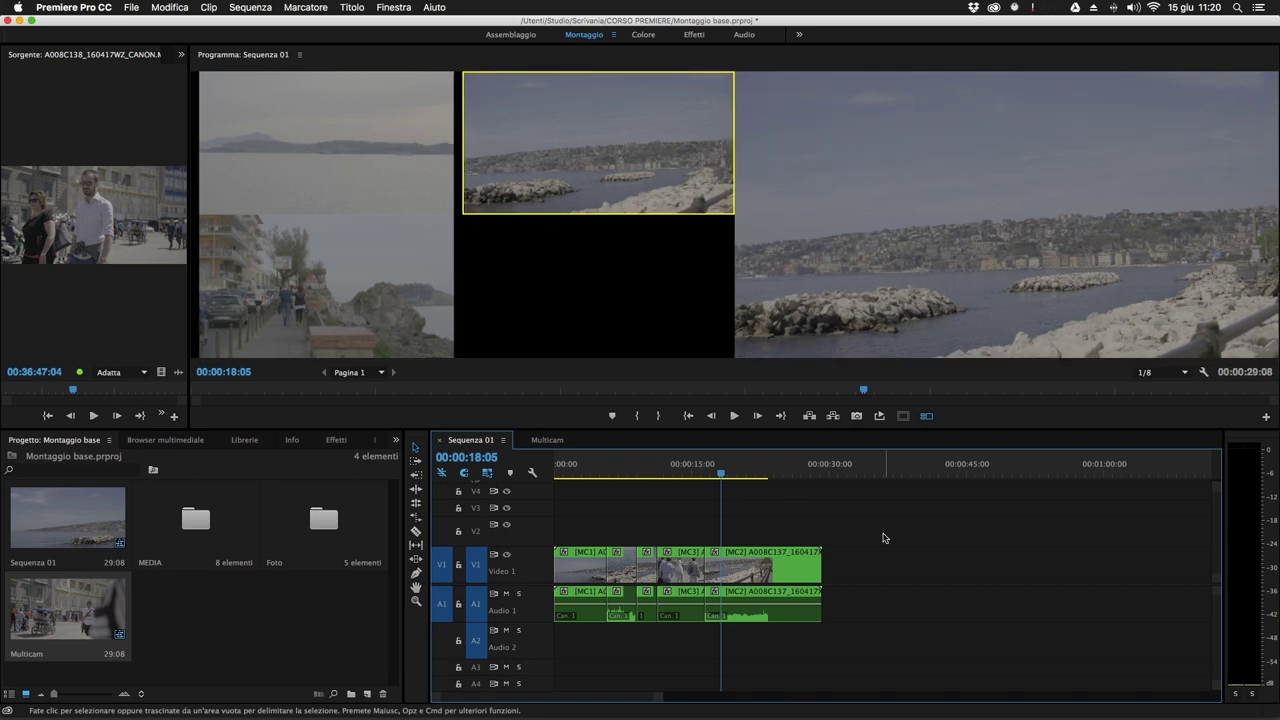
left_click(730, 474)
left_click_drag(730, 474, 707, 502)
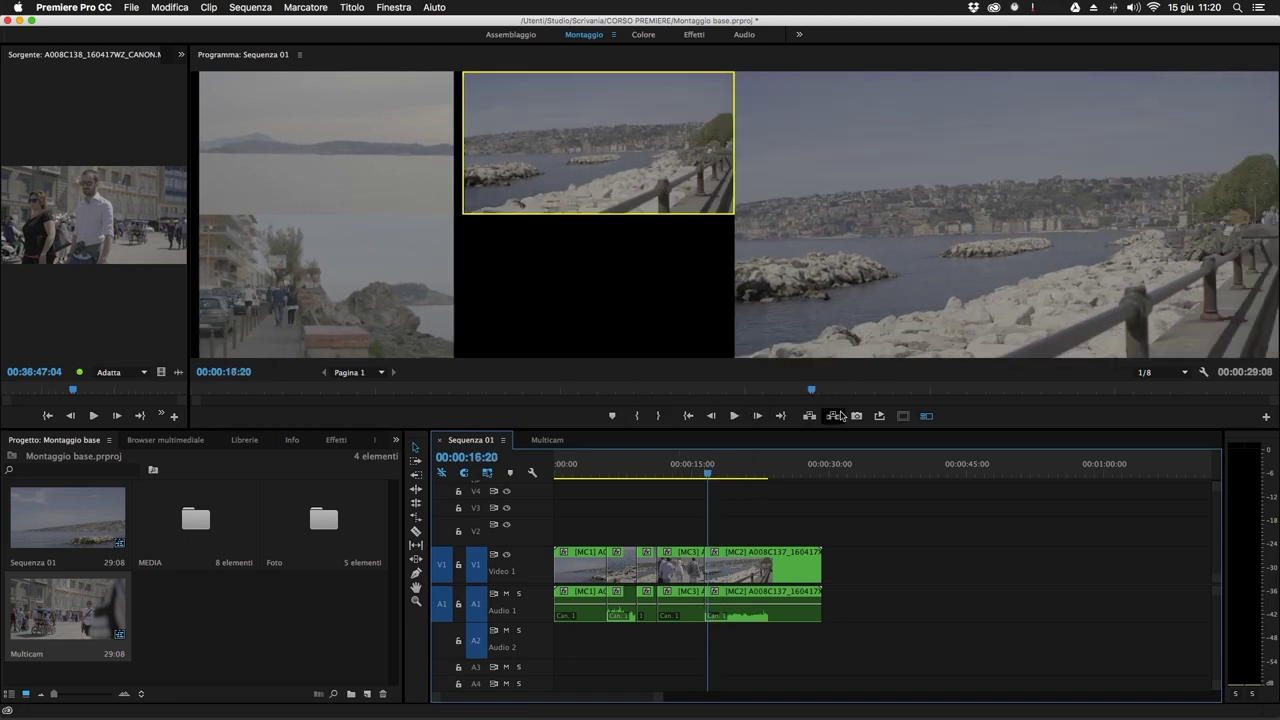
left_click_drag(708, 475, 731, 478)
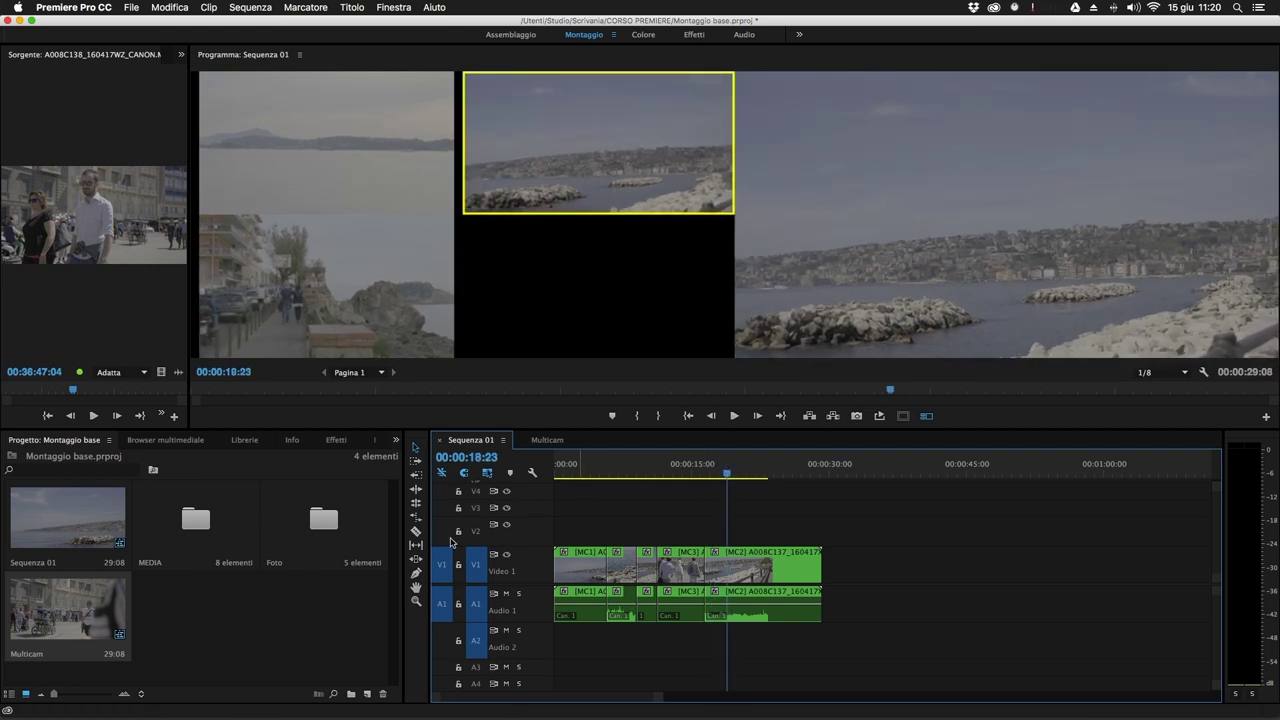
left_click(416, 530)
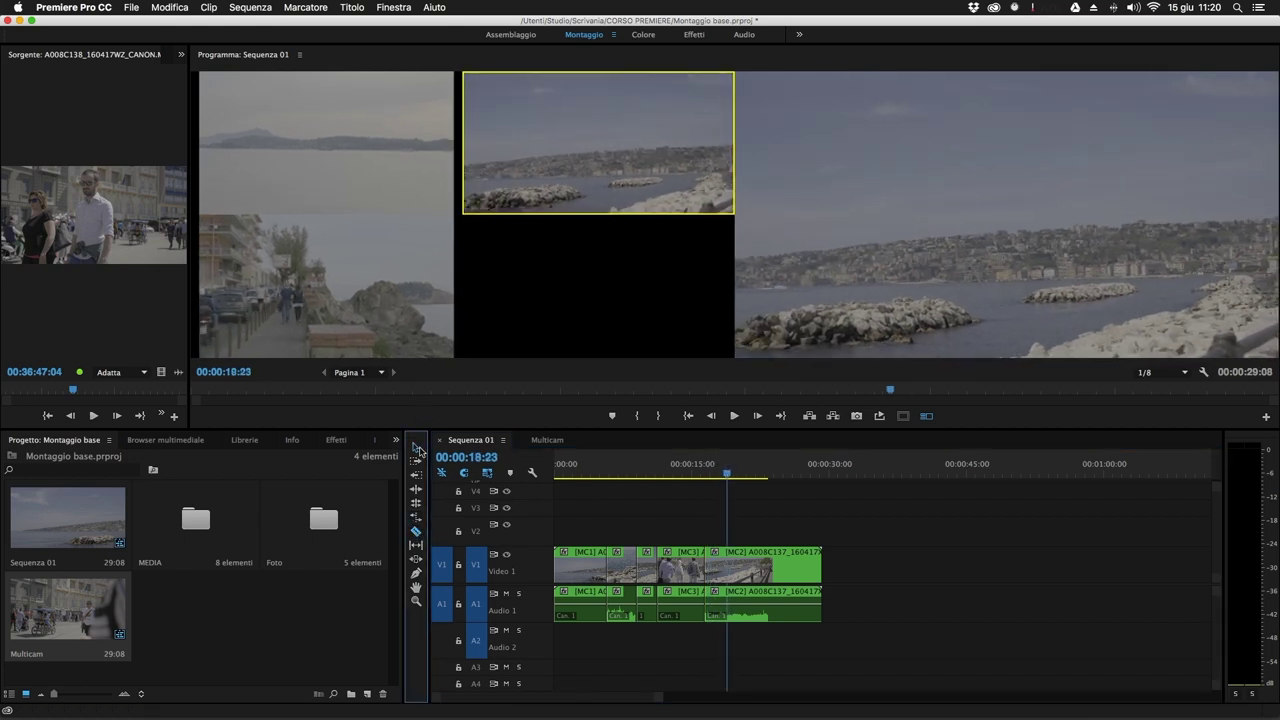
left_click(728, 572)
left_click(425, 452)
Switch the short split-off clip near 17.5 seconds to the sea-and-island angle and review it.
mouse_move(726, 472)
left_mouse_down()
mouse_move(740, 472)
mouse_move(715, 472)
left_mouse_up()
left_click(718, 590)
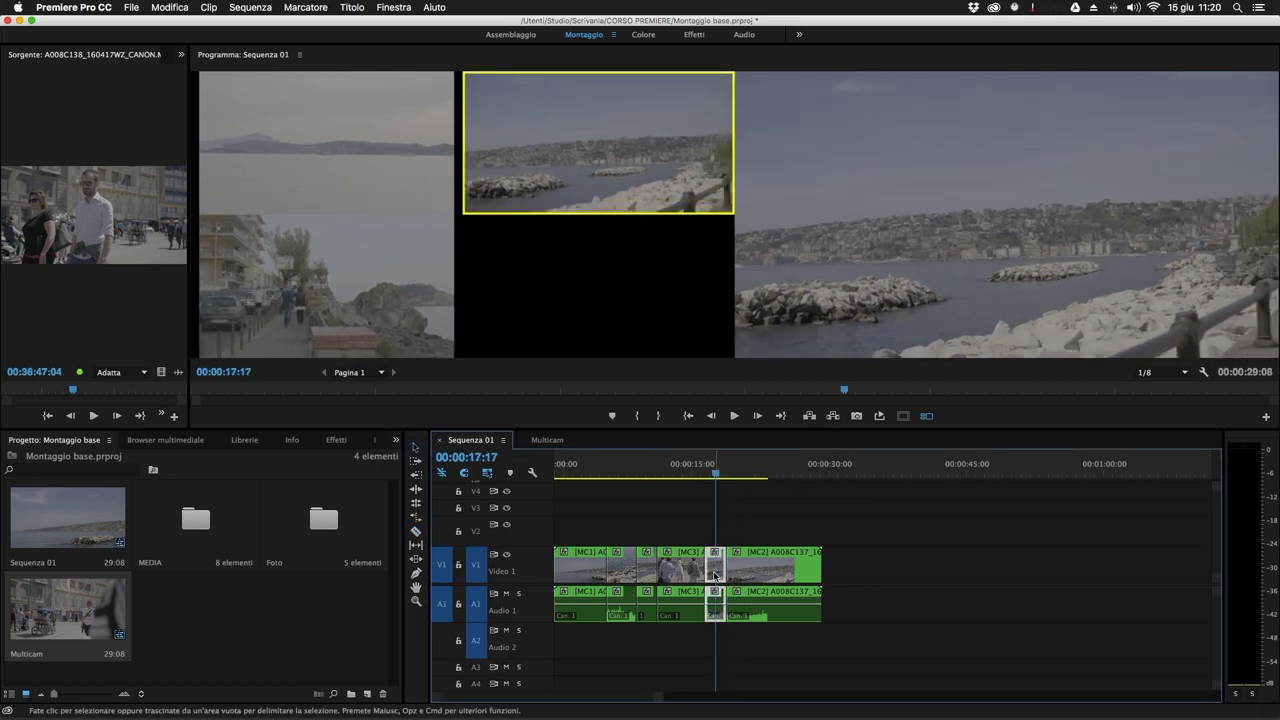
left_click(287, 147)
mouse_move(715, 472)
left_mouse_down()
mouse_move(731, 472)
mouse_move(696, 470)
mouse_move(717, 472)
left_mouse_up()
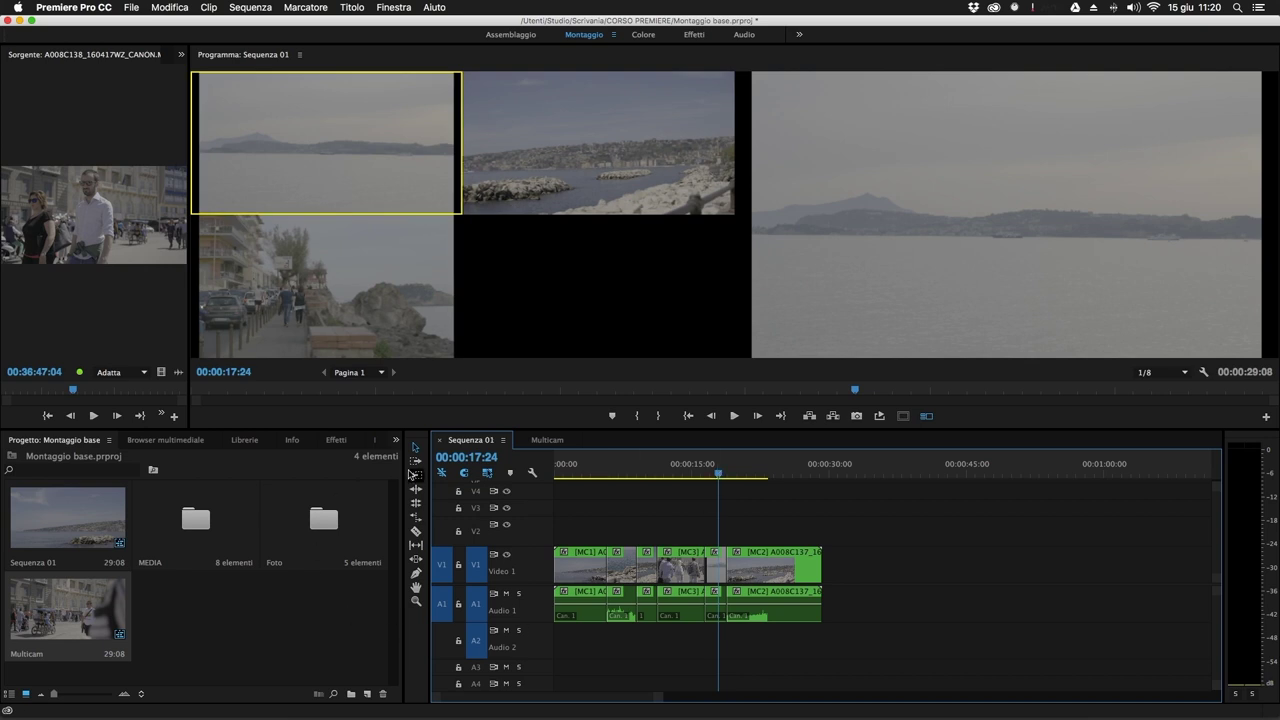
left_click_drag(717, 471, 550, 487)
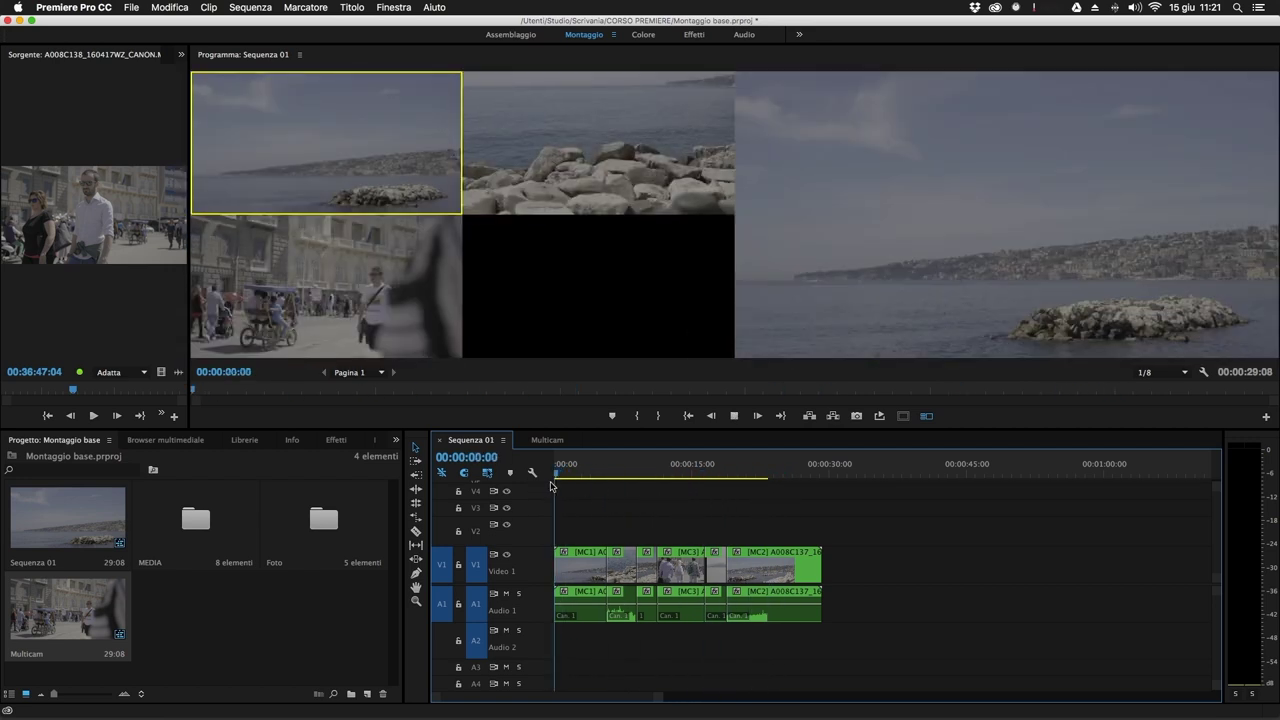
Play the sequence and cut live to camera 3 around 00:00:12:00.
key("space")
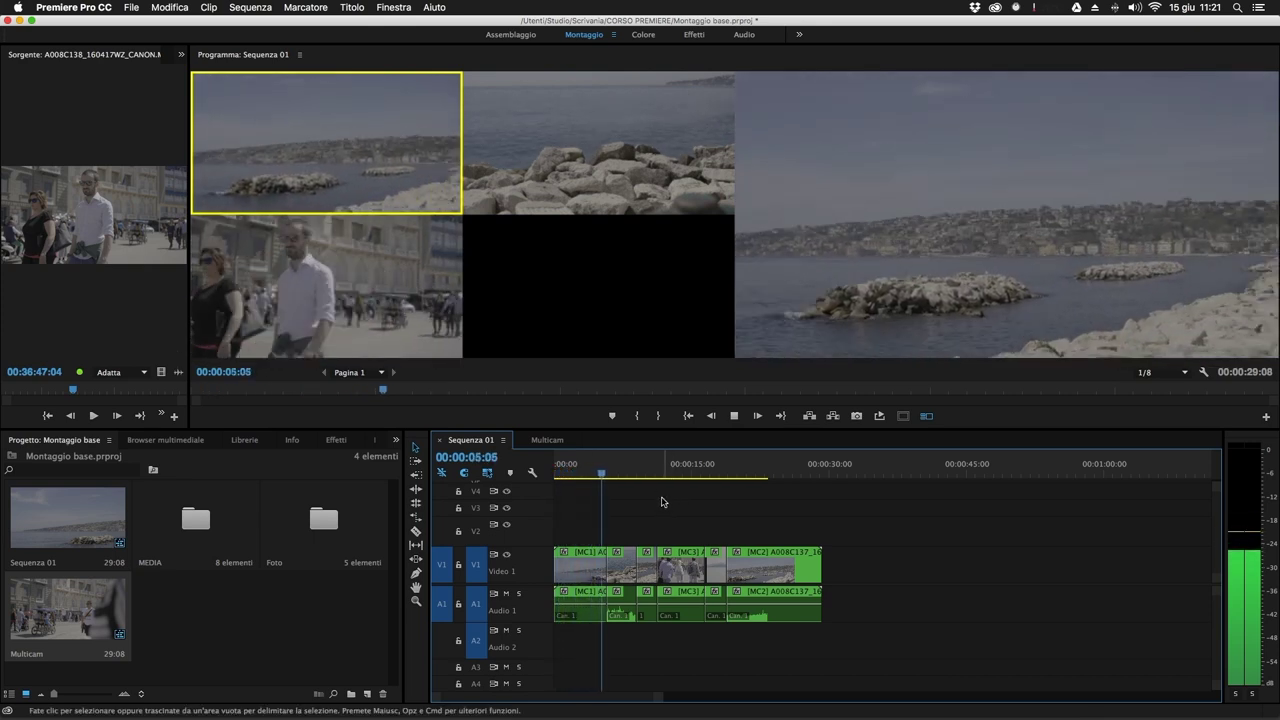
key("2")
key("space")
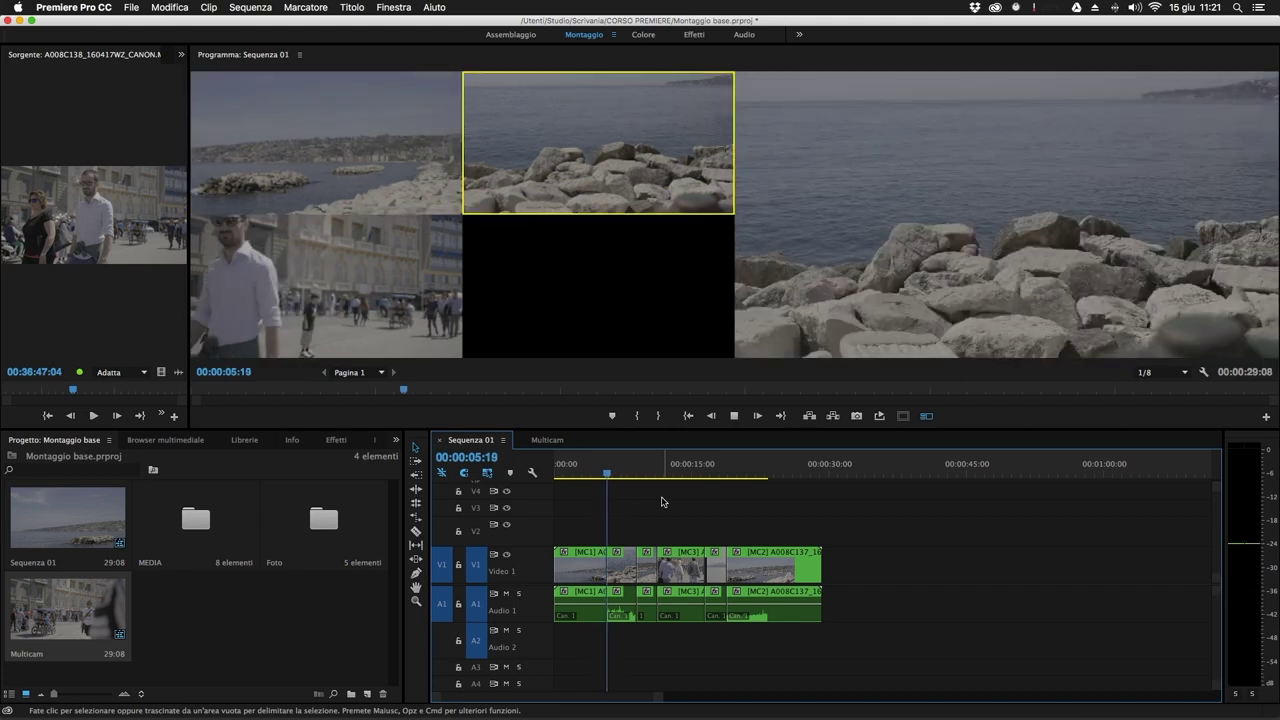
key("space")
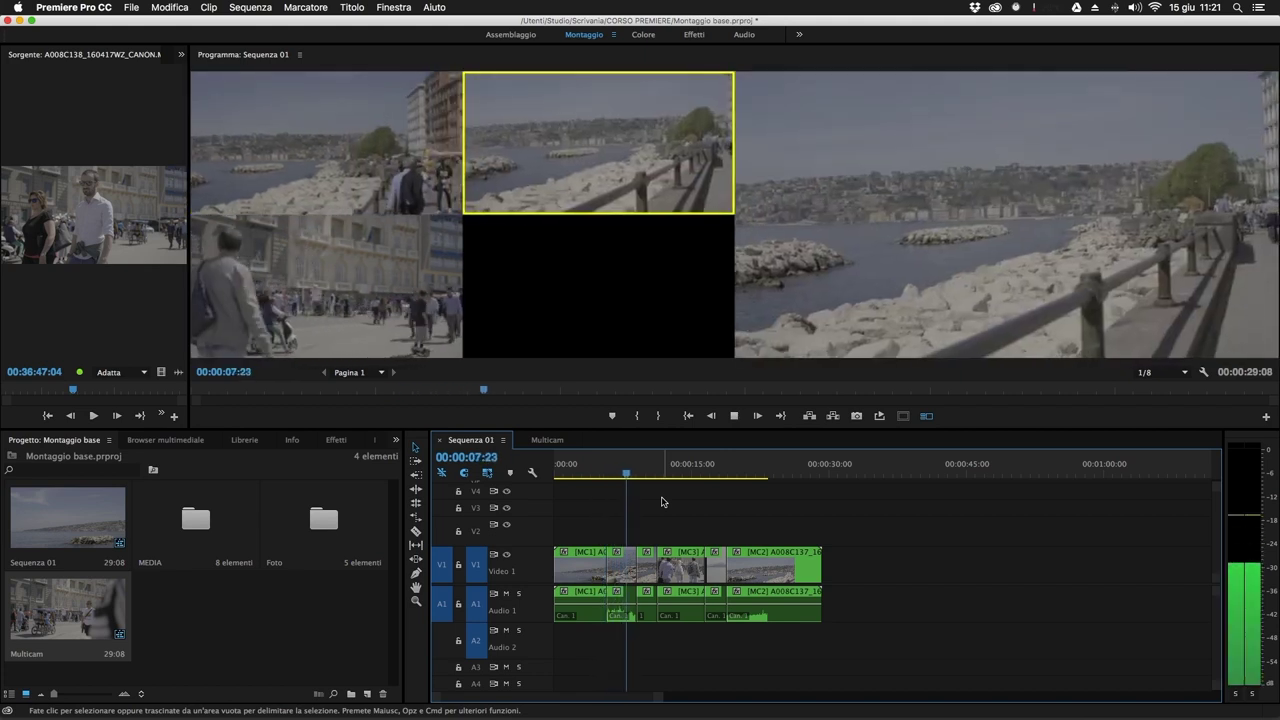
key("3")
key("space")
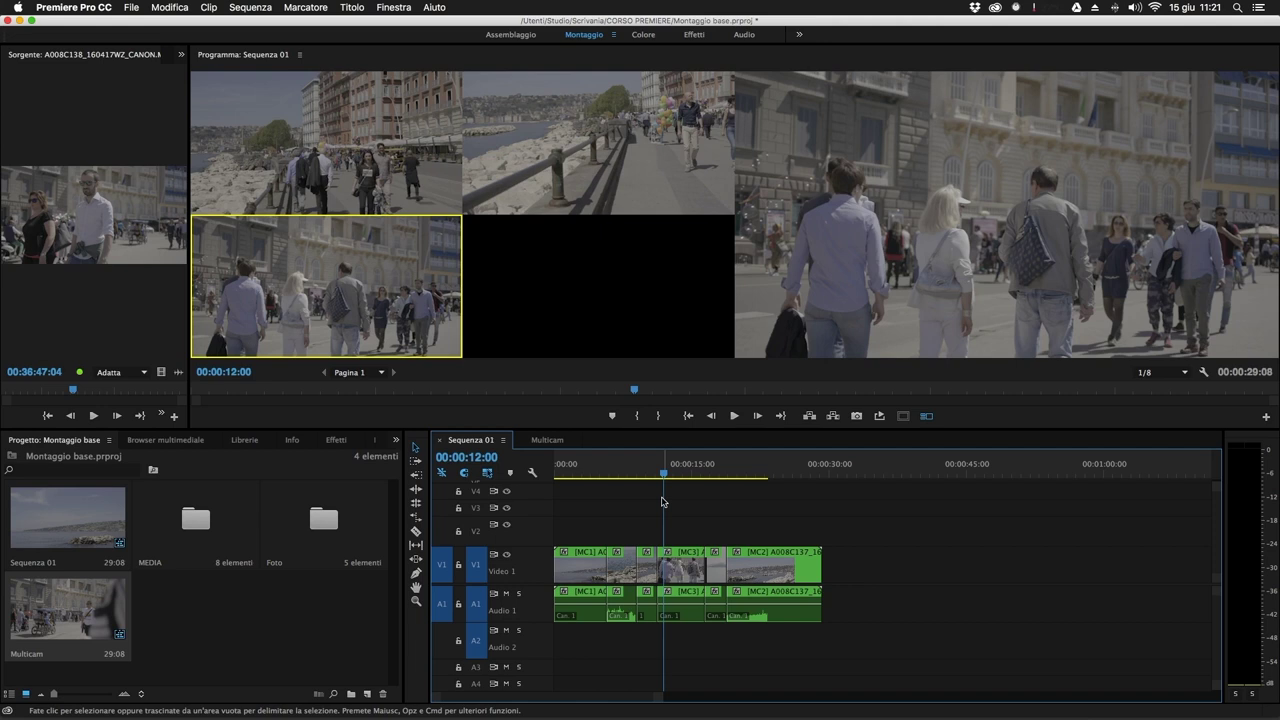
Roll the V1 edit point later, then slightly earlier, using the Rolling Edit tool.
left_click(416, 503)
left_click_drag(656, 570, 678, 578)
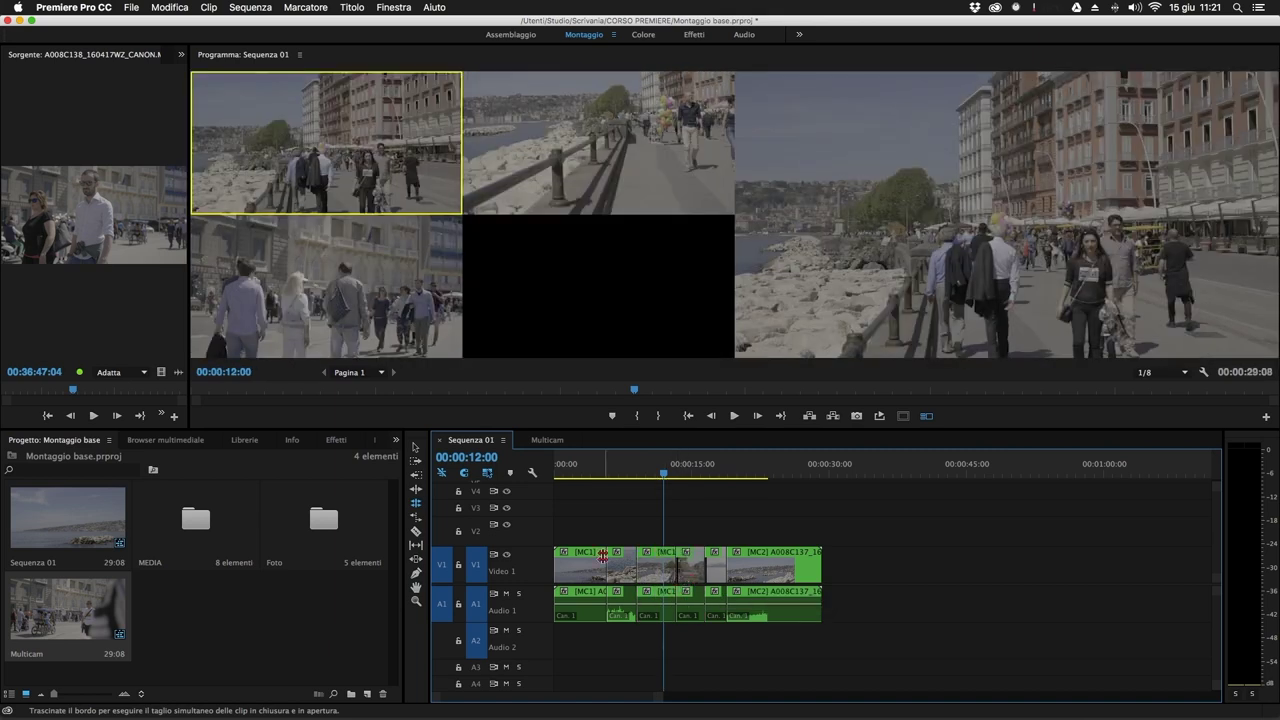
left_click(417, 505)
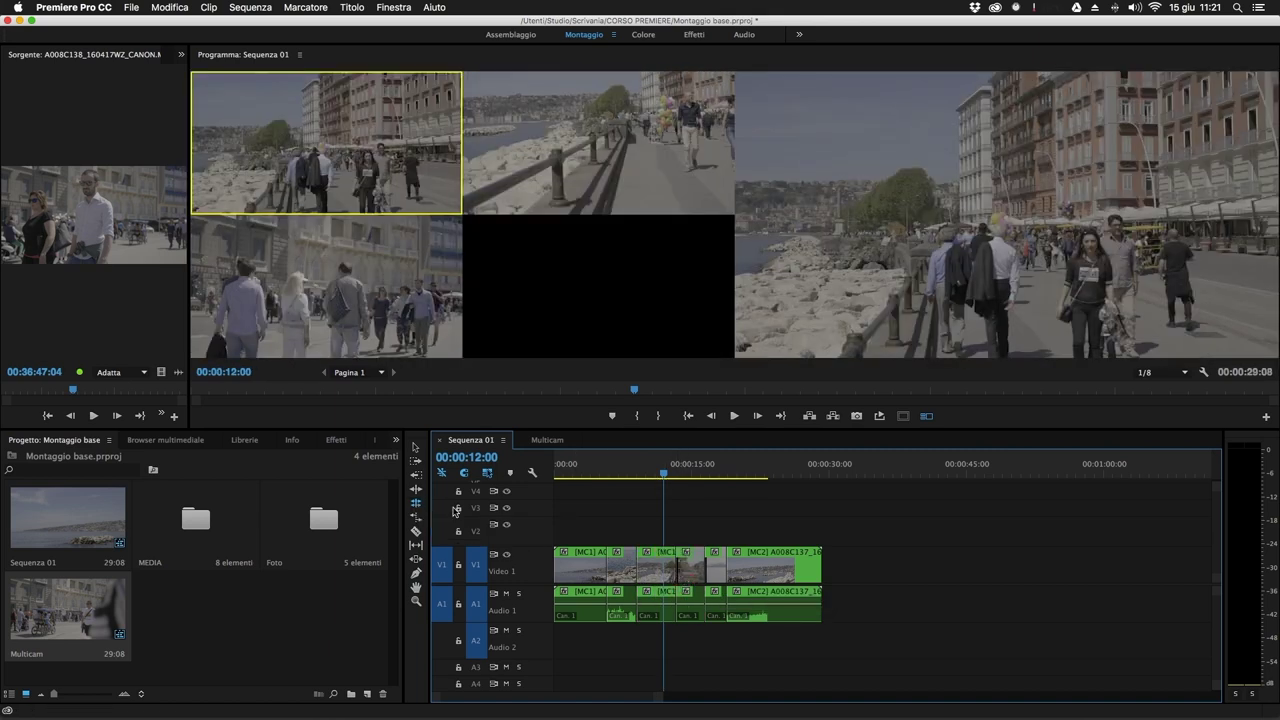
mouse_move(677, 575)
left_mouse_down()
mouse_move(663, 573)
mouse_move(674, 576)
left_mouse_up()
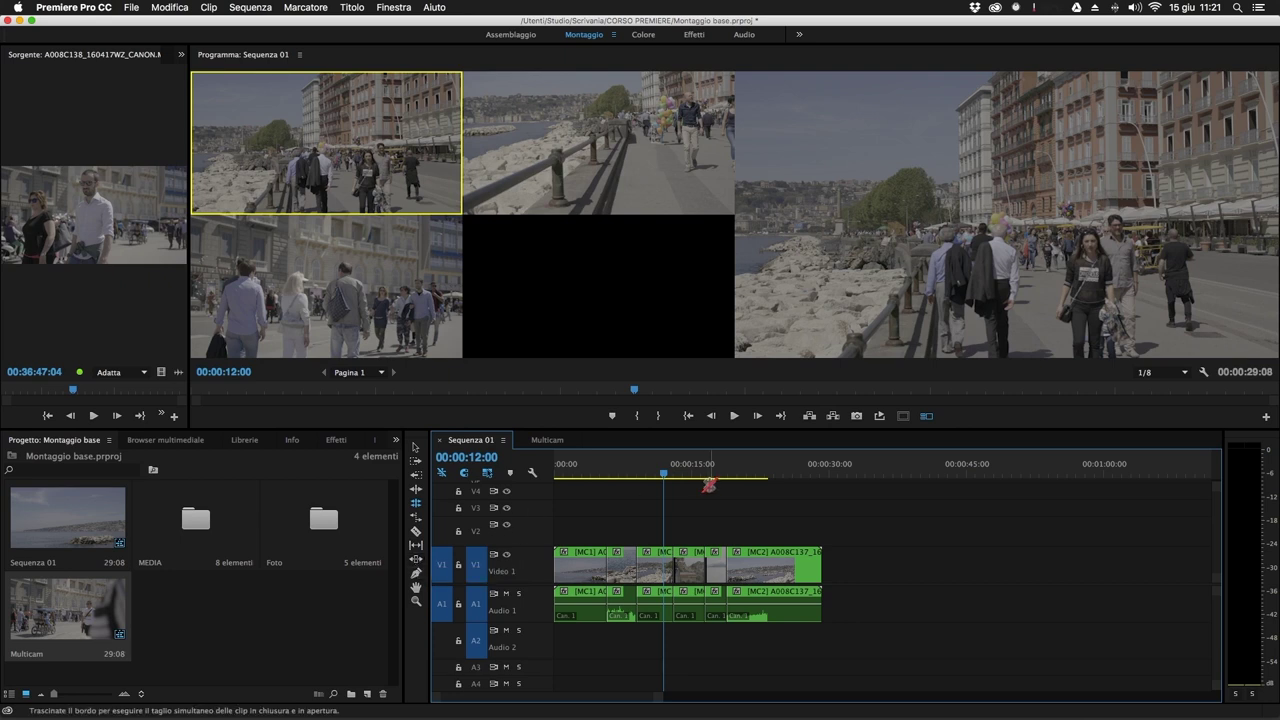
left_click(416, 447)
left_click(703, 507)
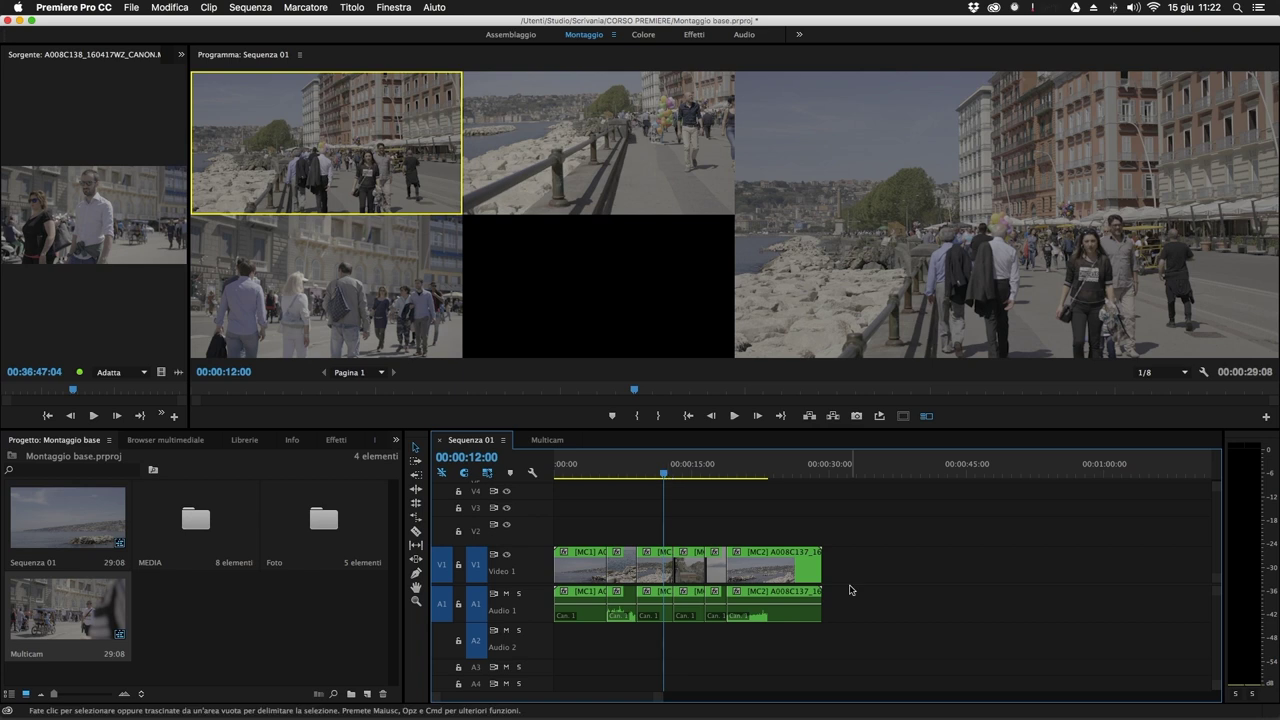
left_click_drag(690, 473, 751, 472)
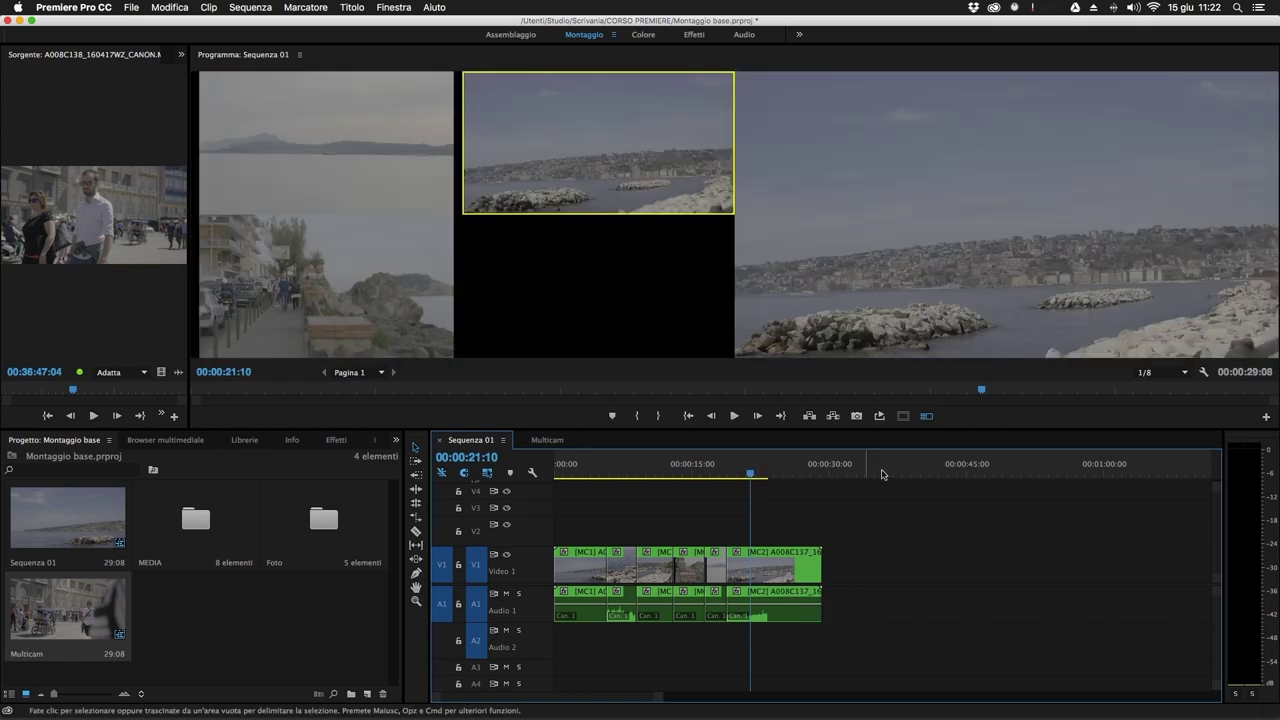
Add the Multi-Camera View toggle button to the Program monitor controls via the Button Editor.
left_click(926, 415)
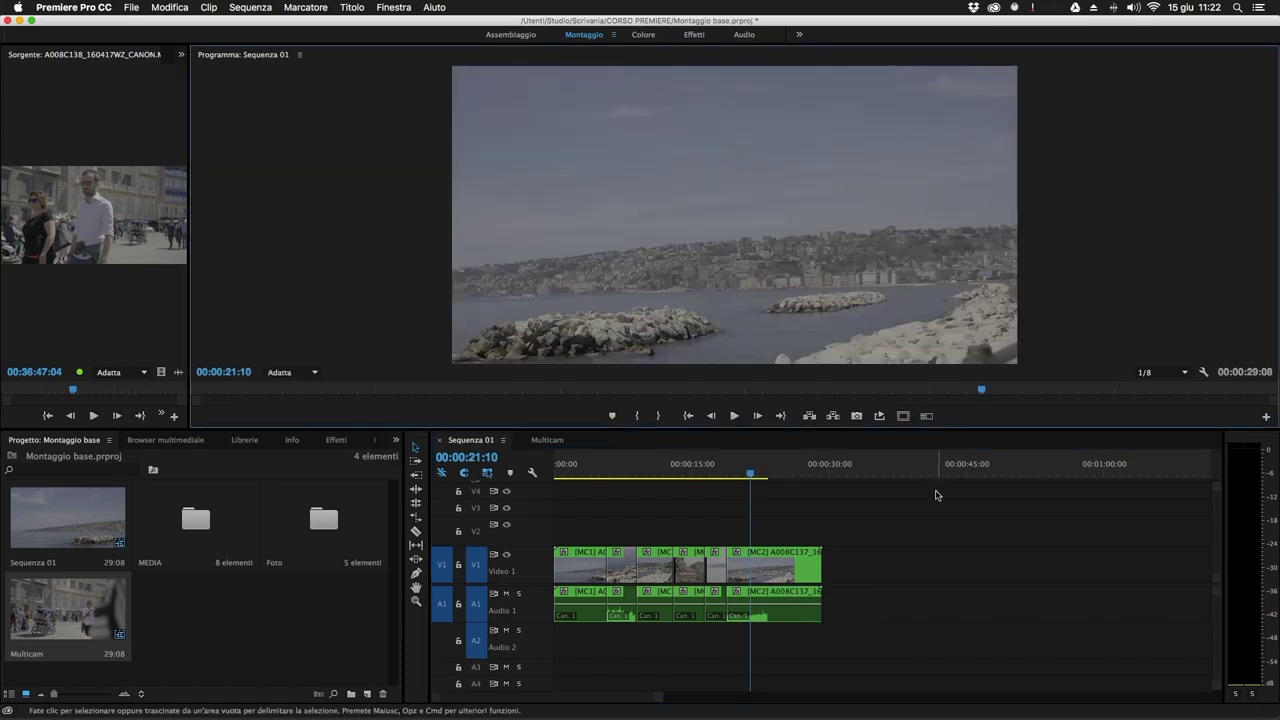
left_click(927, 417)
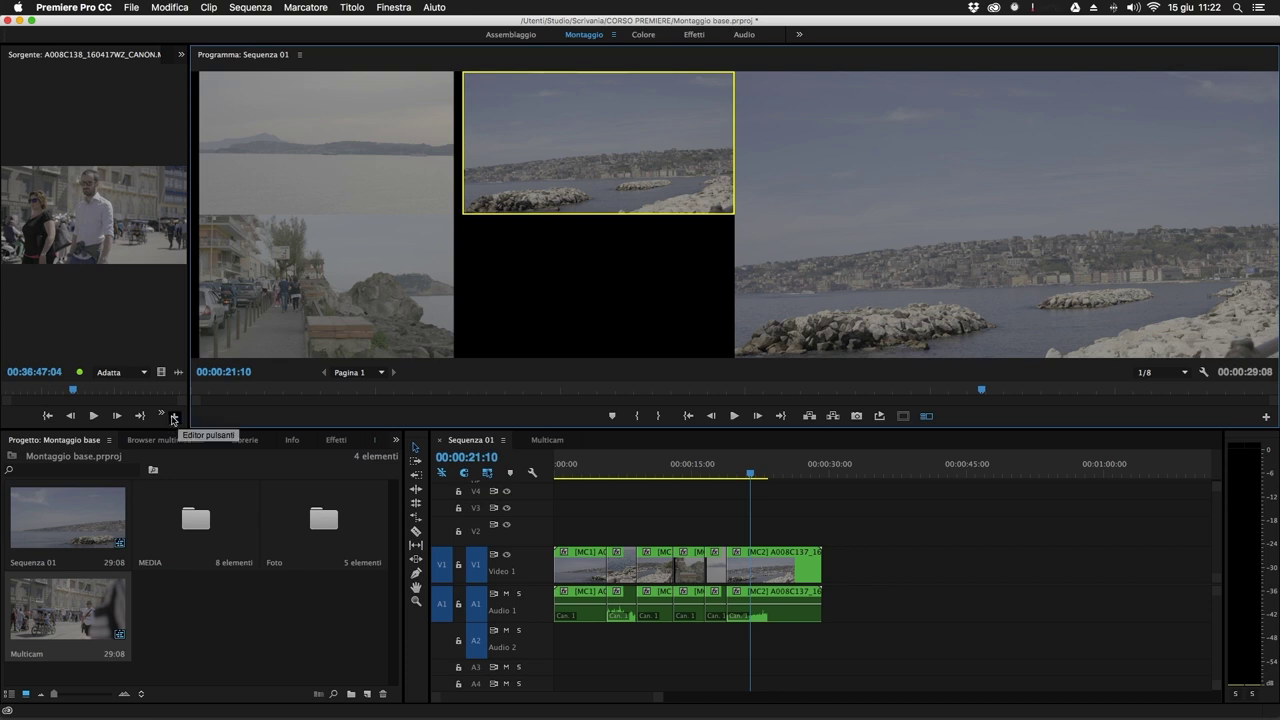
left_click(1266, 417)
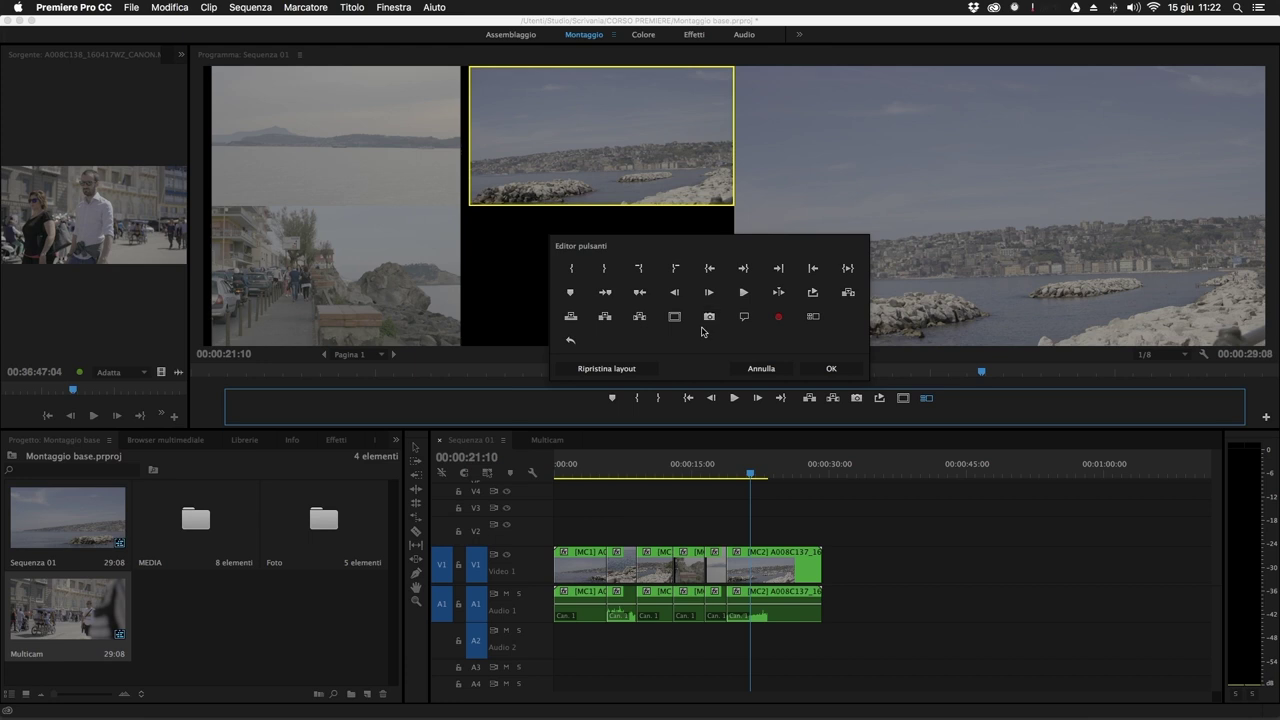
left_click_drag(813, 318, 929, 401)
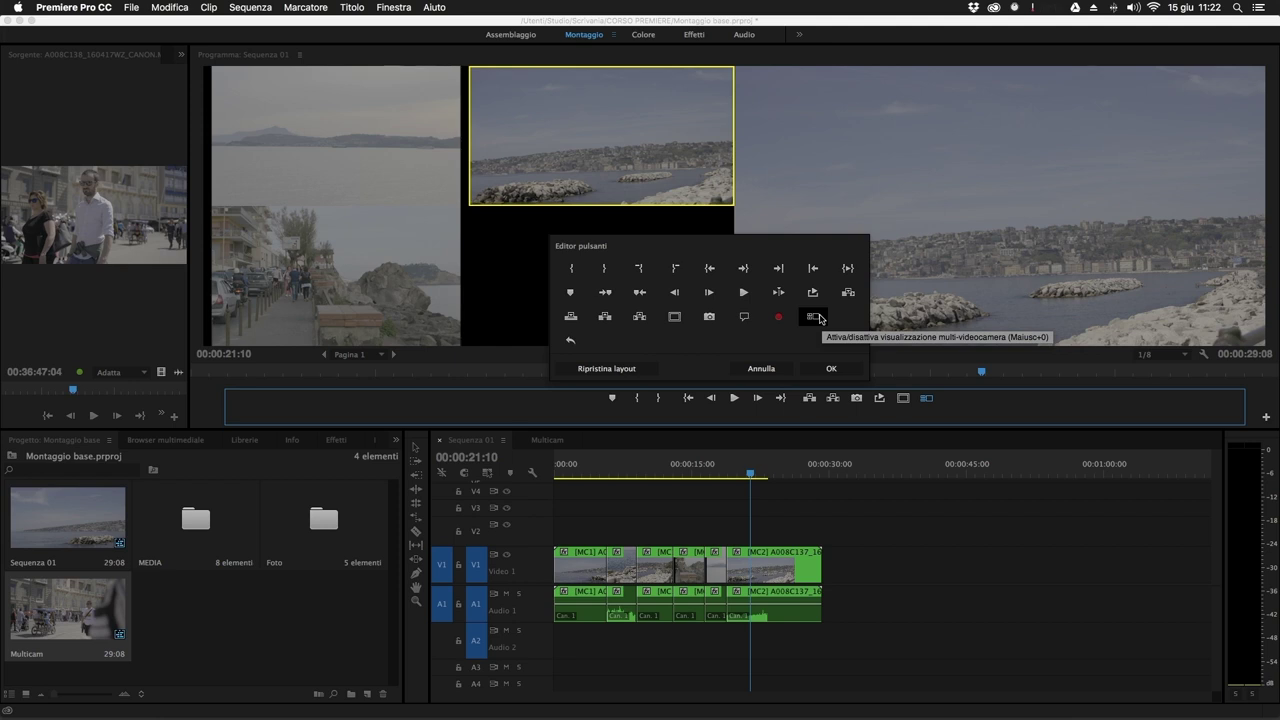
left_click(830, 368)
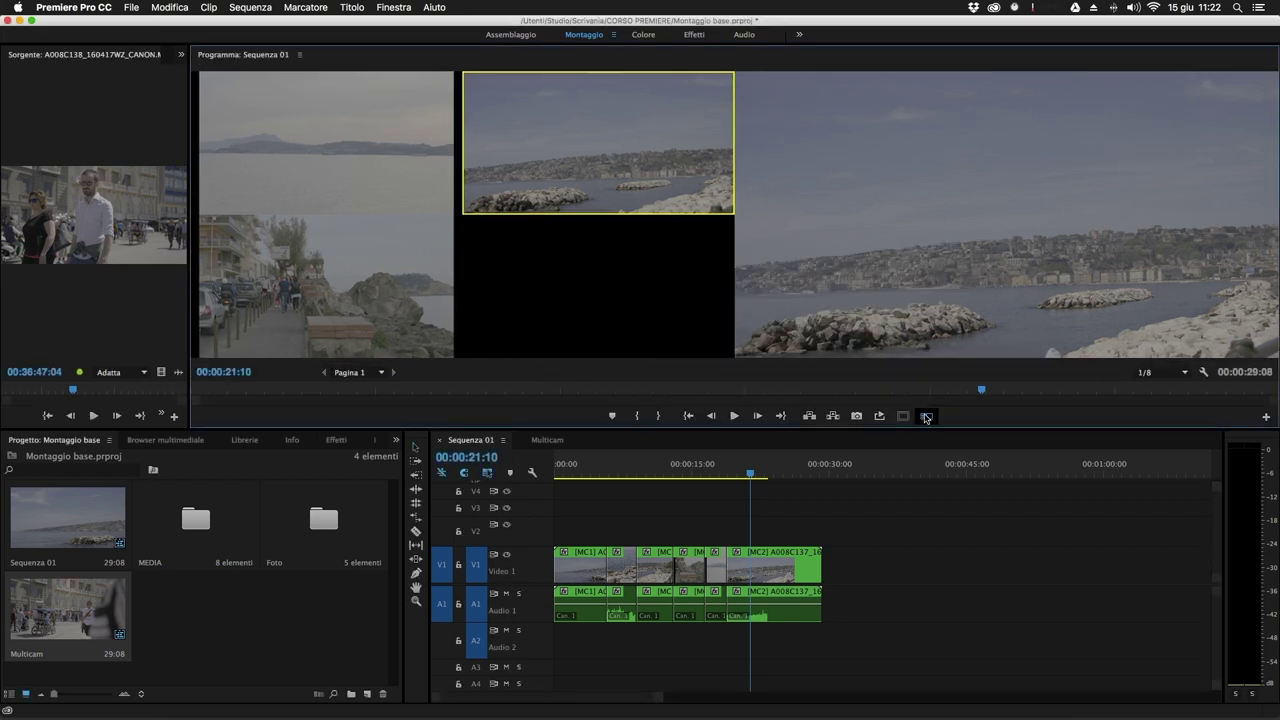
Turn off Multi-Camera View for a single full frame, then select all timeline clips.
left_click(922, 419)
left_click(925, 418)
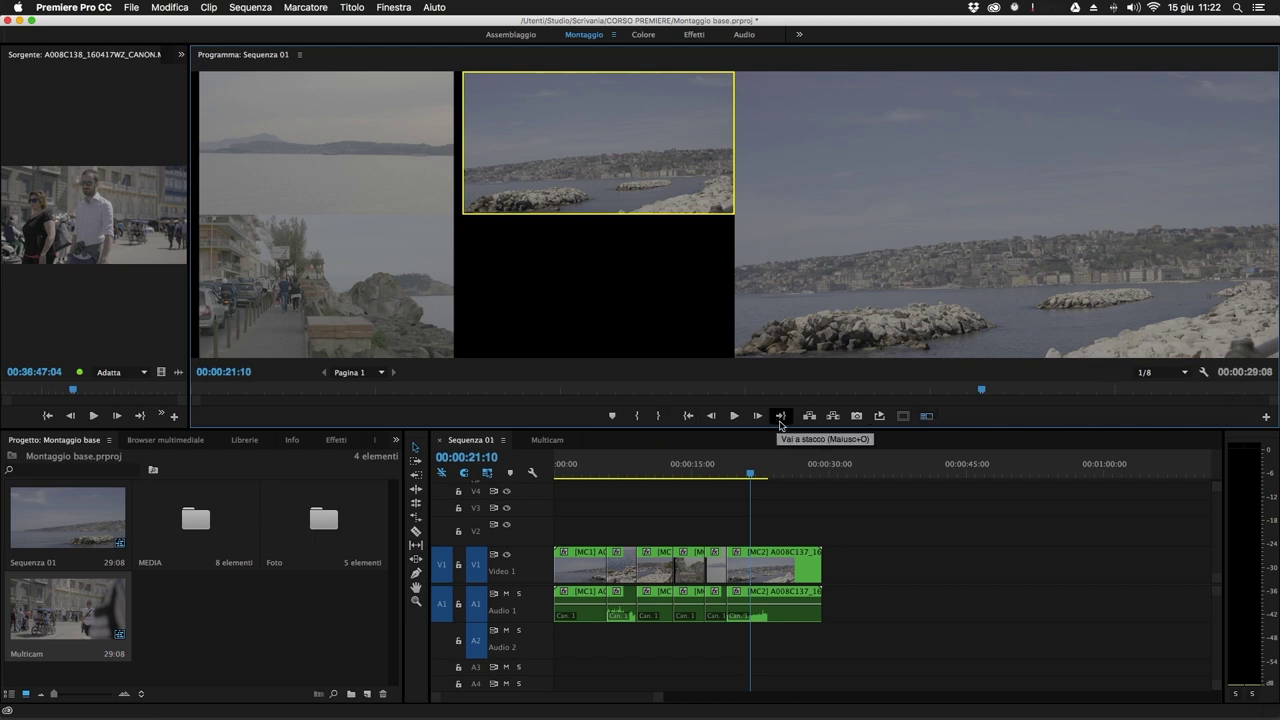
left_click(927, 418)
left_click_drag(906, 514, 584, 597)
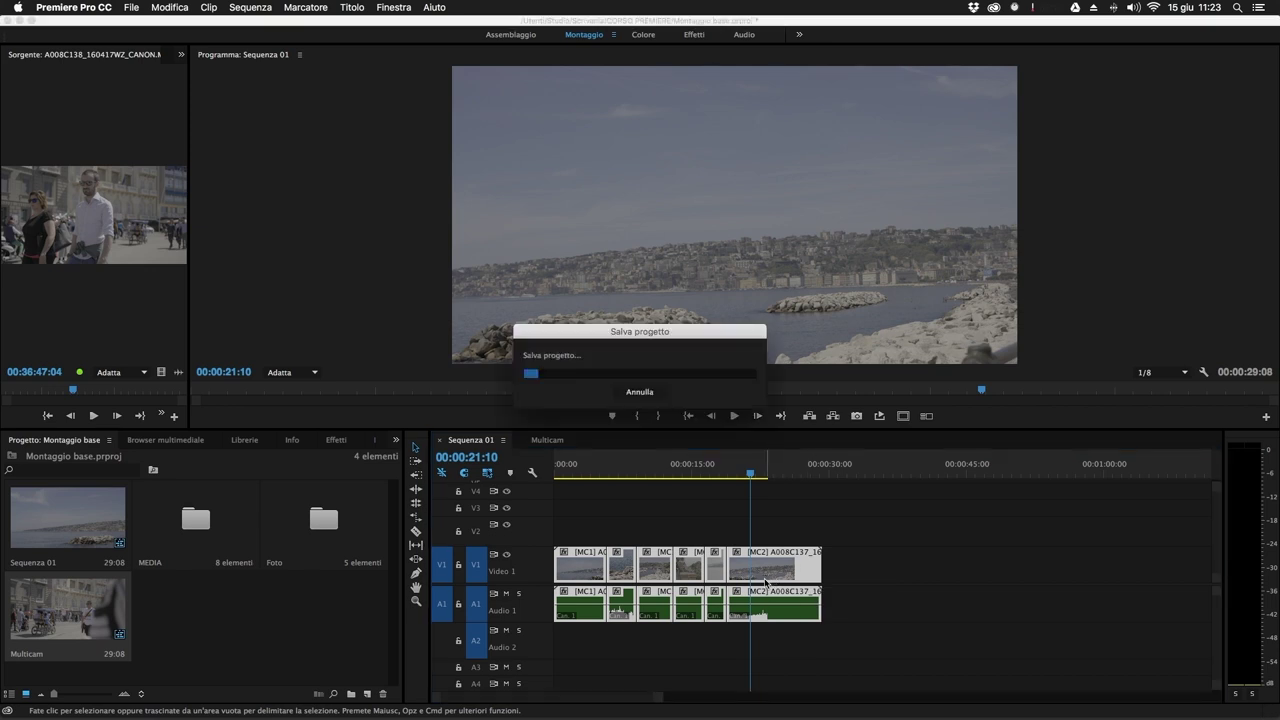
Flatten Sequenza 01's V1 and A1 multicam clips with Multi-videocamera > Appiattisci.
left_click(545, 441)
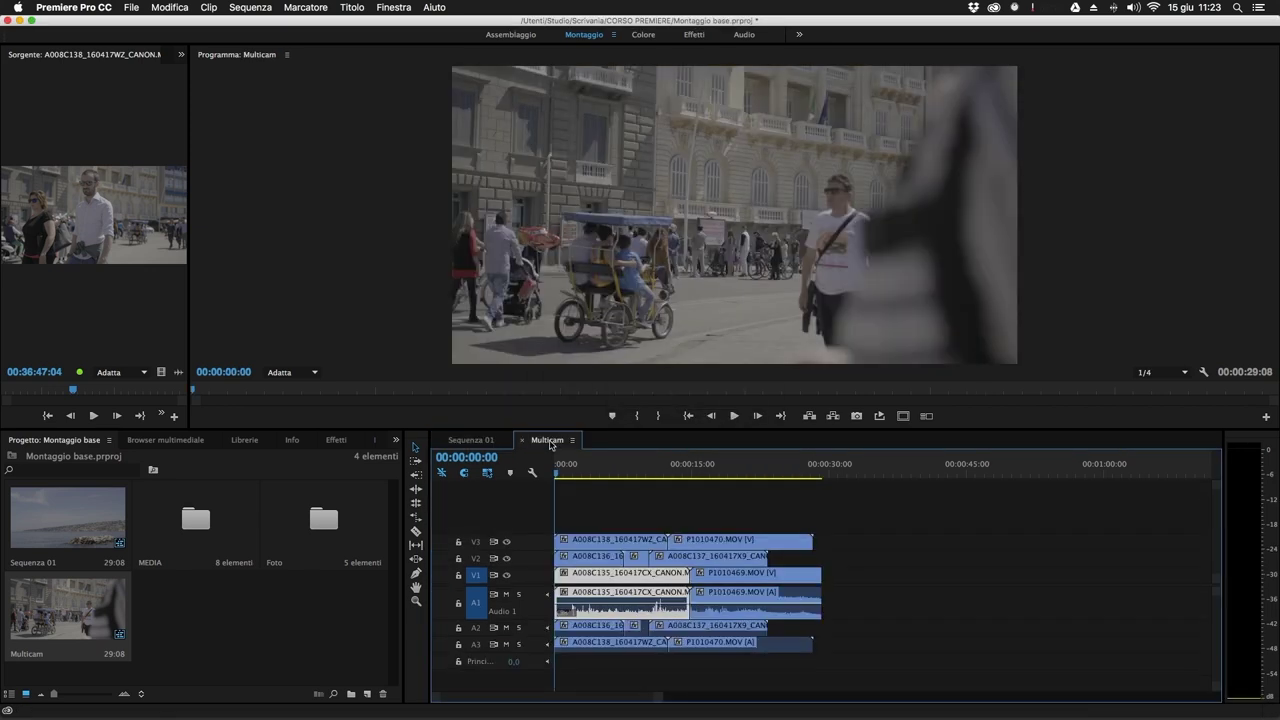
left_click(473, 443)
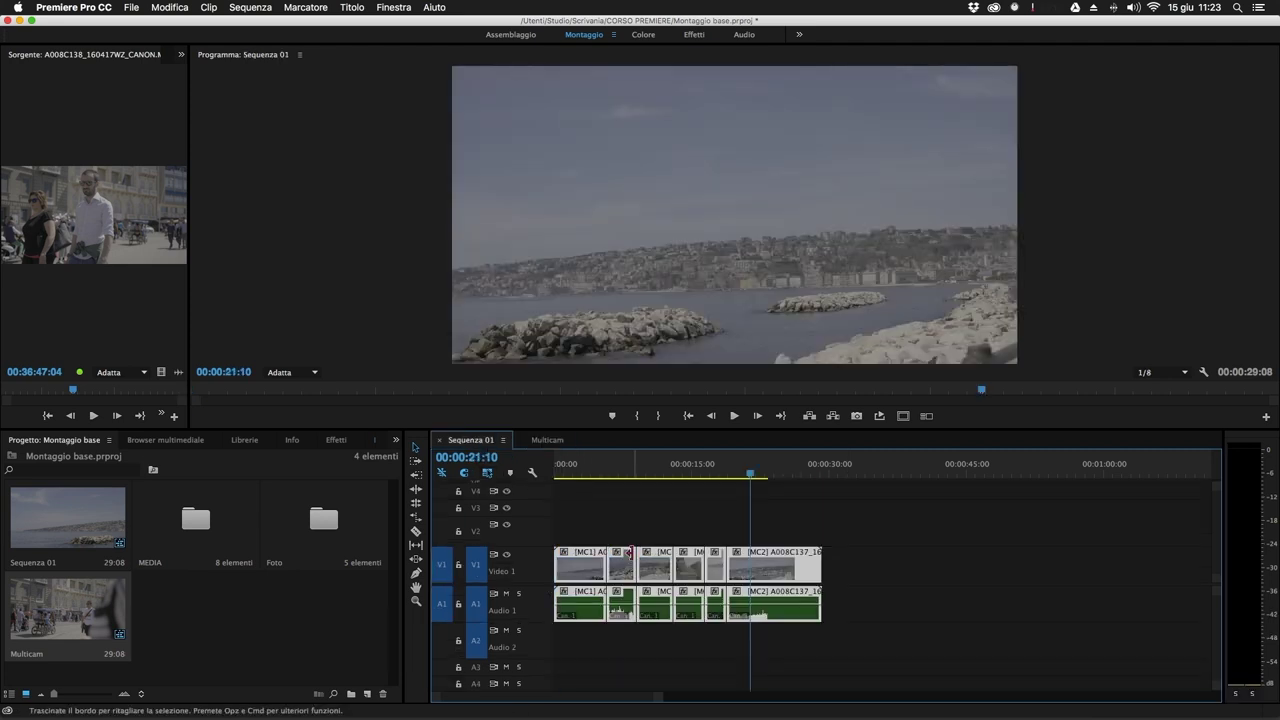
left_click_drag(877, 500, 585, 588)
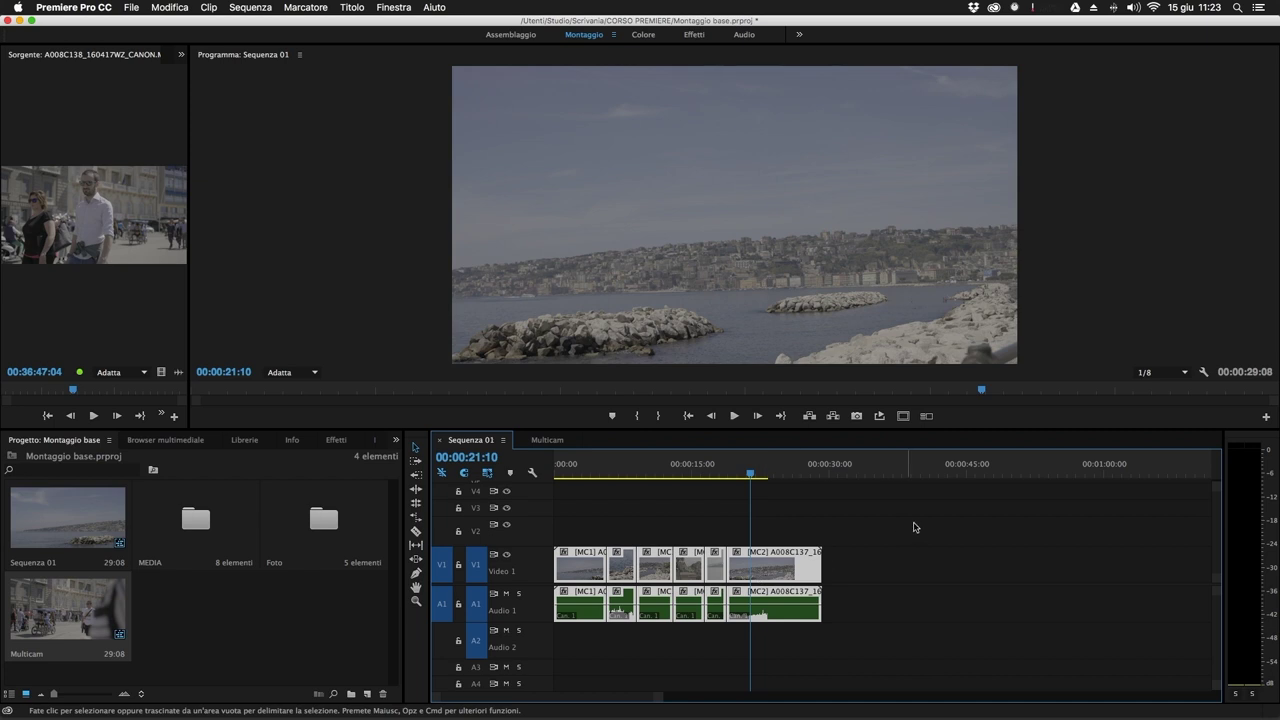
right_click(783, 572)
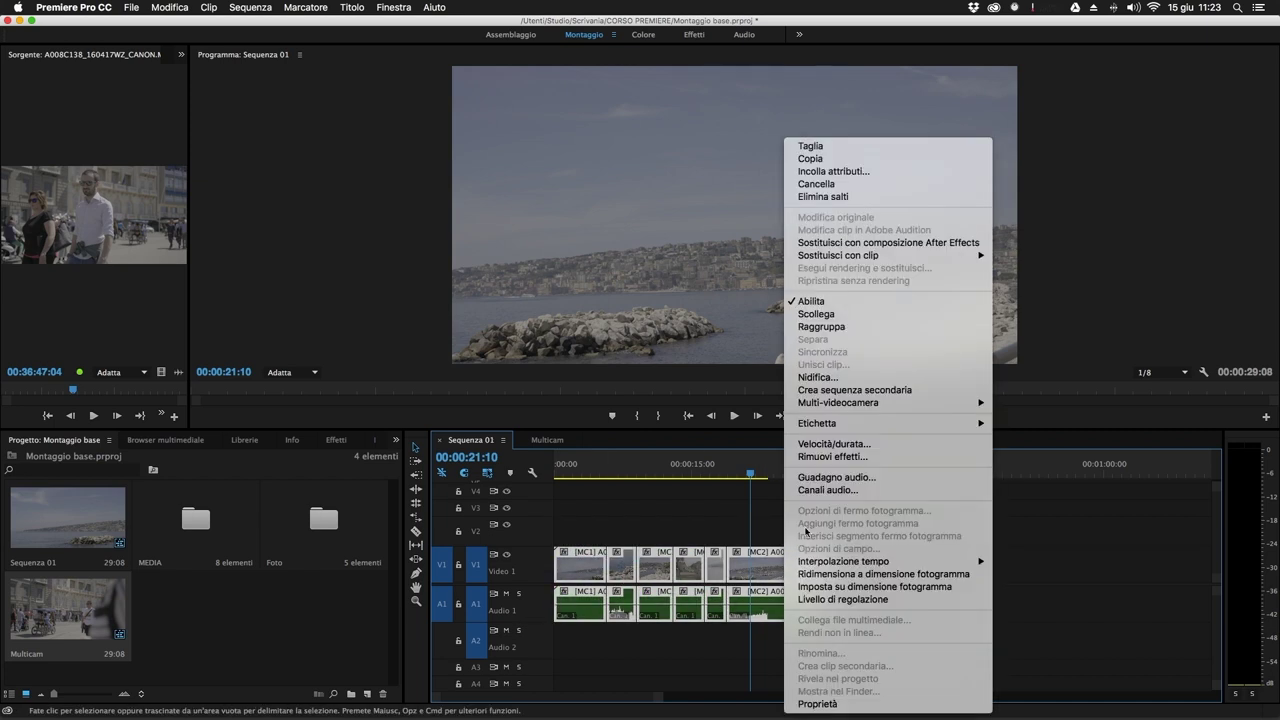
mouse_move(845, 401)
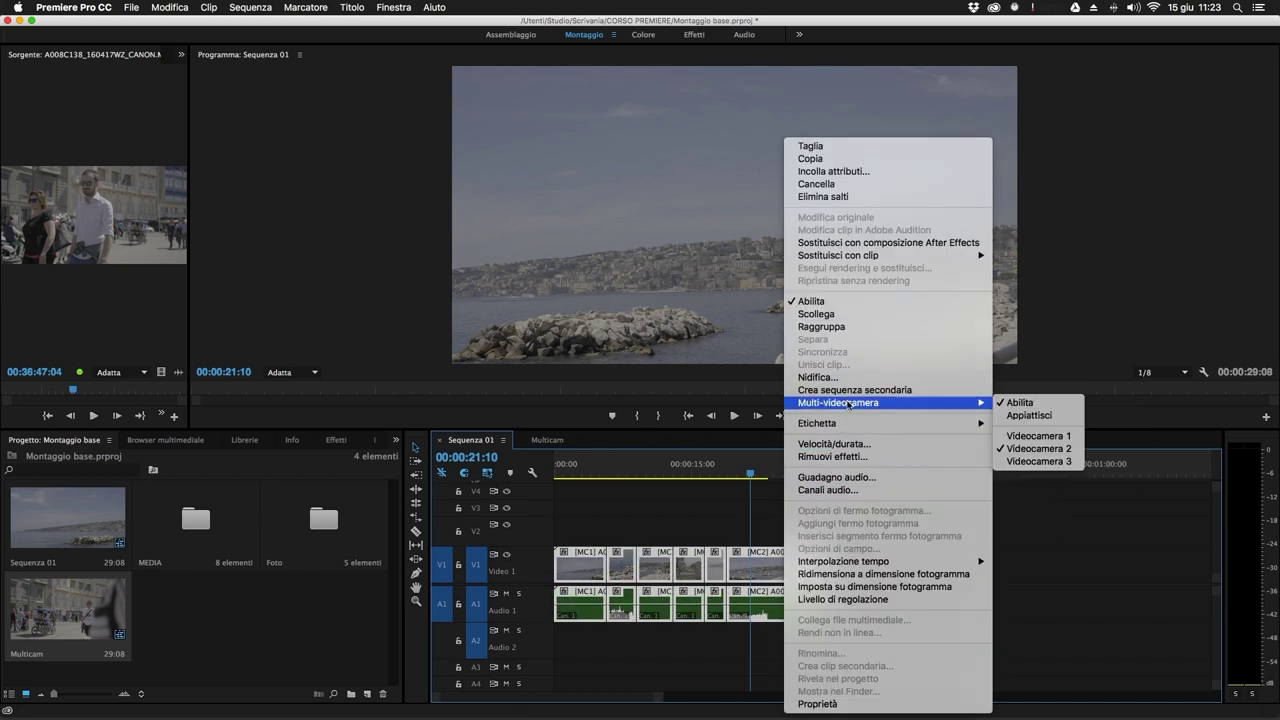
left_click(1047, 415)
Check the flattened clips at 00:00:20:08 and 00:00:03:07, comparing against the Multicam sequence.
left_click(738, 471)
left_click_drag(738, 471, 586, 471)
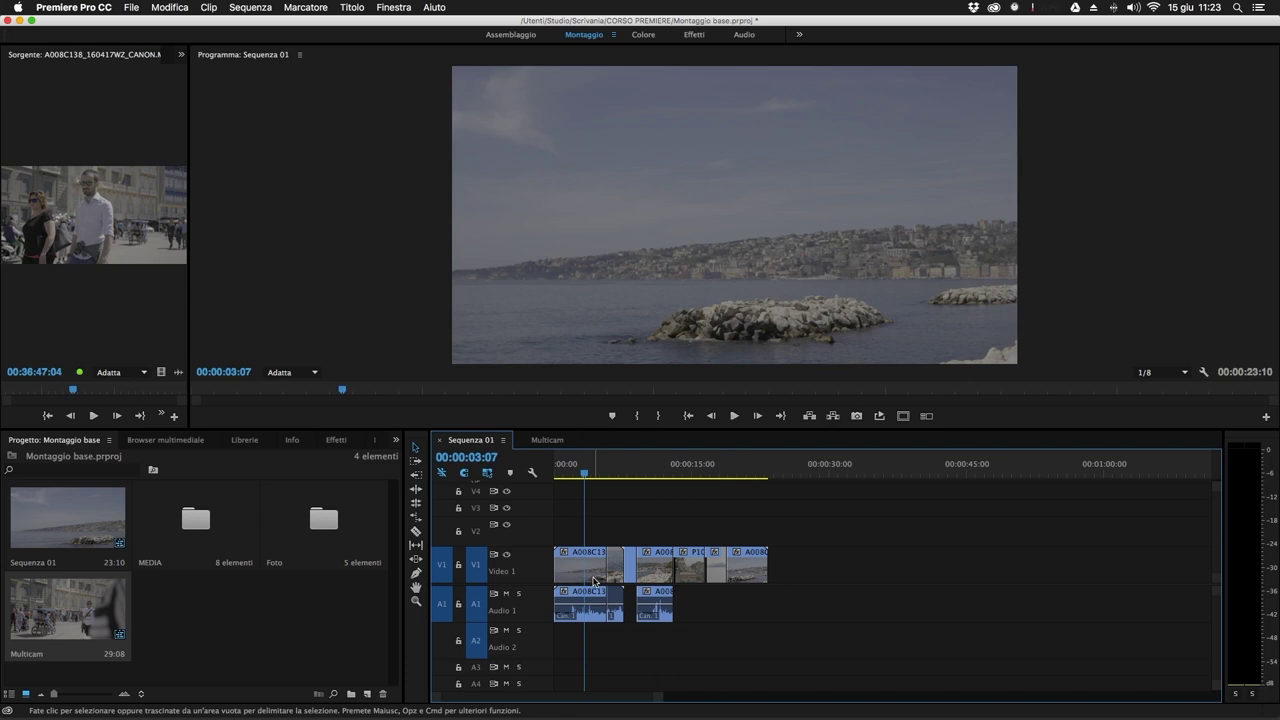
left_click(592, 578)
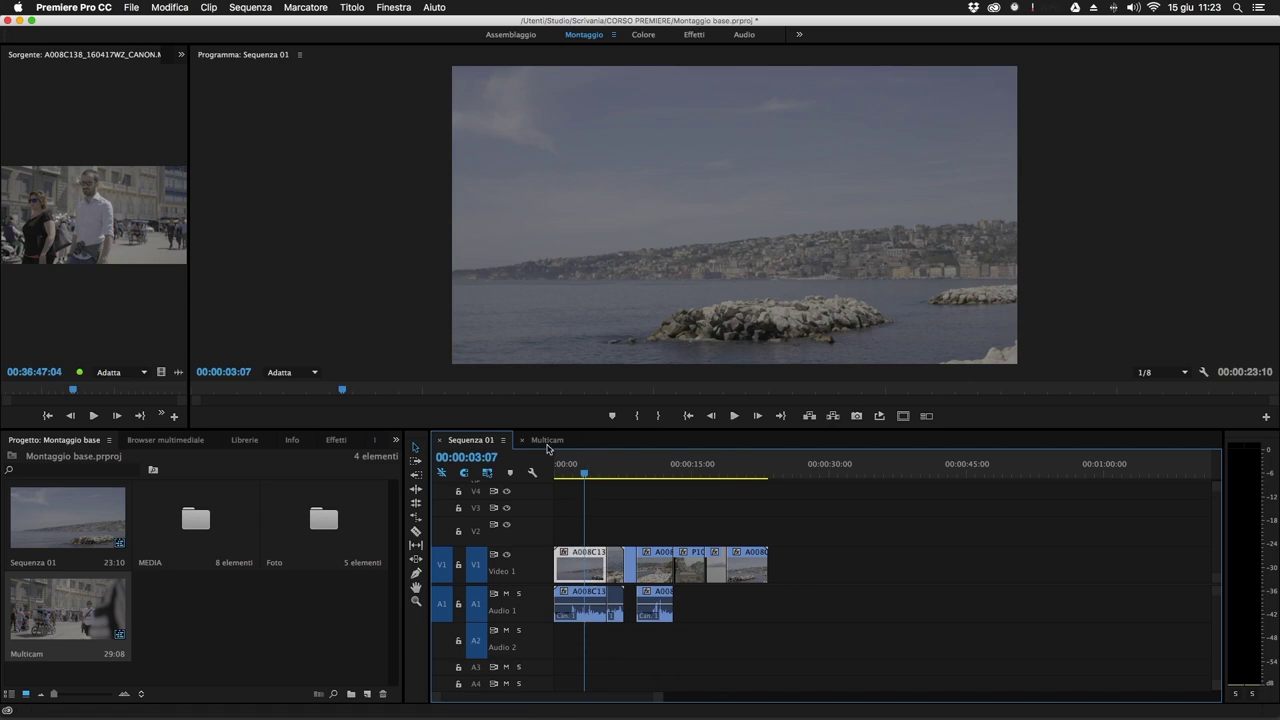
left_click(547, 440)
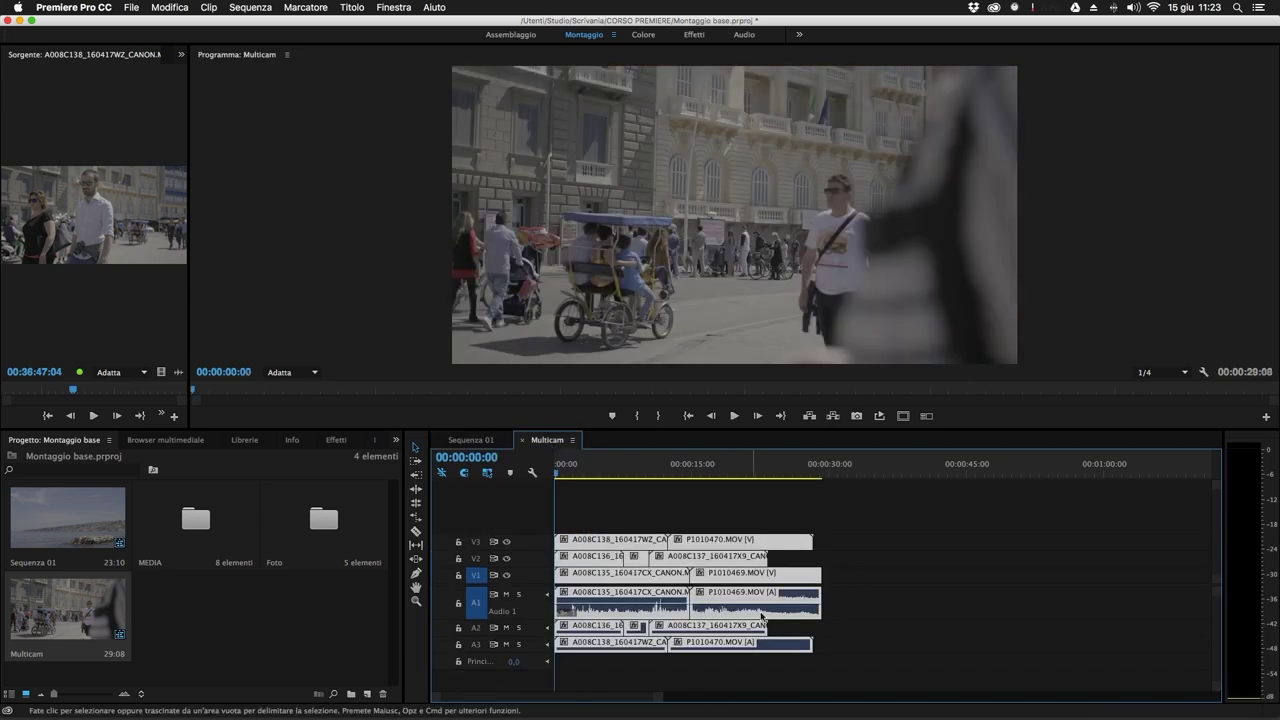
left_click(470, 440)
Review Sequenza 01's flattened clips at 00:00:08:07 and the sequence start.
left_click_drag(853, 525, 580, 620)
left_click_drag(586, 472, 697, 478)
left_click(771, 518)
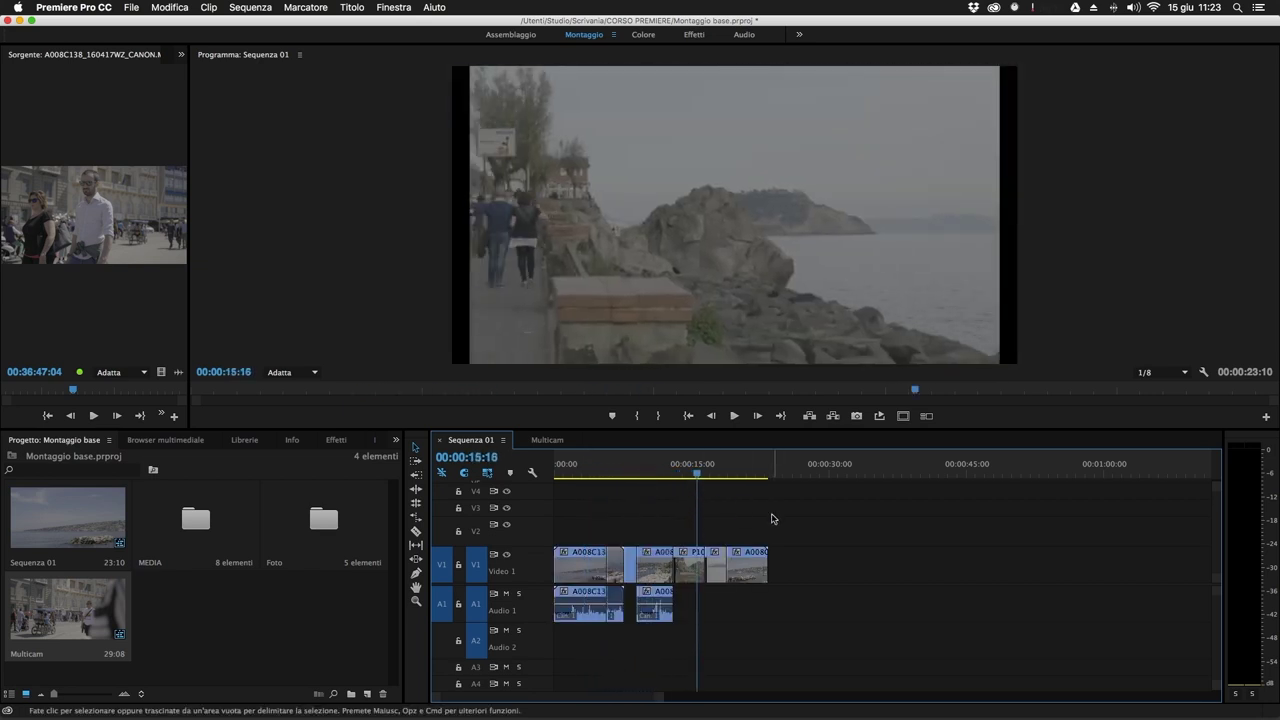
key("Home")
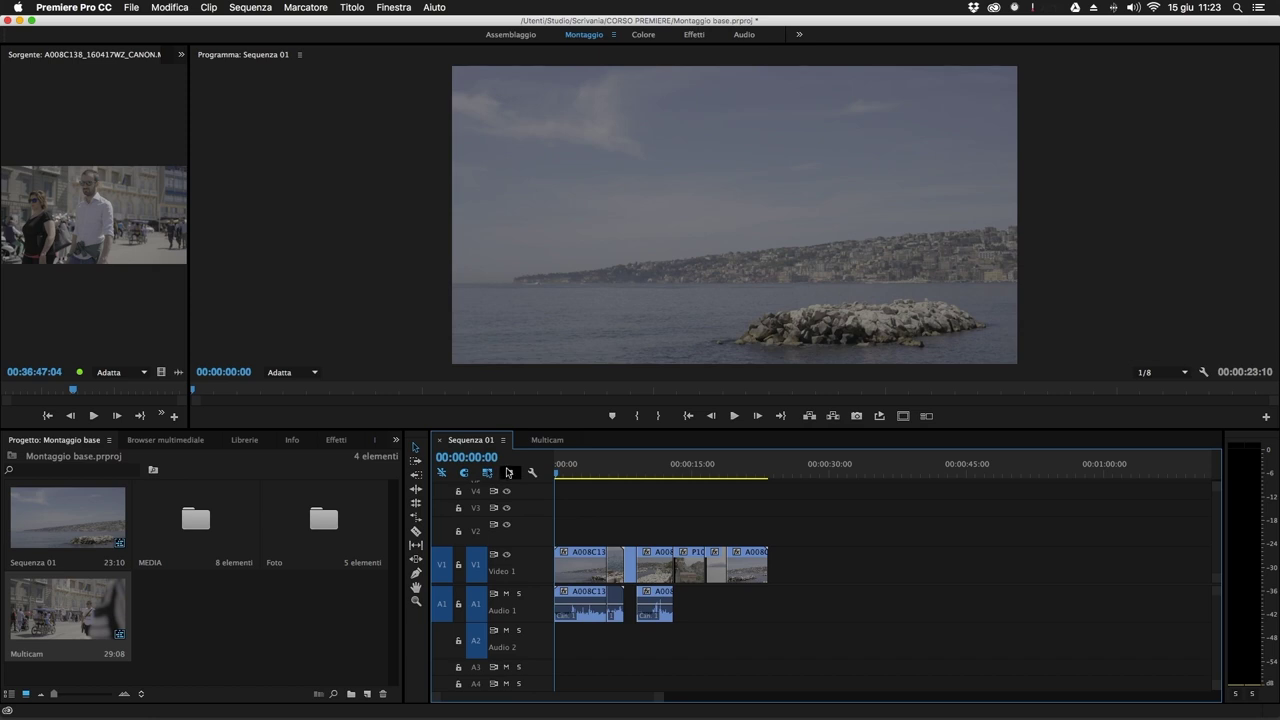
left_click_drag(857, 529, 631, 658)
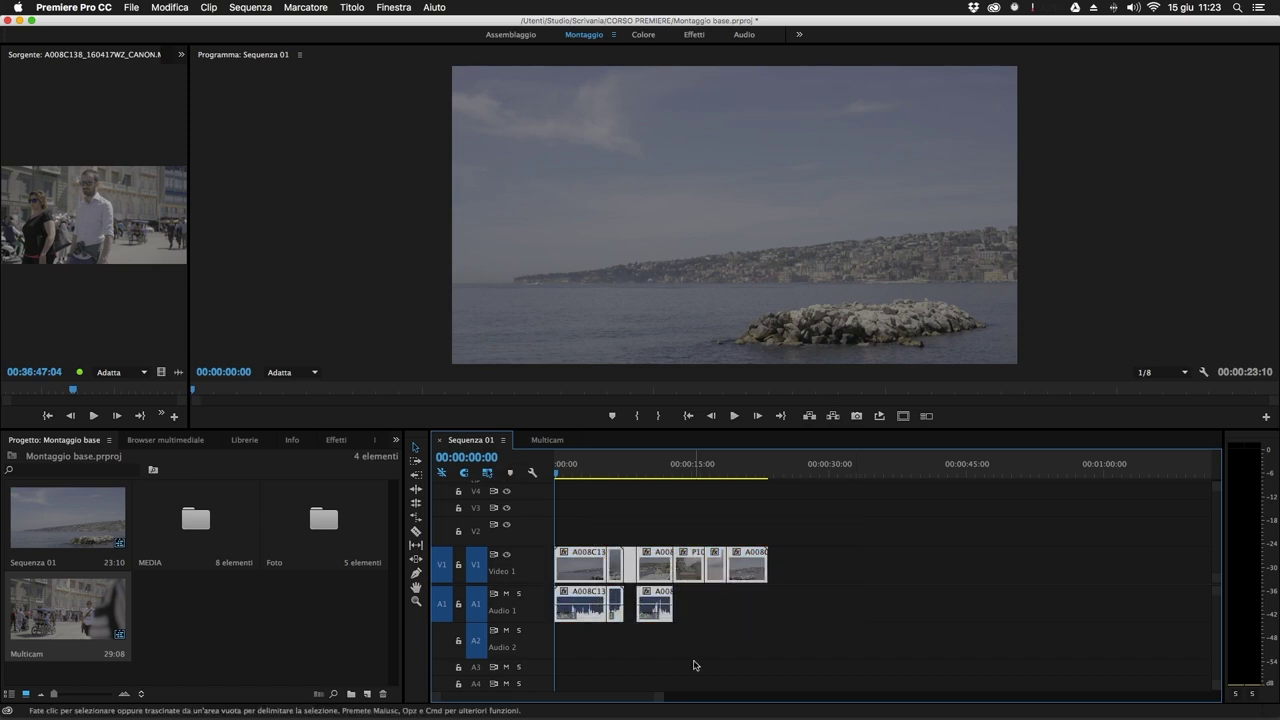
left_click(694, 663)
left_click(614, 608)
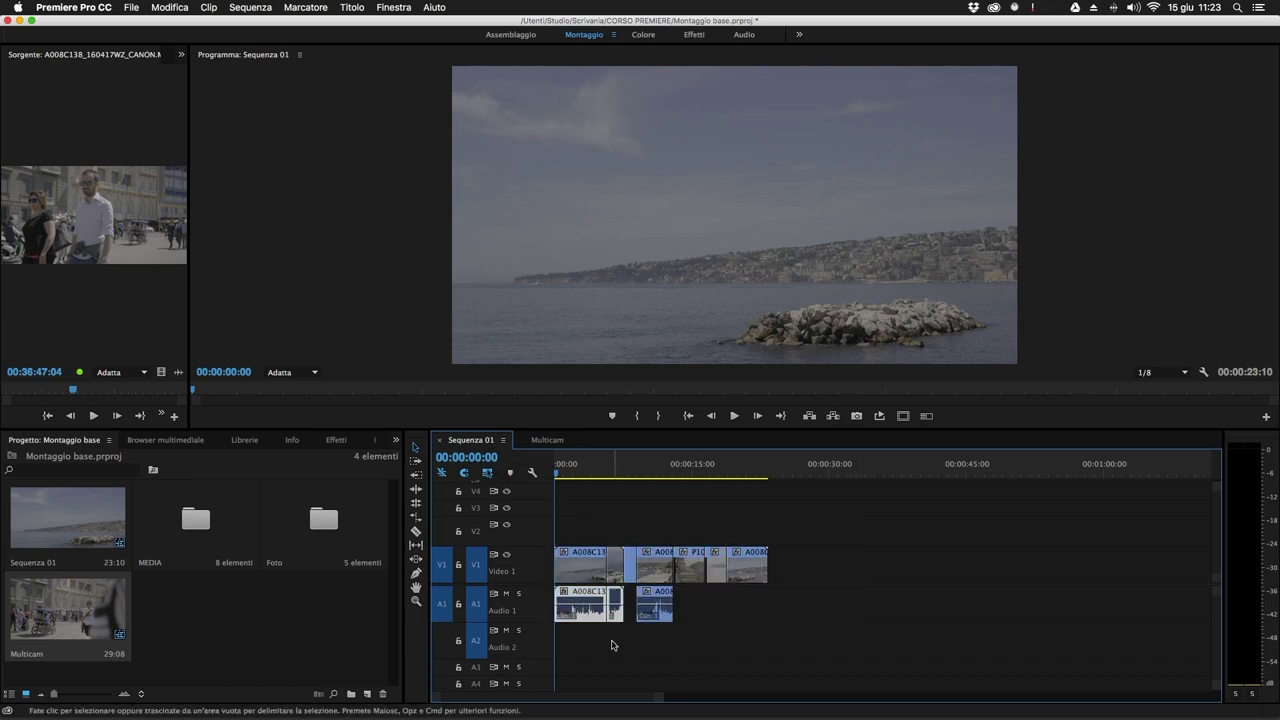
left_click(640, 651)
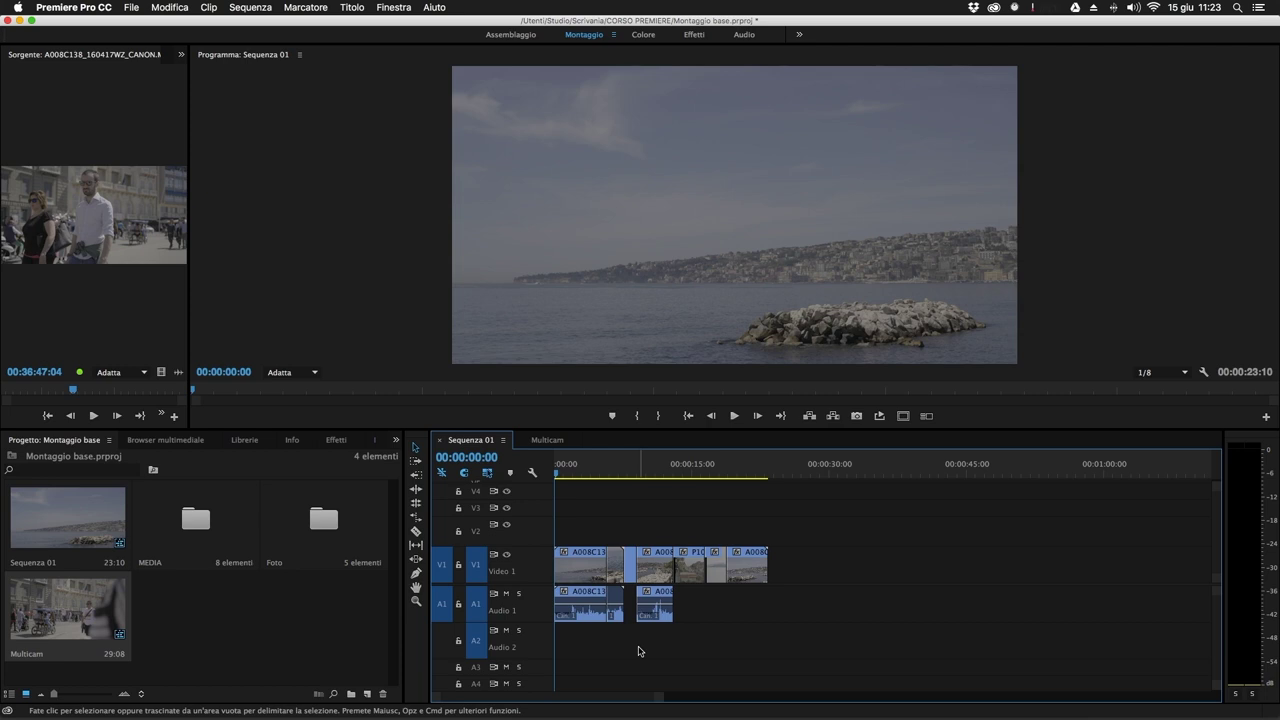